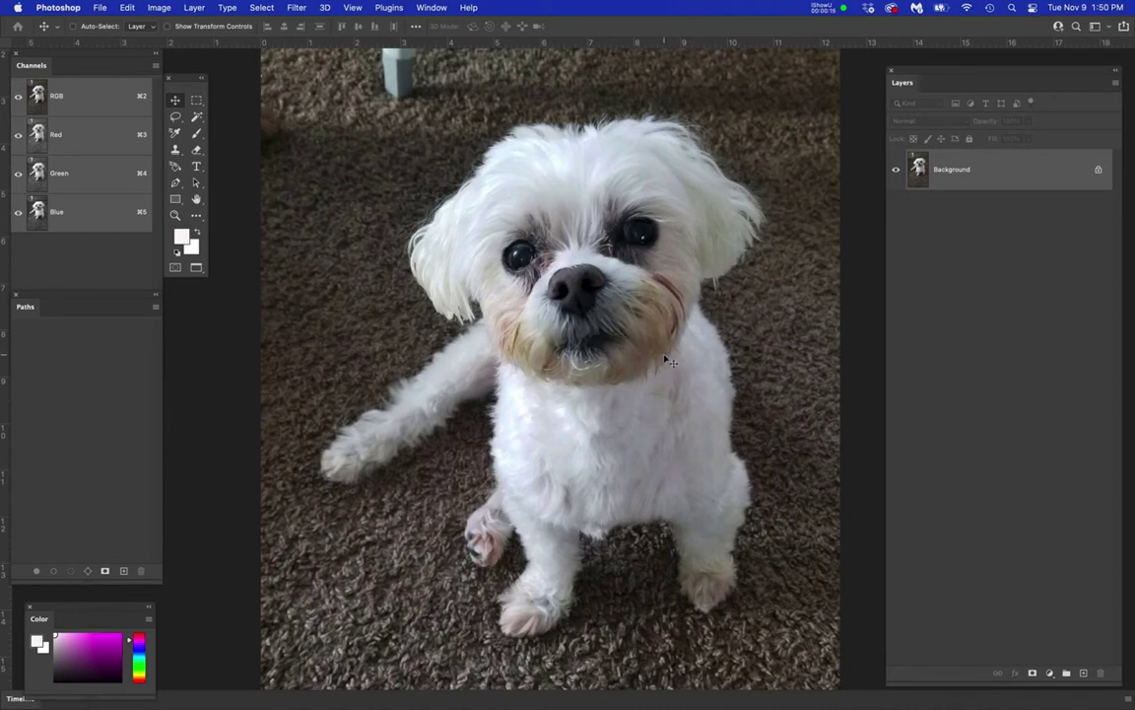
scroll(665, 360, "up", 5)
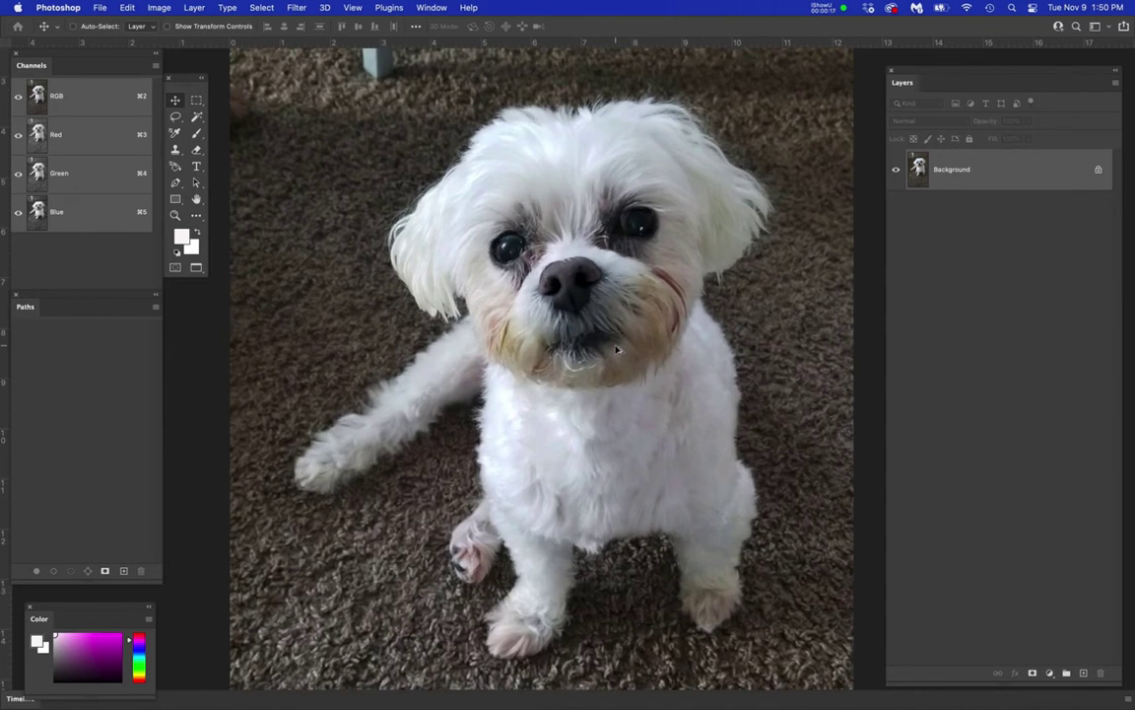
scroll(584, 340, "up", 1)
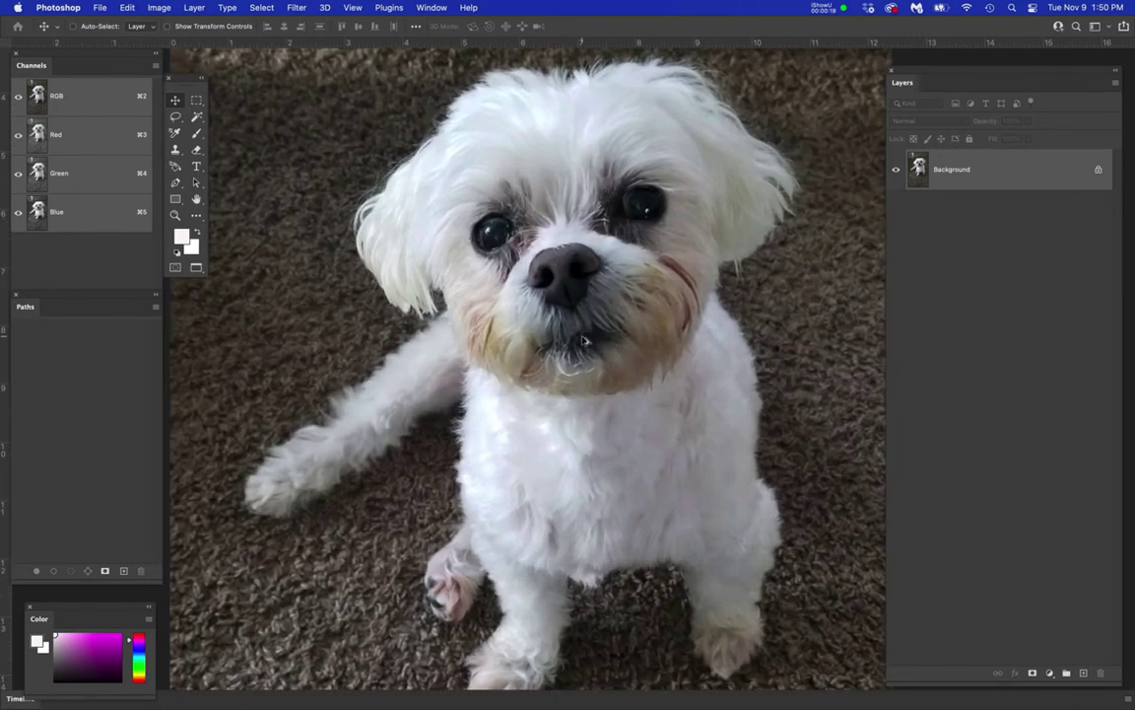
scroll(584, 340, "down", 1)
scroll(584, 340, "down", 1)
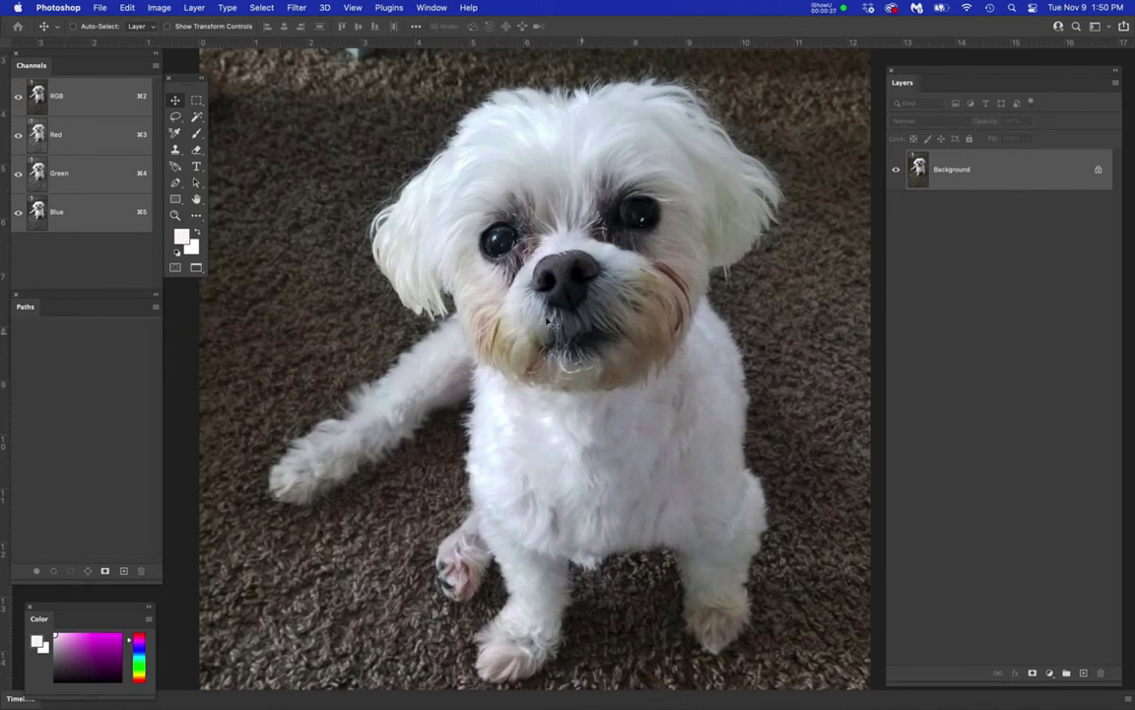
- Switch to Finder and preview Scooter2_Head.jpg from the MailPics folder inside Scooter
left_click_drag(67, 8, 91, 93)
left_click(225, 69)
left_click(587, 339)
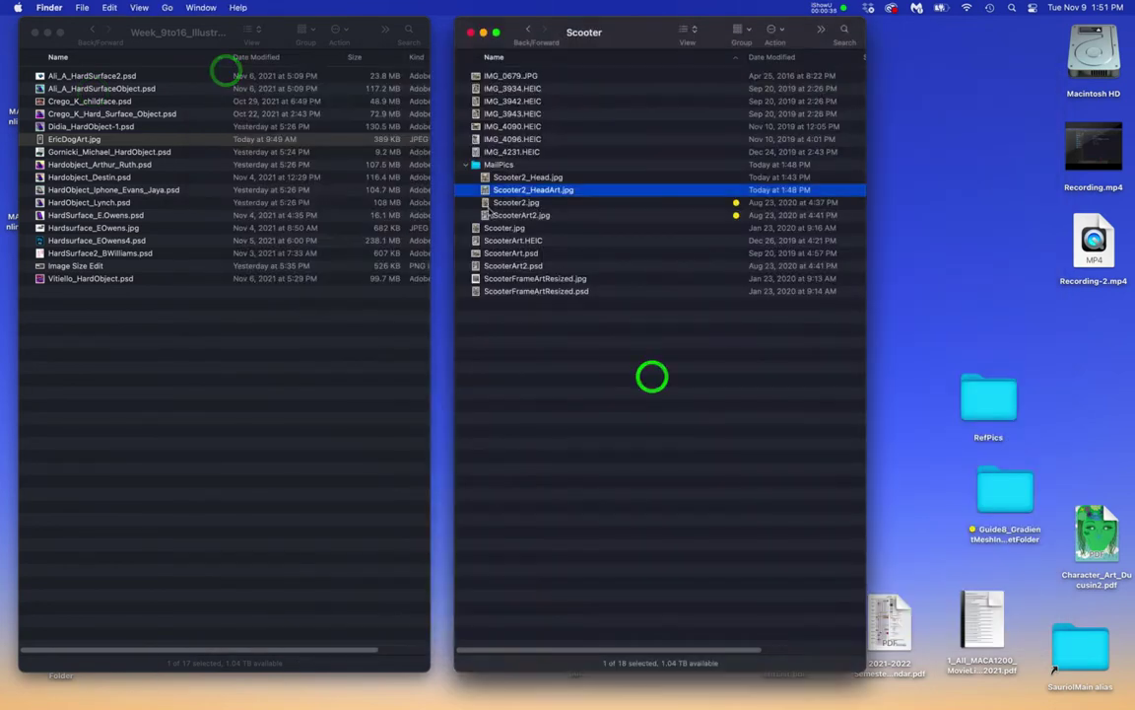
left_click(485, 177)
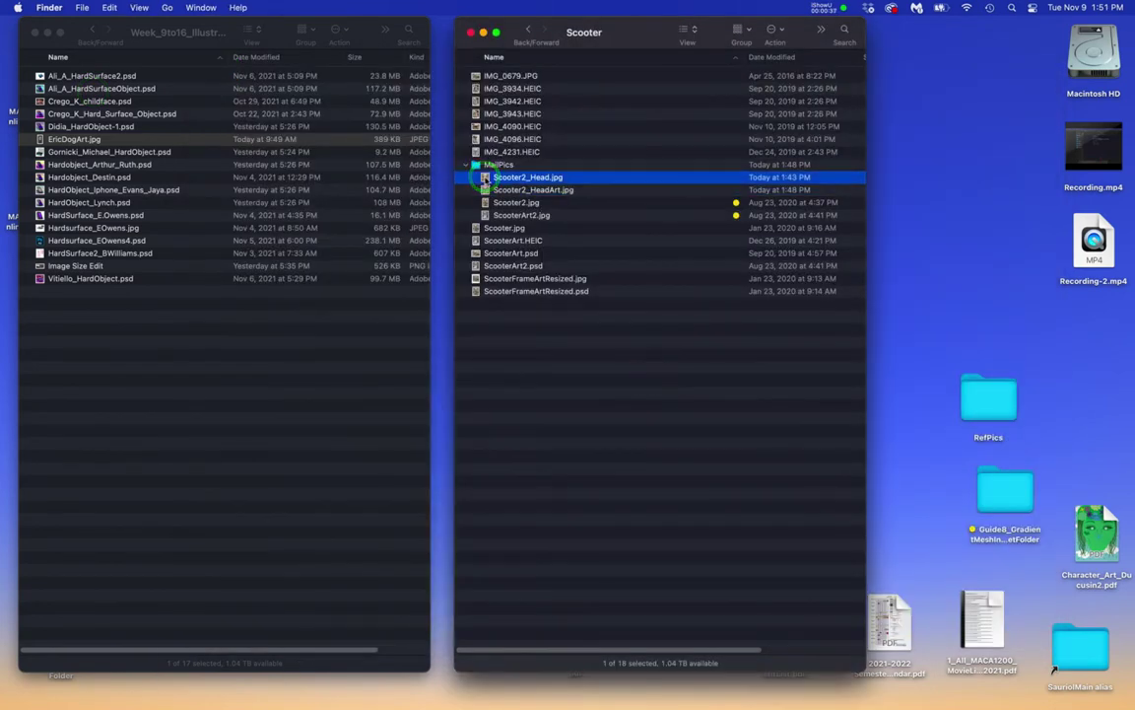
key("space")
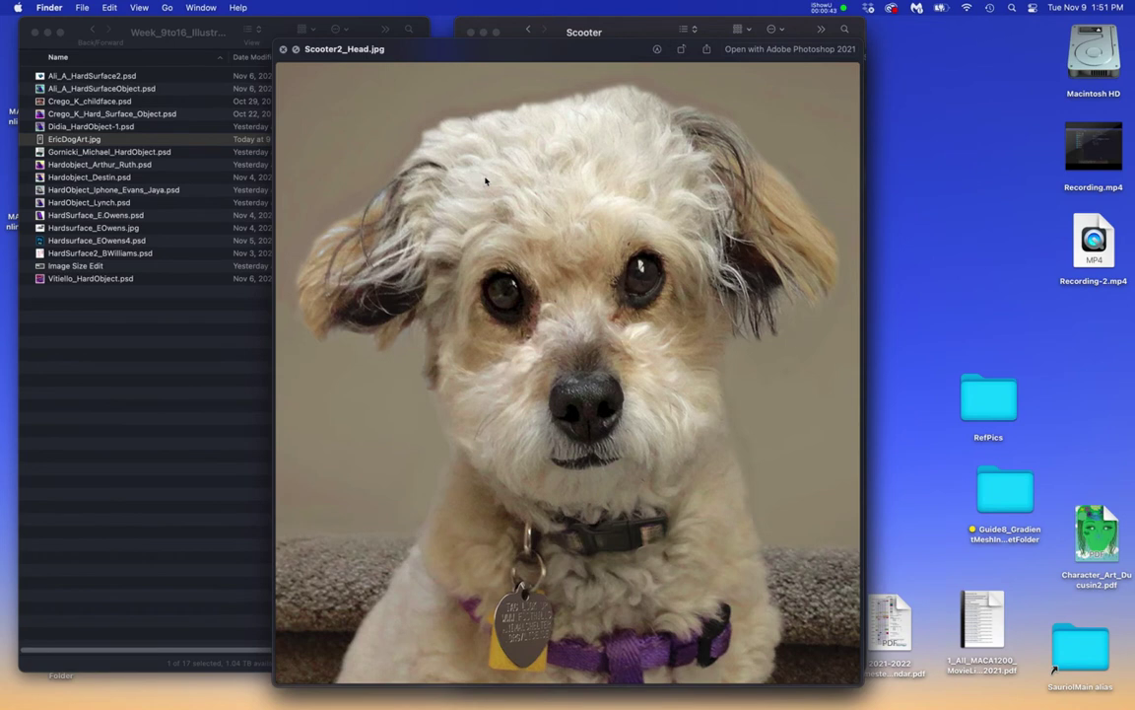
- Preview Scooter2_HeadArt.jpg, Scooter2.jpg and ScooterArt2.jpg, comparing the dog's reference photo with the finished artwork, and close the preview
key("Down")
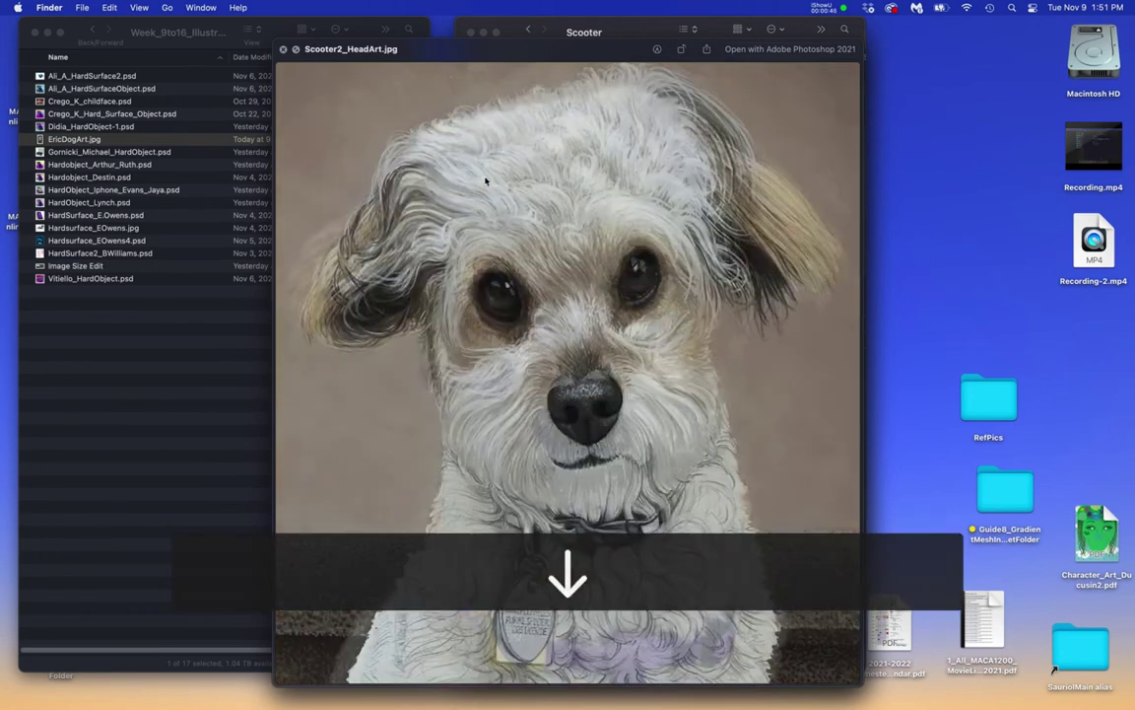
key("Down")
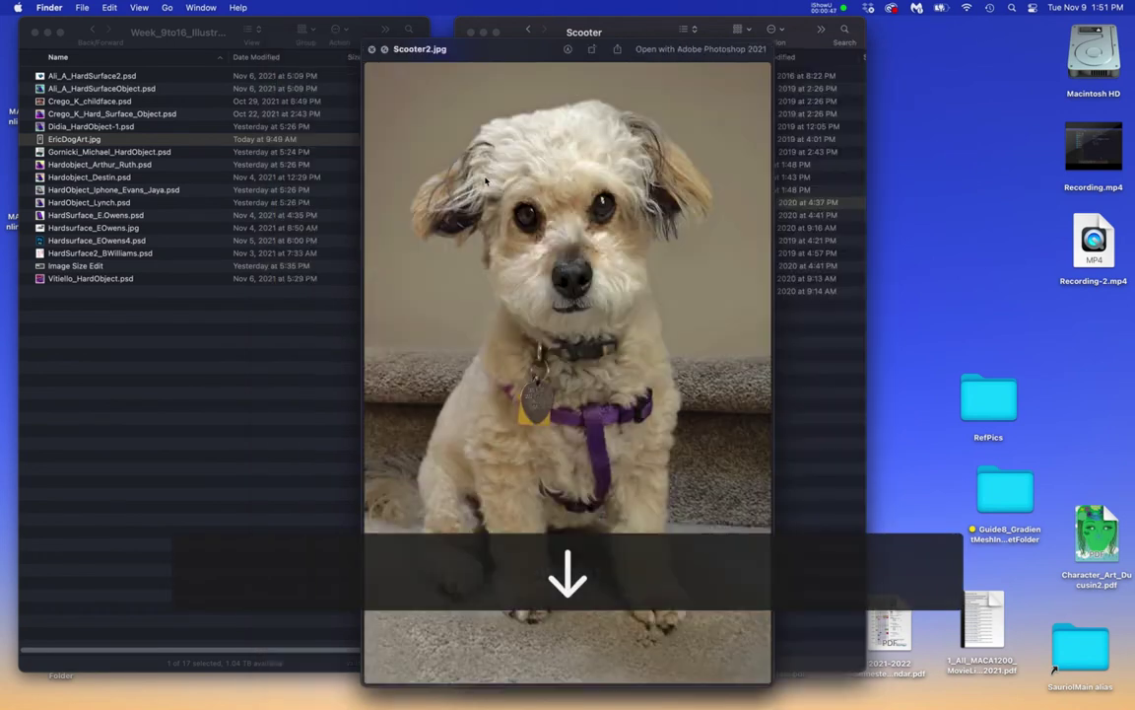
key("Down")
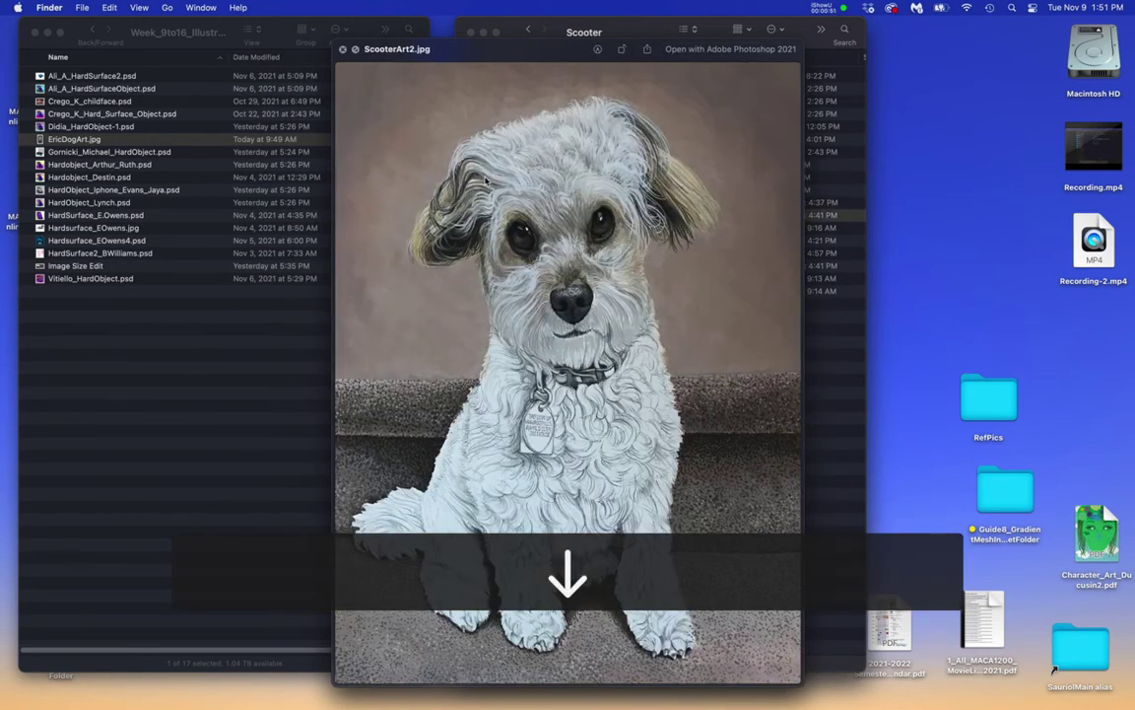
key("Up")
key("Down")
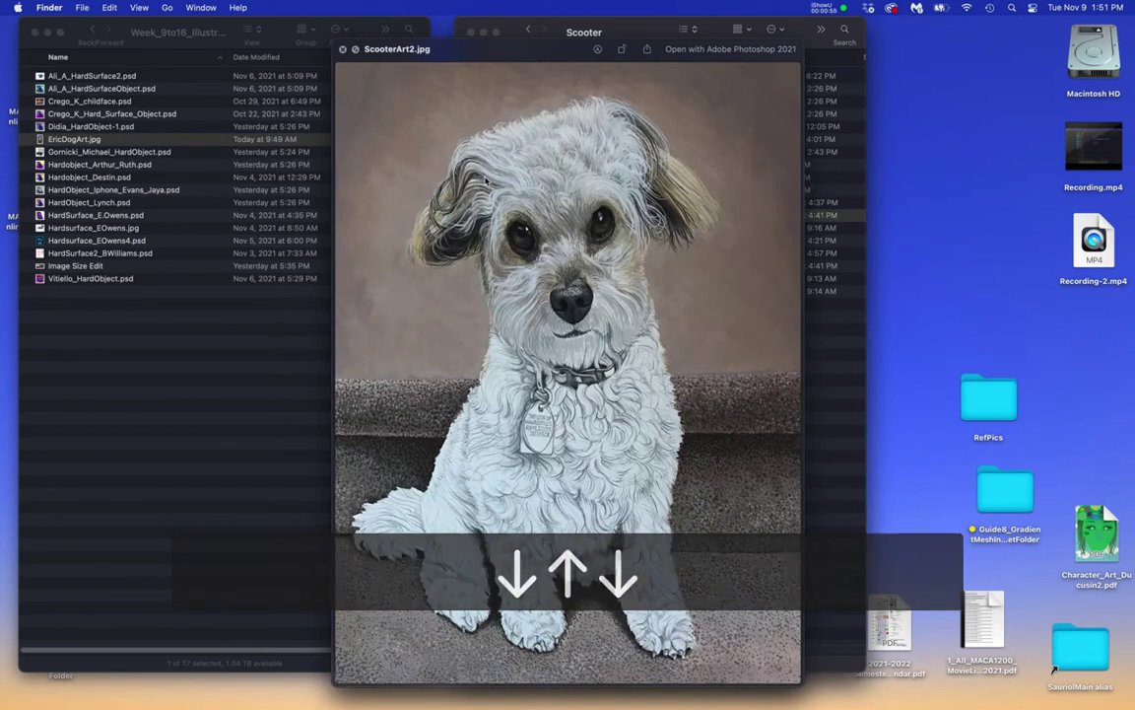
key("Up")
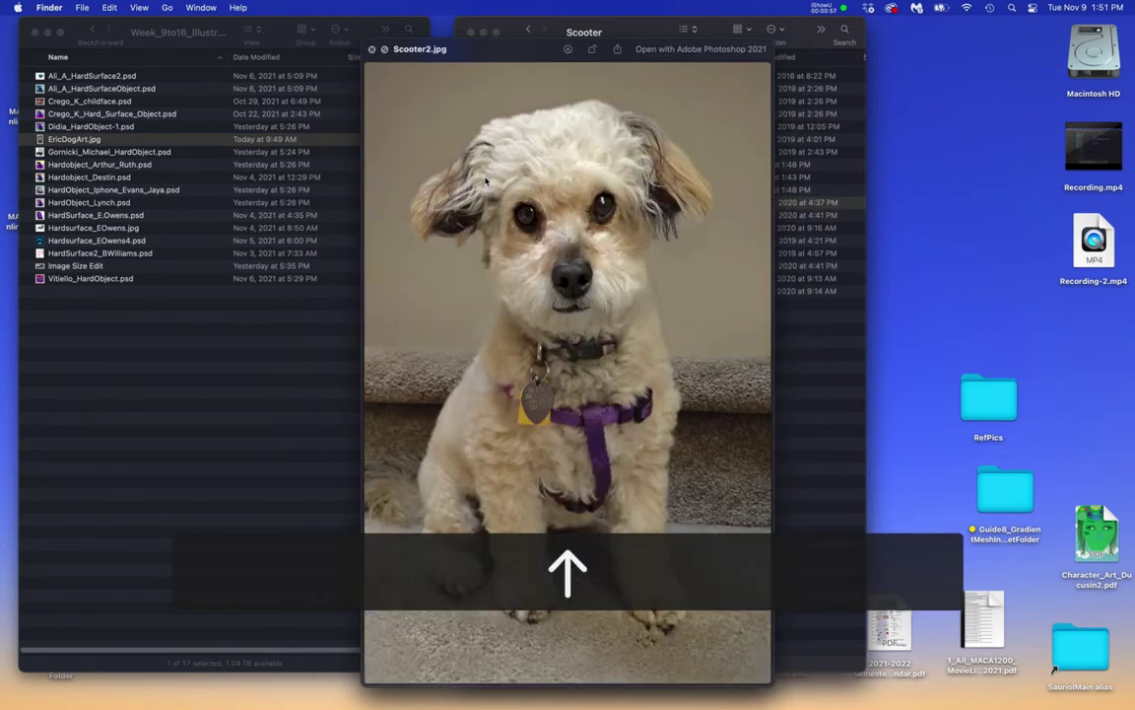
key("Down")
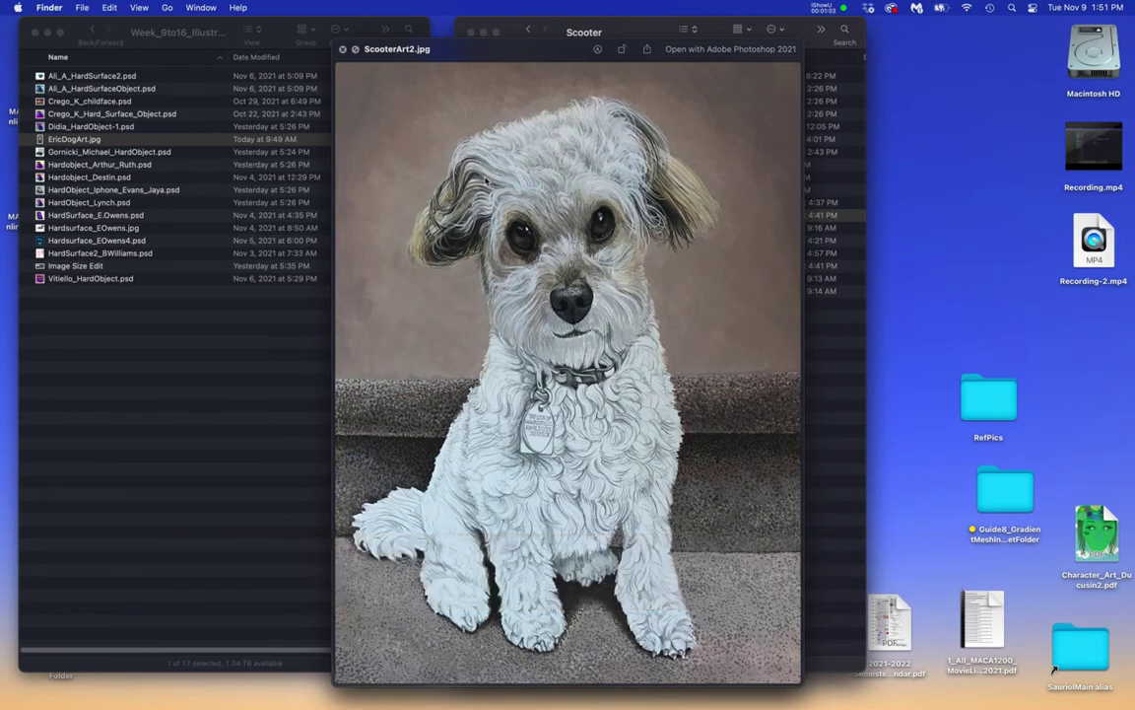
key("Down")
key("Up")
key("Up")
key("Up")
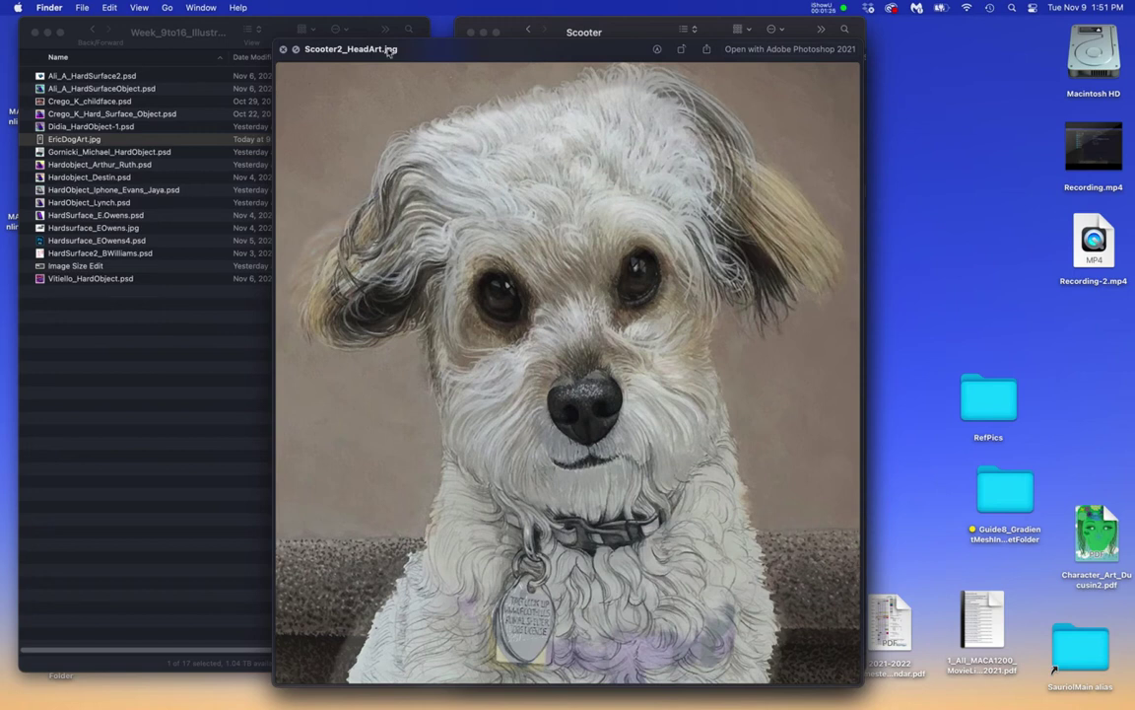
left_click(284, 47)
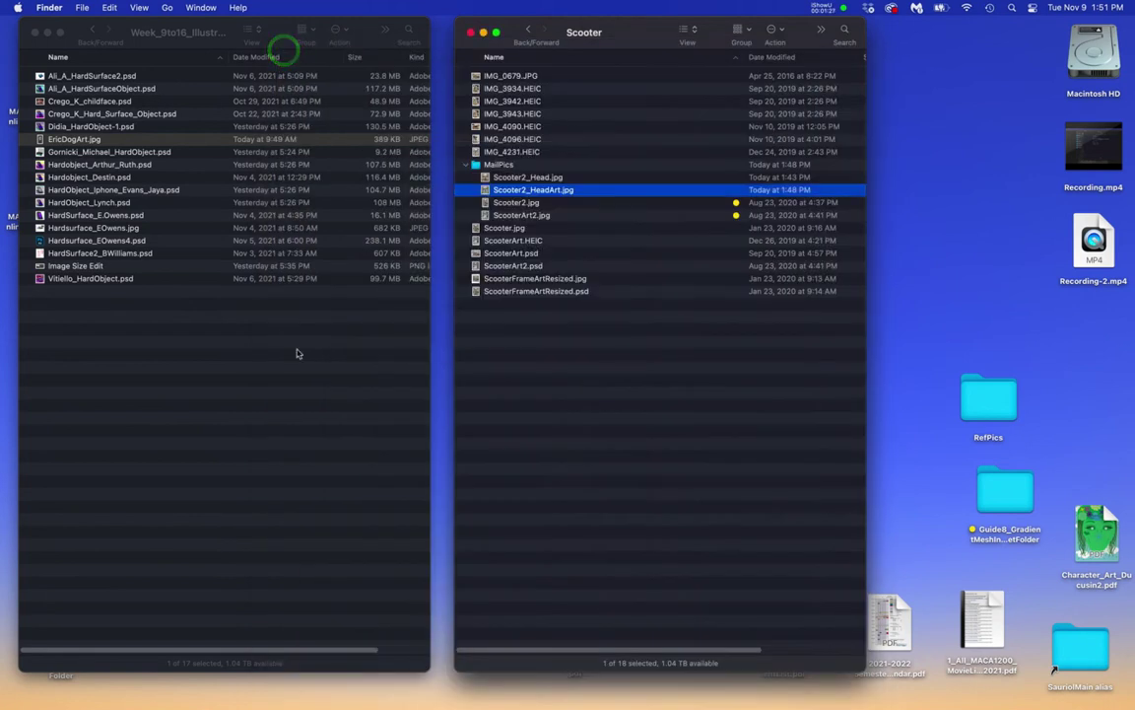
- Switch back to Photoshop and convert the dog photo's locked Background into a regular layer with the default name
left_click(296, 348)
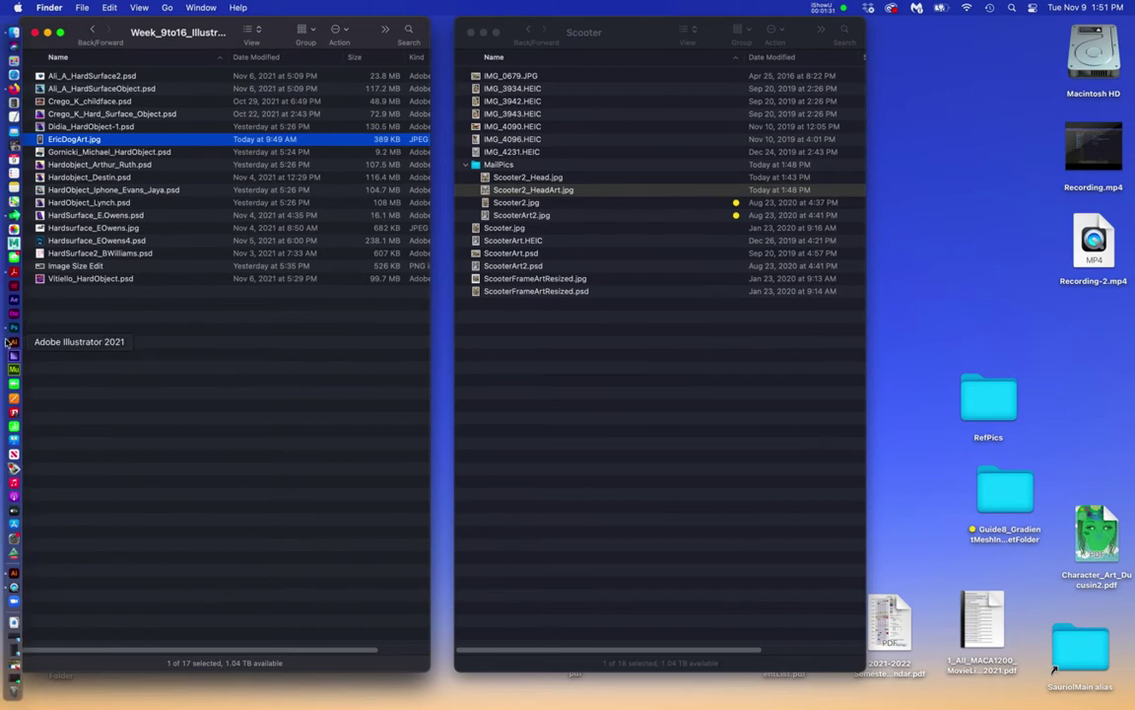
left_click(14, 325)
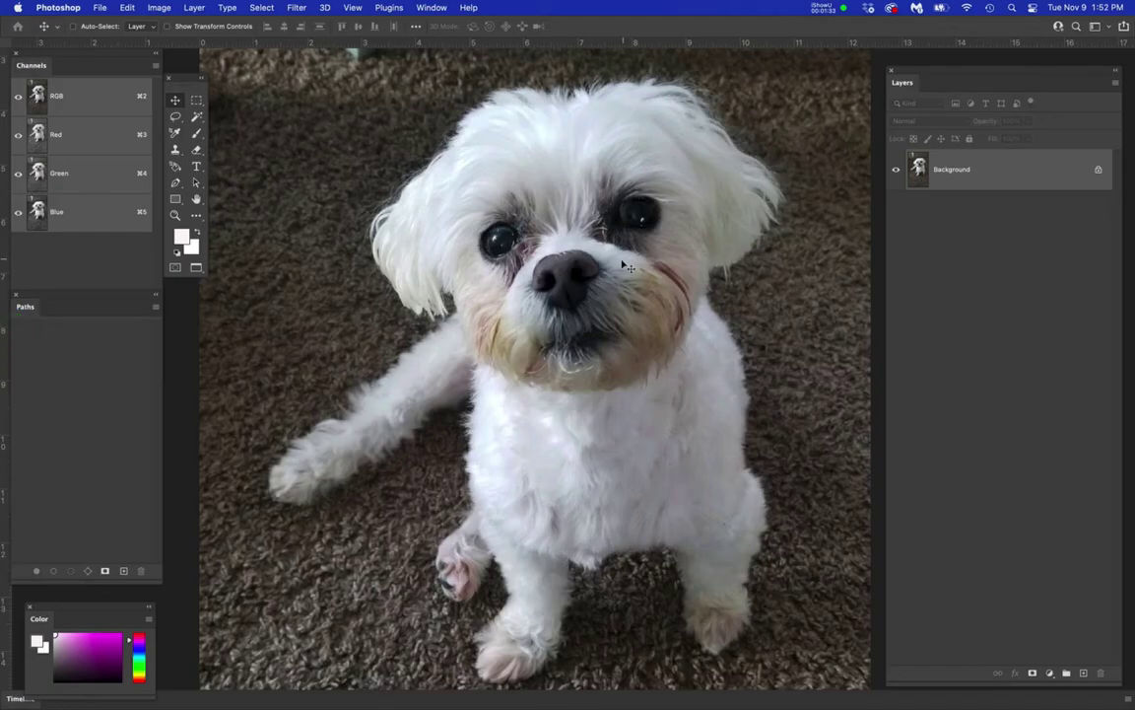
double_click(1006, 173)
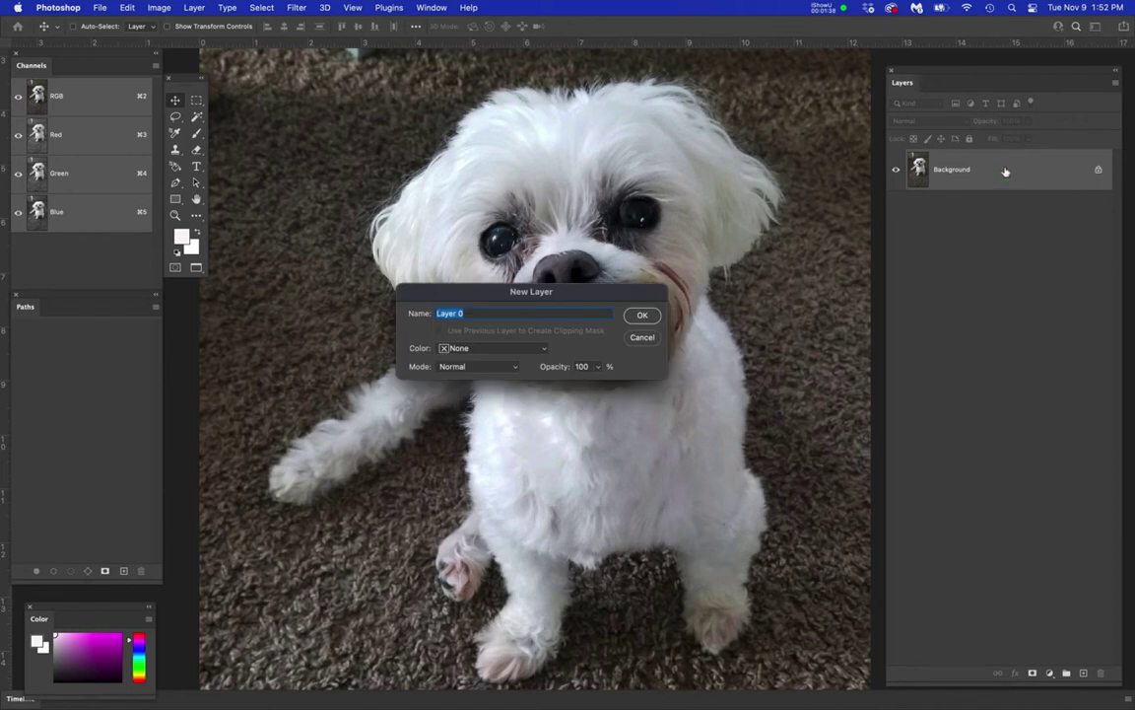
key("Return")
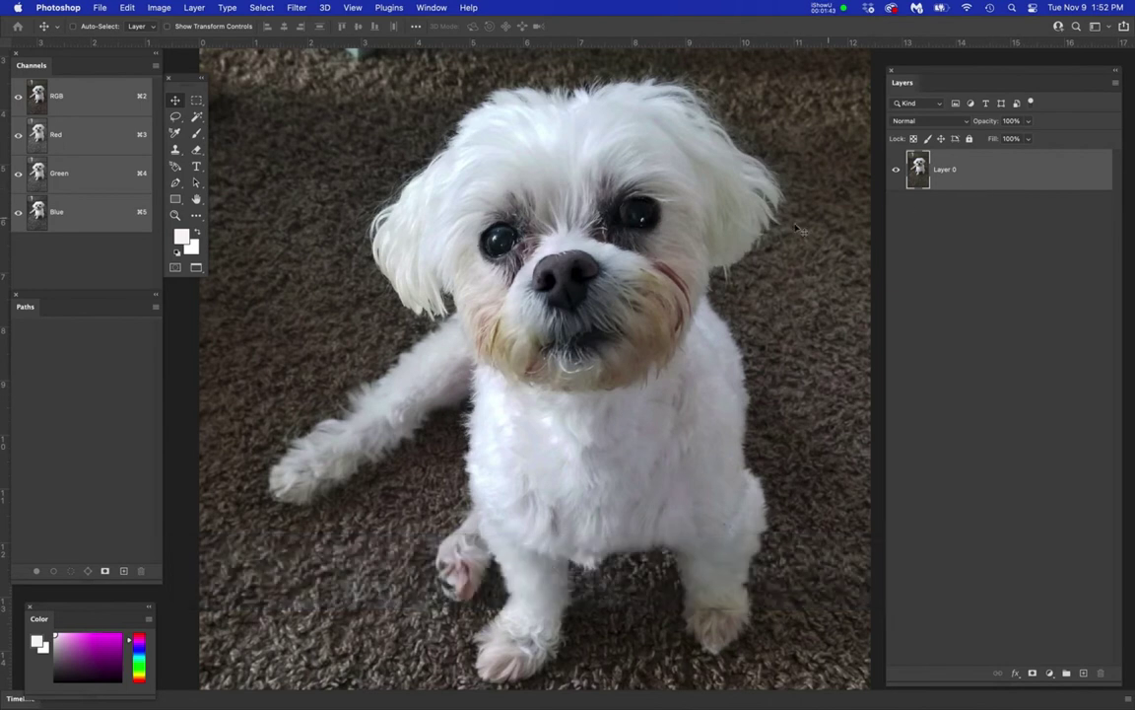
- Crop the photo closely around the whole dog to about 11.3 by 12.7 in, trimming the surplus carpet above and below
scroll(777, 228, "down", 5)
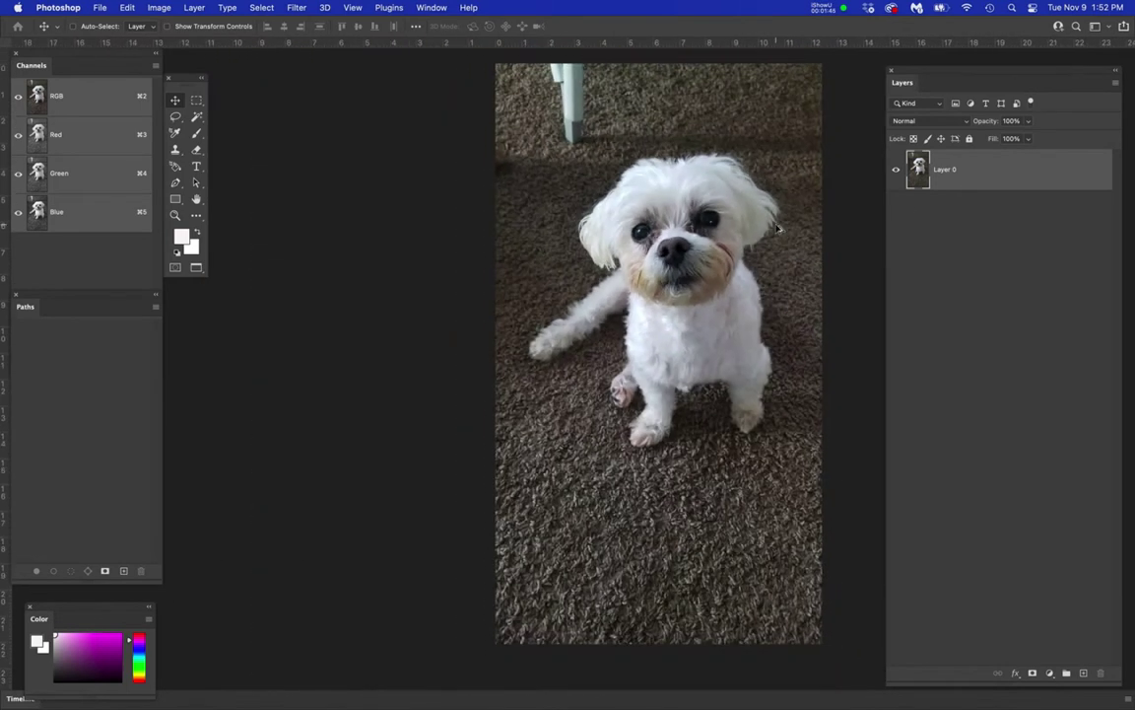
mouse_move(672, 211)
left_mouse_down()
mouse_move(666, 248)
mouse_move(654, 218)
mouse_move(667, 230)
left_mouse_up()
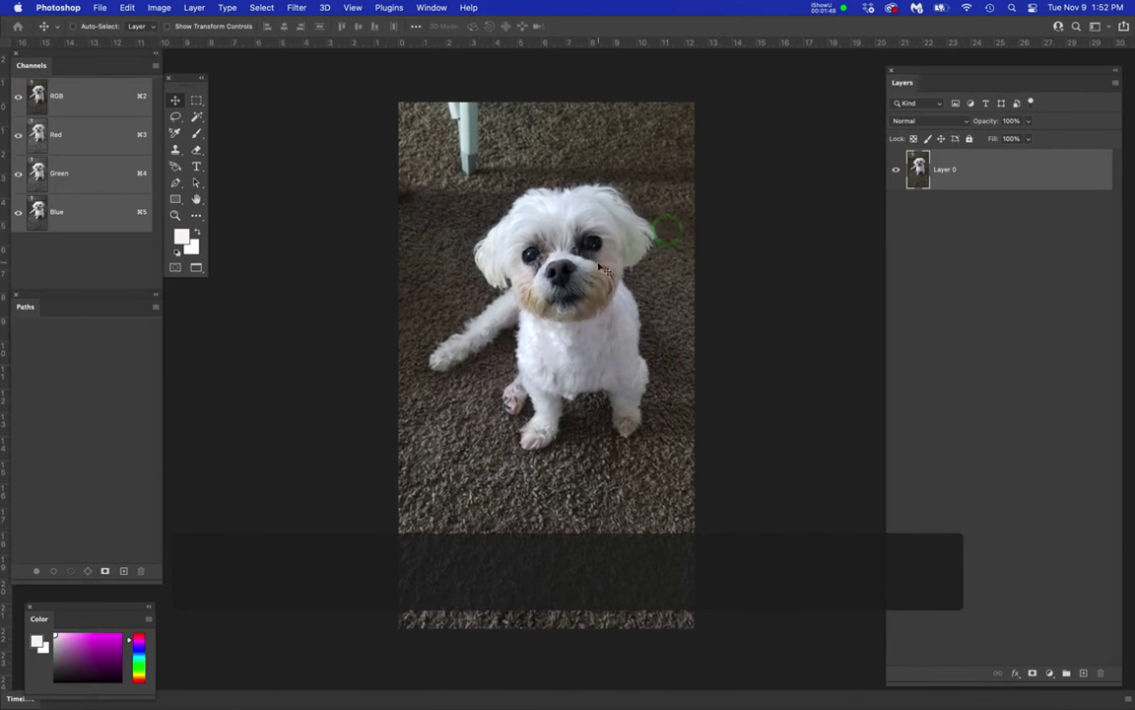
scroll(579, 244, "up", 2)
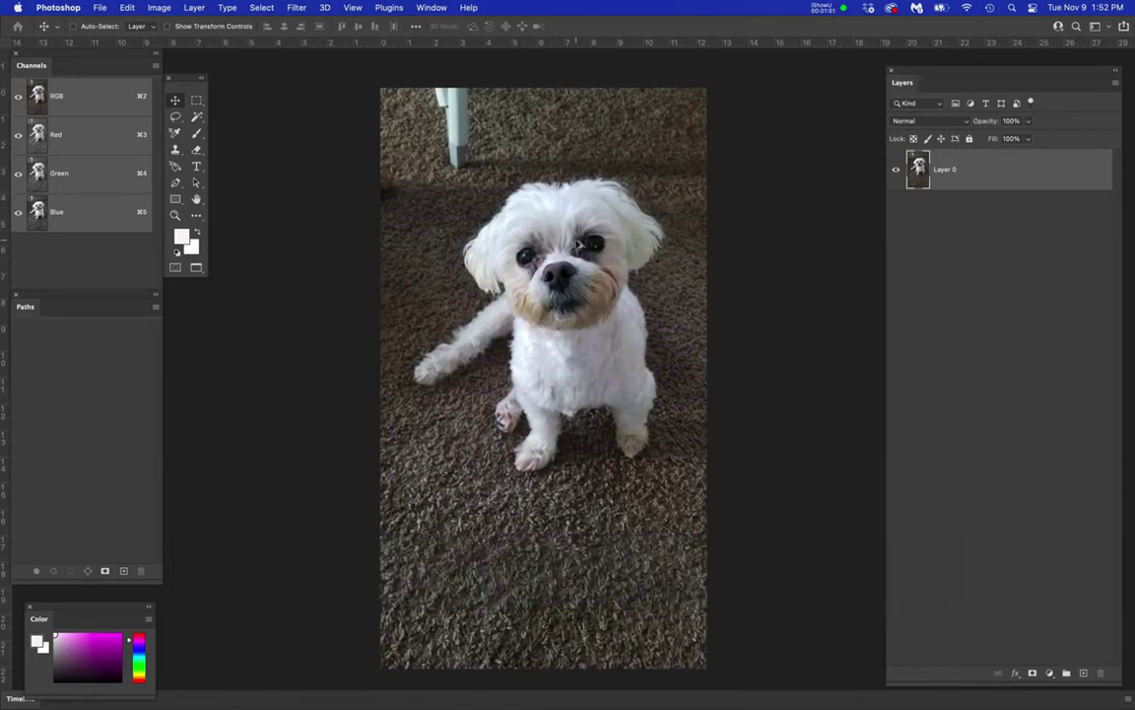
scroll(580, 245, "up", 2)
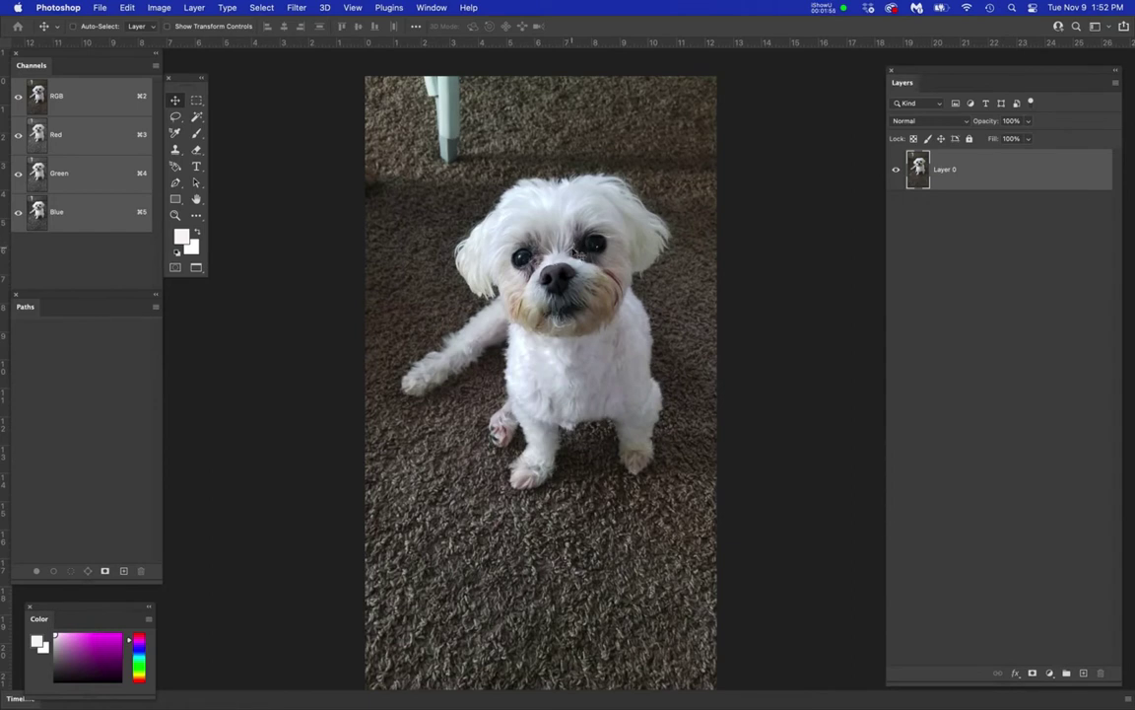
key("c")
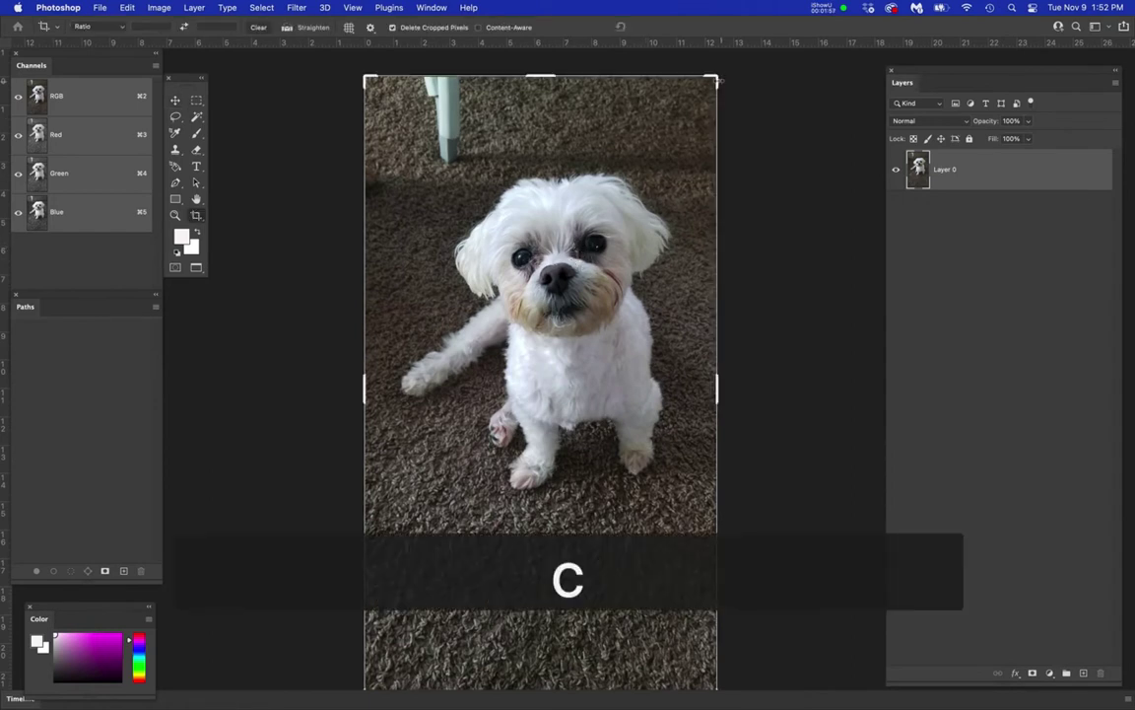
left_click_drag(717, 79, 707, 117)
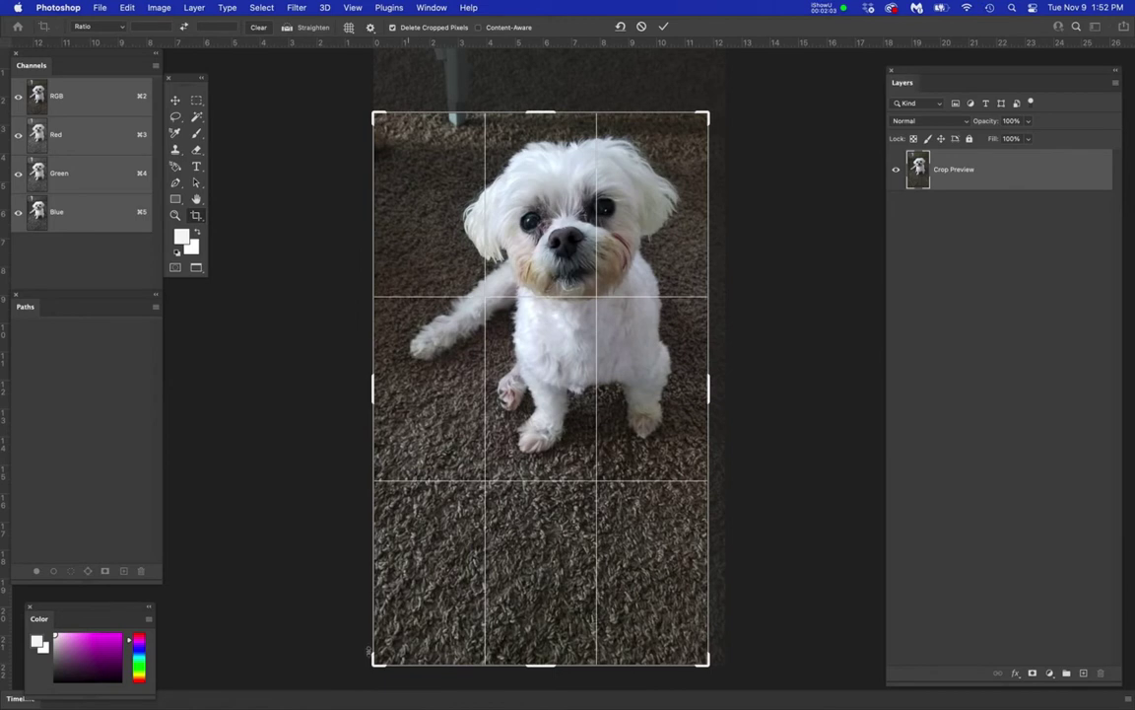
left_click_drag(375, 661, 383, 564)
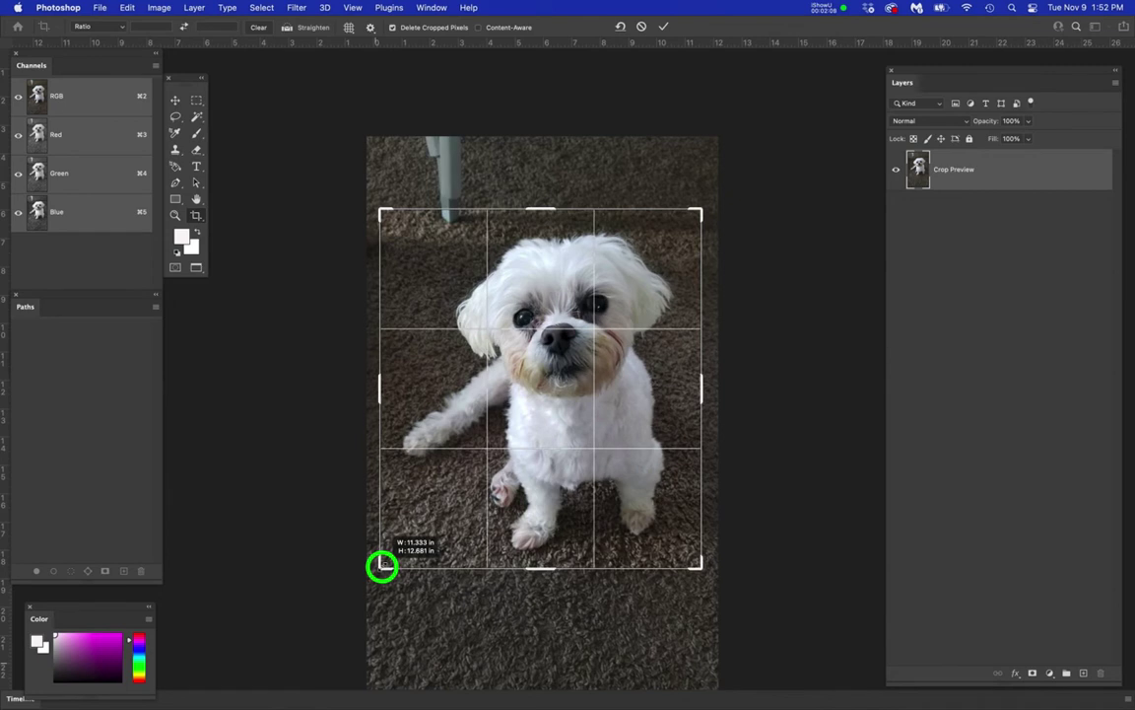
left_click_drag(382, 565, 382, 564)
double_click(532, 414)
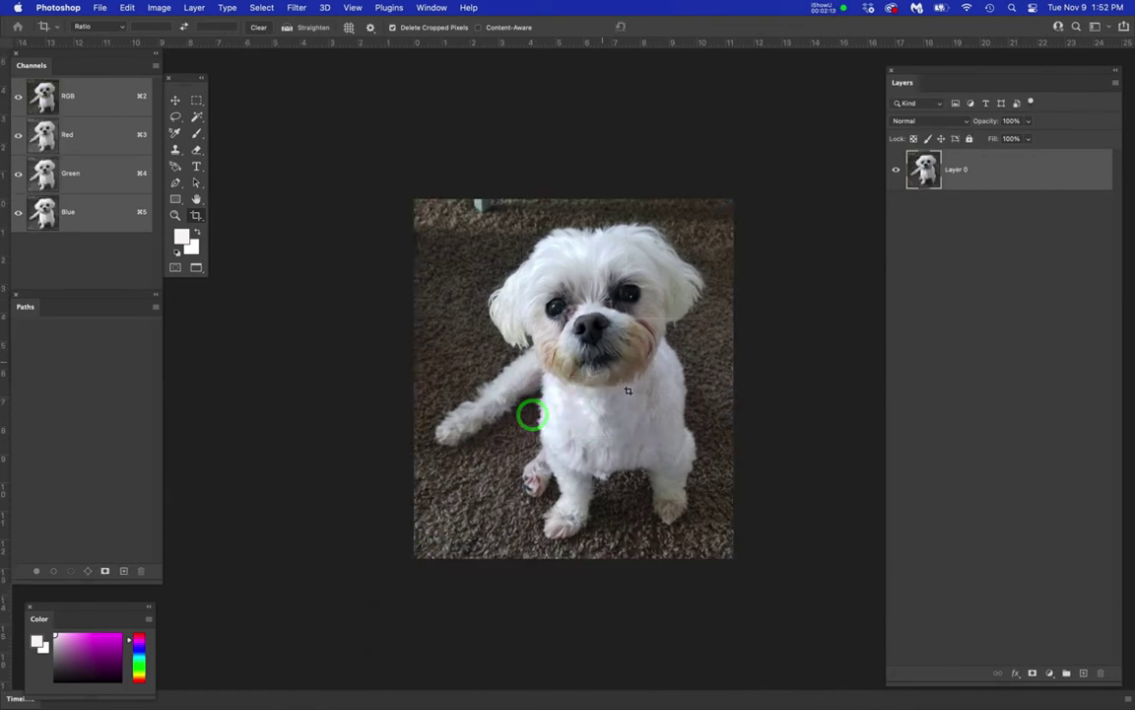
- Resample the cropped dog photo to 10 inches wide at 300 pixels/inch, keeping its proportions
scroll(687, 442, "up", 2)
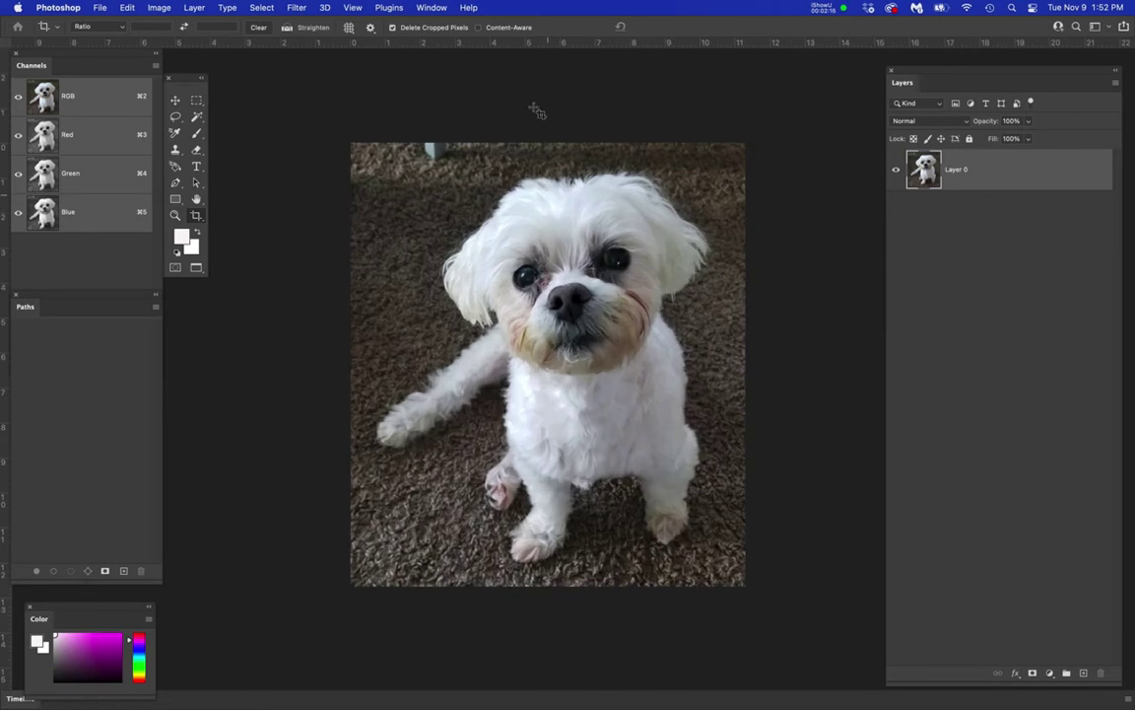
scroll(527, 277, "up", 5)
scroll(560, 268, "up", 5)
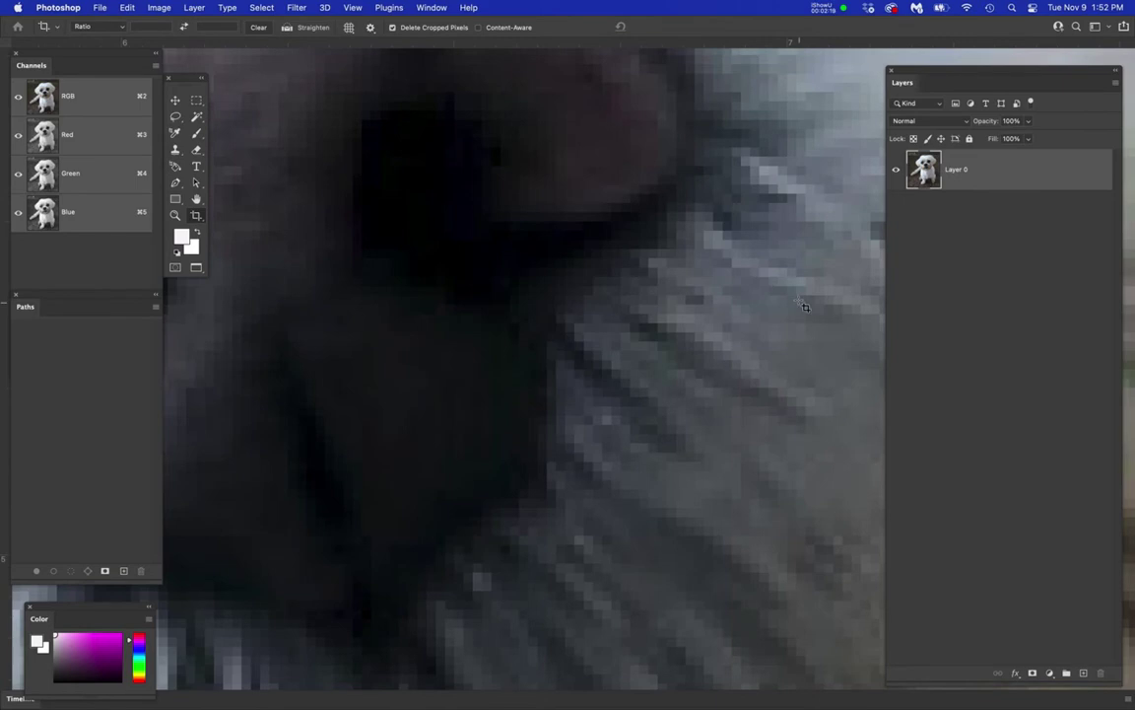
scroll(739, 295, "up", 1)
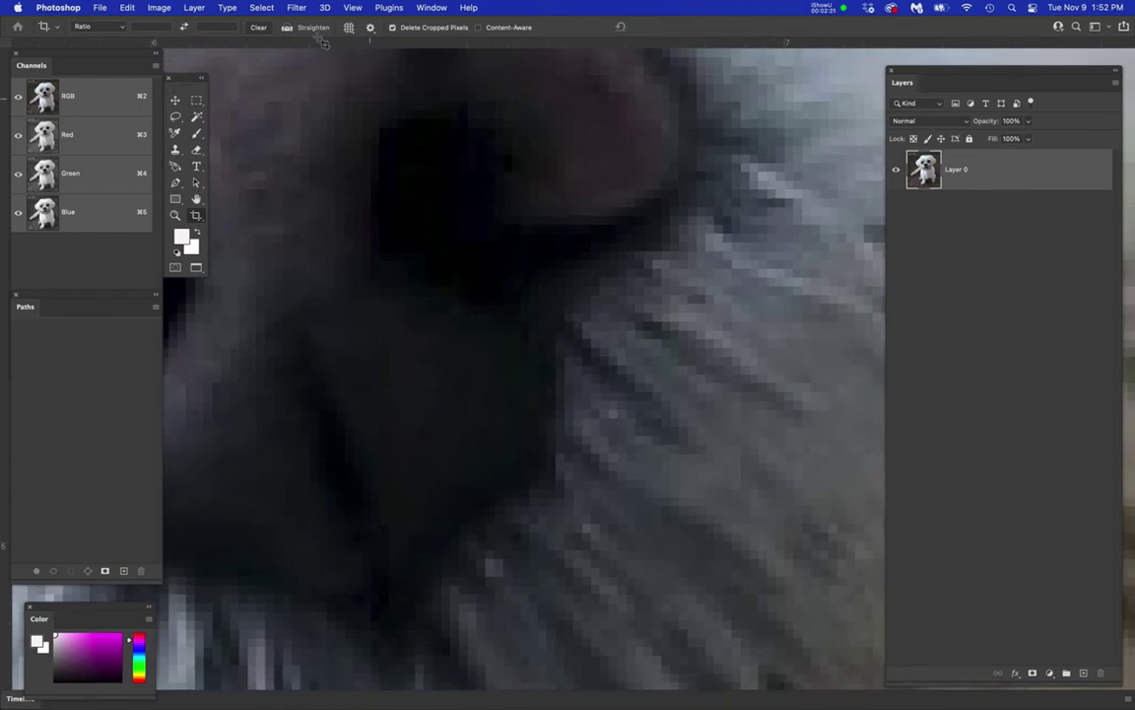
left_click(159, 7)
left_click(169, 101)
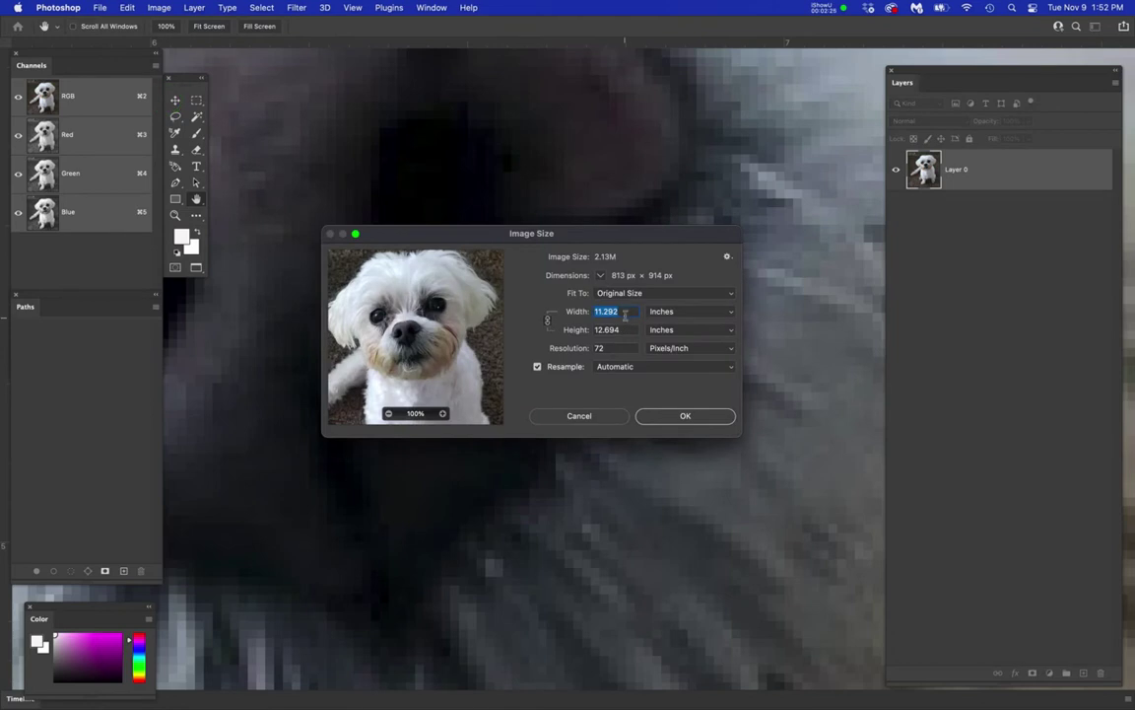
left_click(599, 311)
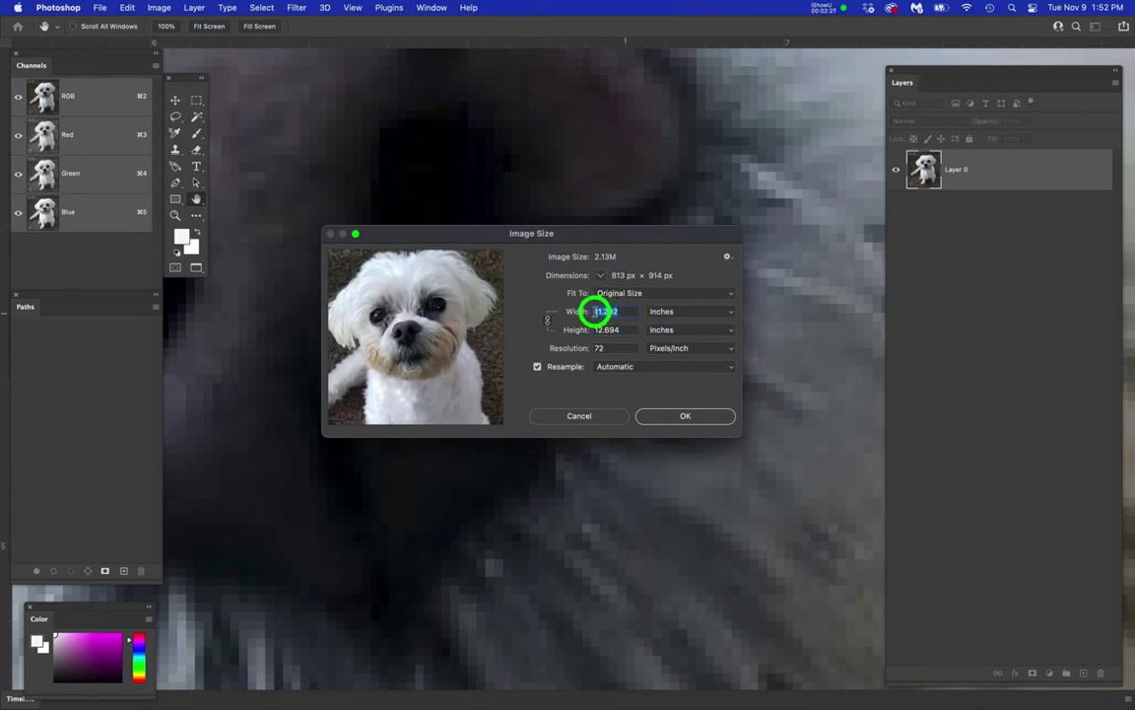
left_click(536, 367)
left_click(536, 367)
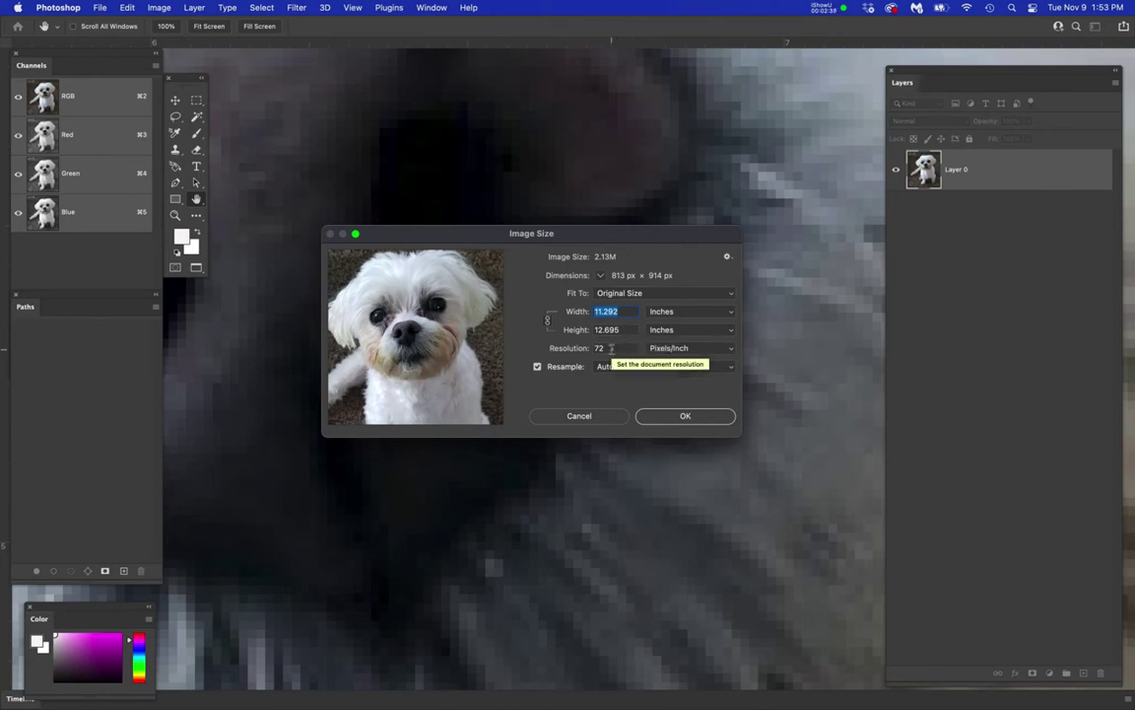
type("10")
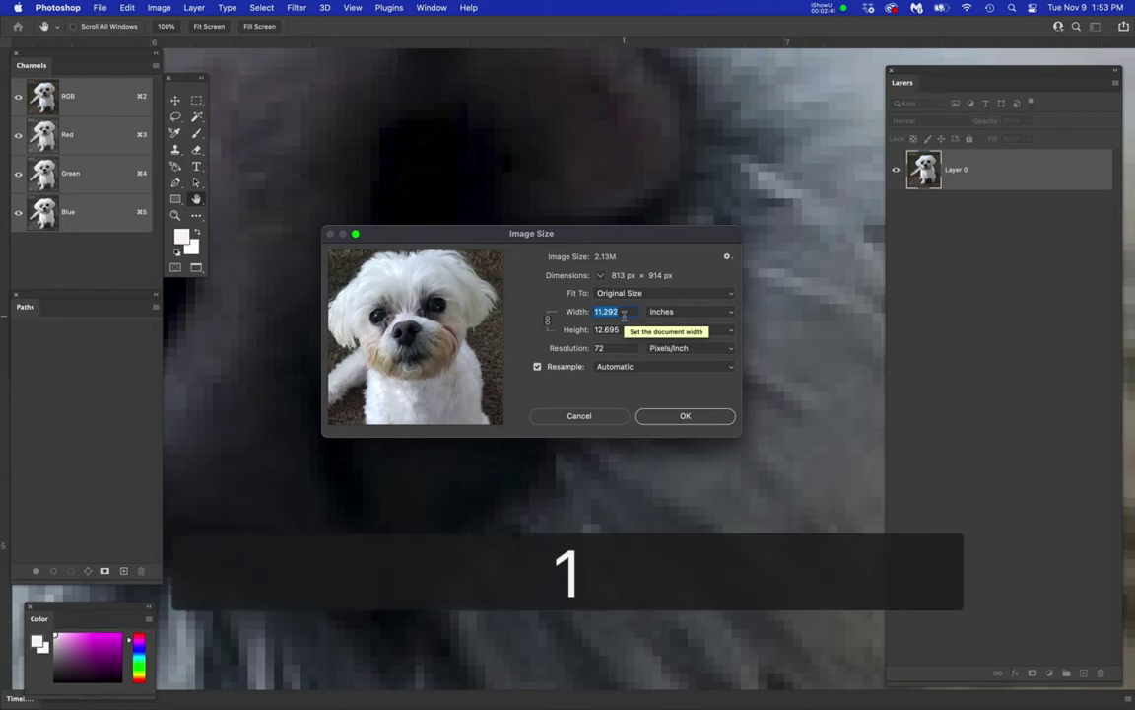
left_click(597, 347)
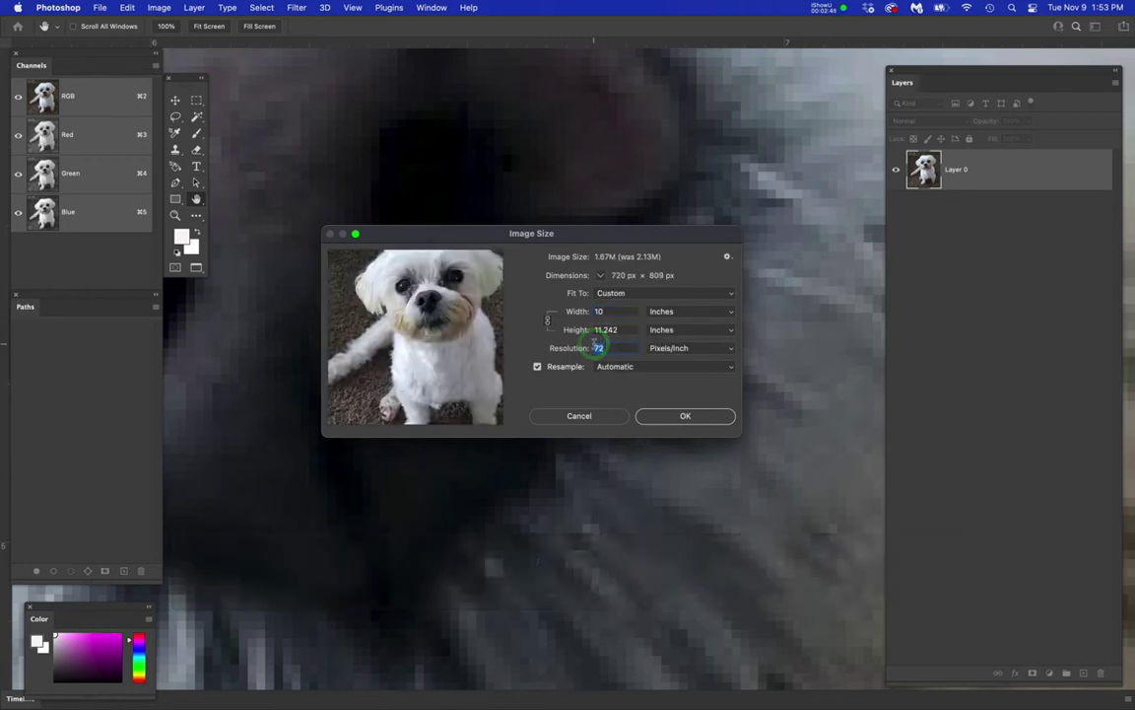
type("300")
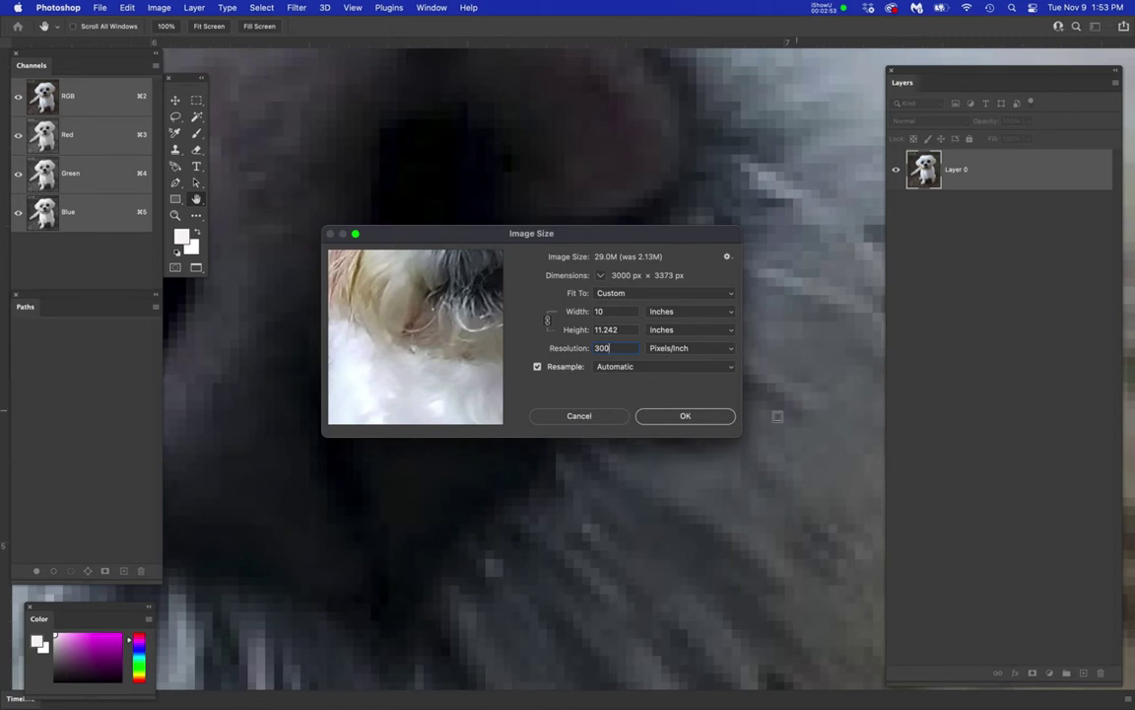
left_click_drag(688, 234, 639, 450)
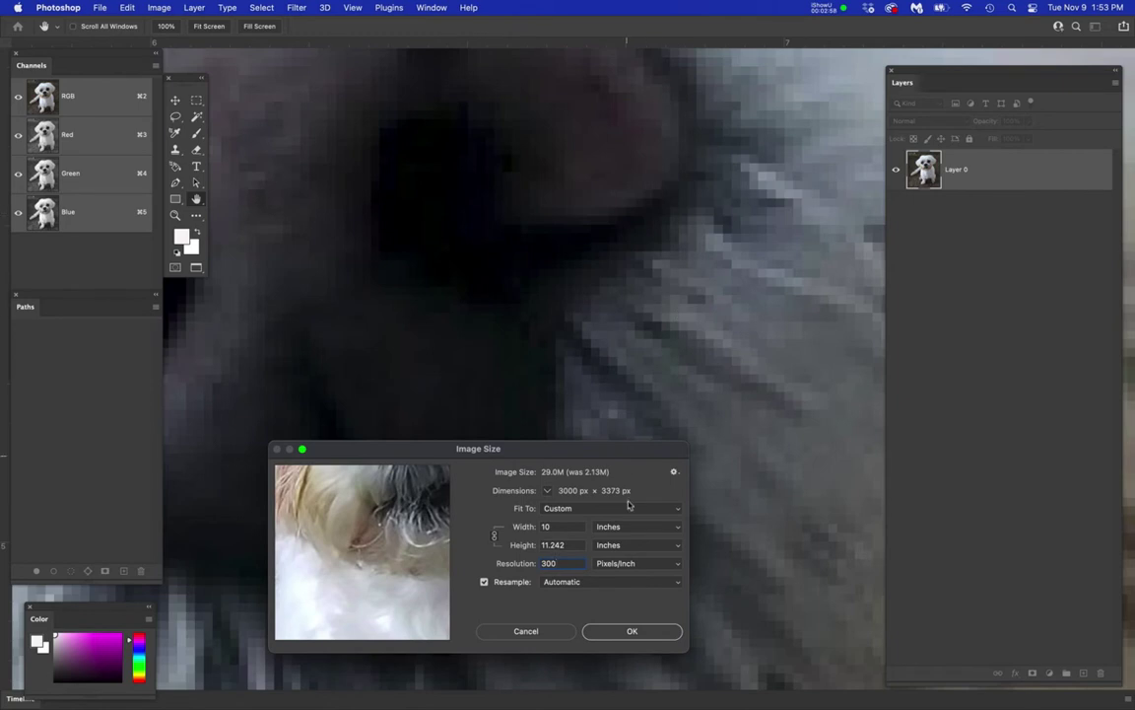
left_click(651, 632)
- Examine the resampled fur detail around the dog's nose, muzzle and eyes at several magnifications
key("c")
scroll(613, 373, "down", 10)
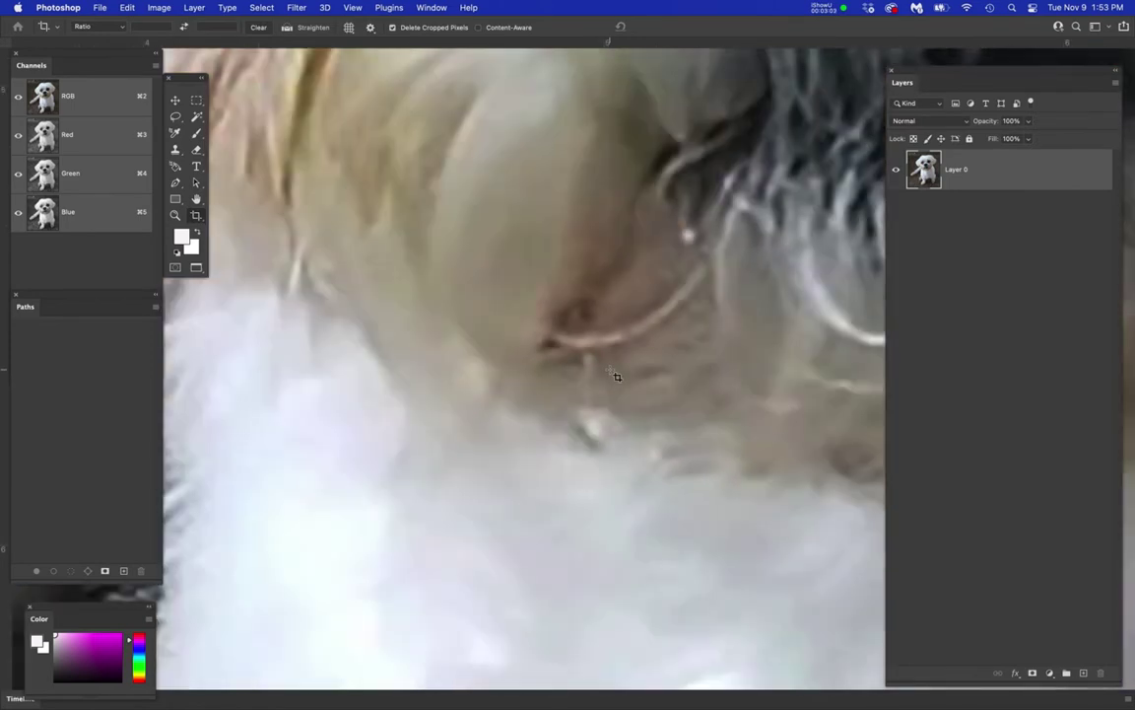
key("space")
left_click_drag(752, 293, 477, 524)
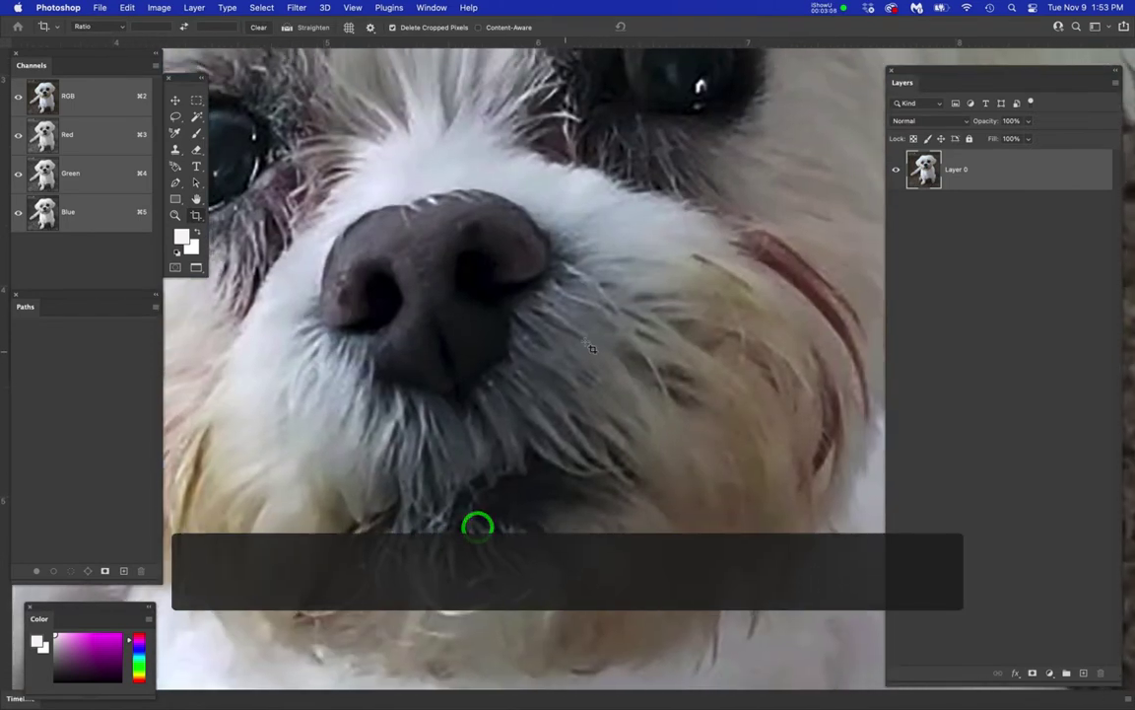
scroll(588, 342, "up", 7)
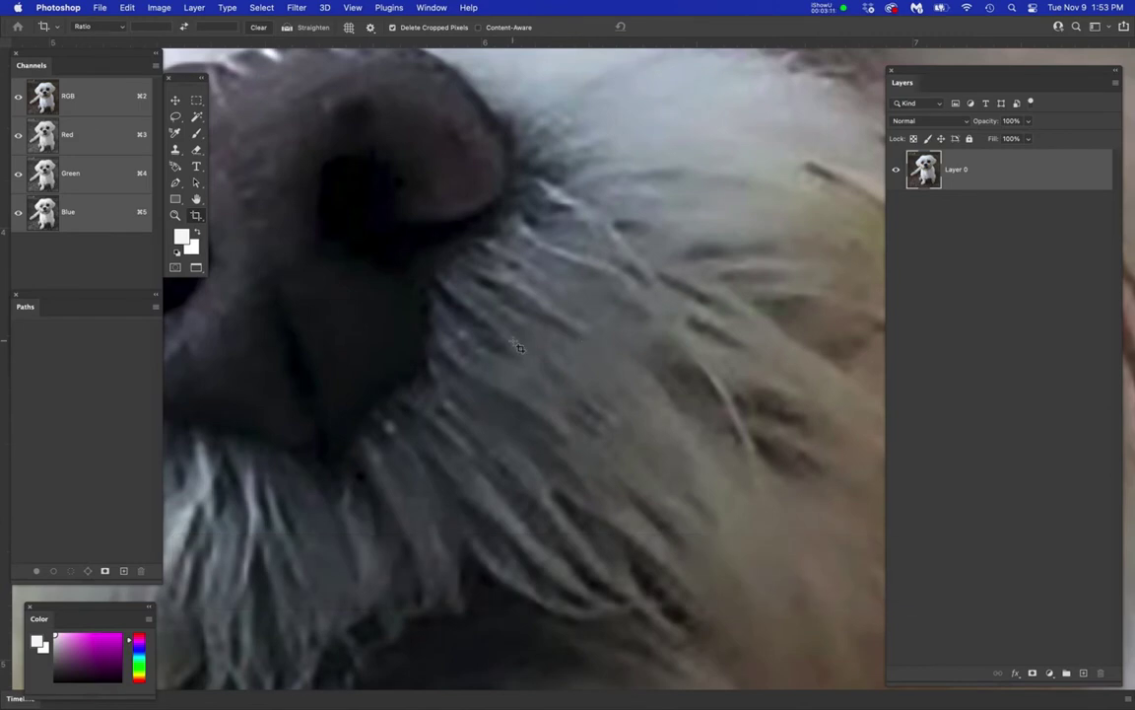
scroll(517, 345, "down", 2)
scroll(516, 346, "down", 8)
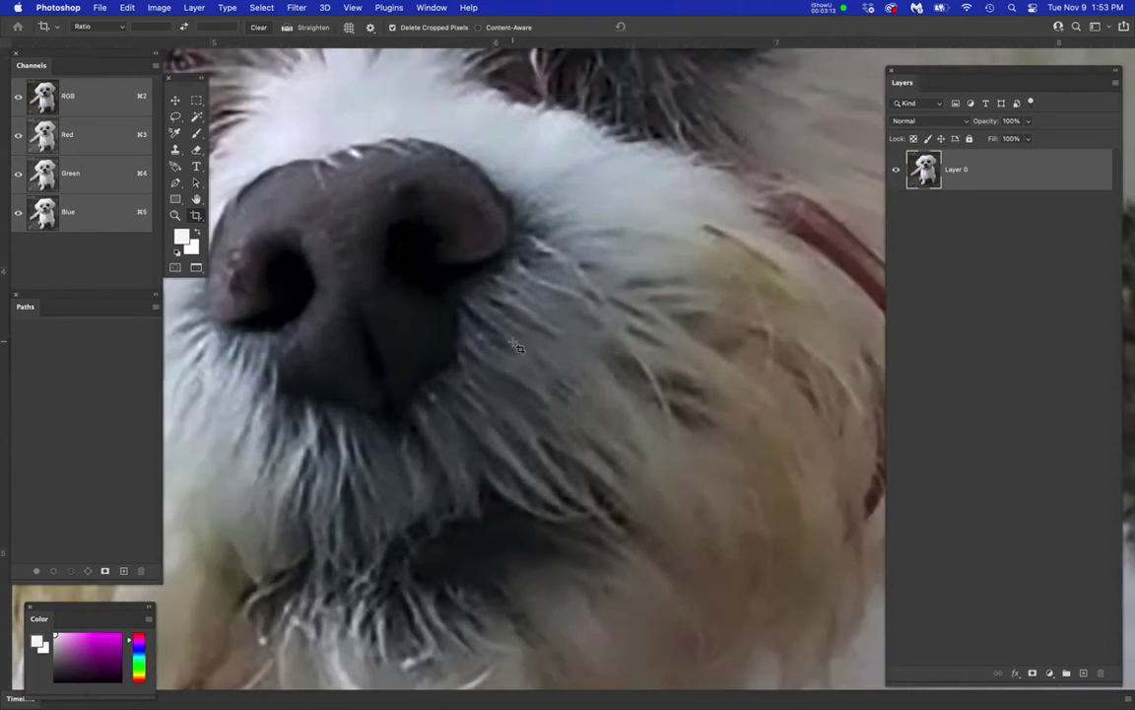
scroll(516, 346, "down", 1)
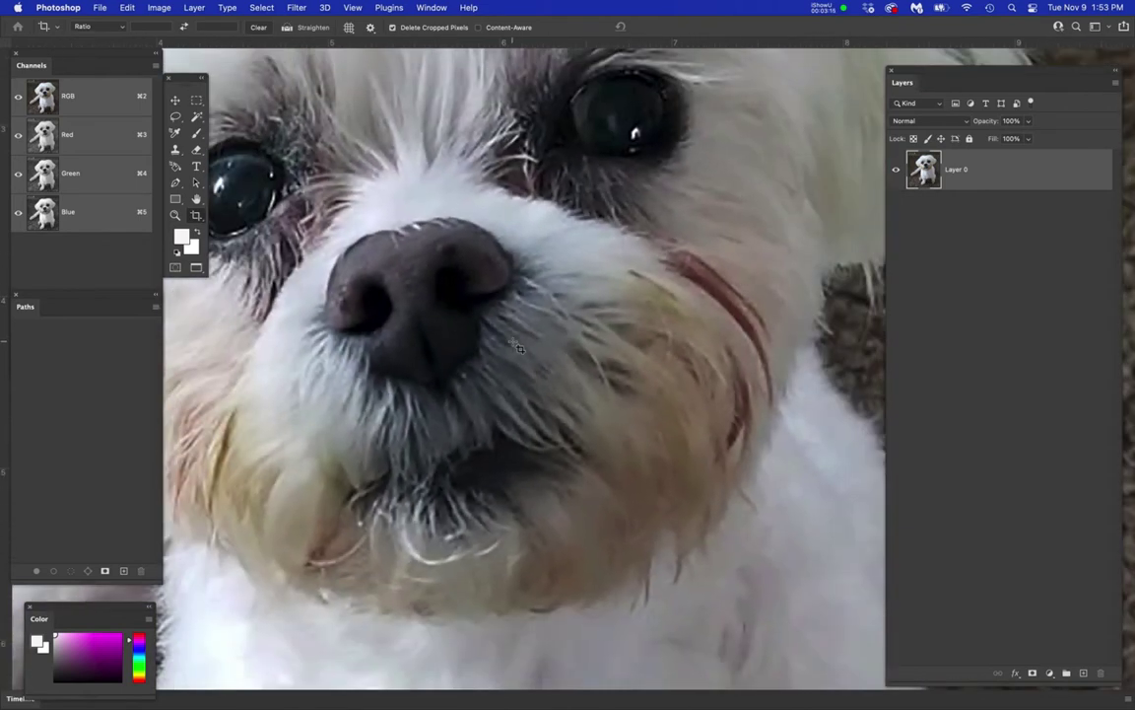
scroll(517, 346, "down", 8)
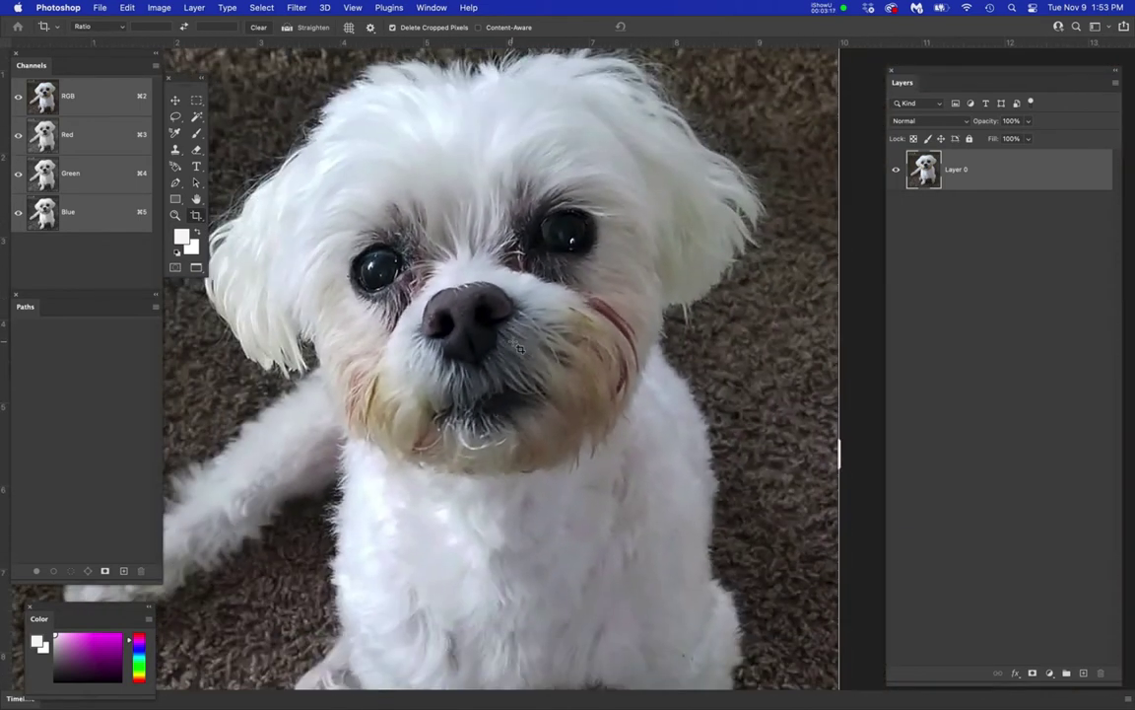
scroll(519, 347, "down", 4)
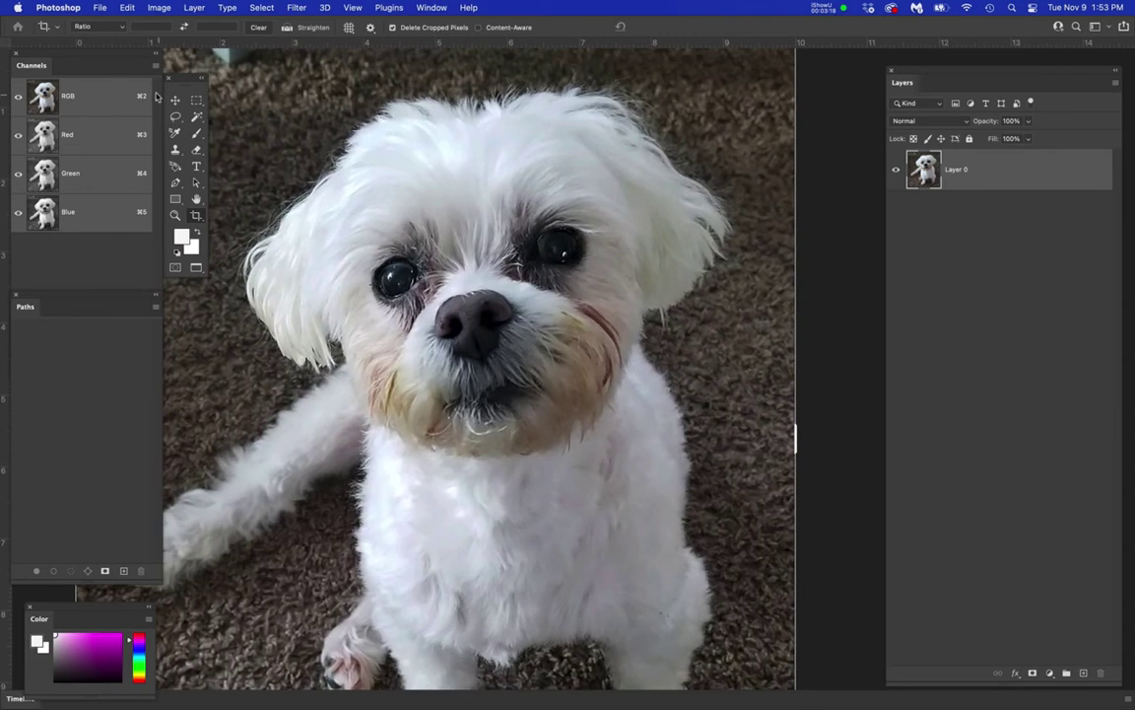
- Switch to the Move tool and tidy the workspace by closing the Color panel and lowering Paths clear of Channels
left_click(173, 100)
left_click_drag(497, 332, 535, 369)
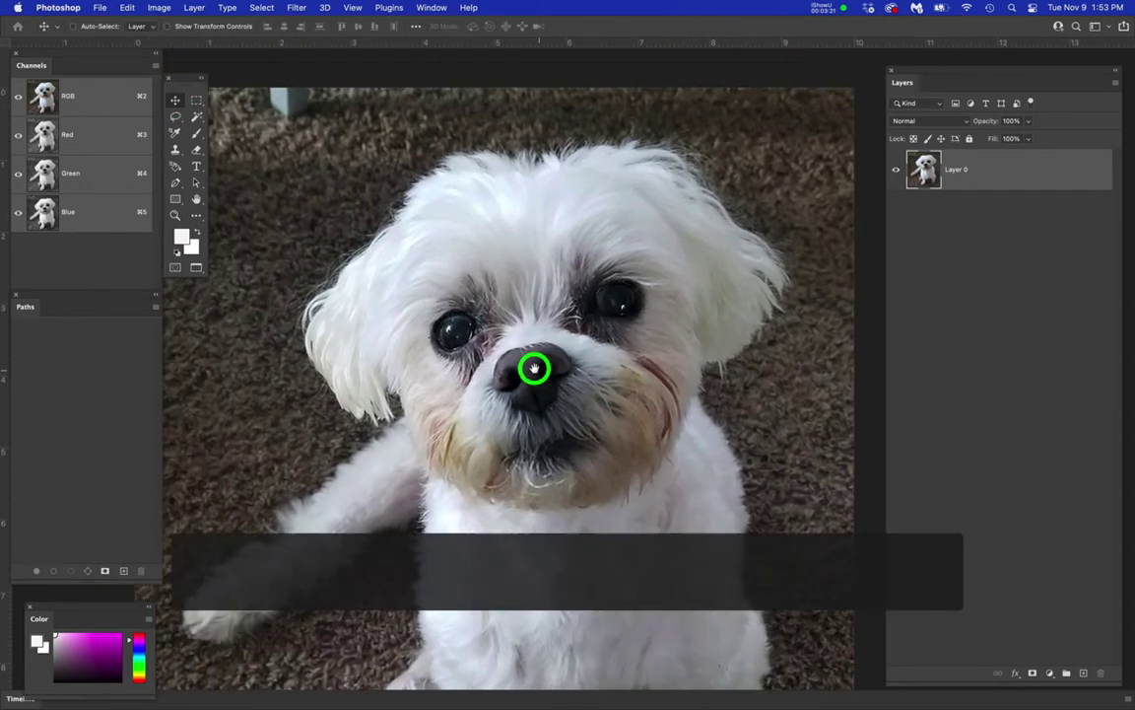
scroll(536, 369, "down", 2)
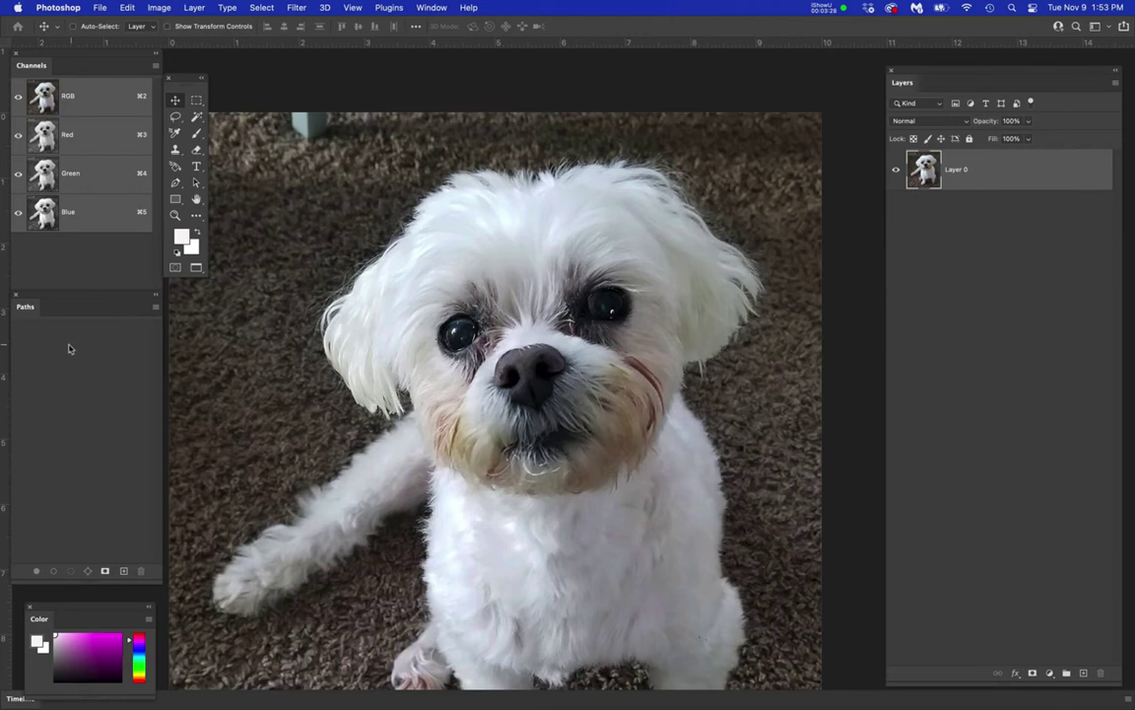
left_click_drag(437, 12, 475, 147)
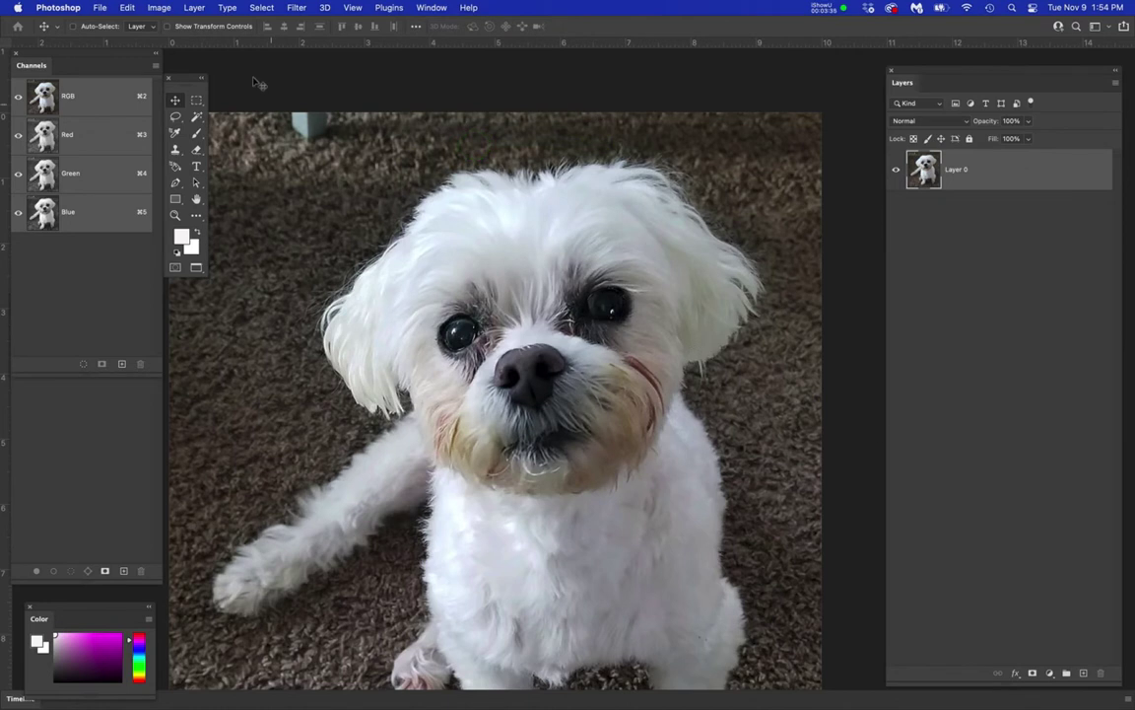
left_click_drag(430, 8, 108, 258)
left_click(109, 425)
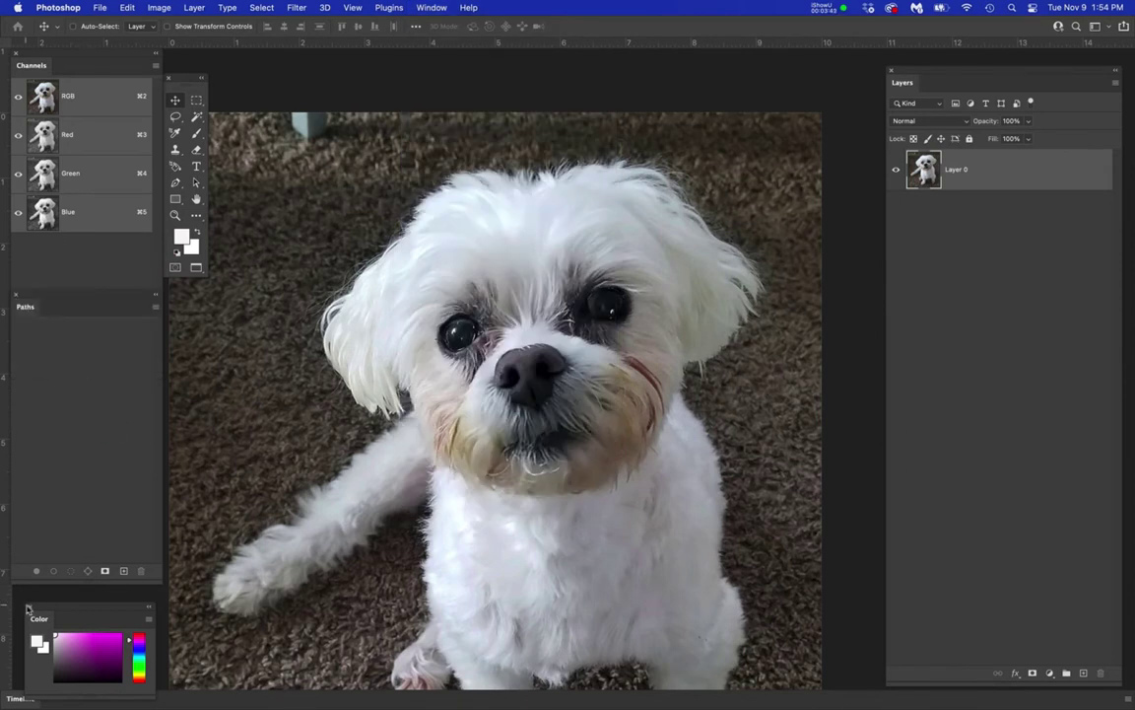
left_click_drag(30, 611, 77, 393)
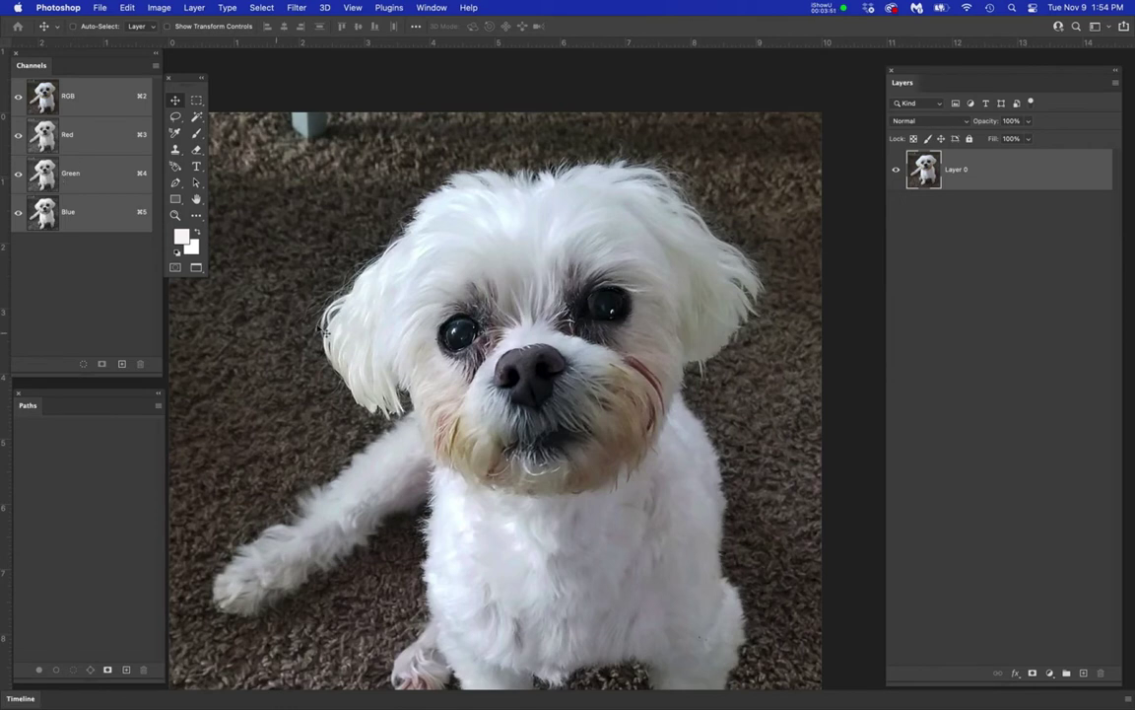
- View the Red, Green and Blue channels individually, comparing the contrast between the dog's fur and the carpet
scroll(588, 387, "down", 5)
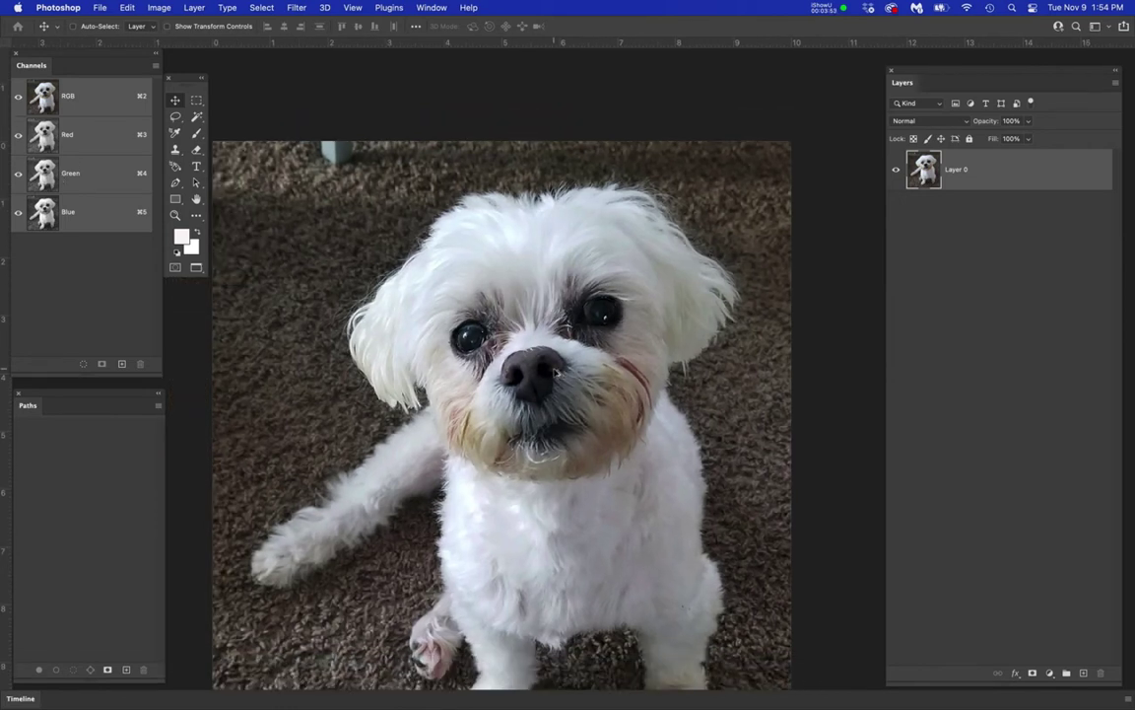
scroll(588, 387, "down", 3)
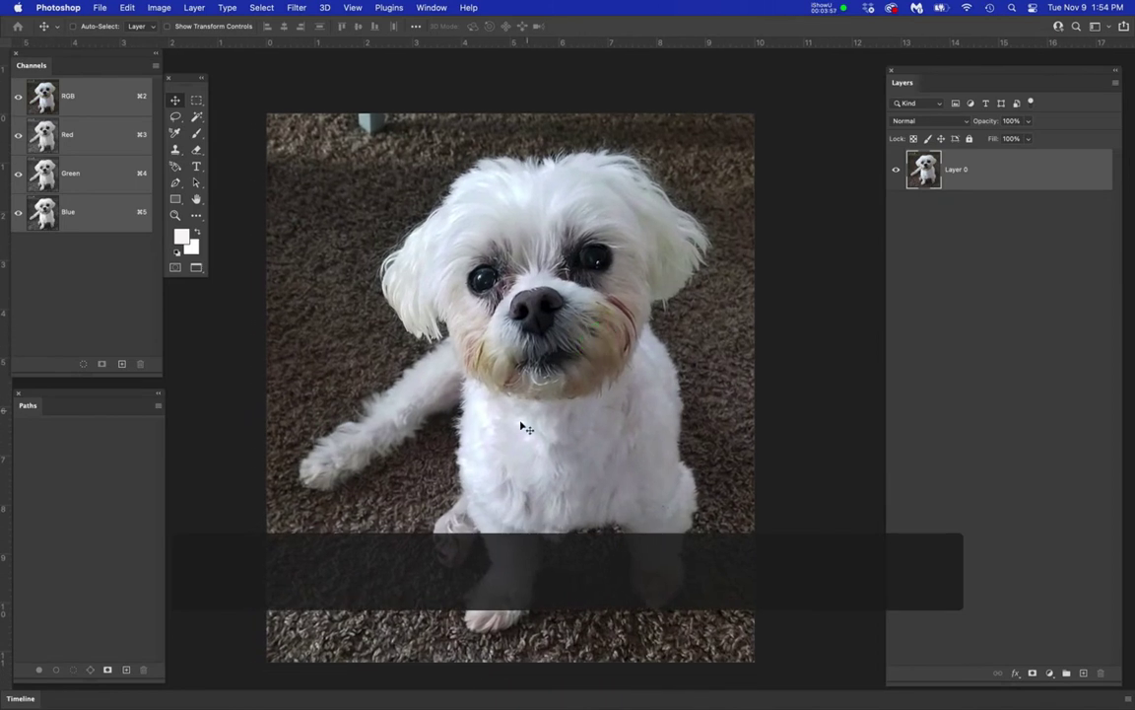
scroll(330, 382, "up", 5)
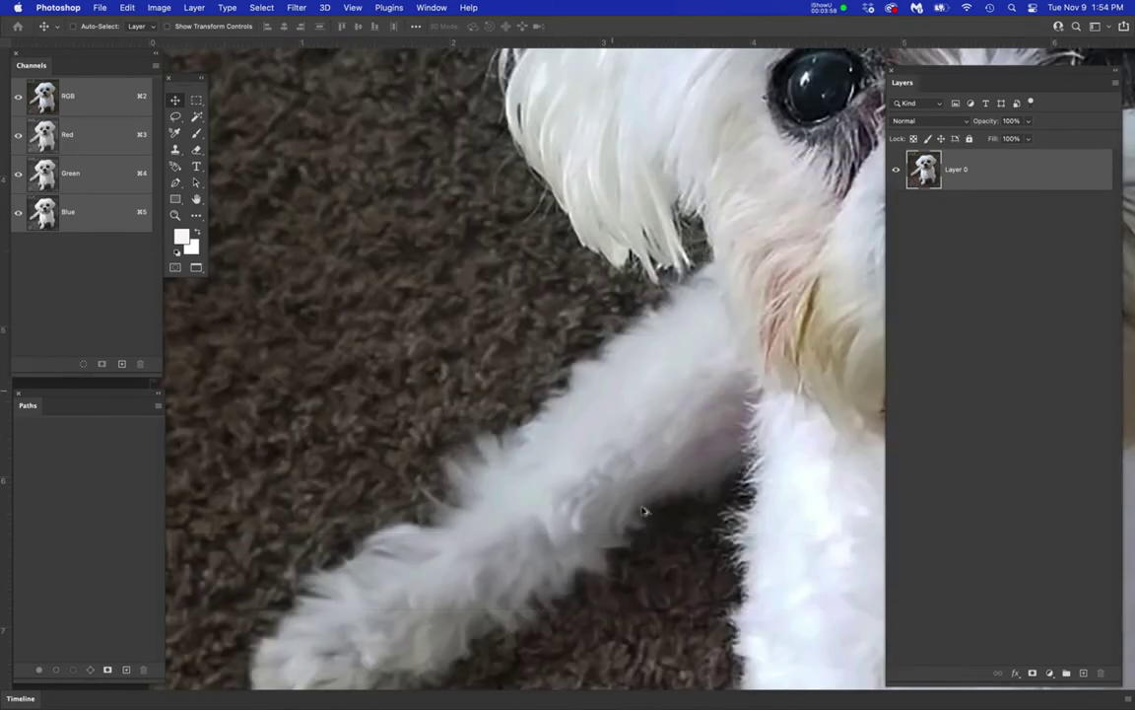
scroll(739, 532, "down", 5)
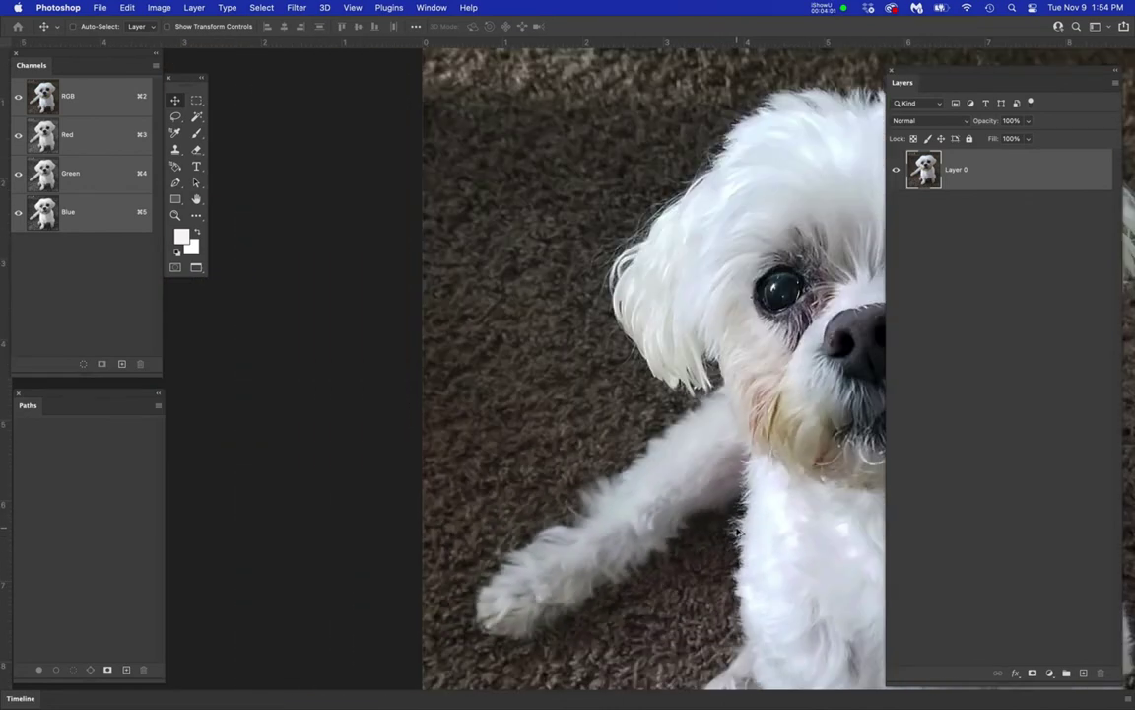
left_click_drag(751, 500, 514, 380)
scroll(514, 382, "up", 1)
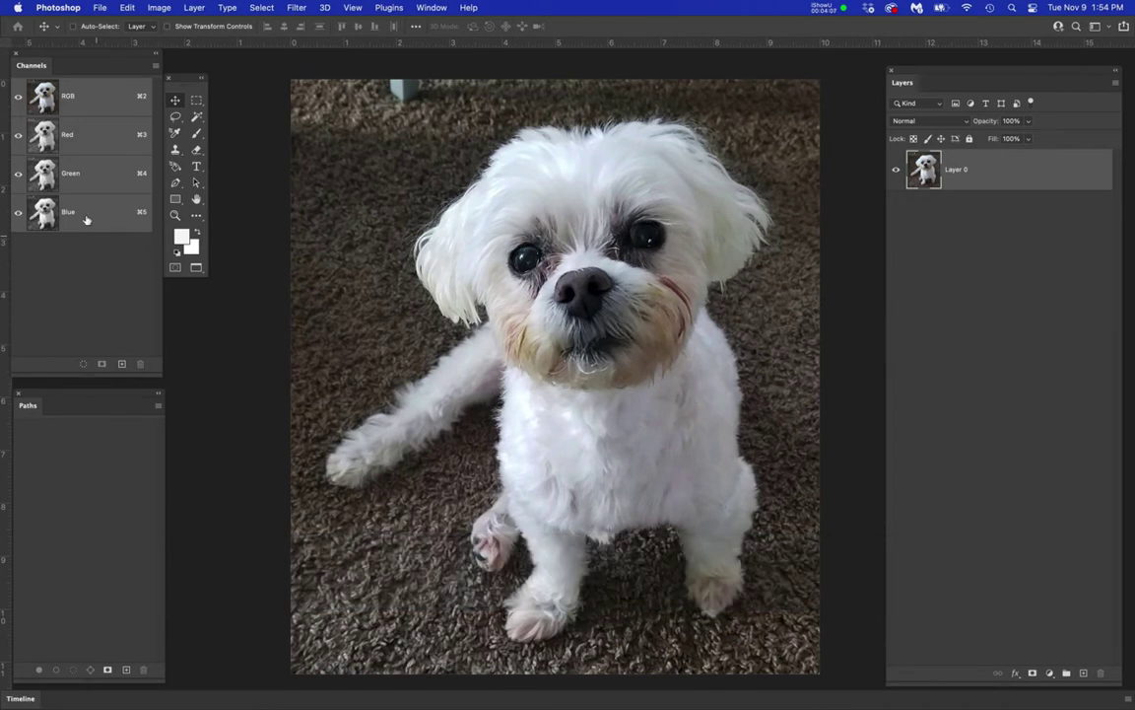
left_click(87, 135)
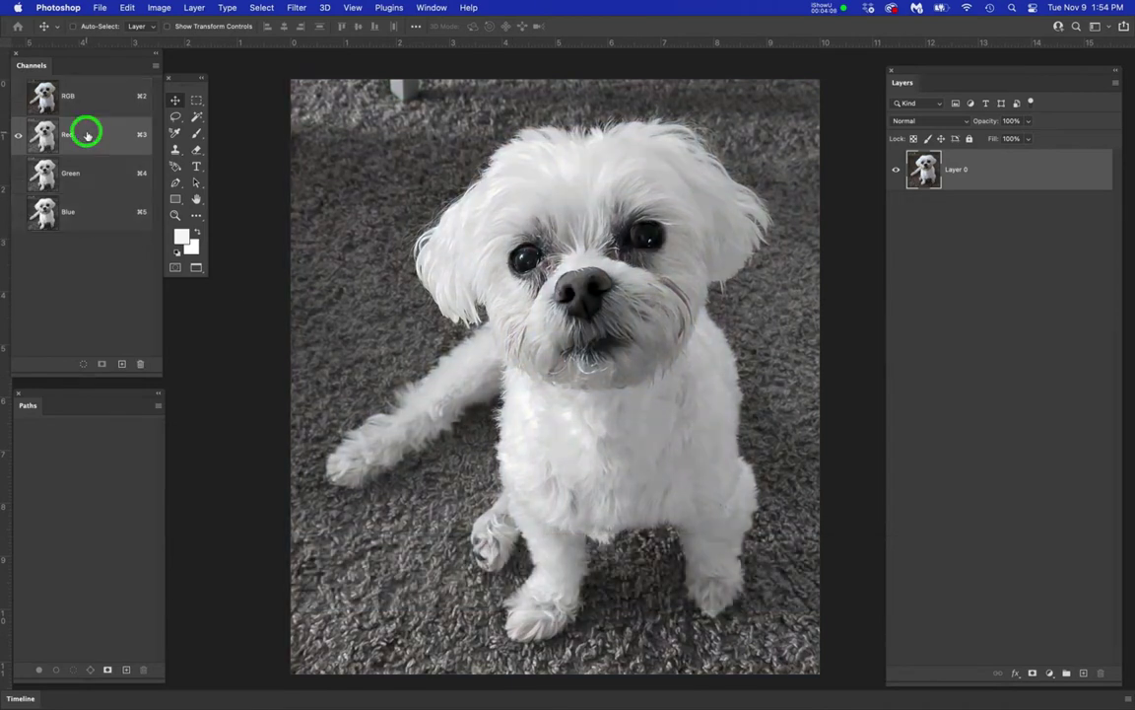
left_click(97, 183)
left_click(115, 224)
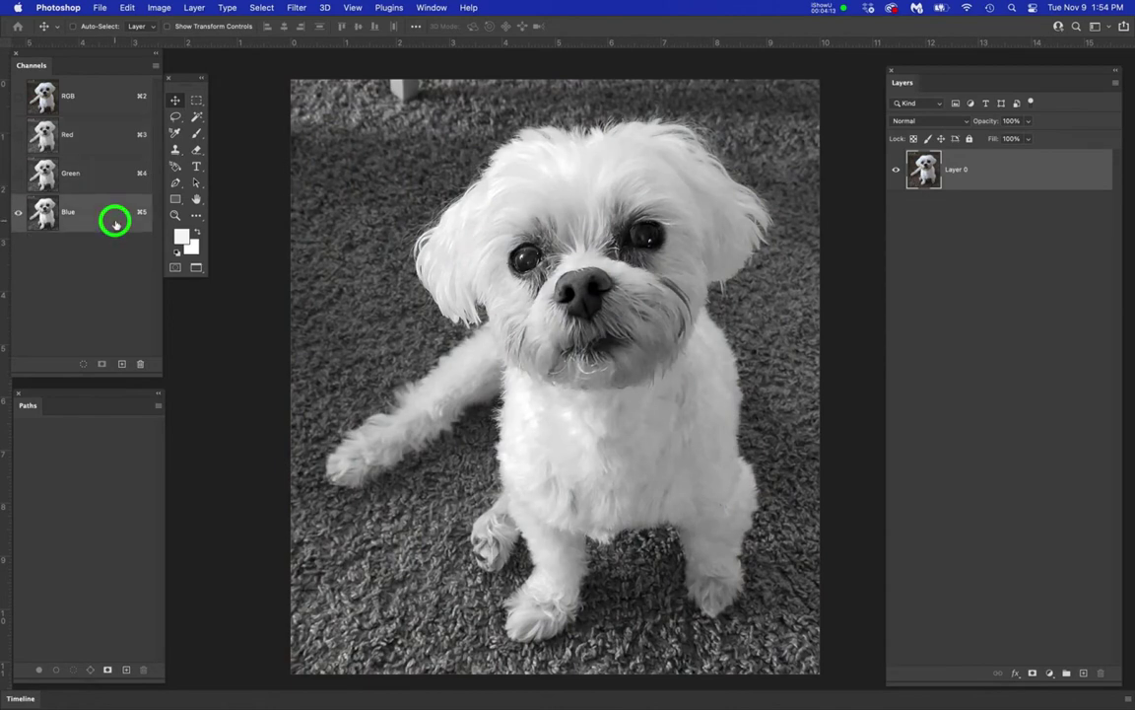
left_click(92, 133)
left_click(106, 180)
left_click(107, 212)
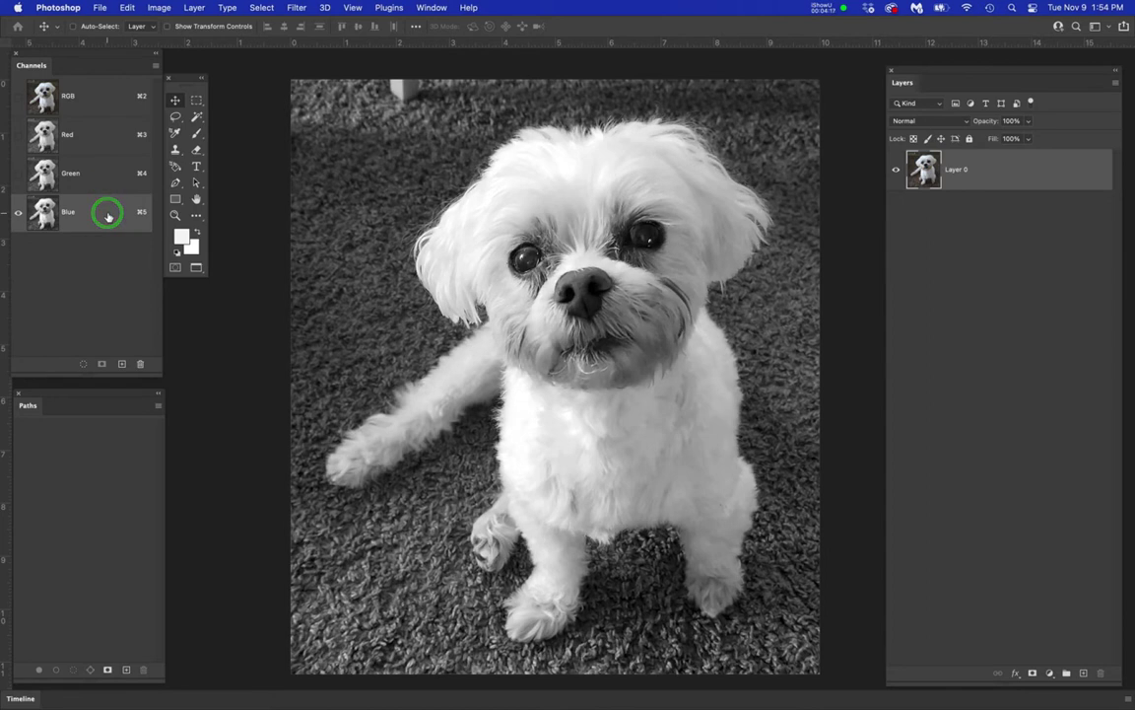
left_click(105, 177)
left_click(97, 138)
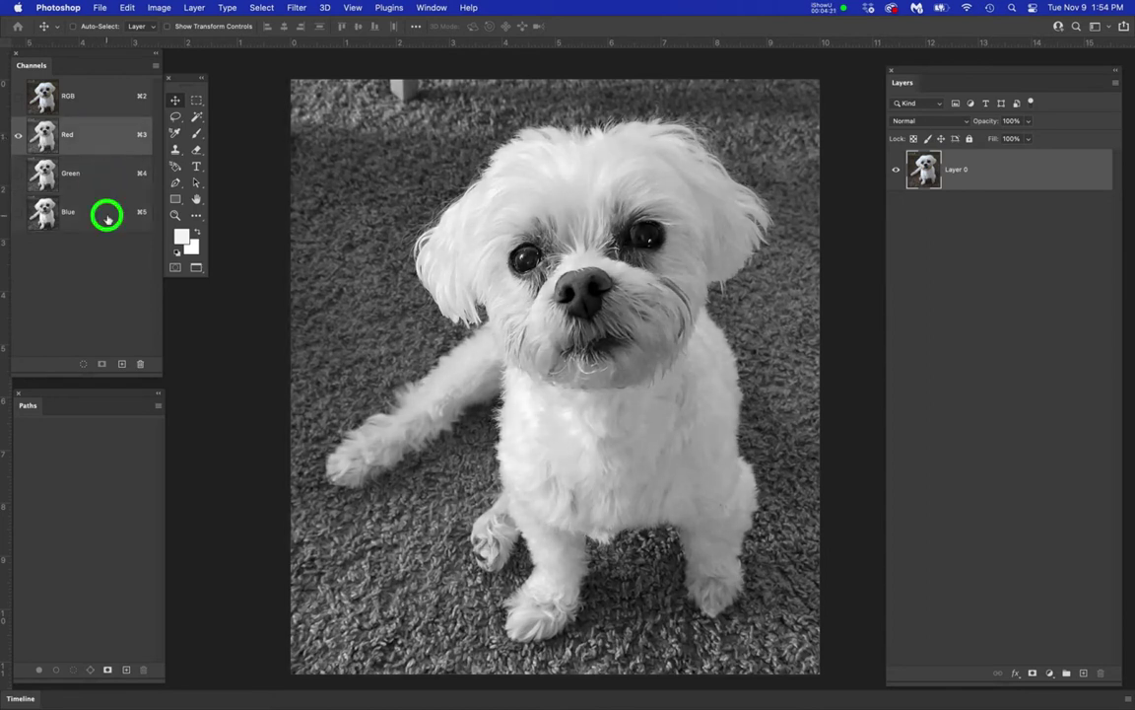
- Duplicate the Blue channel and rename the copy Mask
left_click(106, 217)
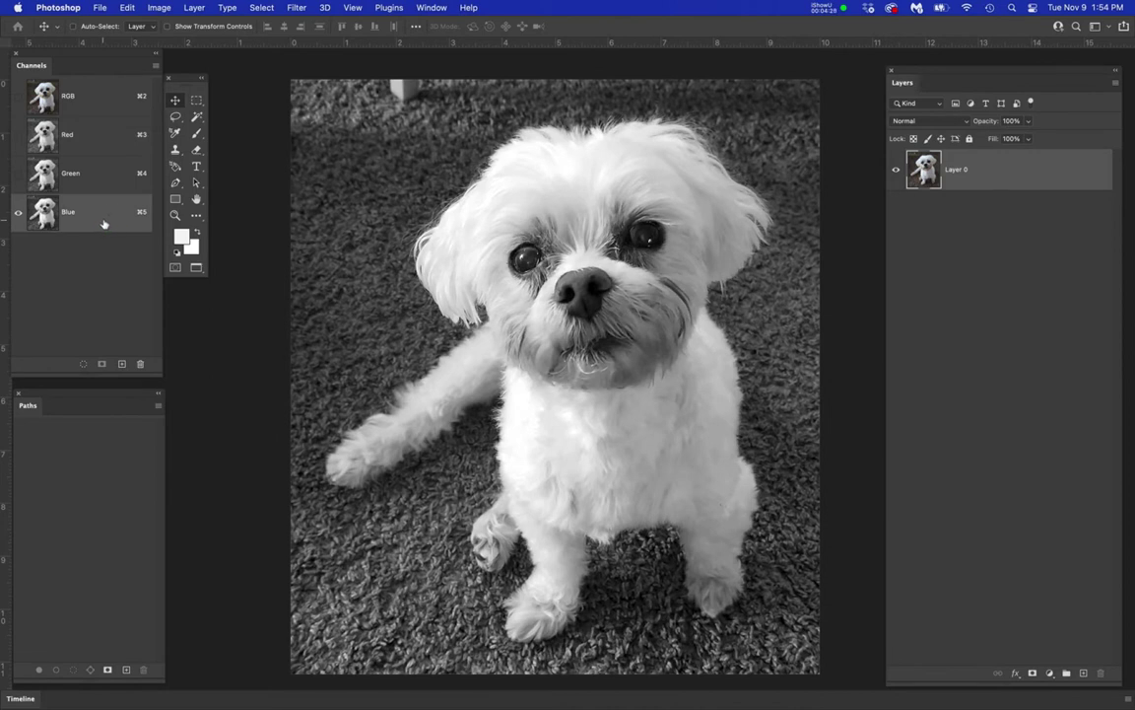
left_click_drag(101, 218, 121, 364)
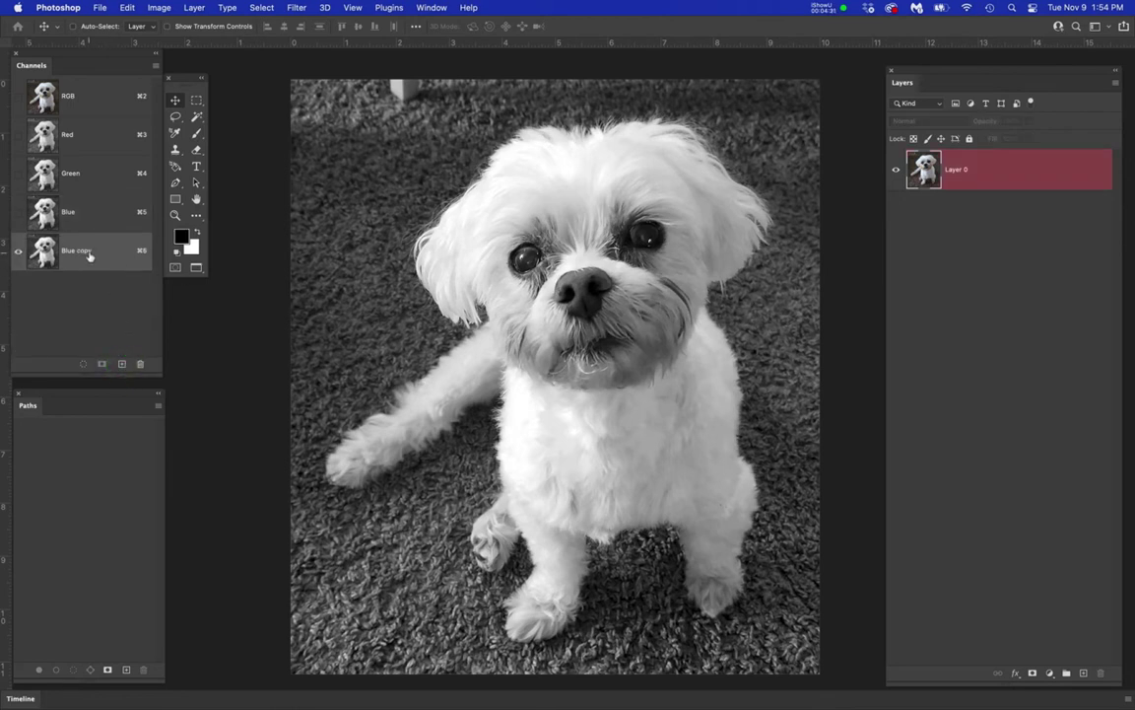
type("Mask")
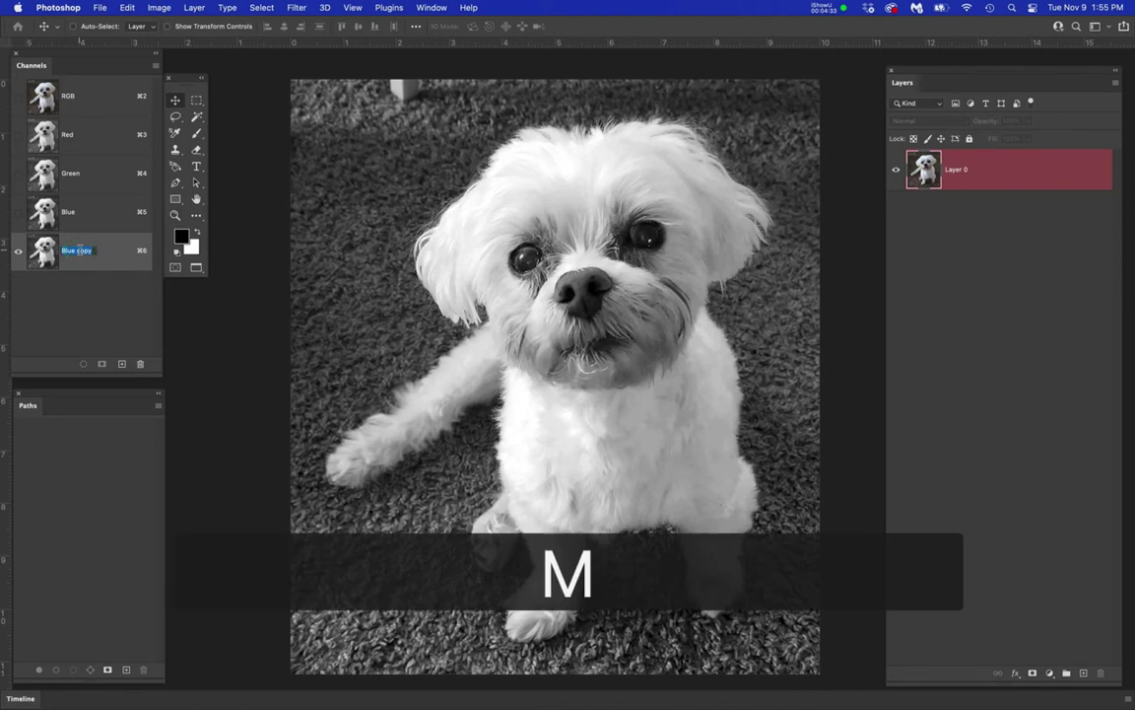
key("Return")
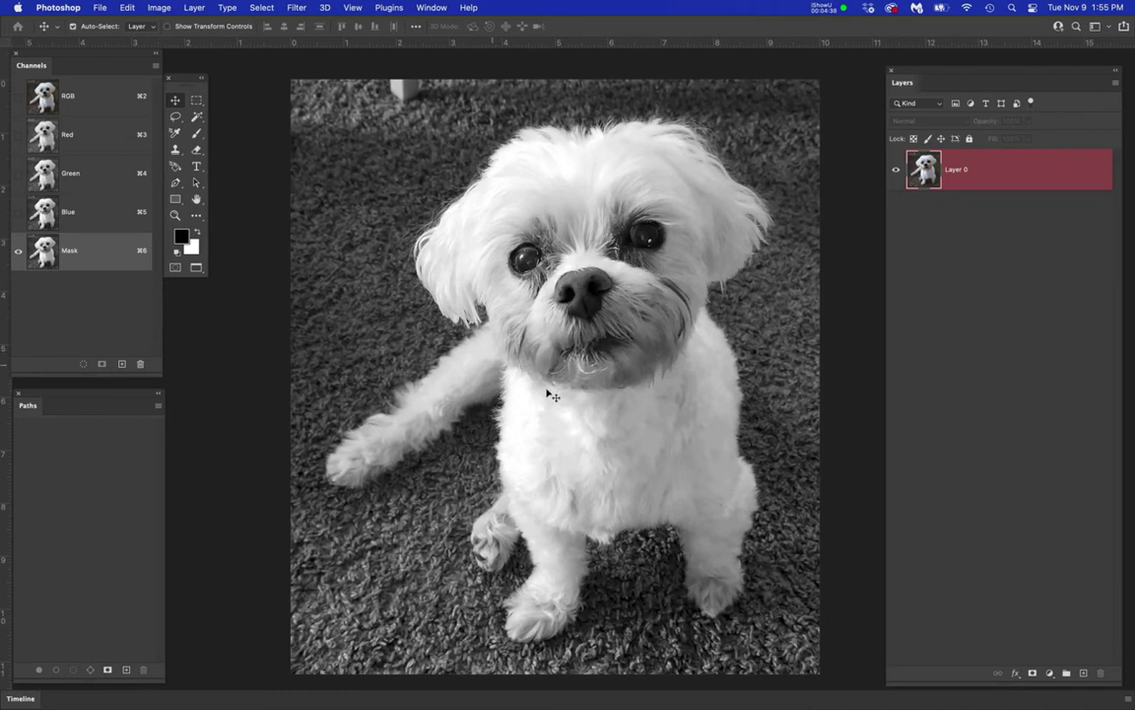
- Apply Levels to the Mask channel with input black at 53 and input white at 231
key("super+l")
left_click_drag(875, 311, 899, 237)
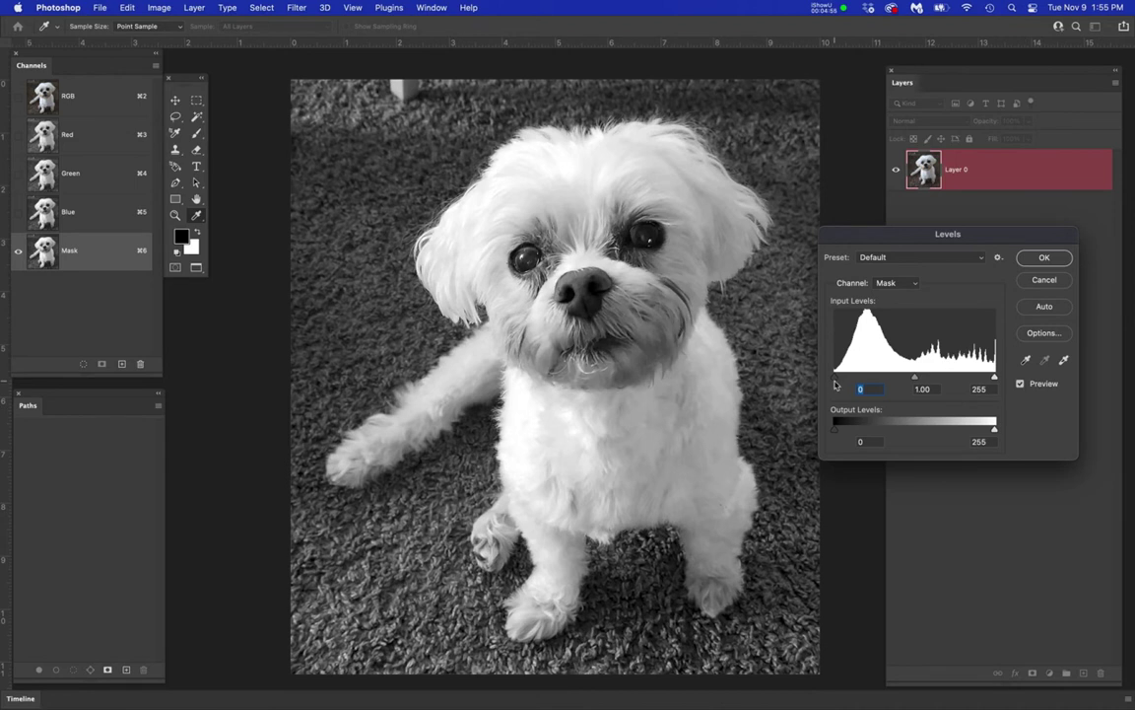
left_click_drag(836, 385, 852, 386)
left_click_drag(994, 383, 984, 379)
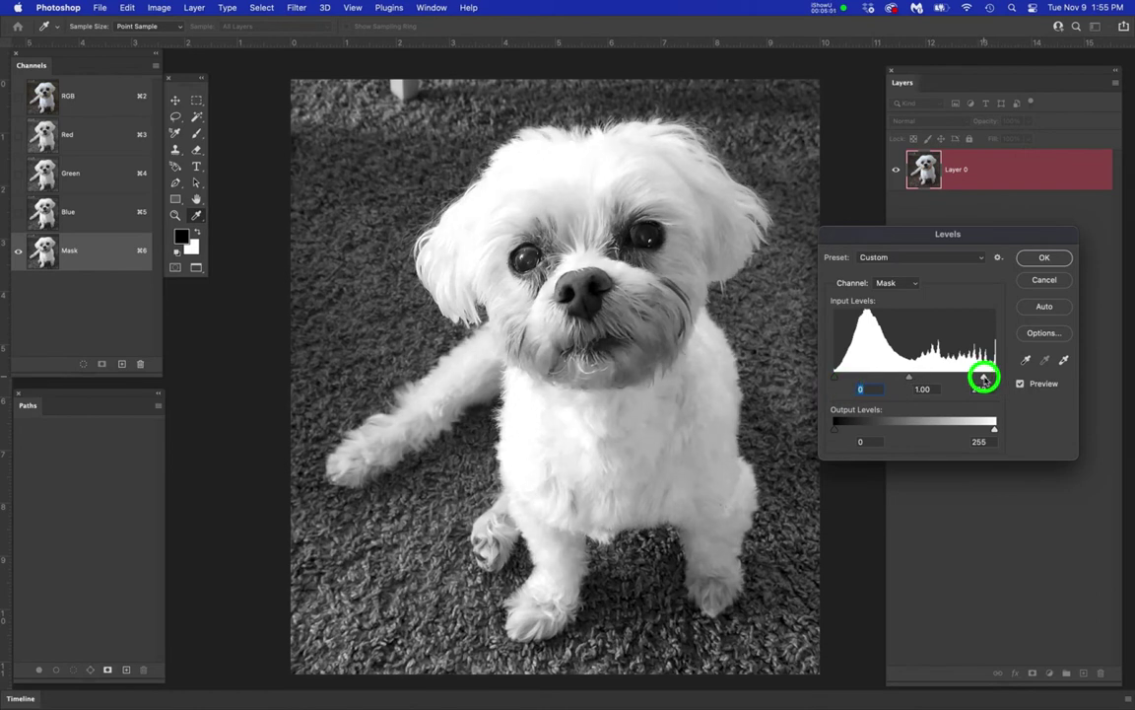
left_click_drag(835, 384, 864, 389)
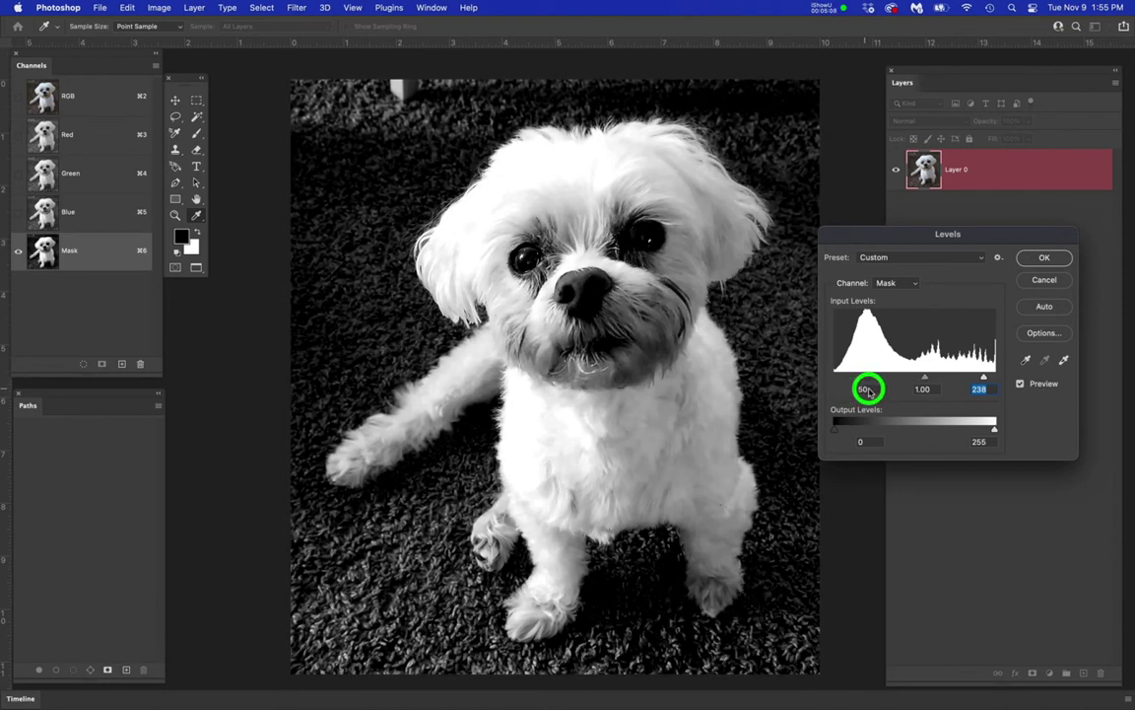
left_click(865, 389)
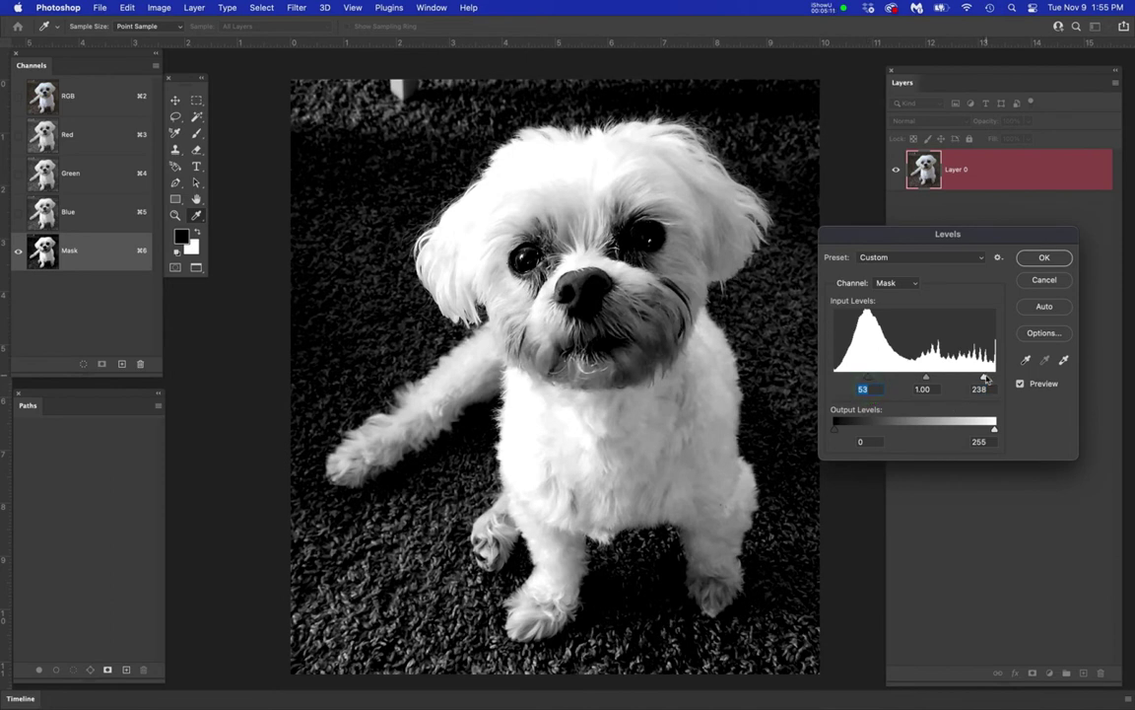
left_click_drag(984, 378, 979, 378)
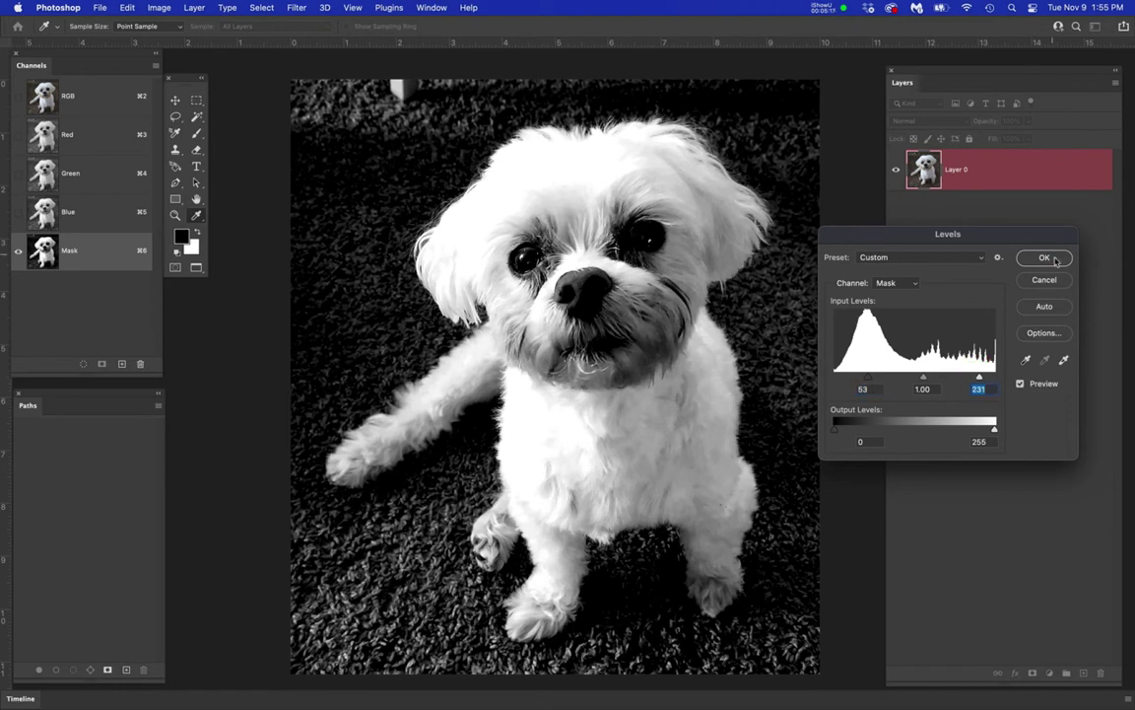
left_click(1045, 259)
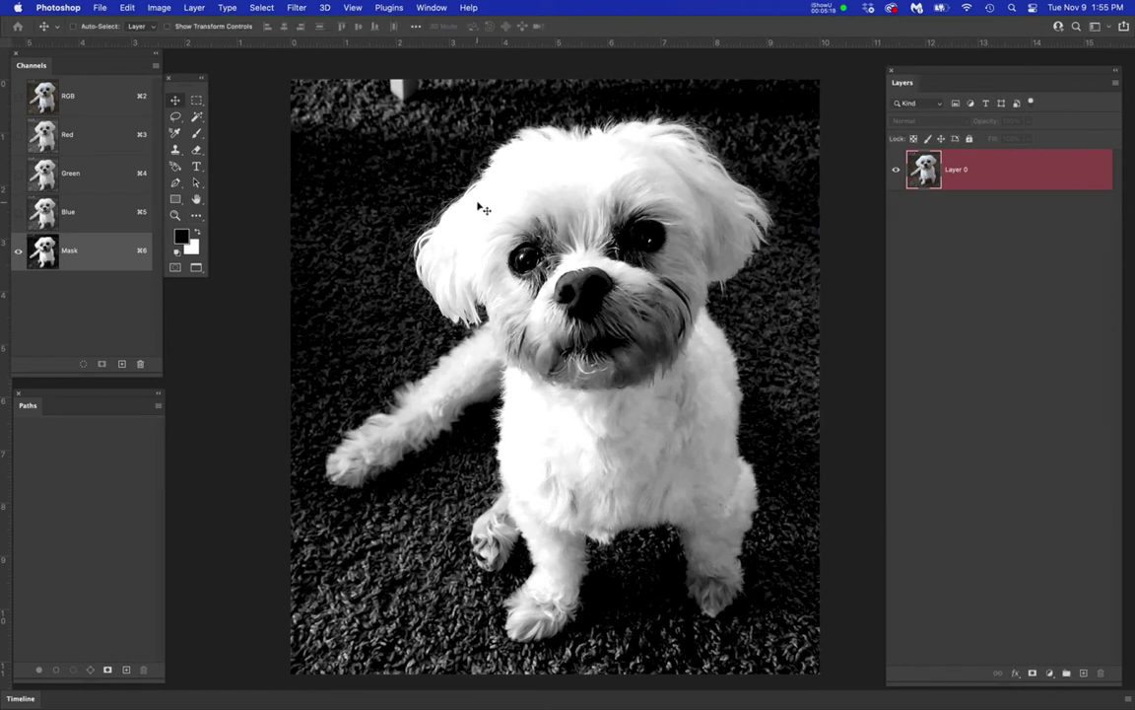
- Paint the carpet beside the dog's upper head black with a hard-edged 100 px brush, sparing the flyaway hairs
key("b")
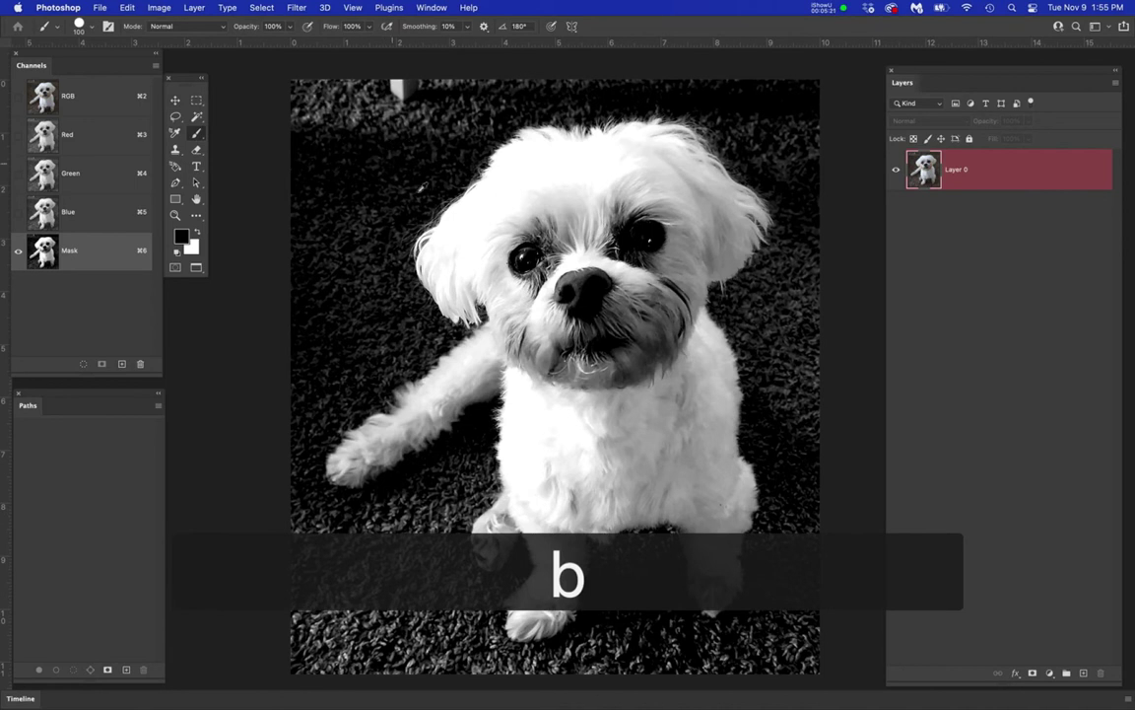
scroll(475, 181, "up", 10)
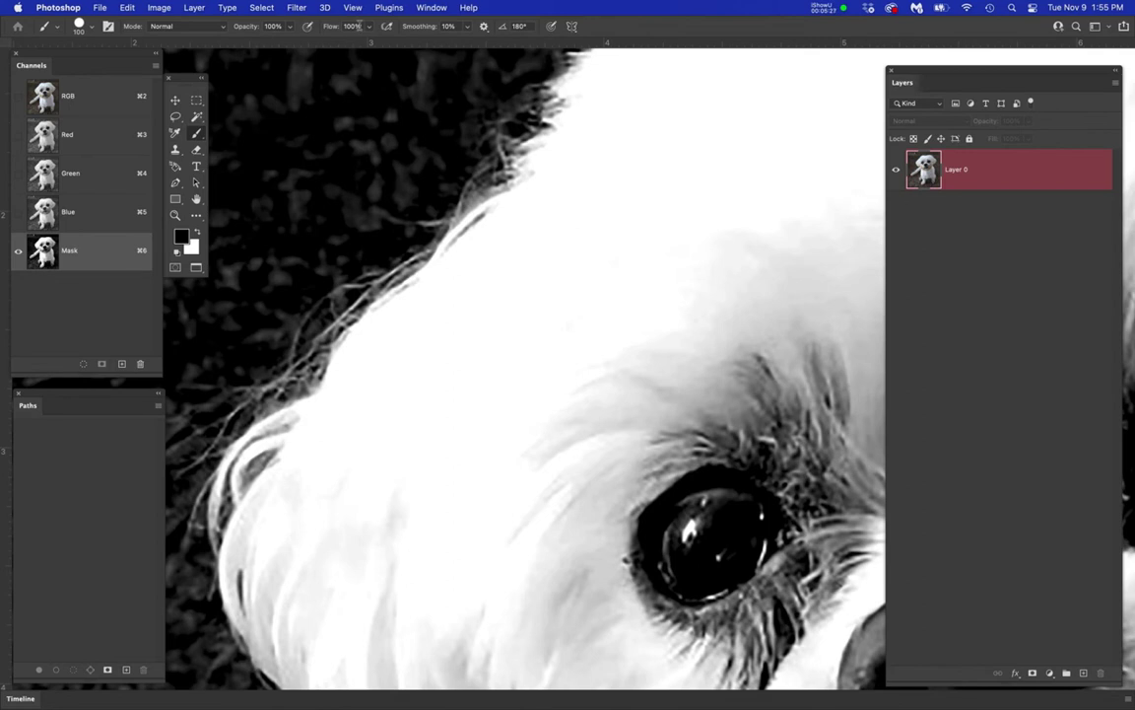
right_click(508, 294)
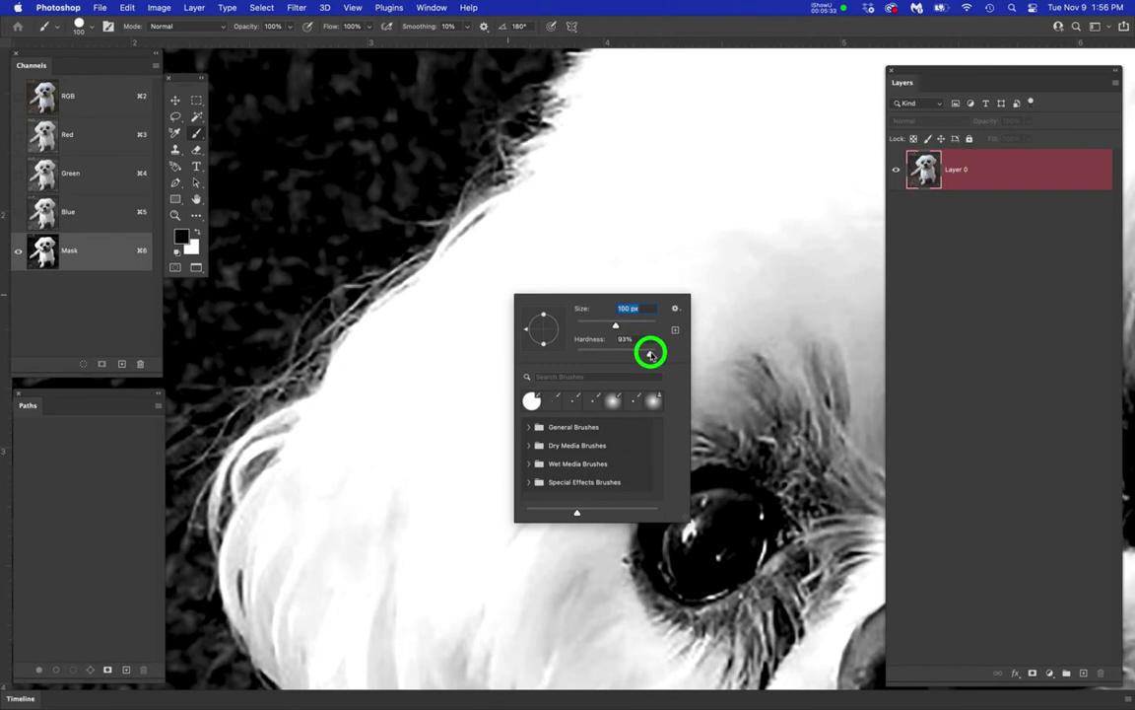
key("Return")
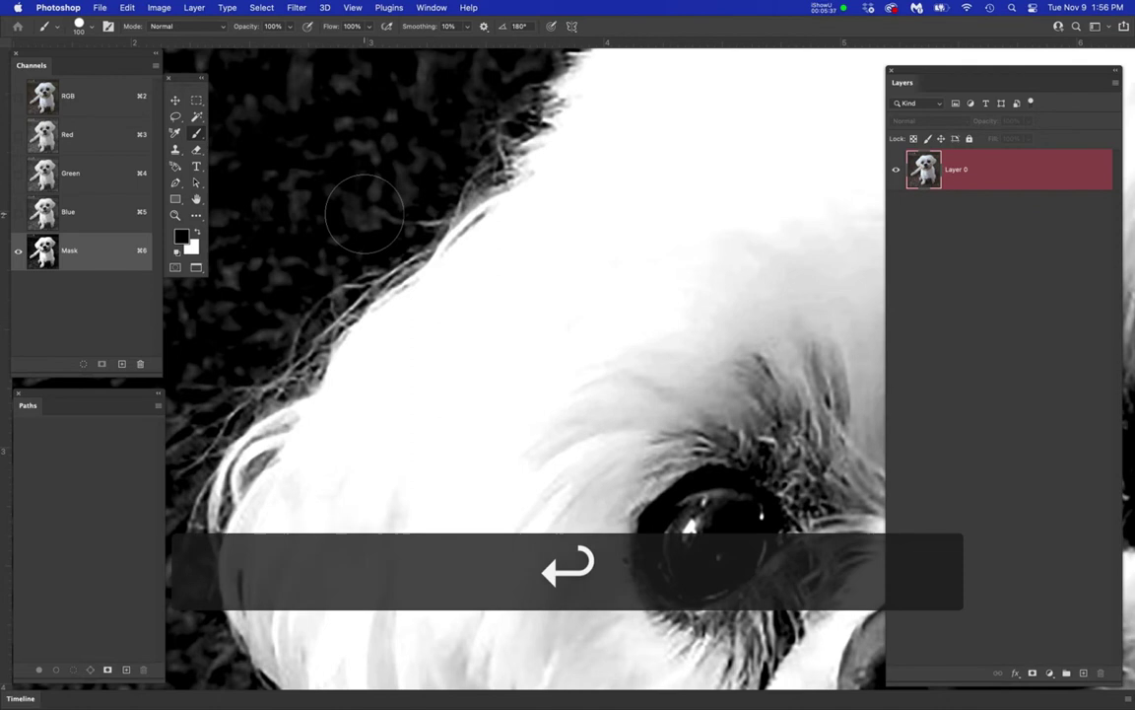
left_click(377, 251, "alt")
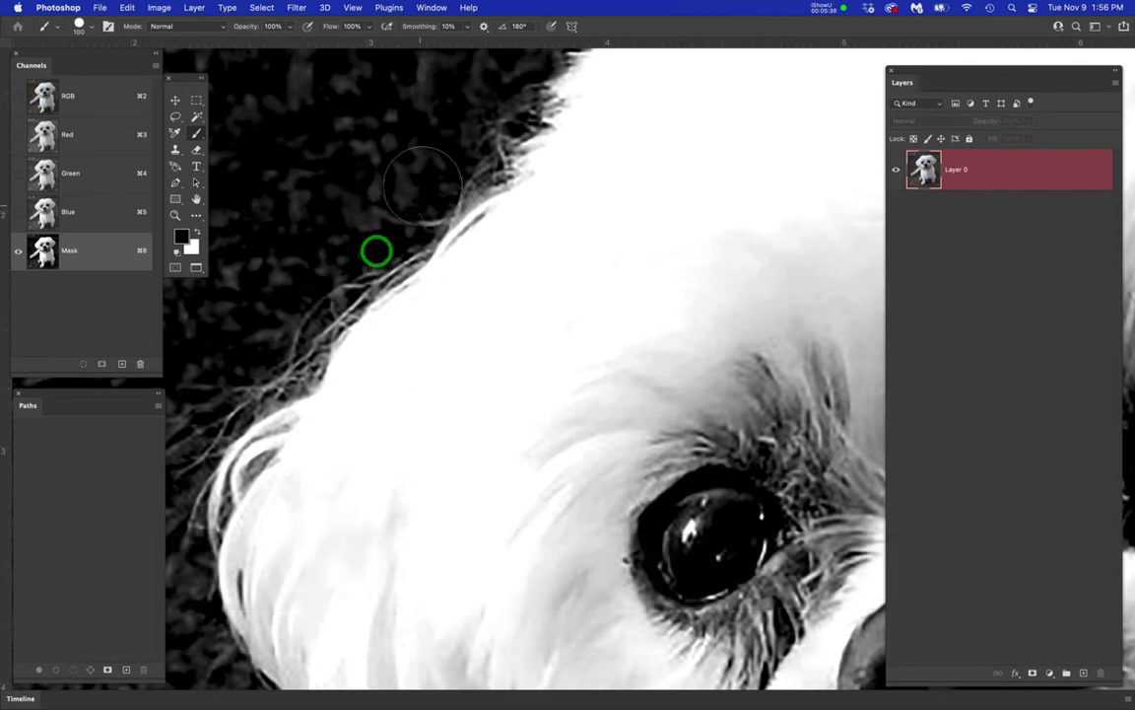
left_click(375, 226)
left_click(359, 219)
left_click(337, 241)
left_click(311, 256)
left_click(279, 269)
- Continue the black paint over the carpet above the wispy top of the ear on the image's left side
key("space")
left_click_drag(405, 307, 517, 267)
left_click(347, 257)
left_click(355, 288)
left_click(271, 248)
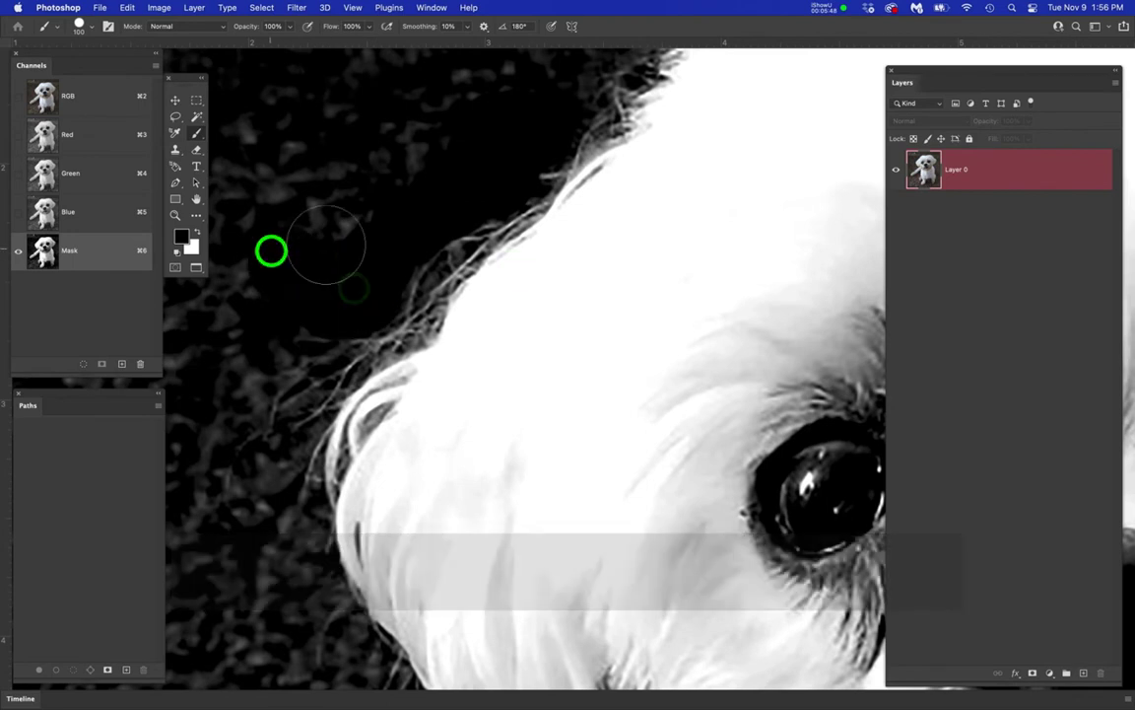
left_click(425, 129)
left_click(449, 121)
- Black out the carpet along the ear's outer side, from its top wisps down to mid-ear
key("space")
left_click_drag(446, 335, 559, 286)
left_click(381, 266)
left_click(369, 304)
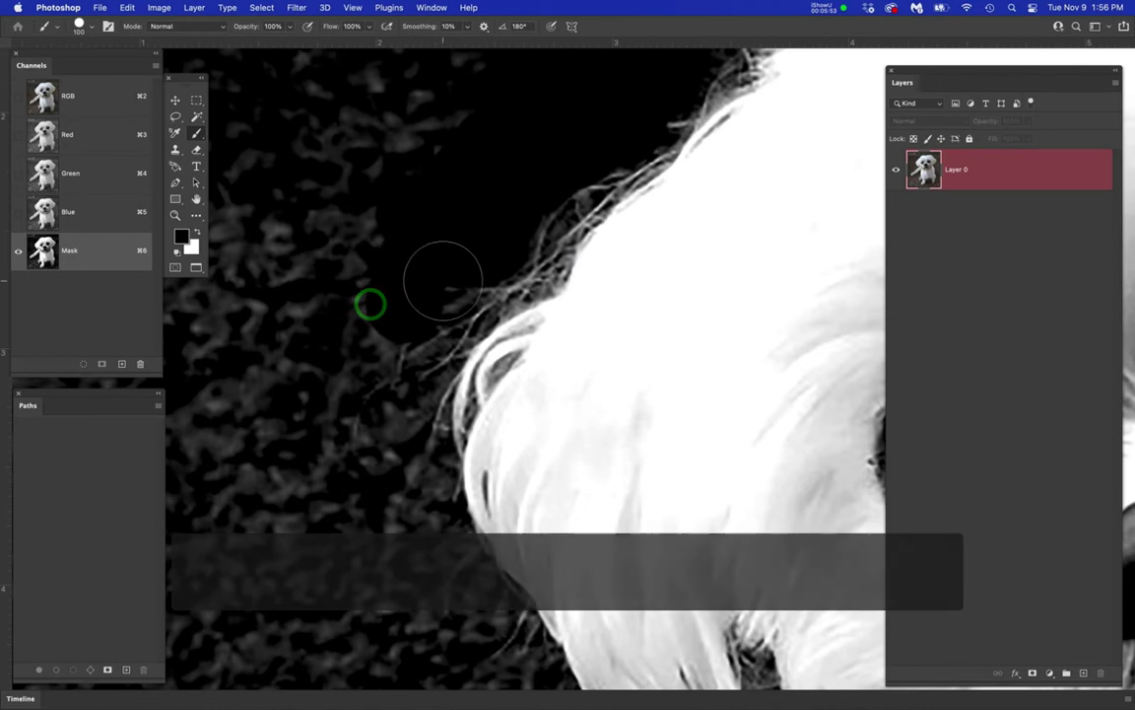
left_click(406, 309)
left_click(365, 354)
left_click(387, 377)
left_click(386, 430)
left_click(390, 463)
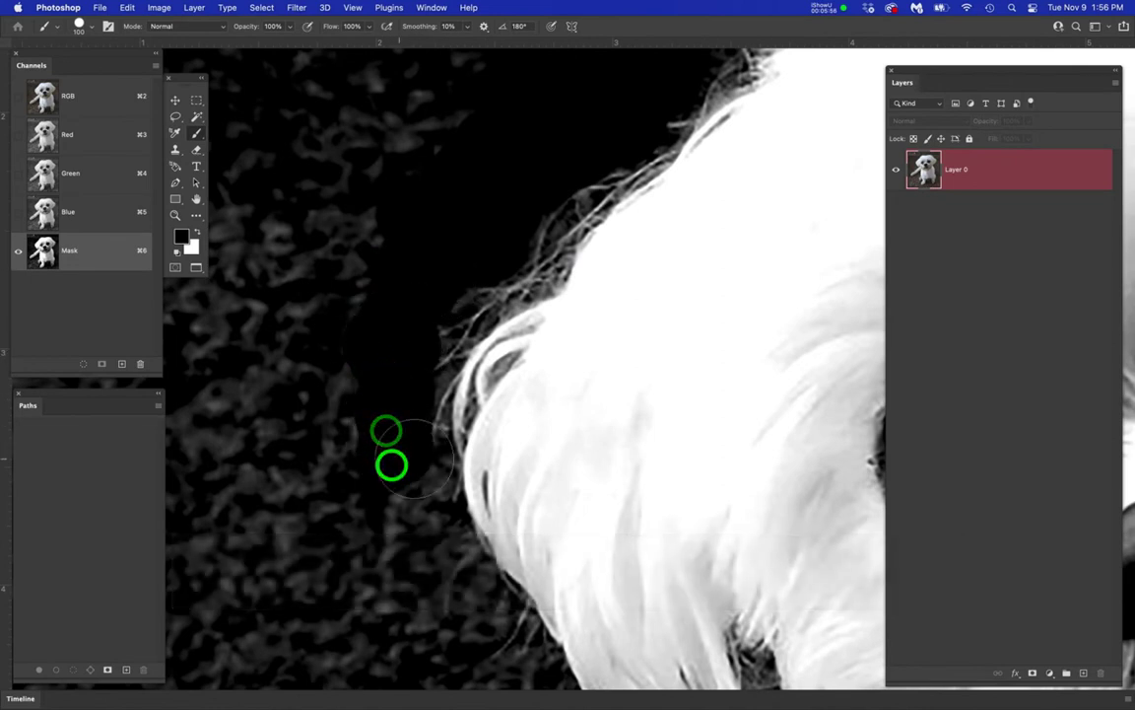
- Reduce the brush to 15 px and paint out the carpet between the fine hairs at the ear's outer edge
key("bracketleft")
key("bracketleft")
key("bracketleft")
key("bracketleft")
key("bracketleft")
key("bracketleft")
key("bracketleft")
key("bracketleft")
key("bracketleft")
key("bracketleft")
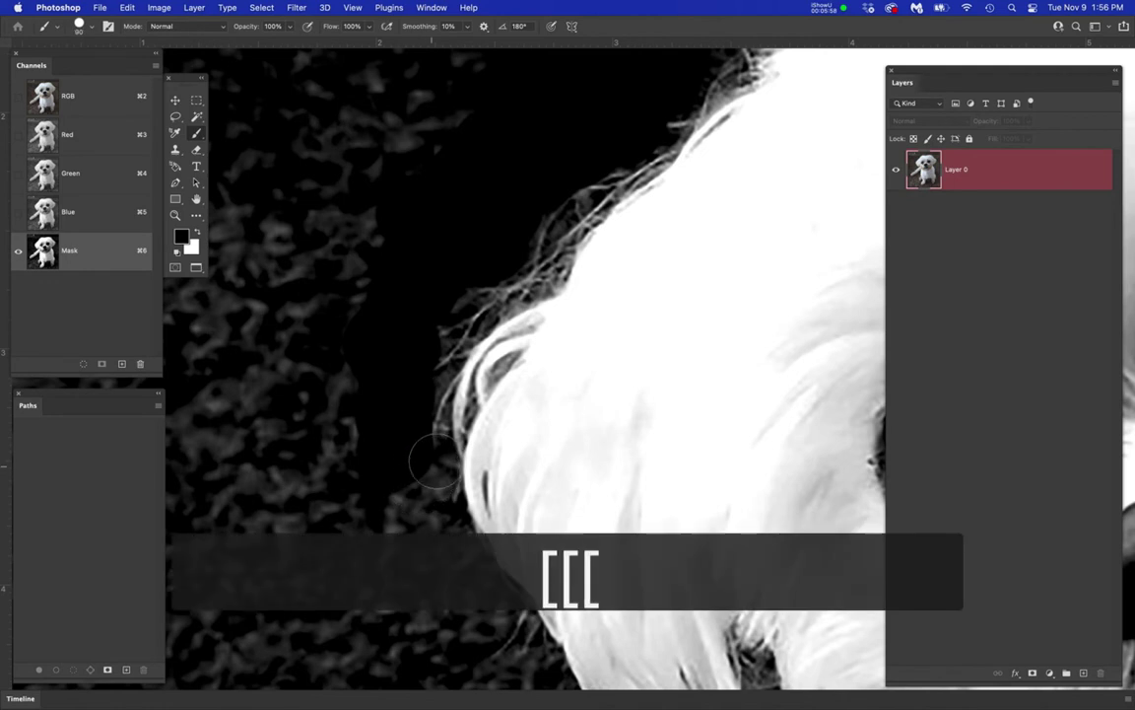
key("bracketleft")
key("bracketleft")
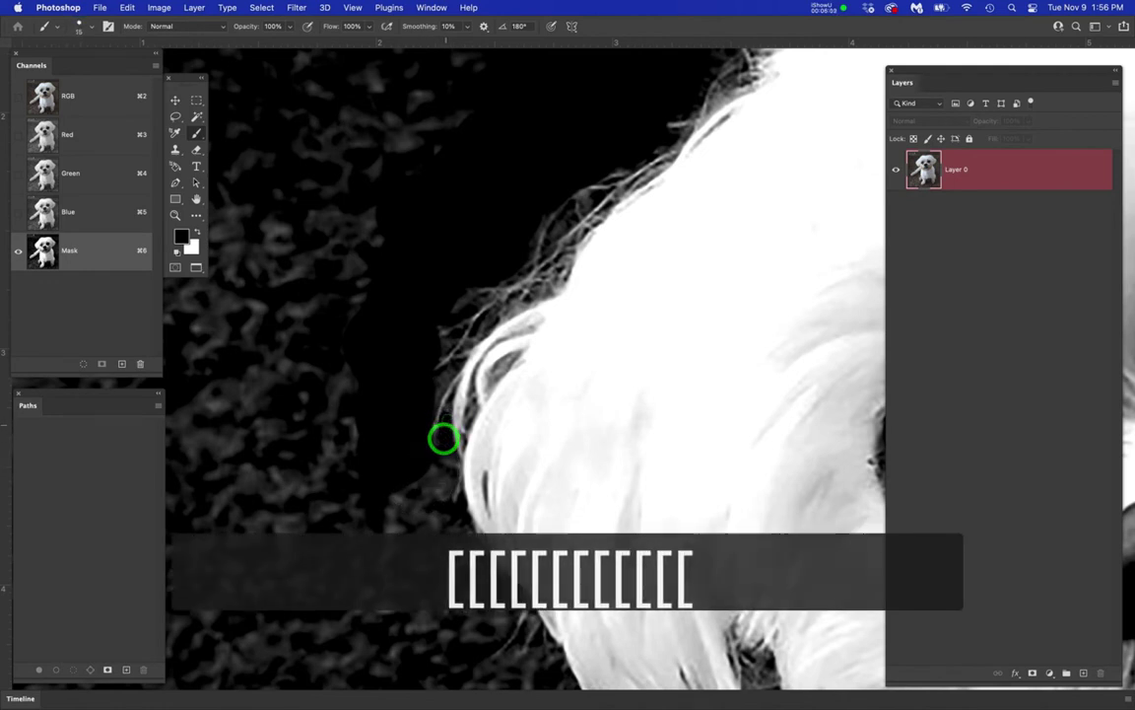
left_click(445, 409)
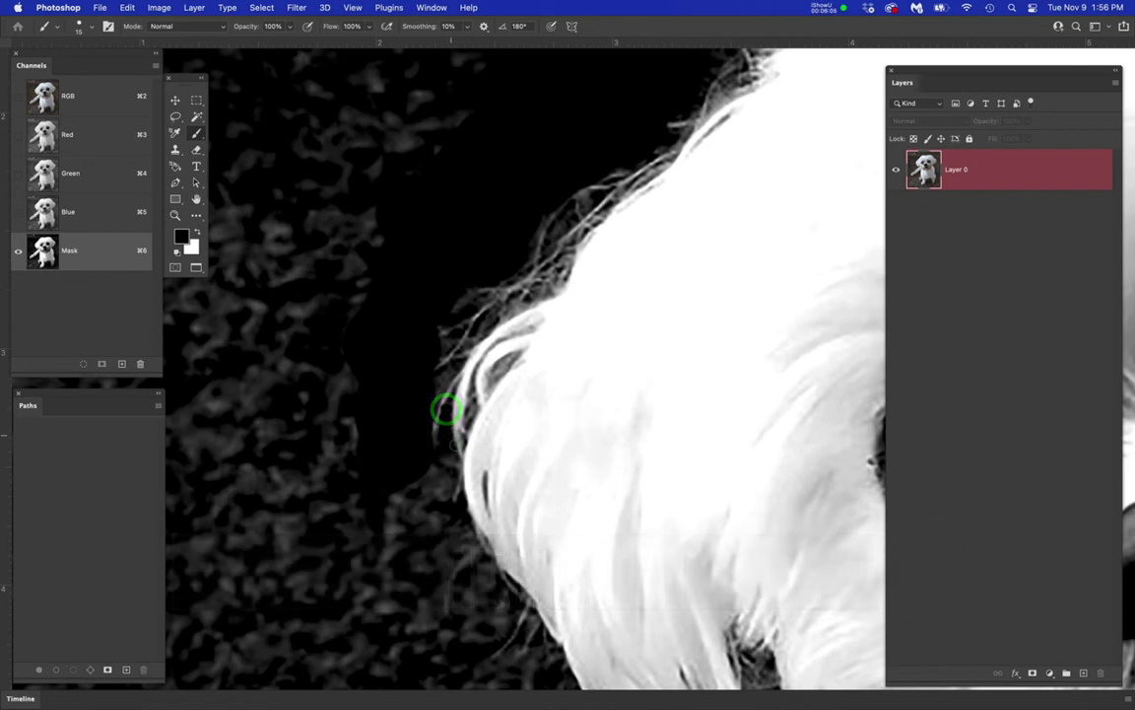
- Enlarge the brush to 80 px and black out the carpet beside the lower half of the ear
key("bracketright")
key("bracketright")
key("bracketright")
key("bracketright")
key("bracketright")
key("bracketright")
key("bracketright")
key("bracketright")
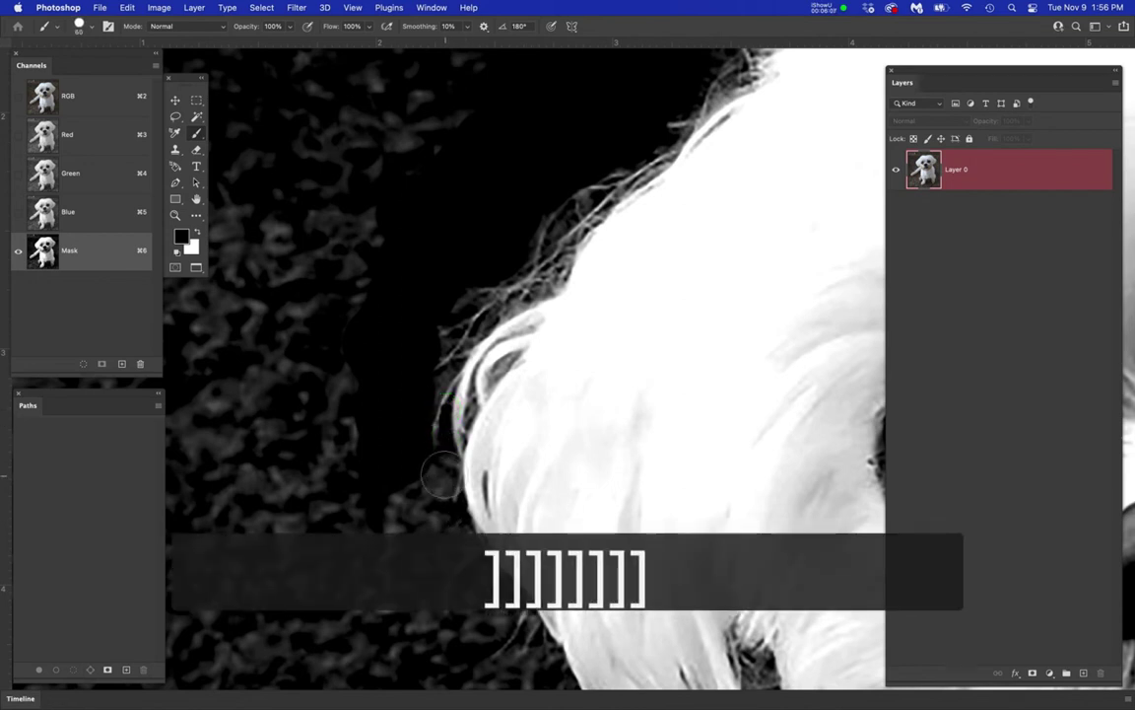
key("bracketright")
key("bracketright")
left_click(374, 493)
left_click(386, 552)
left_click(350, 542)
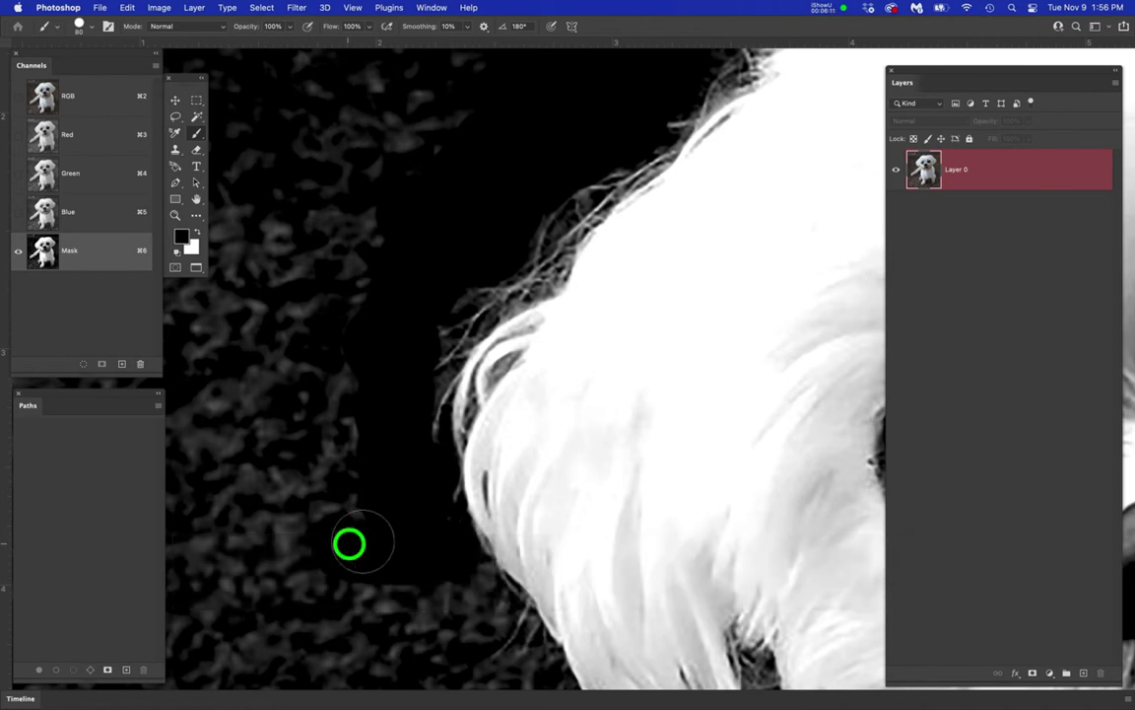
left_click(467, 466)
left_click_drag(481, 503, 458, 395)
left_click(381, 436)
left_click(434, 489)
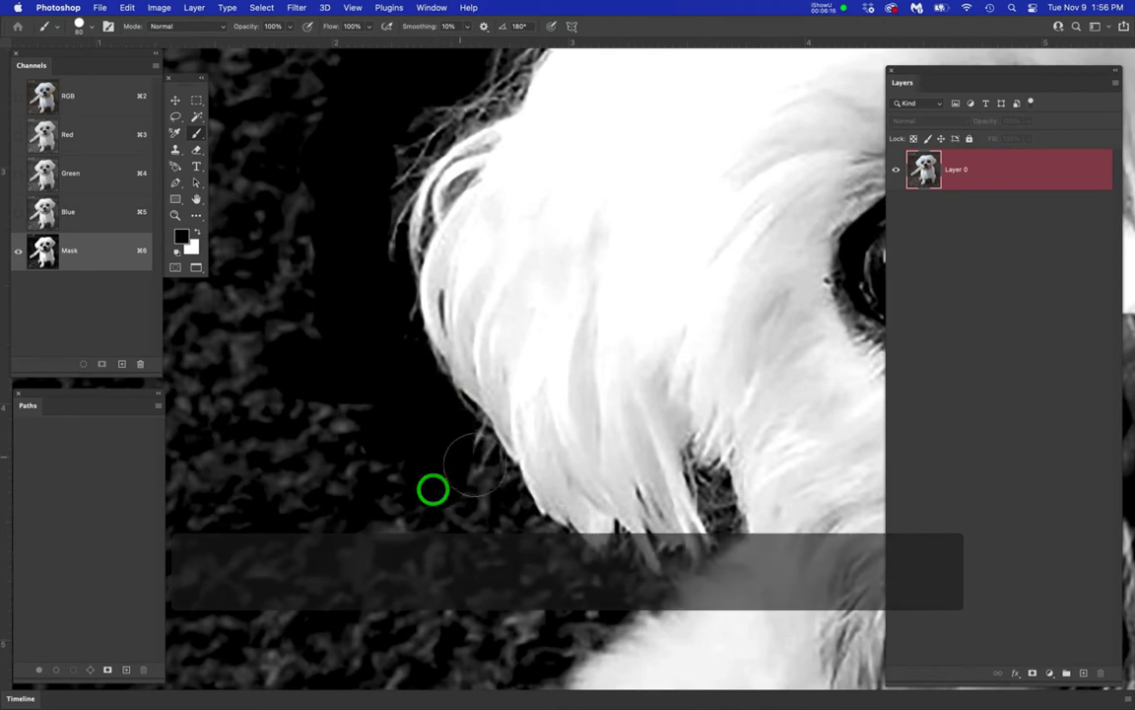
- Paint black around the loose wisps at the ear's lower outer edge with a smaller brush
key("bracketleft")
key("bracketleft")
key("bracketleft")
key("bracketleft")
key("bracketleft")
key("bracketleft")
key("bracketleft")
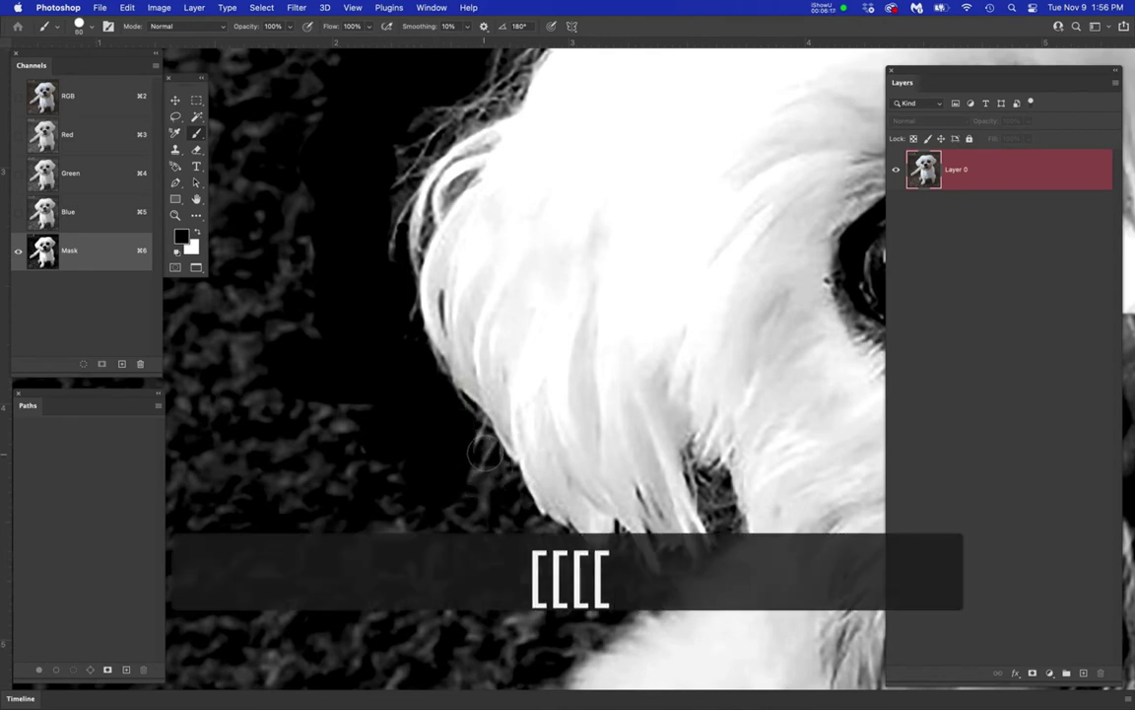
key("bracketleft")
left_click(489, 469)
left_click(482, 486)
left_click(471, 490)
- Enlarge the brush back to 80 px and black out the carpet below and outside the ear tip
key("bracketright")
key("bracketright")
key("bracketright")
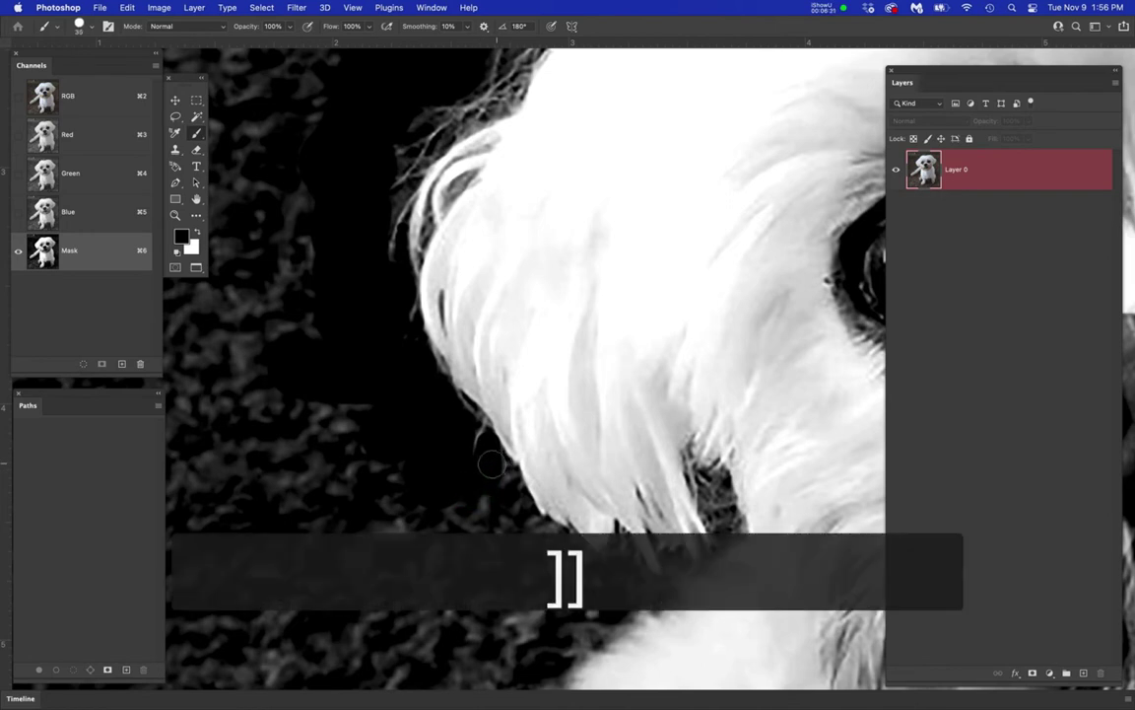
left_click(497, 481)
key("bracketright")
key("bracketright")
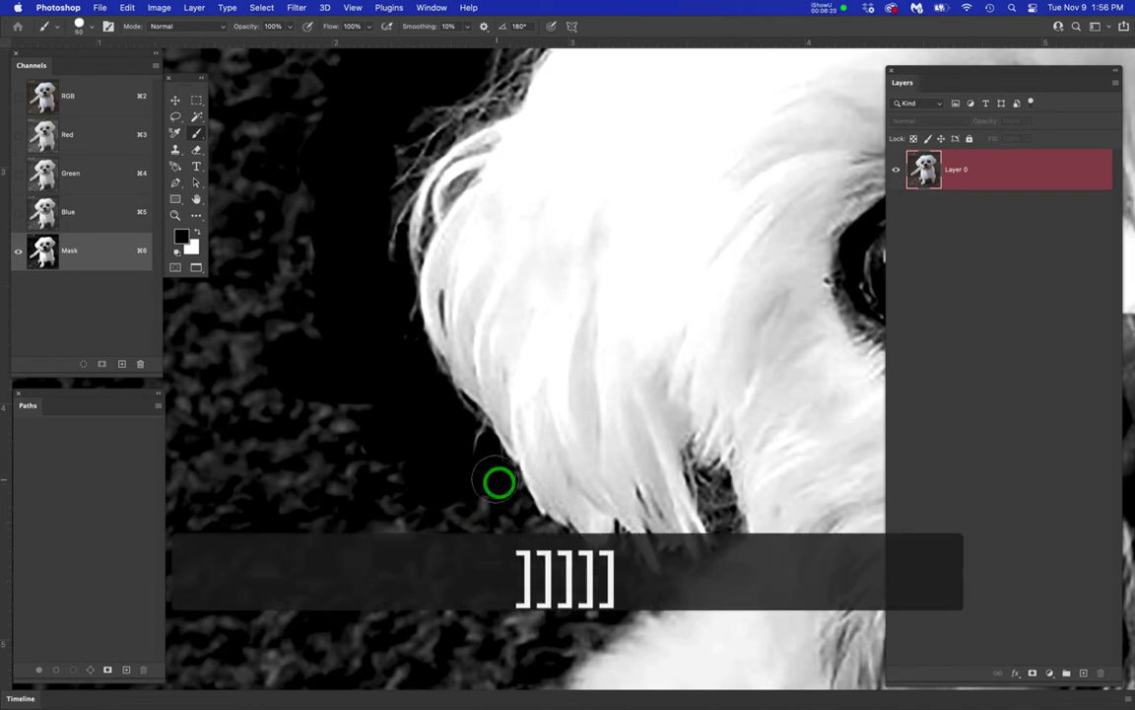
key("bracketright")
key("bracketright")
left_click(492, 493)
left_click_drag(492, 493, 430, 558)
left_click_drag(432, 511, 376, 520)
left_click_drag(368, 491, 350, 493)
mouse_move(373, 402)
left_mouse_down()
mouse_move(379, 388)
mouse_move(332, 428)
left_mouse_up()
left_click(504, 581)
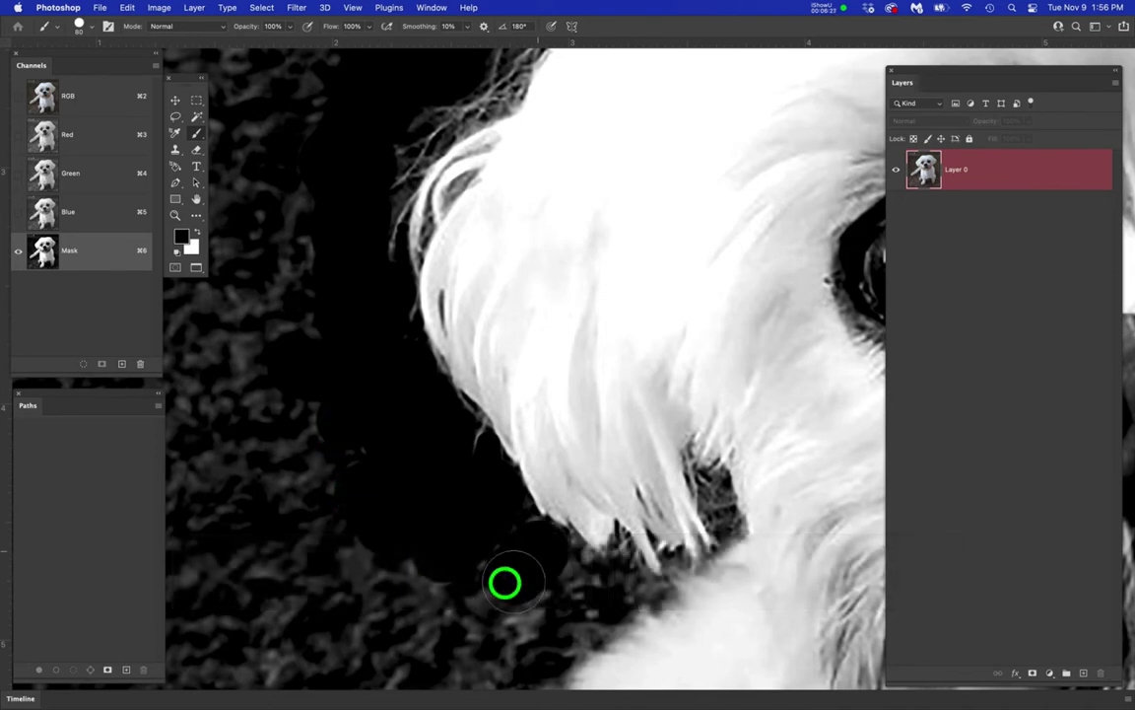
- Paint the carpet between the ear tip and the dog's outstretched leg black, including the leftover patches beside it
left_click(542, 604)
left_click(572, 598)
left_click(563, 603)
left_click_drag(572, 507, 570, 410)
left_click(505, 466)
left_click(461, 517)
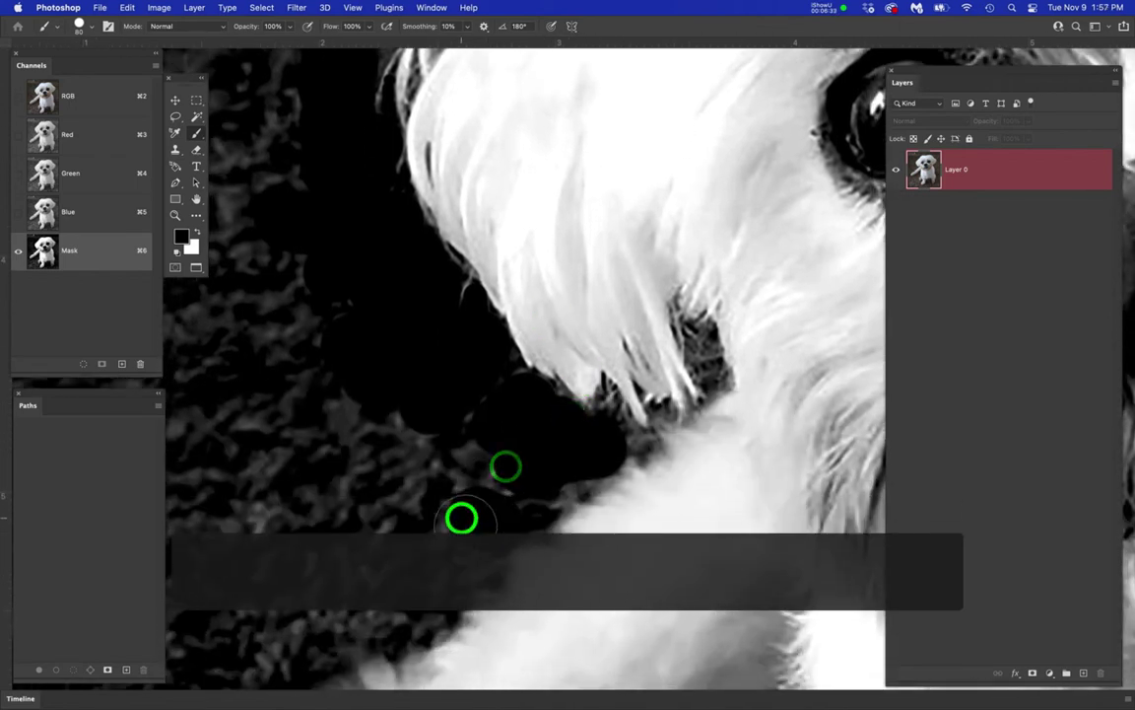
left_click(396, 514)
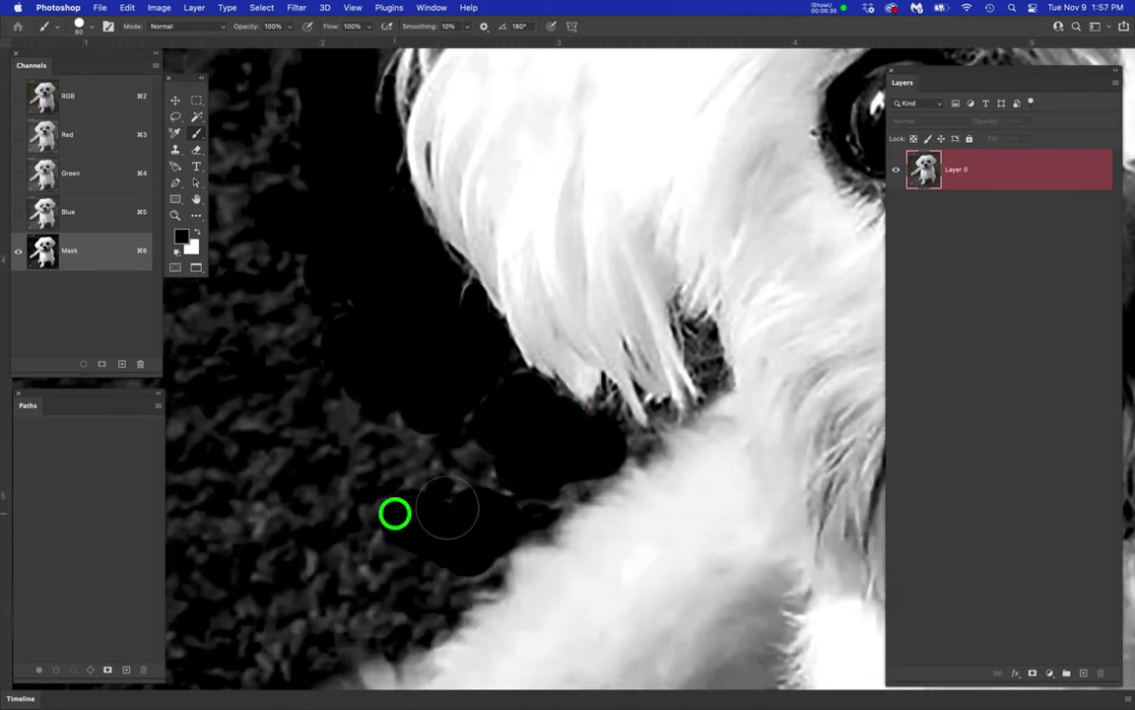
left_click(470, 474)
left_click(323, 405)
left_click(342, 370)
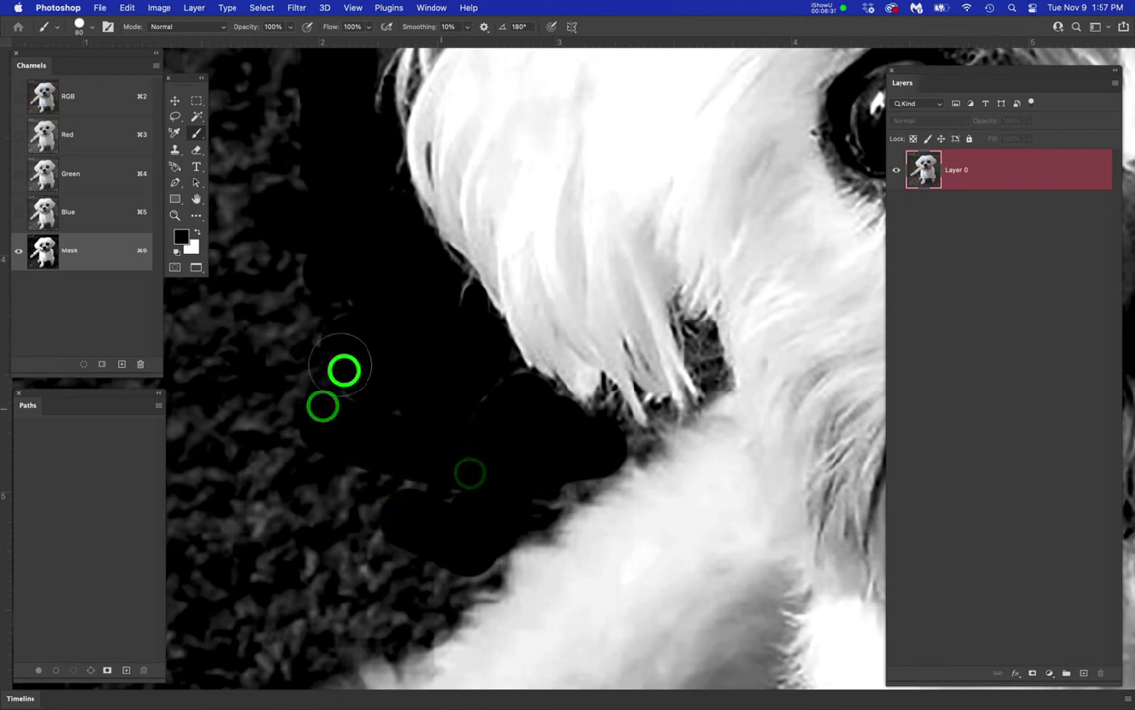
left_click(442, 415)
- Black out a band of carpet along the upper edge of the outstretched leg
key("space")
left_click_drag(529, 393, 560, 337)
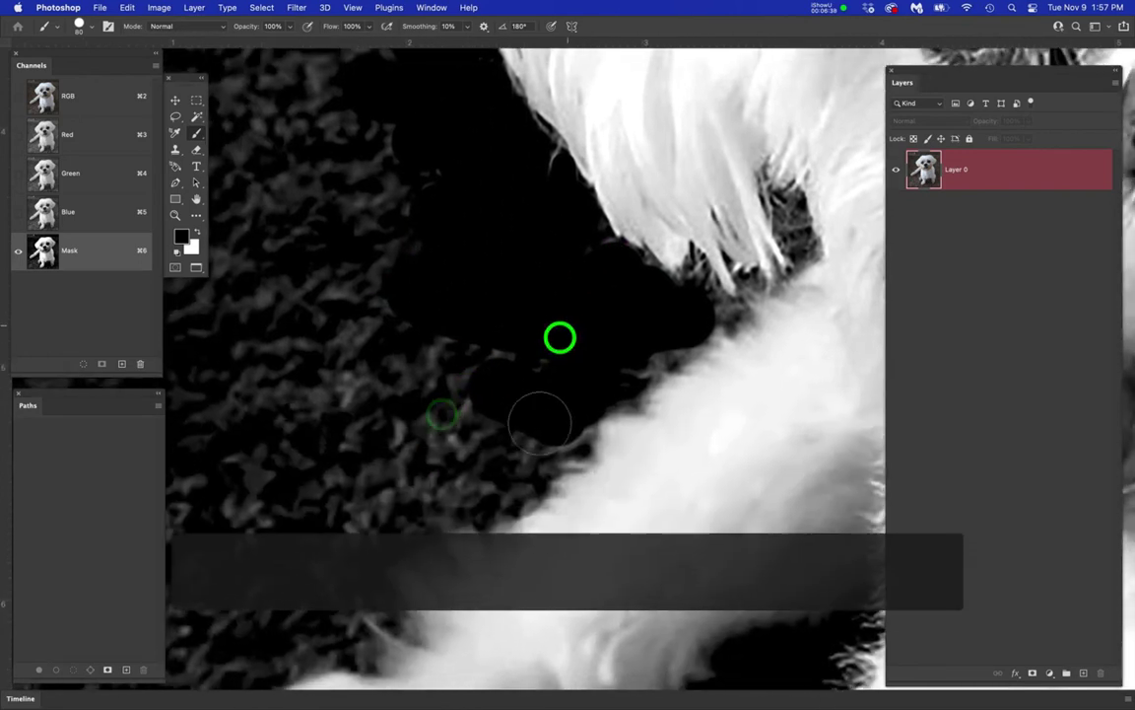
left_click(505, 441)
left_click(484, 471)
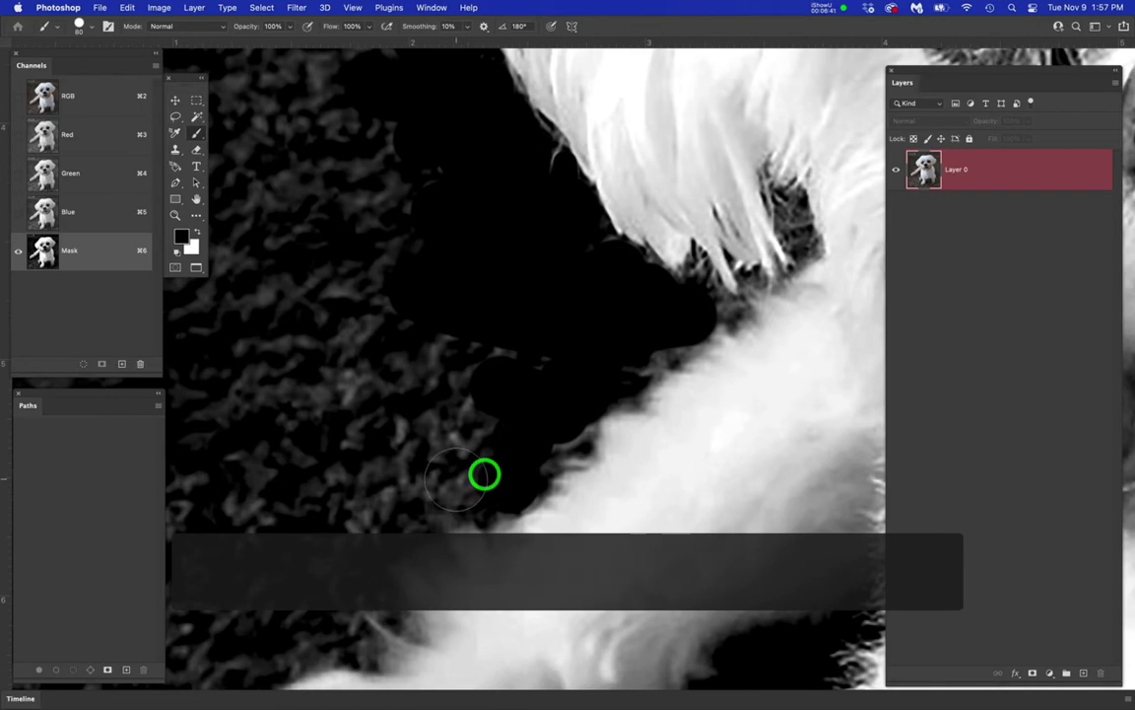
left_click(448, 483)
left_click(416, 497)
left_click(393, 509)
left_click(357, 527)
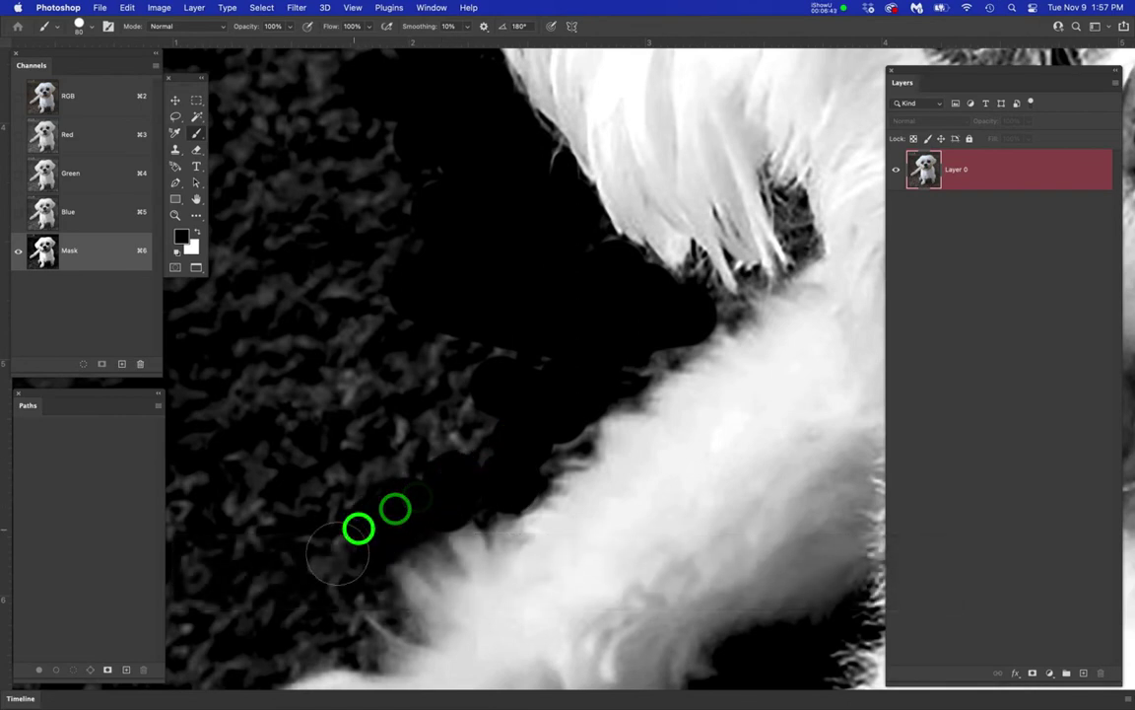
left_click(332, 560)
left_click(463, 441)
mouse_move(465, 445)
left_mouse_down()
mouse_move(560, 359)
mouse_move(420, 360)
mouse_move(403, 408)
mouse_move(345, 482)
mouse_move(374, 483)
mouse_move(433, 436)
left_mouse_up()
left_click(426, 446, "alt")
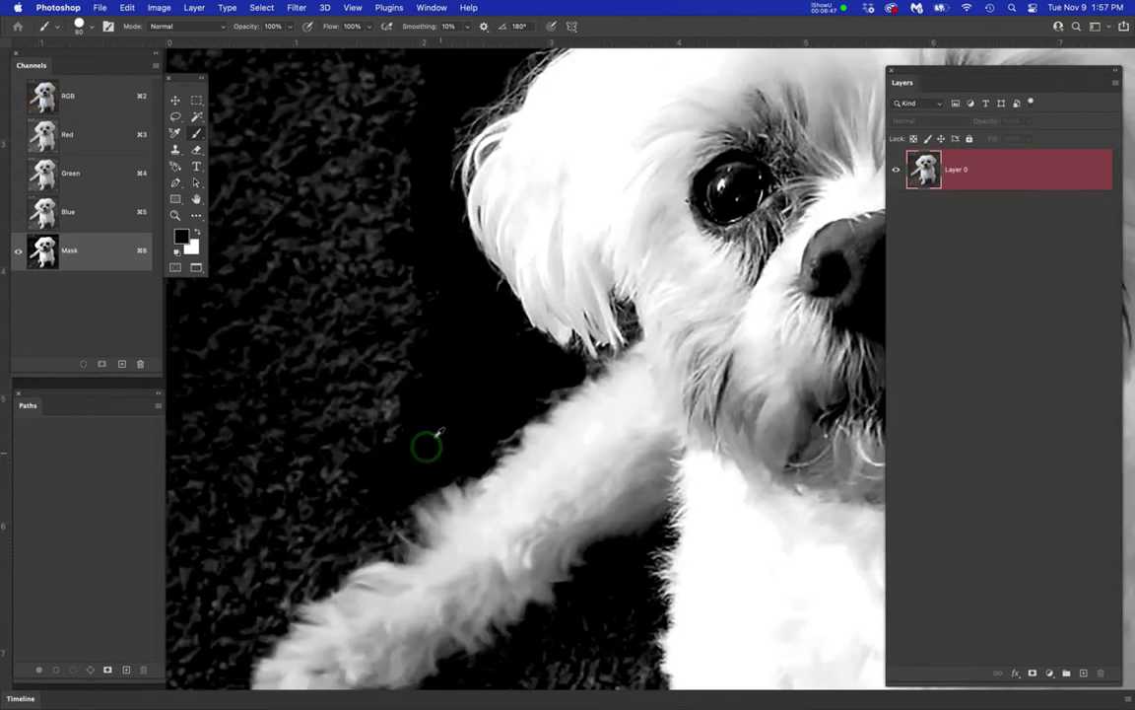
- Extend the black paint along the outstretched leg's upper fur edge down to the top of its paw
mouse_move(476, 381)
left_mouse_down()
mouse_move(421, 549)
mouse_move(501, 372)
mouse_move(535, 234)
left_mouse_up()
left_click_drag(511, 449, 597, 352)
scroll(448, 247, "up", 3)
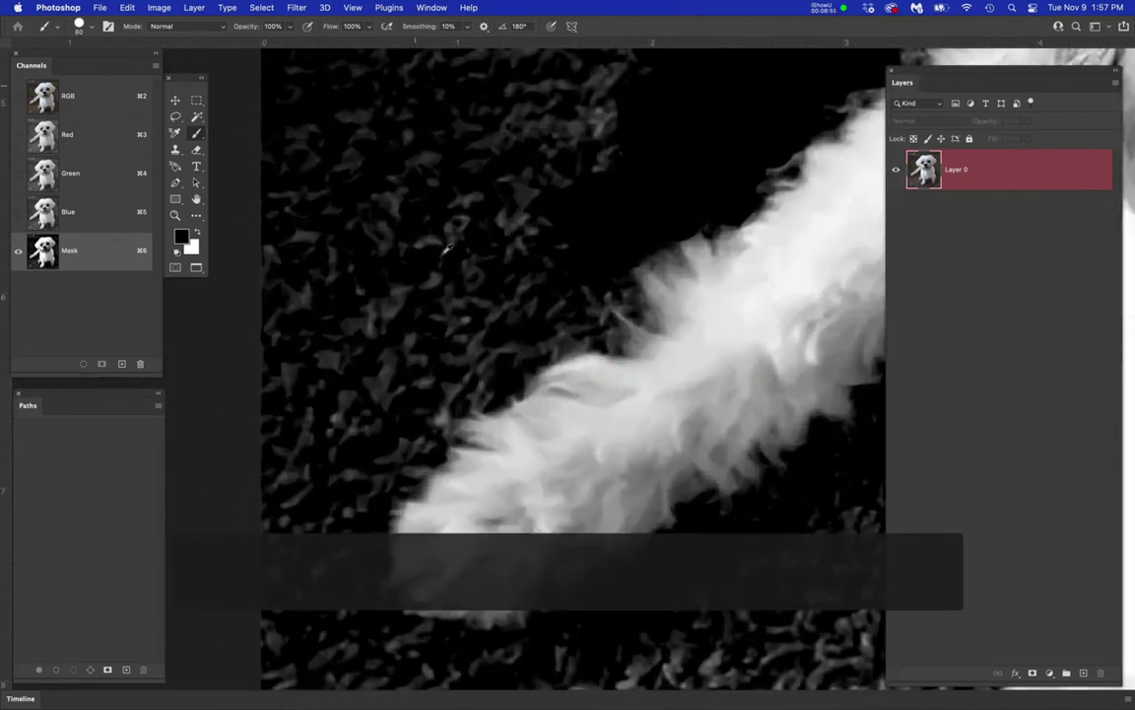
left_click_drag(576, 294, 594, 296)
left_click(595, 287)
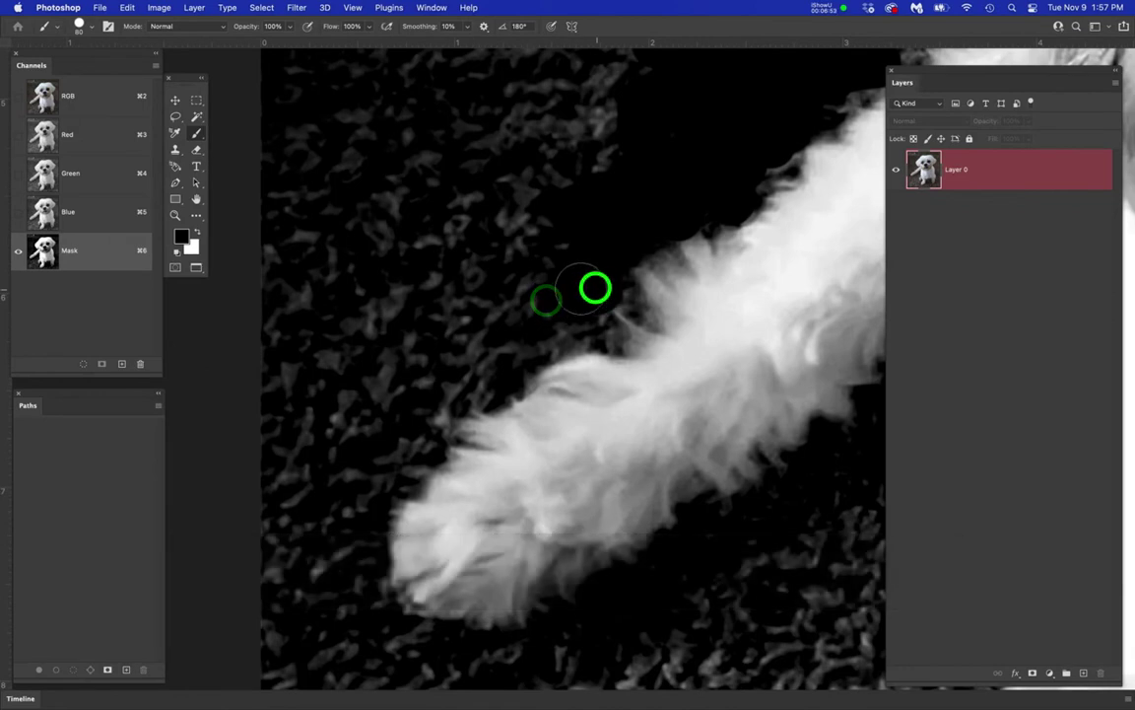
left_click(545, 324)
left_click(524, 329)
left_click(511, 341)
left_click(477, 375)
left_click(424, 408)
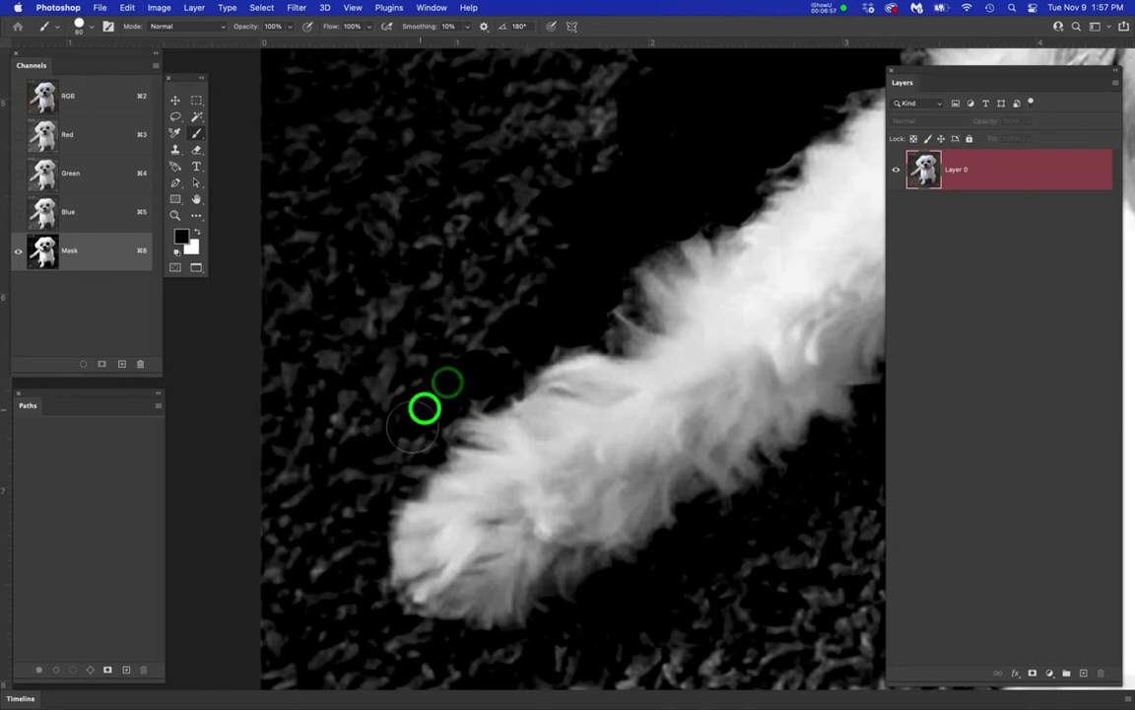
- Black out the carpet around the outer end of the outstretched paw and the open area beyond it
left_click(358, 506)
left_click(359, 570)
left_click(358, 594)
mouse_move(378, 619)
left_mouse_down()
mouse_move(324, 553)
mouse_move(323, 432)
mouse_move(436, 357)
left_mouse_up()
left_click_drag(437, 356, 320, 495)
mouse_move(492, 352)
left_mouse_down()
mouse_move(457, 327)
mouse_move(555, 275)
mouse_move(639, 149)
left_mouse_up()
left_click(574, 277)
scroll(569, 285, "down", 3)
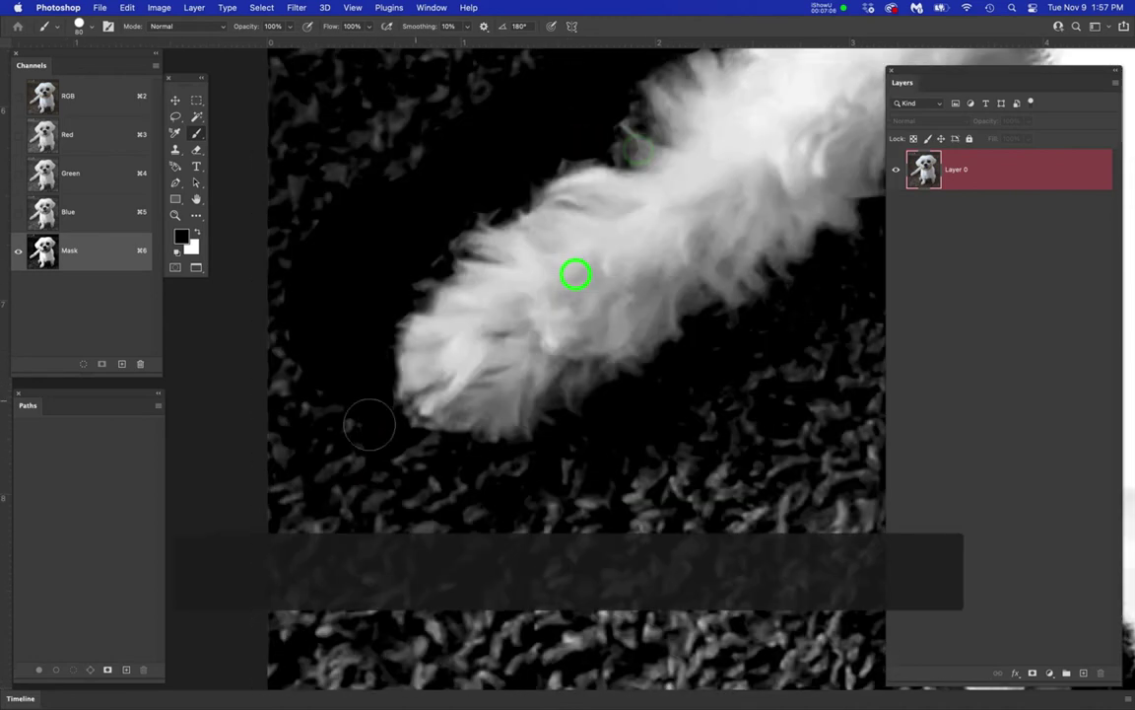
- Paint the carpet beneath the outstretched paw black, extending the band along the underside of the leg
mouse_move(402, 502)
left_mouse_down()
mouse_move(345, 461)
mouse_move(342, 416)
left_mouse_up()
mouse_move(476, 483)
left_mouse_down()
mouse_move(508, 478)
mouse_move(532, 532)
mouse_move(460, 501)
left_mouse_up()
mouse_move(645, 533)
left_mouse_down()
mouse_move(717, 418)
mouse_move(631, 485)
mouse_move(594, 415)
left_mouse_up()
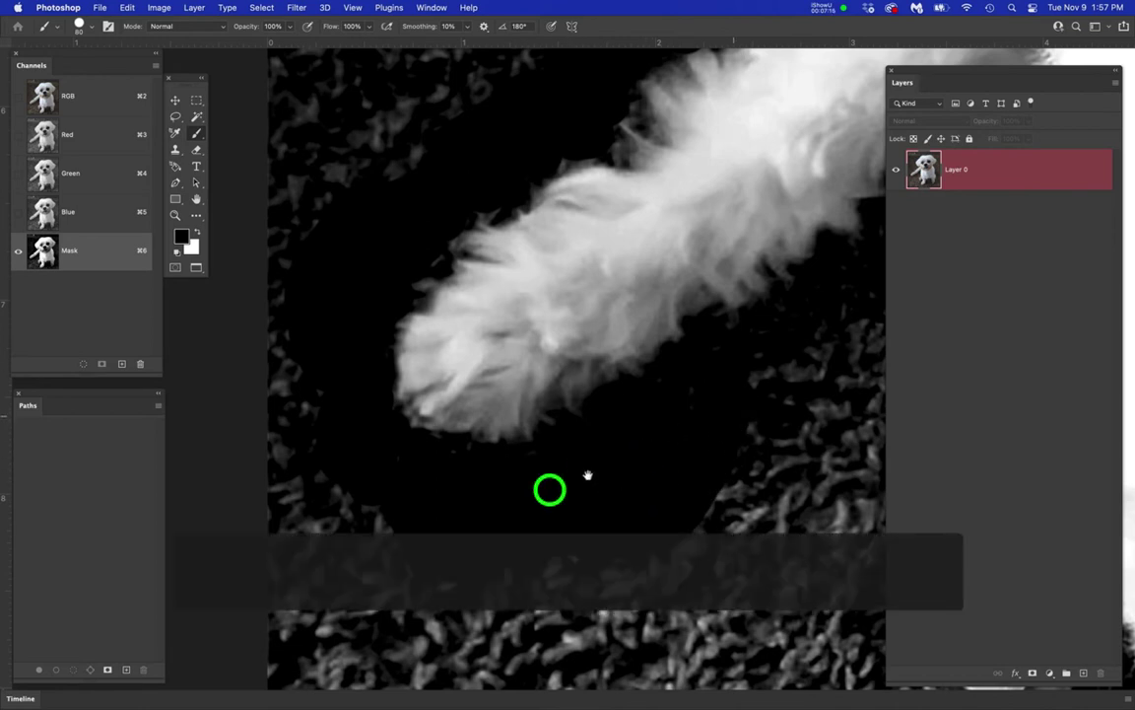
- Black out the carpet between the outstretched leg and the chest fur, using a 50 px brush for the narrow spot above the tucked paw
left_click_drag(587, 476, 458, 474)
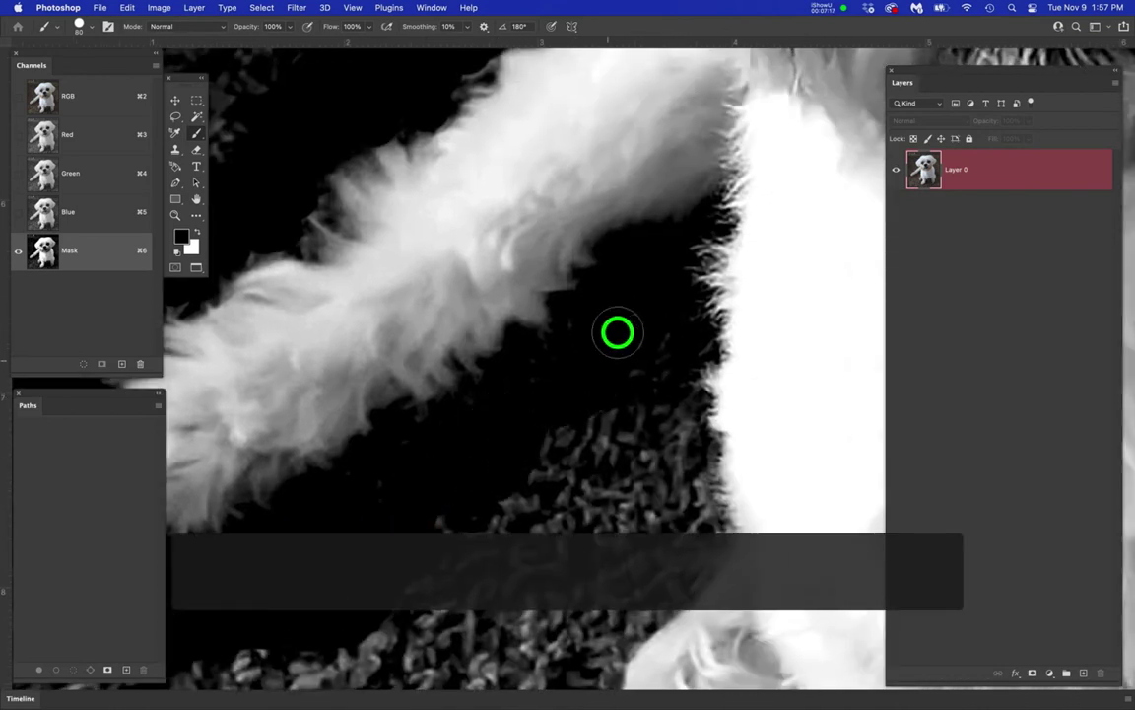
left_click_drag(661, 353, 645, 383)
mouse_move(666, 389)
left_mouse_down()
mouse_move(681, 426)
mouse_move(656, 511)
mouse_move(680, 511)
mouse_move(667, 512)
mouse_move(687, 532)
mouse_move(671, 540)
mouse_move(654, 514)
left_mouse_up()
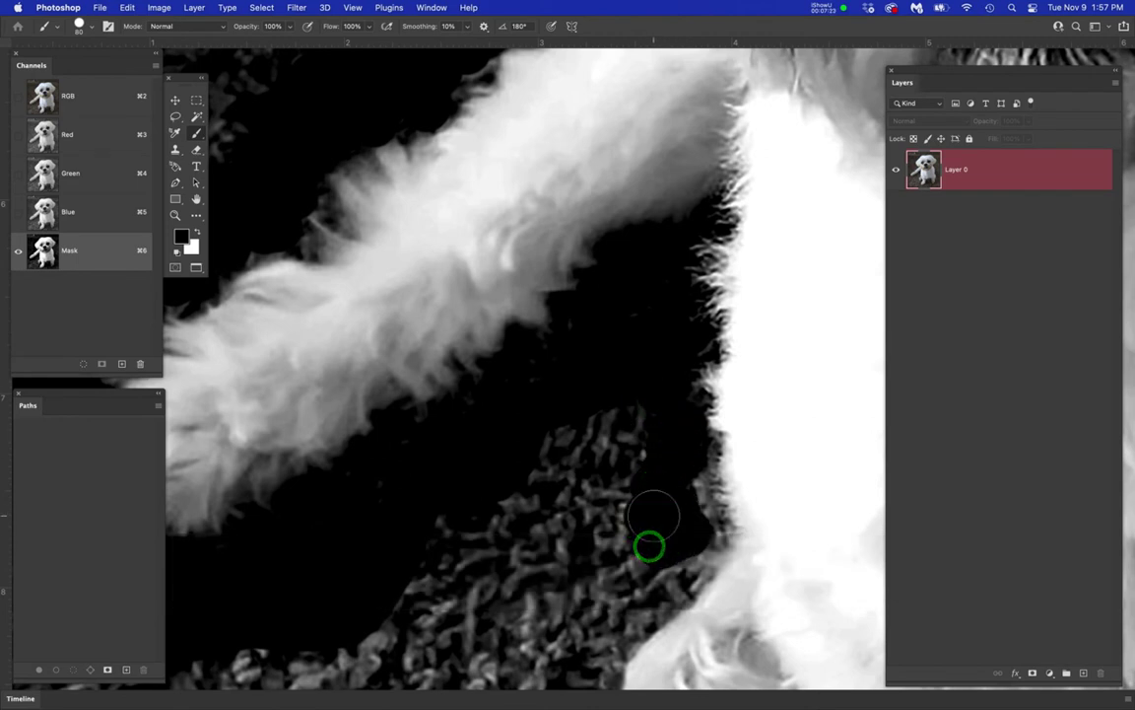
key("bracketleft")
key("bracketleft")
key("bracketleft")
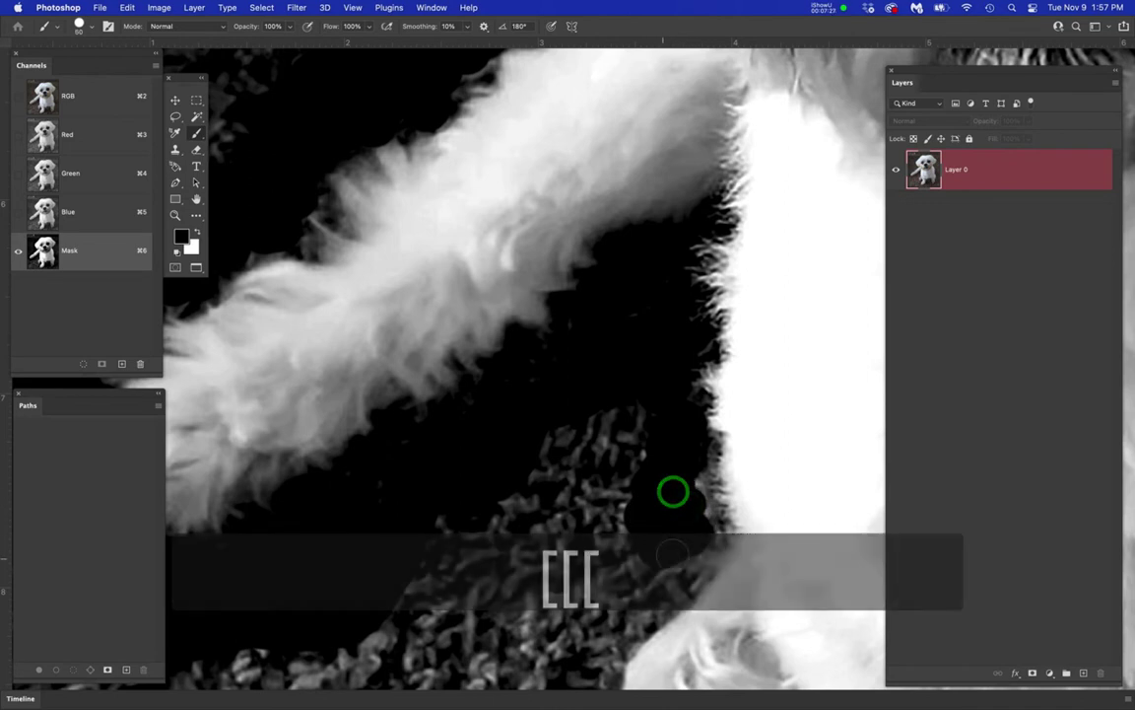
left_click(679, 551)
- Paint a black edge down the outer side of the small tucked paw with an 80 px brush, undoing the misplaced stroke
key("bracketright")
key("bracketright")
key("bracketright")
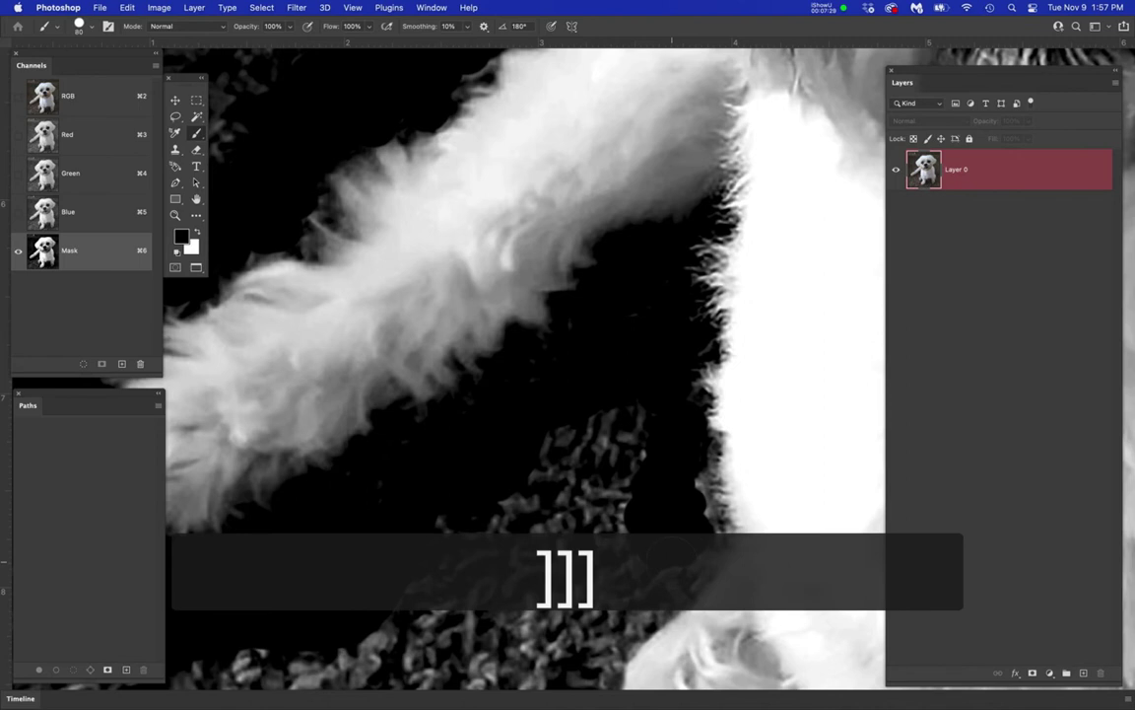
scroll(647, 399, "down", 4)
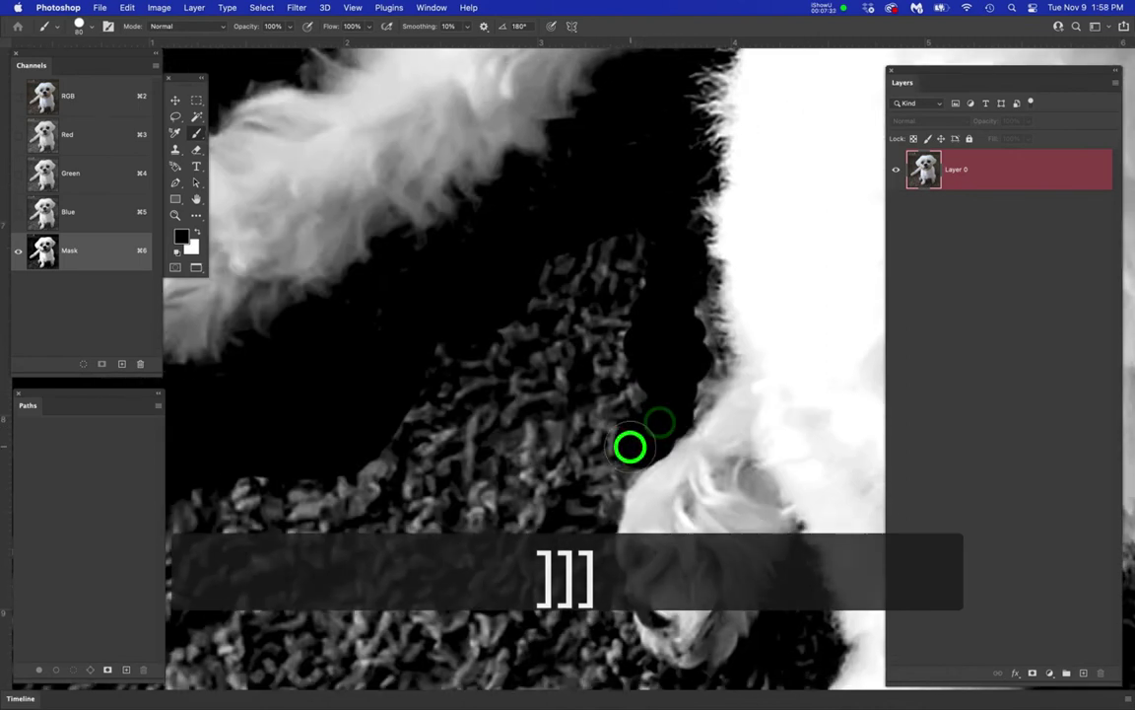
key("super+z")
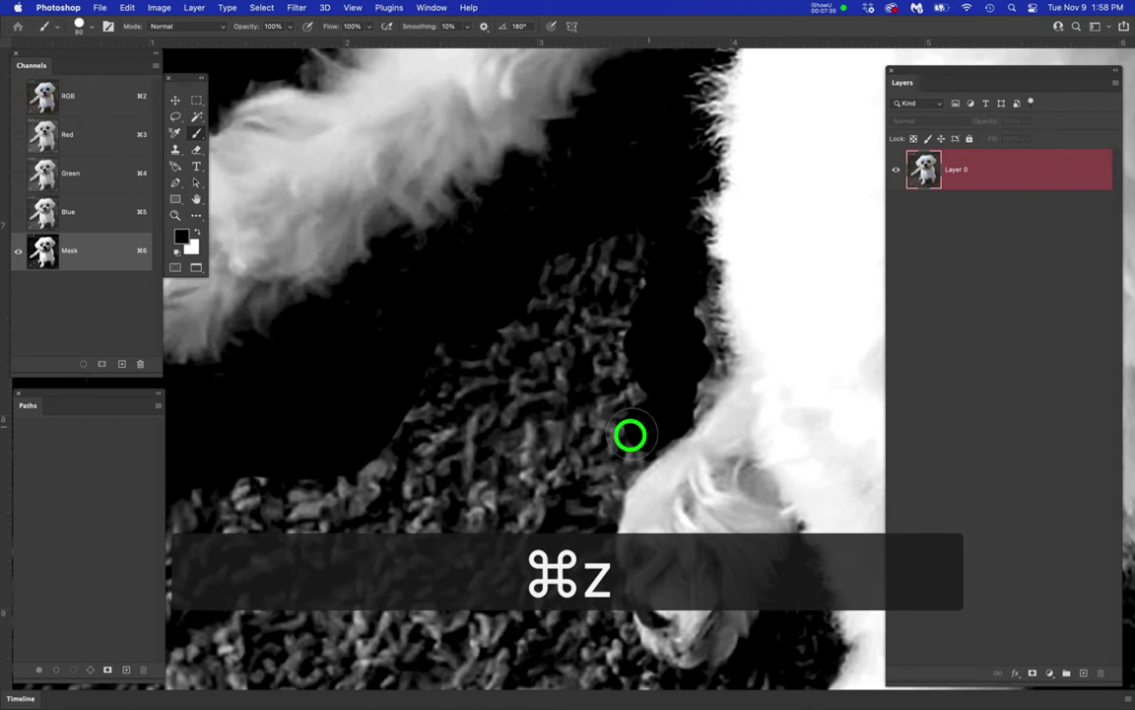
left_click(595, 489)
left_click(594, 501)
left_click(590, 535)
left_click(579, 559)
left_click(589, 586)
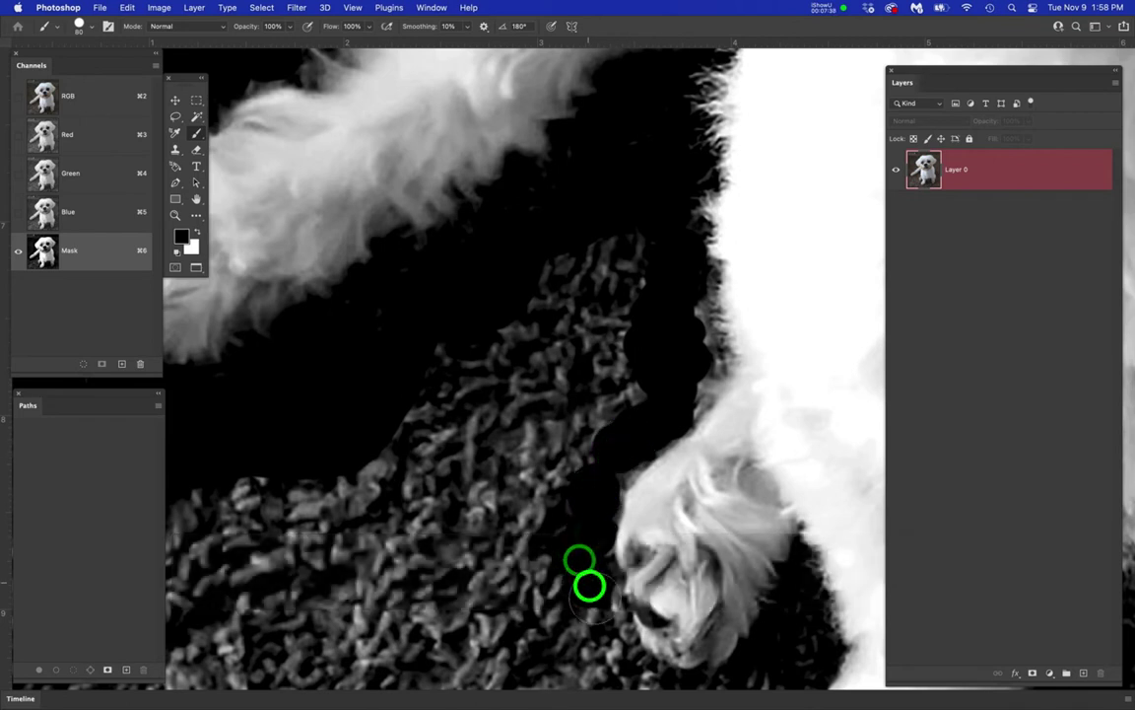
- Black out the carpet below and around the small tucked paw and widen the black band along its outer side
left_click_drag(601, 616, 618, 444)
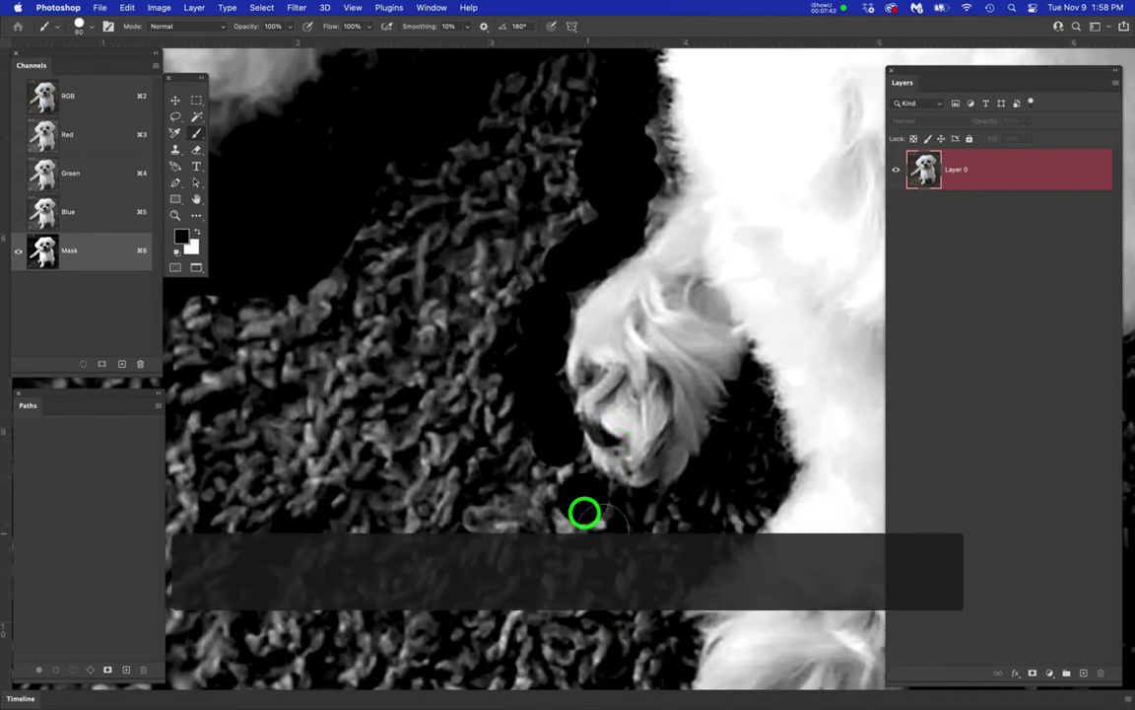
left_click(668, 534)
left_click(628, 558)
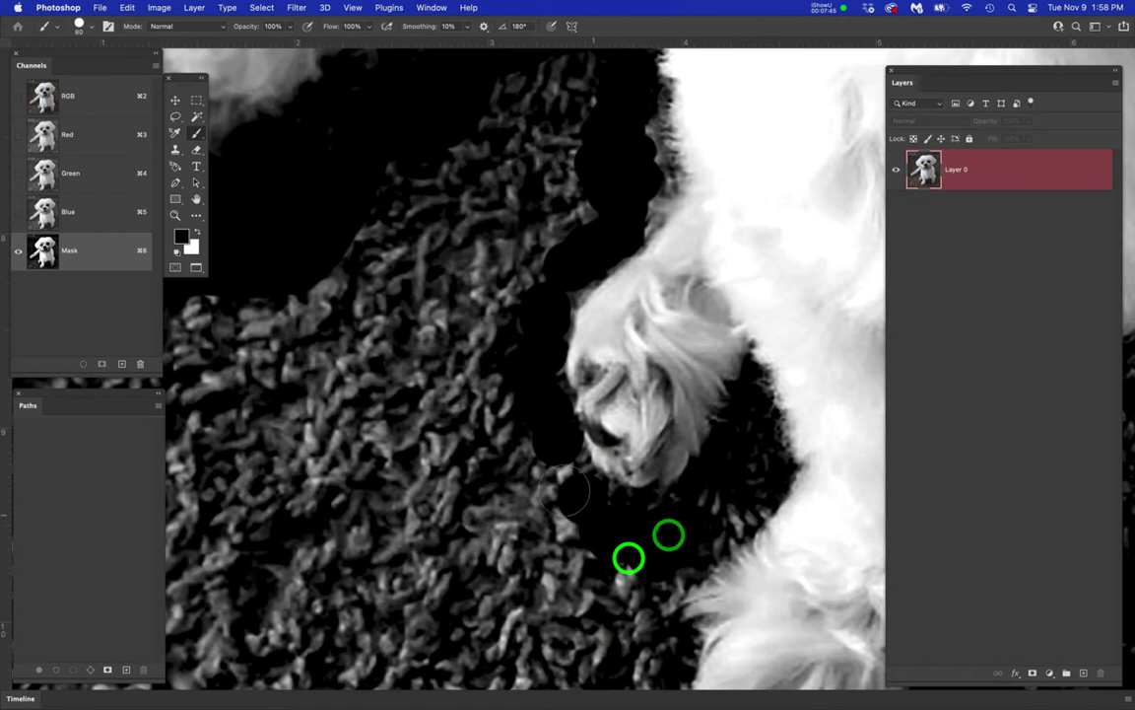
mouse_move(555, 472)
left_mouse_down()
mouse_move(576, 552)
mouse_move(499, 424)
mouse_move(491, 351)
mouse_move(537, 261)
mouse_move(600, 193)
left_mouse_up()
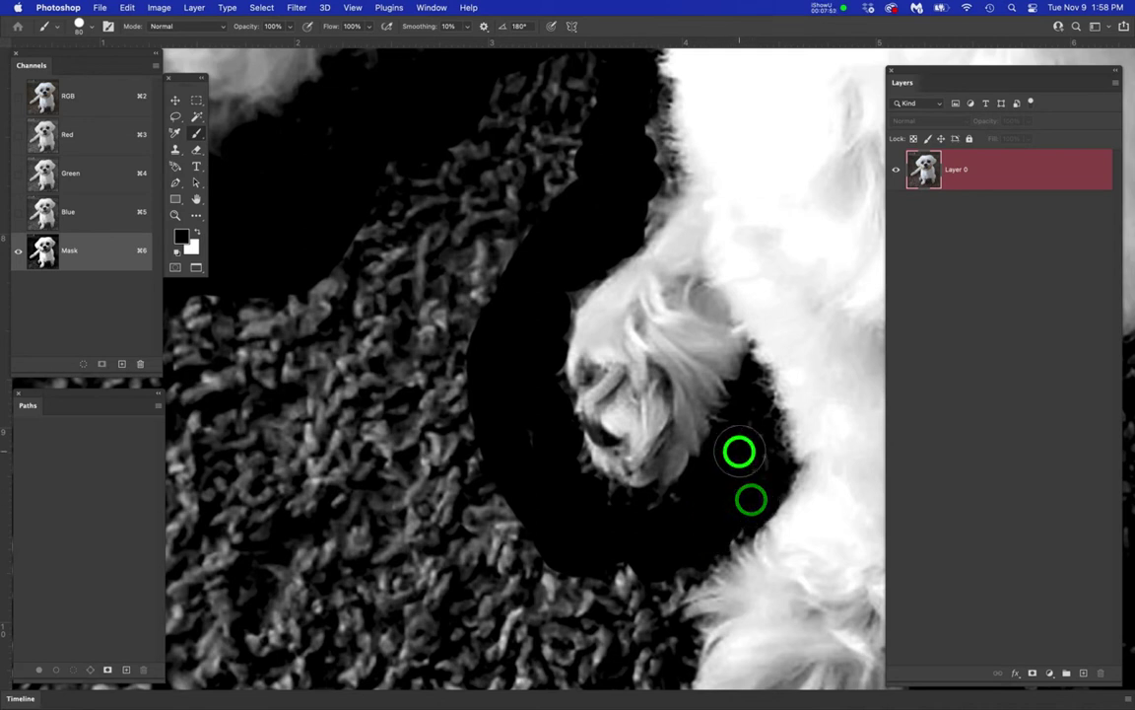
- Paint the carpet along the outer edge of the large fluffy foot black and widen the band beside it
key("space")
mouse_move(608, 553)
left_mouse_down()
mouse_move(563, 369)
mouse_move(611, 378)
mouse_move(597, 381)
mouse_move(595, 398)
left_mouse_up()
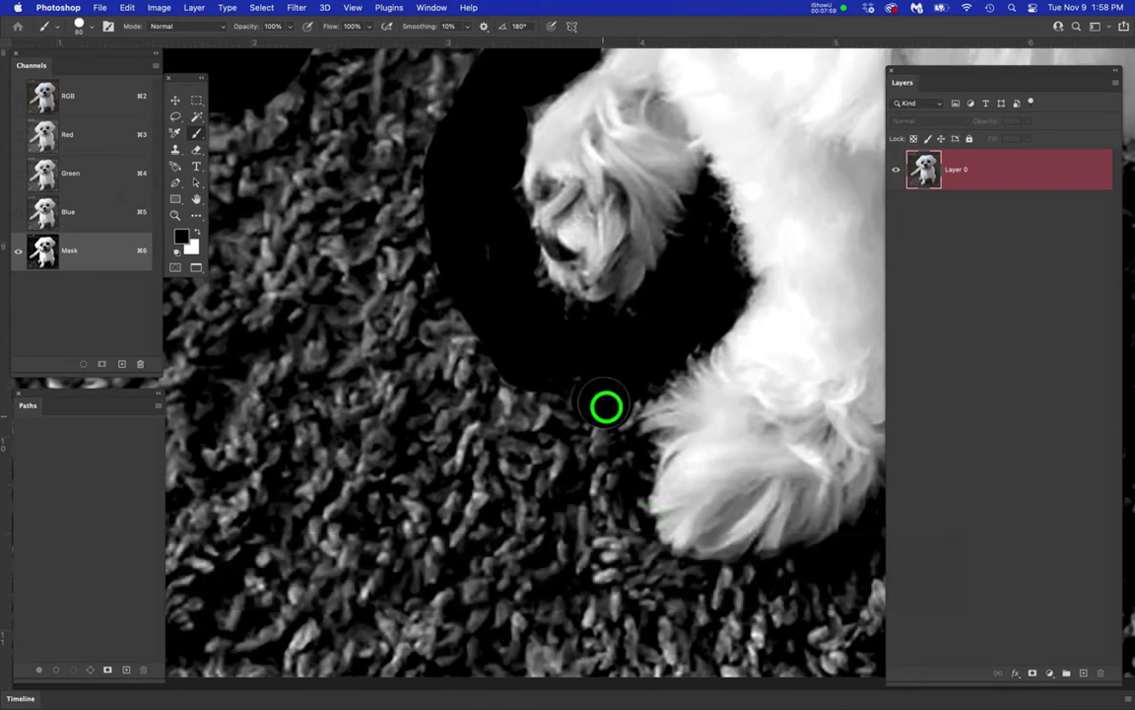
left_click(608, 456)
left_click(608, 474)
left_click(604, 502)
left_click(614, 542)
left_click(630, 570)
left_click(645, 582)
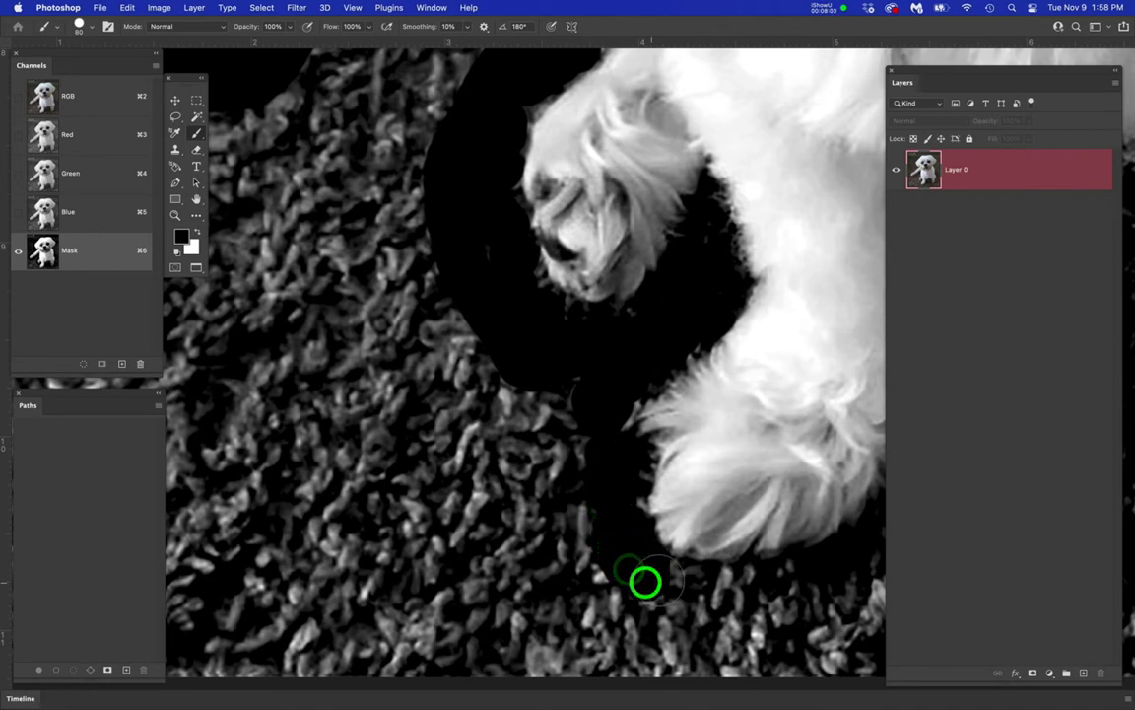
mouse_move(670, 596)
left_mouse_down()
mouse_move(641, 616)
mouse_move(597, 580)
mouse_move(586, 468)
mouse_move(553, 355)
left_mouse_up()
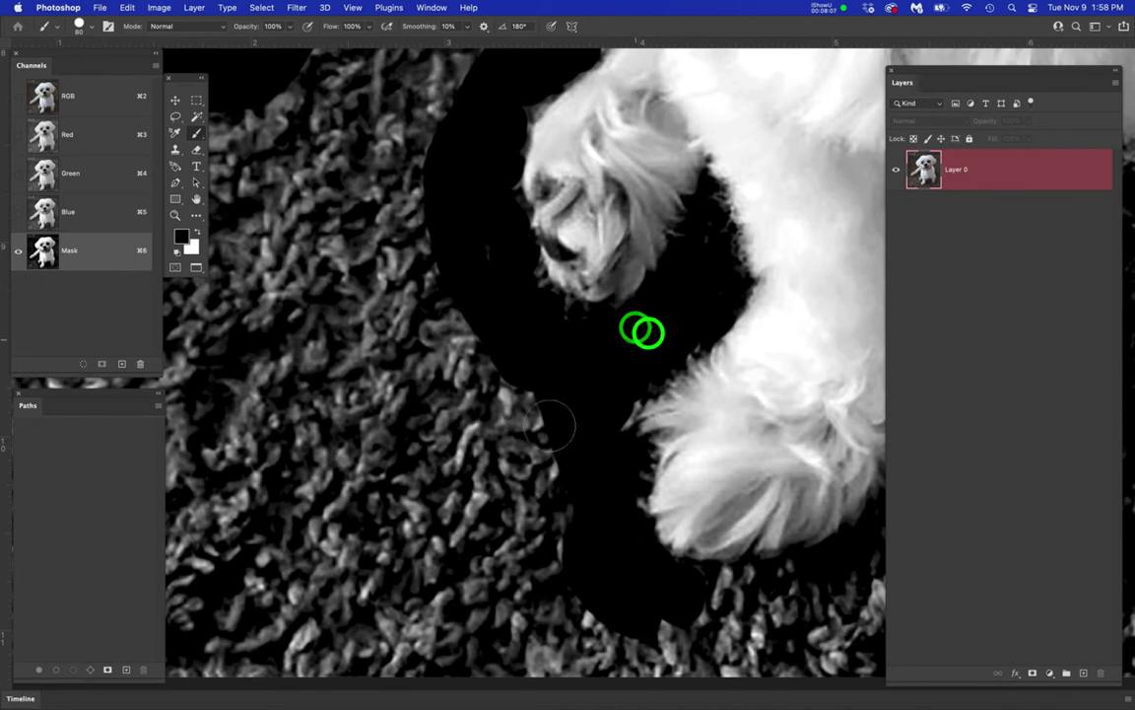
left_click(424, 368)
- Continue the black paint under the large fluffy foot and around its inner side
scroll(424, 369, "down", 5)
scroll(424, 369, "right", 5)
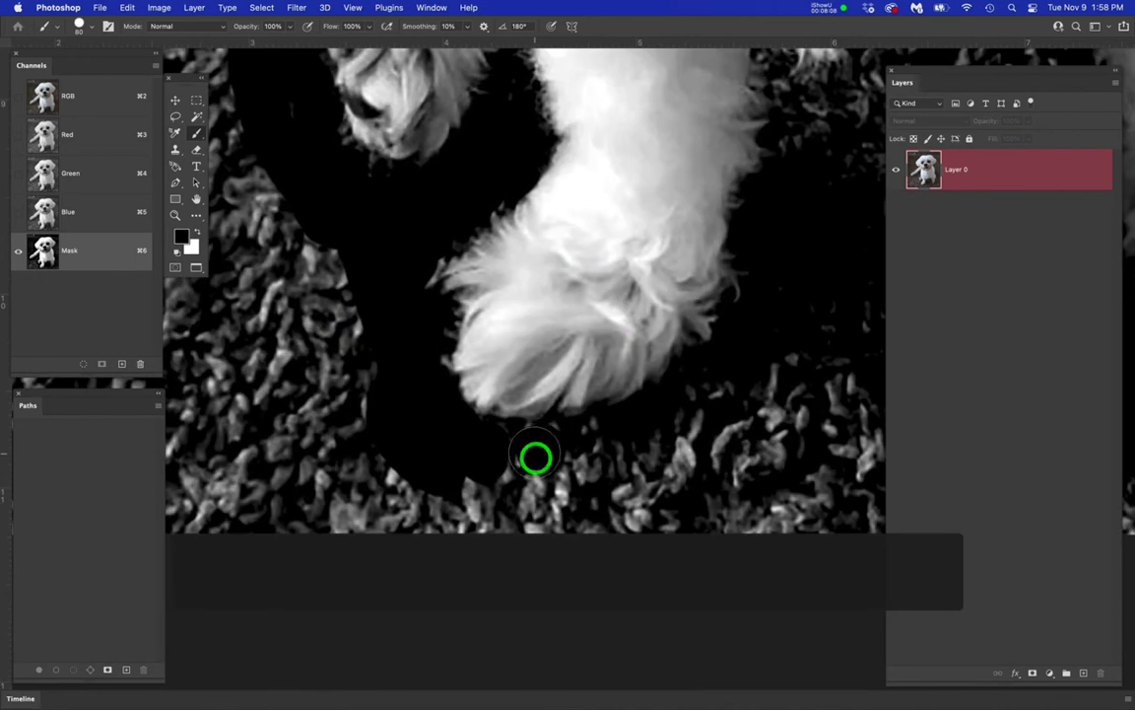
mouse_move(574, 452)
left_mouse_down()
mouse_move(627, 436)
mouse_move(532, 488)
mouse_move(435, 482)
mouse_move(603, 450)
mouse_move(721, 411)
mouse_move(743, 388)
mouse_move(671, 458)
mouse_move(709, 332)
mouse_move(486, 490)
mouse_move(466, 529)
left_mouse_up()
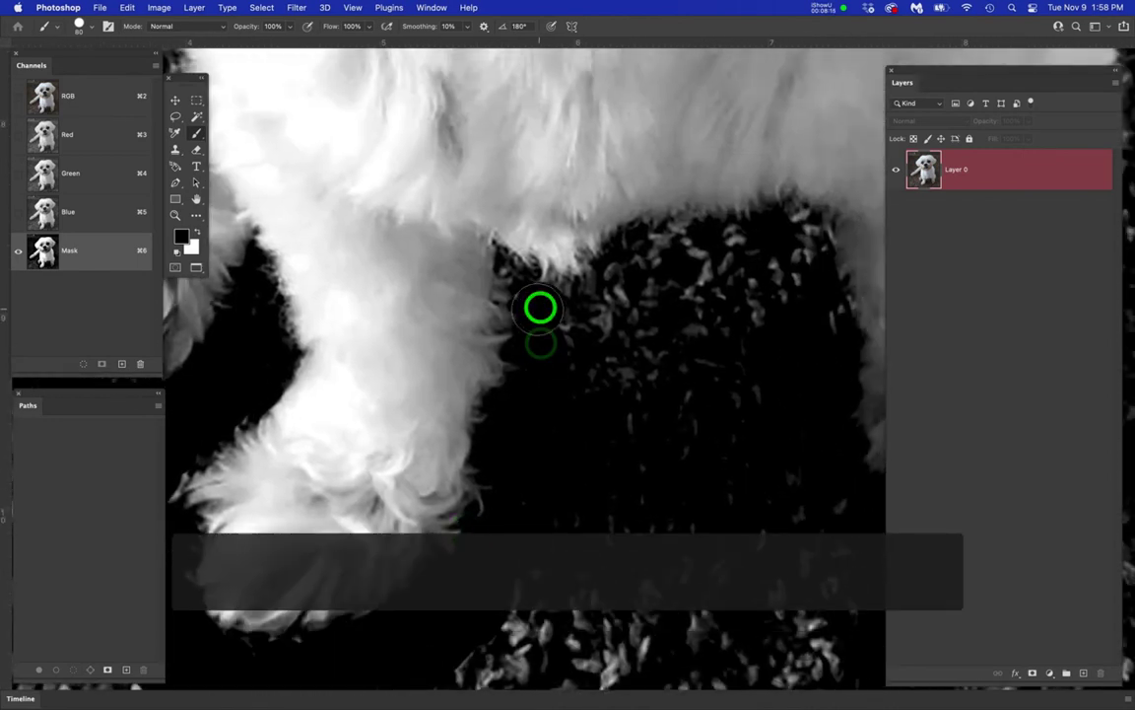
- Black out the carpet beneath the belly tuft beside the bright leg, starting with a 50 px brush and enlarging it
key("bracketleft")
key("bracketleft")
key("bracketleft")
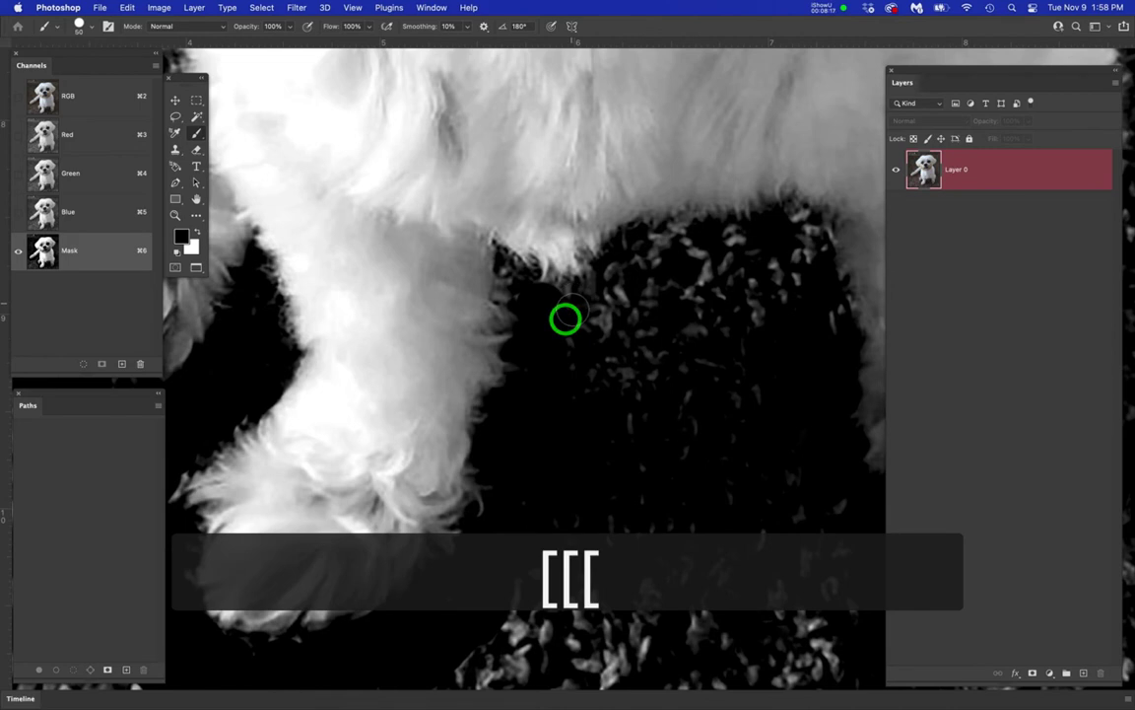
key("bracketright")
key("bracketright")
key("bracketright")
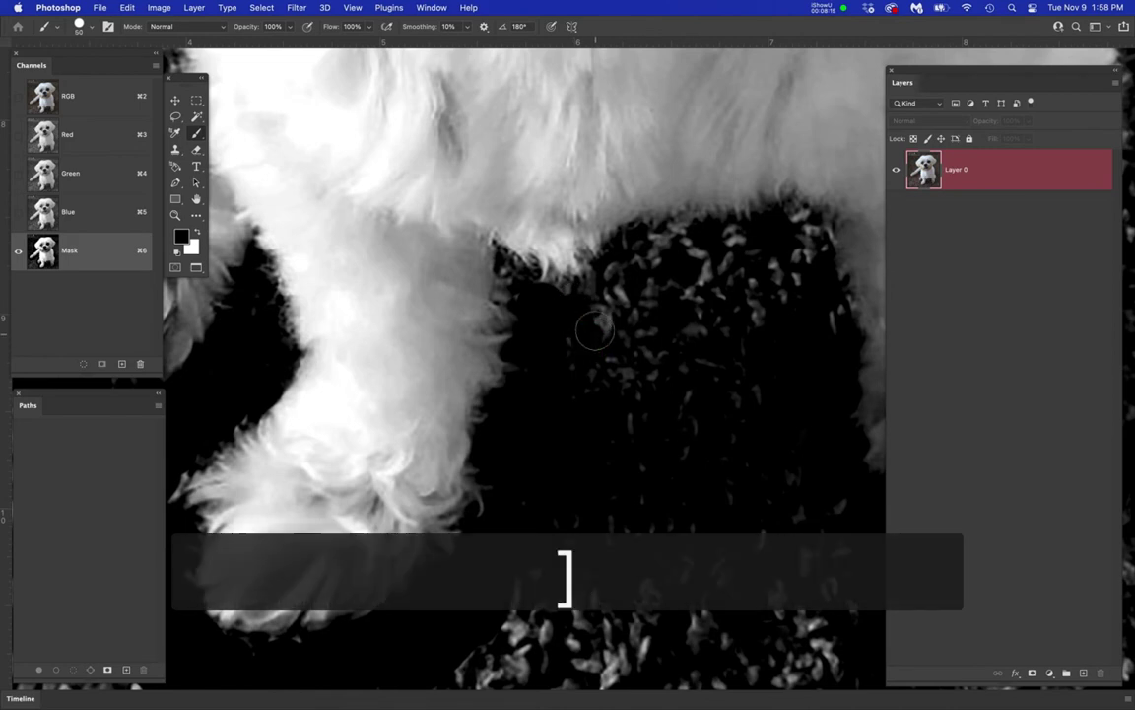
mouse_move(624, 288)
left_mouse_down()
mouse_move(641, 353)
mouse_move(614, 328)
mouse_move(588, 351)
left_mouse_up()
mouse_move(581, 362)
left_mouse_down()
mouse_move(575, 378)
mouse_move(588, 376)
left_mouse_up()
- Paint the remaining carpet under the belly black, across to the inner edge of the grey leg
mouse_move(676, 263)
left_mouse_down()
mouse_move(679, 289)
mouse_move(689, 253)
left_mouse_up()
left_click(671, 355)
left_click(611, 400)
left_click(709, 288)
mouse_move(797, 239)
left_mouse_down()
mouse_move(776, 293)
mouse_move(784, 352)
left_mouse_up()
mouse_move(757, 379)
left_mouse_down()
mouse_move(724, 424)
mouse_move(681, 421)
mouse_move(678, 398)
mouse_move(705, 366)
left_mouse_up()
- Black out the carpet in the lower part of the gap between the two feet with a 100 px brush
key("space")
left_click_drag(610, 424, 384, 394)
left_click(540, 477)
left_click(507, 534)
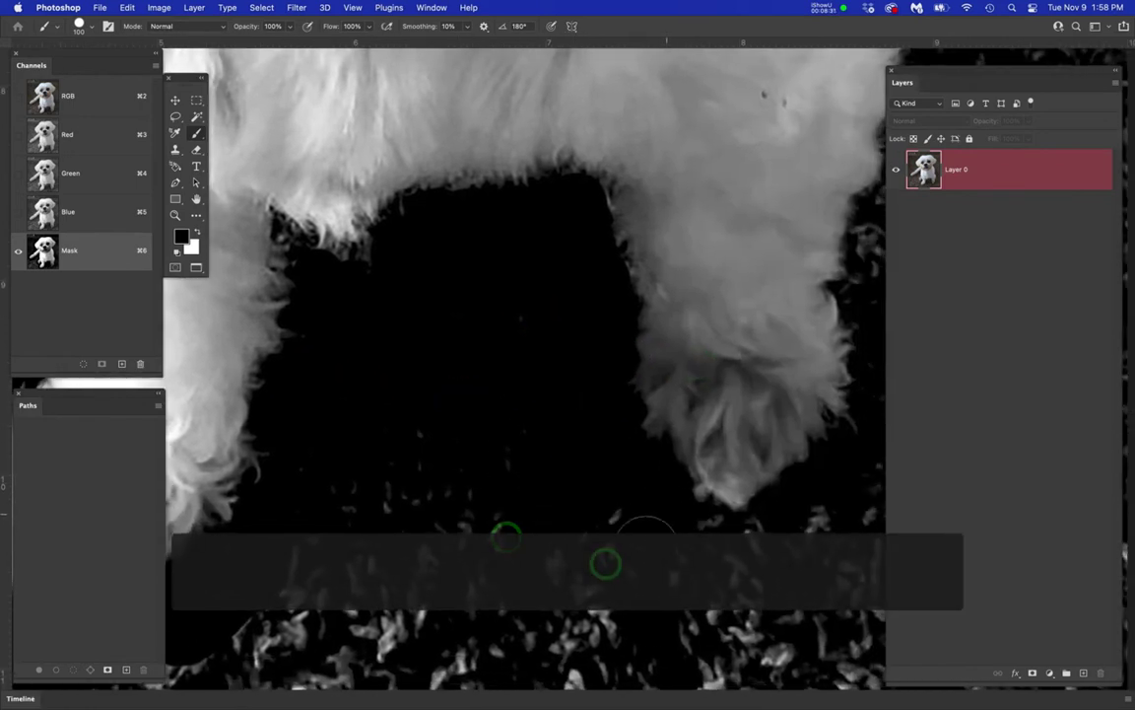
left_click(687, 616)
left_click(588, 552)
left_click(568, 593)
left_click(620, 621)
- Cover the leftover carpet specks in the middle of the gap between the two legs with black
left_click(418, 441)
left_click(430, 454)
left_click(471, 381)
left_click(523, 345)
left_click_drag(524, 345, 509, 287)
left_click(488, 269)
- Paint the carpet beneath and around the tip of the grey leg's foot black
left_click_drag(613, 515, 417, 496)
left_click(561, 515)
left_click(701, 482)
left_click(461, 593)
left_click(651, 392)
left_click(624, 474)
- Extend the black paint up the outer fur edge of the grey leg
left_click(631, 370)
left_click(621, 292)
left_click(619, 249)
mouse_move(692, 272)
left_mouse_down()
mouse_move(638, 228)
mouse_move(624, 193)
left_mouse_up()
mouse_move(689, 197)
left_mouse_down()
mouse_move(638, 152)
mouse_move(652, 141)
left_mouse_up()
left_click_drag(727, 193, 726, 195)
- Black out a wide band of carpet along the outer edge of the dog's hip and flank
key("space")
left_click_drag(731, 295, 562, 493)
mouse_move(481, 316)
left_mouse_down()
mouse_move(547, 281)
mouse_move(517, 277)
mouse_move(505, 261)
mouse_move(544, 228)
mouse_move(513, 219)
mouse_move(534, 184)
mouse_move(506, 411)
mouse_move(519, 338)
left_mouse_up()
key("space")
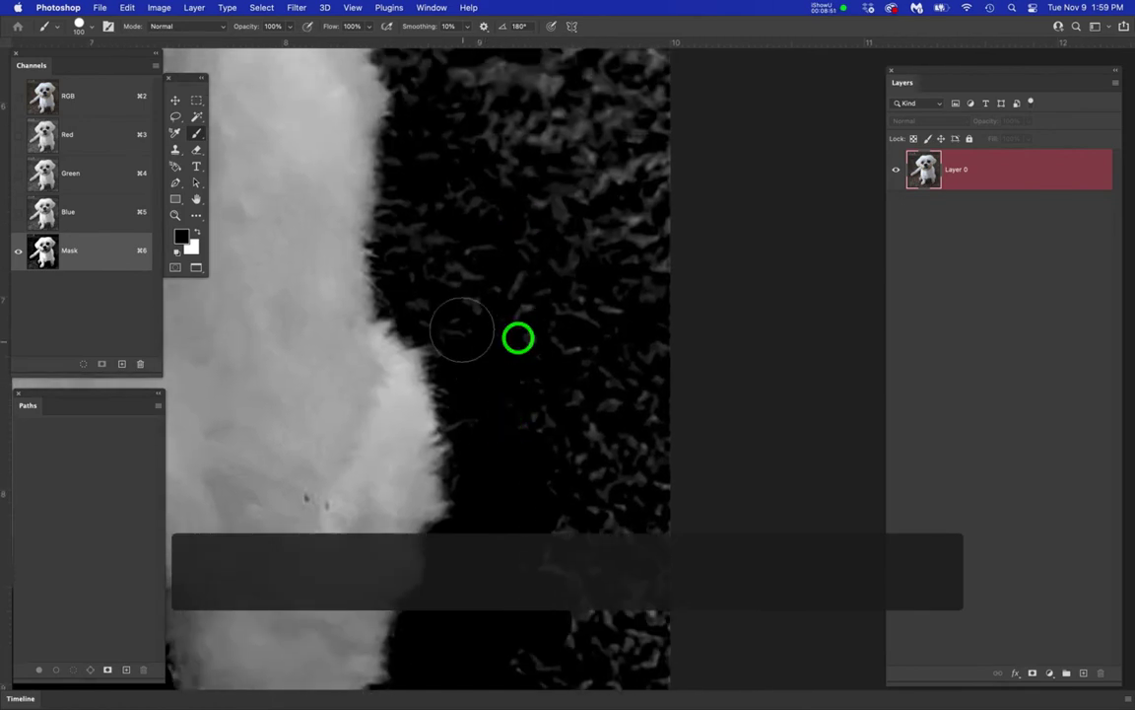
left_click_drag(428, 311, 423, 225)
left_click_drag(484, 271, 499, 295)
left_click_drag(558, 444, 554, 463)
left_click_drag(550, 577, 550, 582)
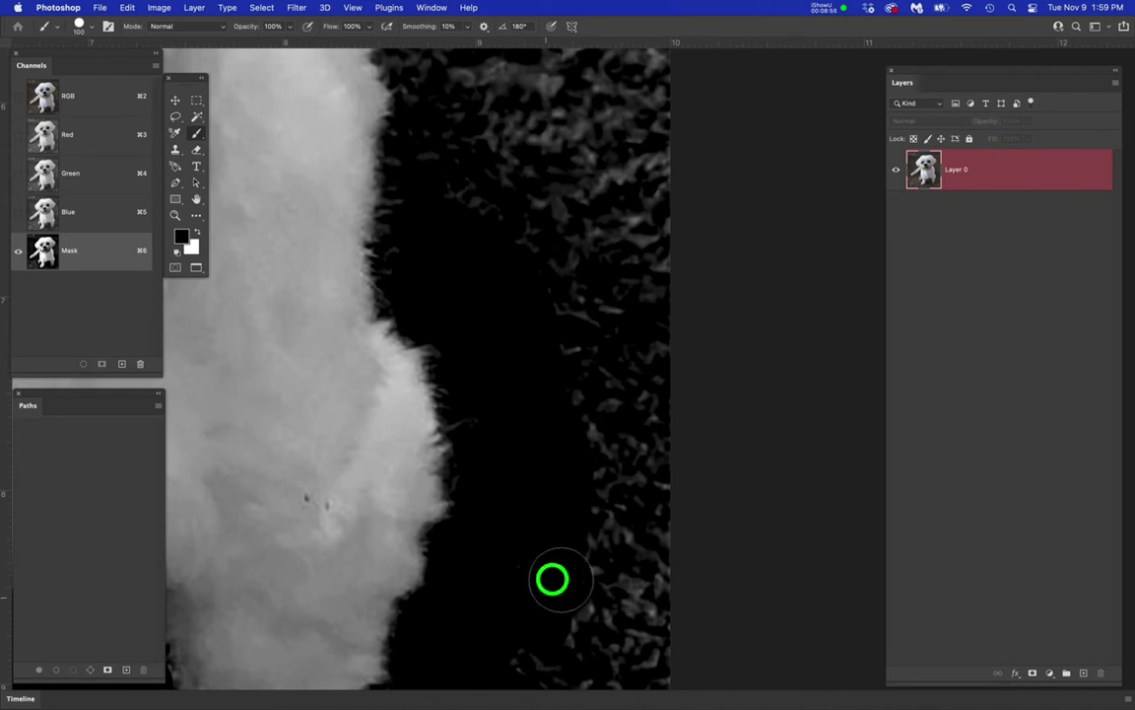
left_click_drag(552, 519, 550, 512)
- Continue the black band up the side of the body to the area below the hanging ear
key("space")
mouse_move(513, 314)
left_mouse_down()
mouse_move(533, 493)
mouse_move(524, 626)
left_mouse_up()
mouse_move(471, 506)
left_mouse_down()
mouse_move(451, 461)
mouse_move(434, 328)
mouse_move(387, 200)
mouse_move(469, 233)
mouse_move(482, 451)
mouse_move(515, 473)
mouse_move(476, 218)
mouse_move(423, 197)
mouse_move(533, 519)
mouse_move(479, 505)
mouse_move(492, 457)
mouse_move(430, 434)
mouse_move(434, 335)
mouse_move(441, 399)
left_mouse_up()
key("space")
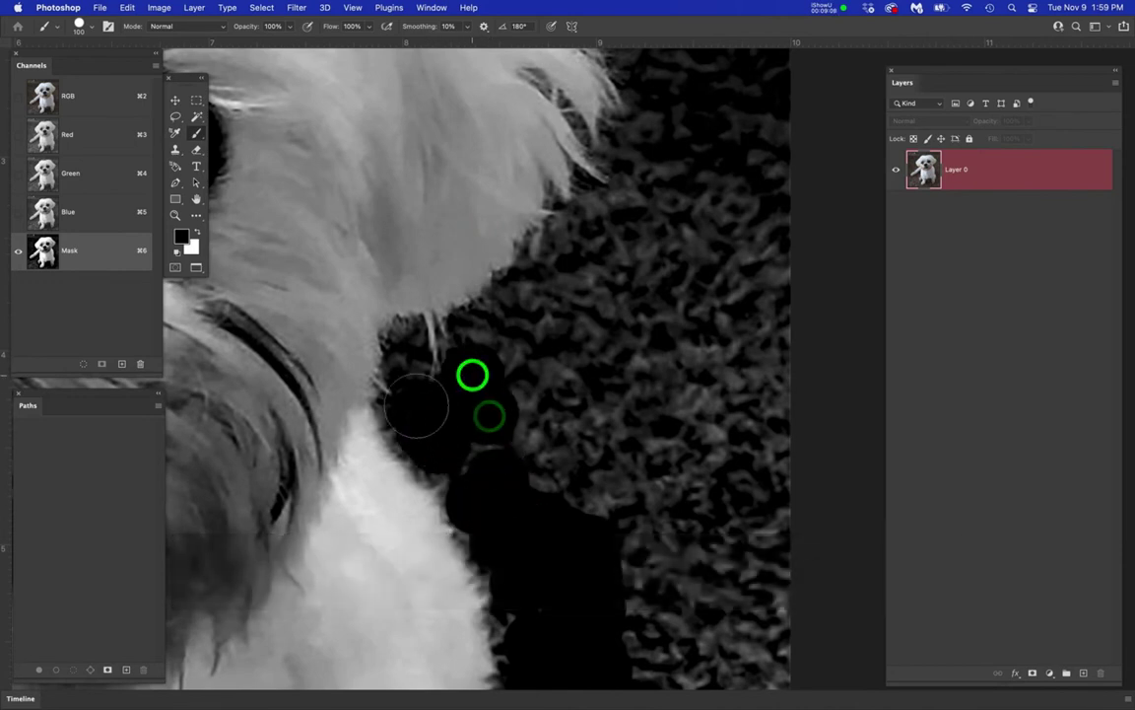
- Paint black around the hair wisps under the ear with a 70 px brush, then along the ear's lower edge at 100 px
key("bracketleft")
key("bracketleft")
key("bracketleft")
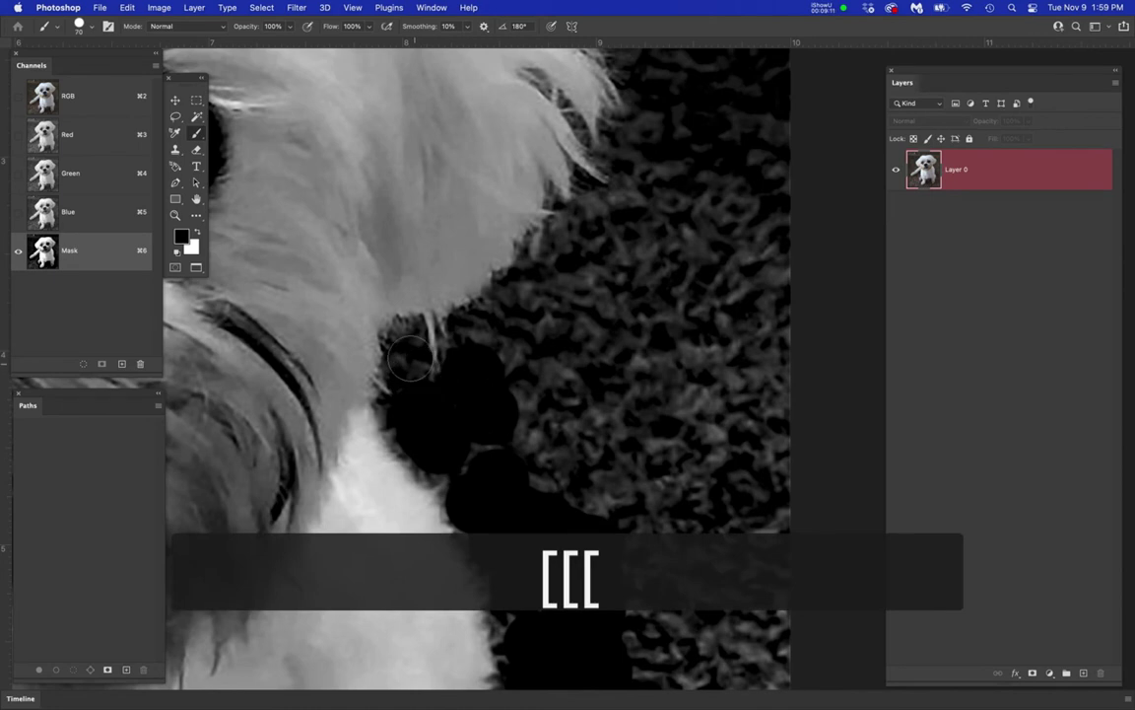
key("bracketright")
key("bracketright")
left_click(506, 330)
left_click(518, 315)
left_click(534, 309)
left_click(570, 276)
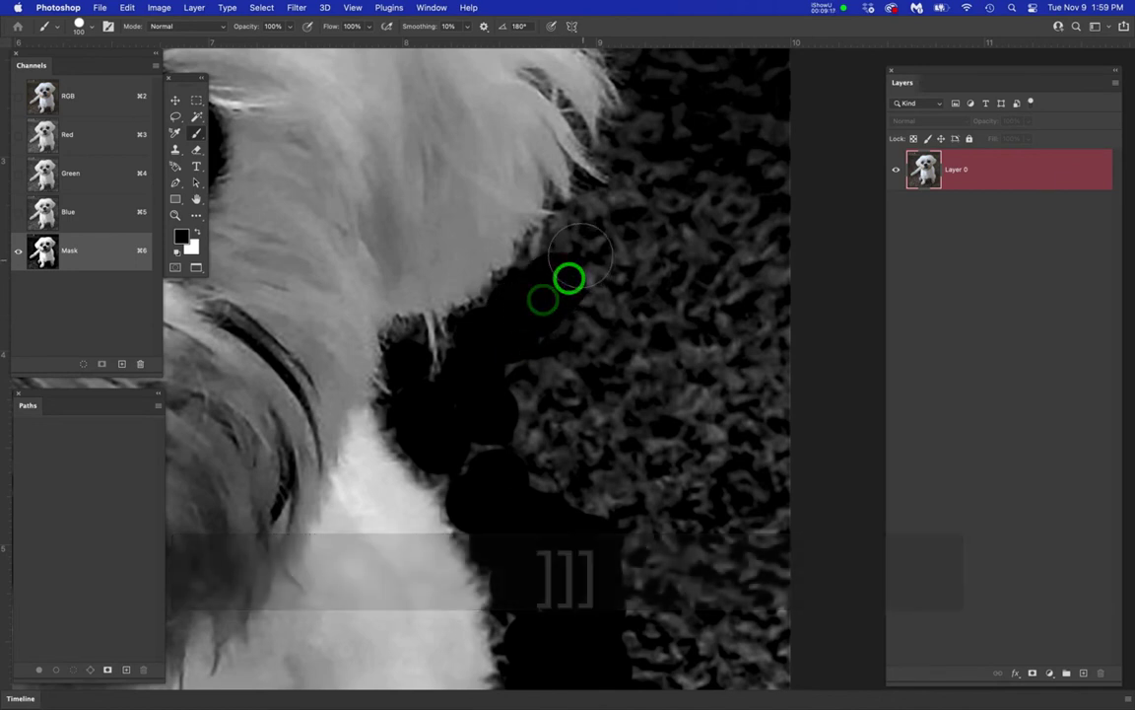
- Fill the leftover carpet patches between the ear's lower edge and the body's black band with black
left_click(621, 258)
left_click(554, 396)
left_click(492, 451)
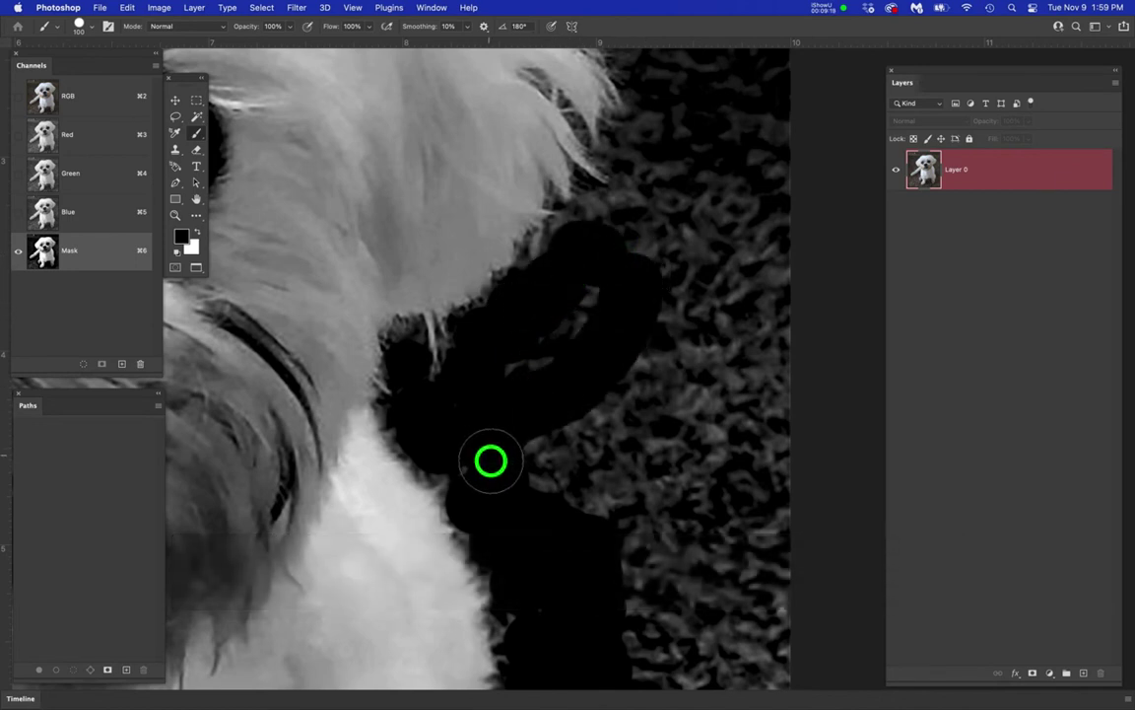
left_click(582, 288)
left_click(584, 425)
left_click(567, 484)
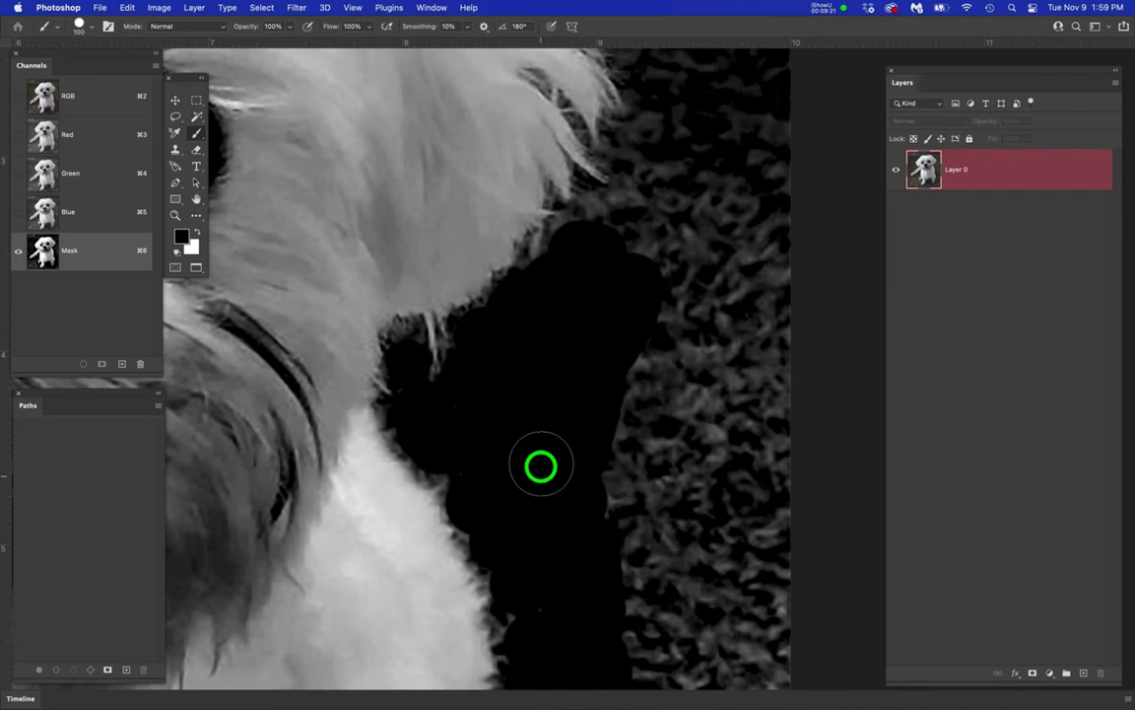
- Paint the carpet black beside the loose strands at the ear tip and undo the last dab
left_click_drag(608, 309, 527, 487)
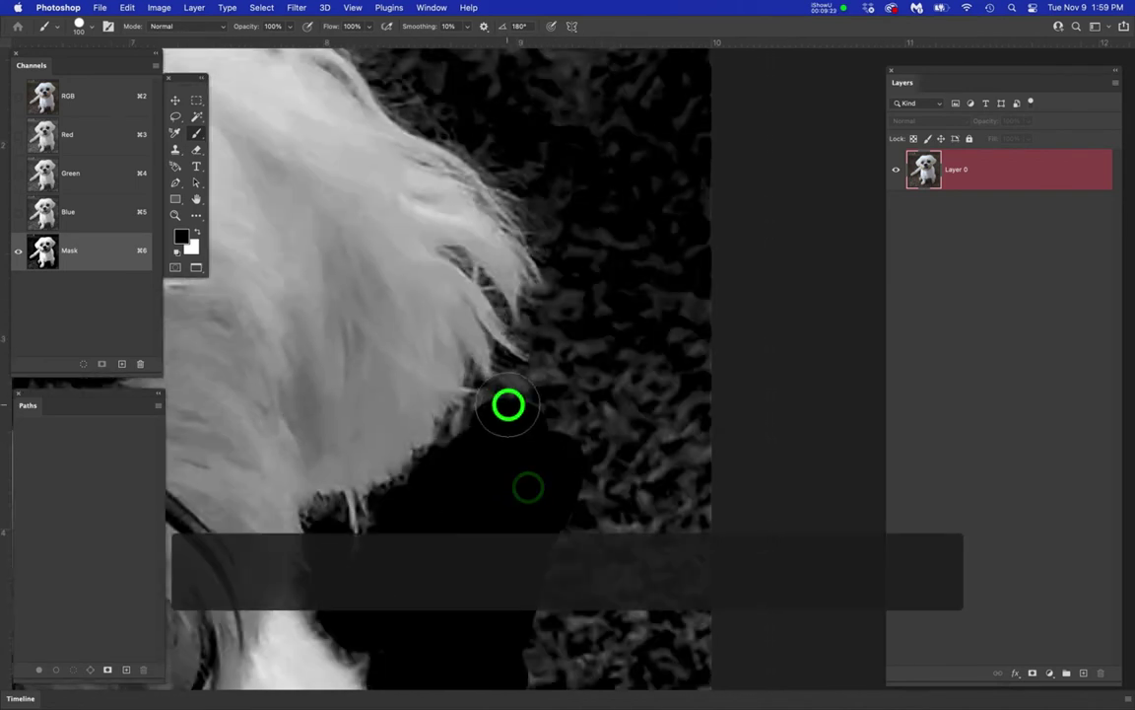
left_click(539, 394)
left_click(559, 378)
left_click(568, 338)
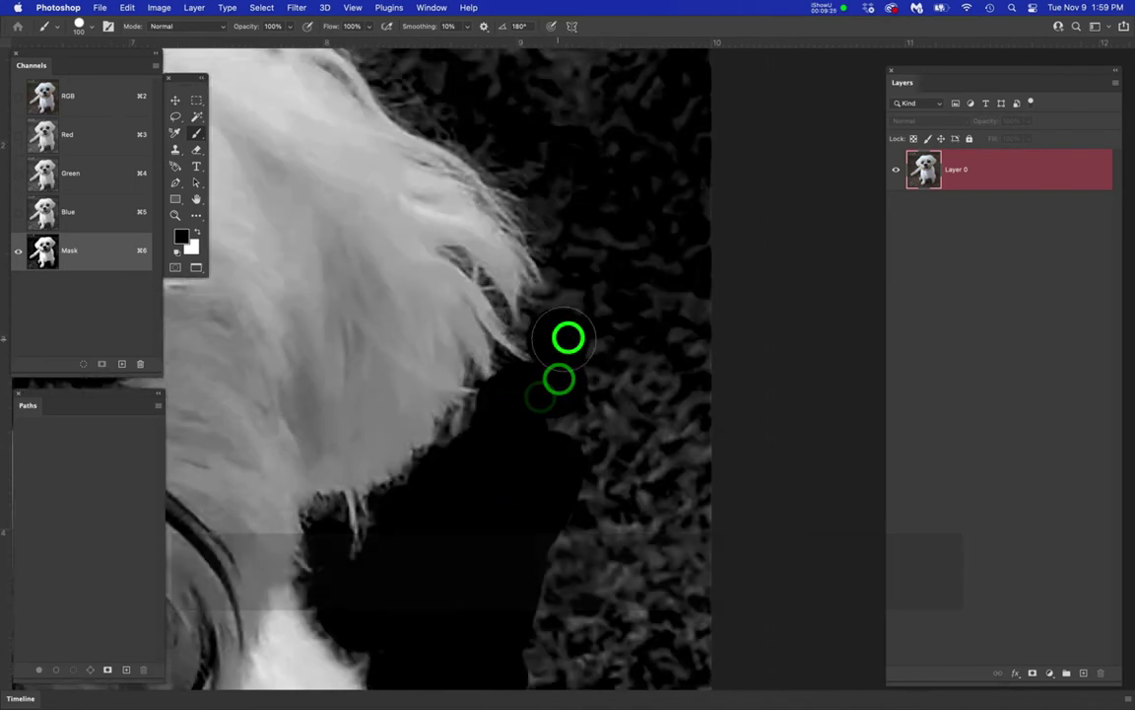
left_click(561, 316)
key("super+z")
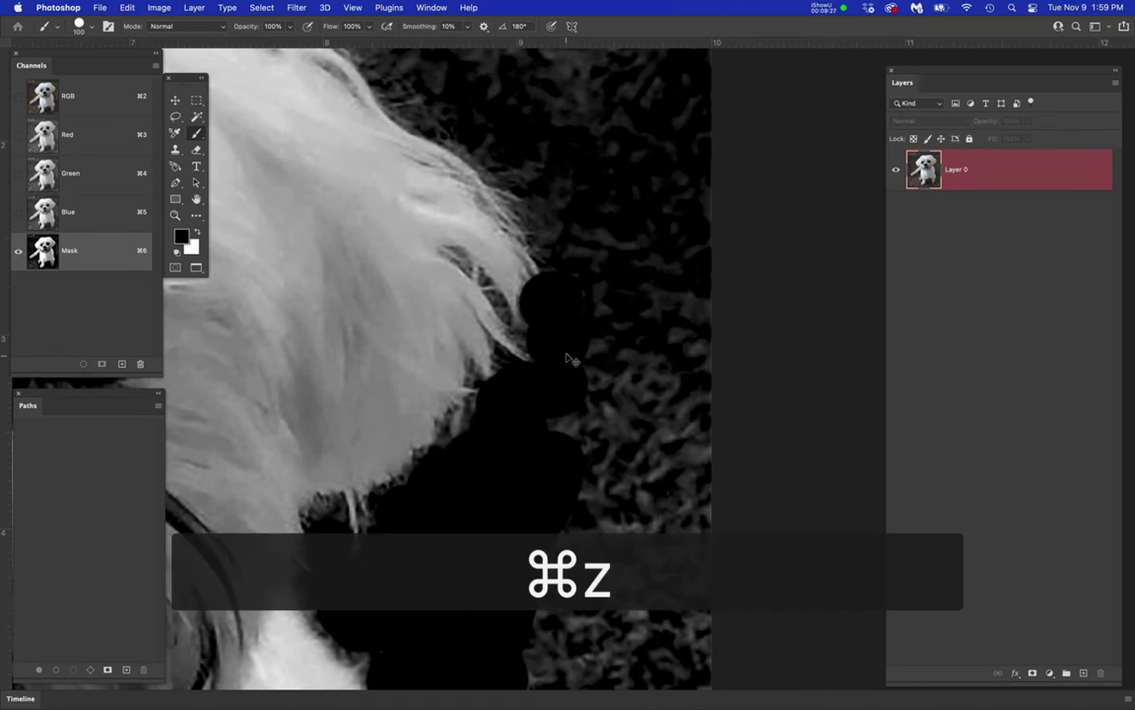
- Black out the carpet outside the ear tip, widening the band around its outermost hairs
left_click_drag(574, 308, 522, 421)
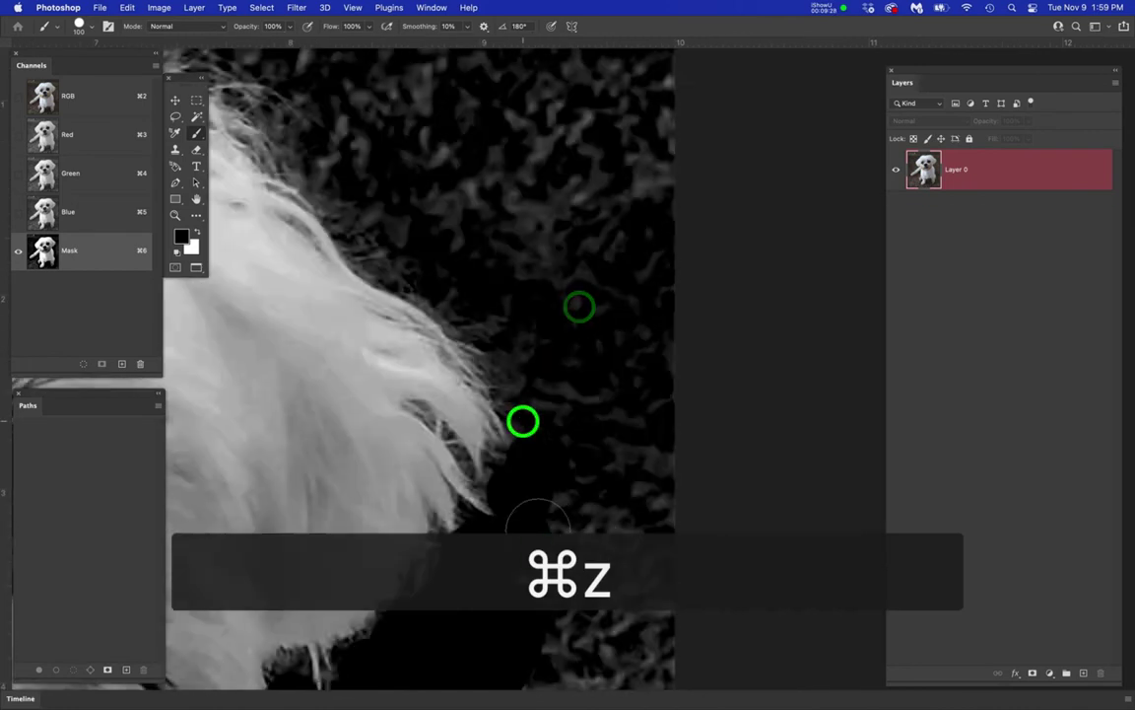
left_click(568, 462)
left_click(570, 398)
left_click(537, 375)
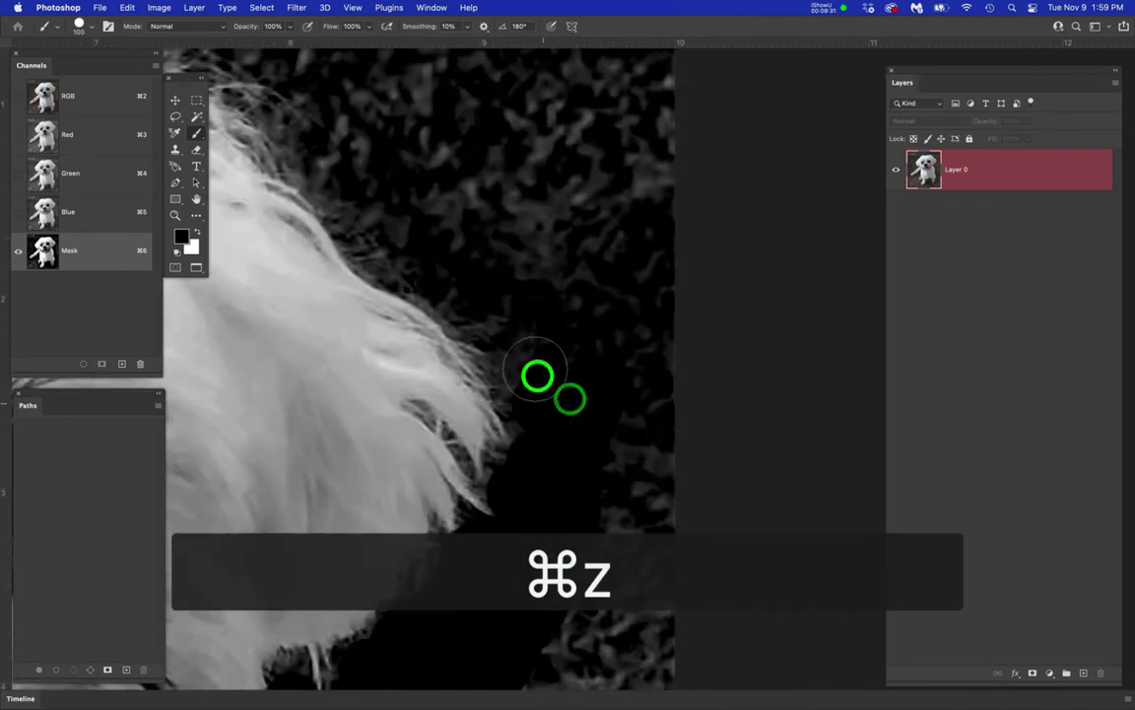
- Paint a black band along the upper hair edge of the ear, from its tip up toward the head
left_click(522, 355)
left_click(511, 309)
left_click(494, 306)
left_click(467, 289)
left_click(424, 258)
left_click(410, 256)
left_click(377, 232)
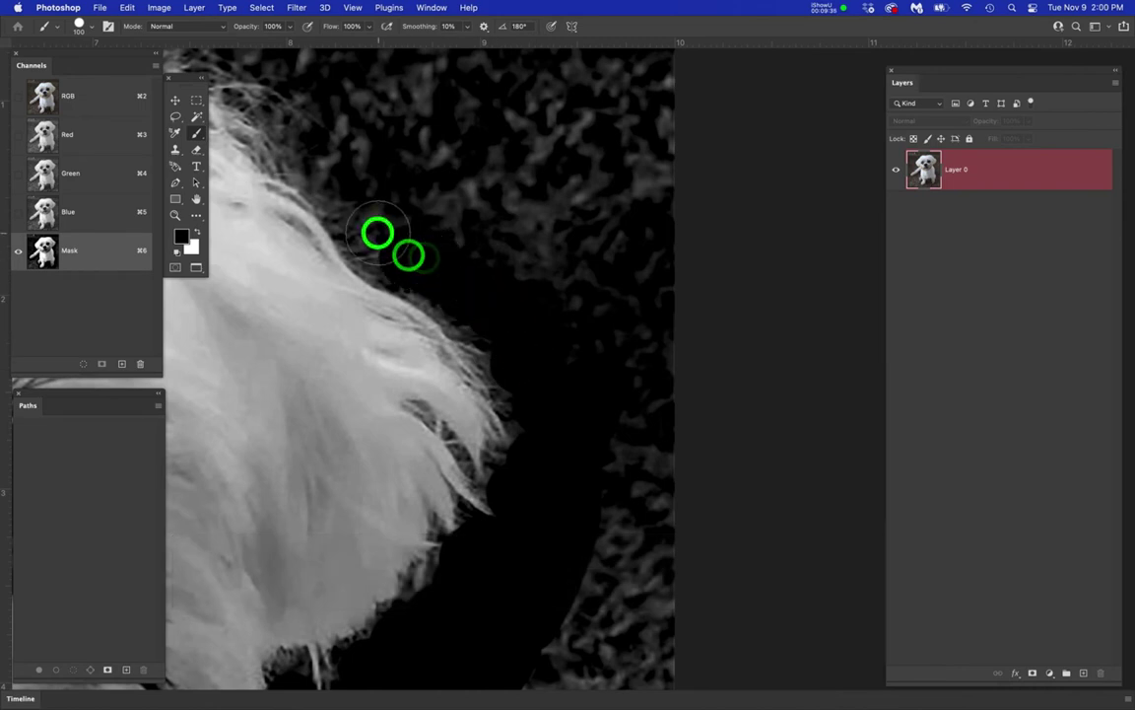
- Extend the black band along the right ear's upper hair edge to where the ear meets the head
left_click_drag(402, 209, 506, 343)
left_click(461, 330)
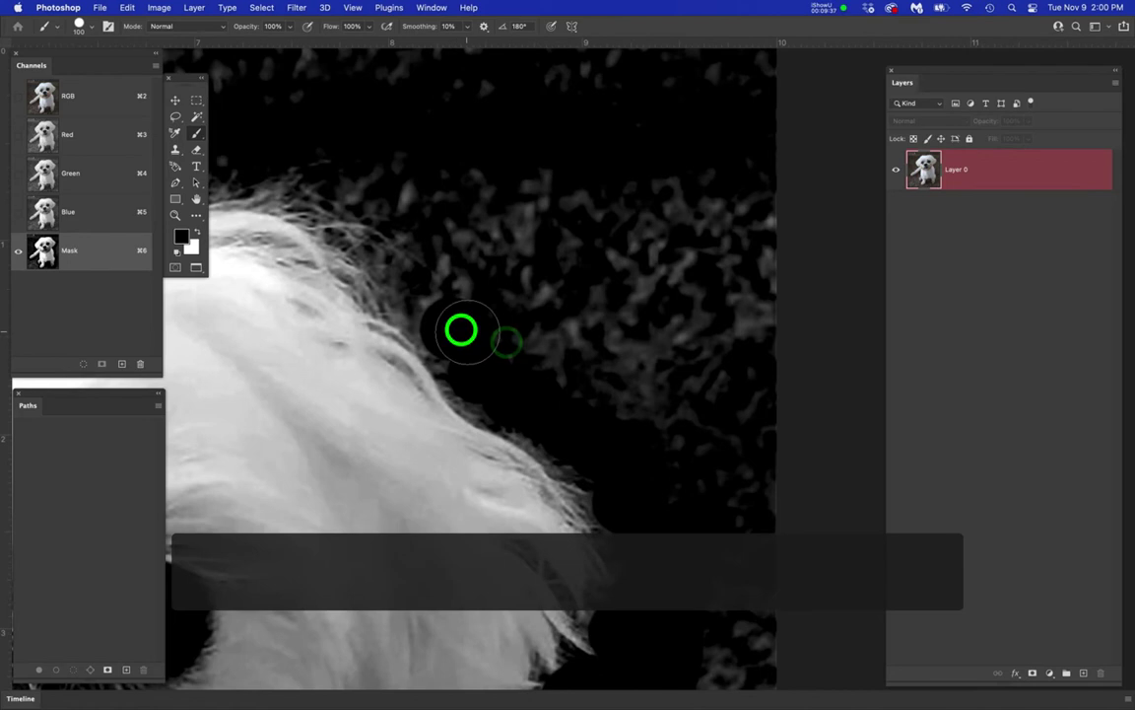
scroll(462, 330, "down", 3)
left_click(456, 316)
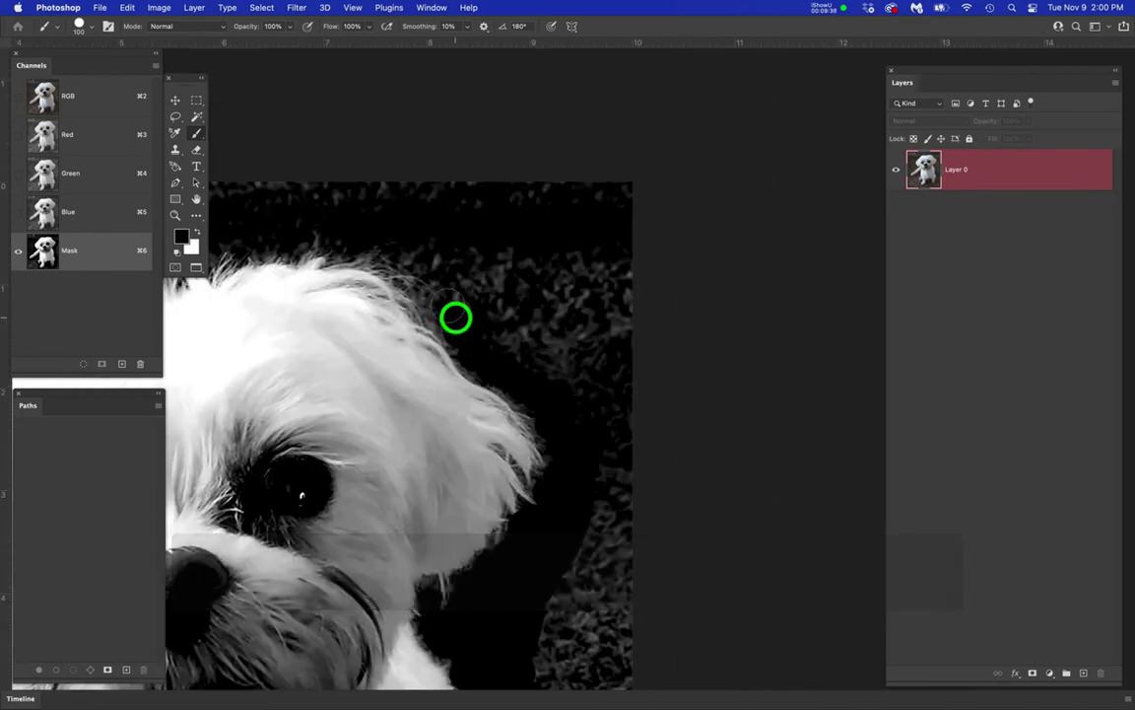
scroll(448, 307, "up", 3)
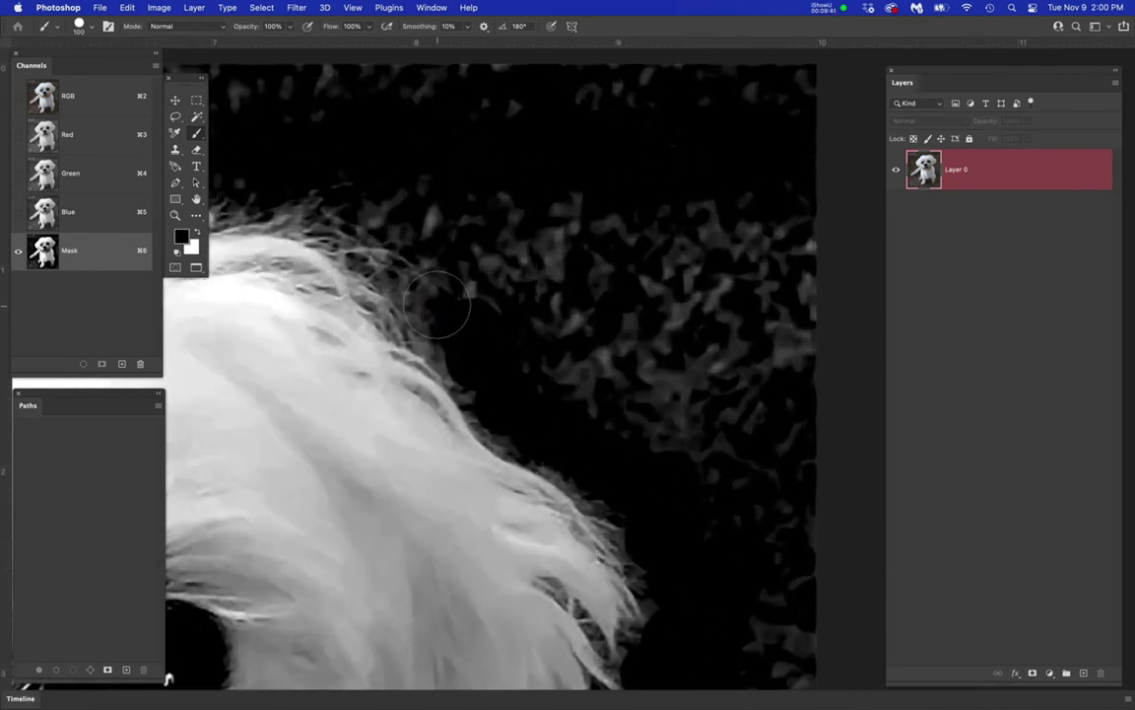
- Reduce the brush to about 40 px and dab black close to the stray hairs where the ear joins the head
key("bracketleft")
key("bracketleft")
key("bracketleft")
key("bracketleft")
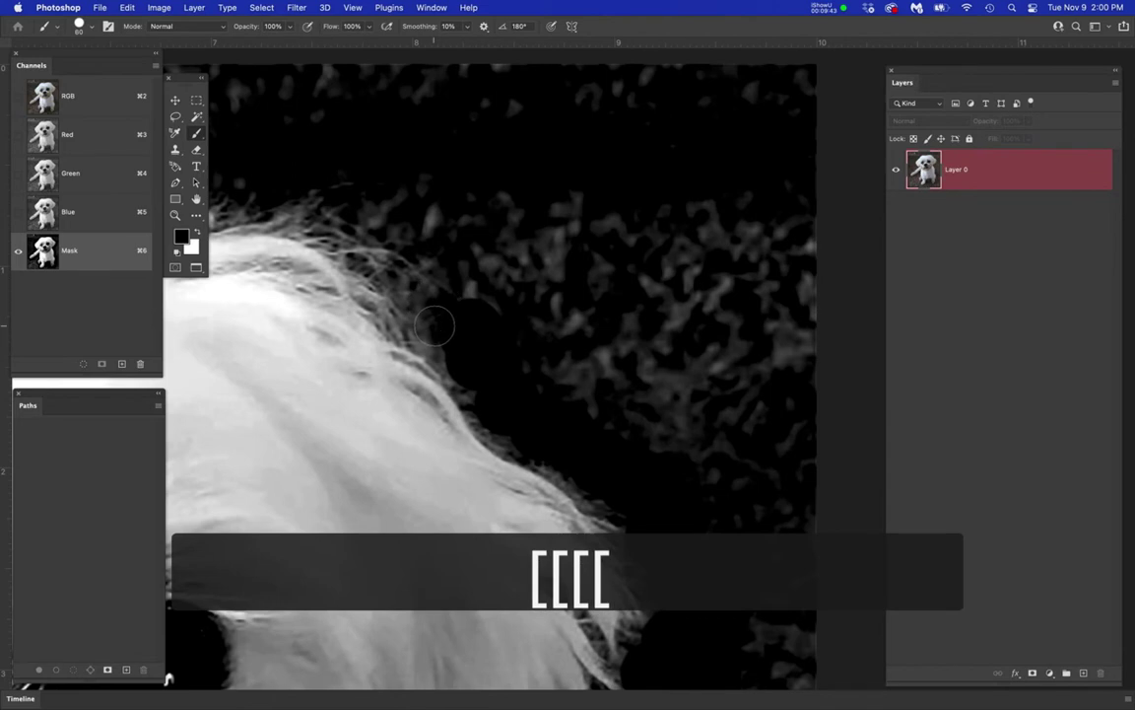
key("bracketleft")
key("bracketleft")
key("bracketleft")
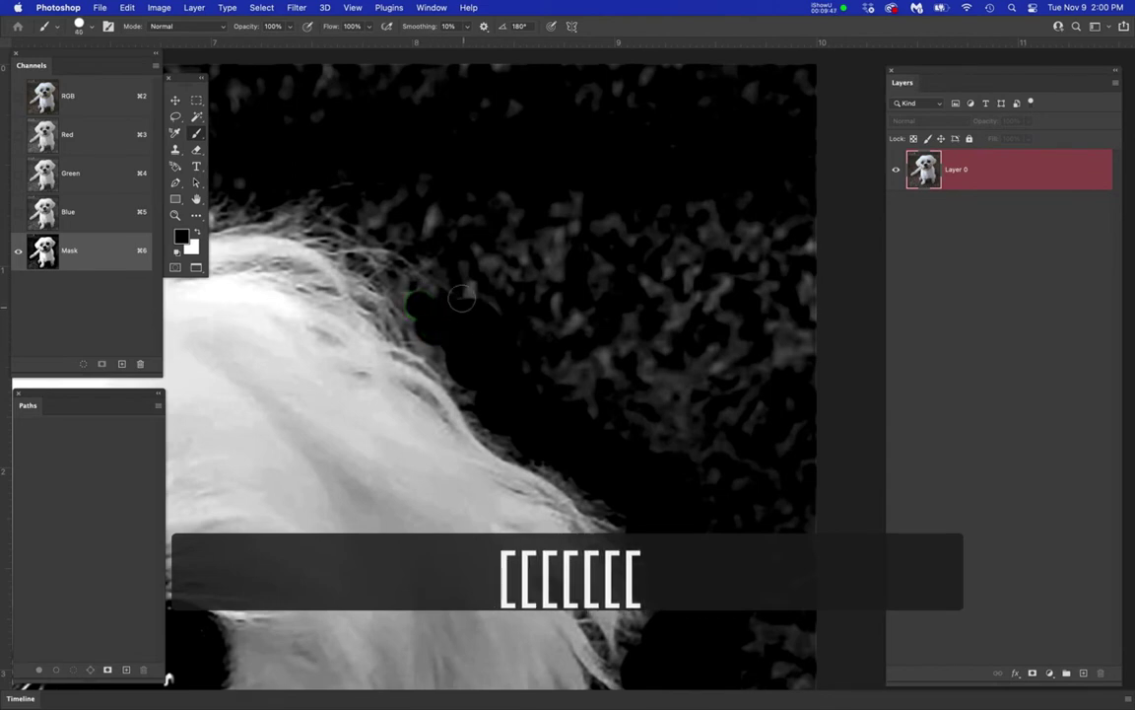
- Enlarge the brush to 70 px and black out the carpet outside the flyaway hairs on the head's right curve
key("bracketright")
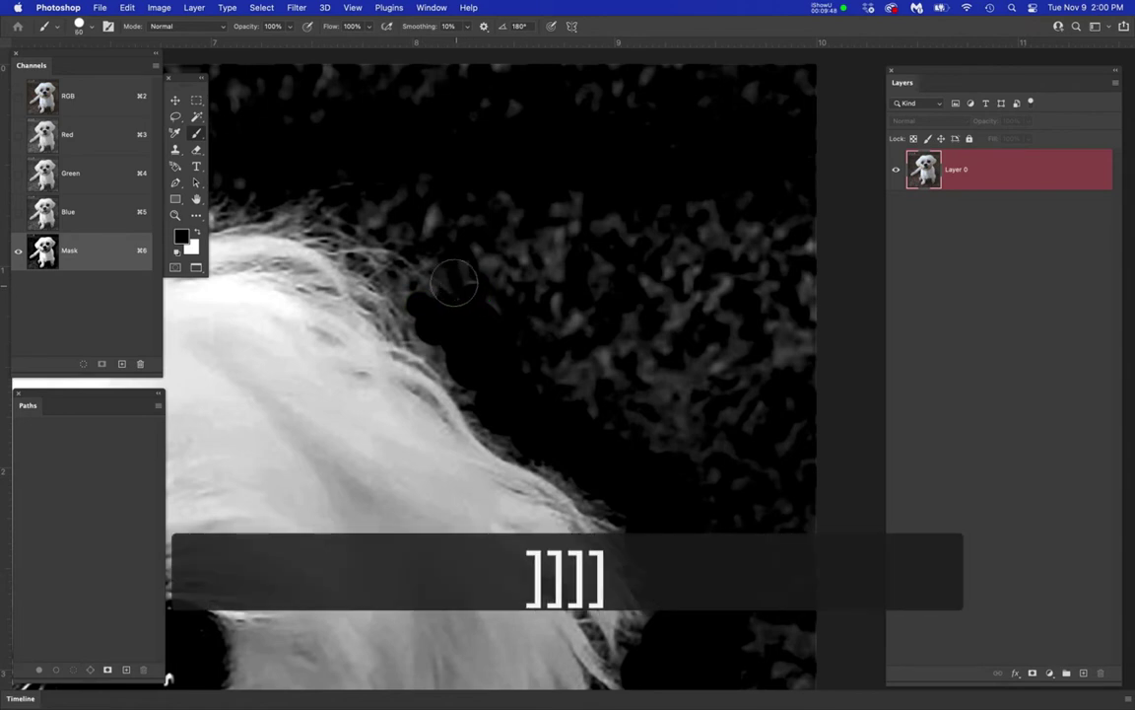
mouse_move(450, 258)
left_mouse_down()
mouse_move(494, 259)
mouse_move(539, 333)
mouse_move(505, 291)
mouse_move(468, 284)
mouse_move(567, 376)
left_mouse_up()
key("space")
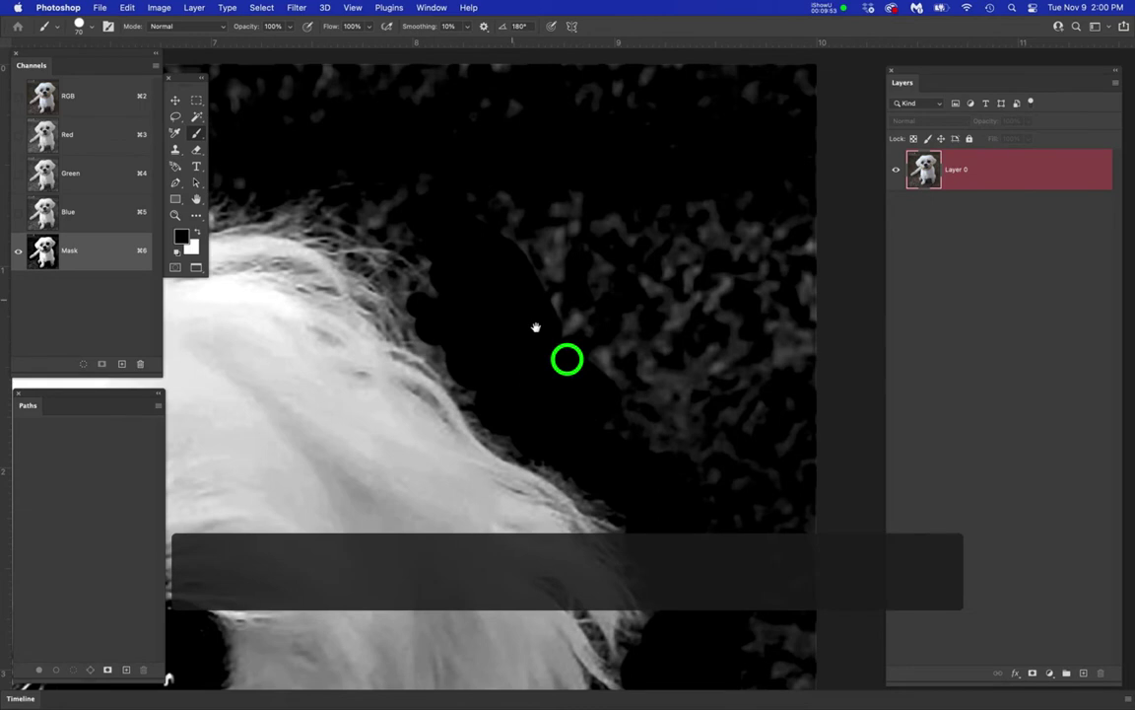
left_click_drag(514, 299, 679, 453)
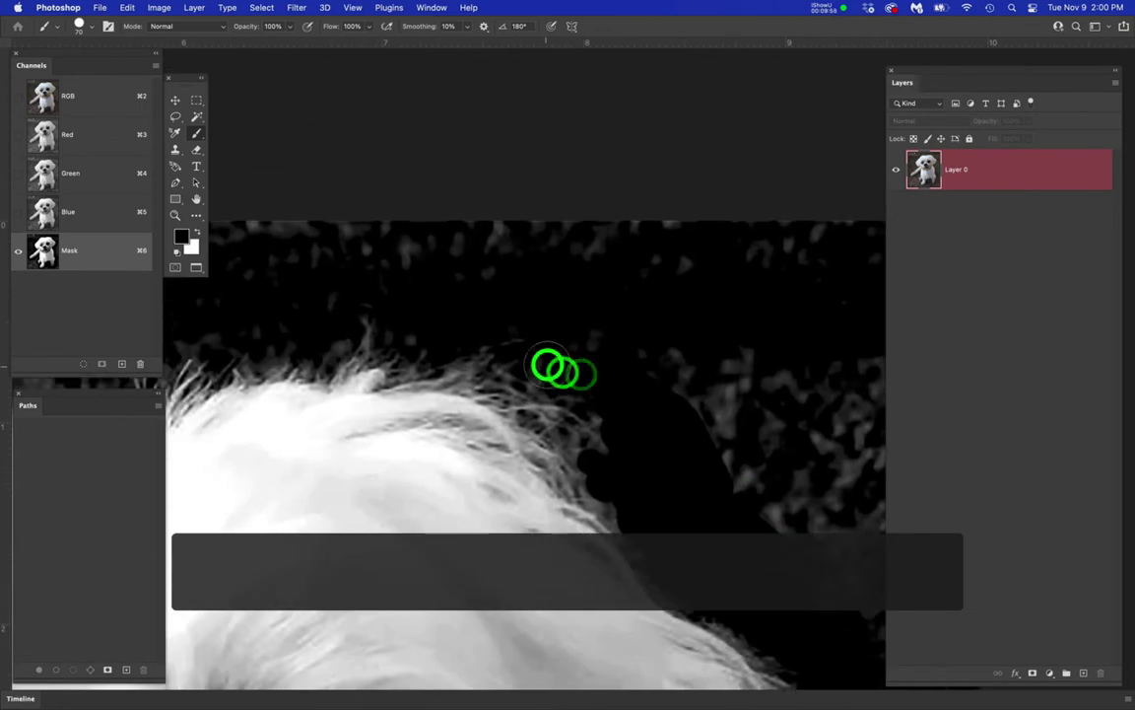
left_click_drag(585, 397, 535, 347)
left_click_drag(518, 358, 509, 319)
- Paint the carpet black above the crown, following the upright hair tufts toward the left half of the head
mouse_move(462, 299)
left_mouse_down()
mouse_move(430, 305)
mouse_move(422, 332)
mouse_move(713, 354)
left_mouse_up()
key("space")
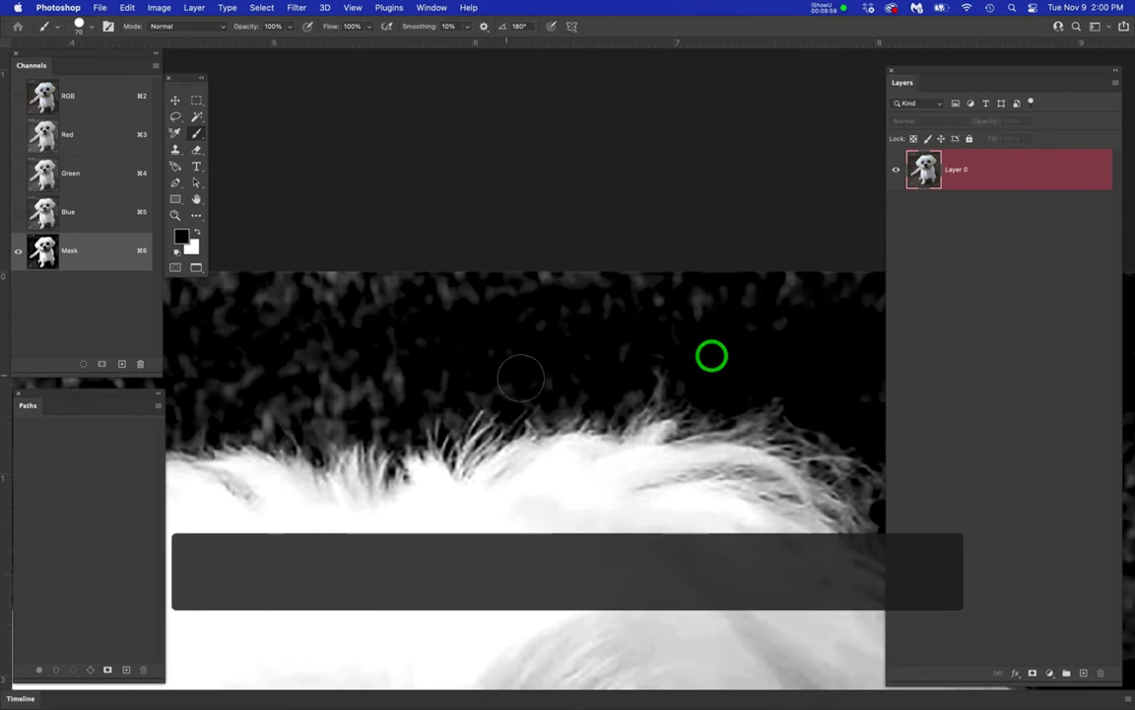
left_click(569, 380)
left_click_drag(617, 344, 600, 347)
mouse_move(611, 341)
left_mouse_down()
mouse_move(763, 306)
mouse_move(501, 345)
left_mouse_up()
left_click_drag(453, 379, 610, 377)
left_click(500, 383)
- Continue the black band over the left half of the head and down toward the left ear
key("space")
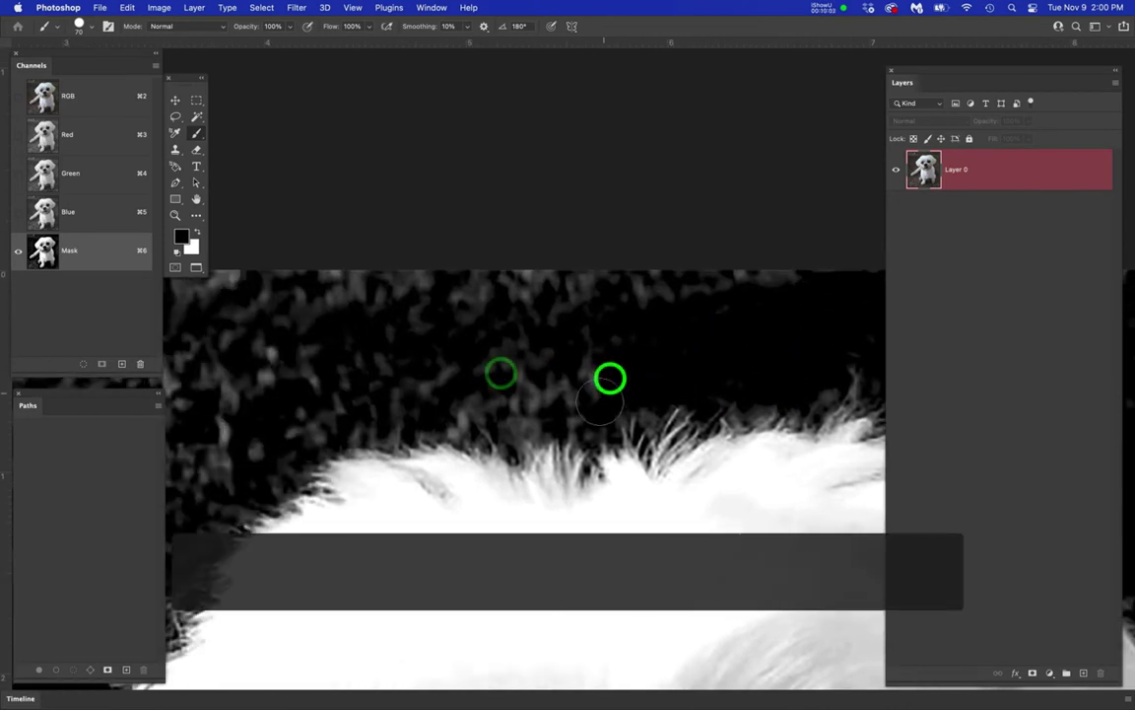
mouse_move(533, 404)
left_mouse_down()
mouse_move(509, 416)
mouse_move(464, 409)
mouse_move(502, 378)
mouse_move(613, 363)
mouse_move(602, 338)
left_mouse_up()
key("space")
left_click_drag(454, 388, 627, 364)
mouse_move(530, 399)
left_mouse_down()
mouse_move(614, 342)
mouse_move(476, 357)
mouse_move(352, 430)
mouse_move(534, 394)
mouse_move(499, 395)
mouse_move(471, 425)
mouse_move(449, 382)
mouse_move(467, 360)
mouse_move(440, 449)
left_mouse_up()
key("super+plus")
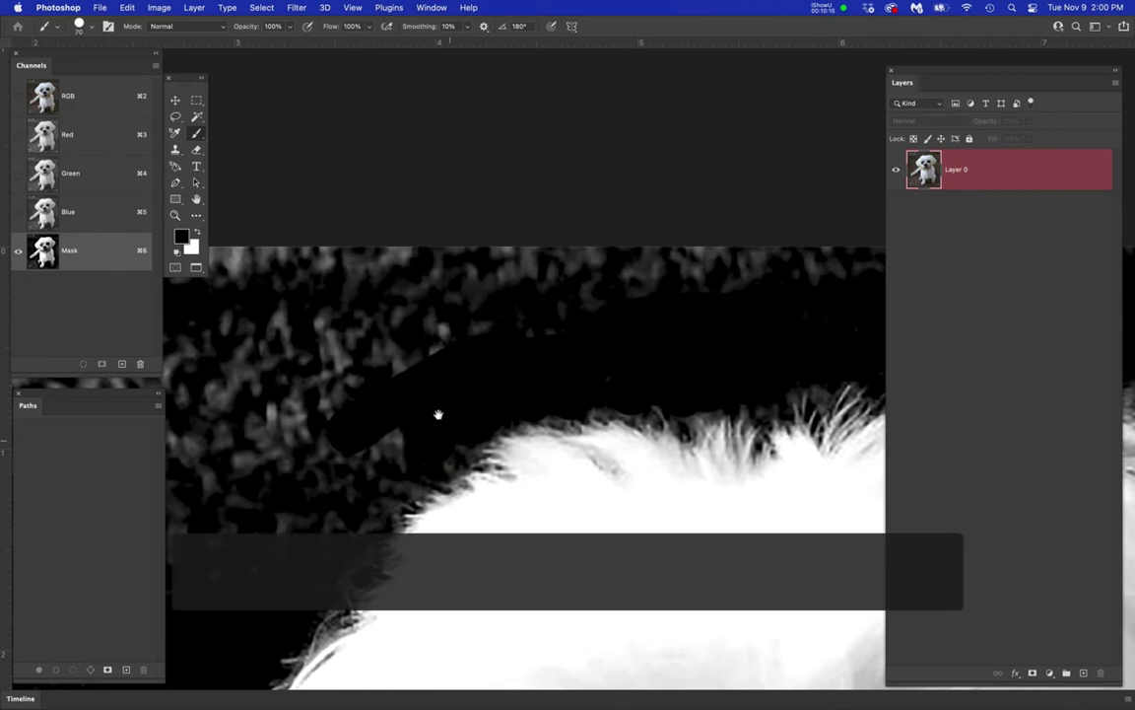
mouse_move(562, 369)
left_mouse_down()
mouse_move(494, 463)
mouse_move(434, 490)
mouse_move(527, 350)
mouse_move(585, 307)
mouse_move(469, 376)
mouse_move(559, 339)
mouse_move(575, 308)
mouse_move(475, 313)
mouse_move(671, 259)
mouse_move(683, 204)
mouse_move(651, 241)
mouse_move(798, 231)
mouse_move(803, 201)
mouse_move(720, 211)
left_mouse_up()
- Save the document as EricDogArt.psd in Photoshop format with alpha channels, layers and maximized compatibility
key("super+s")
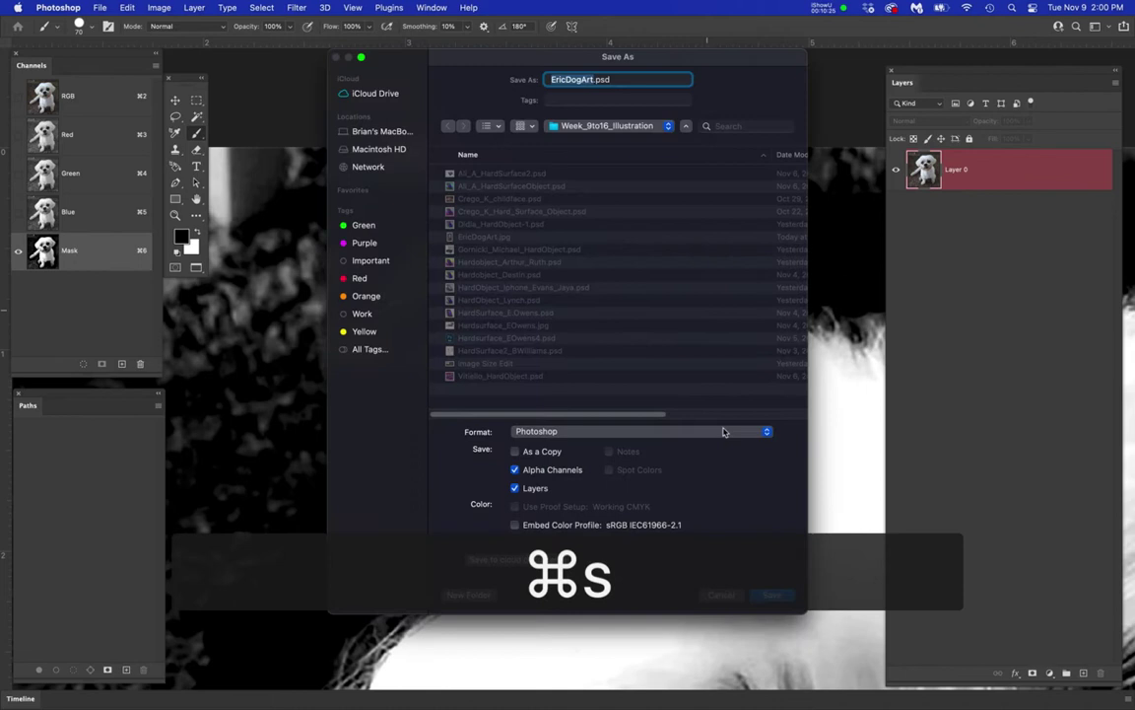
left_click(778, 667)
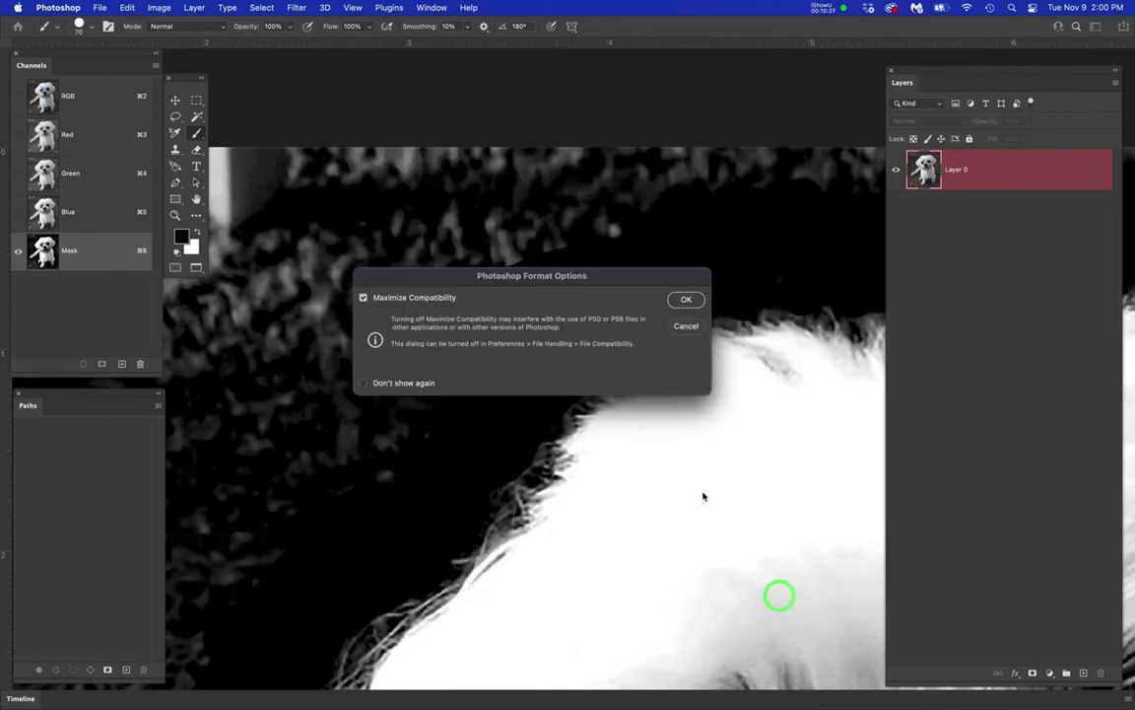
left_click(685, 298)
- Set the brush flow to 10% and its hardness to 18% for softening the hair edges
key("space")
left_click_drag(519, 334, 716, 391)
left_click(352, 26)
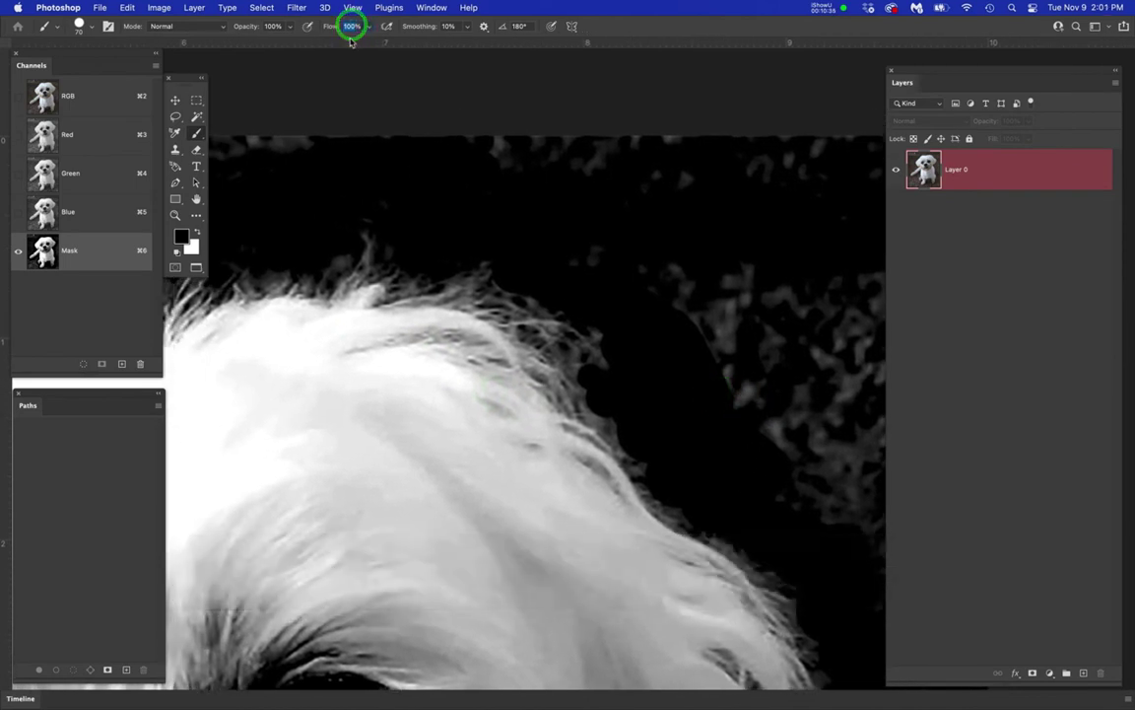
type("10")
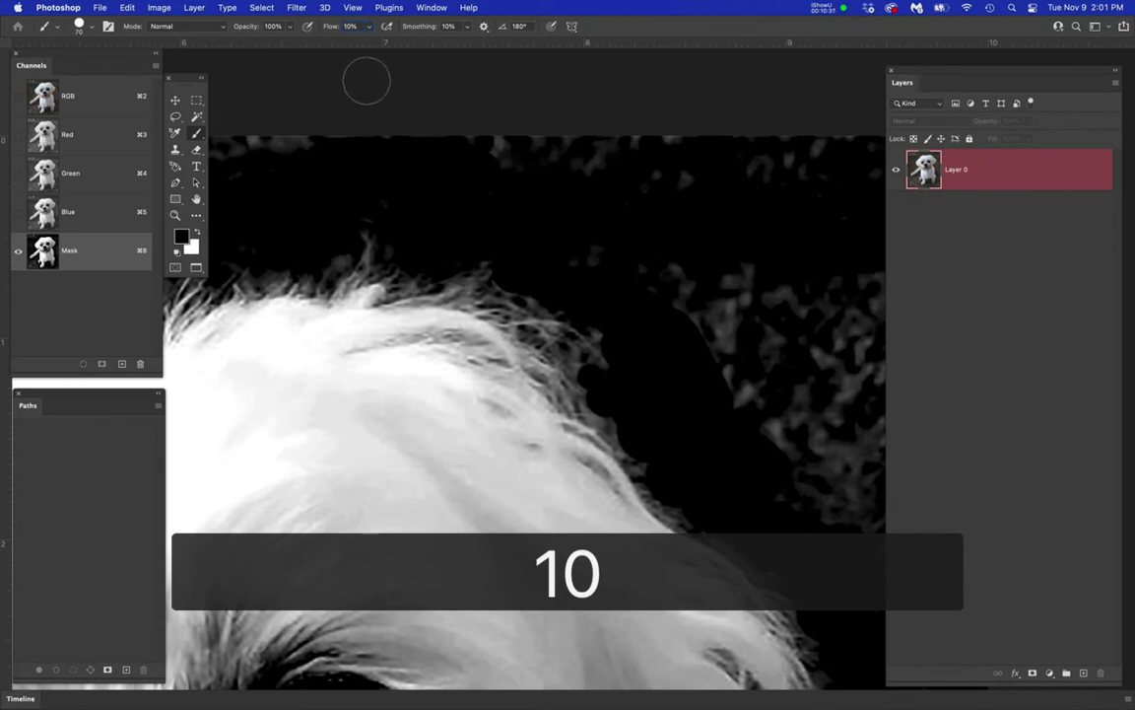
key("Return")
right_click(495, 266)
left_click_drag(635, 325, 579, 327)
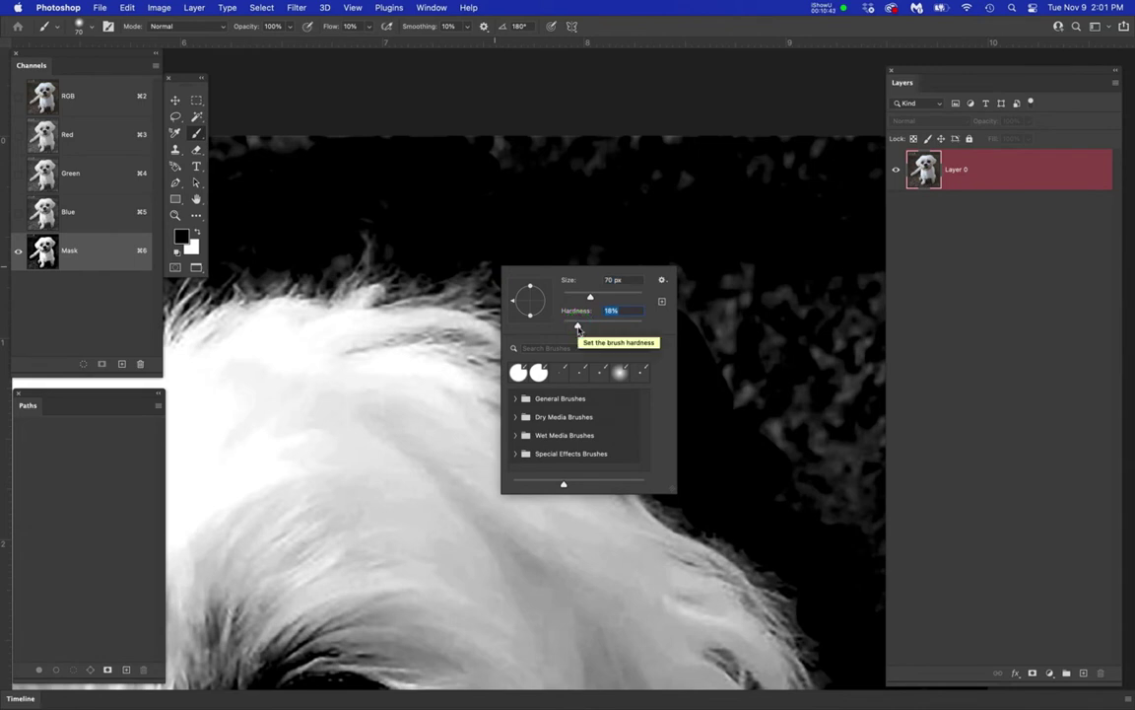
key("Return")
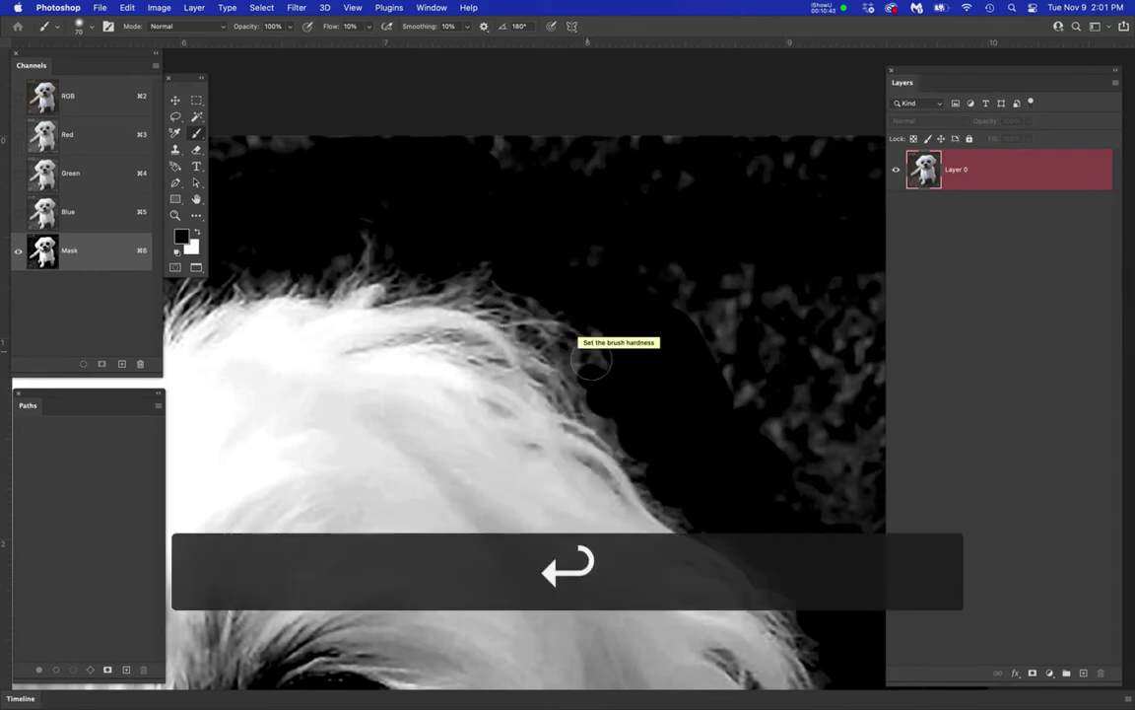
- Reduce the soft brush to 50 px and darken the carpet haze around the stray hairs on the head's right side
left_click(663, 377)
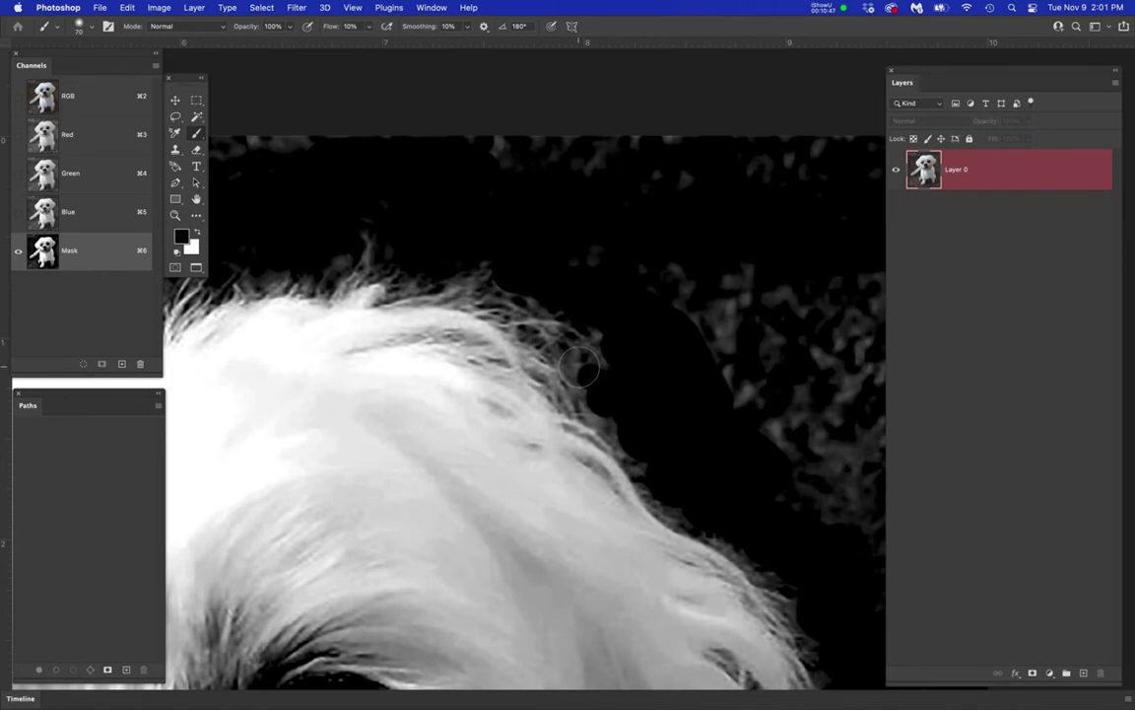
key("bracketleft")
key("bracketleft")
left_click(576, 358)
left_click(595, 375)
scroll(591, 372, "up", 2)
left_click(565, 362)
left_click_drag(580, 365, 601, 401)
left_click(615, 325)
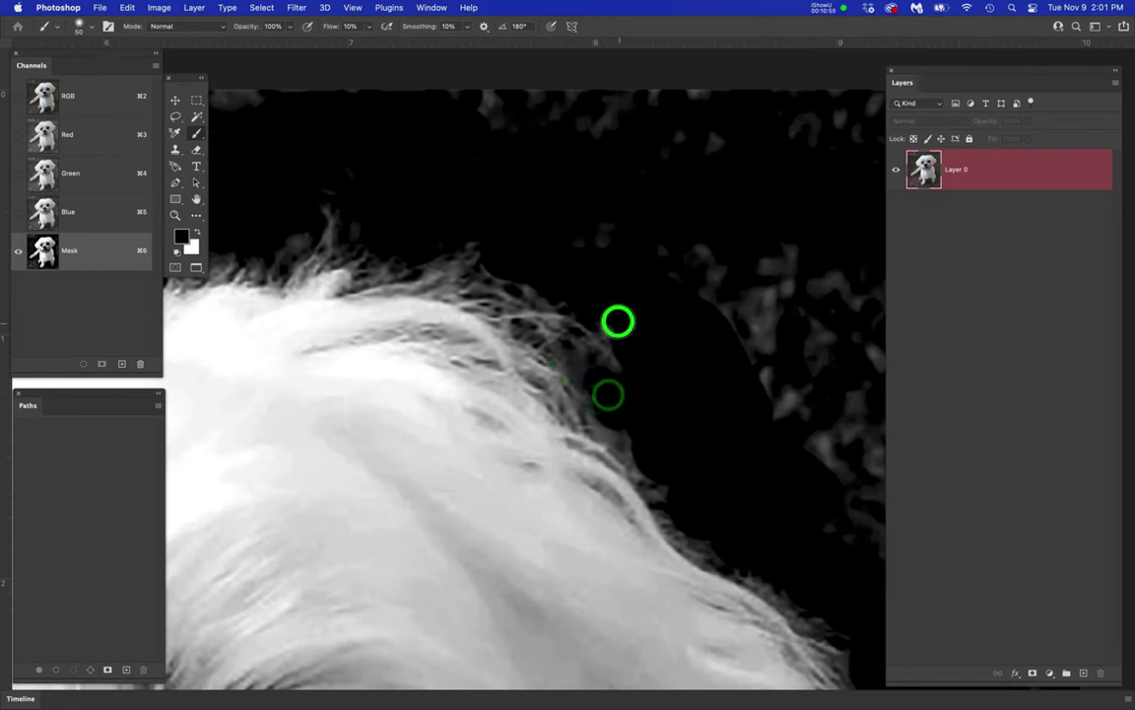
- Build up soft black dabs between and outside the flyaway hairs above the right ear
left_click(579, 347)
left_click(542, 334)
left_click(560, 352)
left_click(587, 370)
left_click(626, 402)
left_click(608, 326)
left_click(593, 298)
left_click(555, 288)
left_click(557, 352)
left_click(564, 344)
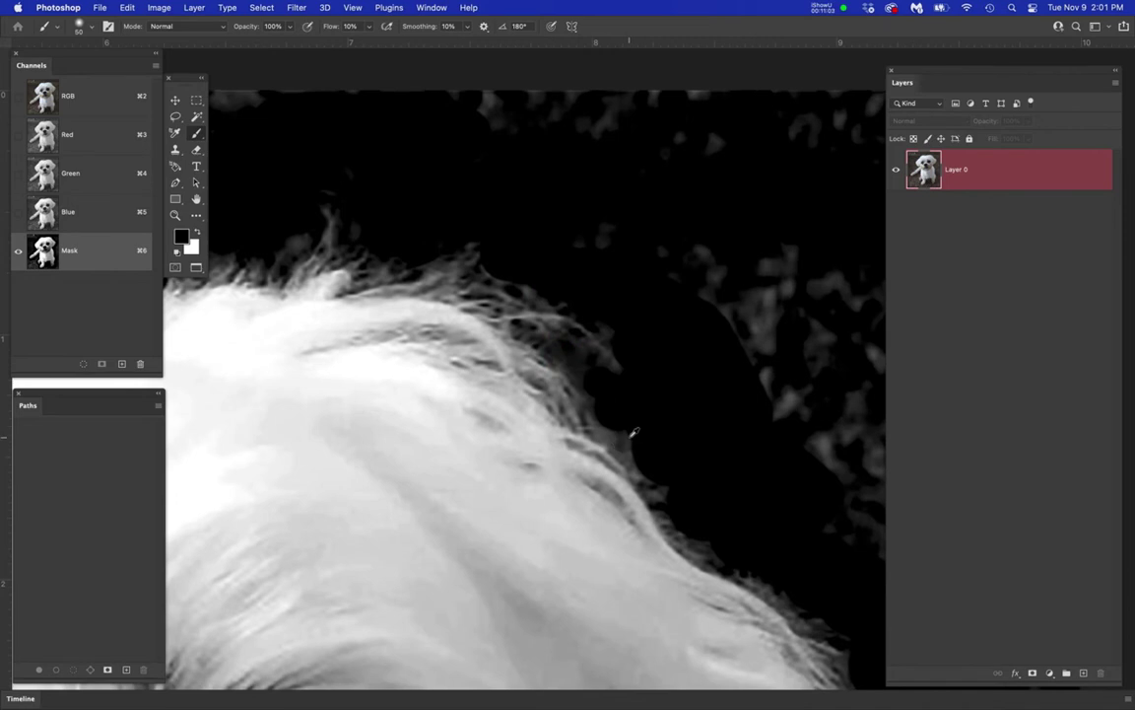
- Softly darken the gray fringe along the right ear's upper edge, starting where it leaves the head
scroll(626, 448, "up", 1)
left_click(664, 483)
left_click(623, 434)
left_click(599, 403)
left_click(597, 418)
left_click(588, 402)
left_click(676, 497)
left_click(664, 482)
left_click(679, 507)
left_click(649, 471)
left_click(660, 487)
- Continue the soft black dabs down the right ear's outer edge to its outermost hairs
left_click_drag(730, 506, 572, 289)
mouse_move(588, 367)
left_mouse_down()
mouse_move(637, 423)
mouse_move(567, 373)
mouse_move(640, 436)
left_mouse_up()
mouse_move(674, 445)
left_mouse_down()
mouse_move(729, 474)
mouse_move(666, 433)
mouse_move(698, 452)
left_mouse_up()
mouse_move(684, 346)
left_mouse_down()
mouse_move(691, 355)
mouse_move(550, 244)
left_mouse_up()
mouse_move(594, 374)
left_mouse_down()
mouse_move(690, 442)
mouse_move(653, 403)
left_mouse_up()
mouse_move(723, 456)
left_mouse_down()
mouse_move(670, 310)
mouse_move(654, 359)
mouse_move(707, 429)
mouse_move(714, 486)
left_mouse_up()
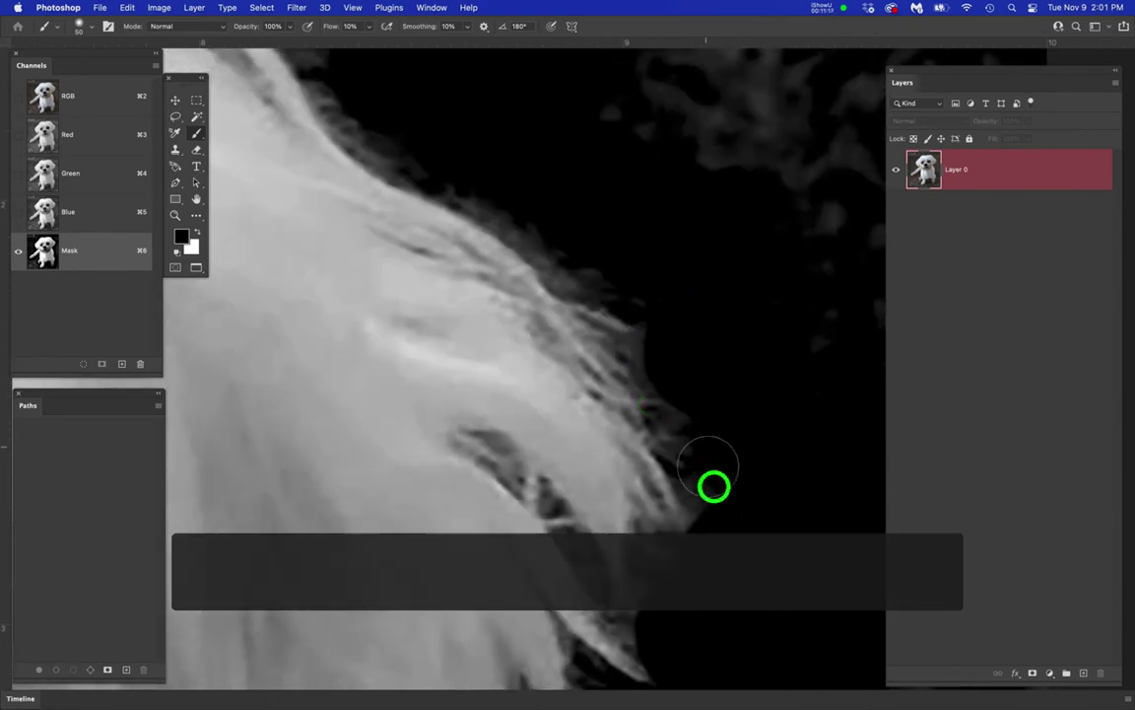
- Softly darken the gray carpet remnants around the hair ends at the right ear's tip
left_click_drag(715, 537, 707, 542)
mouse_move(693, 508)
left_mouse_down()
mouse_move(711, 533)
mouse_move(685, 526)
left_mouse_up()
left_click_drag(693, 435, 689, 310)
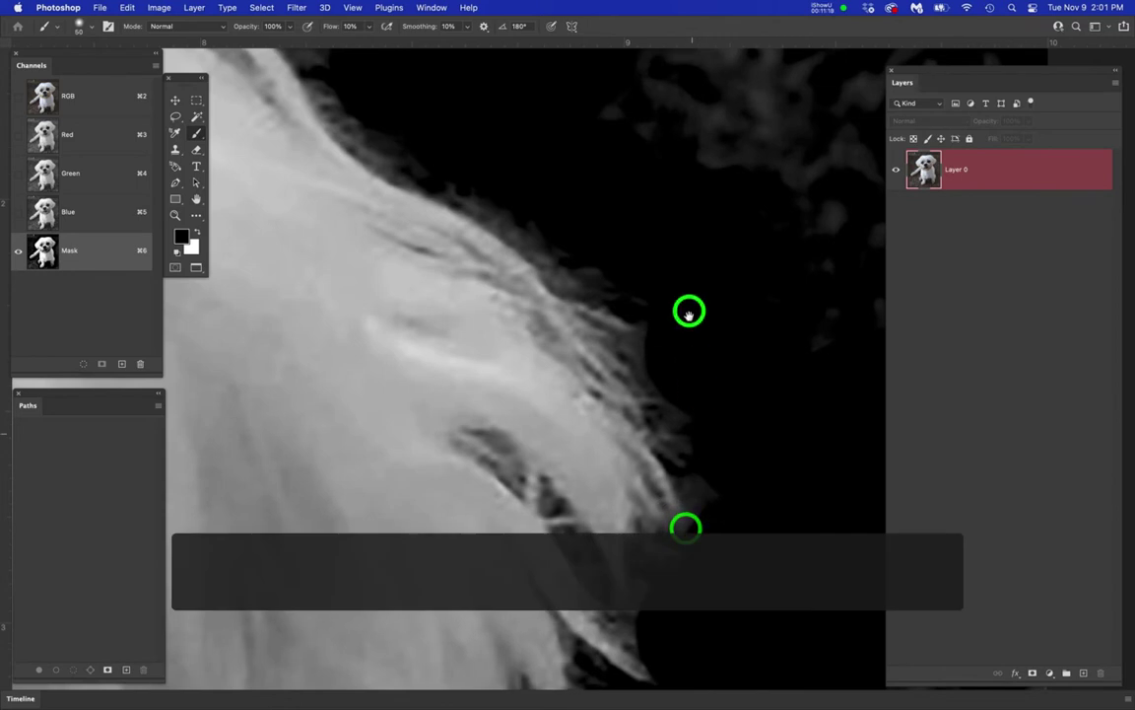
mouse_move(676, 437)
left_mouse_down()
mouse_move(651, 502)
mouse_move(663, 515)
left_mouse_up()
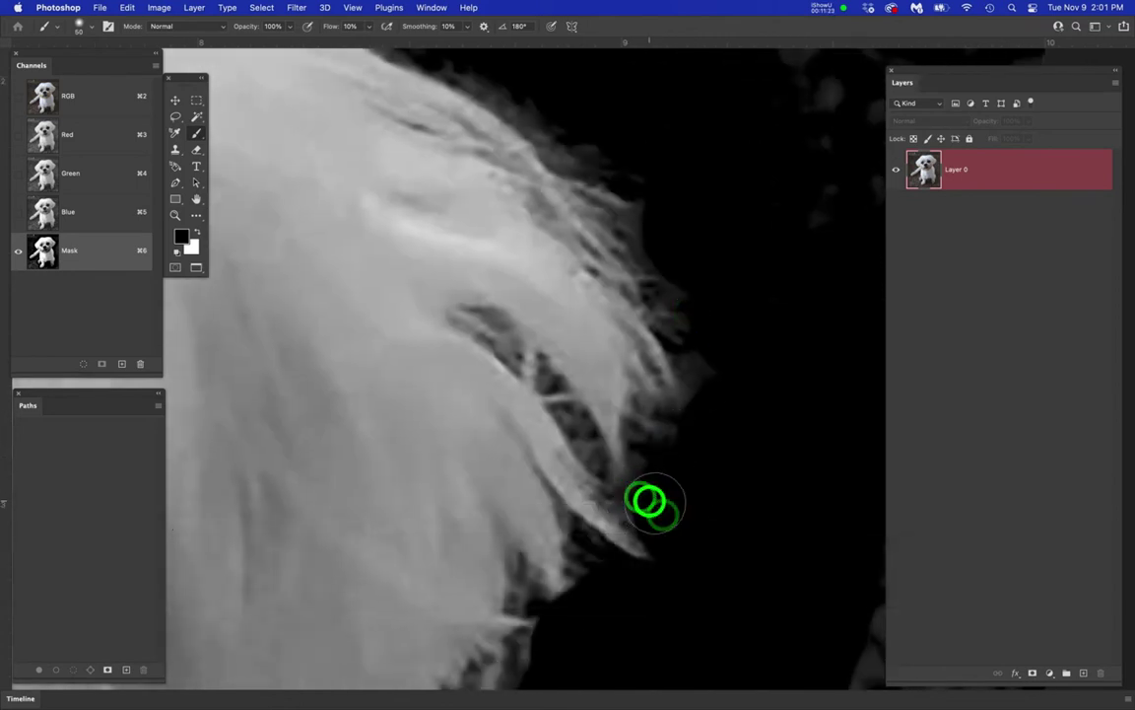
mouse_move(722, 444)
left_mouse_down()
mouse_move(717, 390)
mouse_move(733, 410)
left_mouse_up()
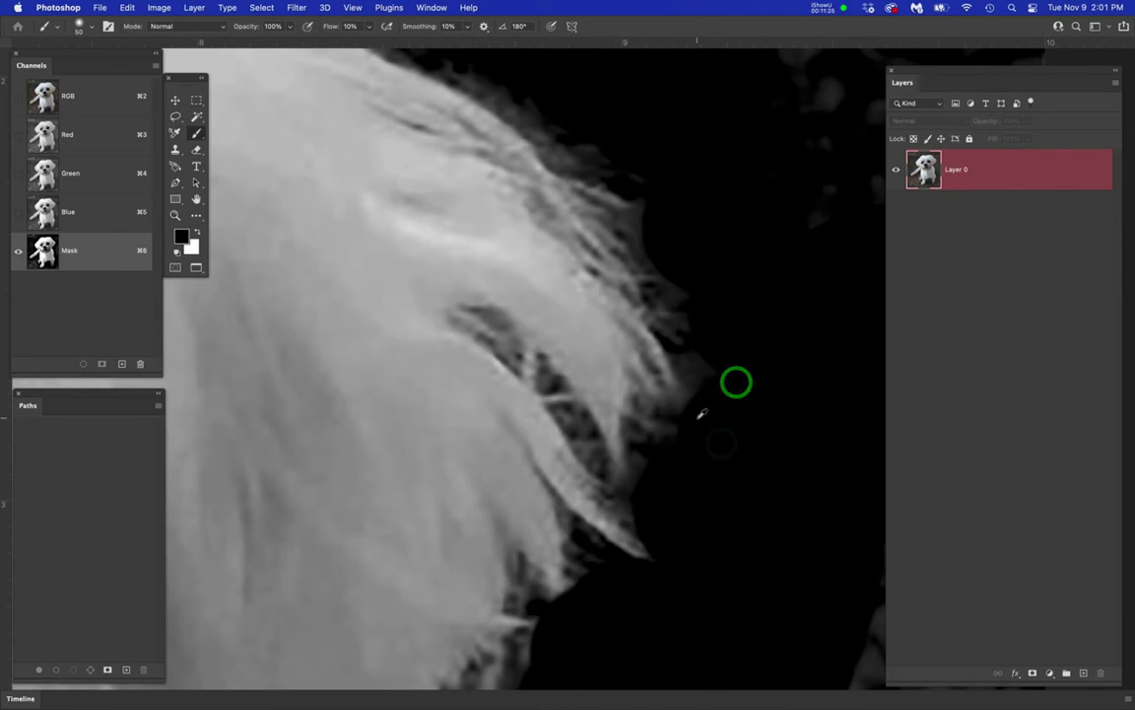
- Reduce the soft brush to 10 px and darken the carpet beneath the pointed lock at the ear tip
scroll(701, 416, "down", 2)
scroll(701, 416, "down", 2)
scroll(652, 498, "up", 3)
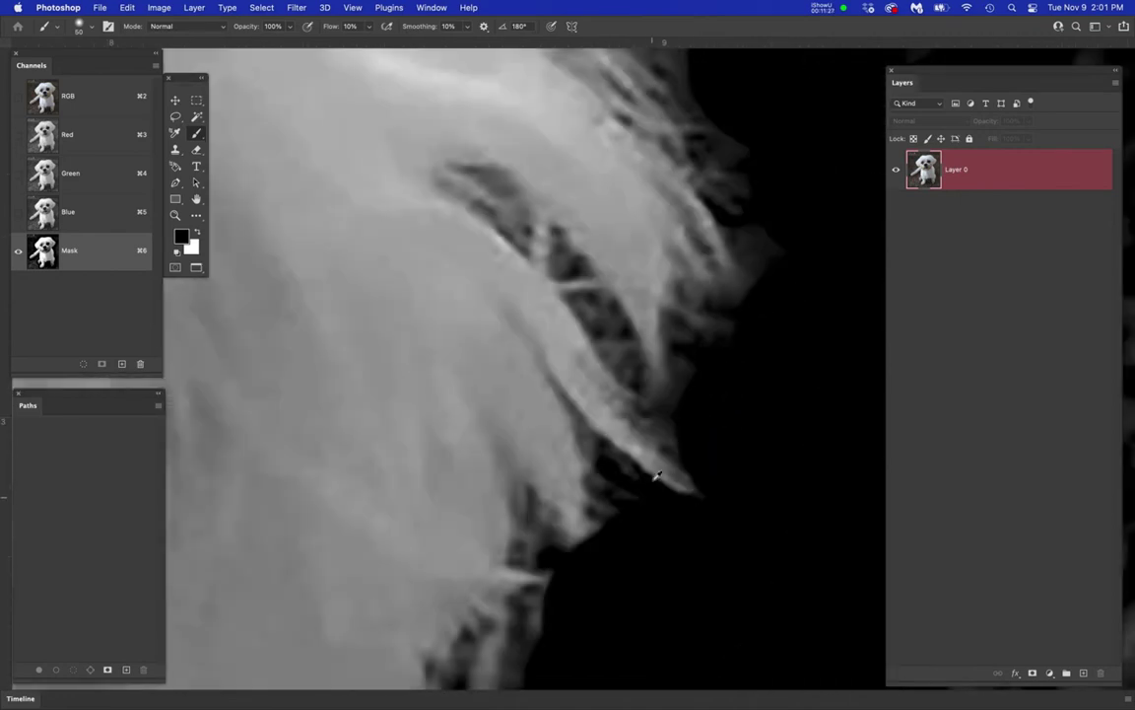
key("bracketleft")
key("bracketleft")
key("bracketleft")
key("bracketleft")
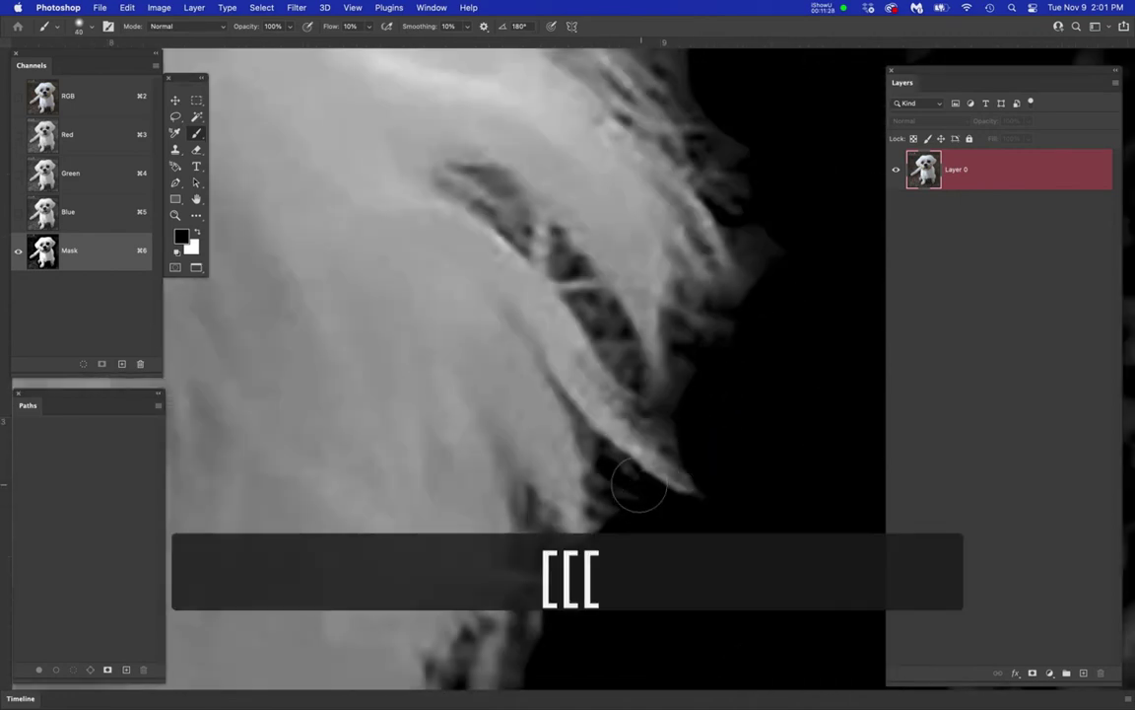
mouse_move(674, 505)
left_mouse_down()
mouse_move(623, 476)
mouse_move(682, 508)
left_mouse_up()
key("bracketleft")
key("bracketleft")
key("bracketleft")
key("bracketleft")
left_click(688, 503)
mouse_move(687, 503)
left_mouse_down()
mouse_move(648, 474)
mouse_move(715, 509)
mouse_move(615, 458)
mouse_move(714, 494)
mouse_move(630, 471)
mouse_move(698, 509)
left_mouse_up()
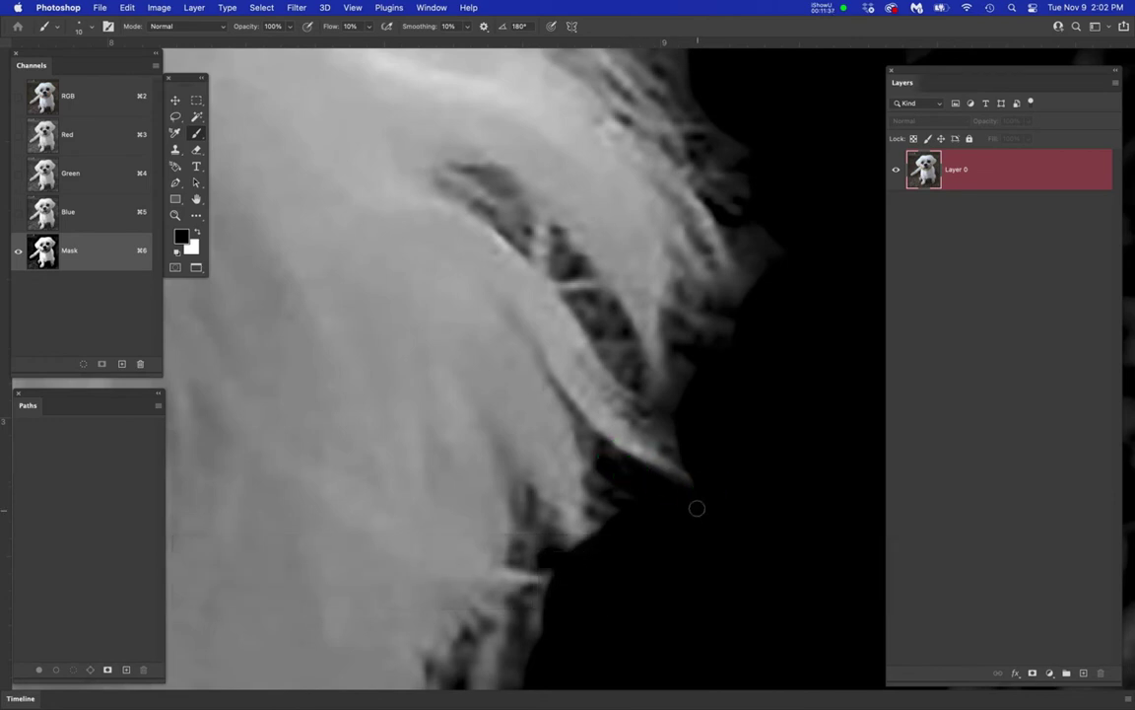
- Enlarge the soft brush to 35 px and darken the gray fringe along the right ear's lower edge
key("bracketright")
key("bracketright")
key("bracketright")
key("bracketright")
key("bracketright")
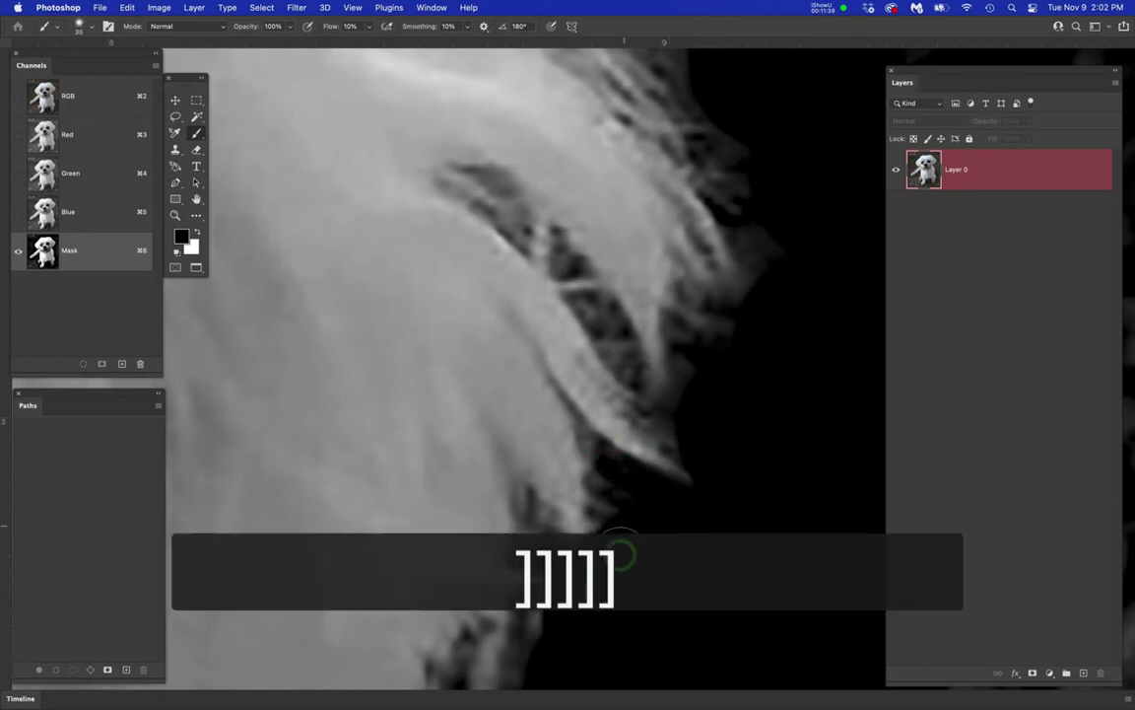
mouse_move(624, 563)
left_mouse_down()
mouse_move(581, 512)
mouse_move(608, 532)
mouse_move(588, 577)
mouse_move(576, 562)
mouse_move(611, 529)
left_mouse_up()
scroll(611, 533, "down", 5)
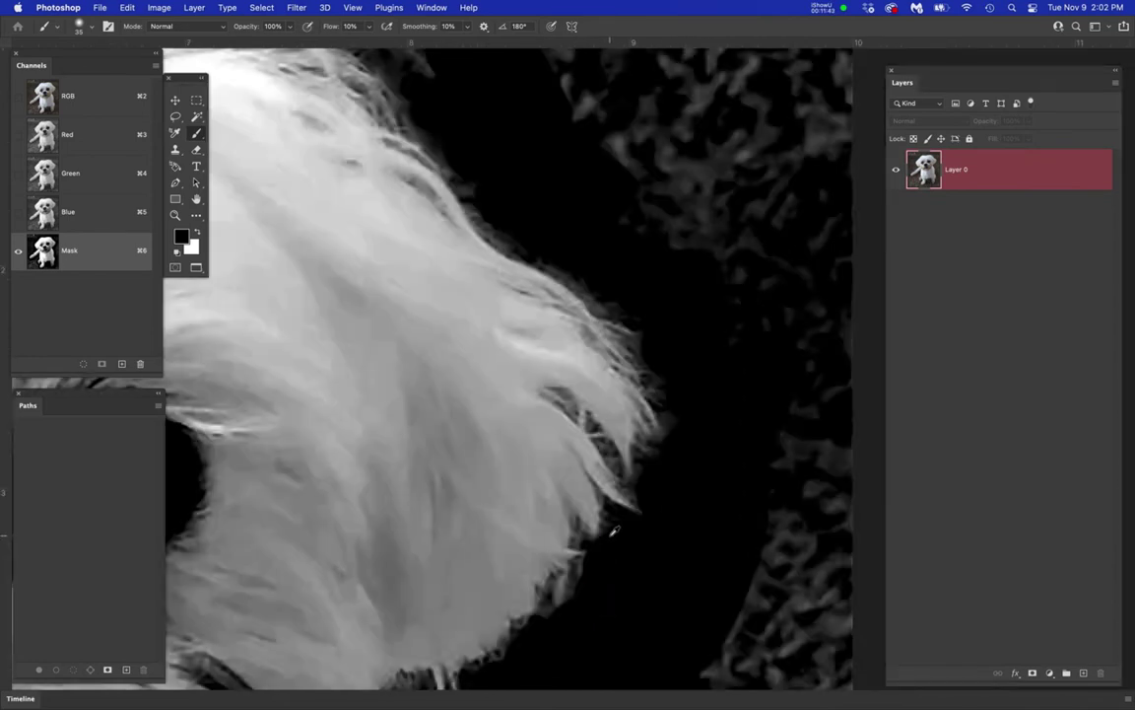
left_click_drag(667, 594, 694, 484)
left_click_drag(608, 465, 575, 522)
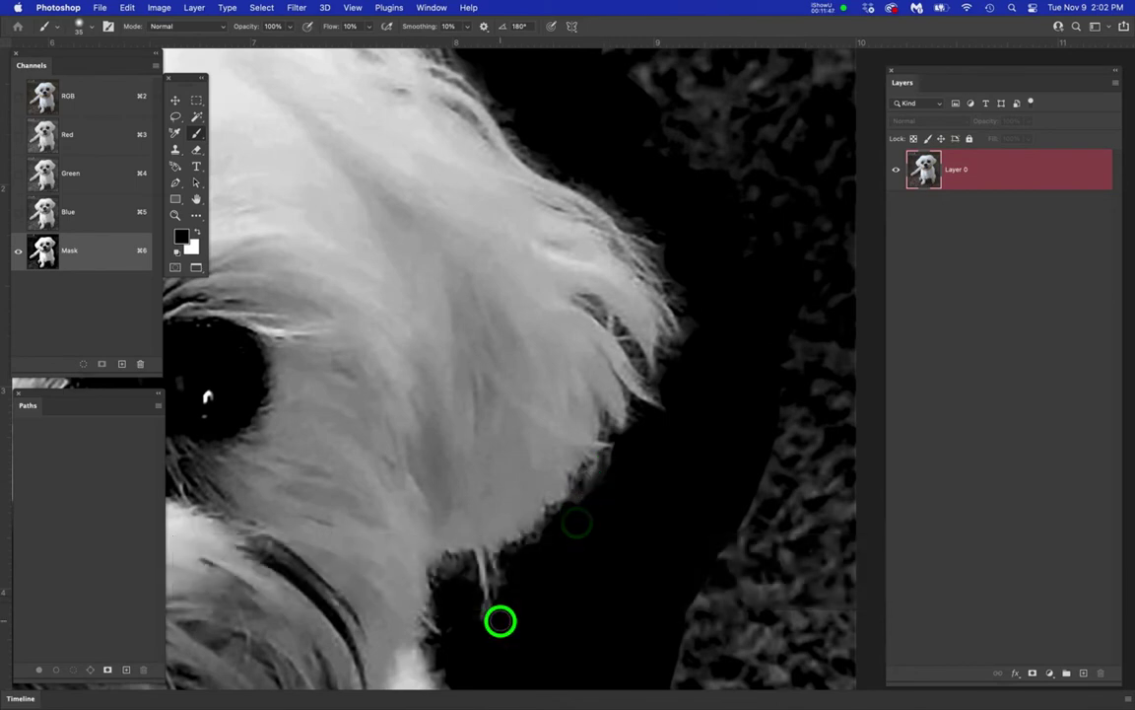
- Enlarge the soft brush to 50 px and fade the thin strands hanging beneath the right ear
key("bracketright")
key("bracketright")
key("bracketright")
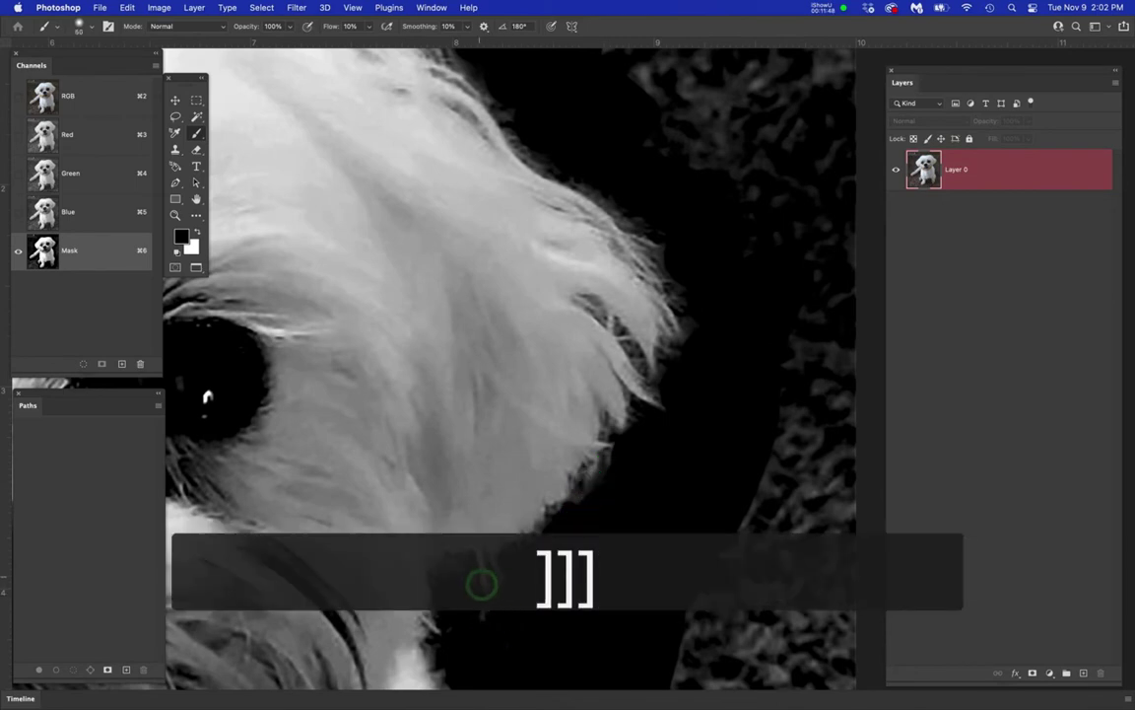
scroll(500, 595, "down", 5)
left_click_drag(627, 472, 725, 362)
left_click_drag(646, 582, 772, 401)
- Lasso the whole dog within the black band, subtracting the carpet patch between the extended paw and the hind leg
scroll(772, 401, "down", 8)
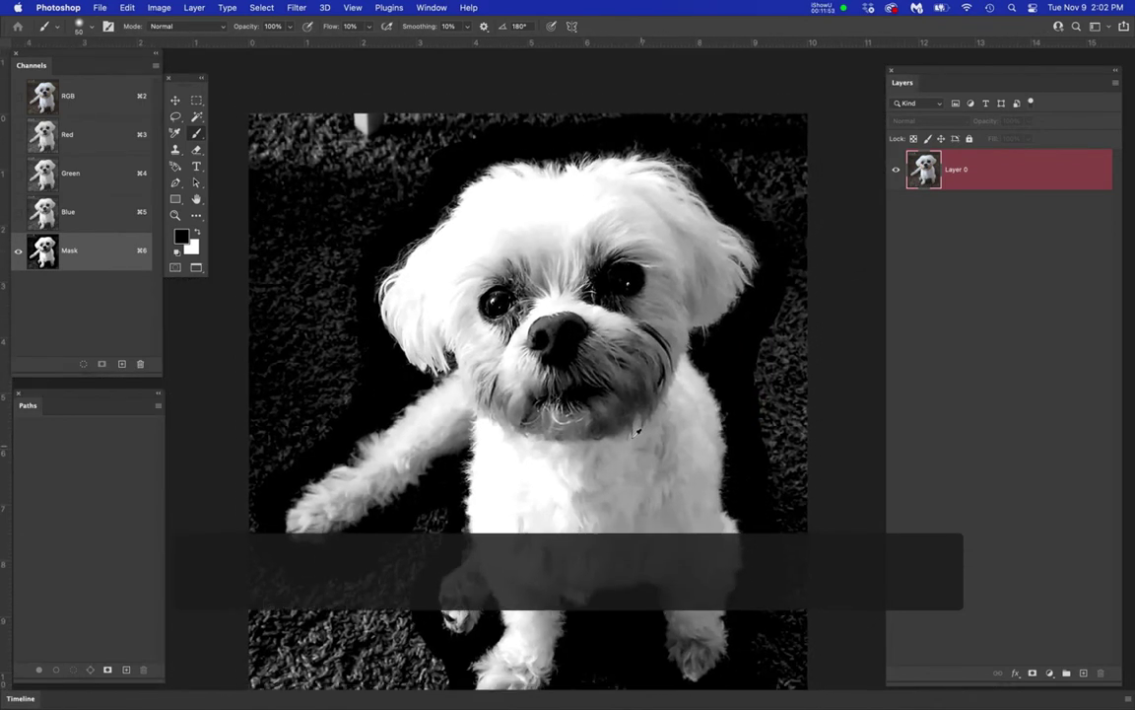
scroll(598, 411, "right", 3)
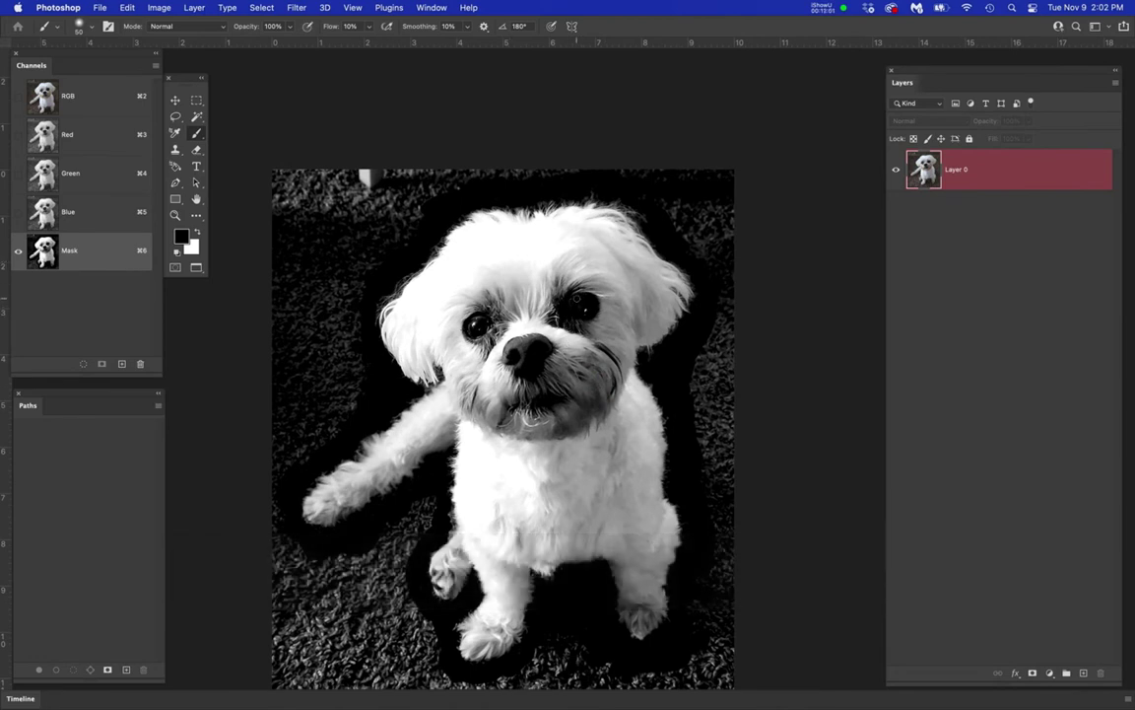
key("l")
mouse_move(564, 183)
left_mouse_down()
mouse_move(646, 200)
mouse_move(707, 281)
mouse_move(676, 409)
mouse_move(700, 522)
mouse_move(674, 653)
mouse_move(648, 660)
mouse_move(585, 613)
mouse_move(524, 641)
mouse_move(514, 664)
mouse_move(471, 673)
mouse_move(436, 651)
mouse_move(411, 547)
mouse_move(387, 527)
mouse_move(301, 527)
mouse_move(289, 484)
mouse_move(372, 431)
mouse_move(386, 408)
mouse_move(364, 329)
mouse_move(395, 271)
mouse_move(466, 197)
mouse_move(527, 180)
mouse_move(567, 188)
left_mouse_up()
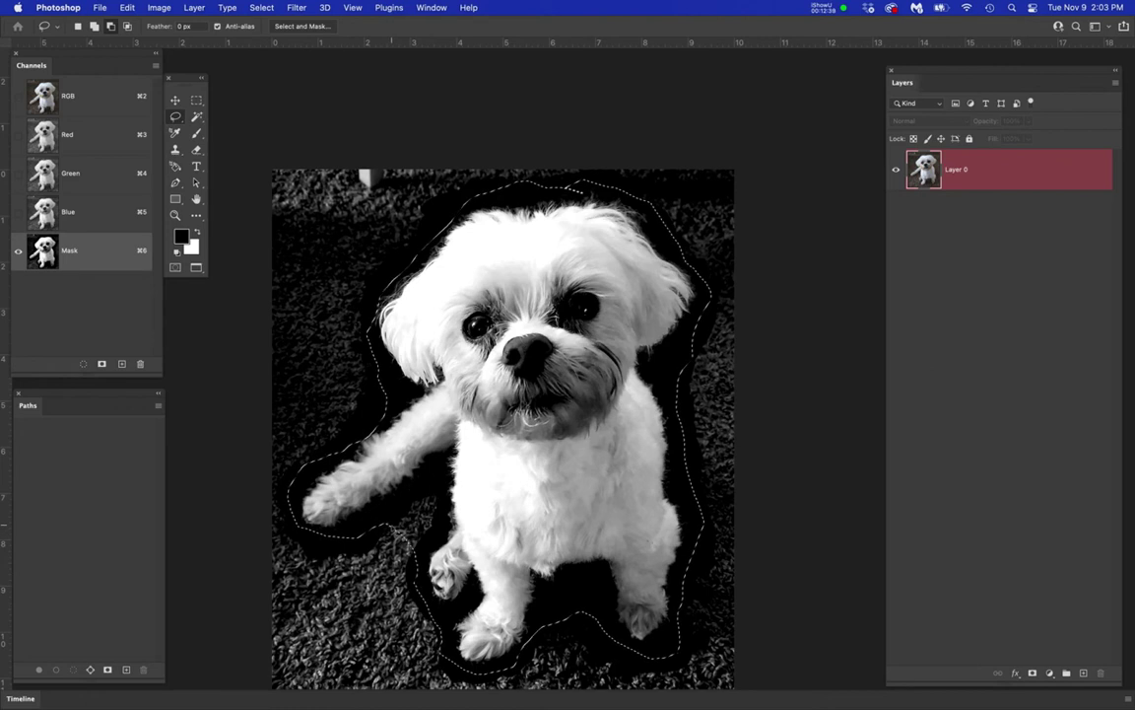
mouse_move(409, 510)
left_mouse_down()
mouse_move(381, 542)
mouse_move(424, 563)
mouse_move(436, 554)
mouse_move(420, 514)
mouse_move(391, 498)
left_mouse_up()
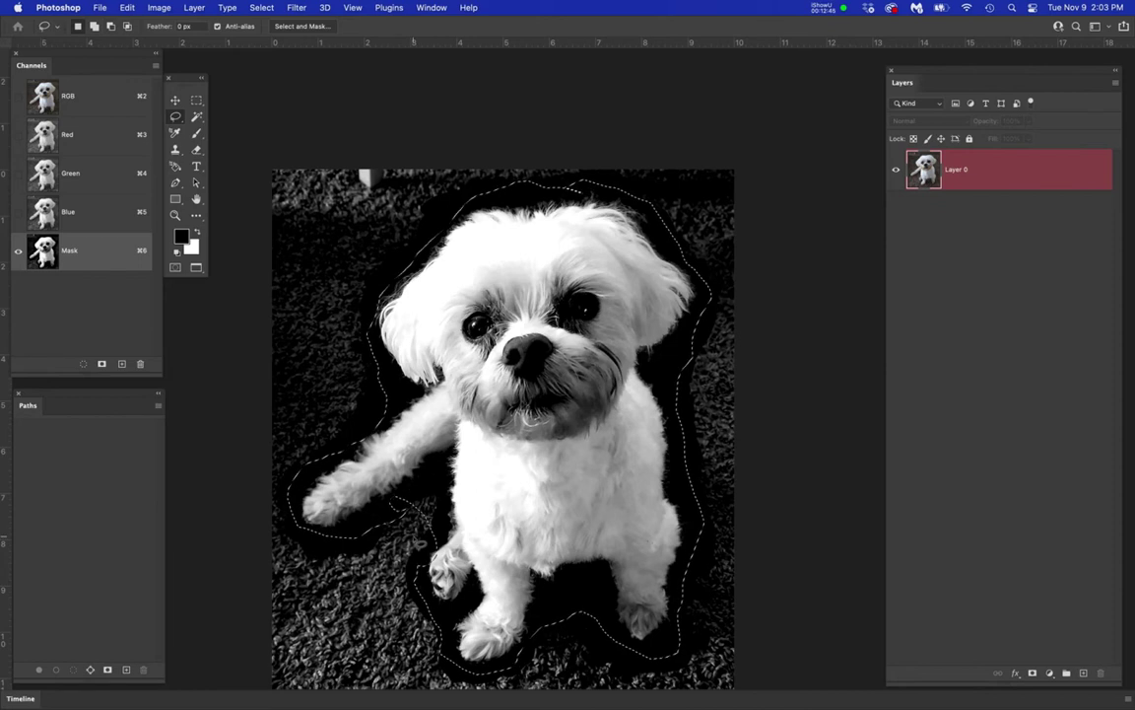
- Undo the stray lasso changes to restore the clean outline selection around the dog
key("super+z")
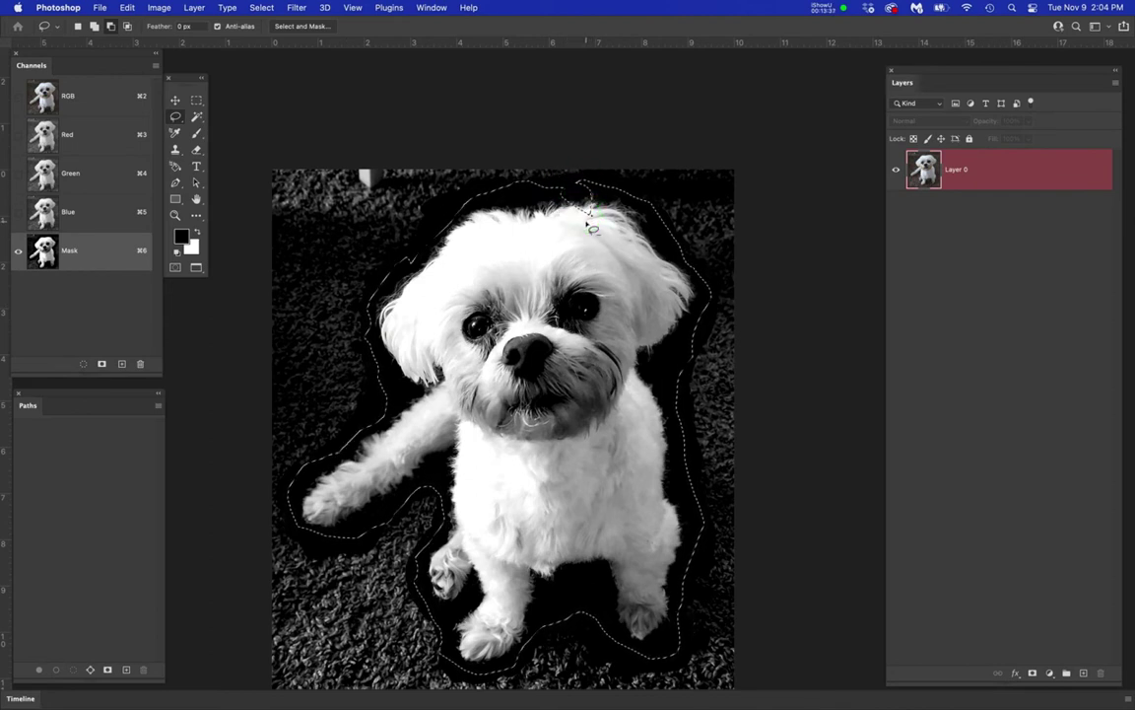
key("super+z")
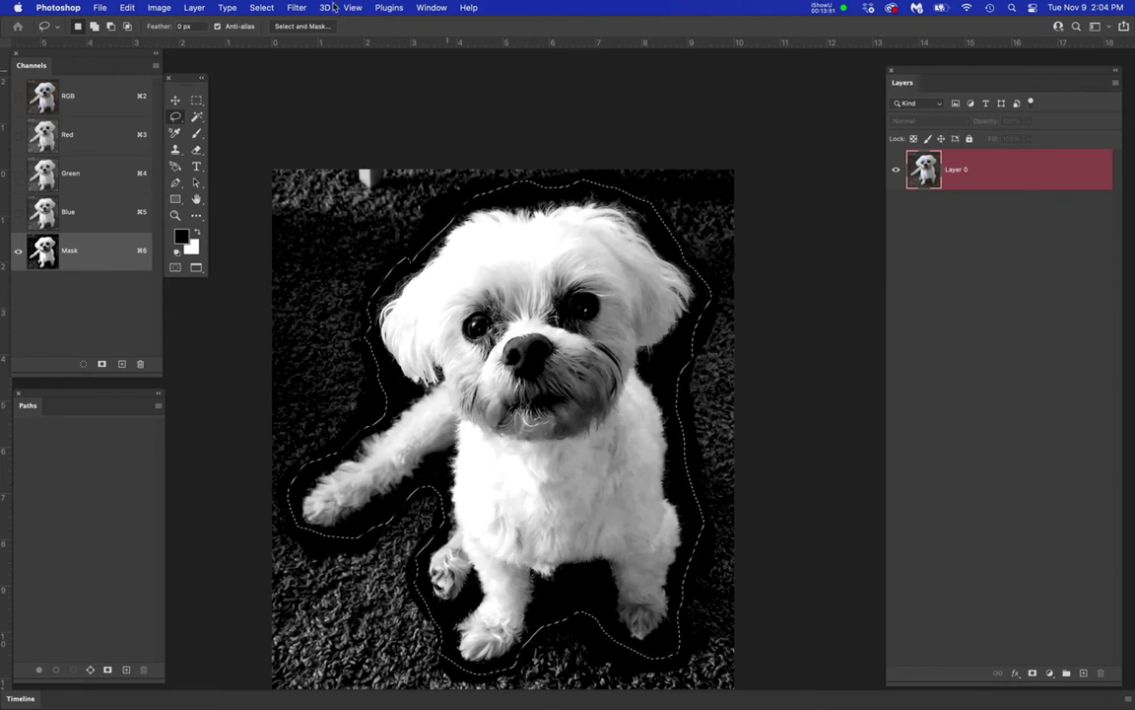
- Save the dog selection as a new channel named 1 and delete that channel again
left_click(262, 8)
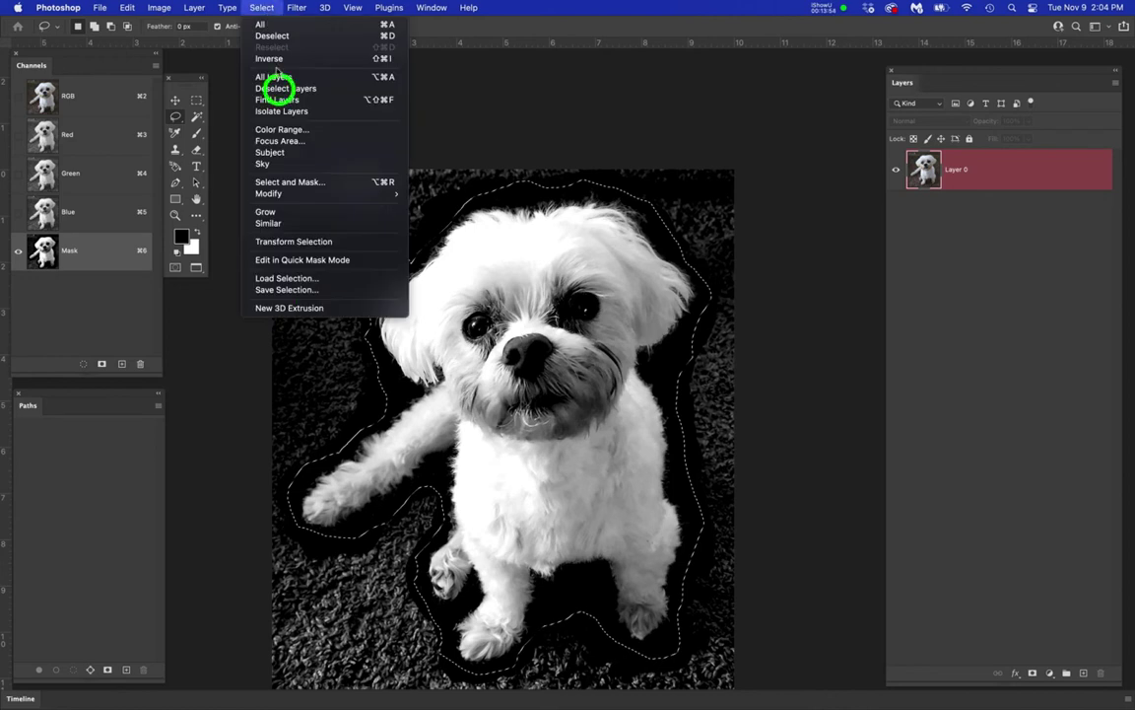
left_click(284, 290)
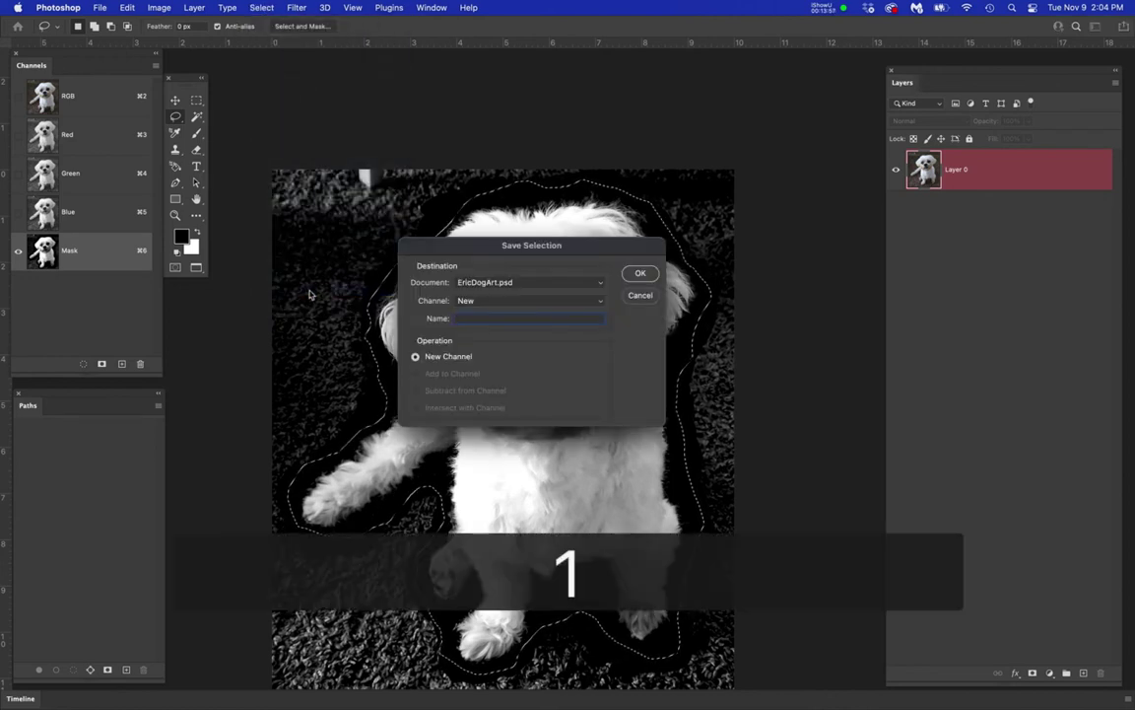
type("1")
key("Return")
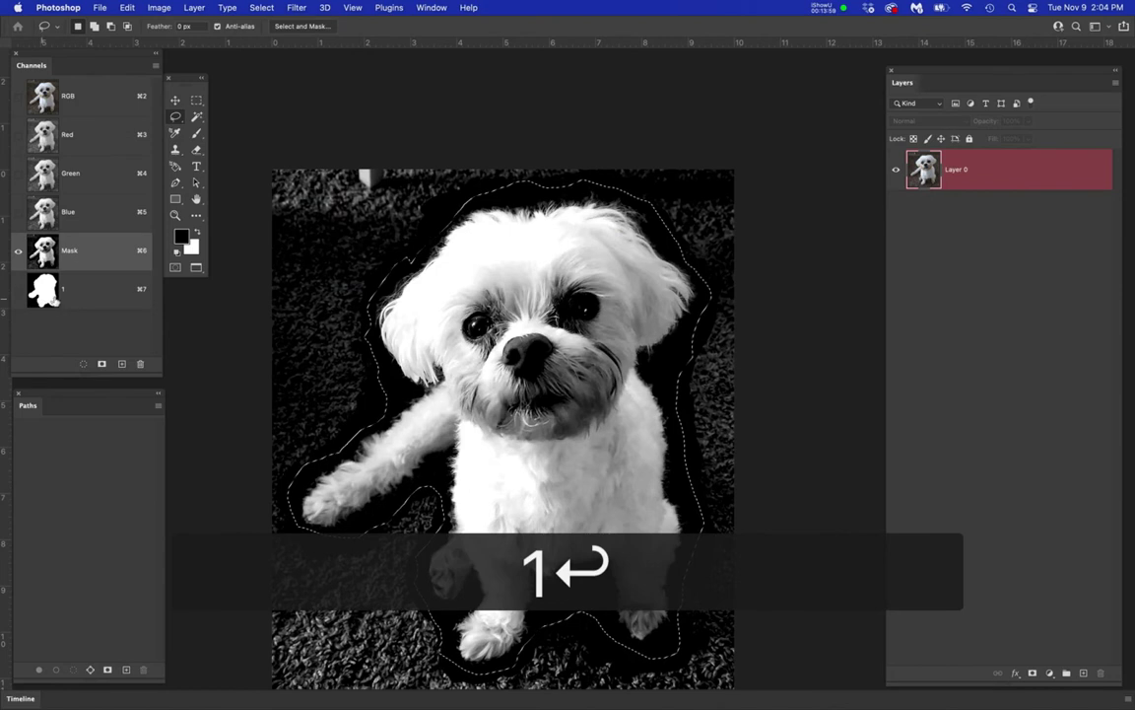
left_click_drag(110, 299, 142, 366)
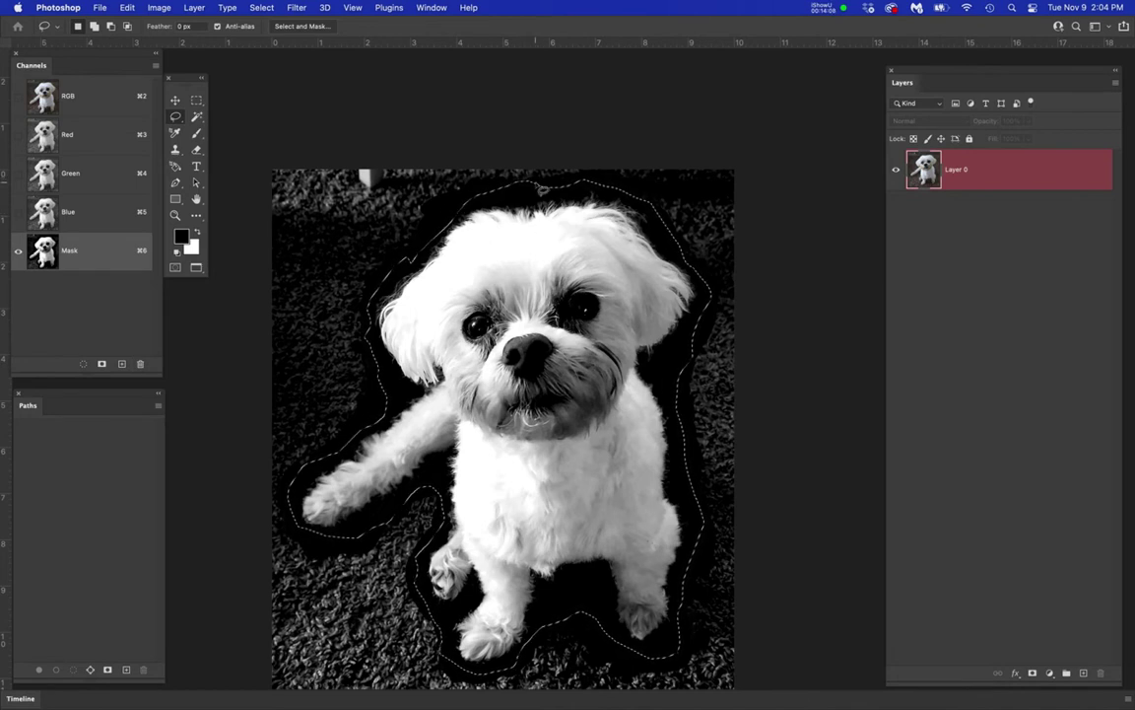
- Invert the selection, fill all the remaining carpet in the Mask channel with black, and deselect
key("super+shift+i")
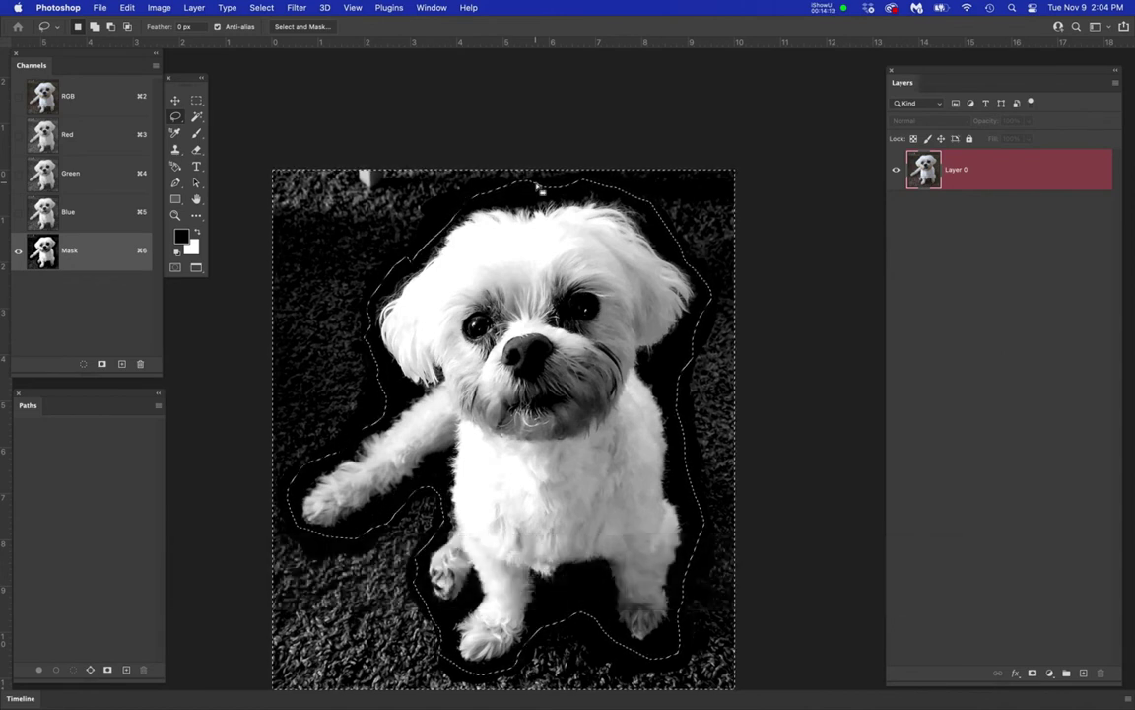
key("alt+BackSpace")
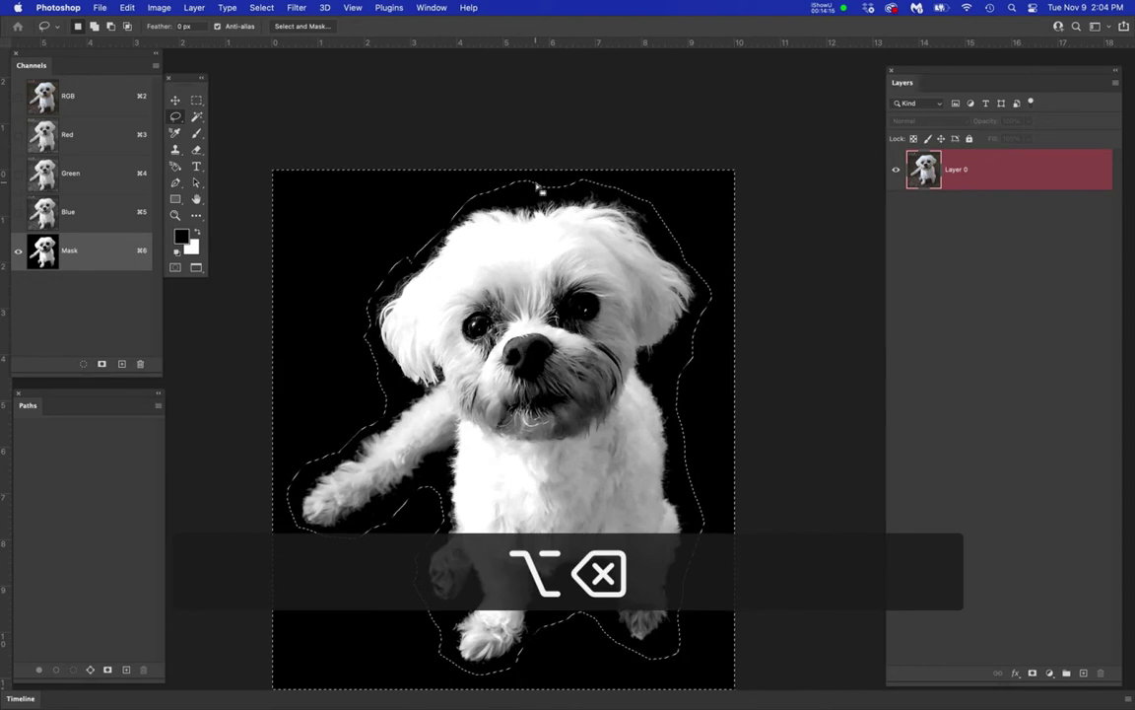
key("super+d")
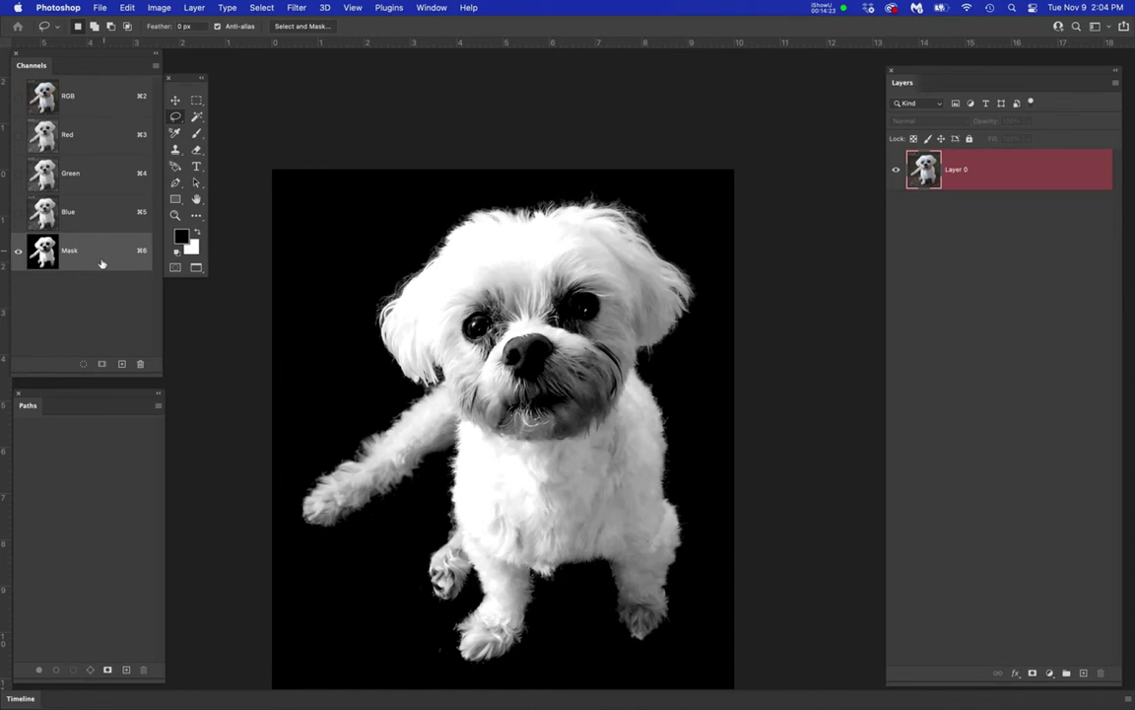
- Duplicate the Mask channel
left_click_drag(103, 266, 122, 363)
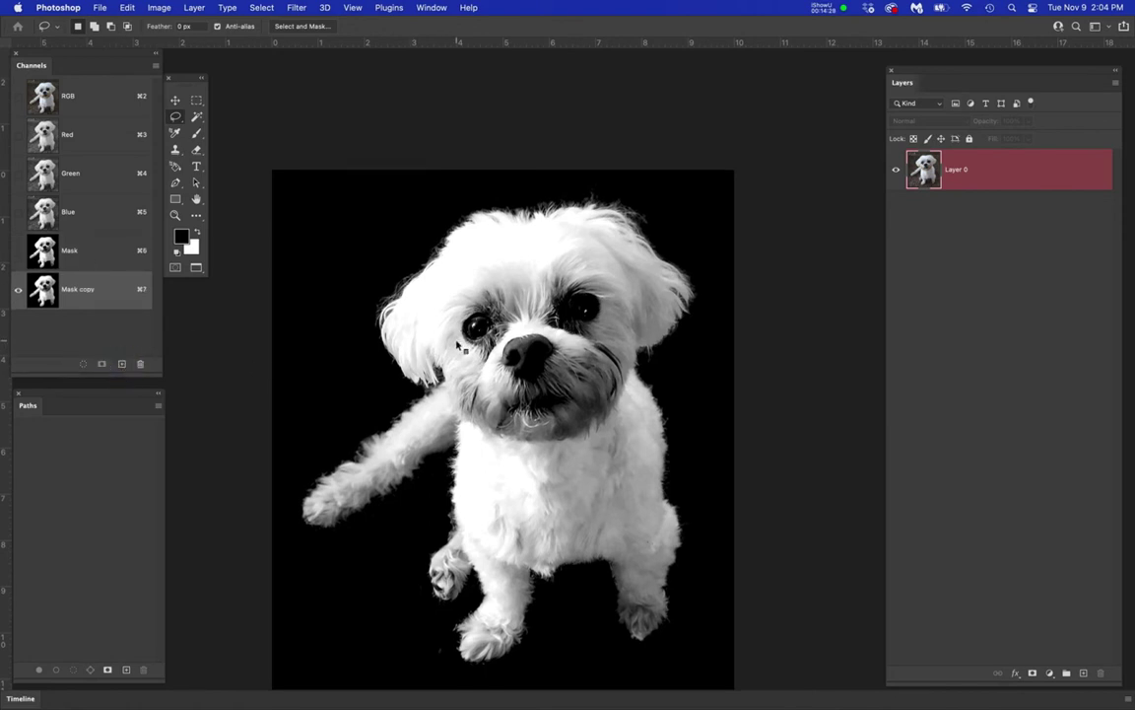
scroll(478, 385, "up", 5)
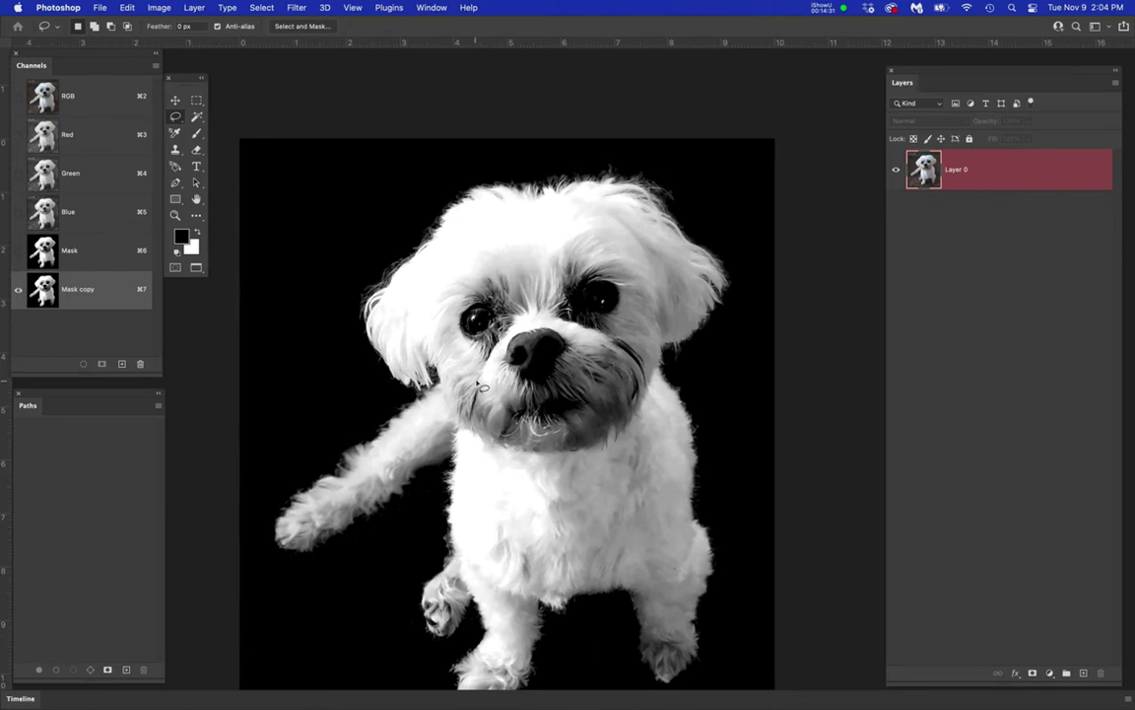
scroll(483, 387, "down", 3)
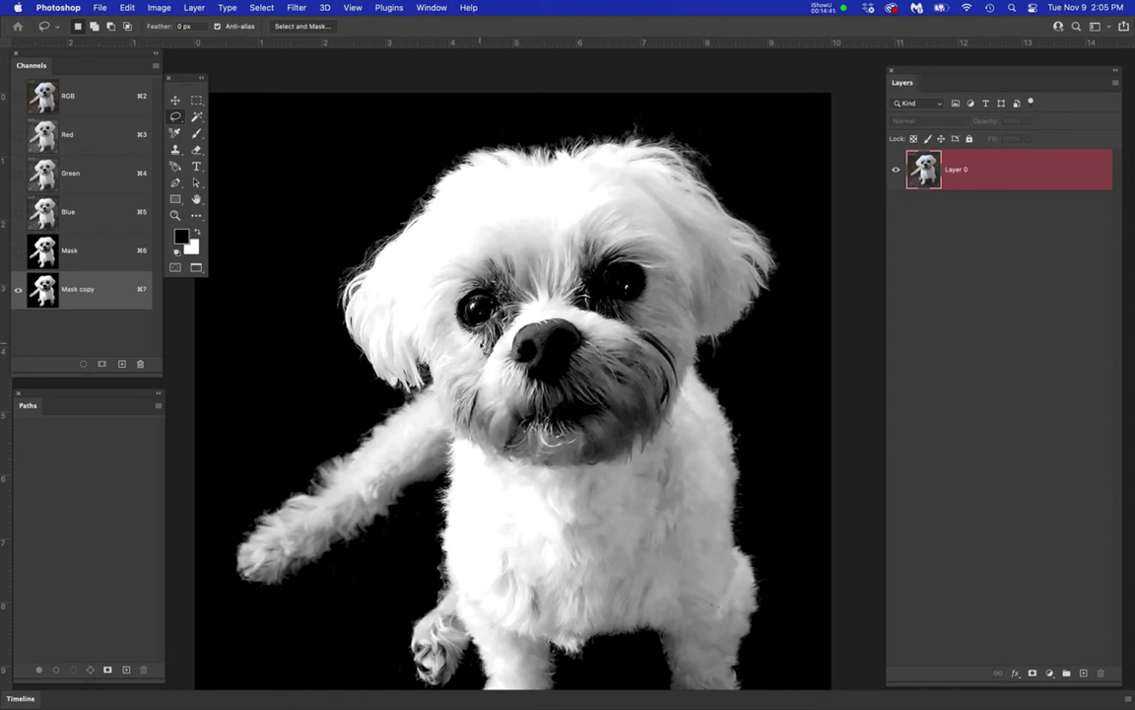
- Set the brush to 400 px with 100% flow for painting on the Mask copy channel
key("b")
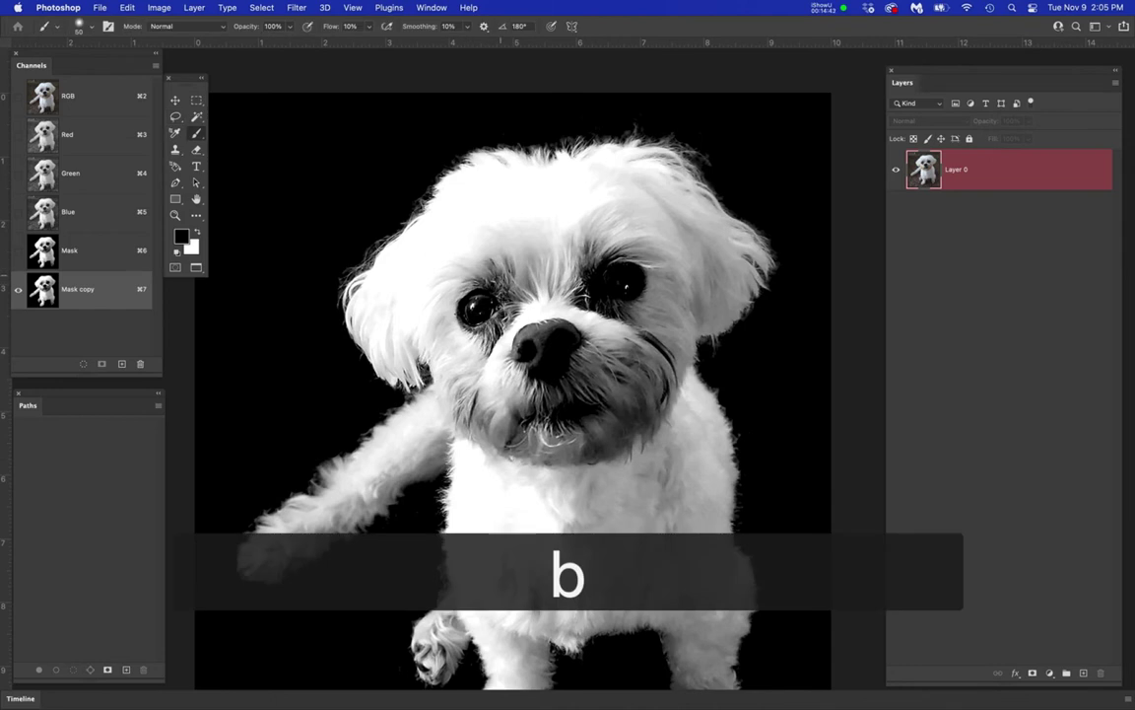
key("bracketright")
key("bracketright")
key("bracketright")
key("bracketright")
key("bracketright")
key("bracketright")
key("bracketright")
key("bracketright")
key("bracketright")
key("bracketright")
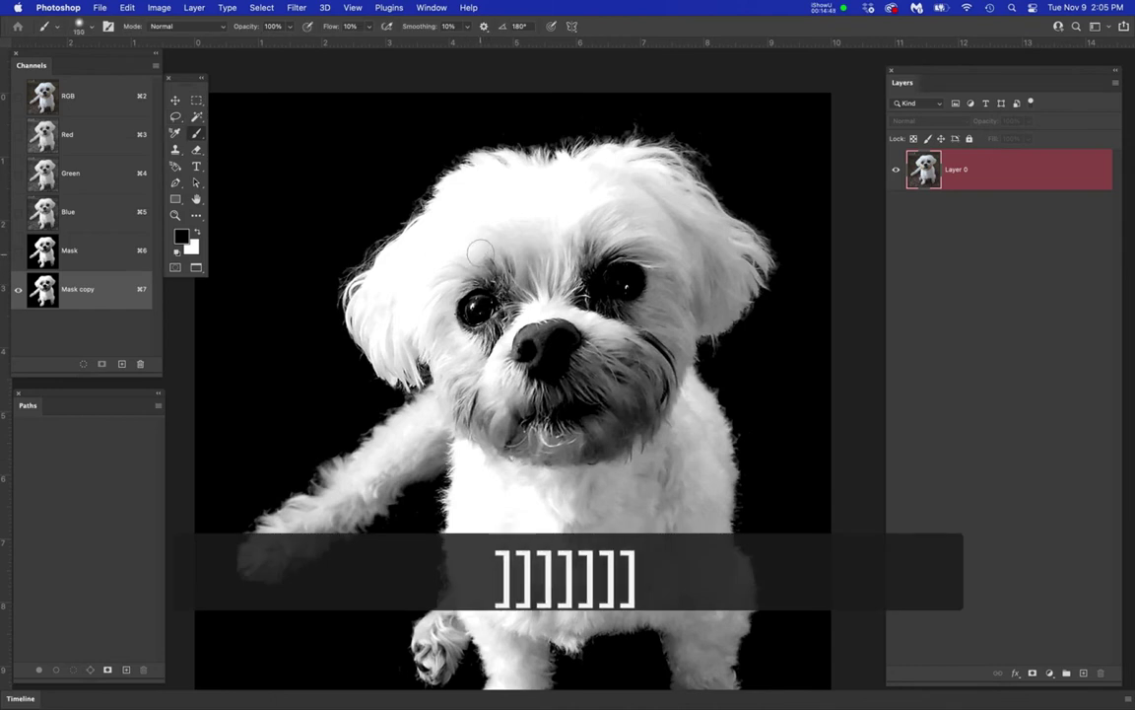
key("bracketright")
key("bracketright")
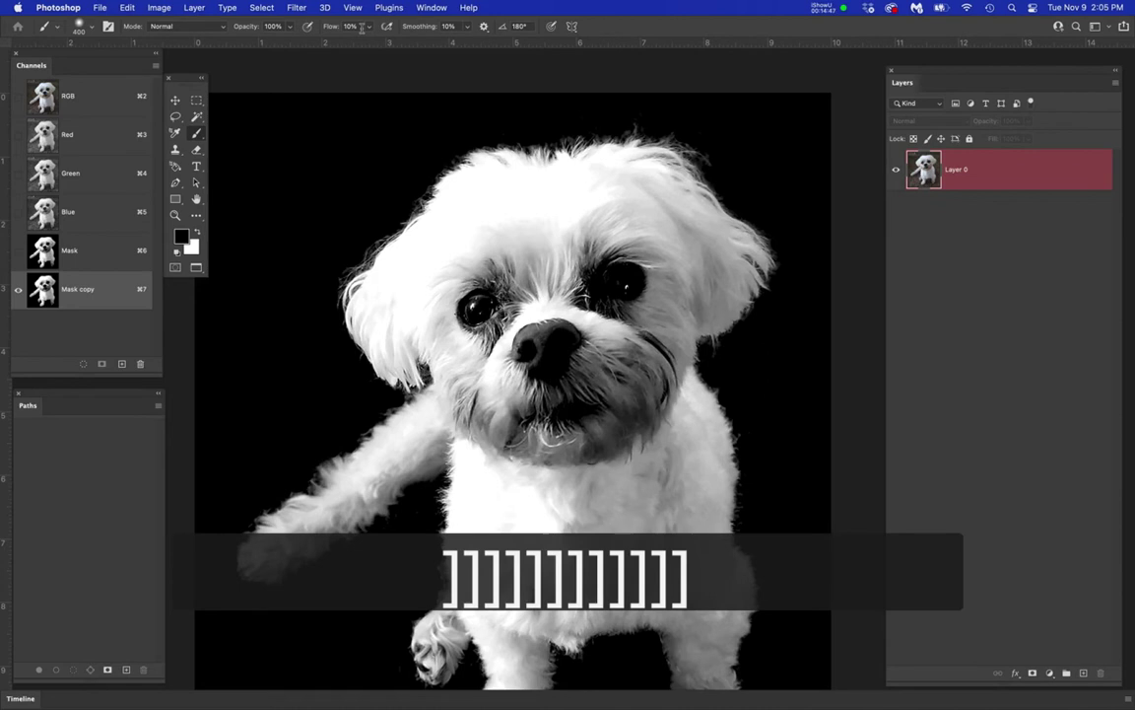
type("100")
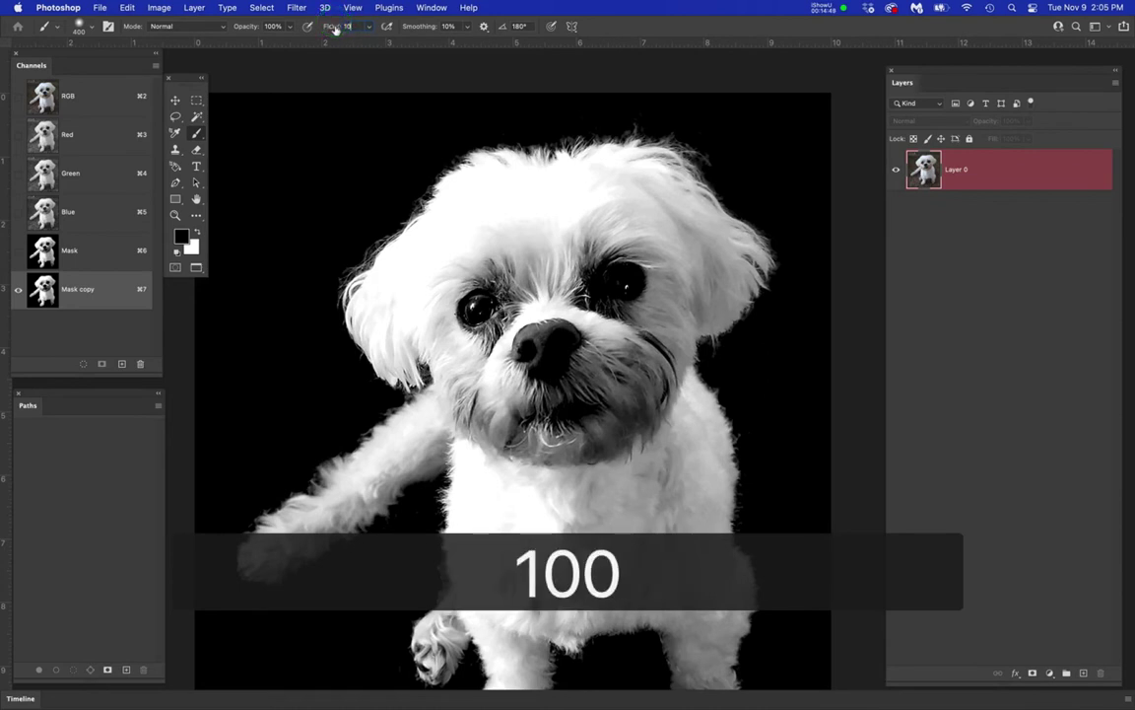
key("Return")
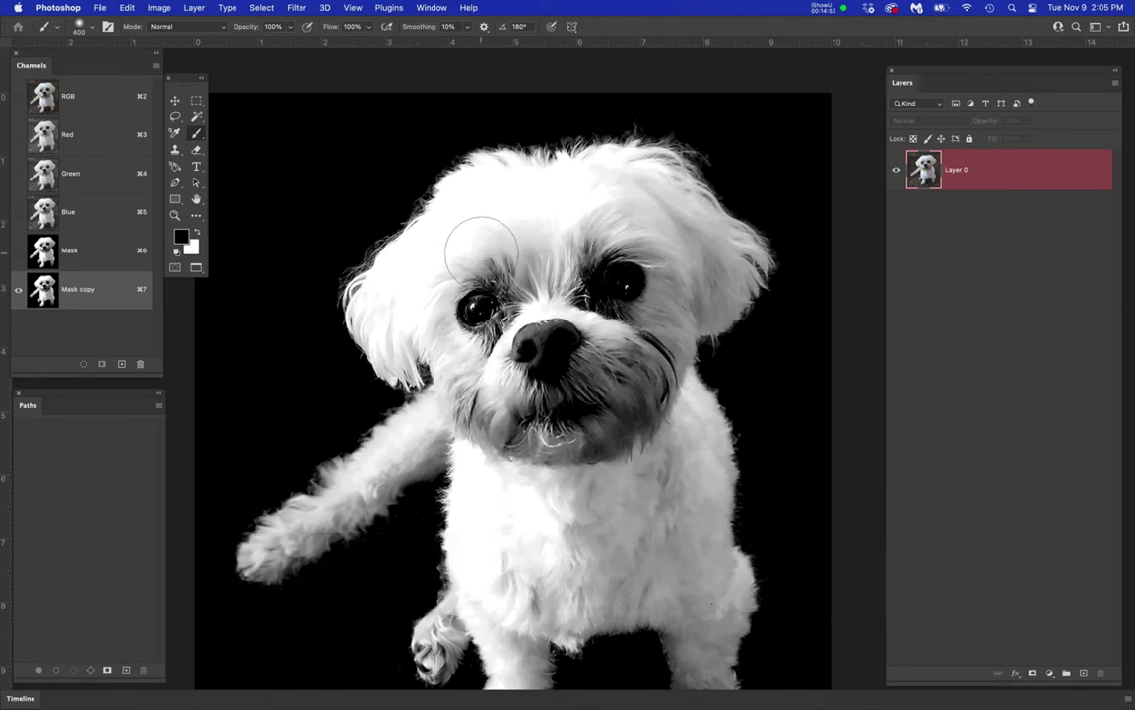
- Switch to white, harden the brush edge, and paint over the dog's eyes, face, inner ears and chest
key("x")
mouse_move(481, 246)
left_mouse_down()
mouse_move(479, 301)
mouse_move(470, 288)
left_mouse_up()
right_click(551, 295)
left_click(678, 362)
key("Return")
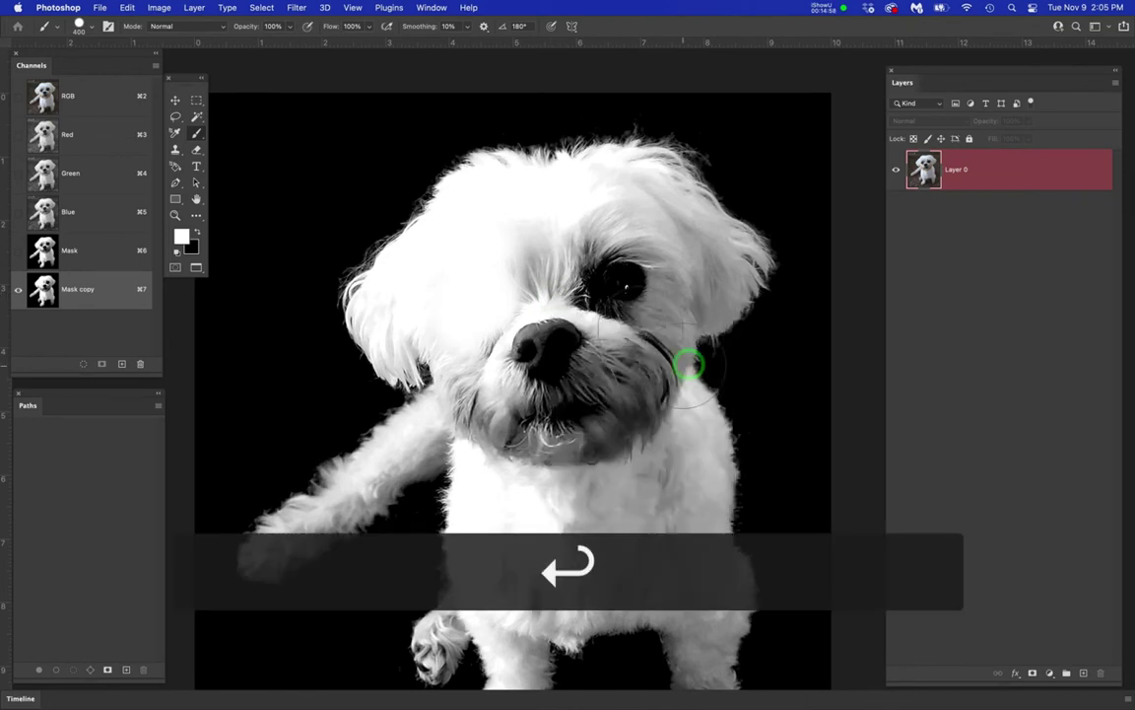
mouse_move(648, 256)
left_mouse_down()
mouse_move(620, 280)
mouse_move(571, 258)
mouse_move(546, 276)
mouse_move(561, 250)
mouse_move(618, 222)
mouse_move(676, 256)
mouse_move(641, 217)
mouse_move(684, 243)
mouse_move(698, 287)
mouse_move(646, 307)
mouse_move(640, 323)
mouse_move(651, 388)
mouse_move(684, 444)
mouse_move(700, 583)
mouse_move(619, 573)
mouse_move(627, 583)
mouse_move(589, 591)
mouse_move(639, 492)
mouse_move(570, 316)
mouse_move(482, 345)
mouse_move(475, 309)
mouse_move(422, 299)
mouse_move(431, 287)
mouse_move(497, 431)
mouse_move(564, 464)
mouse_move(554, 363)
left_mouse_up()
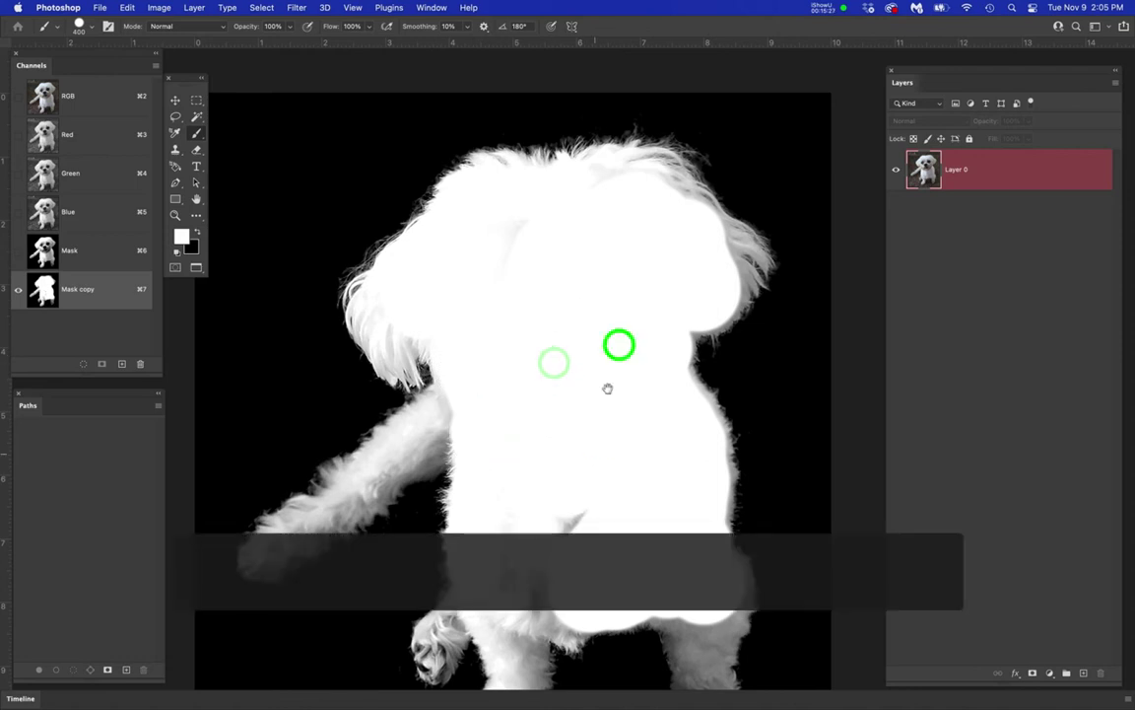
- Reduce the brush to 250 px and 175 px and paint white inside the bright front leg and the adjacent hind paw
scroll(635, 216, "down", 5)
left_click_drag(547, 340, 545, 337)
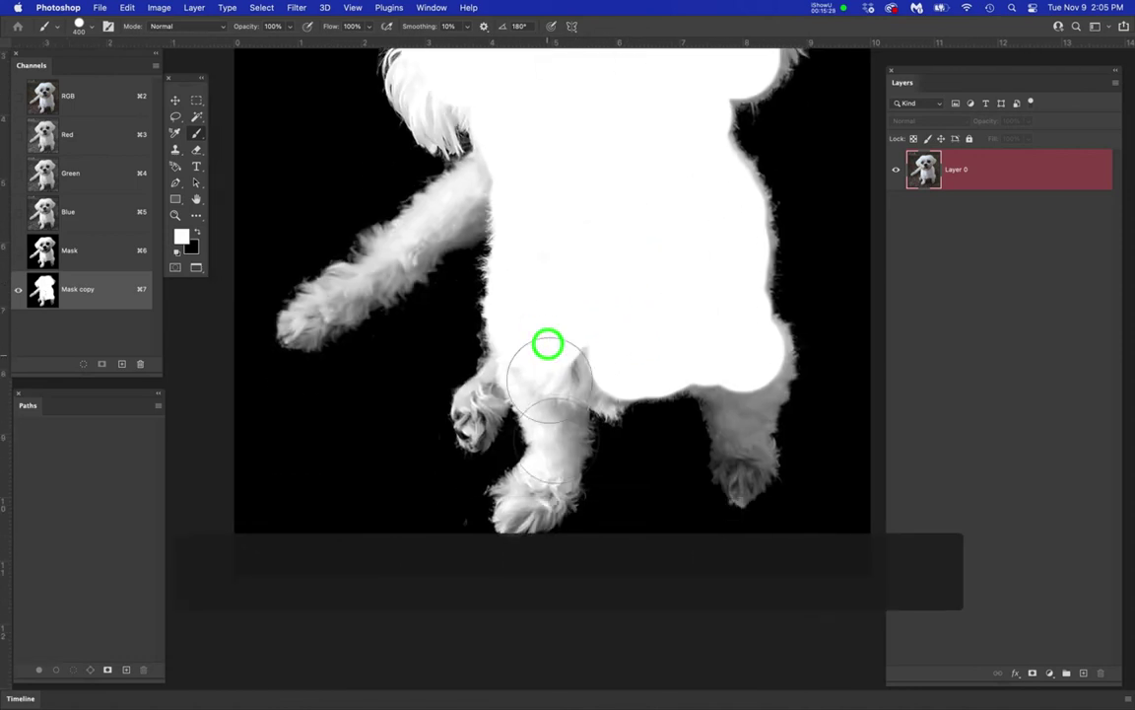
scroll(545, 340, "up", 4)
key("bracketleft")
key("bracketleft")
key("bracketleft")
key("bracketleft")
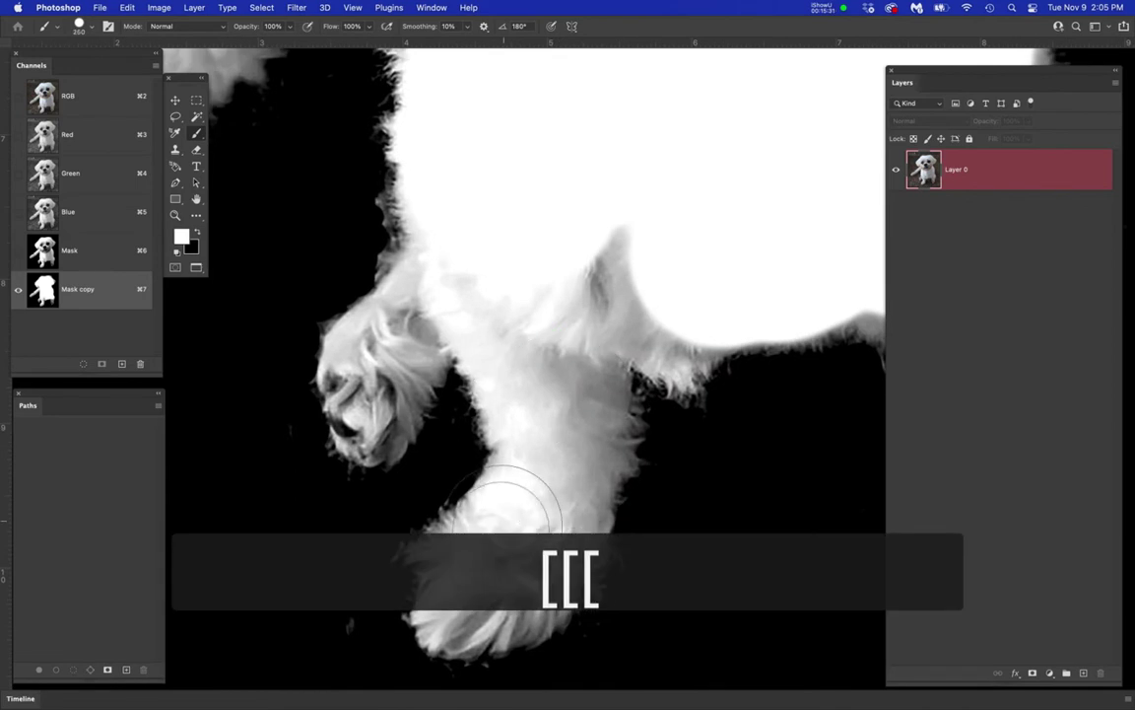
mouse_move(477, 591)
left_mouse_down()
mouse_move(521, 596)
mouse_move(562, 517)
mouse_move(590, 440)
mouse_move(561, 406)
mouse_move(591, 331)
mouse_move(632, 307)
mouse_move(678, 329)
mouse_move(623, 254)
mouse_move(601, 245)
mouse_move(530, 315)
mouse_move(469, 286)
mouse_move(556, 475)
mouse_move(549, 495)
mouse_move(500, 522)
mouse_move(470, 604)
left_mouse_up()
mouse_move(381, 387)
left_mouse_down()
mouse_move(378, 343)
mouse_move(406, 330)
mouse_move(437, 278)
mouse_move(437, 339)
mouse_move(410, 332)
mouse_move(378, 404)
left_mouse_up()
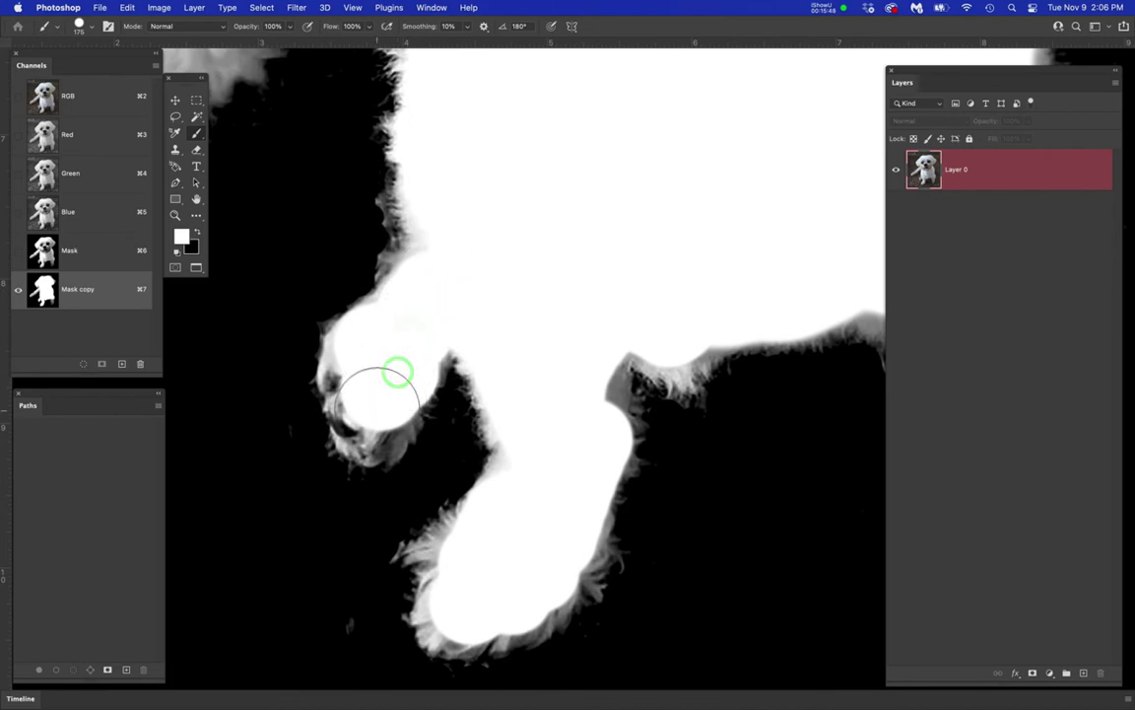
- Reduce the brush to 60 px and paint white into the hind paw's tip and the belly edge beside the front leg
key("bracketleft")
key("bracketleft")
key("bracketleft")
key("bracketleft")
key("bracketleft")
key("bracketleft")
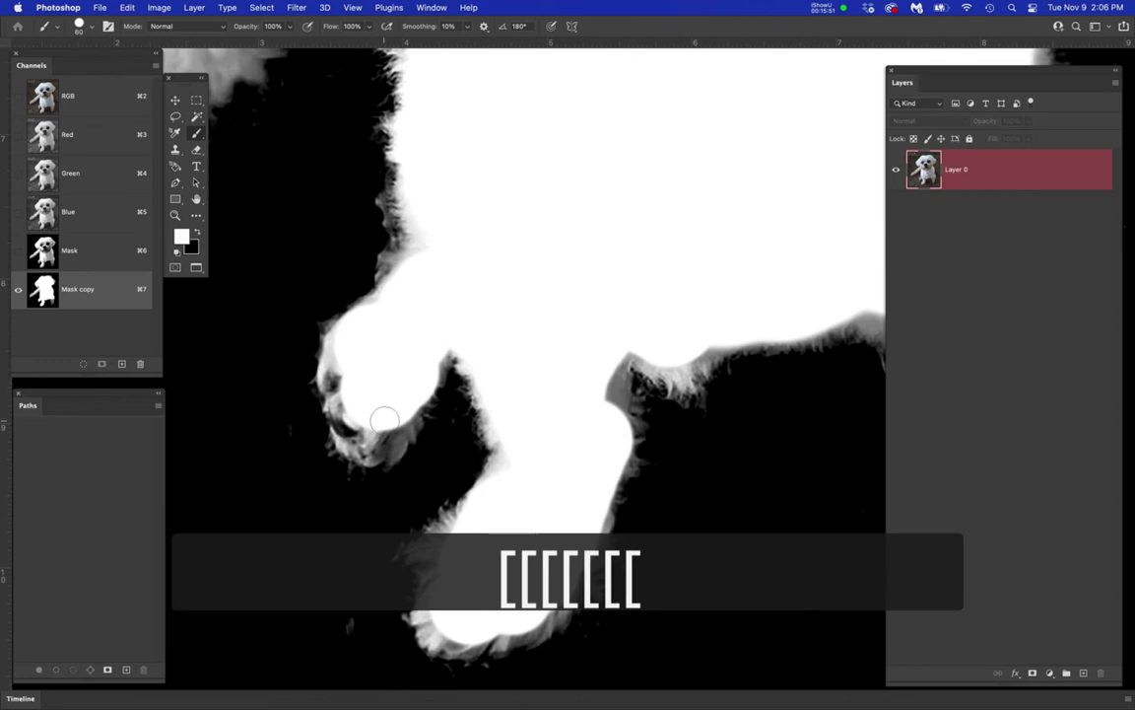
mouse_move(386, 422)
left_mouse_down()
mouse_move(385, 440)
mouse_move(368, 444)
left_mouse_up()
left_click(395, 336)
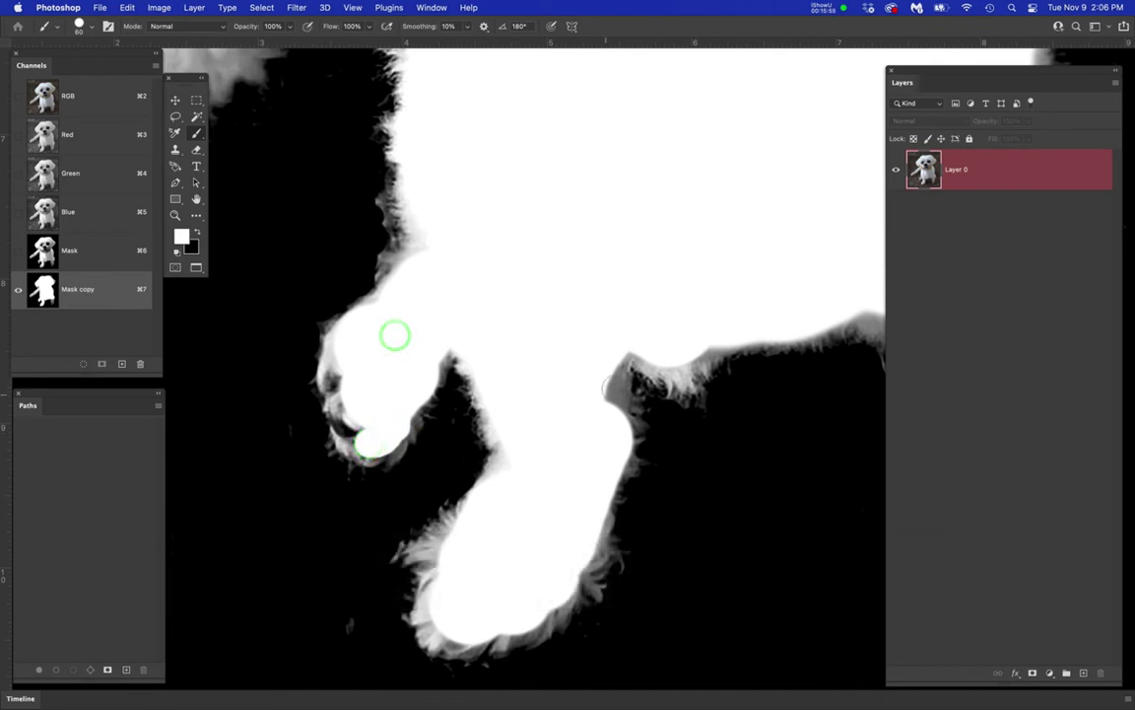
left_click_drag(611, 384, 608, 408)
mouse_move(618, 337)
left_mouse_down()
mouse_move(618, 363)
mouse_move(626, 344)
left_mouse_up()
left_click_drag(702, 342, 688, 367)
- Enlarge the brush to 175 px and try to paint the gray front leg solid white
mouse_move(814, 318)
left_mouse_down()
mouse_move(674, 332)
mouse_move(459, 316)
left_mouse_up()
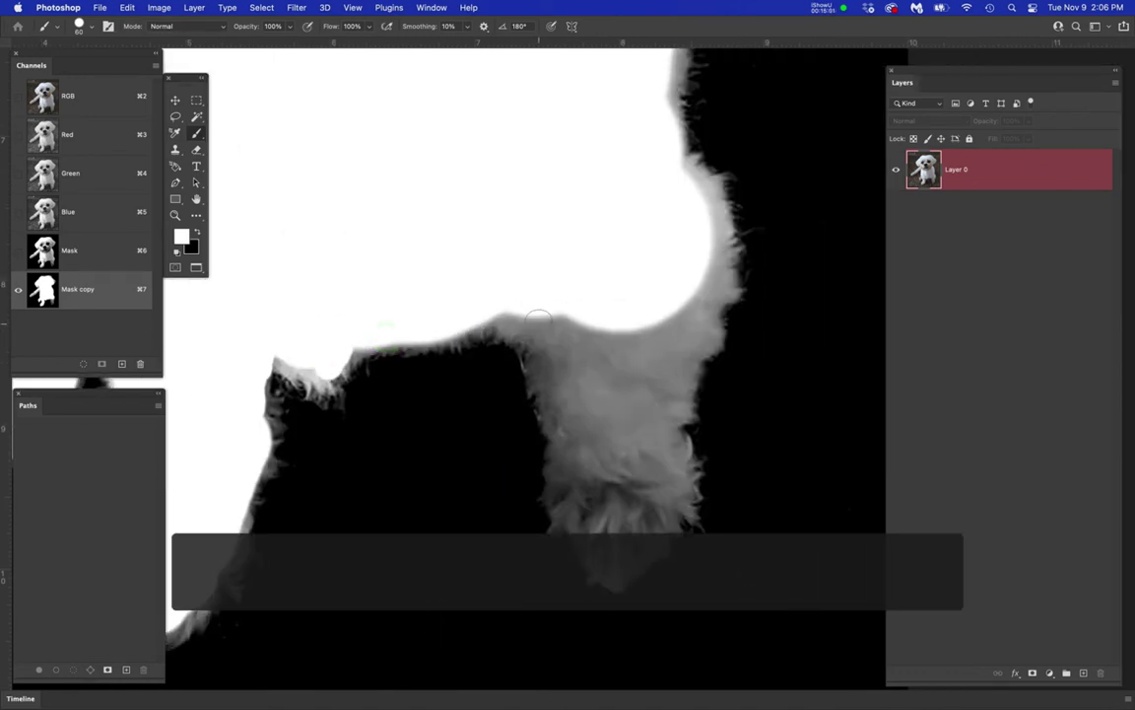
key("bracketright")
key("bracketright")
key("bracketright")
key("bracketright")
key("bracketright")
key("bracketright")
key("bracketright")
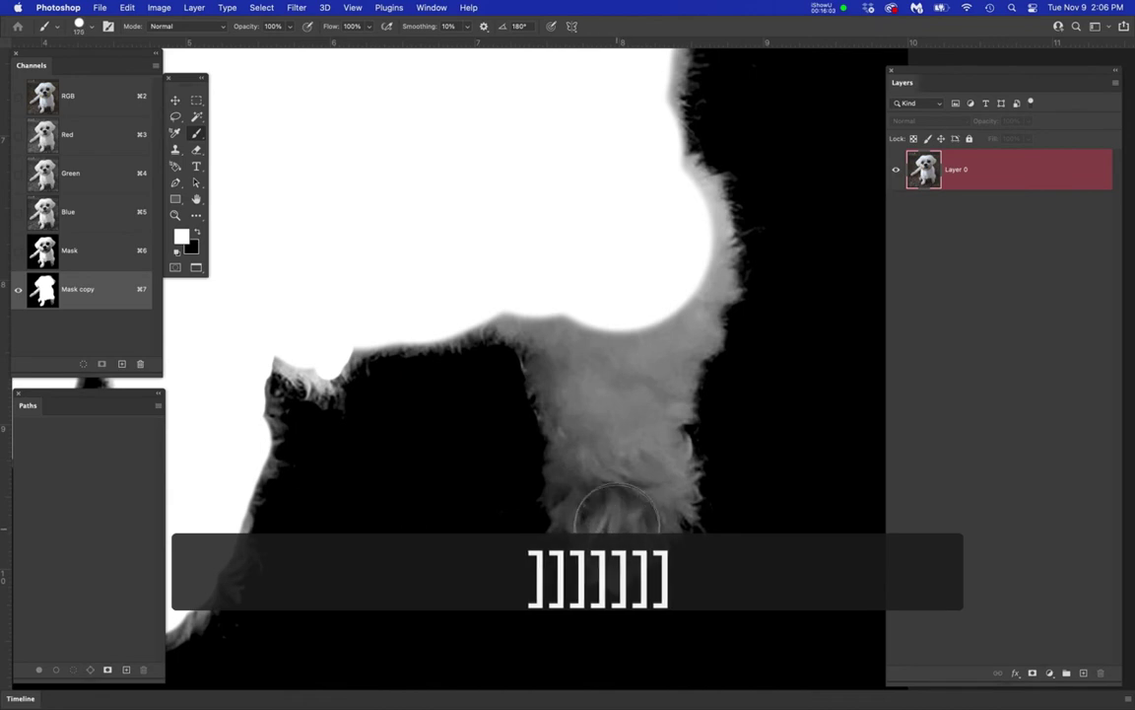
left_click(613, 512)
left_click(599, 505)
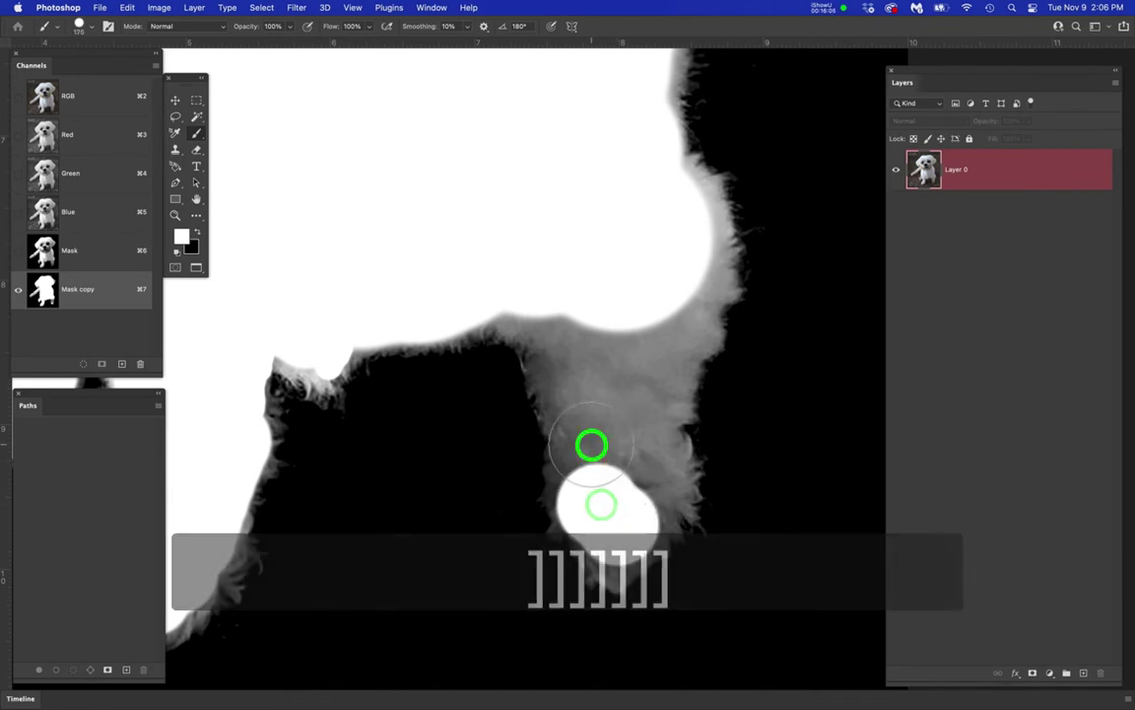
left_click(591, 445)
left_click(596, 464)
mouse_move(595, 464)
left_mouse_down()
mouse_move(590, 366)
mouse_move(538, 300)
left_mouse_up()
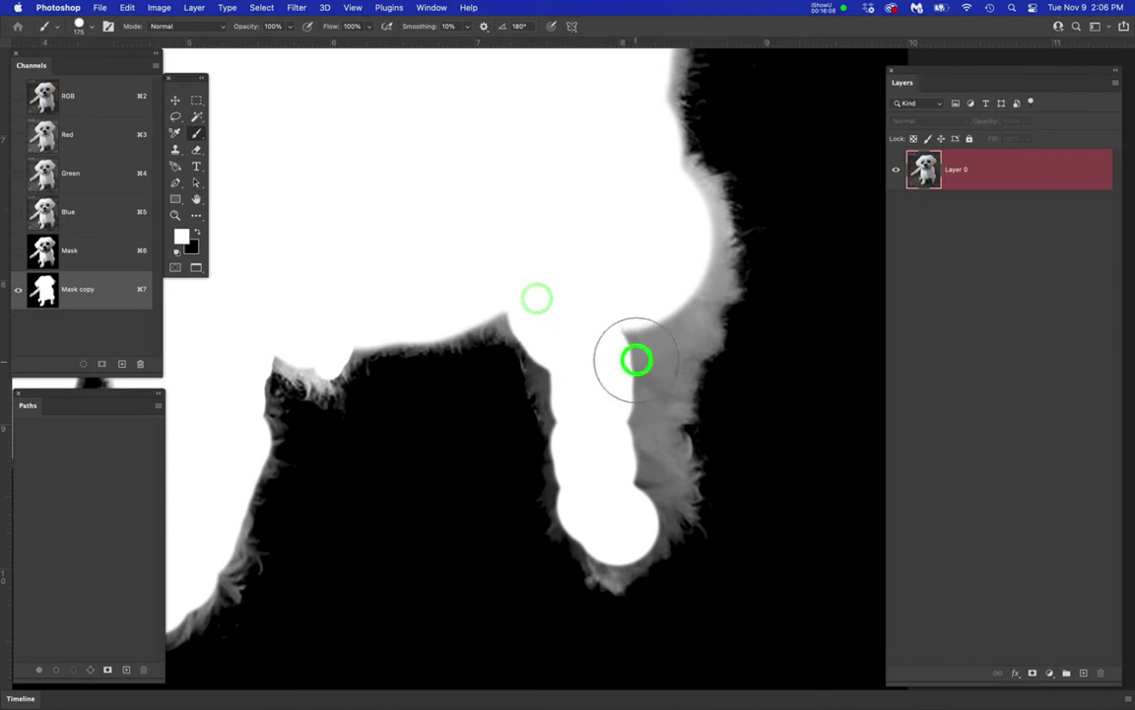
left_click_drag(625, 359, 636, 396)
- Undo the white brush strokes on the gray front leg
key("super+z")
key("super+z")
key("super+z")
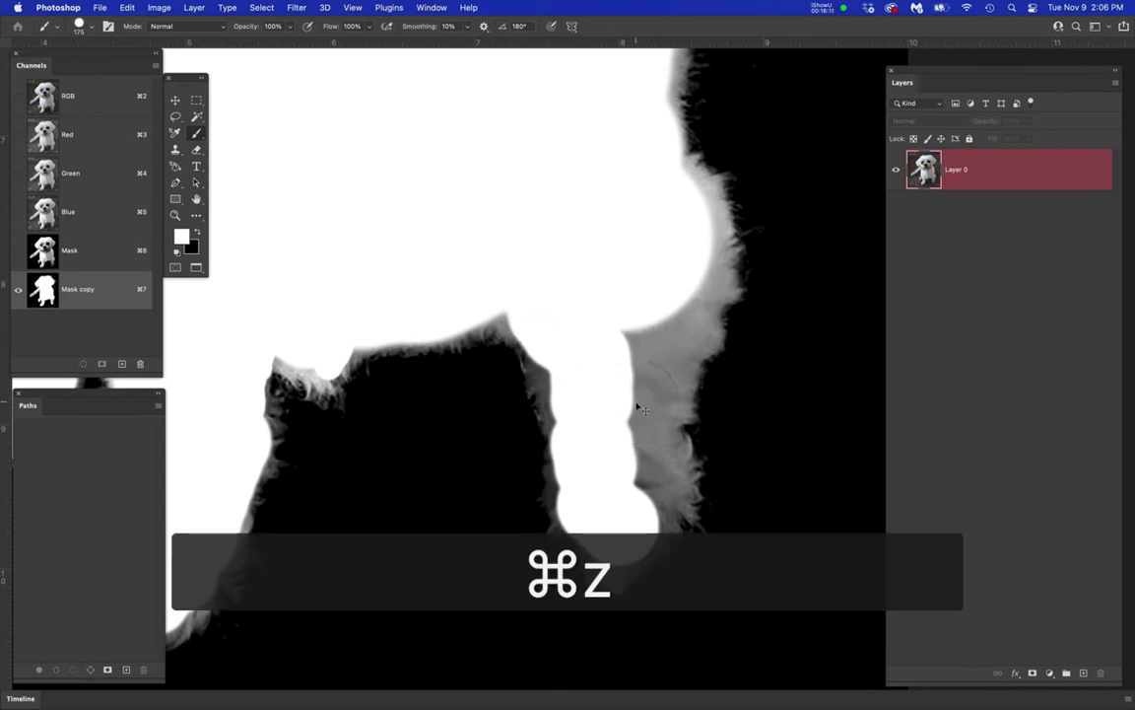
key("super+z")
key("super+z")
key("super+z")
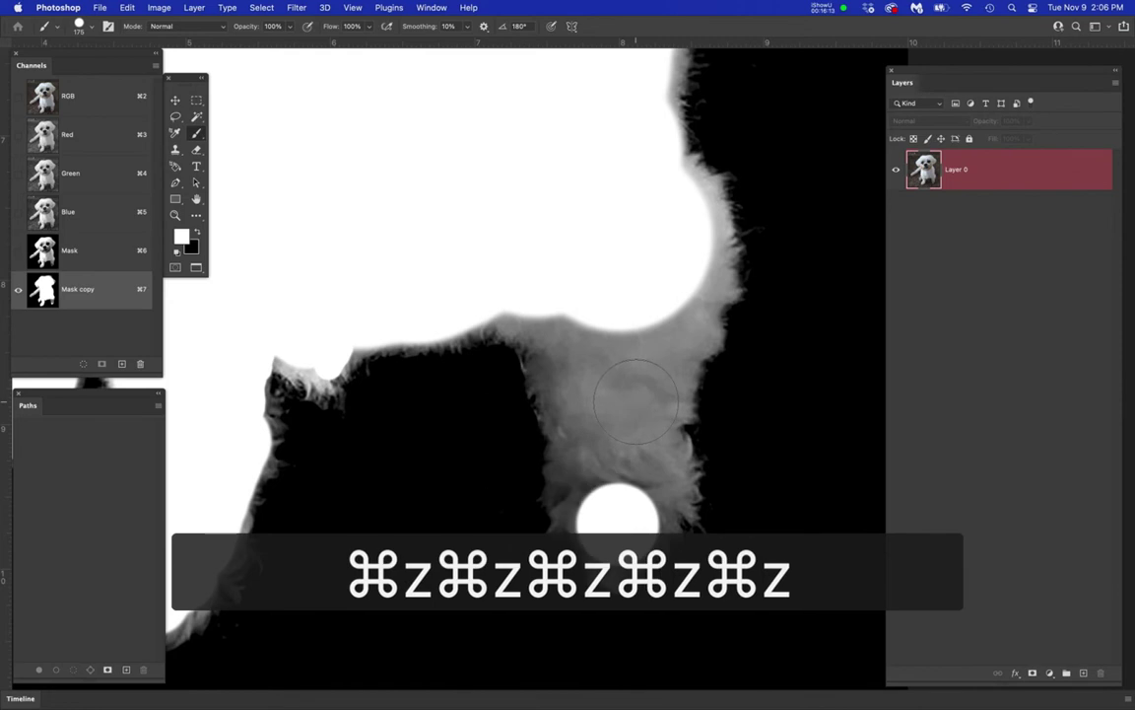
- Lasso loosely around the gray front leg, including the gray fur along the hip above it
scroll(636, 399, "down", 1)
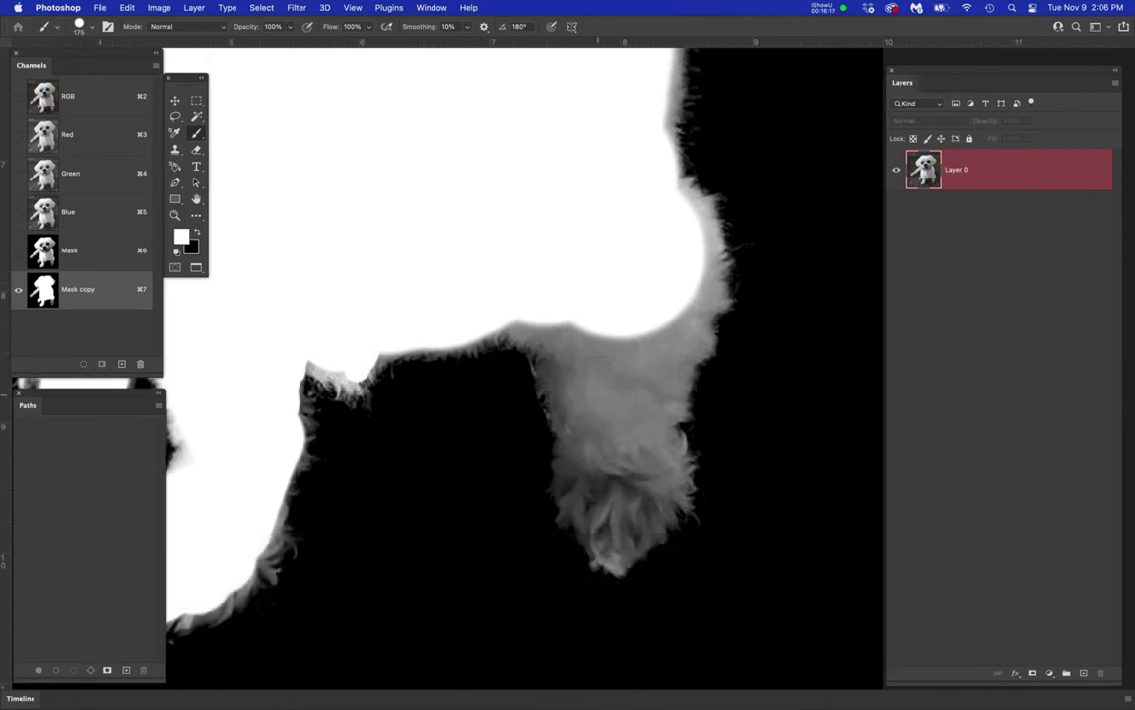
key("l")
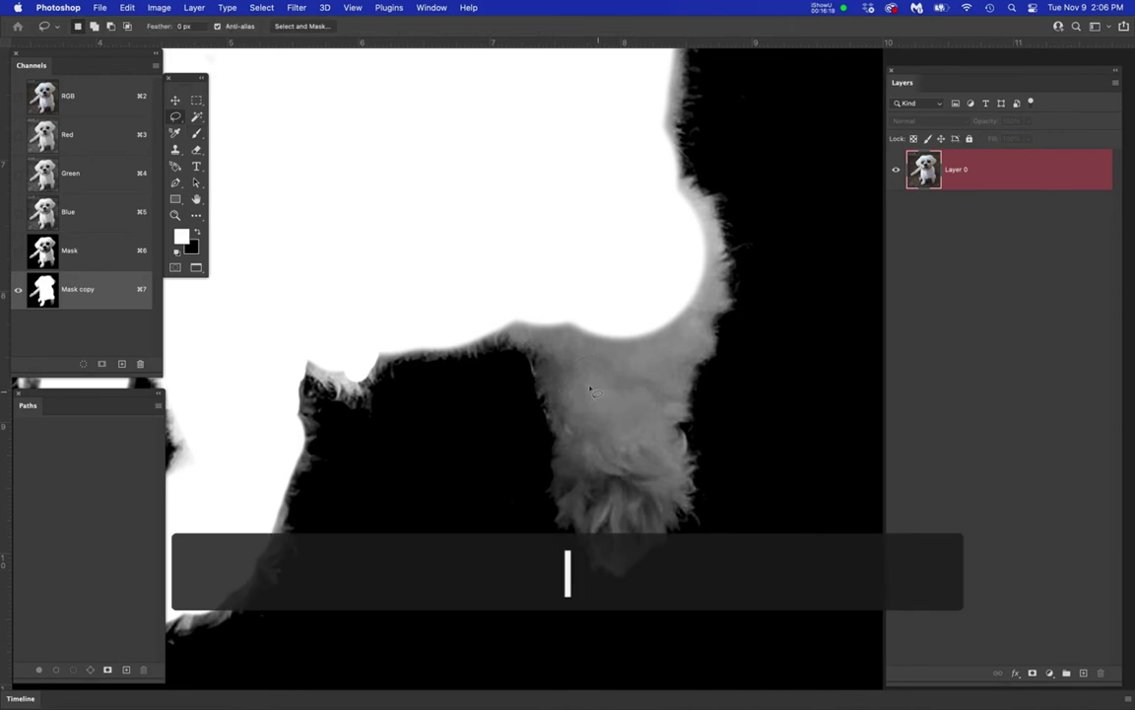
mouse_move(512, 280)
left_mouse_down()
mouse_move(588, 277)
mouse_move(618, 207)
mouse_move(660, 167)
mouse_move(710, 165)
mouse_move(779, 254)
mouse_move(789, 402)
mouse_move(730, 570)
mouse_move(639, 631)
mouse_move(569, 609)
mouse_move(492, 500)
mouse_move(494, 430)
mouse_move(475, 333)
mouse_move(518, 279)
left_mouse_up()
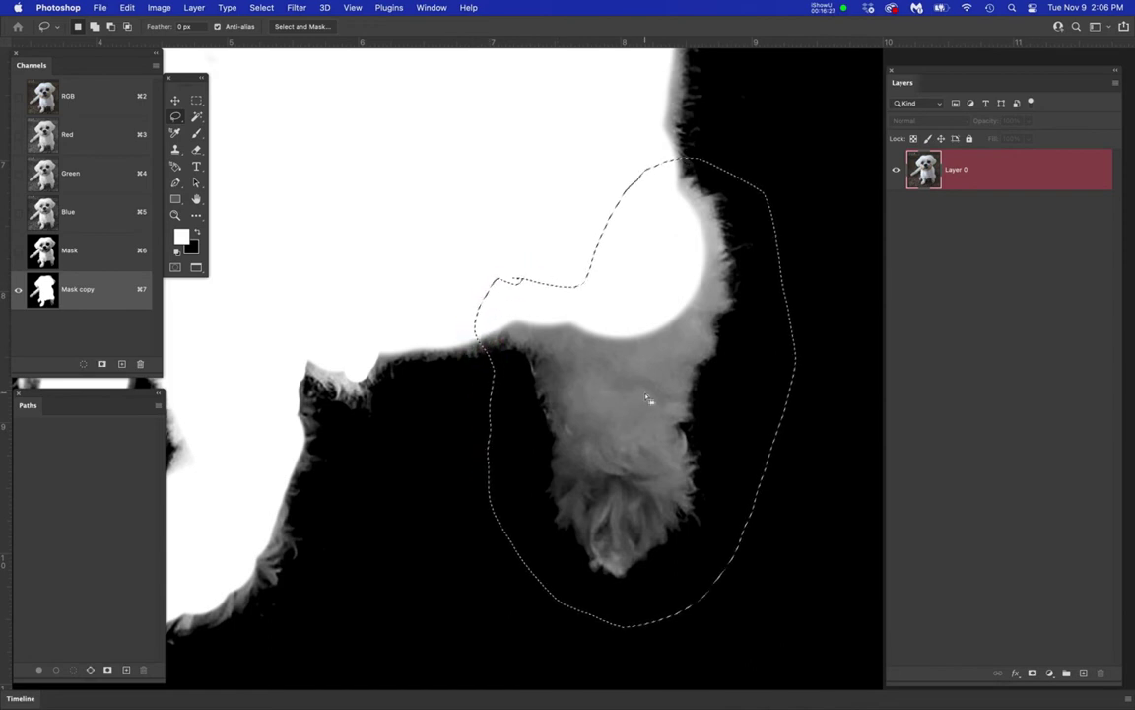
- Brighten the selected gray front leg with Levels by lowering the white input level, and deselect
key("super+l")
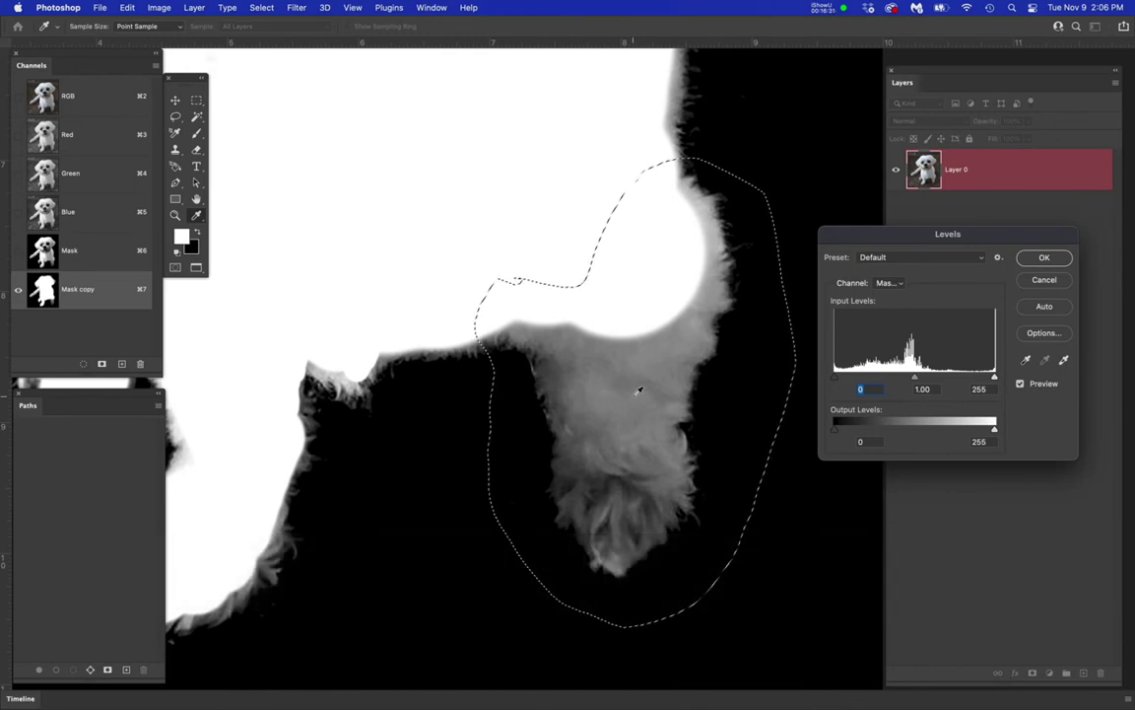
scroll(641, 389, "down", 4)
scroll(639, 389, "up", 5)
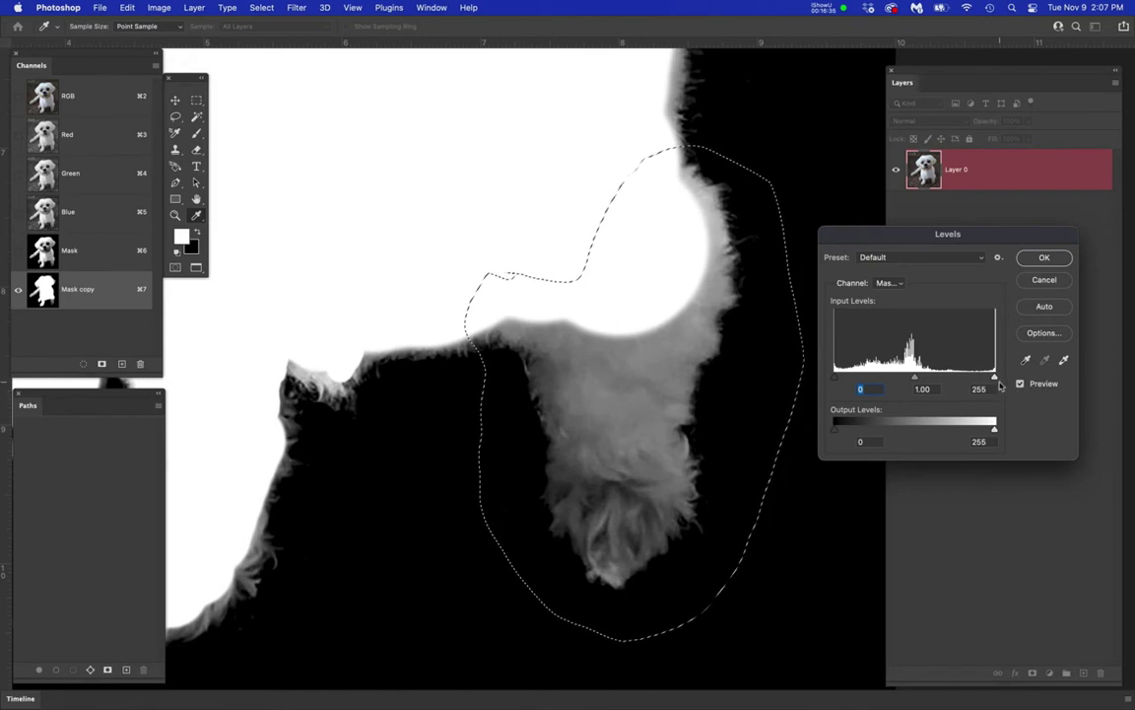
left_click_drag(992, 380, 921, 385)
left_click(1043, 259)
key("l")
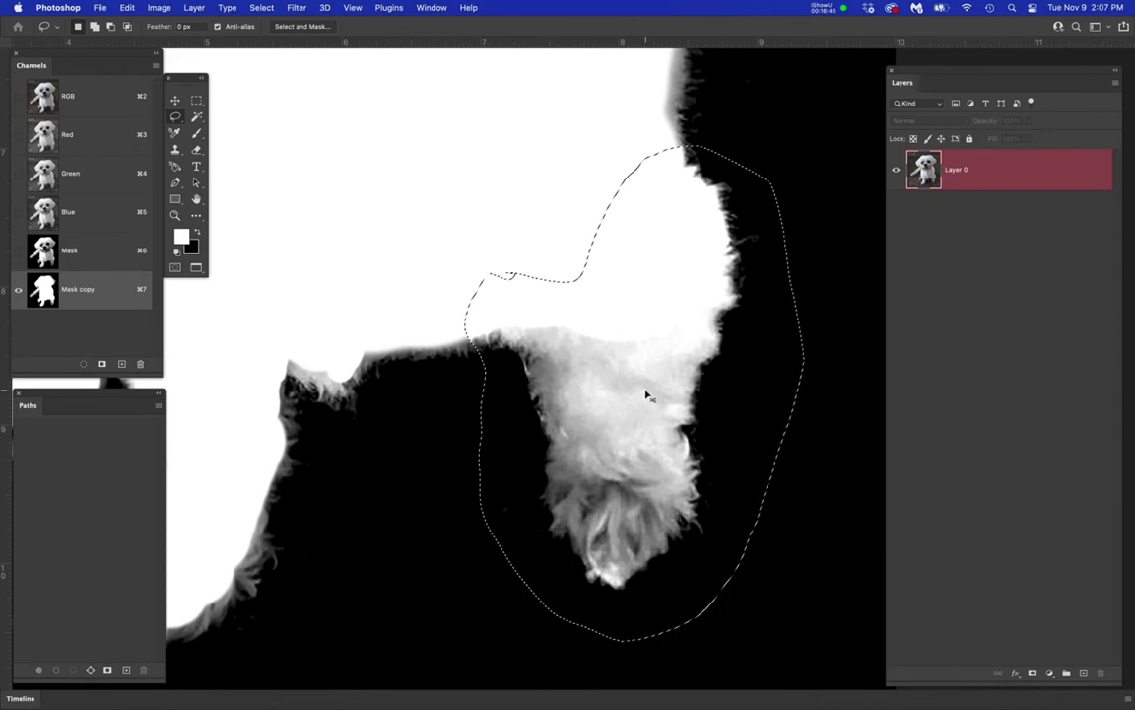
key("super+d")
- Paint the interior of the brightened front leg solid white with the 175 px brush, staying inside the furry outline
key("b")
left_click(613, 454)
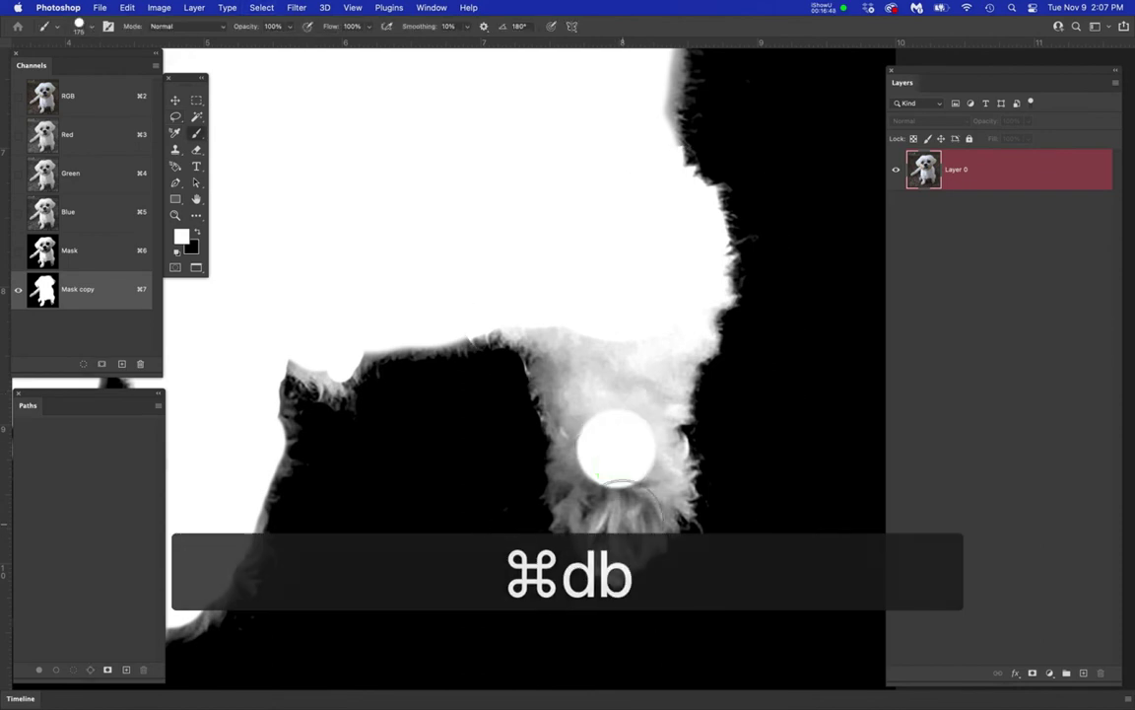
left_click(617, 501)
left_click(632, 488)
left_click(620, 436)
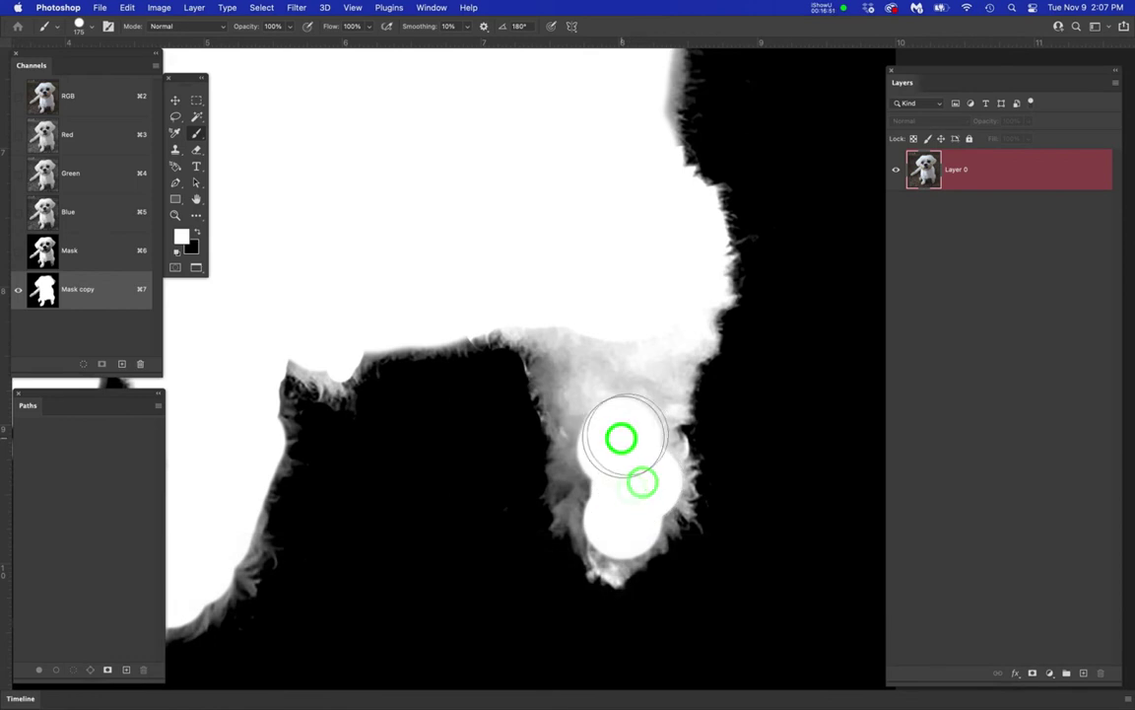
left_click(641, 388)
left_click(643, 373)
left_click(598, 343)
left_click(570, 332)
left_click(585, 372)
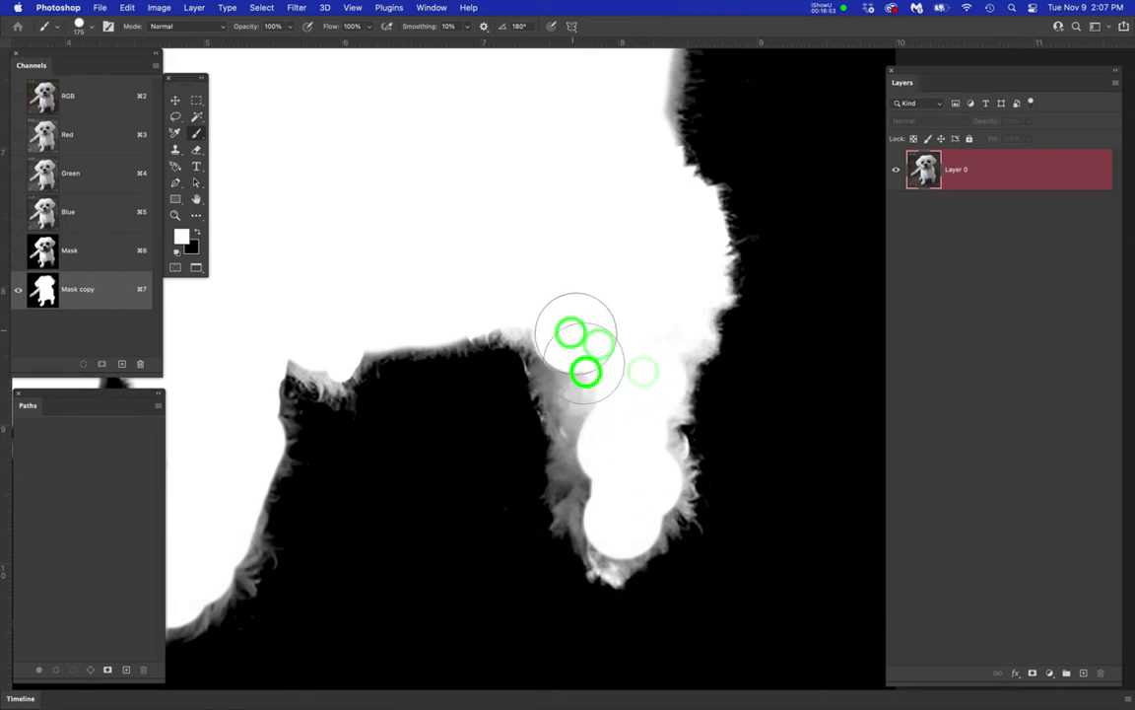
left_click(593, 400)
left_click(605, 441)
left_click(605, 463)
left_click(601, 475)
left_click(604, 494)
left_click(605, 500)
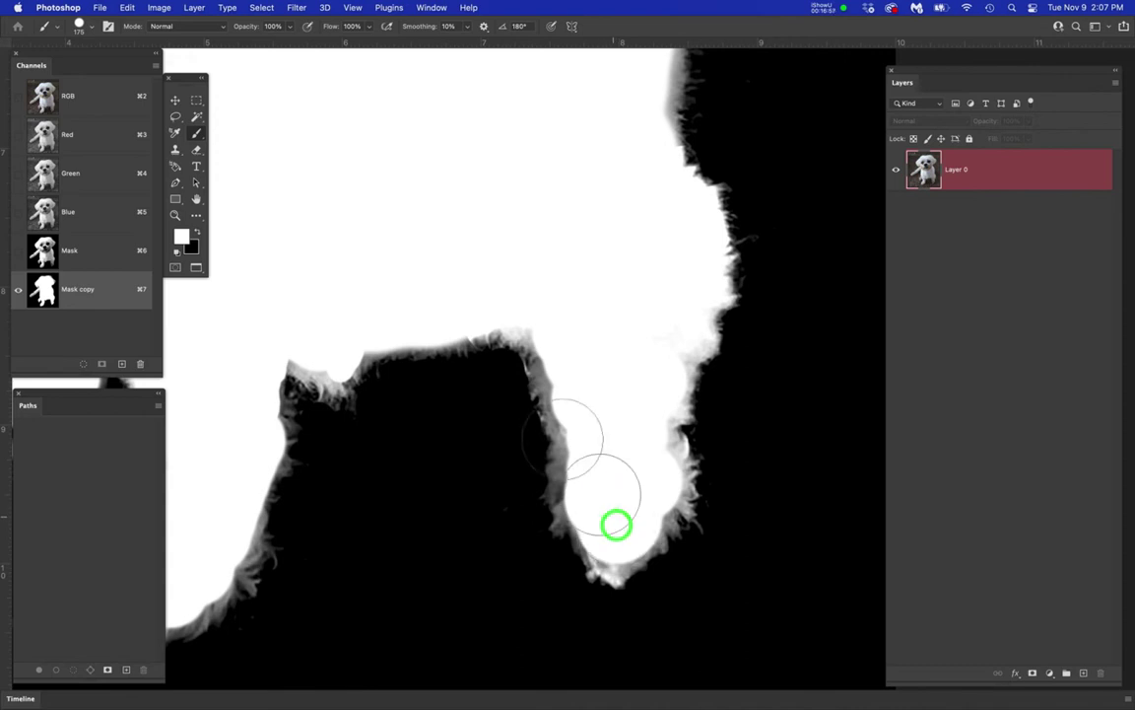
- Reduce the brush to 35 px for work on the front leg's inner edge
left_click_drag(558, 423, 639, 415)
scroll(639, 417, "up", 5)
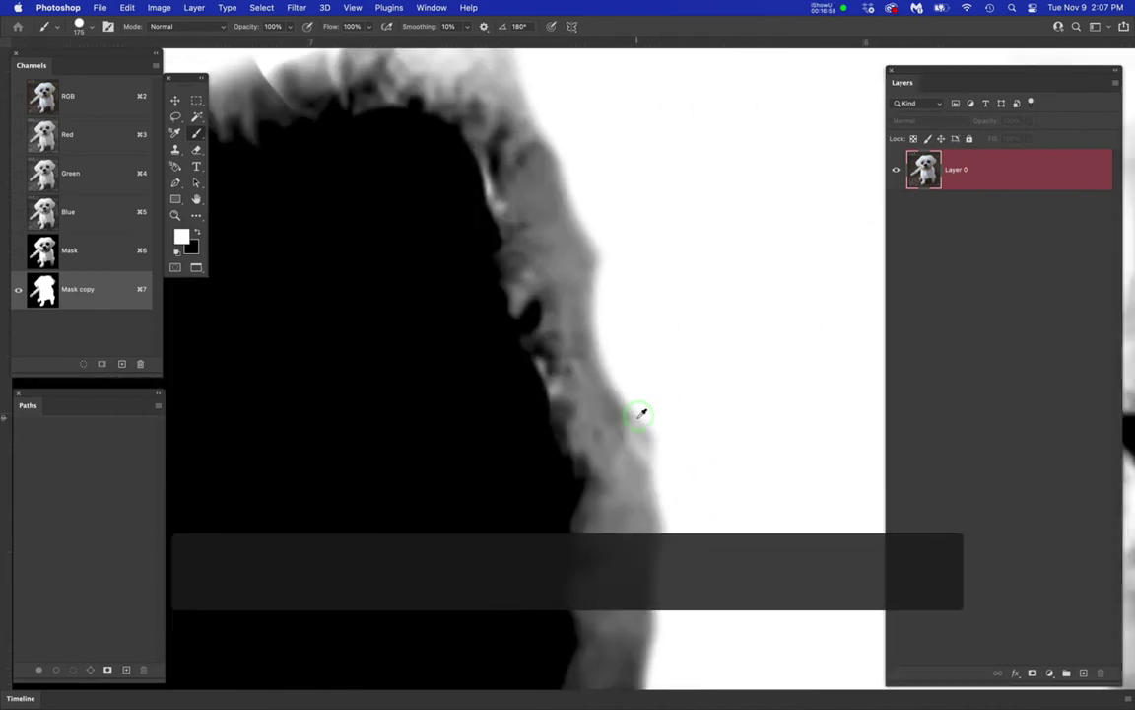
key("bracketleft")
key("bracketleft")
key("bracketleft")
key("bracketleft")
key("bracketleft")
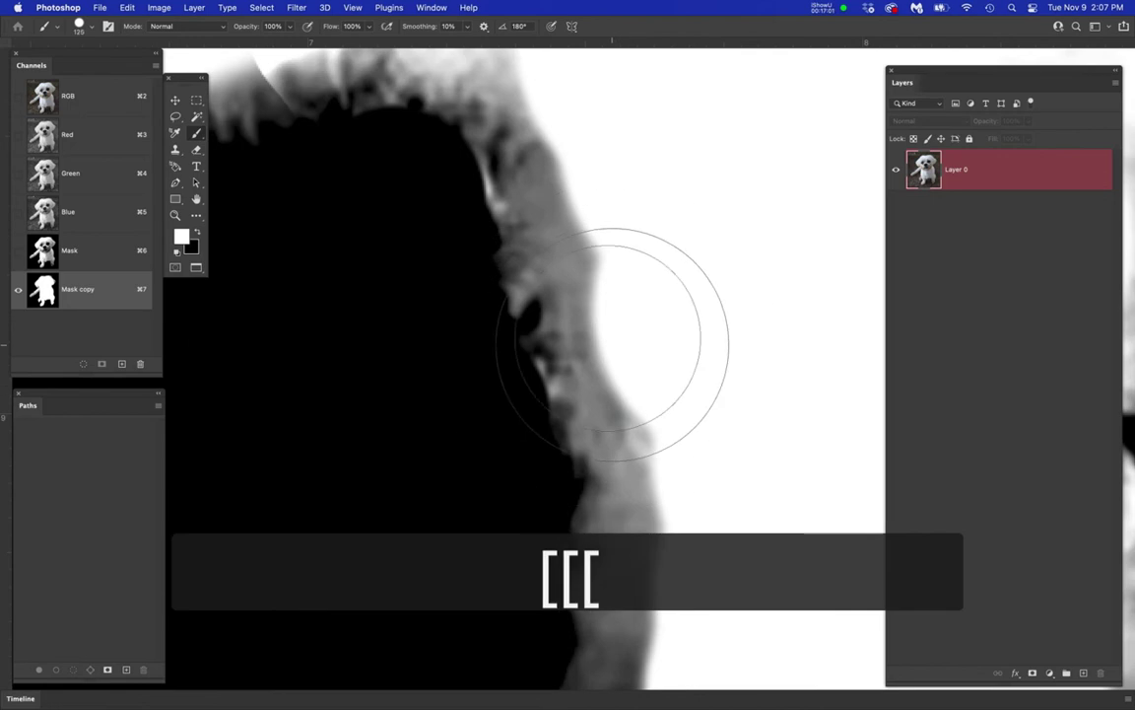
key("bracketleft")
key("bracketleft")
key("bracketleft")
key("bracketleft")
key("bracketleft")
key("bracketleft")
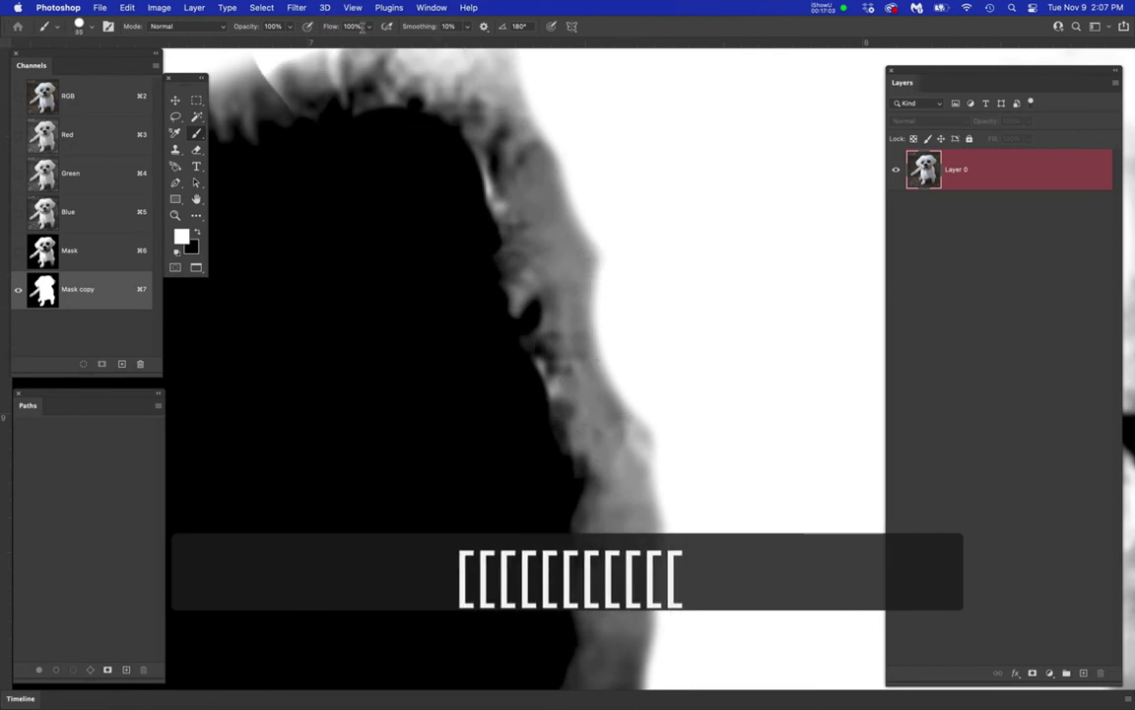
- Set the brush flow to 20% and its hardness to 24%
key("2")
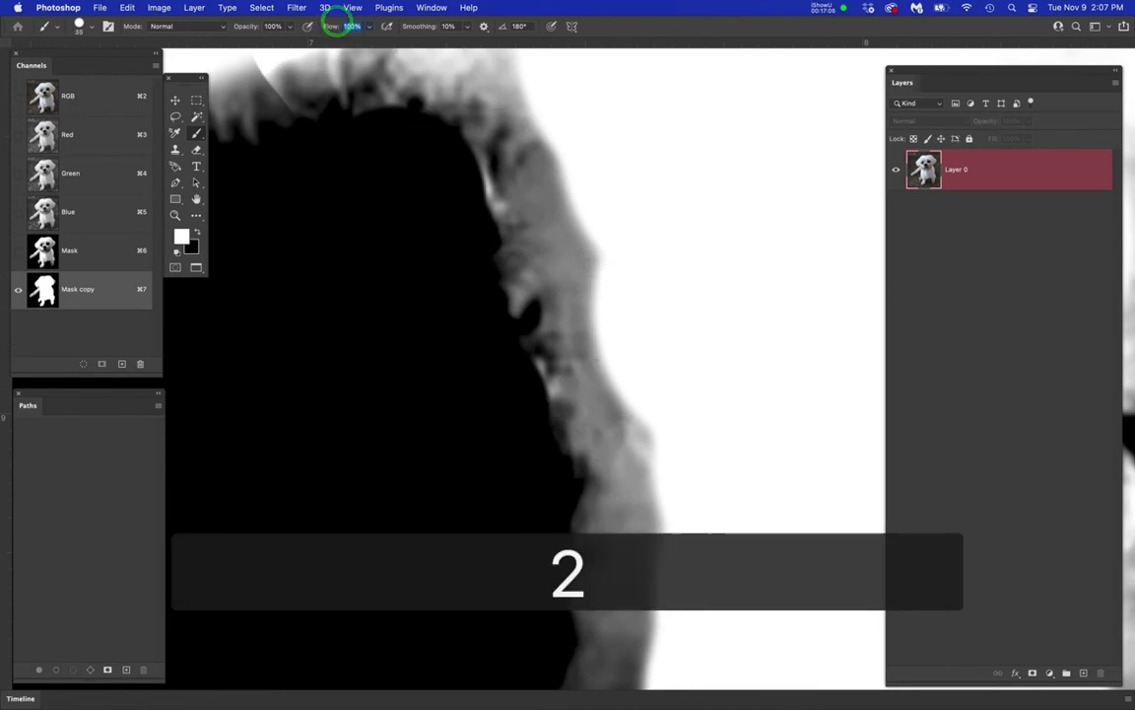
key("Return")
left_click(540, 277)
left_click(338, 26)
type("20")
key("Return")
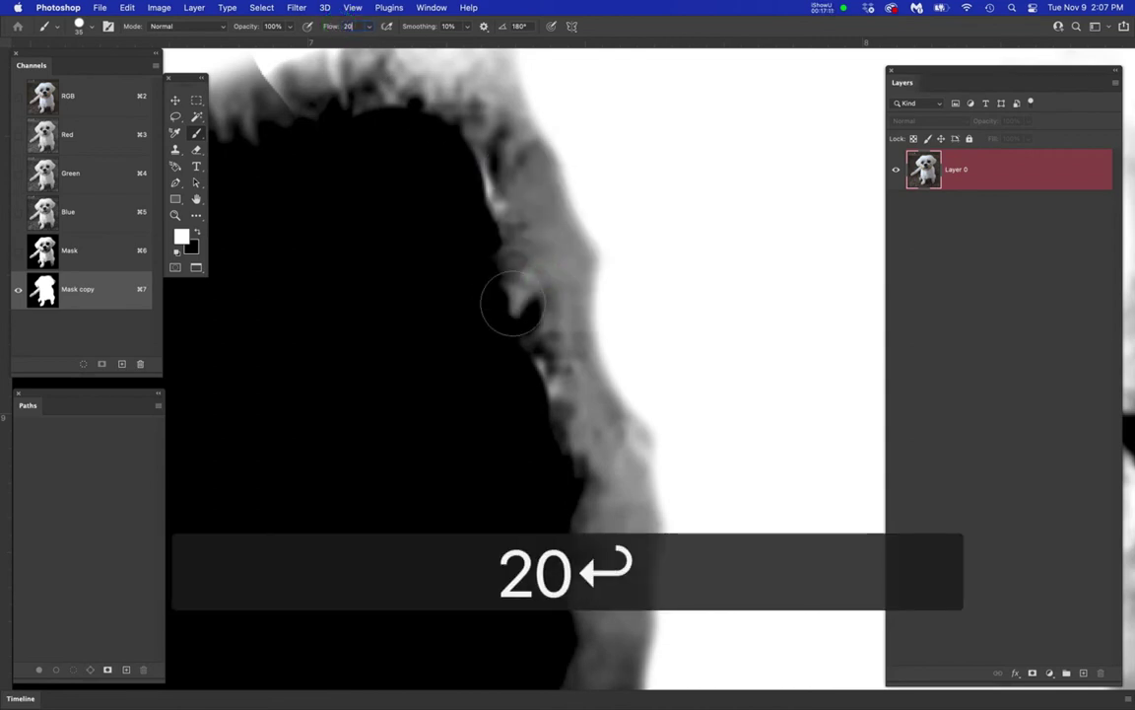
right_click(632, 313)
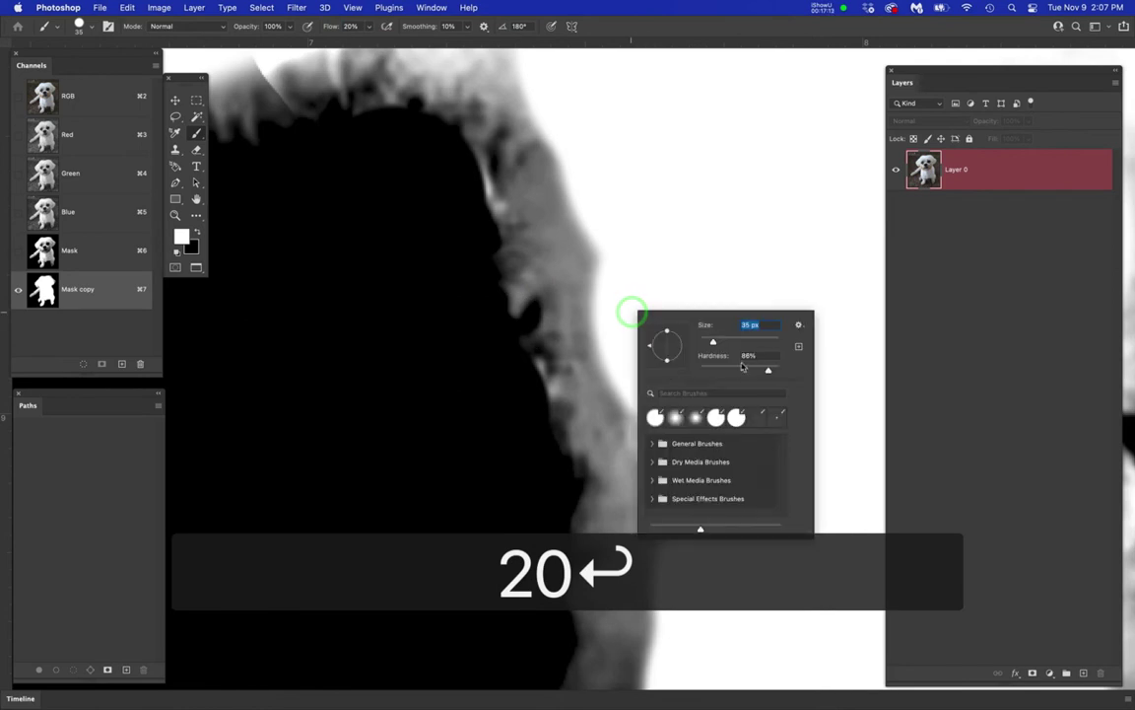
left_click_drag(740, 369, 717, 371)
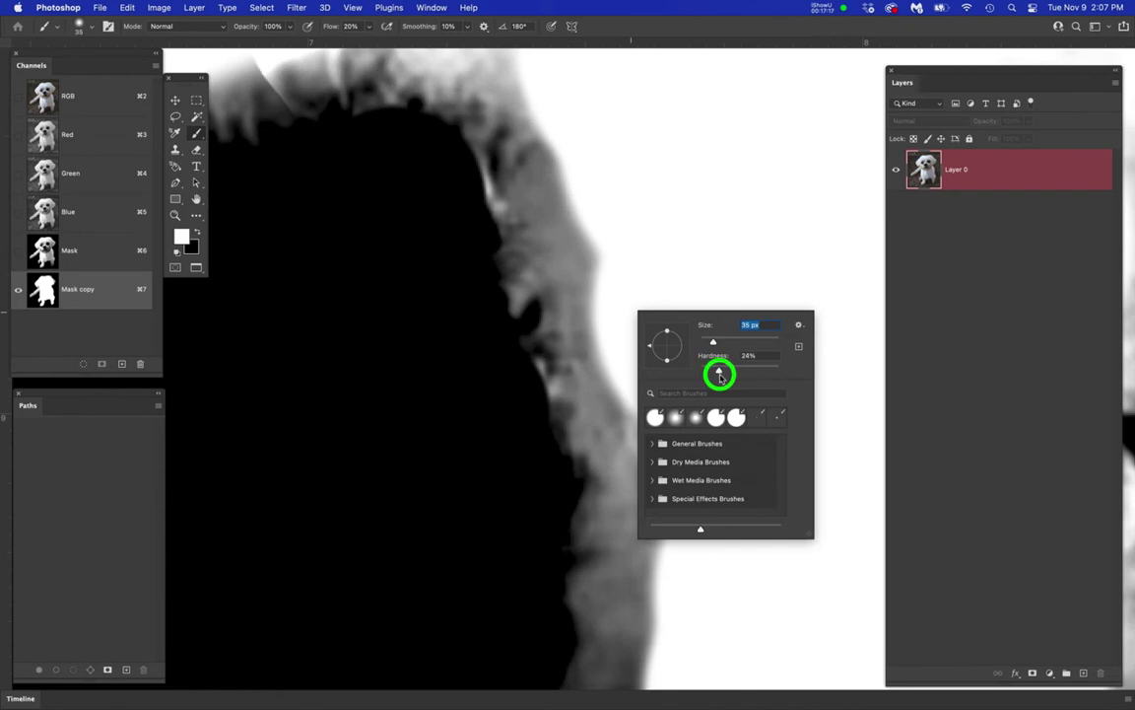
key("Return")
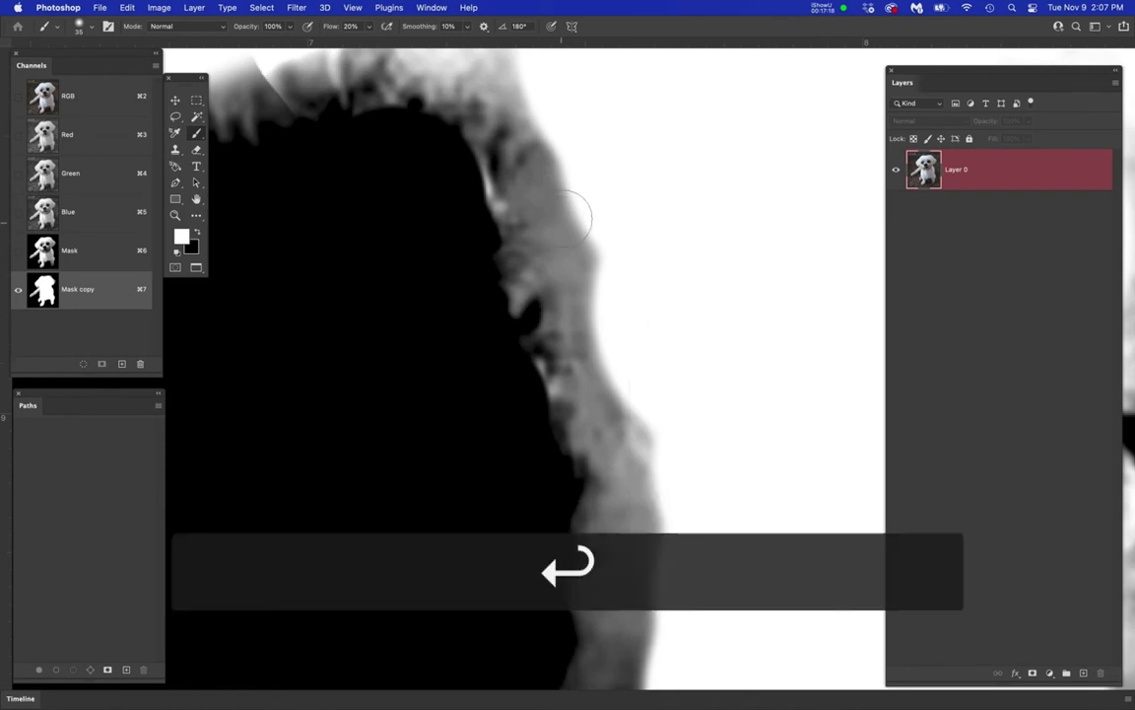
- Paint soft white over the gray fringe on the front leg's inner edge, up to the corner under the belly
mouse_move(566, 212)
left_mouse_down()
mouse_move(596, 288)
mouse_move(560, 225)
mouse_move(560, 244)
mouse_move(538, 243)
mouse_move(583, 329)
mouse_move(578, 347)
mouse_move(603, 395)
mouse_move(626, 411)
mouse_move(611, 347)
mouse_move(641, 453)
mouse_move(626, 525)
mouse_move(613, 524)
mouse_move(626, 565)
mouse_move(618, 598)
mouse_move(609, 588)
mouse_move(662, 600)
mouse_move(668, 416)
left_mouse_up()
mouse_move(660, 596)
left_mouse_down()
mouse_move(646, 583)
mouse_move(616, 371)
left_mouse_up()
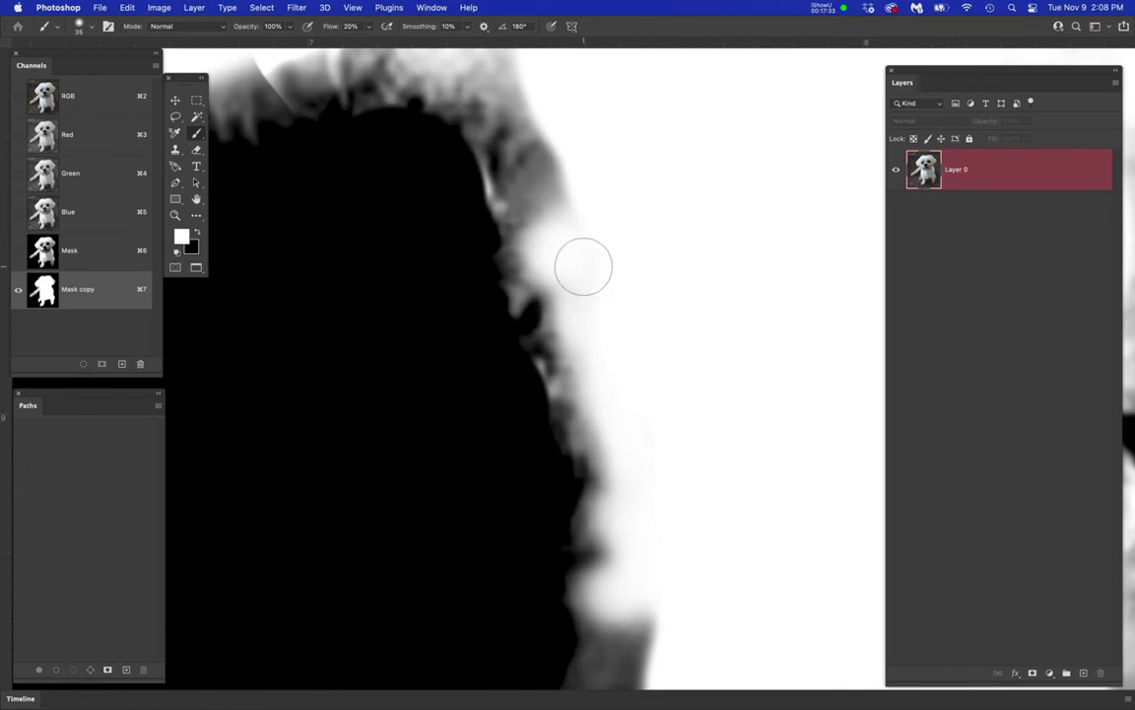
mouse_move(580, 242)
left_mouse_down()
mouse_move(643, 466)
mouse_move(613, 409)
mouse_move(619, 456)
mouse_move(599, 422)
mouse_move(603, 398)
mouse_move(620, 392)
mouse_move(616, 338)
mouse_move(605, 360)
mouse_move(616, 300)
mouse_move(565, 251)
mouse_move(532, 267)
mouse_move(565, 296)
left_mouse_up()
left_click_drag(421, 271, 561, 290)
left_click_drag(597, 339, 627, 399)
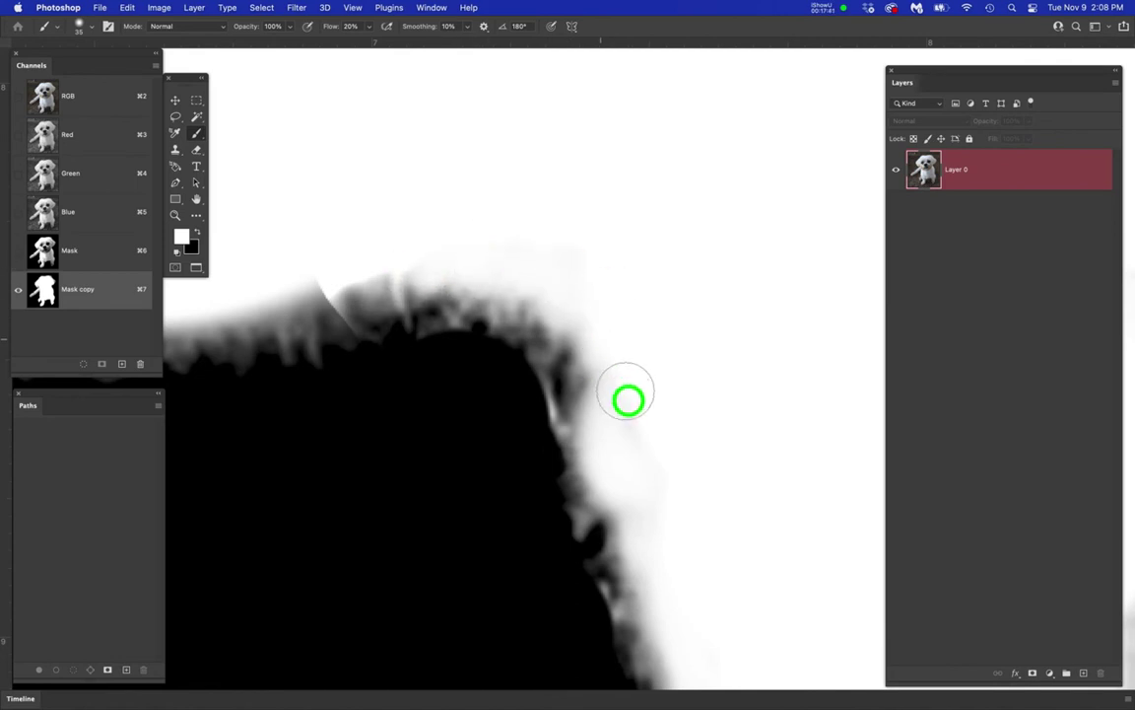
- Whiten the gray fringe along the belly edge, from the front leg across to the neighboring leg
key("space")
left_click_drag(659, 309, 843, 292)
mouse_move(547, 262)
left_mouse_down()
mouse_move(508, 288)
mouse_move(467, 277)
mouse_move(488, 275)
mouse_move(378, 293)
mouse_move(447, 298)
mouse_move(377, 320)
mouse_move(344, 309)
mouse_move(310, 318)
mouse_move(365, 293)
mouse_move(513, 266)
mouse_move(562, 283)
mouse_move(692, 245)
mouse_move(762, 313)
mouse_move(707, 288)
left_mouse_up()
key("space")
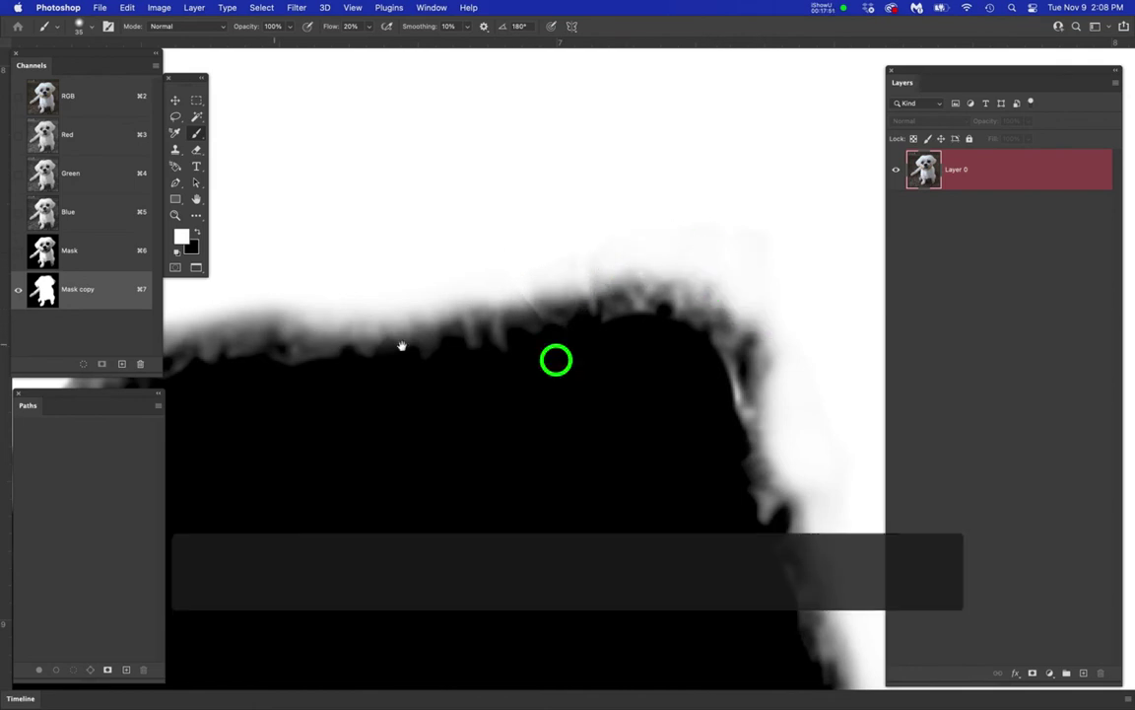
left_click_drag(279, 345, 679, 372)
left_click(531, 341)
mouse_move(493, 366)
left_mouse_down()
mouse_move(457, 393)
mouse_move(487, 369)
mouse_move(463, 425)
mouse_move(428, 449)
mouse_move(474, 398)
mouse_move(412, 457)
mouse_move(394, 499)
mouse_move(362, 481)
mouse_move(365, 470)
mouse_move(385, 501)
mouse_move(339, 487)
mouse_move(313, 451)
mouse_move(368, 422)
left_mouse_up()
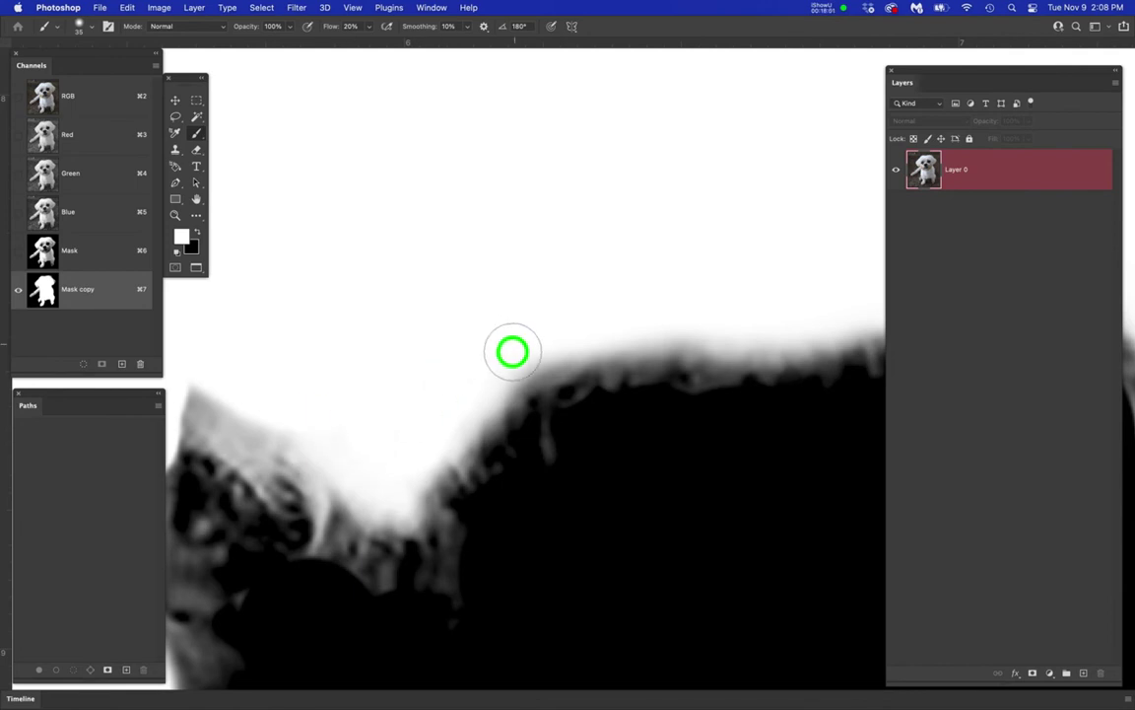
- Paint white over the gray tuft where the belly meets the neighboring leg and down its adjoining edge
scroll(594, 380, "left", 5)
mouse_move(482, 405)
left_mouse_down()
mouse_move(574, 468)
mouse_move(484, 417)
left_mouse_up()
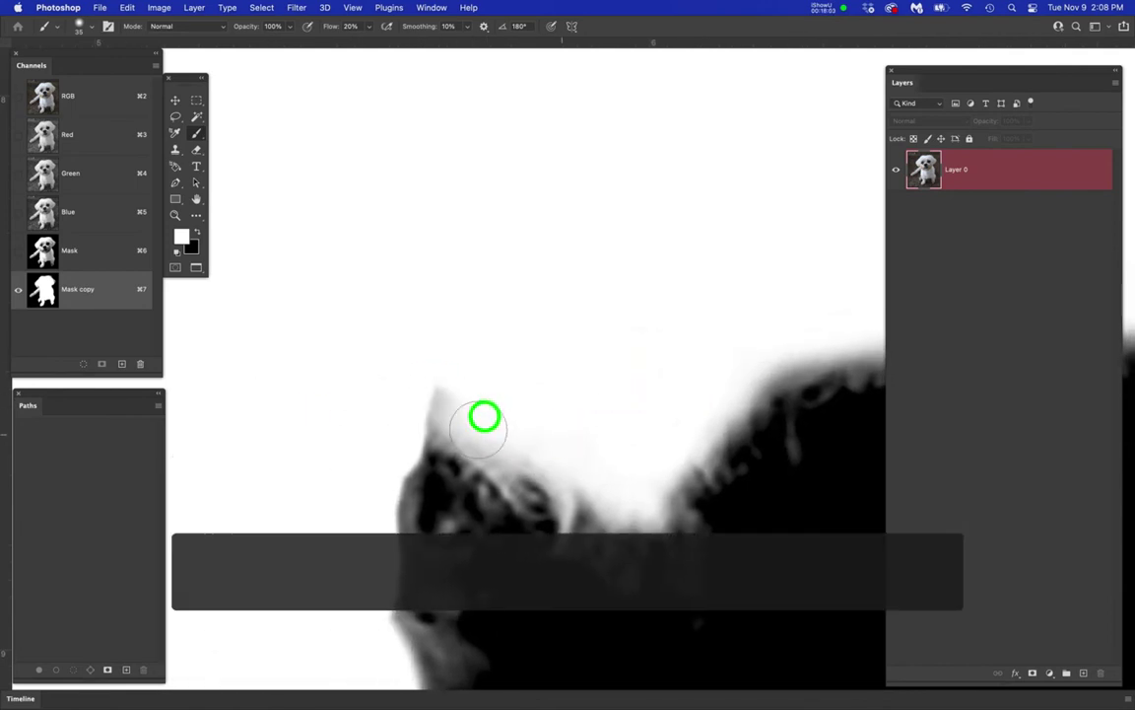
mouse_move(377, 381)
left_mouse_down()
mouse_move(581, 456)
mouse_move(609, 500)
left_mouse_up()
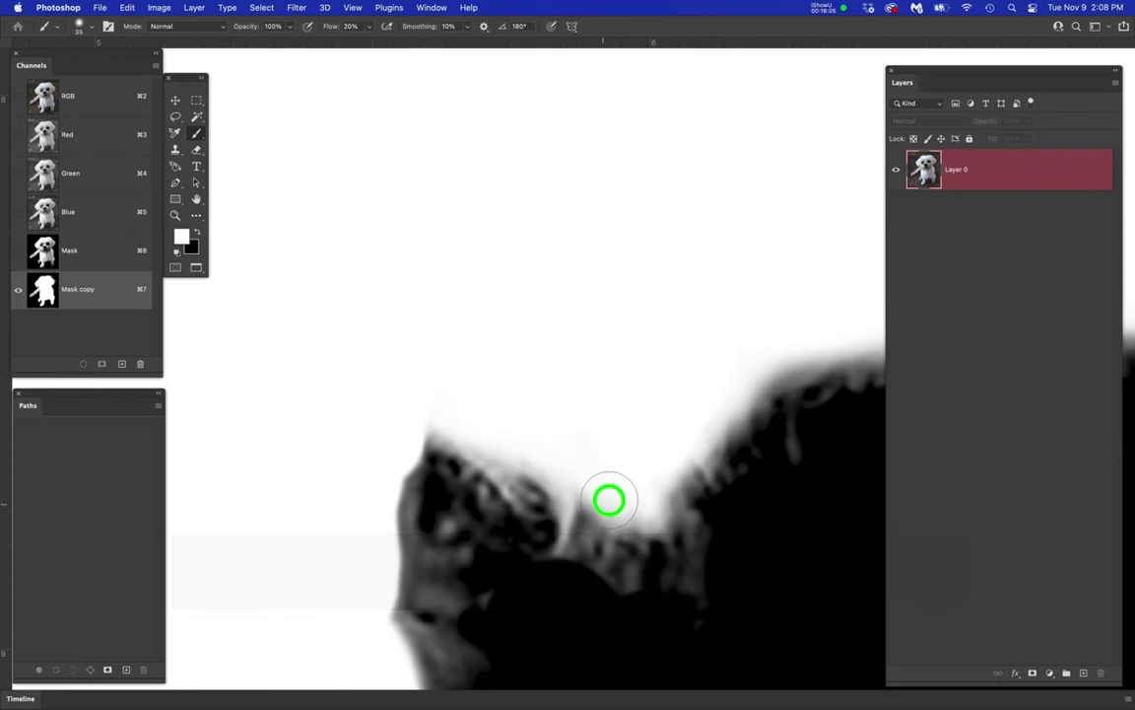
scroll(524, 380, "left", 3)
scroll(524, 380, "down", 2)
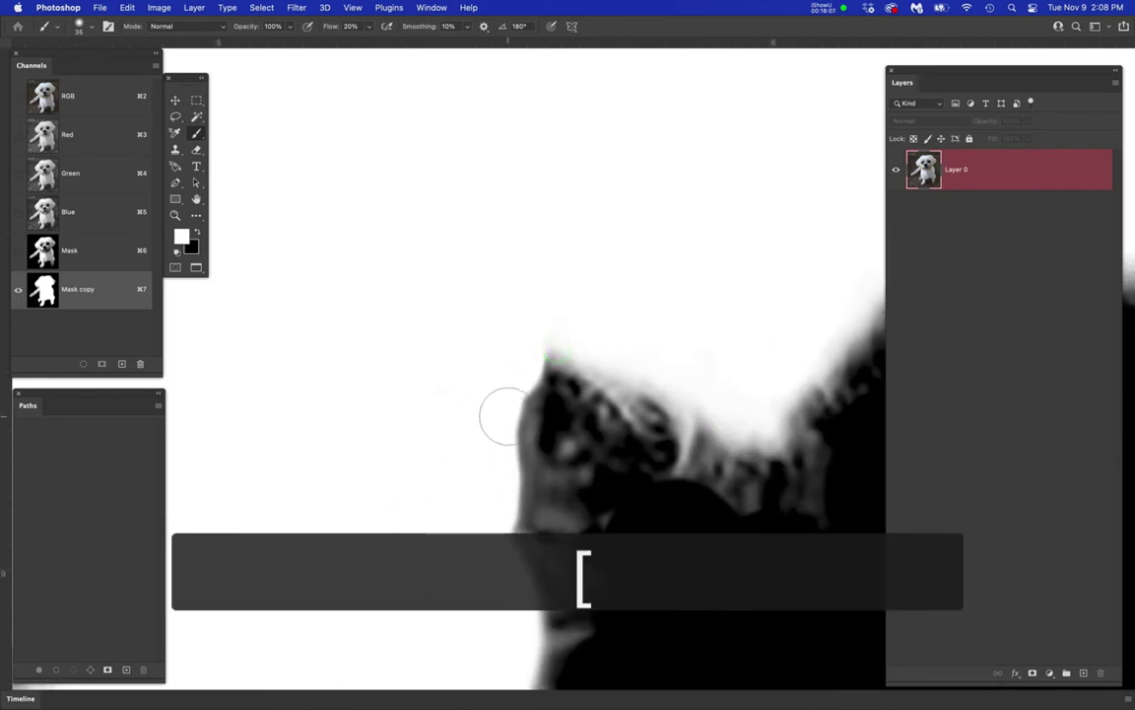
left_click_drag(511, 404, 528, 395)
left_click_drag(511, 448, 522, 504)
key("bracketright")
key("bracketright")
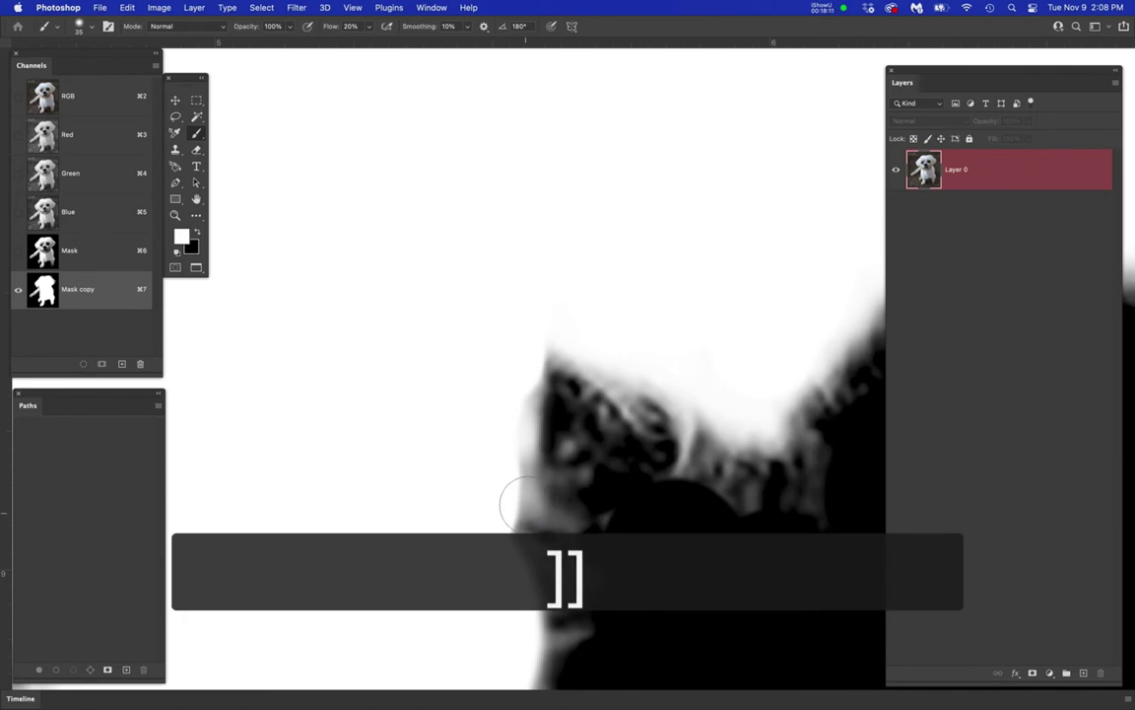
left_click_drag(512, 548, 513, 515)
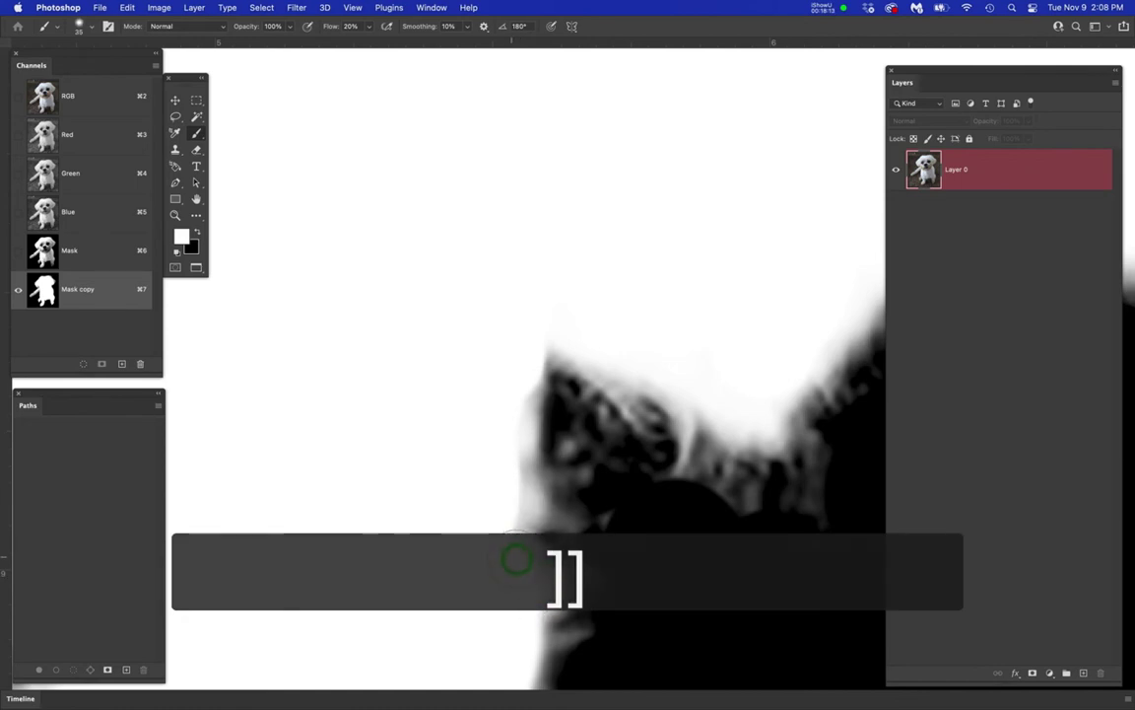
- Whiten the gray fringe down the neighboring leg and around the bottom of its paw, and save the document
scroll(533, 568, "down", 5)
mouse_move(509, 374)
left_mouse_down()
mouse_move(500, 432)
mouse_move(473, 496)
mouse_move(457, 481)
mouse_move(475, 452)
mouse_move(504, 456)
left_mouse_up()
left_click_drag(612, 359, 619, 312)
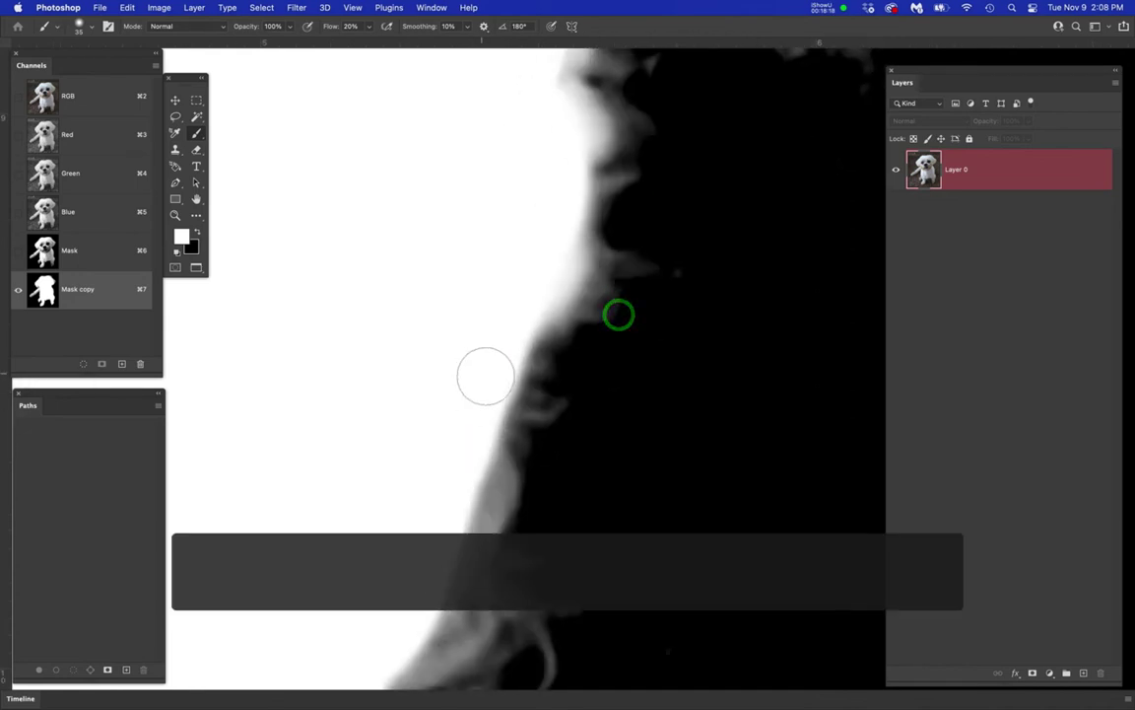
mouse_move(452, 519)
left_mouse_down()
mouse_move(464, 464)
mouse_move(474, 482)
mouse_move(616, 311)
mouse_move(532, 355)
mouse_move(492, 461)
mouse_move(492, 441)
mouse_move(539, 414)
mouse_move(547, 334)
mouse_move(542, 465)
mouse_move(465, 519)
mouse_move(416, 603)
mouse_move(623, 332)
left_mouse_up()
mouse_move(552, 429)
left_mouse_down()
mouse_move(528, 472)
mouse_move(483, 482)
mouse_move(456, 530)
mouse_move(537, 428)
mouse_move(495, 506)
mouse_move(391, 575)
mouse_move(348, 575)
mouse_move(455, 530)
mouse_move(355, 555)
left_mouse_up()
left_click_drag(497, 469, 664, 327)
mouse_move(562, 428)
left_mouse_down()
mouse_move(519, 384)
mouse_move(485, 391)
left_mouse_up()
mouse_move(465, 413)
left_mouse_down()
mouse_move(370, 420)
mouse_move(466, 464)
mouse_move(340, 420)
mouse_move(395, 462)
mouse_move(253, 388)
mouse_move(279, 258)
left_mouse_up()
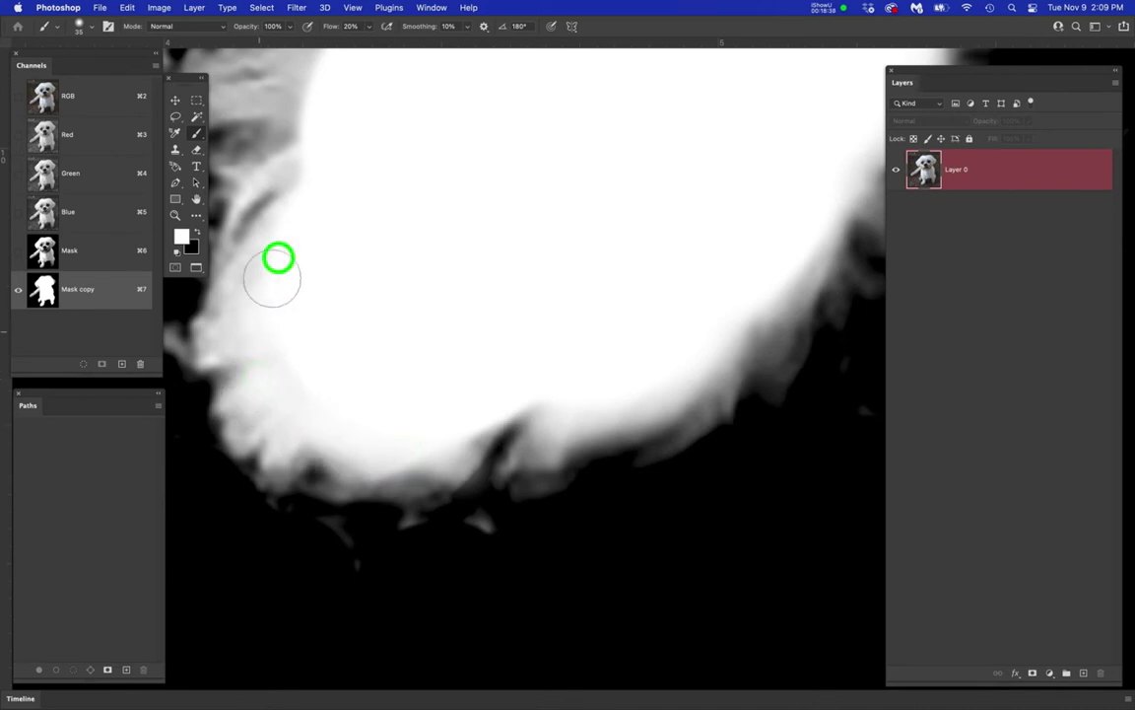
left_click_drag(394, 218, 602, 467)
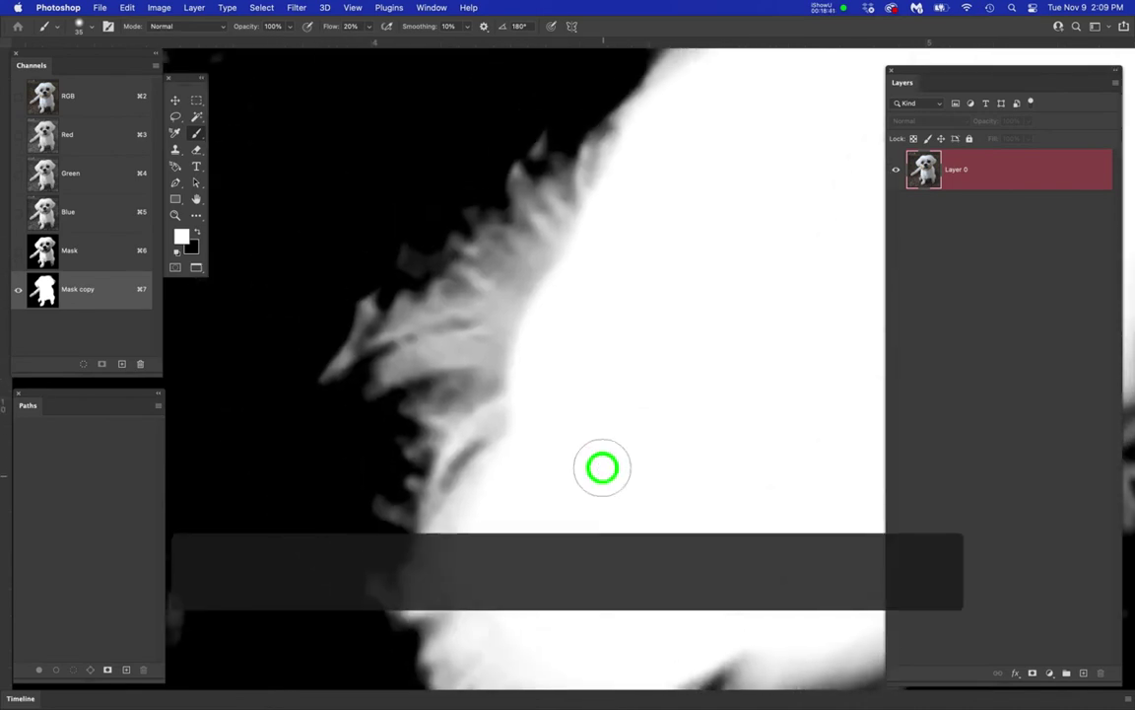
key("super+s")
- Paint white into the gray fur tufts on the paw's outer side and up the leg above them
mouse_move(504, 419)
left_mouse_down()
mouse_move(482, 405)
mouse_move(448, 301)
mouse_move(484, 263)
mouse_move(531, 318)
mouse_move(591, 192)
mouse_move(582, 244)
left_mouse_up()
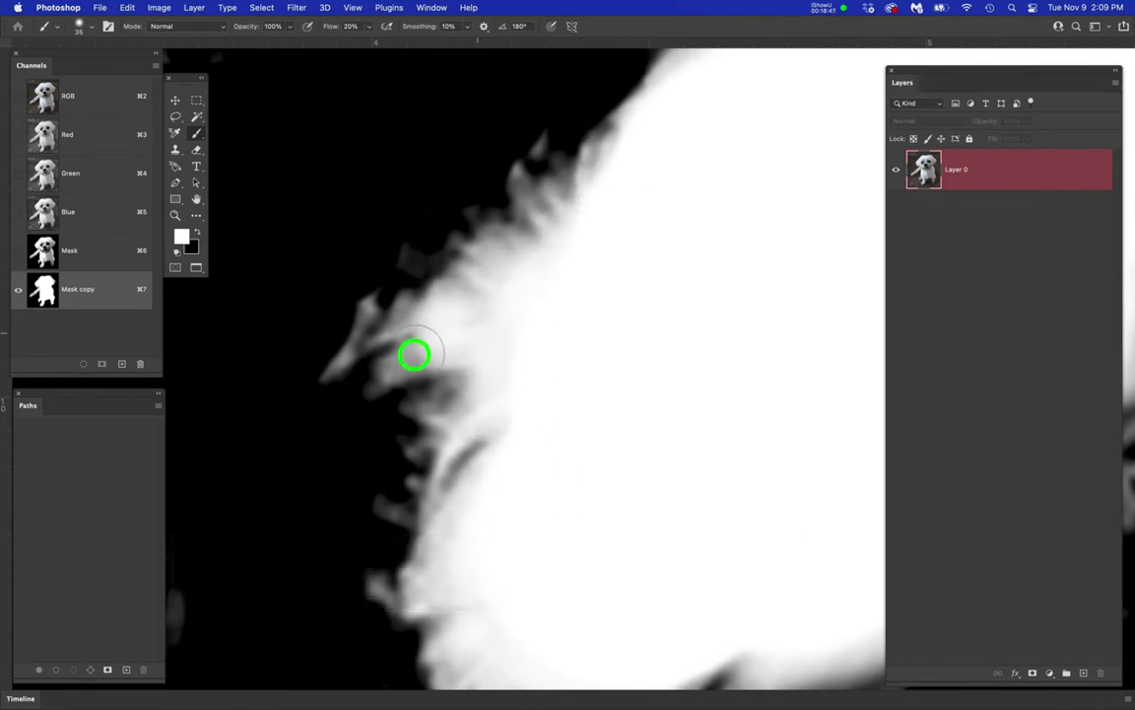
left_click_drag(442, 335, 524, 441)
mouse_move(568, 223)
left_mouse_down()
mouse_move(546, 259)
mouse_move(550, 226)
left_mouse_up()
key("space")
mouse_move(650, 195)
left_mouse_down()
mouse_move(644, 261)
mouse_move(510, 672)
left_mouse_up()
mouse_move(597, 510)
left_mouse_down()
mouse_move(620, 402)
mouse_move(612, 444)
mouse_move(566, 286)
left_mouse_up()
- Whiten the gray areas inside the adjacent outer paw, keeping its furry outline
key("space")
left_click_drag(527, 191, 666, 369)
mouse_move(568, 276)
left_mouse_down()
mouse_move(572, 253)
mouse_move(521, 314)
mouse_move(524, 262)
mouse_move(547, 236)
mouse_move(593, 247)
mouse_move(462, 350)
mouse_move(492, 345)
mouse_move(471, 406)
mouse_move(436, 428)
mouse_move(436, 456)
mouse_move(446, 453)
mouse_move(256, 464)
mouse_move(311, 489)
mouse_move(253, 427)
mouse_move(317, 386)
mouse_move(301, 329)
left_mouse_up()
key("space")
key("space")
left_click_drag(331, 340, 594, 498)
mouse_move(475, 449)
left_mouse_down()
mouse_move(486, 485)
mouse_move(466, 436)
mouse_move(499, 396)
left_mouse_up()
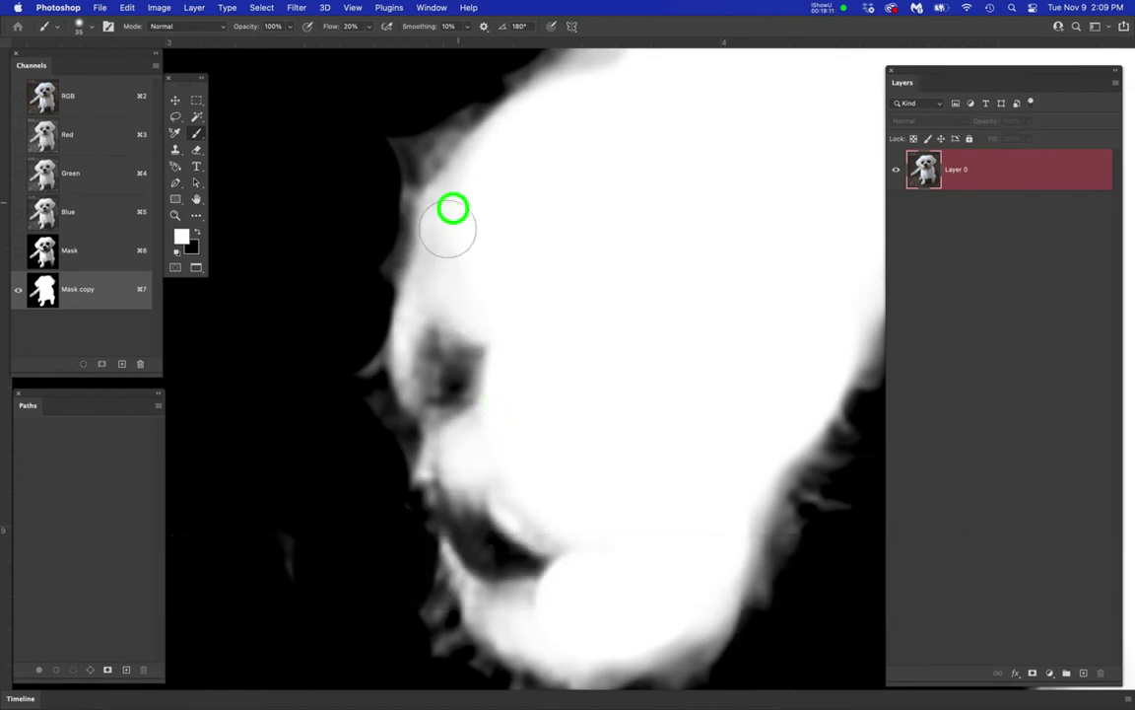
- Paint white over the gray fringe above the outer paw and up the body's outer edge
key("space")
left_click_drag(564, 189, 466, 453)
mouse_move(603, 228)
left_mouse_down()
mouse_move(596, 161)
mouse_move(581, 141)
mouse_move(578, 180)
left_mouse_up()
key("space")
mouse_move(650, 163)
left_mouse_down()
mouse_move(575, 385)
mouse_move(537, 340)
mouse_move(530, 274)
mouse_move(592, 265)
mouse_move(531, 194)
left_mouse_up()
key("space")
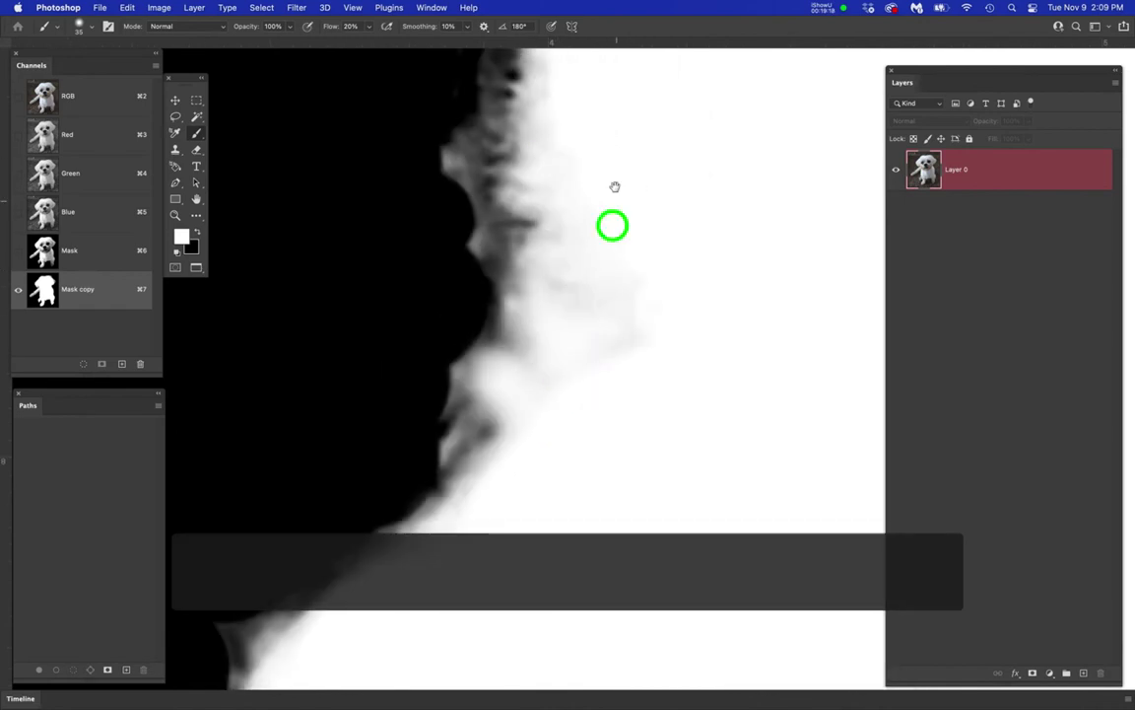
left_click_drag(611, 226, 594, 425)
left_click_drag(517, 363, 527, 355)
- Switch to black and paint out the gray residue just outside the body's outer edge
key("x")
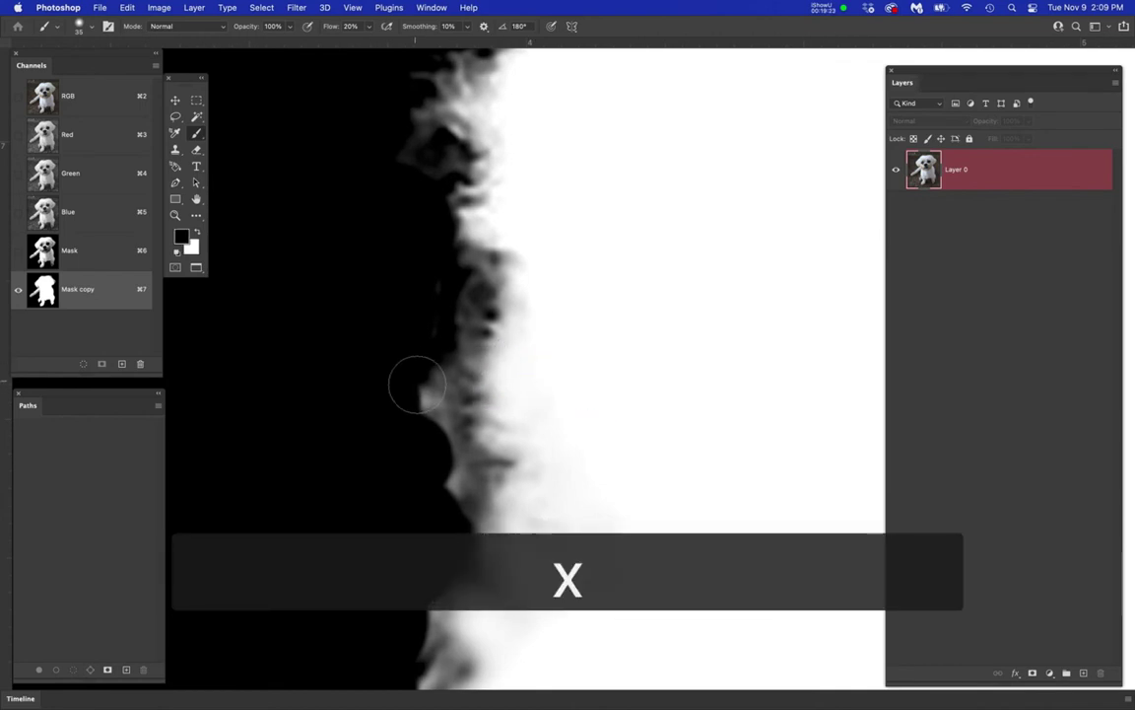
left_click_drag(407, 407, 410, 455)
mouse_move(435, 494)
left_mouse_down()
mouse_move(421, 430)
mouse_move(441, 309)
left_mouse_up()
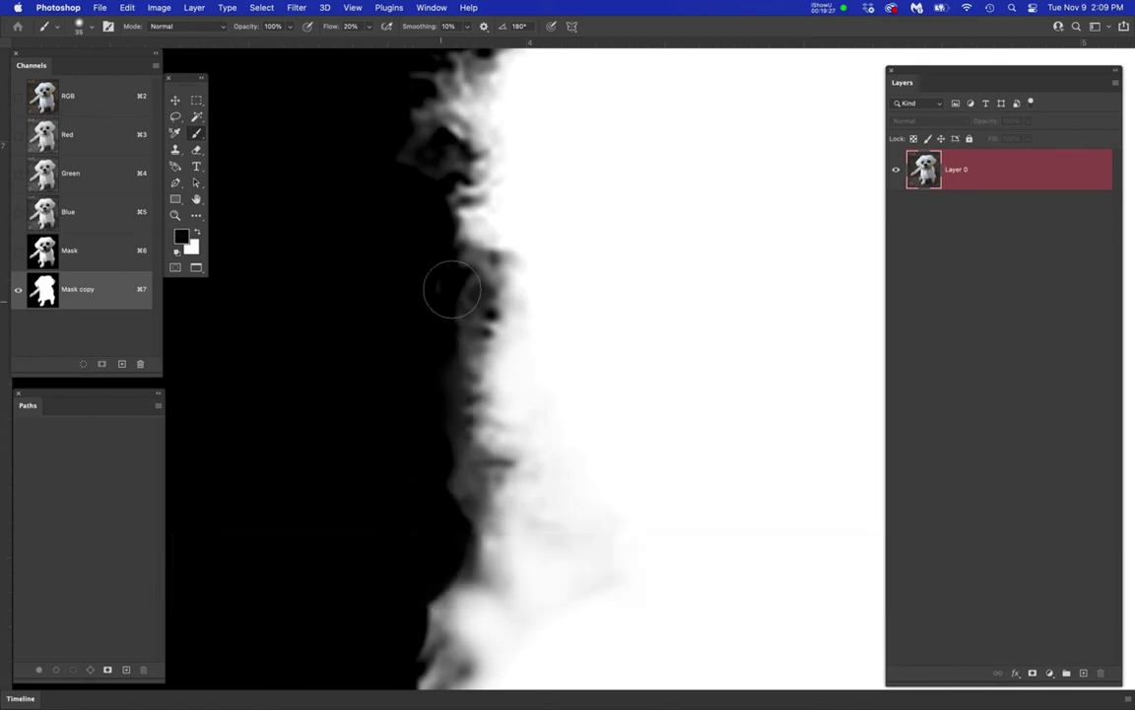
- Switch back to white and fill the remaining gray patches inside the body's outer edge
key("x")
left_click_drag(516, 228, 502, 424)
left_click_drag(486, 335, 527, 268)
mouse_move(565, 194)
left_mouse_down()
mouse_move(573, 643)
mouse_move(573, 626)
left_mouse_up()
left_click_drag(629, 303, 772, 589)
- Draw a loose freehand selection around the dog's gray outstretched leg, up to where it joins the body
scroll(652, 372, "down", 5)
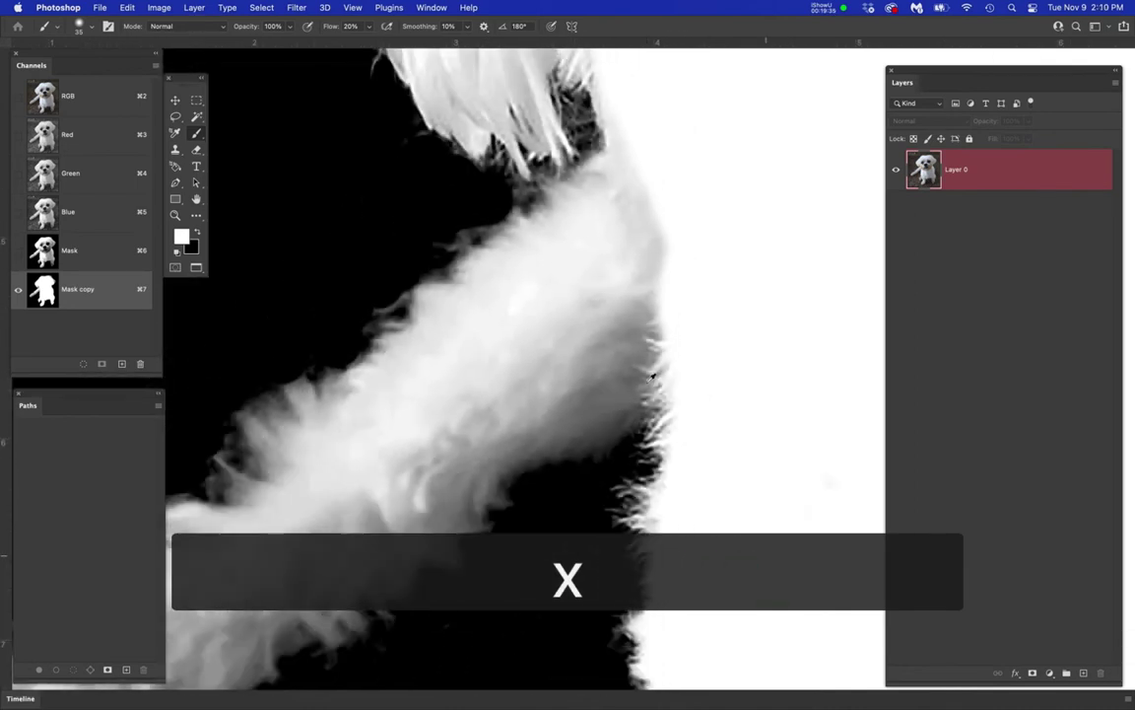
scroll(714, 413, "down", 4)
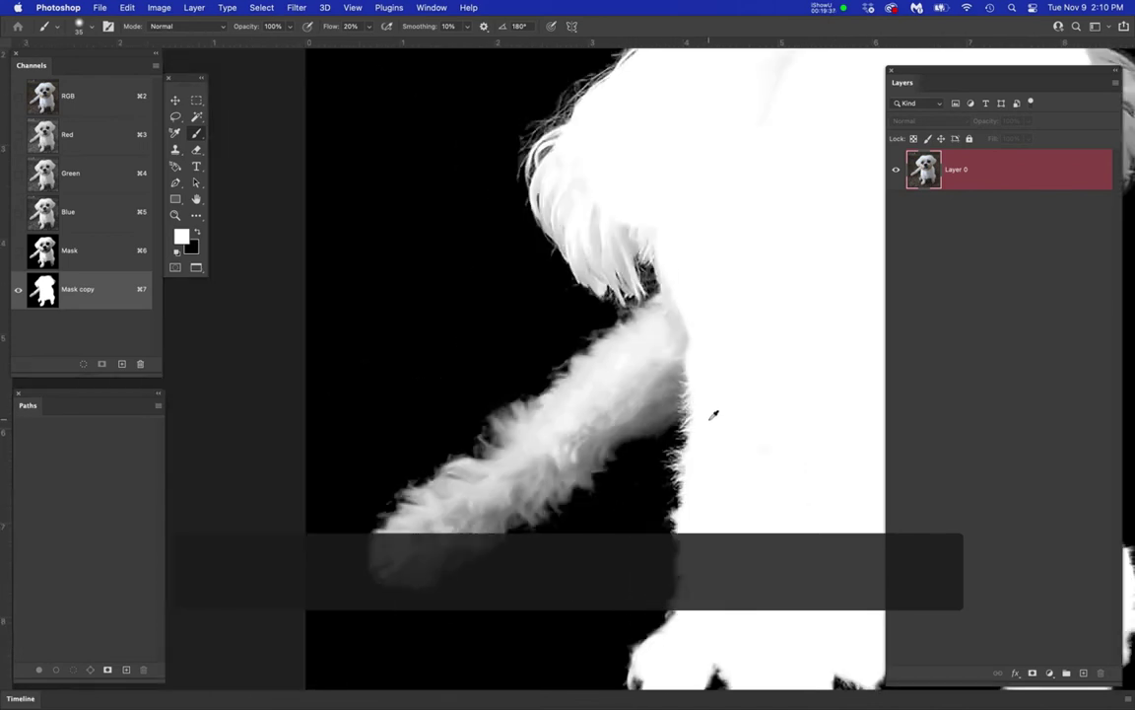
key("l")
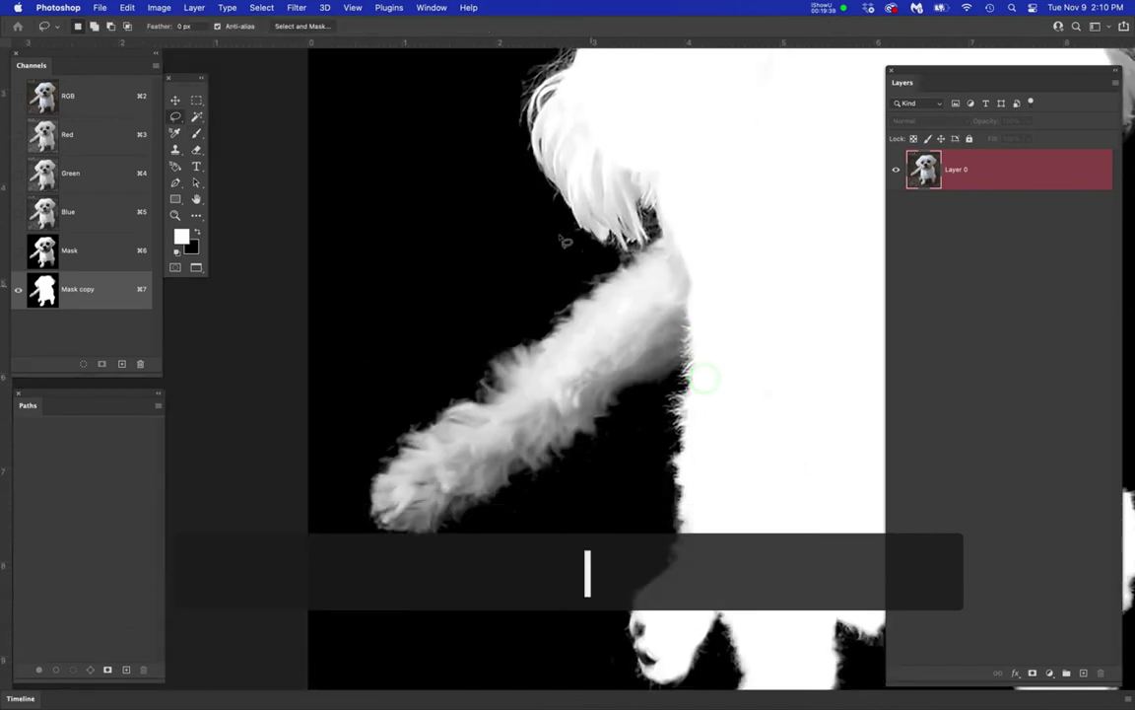
mouse_move(631, 241)
left_mouse_down()
mouse_move(651, 223)
mouse_move(697, 255)
left_mouse_up()
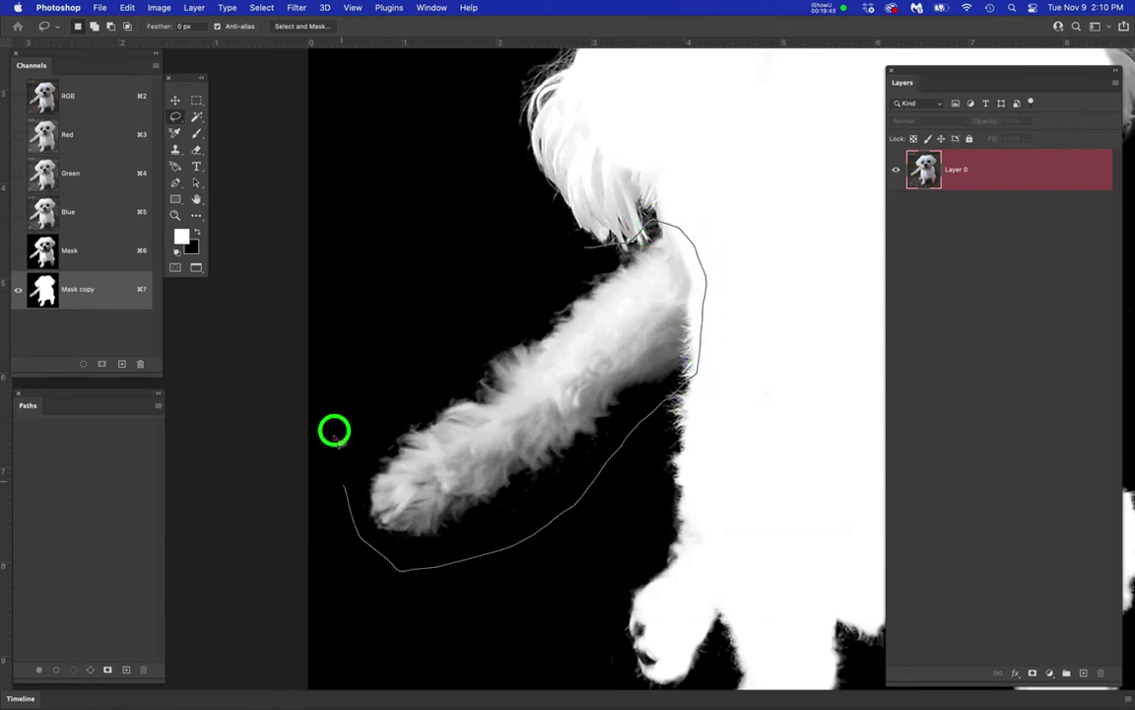
left_click_drag(593, 249, 602, 258)
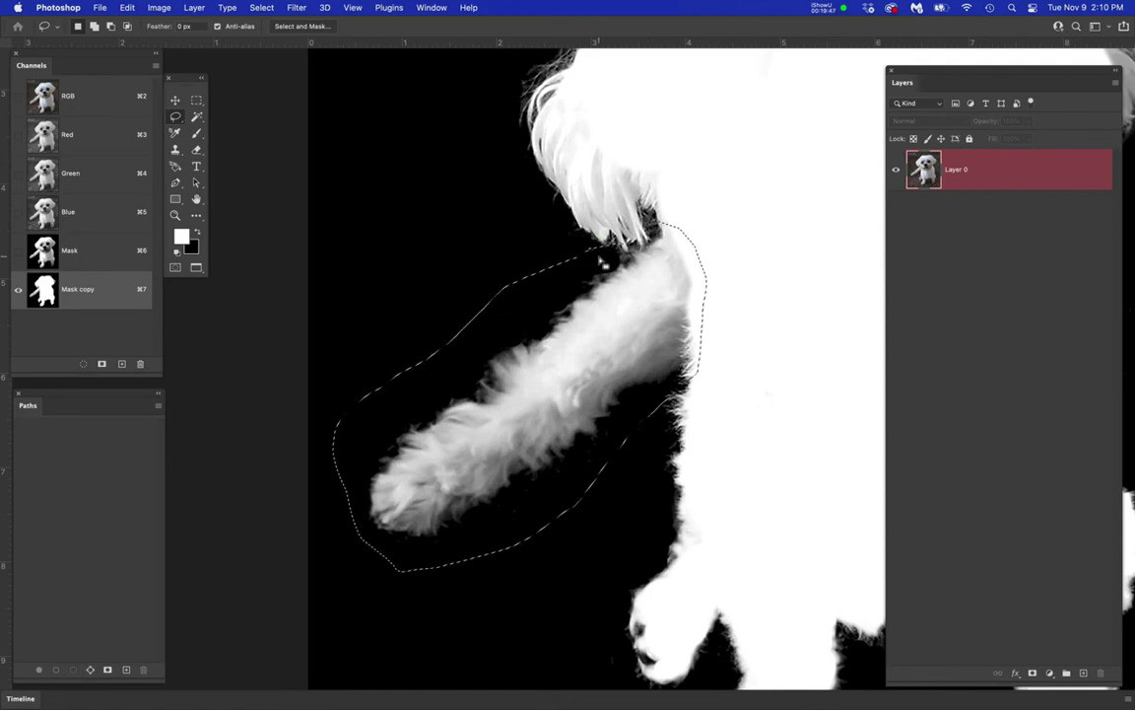
- Brighten the selected leg with Levels by lowering the white input point, and clear the selection
key("super+l")
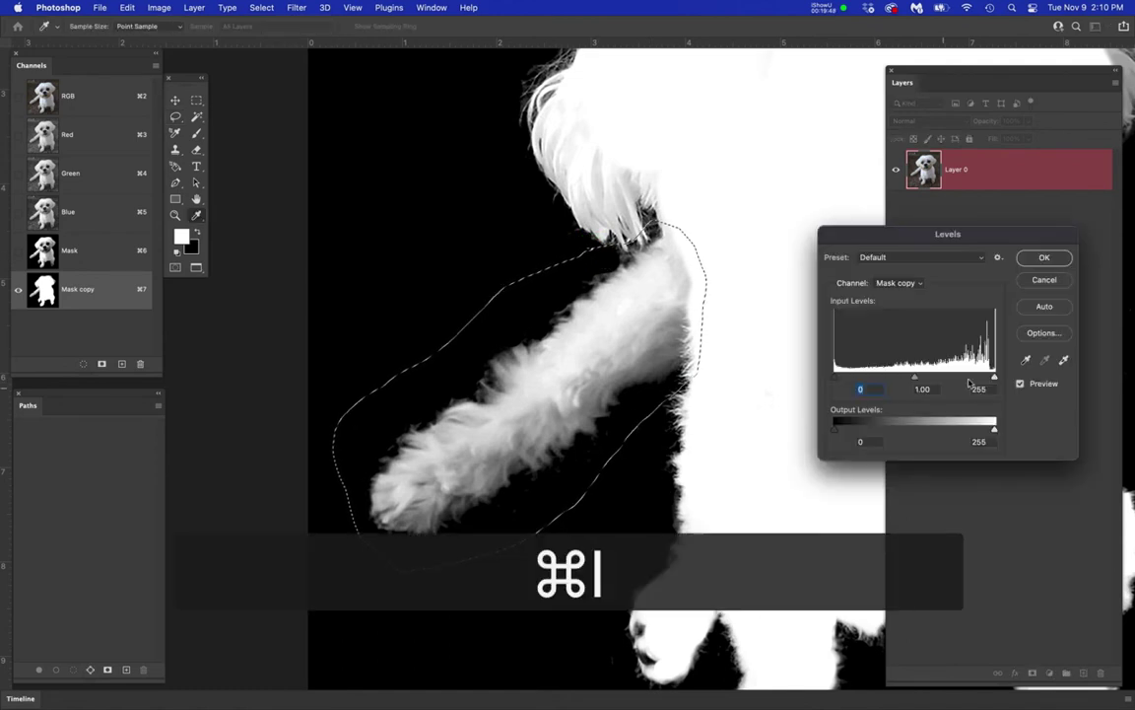
left_click_drag(995, 381, 951, 389)
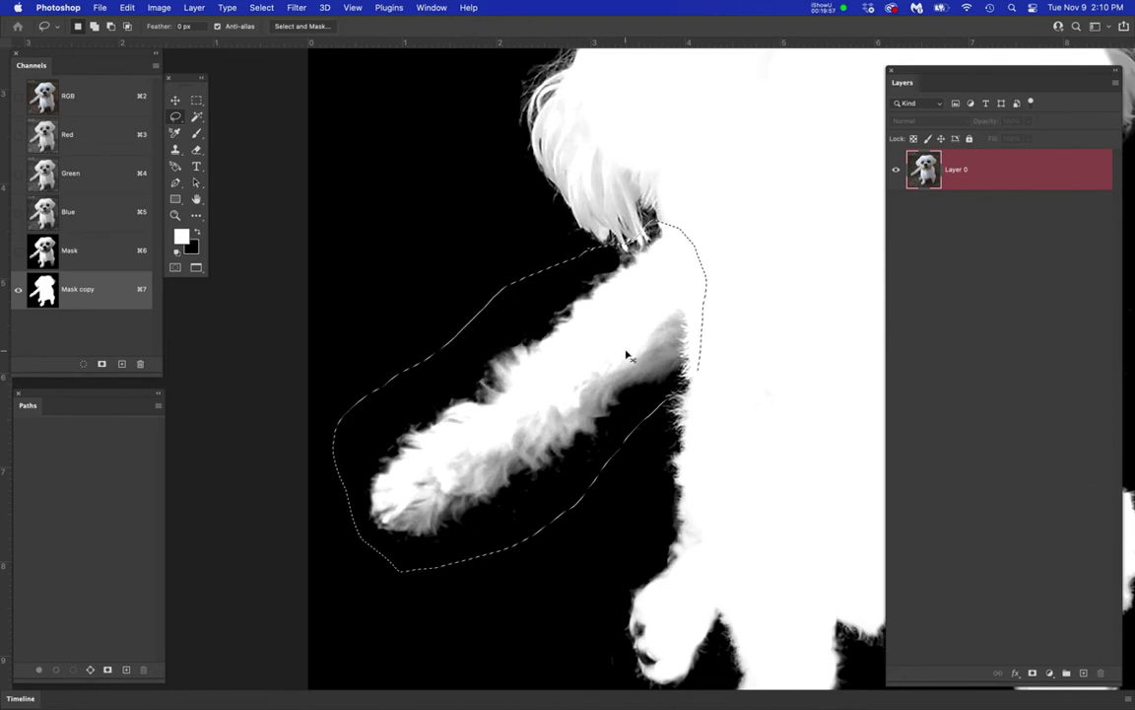
key("super+d")
- Enlarge the brush to 100 and paint white over the leg's gray underside, starting at the body
key("b")
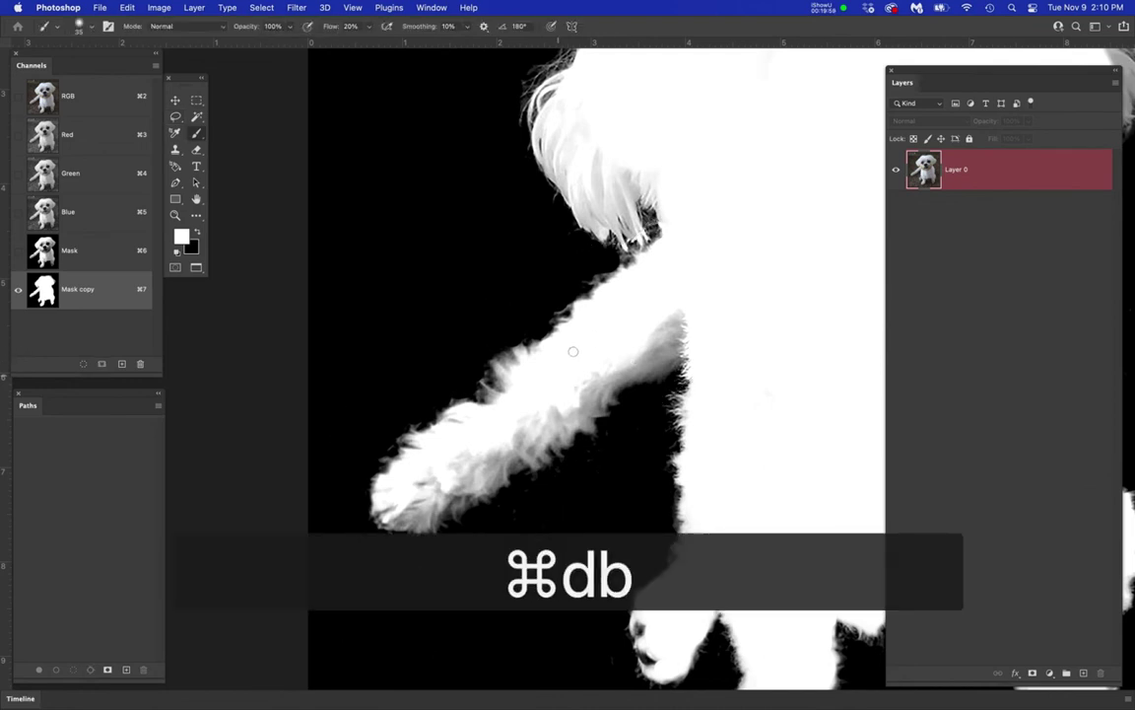
key("bracketright")
key("bracketright")
key("bracketright")
key("bracketright")
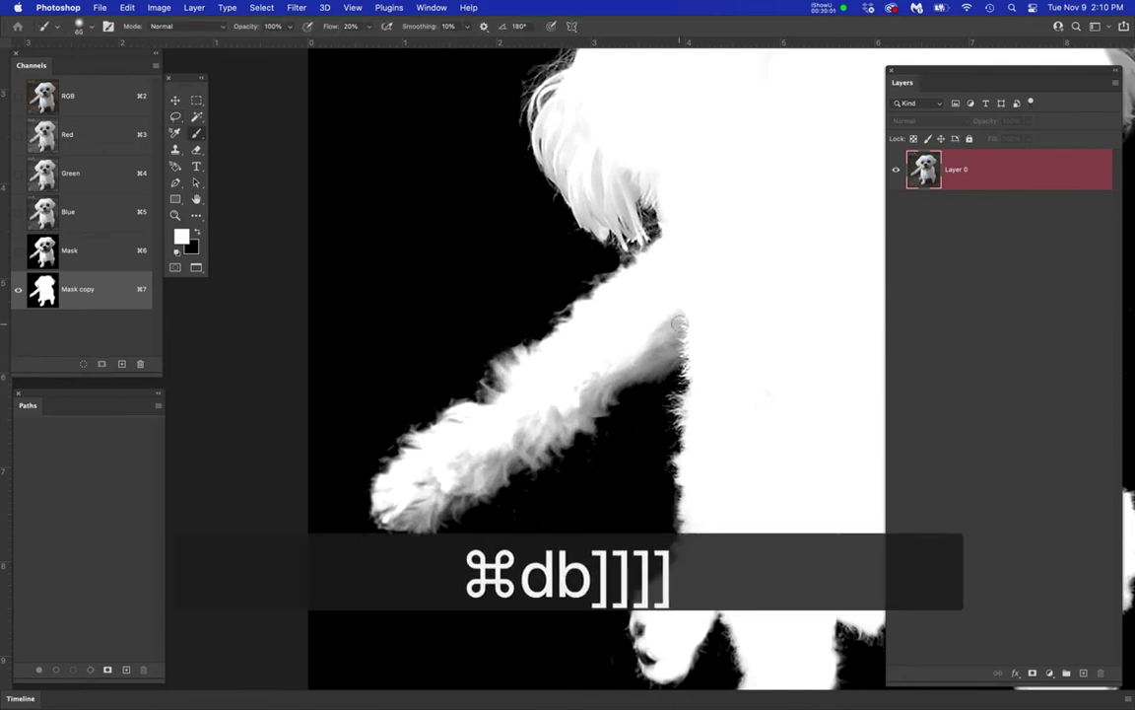
scroll(676, 342, "up", 3)
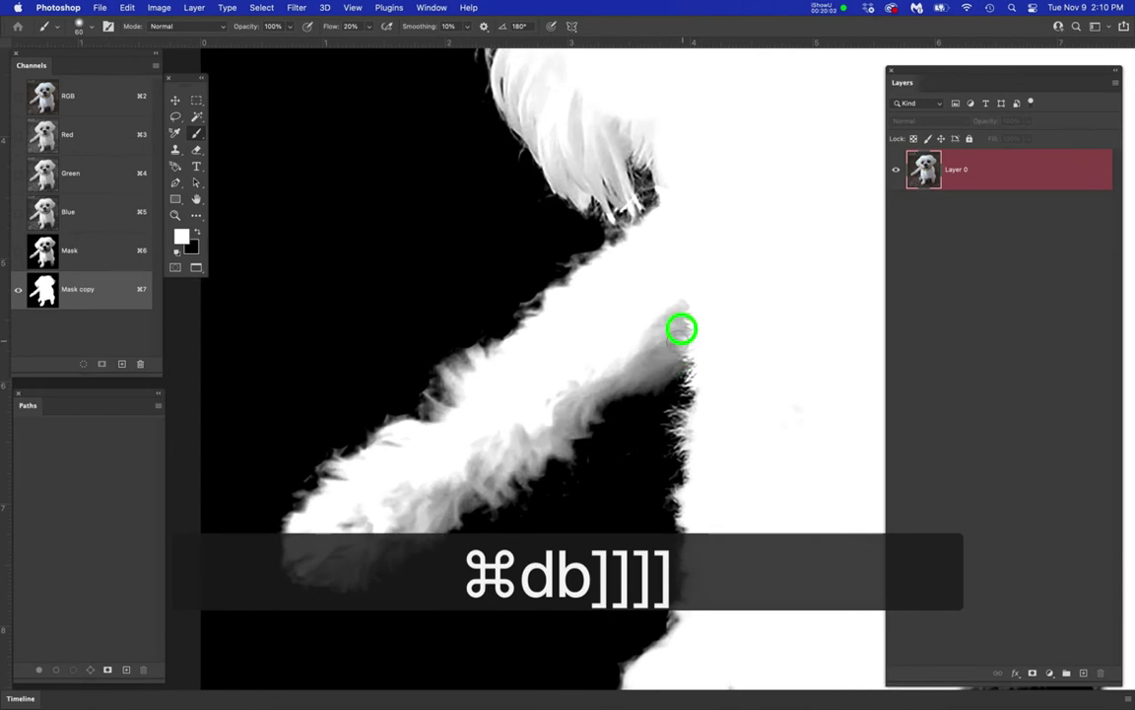
key("bracketright")
key("bracketright")
key("bracketright")
key("bracketright")
mouse_move(643, 360)
left_mouse_down()
mouse_move(658, 354)
mouse_move(586, 381)
mouse_move(572, 407)
left_mouse_up()
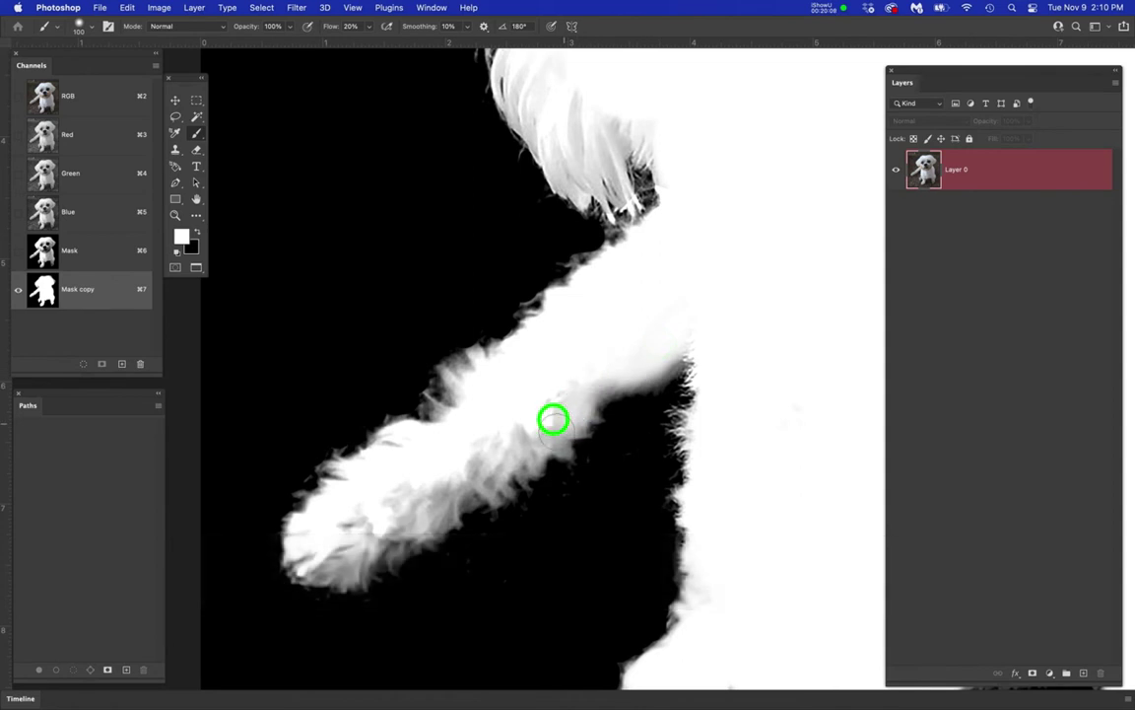
- Whiten the remaining gray fur inside the outstretched leg and the hanging ear above it, keeping soft edges
mouse_move(588, 385)
left_mouse_down()
mouse_move(554, 429)
mouse_move(522, 436)
mouse_move(501, 471)
mouse_move(474, 466)
mouse_move(522, 436)
mouse_move(487, 479)
mouse_move(476, 456)
mouse_move(532, 378)
left_mouse_up()
key("space")
mouse_move(495, 407)
left_mouse_down()
mouse_move(454, 440)
mouse_move(440, 422)
mouse_move(412, 441)
mouse_move(437, 454)
mouse_move(427, 479)
mouse_move(395, 481)
mouse_move(357, 450)
mouse_move(364, 467)
mouse_move(379, 464)
mouse_move(406, 502)
mouse_move(398, 454)
mouse_move(375, 431)
mouse_move(419, 421)
mouse_move(461, 377)
left_mouse_up()
mouse_move(547, 318)
left_mouse_down()
mouse_move(526, 320)
mouse_move(526, 308)
left_mouse_up()
key("space")
mouse_move(762, 285)
left_mouse_down()
mouse_move(712, 443)
mouse_move(693, 613)
left_mouse_up()
mouse_move(569, 377)
left_mouse_down()
mouse_move(603, 362)
mouse_move(622, 378)
mouse_move(602, 417)
mouse_move(576, 386)
mouse_move(571, 394)
mouse_move(553, 352)
mouse_move(555, 387)
mouse_move(559, 370)
mouse_move(541, 351)
mouse_move(500, 337)
mouse_move(555, 425)
mouse_move(505, 351)
mouse_move(564, 426)
mouse_move(507, 325)
mouse_move(612, 390)
mouse_move(575, 306)
mouse_move(526, 268)
mouse_move(509, 353)
mouse_move(576, 294)
mouse_move(609, 284)
left_mouse_up()
- Use a larger brush to paint white over the faint gray patches inside the upper head
scroll(613, 279, "down", 5)
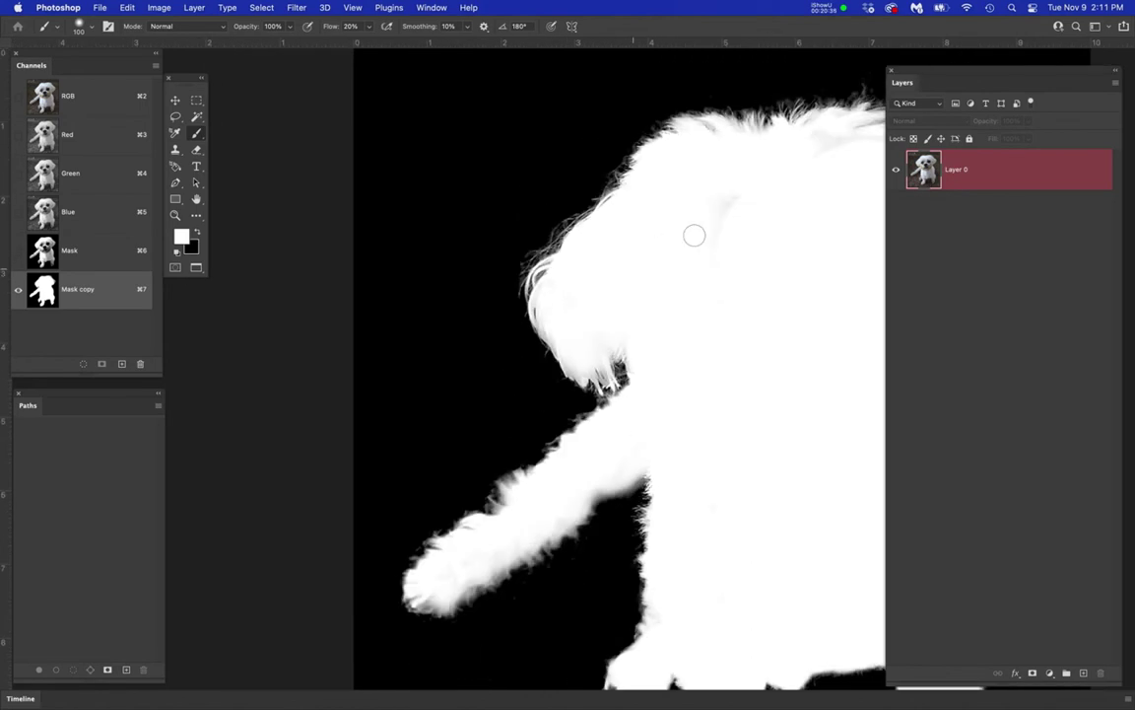
key("bracketright")
key("bracketright")
key("bracketright")
key("bracketright")
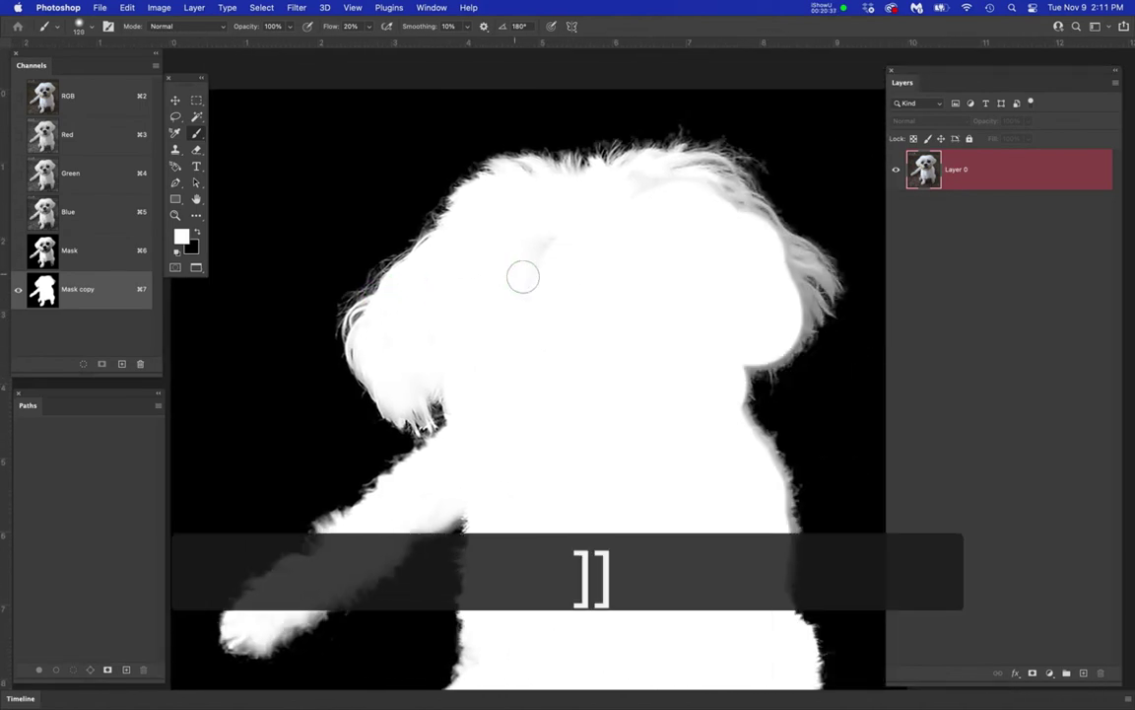
mouse_move(677, 217)
left_mouse_down()
mouse_move(669, 180)
mouse_move(706, 195)
left_mouse_up()
left_click(778, 269)
scroll(778, 269, "up", 3)
left_click_drag(777, 269, 606, 314)
- Reduce the brush to 90 and paint white along the gray inner border of the other ear
key("bracketleft")
key("bracketleft")
key("bracketleft")
key("bracketleft")
key("bracketleft")
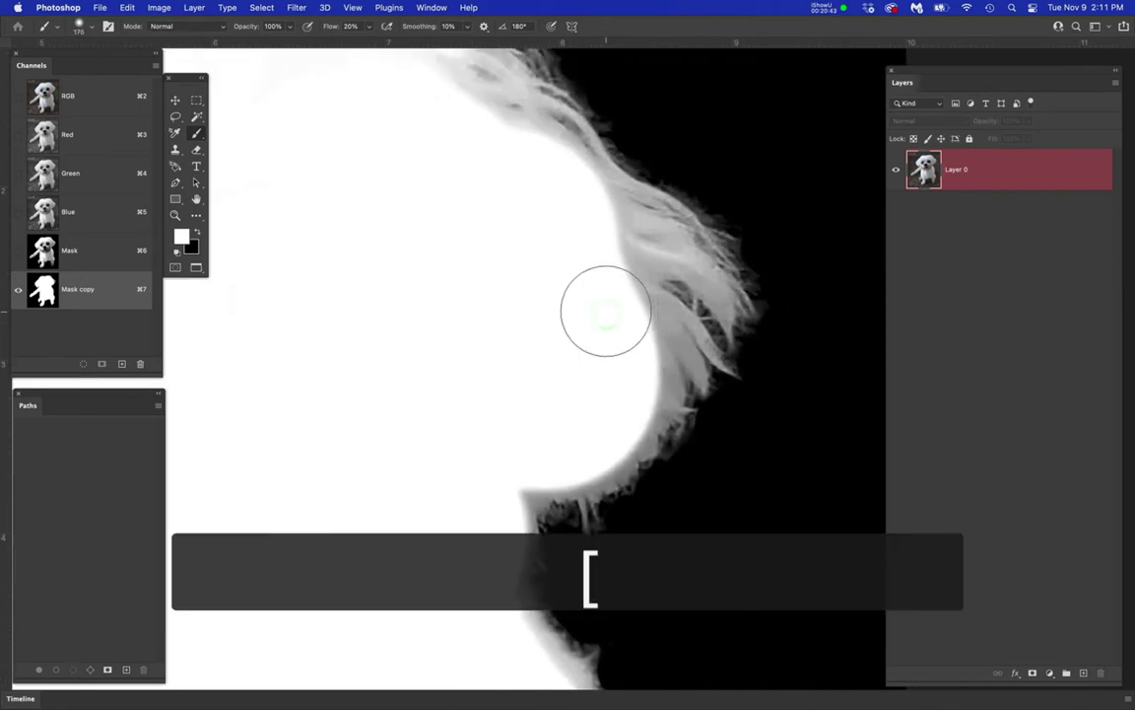
mouse_move(614, 213)
left_mouse_down()
mouse_move(684, 279)
mouse_move(641, 298)
mouse_move(666, 355)
mouse_move(624, 266)
mouse_move(679, 340)
mouse_move(667, 377)
mouse_move(654, 373)
mouse_move(649, 418)
mouse_move(624, 443)
mouse_move(524, 485)
mouse_move(514, 476)
mouse_move(515, 494)
mouse_move(573, 458)
mouse_move(611, 459)
mouse_move(585, 474)
mouse_move(641, 274)
mouse_move(645, 284)
mouse_move(596, 248)
left_mouse_up()
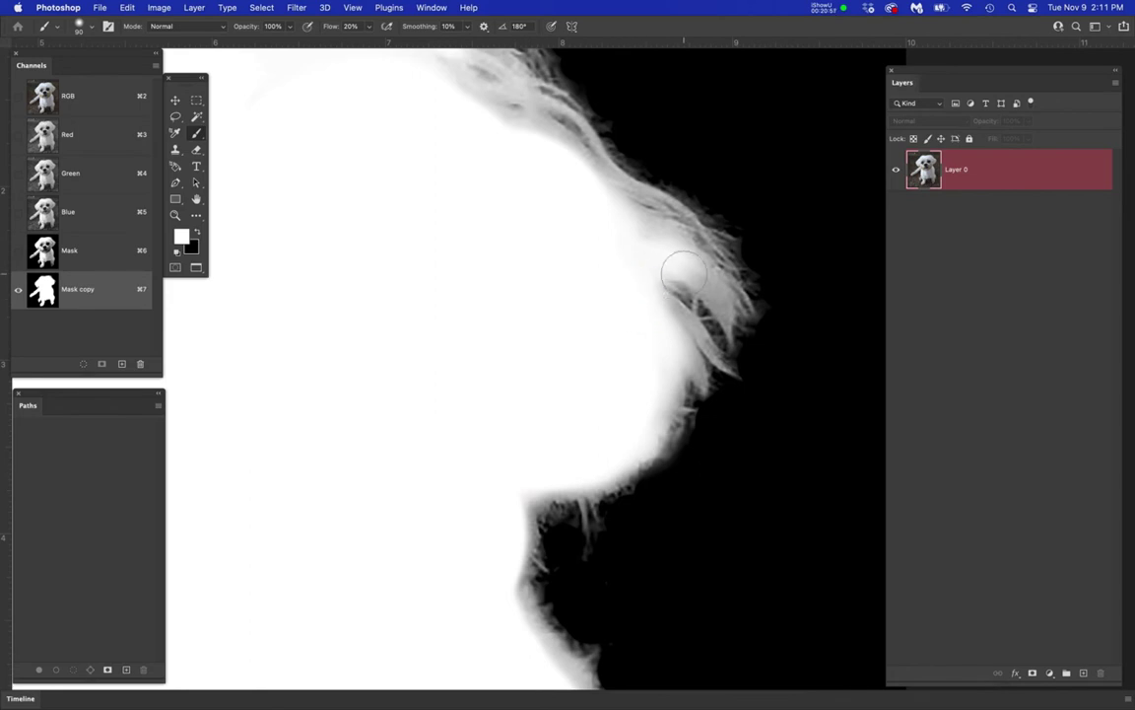
- Adjust the brush size and whiten the ear's gray outer locks, leaving the wispy tips soft
key("bracketright")
key("bracketright")
key("bracketright")
key("bracketright")
key("bracketleft")
key("bracketleft")
key("bracketleft")
key("bracketleft")
key("bracketleft")
key("bracketleft")
key("bracketleft")
mouse_move(682, 266)
left_mouse_down()
mouse_move(720, 296)
mouse_move(600, 192)
left_mouse_up()
- Enlarge the brush to 100 and paint white over the gray hair between the ear and the crown
key("space")
left_click_drag(569, 316, 596, 376)
key("bracketright")
key("bracketright")
key("bracketright")
key("bracketright")
mouse_move(566, 277)
left_mouse_down()
mouse_move(652, 349)
mouse_move(536, 254)
mouse_move(590, 285)
mouse_move(696, 392)
mouse_move(656, 364)
mouse_move(717, 413)
left_mouse_up()
- Reduce the brush to 60 and paint white over the gray fringe at the neck below the ear
scroll(623, 433, "down", 3)
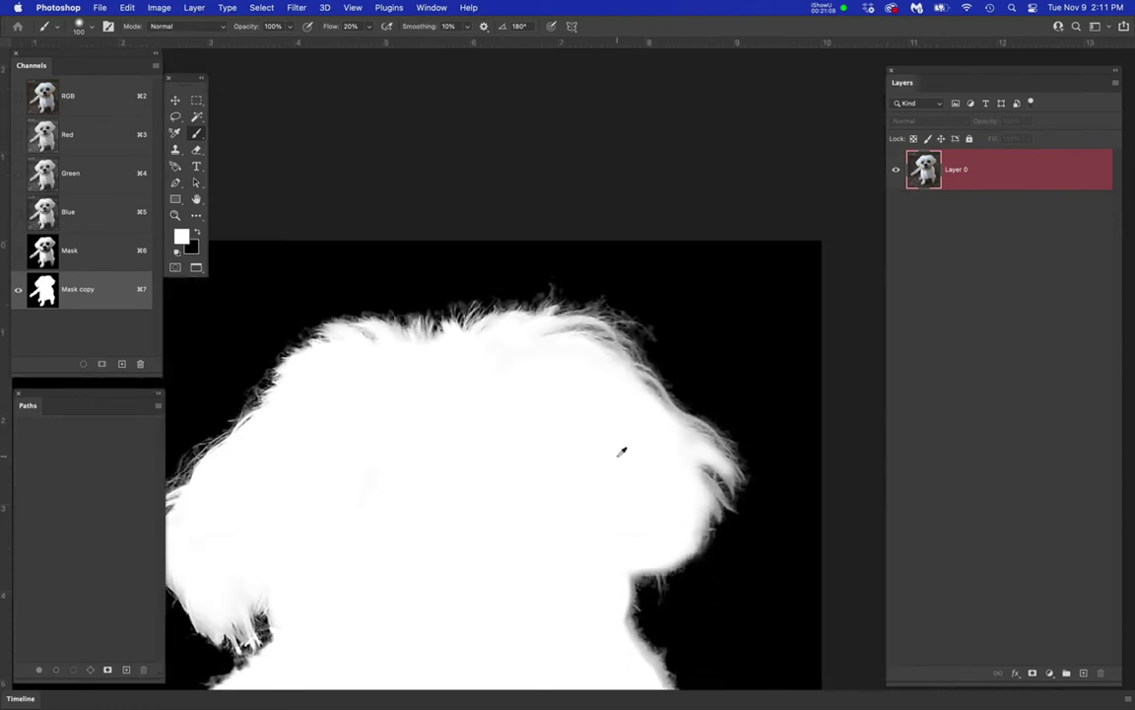
left_click_drag(634, 500, 639, 298)
left_click_drag(621, 355, 600, 449)
scroll(703, 423, "up", 5)
mouse_move(565, 200)
left_mouse_down()
mouse_move(575, 332)
mouse_move(587, 276)
mouse_move(600, 344)
mouse_move(601, 328)
mouse_move(582, 532)
left_mouse_up()
key("bracketleft")
key("bracketleft")
key("bracketleft")
key("bracketleft")
key("bracketleft")
left_click_drag(593, 589, 593, 354)
- Whiten the remaining gray border along the neck and the body's outer side, and save the document
key("space")
mouse_move(527, 268)
left_mouse_down()
mouse_move(549, 508)
mouse_move(598, 445)
mouse_move(608, 355)
mouse_move(601, 286)
mouse_move(534, 164)
mouse_move(614, 298)
mouse_move(479, 137)
left_mouse_up()
key("space")
left_click_drag(483, 195, 677, 522)
mouse_move(637, 402)
left_mouse_down()
mouse_move(662, 426)
mouse_move(602, 289)
mouse_move(621, 182)
mouse_move(657, 150)
mouse_move(610, 200)
mouse_move(623, 244)
mouse_move(625, 178)
mouse_move(648, 149)
left_mouse_up()
key("super+0")
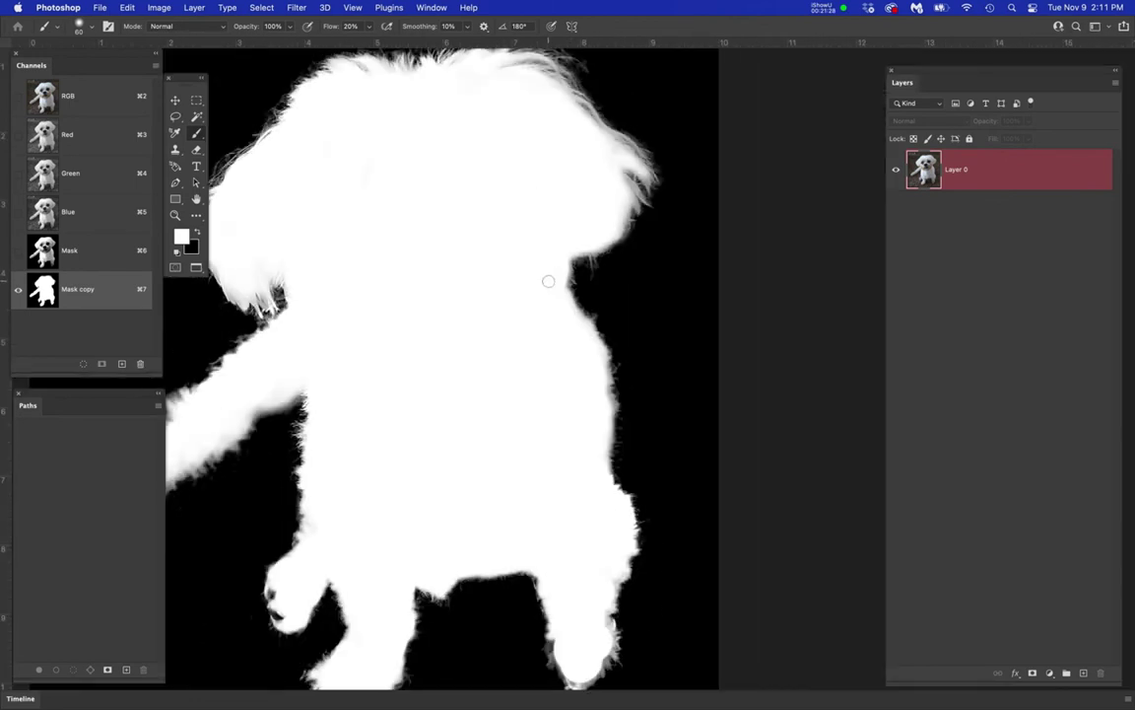
key("super+s")
- Shift the Mask copy channel's silhouette diagonally within the canvas and duplicate that channel
key("v")
left_click_drag(566, 343, 635, 380)
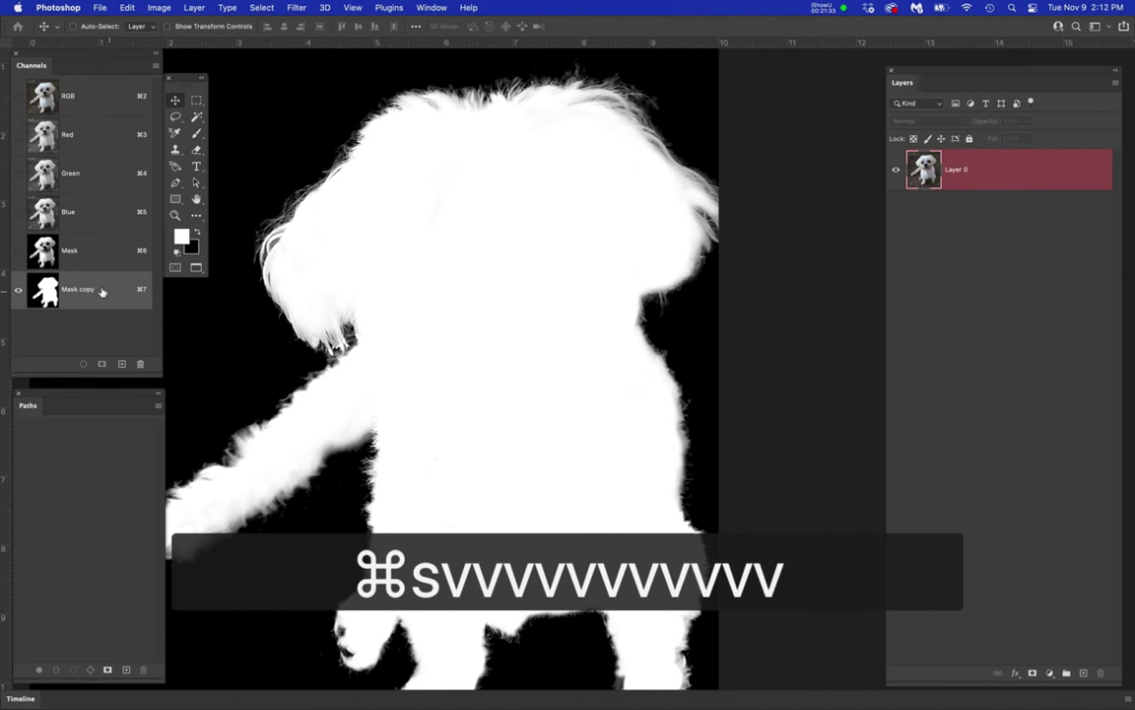
left_click_drag(95, 291, 120, 365)
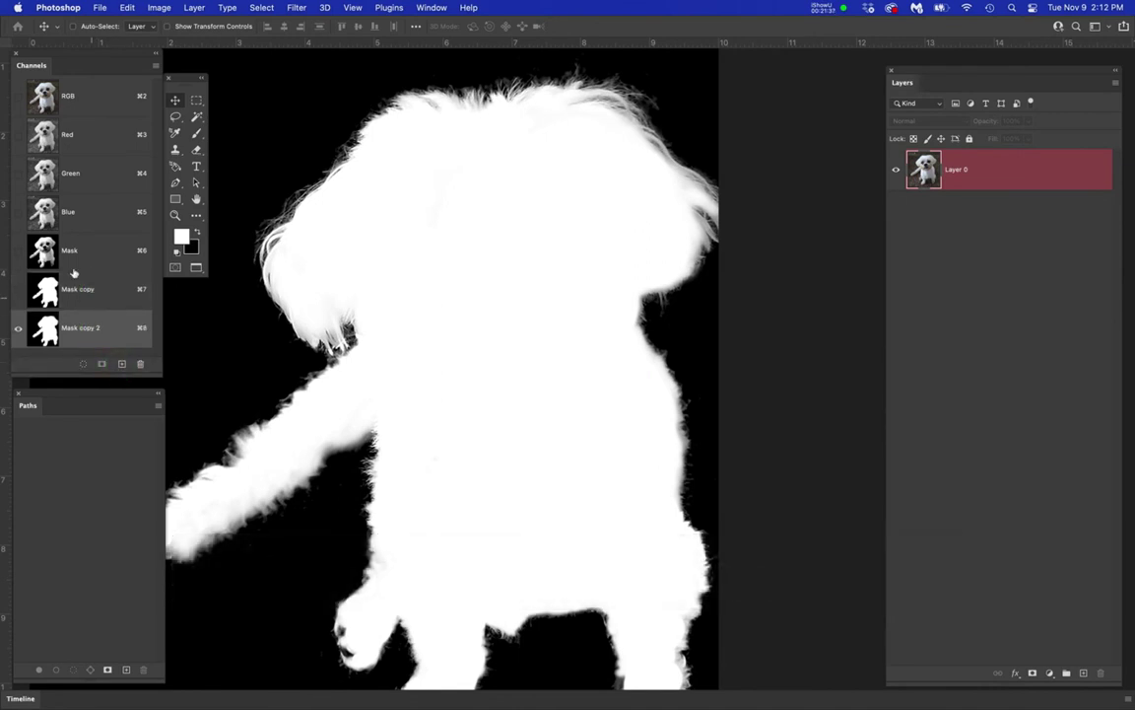
- Compare the Mask, Mask copy and Mask copy 2 channels one after another
left_click(87, 250)
left_click(94, 292)
left_click(102, 327)
scroll(429, 389, "down", 1)
key("super+l")
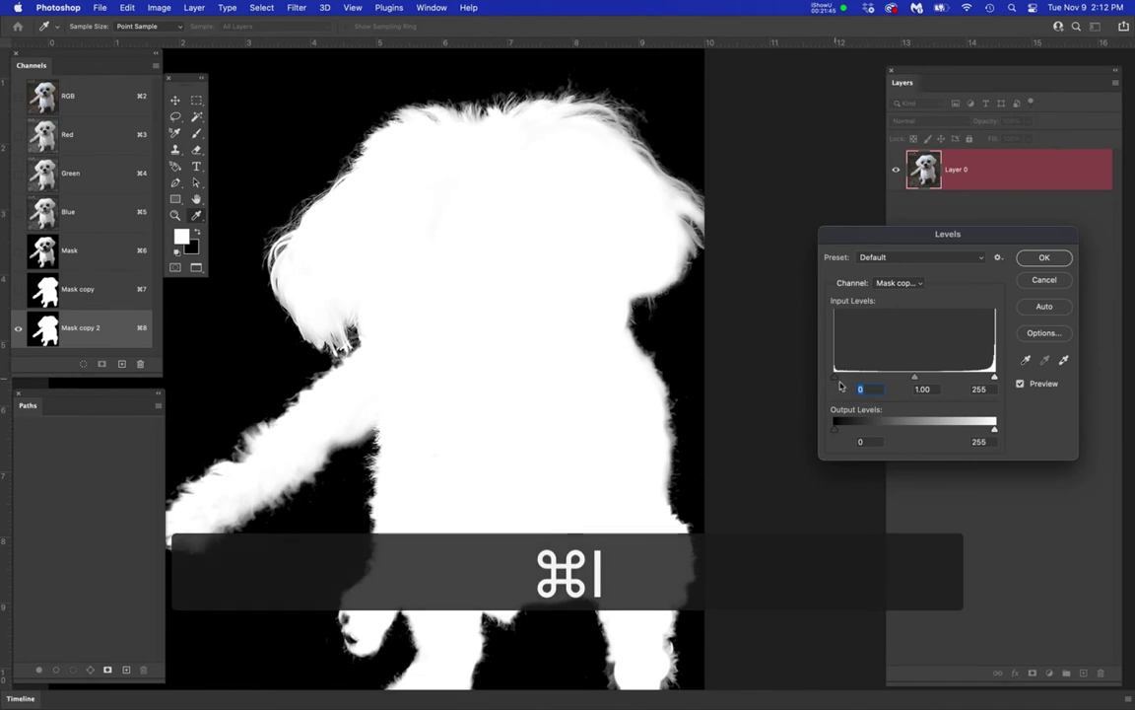
left_click_drag(992, 379, 981, 381)
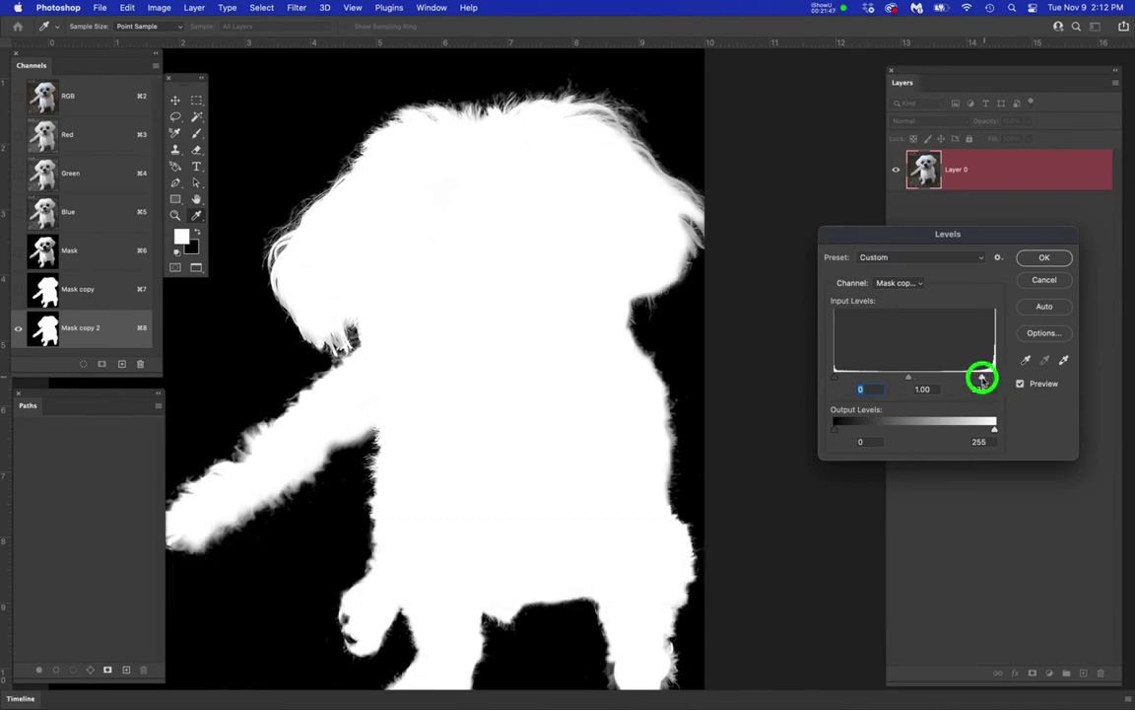
left_click(1047, 280)
key("v")
- View the whole silhouette and compare the original Mask channel with Mask copy
scroll(489, 405, "down", 3)
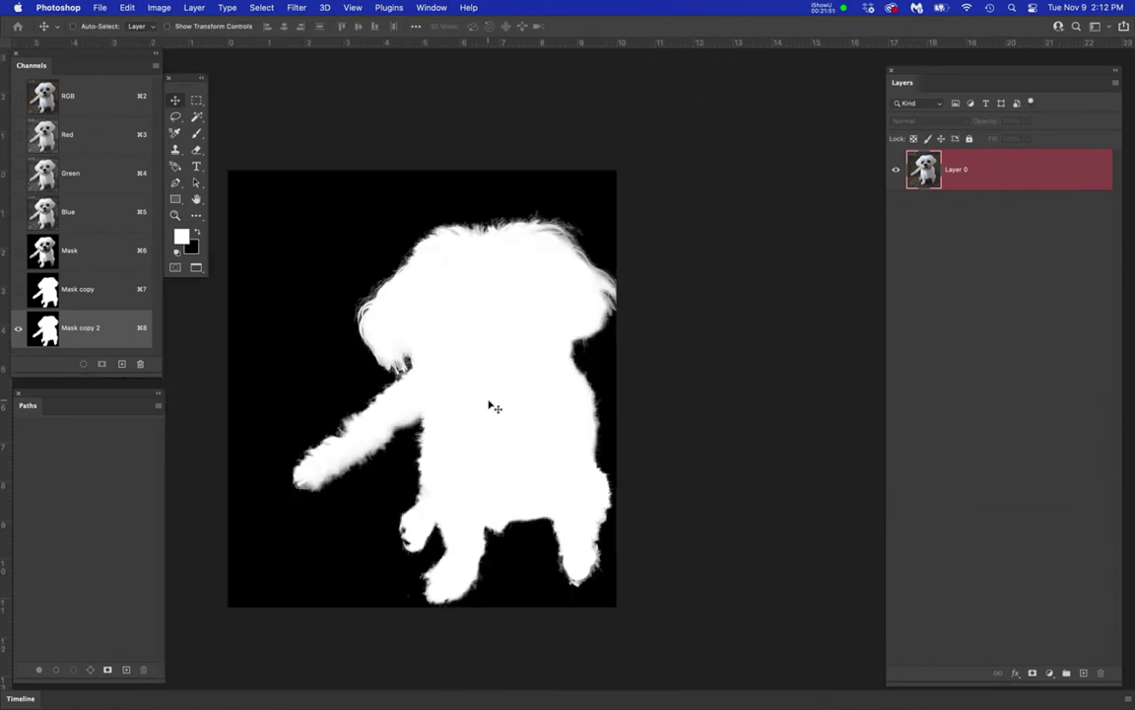
scroll(493, 406, "up", 1)
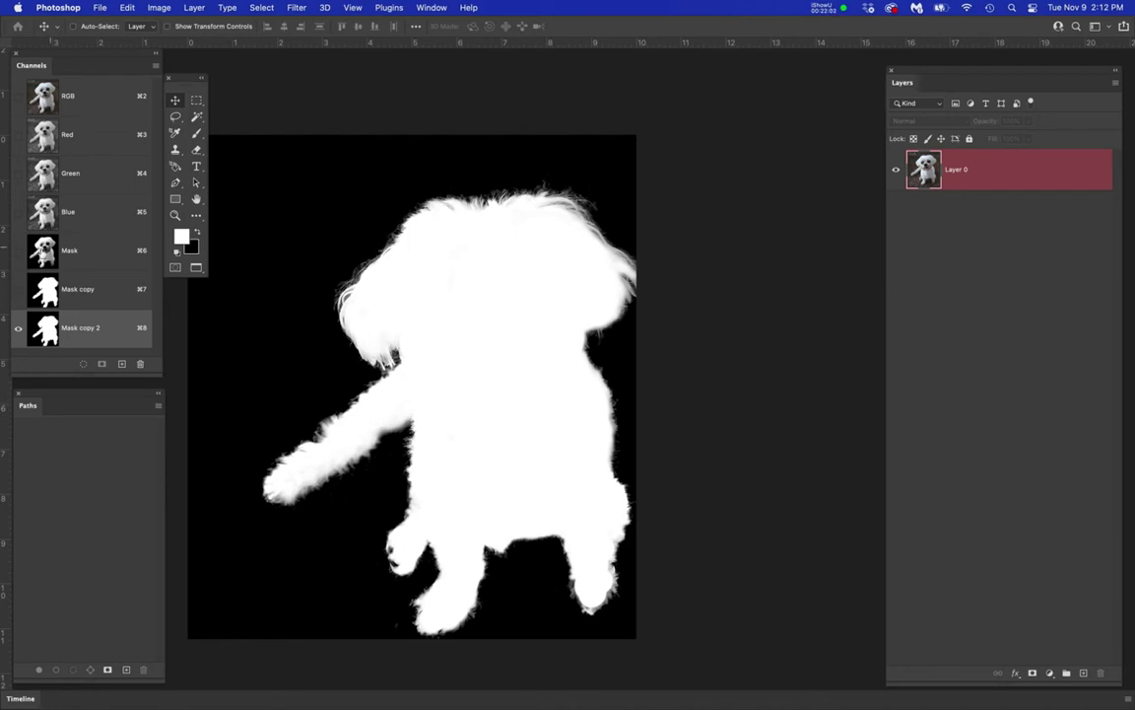
left_click(97, 255)
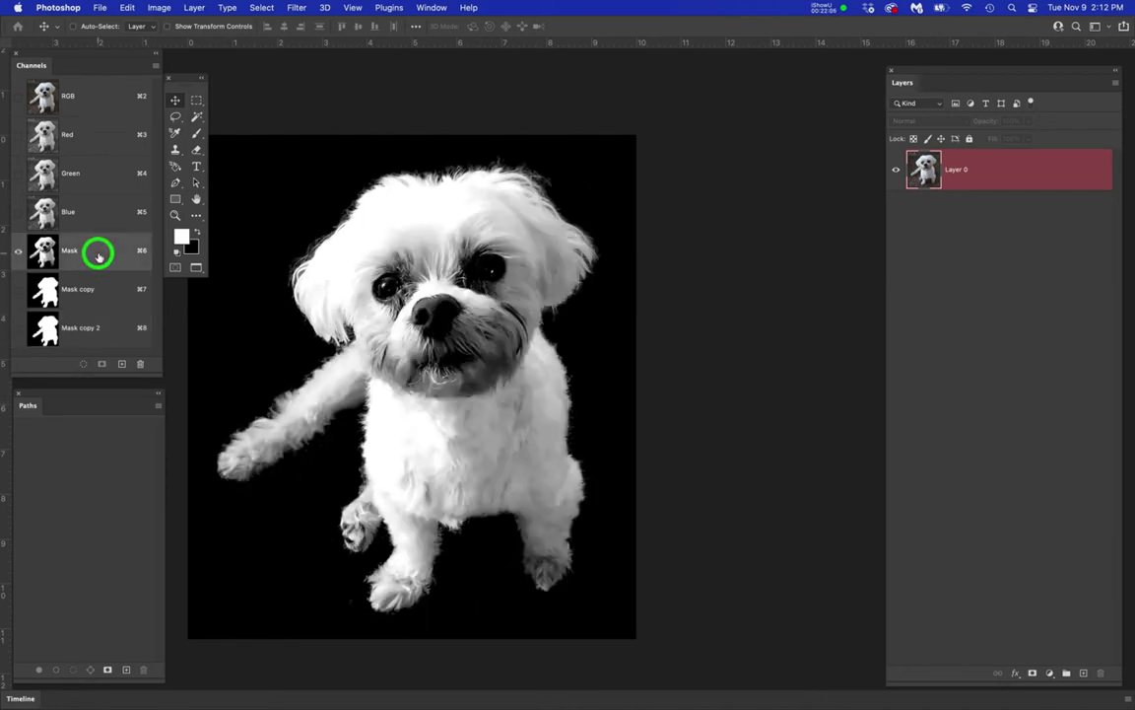
left_click(108, 294)
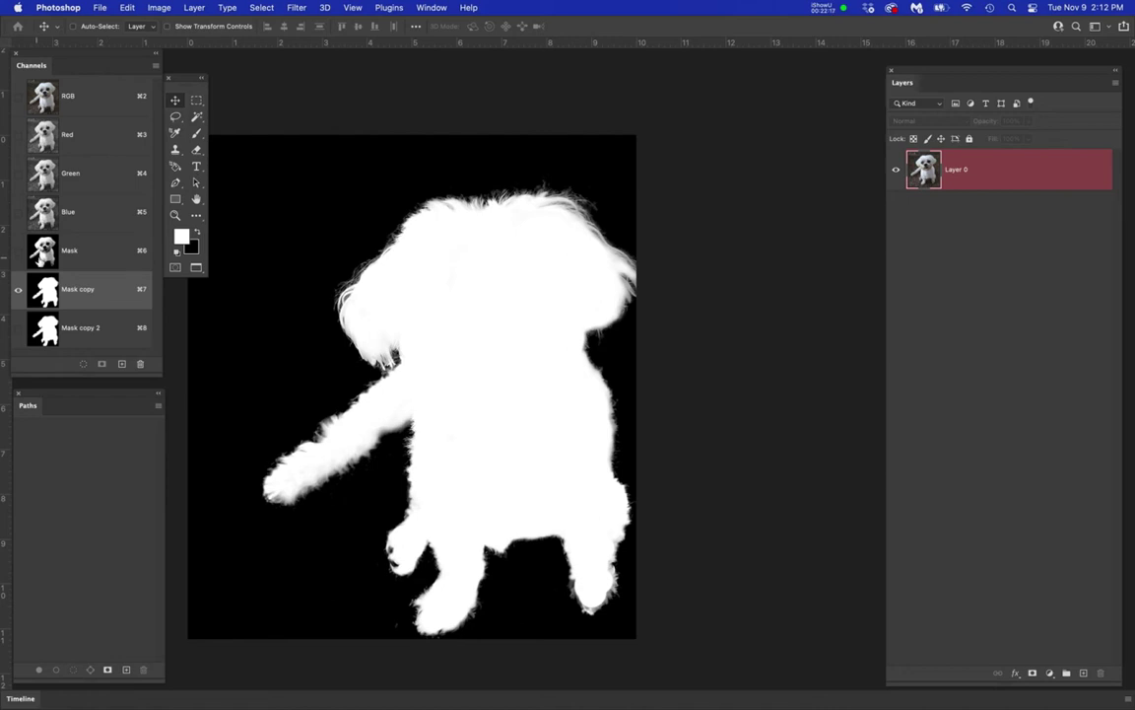
left_click_drag(263, 327, 337, 345)
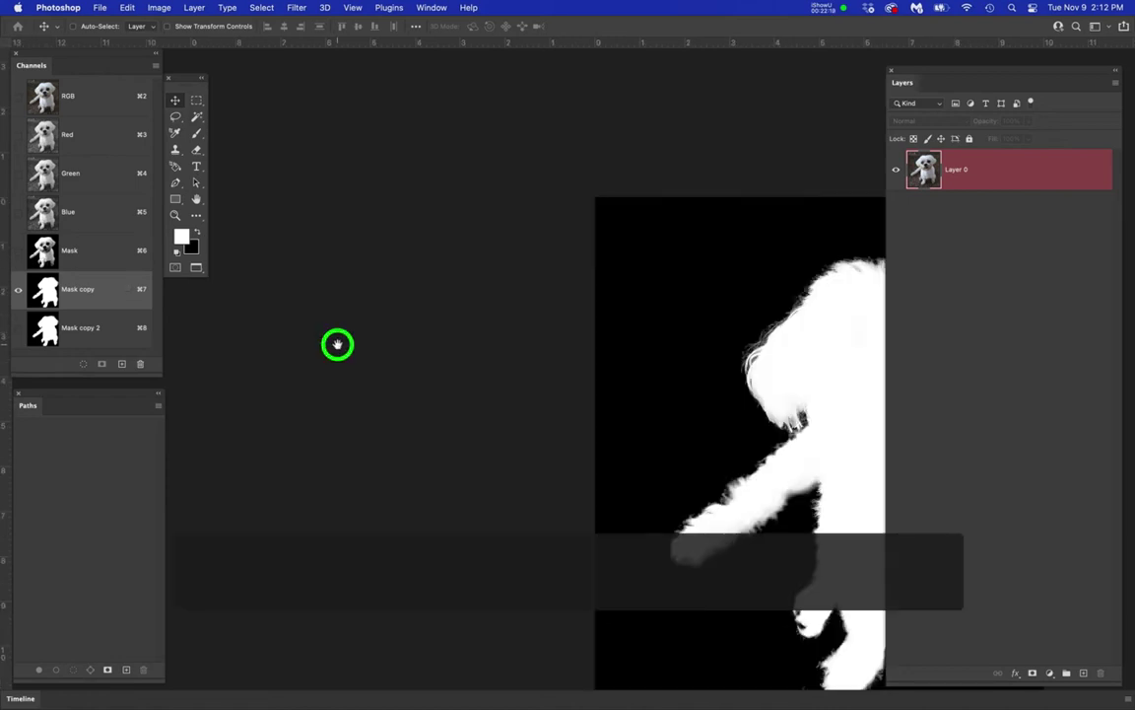
left_click_drag(431, 339, 426, 343)
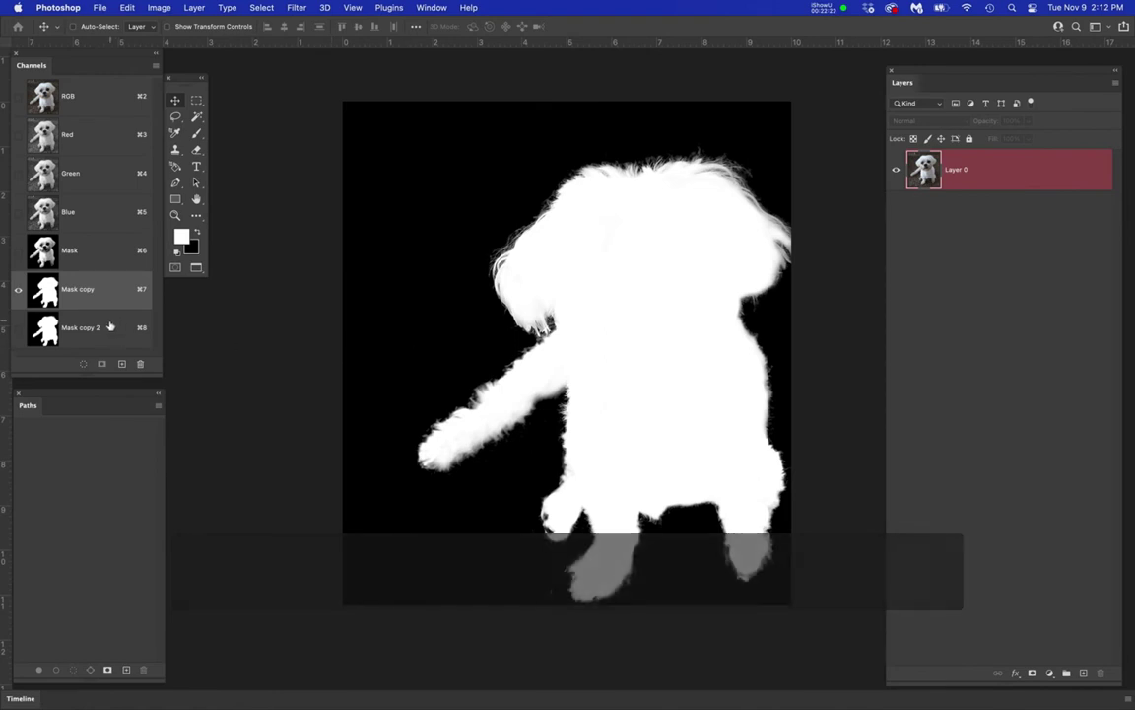
- Undo the channel duplication and the shift of the Mask copy silhouette
key("super+z")
key("super+z")
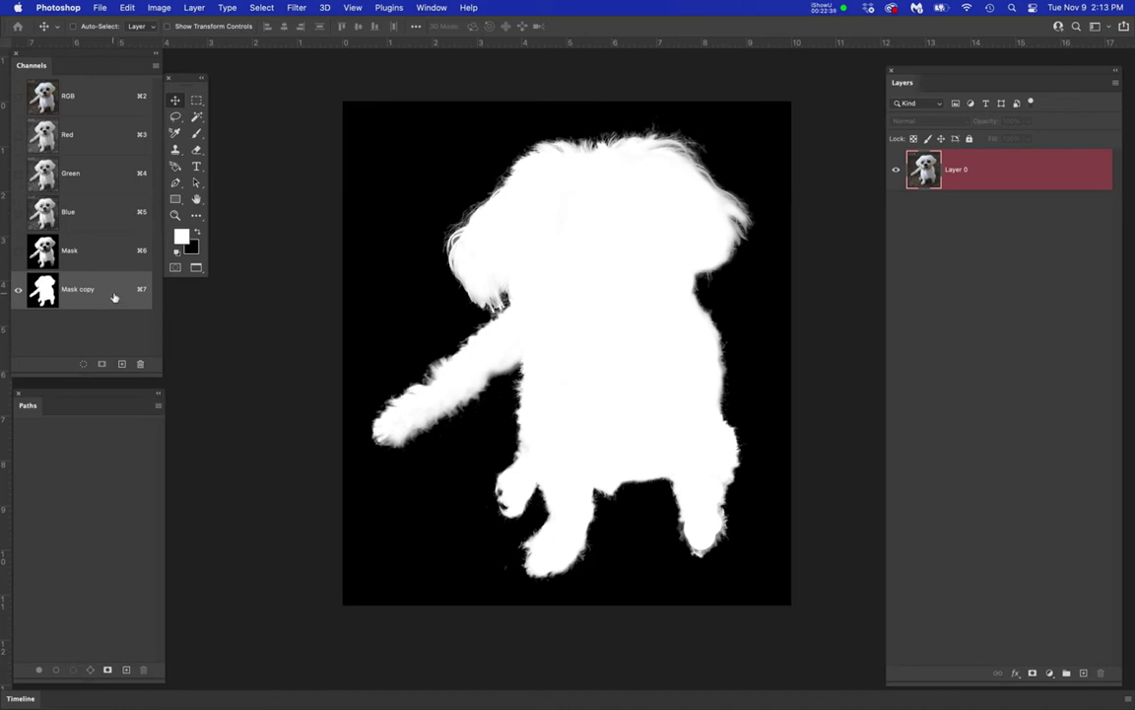
- Duplicate the Mask copy channel and move the duplicate's silhouette diagonally away from its original position
left_click_drag(114, 294, 124, 366)
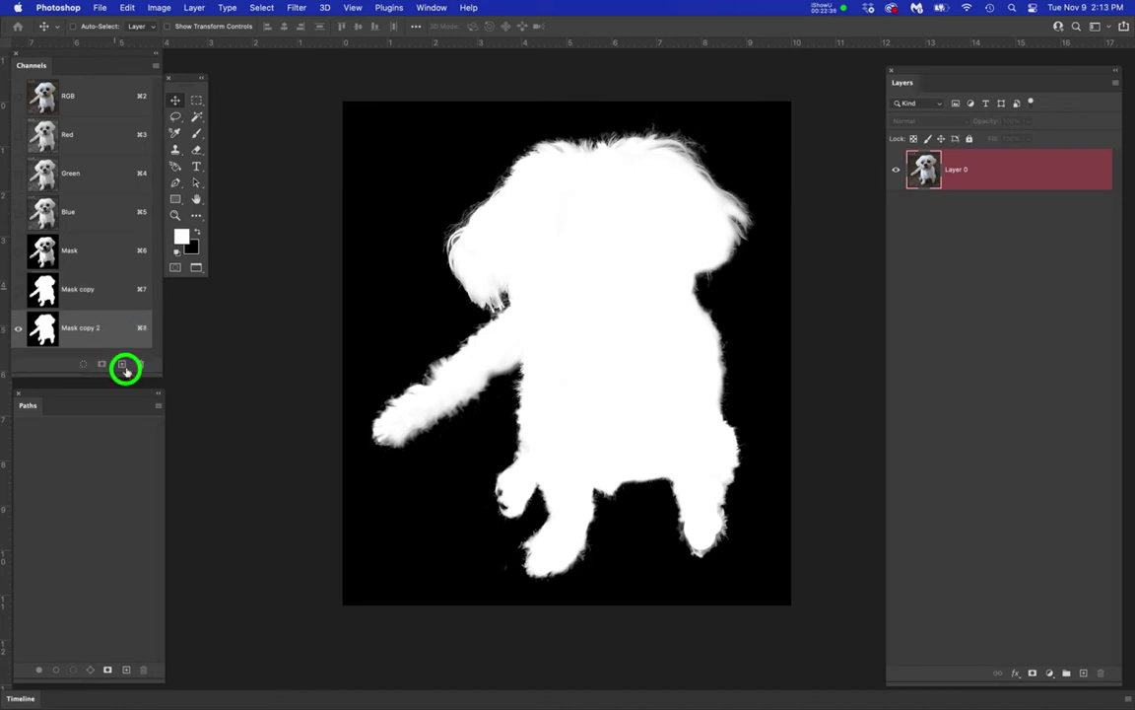
key("v")
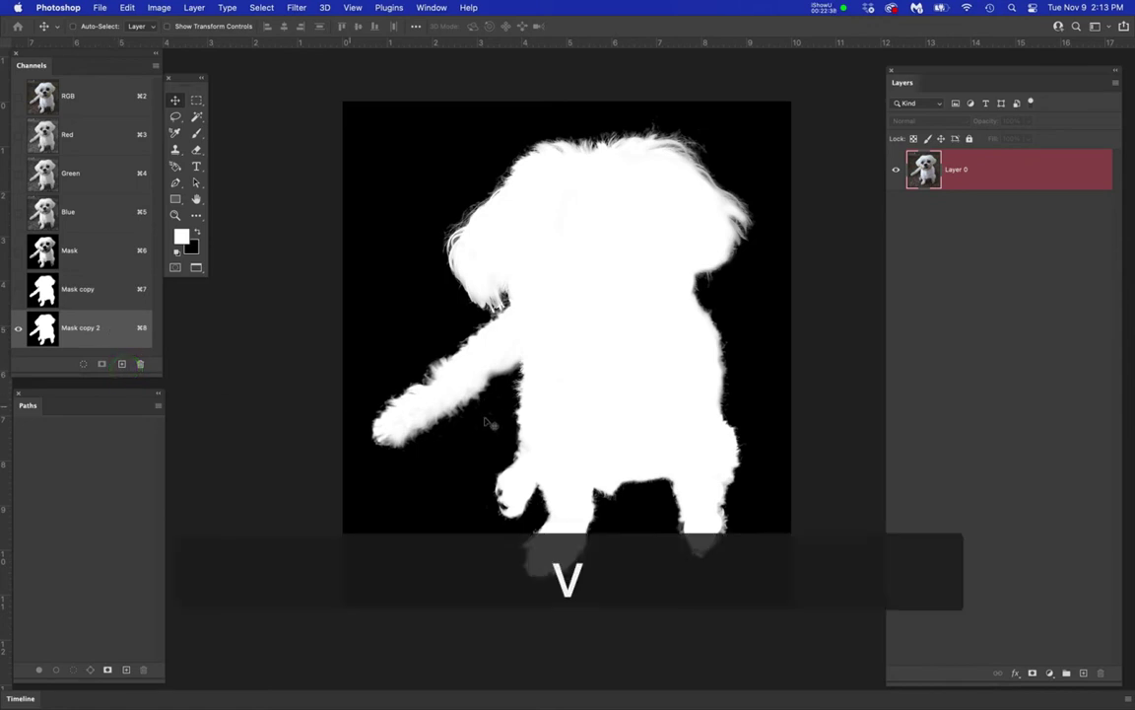
left_click_drag(559, 418, 611, 445)
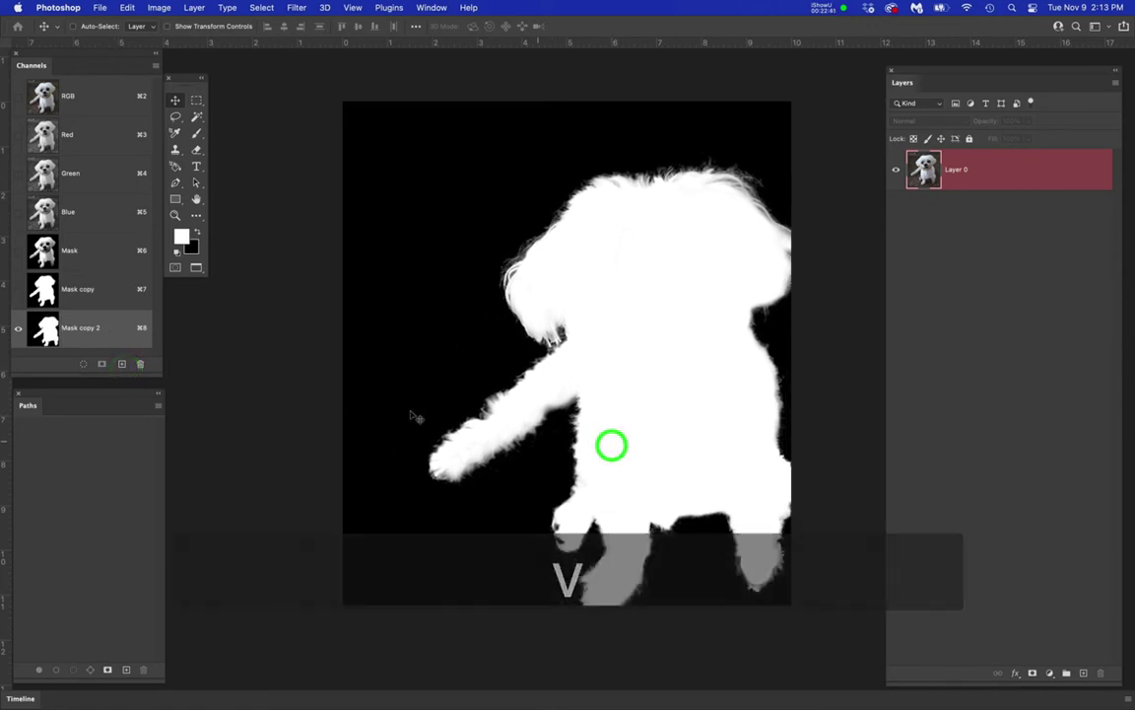
- Compare Mask copy with the shifted Mask copy 2, separately and as overlapping channels
left_click(107, 286)
left_click(112, 327)
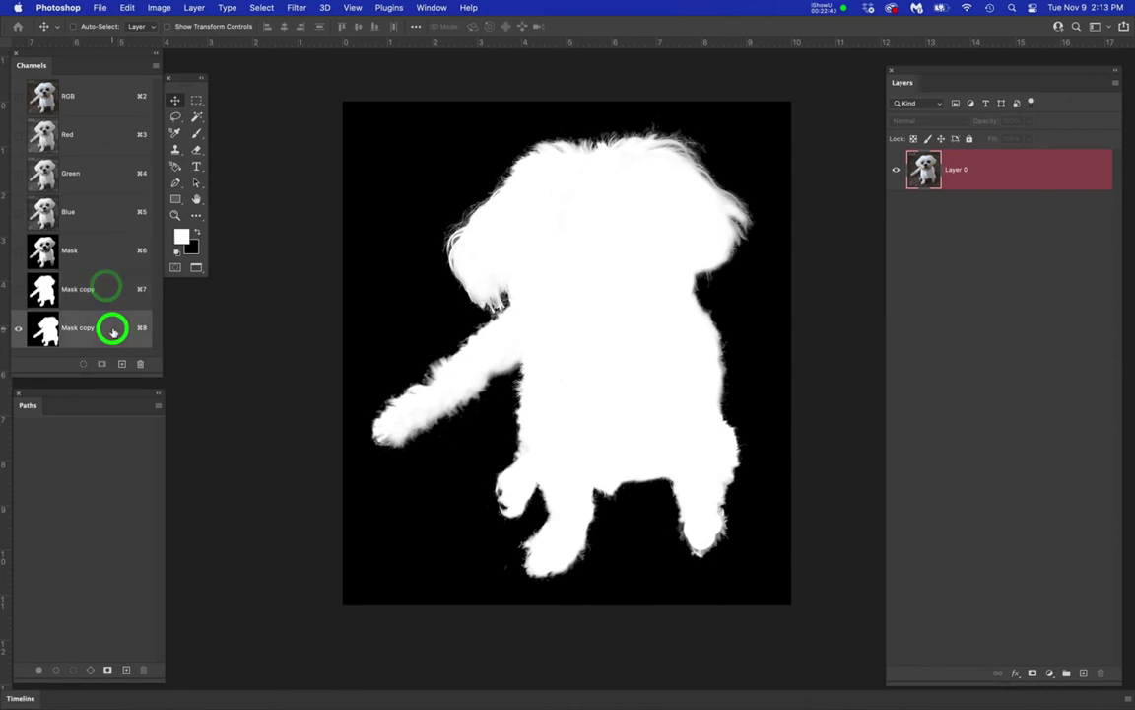
left_click(18, 290)
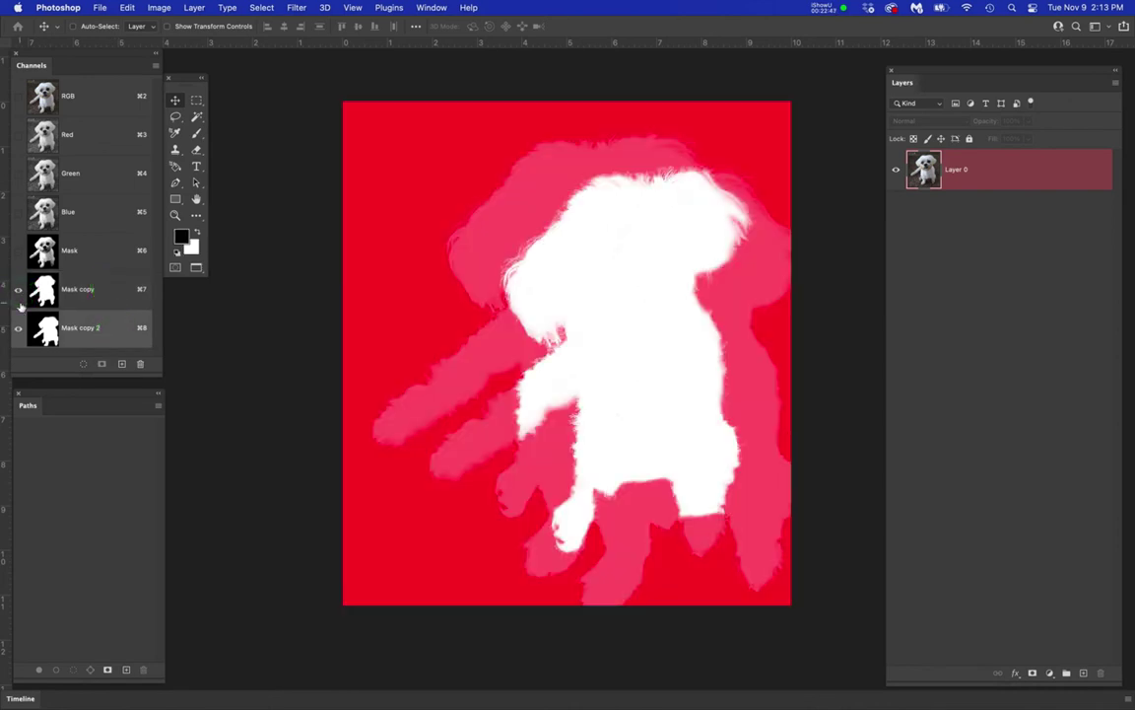
left_click(19, 290)
left_click(19, 289)
left_click(20, 331)
left_click(20, 331)
- Move the Mask copy 2 silhouette back over the Mask copy silhouette, and hide Mask copy
left_click_drag(690, 415, 632, 381)
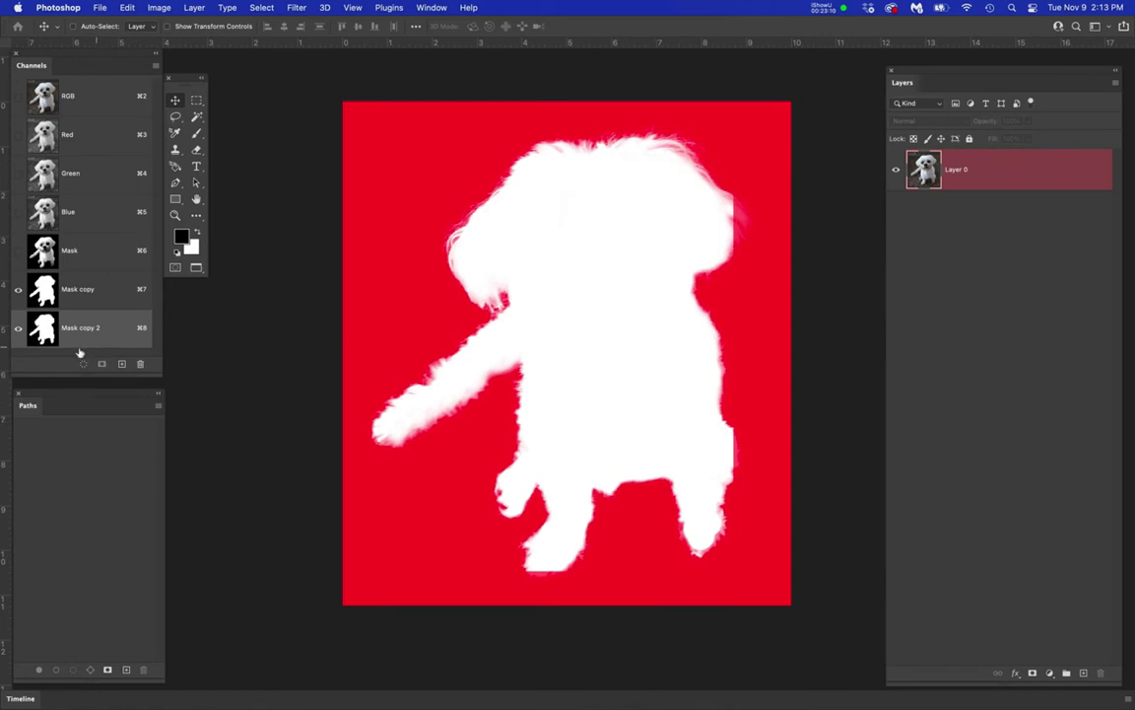
left_click(17, 289)
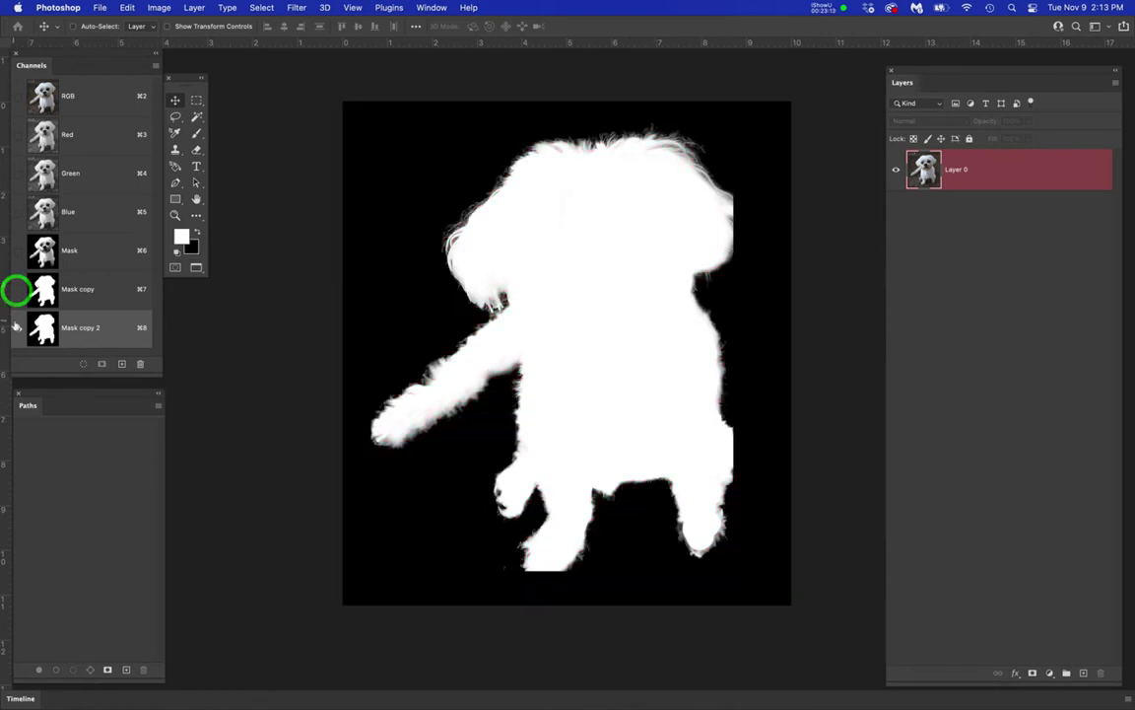
- Delete the clipped Mask copy 2 channel and duplicate the intact Mask copy channel again
left_click(17, 290)
left_click(17, 330)
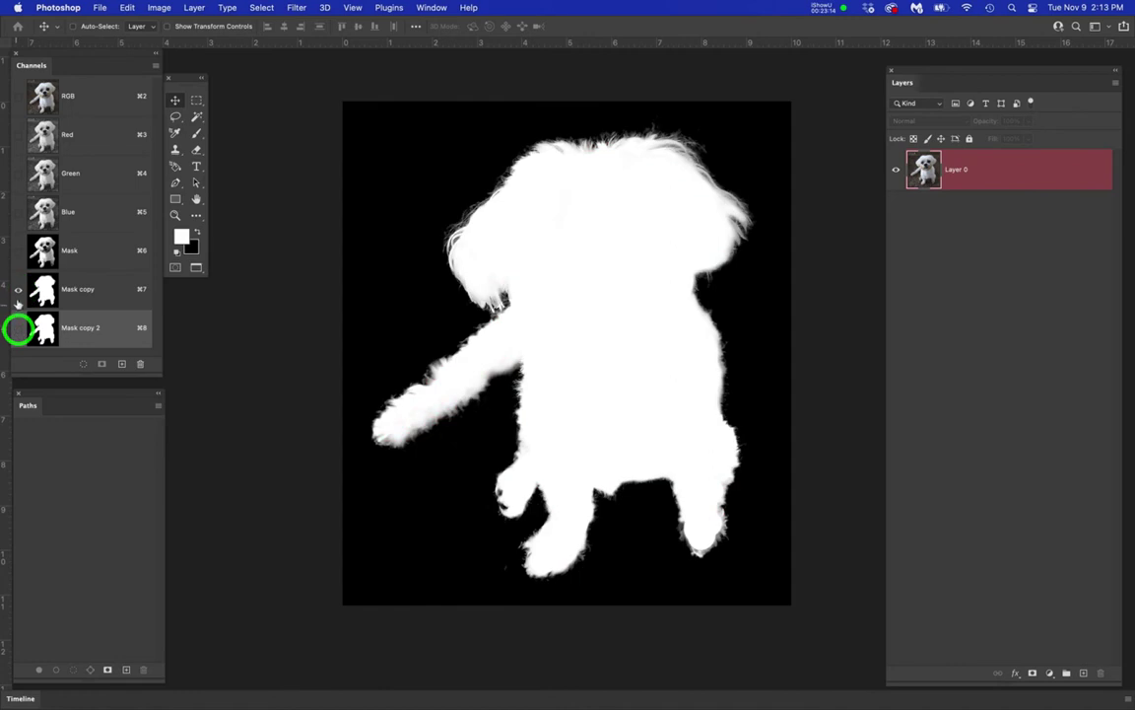
left_click(104, 294)
left_click(111, 334)
left_click(108, 292)
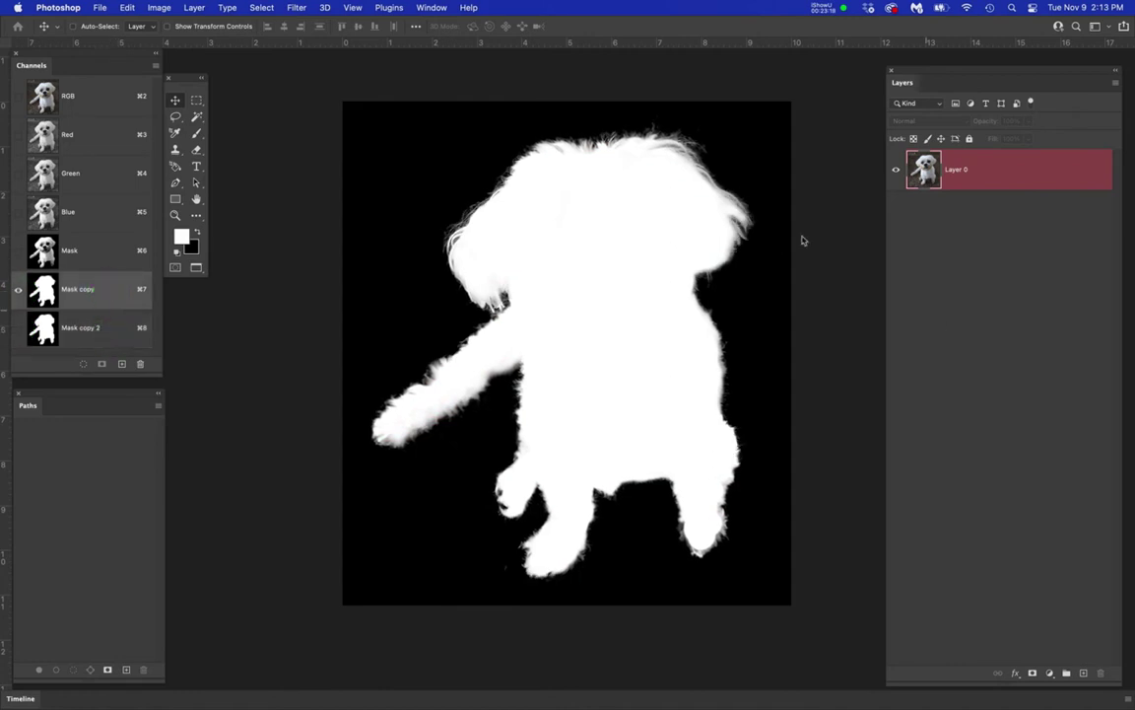
left_click_drag(109, 328, 139, 365)
left_click_drag(123, 292, 125, 367)
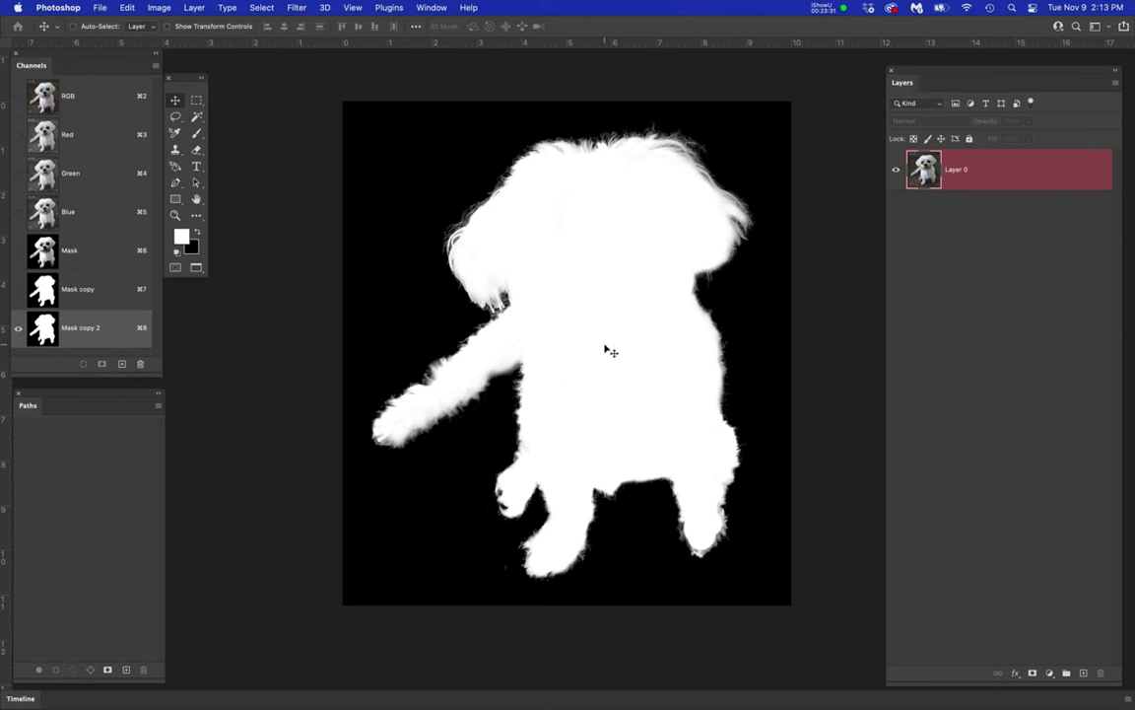
- Apply Levels to the Mask copy 2 channel with the white input level set to 215
scroll(610, 351, "up", 3)
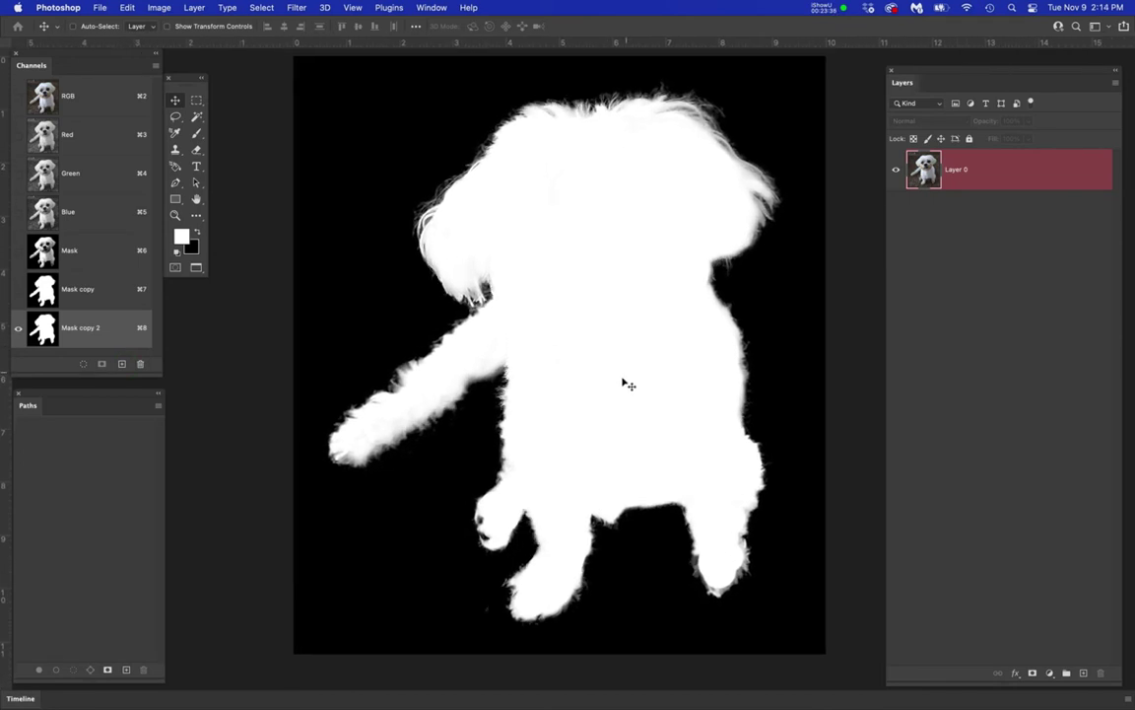
scroll(493, 316, "up", 1)
scroll(493, 316, "up", 3)
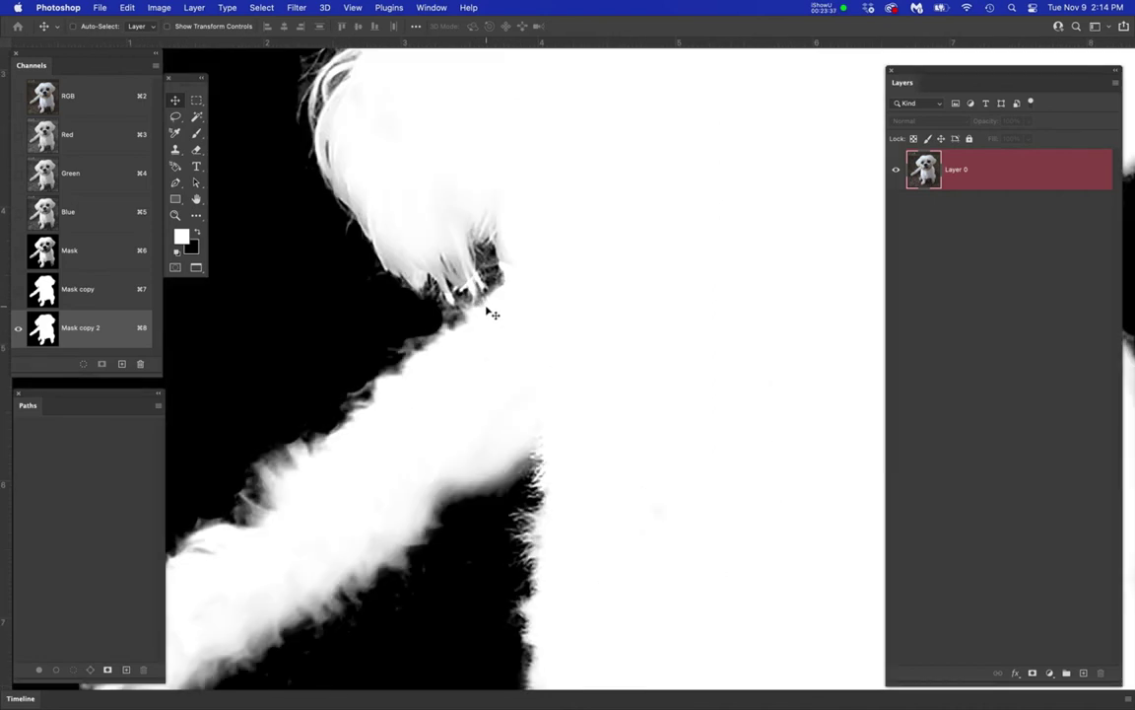
scroll(493, 313, "down", 2)
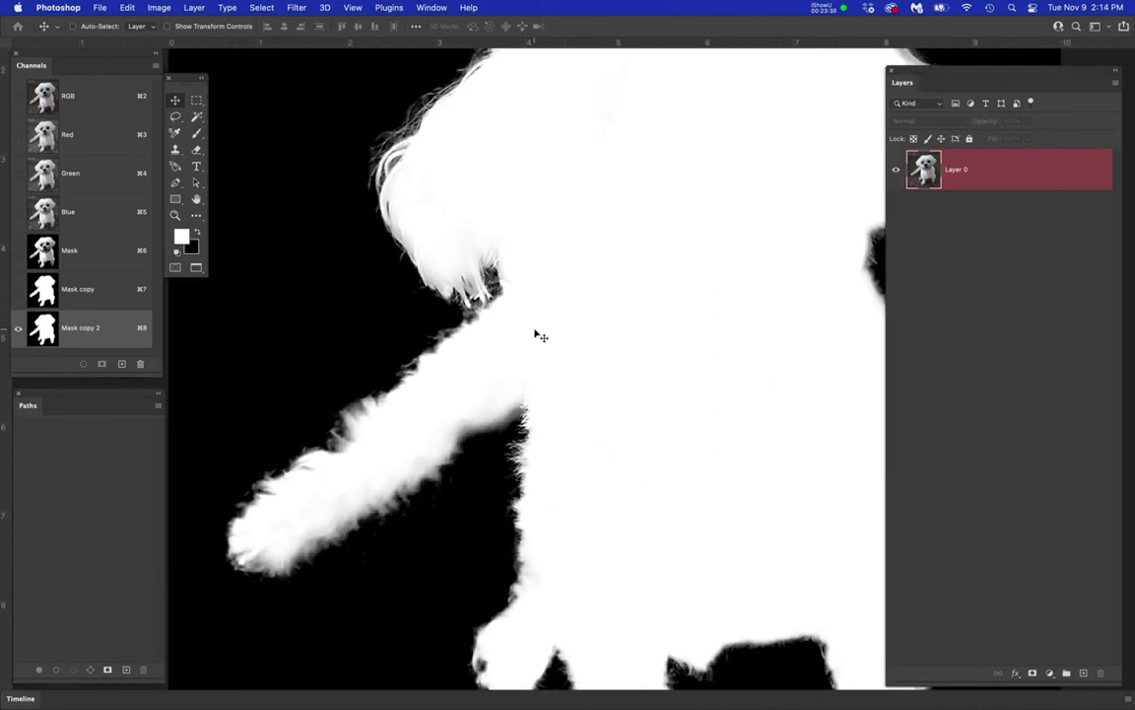
key("super+l")
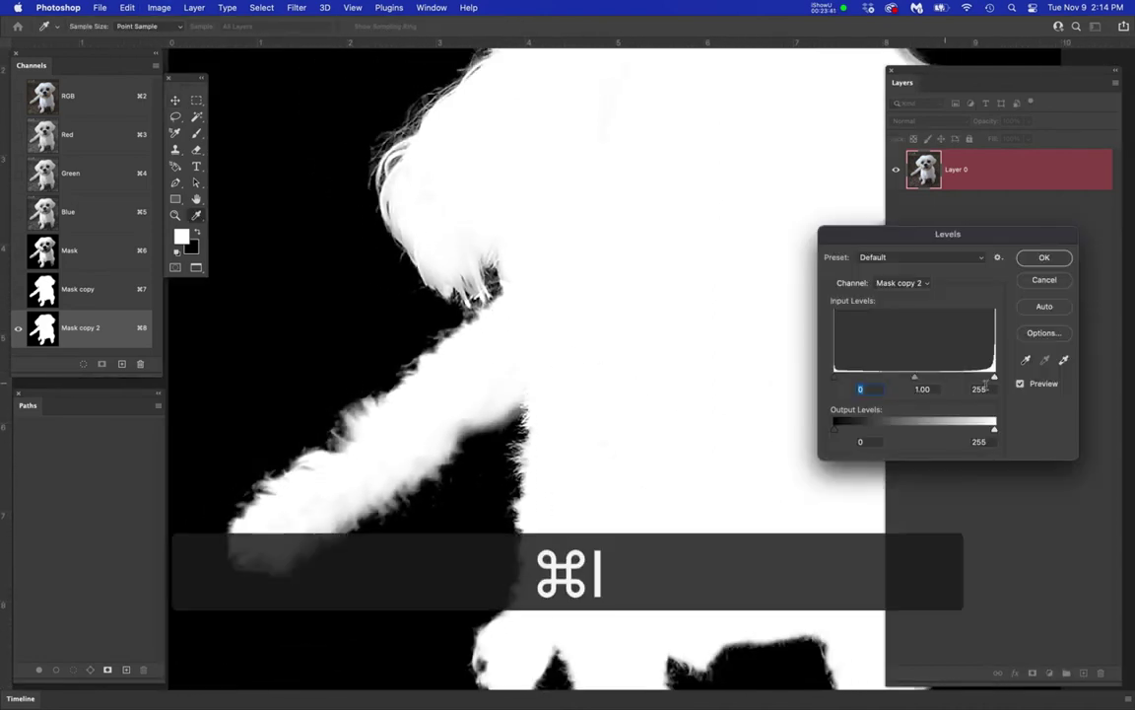
left_click_drag(993, 377, 967, 378)
left_click(1045, 257)
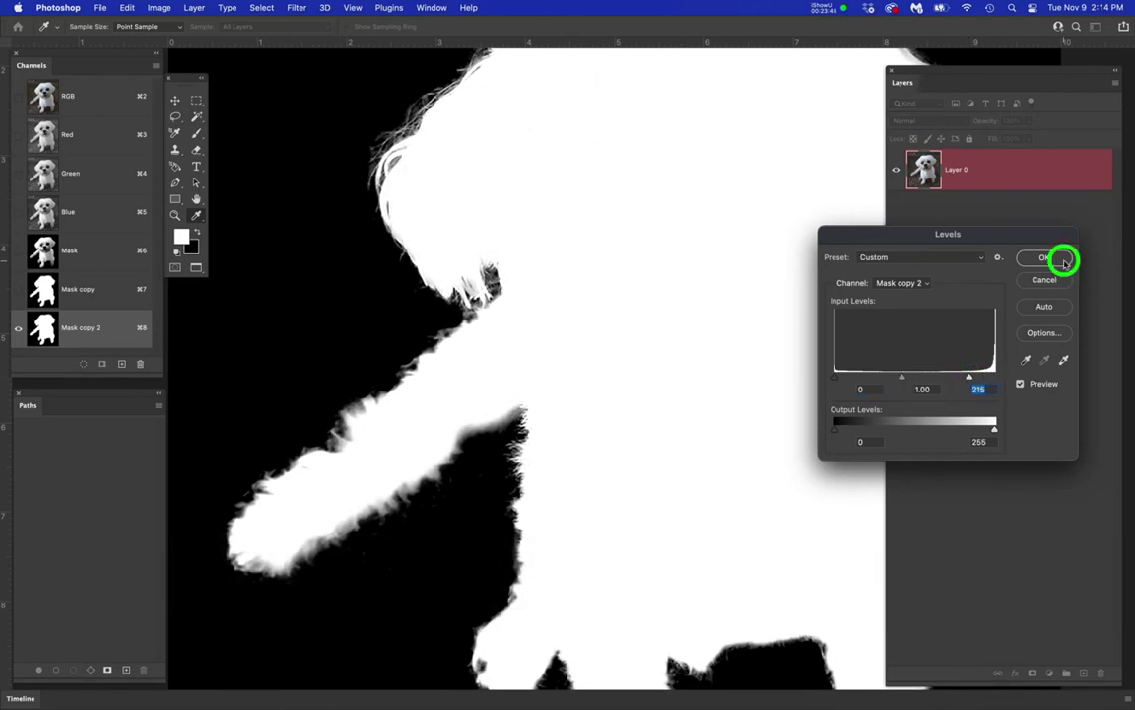
- Rename the Mask copy 2 channel as FurFill
scroll(610, 311, "down", 5)
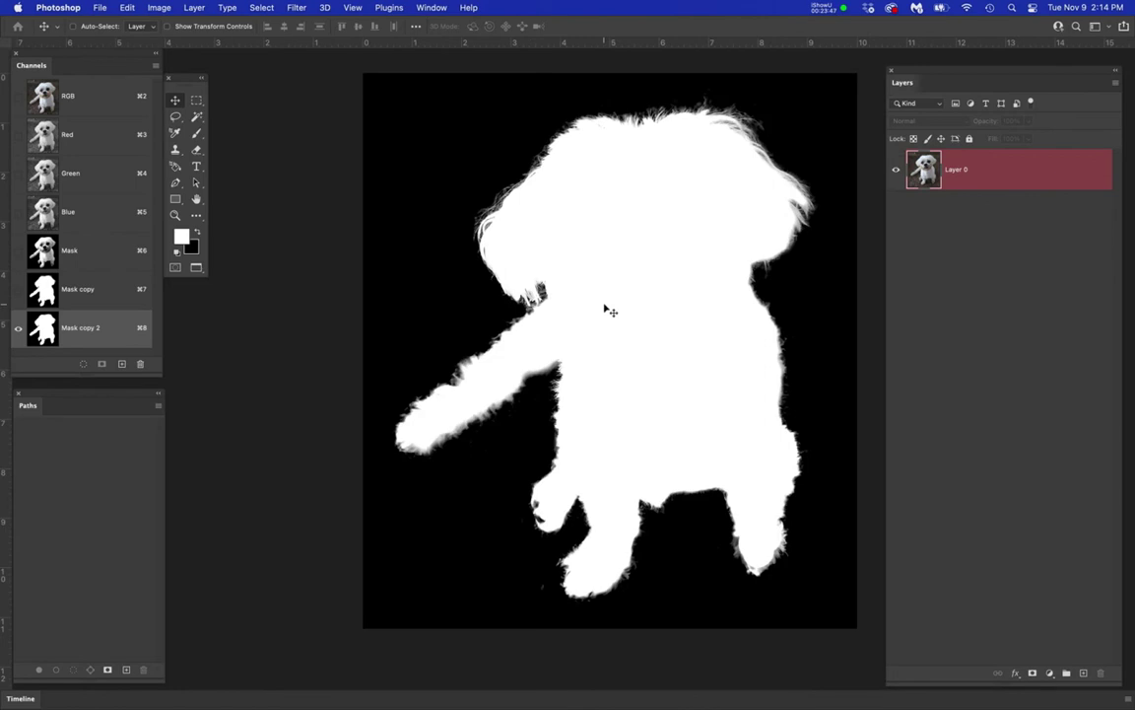
left_click(86, 334)
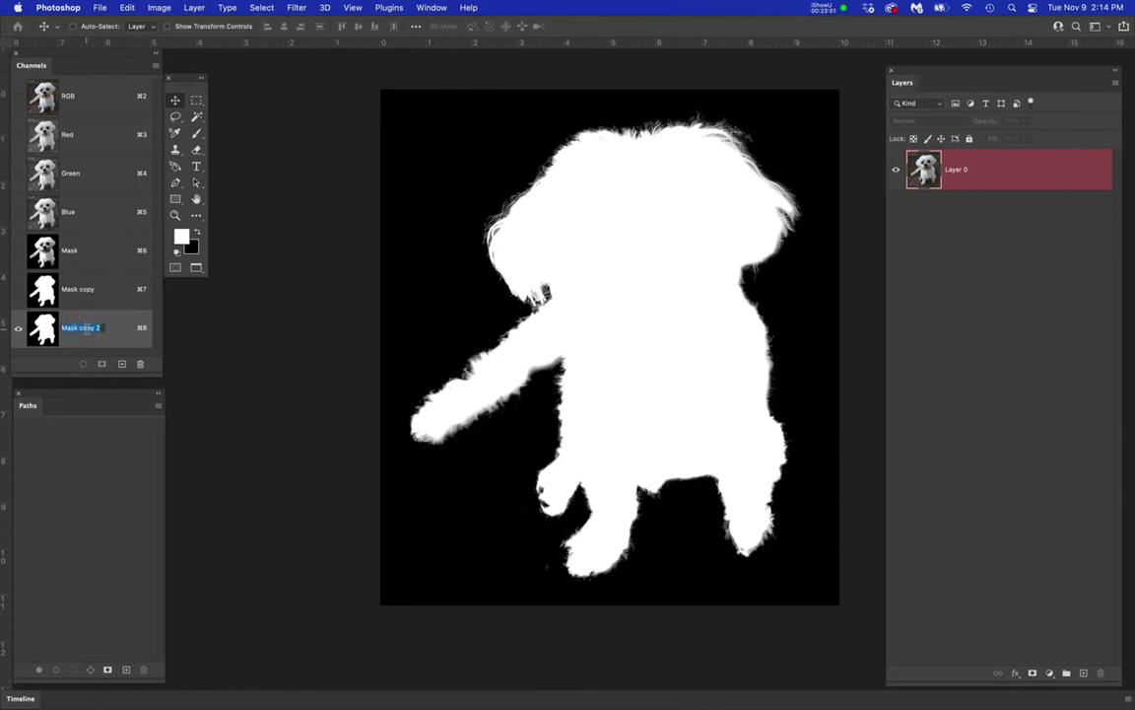
type("Fur")
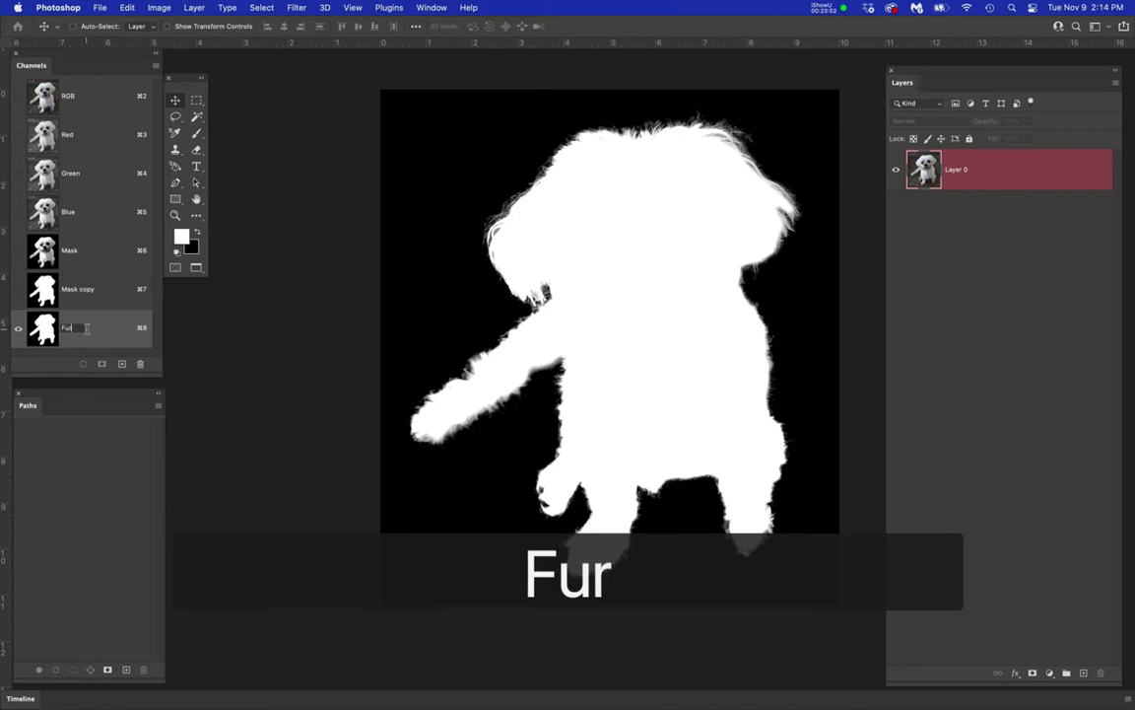
type("Fill")
key("Return")
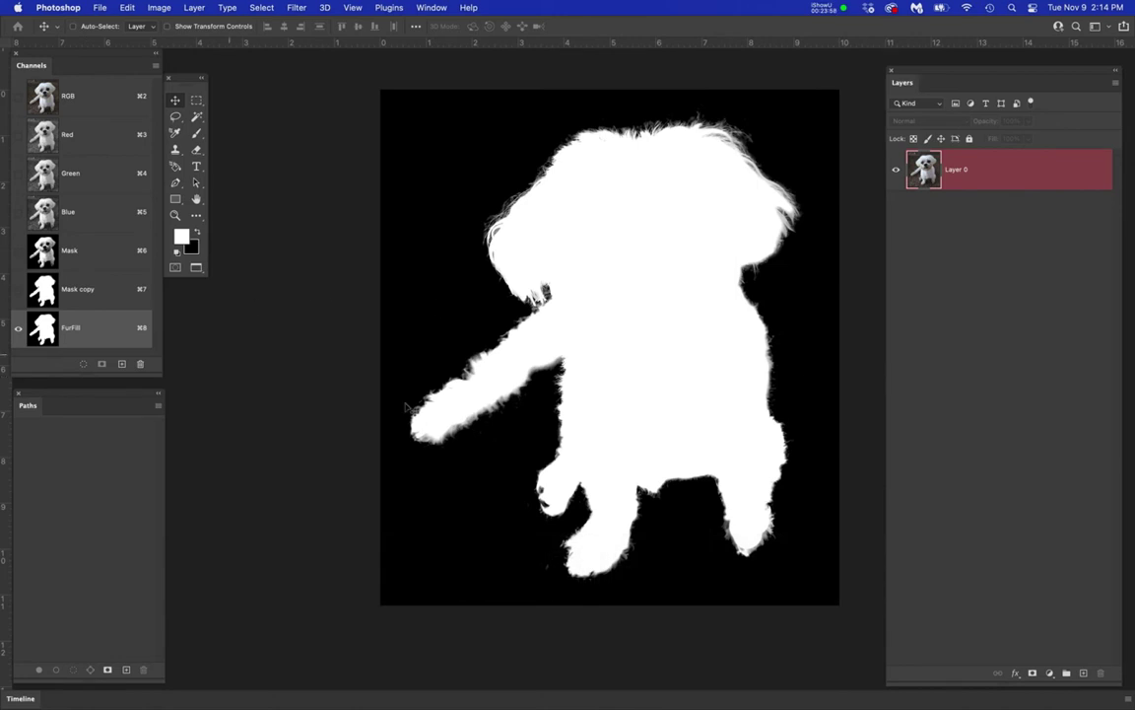
- Return to the RGB composite channel and duplicate Layer 0
left_click(96, 97)
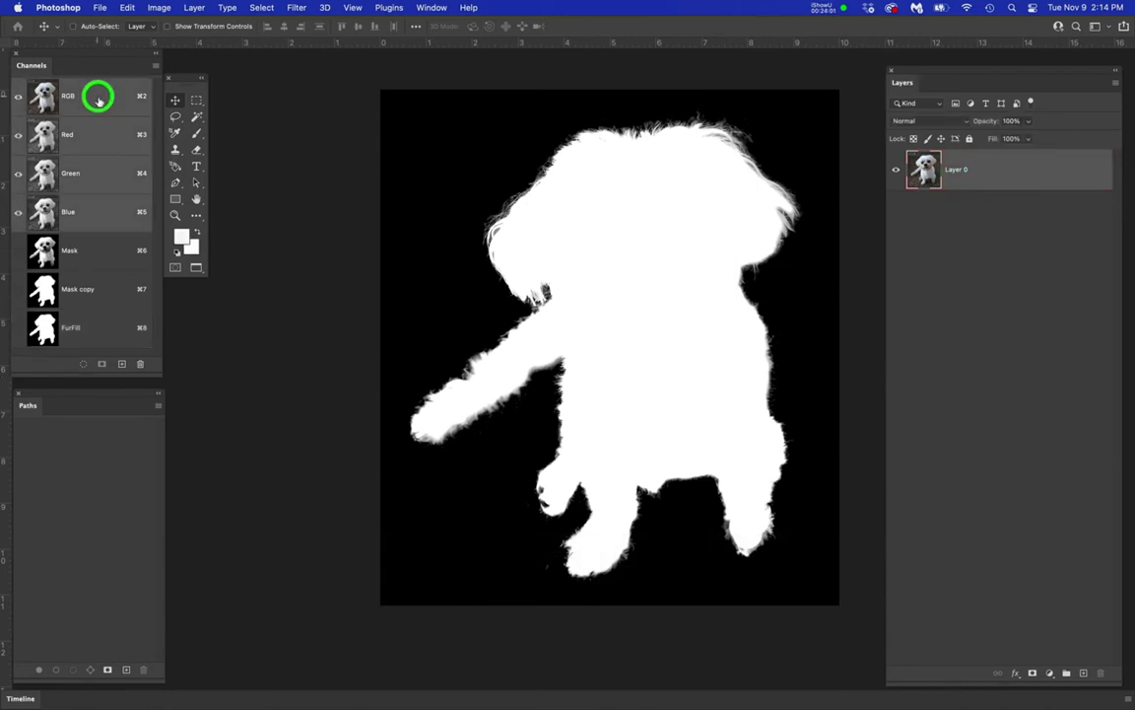
left_click_drag(1040, 183, 1085, 676)
left_click(1015, 169)
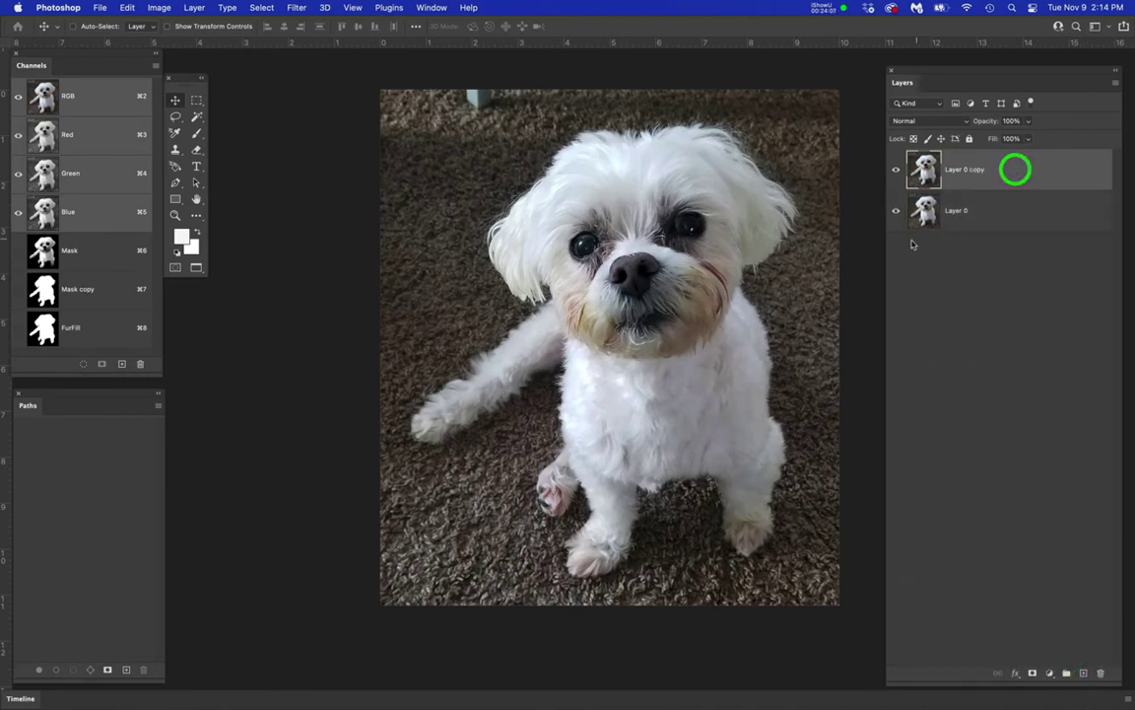
- Apply Levels to Layer 0 copy, lowering the white input slightly and raising the black input slightly
key("super+l")
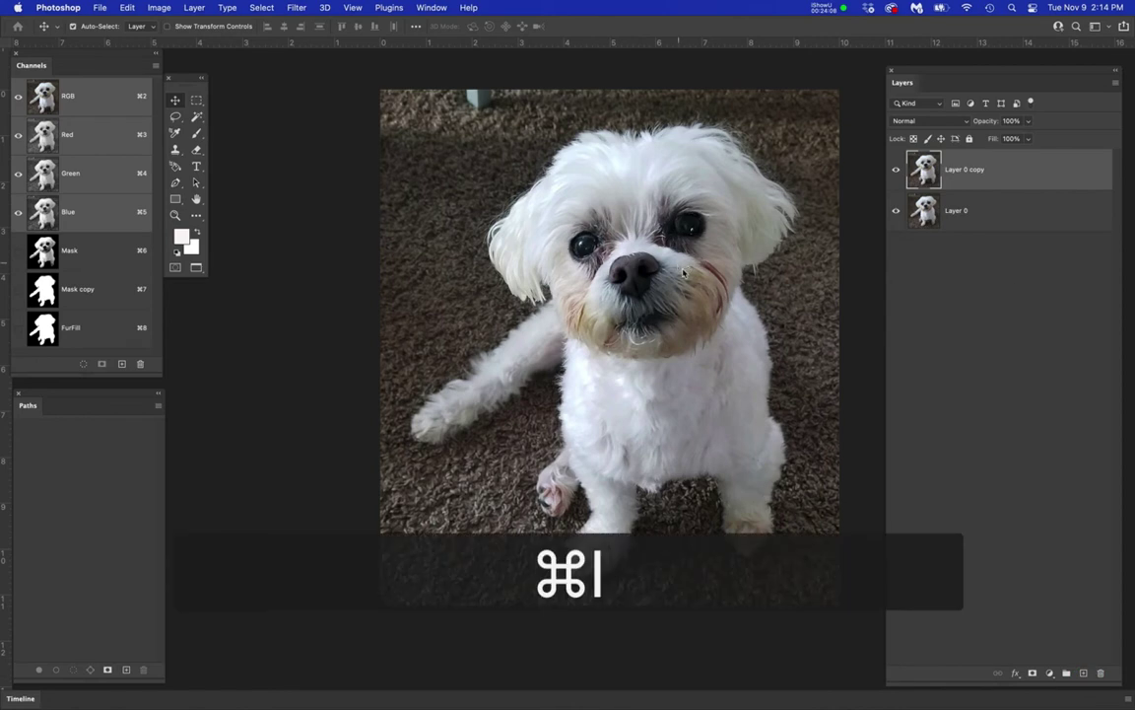
scroll(702, 285, "up", 3)
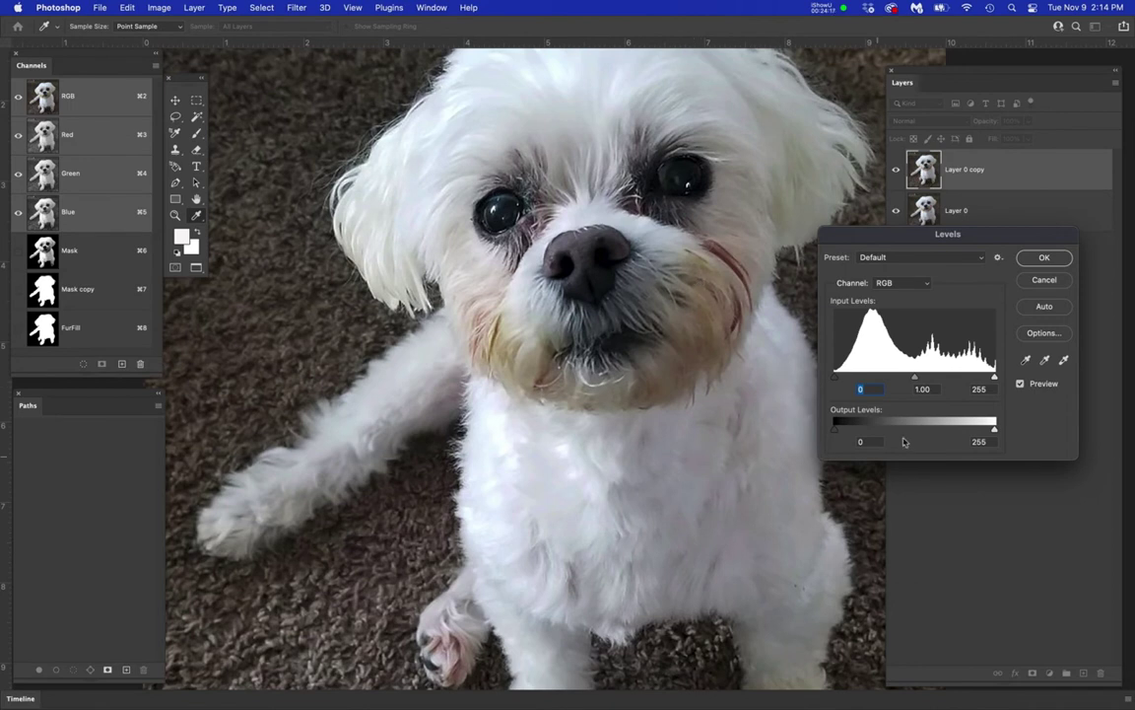
left_click_drag(927, 238, 943, 260)
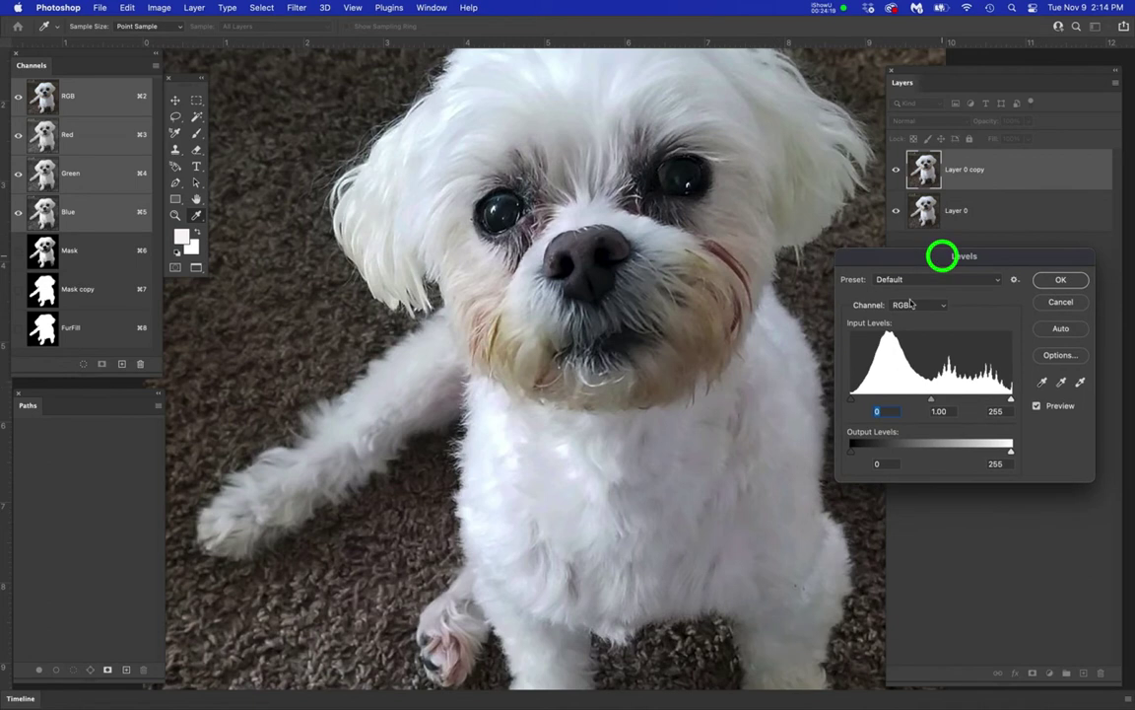
scroll(650, 360, "down", 3)
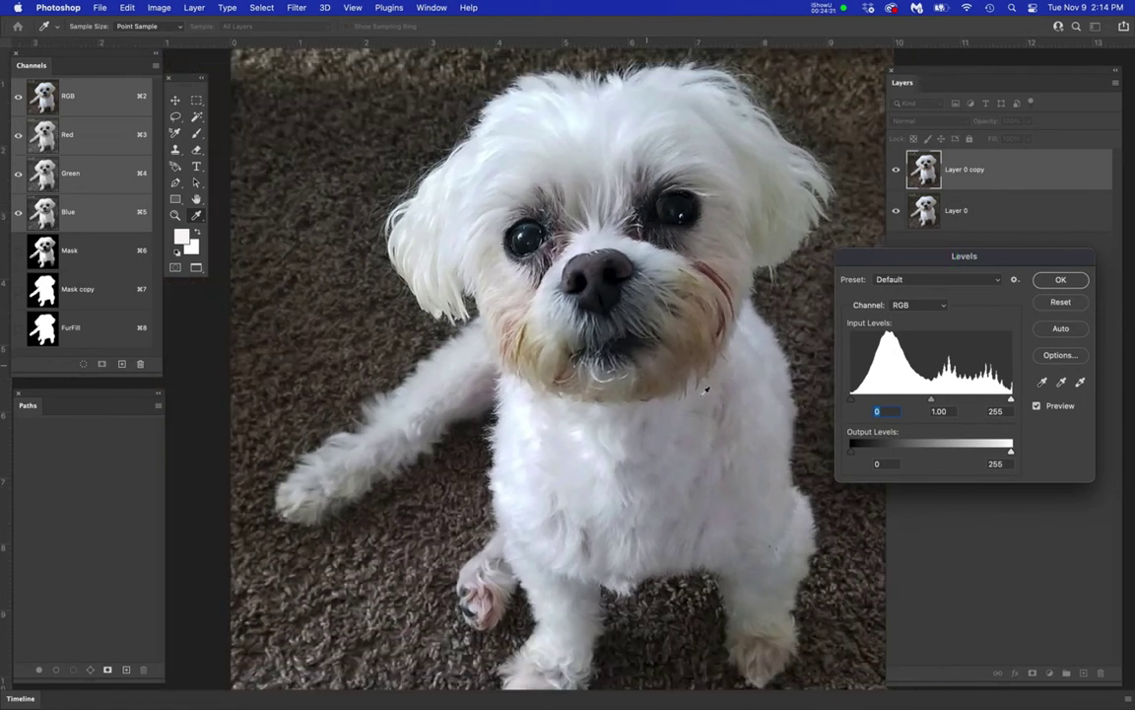
left_click_drag(1011, 400, 1001, 400)
left_click_drag(851, 400, 856, 400)
left_click(1061, 279)
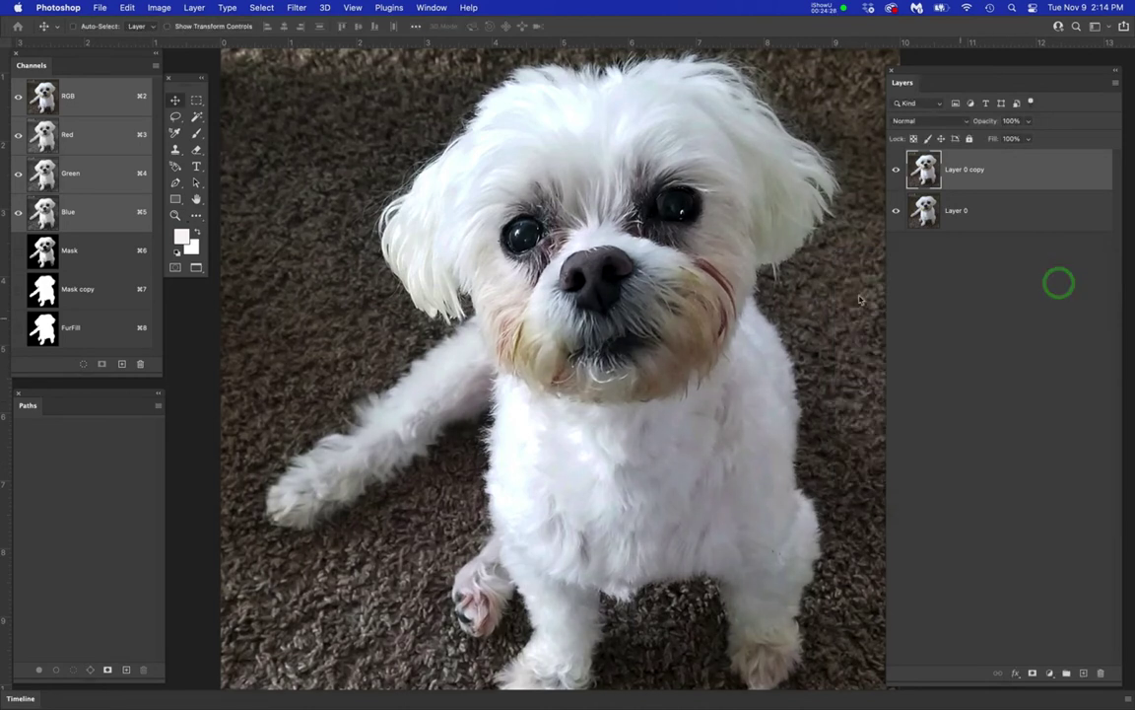
- Duplicate Layer 0 copy and name the new top layer ContrastFur
scroll(759, 287, "down", 4)
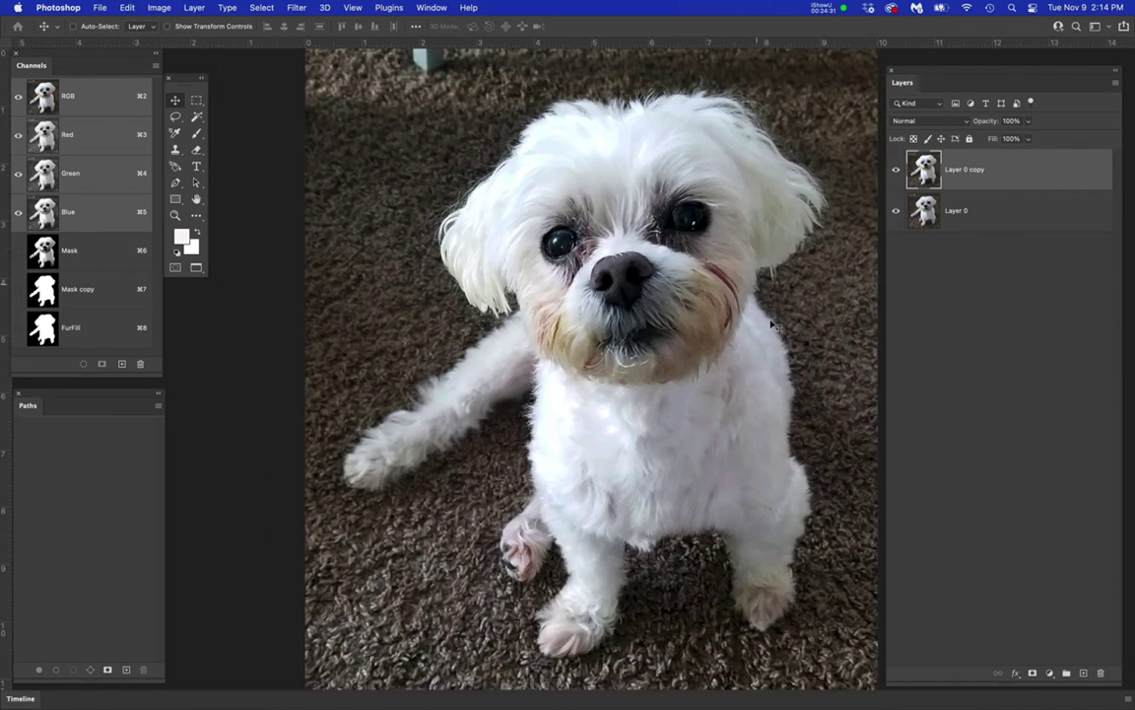
left_click_drag(672, 314, 600, 315)
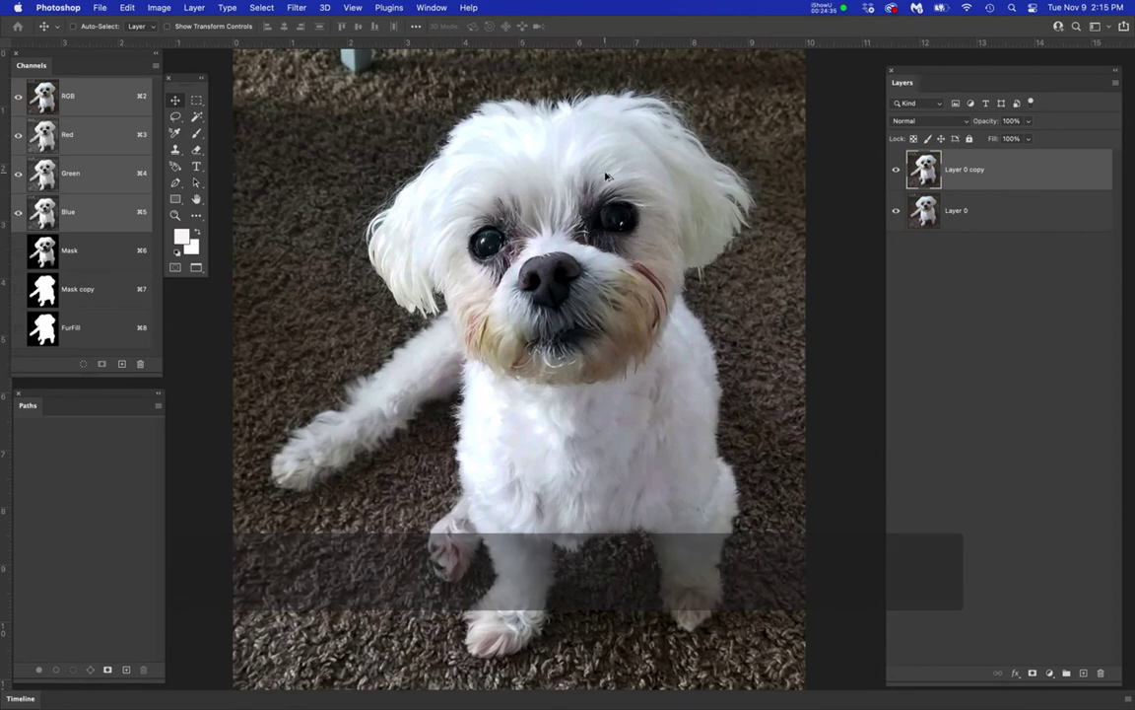
scroll(606, 176, "up", 3)
scroll(606, 175, "up", 2)
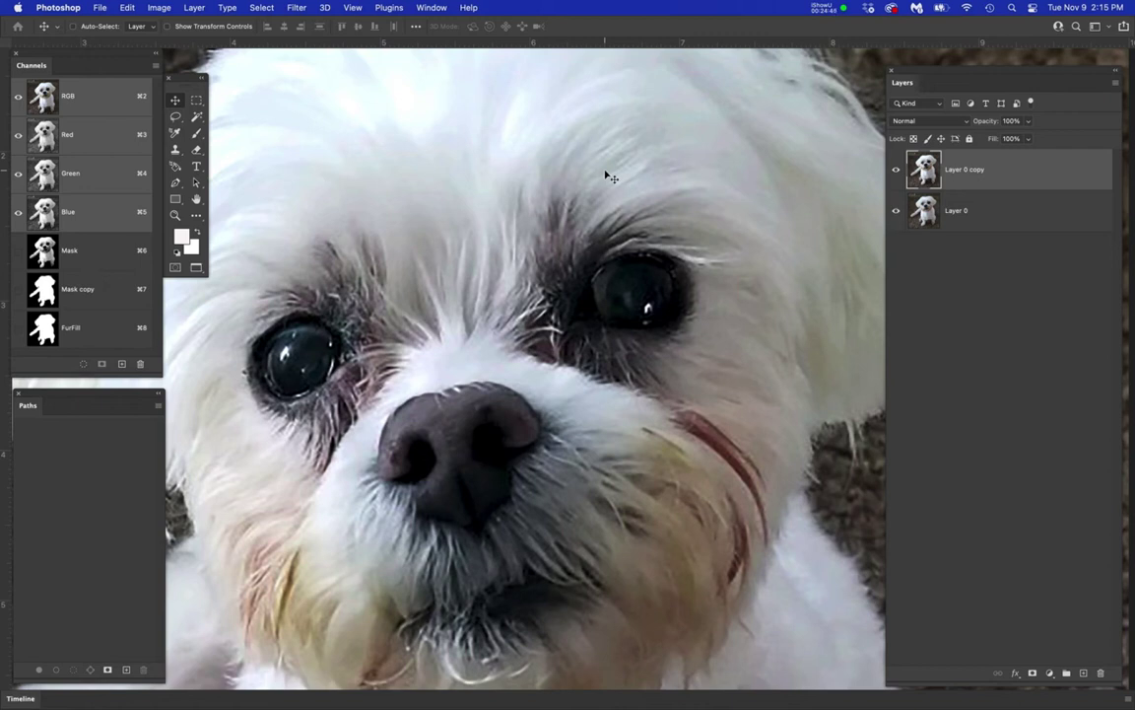
scroll(611, 178, "up", 5)
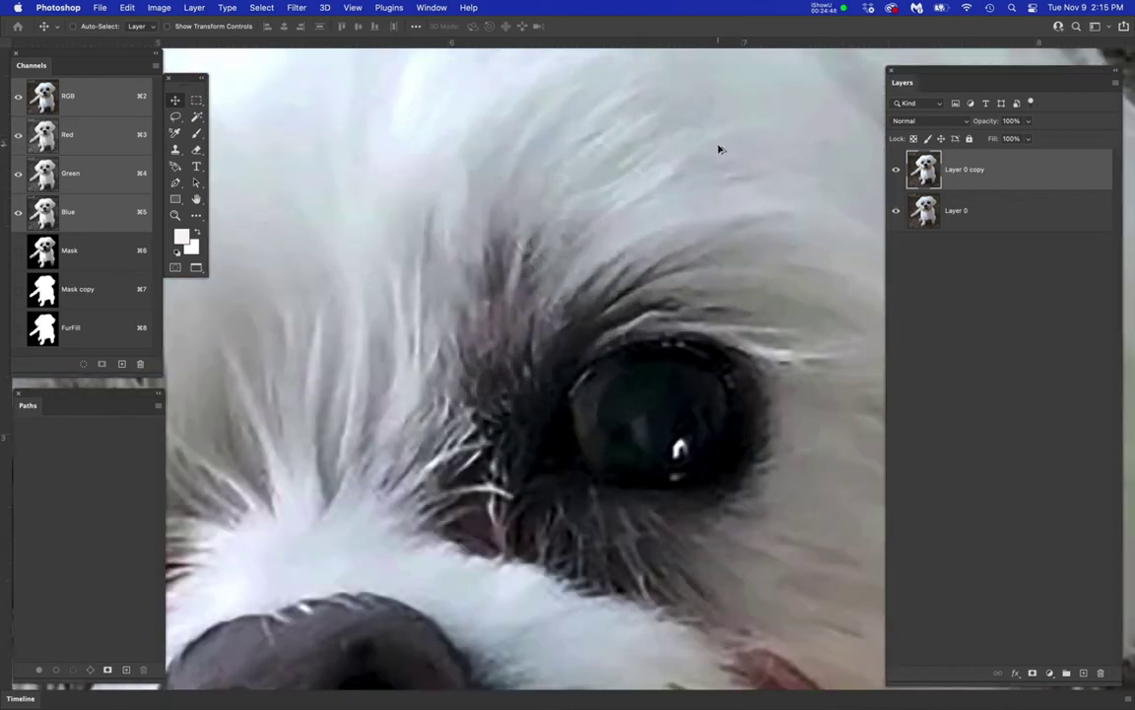
key("super+0")
left_click_drag(1008, 169, 1086, 676)
double_click(966, 169)
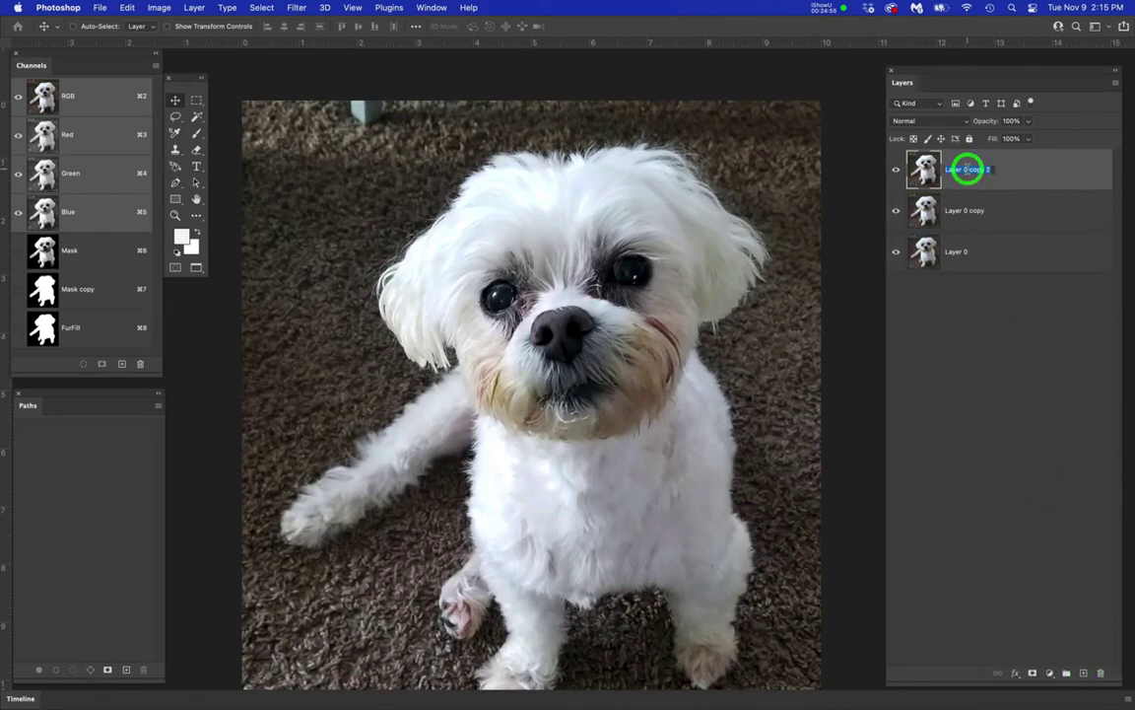
type("ContrastFur")
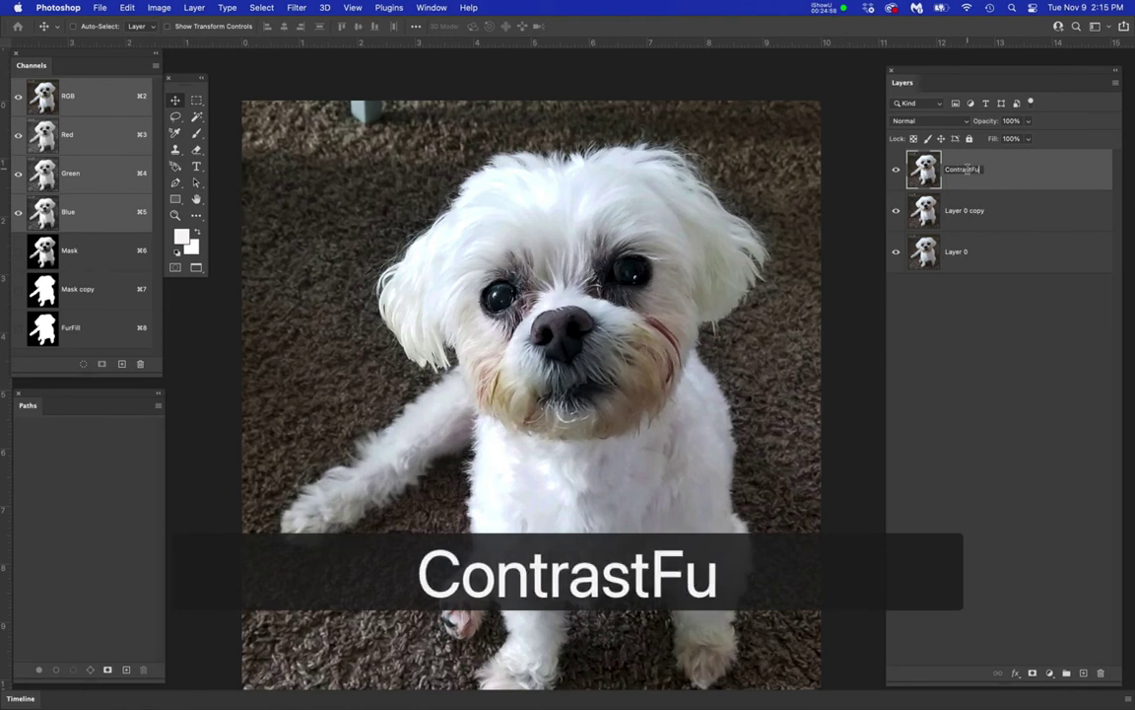
key("Return")
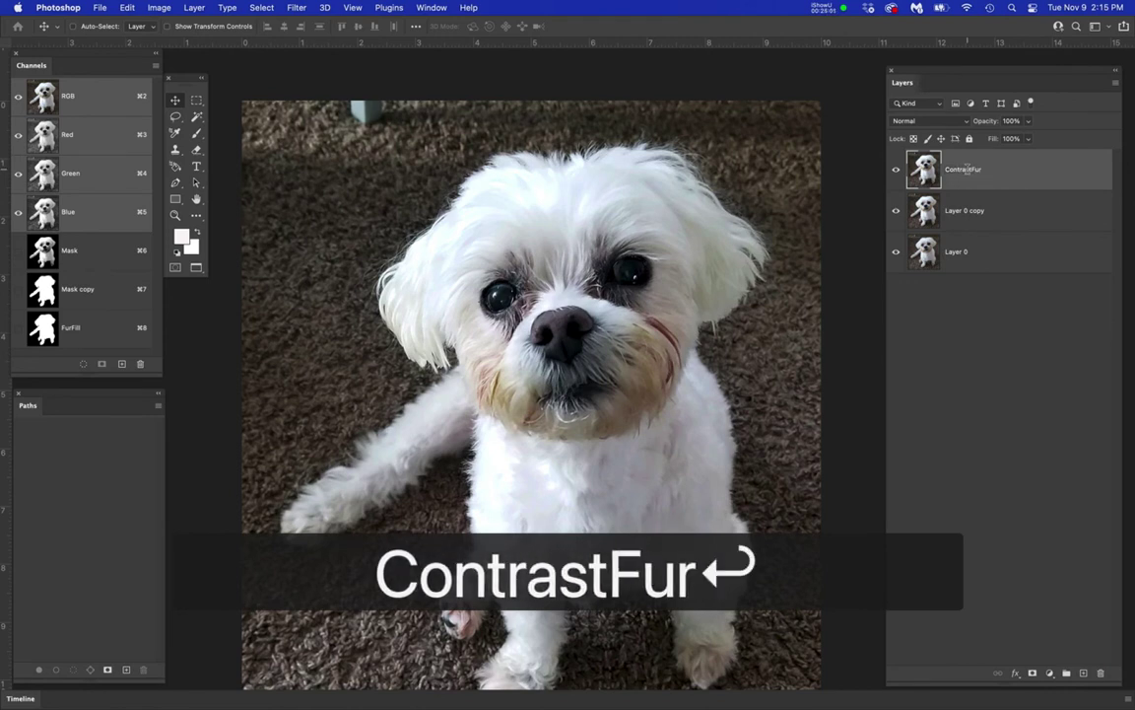
- Apply Levels to the ContrastFur layer with midtones at 0.69 and white input at 235
key("super+i")
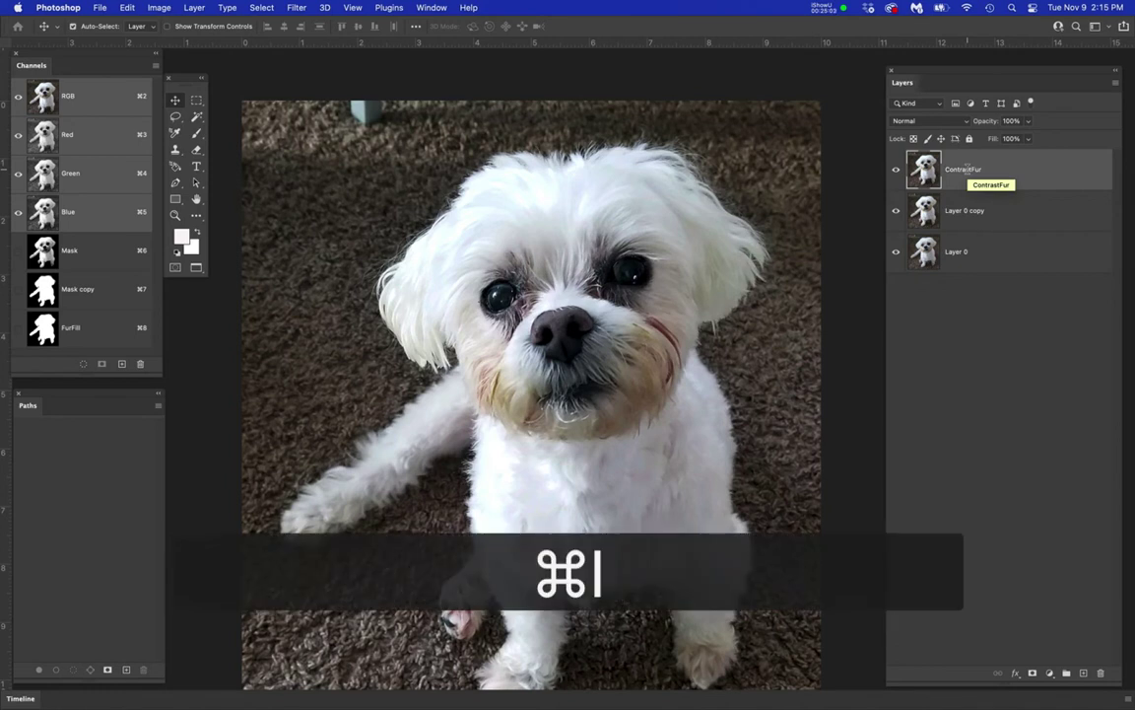
left_click_drag(1018, 266, 983, 287)
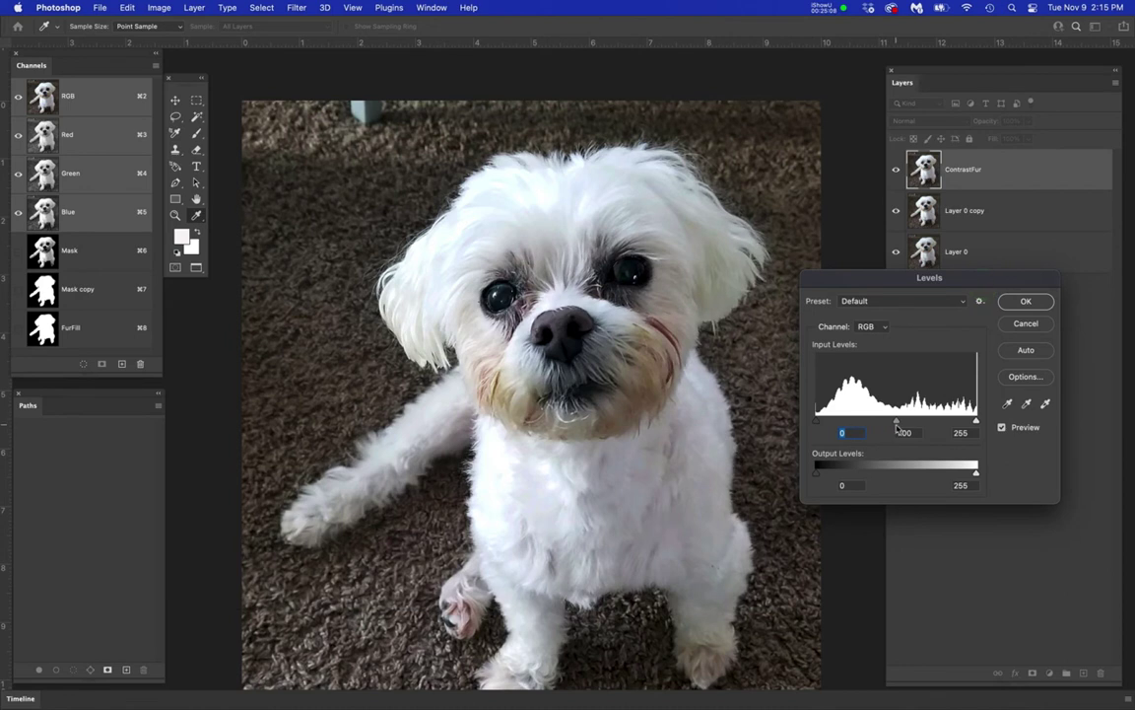
mouse_move(896, 424)
left_mouse_down()
mouse_move(965, 424)
mouse_move(907, 424)
left_mouse_up()
left_click(976, 423)
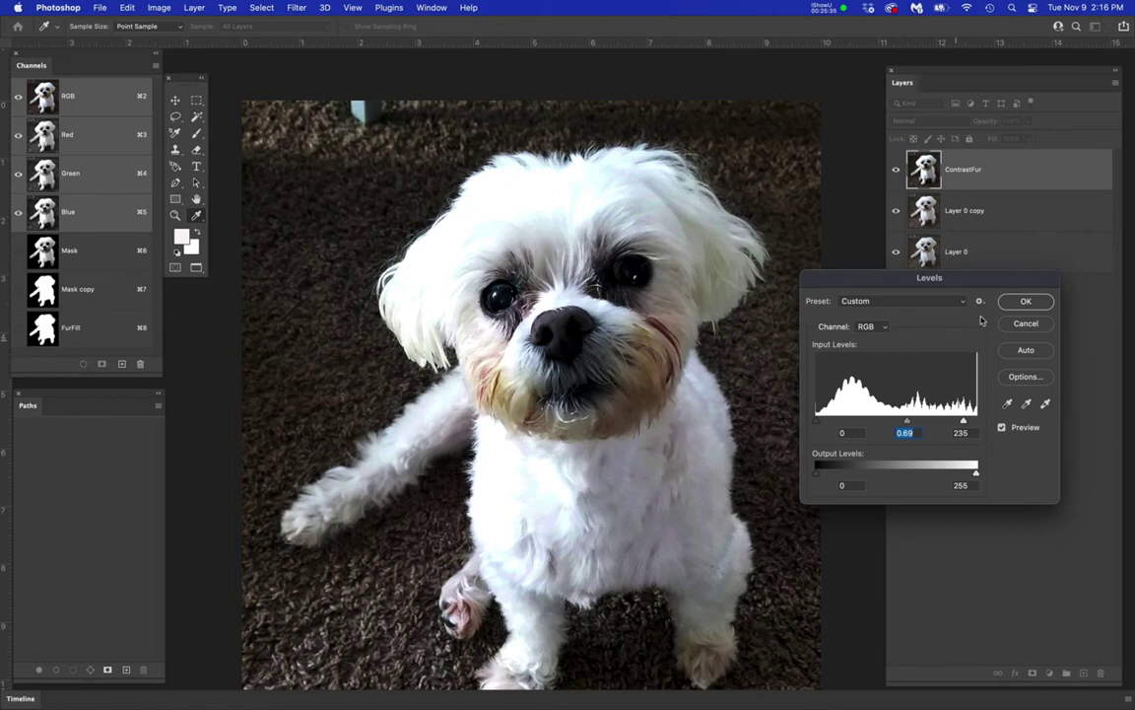
left_click(1024, 301)
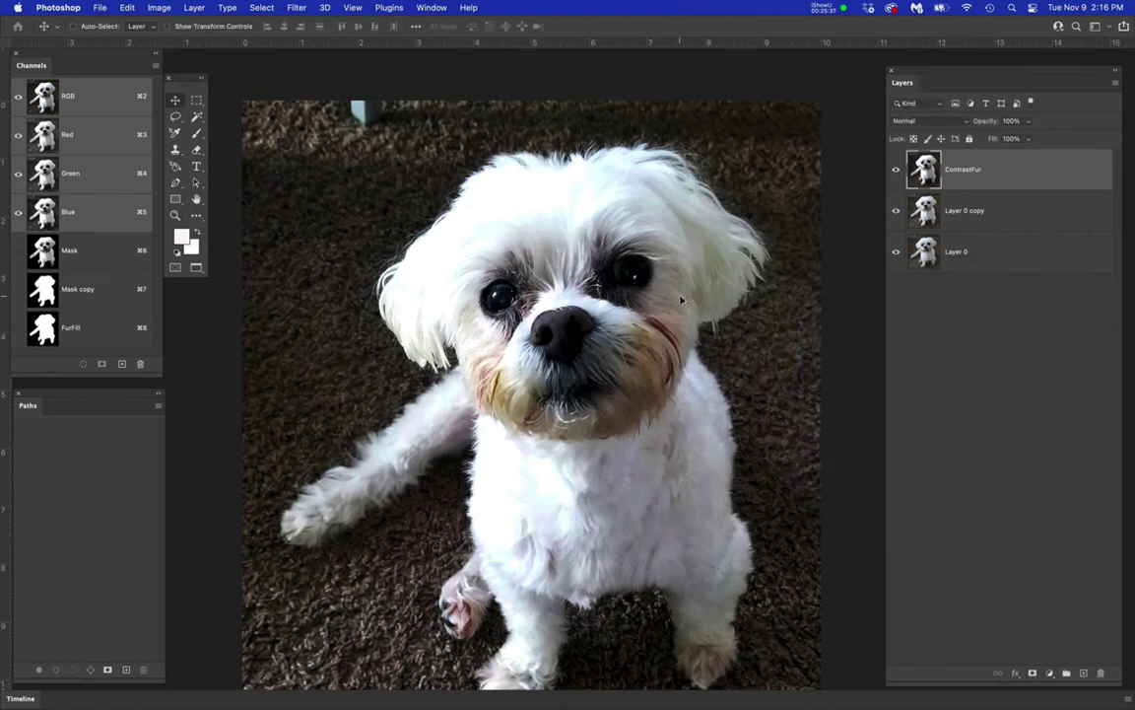
- Compare the fur on the dog's face with the ContrastFur layer shown and hidden
scroll(680, 300, "up", 2)
scroll(680, 301, "up", 2)
left_click(895, 170)
left_click(895, 169)
left_click(895, 169)
left_click(895, 170)
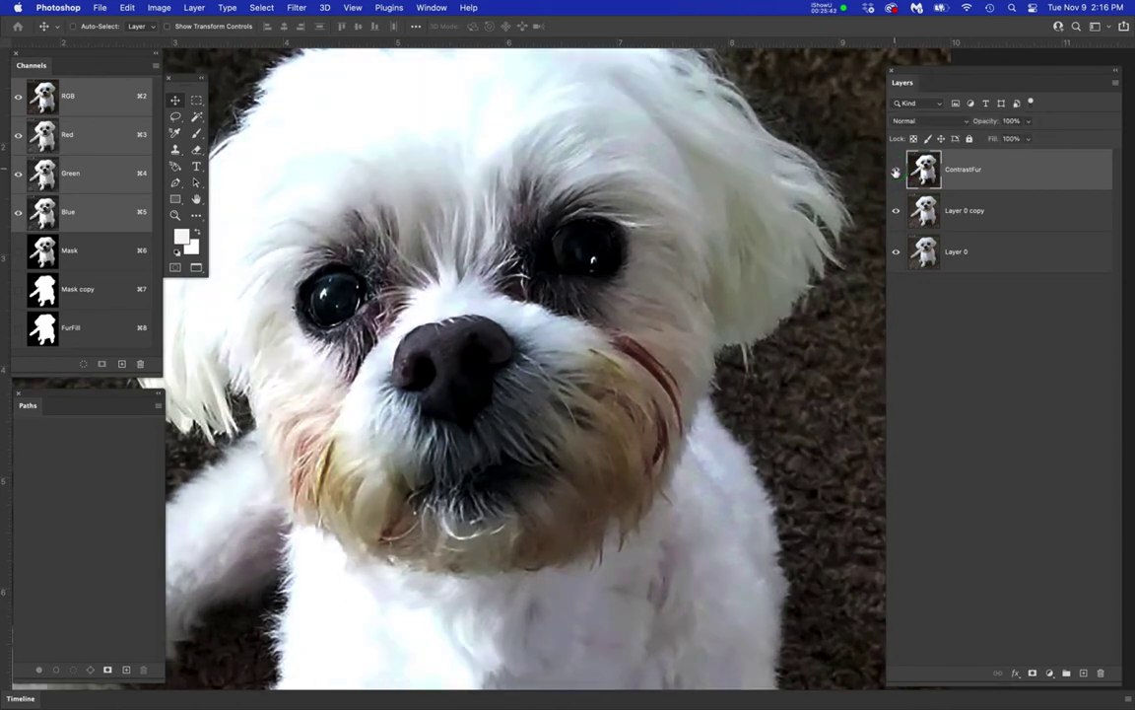
- Rename the ContrastFur layer as ContrastFurRight
left_click(967, 169)
left_click(982, 170)
type("Right")
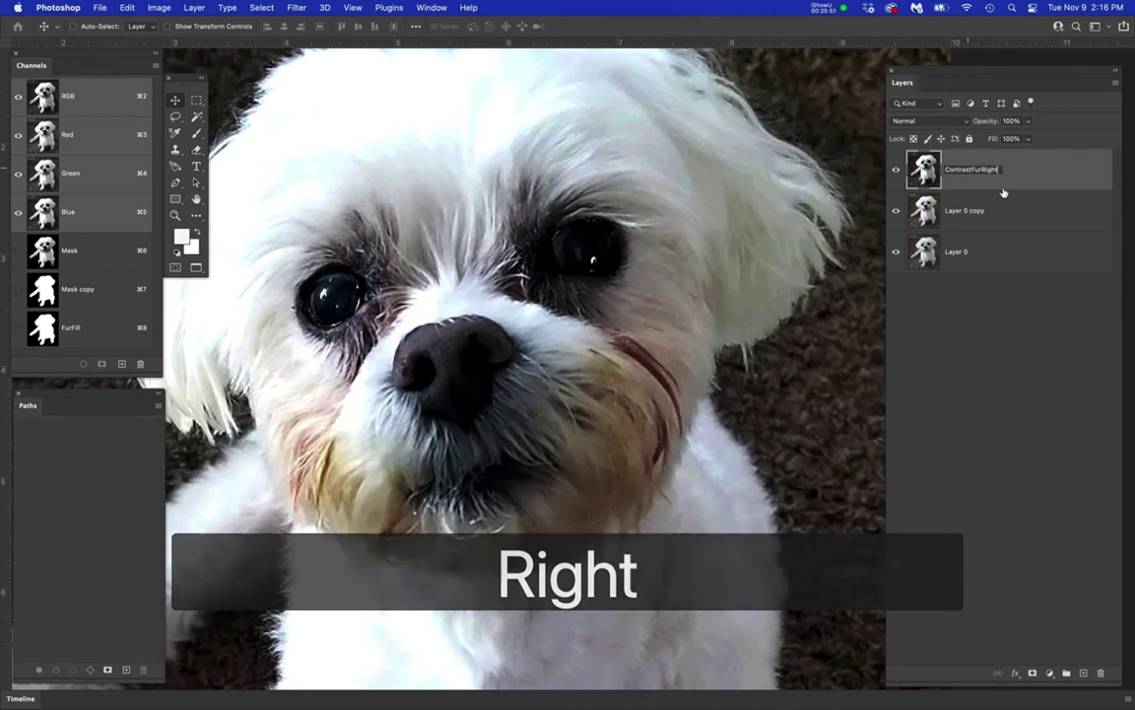
key("Return")
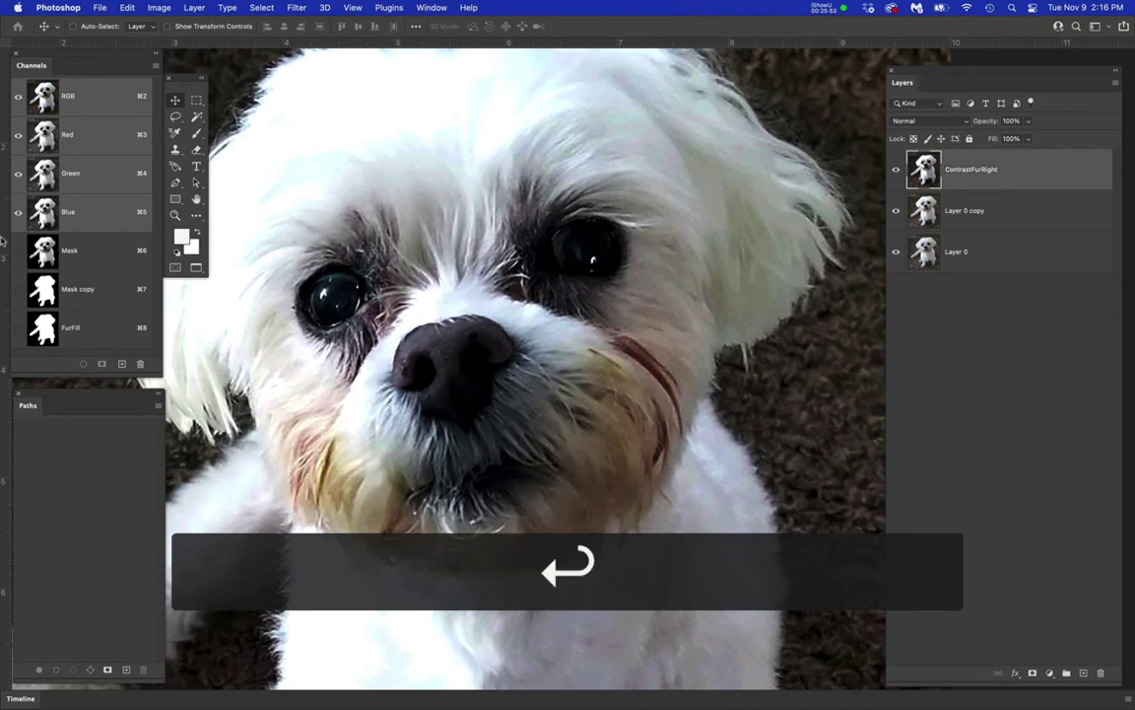
left_click(14, 214)
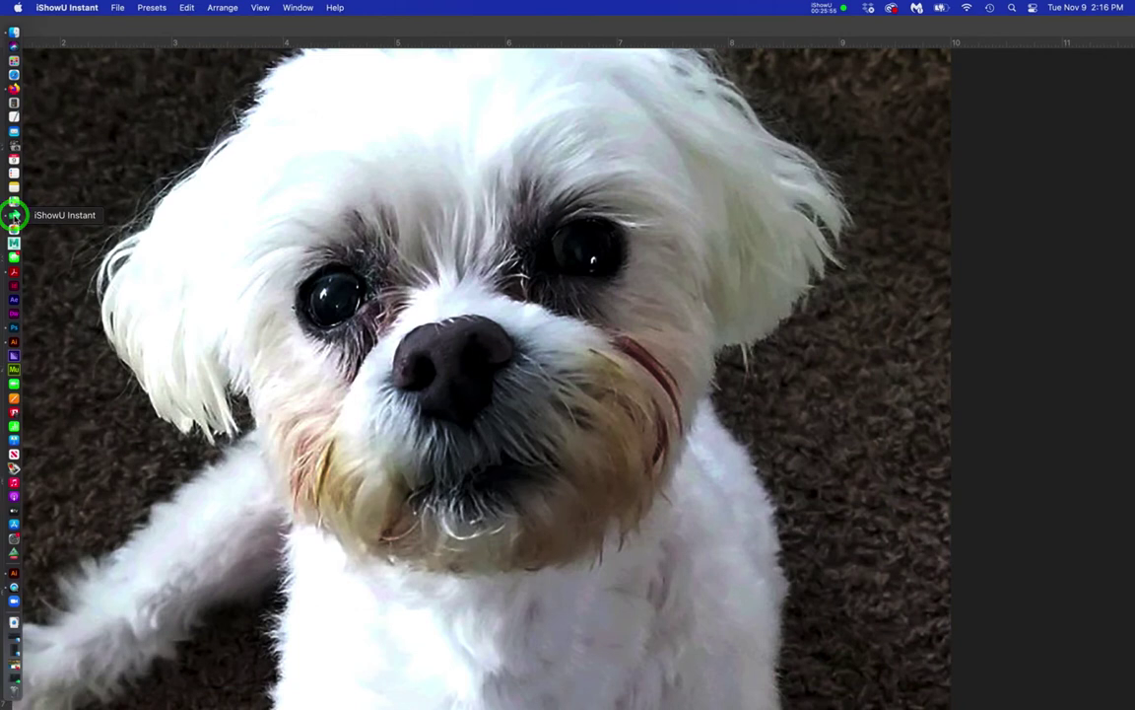
right_click(13, 217)
left_click(56, 252)
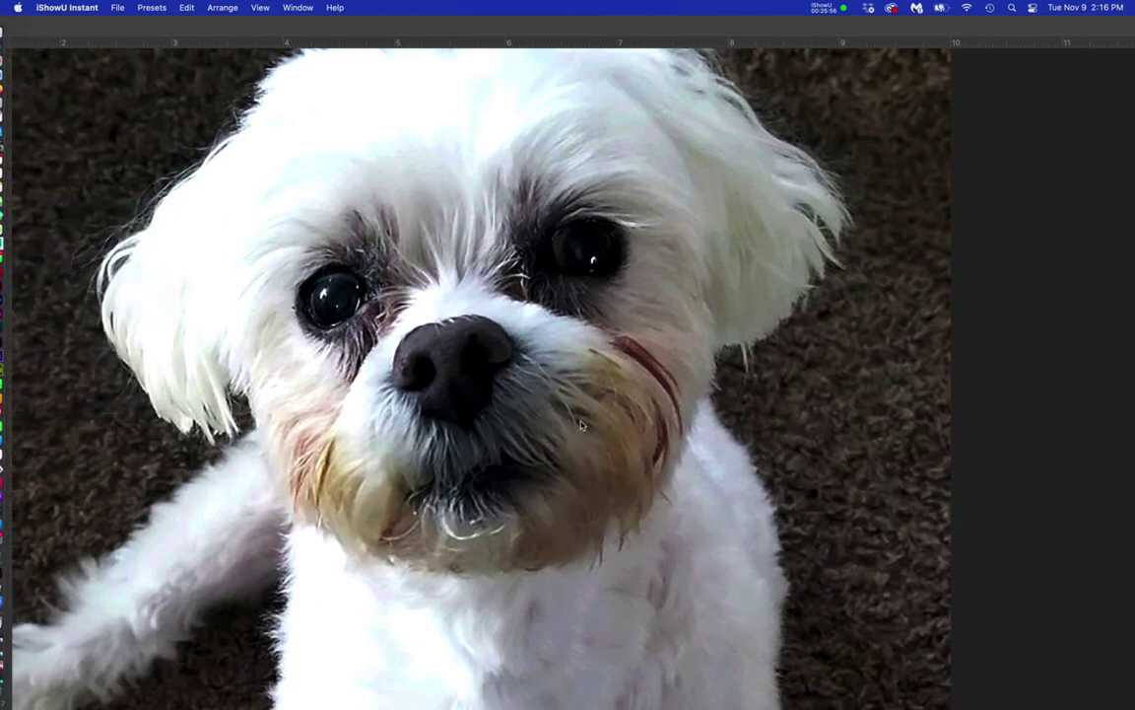
- Hide the ContrastFurRight layer and duplicate Layer 0 copy
left_click(811, 372)
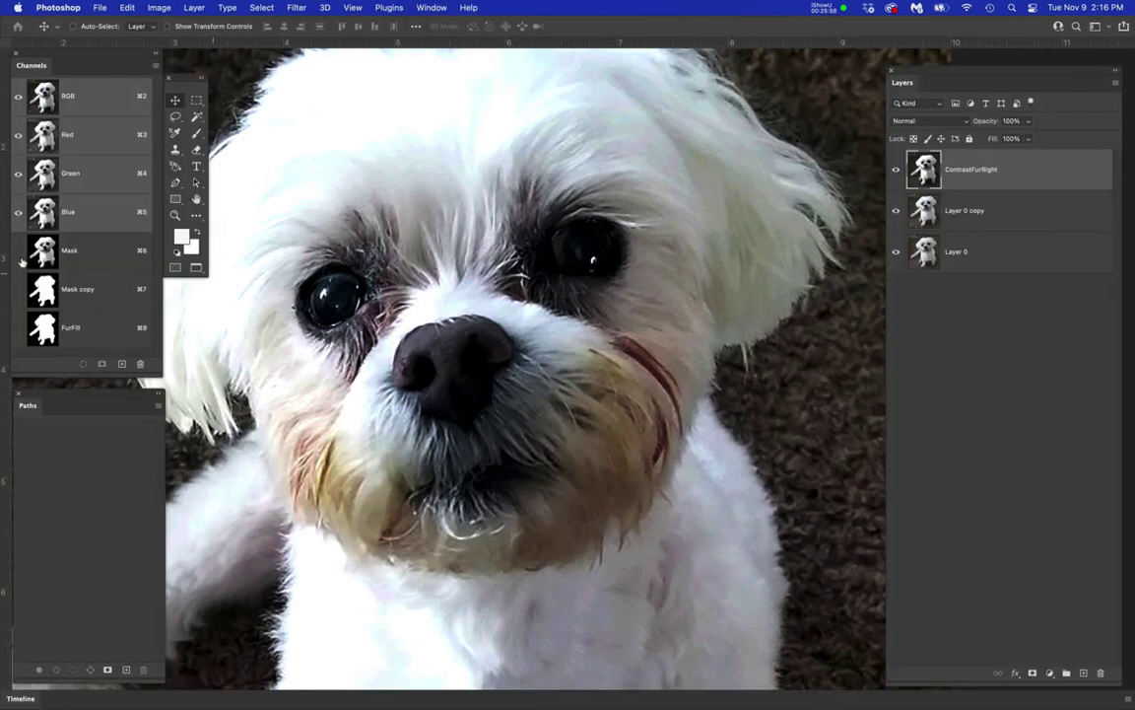
right_click(14, 214)
left_click(59, 249)
left_click(895, 170)
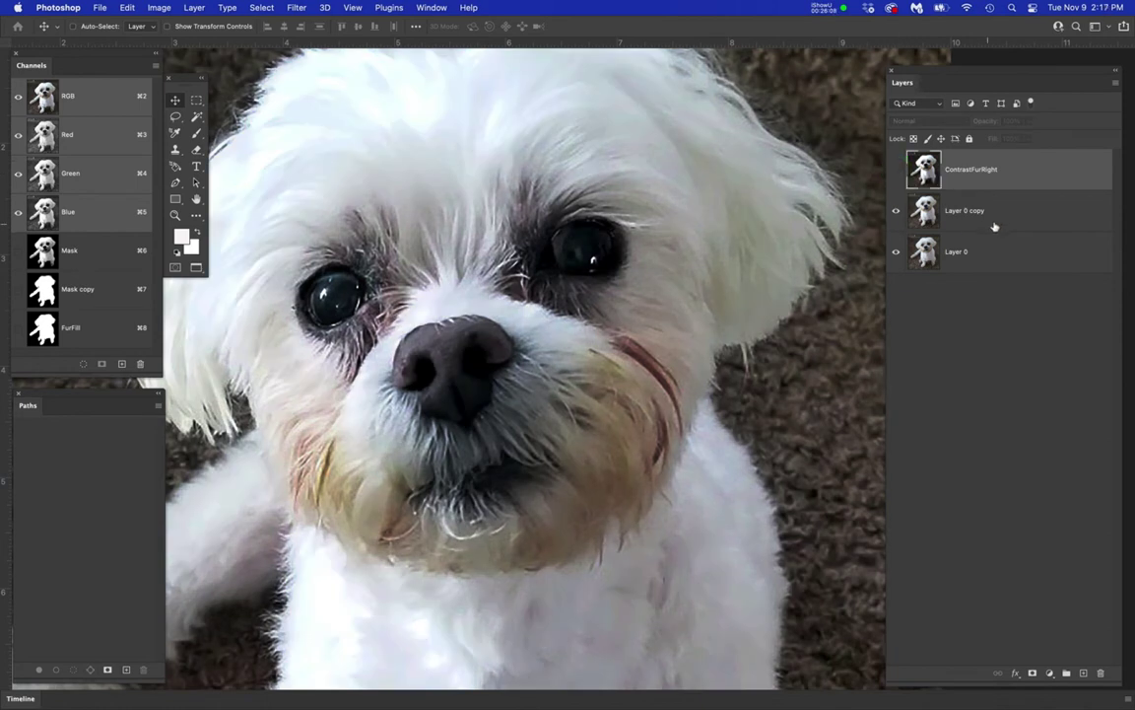
left_click_drag(999, 213, 1084, 674)
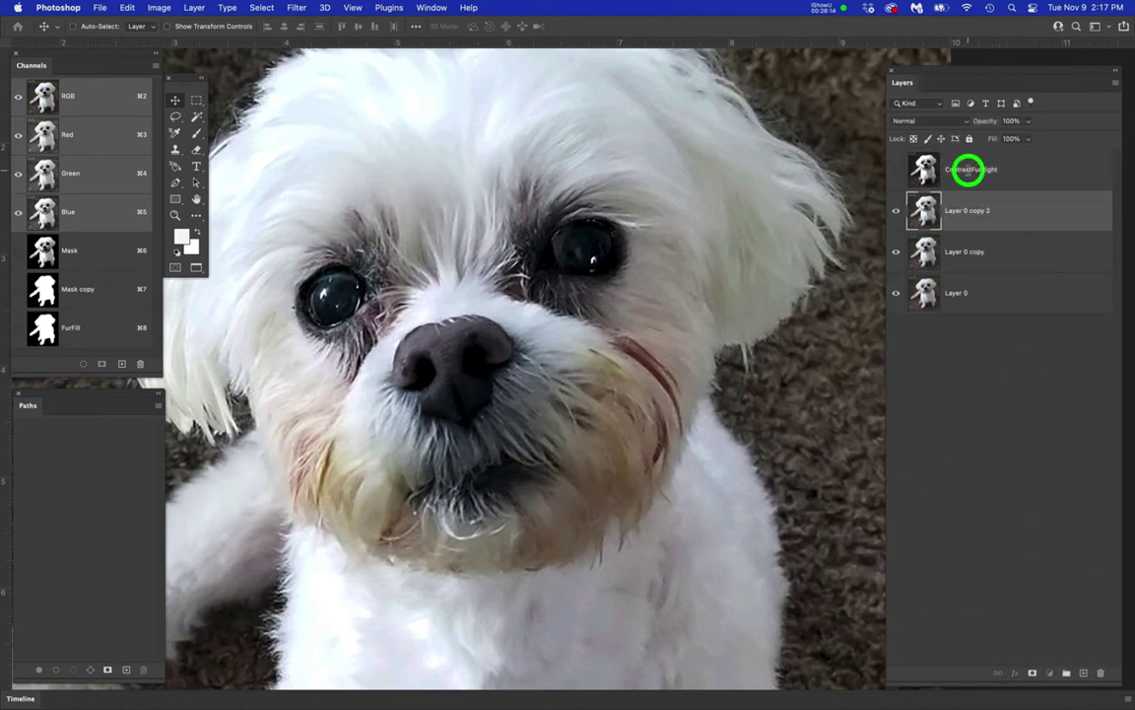
- Rename the new duplicate layer as ContrastFurLeft, reusing the name of the ContrastFurRight layer
double_click(968, 170)
key("super+c")
double_click(978, 209)
key("super+v")
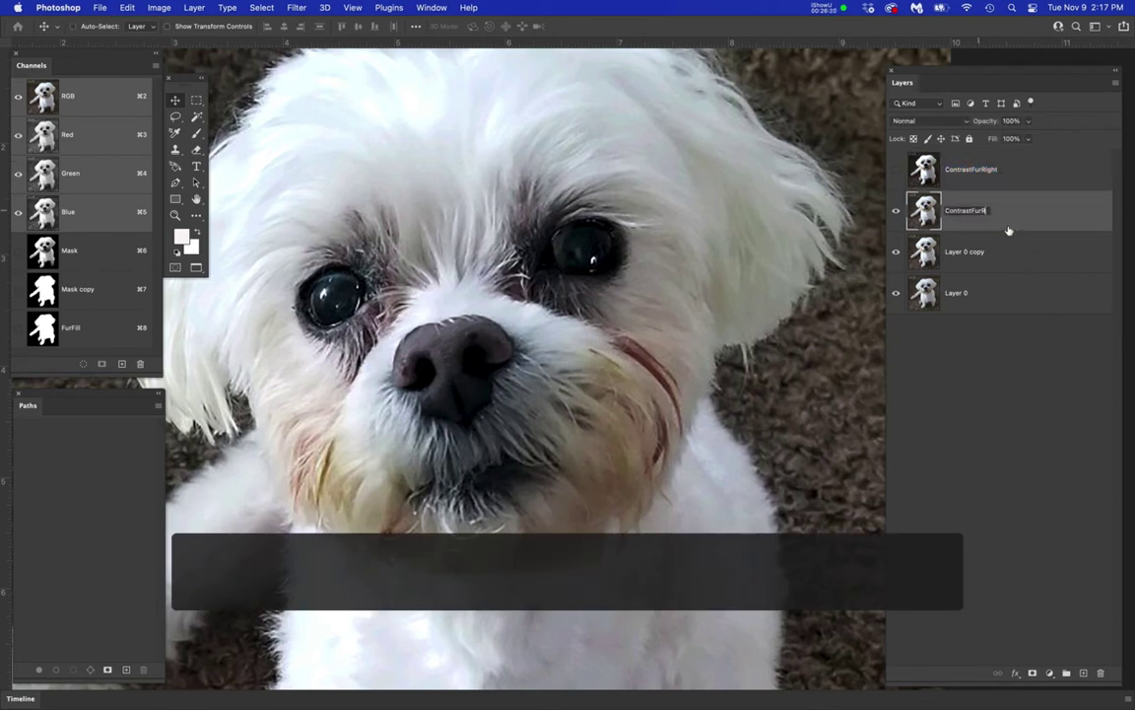
type("Left")
key("Return")
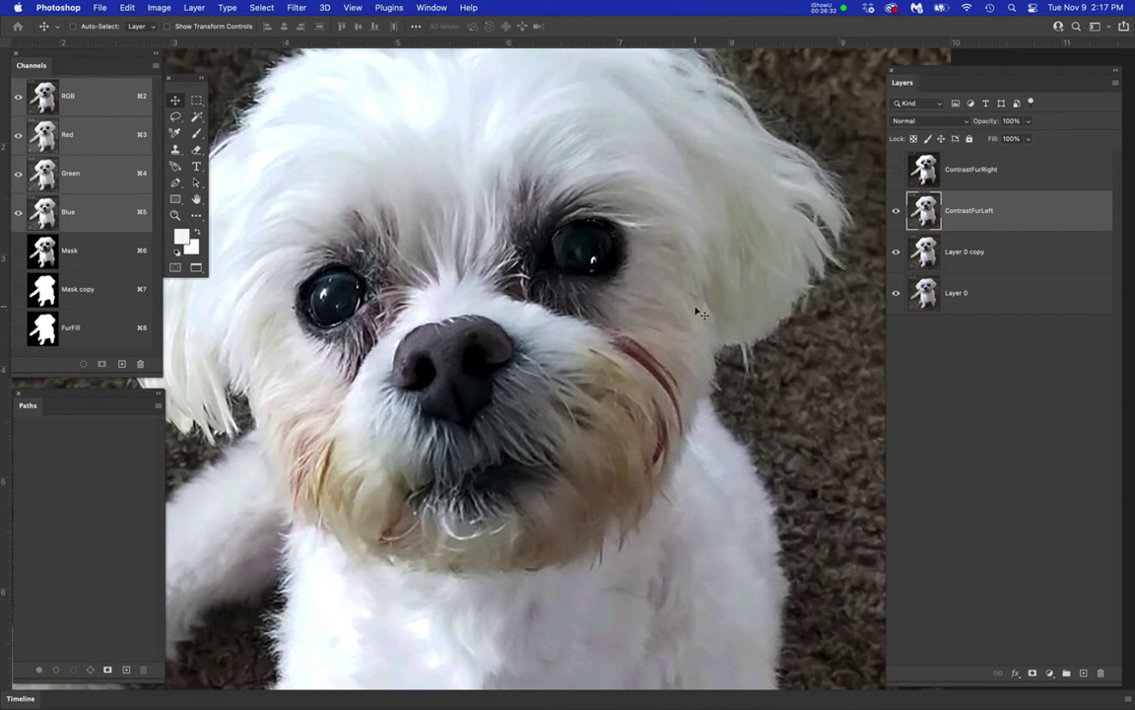
- Open the Levels adjustment for the ContrastFurLeft layer with the dog's whole head in view
left_click_drag(633, 305, 720, 328)
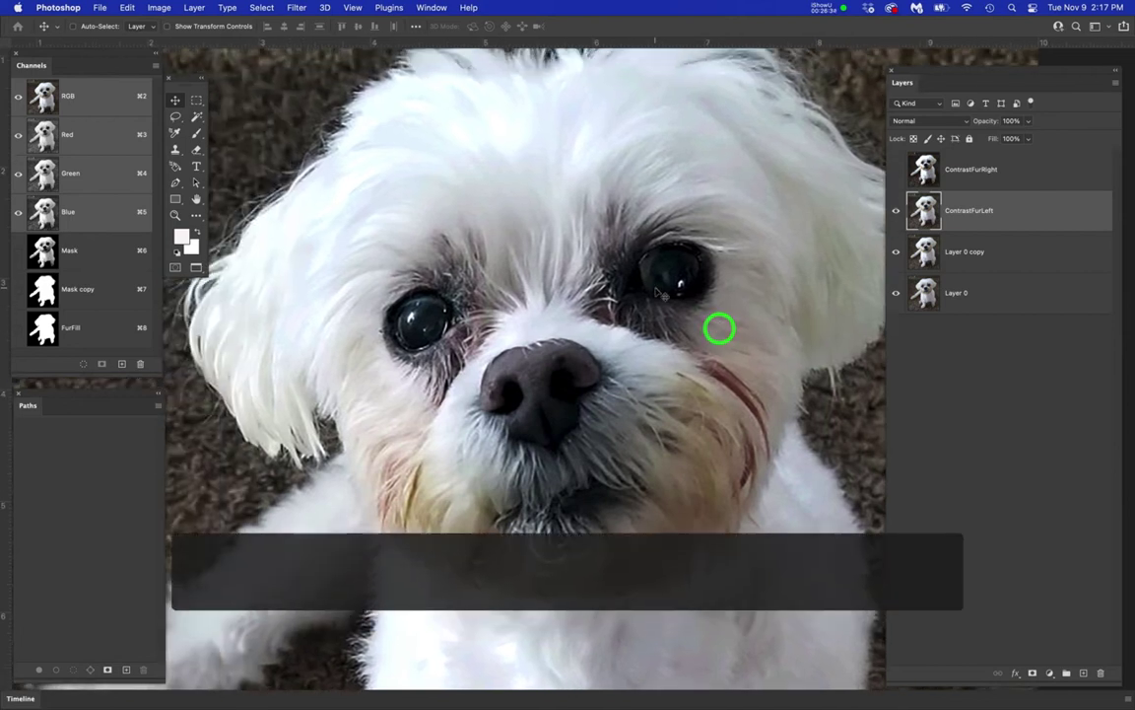
left_click(719, 328, "alt")
scroll(658, 292, "down", 3)
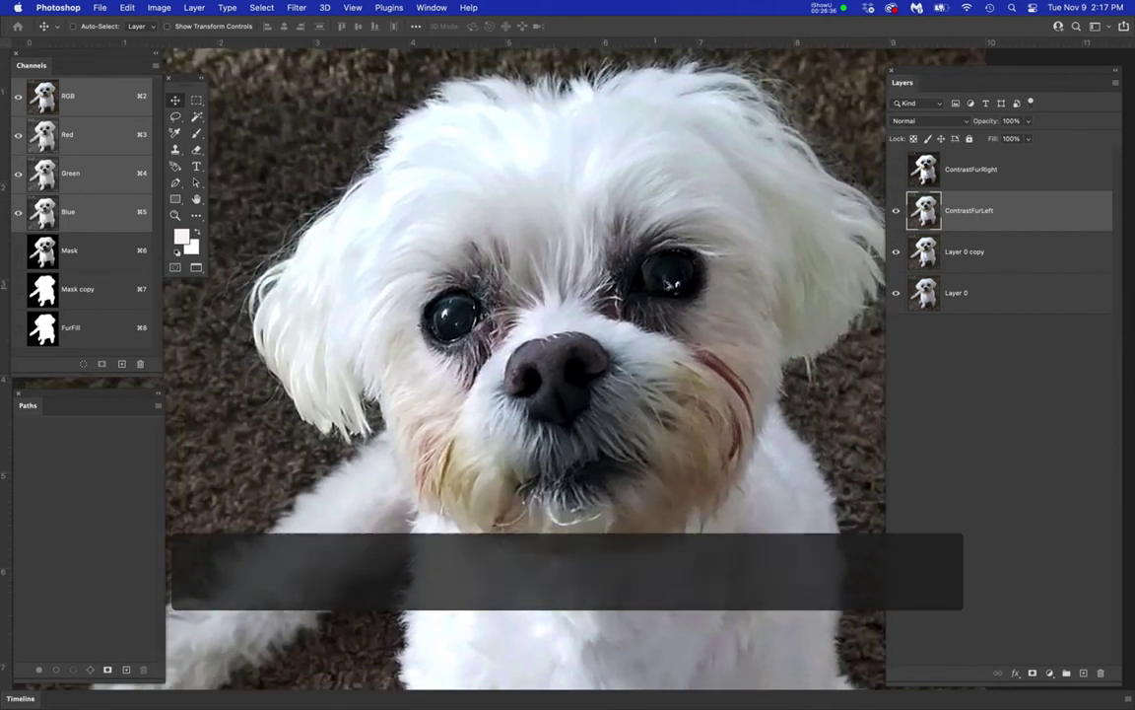
left_click(1049, 210)
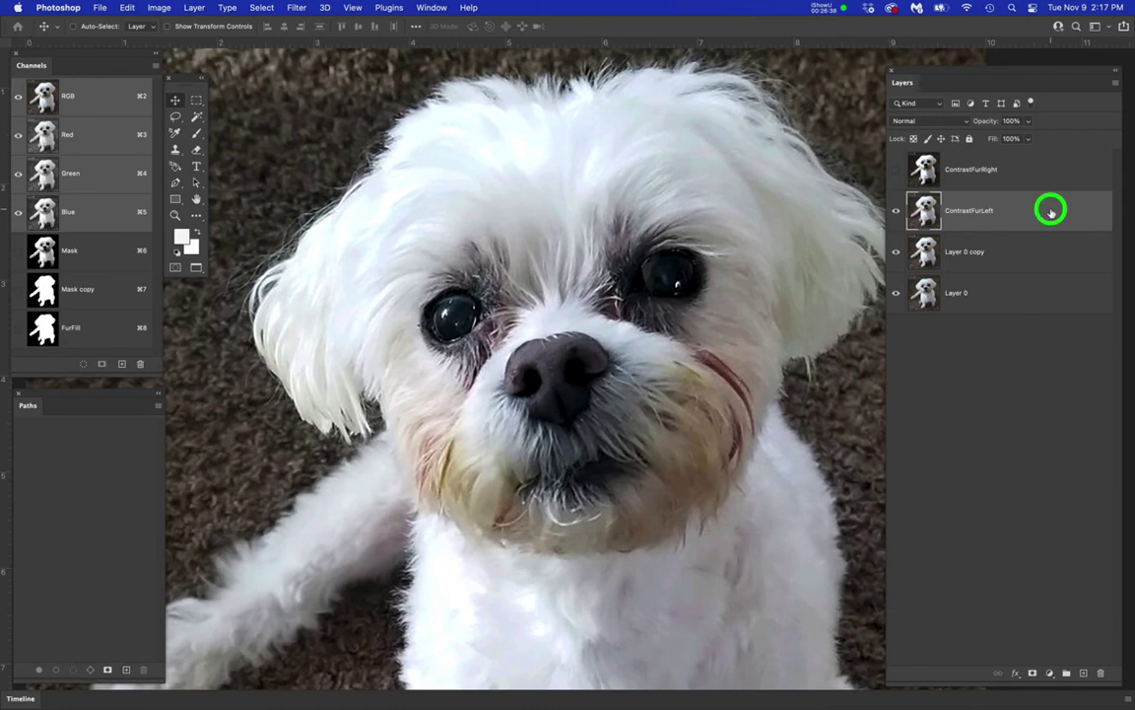
key("super+l")
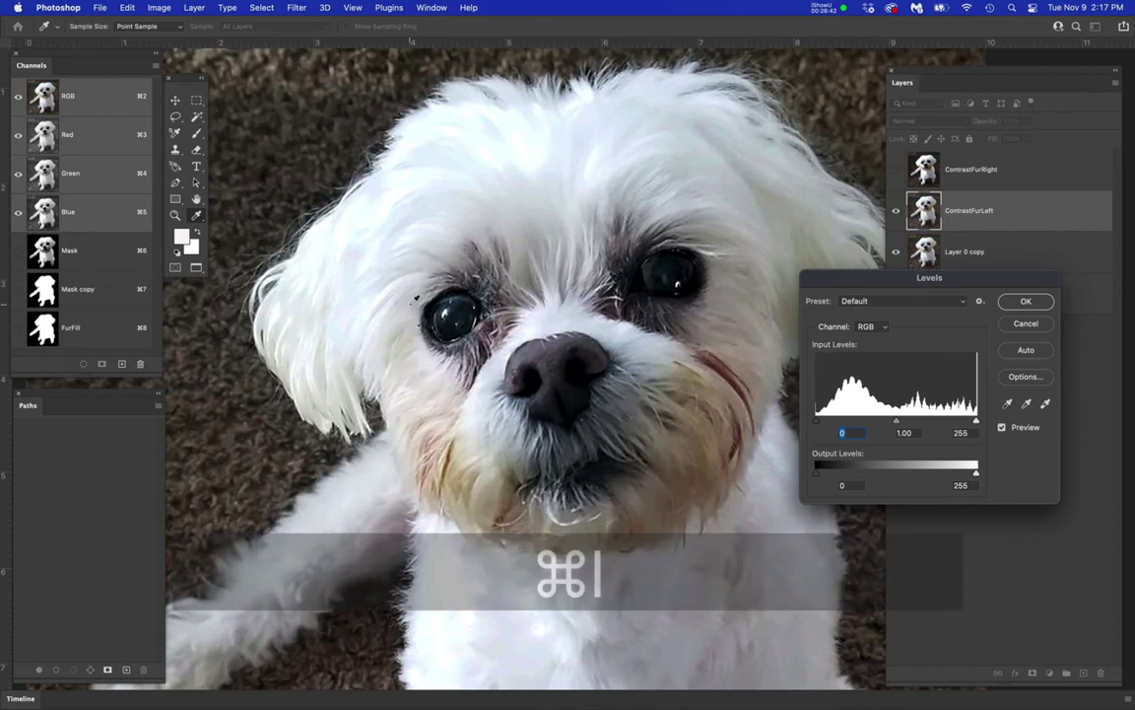
- Darken the ContrastFurLeft layer with Levels, raising the black input level and setting the midtones to 0.81
left_click_drag(816, 426, 839, 426)
mouse_move(908, 422)
left_mouse_down()
mouse_move(892, 424)
mouse_move(906, 424)
left_mouse_up()
left_click_drag(911, 425, 918, 424)
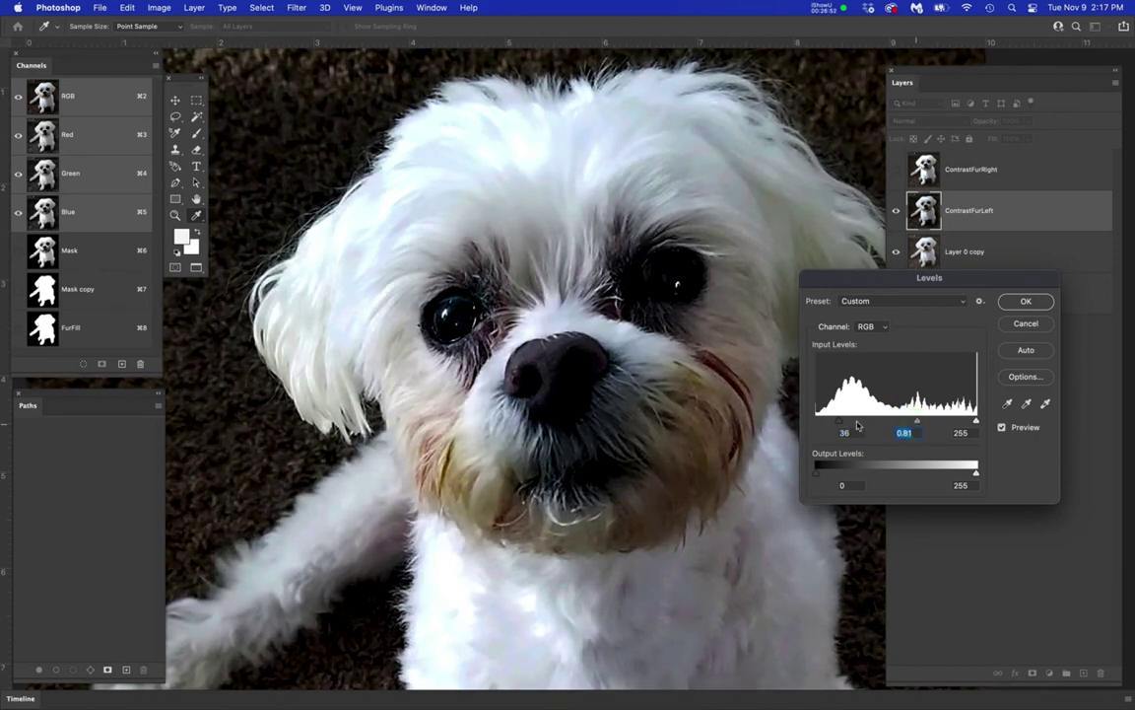
left_click_drag(839, 424, 844, 425)
left_click(1028, 303)
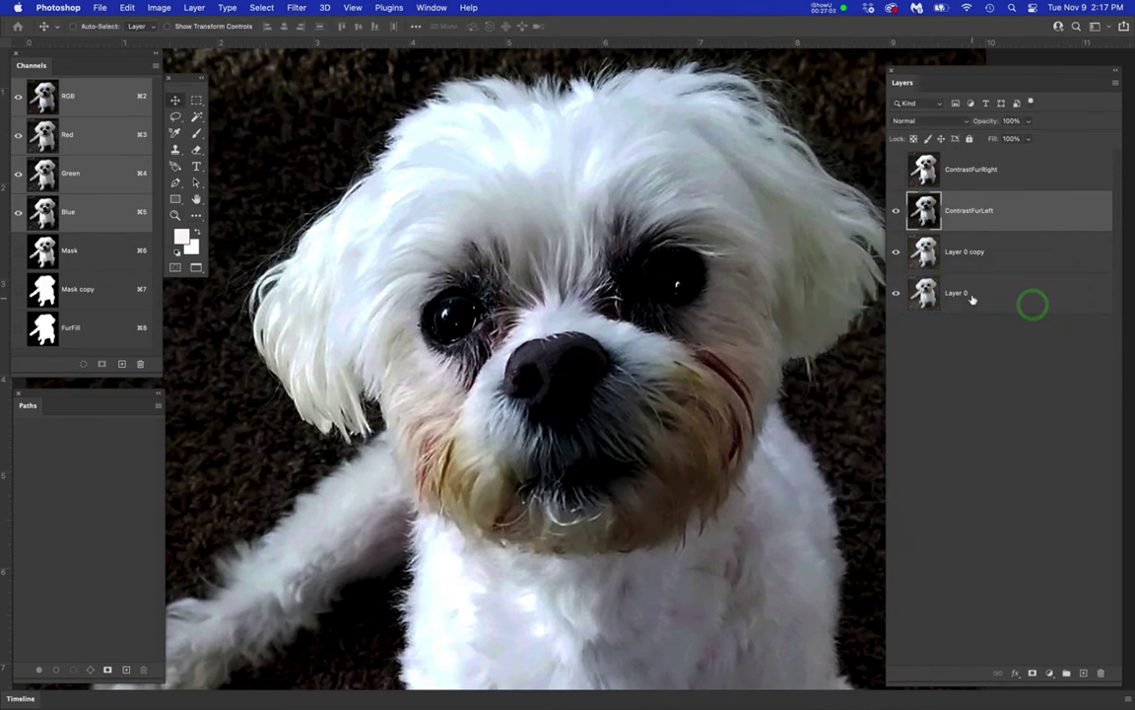
- Compare the ContrastFurLeft and ContrastFurRight versions by toggling their visibility, leaving both layers hidden
left_click(895, 212)
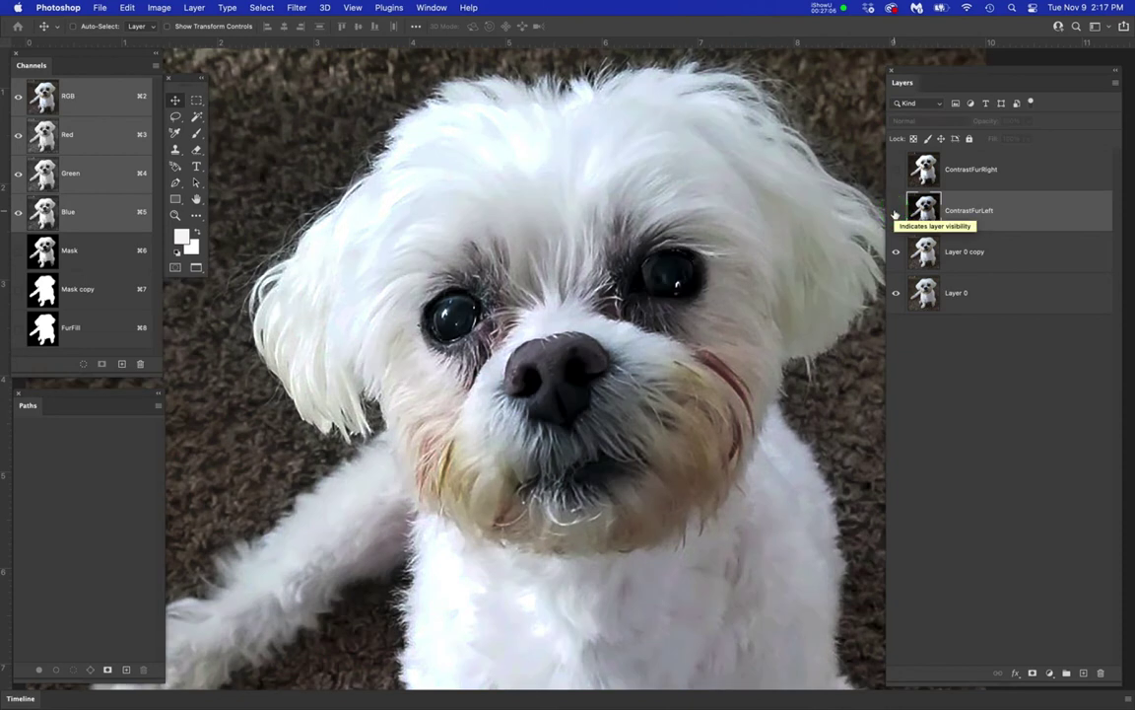
left_click(895, 212)
left_click(895, 212)
left_click(897, 170)
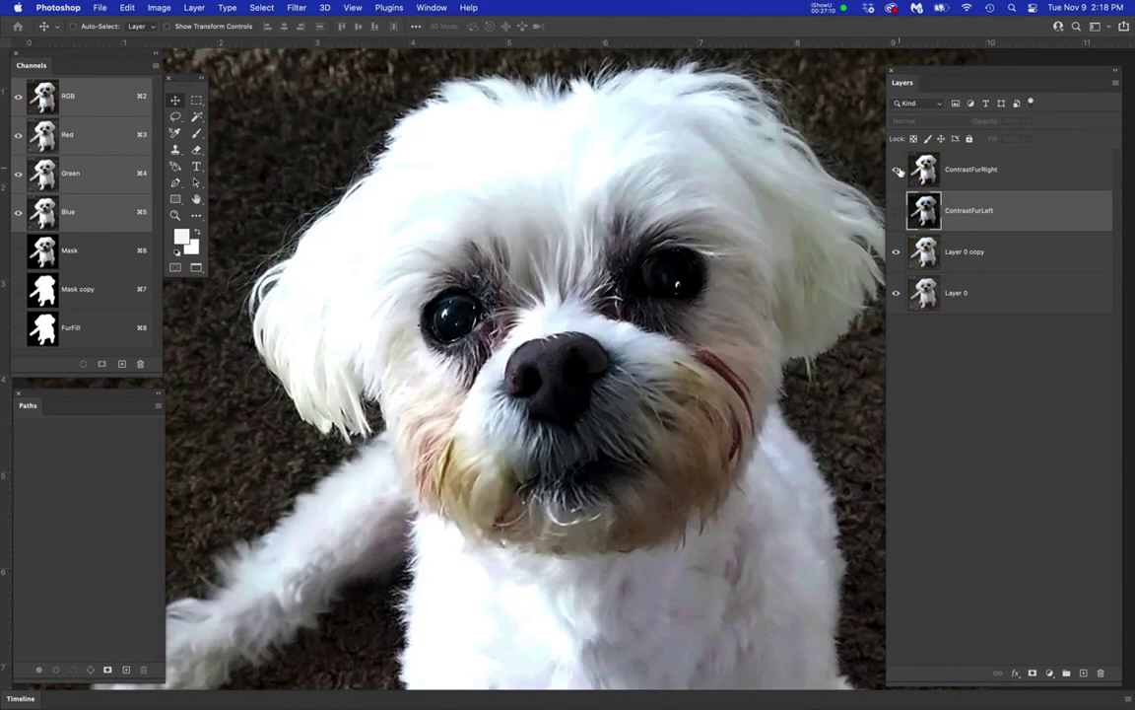
left_click(897, 170)
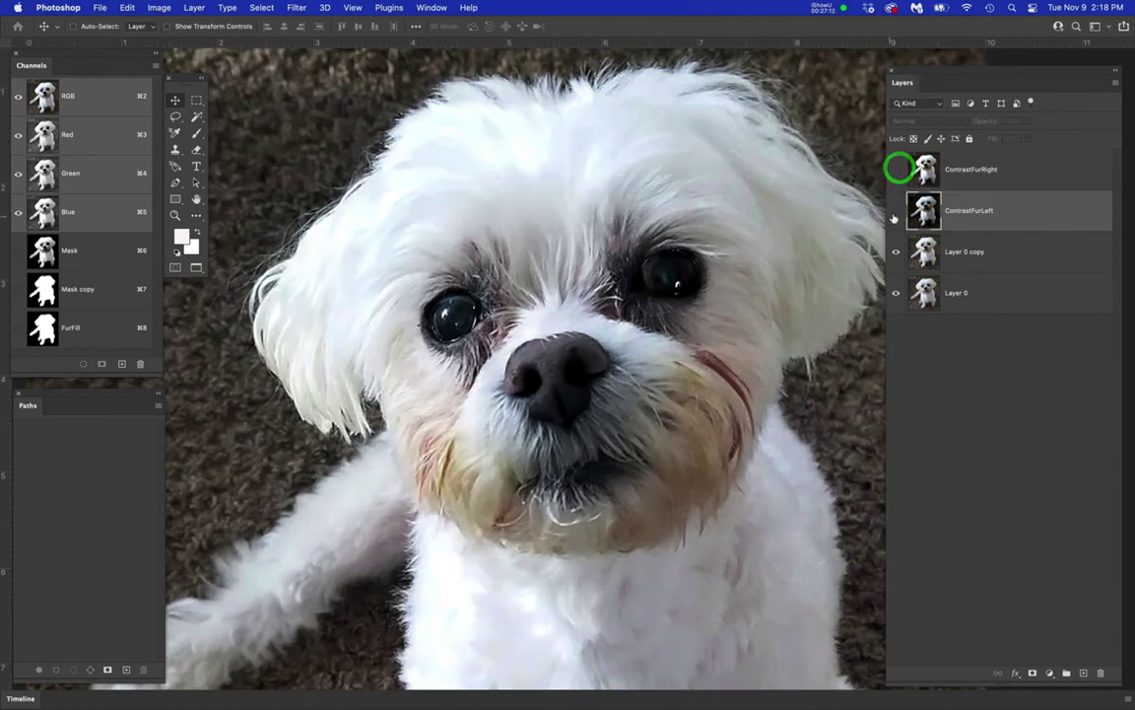
left_click(895, 212)
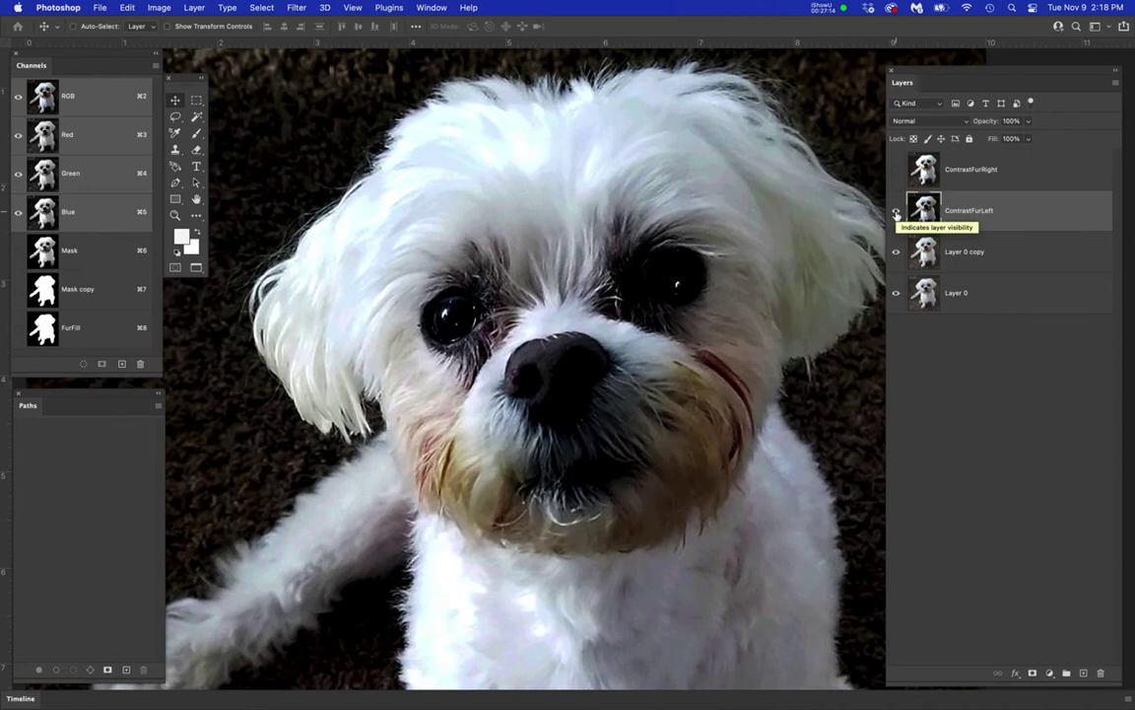
left_click(895, 210)
- Hide the Layer 0 copy layer and rename it PaintedRef
left_click(897, 252)
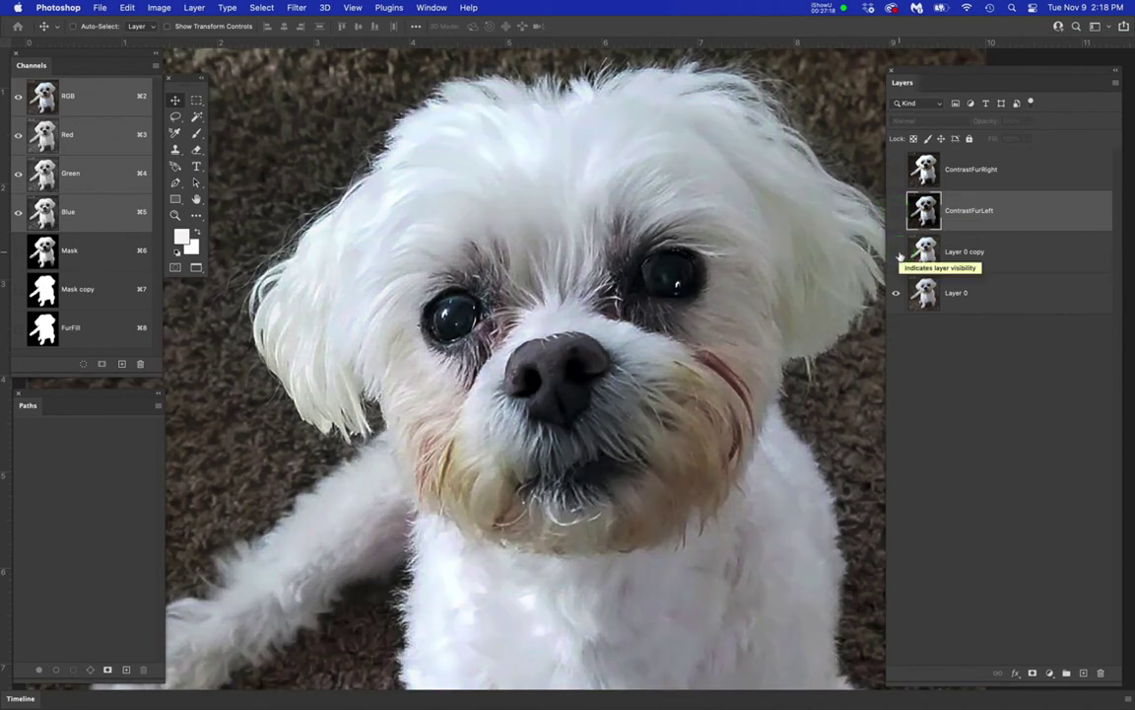
double_click(974, 252)
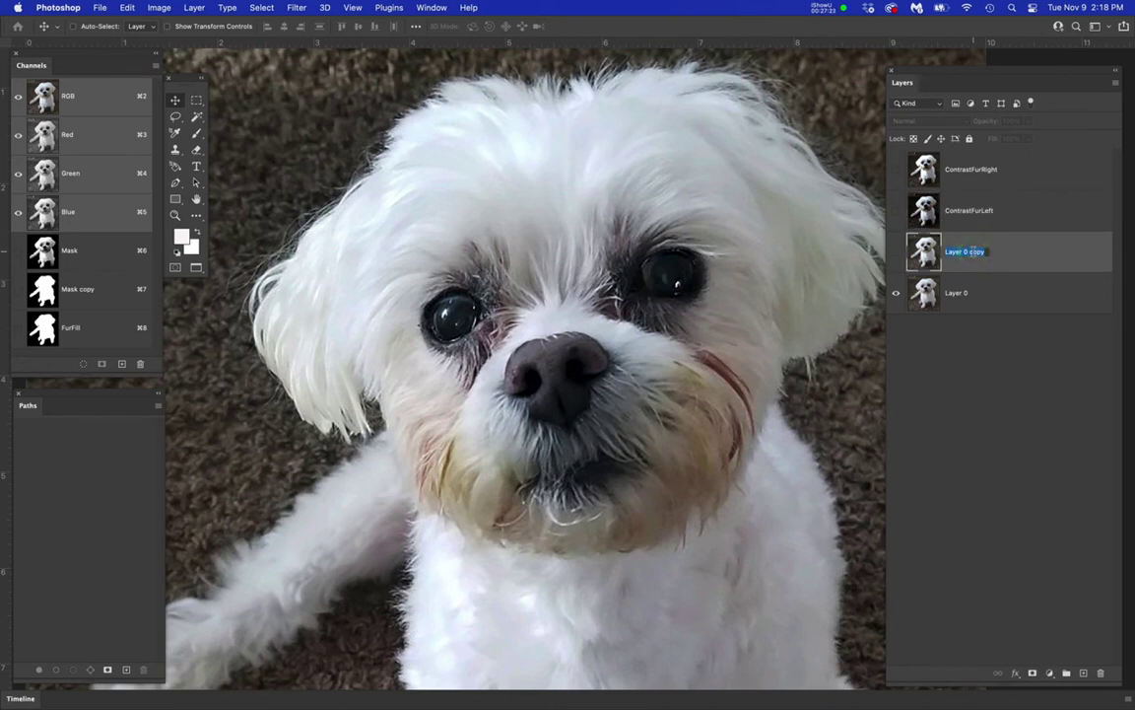
type("Painted")
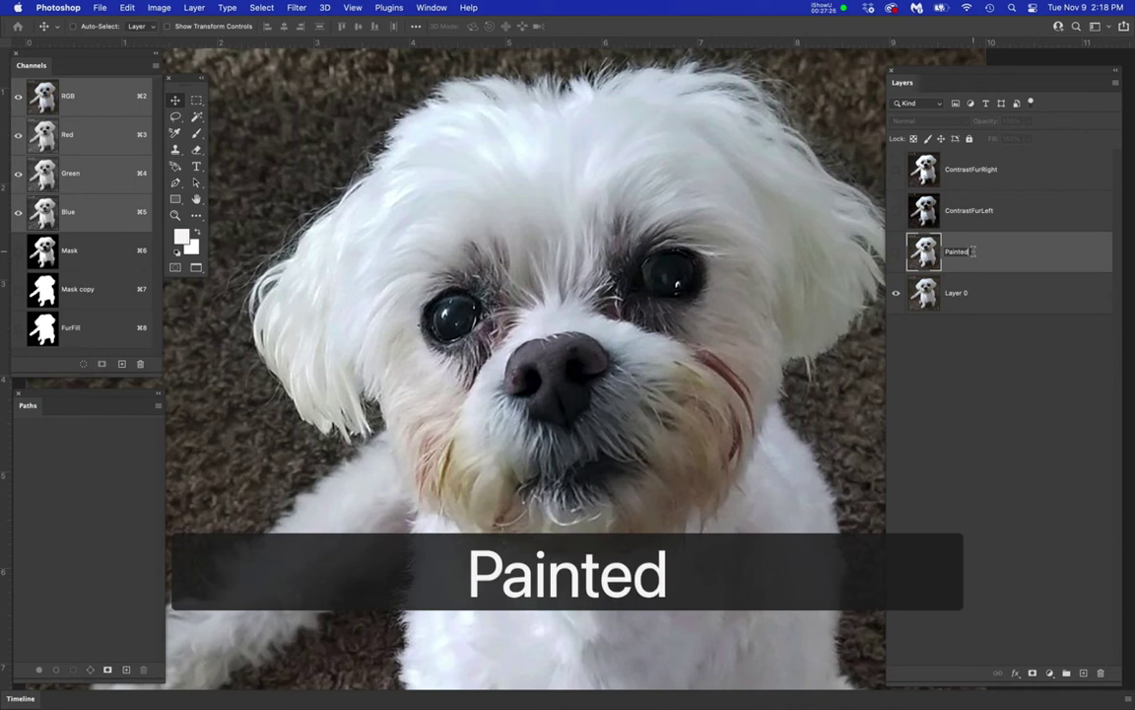
type("Ref")
key("Return")
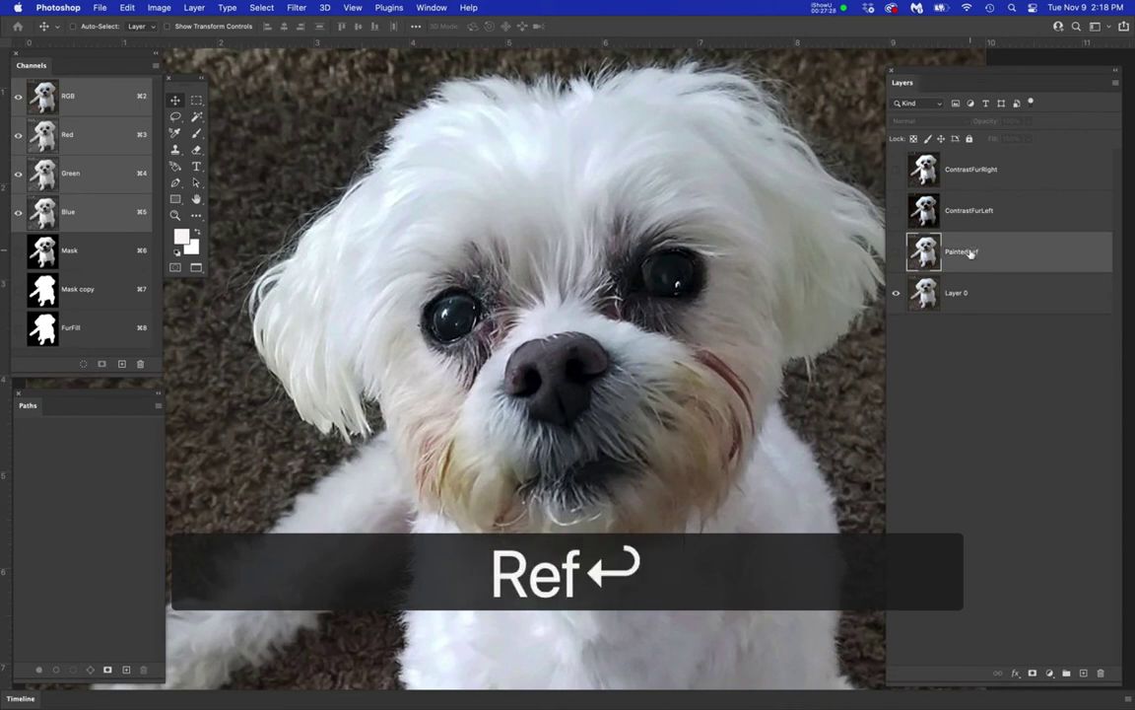
- Show and hide ContrastFurLeft and ContrastFurRight in turn to check their fur contrast against the original photo
left_click(895, 211)
left_click(895, 211)
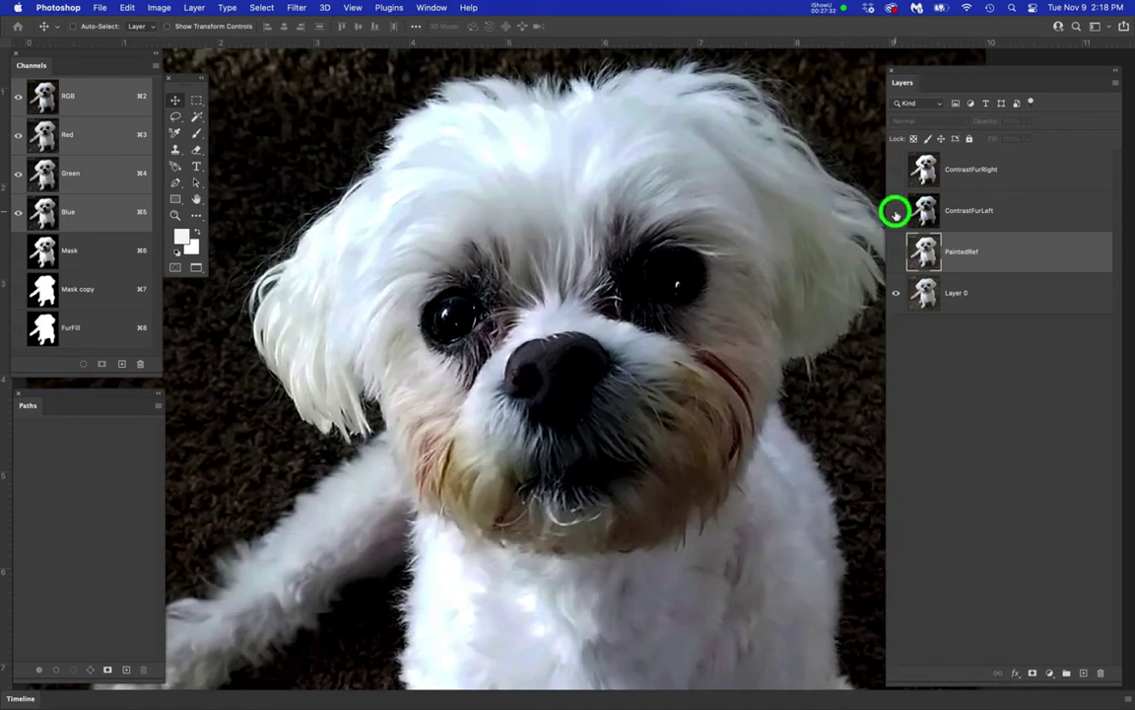
left_click(898, 170)
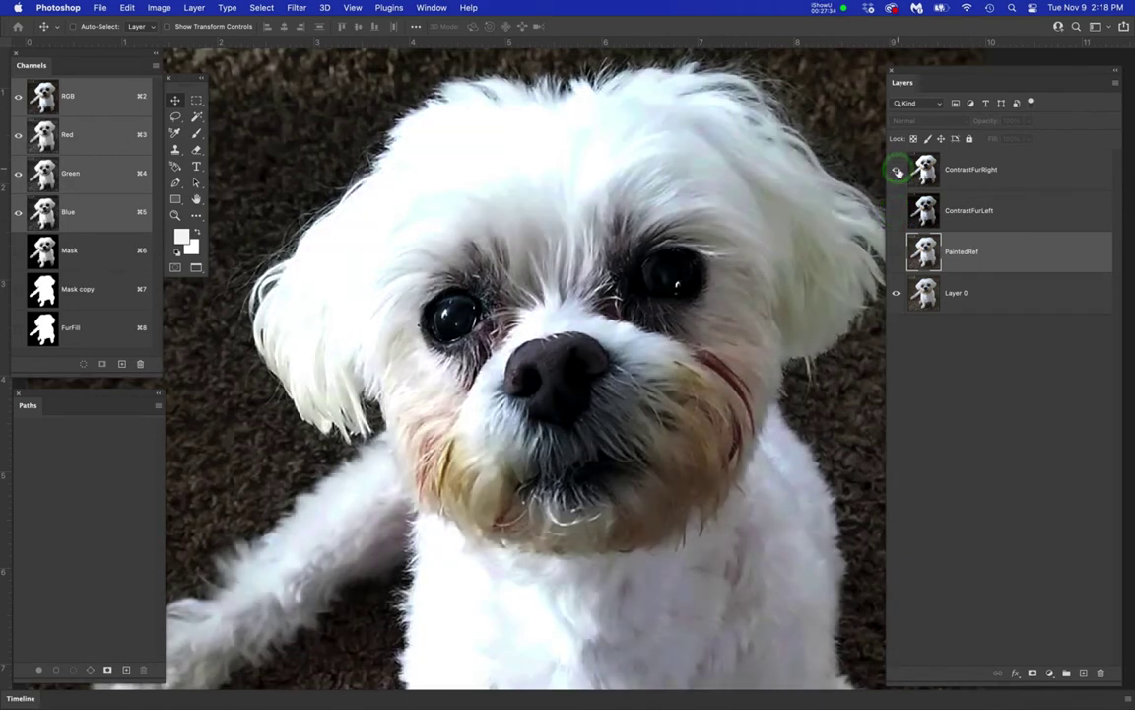
left_click(898, 169)
left_click(896, 211)
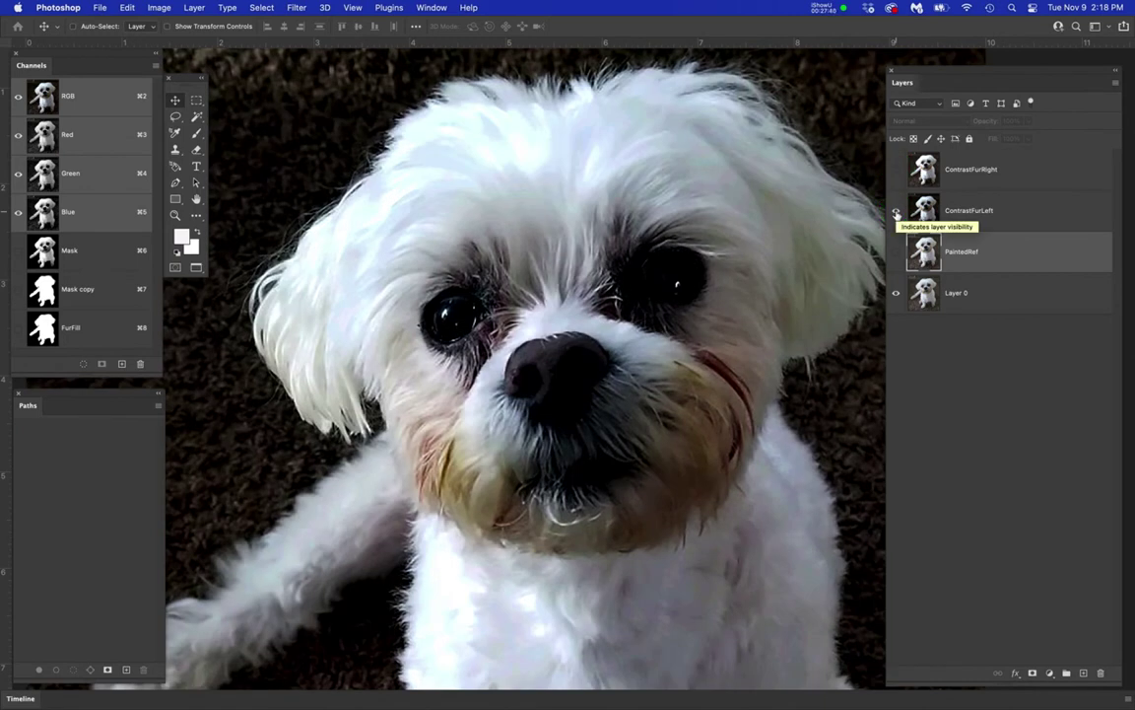
left_click(896, 211)
- Create a new group directly above Layer 0 and name it Art
left_click(1003, 254)
left_click(1016, 295)
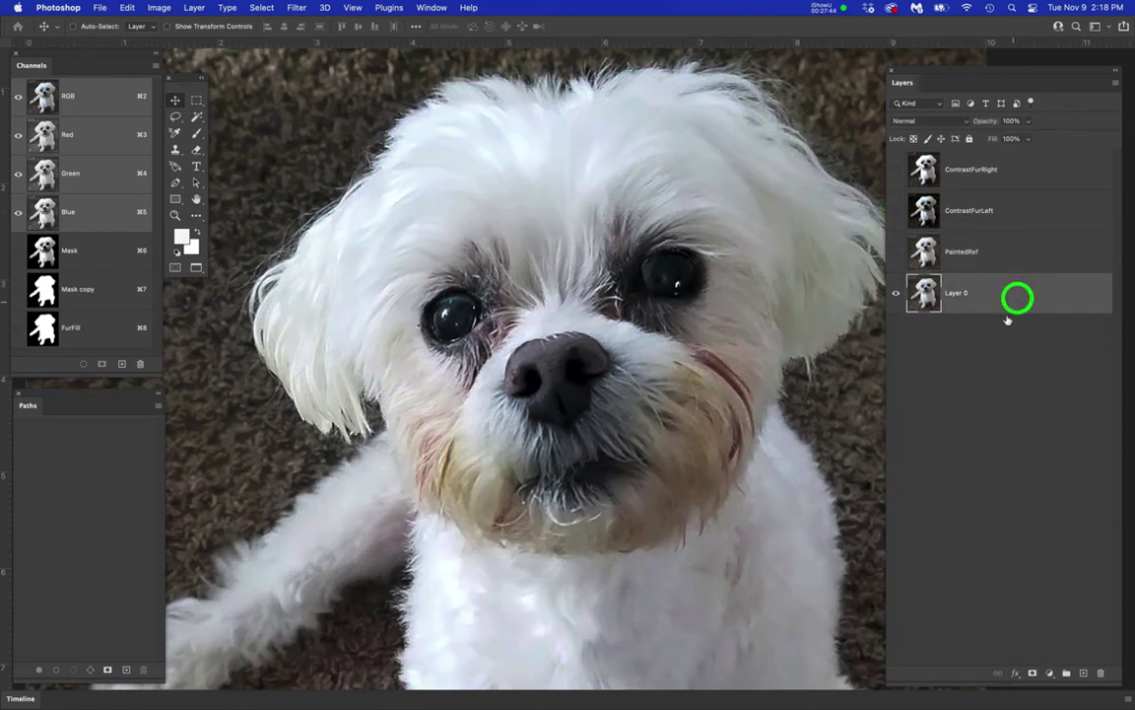
left_click(1066, 671)
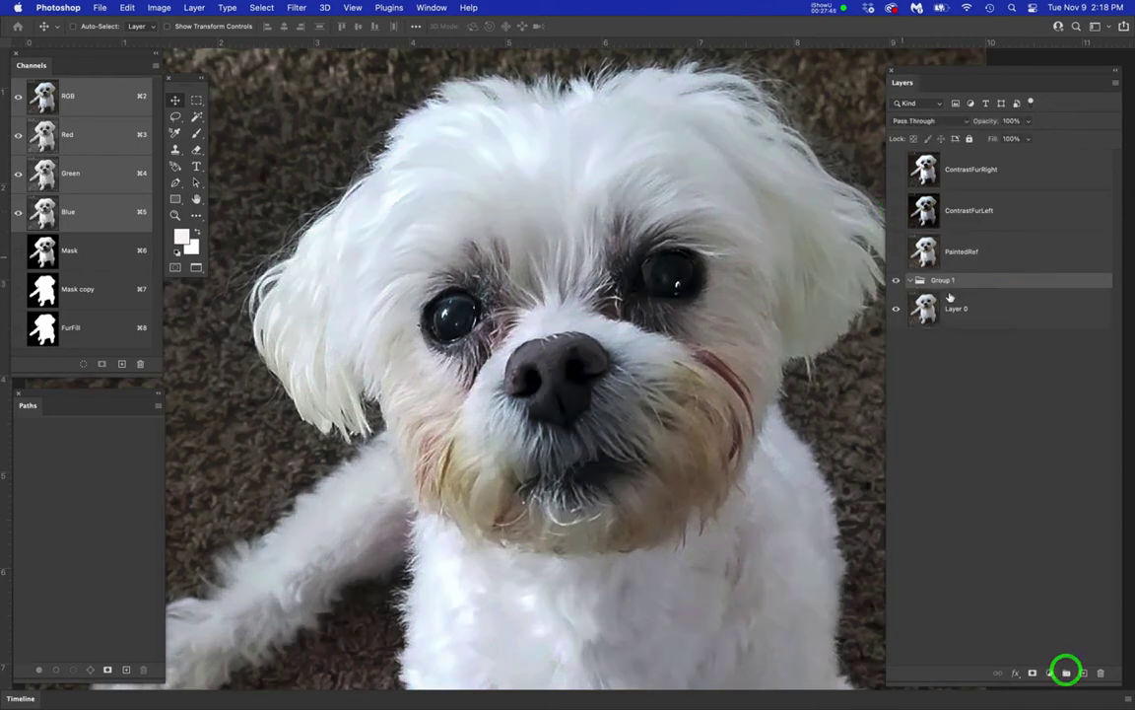
left_click(949, 282)
type("Art")
key("Return")
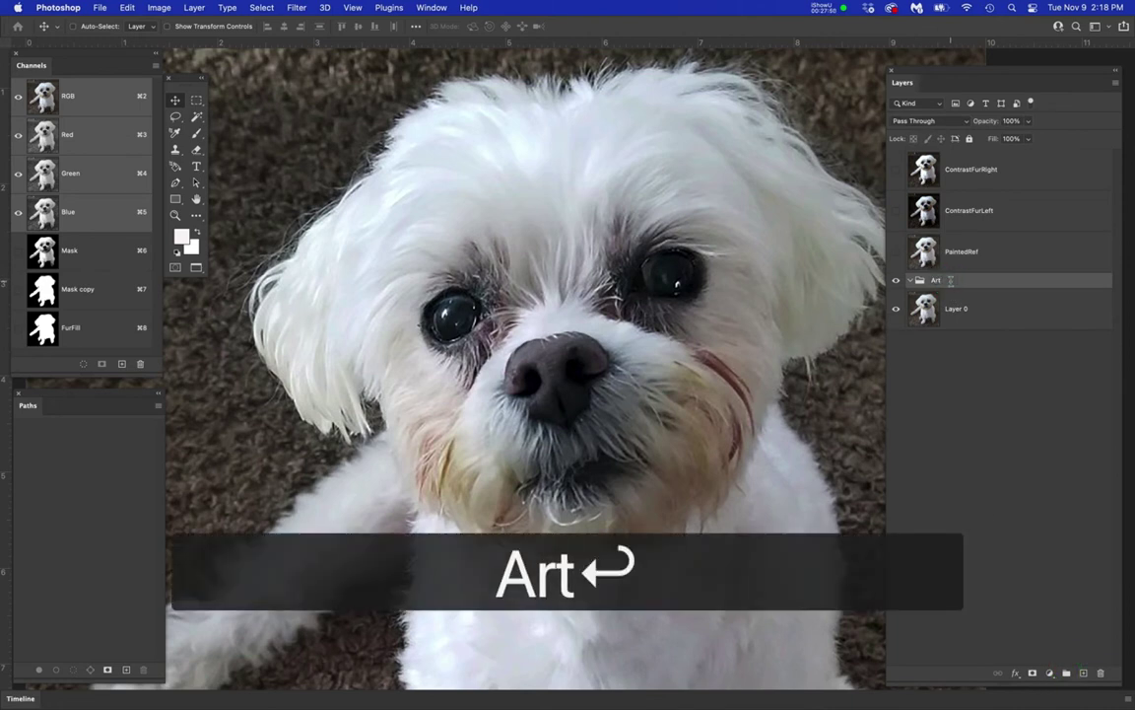
- Add eight empty layers inside the Art group
left_click(1084, 673)
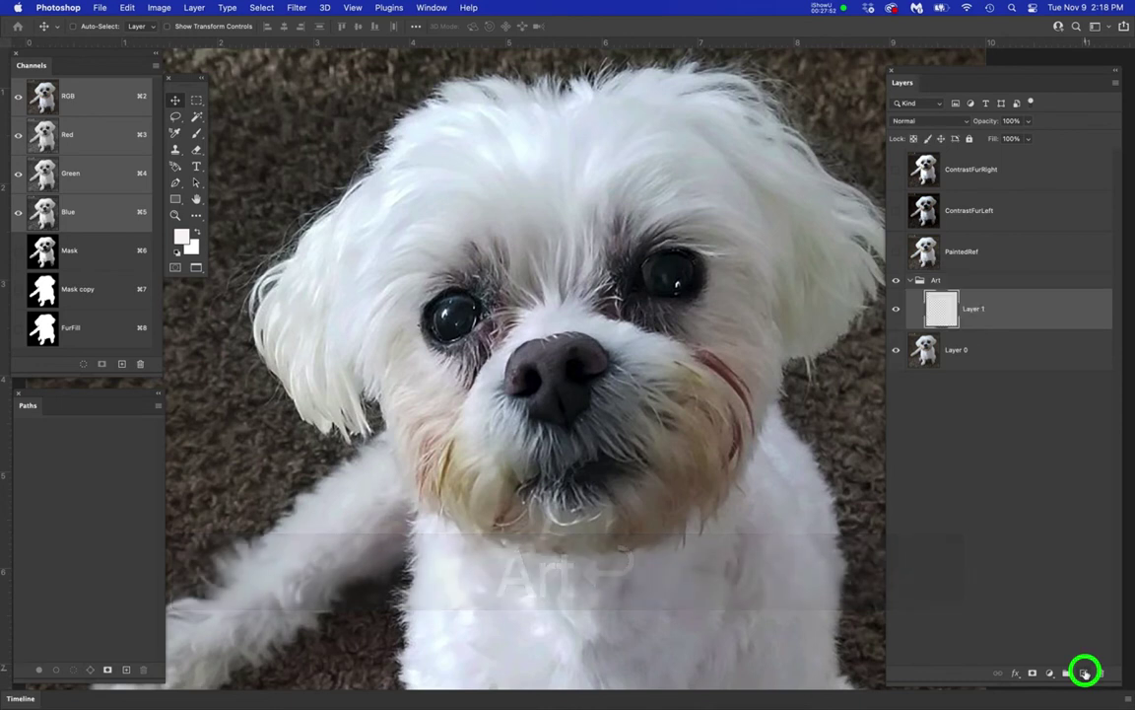
left_click(1084, 673)
left_click(1084, 673)
left_click(1084, 674)
left_click(1084, 673)
left_click(1084, 673)
left_click(1085, 673)
left_click(1084, 673)
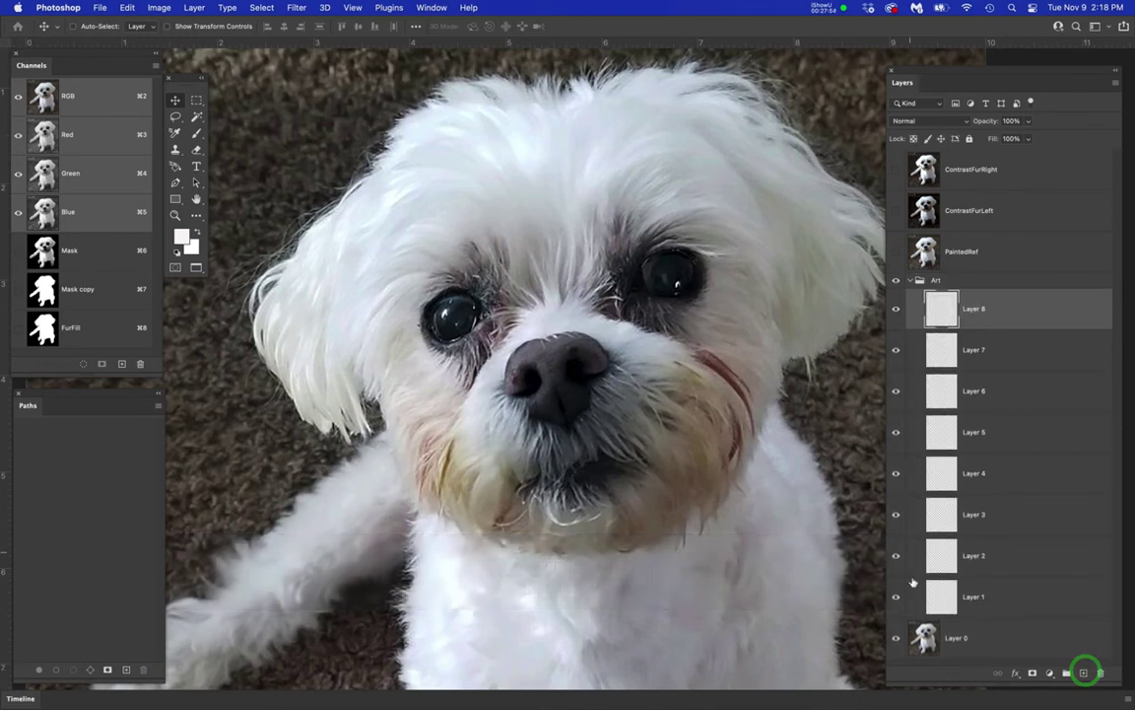
- Rename the lowest layer in the Art group, Layer 1, as FurFill
left_click(982, 598)
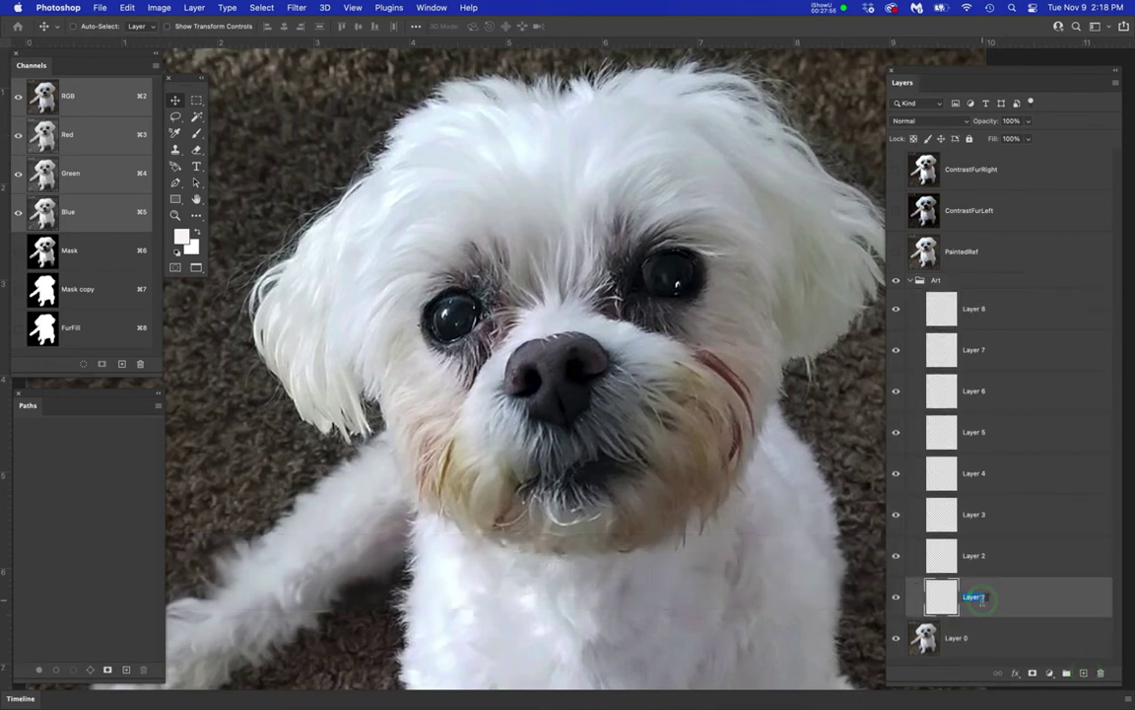
type("FurFill")
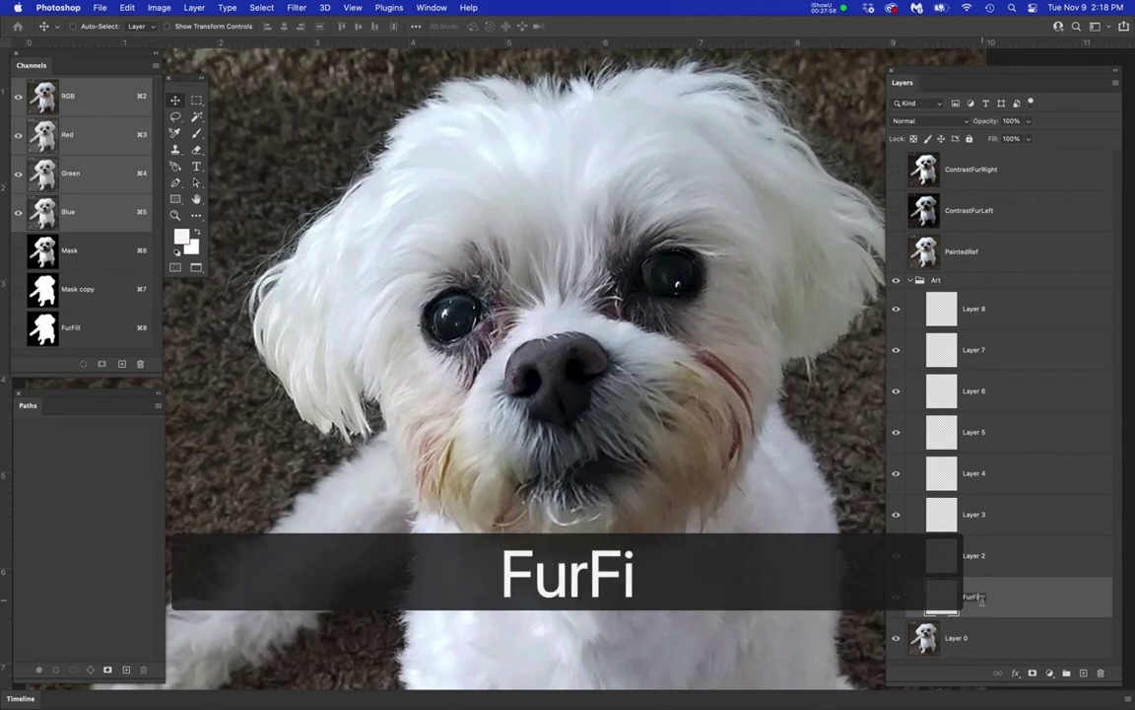
key("Return")
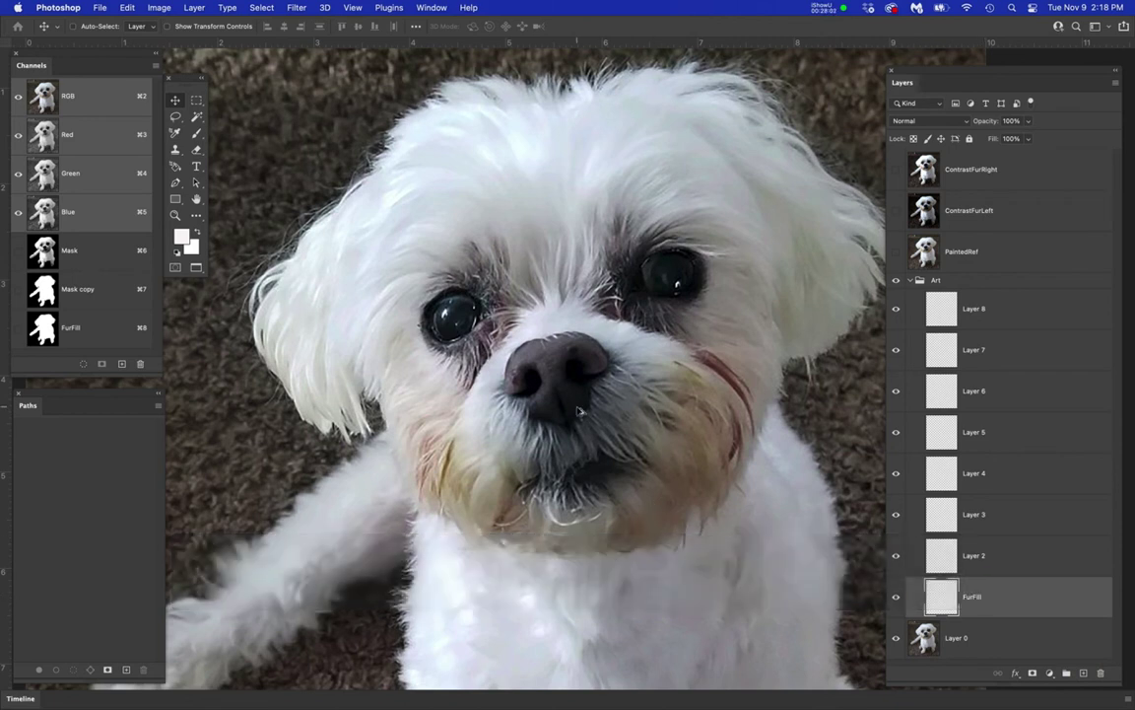
- Add another empty layer to the Art group and place it below FurFill
key("super+minus")
key("space")
left_click_drag(594, 423, 550, 346)
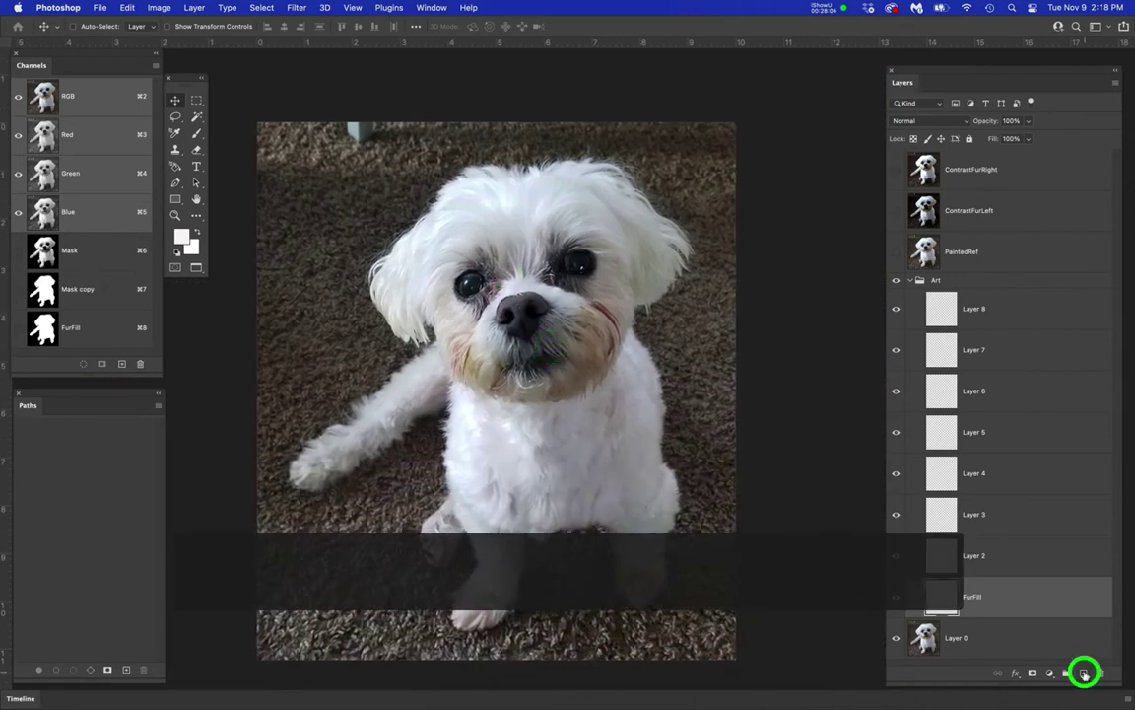
left_click(1084, 674)
left_click_drag(1025, 567, 1014, 619)
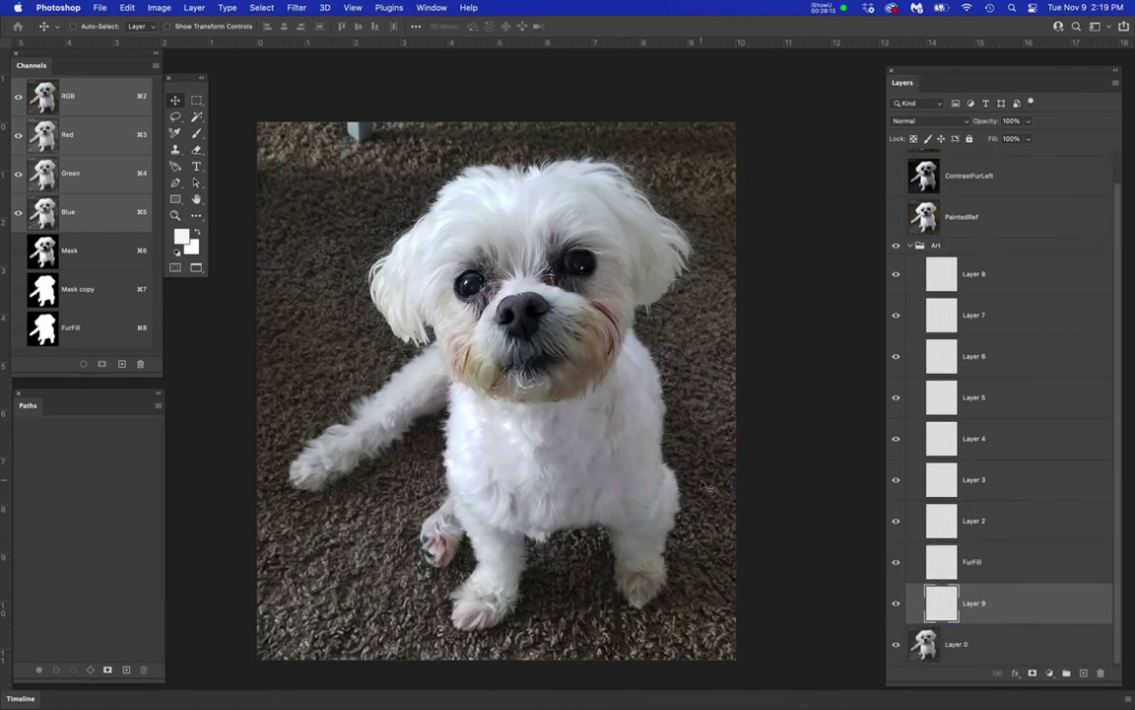
- Sample a grey-brown colour from the carpet and fill Layer 9 with it as the background
scroll(709, 456, "up", 1)
key("b")
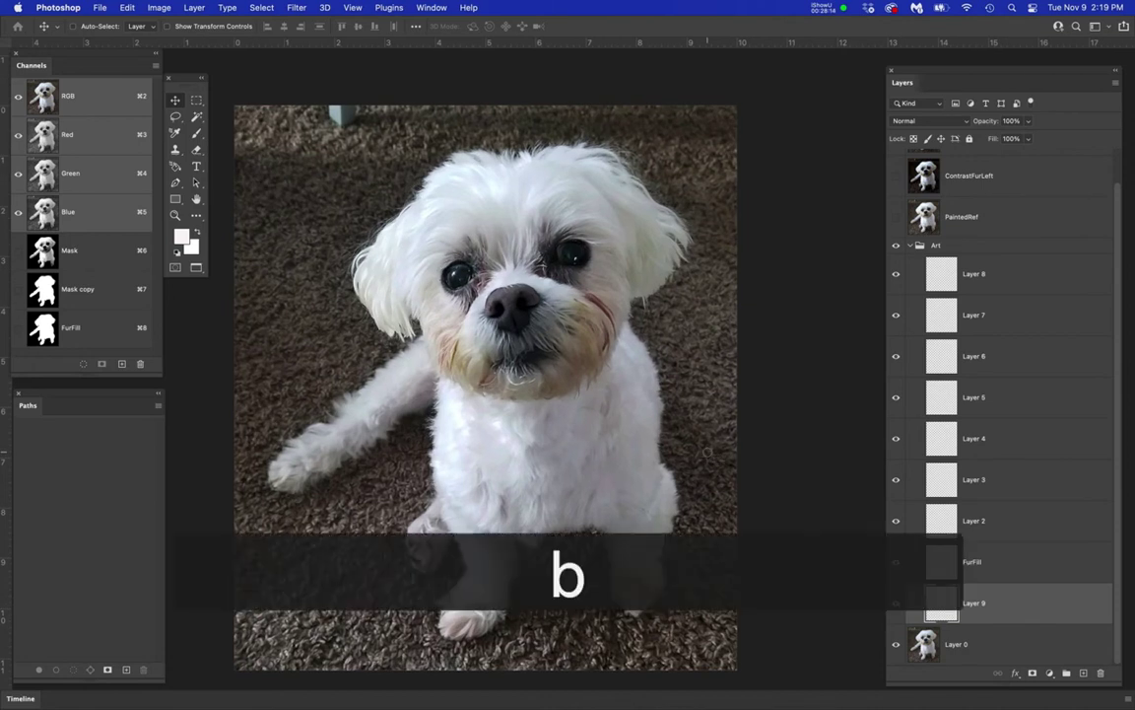
scroll(621, 552, "up", 10)
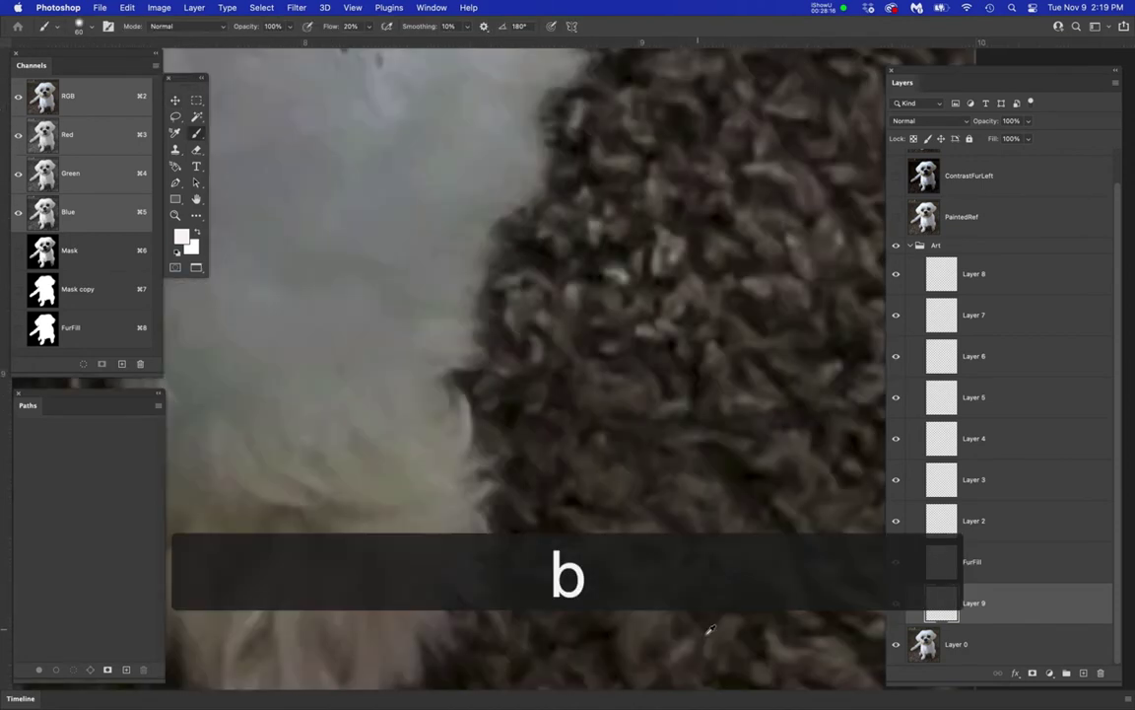
key("space")
left_click_drag(753, 600, 648, 224)
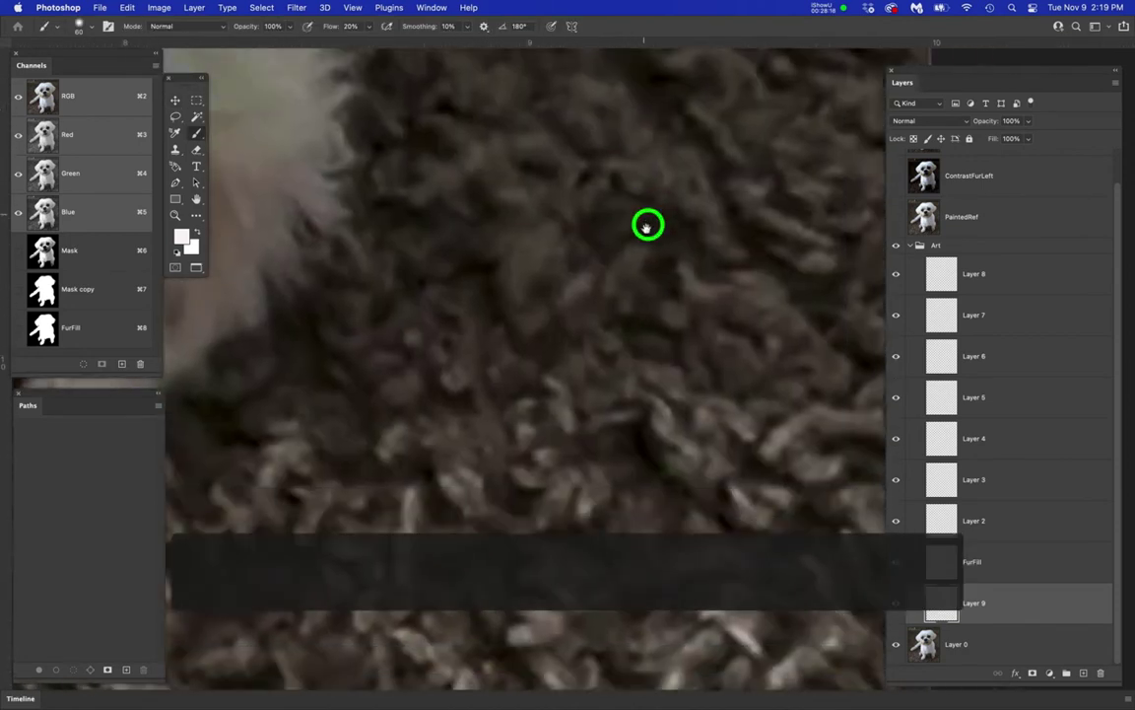
left_click(723, 545, "alt")
scroll(686, 414, "down", 10)
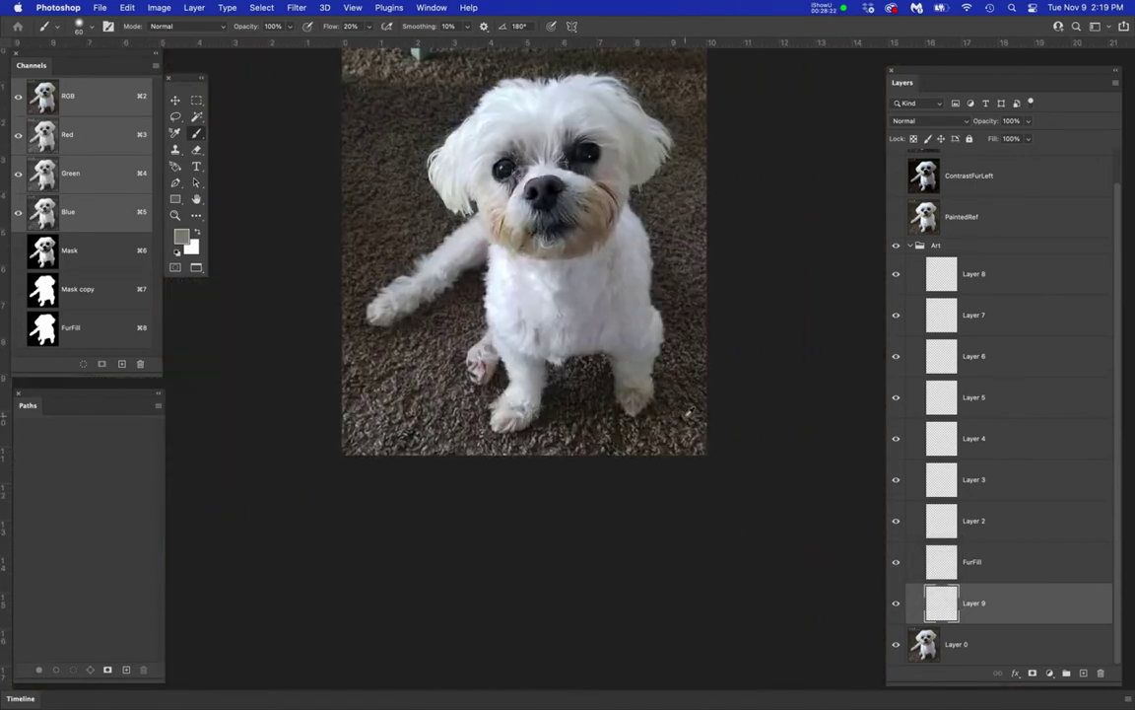
left_click(1015, 600)
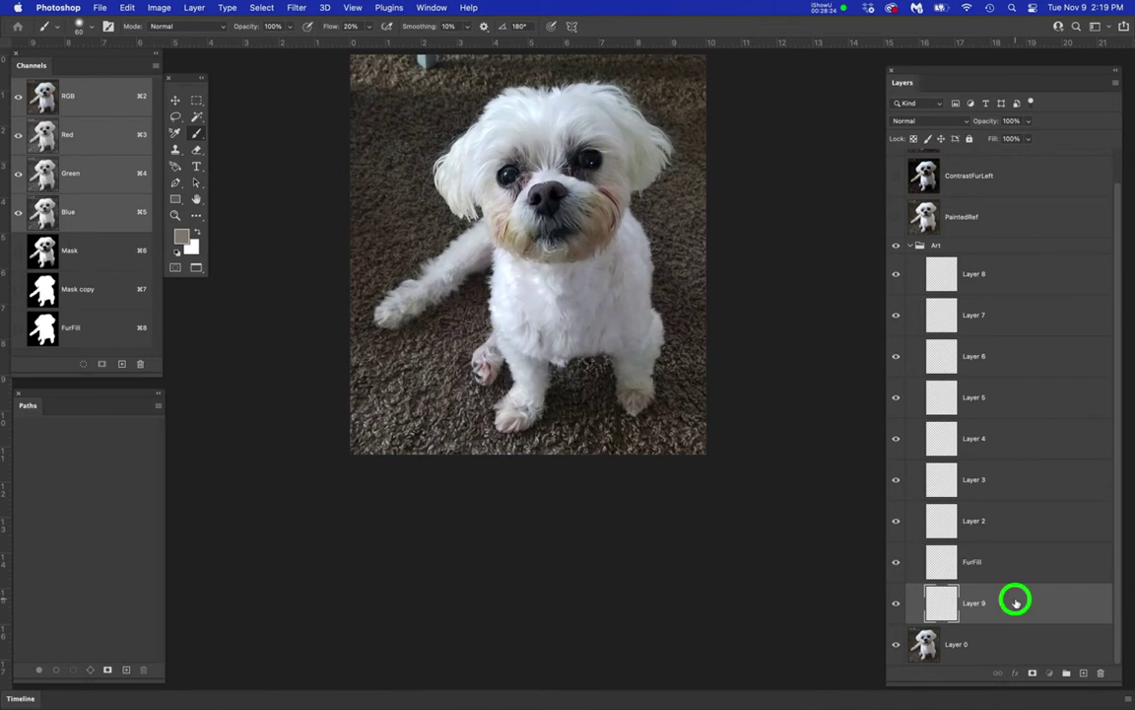
key("alt+BackSpace")
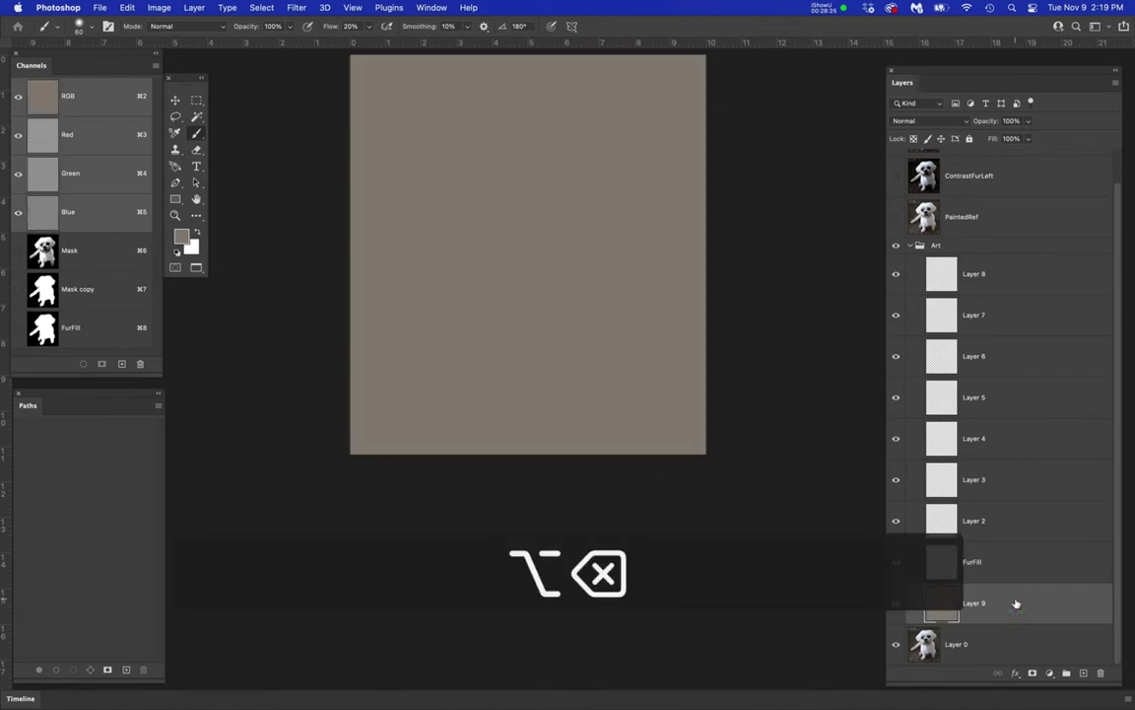
- Select the FurFill layer, show PaintedRef and sample a mid-grey from the shaded fur on the dog's body
left_click_drag(742, 423, 745, 491)
left_click(1021, 564)
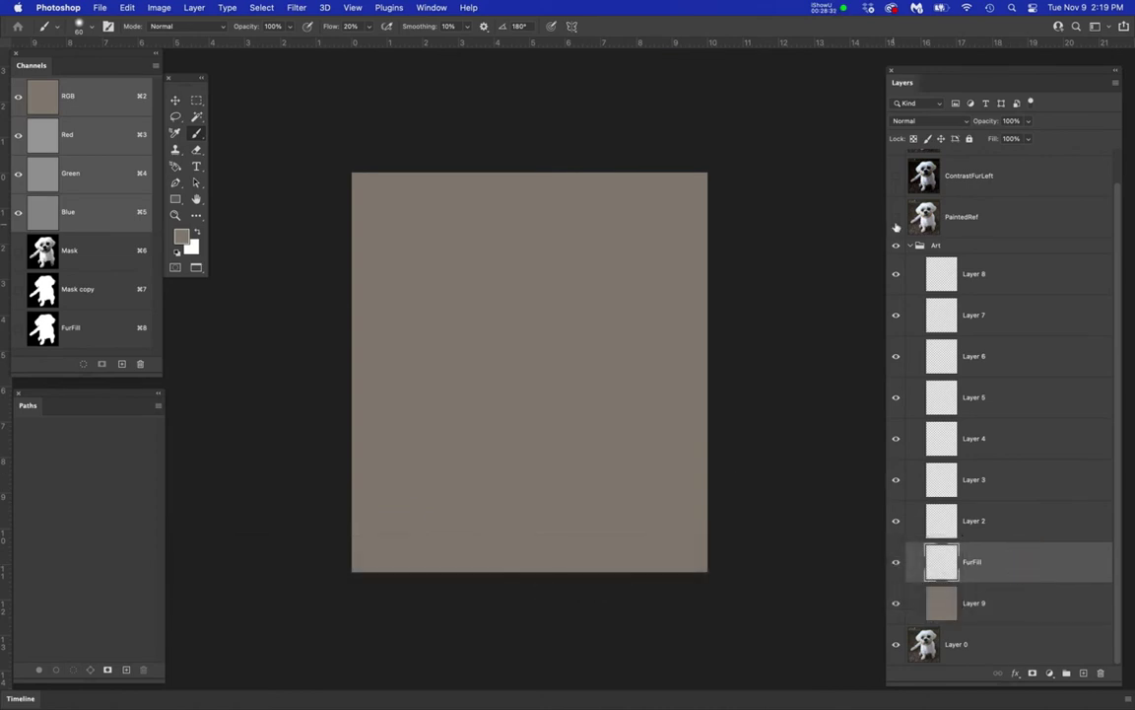
left_click(896, 218)
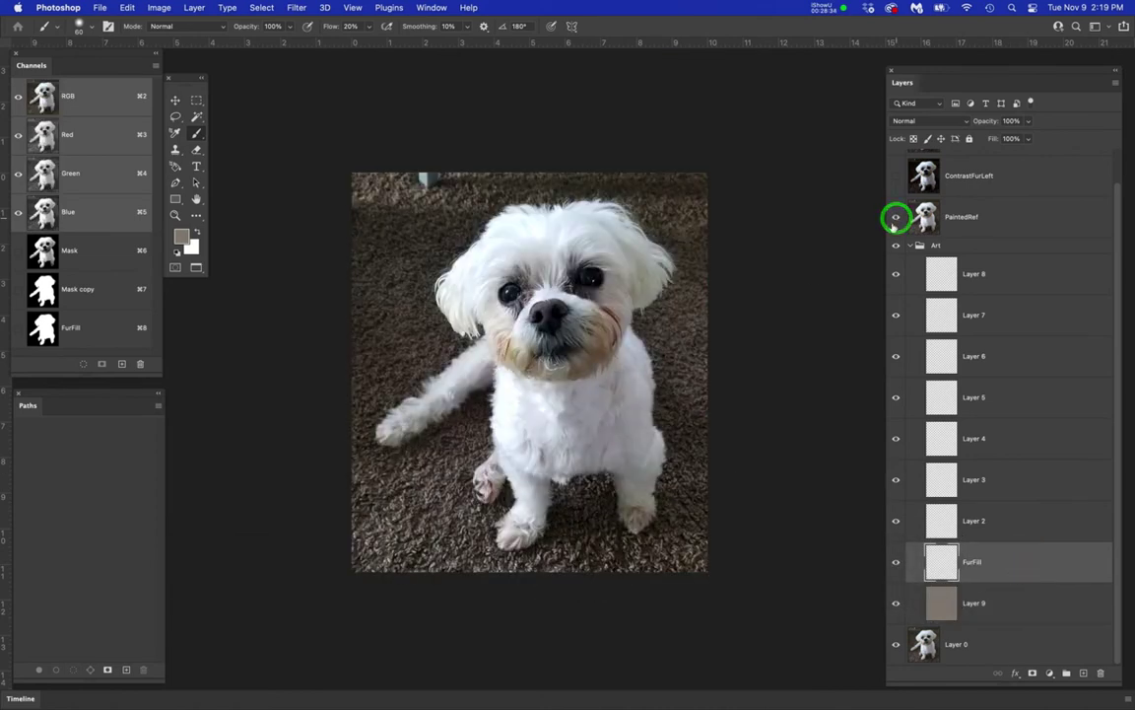
scroll(610, 475, "up", 2)
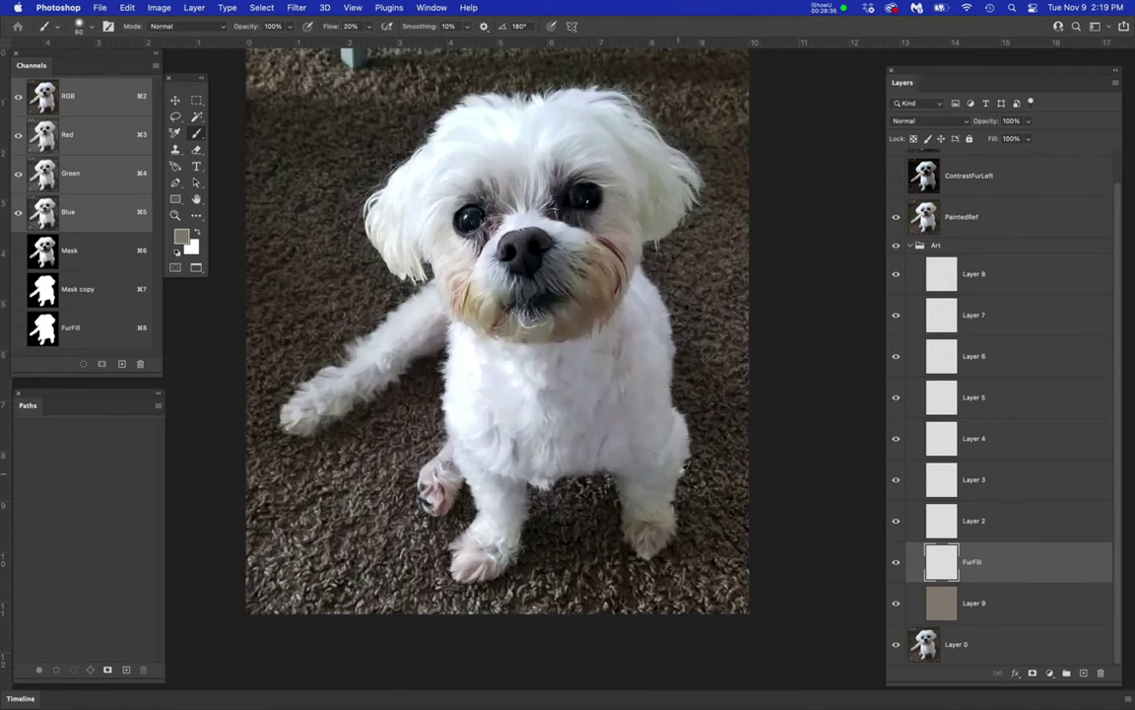
scroll(664, 460, "up", 7)
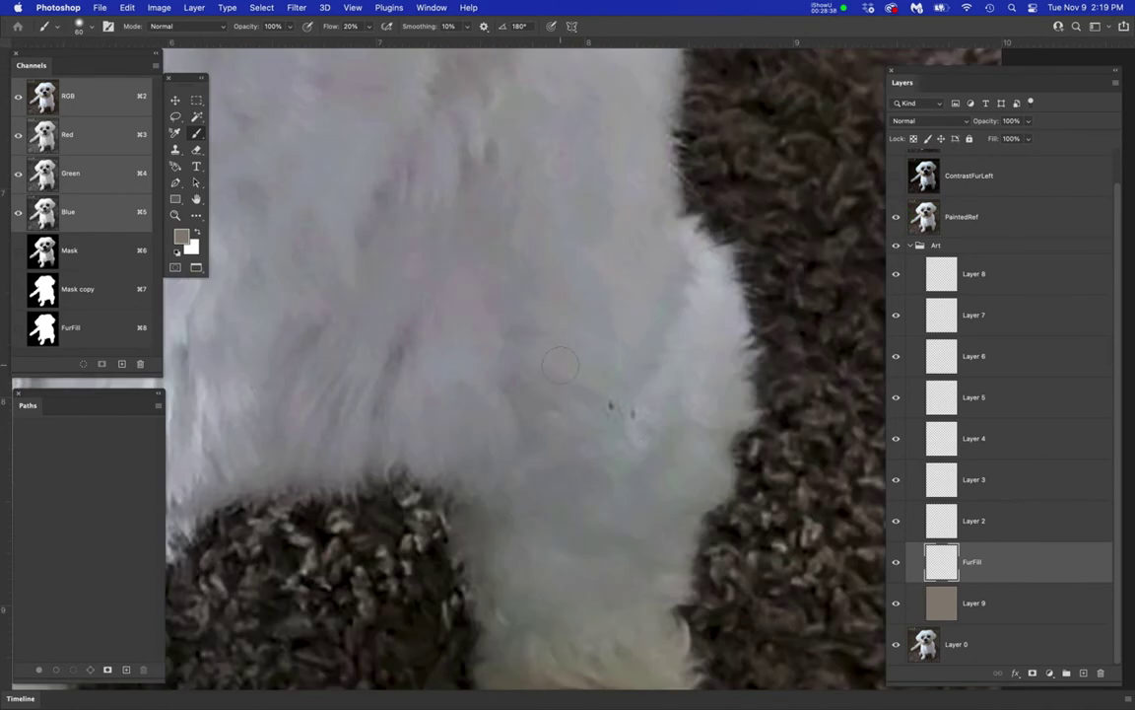
scroll(517, 355, "down", 2)
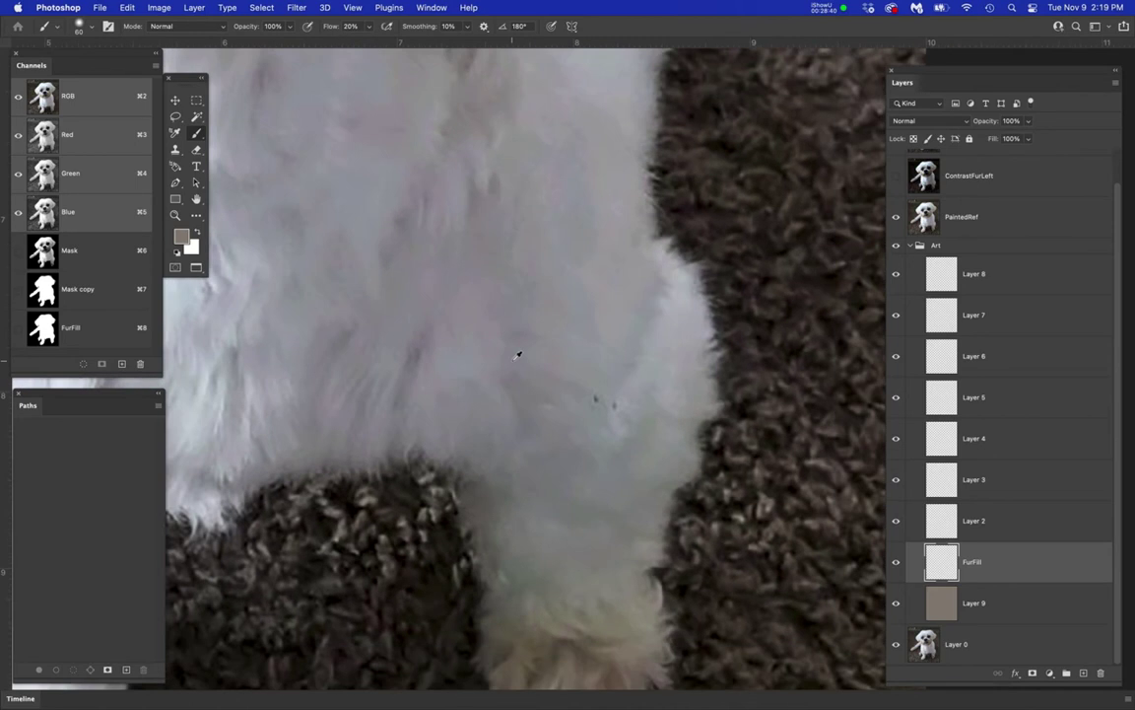
scroll(518, 355, "down", 2)
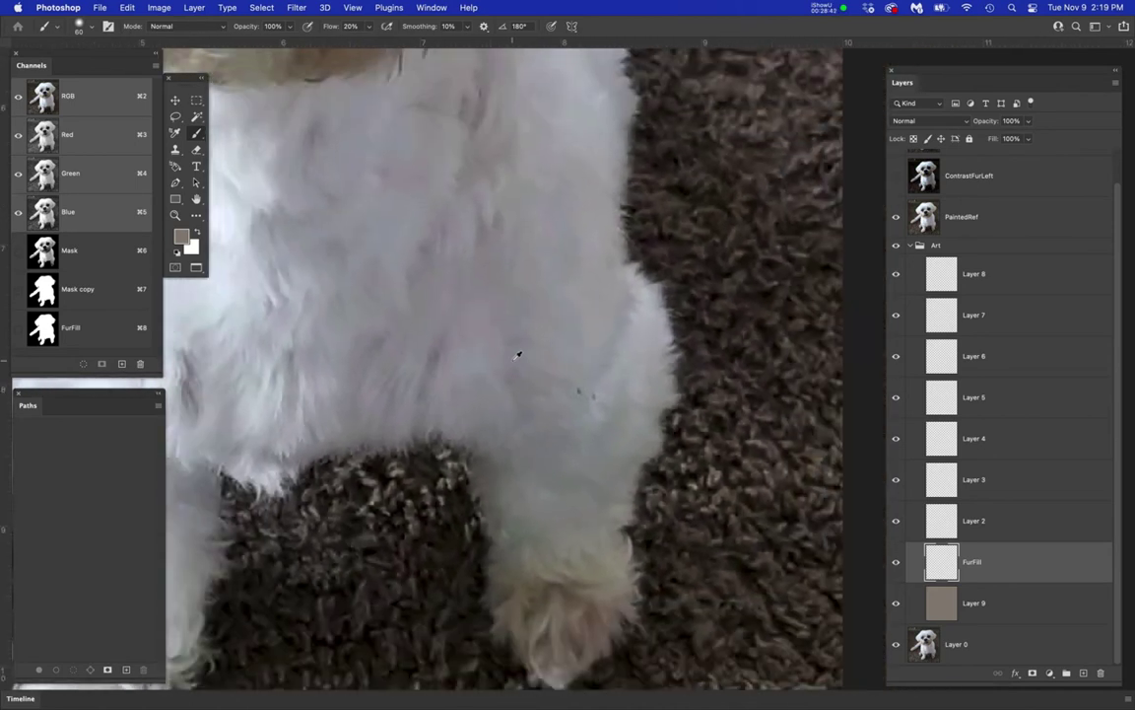
scroll(535, 422, "down", 3)
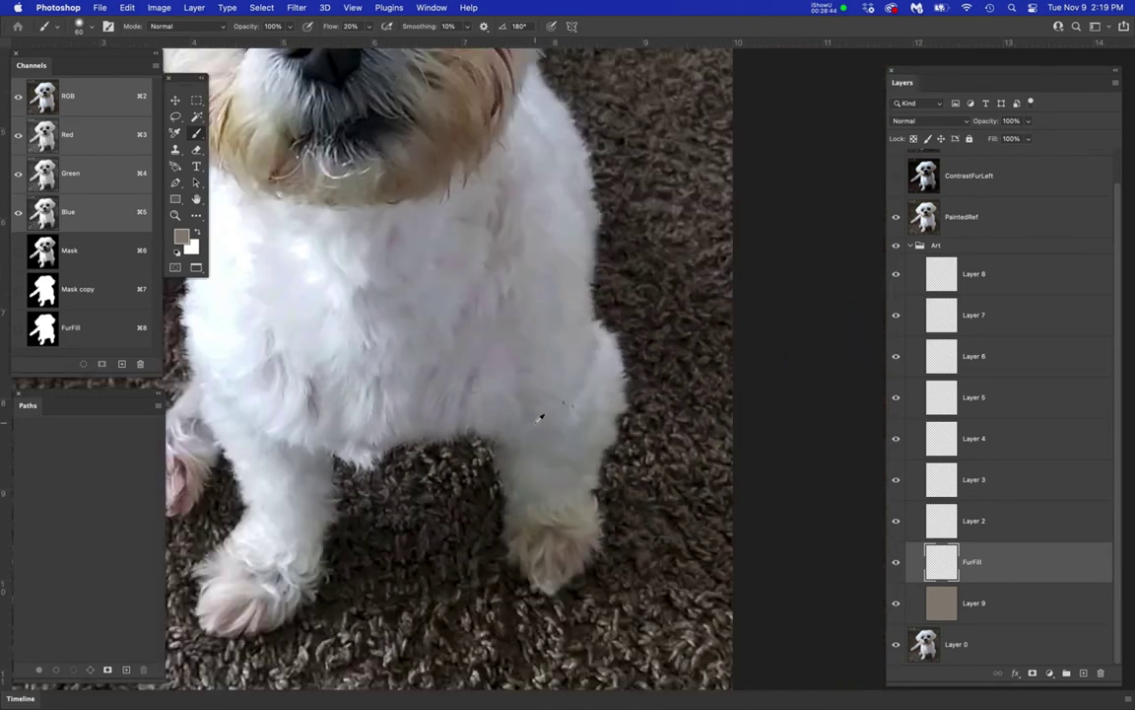
key("space")
left_click_drag(477, 388, 552, 402)
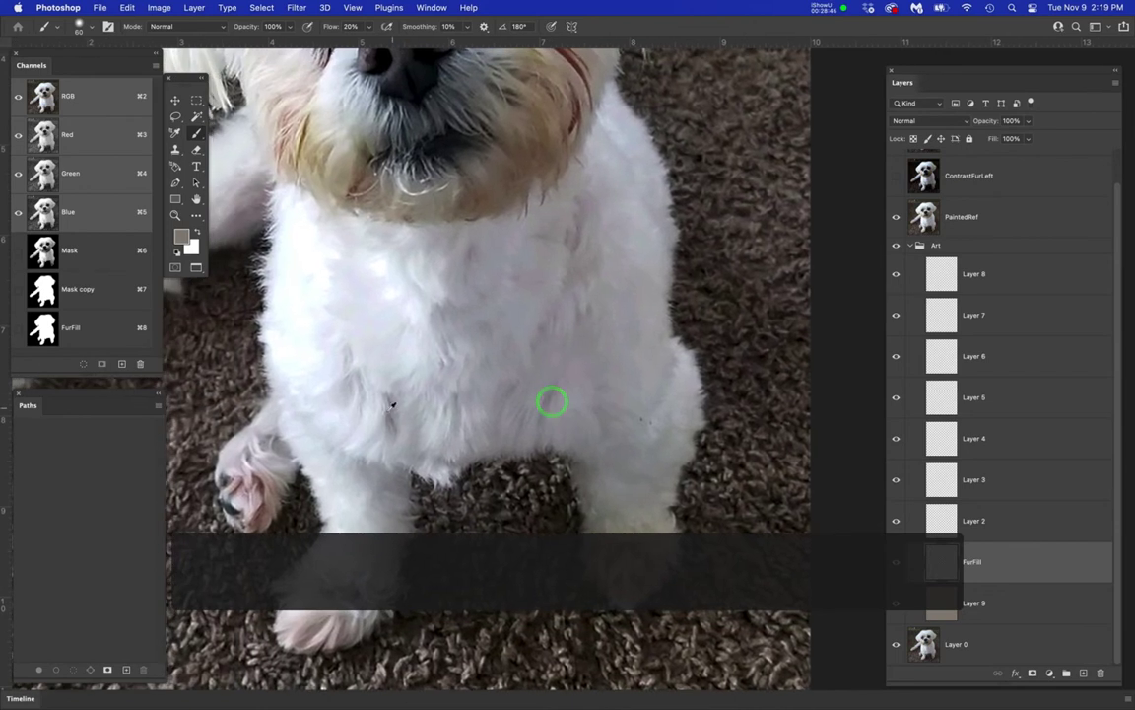
left_click(621, 359, "alt")
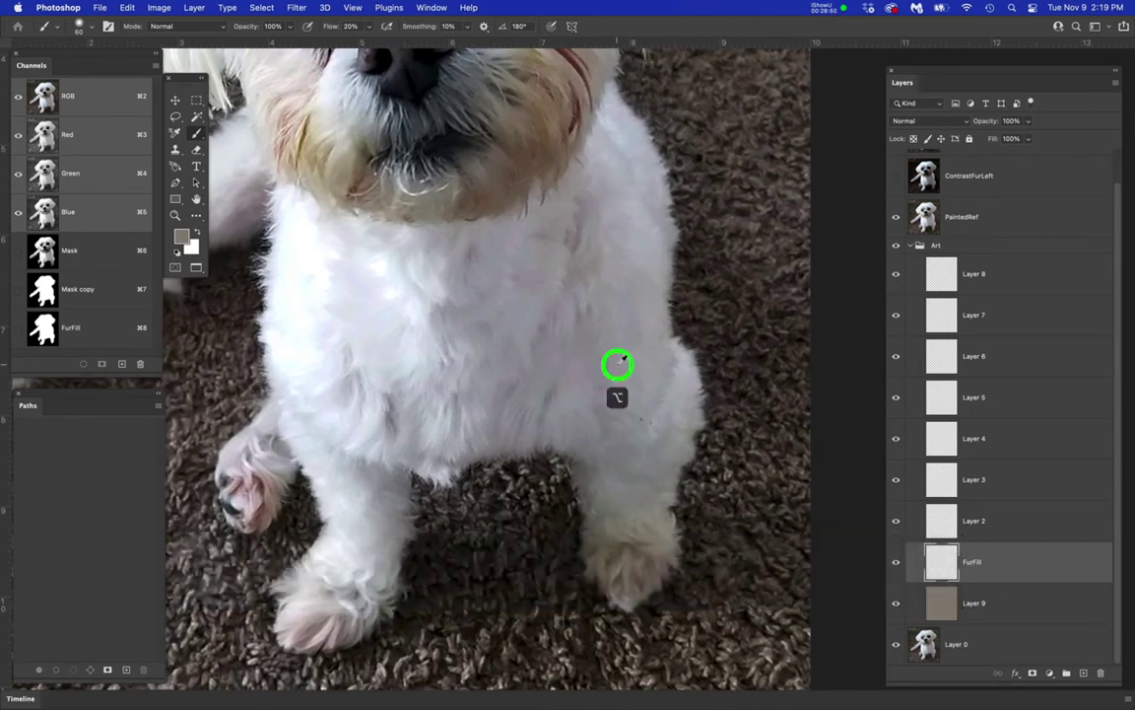
- Check the fur tones on the outstretched leg and chest against the sampled grey and hide the PaintedRef layer
scroll(623, 359, "down", 1)
scroll(623, 358, "down", 4)
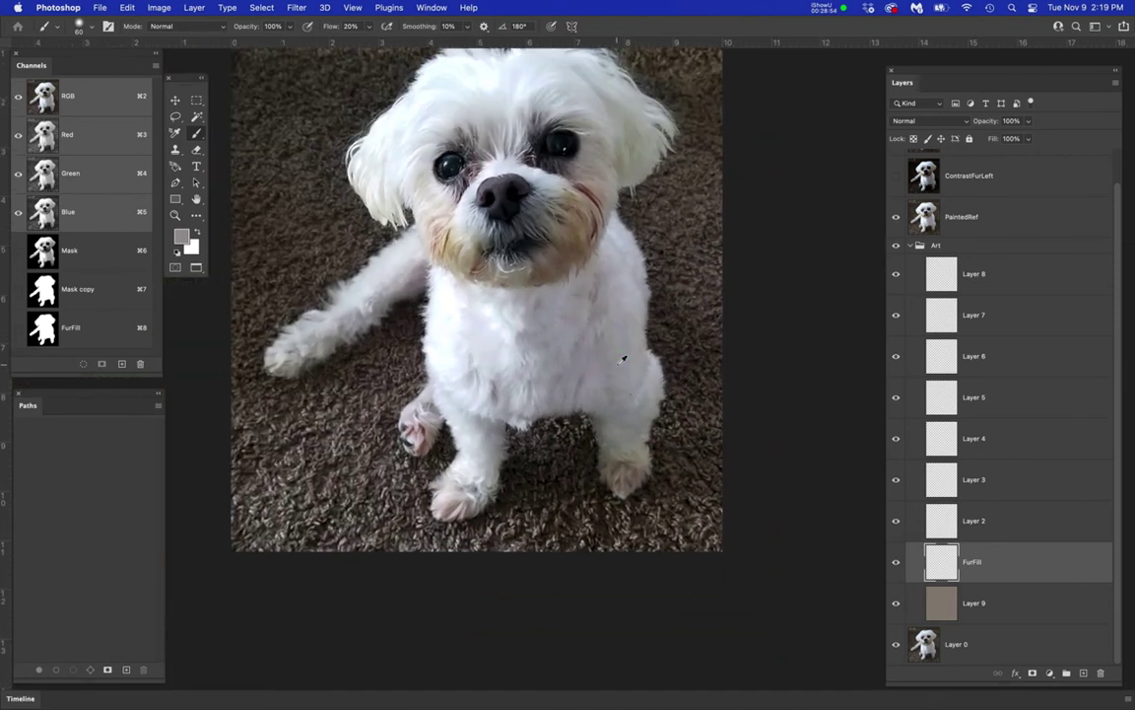
scroll(340, 298, "up", 3)
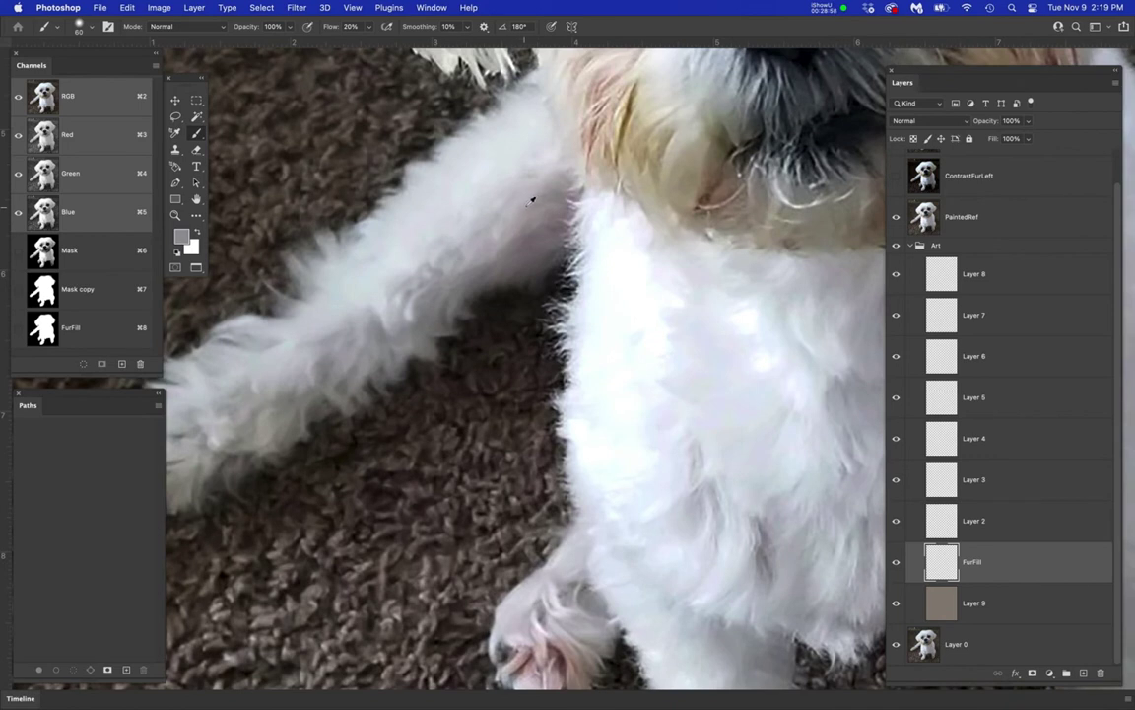
scroll(660, 487, "down", 2)
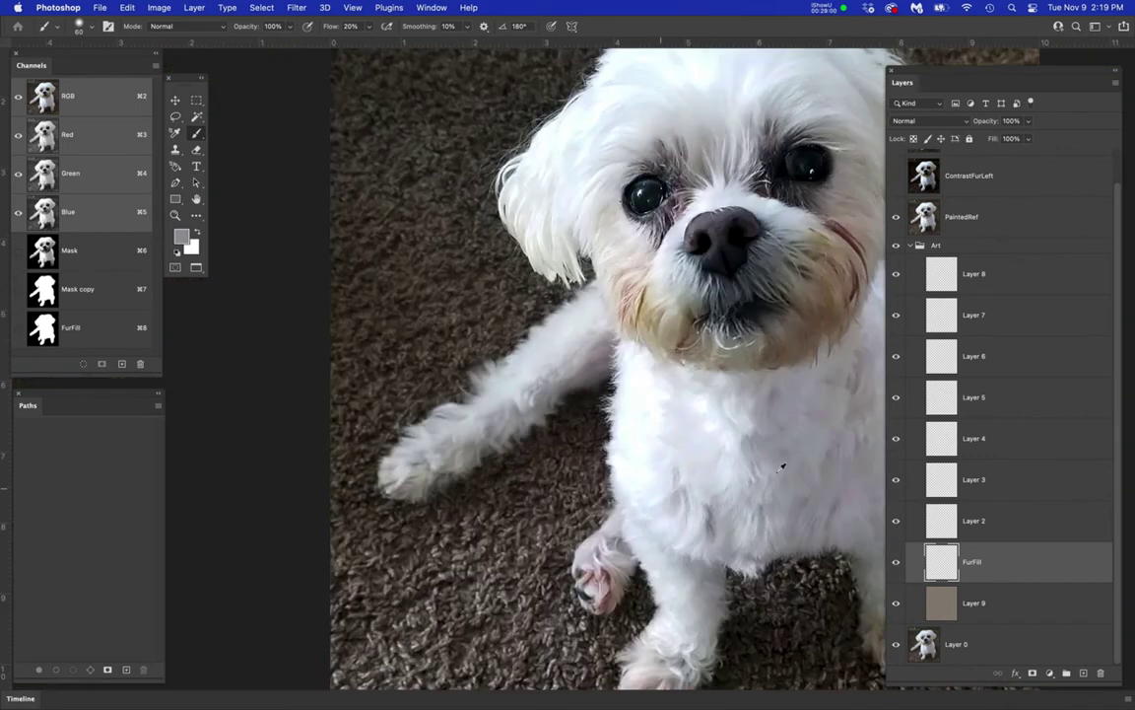
left_click(862, 477)
left_click(897, 218)
scroll(566, 286, "right", 3)
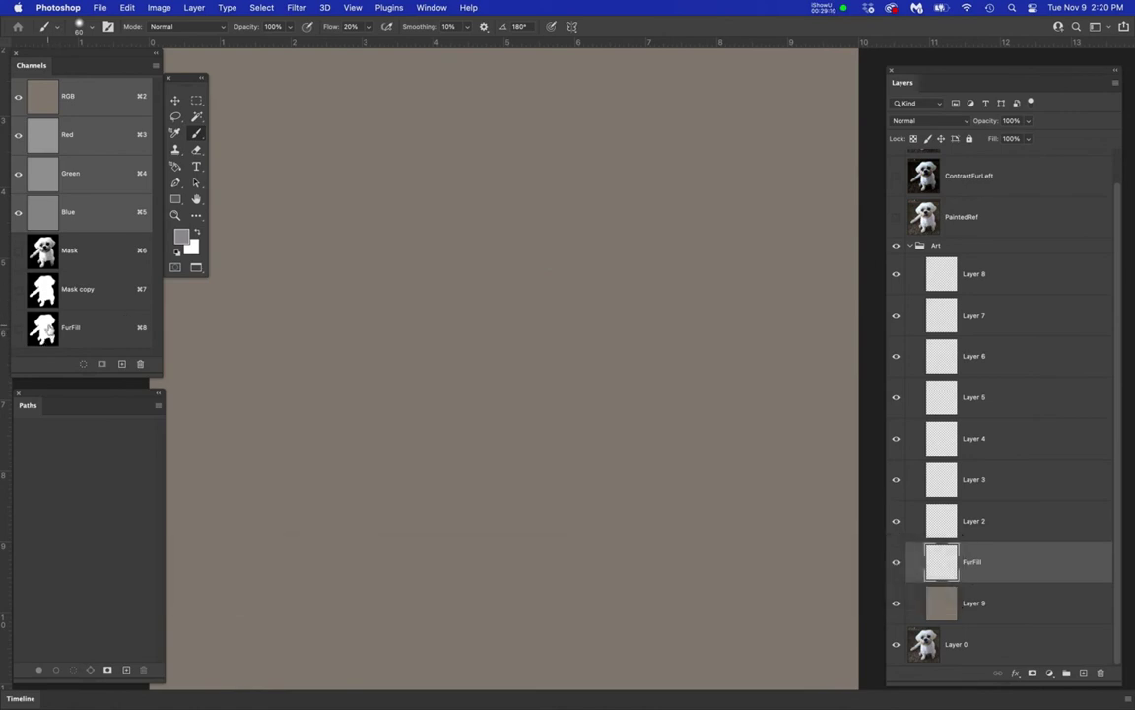
- Load the FurFill channel as a selection, fill the FurFill layer with the sampled grey and deselect
left_click(43, 326, "super")
key("super+0")
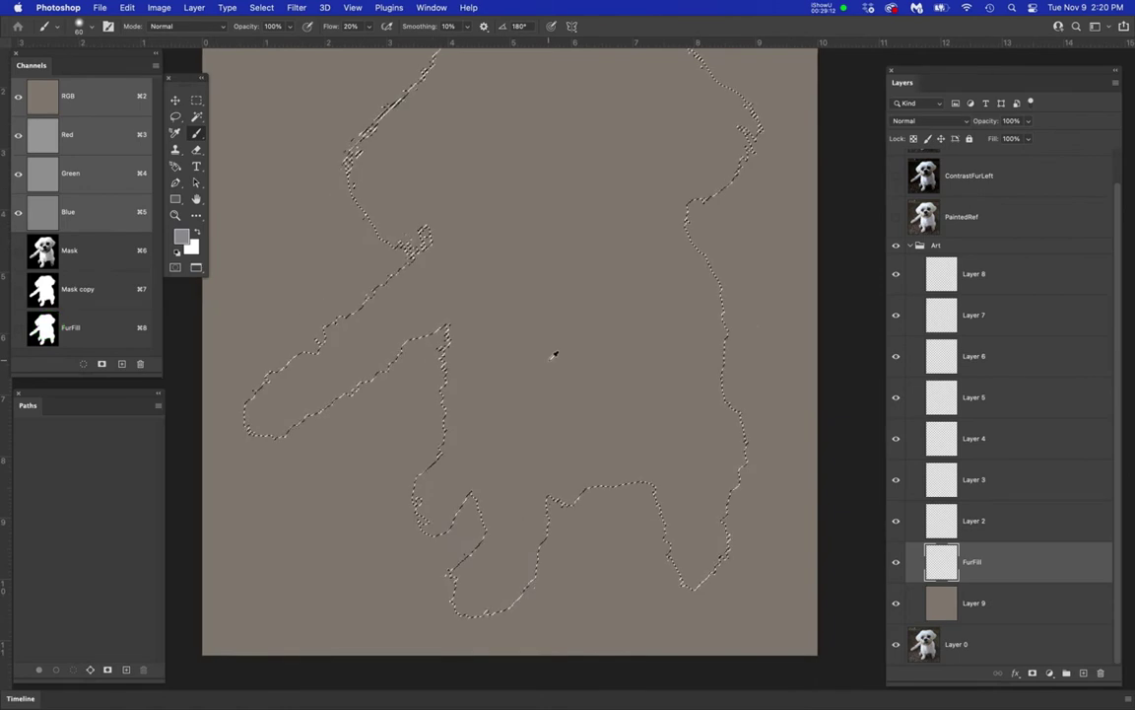
key("super+d")
left_click(600, 386)
left_click_drag(603, 391, 603, 390)
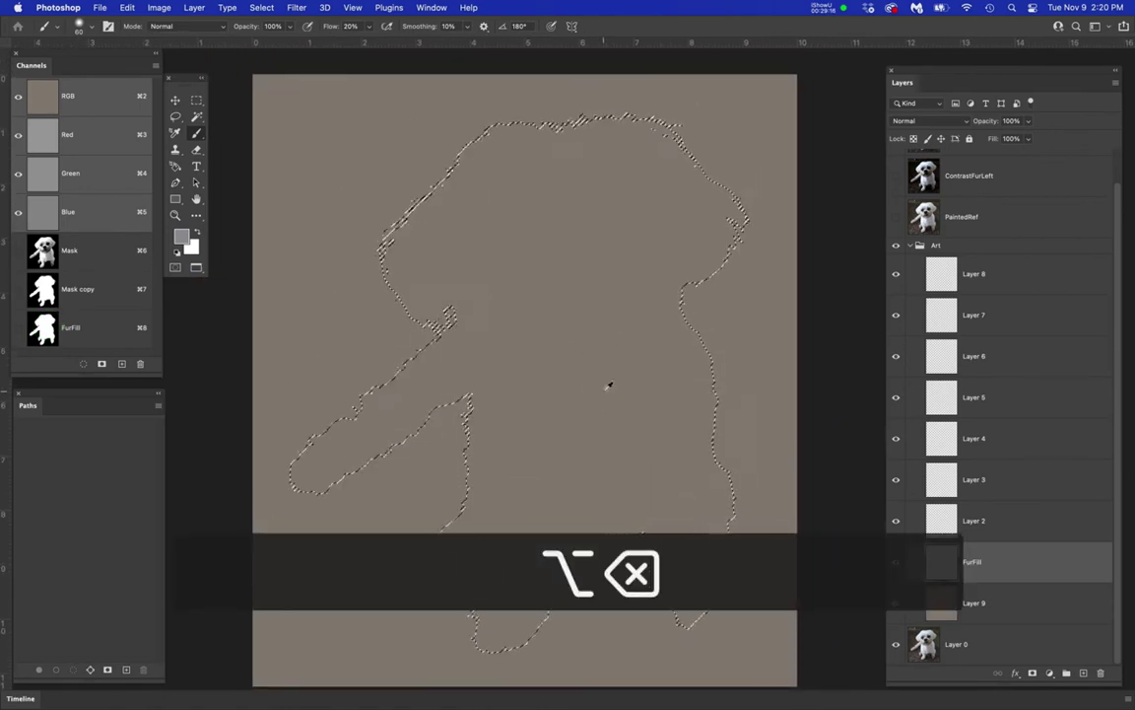
key("alt+BackSpace")
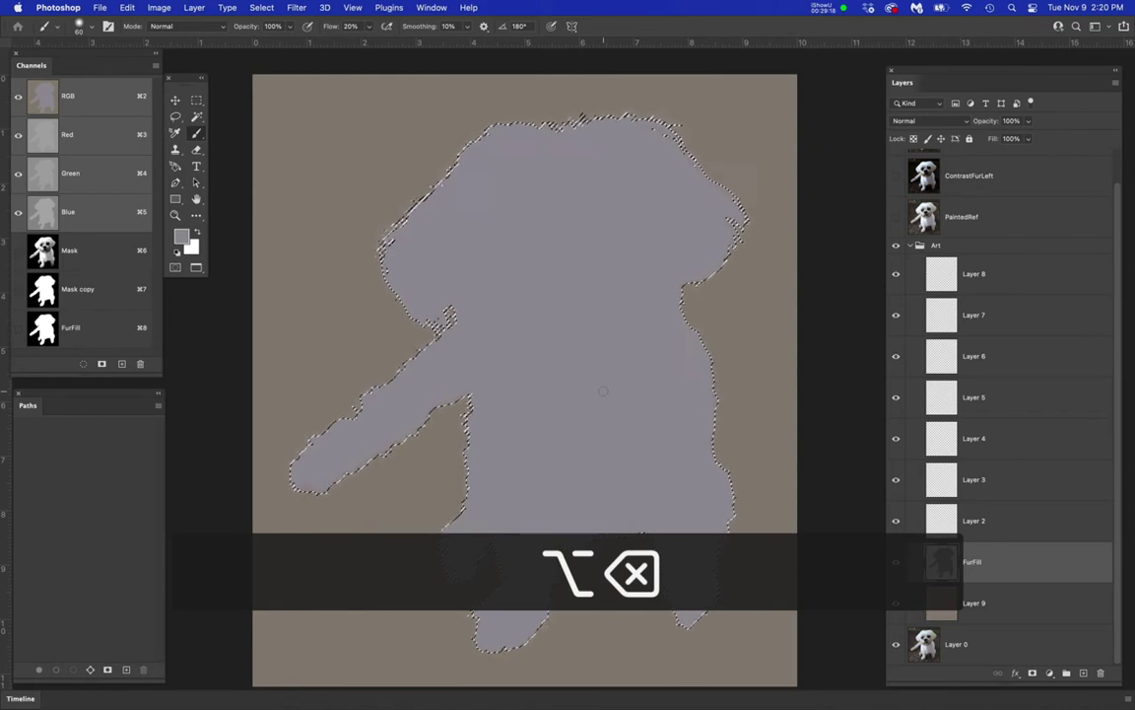
key("super+d")
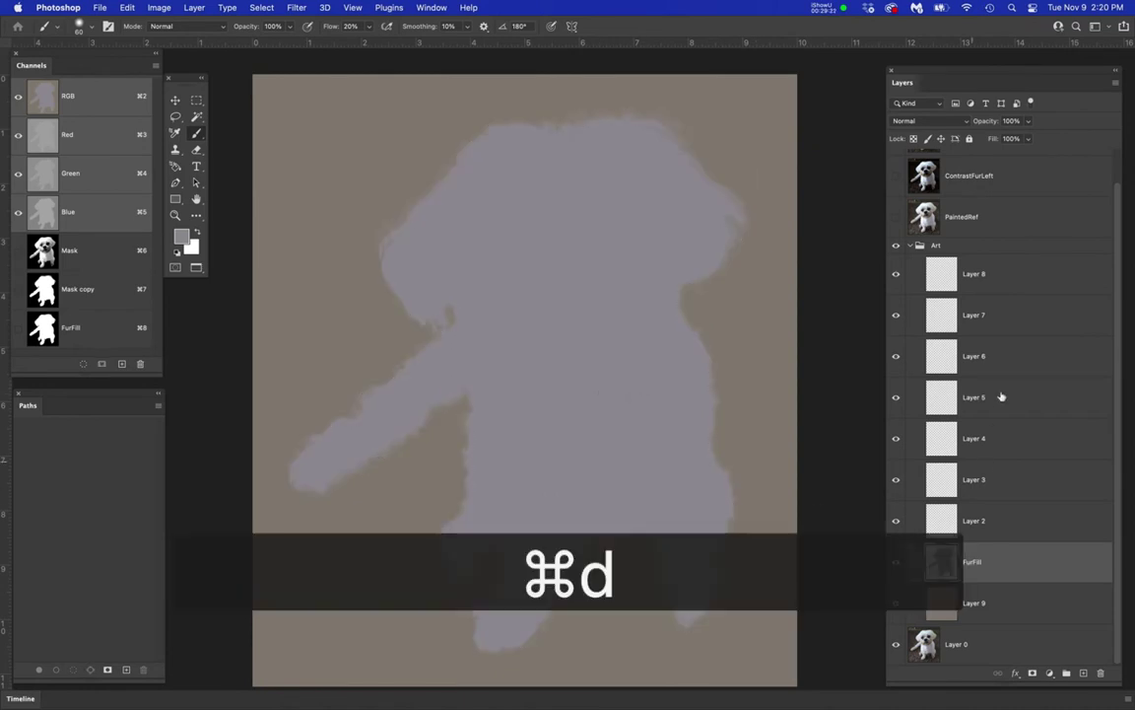
- Compare the grey fur silhouette with the reference photo by repeatedly showing and hiding the PaintedRef layer
left_click(896, 217)
left_click(896, 217)
left_click(896, 217)
left_click(896, 217)
left_click(896, 217)
left_click(896, 217)
left_click(896, 216)
left_click(896, 217)
left_click(896, 217)
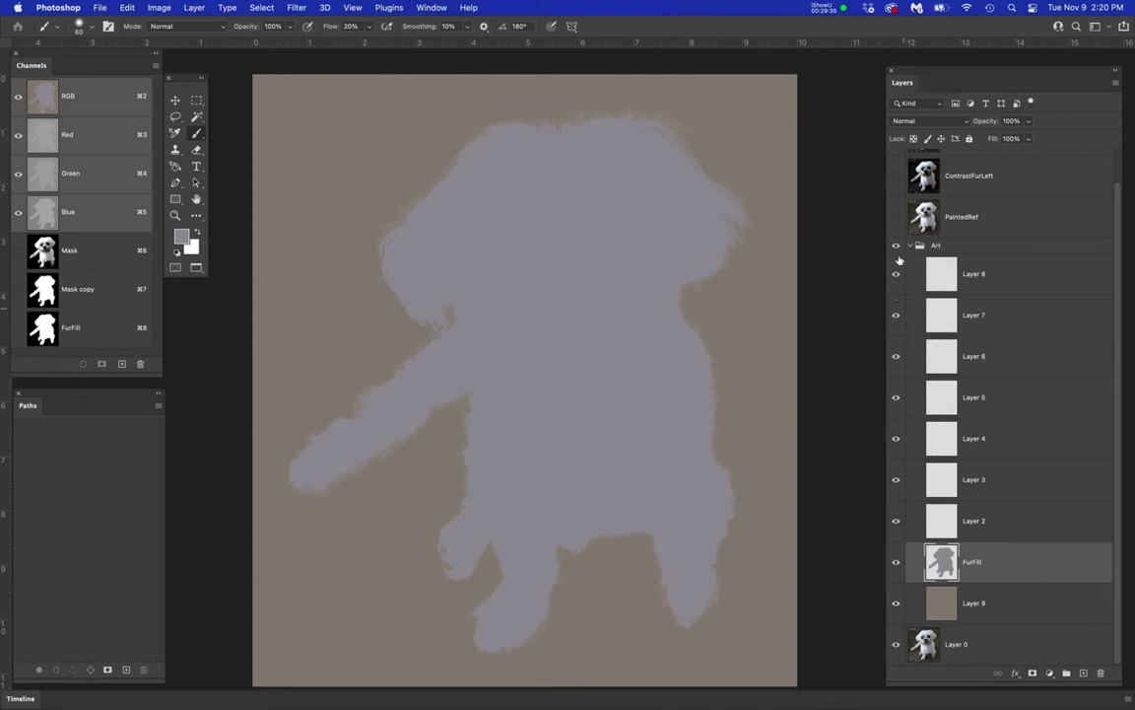
- Sample a light pinkish-grey tone from the carpet below the paw in PaintedRef and refill Layer 9 with it
left_click(896, 216)
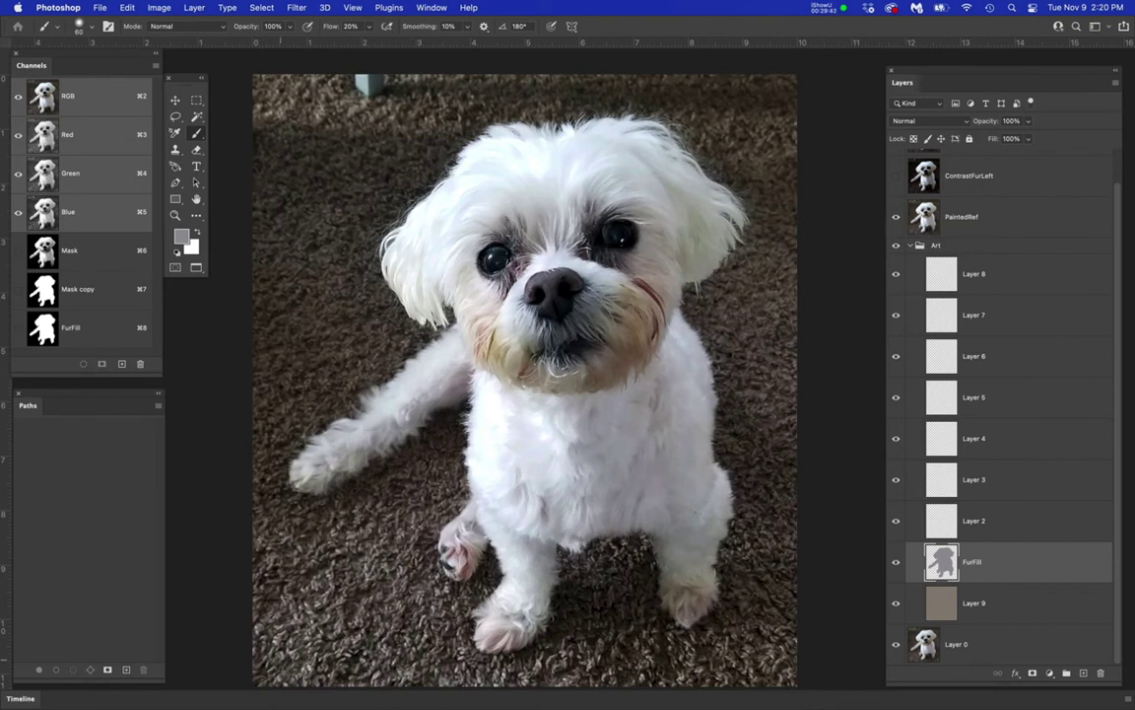
left_click(1026, 610)
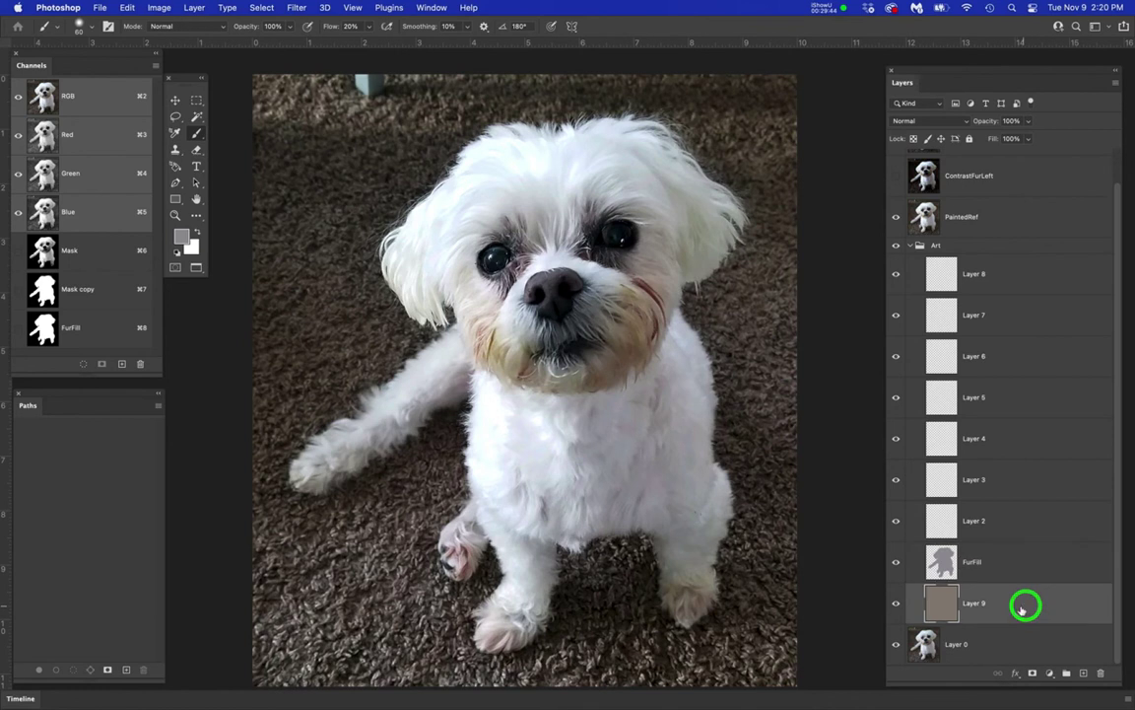
scroll(297, 521, "up", 6)
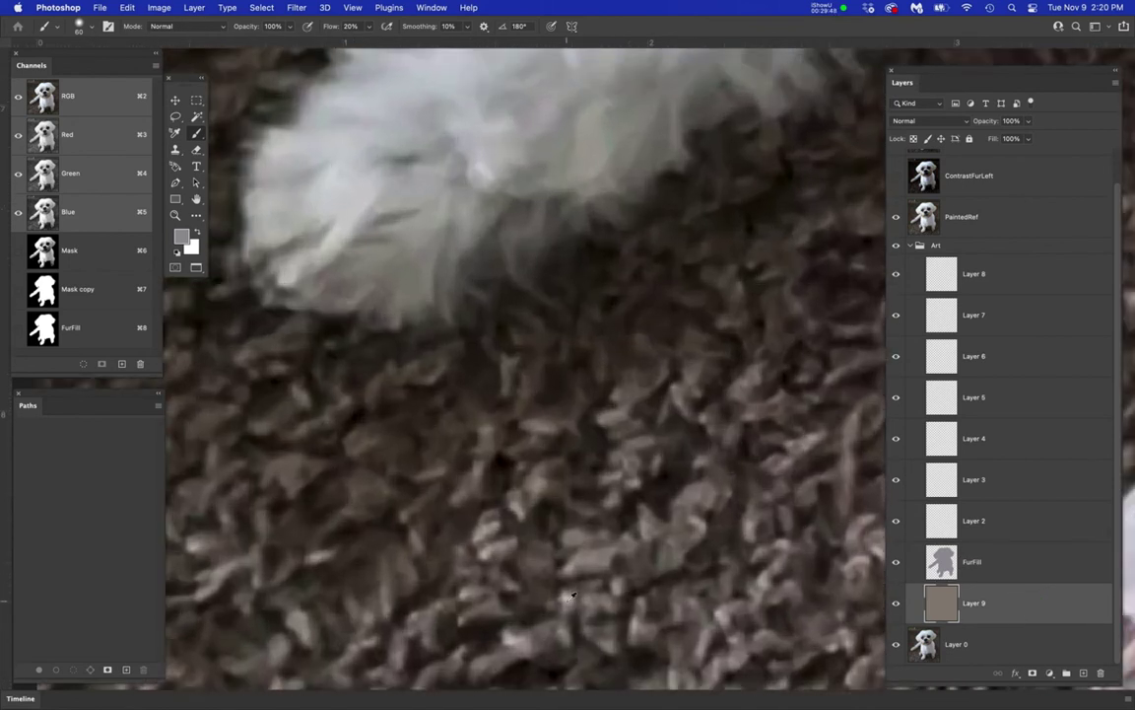
left_click(567, 601, "alt")
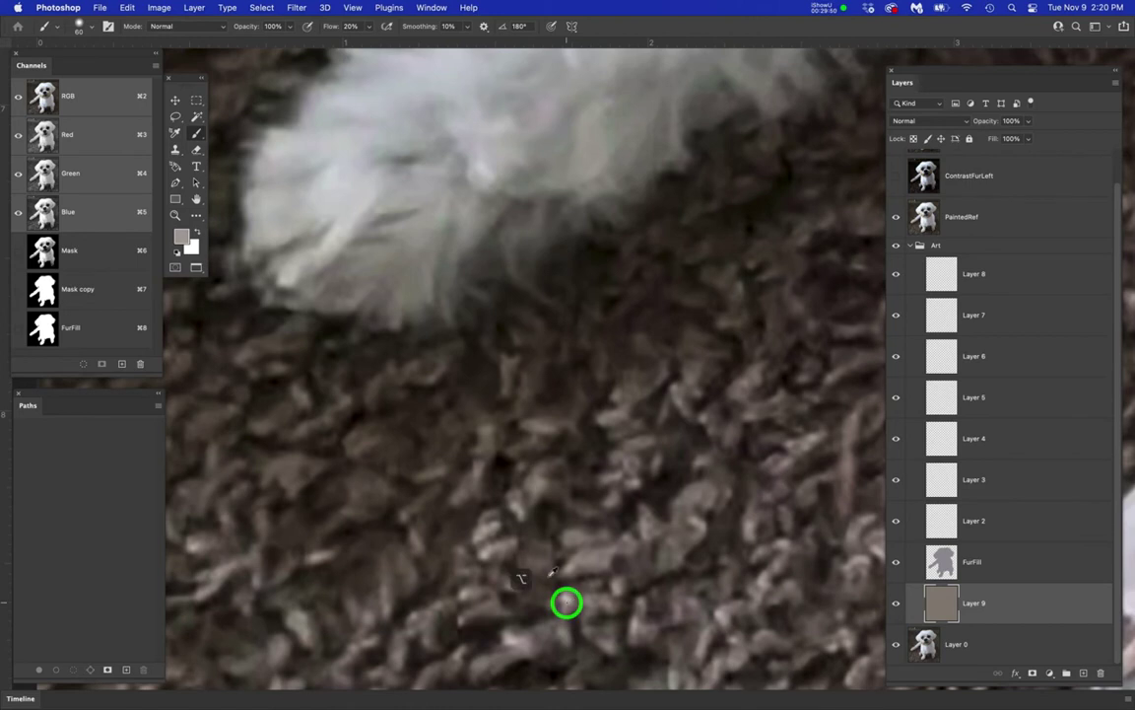
scroll(509, 518, "down", 8)
scroll(697, 460, "up", 4)
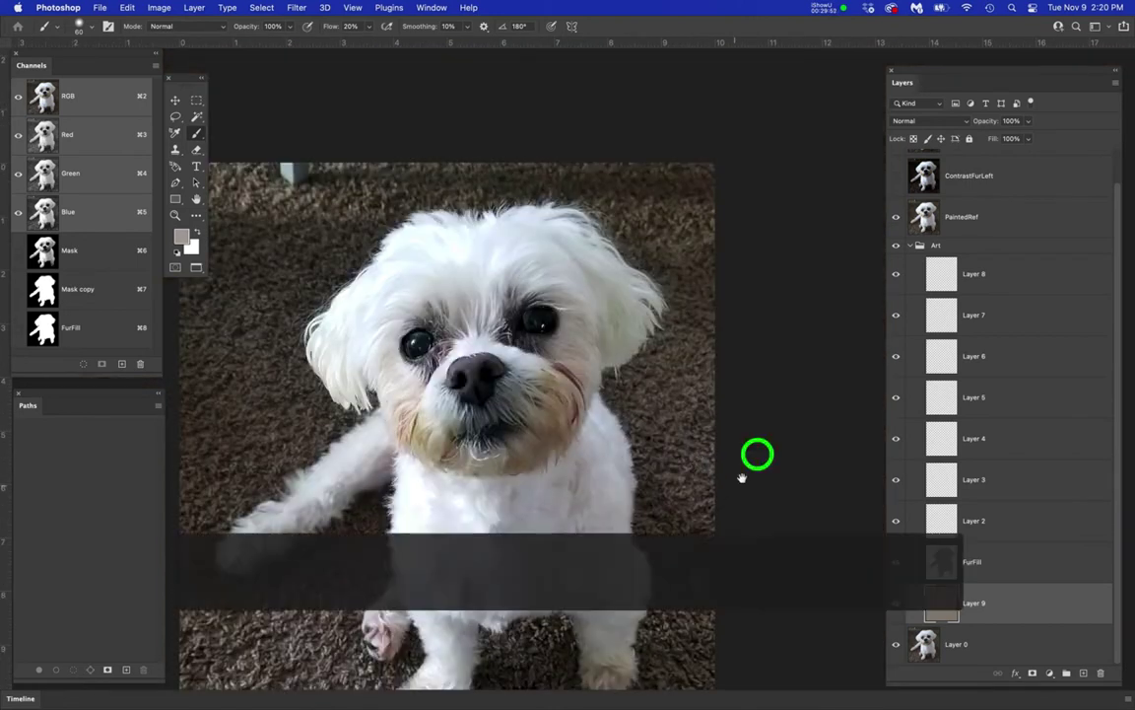
left_click_drag(750, 465, 790, 379)
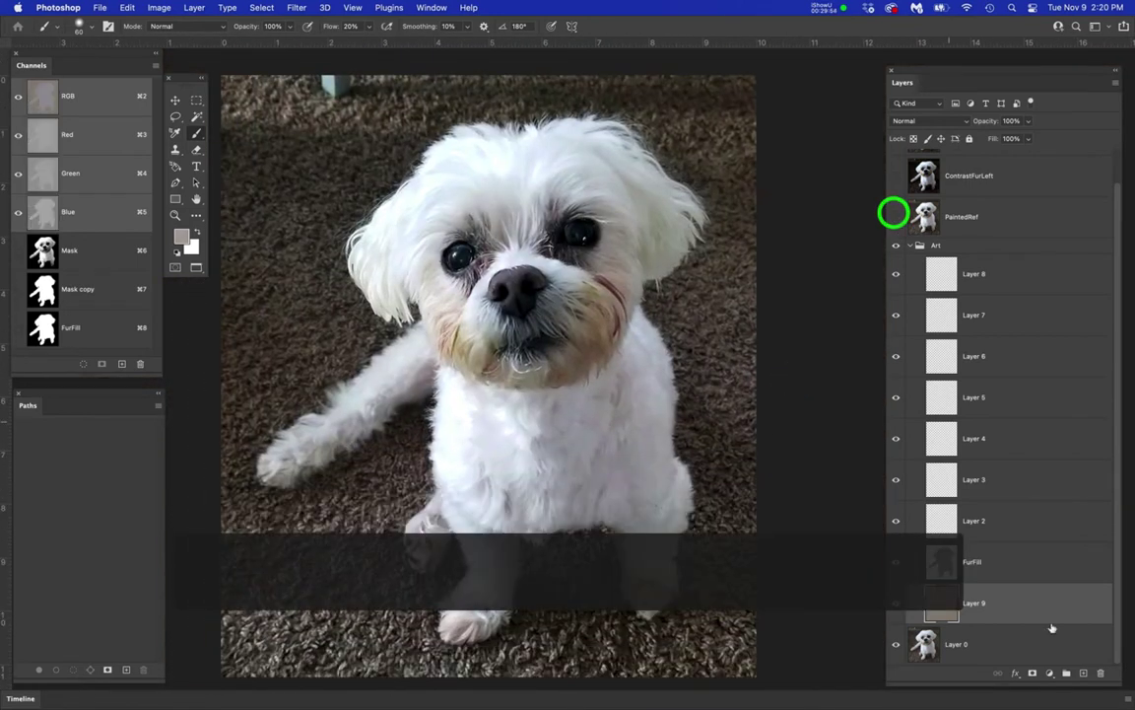
left_click(893, 215)
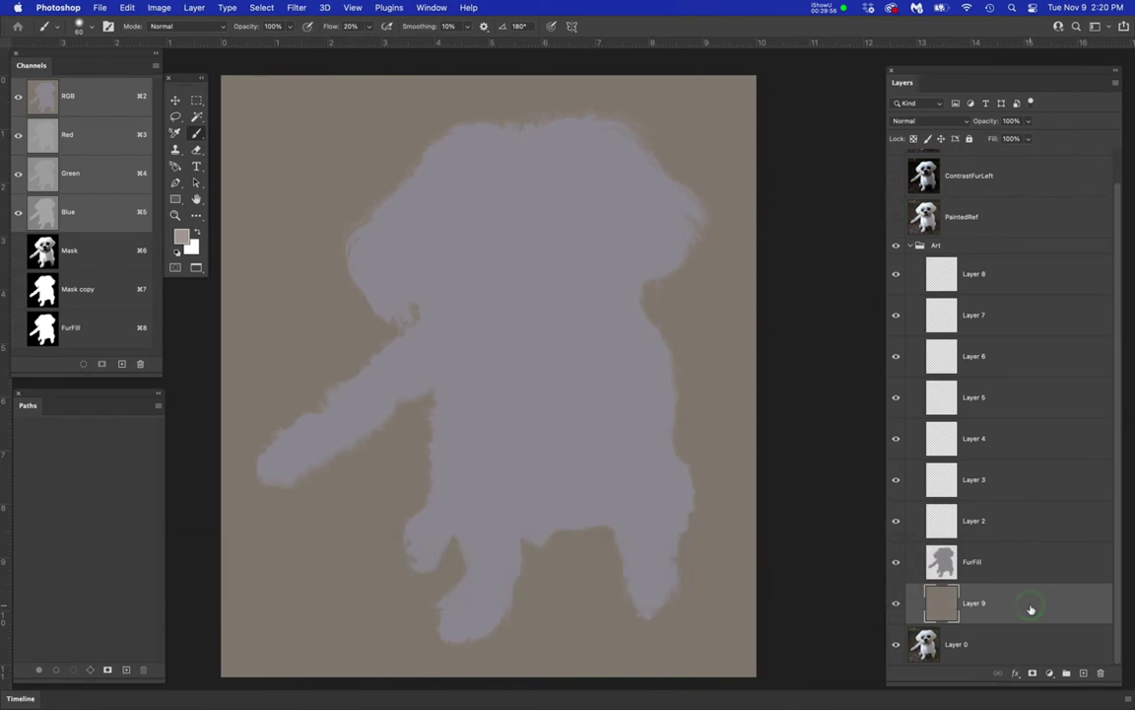
key("alt+BackSpace")
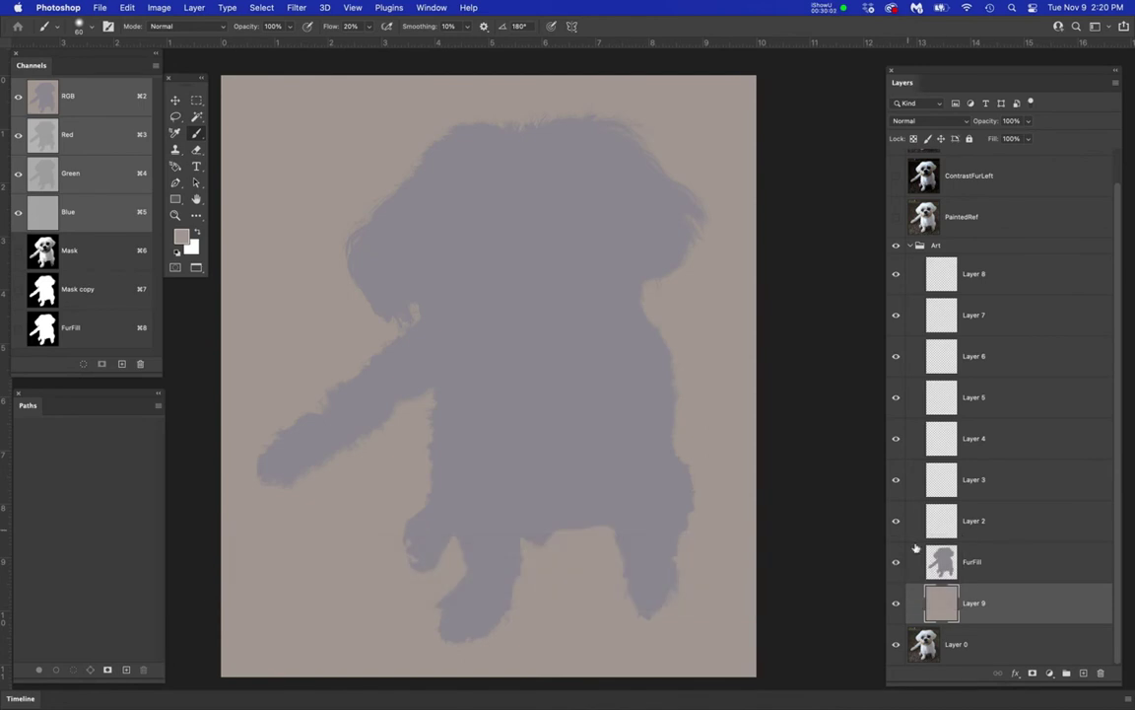
- Sample a dark brown shade from the carpet beside the dog's ear in PaintedRef and refill Layer 9 with it
left_click(895, 217)
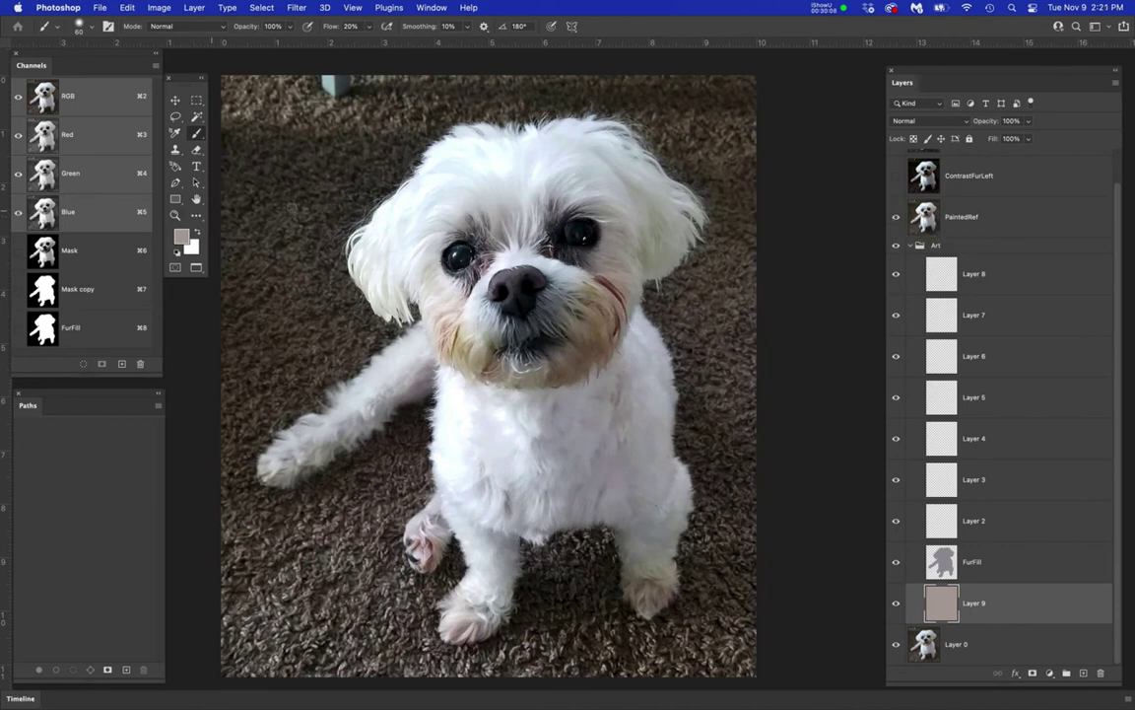
scroll(328, 197, "up", 3)
scroll(448, 253, "up", 3)
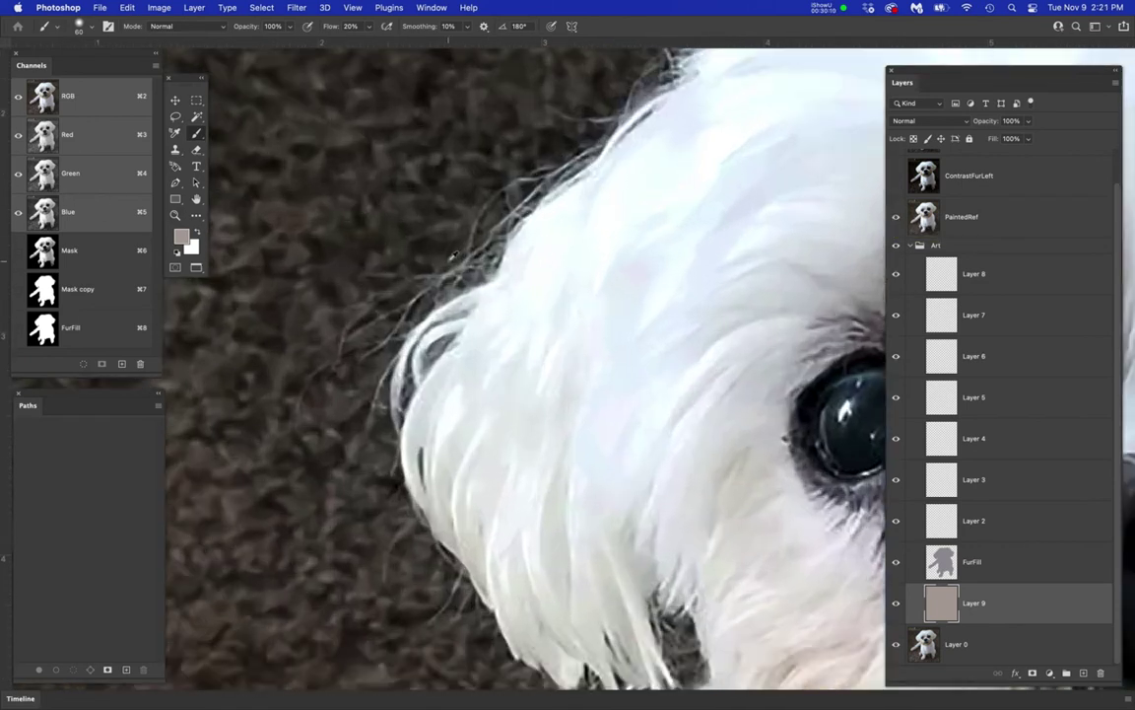
left_click(453, 230, "alt")
left_click(452, 231, "alt")
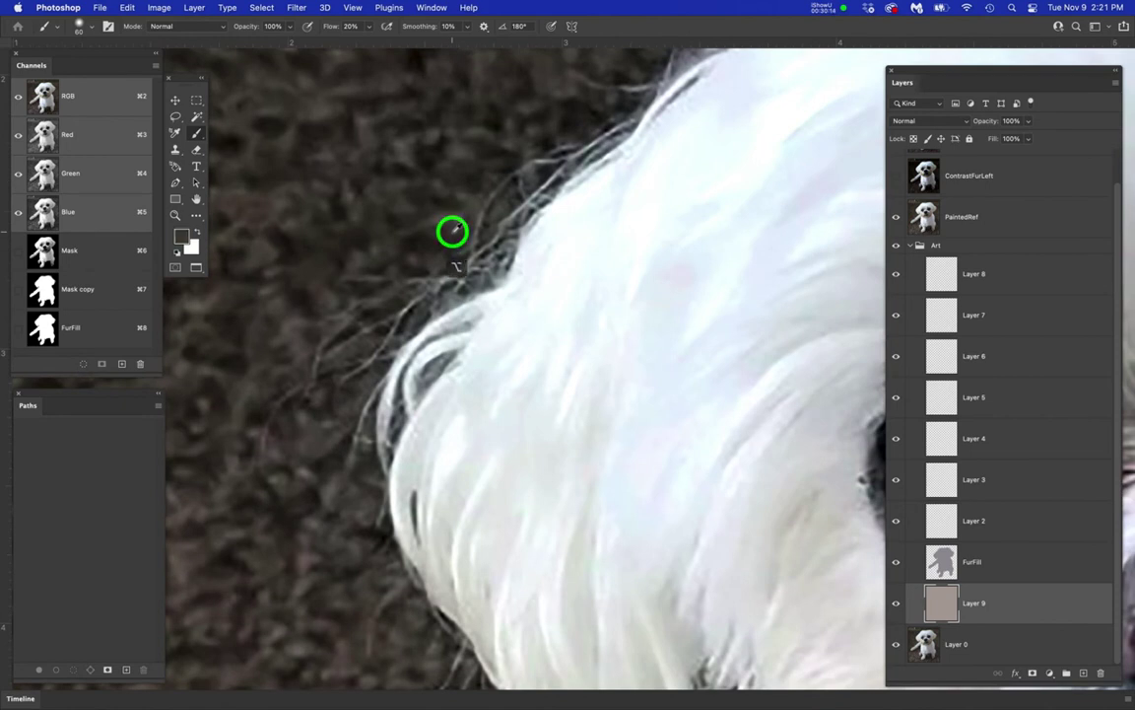
scroll(452, 230, "down", 5)
left_click(896, 216)
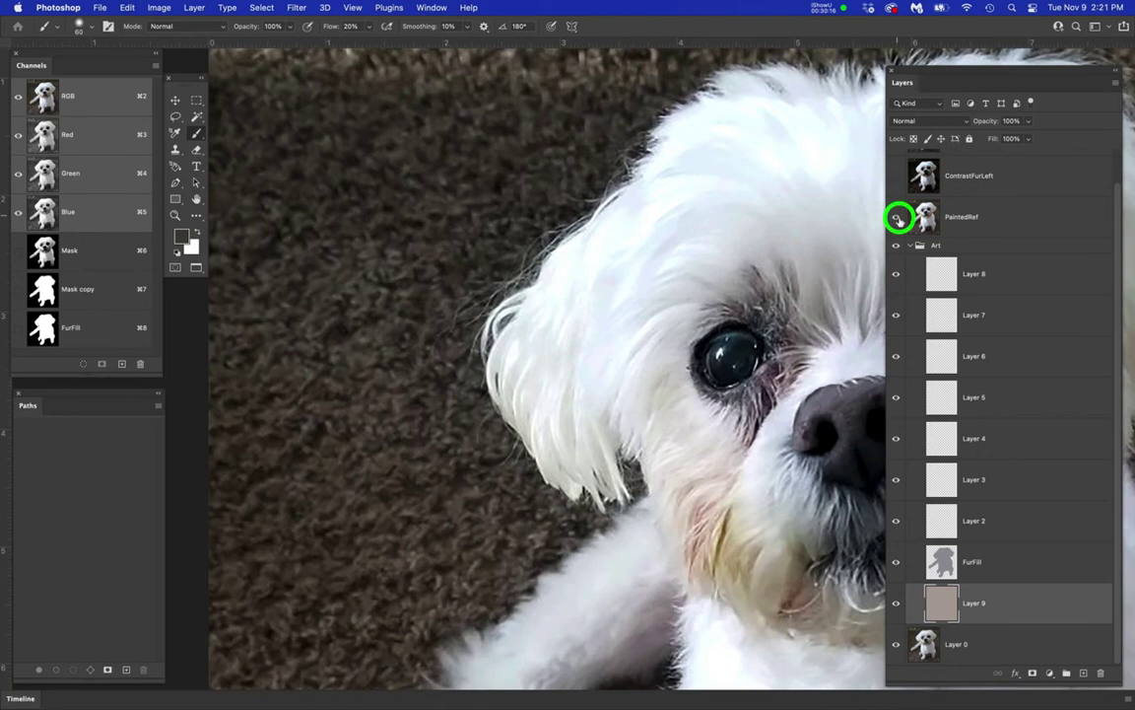
scroll(740, 367, "down", 3)
scroll(497, 311, "right", 5)
scroll(497, 311, "down", 2)
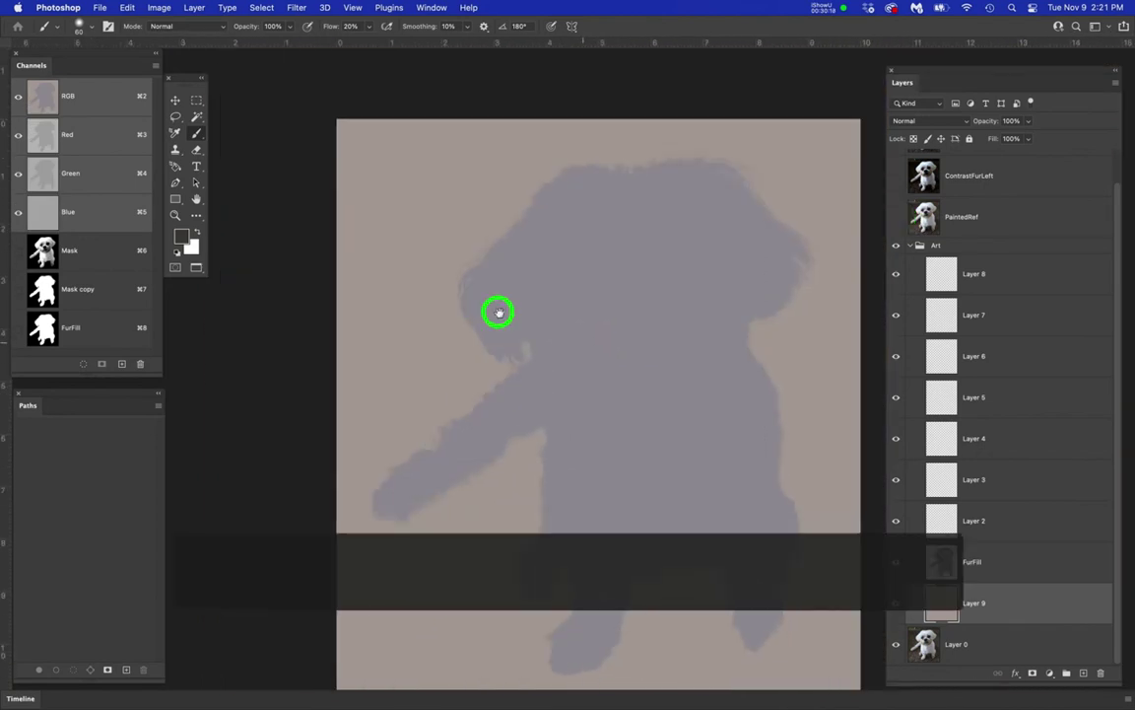
left_click(1014, 612)
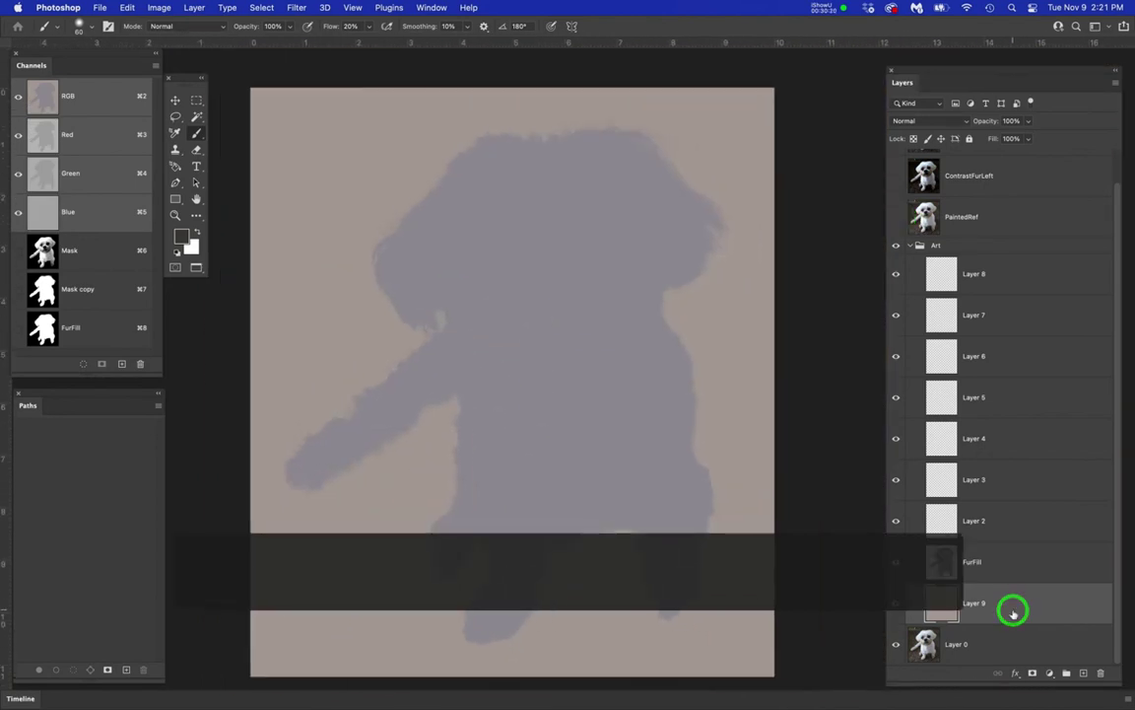
key("alt+BackSpace")
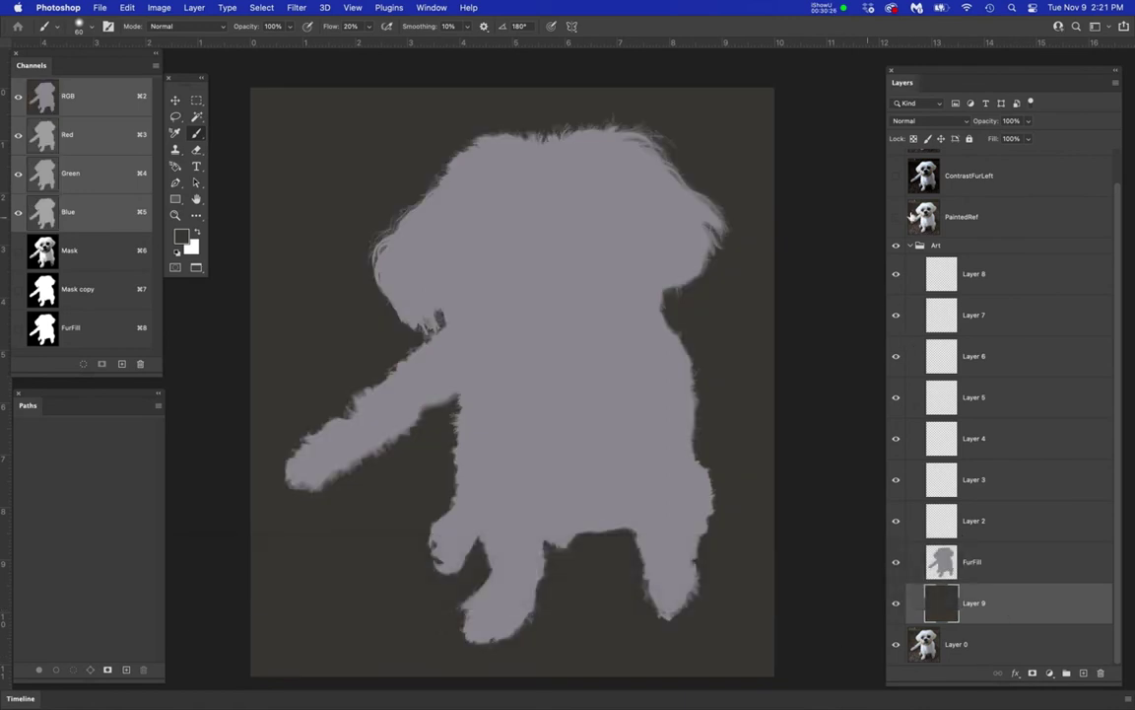
- Compare the dark background and fur fill with the reference photo by toggling the PaintedRef layer's visibility
left_click(895, 217)
left_click(896, 216)
left_click(896, 216)
left_click(896, 217)
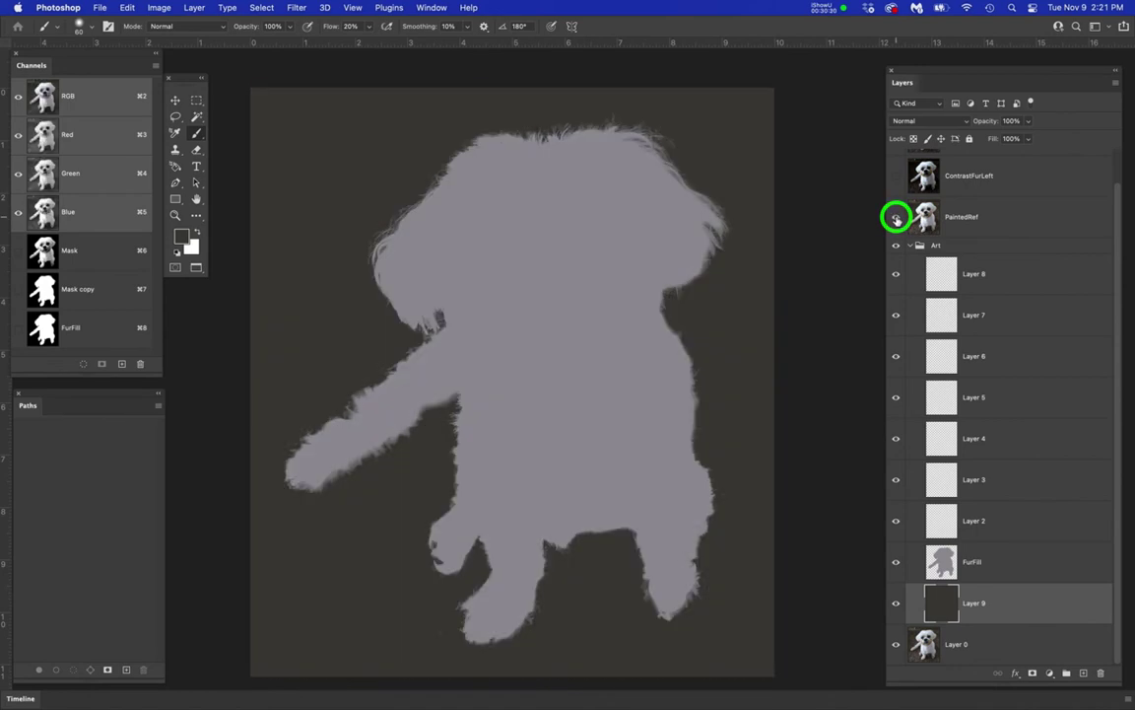
left_click(895, 217)
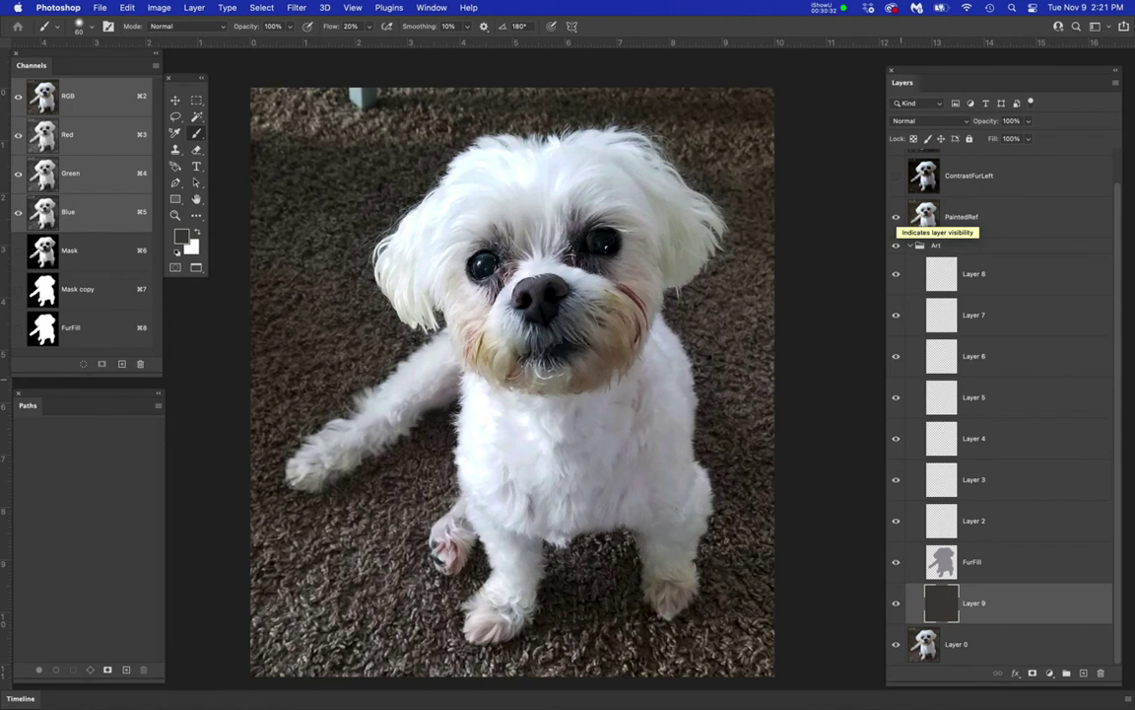
- On the FurFill layer, load the FurFill channel as a selection and conceal the selection outline
left_click(1004, 556)
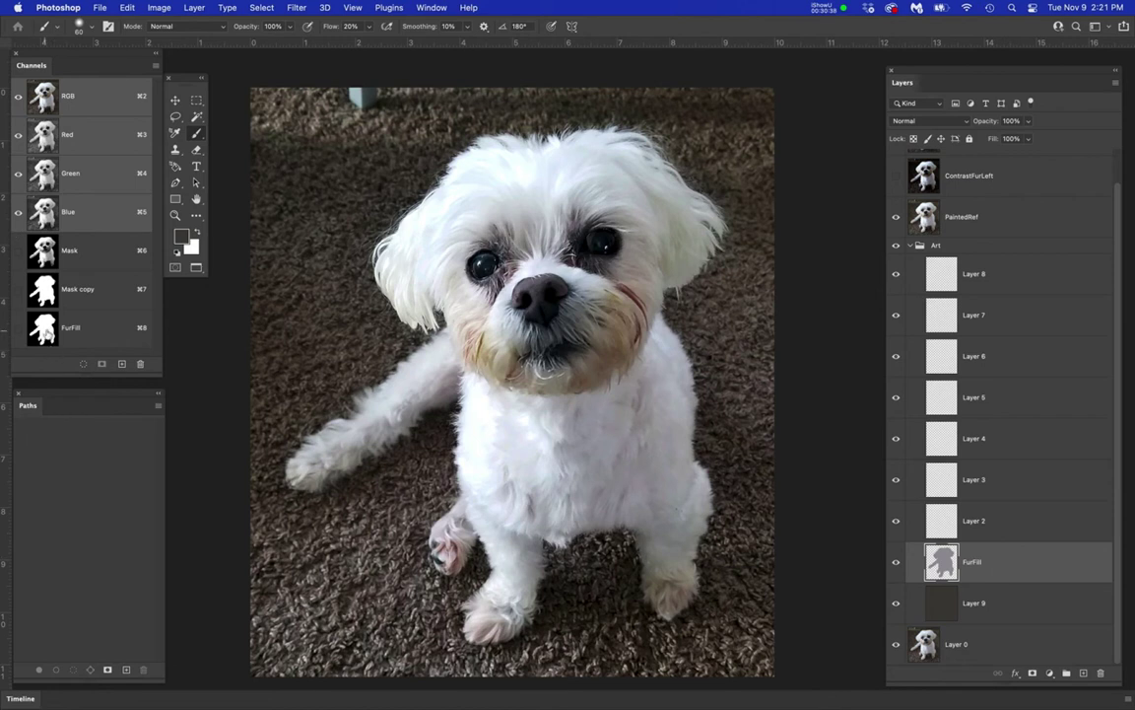
left_click(44, 330, "super")
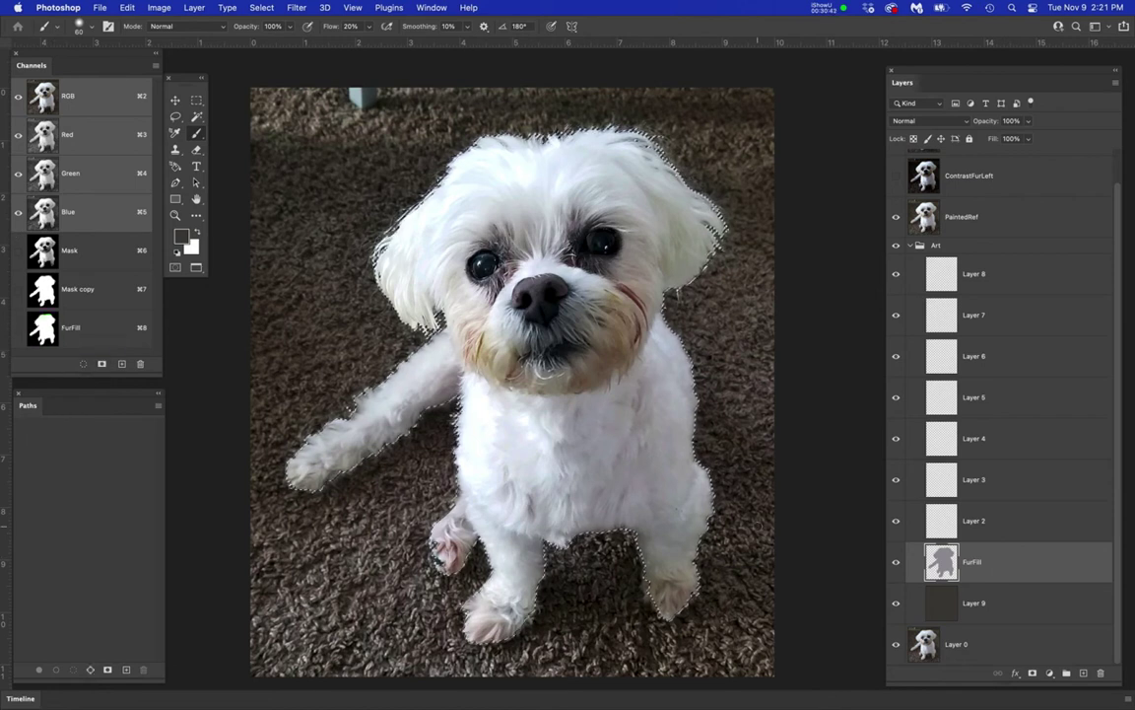
key("super+h")
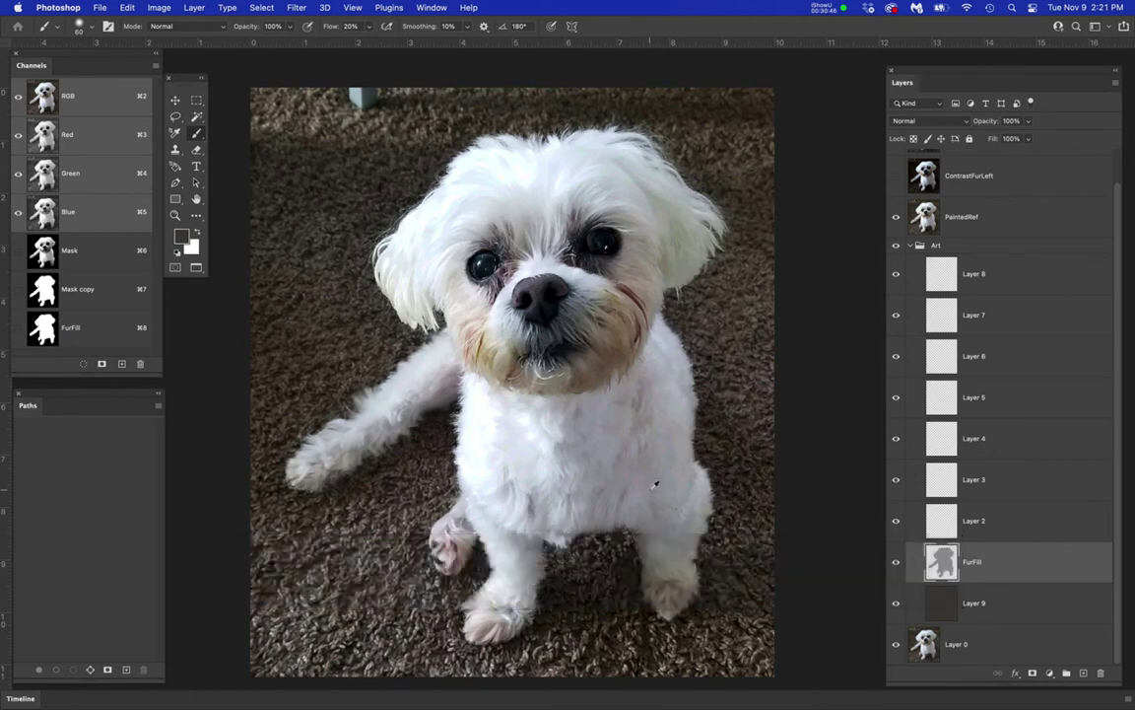
- Sample a grey from the shaded fur on the dog's side in PaintedRef, refill the FurFill layer's selection with it, and deselect
scroll(661, 487, "up", 8)
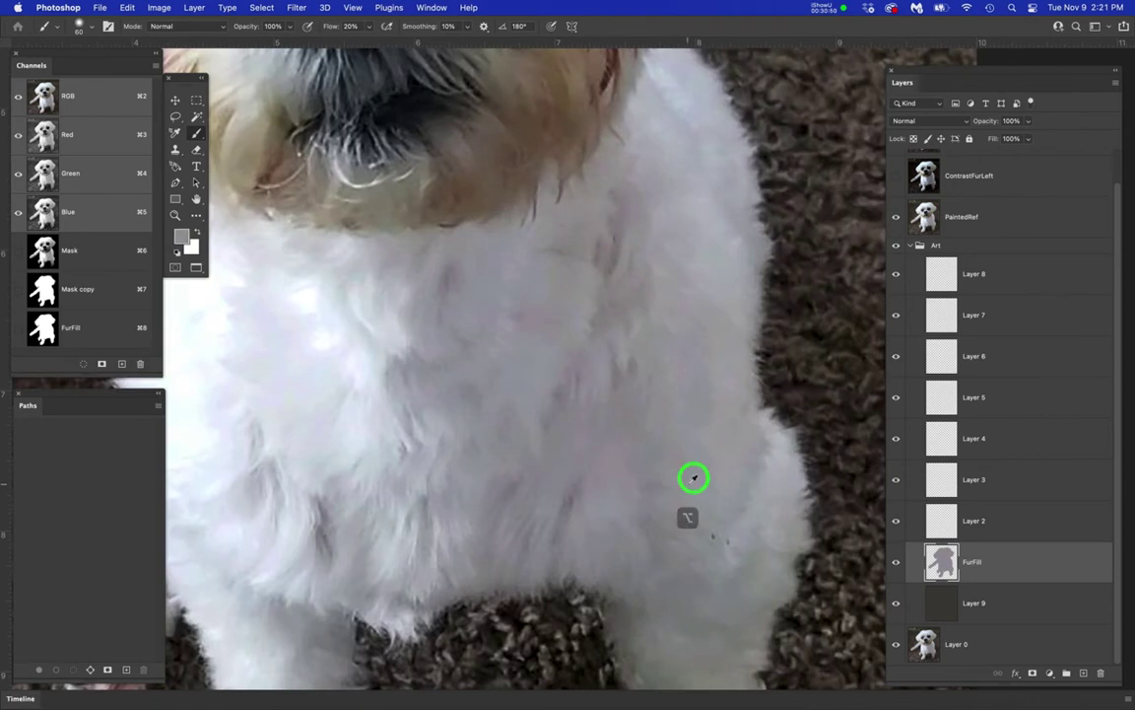
scroll(692, 478, "down", 8)
scroll(690, 480, "down", 4)
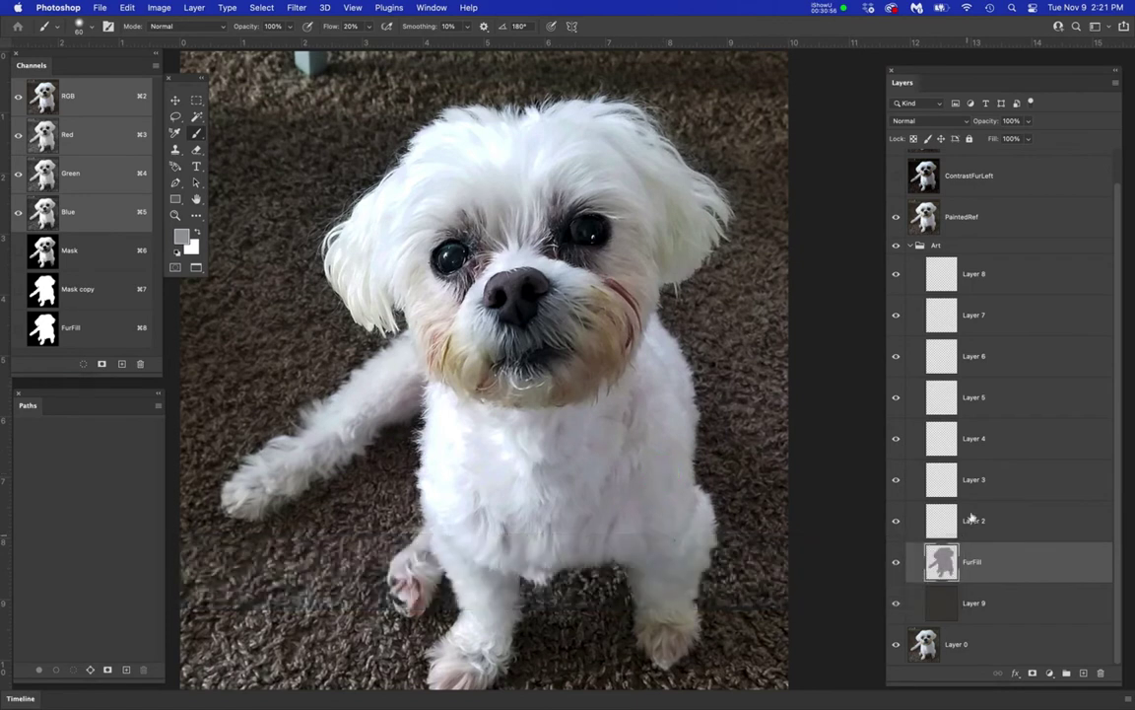
left_click(893, 216)
left_click(1013, 565)
key("alt+BackSpace")
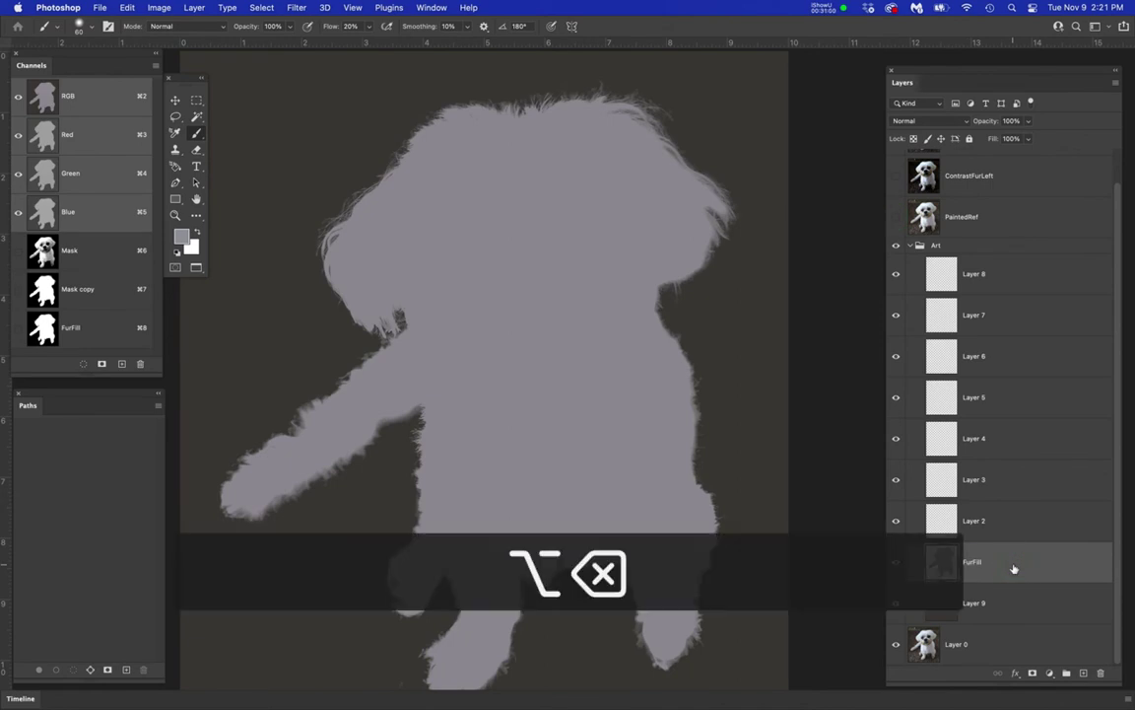
key("super+d")
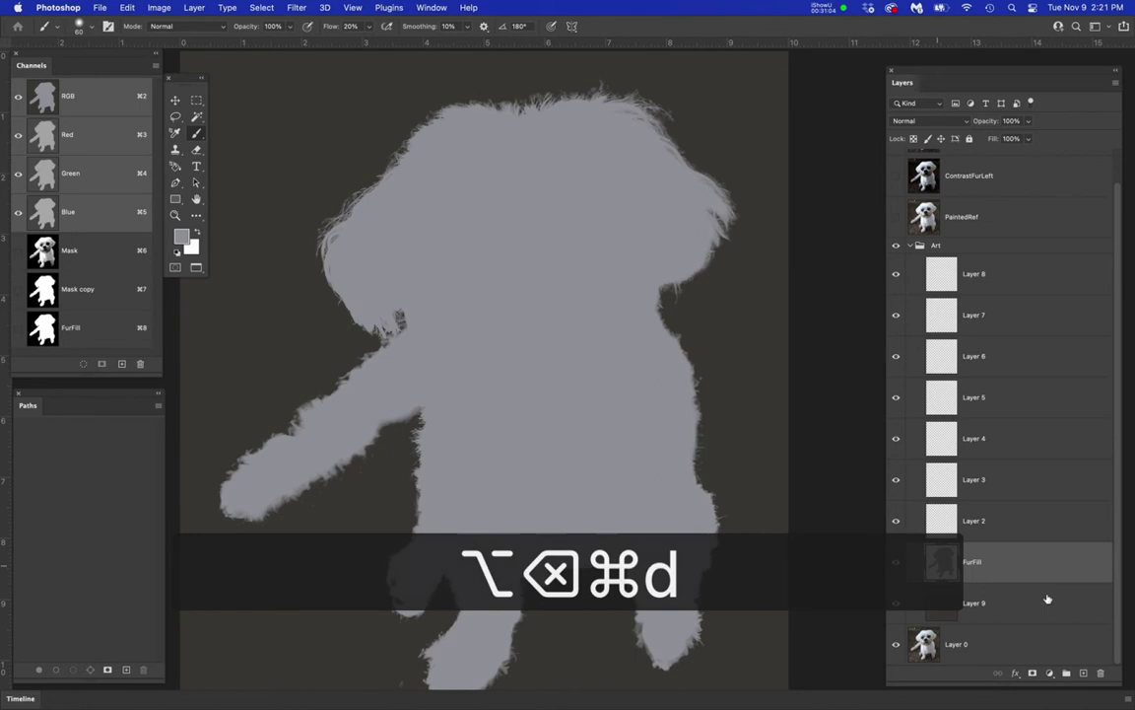
- Rename Layer 2 as Fill and make the PaintedRef layer visible
left_click(984, 522)
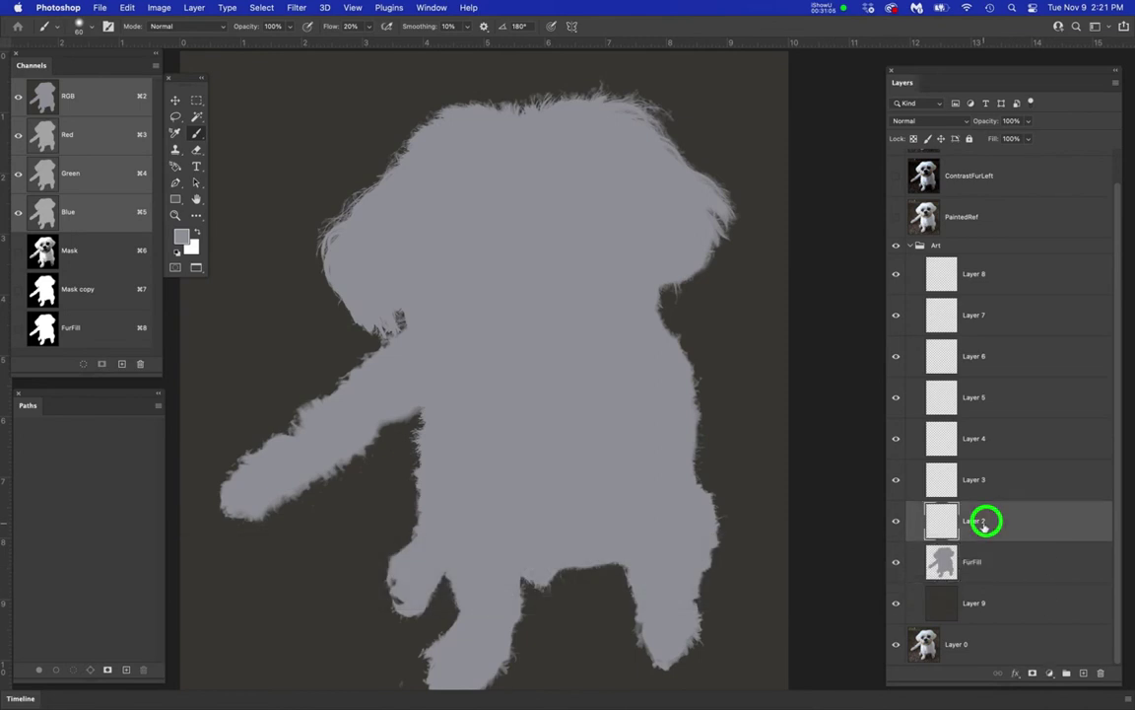
double_click(978, 521)
type("Fill")
left_click(896, 216)
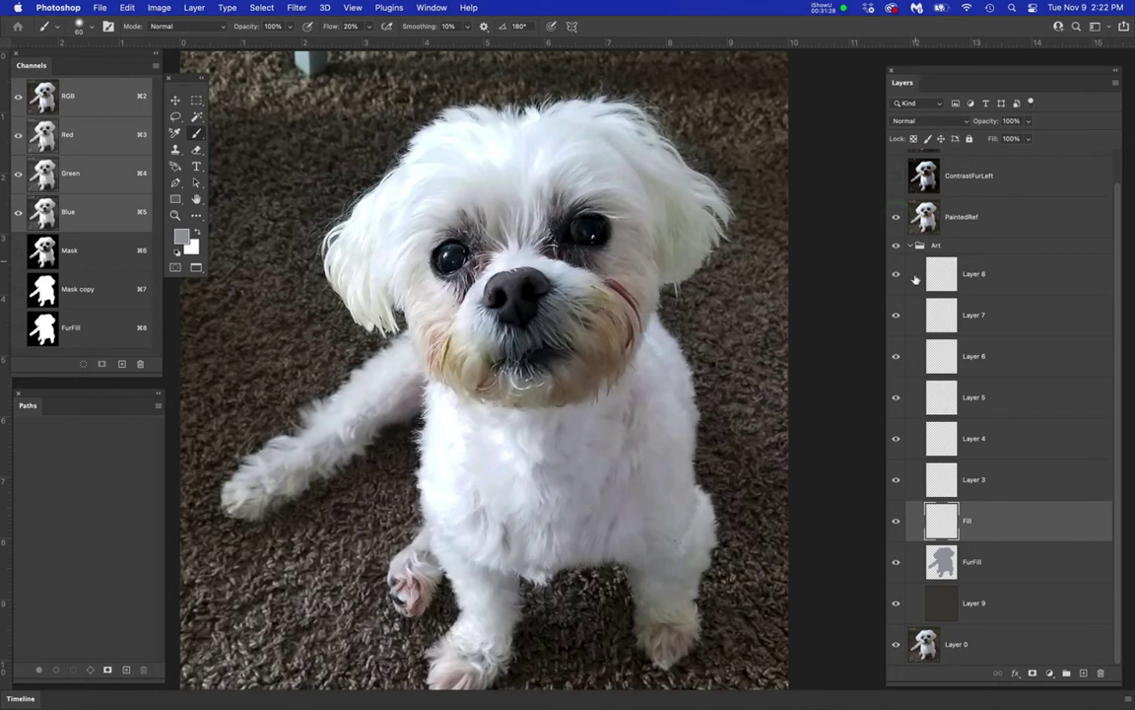
key("v")
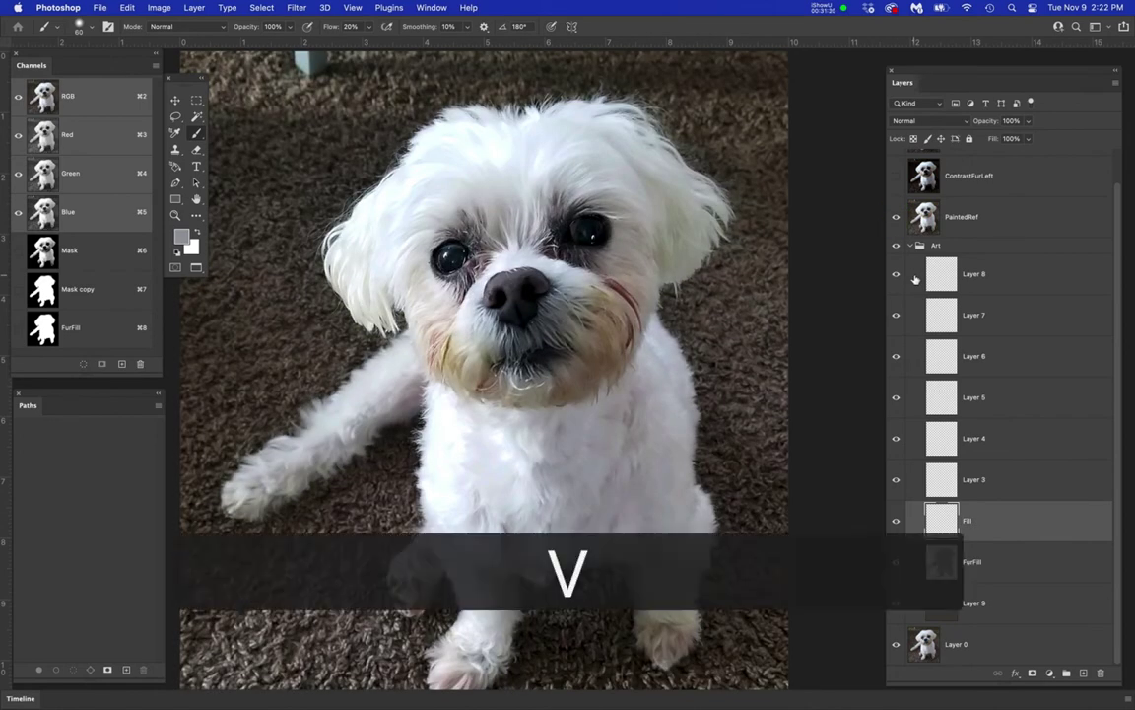
key("a")
key("r")
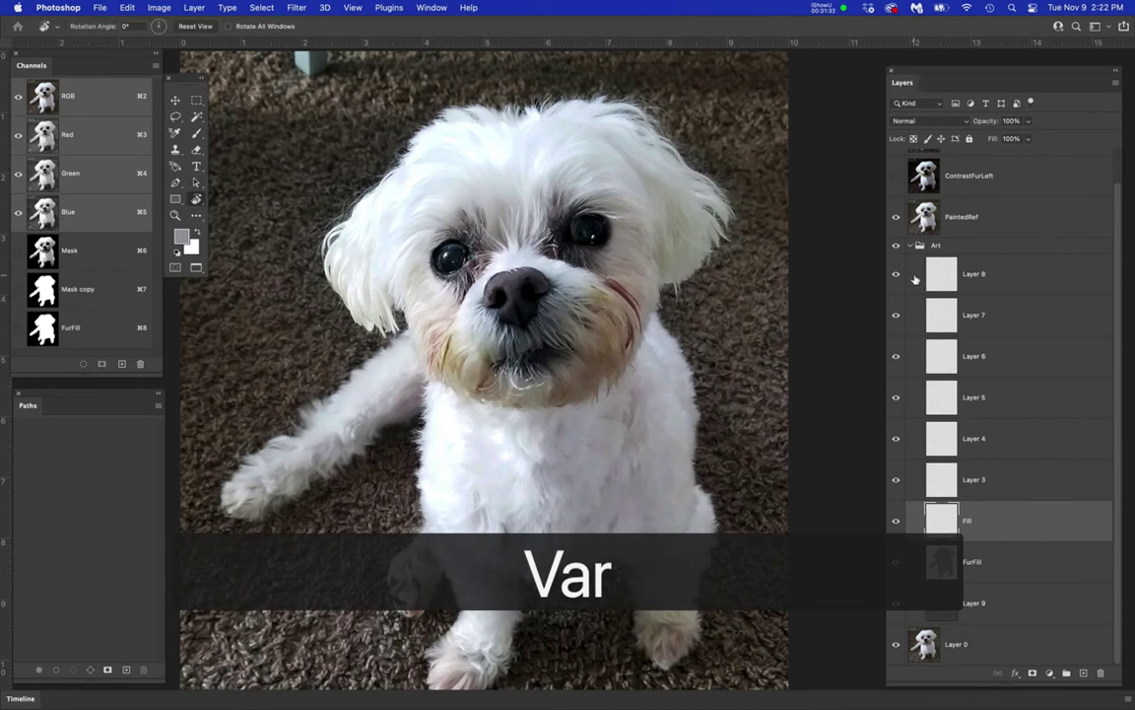
key("1")
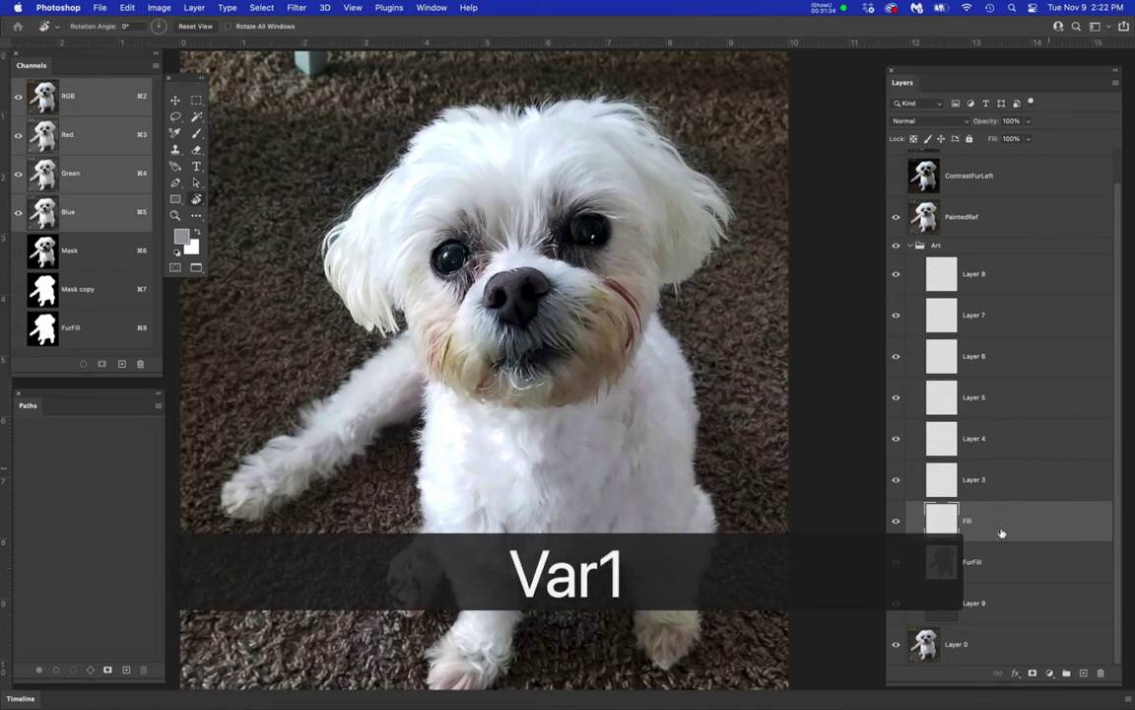
- Extend the Fill layer's name to FillVar_1
double_click(970, 521)
left_click(976, 521)
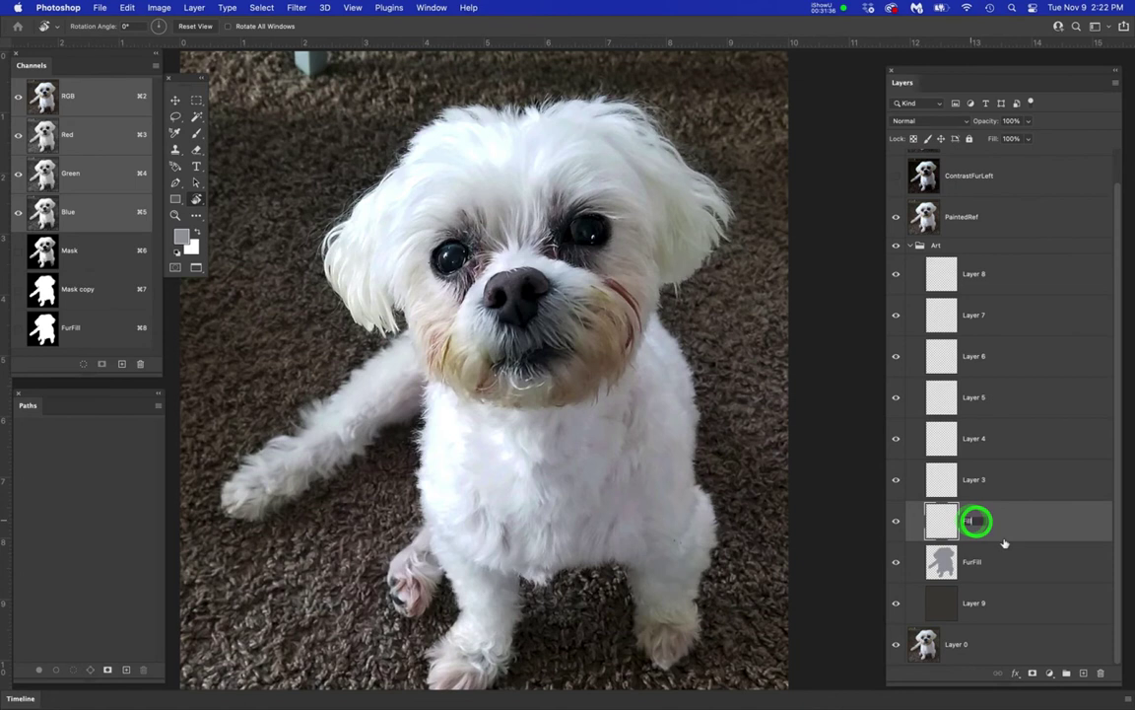
type("Var")
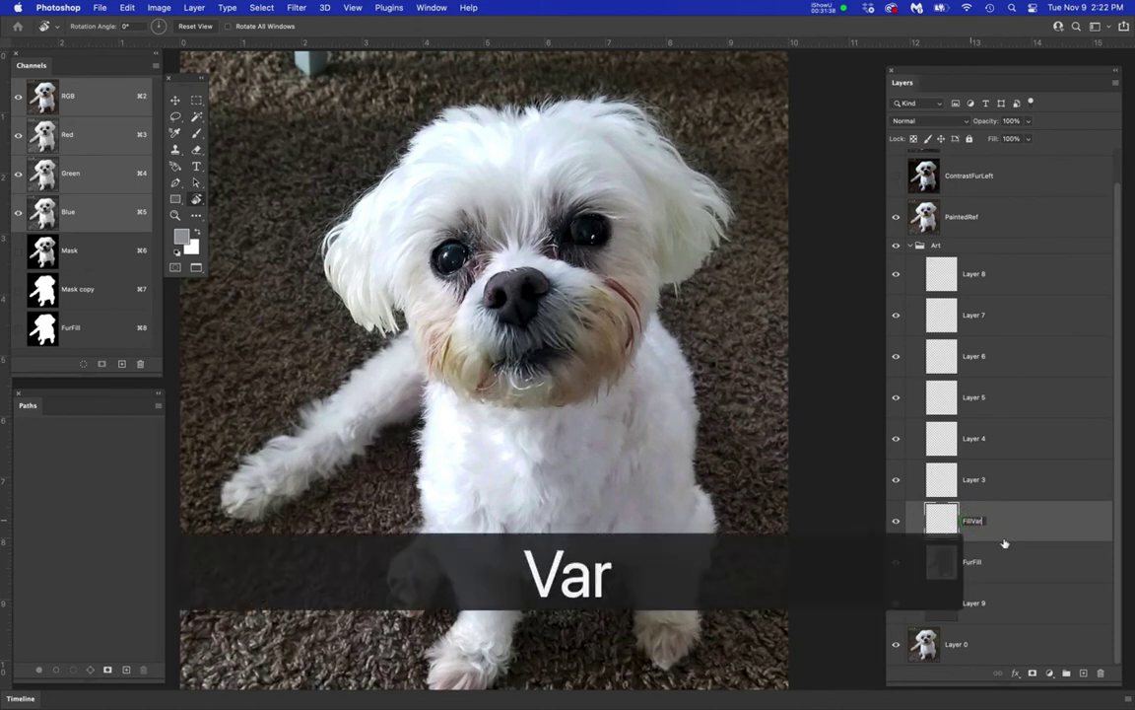
type("_1")
key("Return")
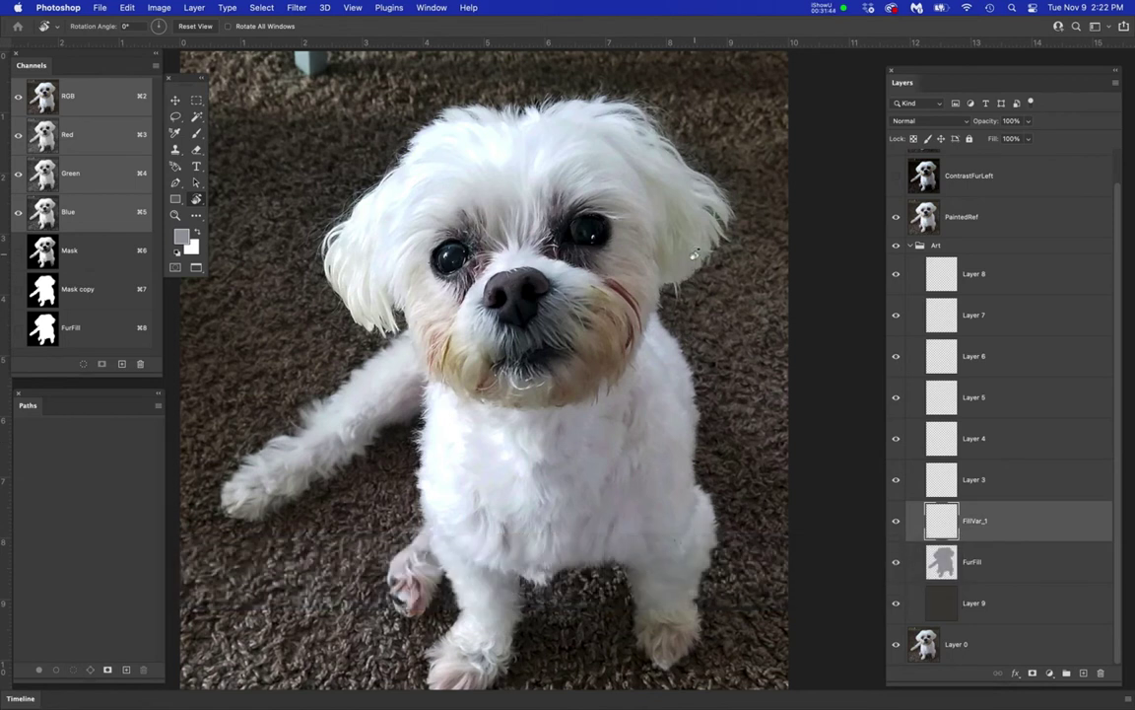
- With the Brush tool, sample a warm grey from the dog's ear on the image's right side and enlarge the brush to 800 px
key("b")
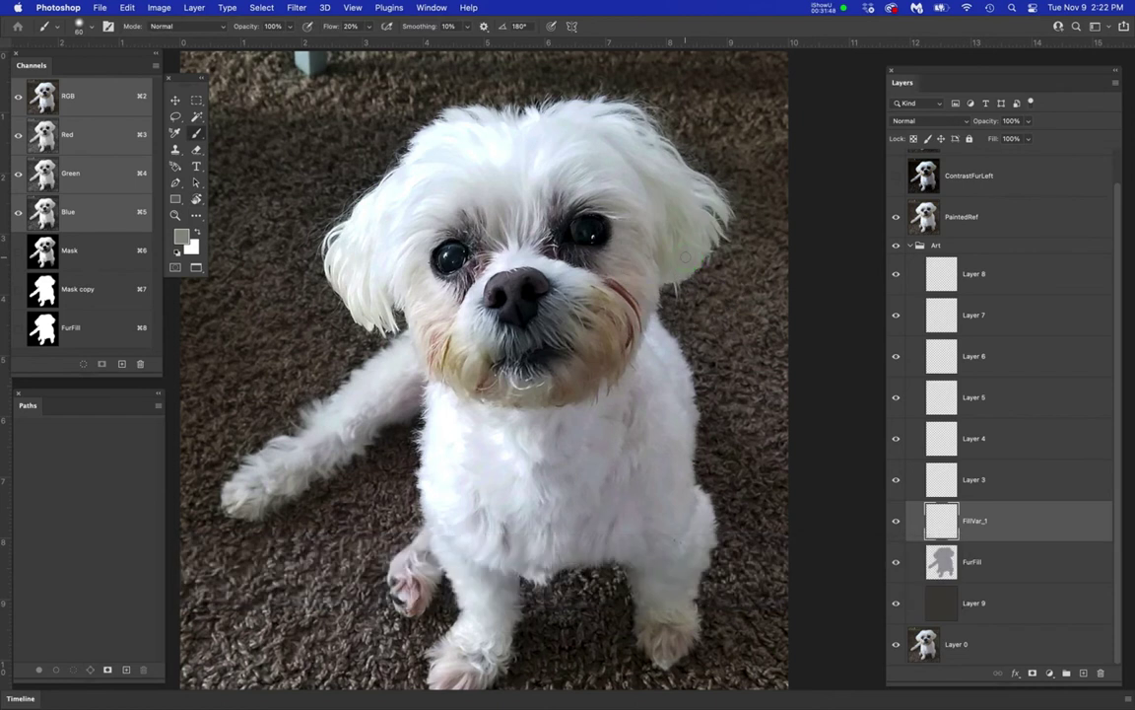
key("bracketright")
key("bracketright")
key("bracketright")
key("bracketright")
key("bracketright")
key("bracketright")
key("bracketright")
key("bracketright")
key("bracketright")
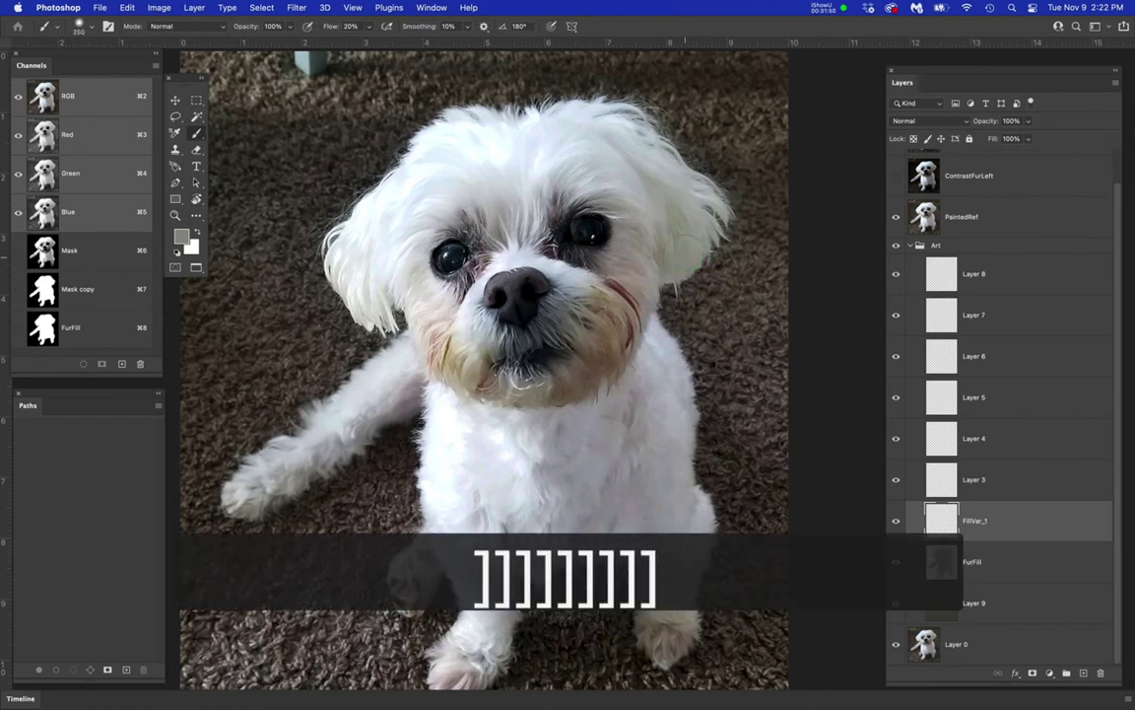
key("bracketright")
key("bracketright")
key("bracketright")
key("bracketright")
key("bracketright")
key("bracketright")
- Hide PaintedRef, load the FurFill channel as a selection for FillVar_1, and conceal the selection outline
left_click(896, 216)
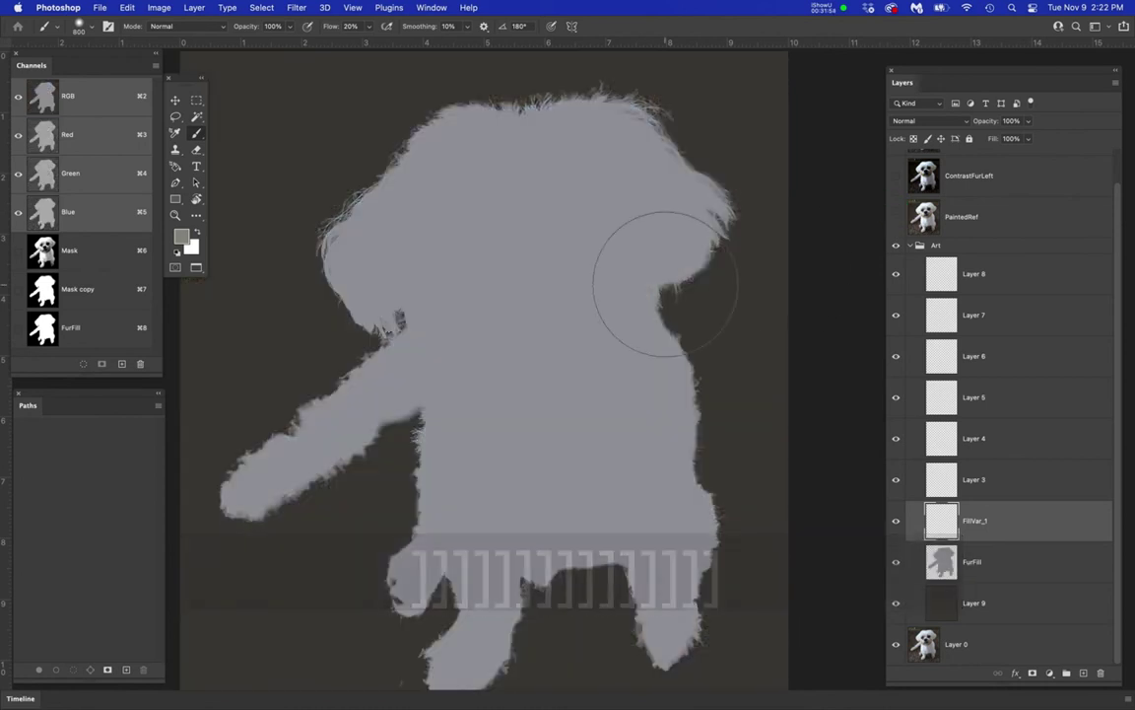
key("super+h")
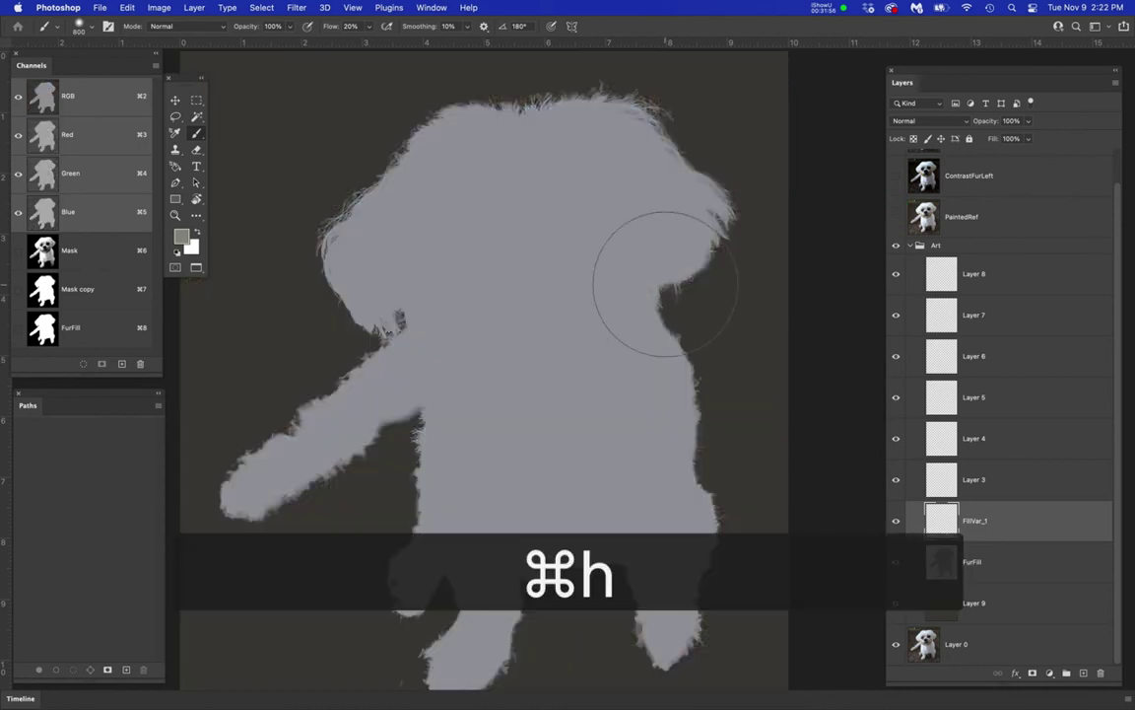
left_click(43, 326, "super")
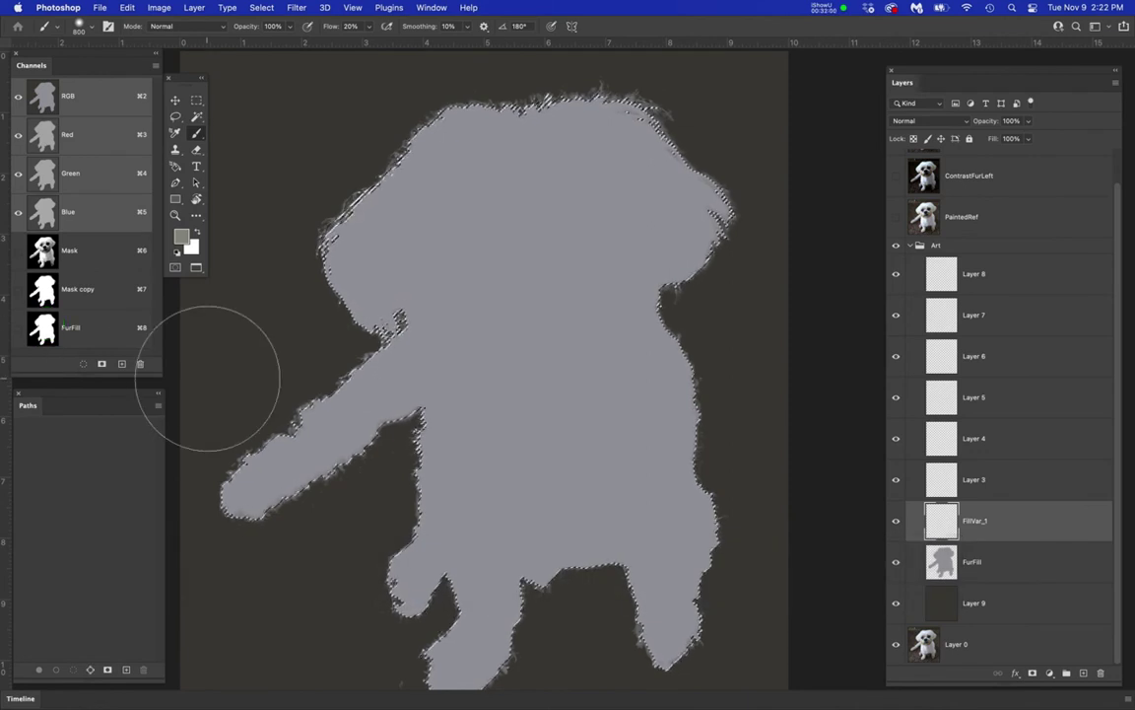
key("super+h")
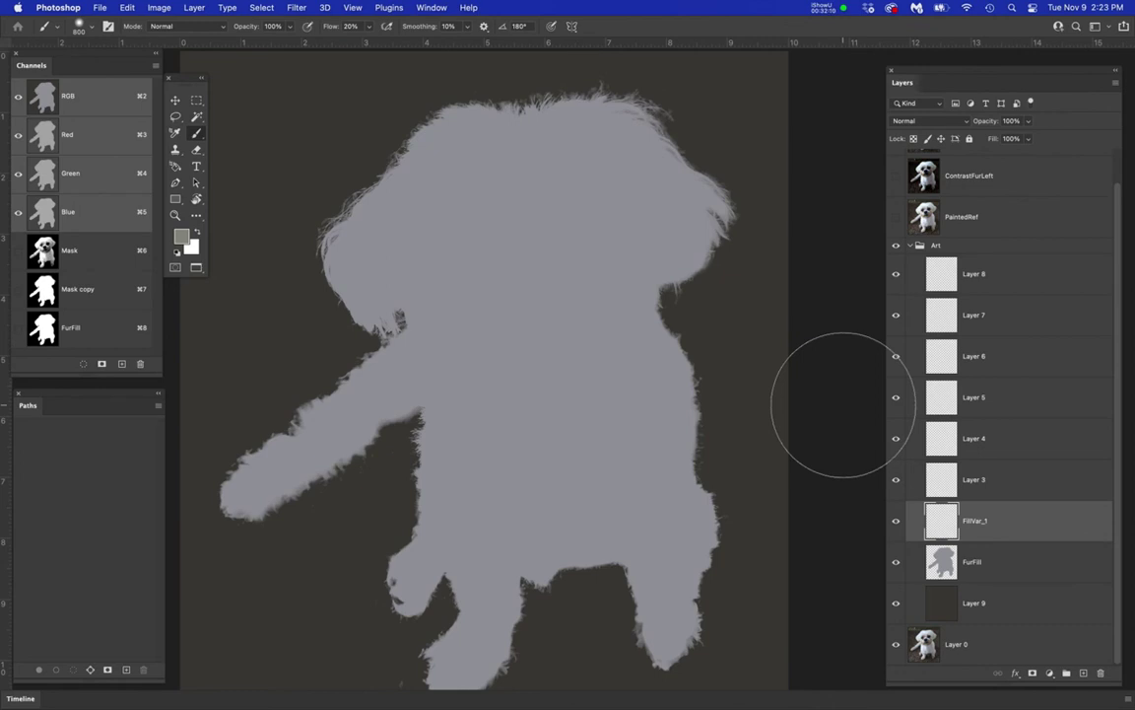
- Show PaintedRef, resample the warm grey from the shaded ear, and set the brush flow to 10%
left_click(897, 218)
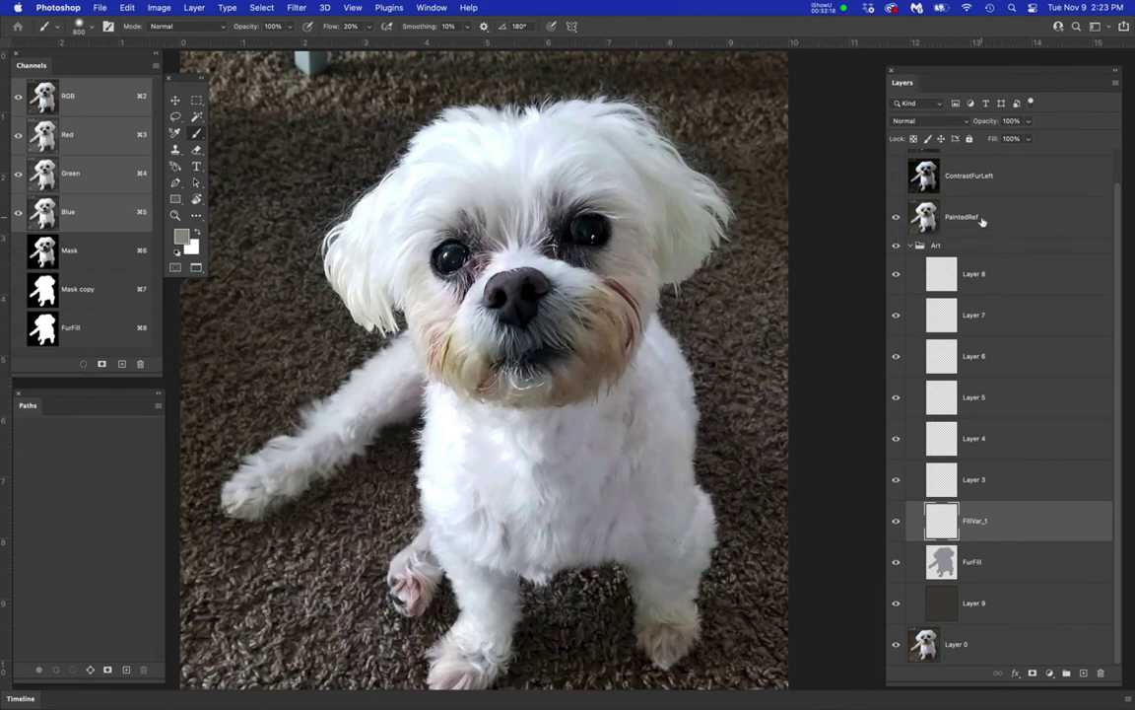
left_click(680, 245)
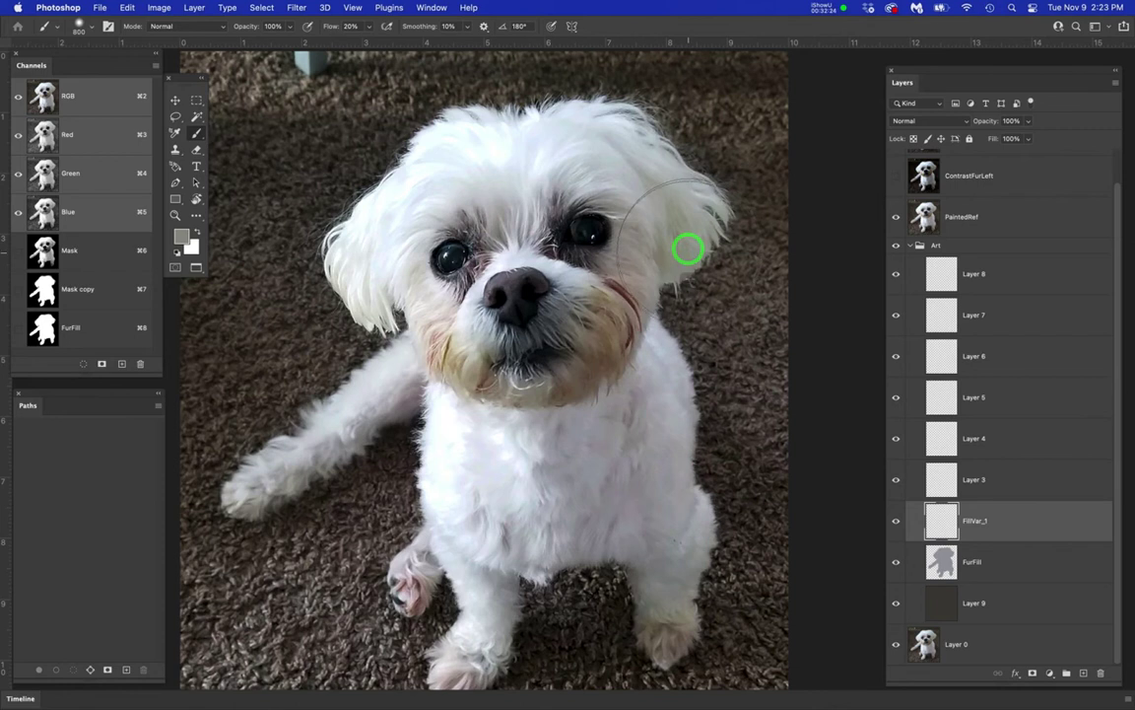
left_click(342, 26)
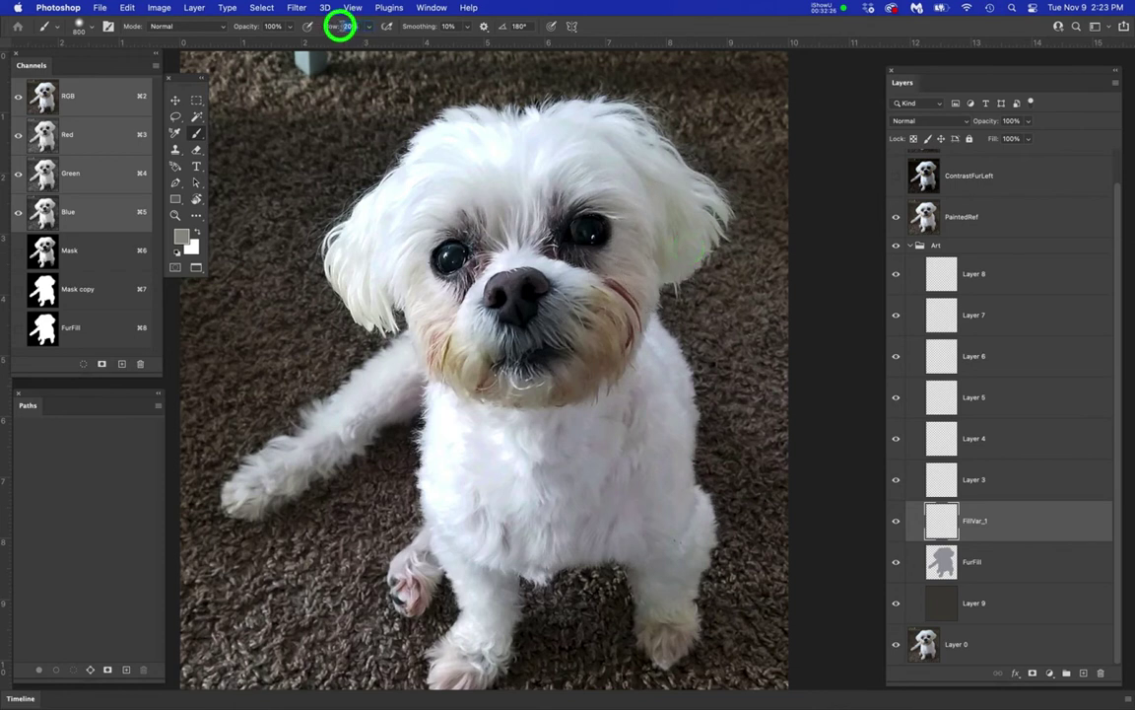
type("10")
key("Return")
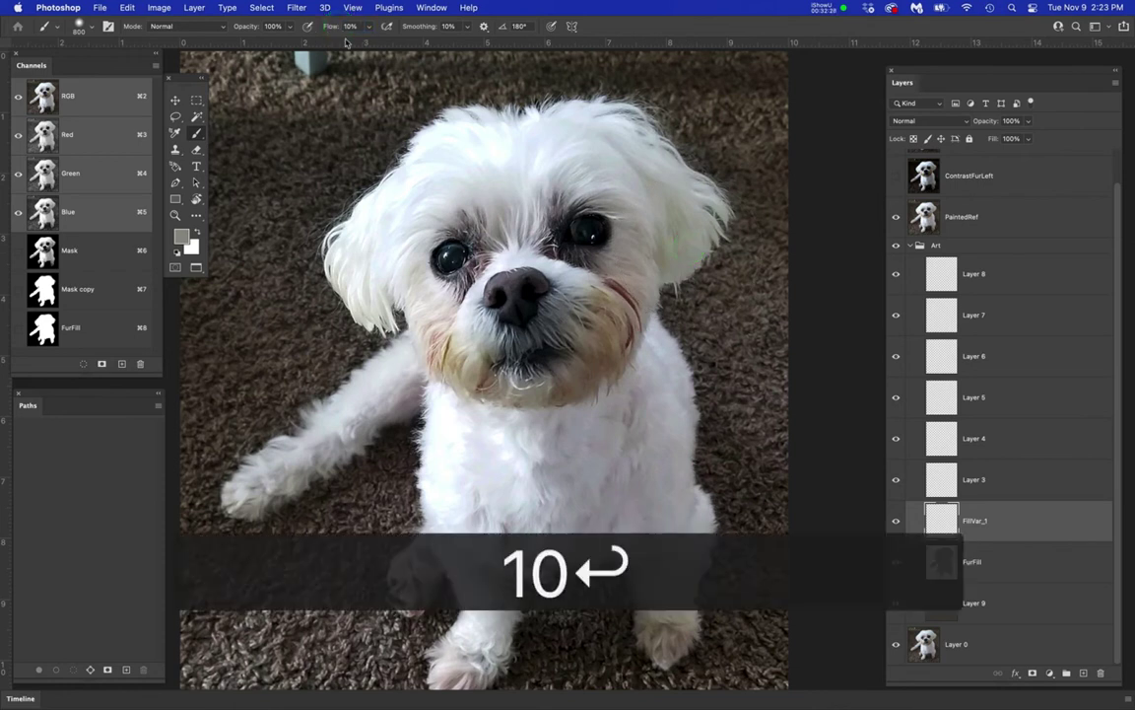
- Soften the brush to 2% hardness and reduce its size to 600 px
right_click(552, 268)
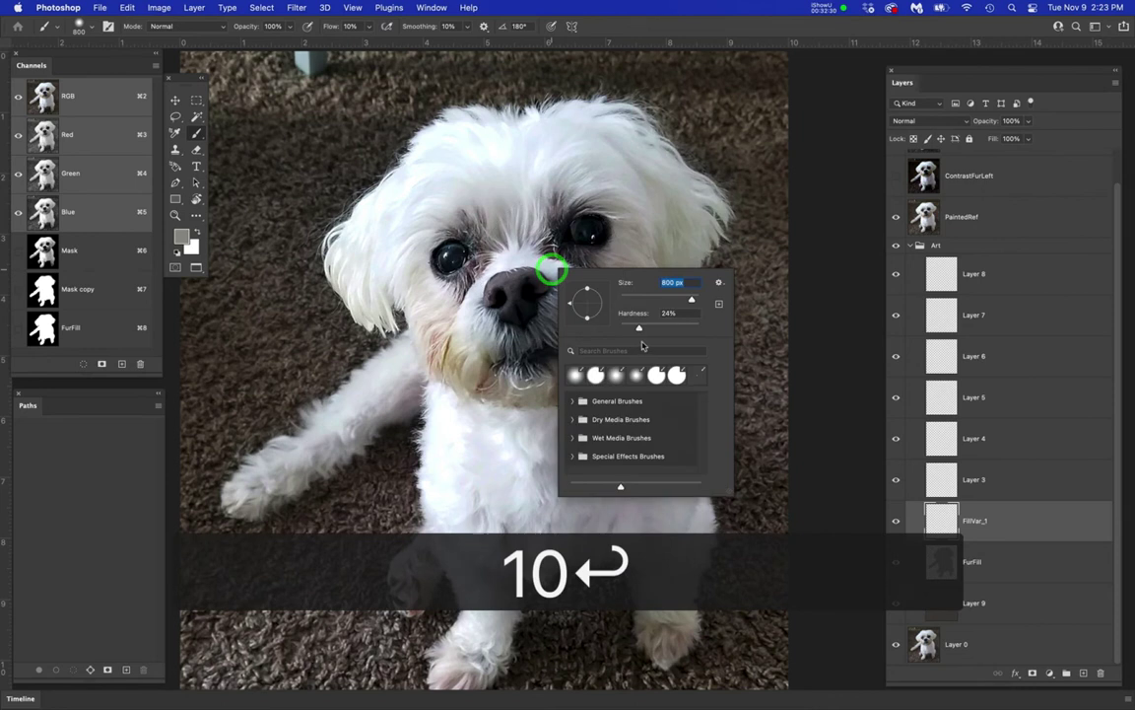
left_click_drag(637, 326, 621, 322)
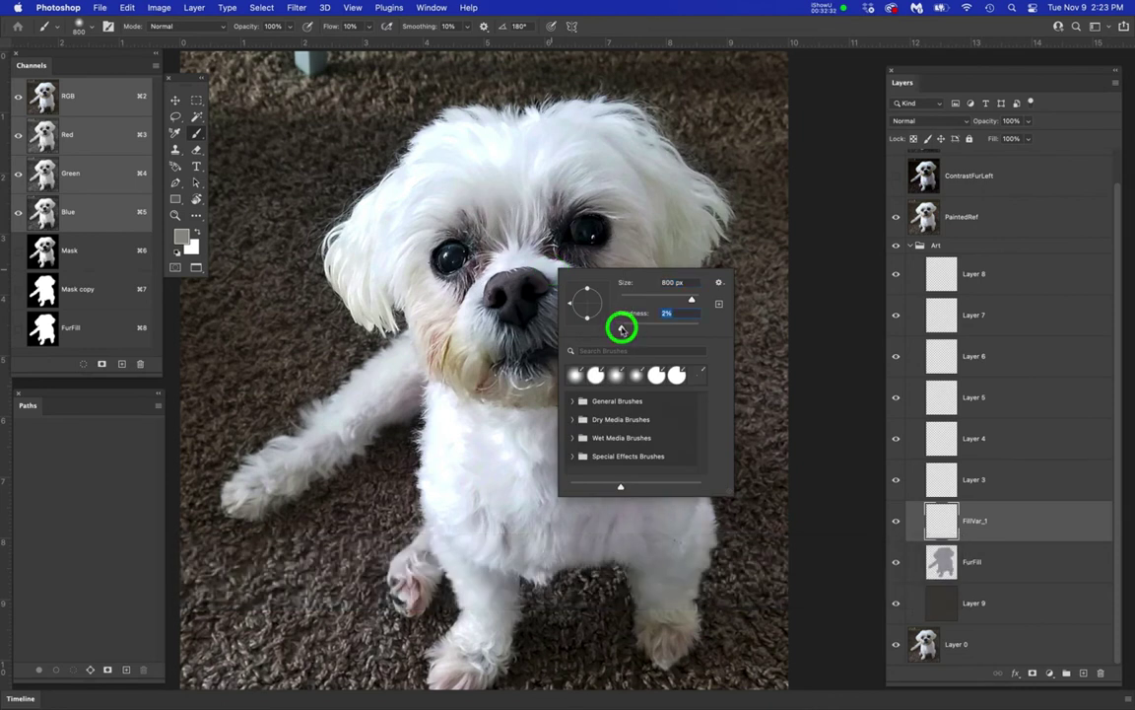
key("Return")
key("bracketleft")
key("bracketleft")
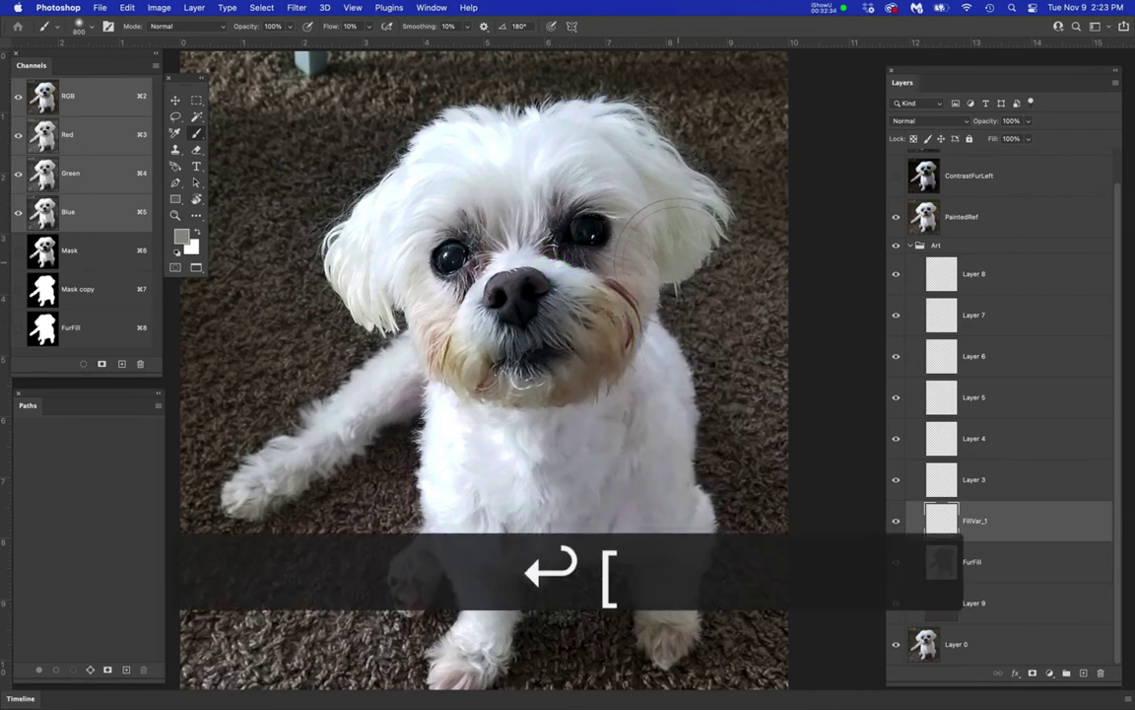
- With PaintedRef hidden, brush the warm grey softly on FillVar_1 over the right-hand ear, cheek and shoulder
mouse_move(681, 236)
left_mouse_down()
mouse_move(677, 276)
mouse_move(675, 265)
mouse_move(644, 290)
mouse_move(695, 246)
mouse_move(694, 259)
mouse_move(652, 165)
mouse_move(701, 246)
mouse_move(706, 286)
mouse_move(614, 266)
left_mouse_up()
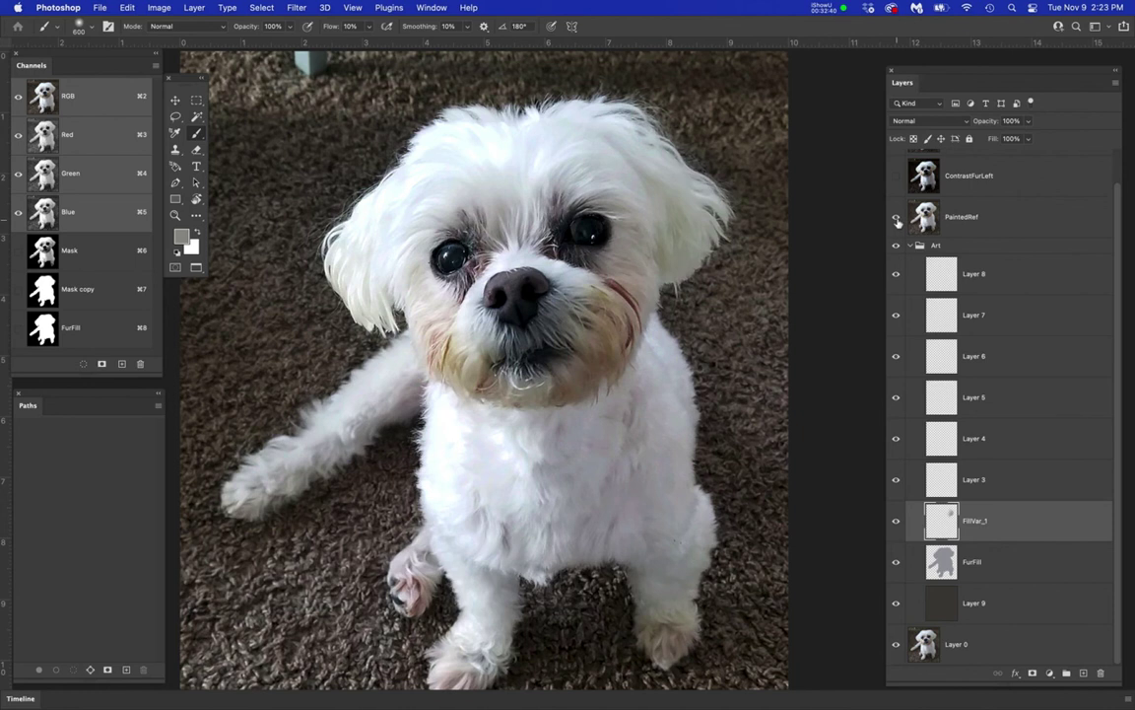
left_click(896, 216)
left_click(685, 242)
mouse_move(685, 242)
left_mouse_down()
mouse_move(610, 278)
mouse_move(646, 345)
mouse_move(629, 382)
mouse_move(583, 259)
mouse_move(589, 194)
mouse_move(646, 207)
mouse_move(634, 173)
mouse_move(700, 146)
mouse_move(664, 216)
mouse_move(646, 304)
mouse_move(670, 402)
left_mouse_up()
- Sample a lighter grey from the lower chest in PaintedRef, brush it up the left-hand chest on FillVar_1, and compare with the reference
left_click(895, 216)
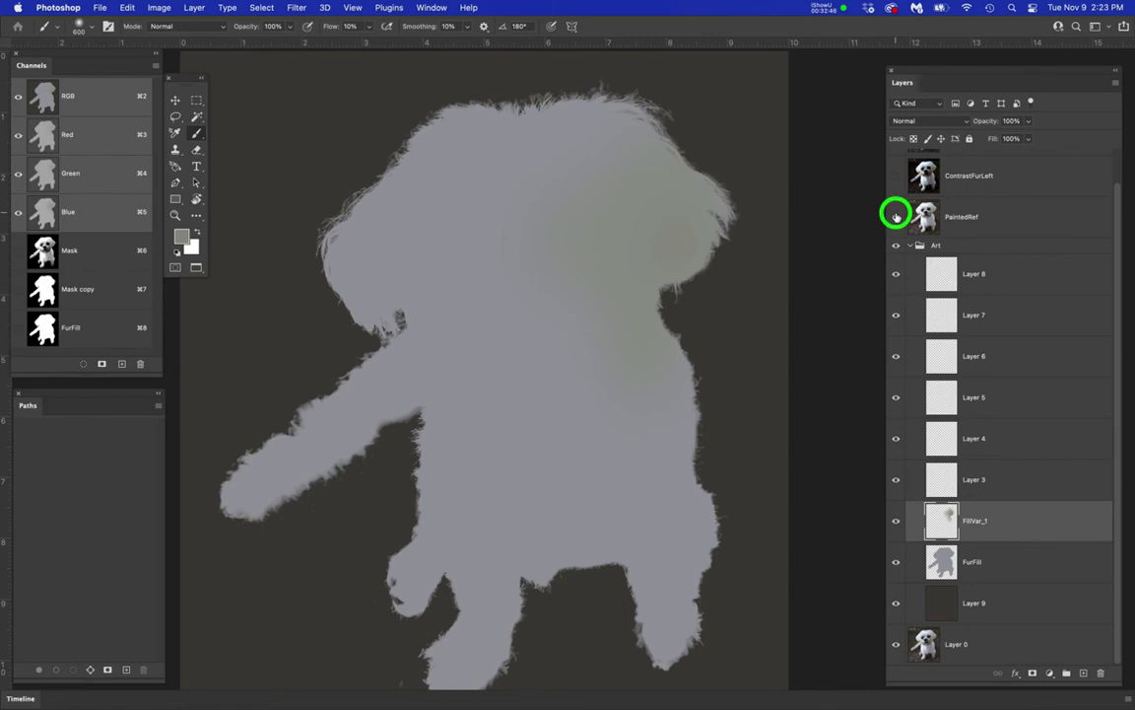
left_click(895, 217)
left_click(895, 217)
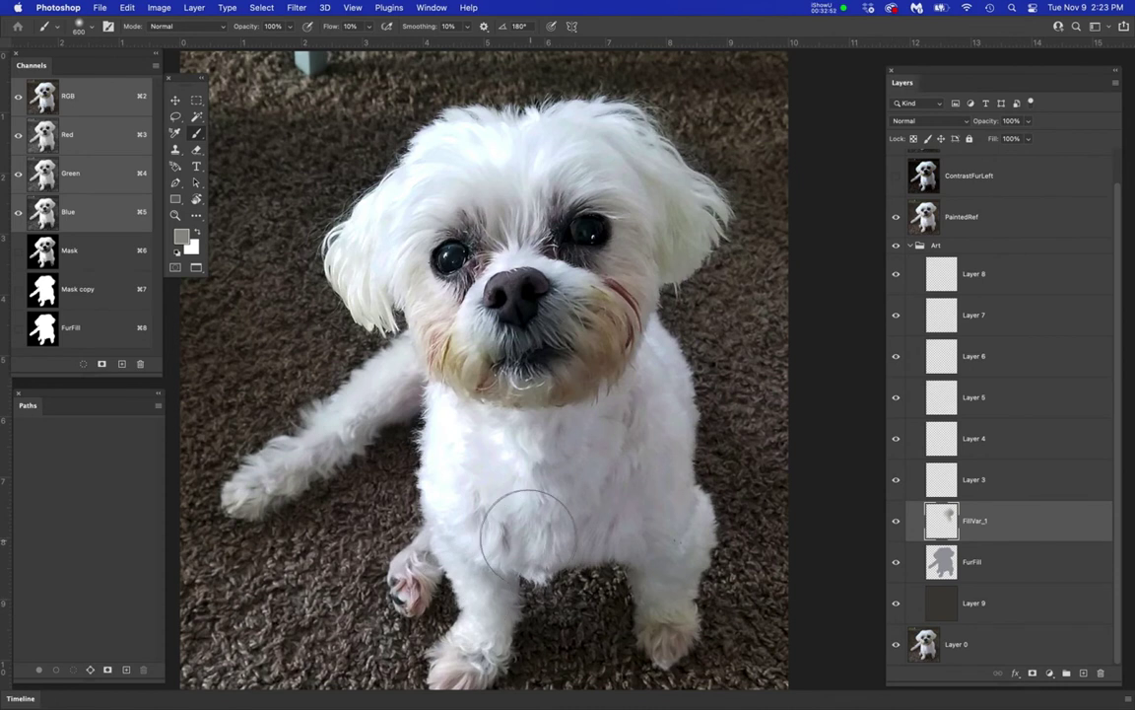
left_click(515, 536)
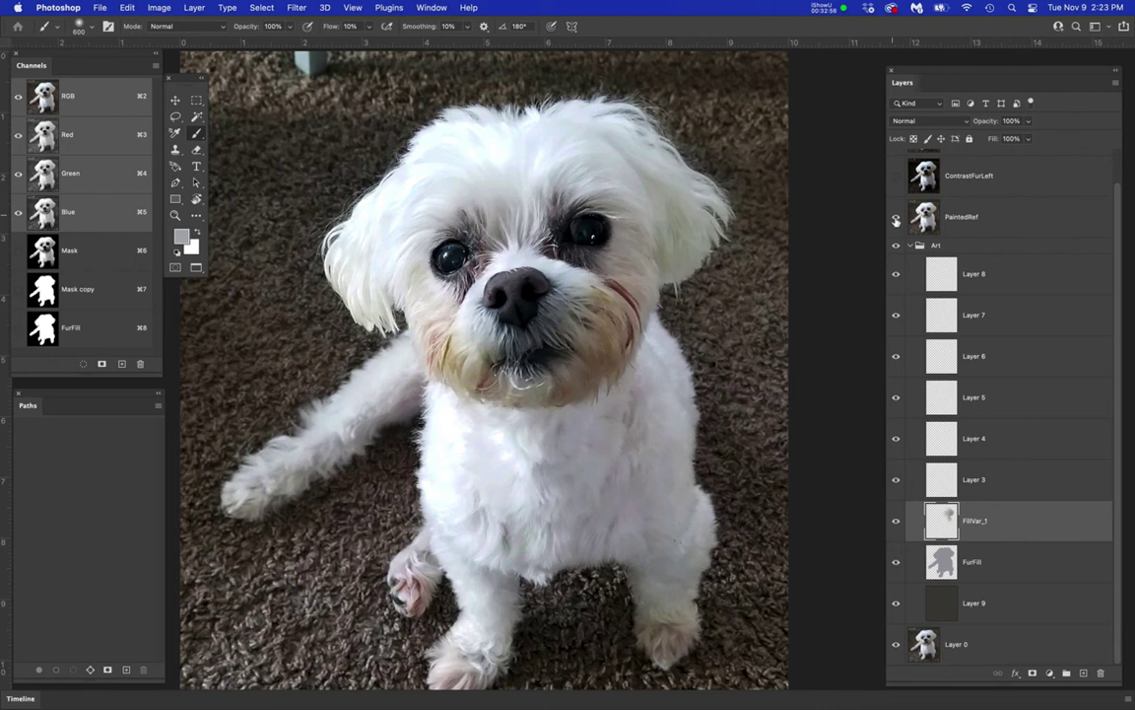
left_click(895, 218)
mouse_move(456, 578)
left_mouse_down()
mouse_move(494, 544)
mouse_move(513, 602)
mouse_move(501, 532)
mouse_move(476, 529)
mouse_move(491, 424)
mouse_move(480, 450)
mouse_move(496, 456)
mouse_move(515, 524)
mouse_move(483, 484)
mouse_move(470, 384)
mouse_move(421, 264)
left_mouse_up()
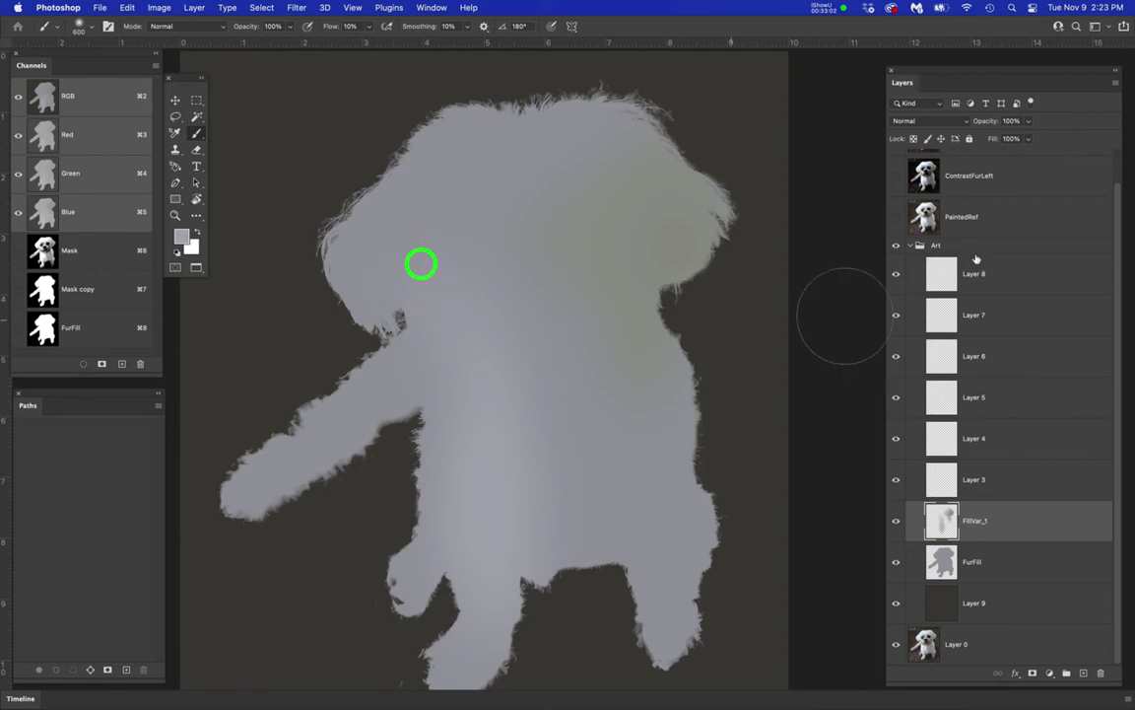
left_click(896, 217)
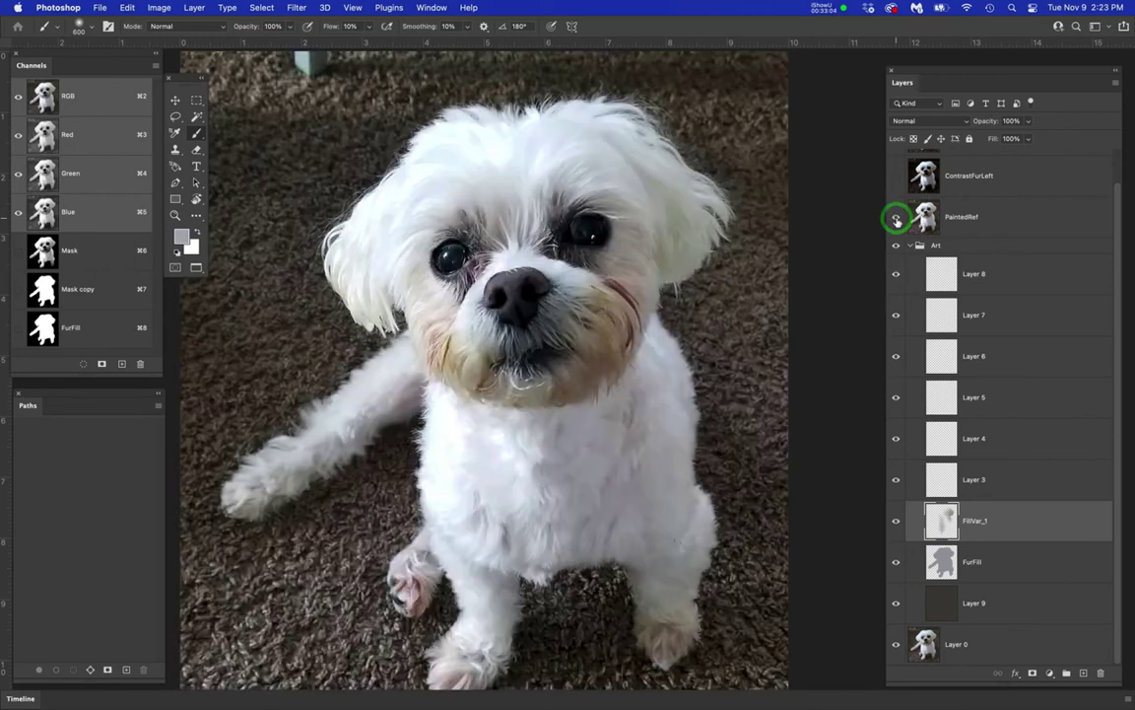
left_click(896, 218)
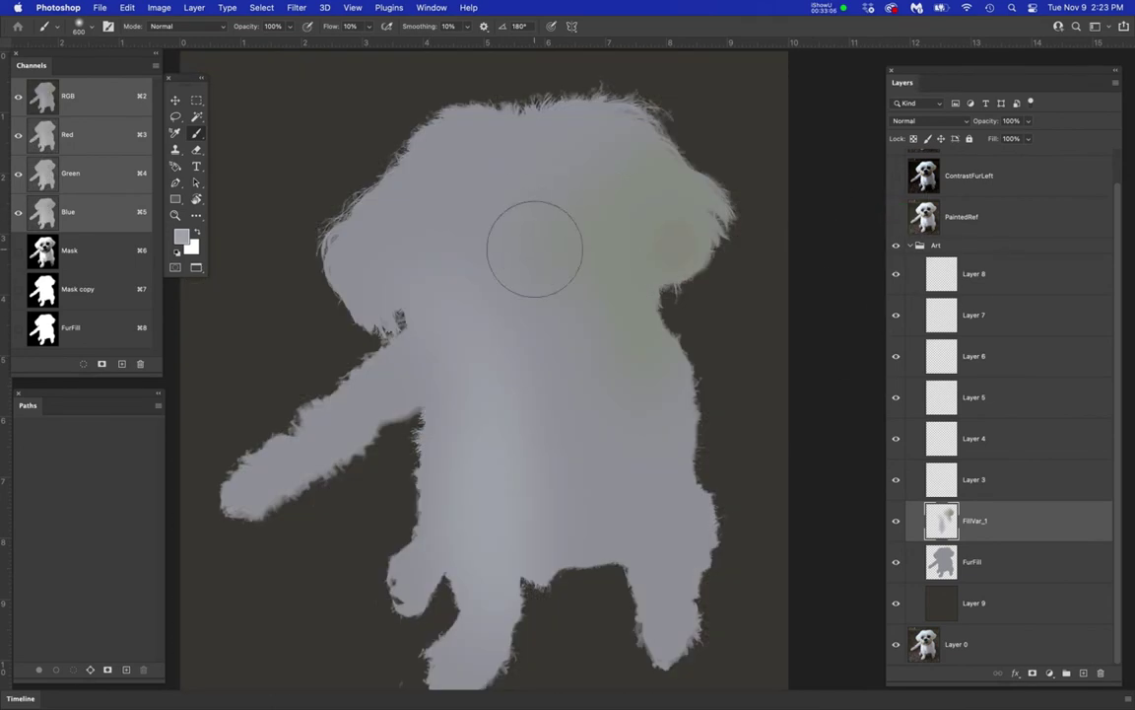
- Rename Layer 3 as Detail1 and Layer 4 as Detail2, reusing the copied name
double_click(971, 479)
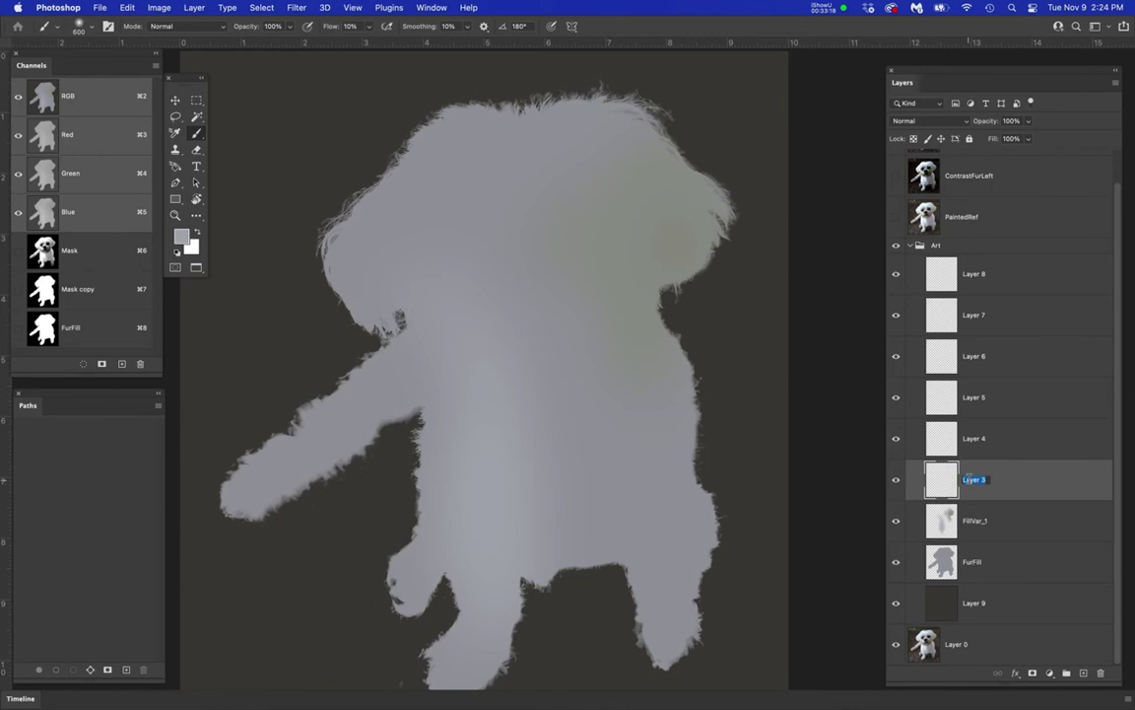
type("Det")
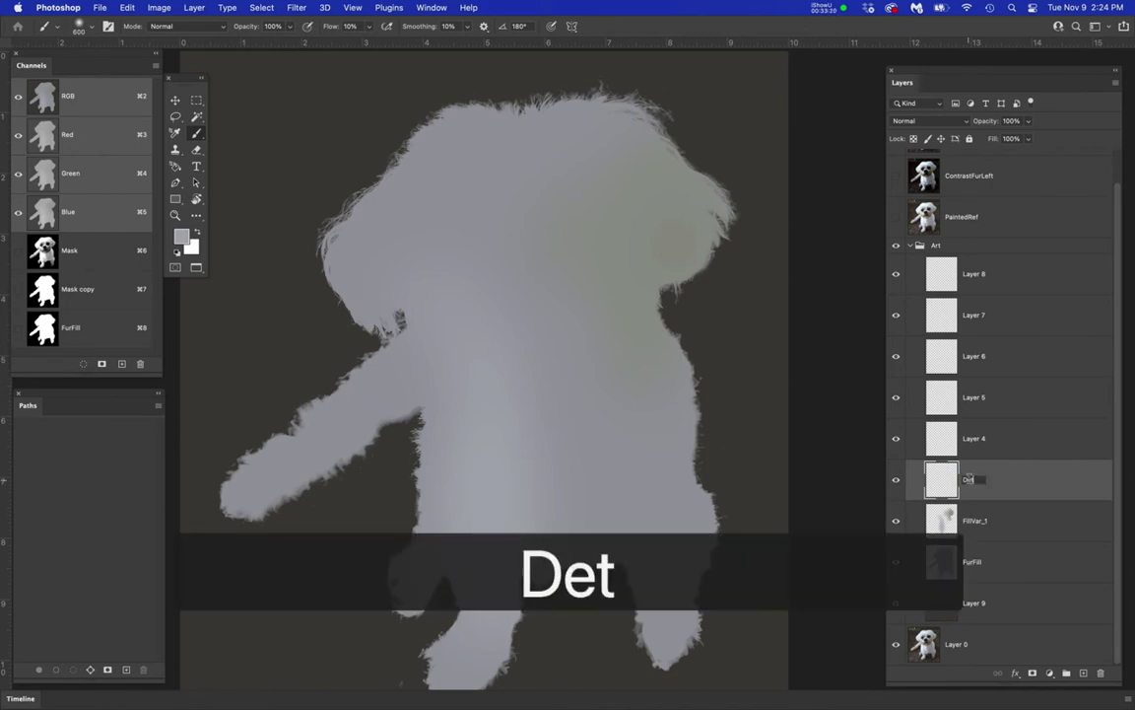
type("ail1")
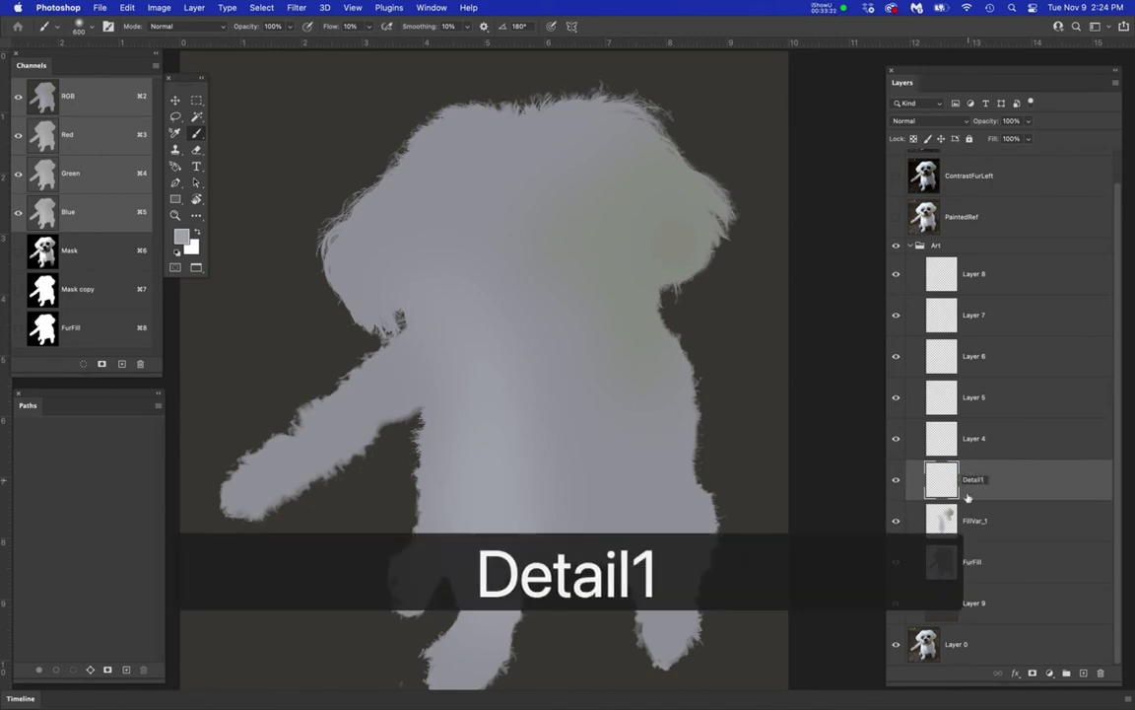
left_click_drag(986, 480, 951, 479)
key("super+c")
left_click(969, 439)
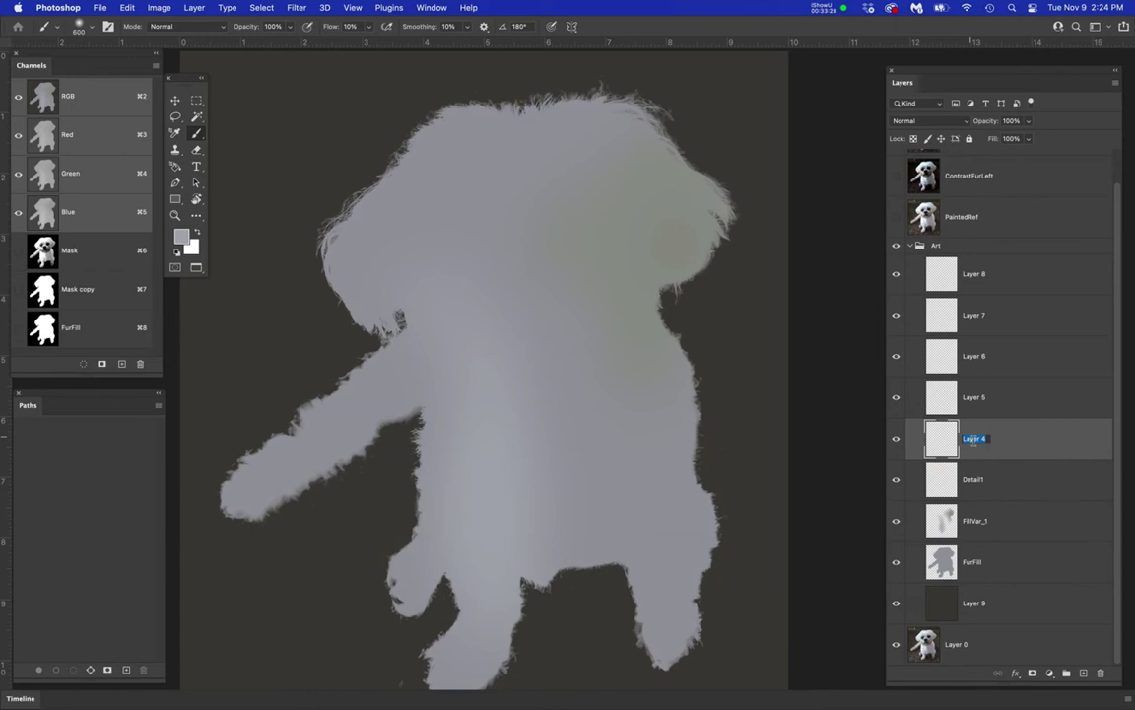
key("super+v")
type("2")
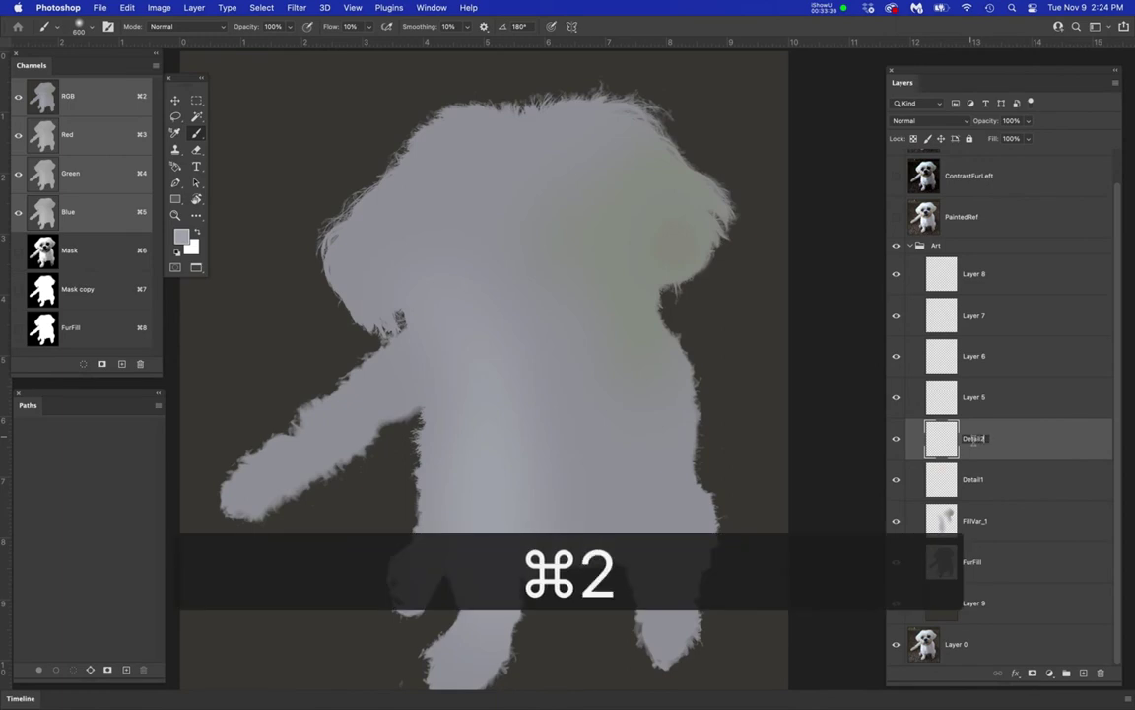
key("Return")
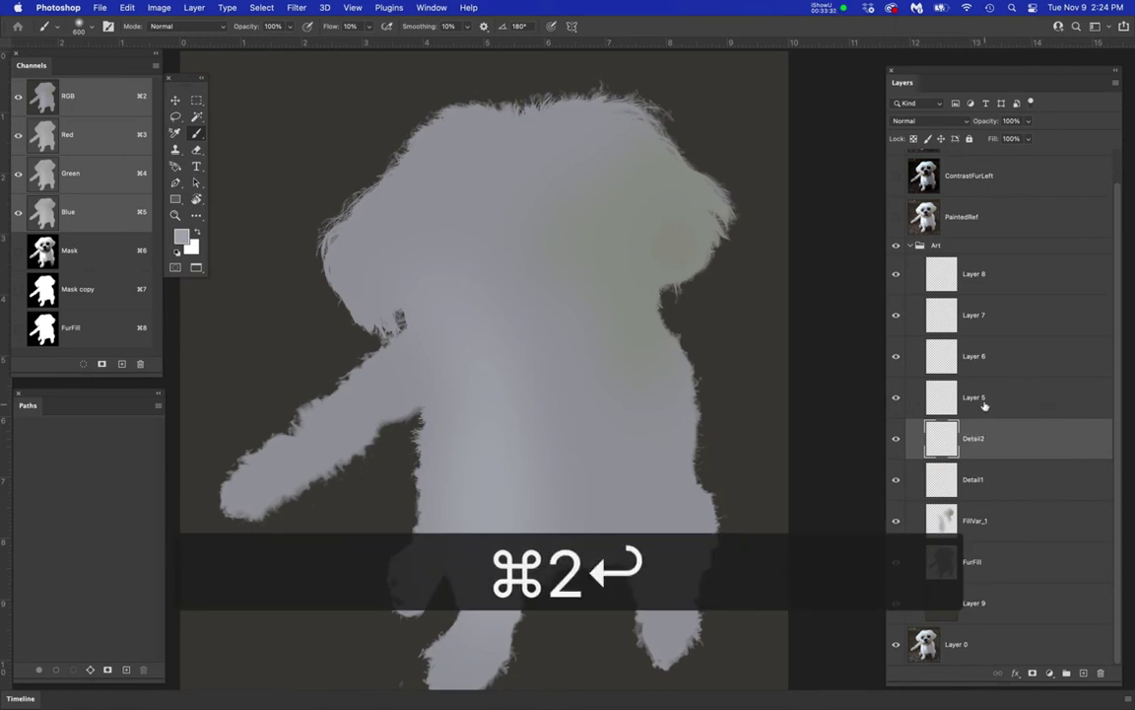
- Rename Layer 5 as Detail3 and make Detail1 the active layer
double_click(975, 397)
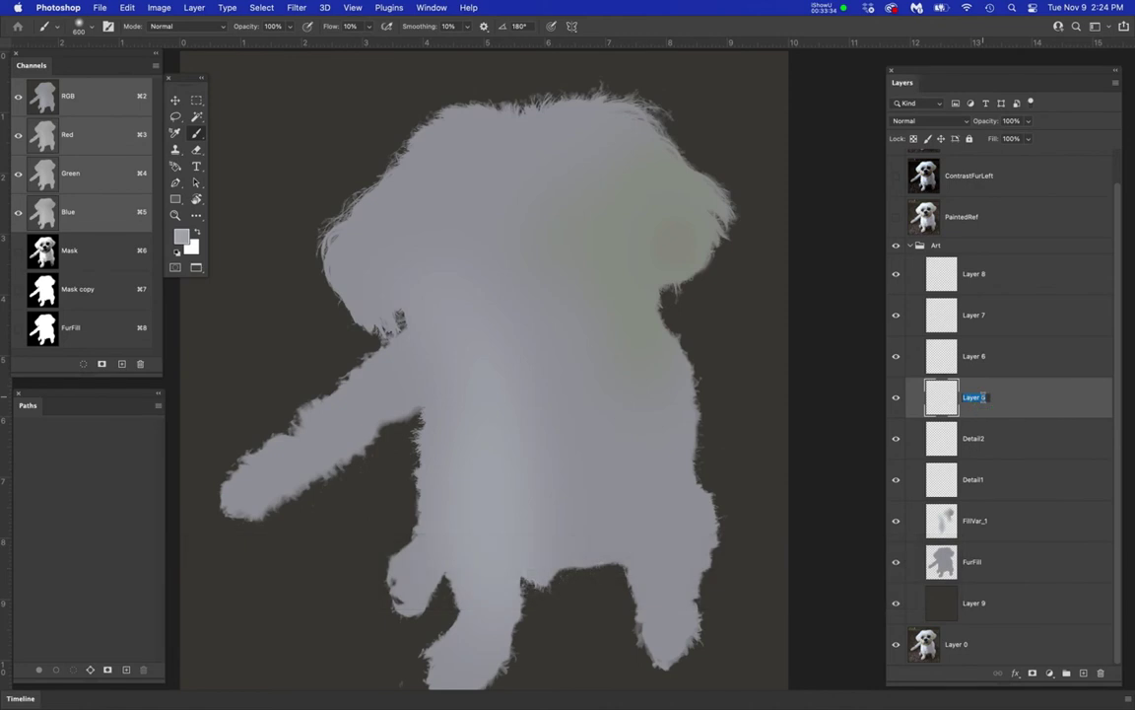
key("super+v")
key("BackSpace")
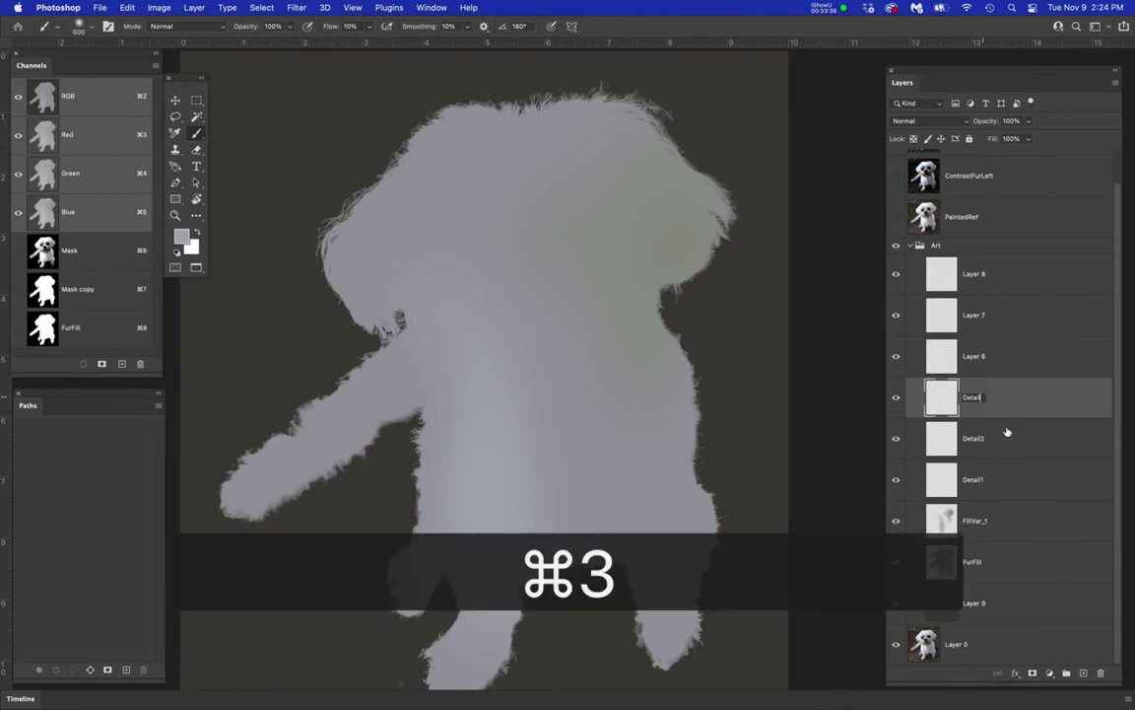
type("3")
left_click(1029, 483)
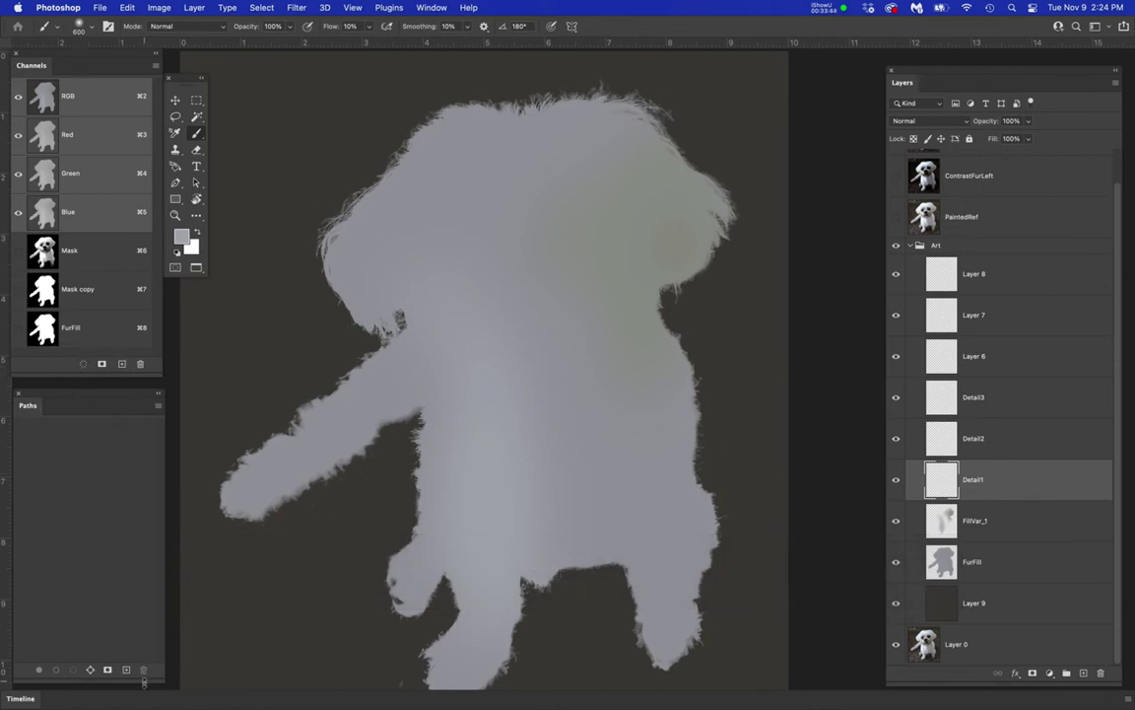
- Make the PaintedRef layer visible and active, and load the Mask copy channel as a selection
left_click_drag(145, 680, 119, 573)
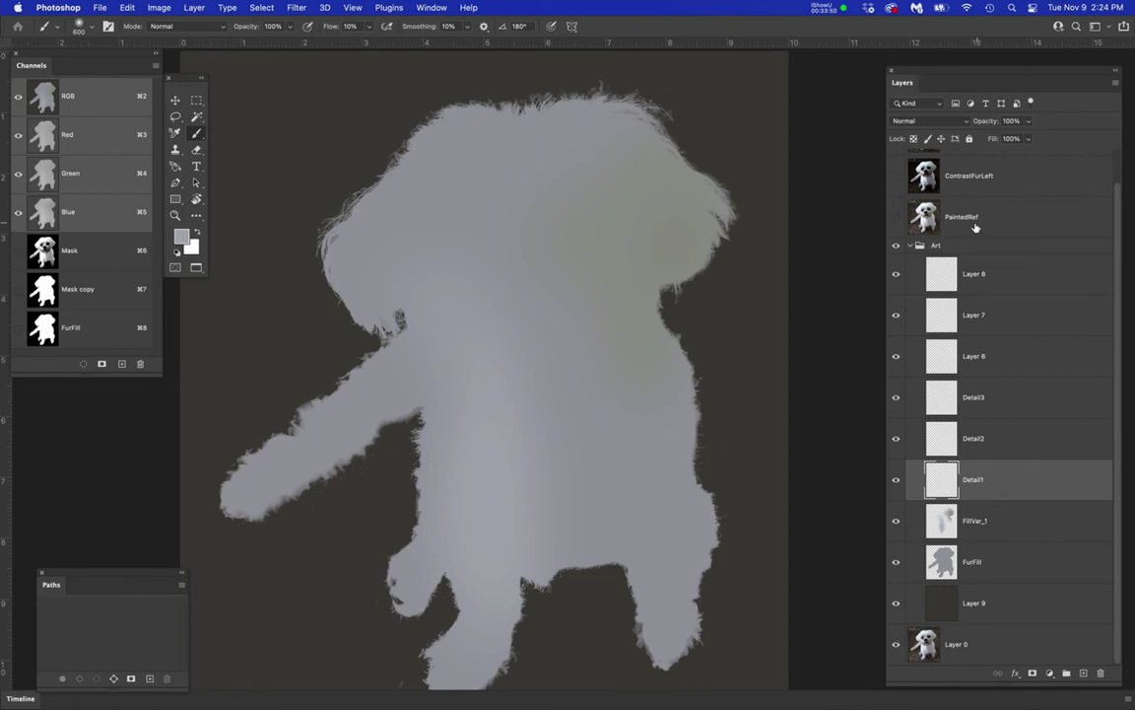
left_click(896, 218)
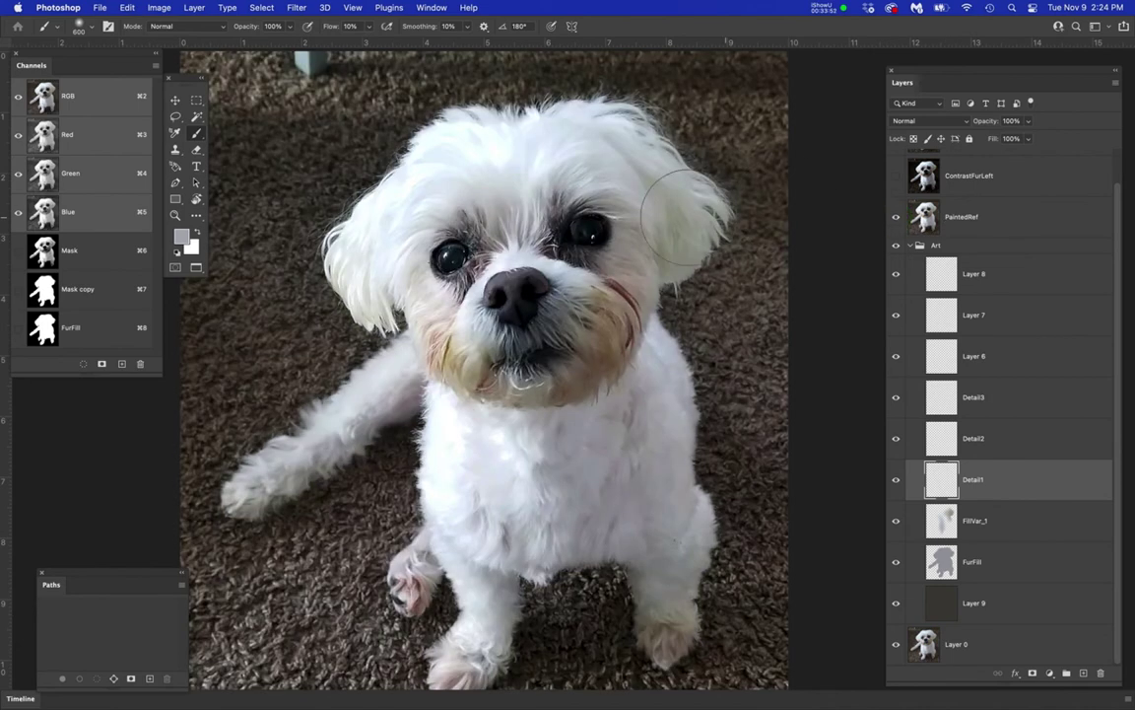
scroll(986, 258, "up", 2)
left_click(998, 256)
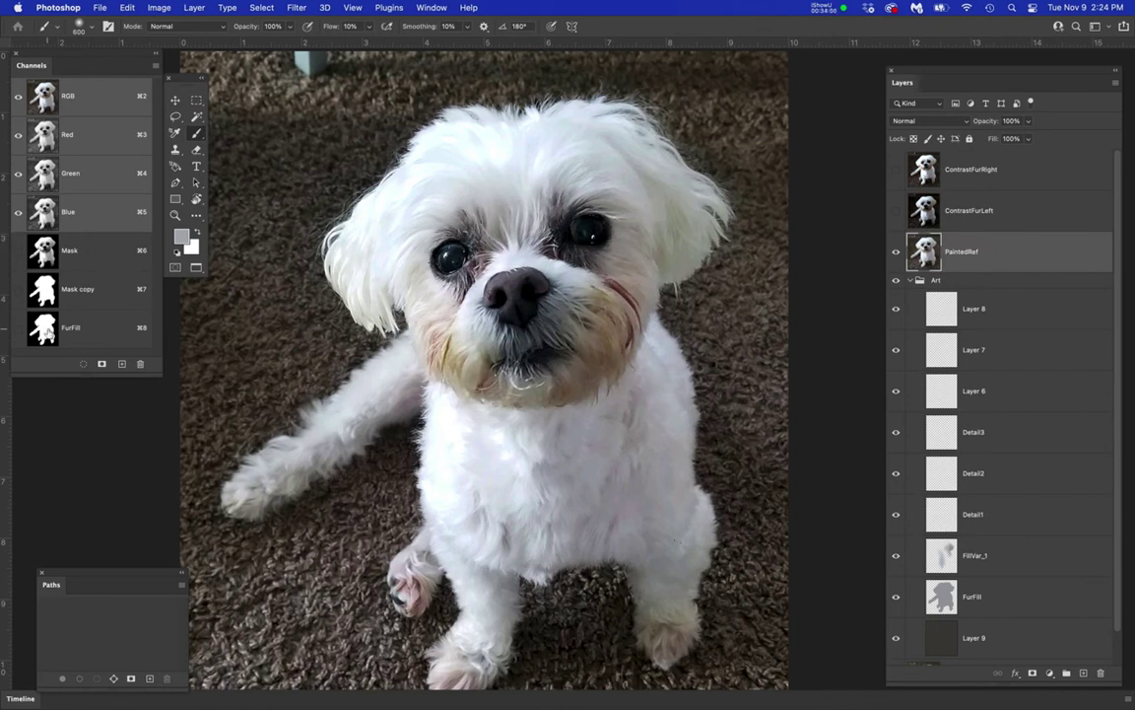
left_click(43, 289, "super")
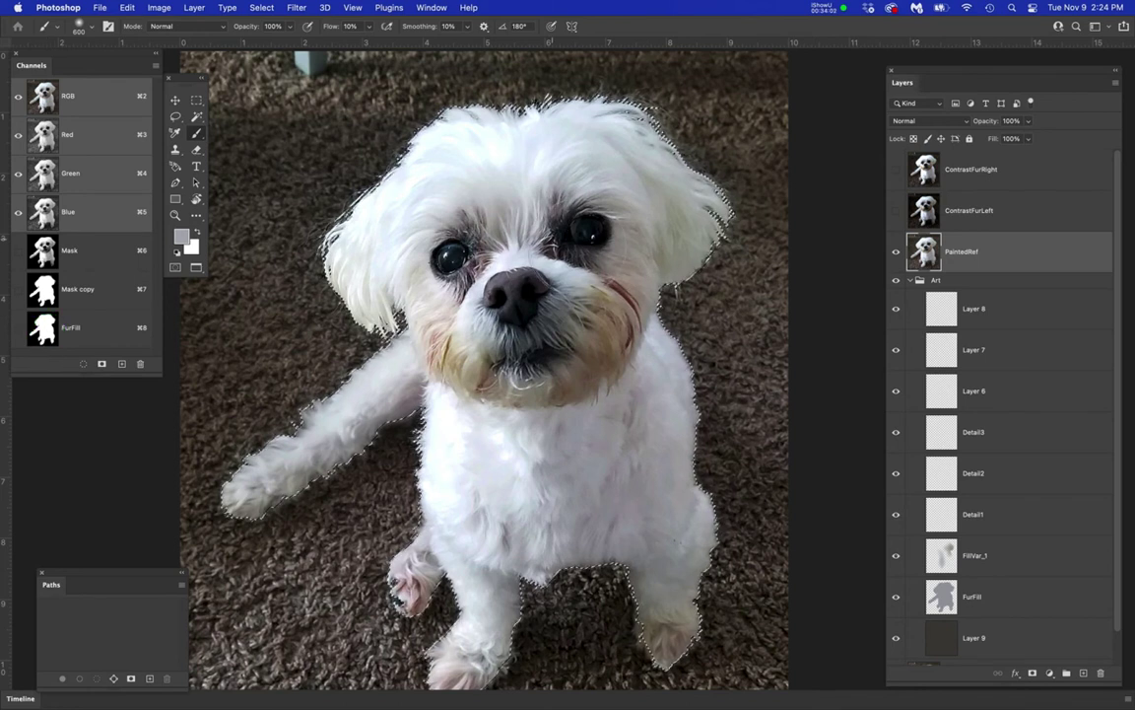
- Within the dog selection, use Color Range to select the dark grey fur tone sampled beside the nose in PaintedRef
scroll(591, 233, "up", 3)
scroll(595, 233, "down", 3)
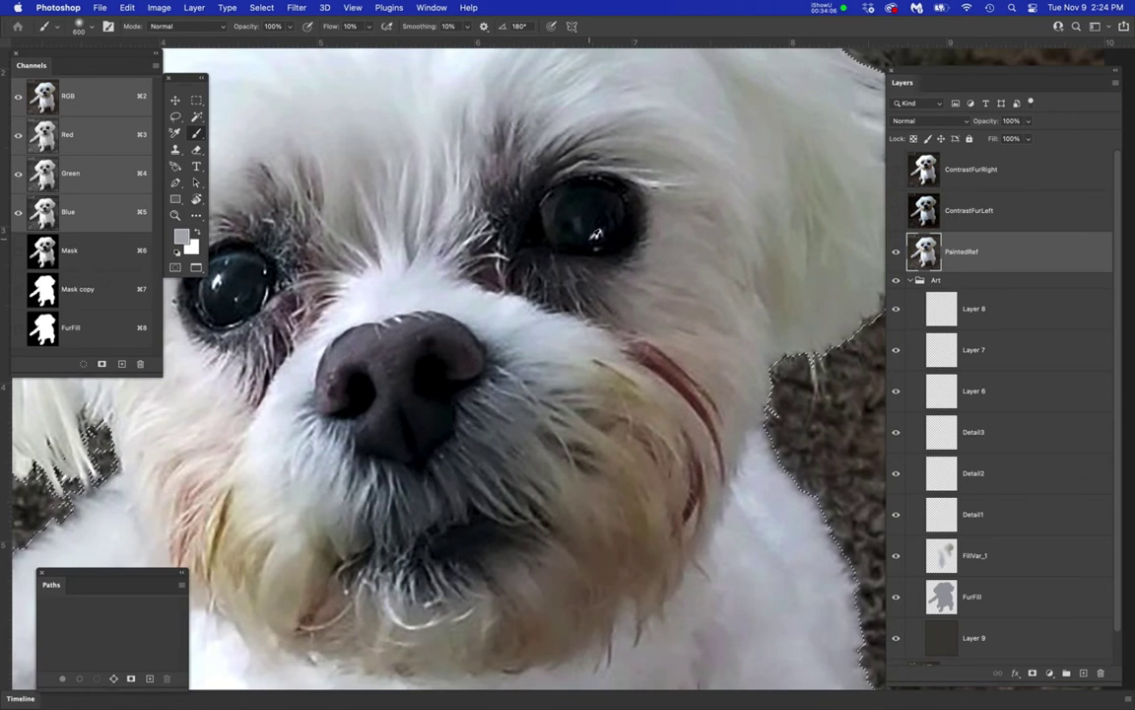
scroll(595, 233, "down", 1)
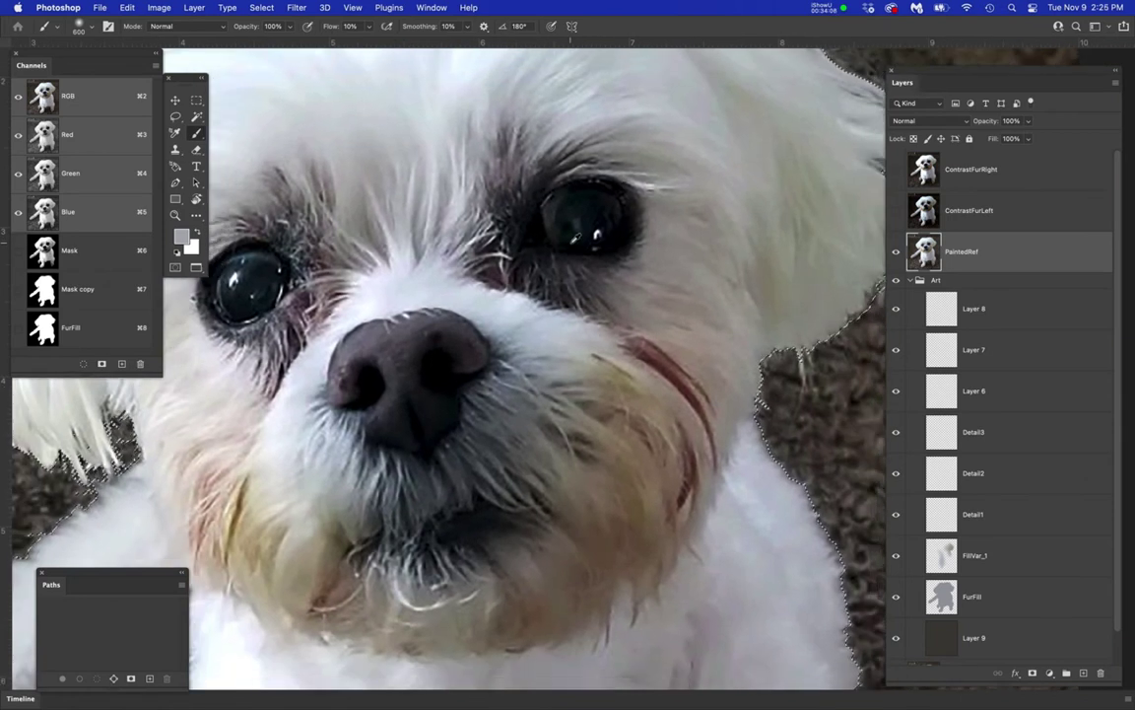
scroll(595, 233, "down", 1)
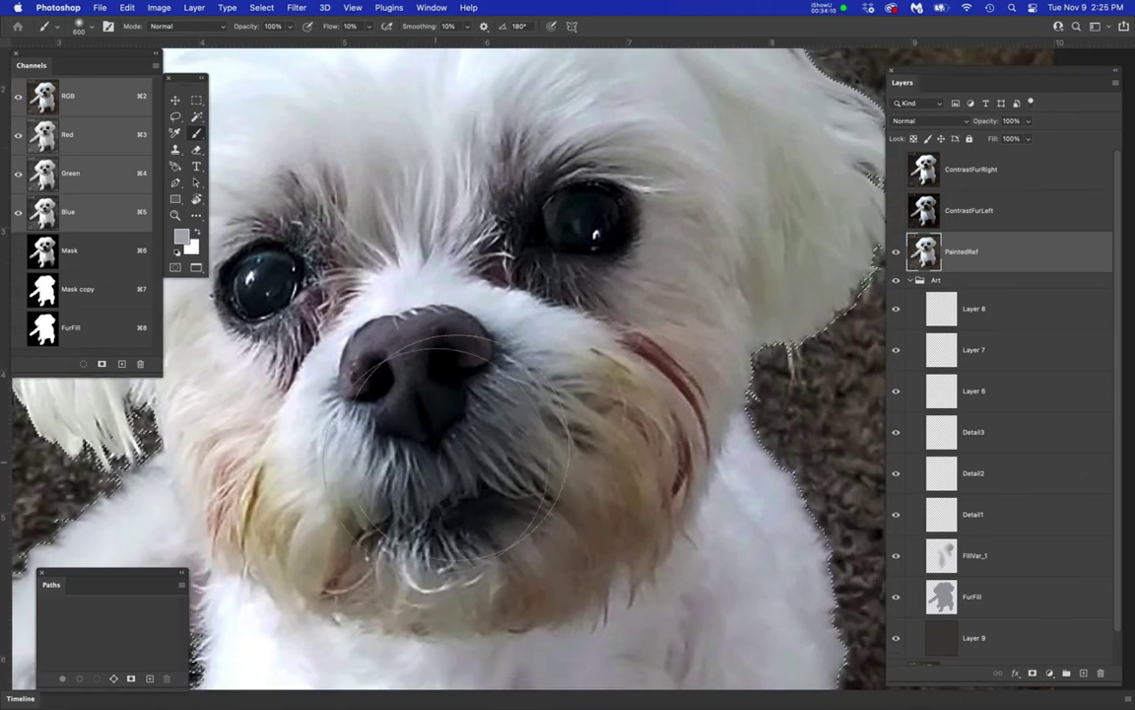
scroll(530, 424, "up", 2)
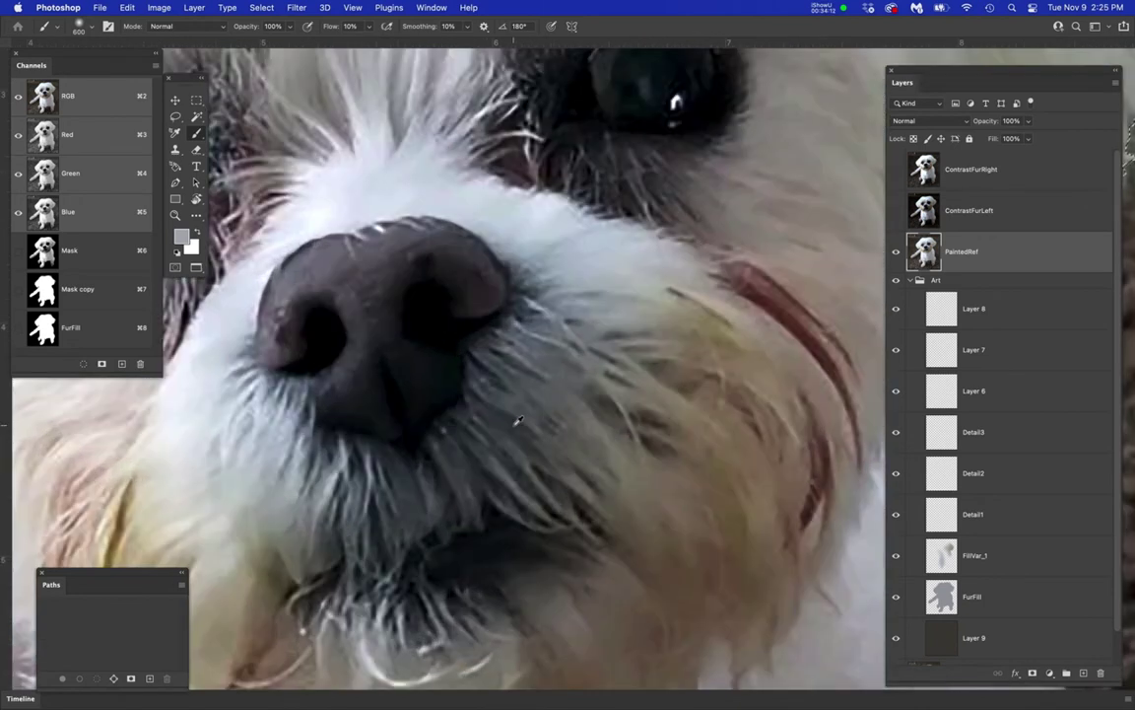
left_click(264, 7)
left_click(294, 130)
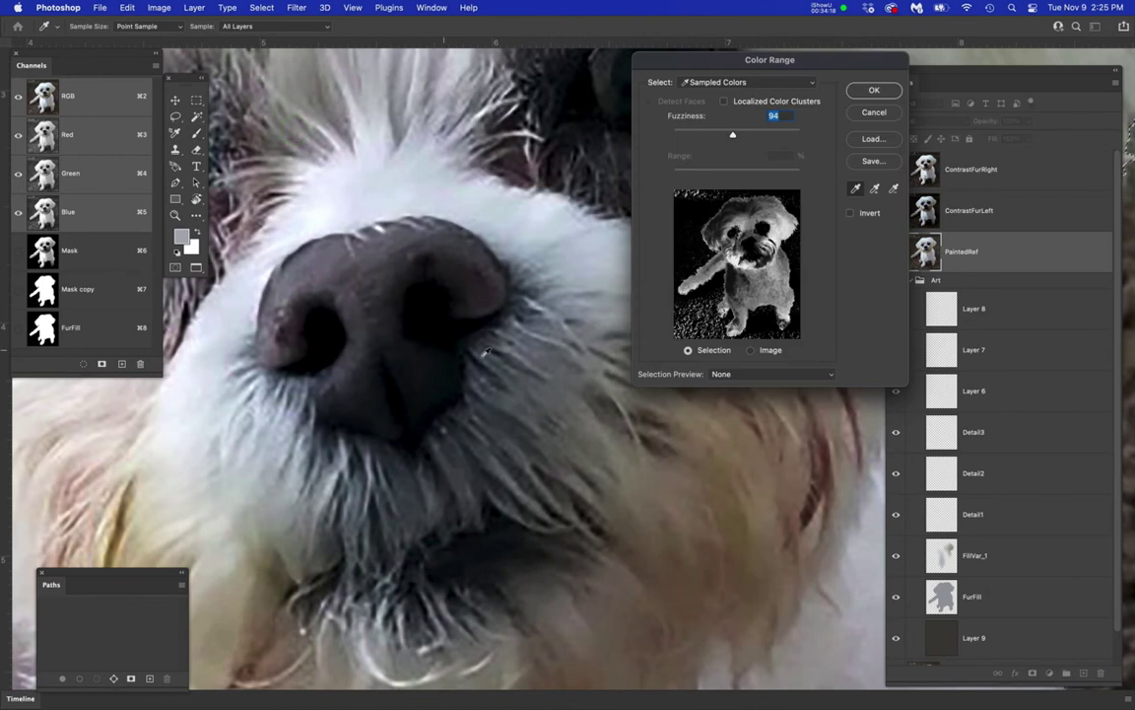
left_click(535, 385)
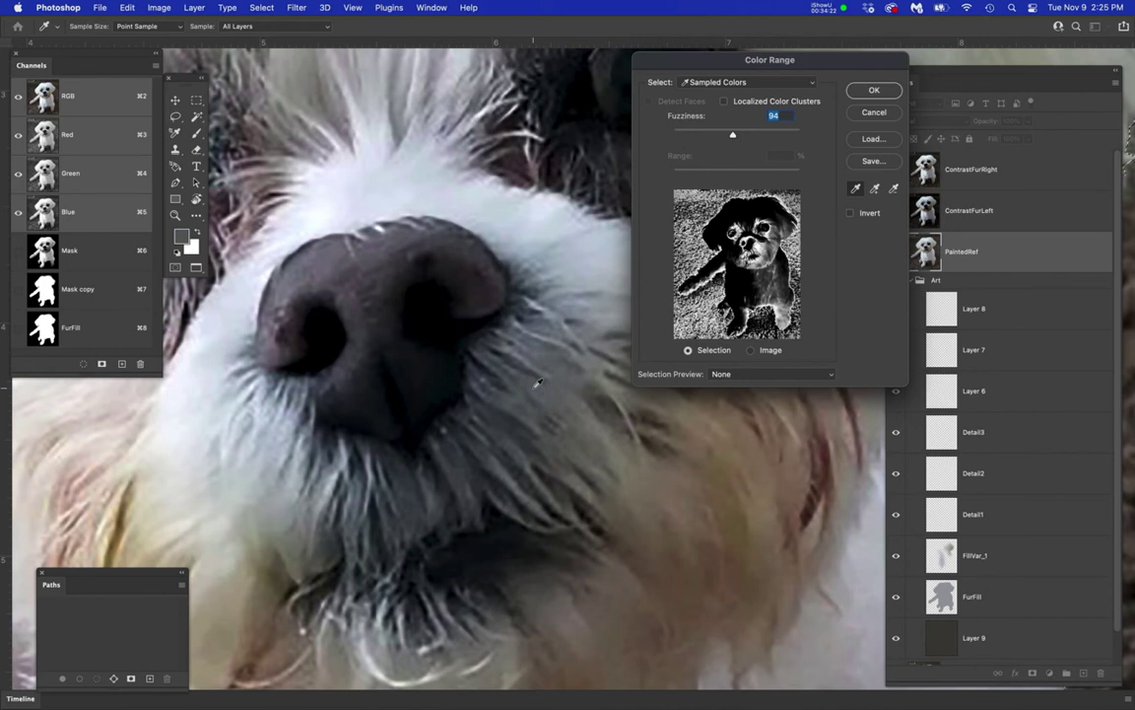
left_click(874, 91)
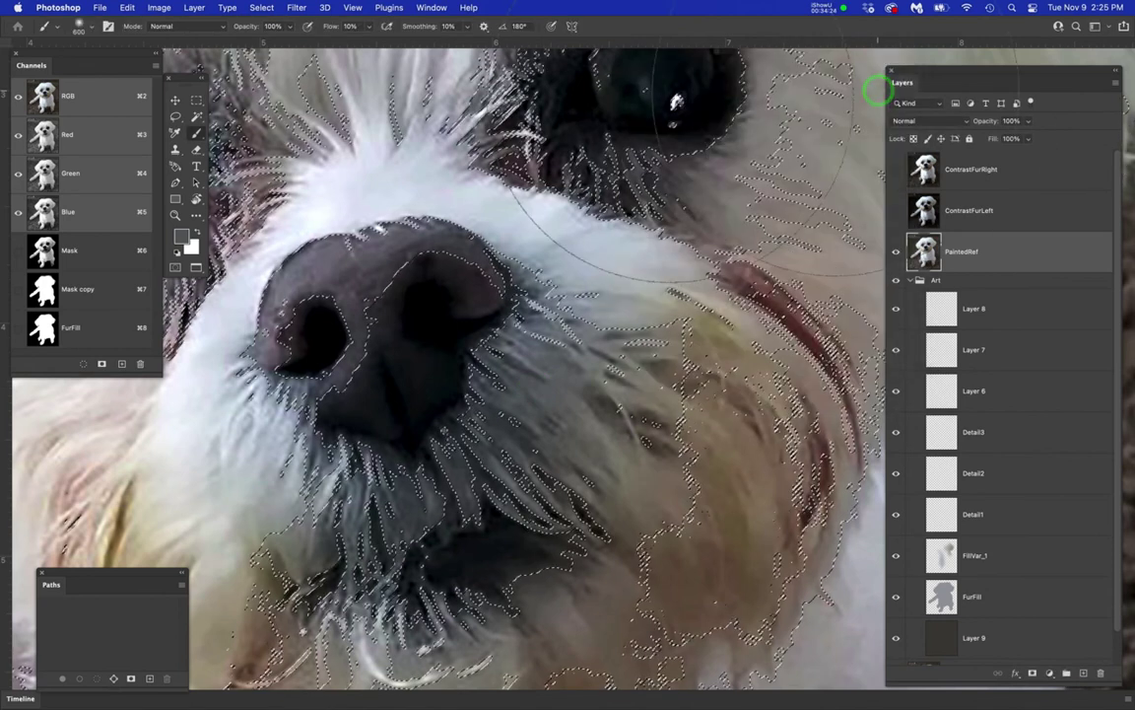
- Save the colour-range selection as a new channel named Detail1
left_click(262, 7)
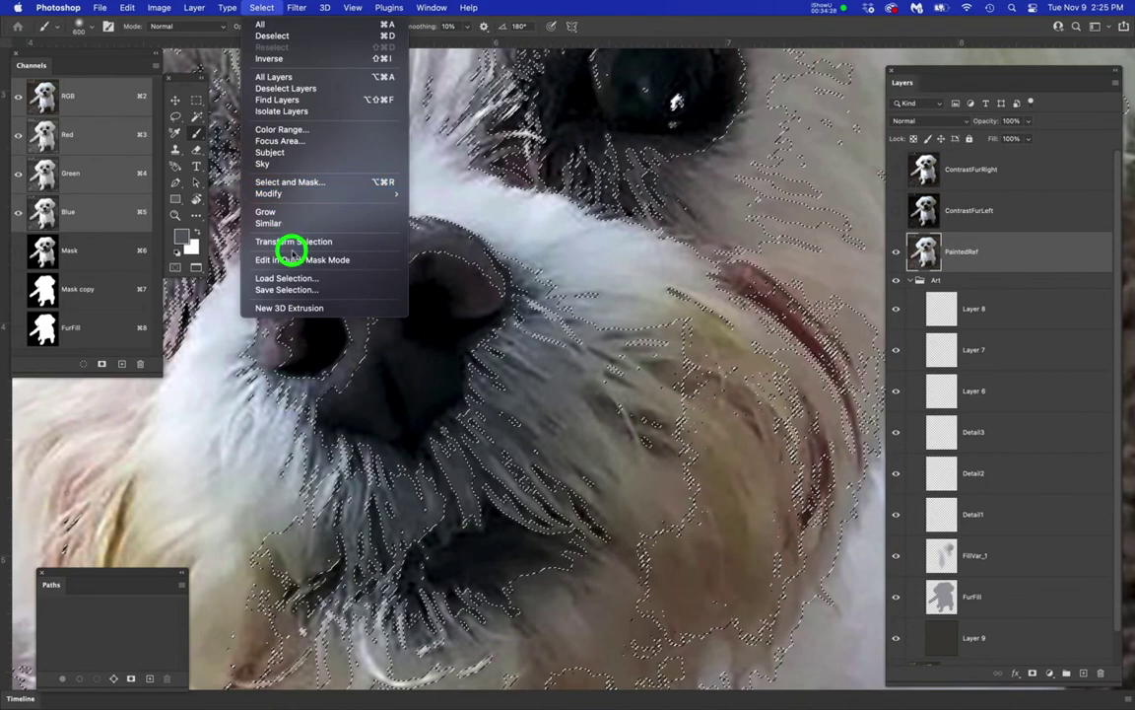
left_click(308, 294)
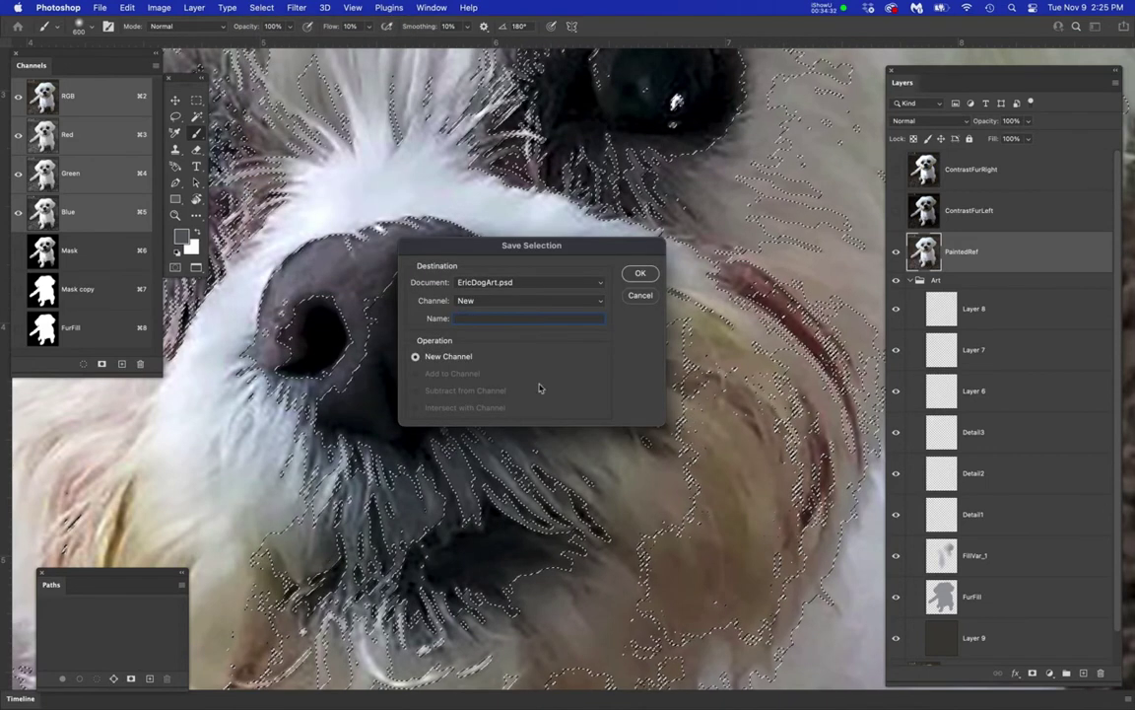
type("De")
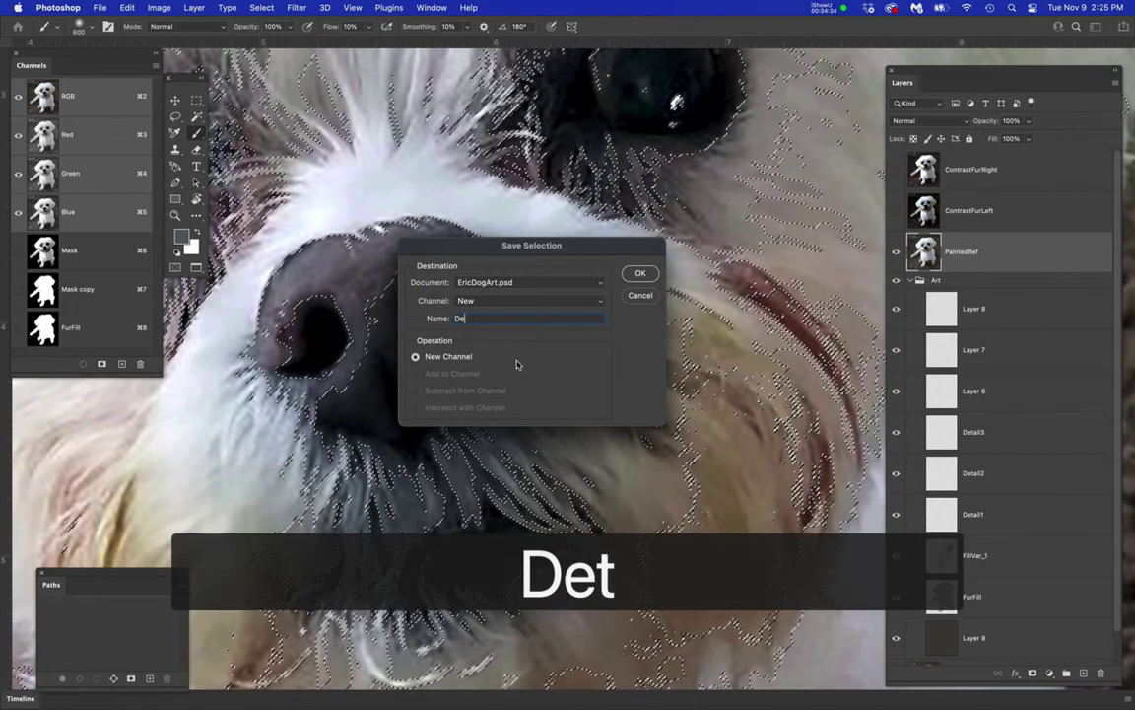
type("tail1")
key("Return")
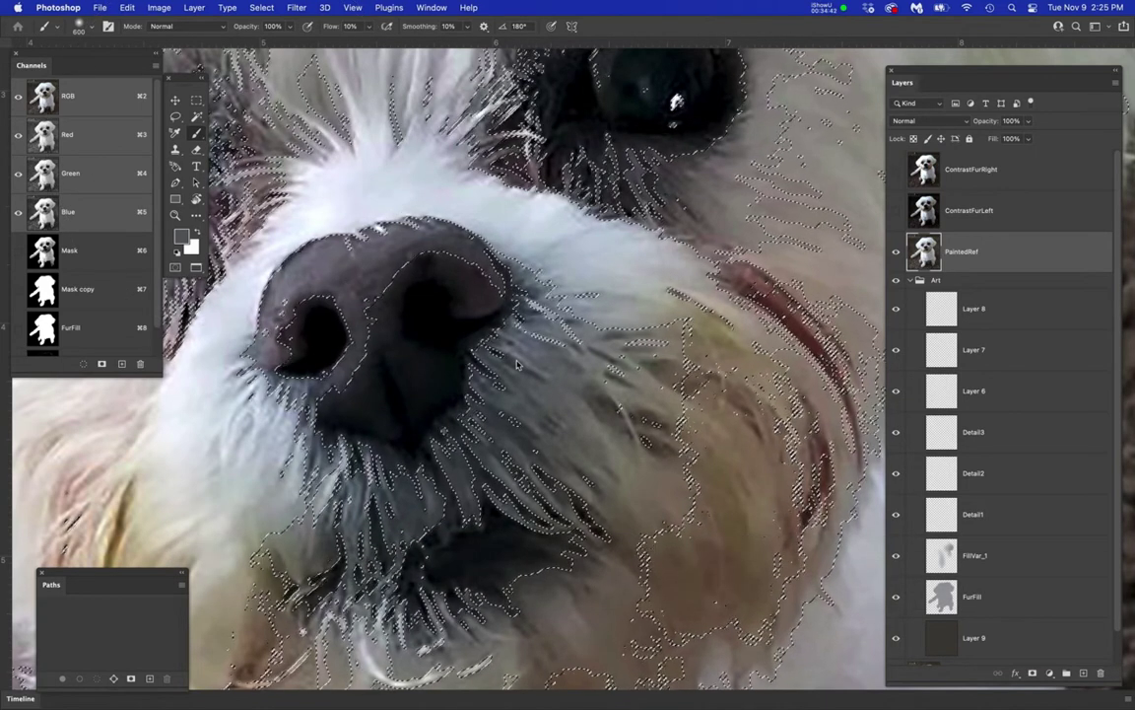
- Show the swatches and save the sampled dark grey as a new swatch in BriansFolder
left_click(429, 8)
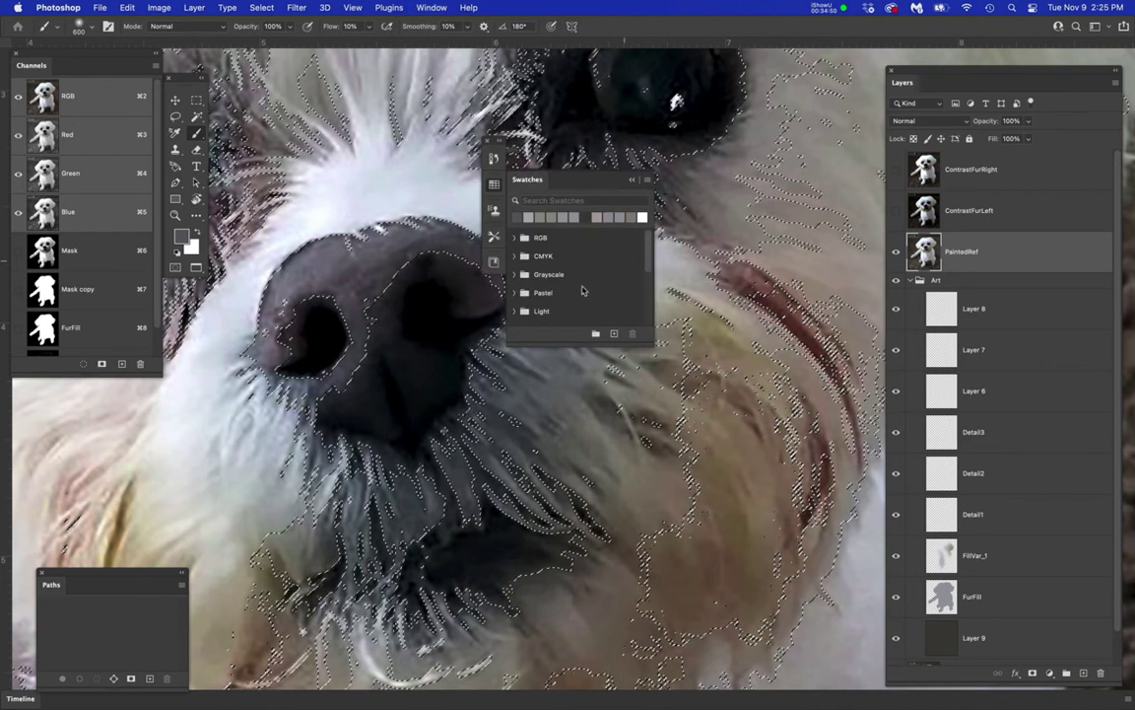
left_click(582, 470)
left_click_drag(581, 470, 592, 537)
left_click(590, 423)
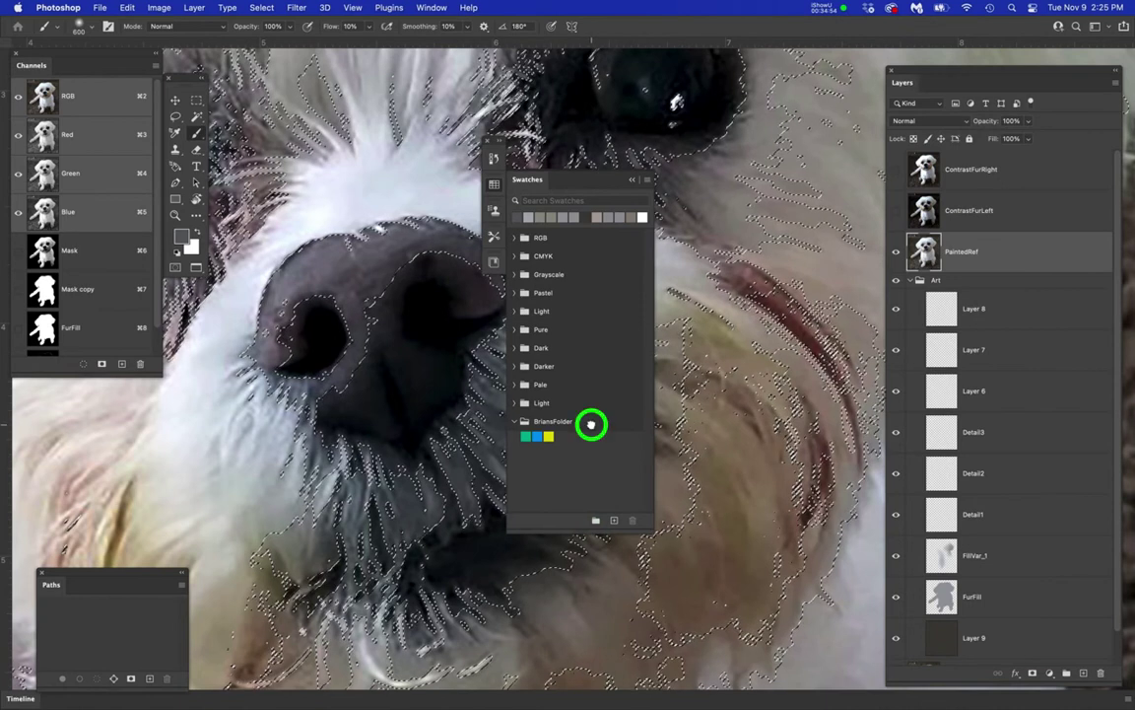
left_click(649, 181)
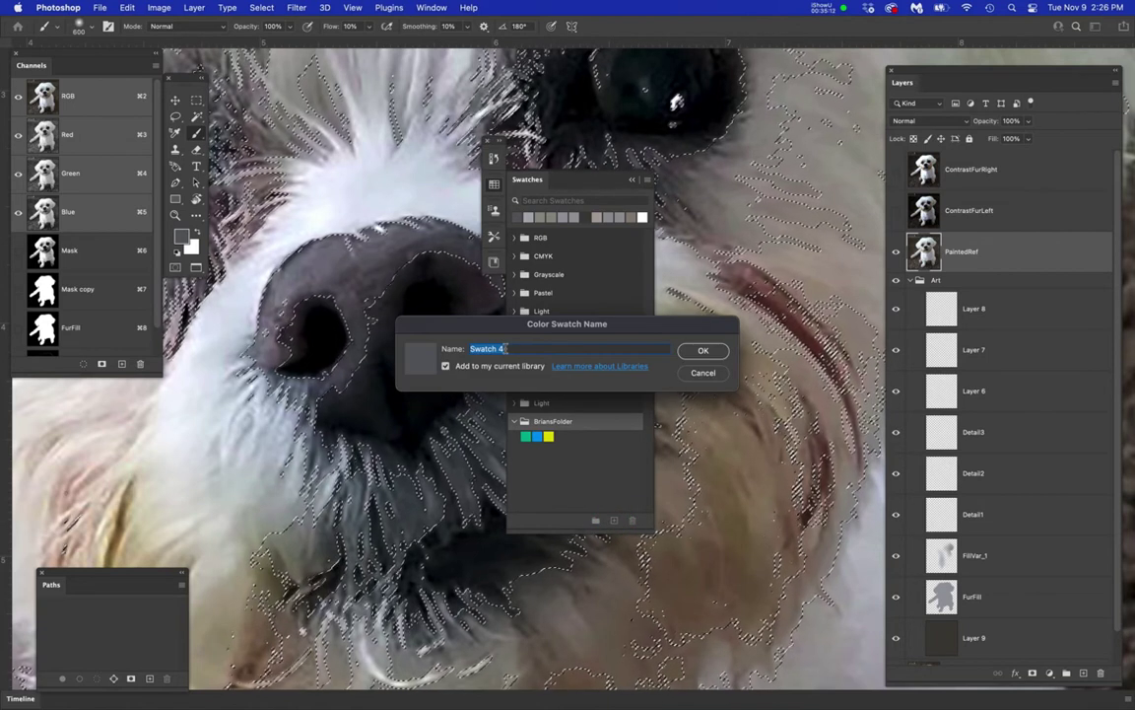
type("D")
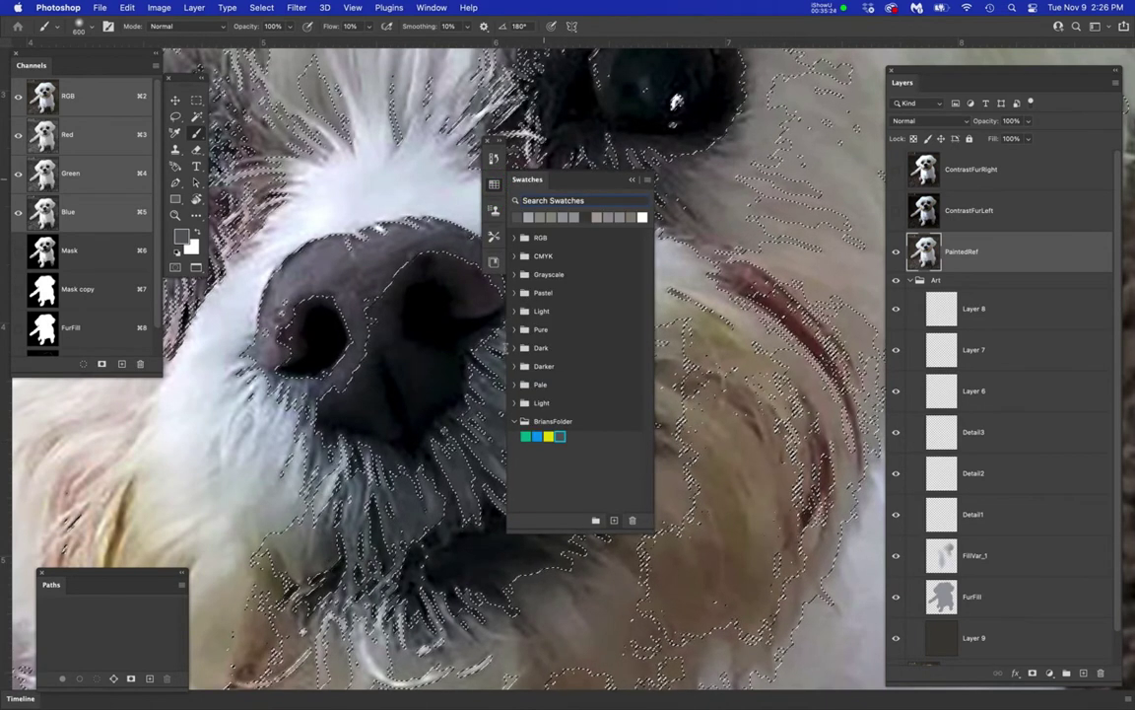
- Float the Swatches panel on its own, shorten it, and close the leftover collapsed panel group over the canvas
left_click_drag(737, 346, 256, 45)
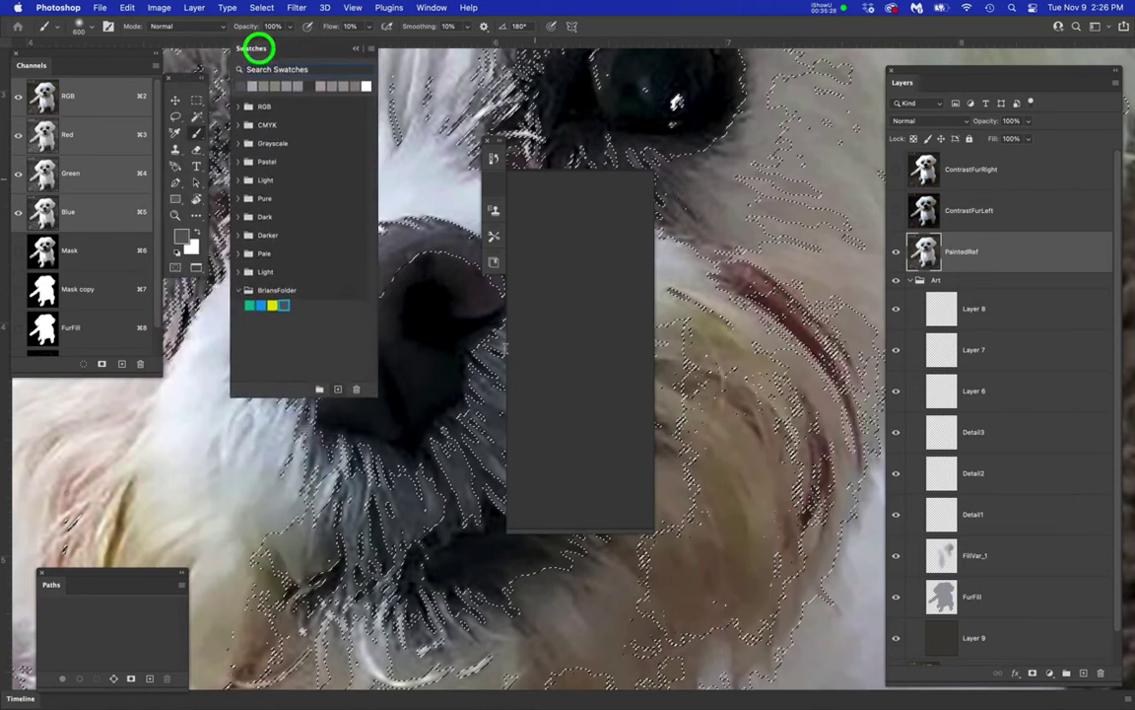
left_click_drag(340, 406, 328, 245)
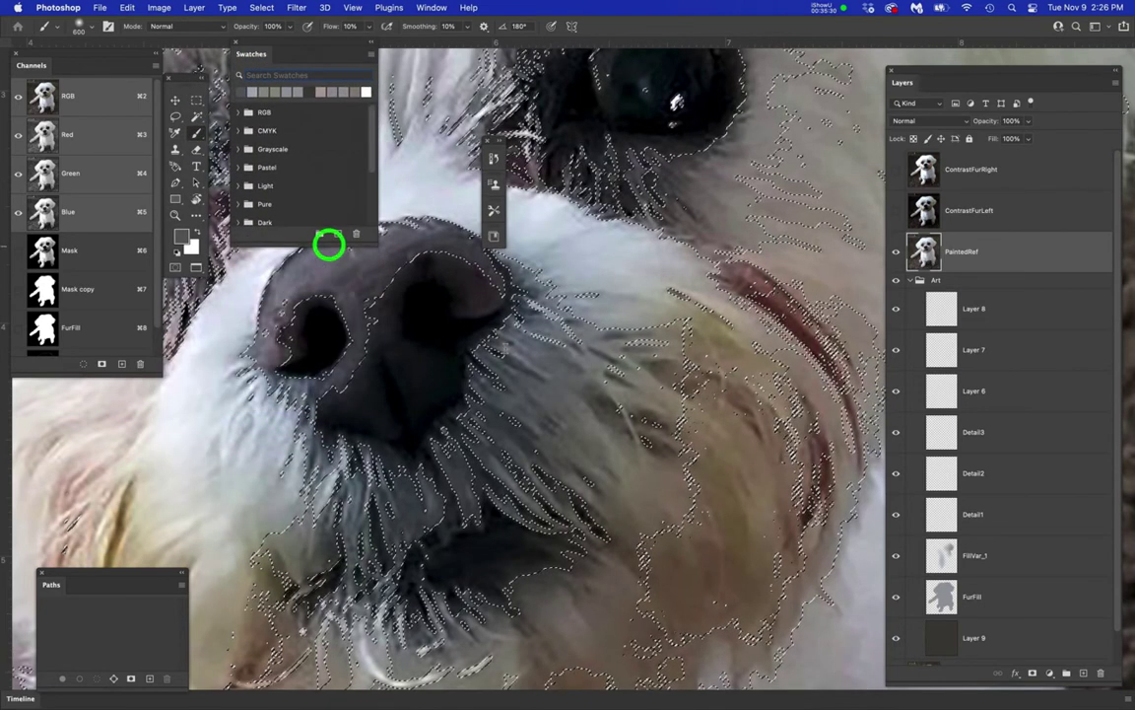
scroll(453, 390, "down", 10)
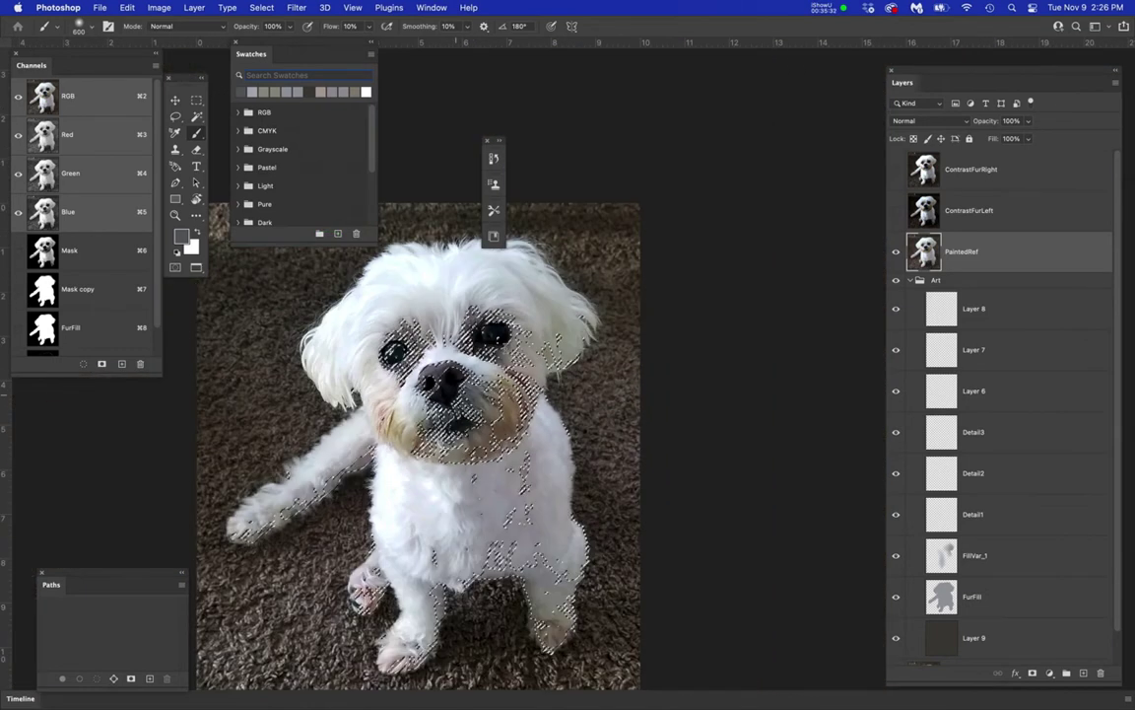
scroll(687, 443, "left", 5)
scroll(781, 416, "down", 2)
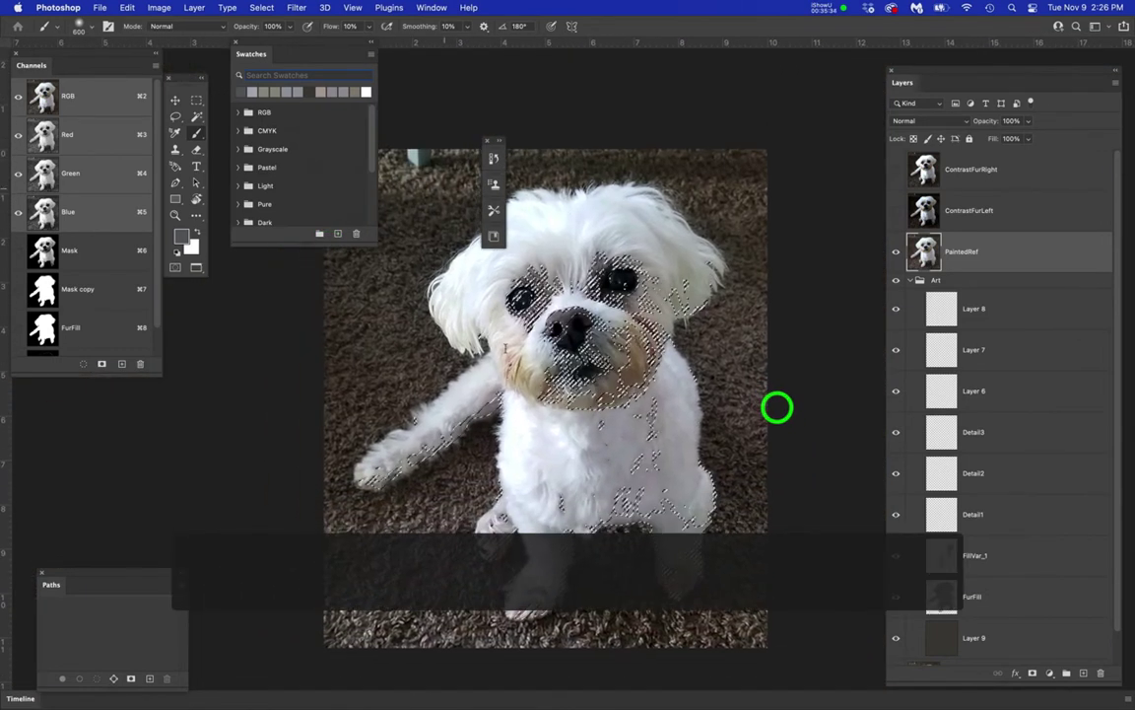
left_click(487, 141)
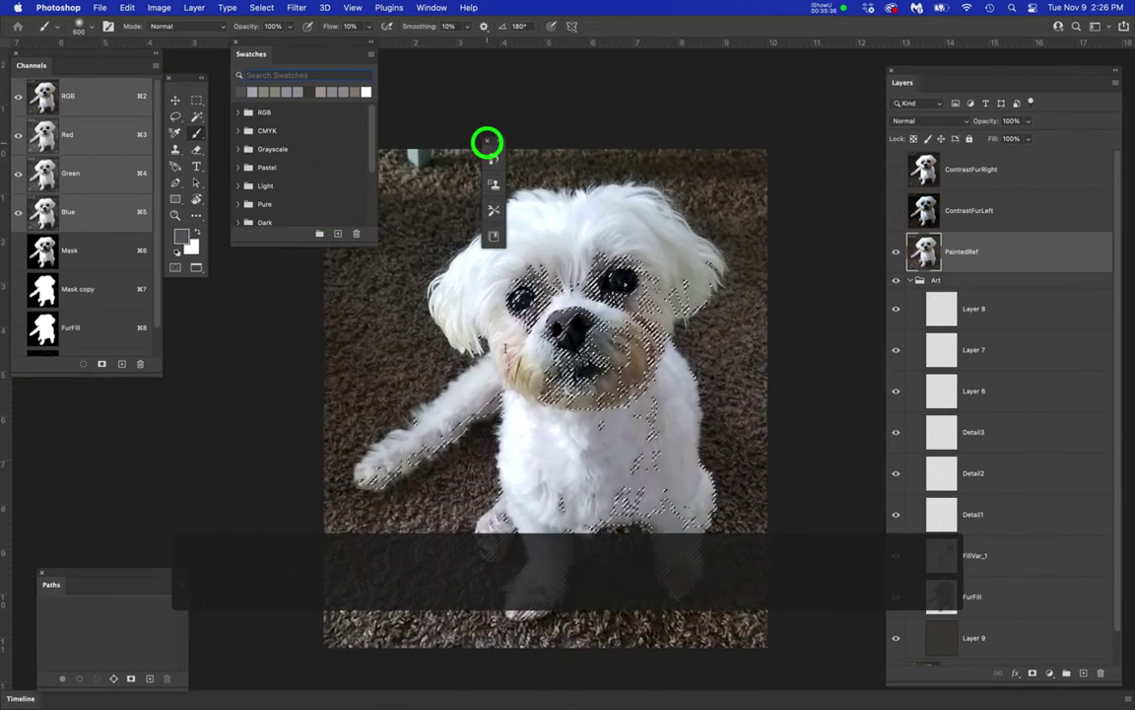
- Hide the selection edges and the PaintedRef layer
key("super+h")
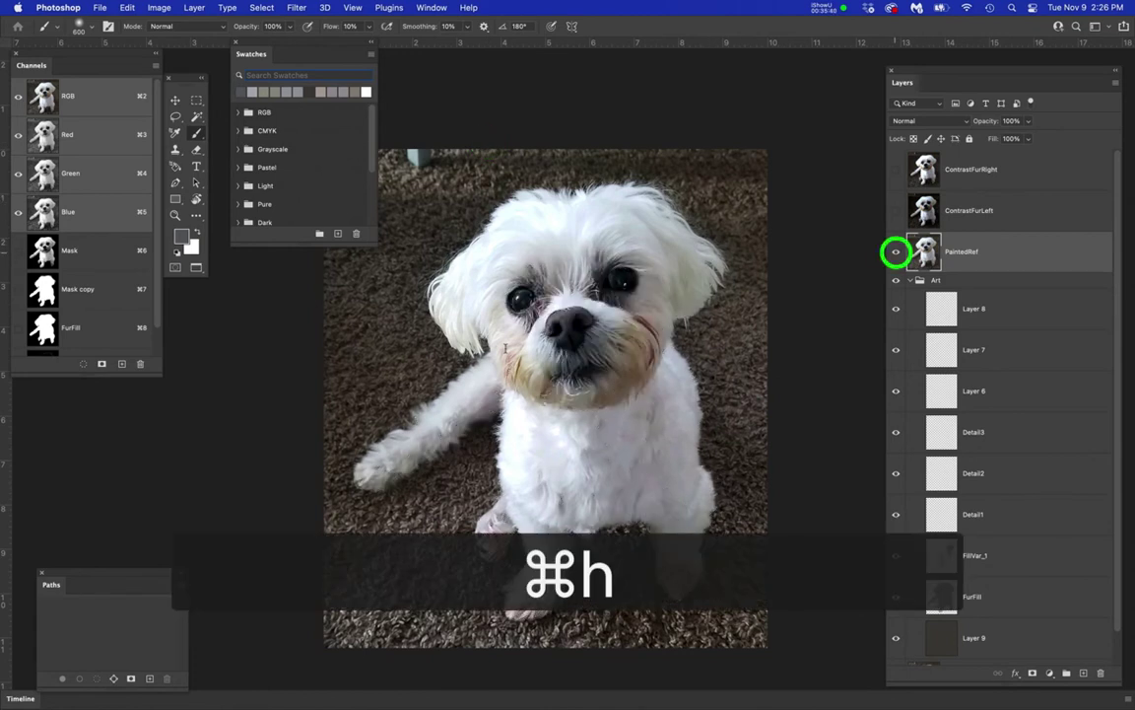
left_click(897, 252)
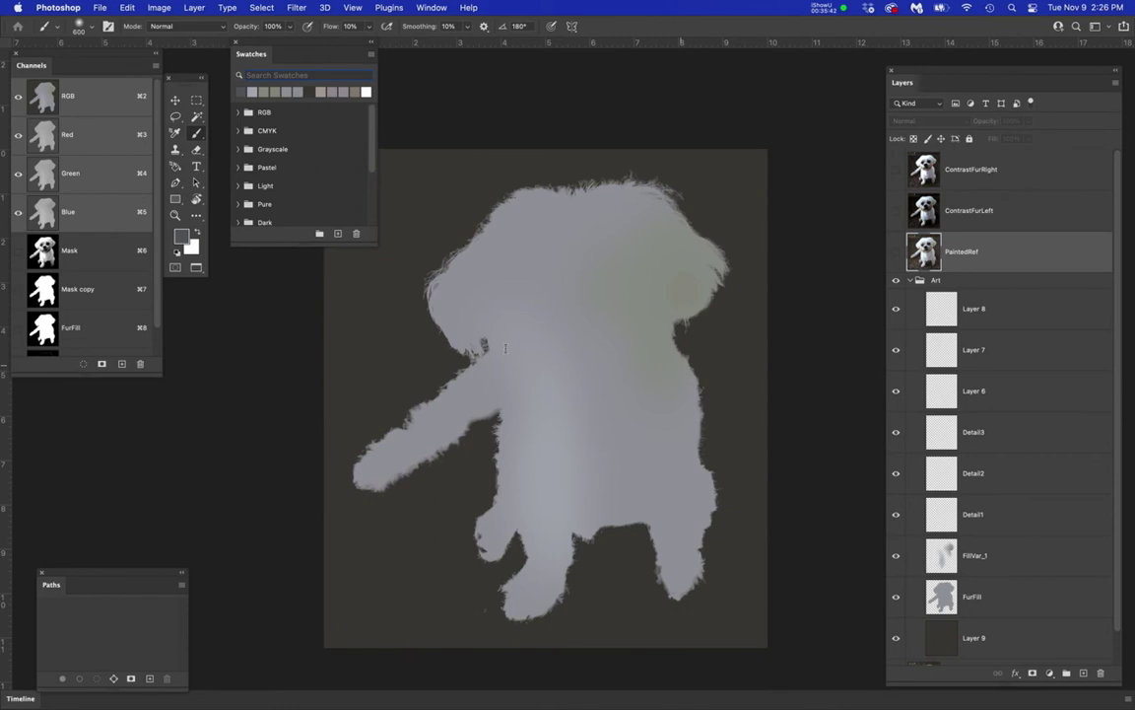
- Brush the dark grey through the active selection over the dog's body and face on the Detail1 layer, using an enlarged brush
key("b")
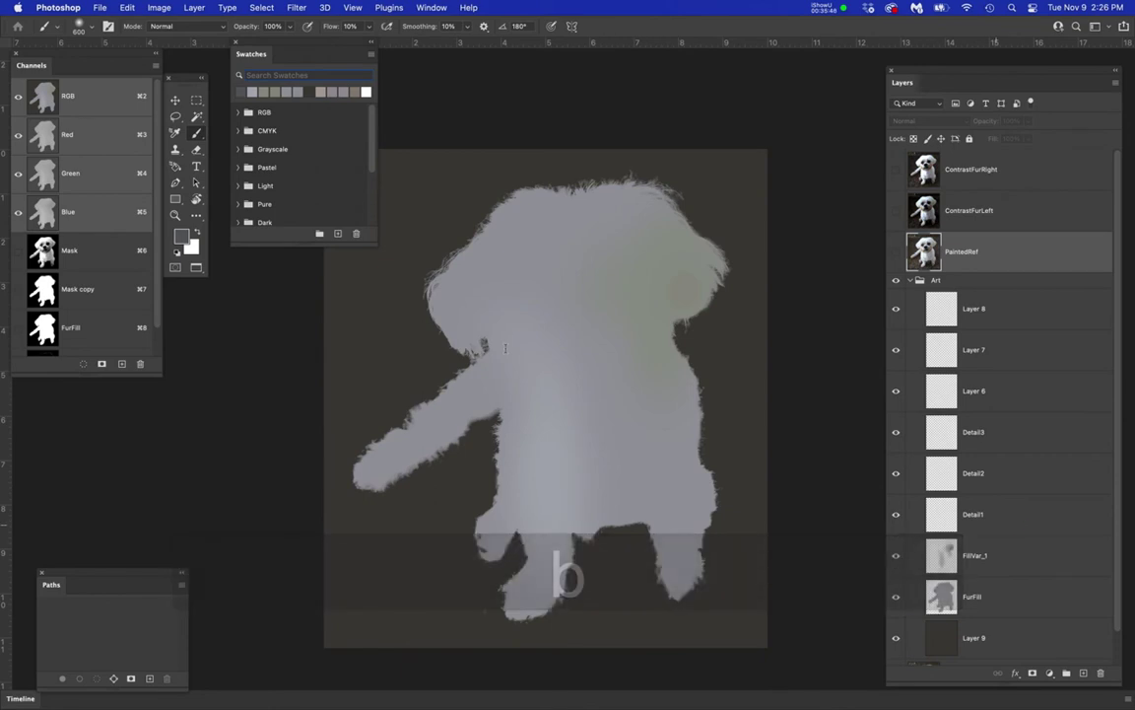
left_click(1008, 516)
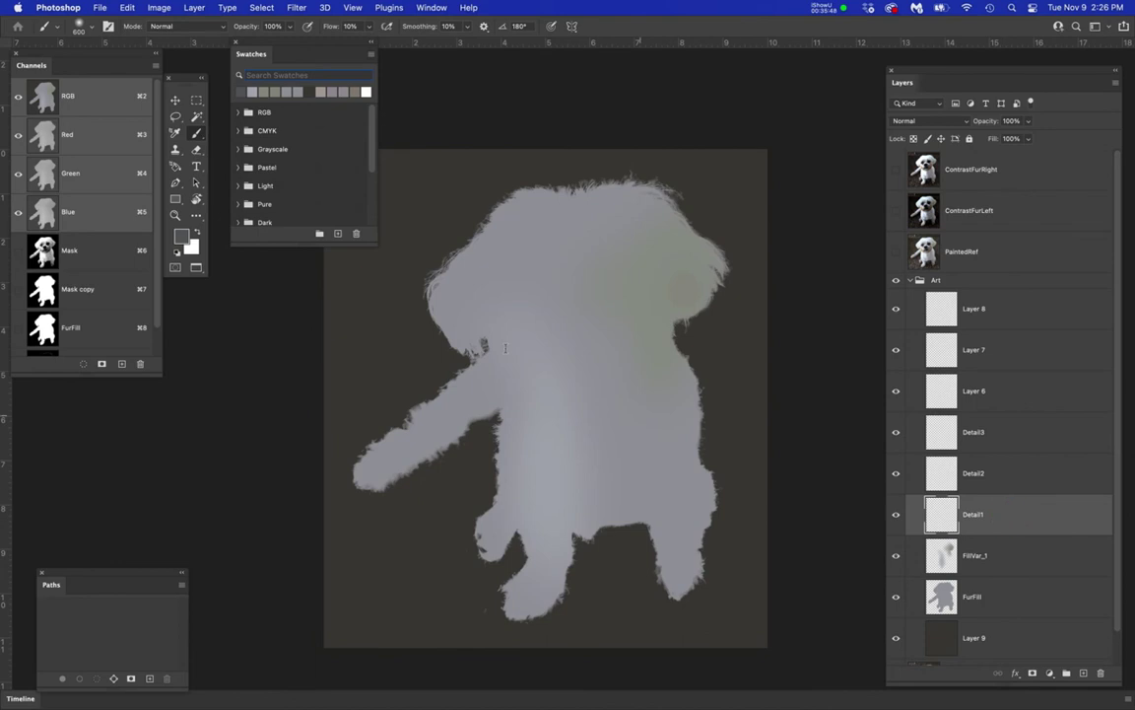
key("]")
key("]")
mouse_move(611, 466)
left_mouse_down()
mouse_move(623, 327)
mouse_move(581, 378)
mouse_move(594, 329)
mouse_move(632, 279)
mouse_move(501, 332)
mouse_move(509, 303)
mouse_move(595, 277)
mouse_move(602, 478)
mouse_move(659, 443)
mouse_move(539, 476)
left_mouse_up()
mouse_move(536, 530)
left_mouse_down()
mouse_move(545, 464)
mouse_move(528, 353)
mouse_move(476, 354)
mouse_move(524, 279)
mouse_move(600, 213)
mouse_move(672, 249)
mouse_move(610, 329)
mouse_move(577, 286)
left_mouse_up()
- Show and activate the PaintedRef layer, and load the FurFill channel as a selection
scroll(591, 271, "up", 3)
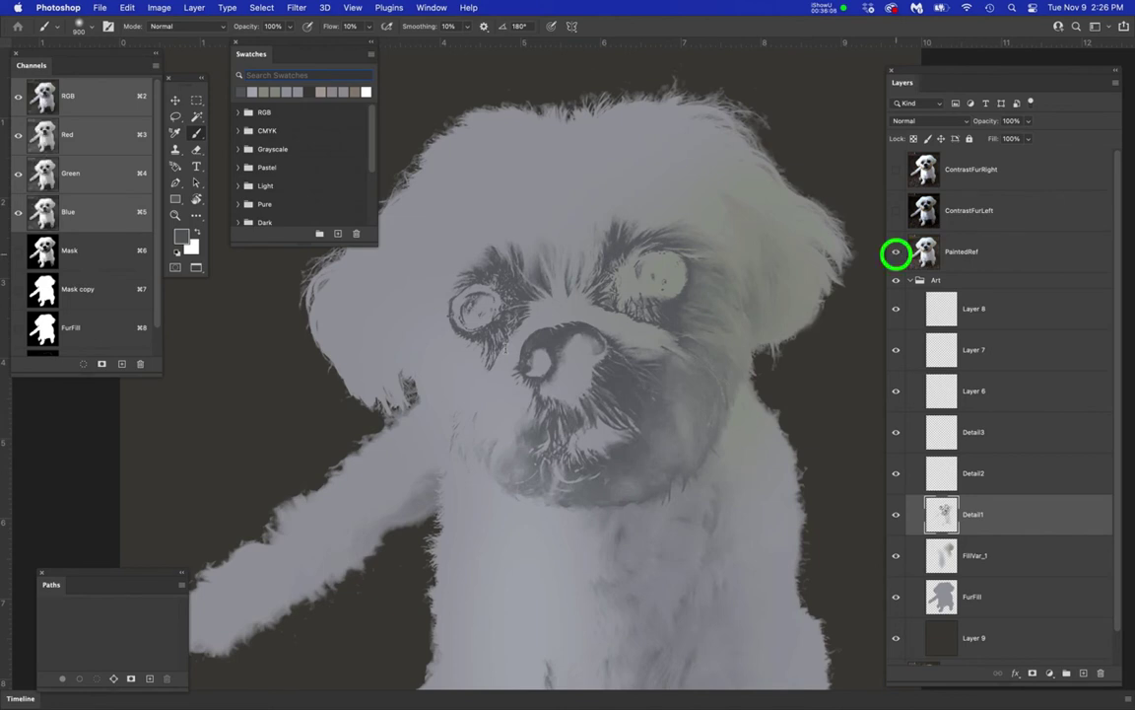
left_click(895, 253)
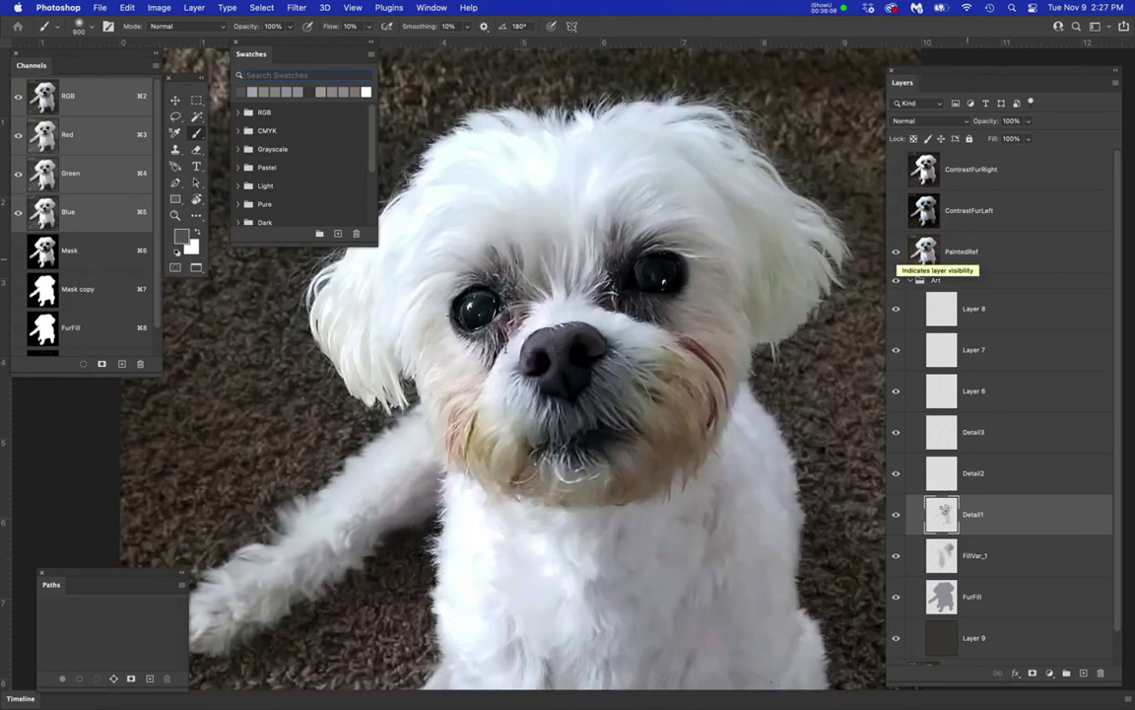
left_click(1031, 252)
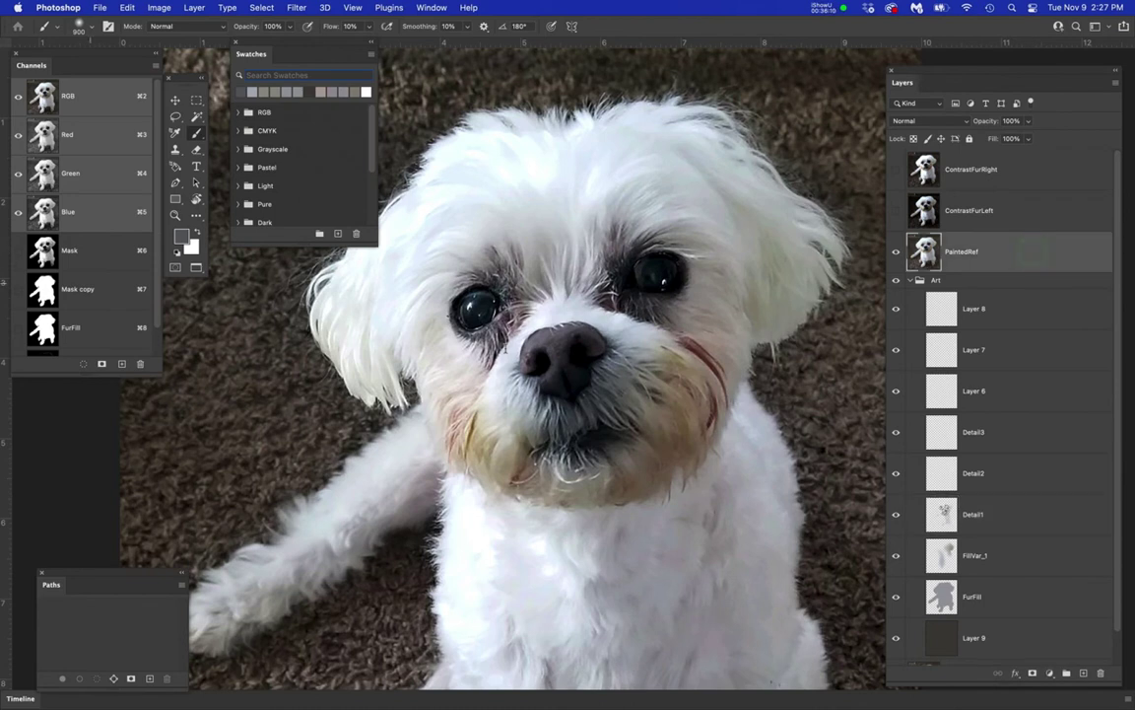
left_click(41, 326, "super")
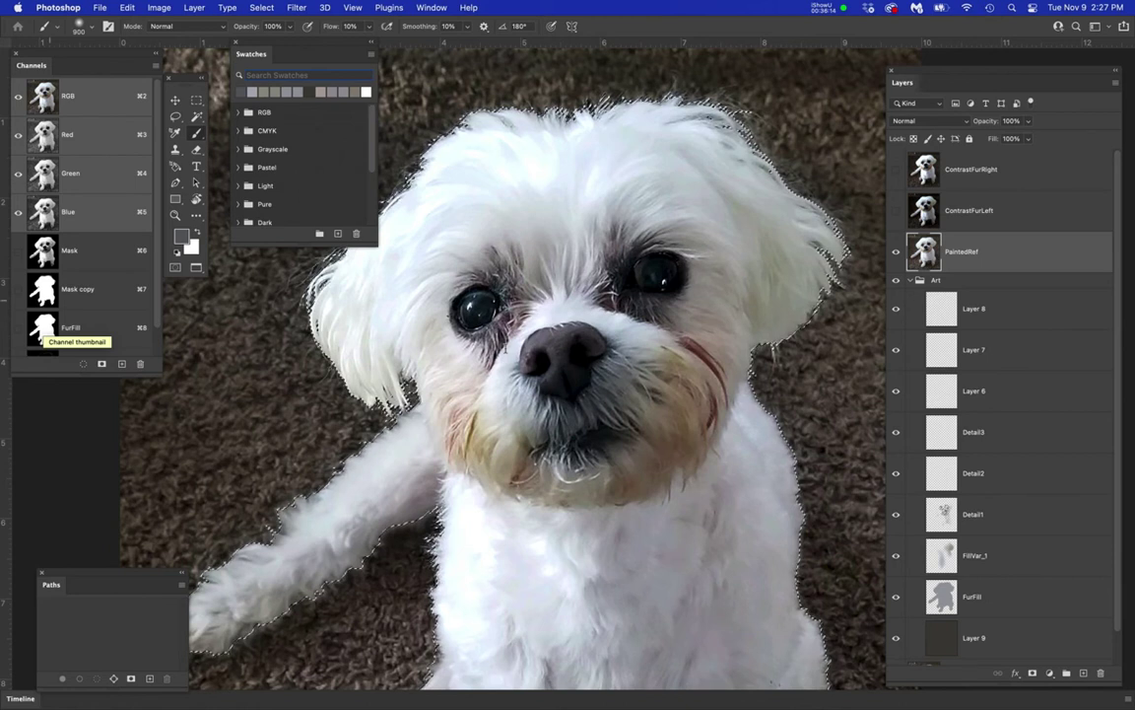
- Make a Color Range selection within the dog by sampling the dark fur beside the inner corner of the left-hand eye
left_click(262, 8)
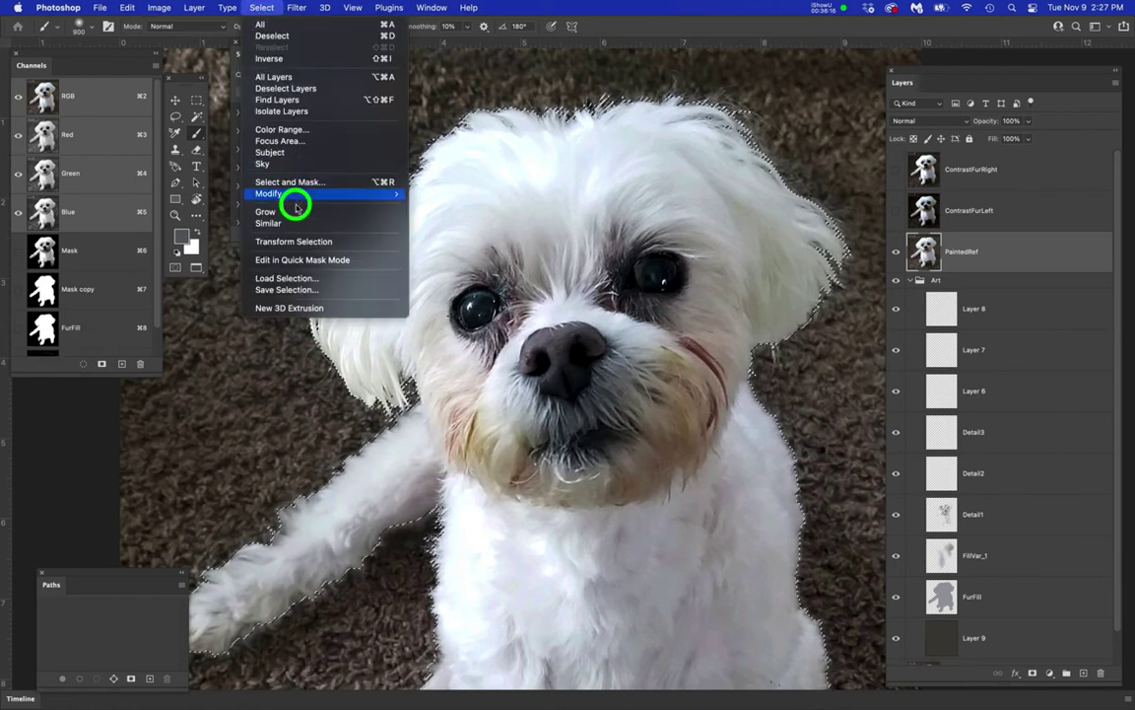
left_click(281, 128)
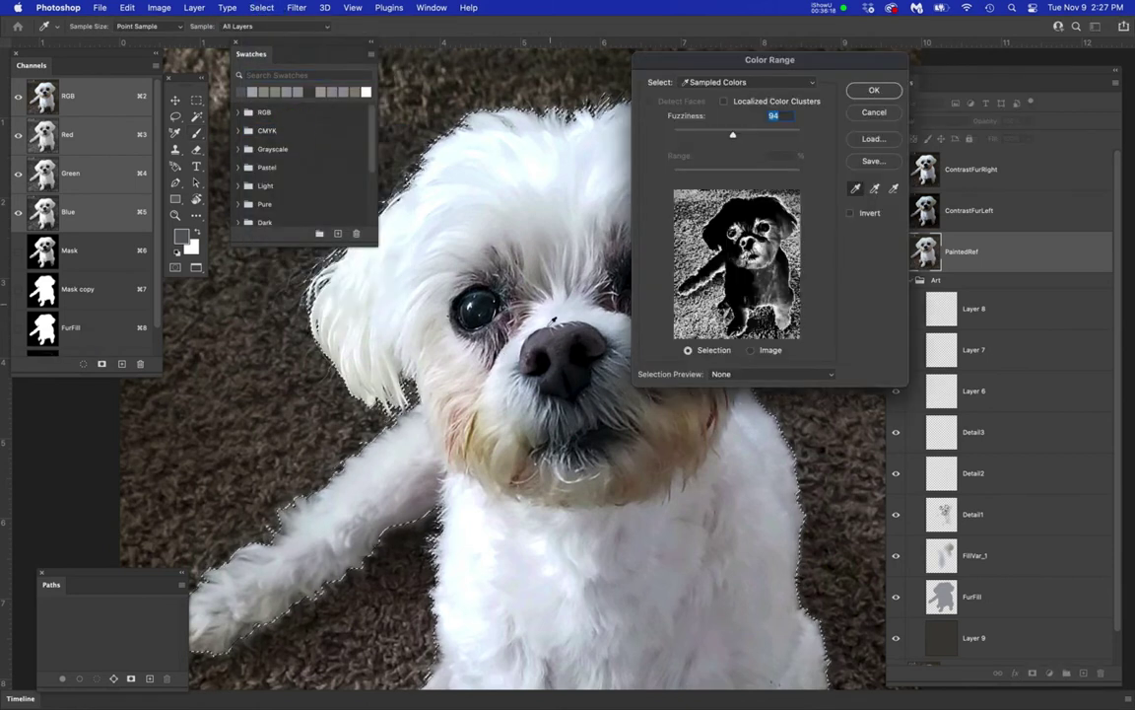
scroll(541, 313, "up", 1)
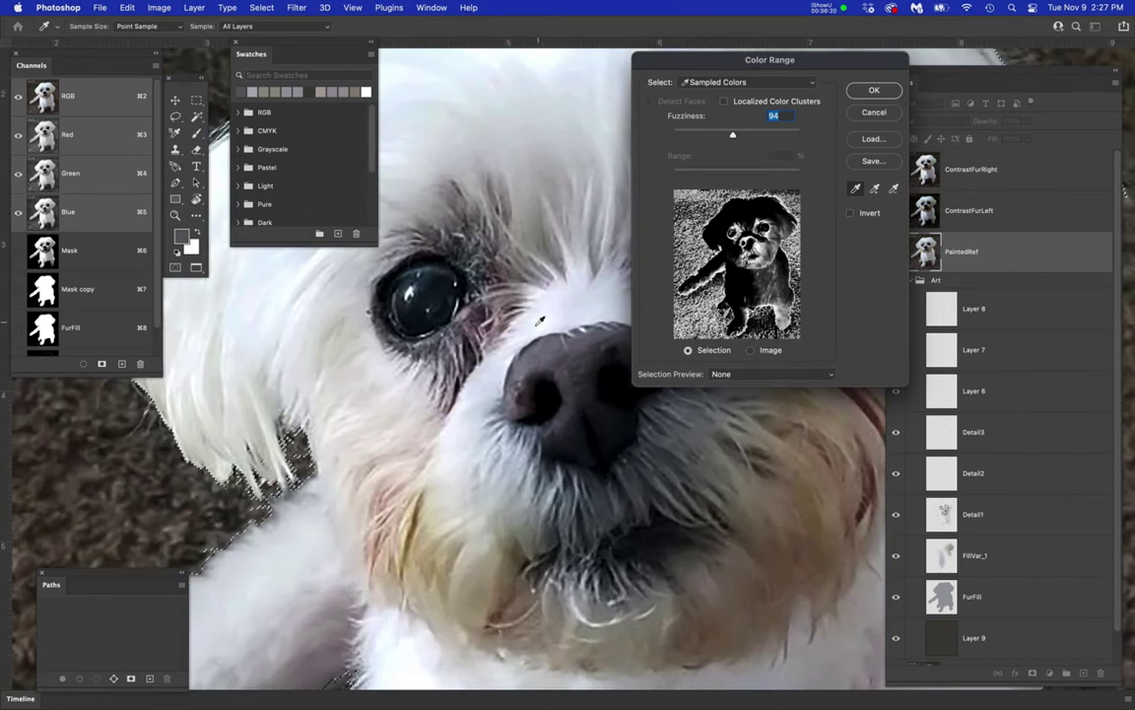
scroll(536, 315, "up", 1)
scroll(536, 315, "up", 2)
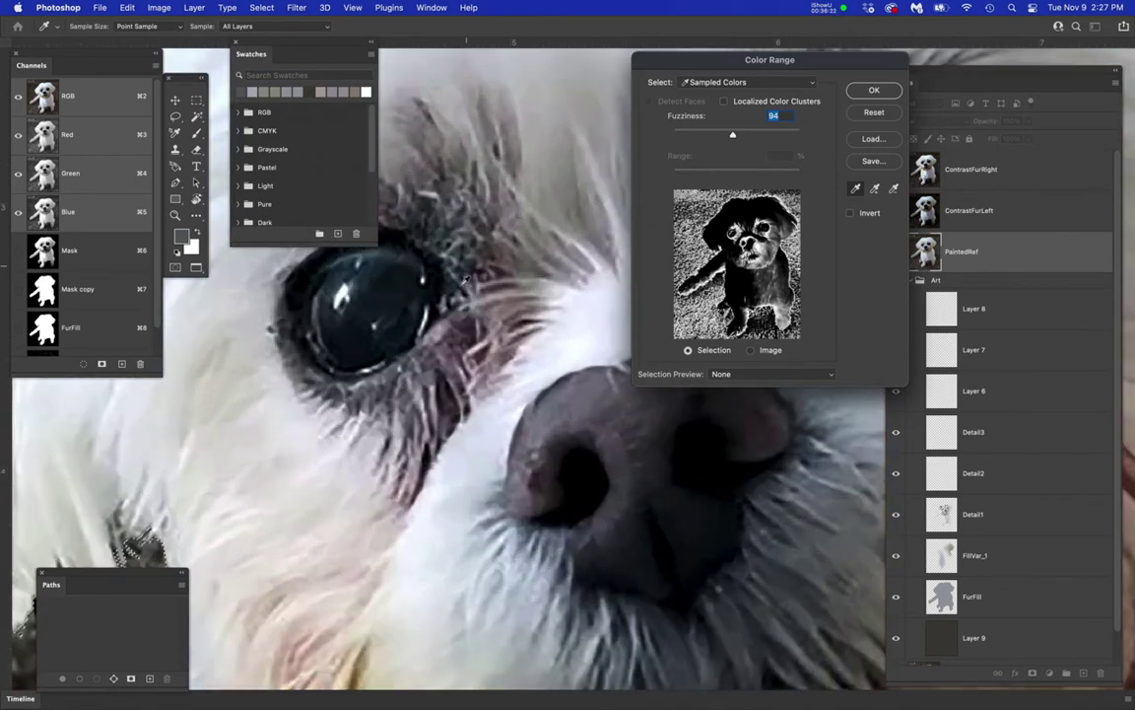
left_click(458, 271)
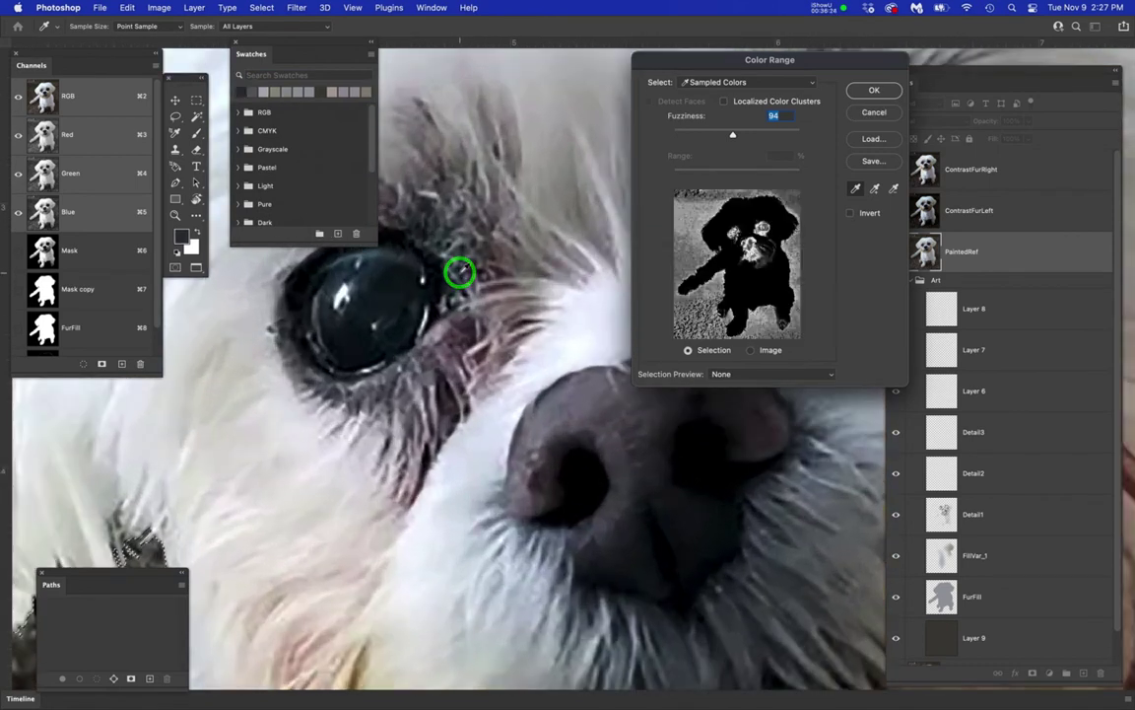
left_click(874, 91)
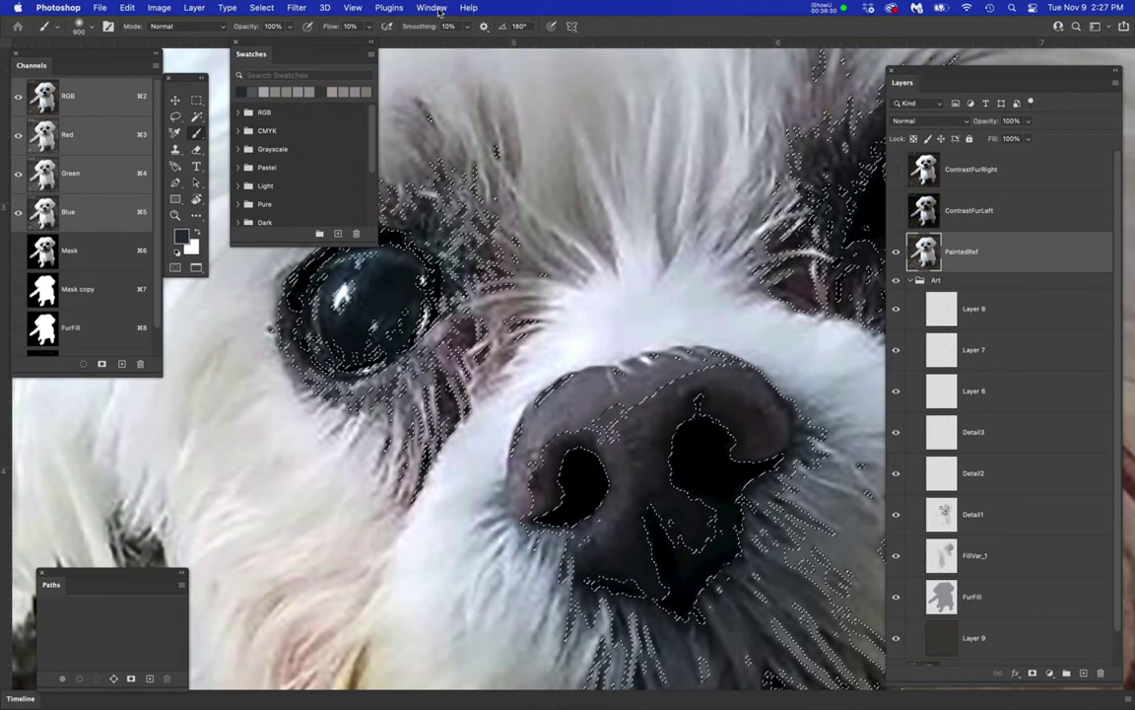
- Save the colour-range selection as a new channel named Detail2
left_click(264, 8)
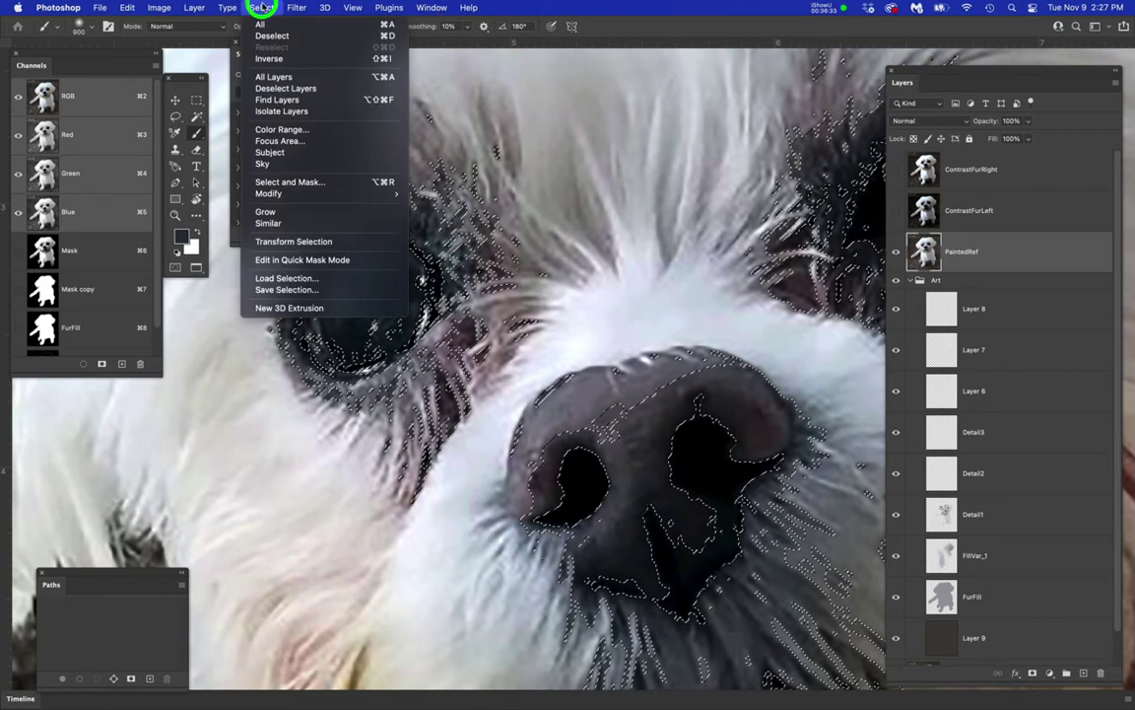
left_click(330, 288)
type("Detail")
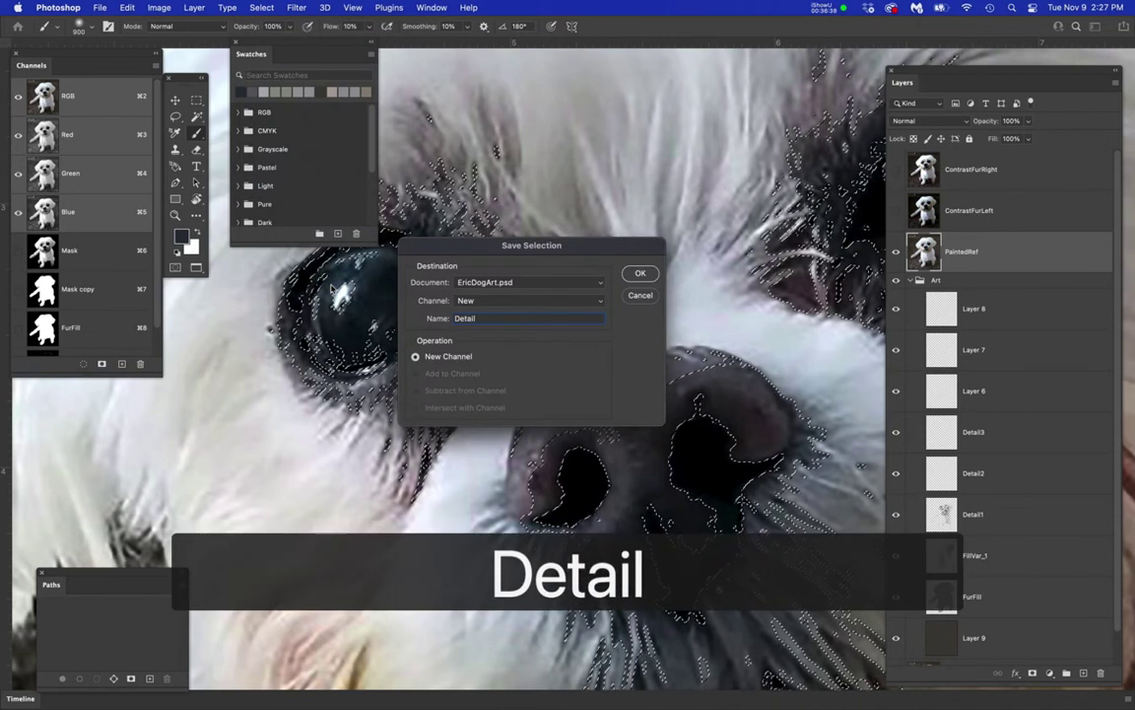
type("2")
key("Return")
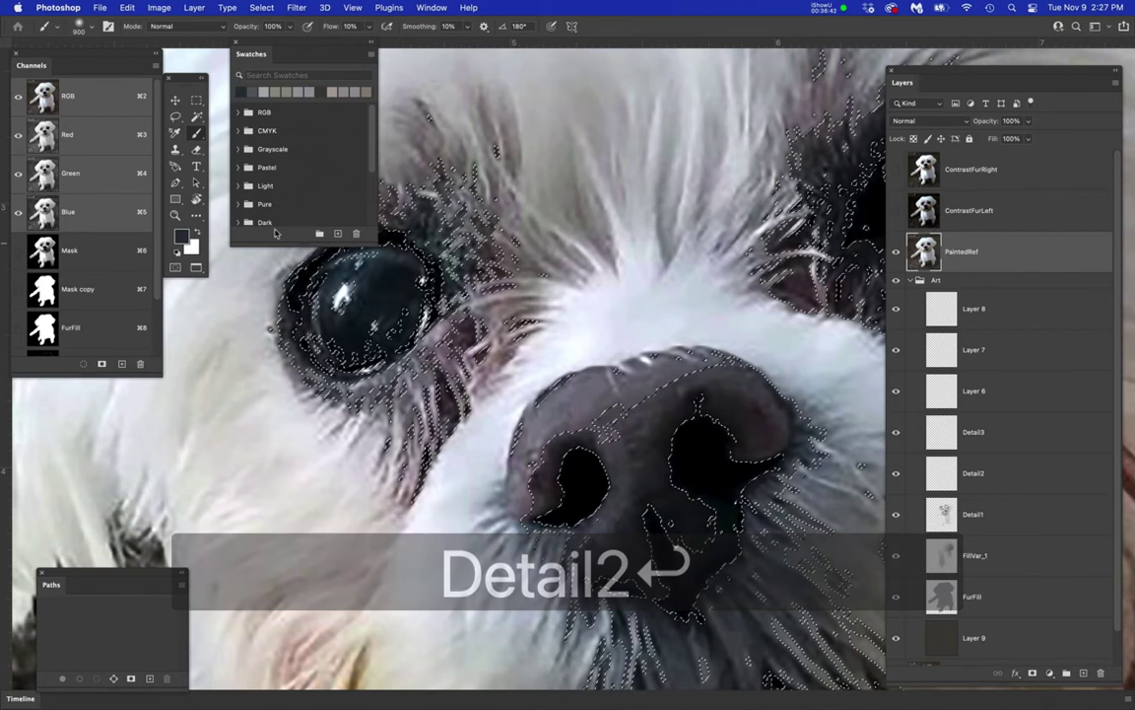
- Save the sampled dark colour as a new swatch named detail2 in BriansFolder
scroll(291, 180, "down", 5)
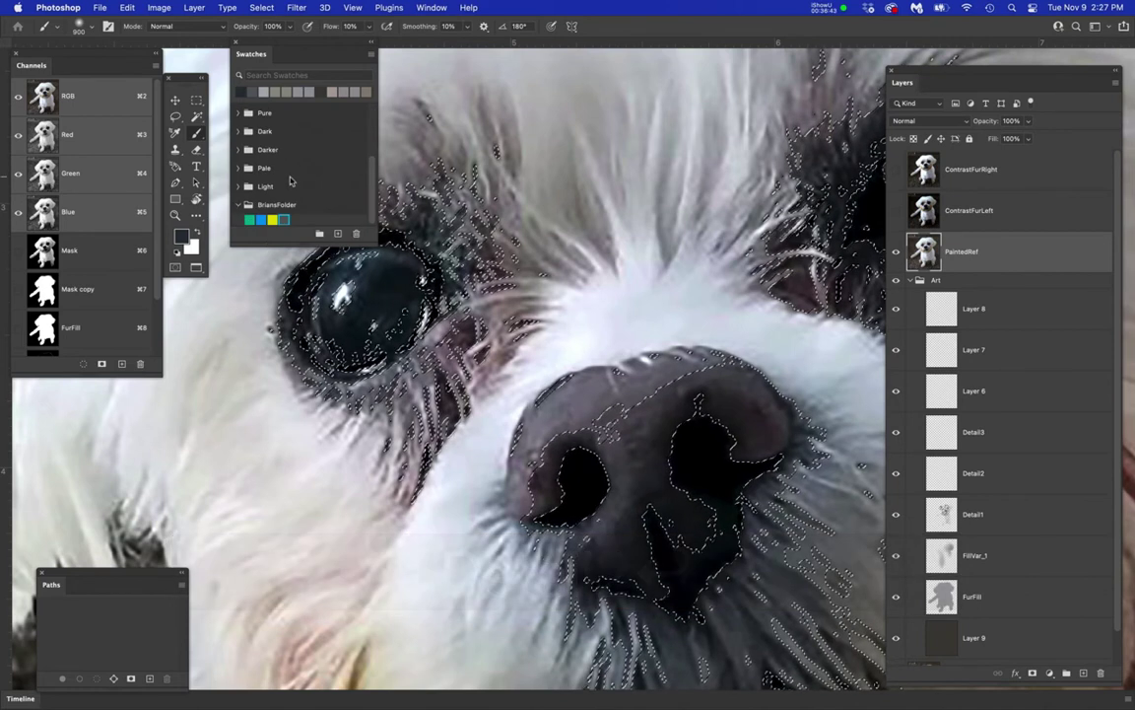
left_click(339, 234)
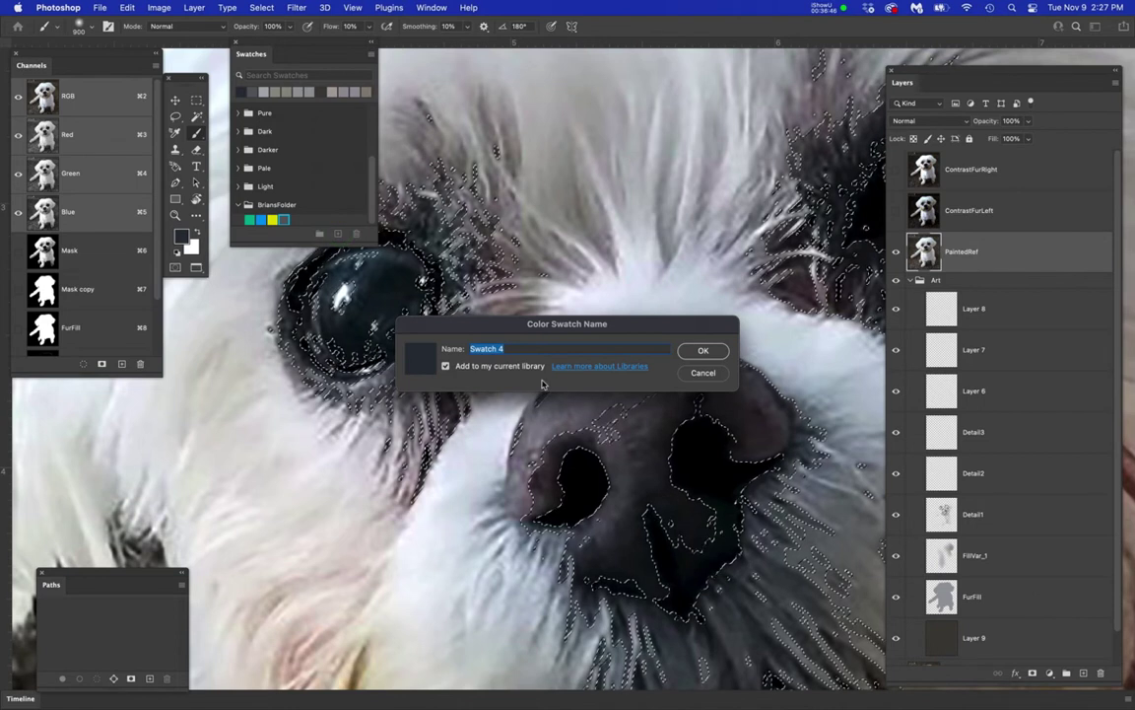
type("detail2")
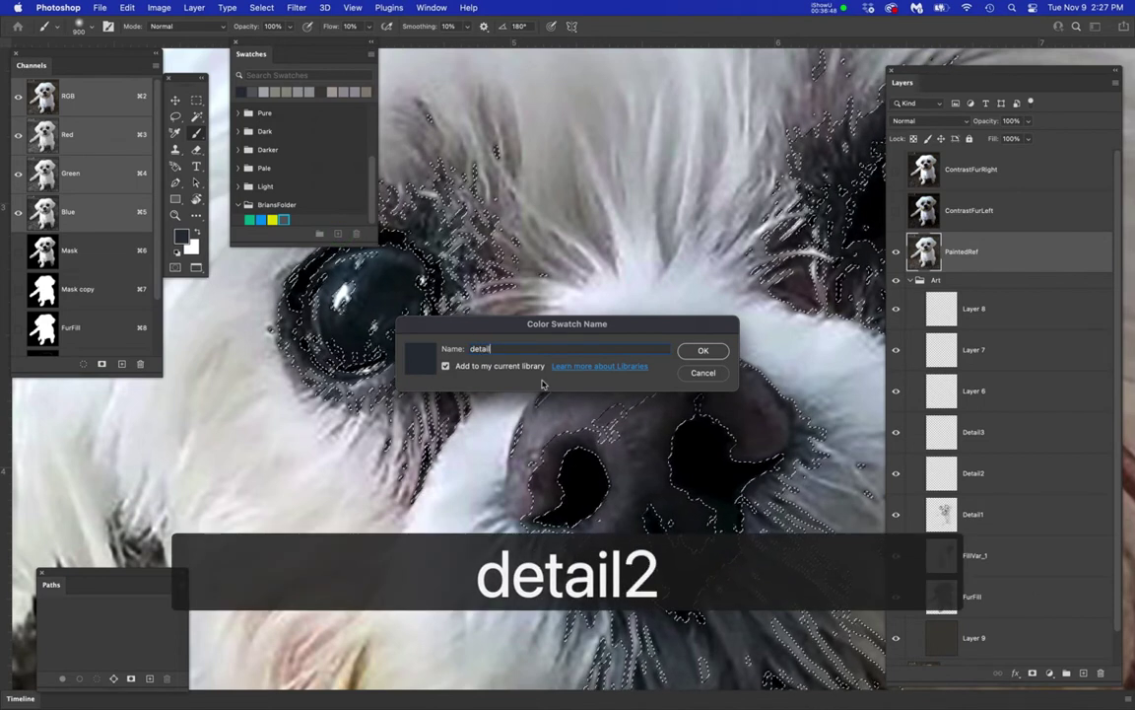
key("Return")
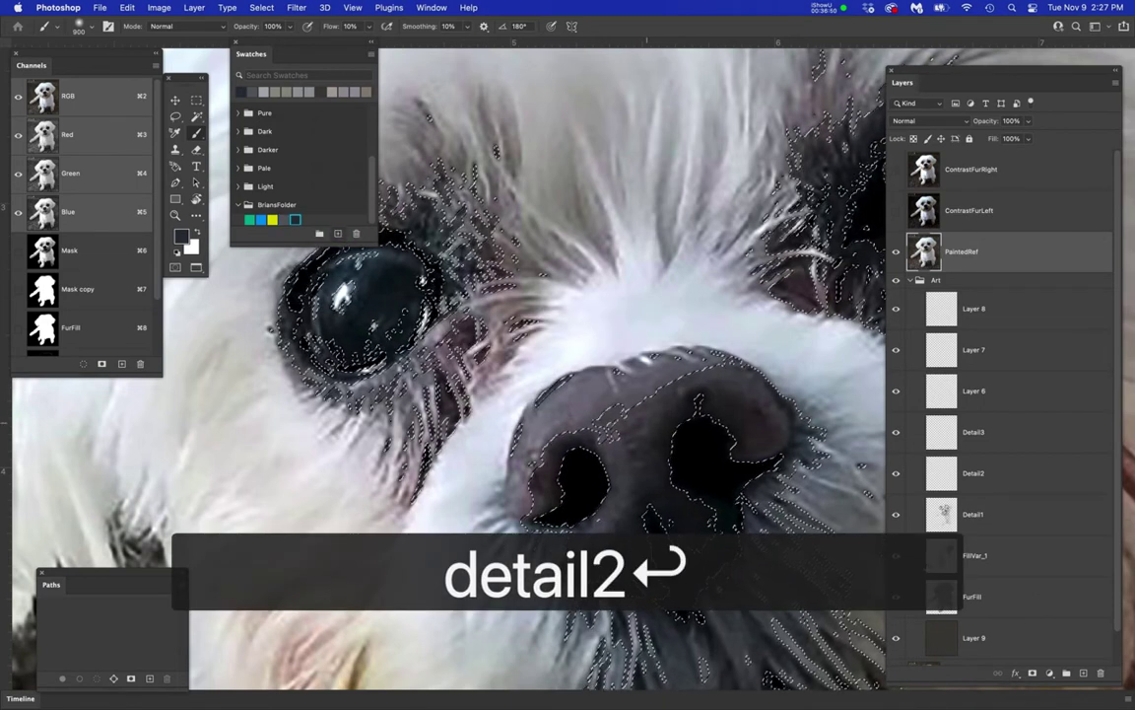
- Hide the selection edges and the PaintedRef layer
scroll(645, 422, "down", 2)
scroll(670, 399, "down", 5)
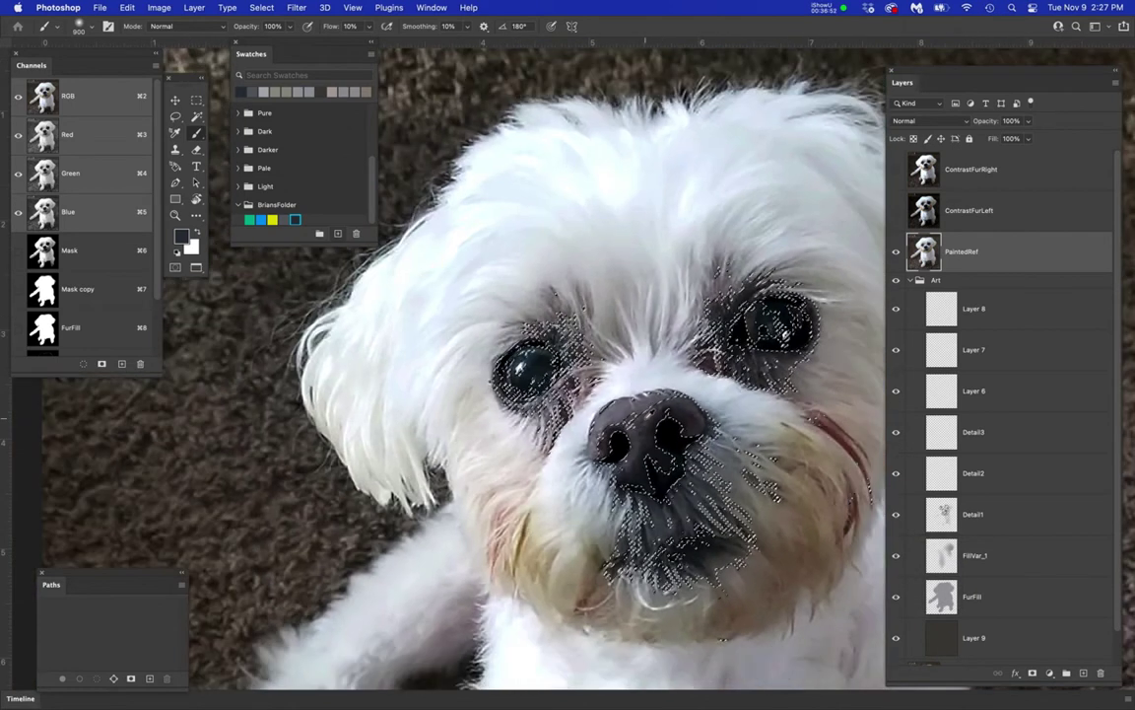
scroll(671, 399, "down", 2)
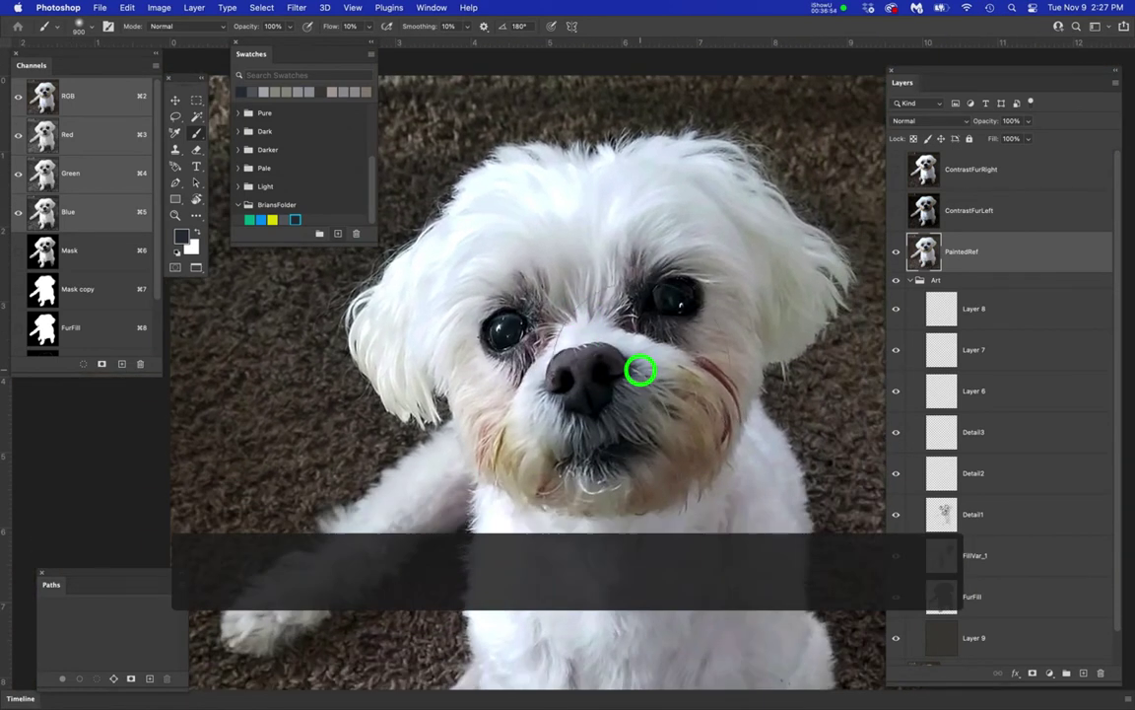
key("super+h")
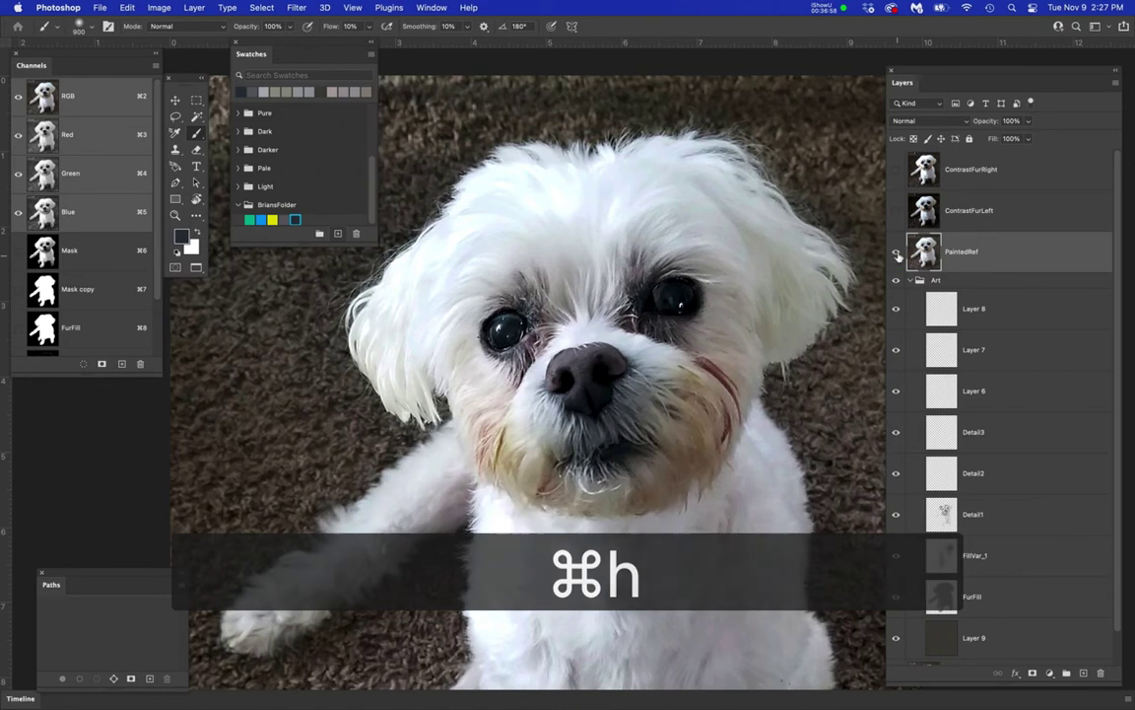
left_click(896, 252)
- Brush the darker colour through the selection around the eyes, nose and muzzle on the Detail2 layer
left_click(995, 473)
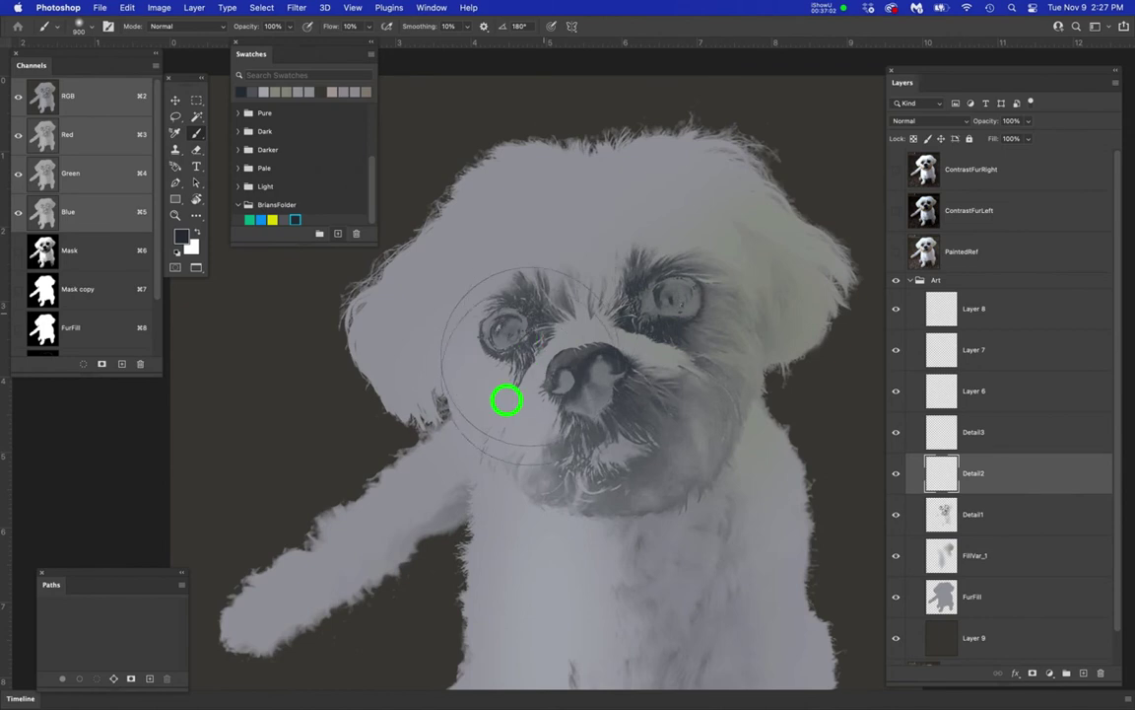
mouse_move(582, 478)
left_mouse_down()
mouse_move(624, 416)
mouse_move(695, 375)
left_mouse_up()
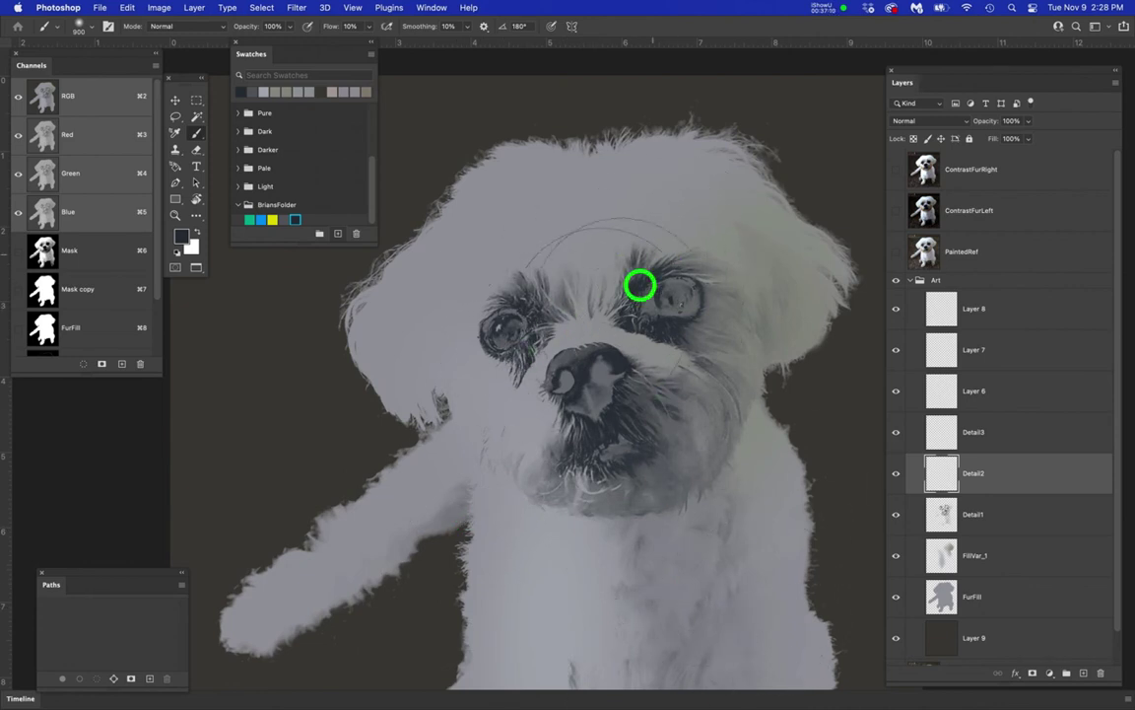
left_click(602, 382)
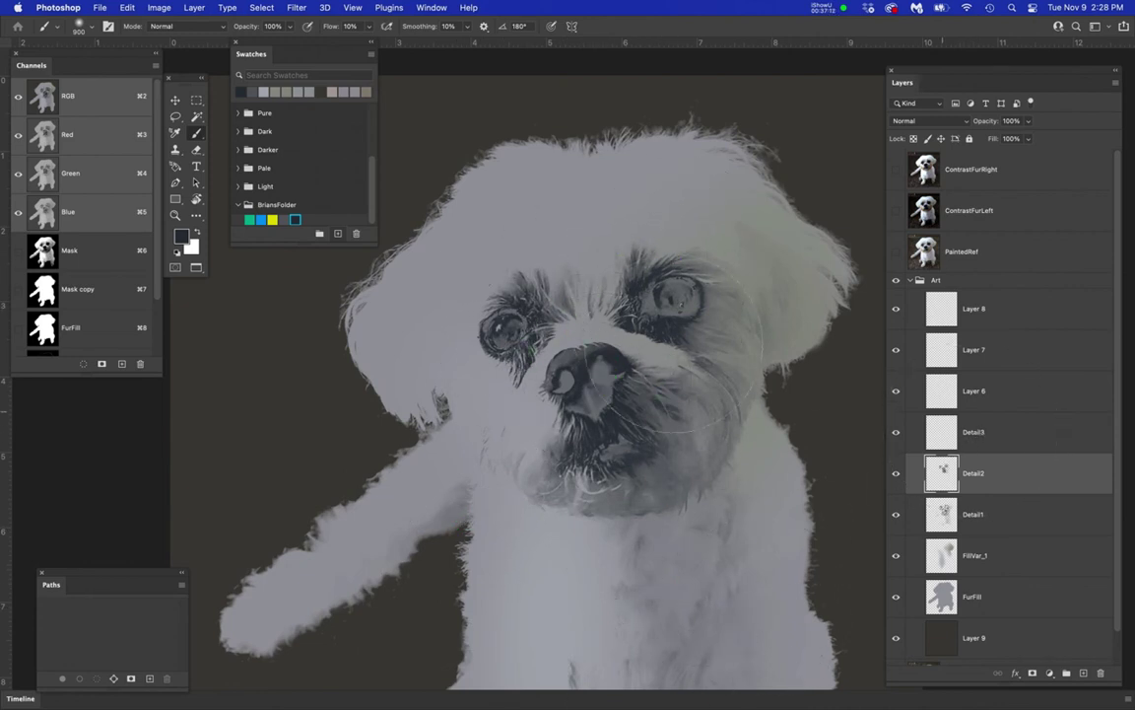
scroll(587, 305, "down", 3)
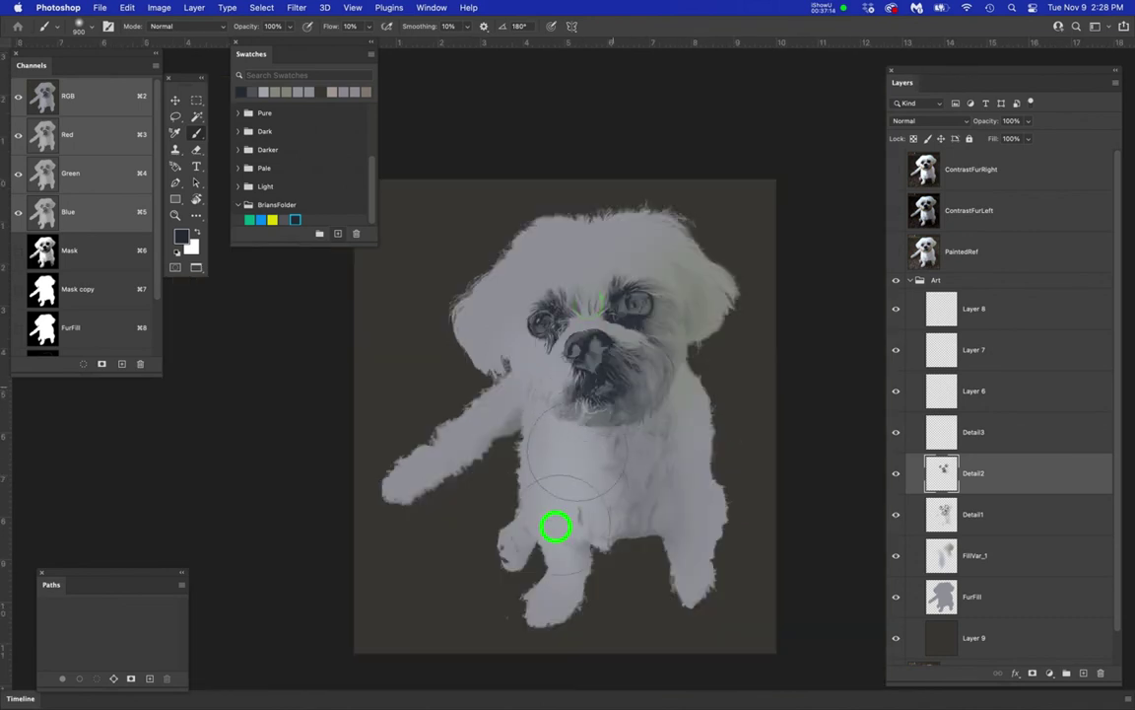
scroll(612, 305, "up", 5)
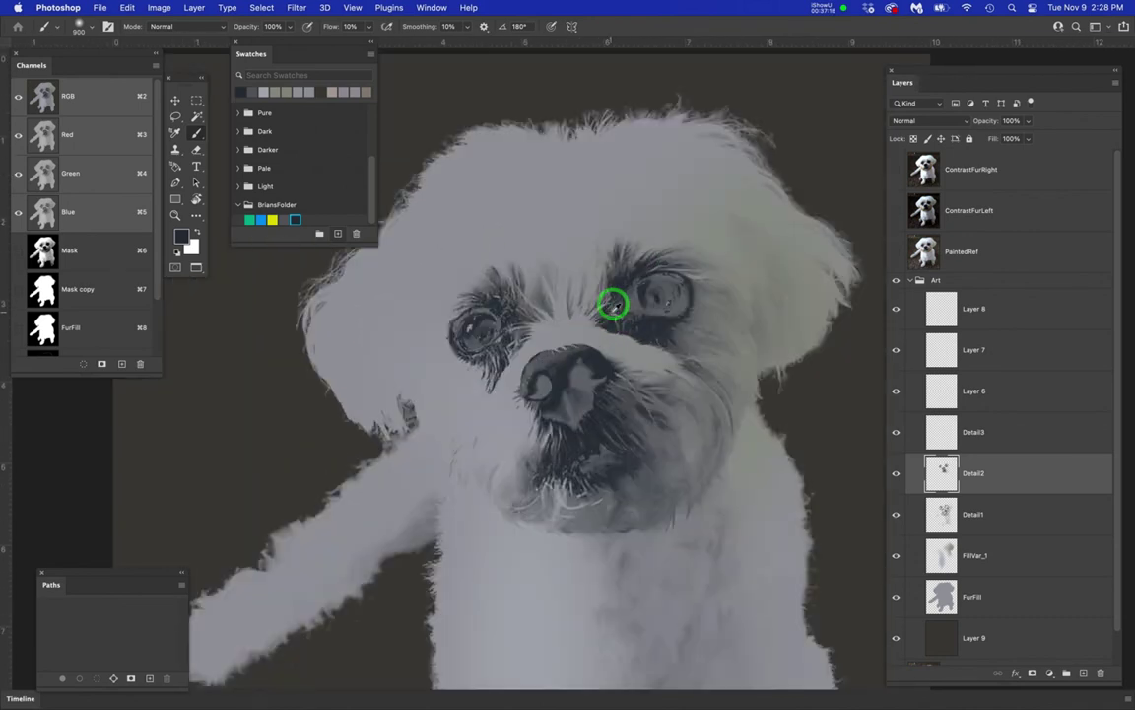
- Bring back the PaintedRef layer as the active layer and reload the FurFill channel as a selection
left_click(1015, 434)
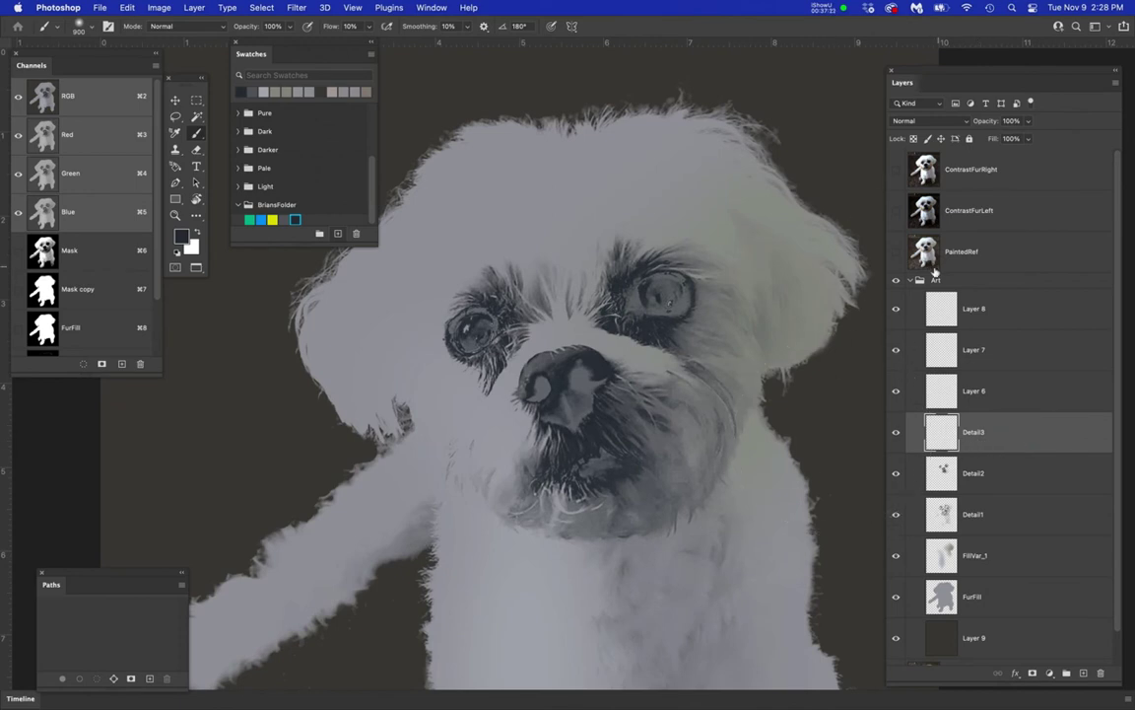
left_click(896, 253)
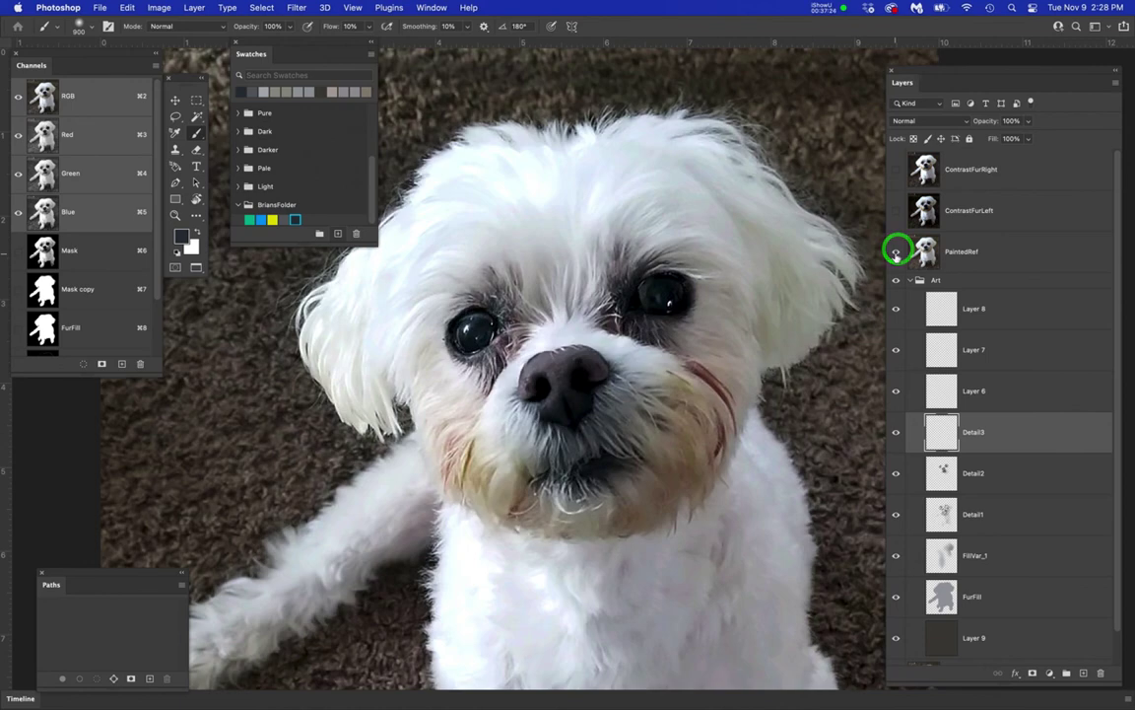
left_click(1004, 252)
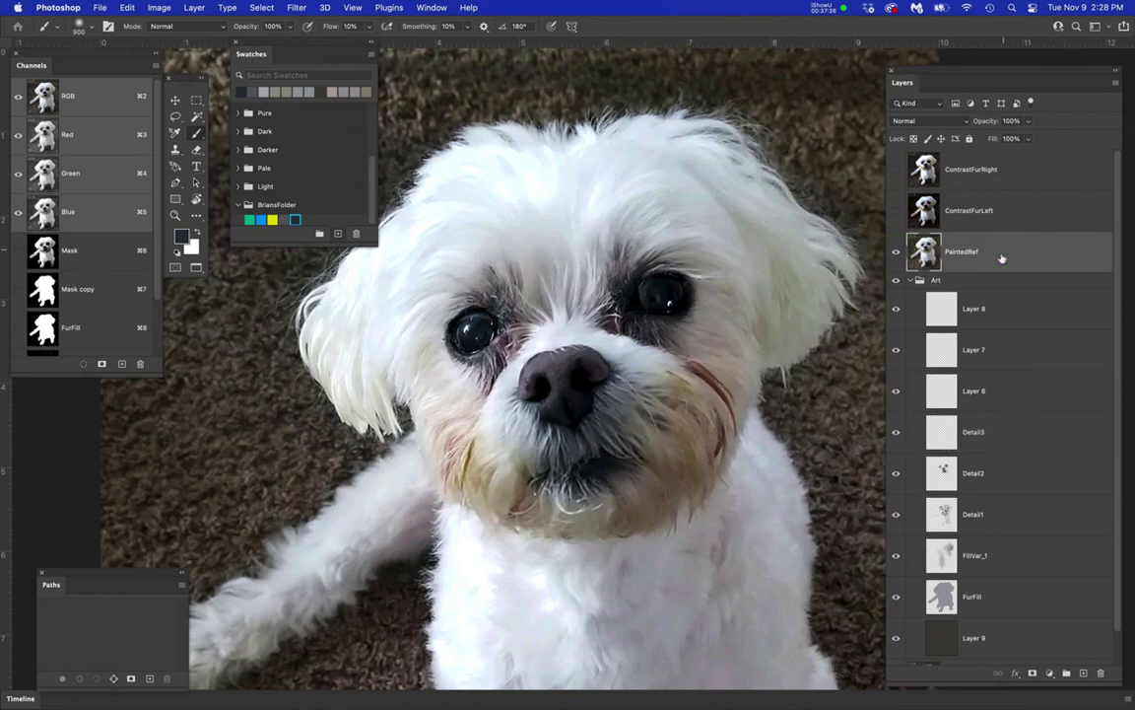
left_click(42, 328, "super")
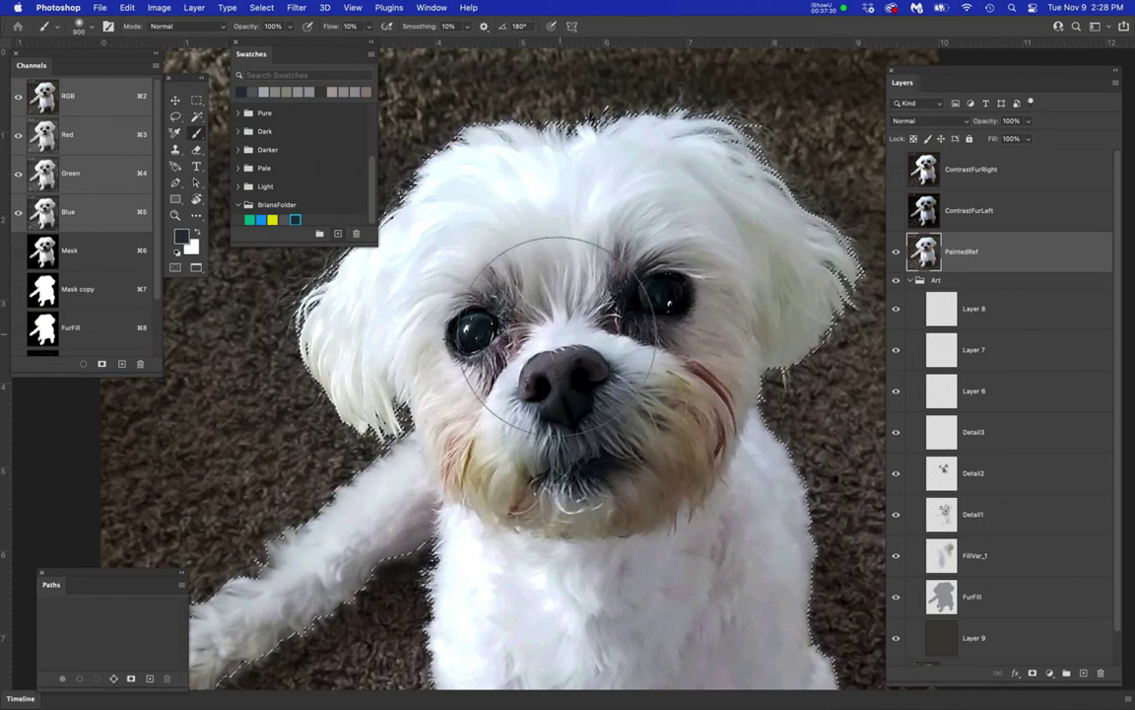
- Make a Color Range selection within the dog by sampling the near-black of the left-hand eye
left_click(271, 8)
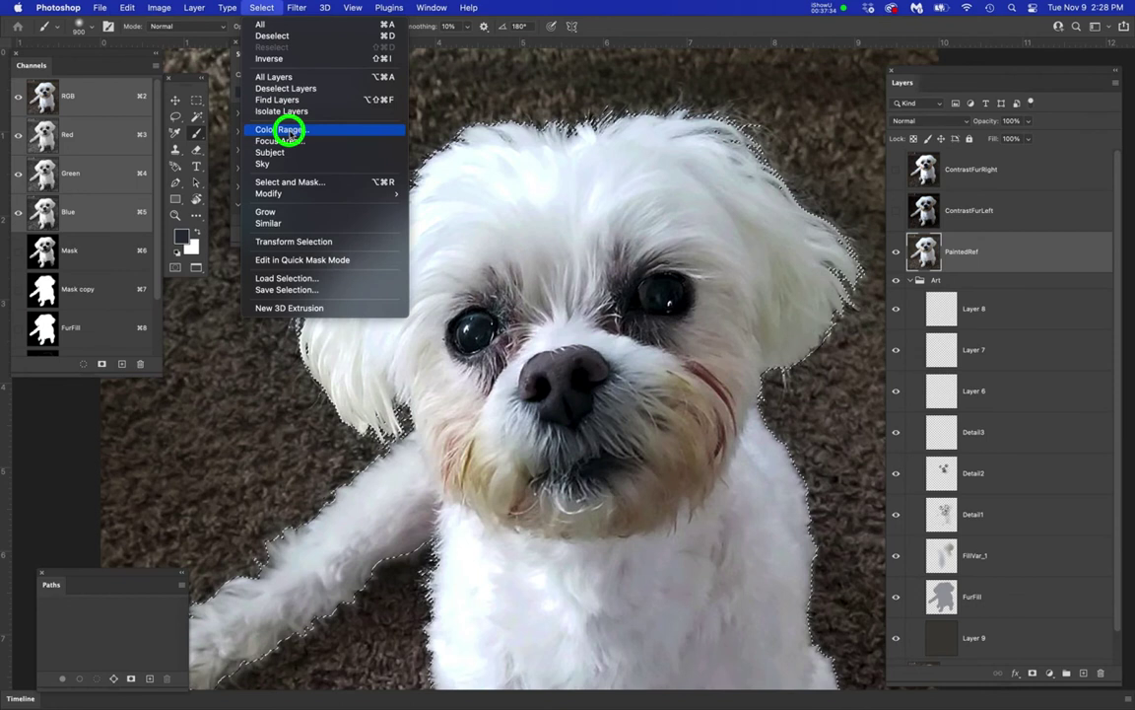
left_click(279, 129)
scroll(471, 331, "up", 5)
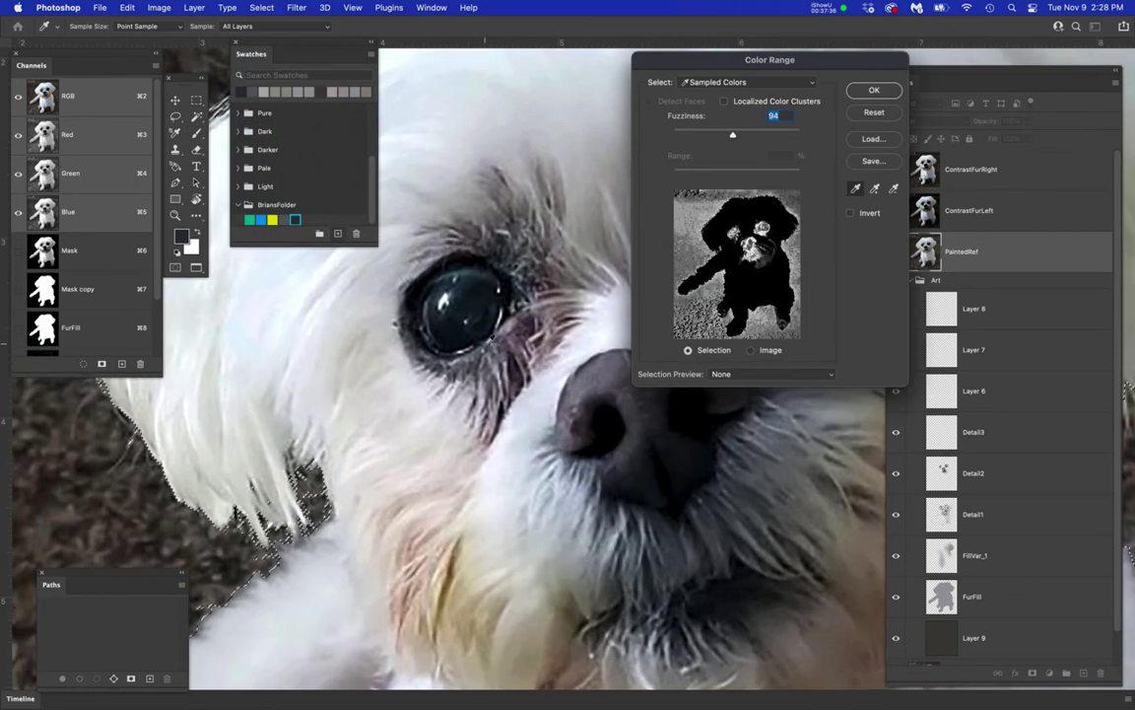
scroll(473, 295, "up", 1)
left_click(446, 328)
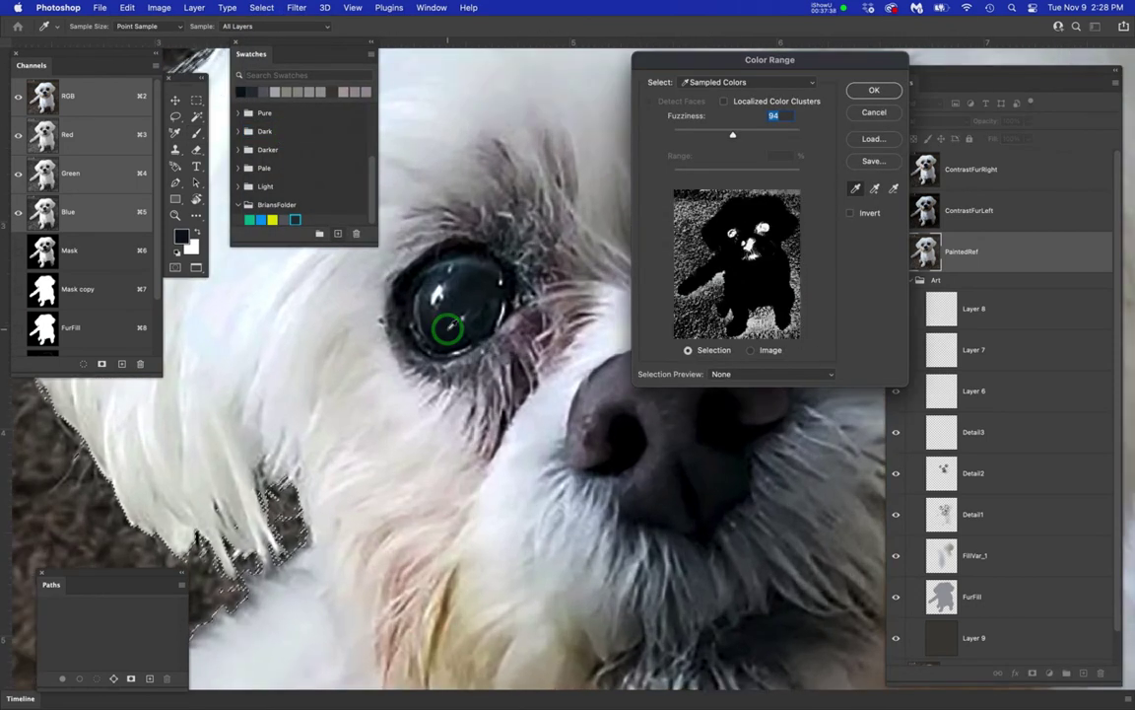
left_click(880, 90)
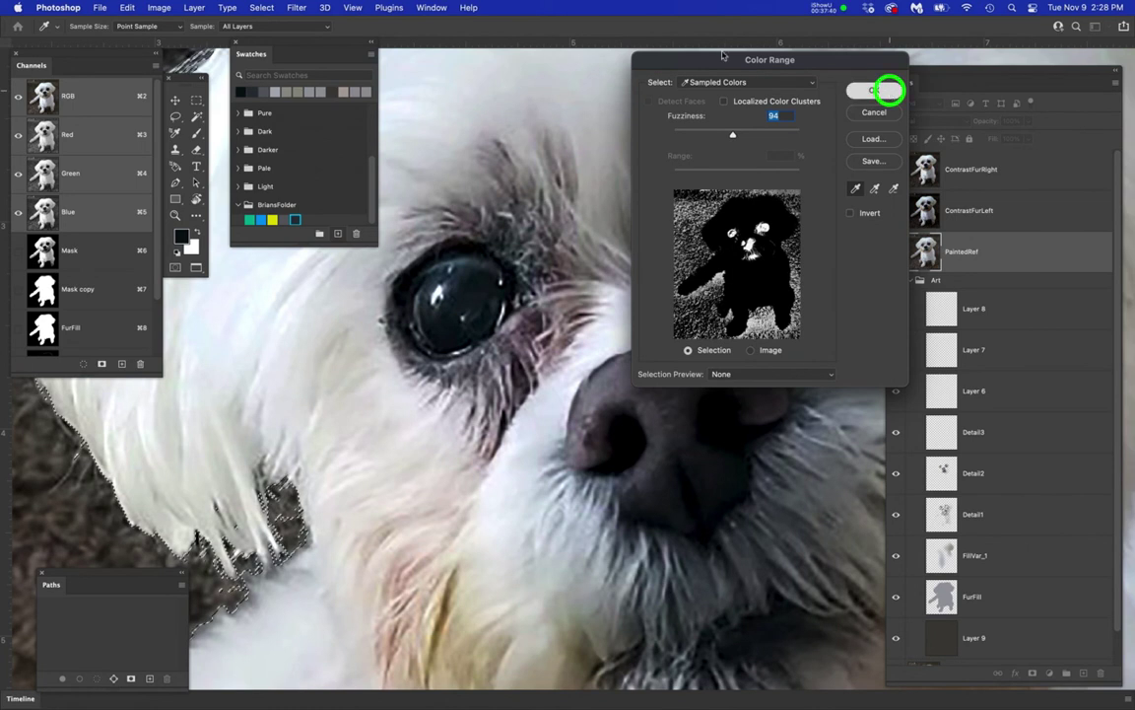
- Save the near-black selection as a new channel named Detail3 and copy that name for reuse
left_click(262, 7)
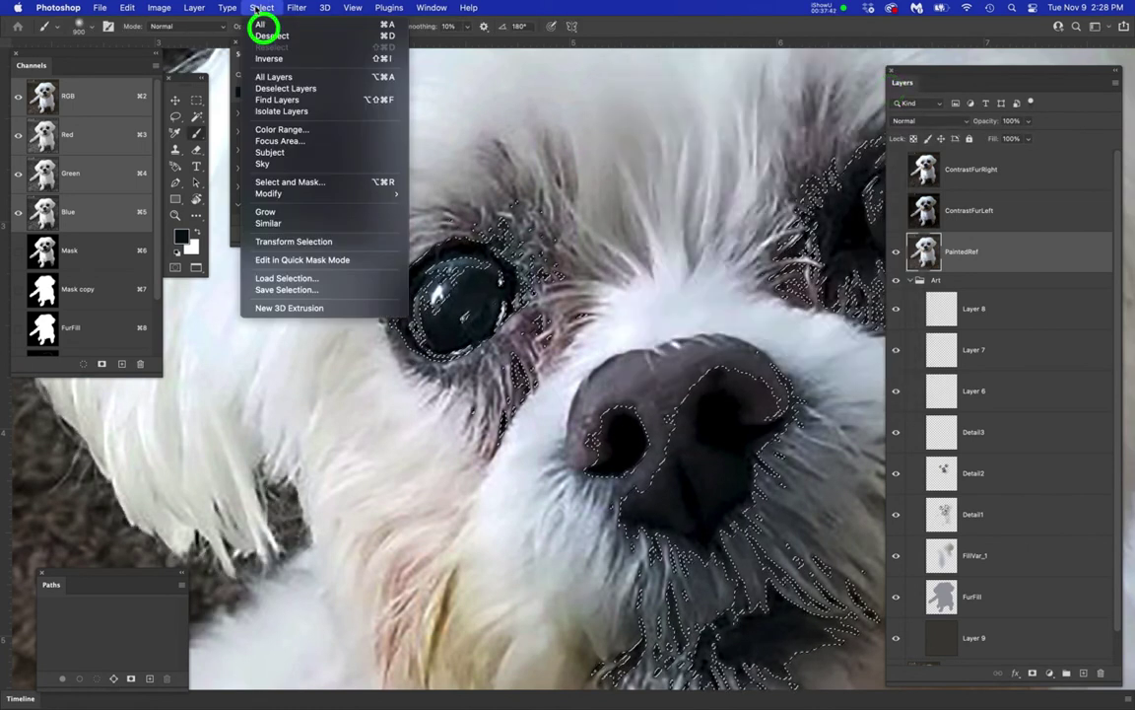
left_click(292, 294)
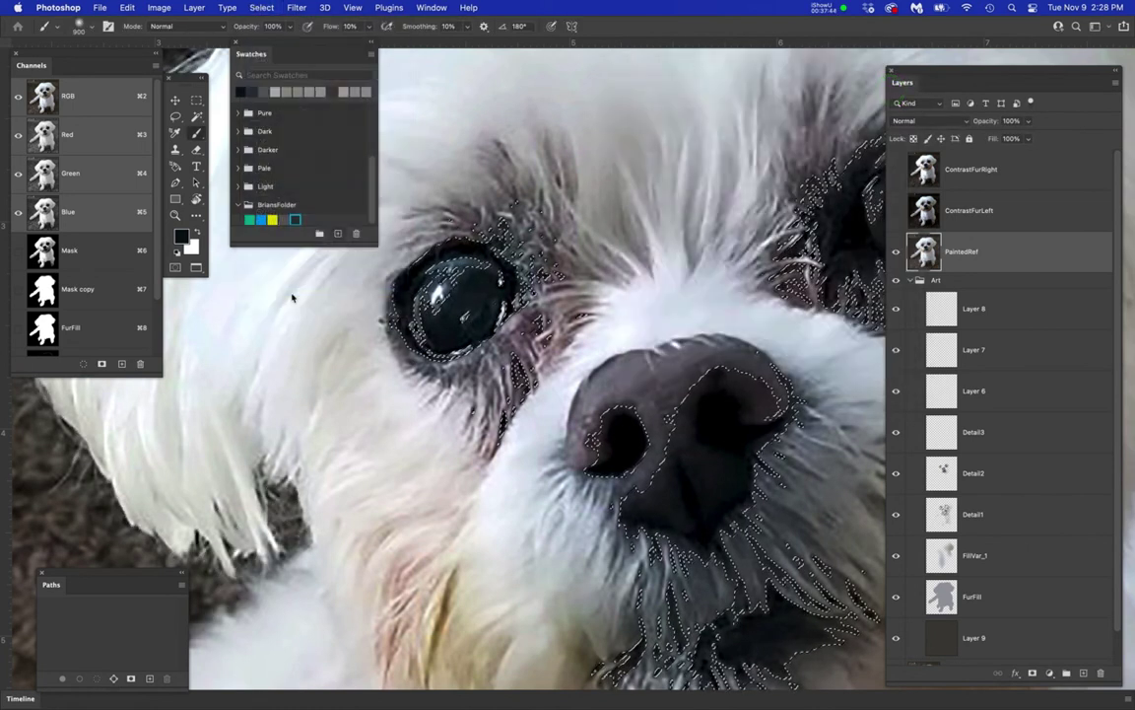
type("DSetail")
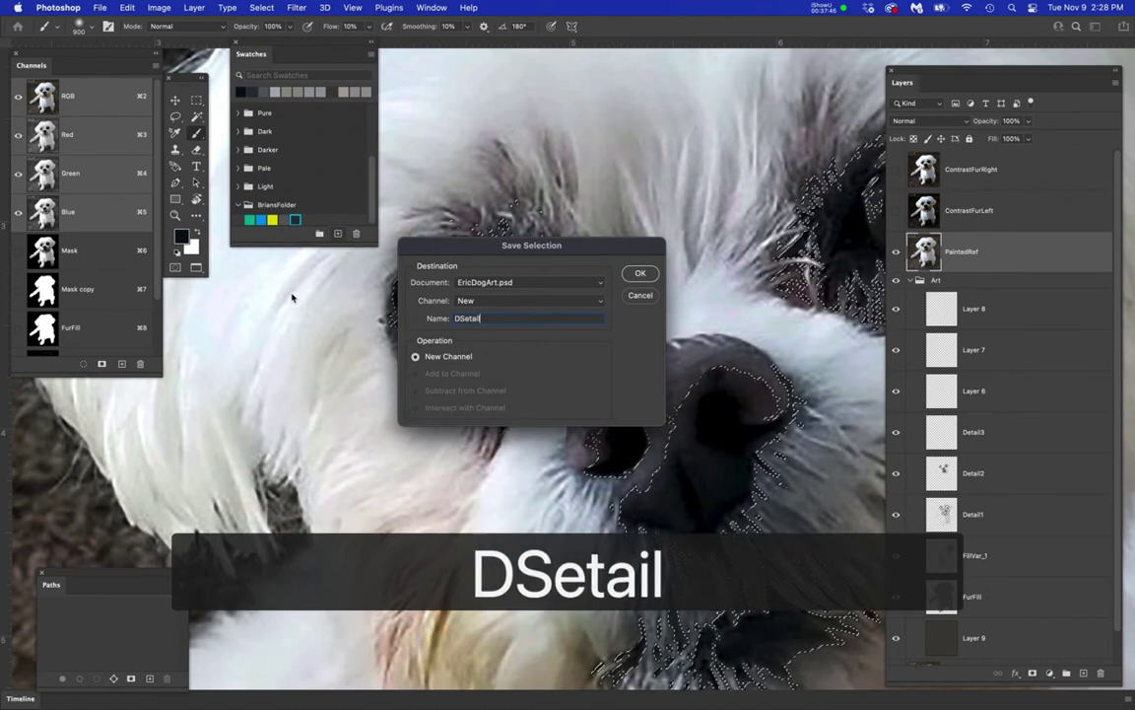
type("3")
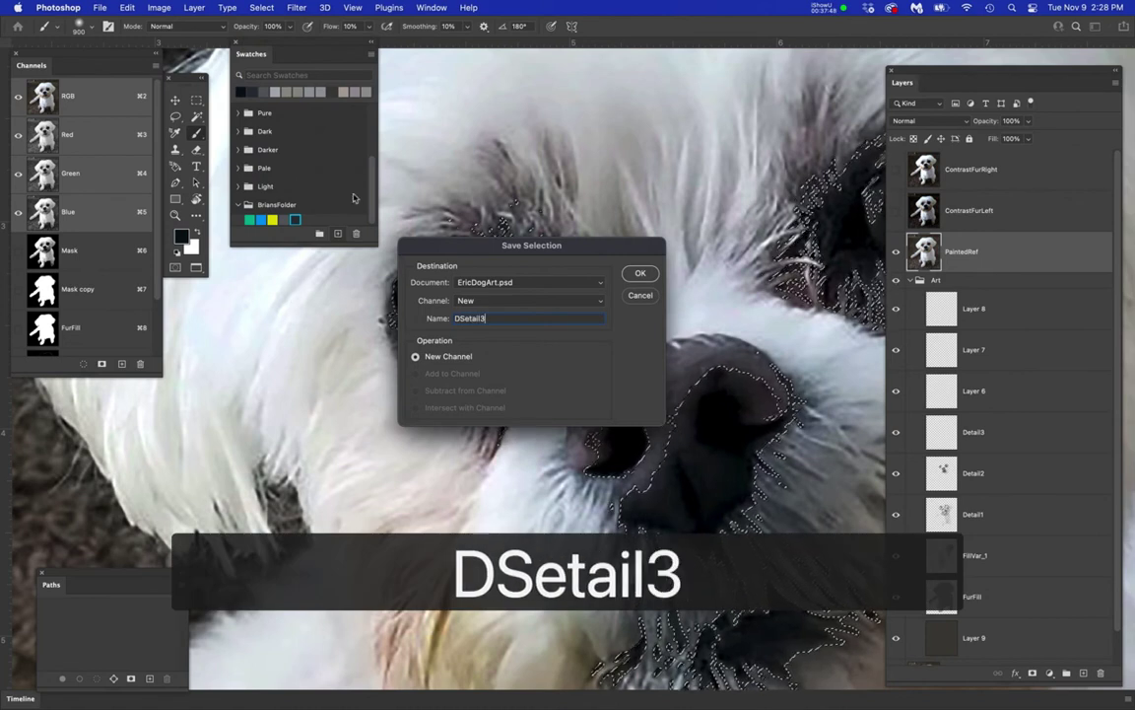
double_click(461, 317)
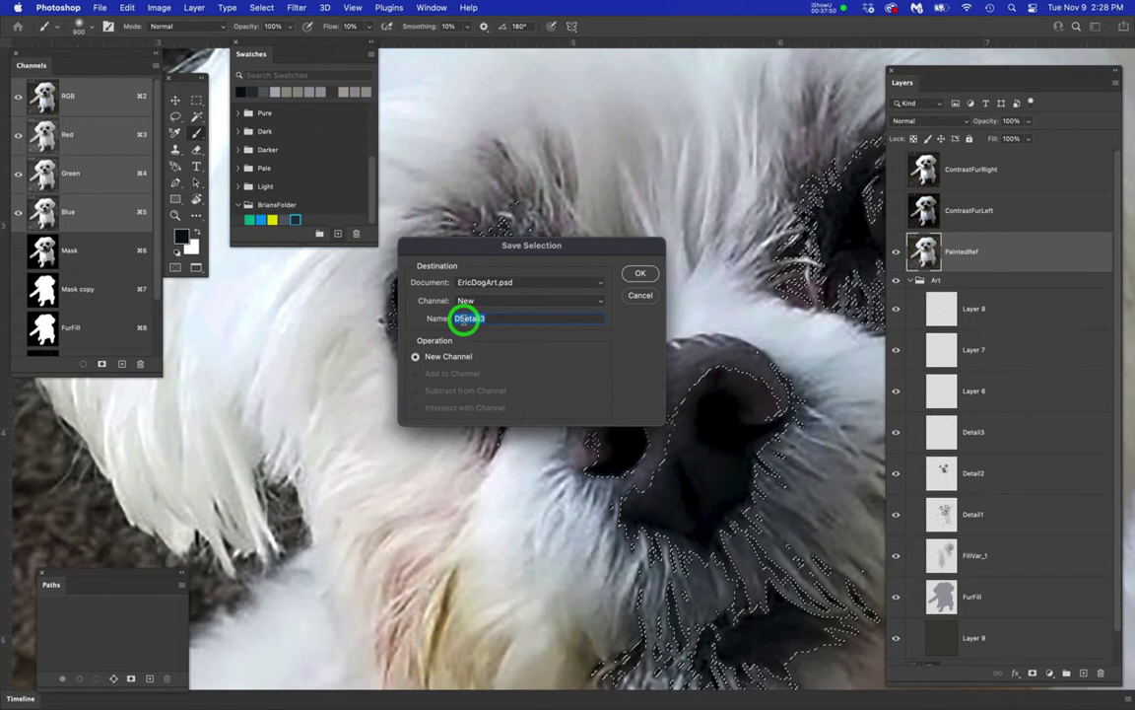
key("BackSpace")
type("Detail")
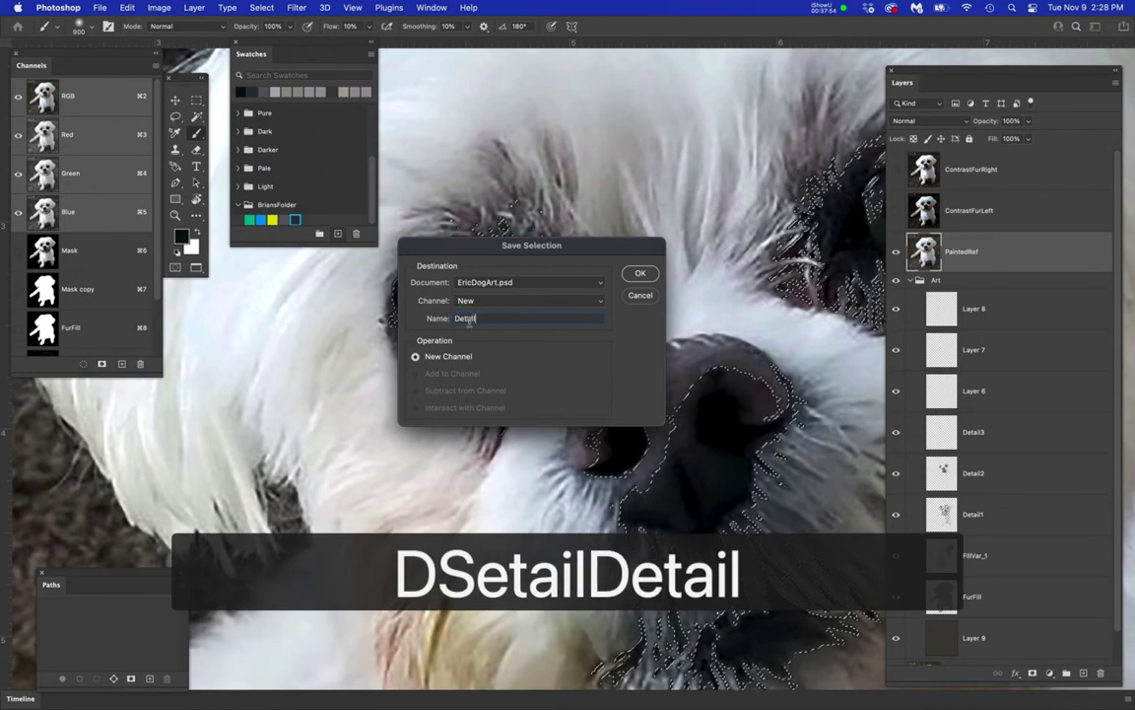
type("3")
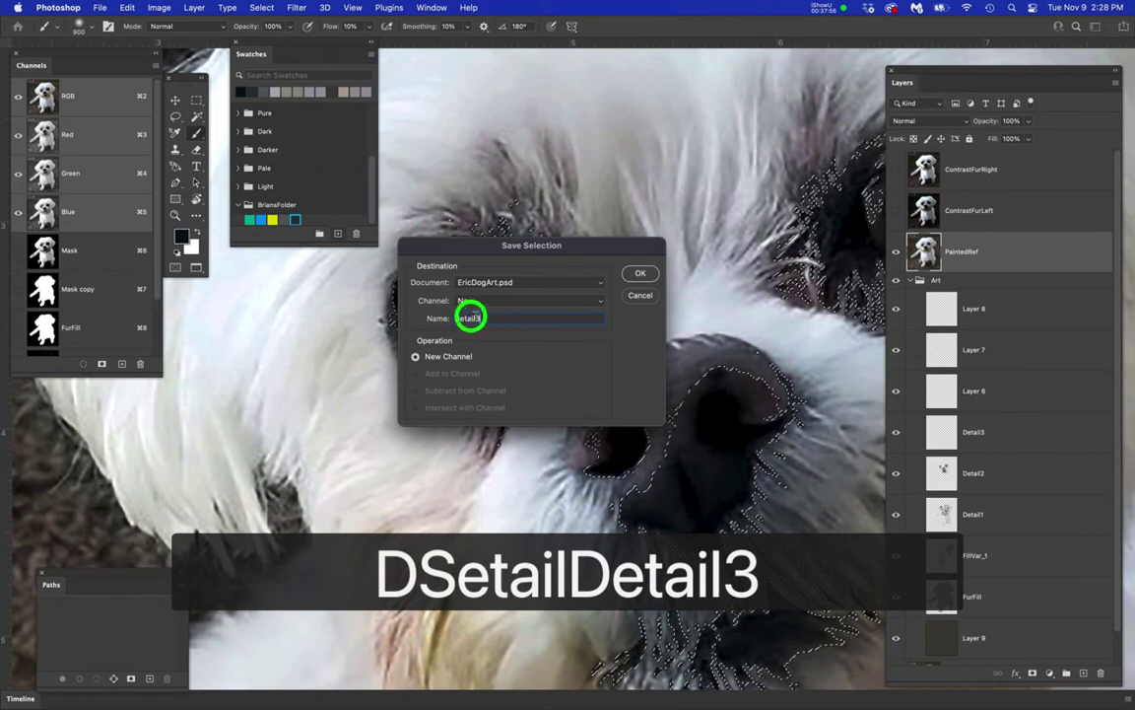
double_click(455, 317)
key("super+c")
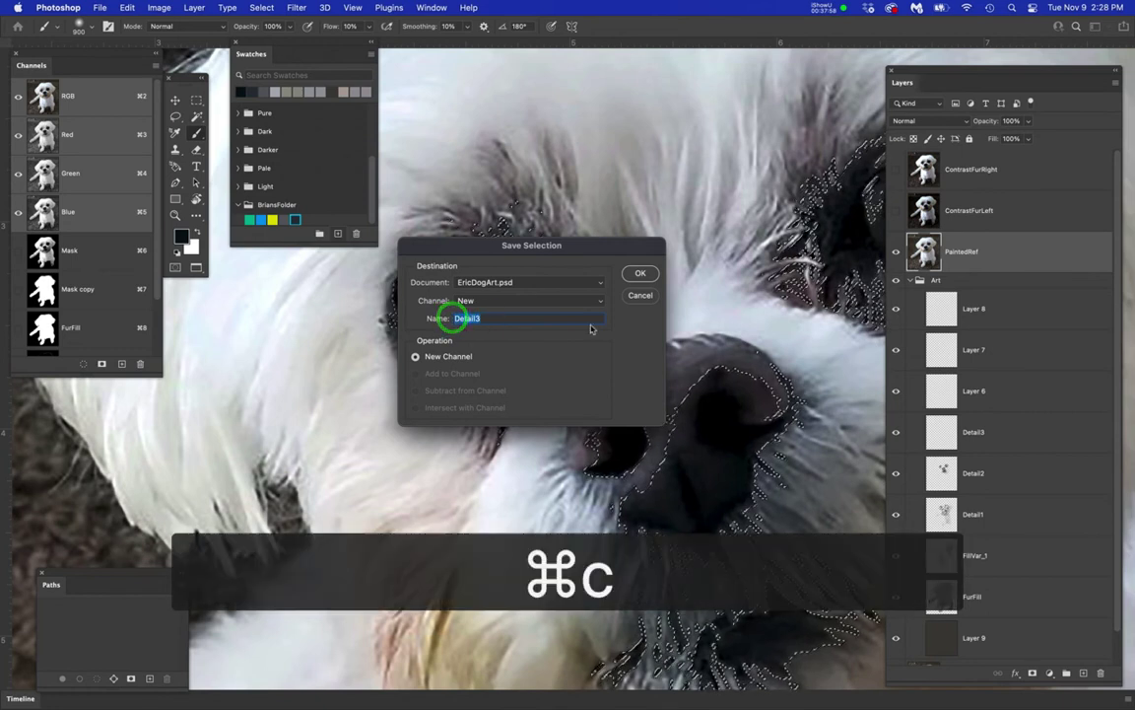
left_click(641, 275)
- Add the near-black foreground colour as a new swatch named Detail3
left_click(337, 233)
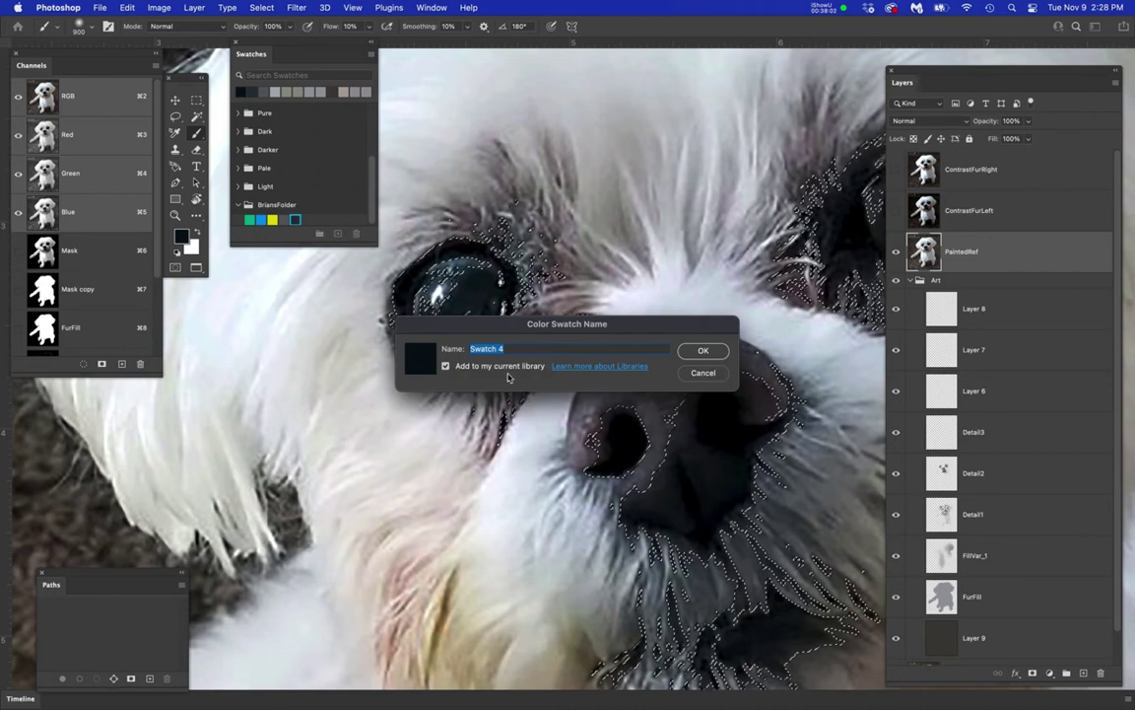
key("super+v")
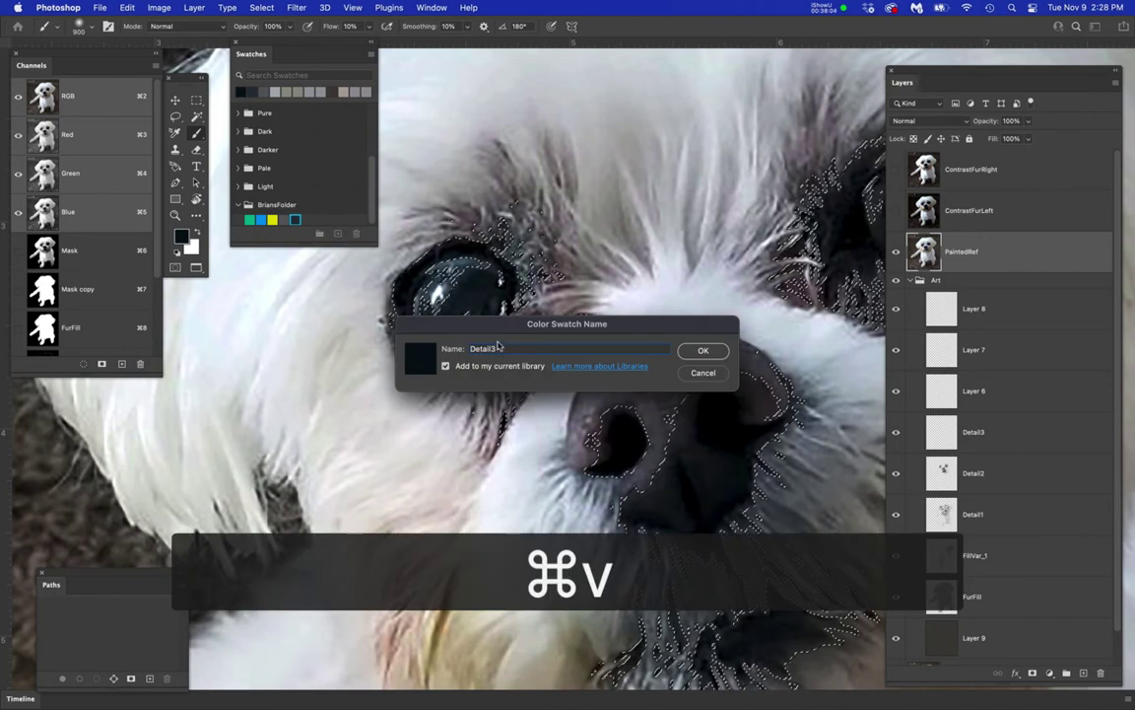
left_click(708, 351)
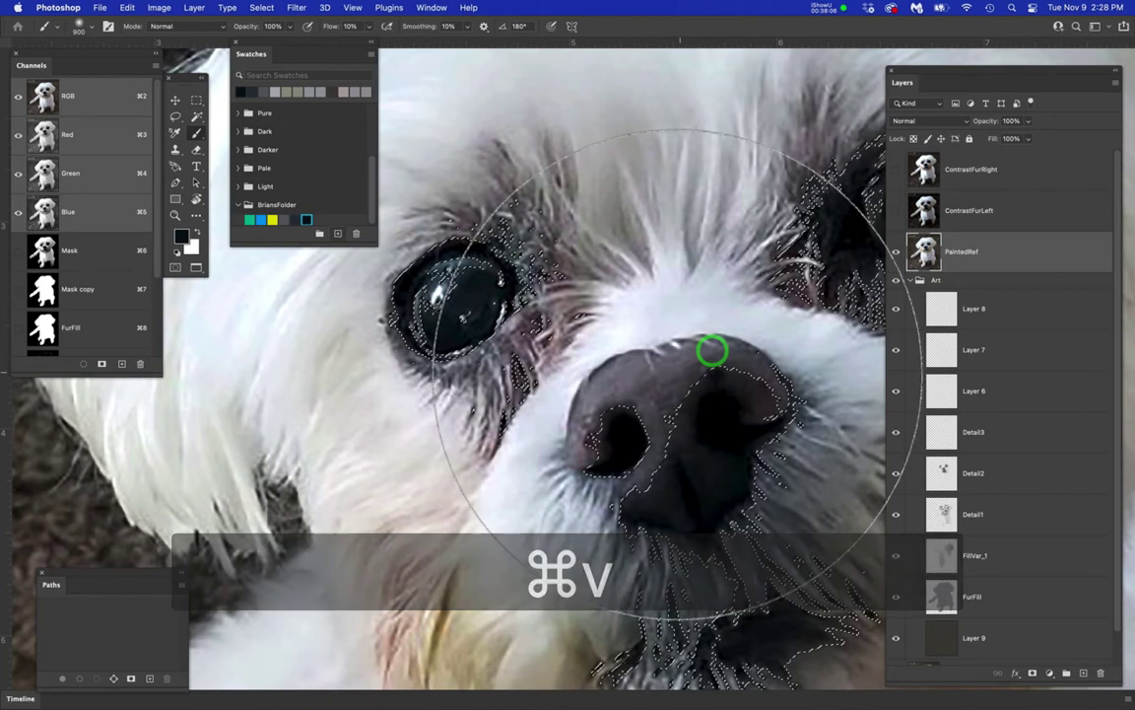
- Hide the selection edges and the PaintedRef layer, with Detail3 as the active layer
key("super+h")
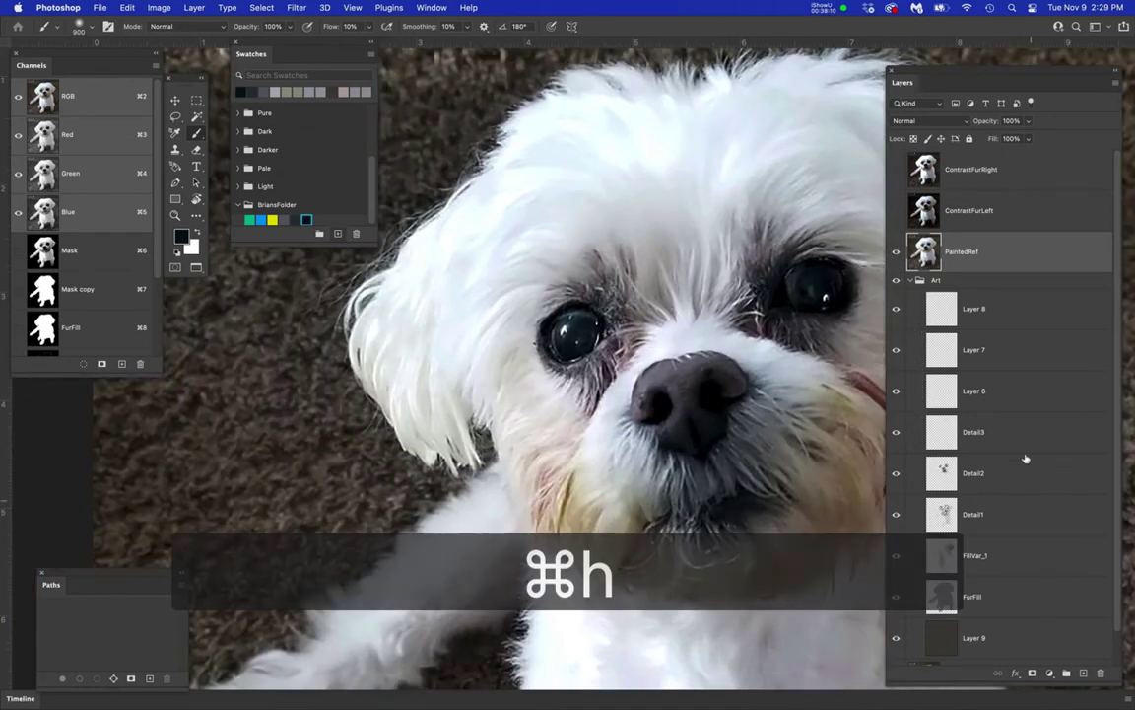
left_click(1025, 440)
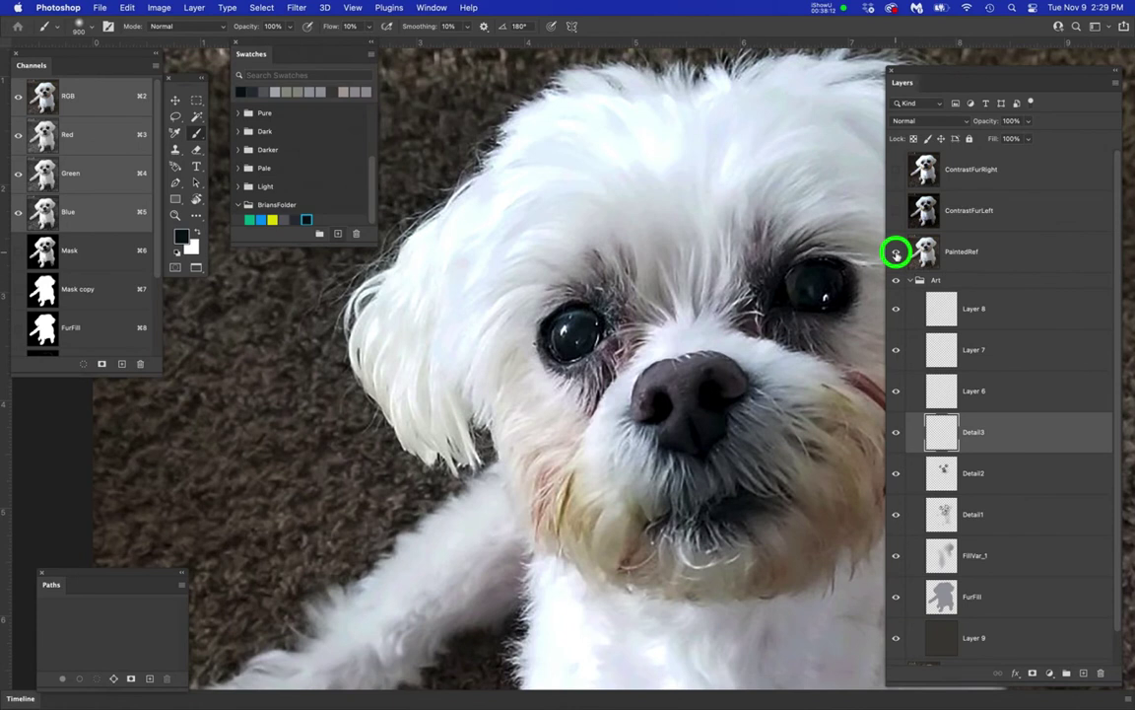
left_click(896, 254)
- Brush the near-black through the selection over the eyes, nose and mouth on the Detail3 layer
mouse_move(754, 296)
left_mouse_down()
mouse_move(751, 262)
mouse_move(595, 395)
mouse_move(590, 279)
mouse_move(595, 357)
mouse_move(625, 357)
mouse_move(698, 293)
mouse_move(791, 266)
mouse_move(794, 312)
mouse_move(710, 409)
mouse_move(749, 414)
mouse_move(740, 372)
mouse_move(692, 450)
mouse_move(674, 545)
mouse_move(663, 414)
mouse_move(672, 449)
mouse_move(777, 291)
mouse_move(750, 329)
mouse_move(608, 372)
mouse_move(545, 370)
mouse_move(682, 349)
mouse_move(636, 345)
left_mouse_up()
scroll(666, 389, "down", 2)
left_click_drag(667, 390, 545, 419)
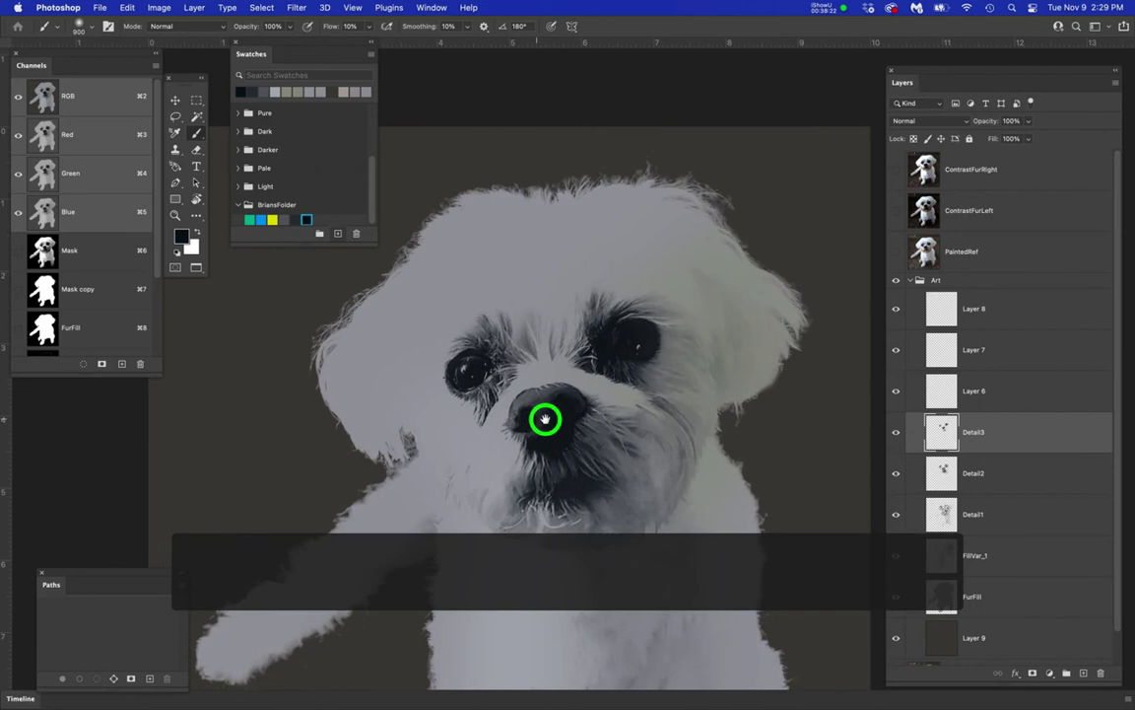
mouse_move(636, 299)
left_mouse_down()
mouse_move(606, 346)
mouse_move(492, 359)
mouse_move(441, 345)
mouse_move(455, 329)
mouse_move(594, 497)
mouse_move(499, 501)
mouse_move(431, 474)
left_mouse_up()
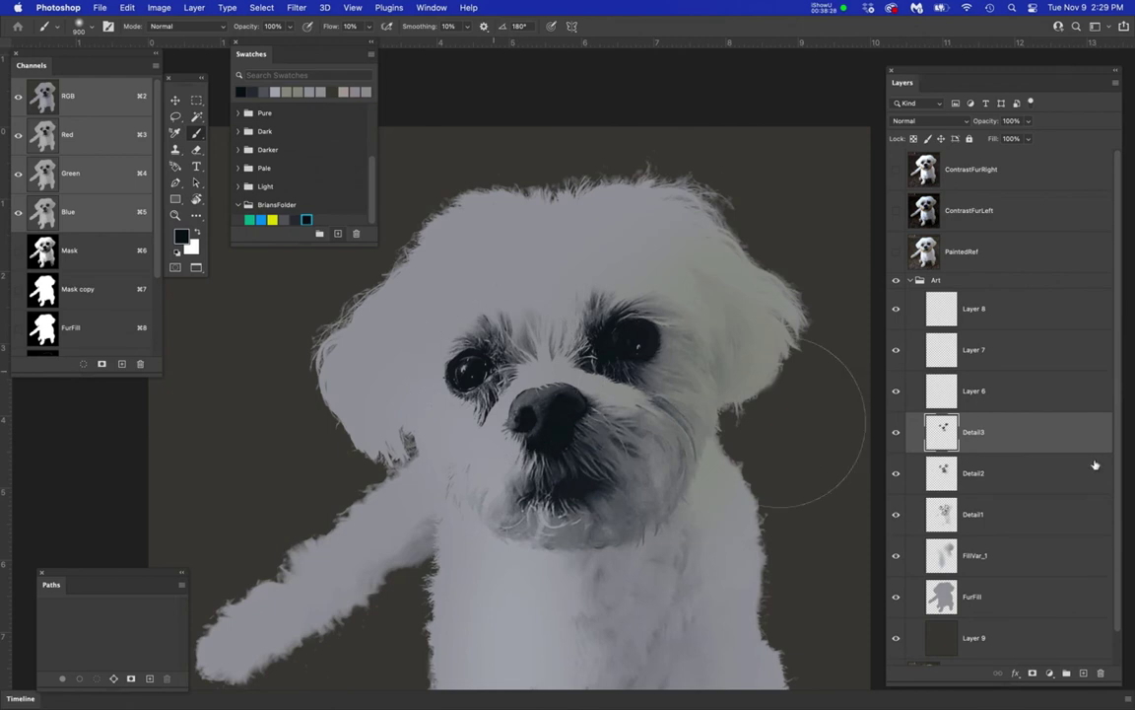
- Rename Layer 6 as Detail4_Highlight and copy the new name
double_click(976, 391)
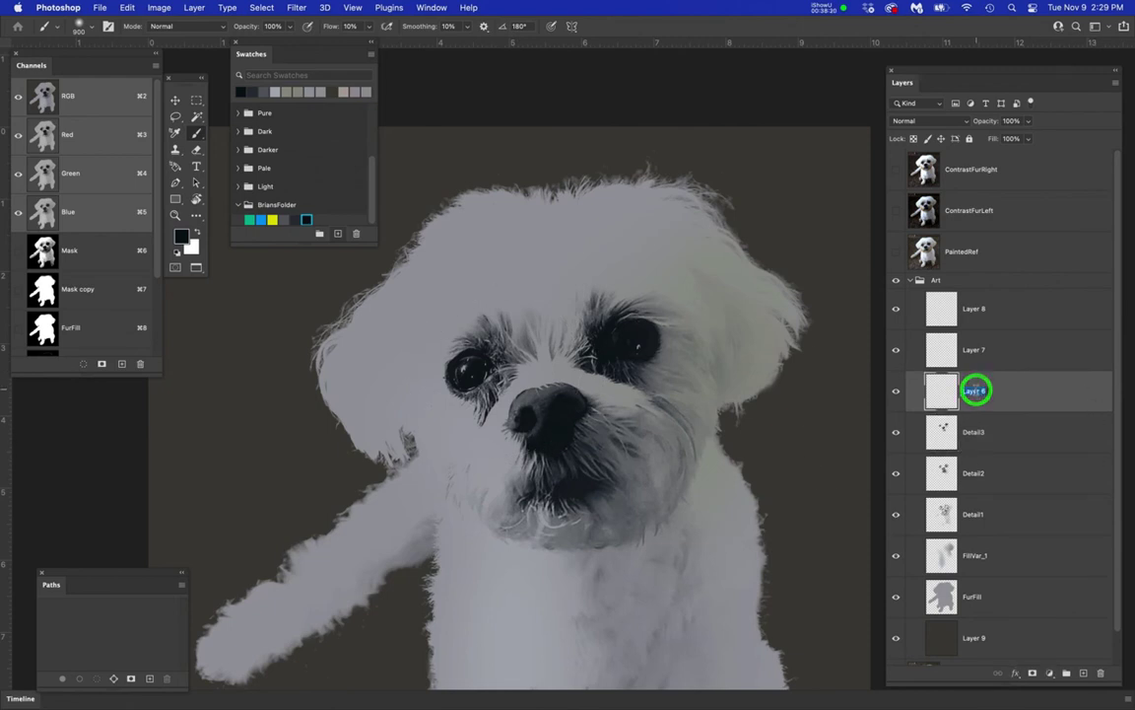
type("Detail")
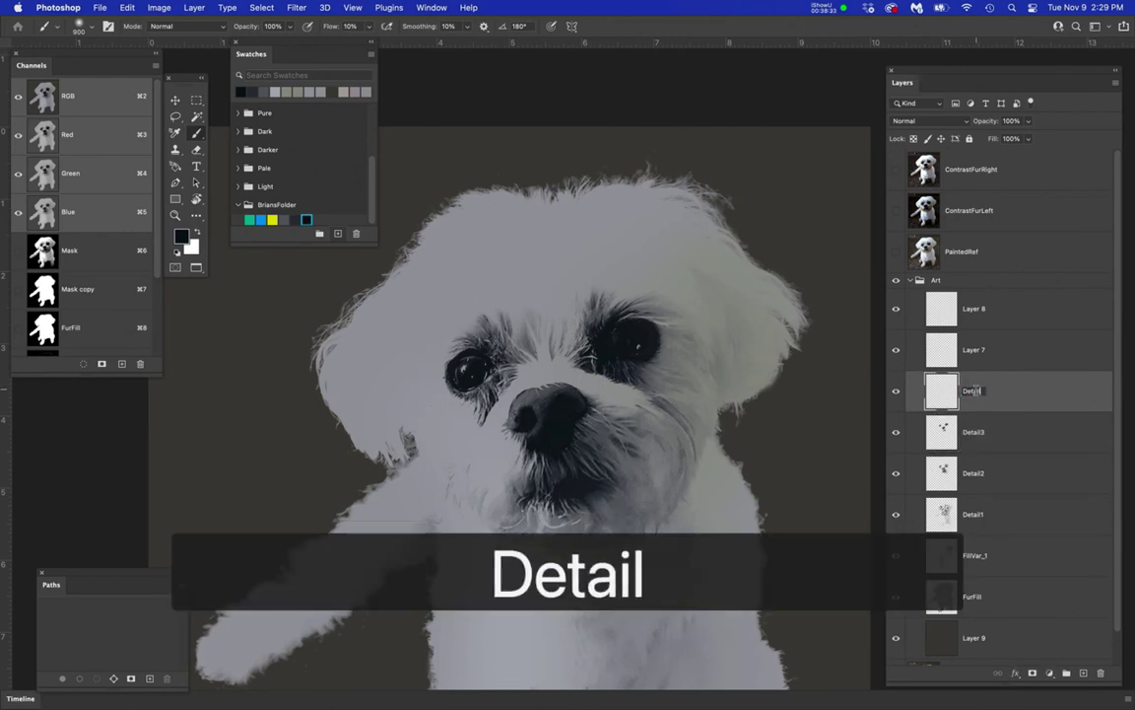
type("4_H")
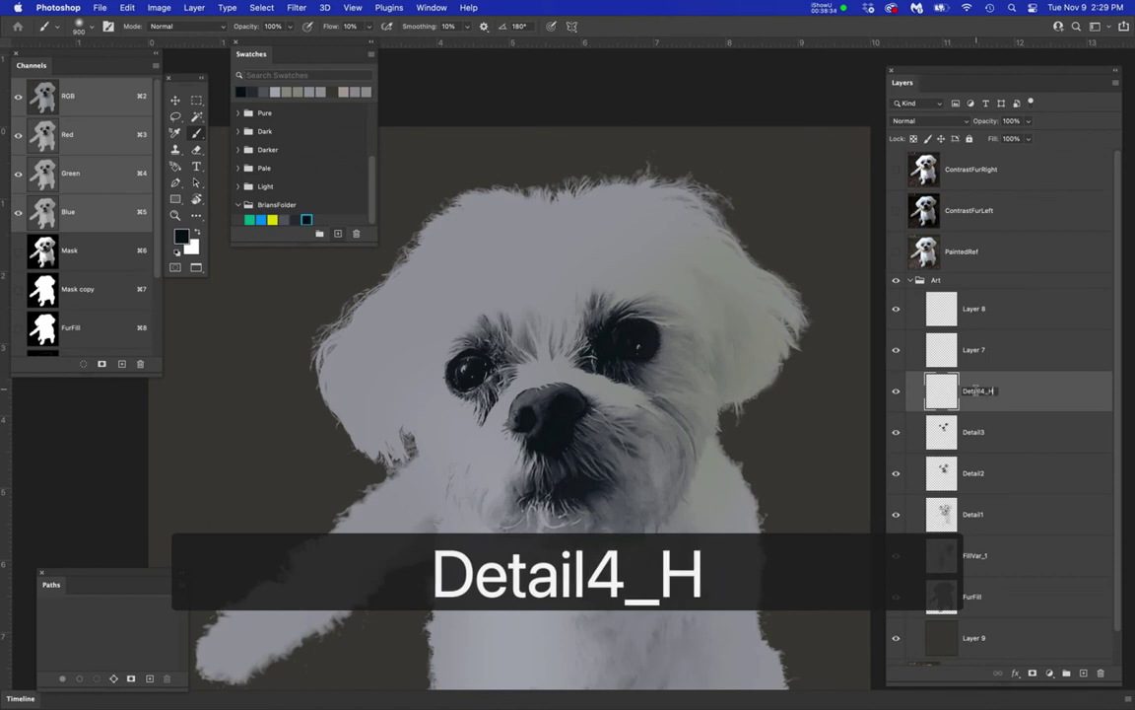
type("ighlight")
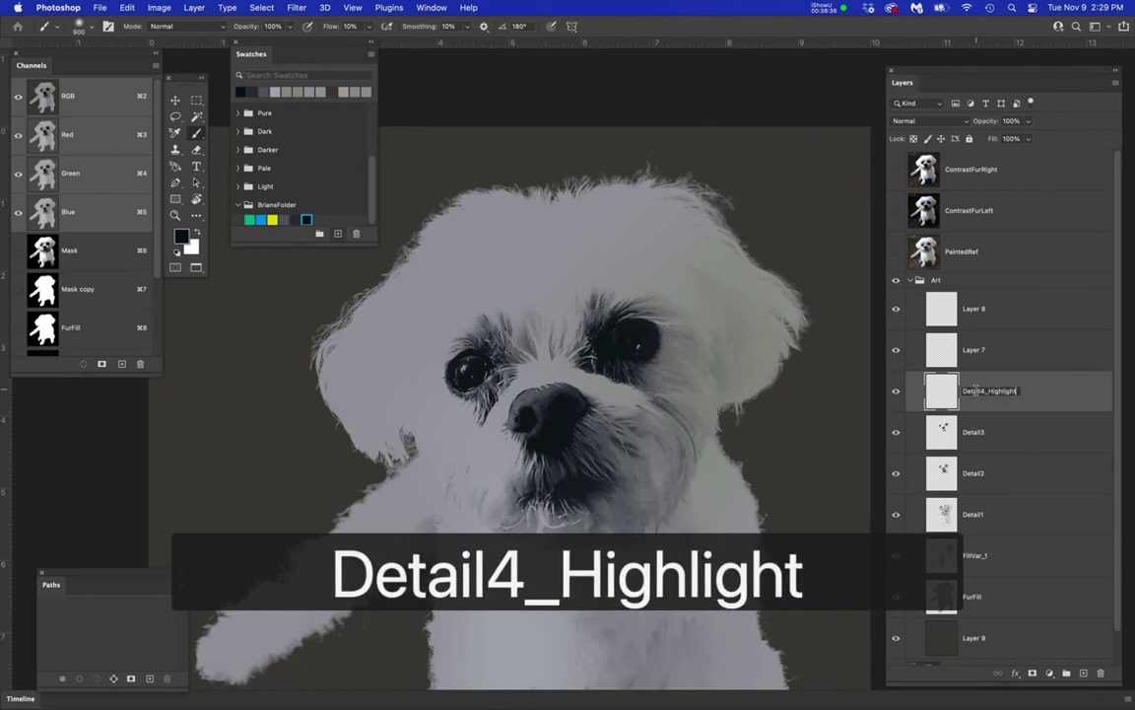
double_click(964, 391)
key("super+c")
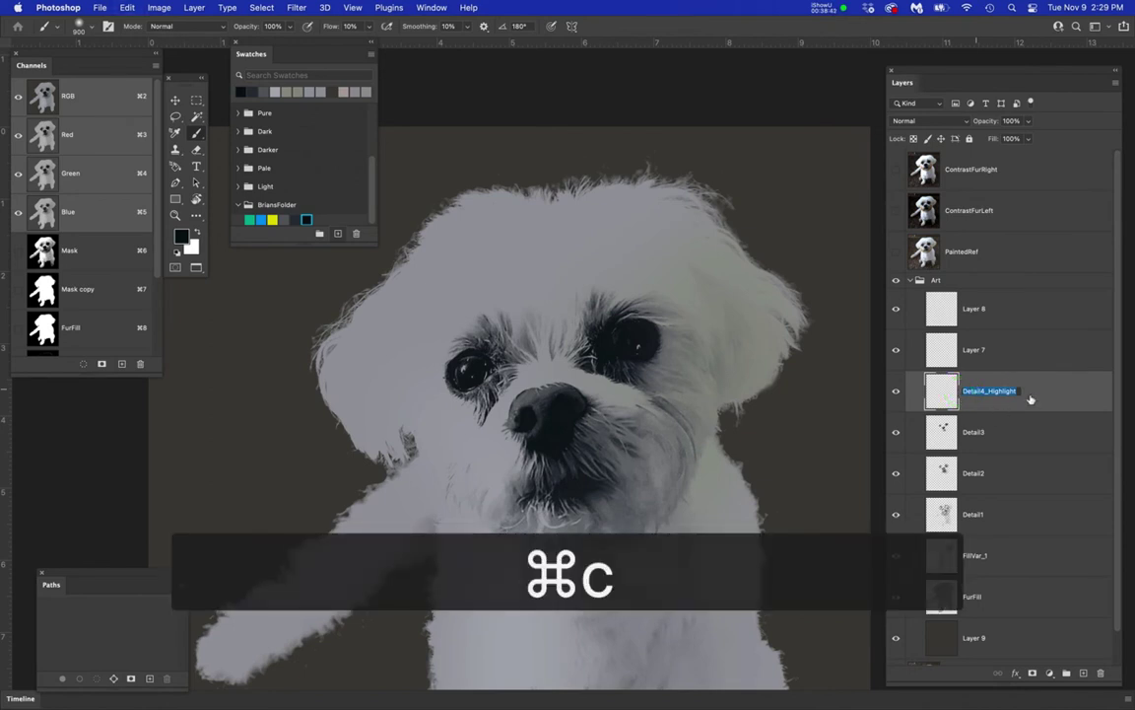
key("Return")
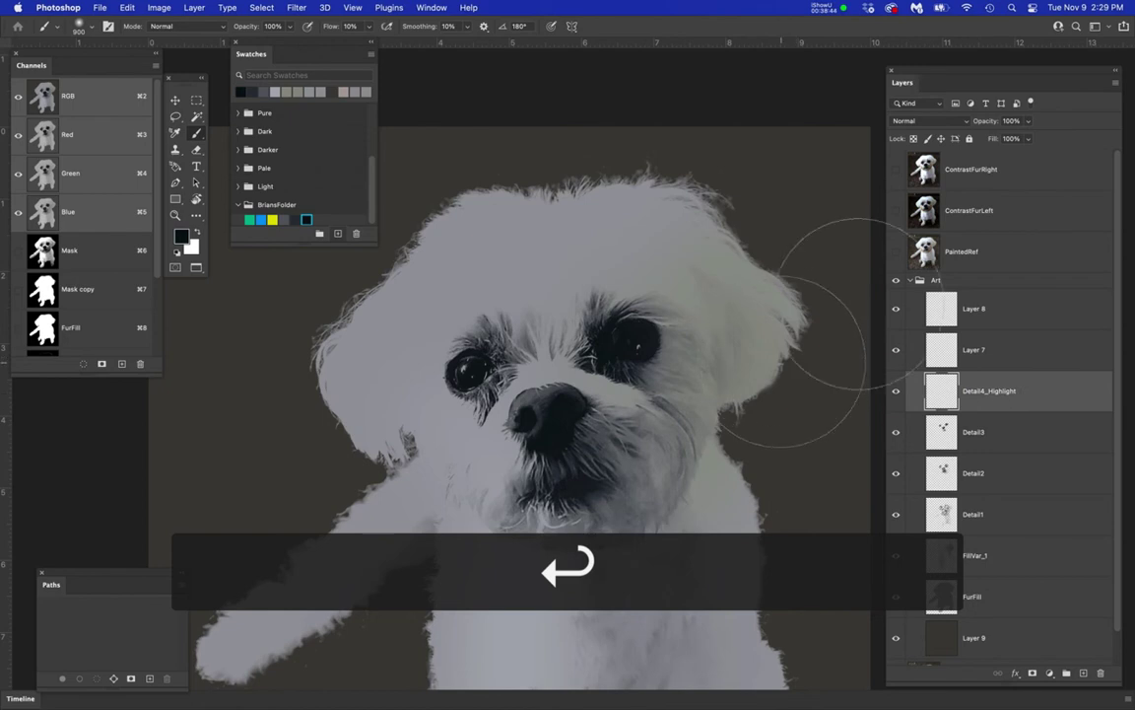
- Show the PaintedRef layer, make it active and load the FurFill channel as a selection
left_click(897, 254)
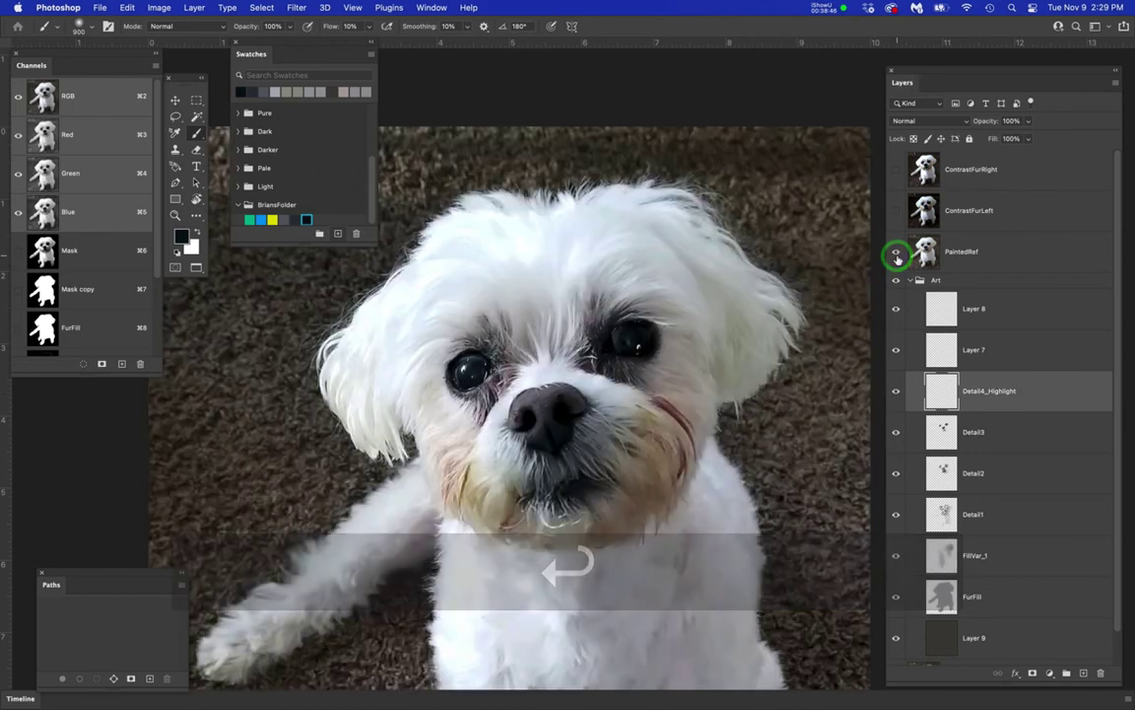
left_click(1022, 259)
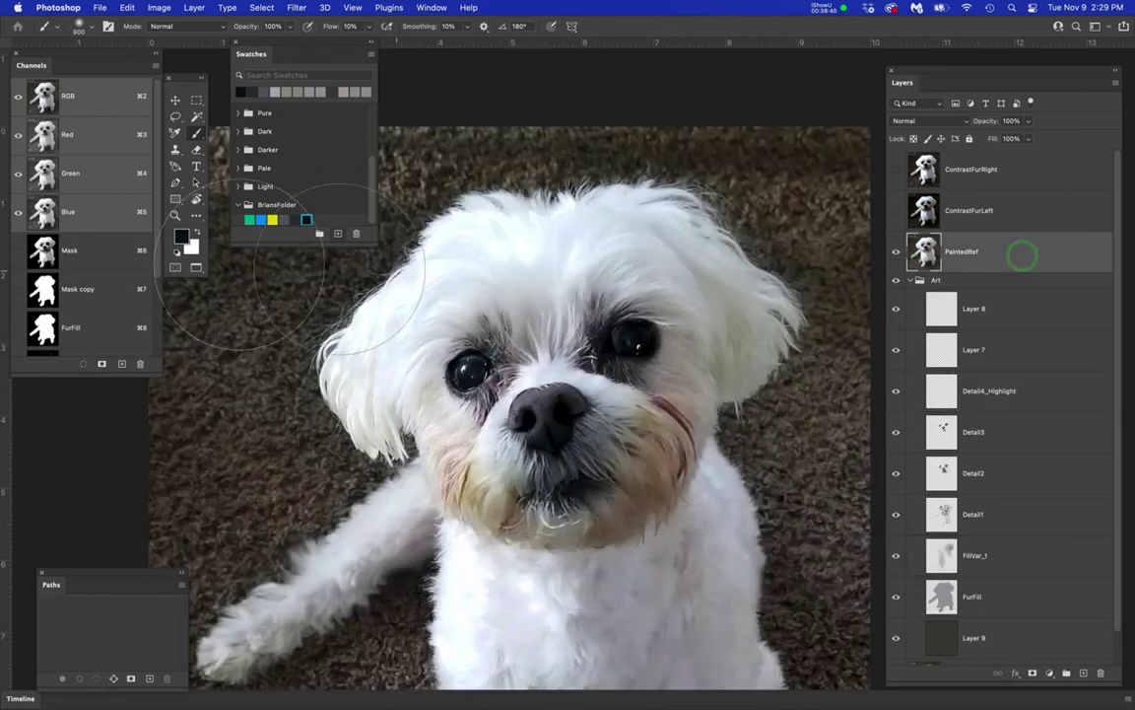
left_click(44, 326, "super")
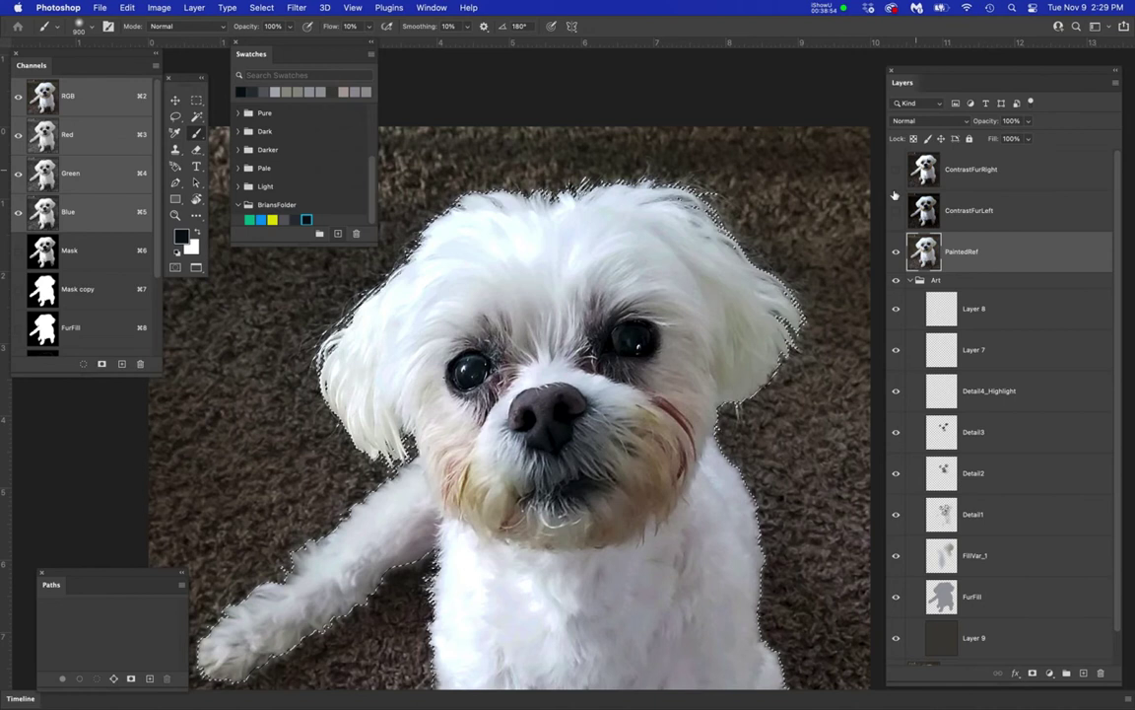
- Make a Color Range selection within the dog by sampling the white highlight in the left-hand eye
left_click(262, 8)
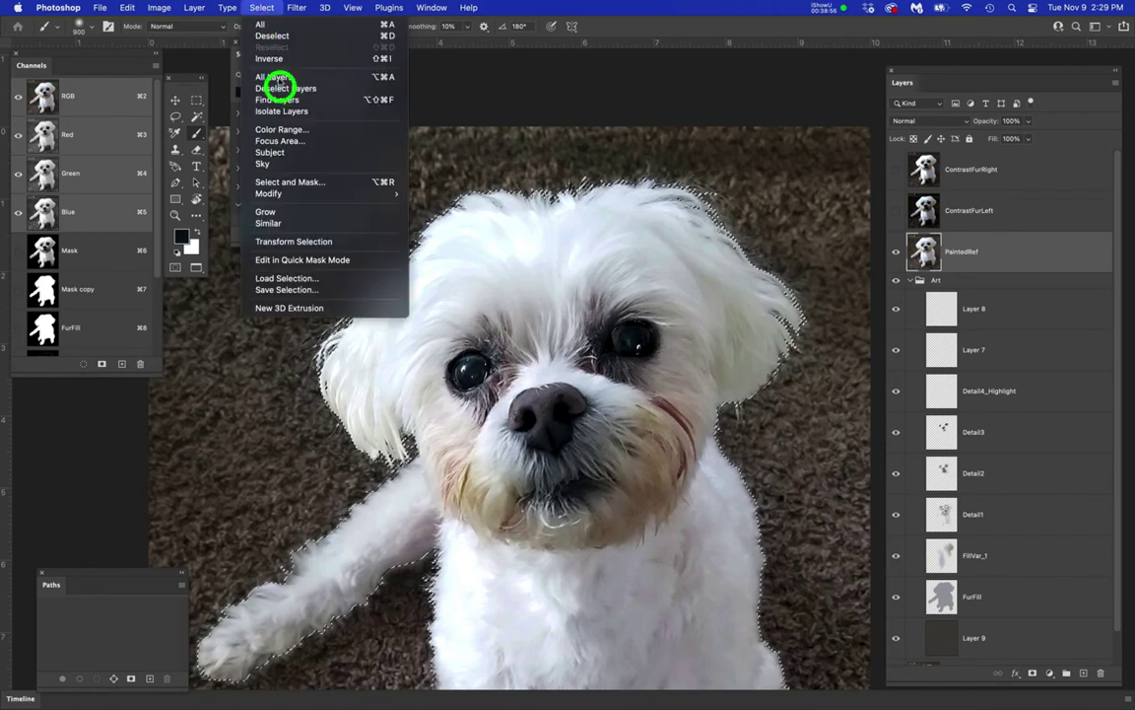
left_click(294, 129)
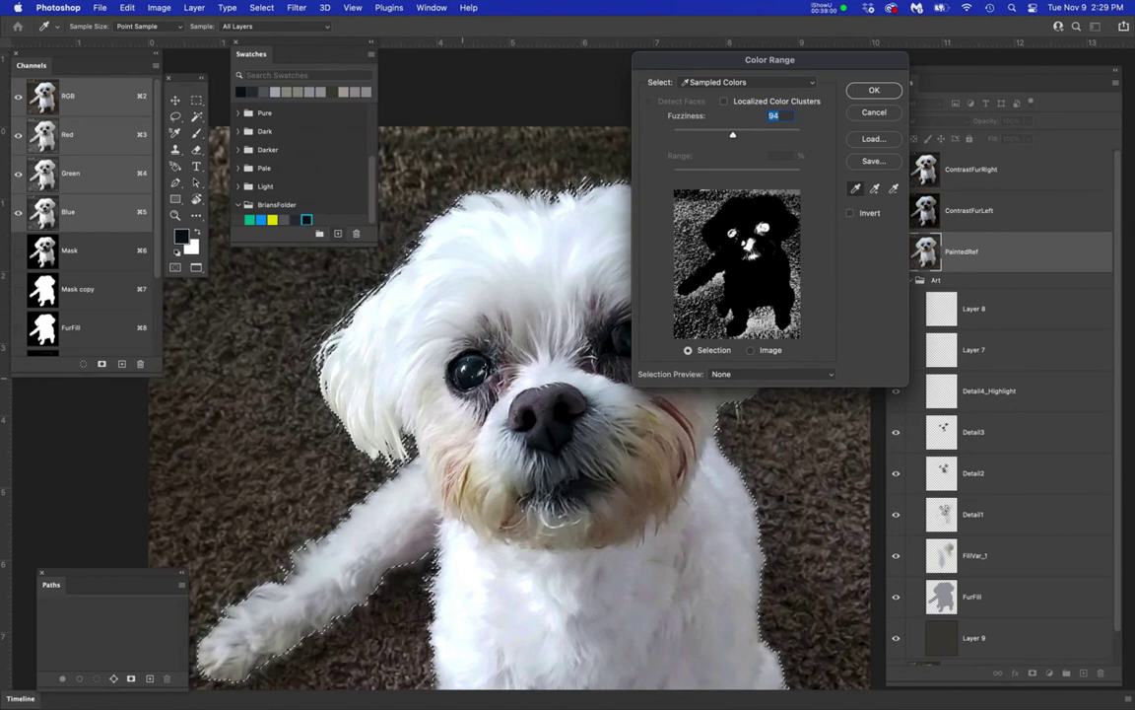
scroll(481, 373, "up", 8)
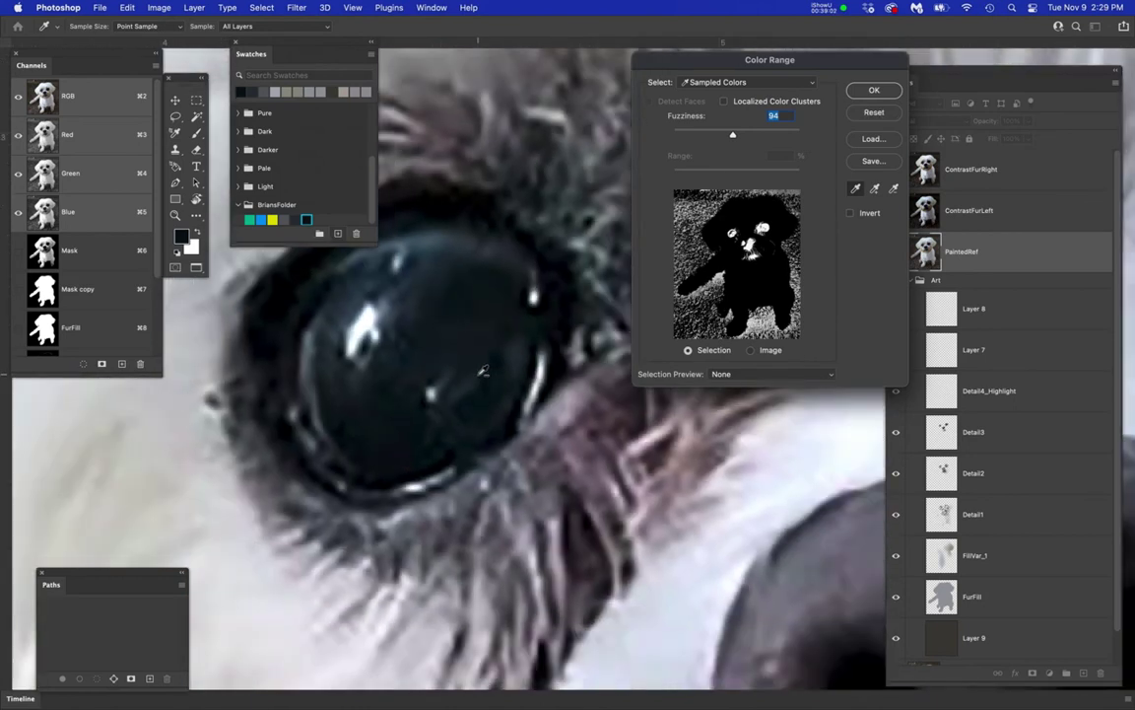
left_click(364, 335)
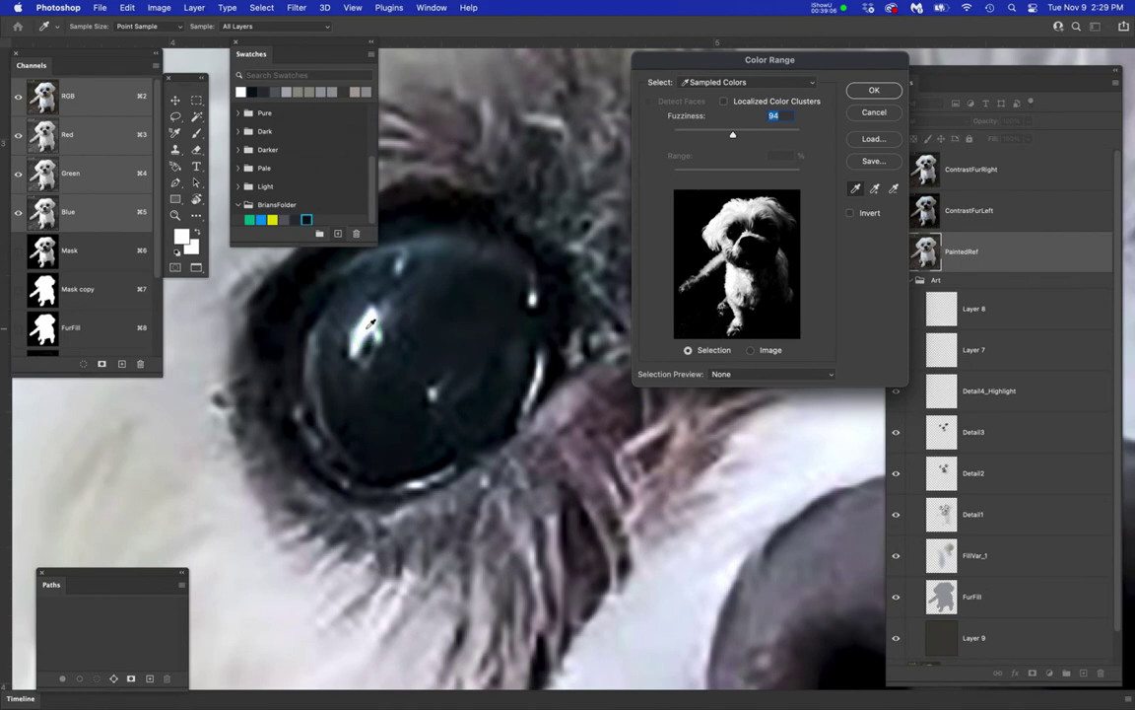
scroll(365, 334, "down", 8)
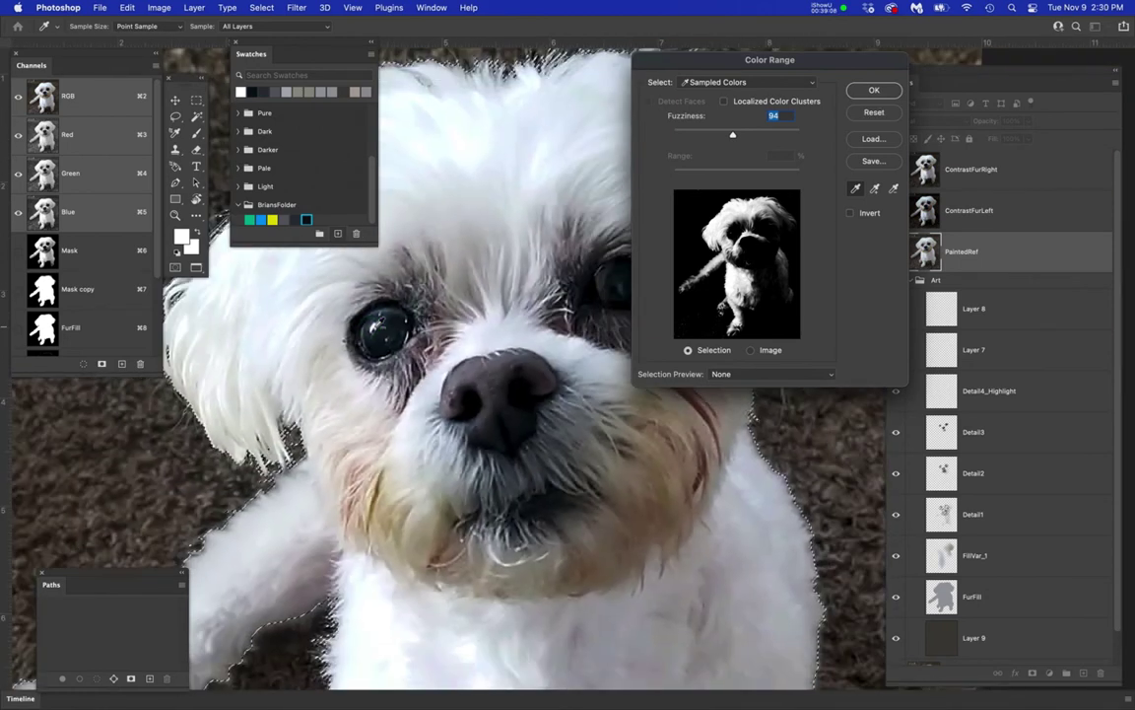
scroll(364, 334, "down", 1)
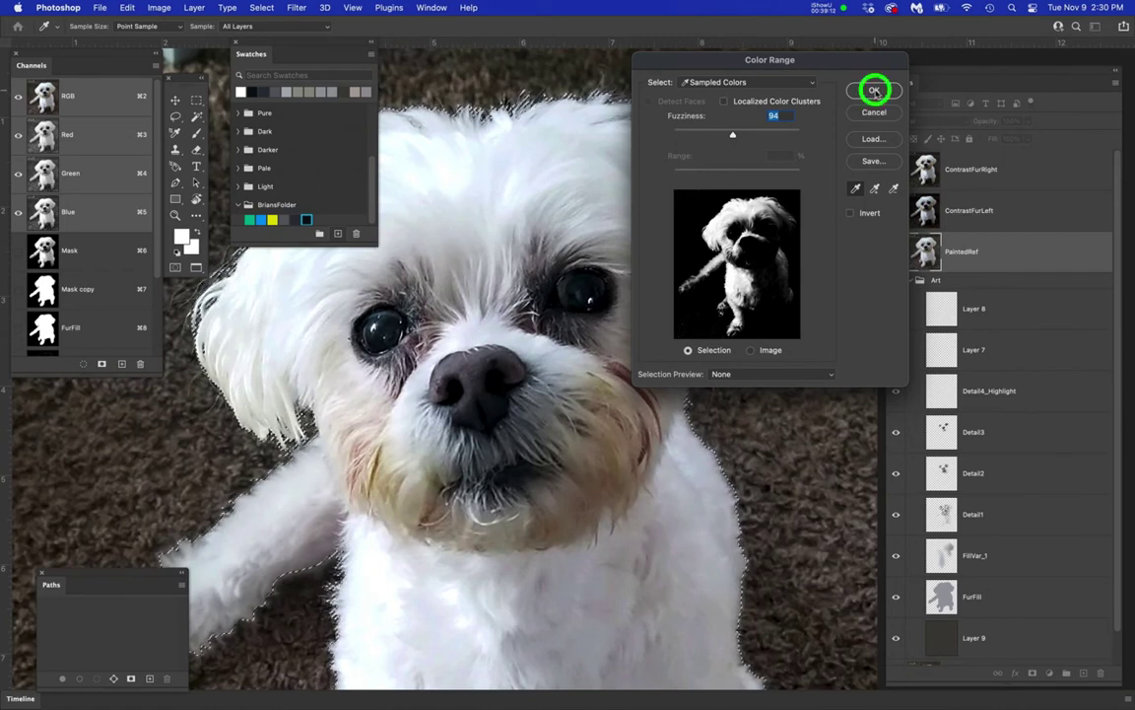
left_click(874, 91)
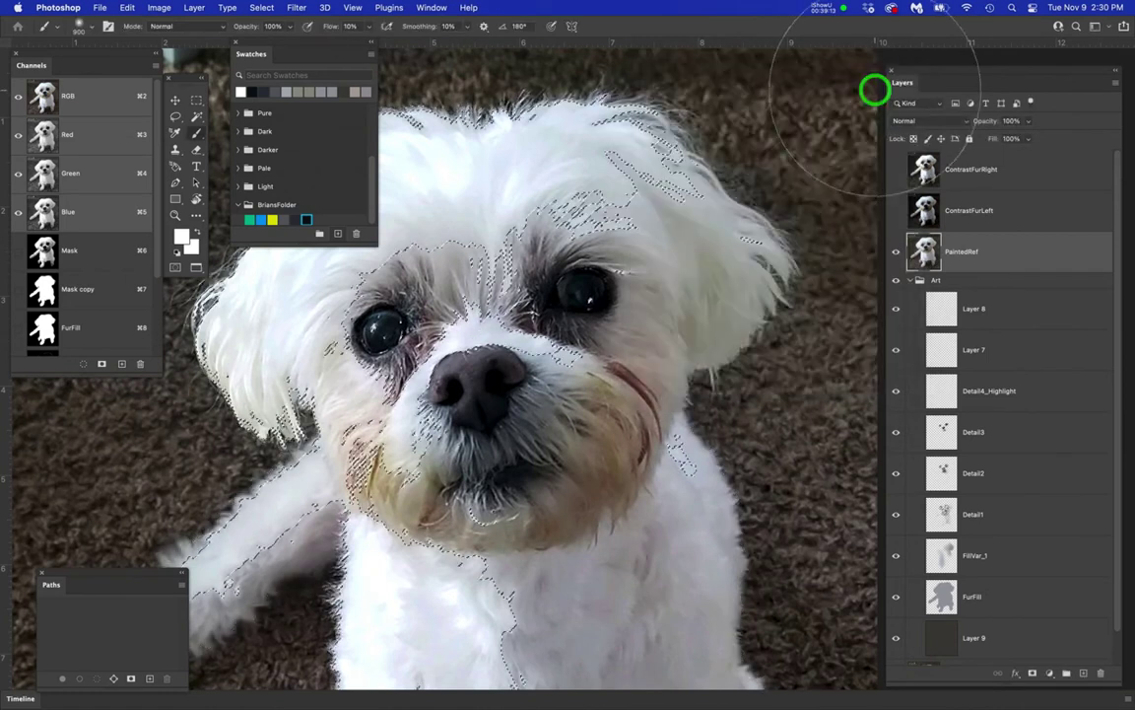
- Save the highlight selection as a new channel, using the copied name Detail4_Highlight
left_click(261, 8)
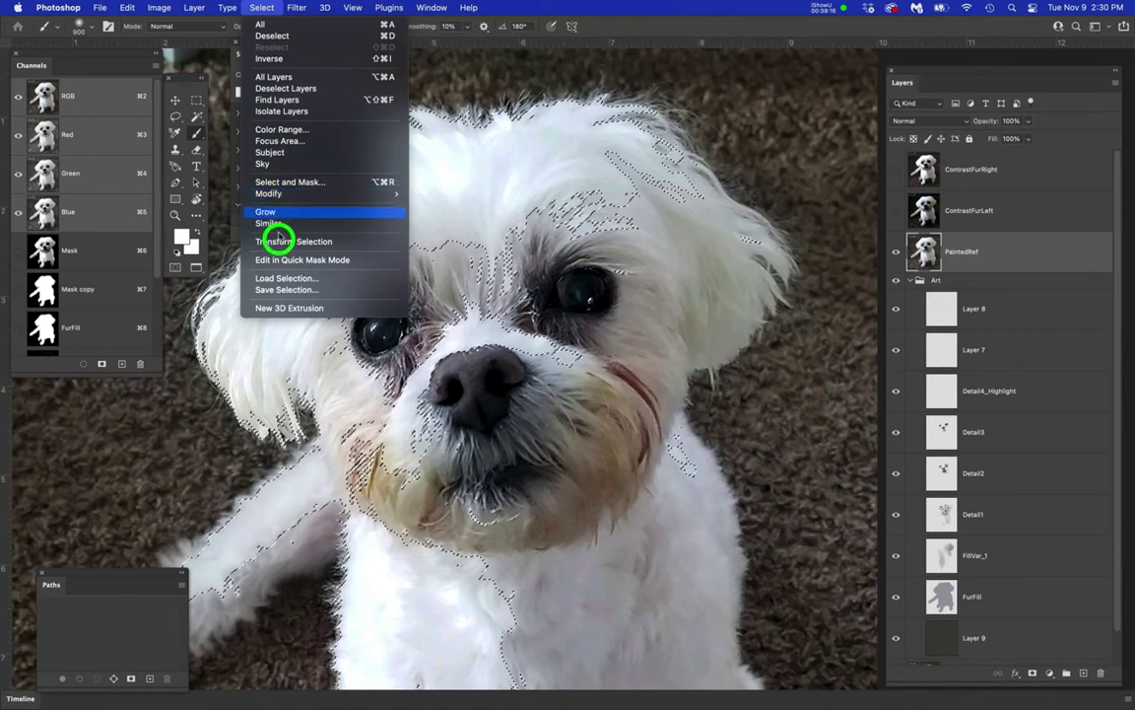
left_click(285, 292)
key("super+v")
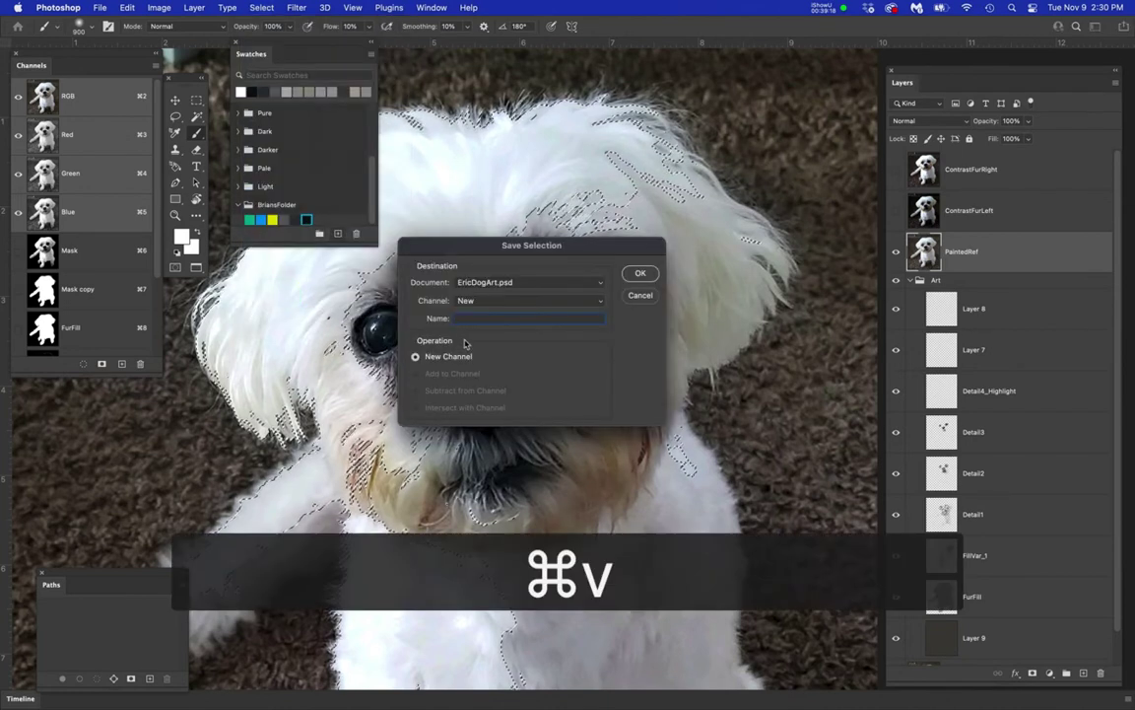
left_click(637, 274)
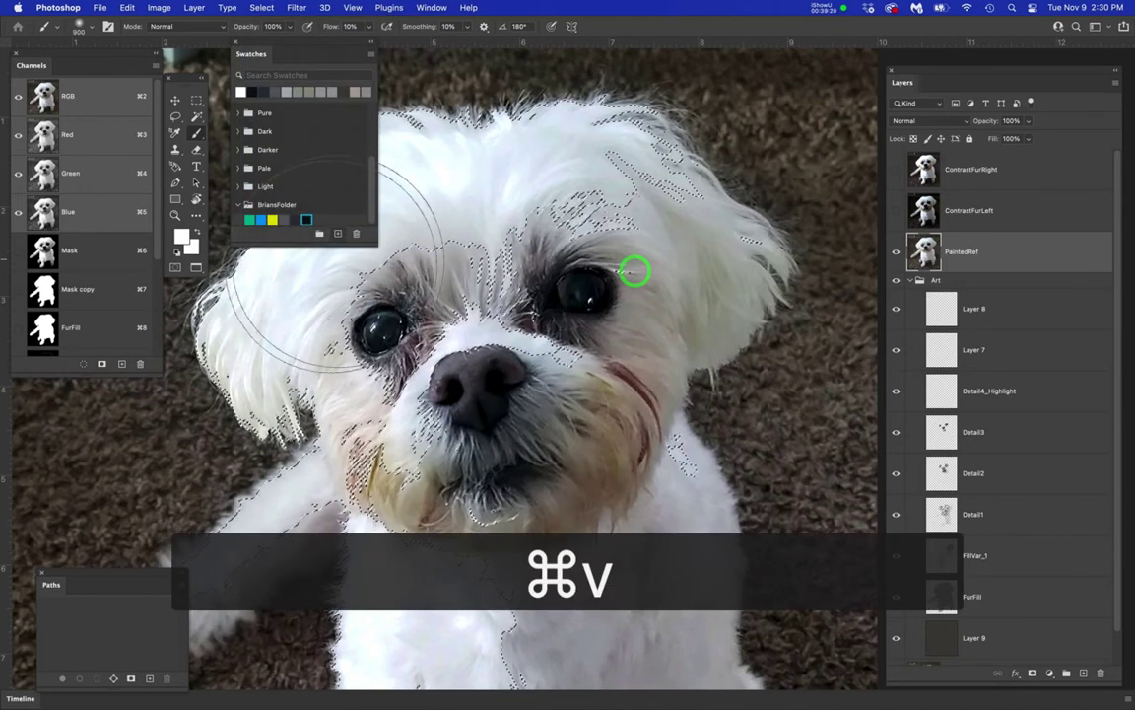
- Save the white foreground colour as a new swatch in BriansFolder, using the copied name Detail4_Highlight
left_click(338, 235)
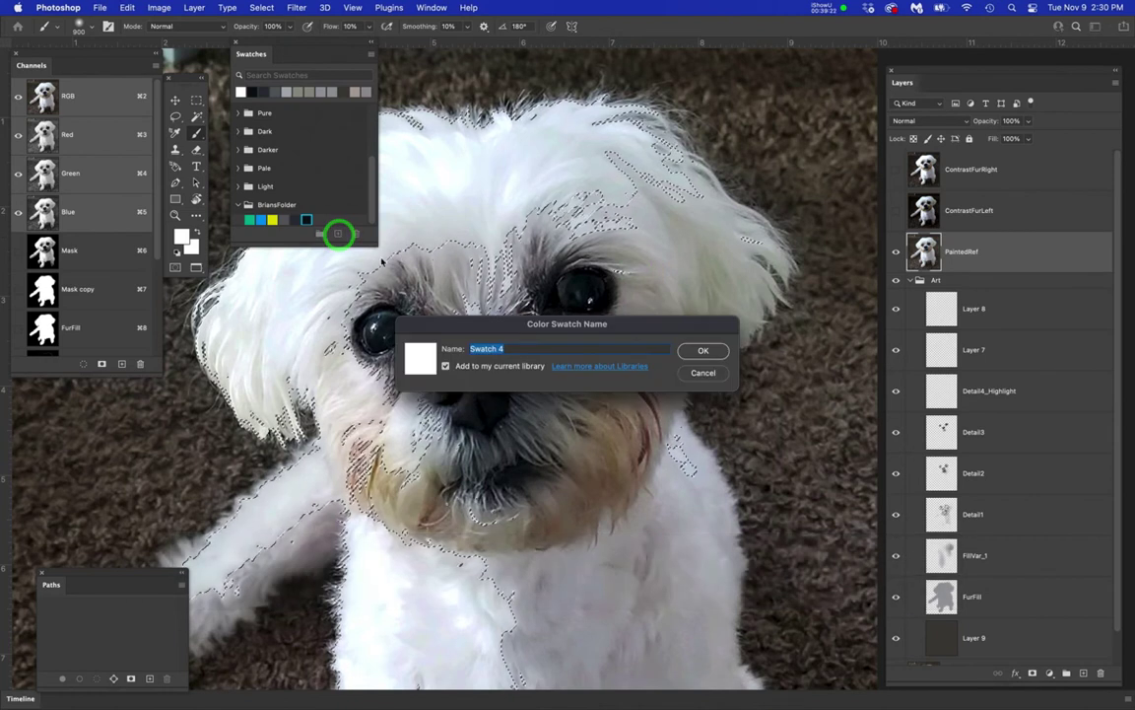
type("Detail4_Highlight")
key("Return")
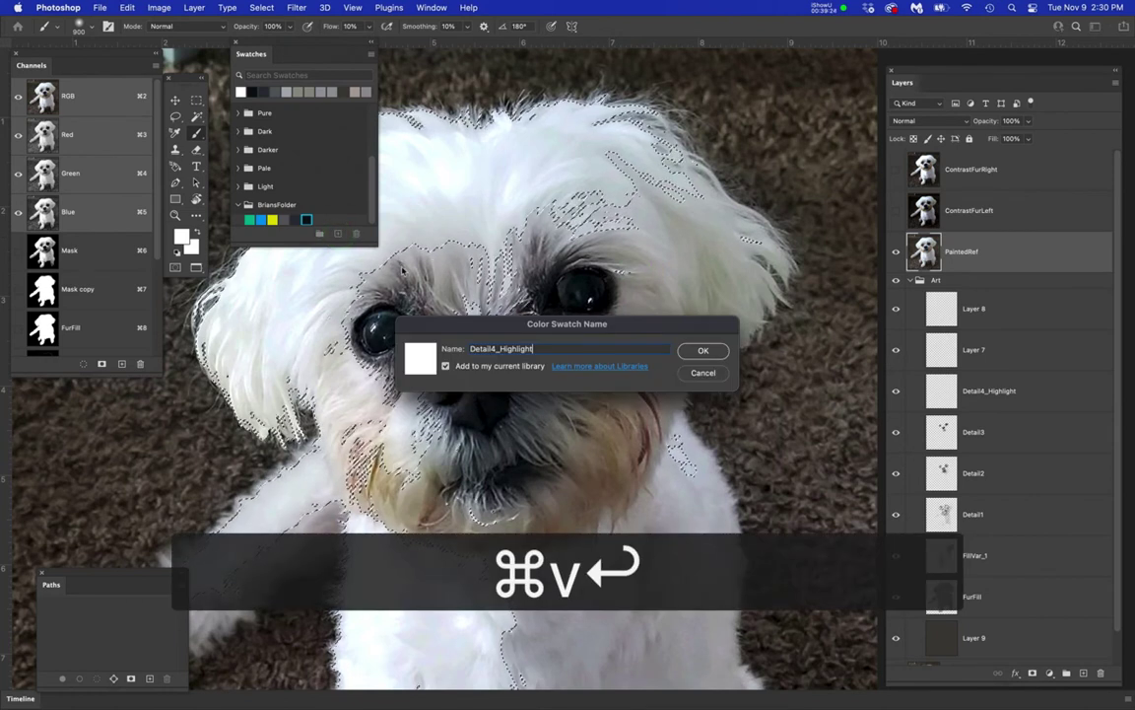
- Make the Detail4_Highlight layer active, hide PaintedRef and hide the selection outline
left_click(1005, 390)
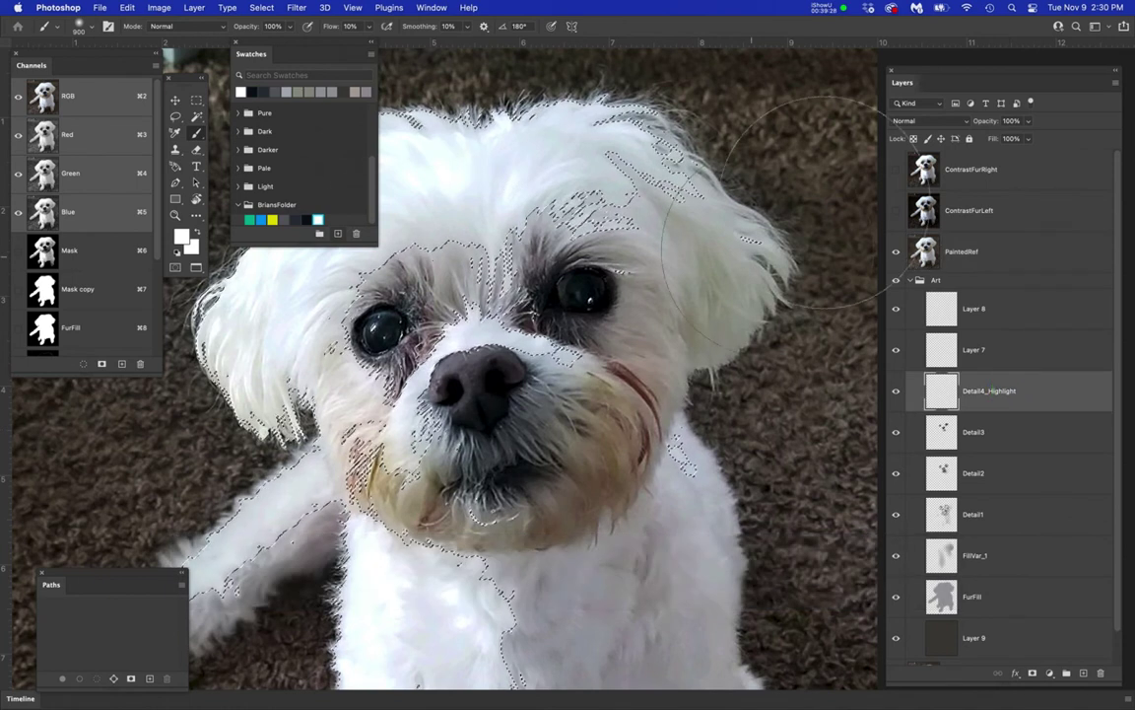
left_click(898, 255)
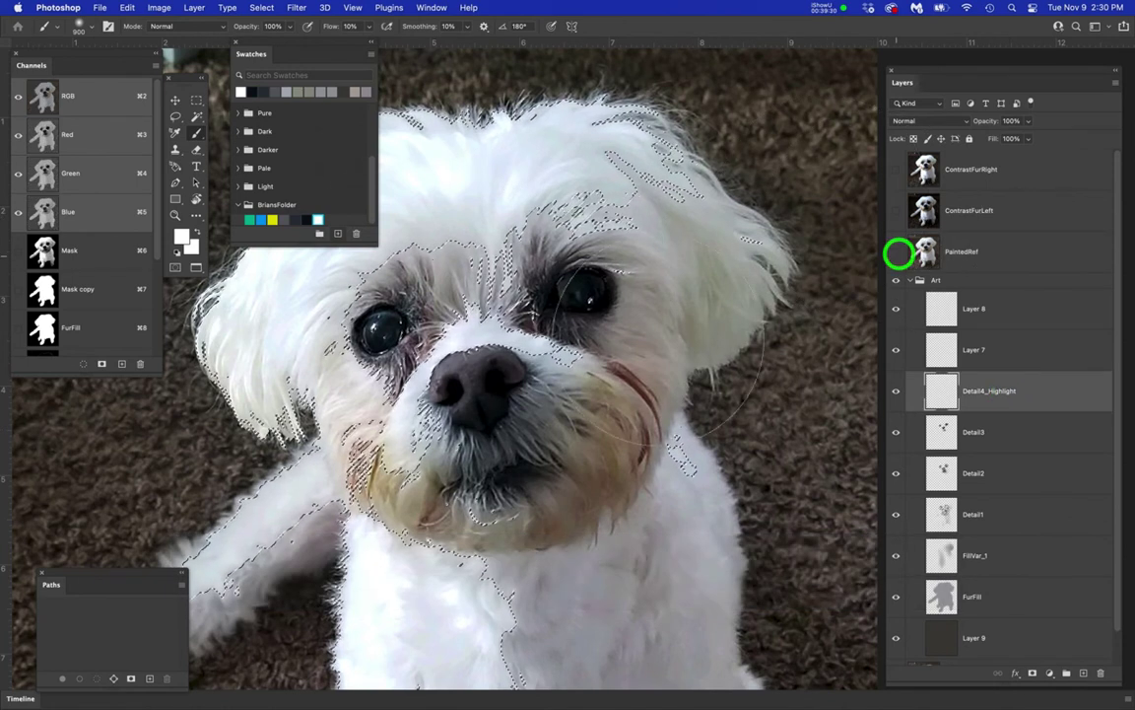
scroll(576, 345, "down", 2)
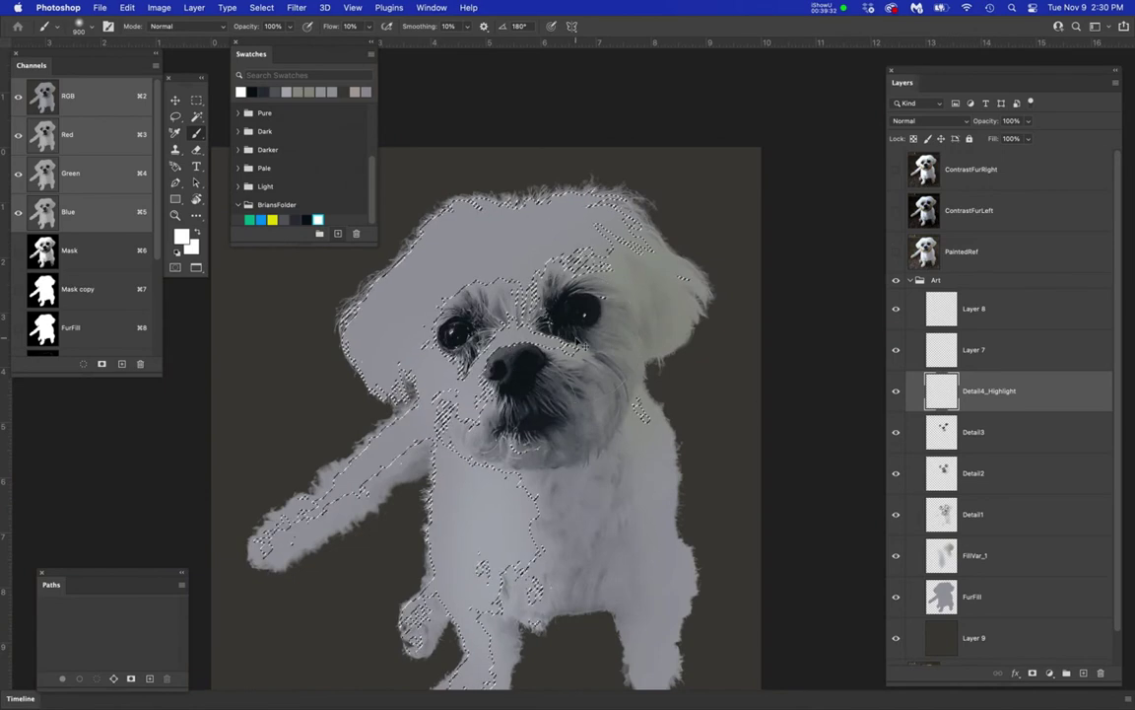
key("super+h")
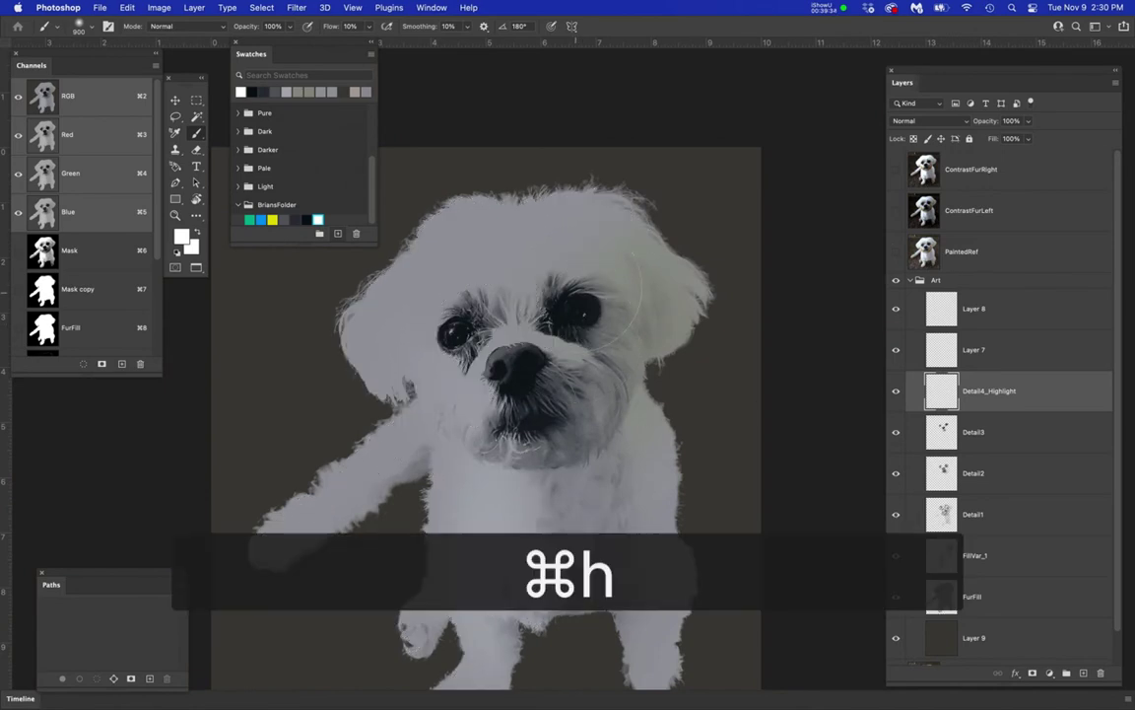
- Brush white highlights through the selection over the fur of the dog's head, ears, chest and legs on the Detail4_Highlight layer
scroll(455, 342, "up", 3)
mouse_move(469, 318)
left_mouse_down()
mouse_move(482, 334)
mouse_move(626, 320)
mouse_move(693, 200)
mouse_move(684, 246)
mouse_move(542, 519)
mouse_move(584, 486)
mouse_move(423, 413)
mouse_move(337, 603)
mouse_move(352, 515)
mouse_move(330, 473)
left_mouse_up()
scroll(508, 505, "down", 3)
mouse_move(588, 544)
left_mouse_down()
mouse_move(643, 481)
mouse_move(593, 505)
mouse_move(573, 552)
left_mouse_up()
left_click_drag(644, 480, 674, 504)
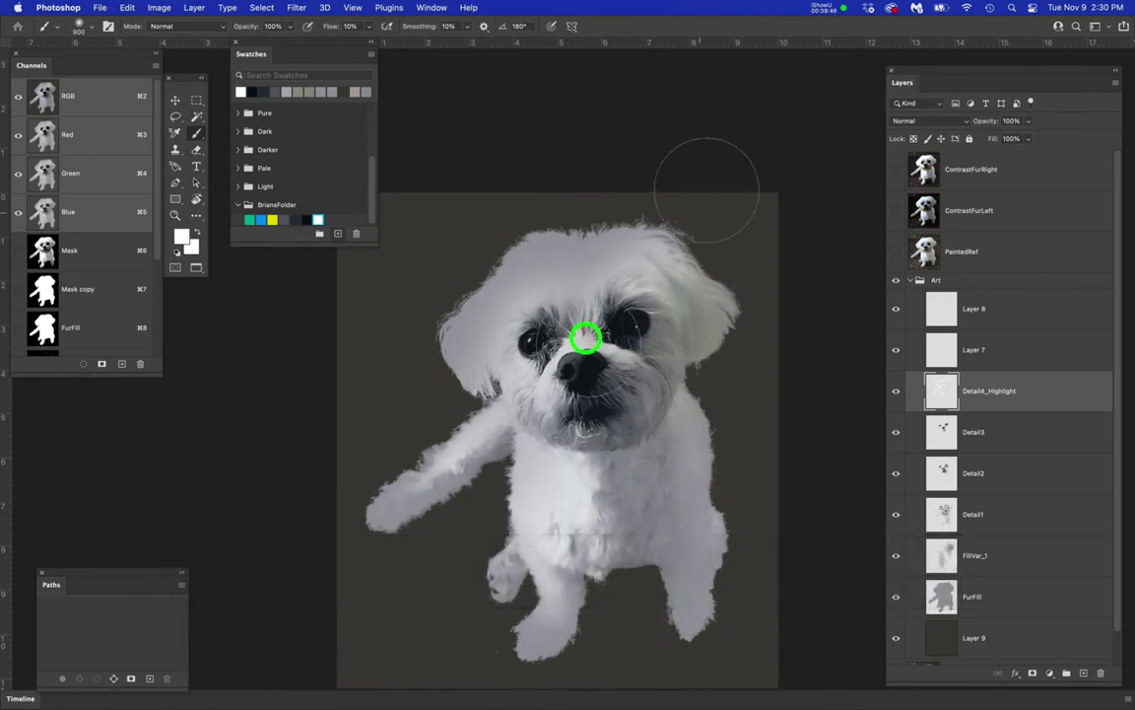
left_click_drag(622, 311, 544, 325)
left_click_drag(476, 383, 437, 518)
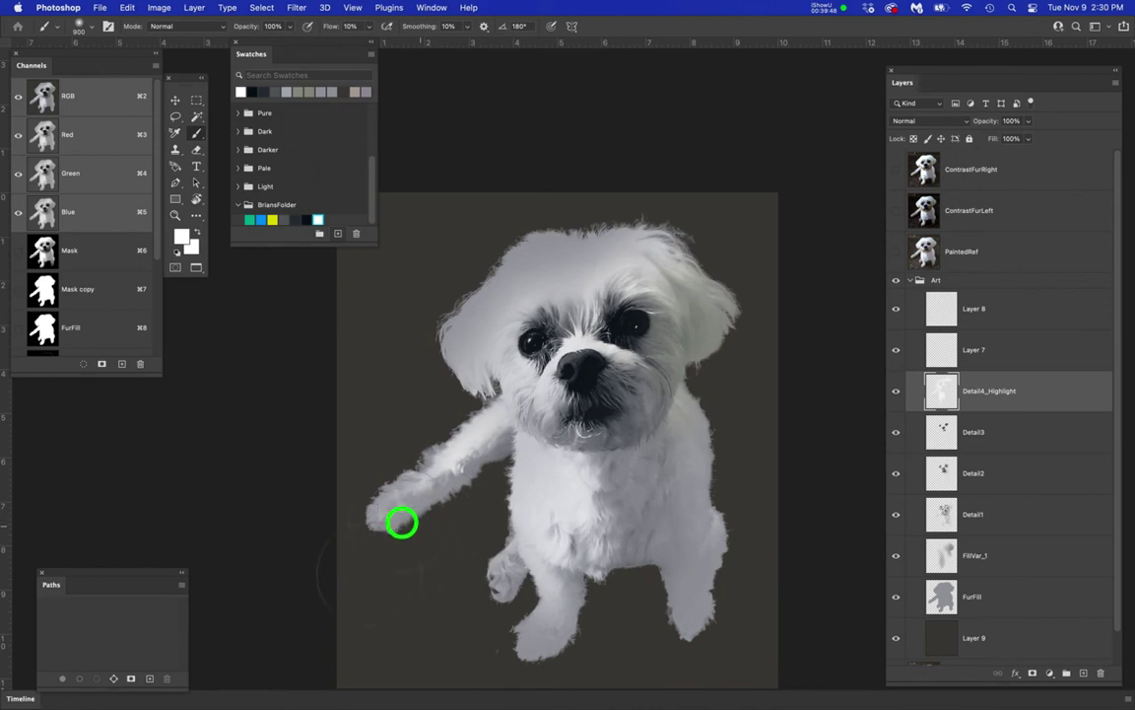
mouse_move(554, 592)
left_mouse_down()
mouse_move(562, 652)
mouse_move(542, 614)
mouse_move(616, 411)
mouse_move(752, 364)
left_mouse_up()
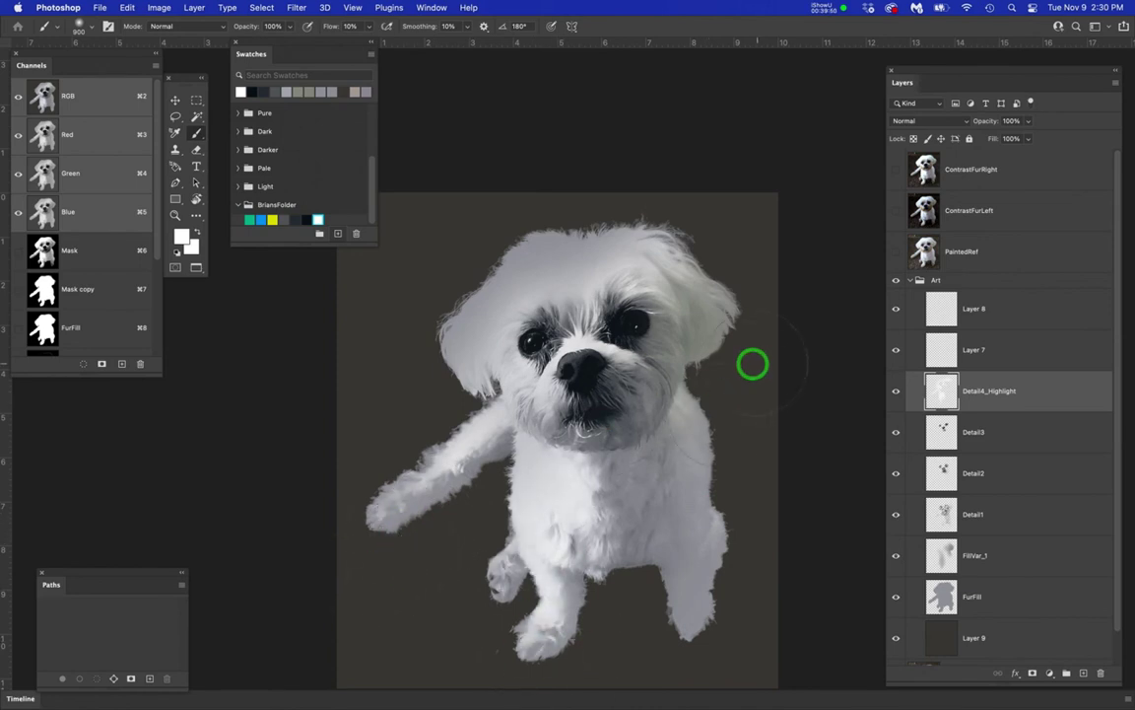
mouse_move(624, 299)
left_mouse_down()
mouse_move(529, 300)
mouse_move(487, 315)
mouse_move(476, 345)
left_mouse_up()
mouse_move(548, 373)
left_mouse_down()
mouse_move(570, 418)
mouse_move(698, 321)
left_mouse_up()
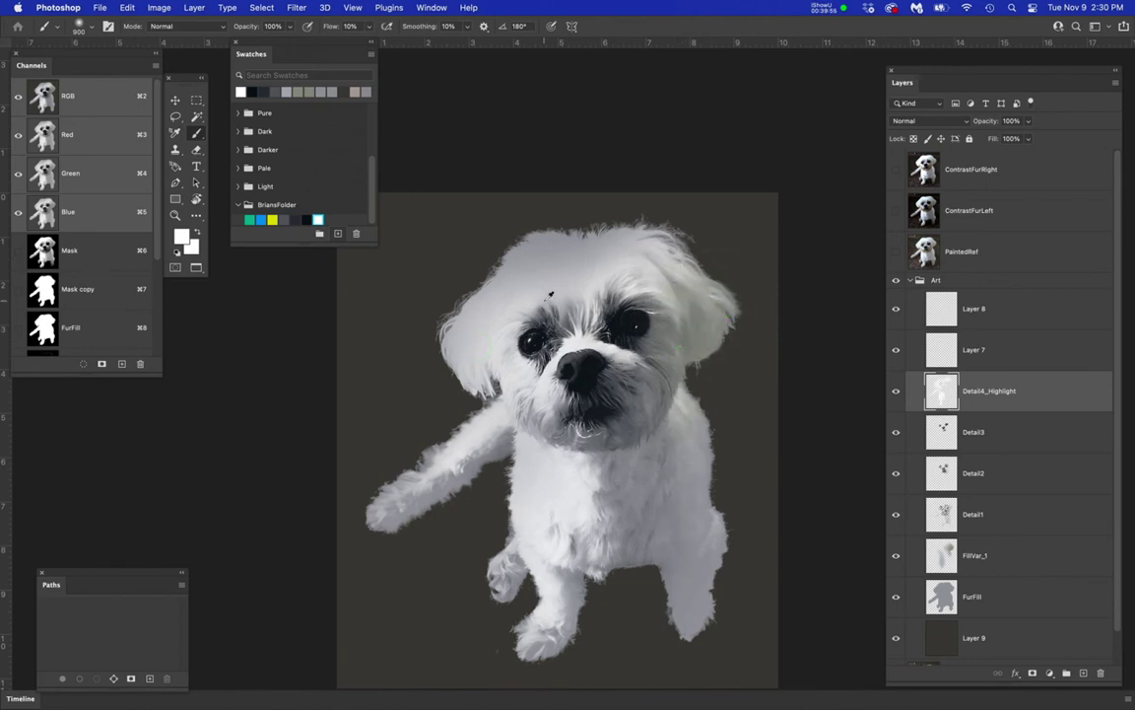
scroll(551, 293, "up", 2)
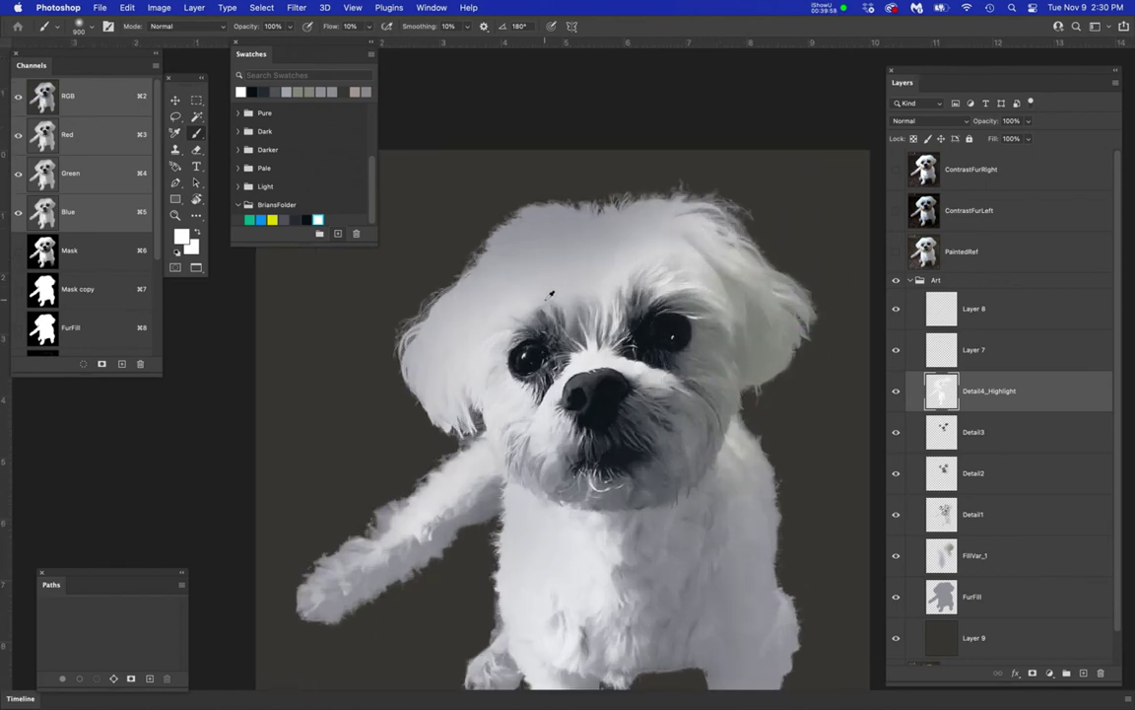
scroll(551, 294, "up", 3)
scroll(557, 309, "down", 1)
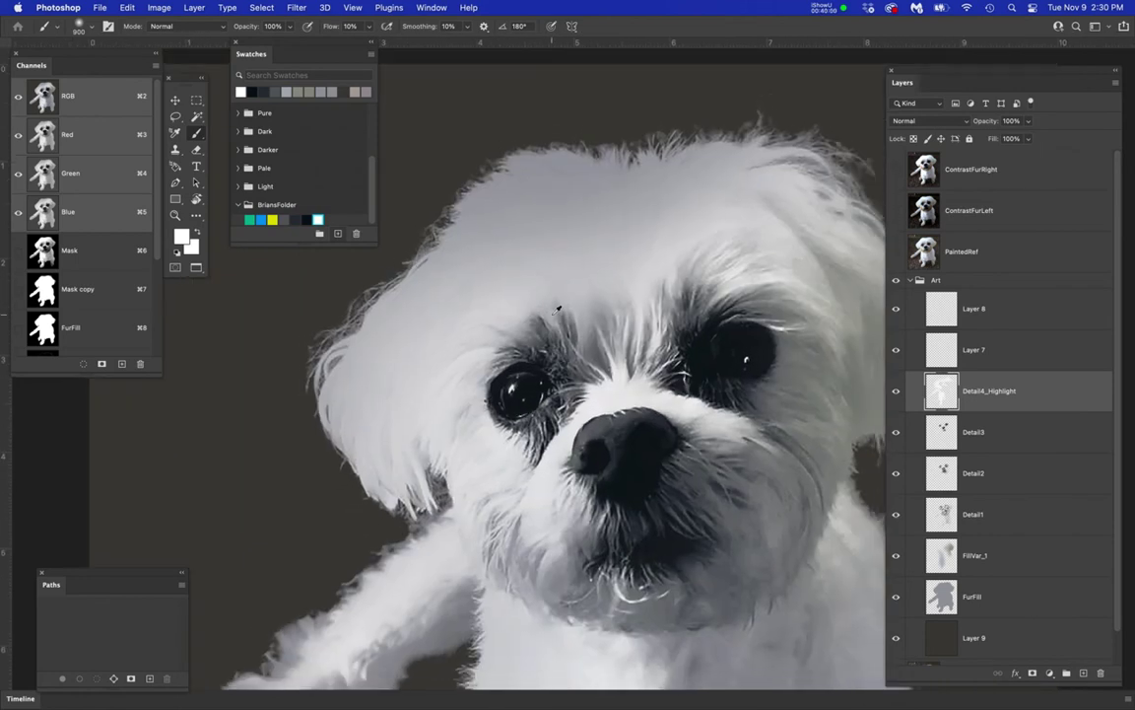
scroll(557, 309, "down", 3)
mouse_move(575, 476)
left_mouse_down()
mouse_move(567, 528)
mouse_move(676, 543)
mouse_move(714, 505)
left_mouse_up()
scroll(714, 504, "down", 3)
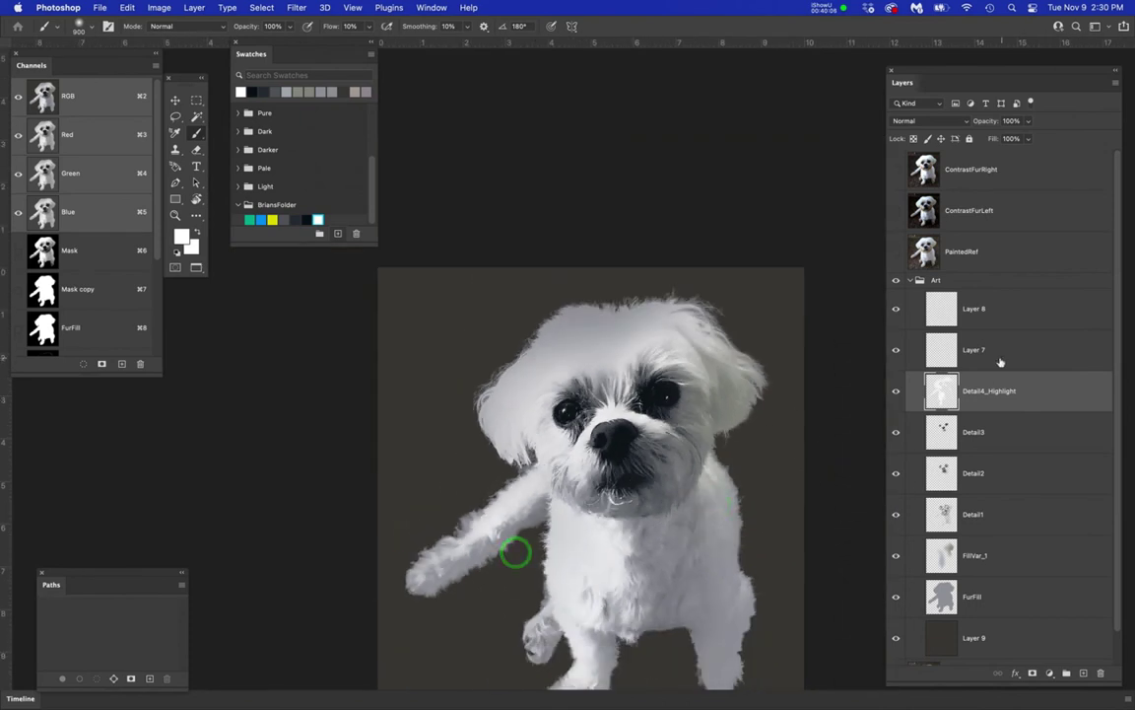
- Rename Layer 7 as FurDark1
double_click(978, 351)
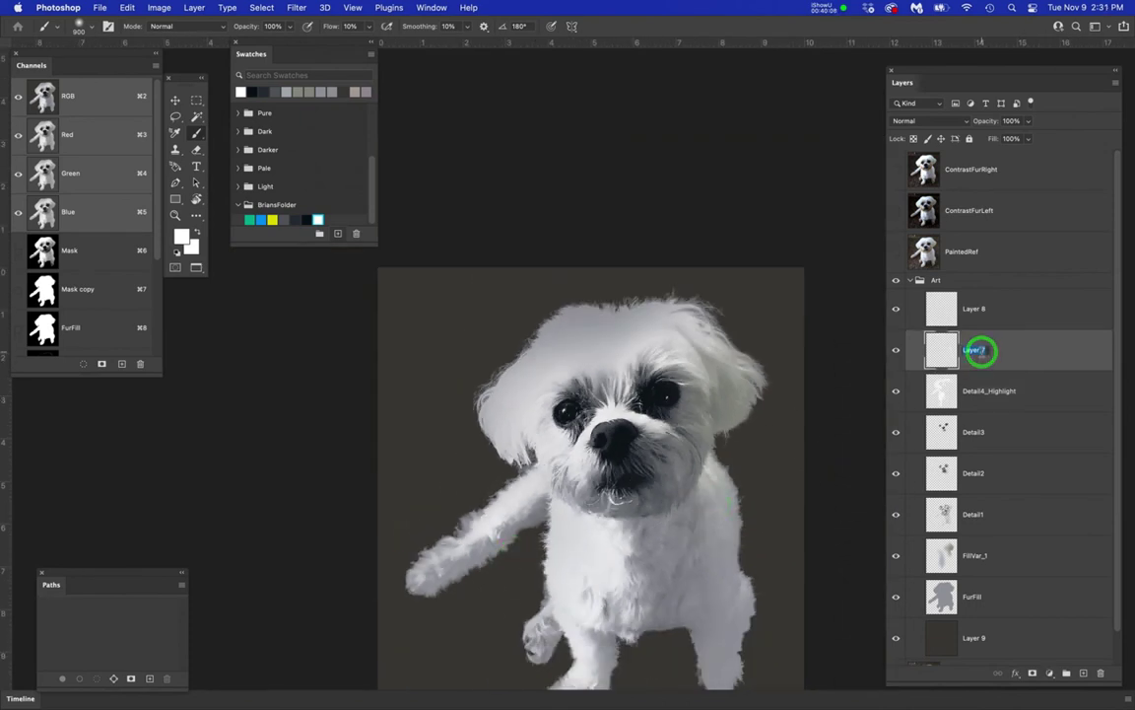
type("FurDar")
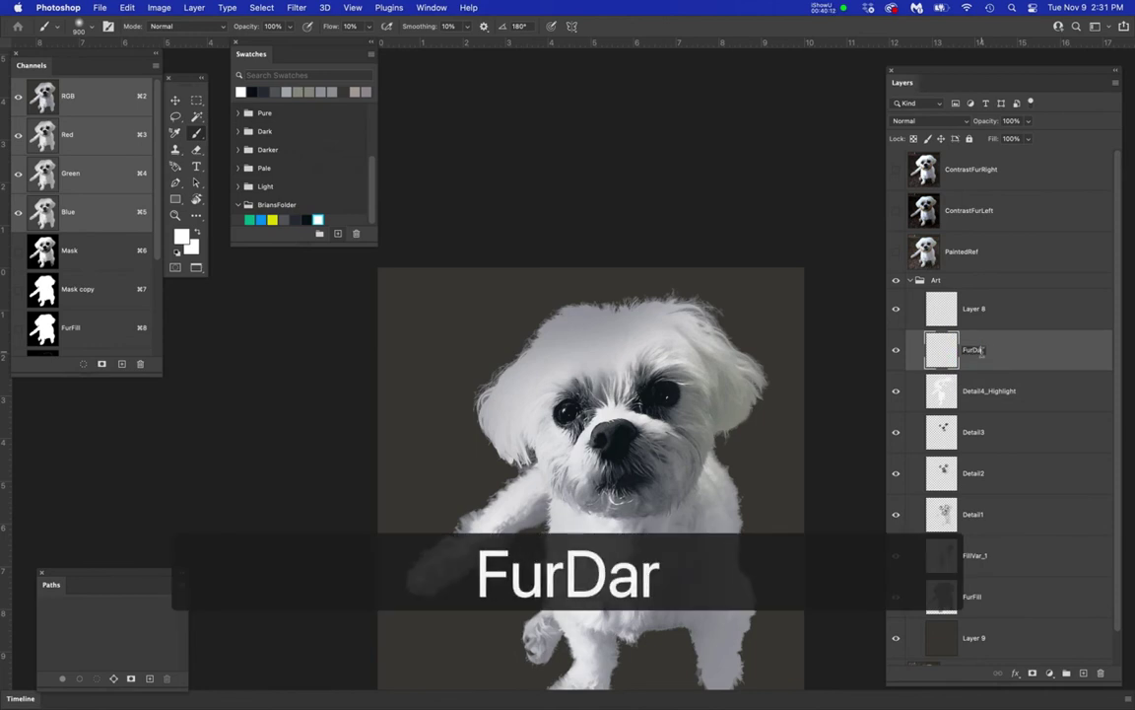
type("k1")
key("Return")
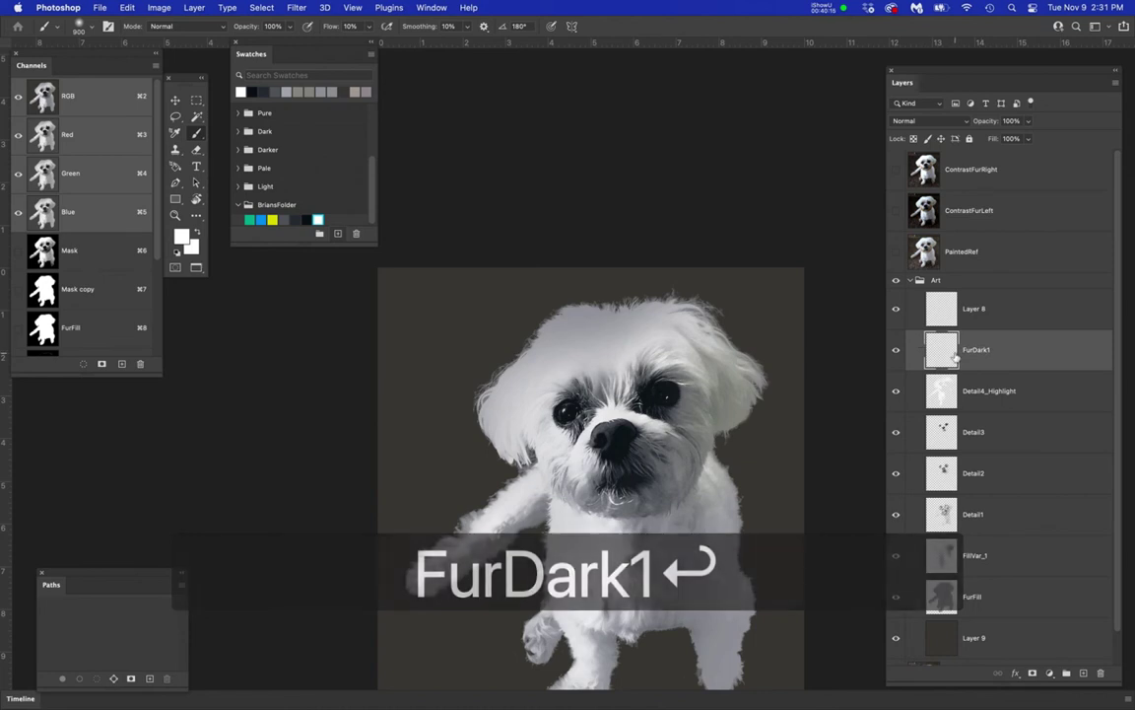
- Show the PaintedRef layer, make it active and load the FurFill channel as a selection
left_click(897, 251)
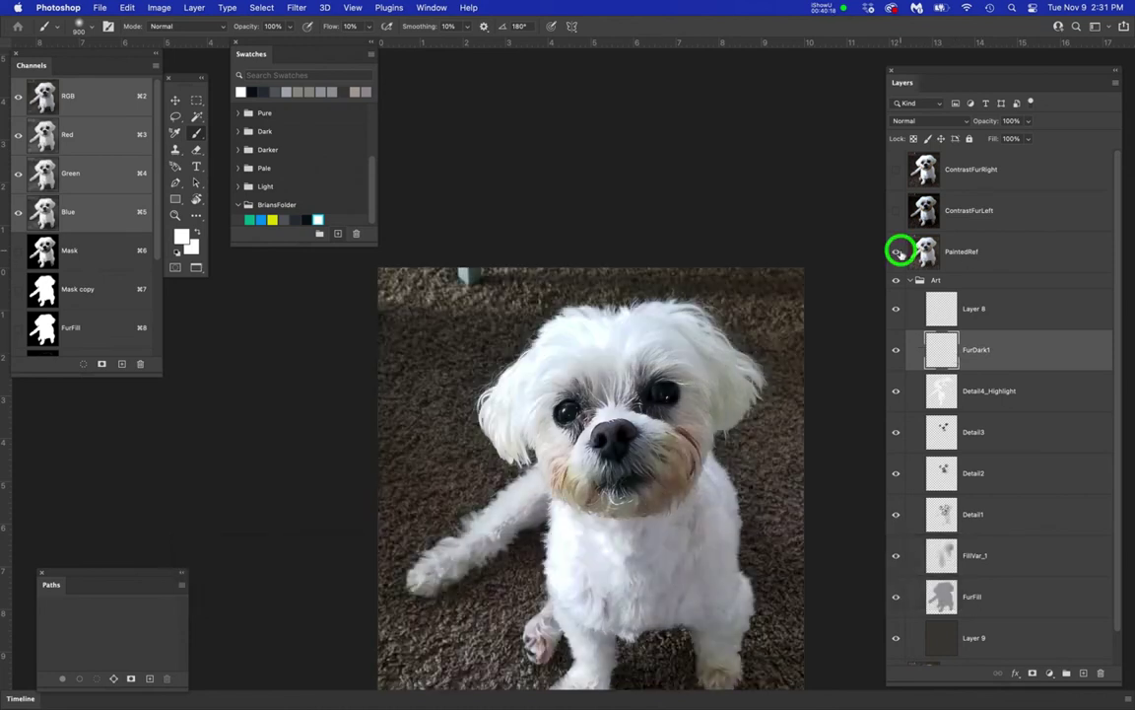
left_click(982, 253)
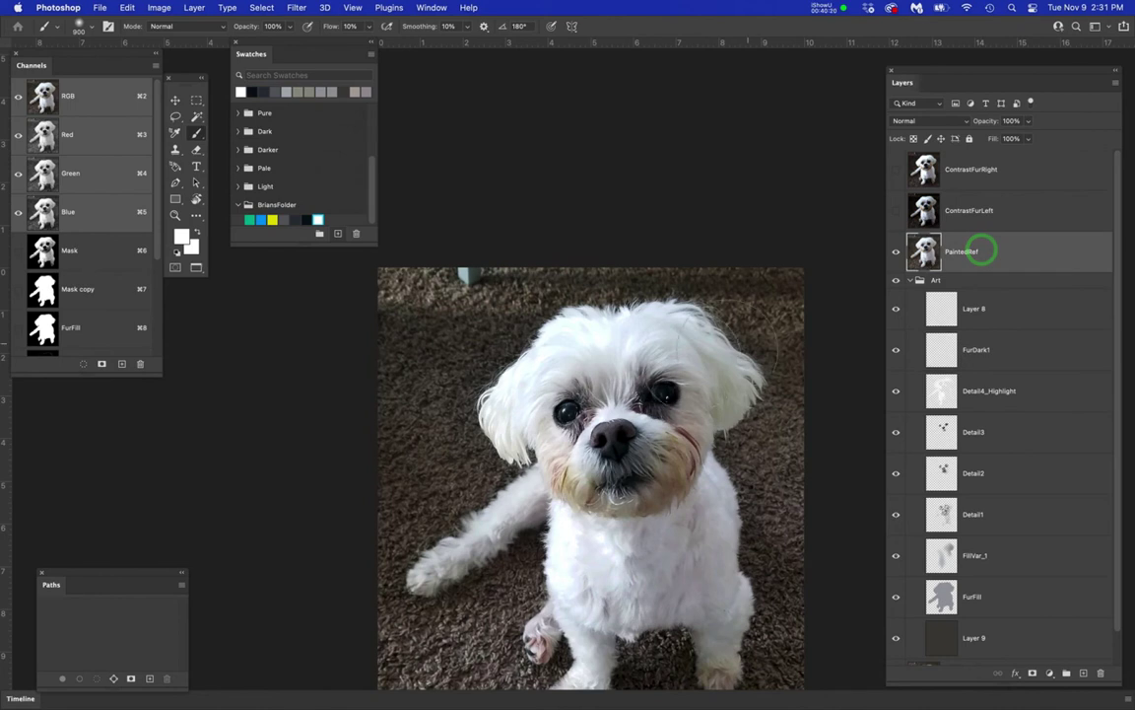
left_click(44, 327, "super")
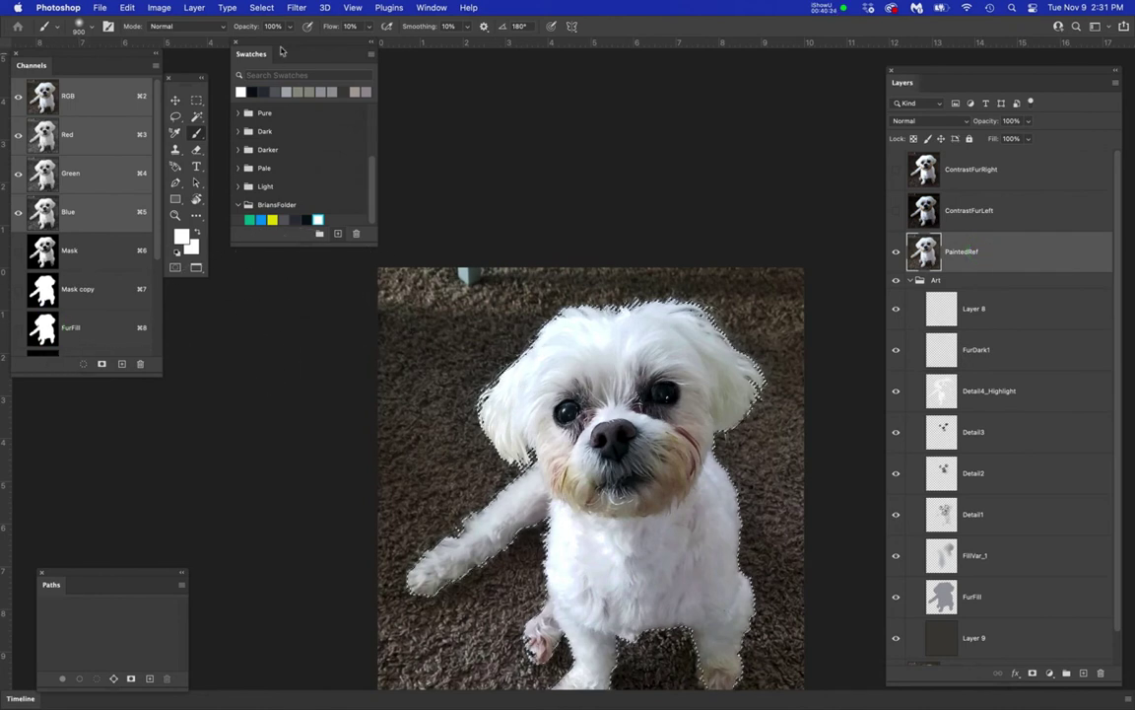
left_click_drag(264, 9, 294, 130)
key("super")
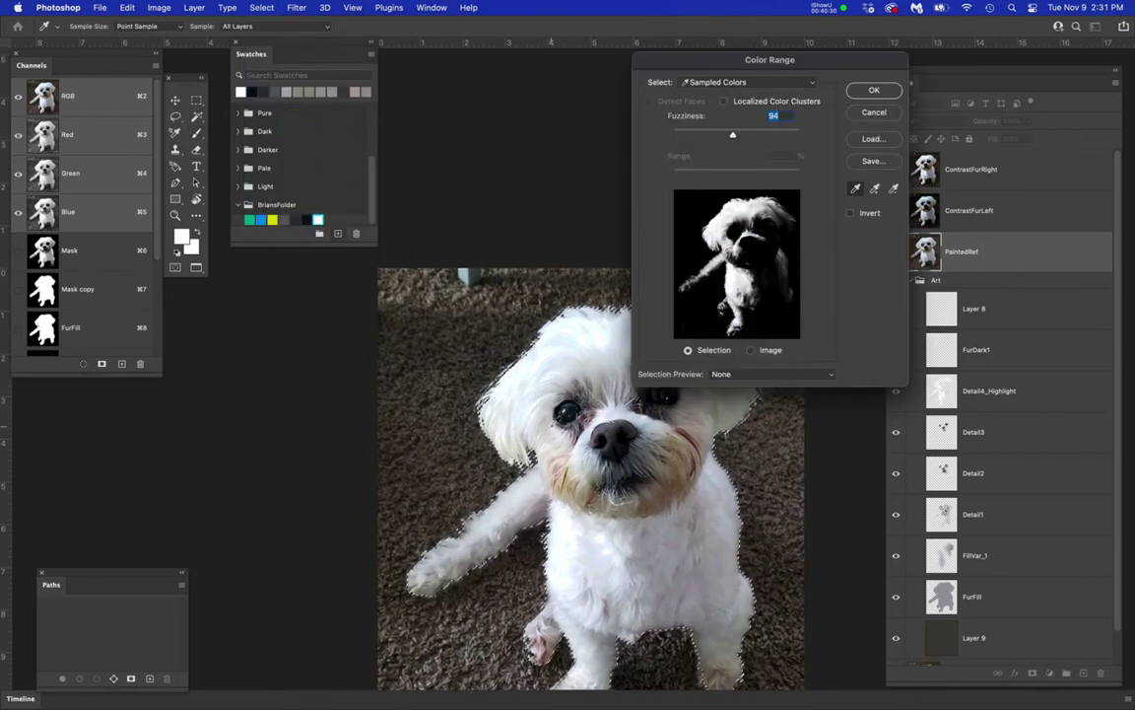
scroll(551, 425, "up", 3)
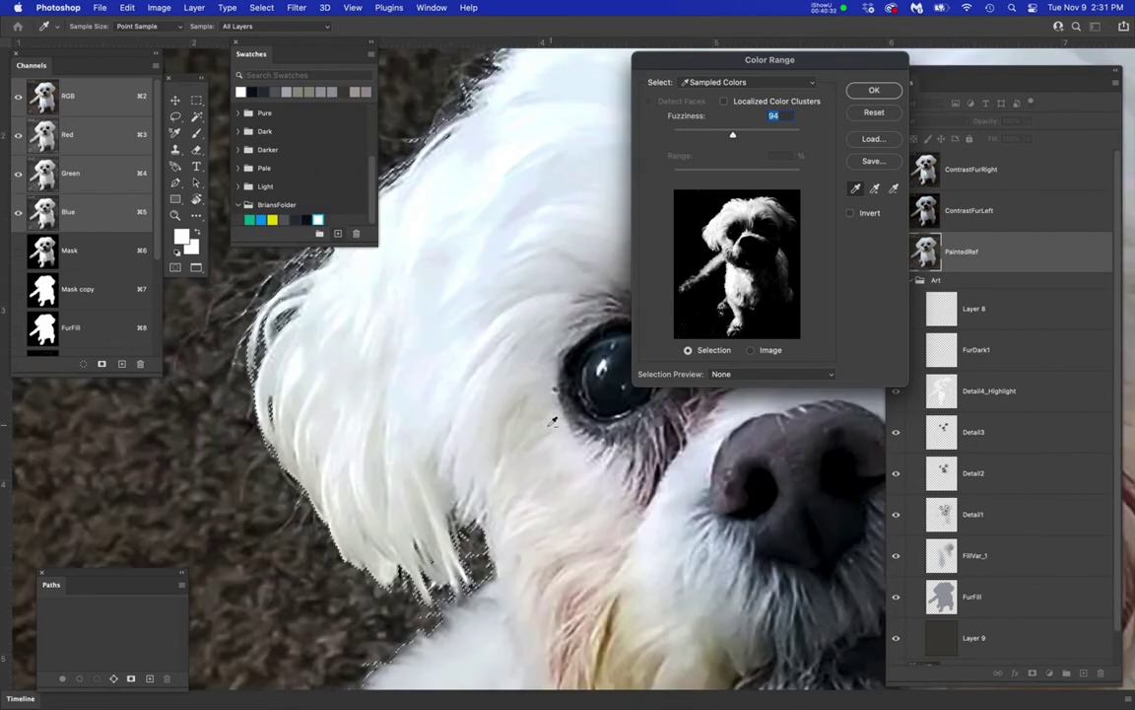
left_click_drag(519, 439, 454, 400)
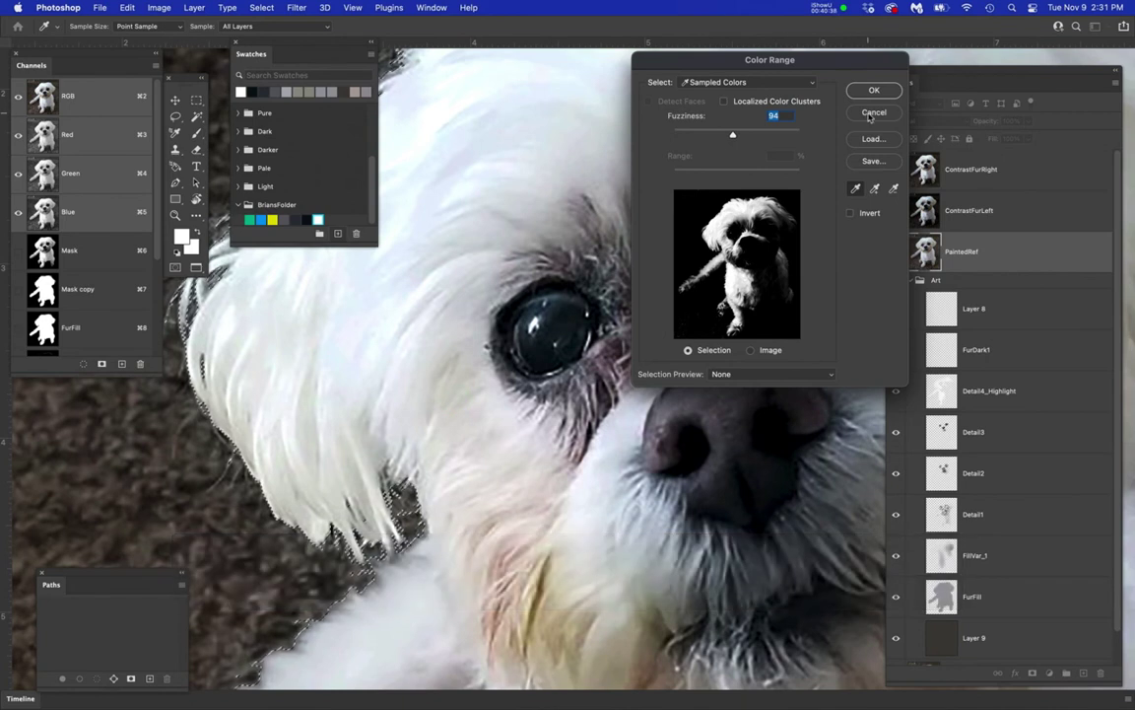
left_click(868, 117)
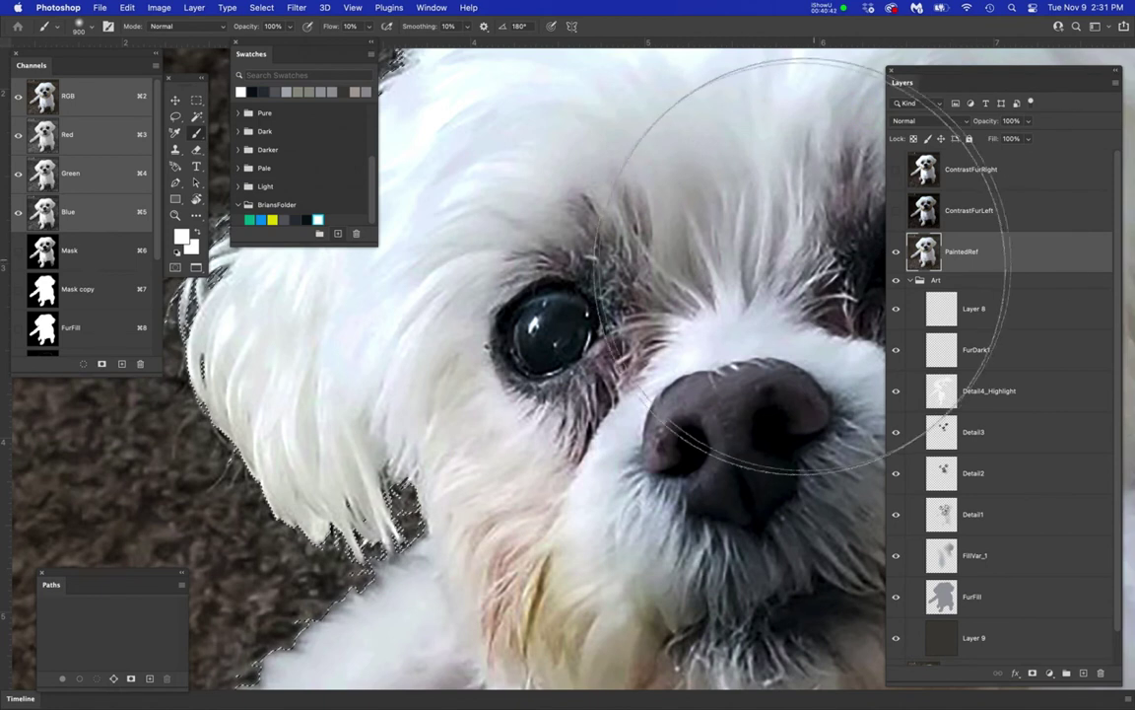
- Show the ContrastFurLeft layer, compare the fur contrast with it on and off, and make it the active layer
scroll(806, 265, "down", 2)
left_click_drag(647, 266, 621, 342)
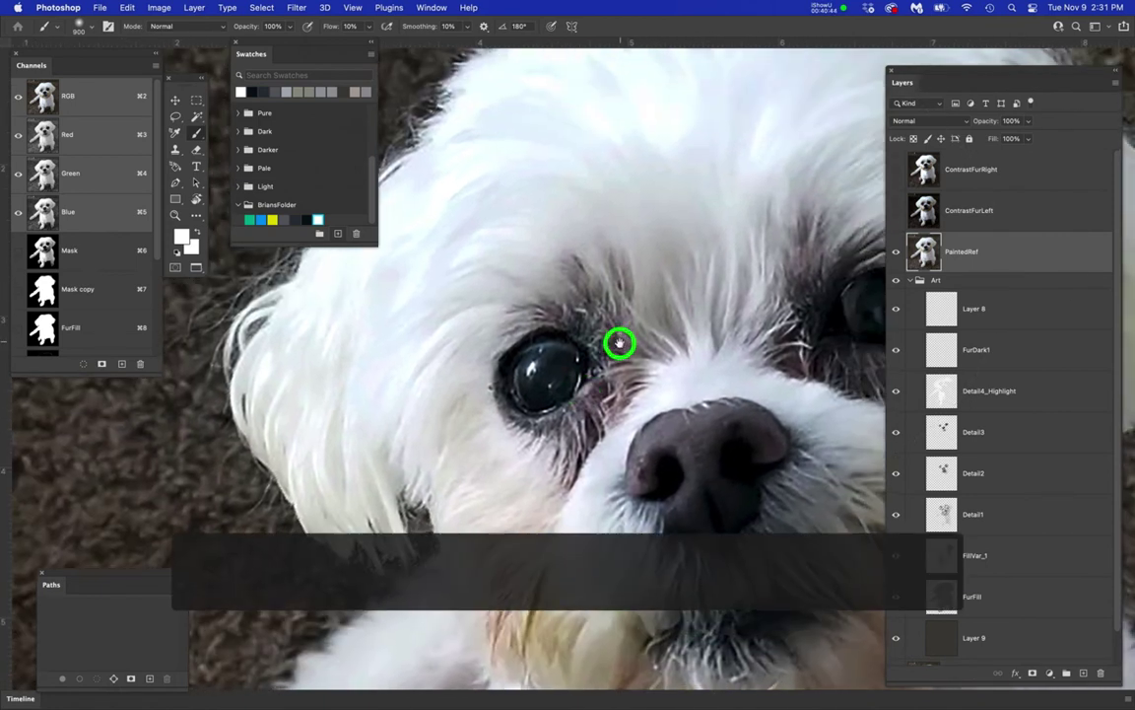
scroll(619, 342, "down", 2)
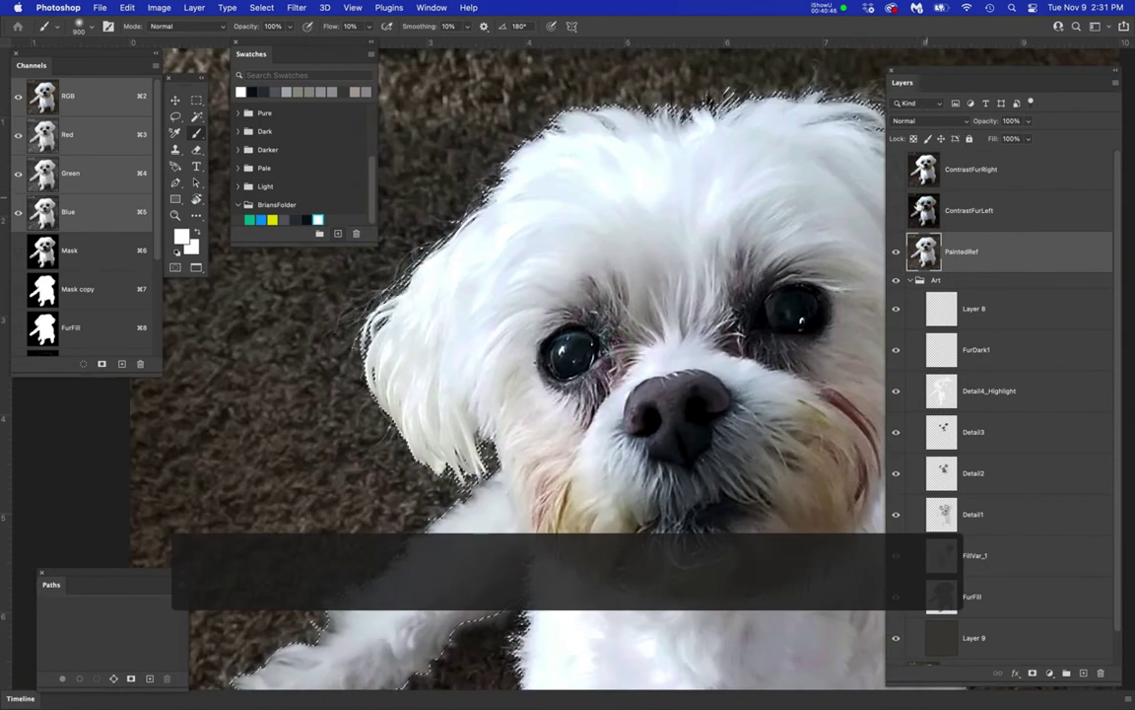
left_click(897, 211)
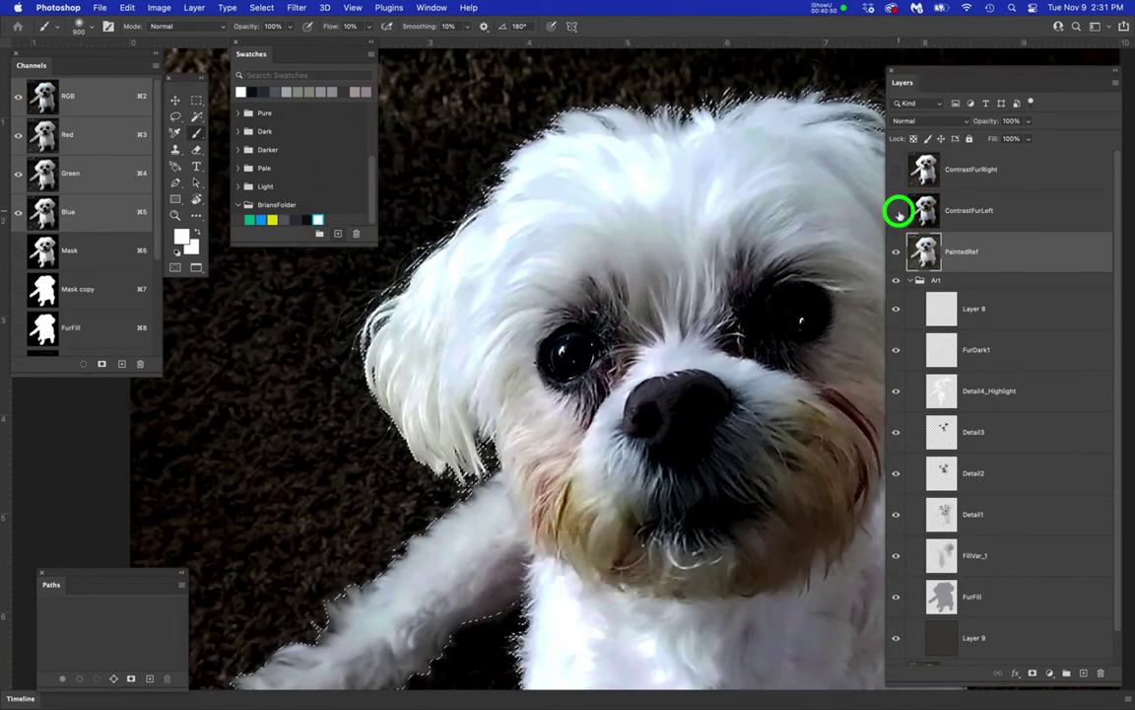
left_click(896, 210)
left_click(896, 211)
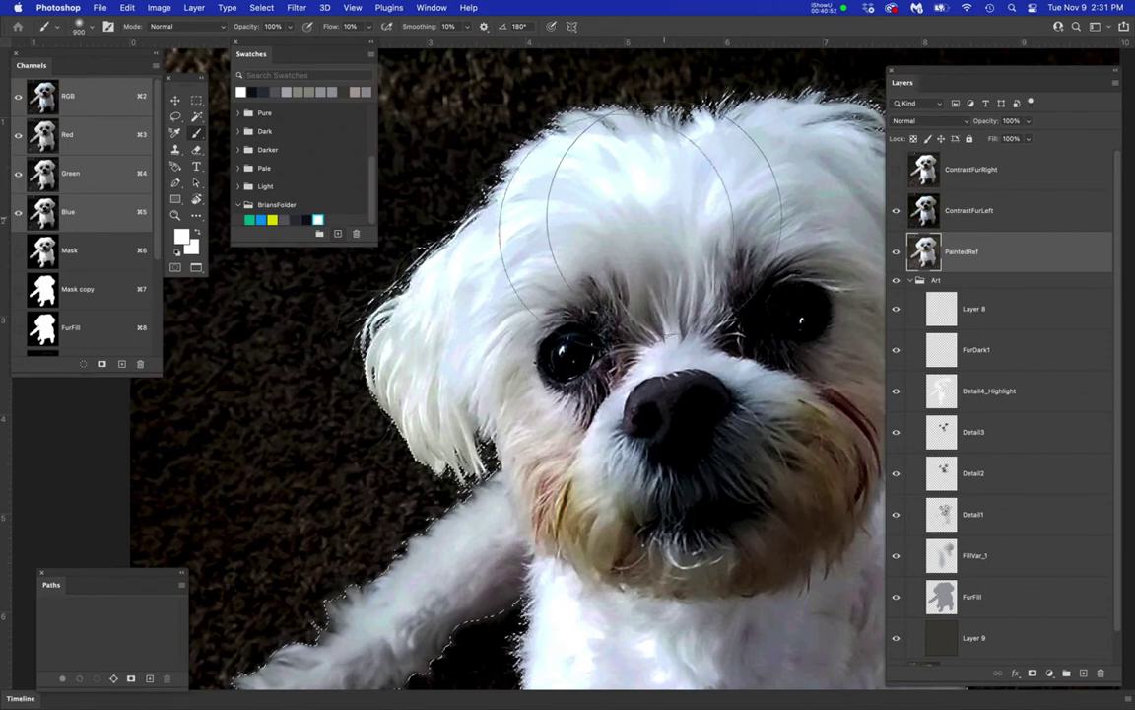
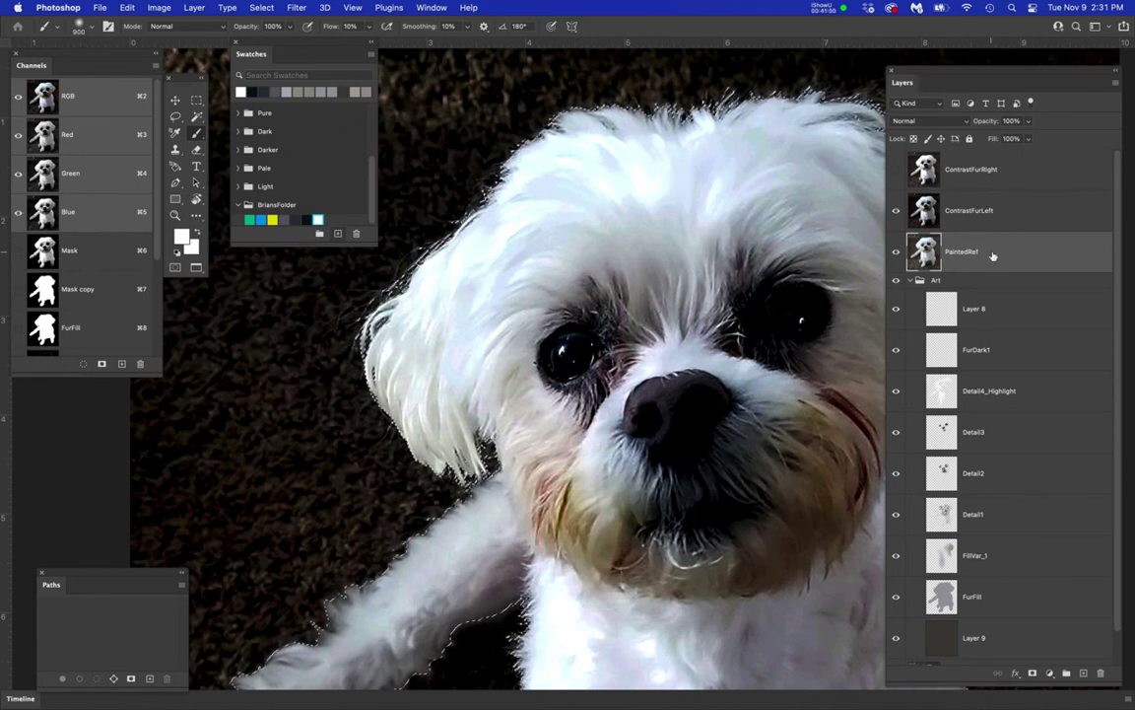
left_click(1017, 206)
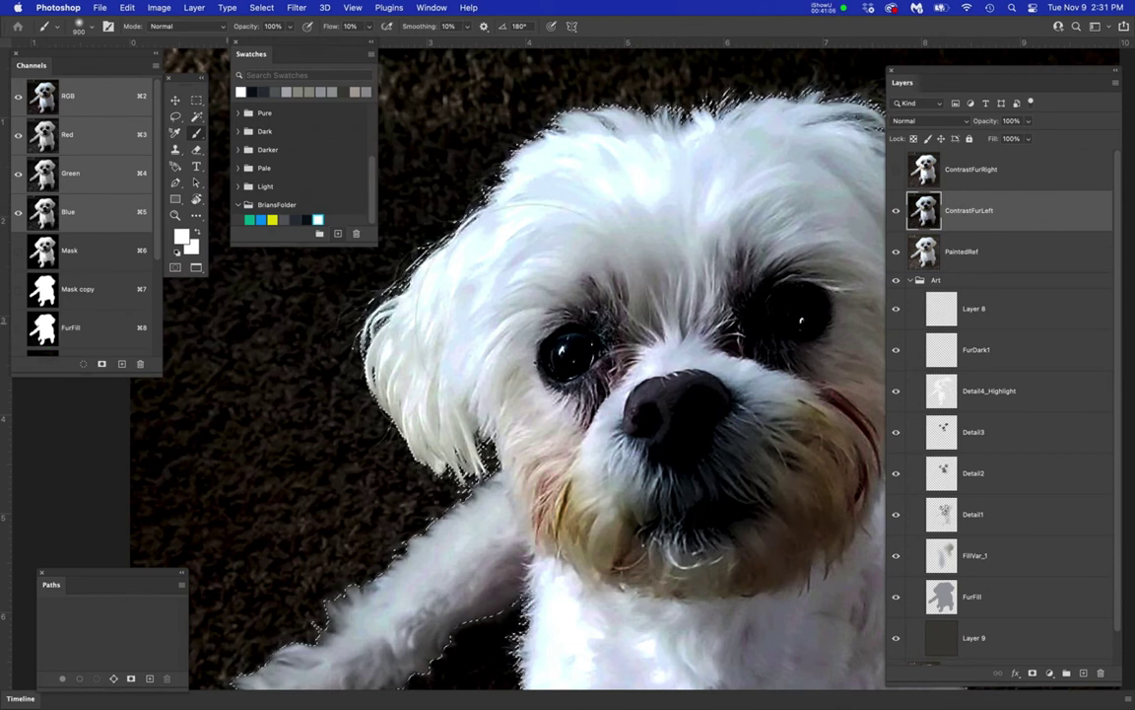
- Make a Color Range selection within the dog by sampling the pale bluish forehead fur on ContrastFurLeft, and make FurDark1 the active layer
left_click(262, 8)
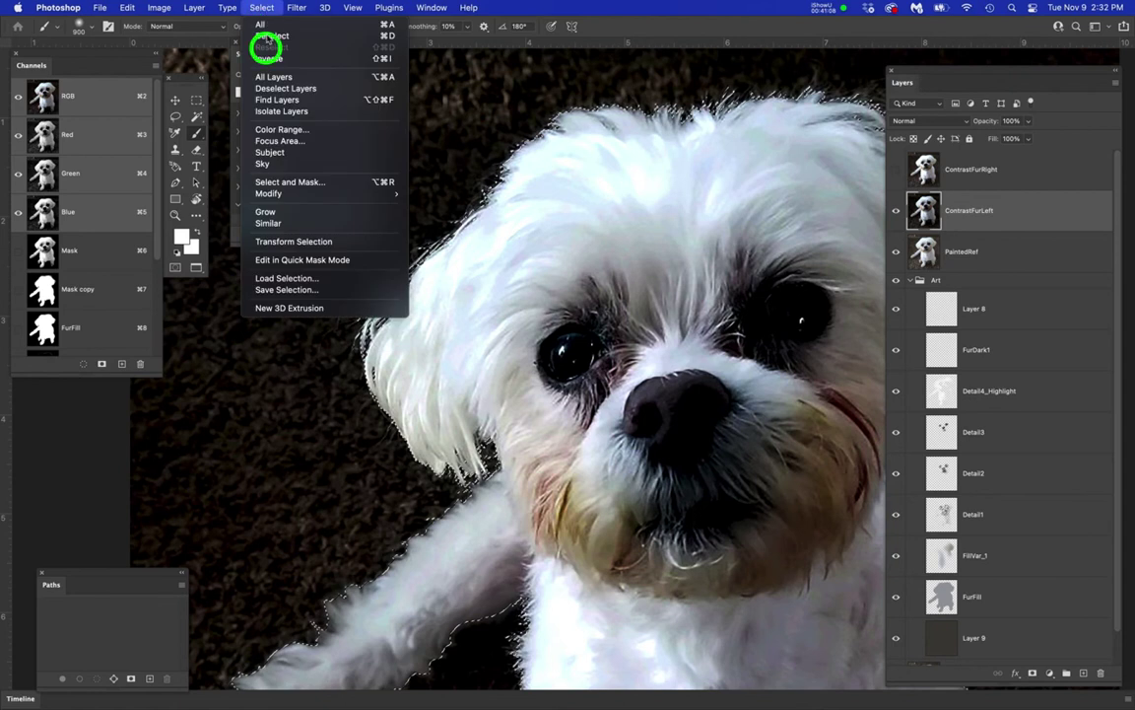
left_click(266, 131)
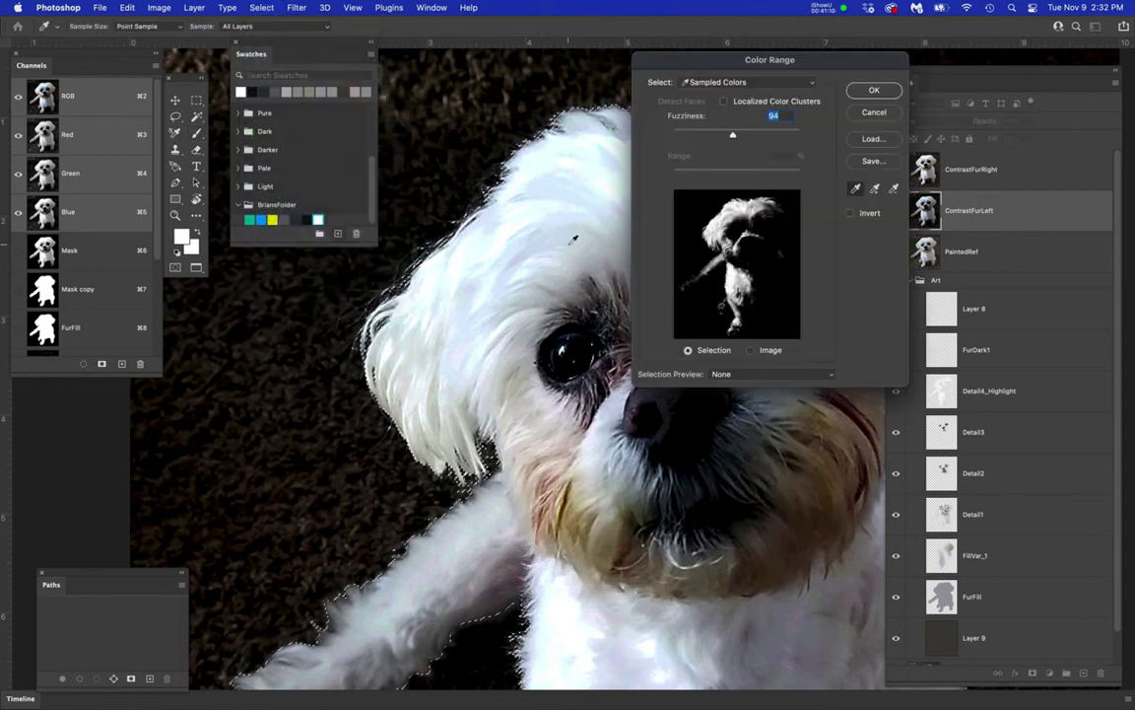
scroll(572, 239, "up", 3)
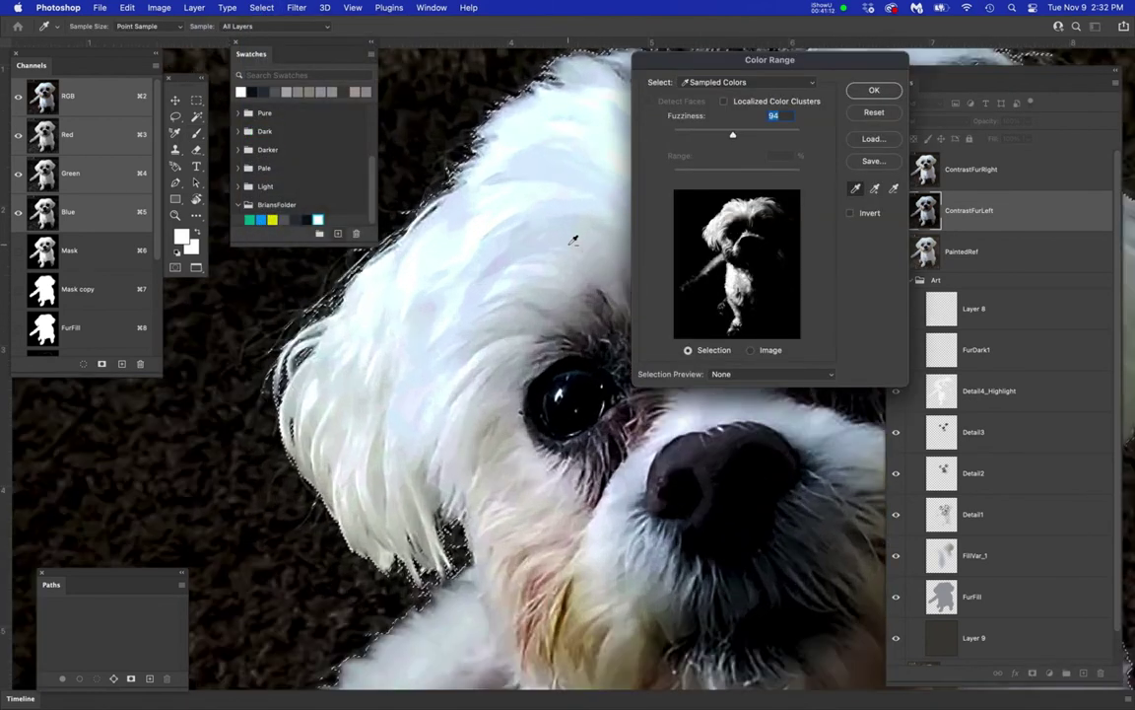
left_click(564, 156)
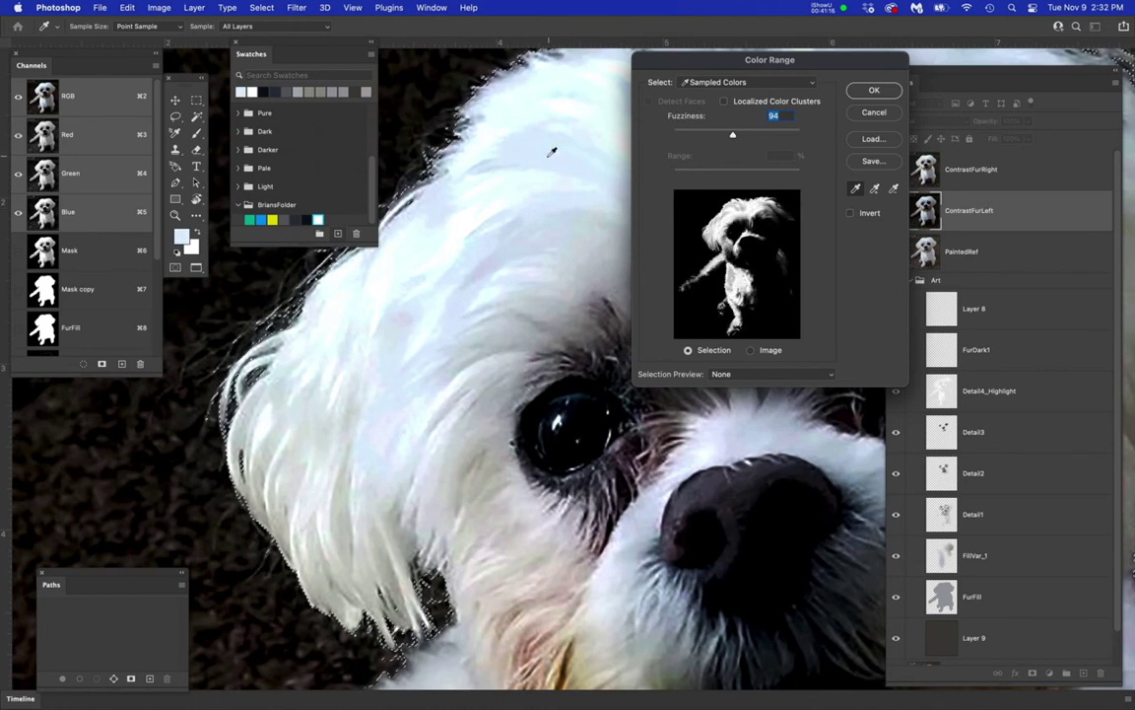
left_click(874, 89)
scroll(551, 237, "down", 5)
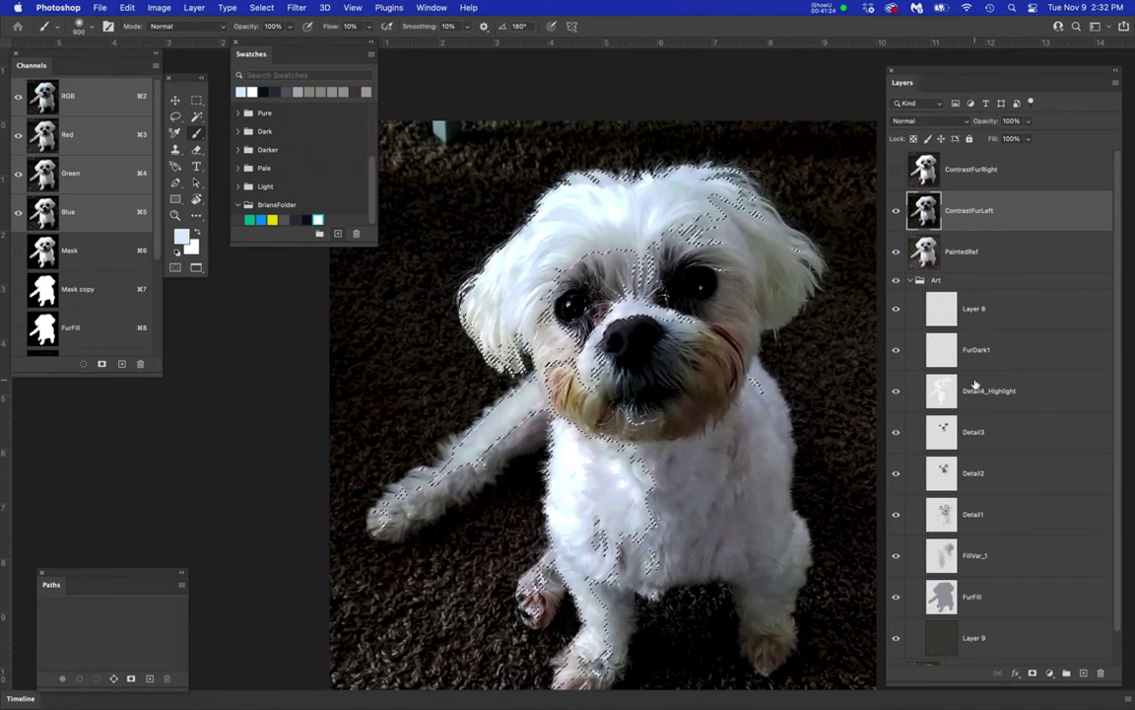
left_click(997, 351)
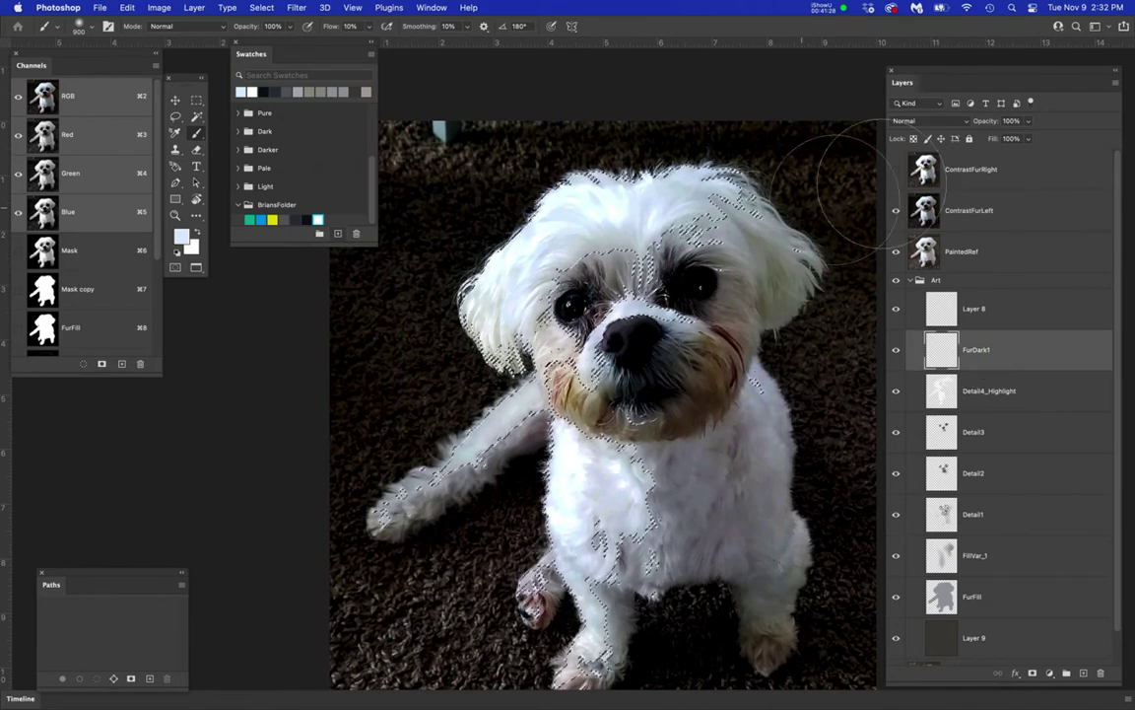
- Hide the ContrastFurLeft layer and sample a light grey from the dog's chest fur just below the muzzle as the foreground colour
left_click(897, 210)
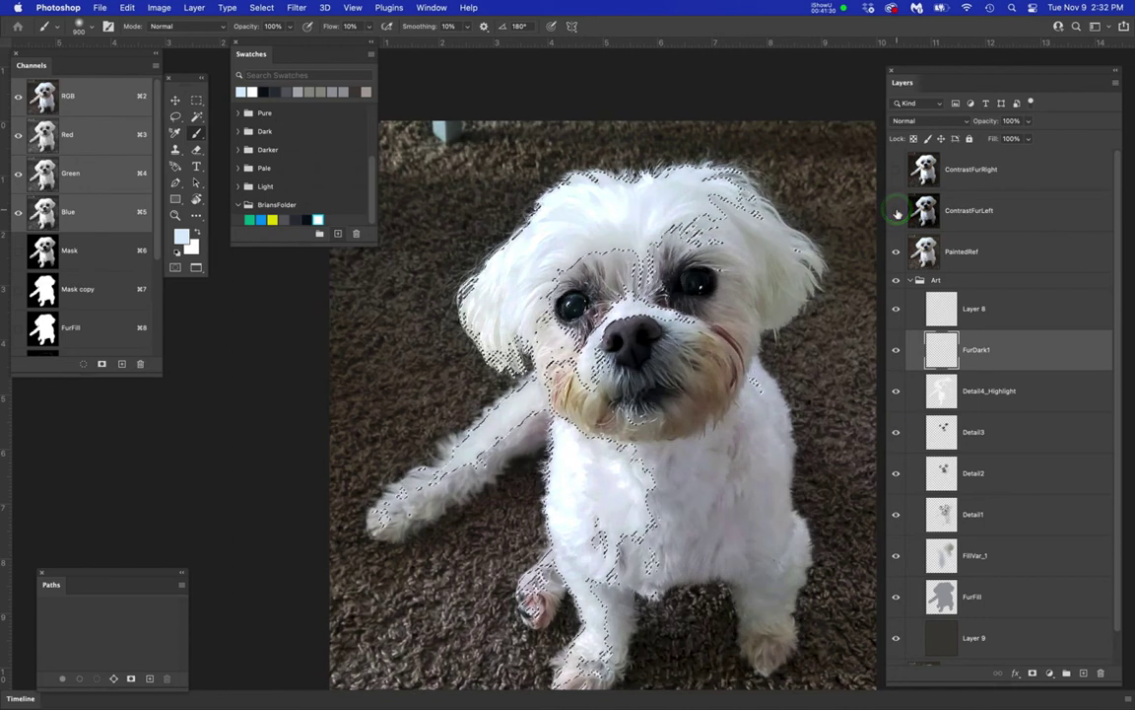
scroll(729, 419, "up", 5)
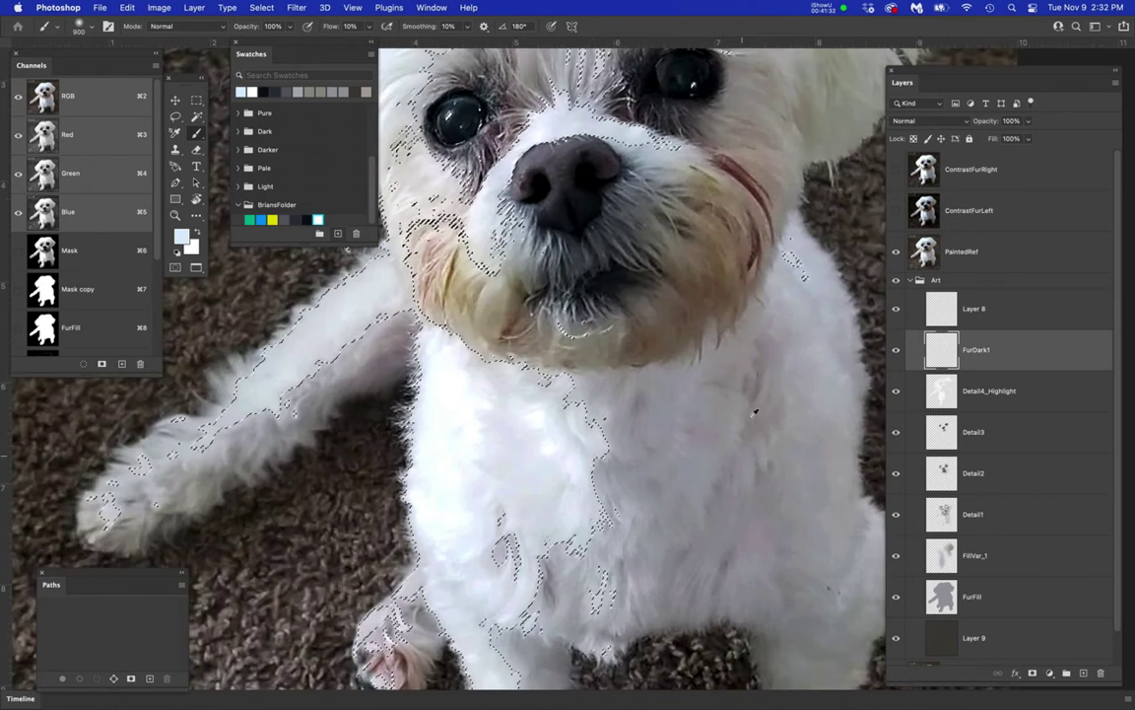
scroll(775, 367, "up", 4)
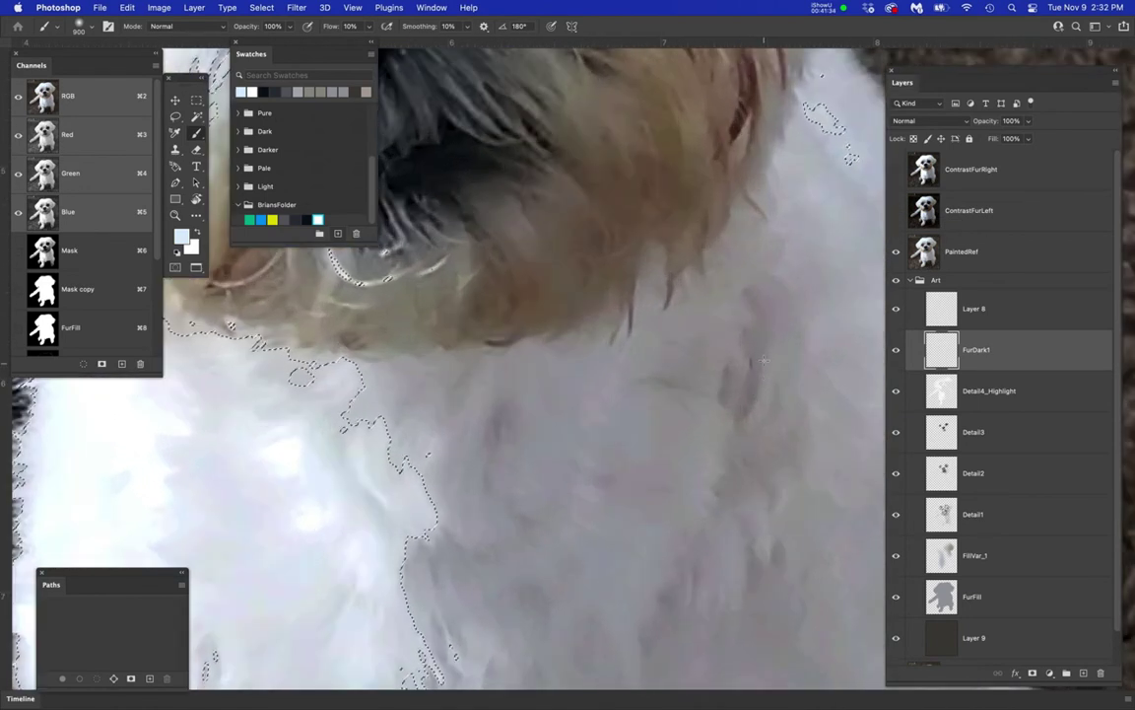
left_click(497, 421, "alt")
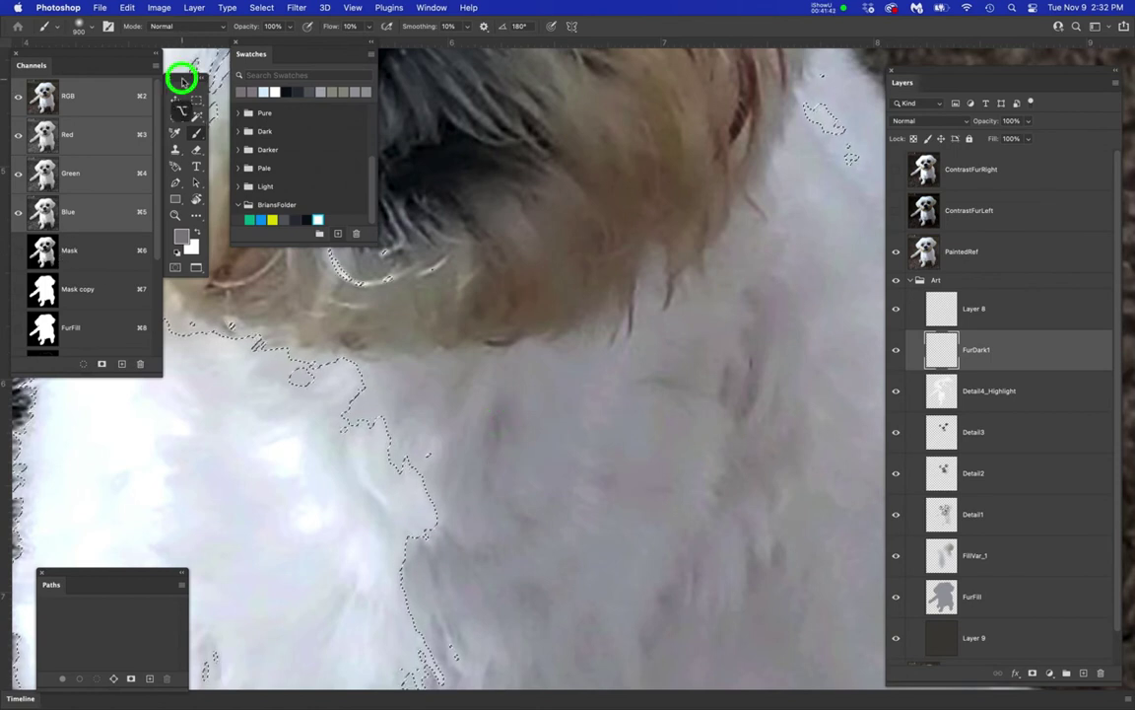
left_click_drag(183, 78, 183, 240)
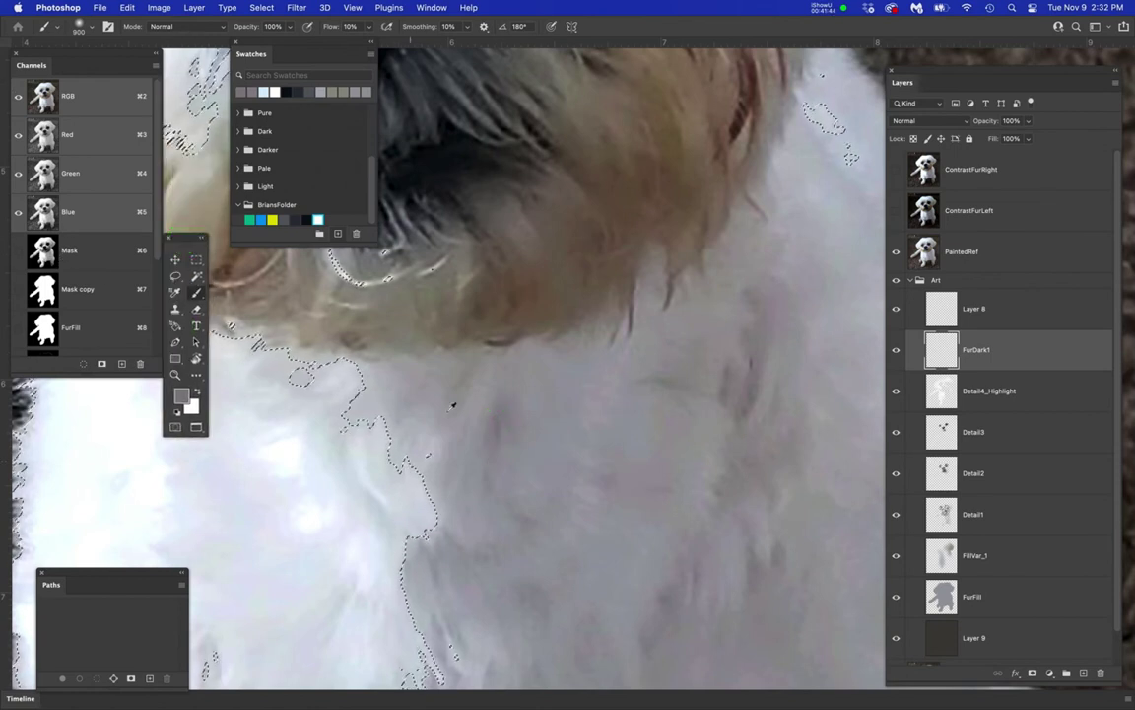
left_click(337, 400, "alt")
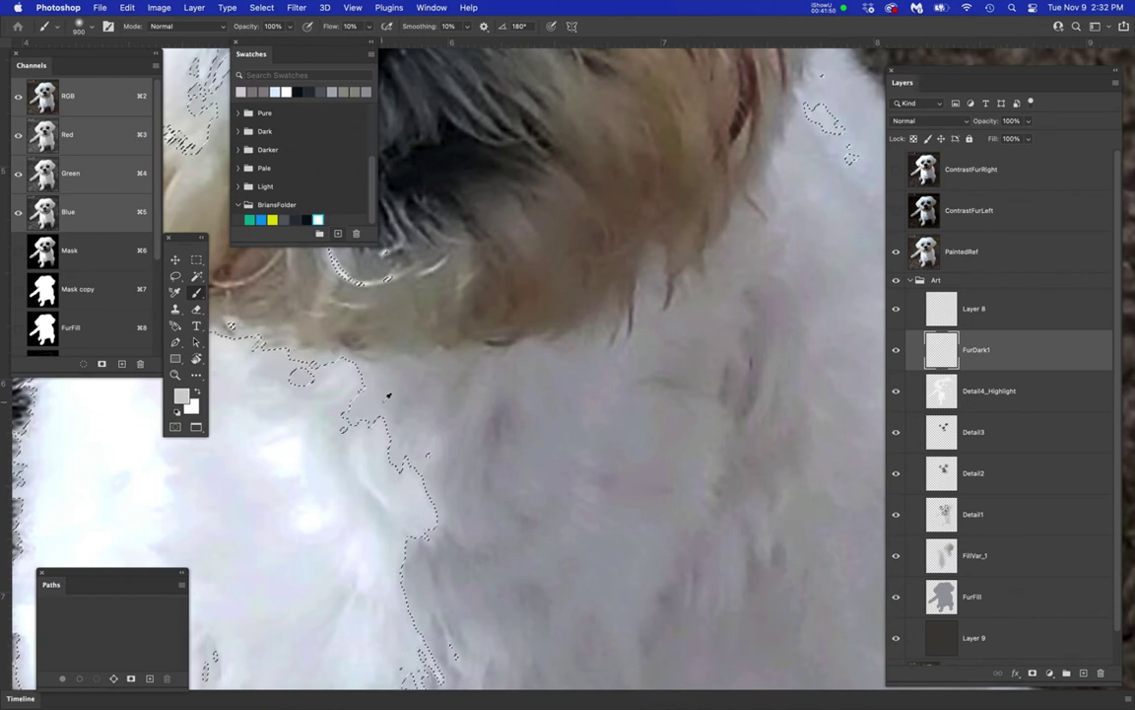
left_click(383, 398, "alt")
key("super+0")
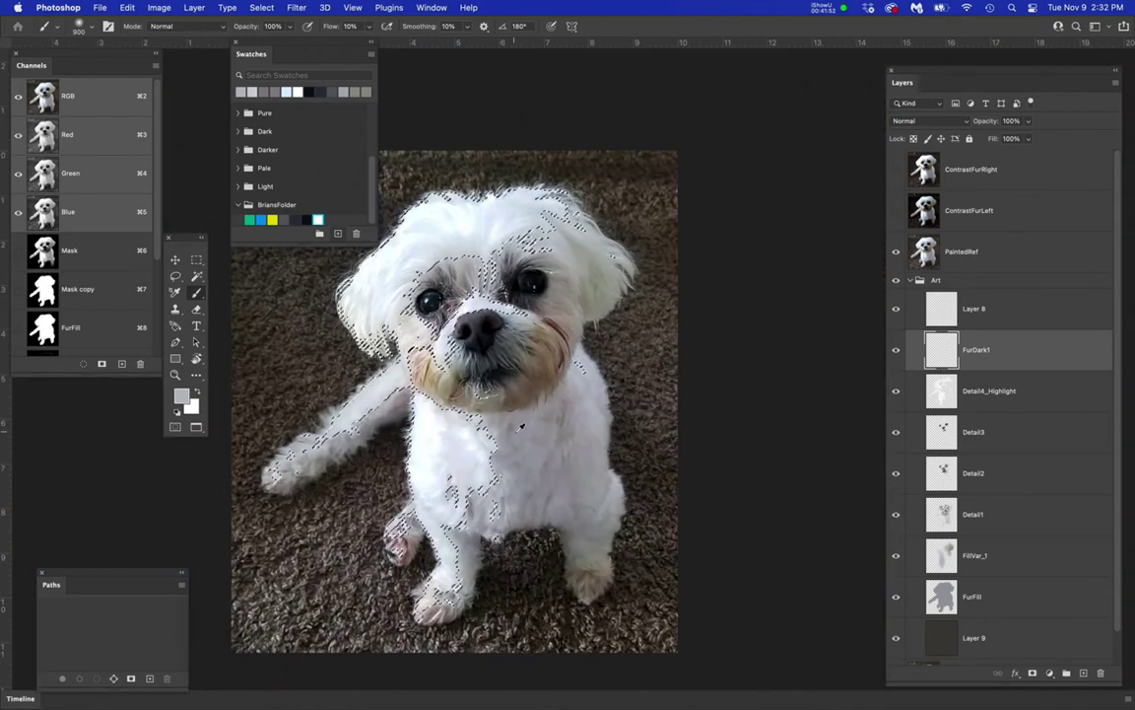
- Hide the selection edges and turn off the PaintedRef layer, keeping FurDark1 as the active layer
scroll(517, 430, "down", 1)
key("super+h")
left_click_drag(560, 393, 627, 443)
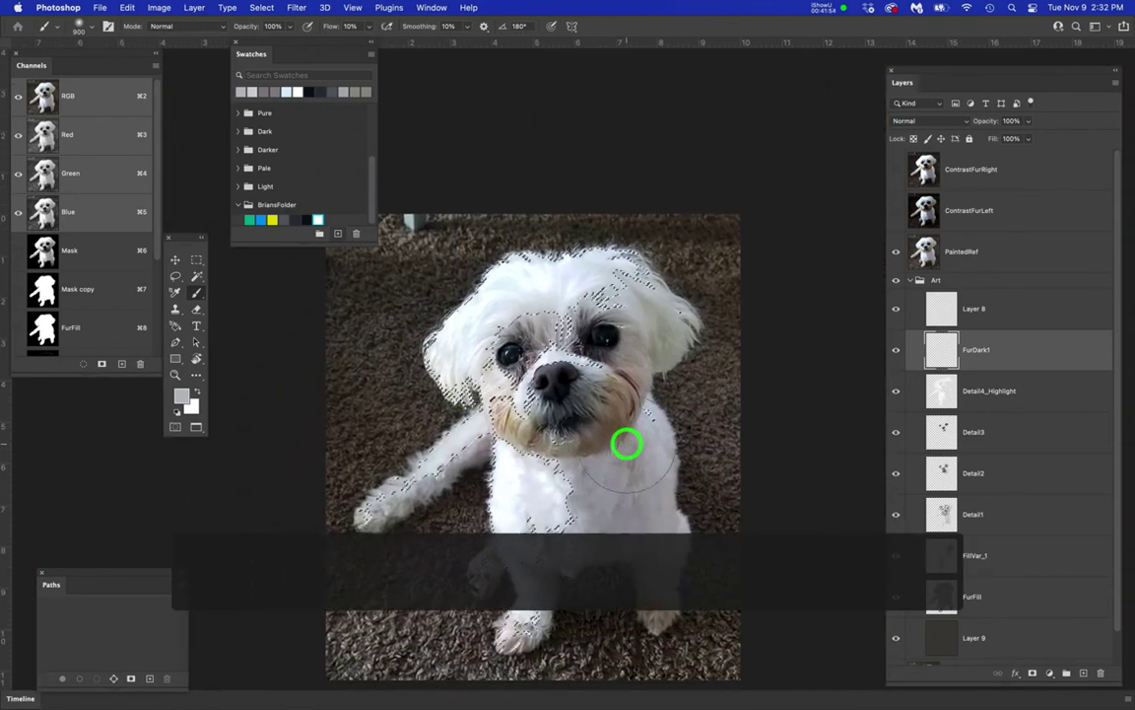
key("super+h")
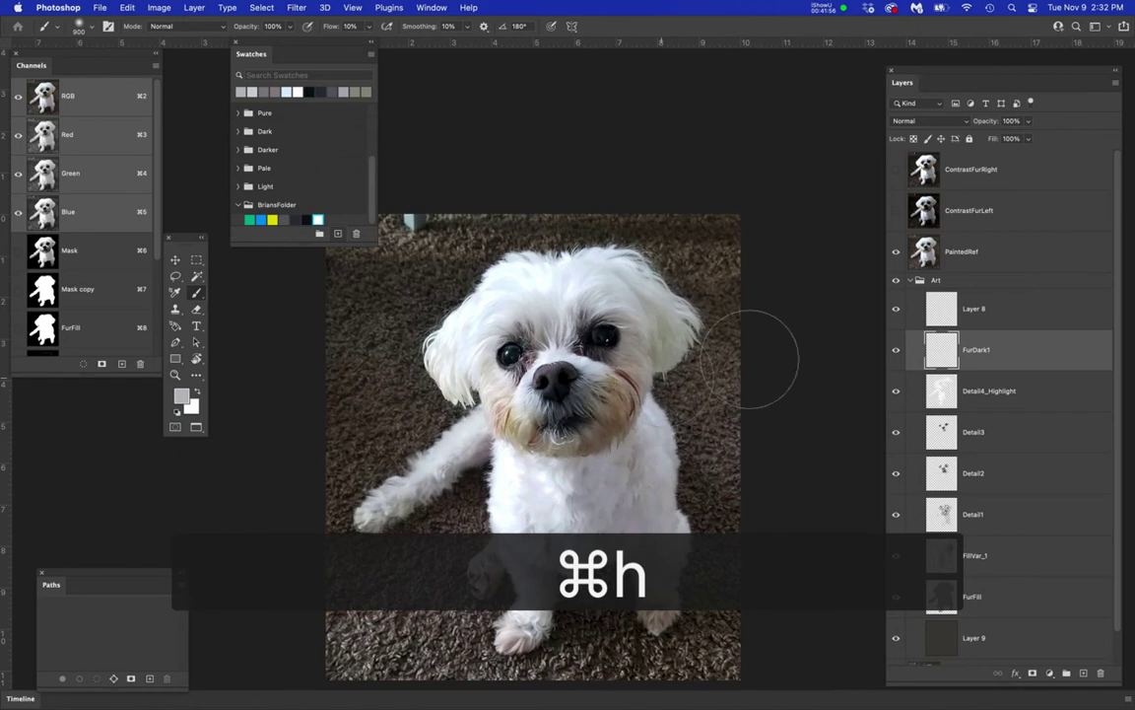
left_click(1034, 349)
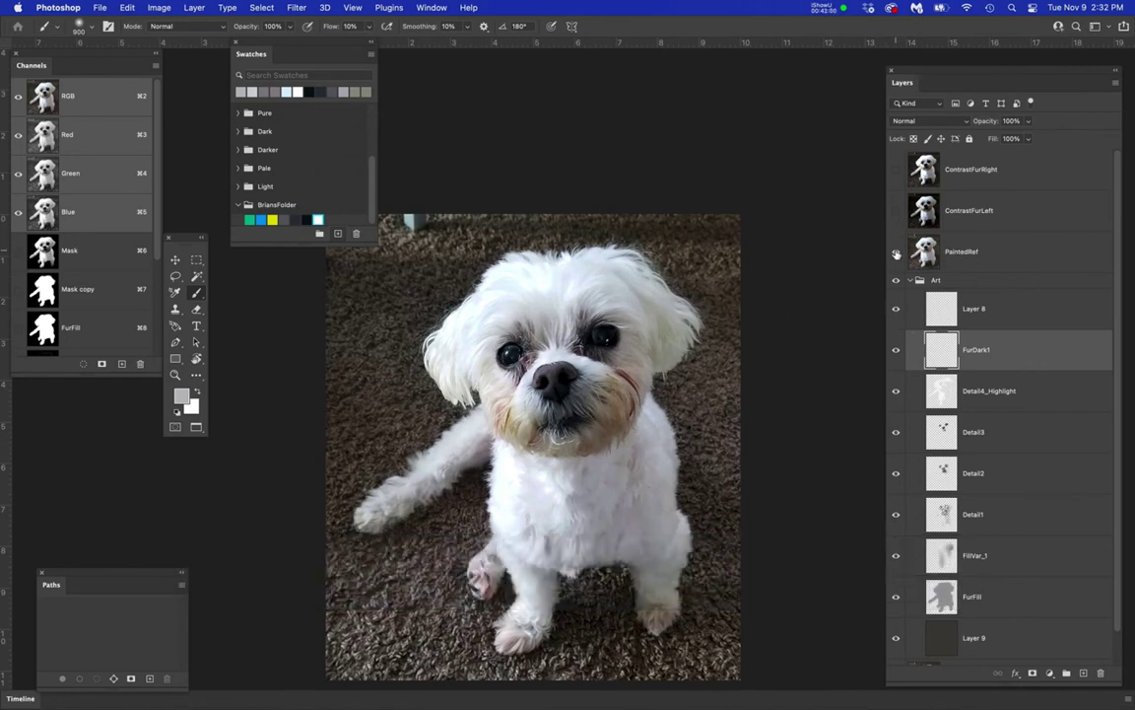
left_click(896, 253)
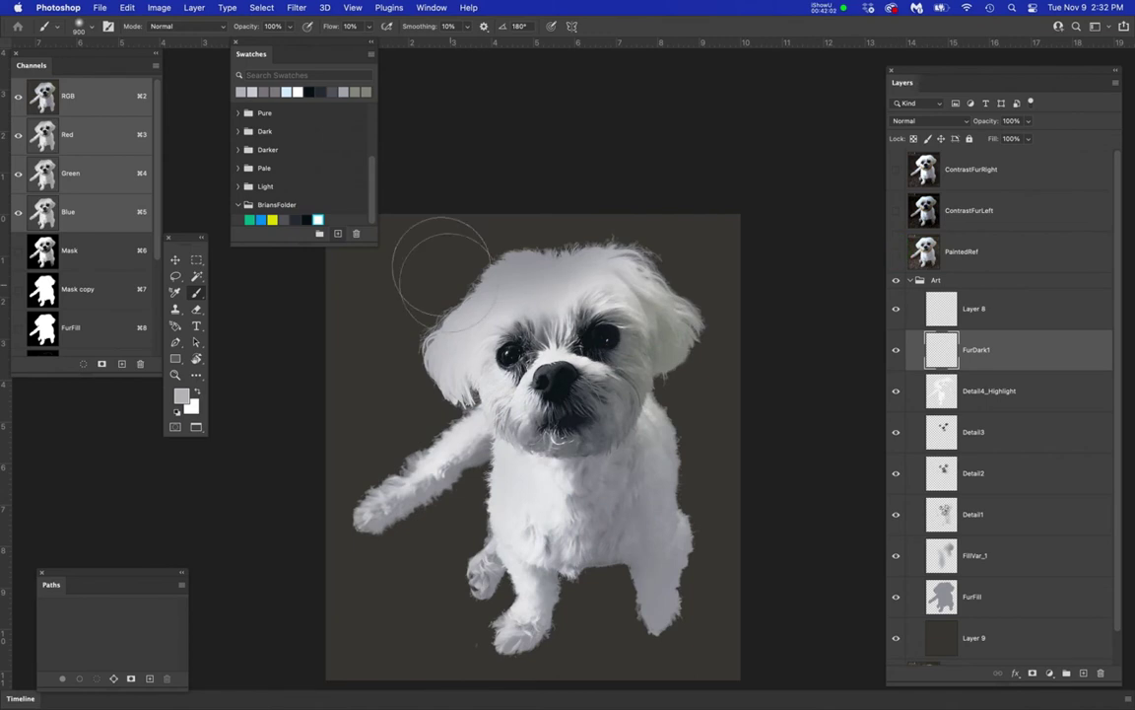
- Brush the sampled light grey over the dog's face, chest and shoulder on FurDark1 within the selection
scroll(441, 238, "up", 3)
mouse_move(622, 317)
left_mouse_down()
mouse_move(590, 362)
mouse_move(638, 317)
mouse_move(720, 323)
mouse_move(517, 360)
mouse_move(443, 403)
mouse_move(573, 556)
mouse_move(595, 545)
mouse_move(620, 430)
mouse_move(607, 432)
mouse_move(543, 378)
mouse_move(601, 392)
left_mouse_up()
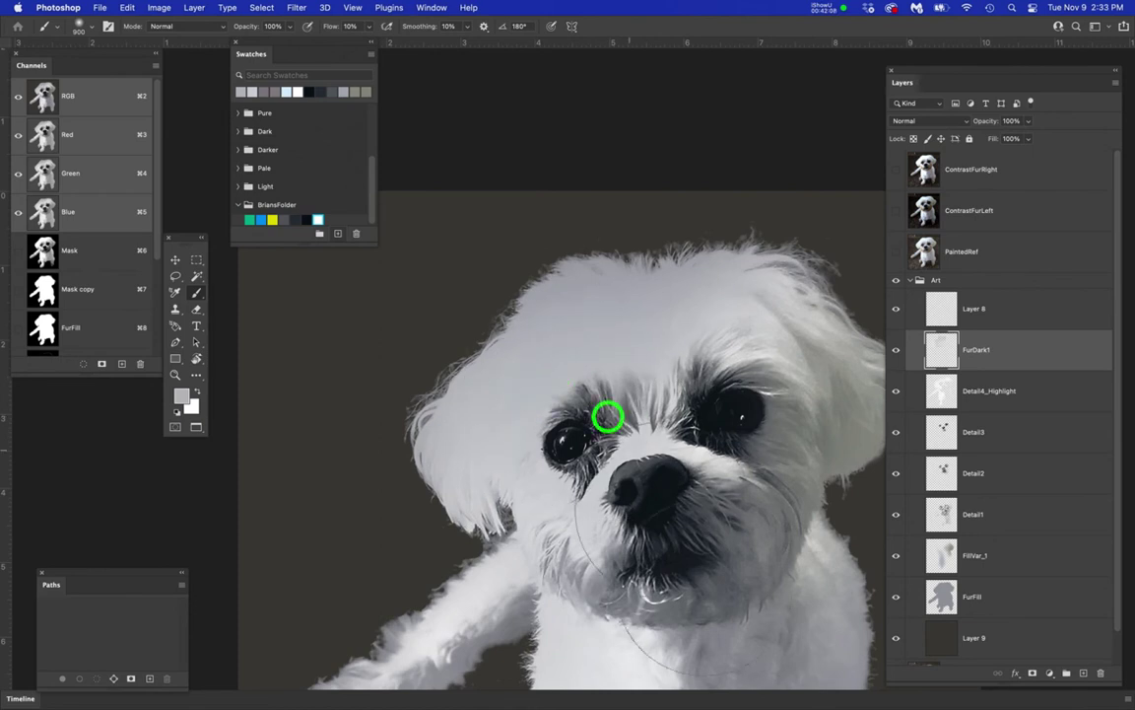
scroll(608, 412, "down", 5)
left_click_drag(528, 525, 587, 575)
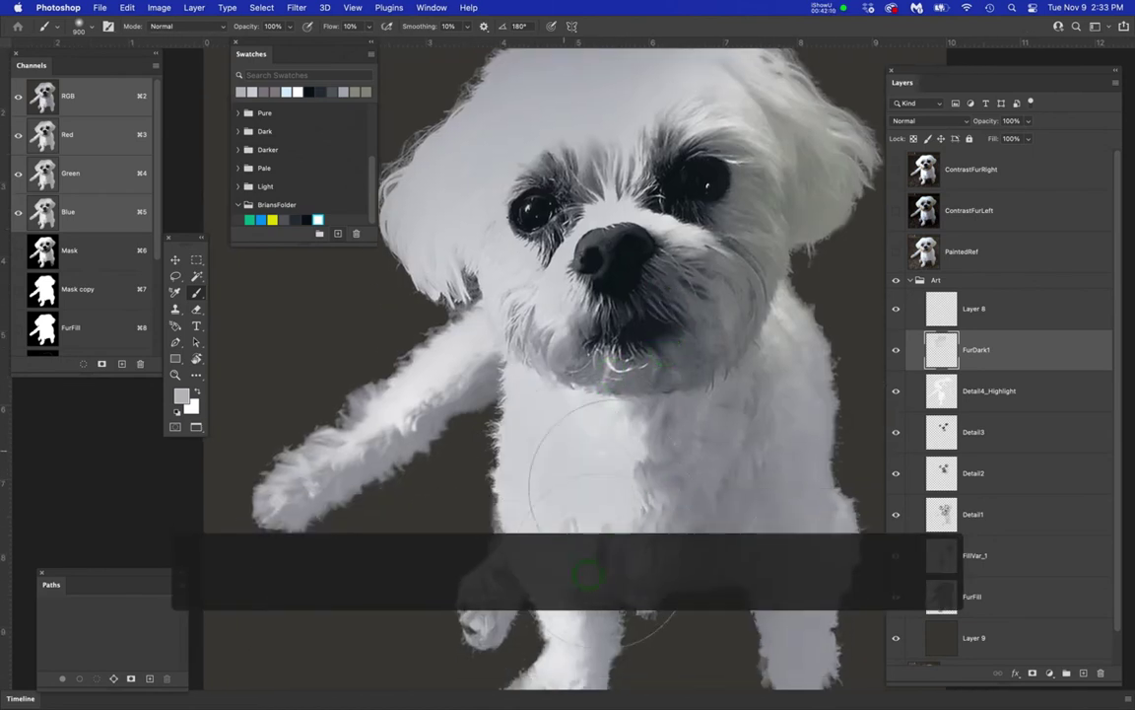
mouse_move(646, 513)
left_mouse_down()
mouse_move(575, 430)
mouse_move(583, 572)
mouse_move(719, 432)
mouse_move(799, 416)
left_mouse_up()
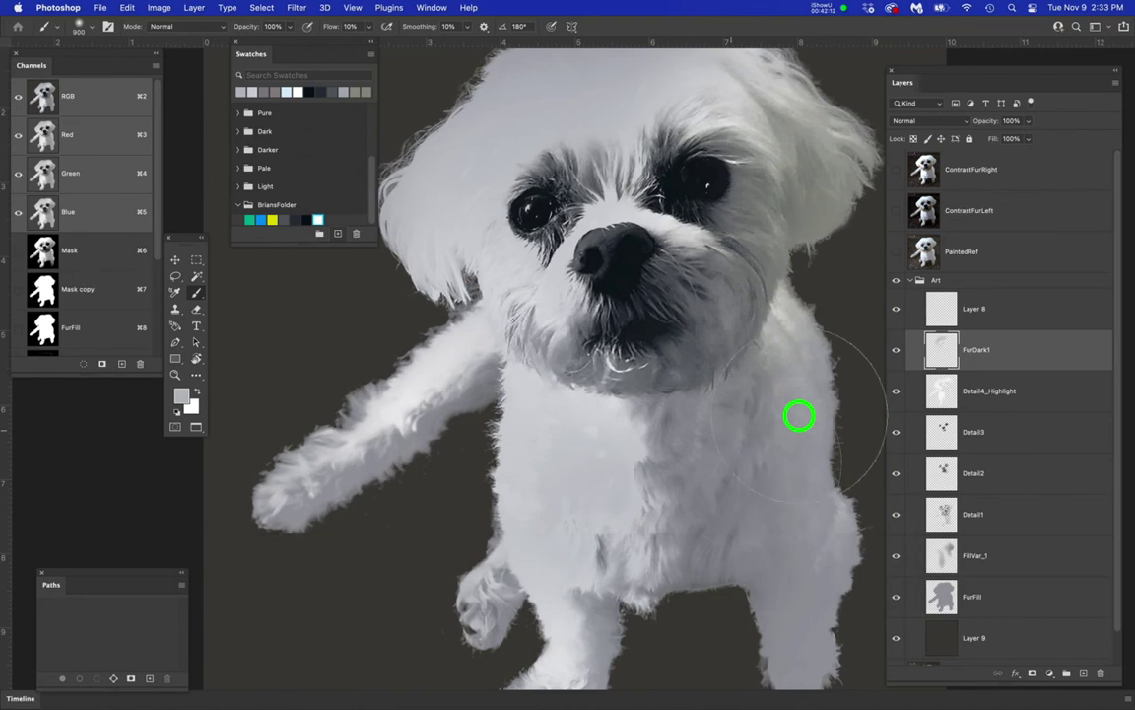
mouse_move(621, 197)
left_mouse_down()
mouse_move(570, 210)
mouse_move(506, 167)
left_mouse_up()
left_click_drag(632, 218, 640, 358)
mouse_move(690, 233)
left_mouse_down()
mouse_move(776, 295)
mouse_move(725, 313)
mouse_move(605, 297)
left_mouse_up()
- Rename Layer 8 as LightFur
left_click(980, 311)
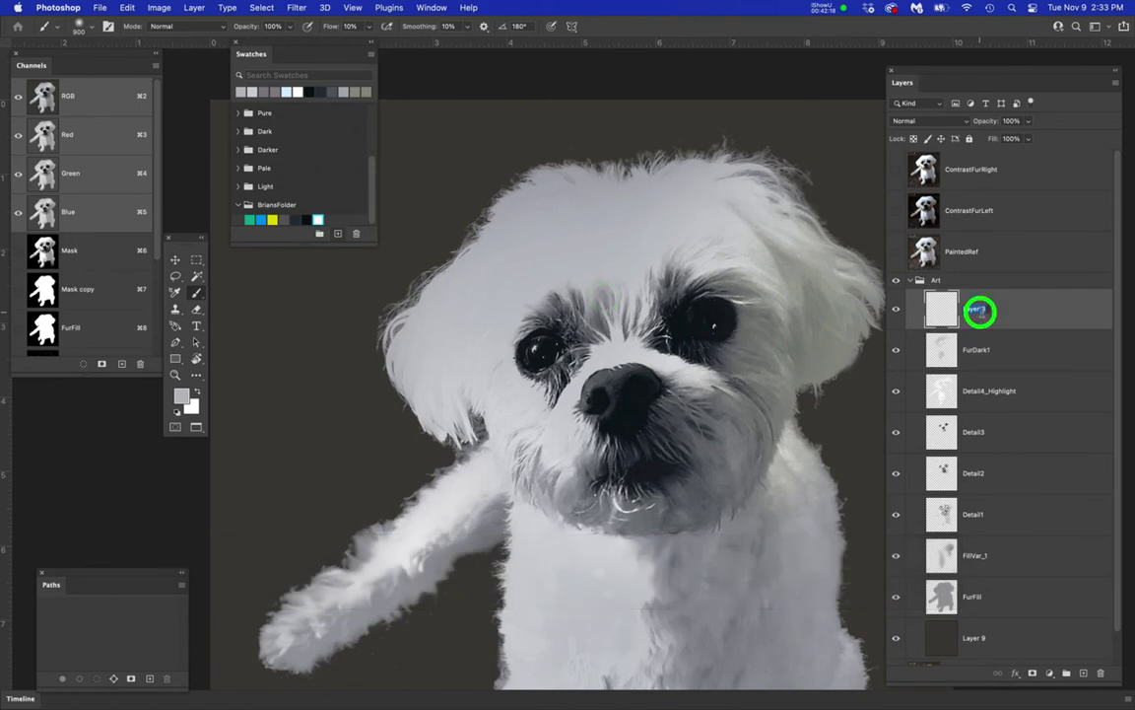
type("LightFur")
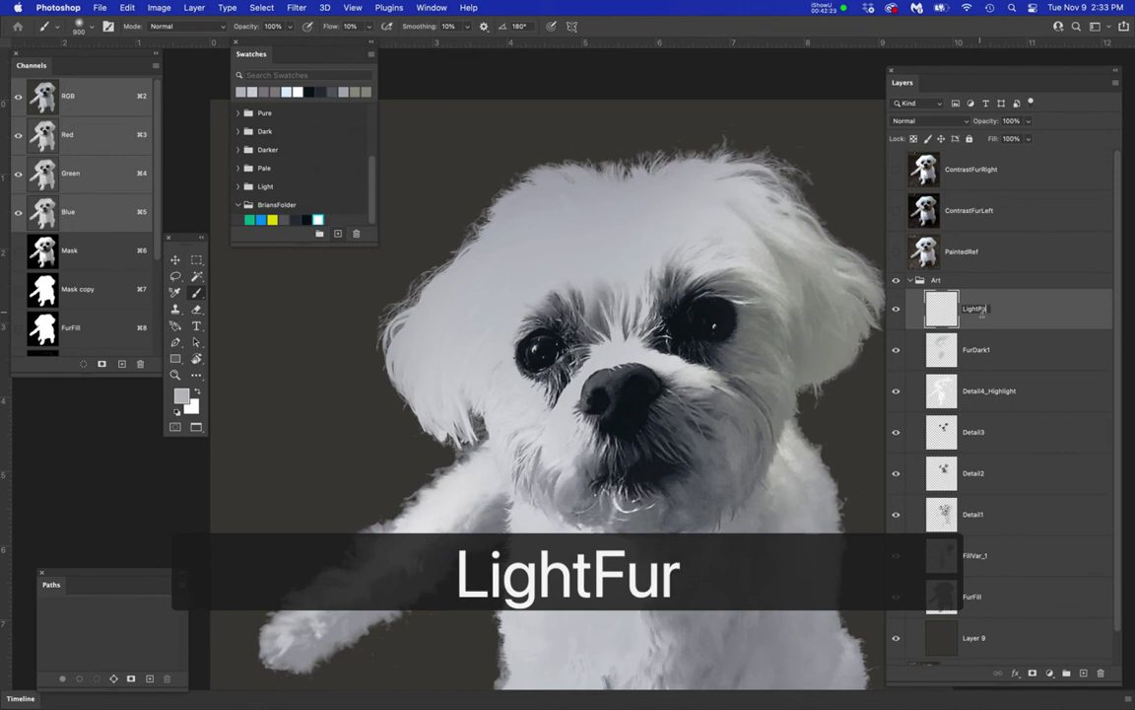
key("Return")
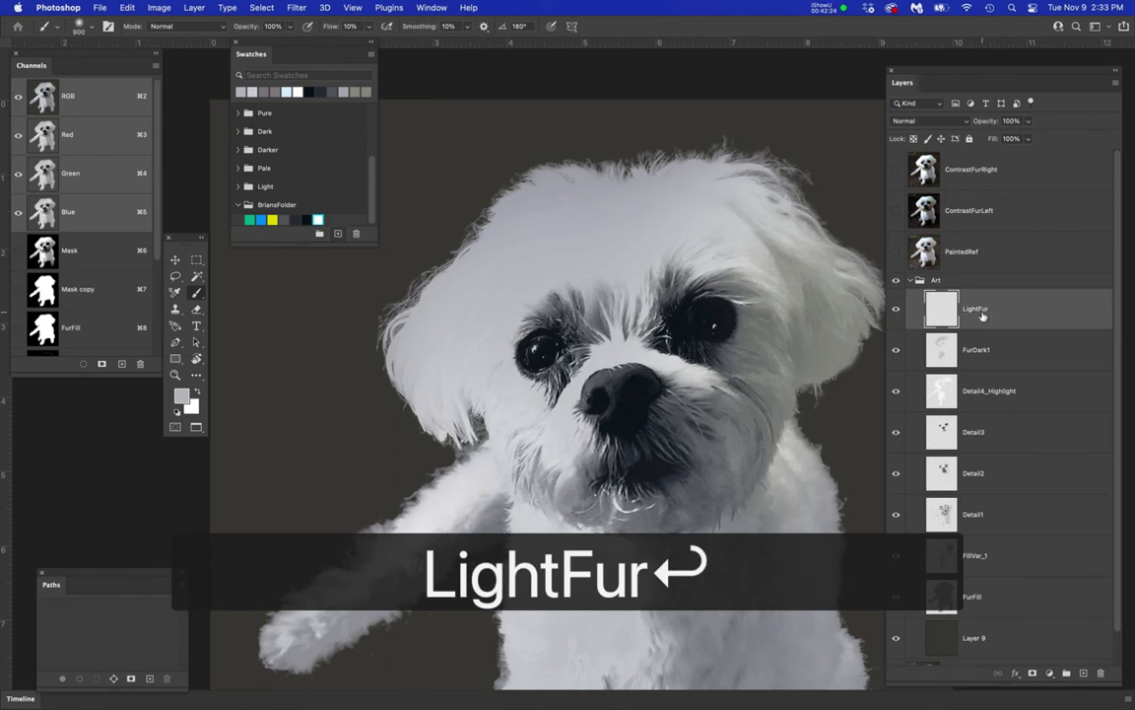
- Show the ContrastFurLeft layer, make it active and load the FurFill channel as a selection
left_click(898, 210)
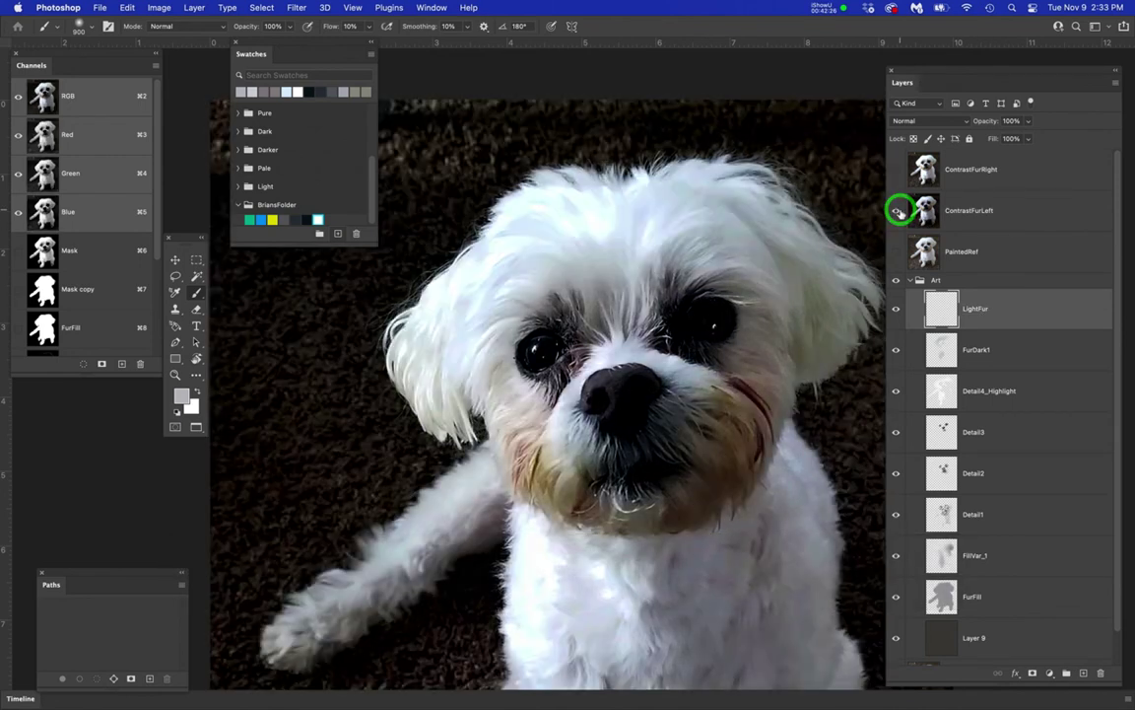
left_click(989, 215)
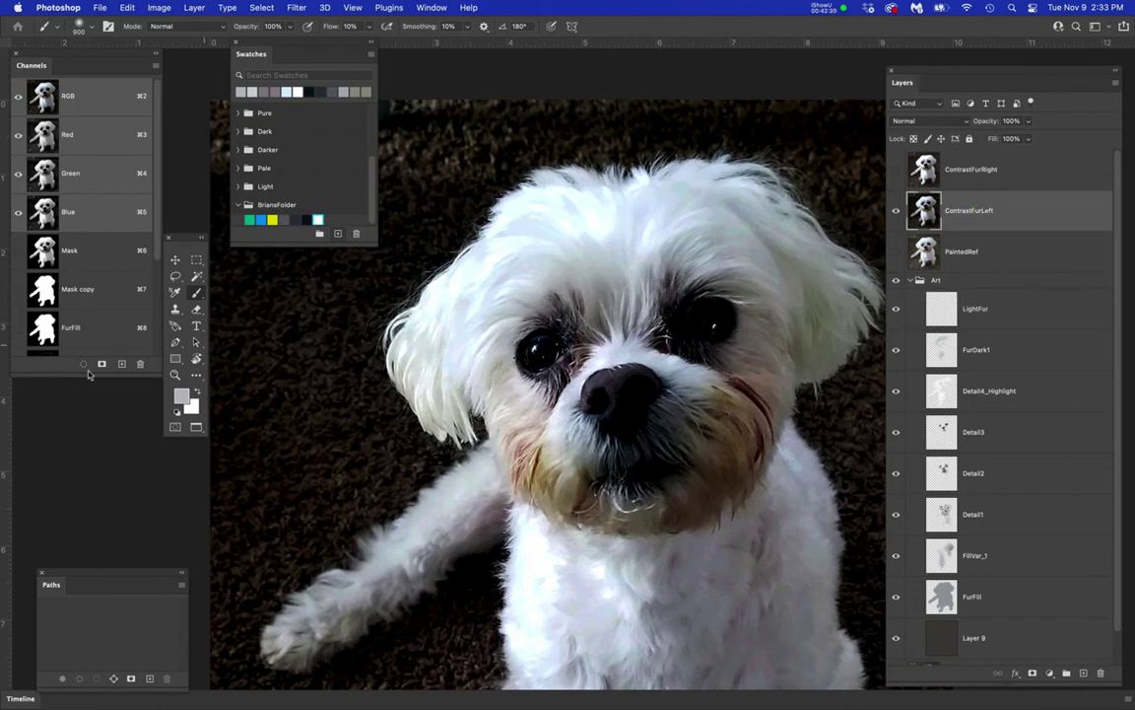
left_click(44, 333, "super")
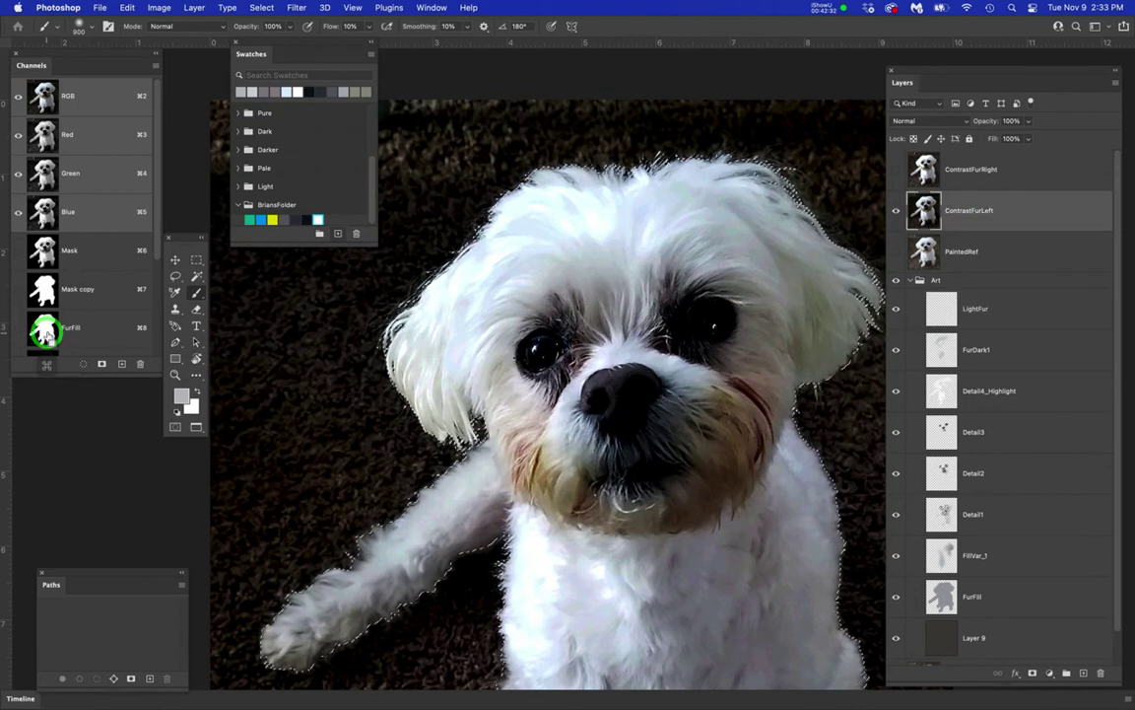
- Make a Color Range selection within the dog by sampling the bright white forehead fur on ContrastFurLeft with Fuzziness 94
left_click(262, 7)
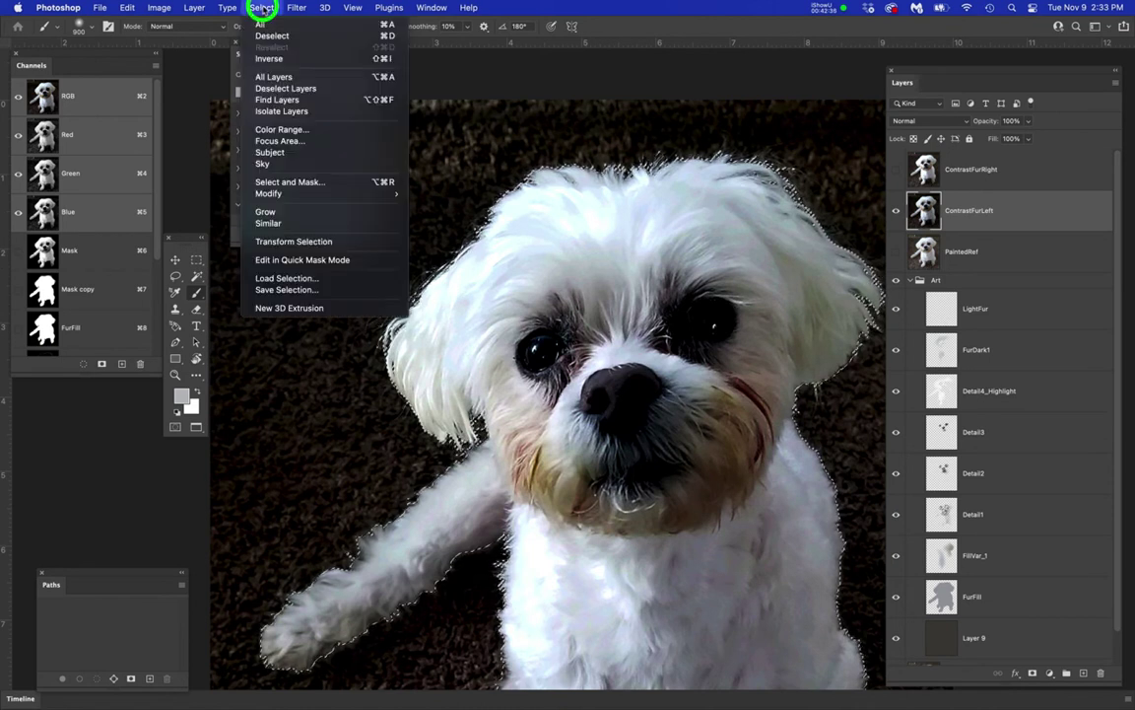
left_click(314, 129)
scroll(532, 253, "up", 3)
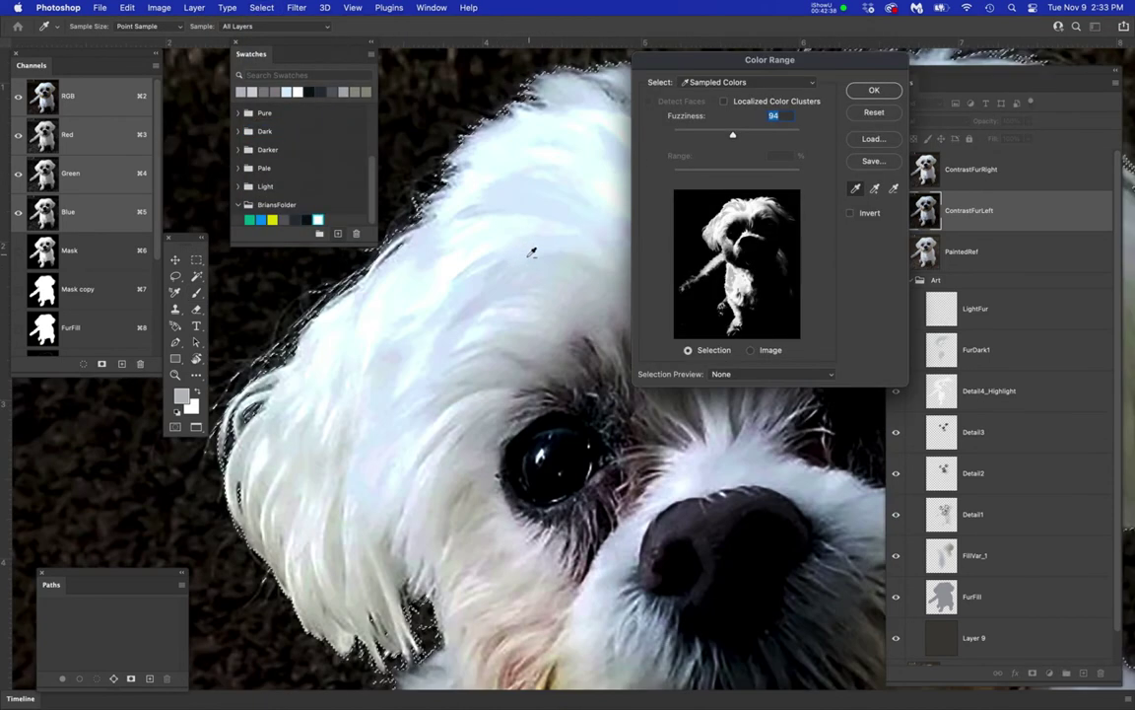
left_click(475, 242)
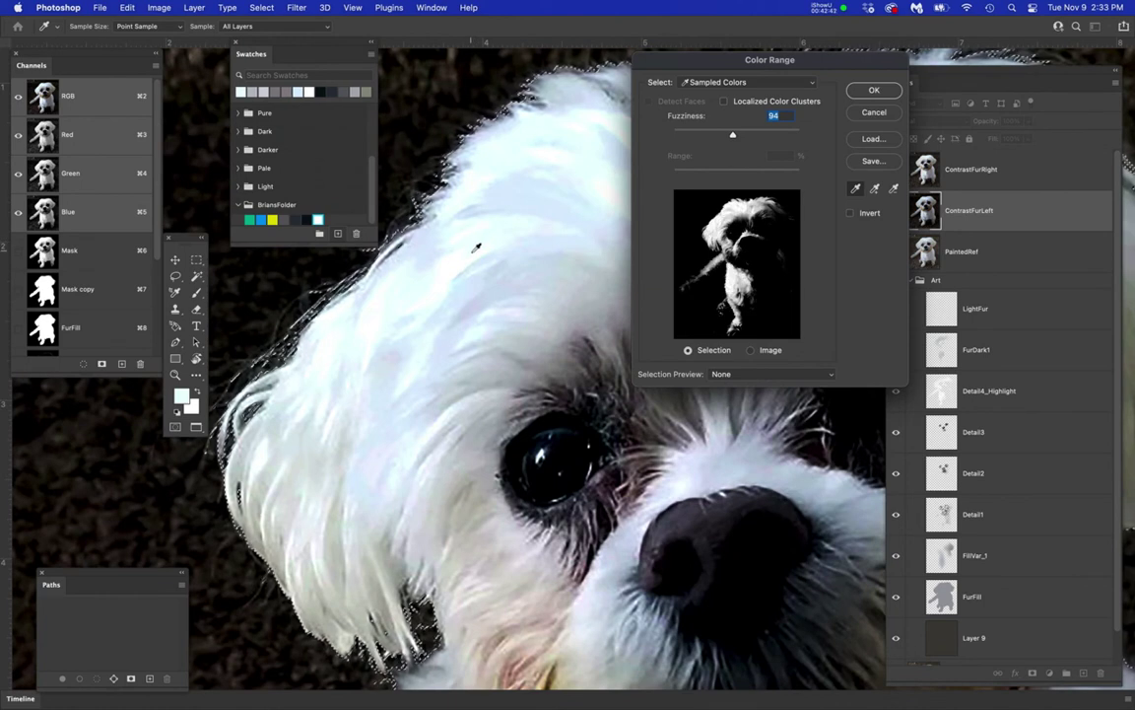
left_click(469, 248)
left_click(882, 91)
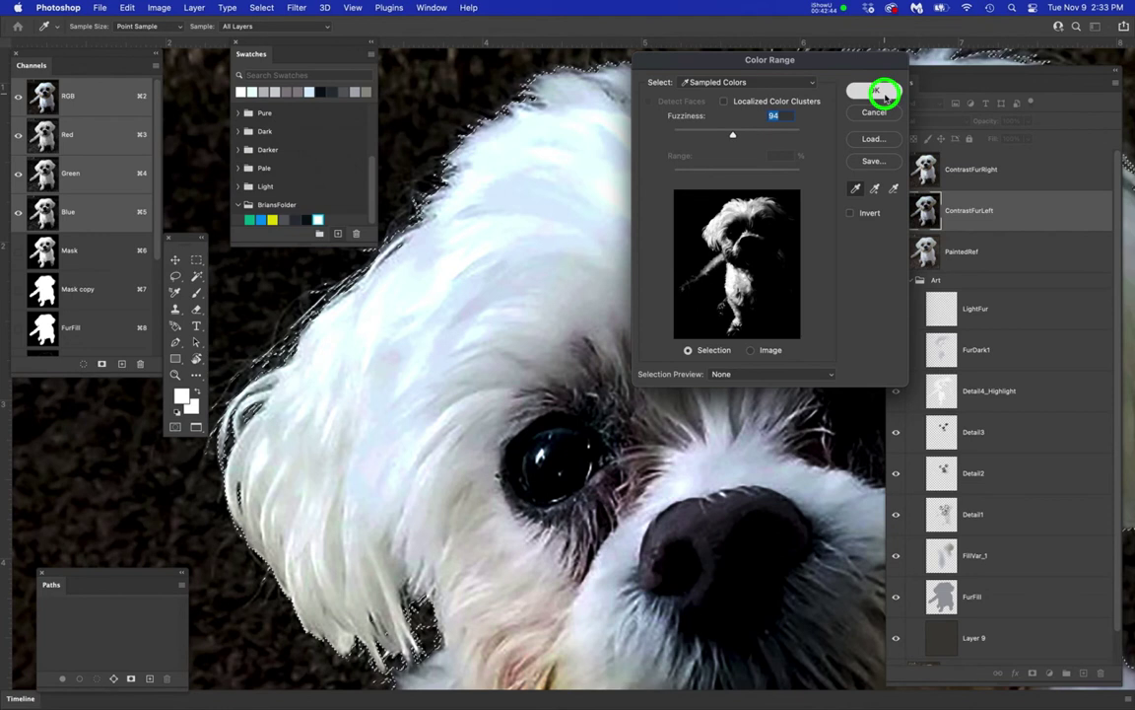
key("b")
scroll(679, 340, "down", 10)
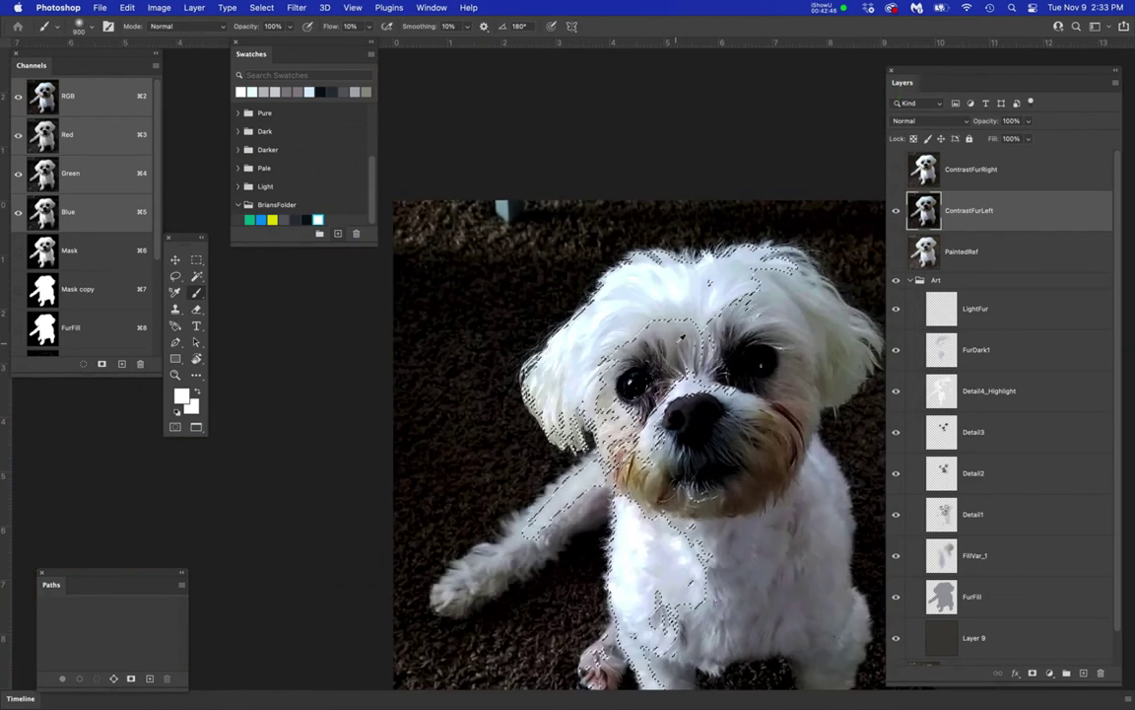
left_click_drag(723, 381, 640, 259)
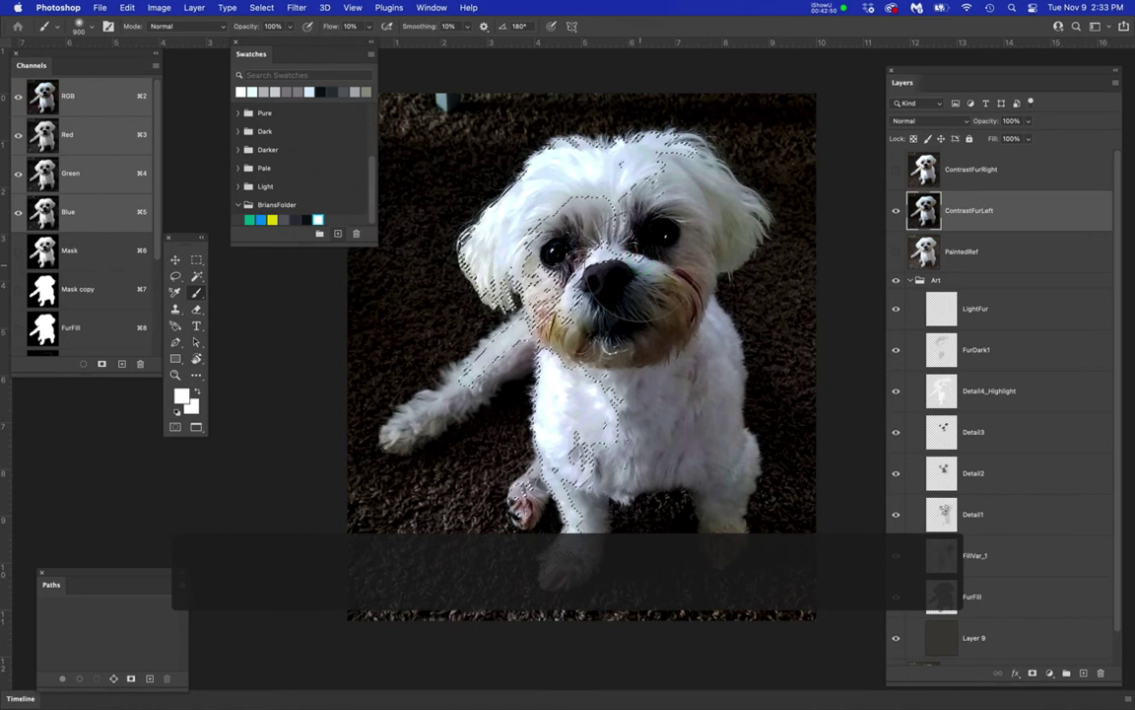
- Save the selection as a new channel named LightFur
left_click(262, 8)
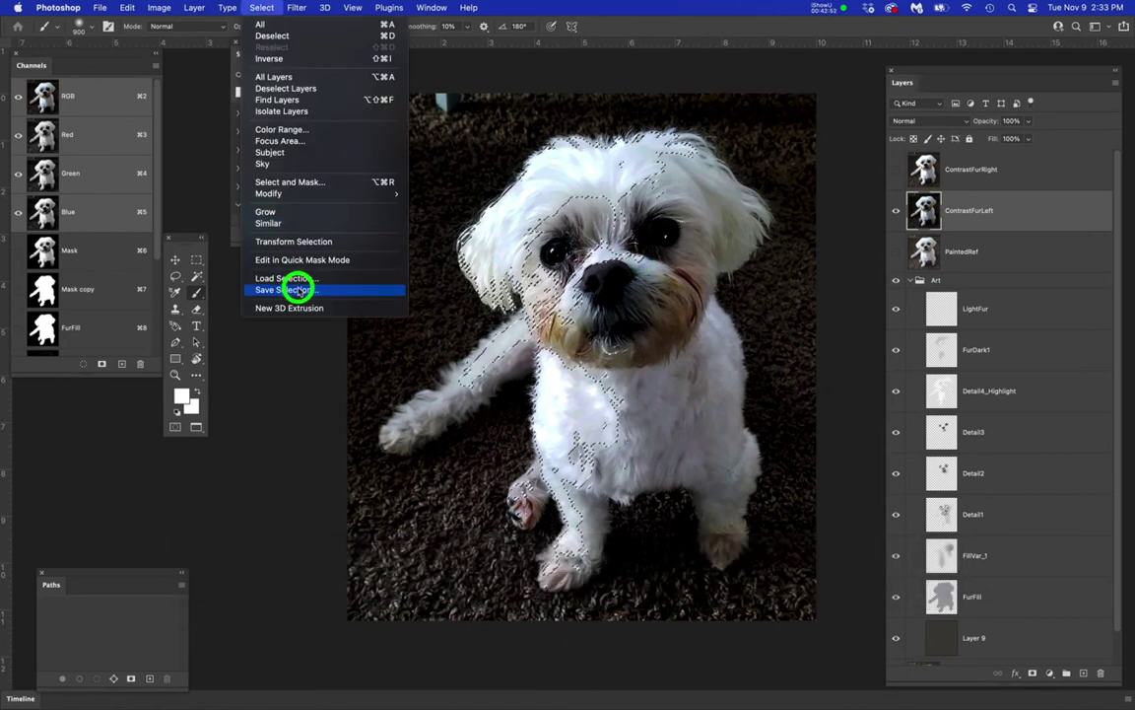
left_click(296, 290)
type("Li")
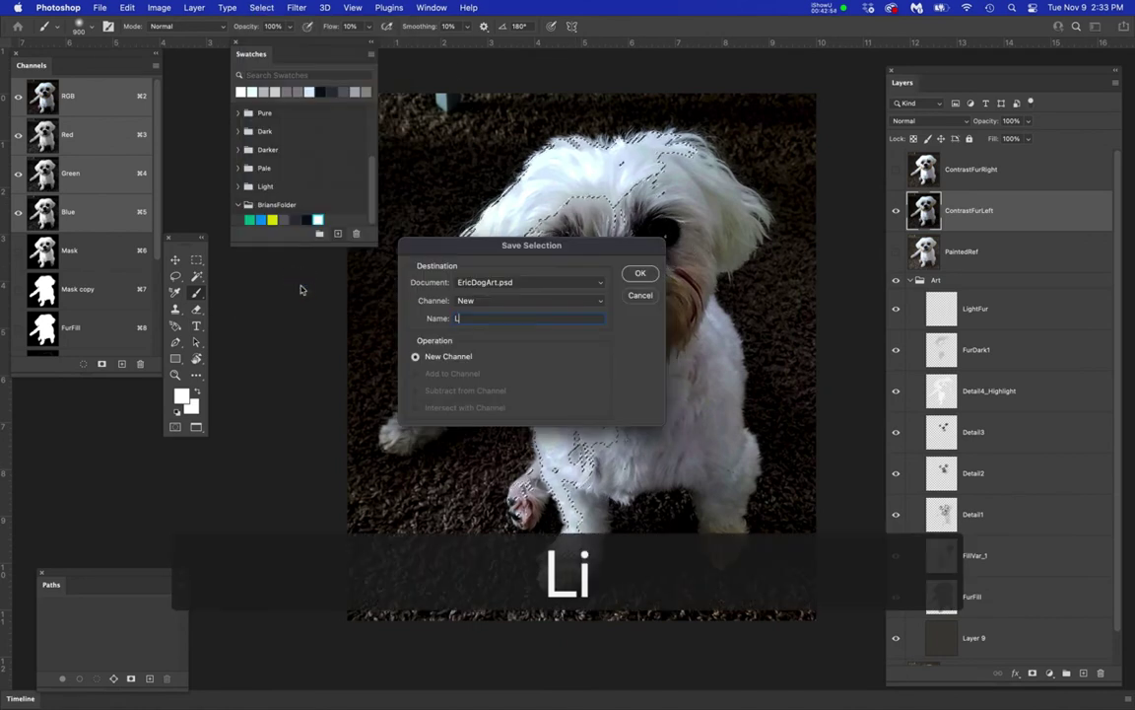
type("ghtFur")
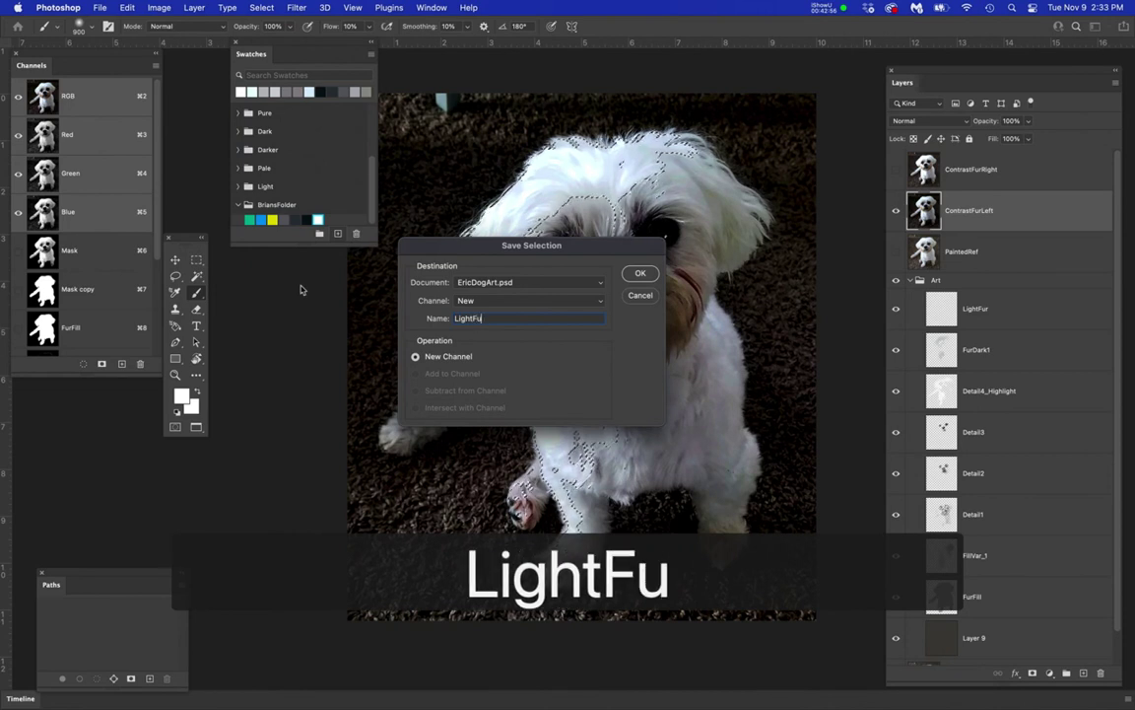
key("Return")
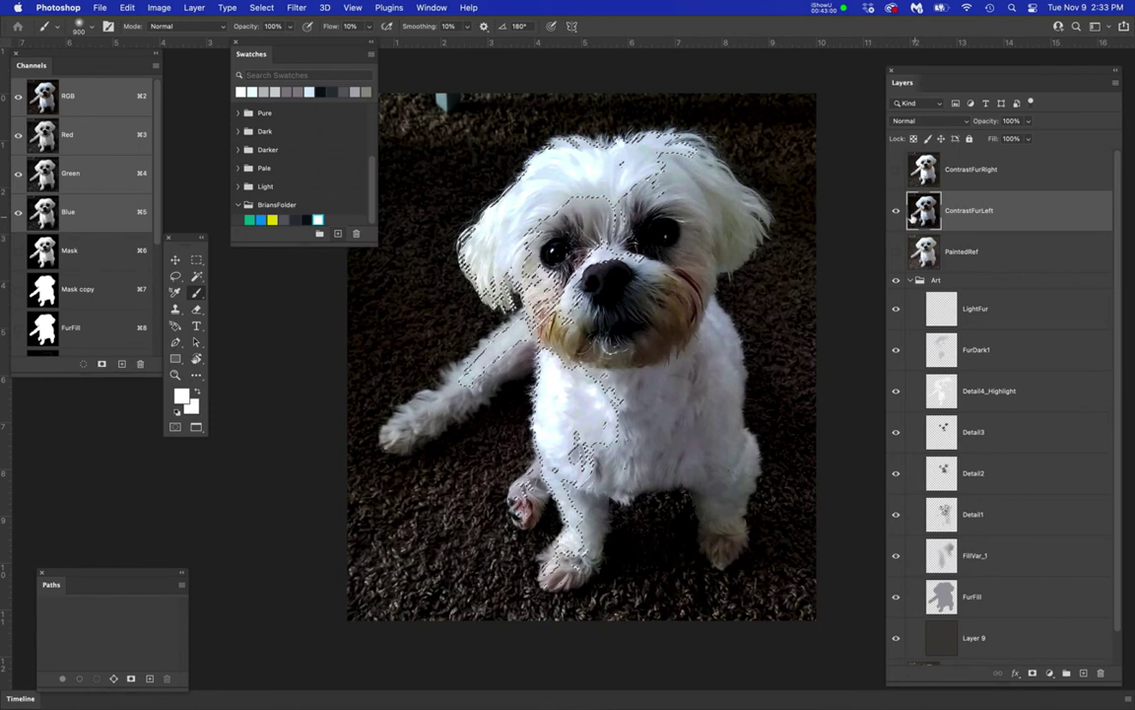
- Hide the ContrastFurLeft layer and the selection edges, and make LightFur the active layer
left_click(896, 211)
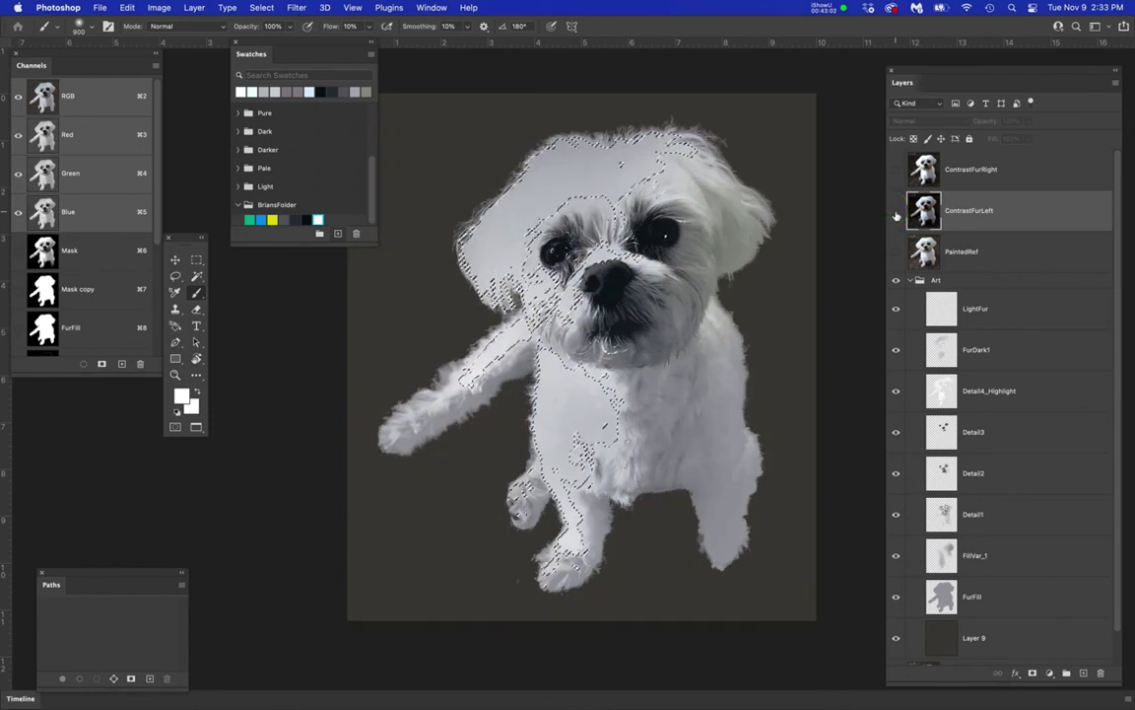
key("super+h")
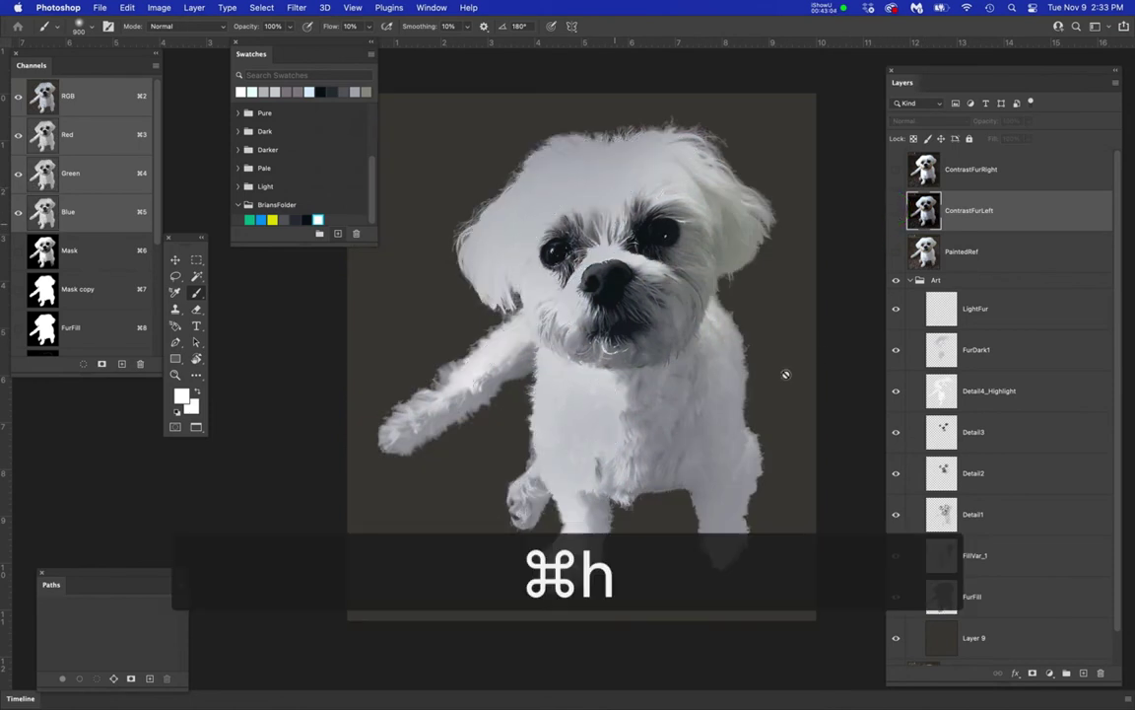
left_click(1007, 307)
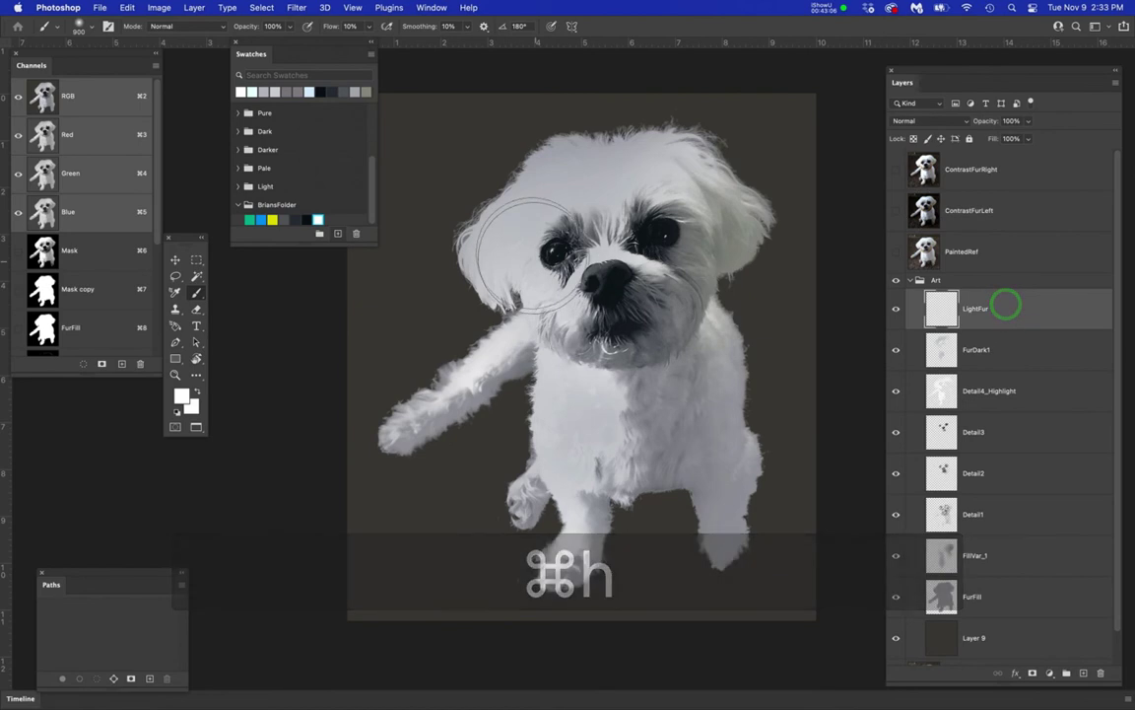
- Try a white brush stroke over the dog's forehead on LightFur and undo it
scroll(533, 251, "up", 3)
scroll(533, 251, "up", 2)
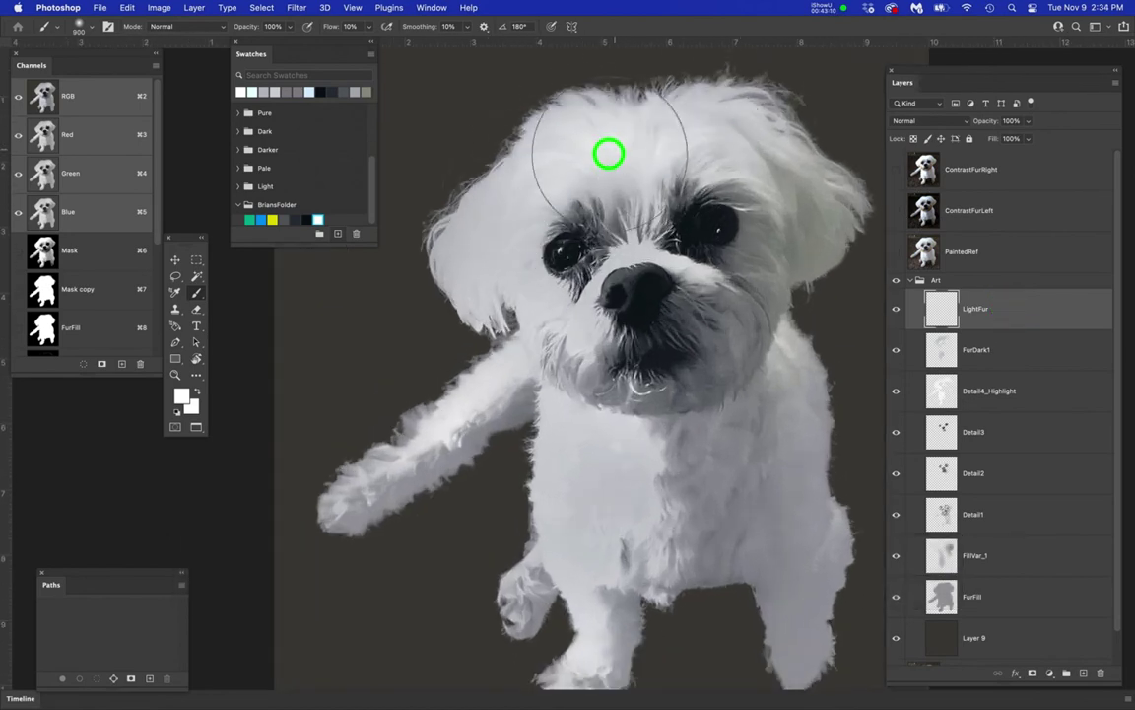
key("super+z")
scroll(542, 186, "up", 2)
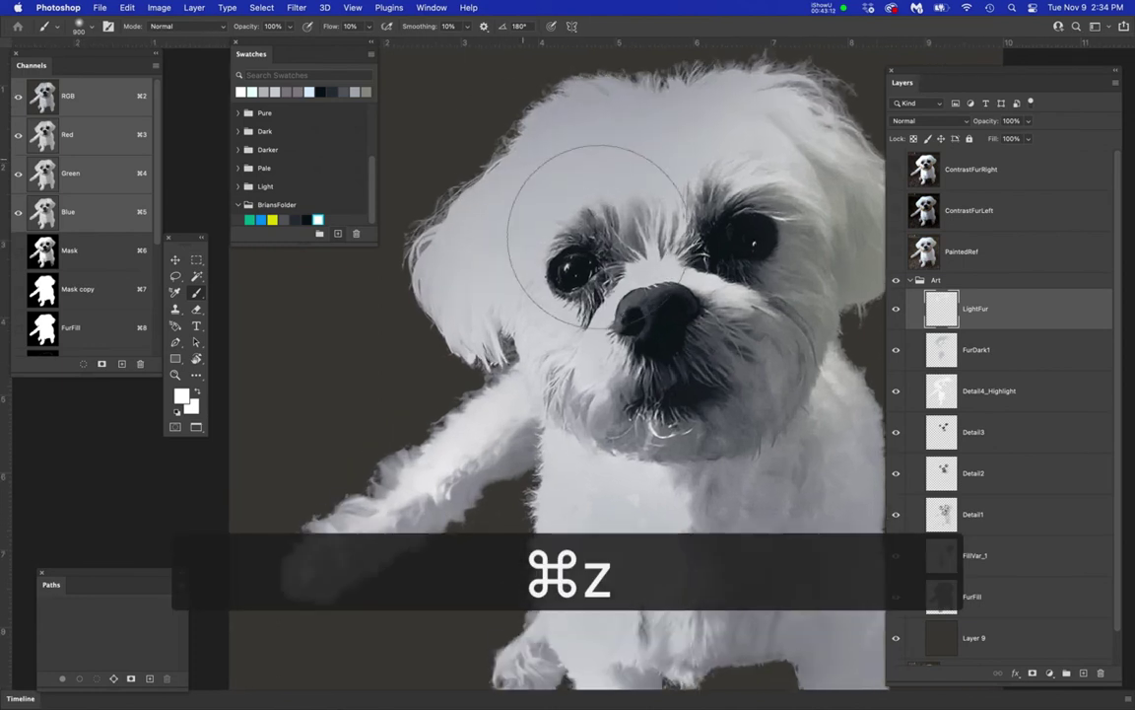
- Brush white over the dog's forehead, ear, outstretched leg and chest on LightFur with the brush size reduced to 600
left_click_drag(590, 216, 586, 302)
key("[")
key("[")
key("[")
mouse_move(572, 195)
left_mouse_down()
mouse_move(611, 185)
mouse_move(707, 193)
mouse_move(724, 208)
left_mouse_up()
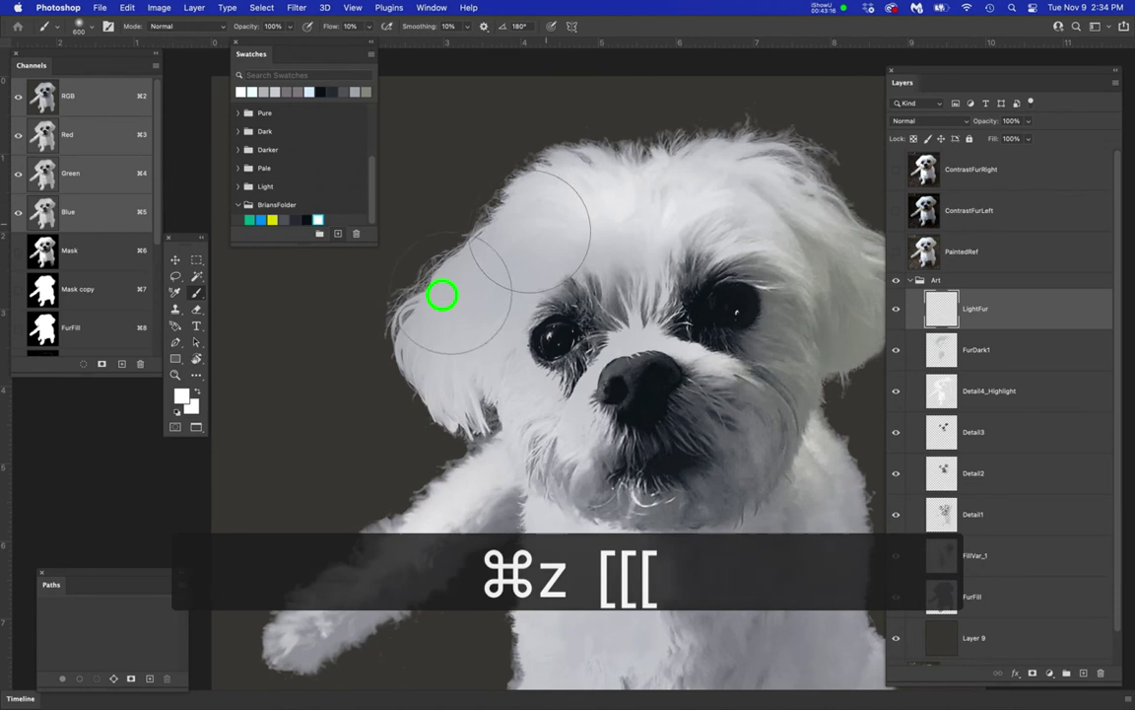
mouse_move(485, 381)
left_mouse_down()
mouse_move(623, 226)
mouse_move(479, 423)
left_mouse_up()
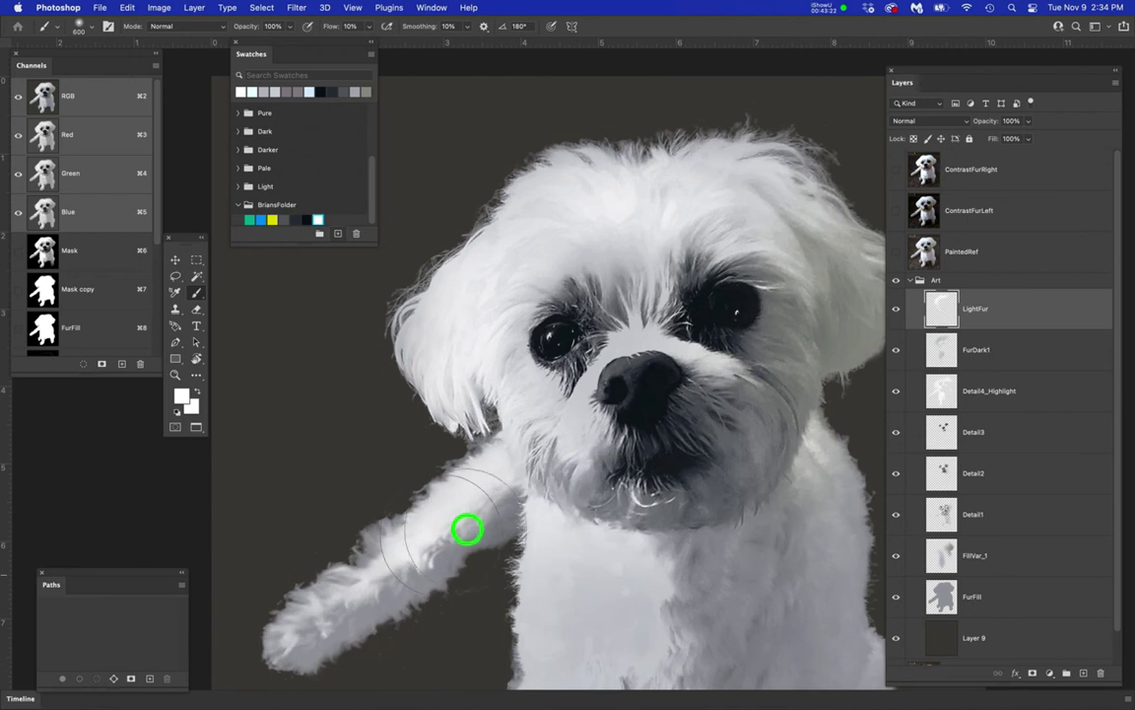
scroll(565, 516, "down", 3)
left_click_drag(629, 466, 604, 404)
left_click_drag(675, 476, 682, 462)
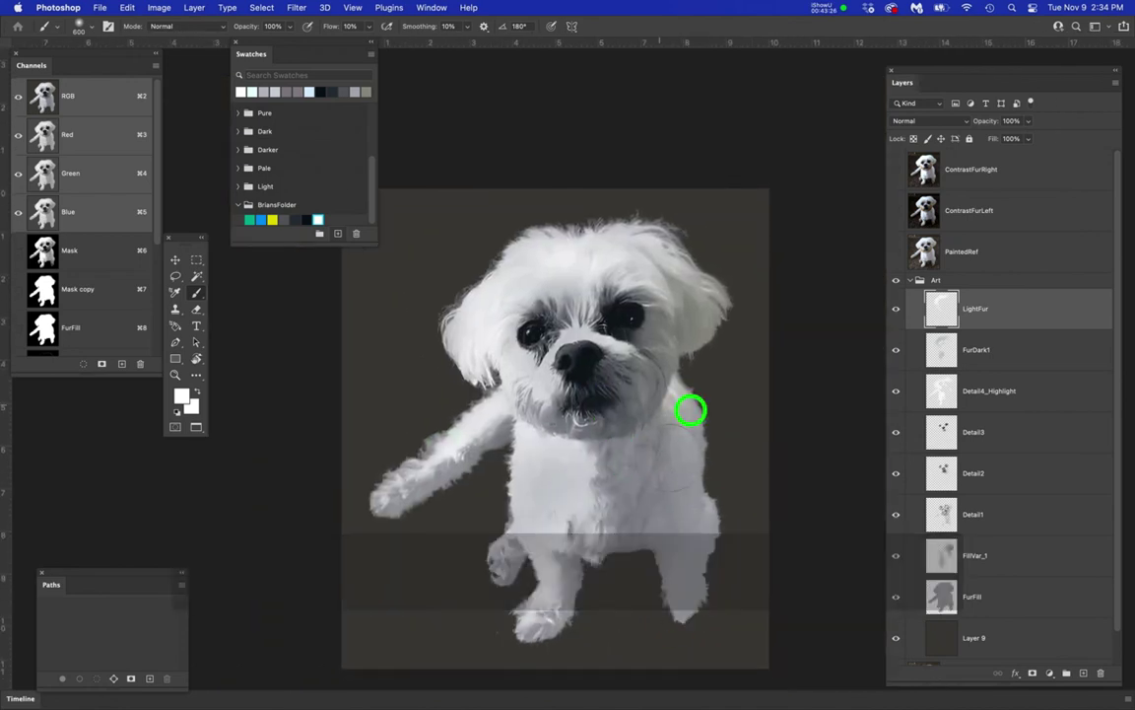
left_click_drag(490, 317, 490, 329)
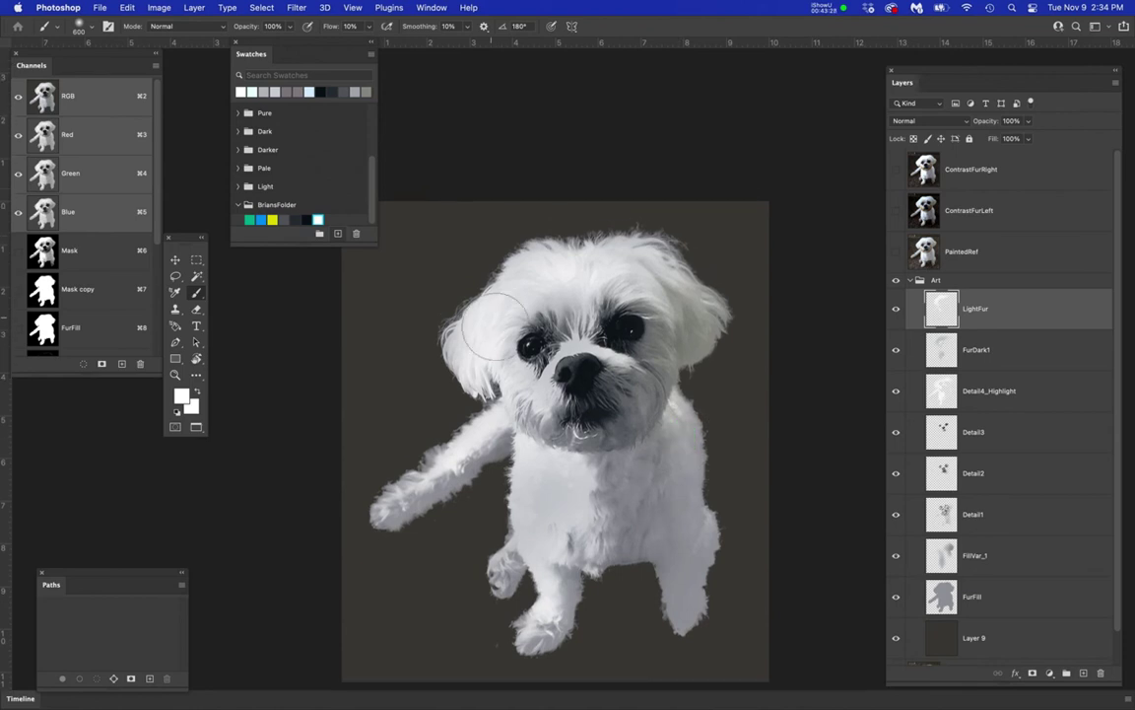
- Compare the painted fur with the photo by toggling the visibility of the PaintedRef layer
scroll(510, 335, "up", 2)
left_click(896, 252)
left_click(896, 253)
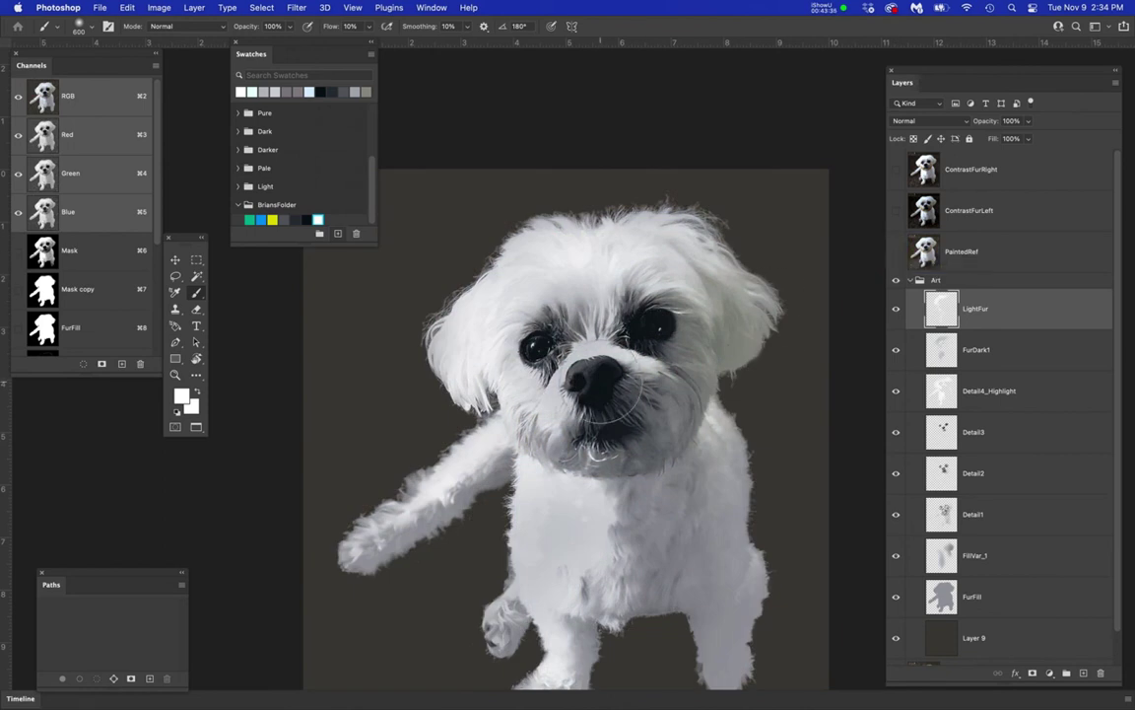
left_click(896, 252)
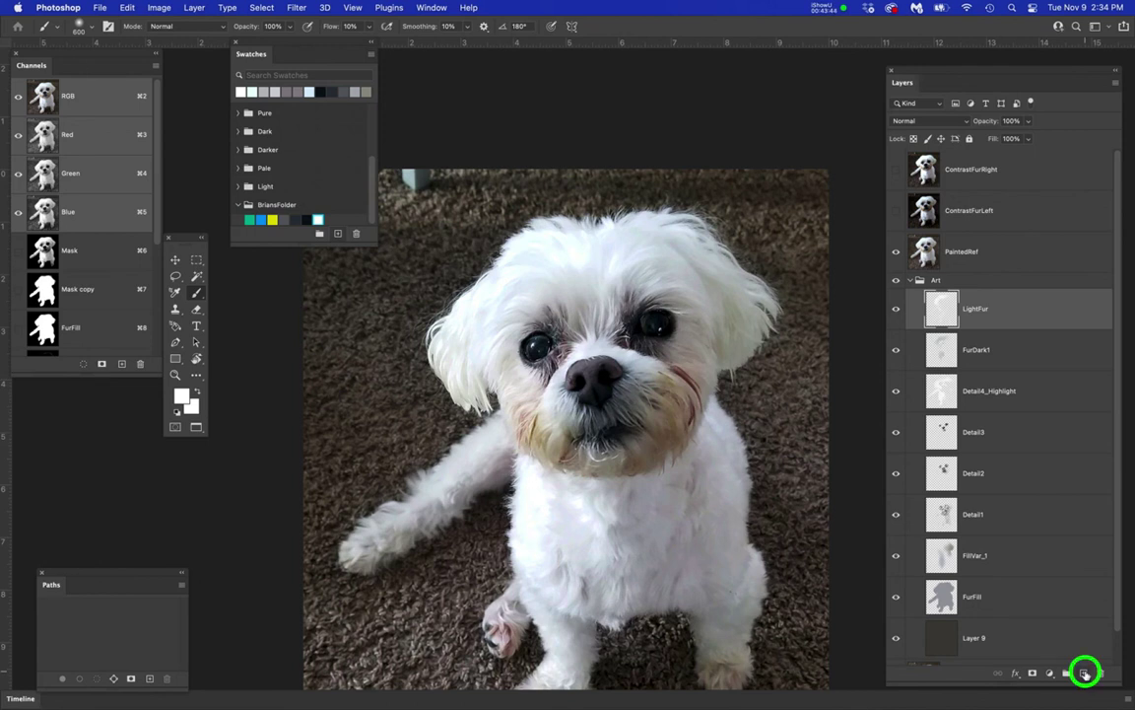
- Add two new layers above LightFur and name the upper one WarmFace1, with PaintedRef hidden
left_click(1085, 673)
left_click(1085, 673)
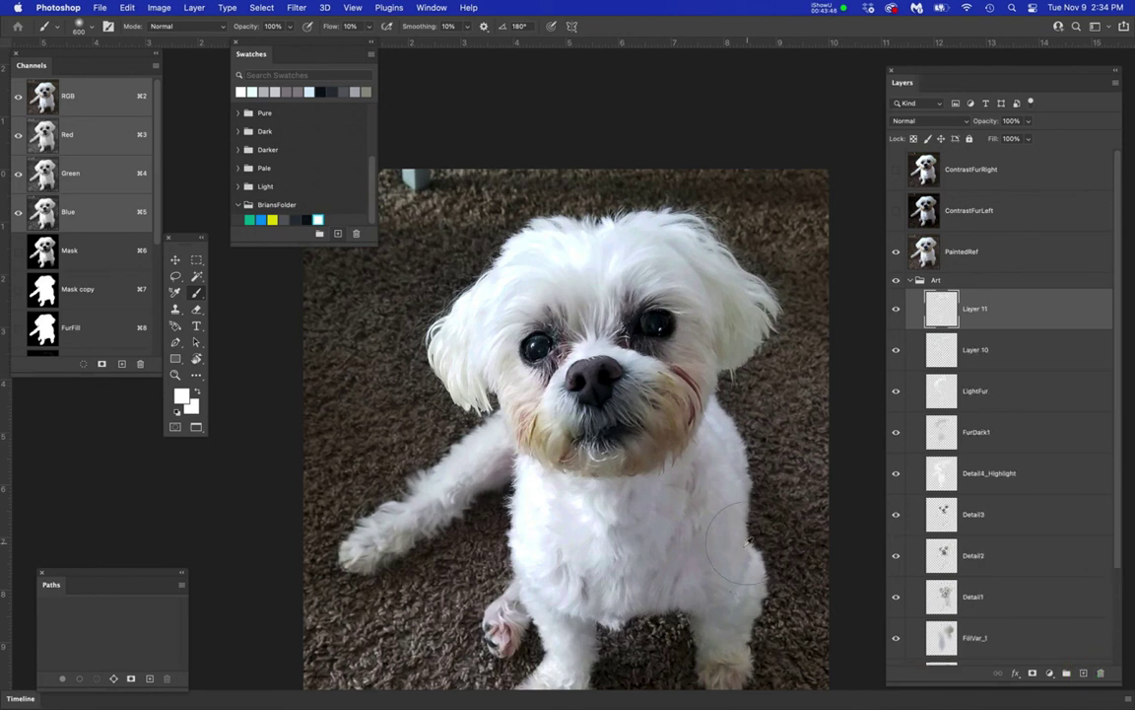
left_click_drag(724, 571, 687, 472)
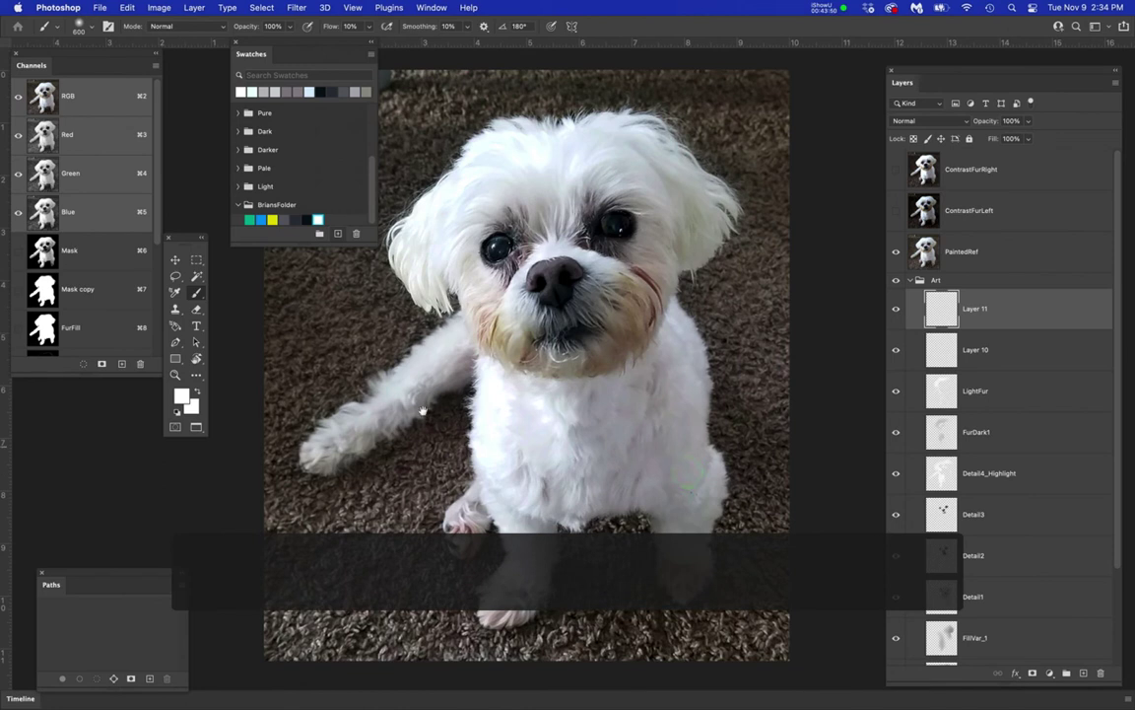
left_click(895, 252)
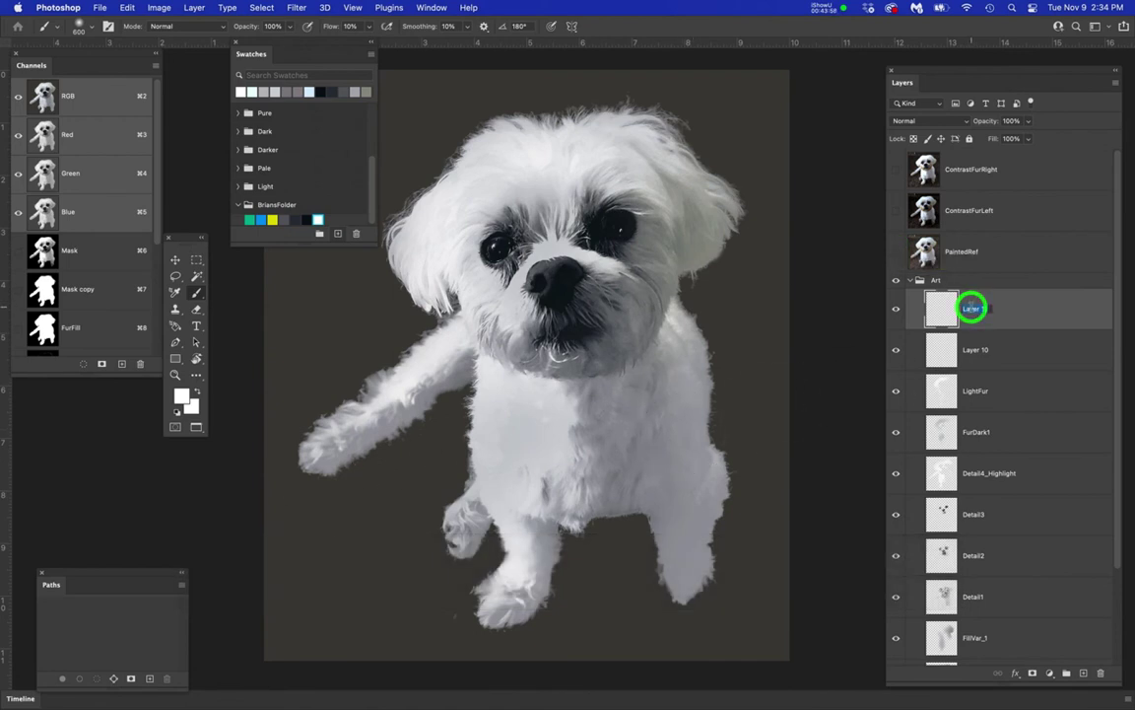
type("Warm")
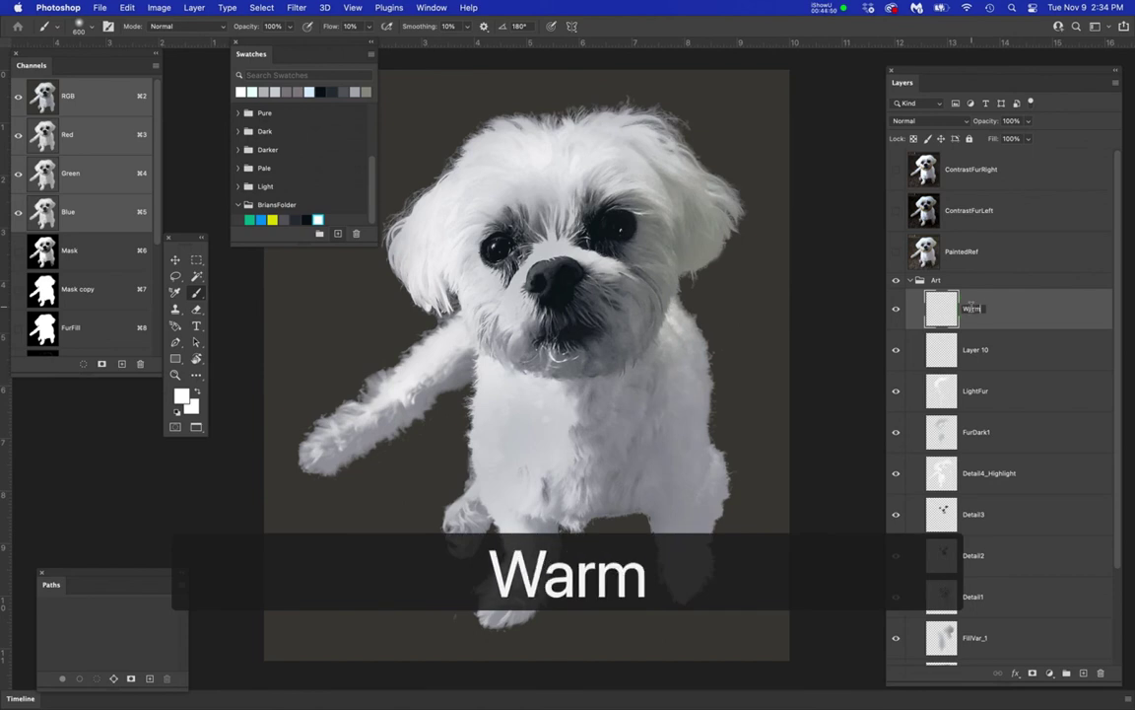
type("Face1")
key("Return")
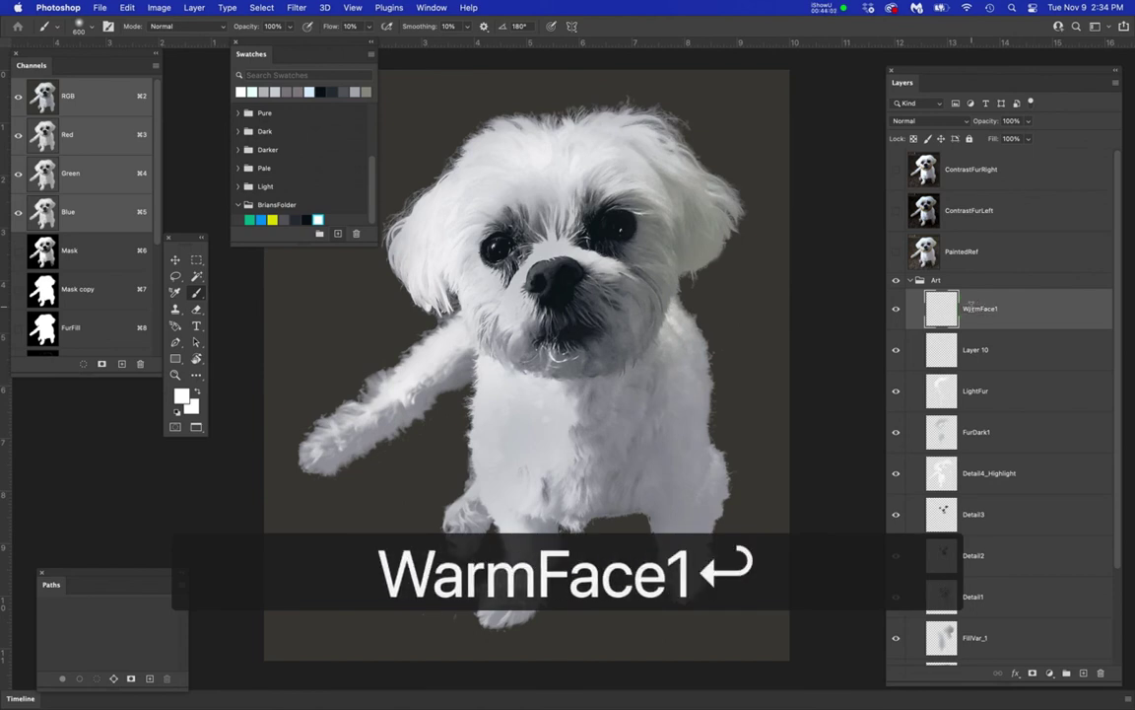
- Show and activate the PaintedRef layer, and load the FurFill channel as a selection
left_click(990, 253)
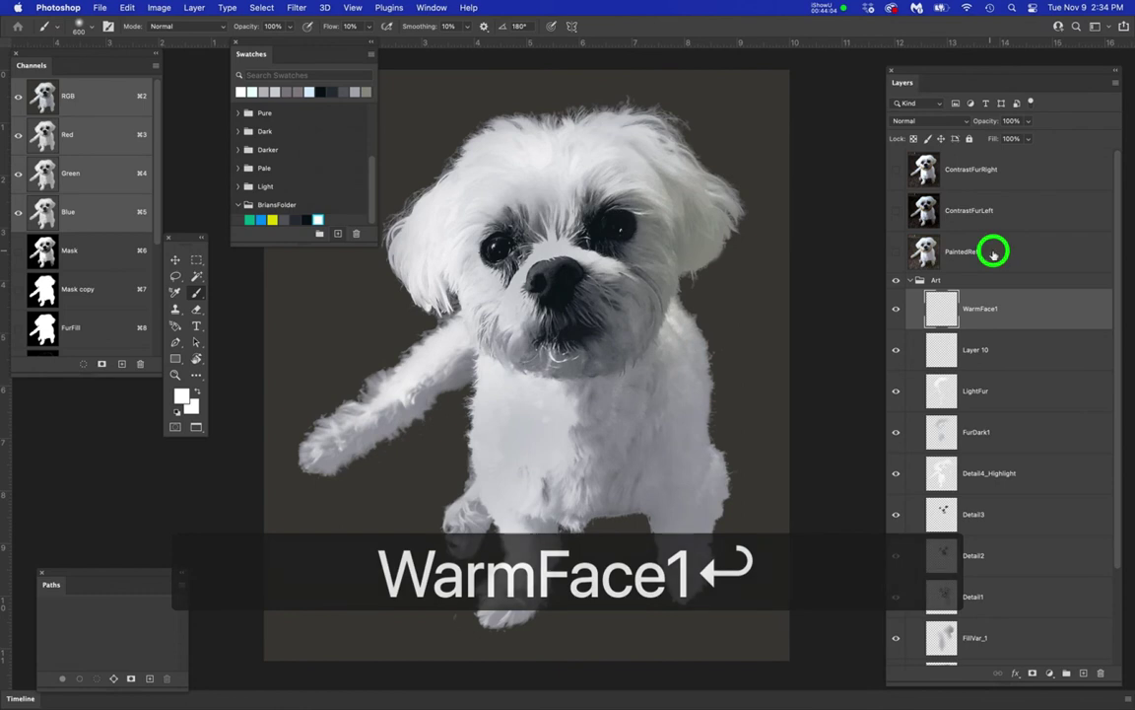
left_click(895, 255)
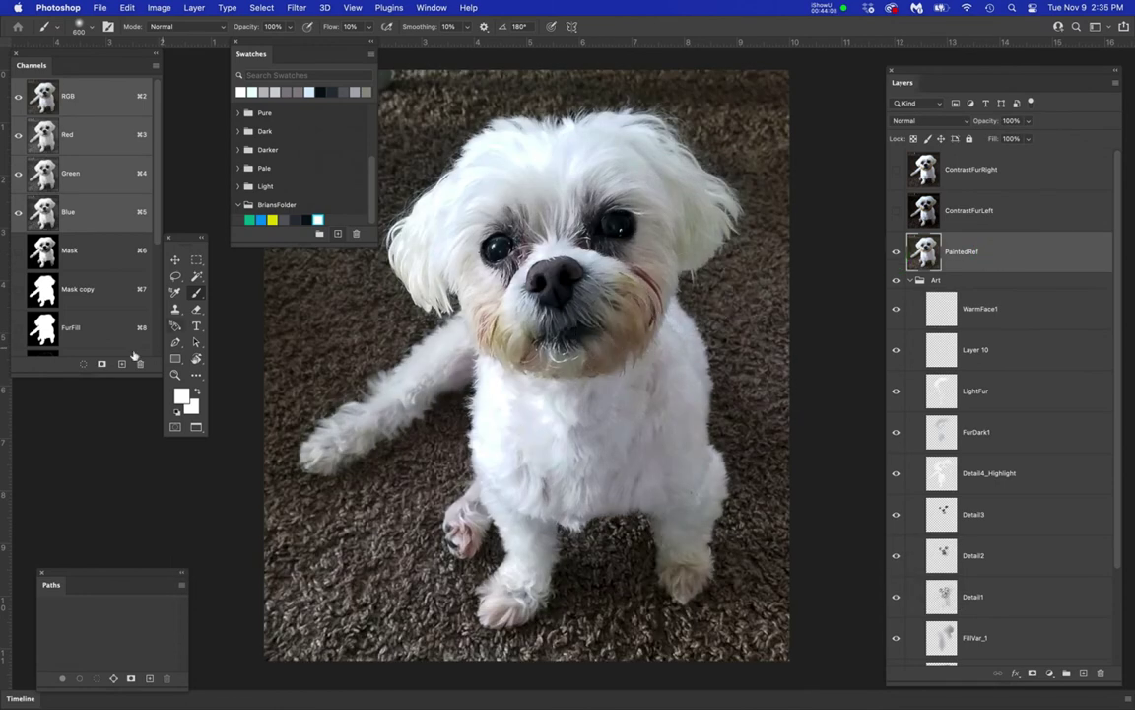
left_click(42, 325, "super")
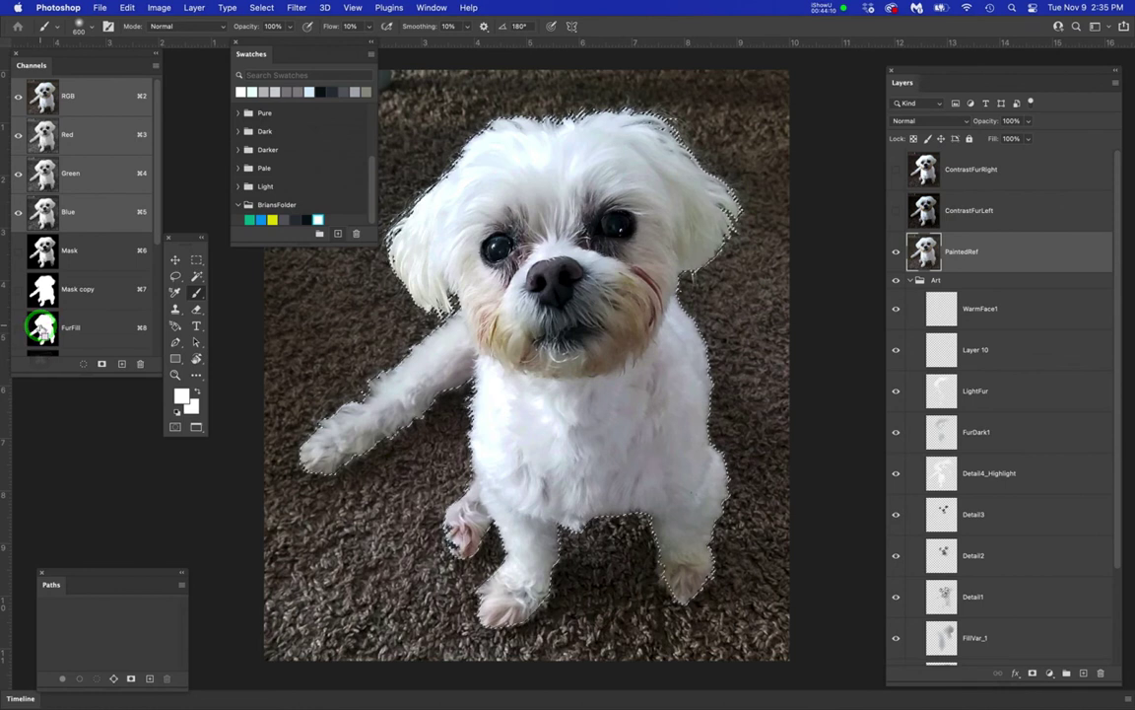
- Make a Color Range selection within the dog by sampling the warm tan muzzle fur on PaintedRef with Fuzziness 94
key("super+plus")
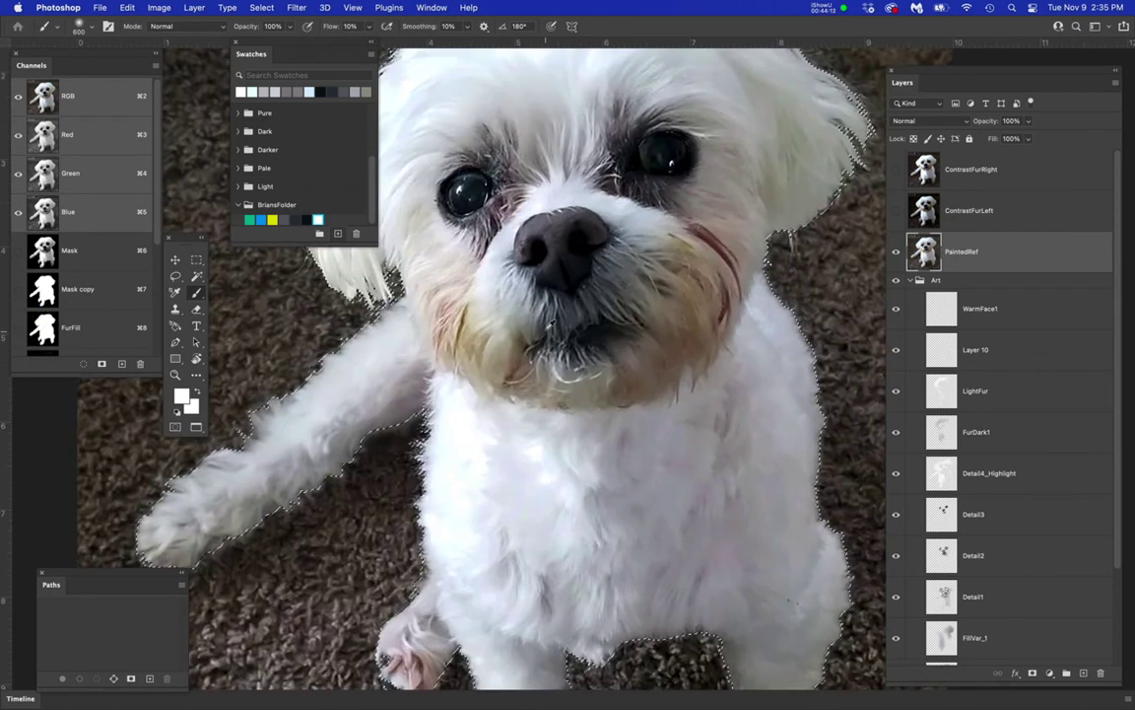
left_click(258, 7)
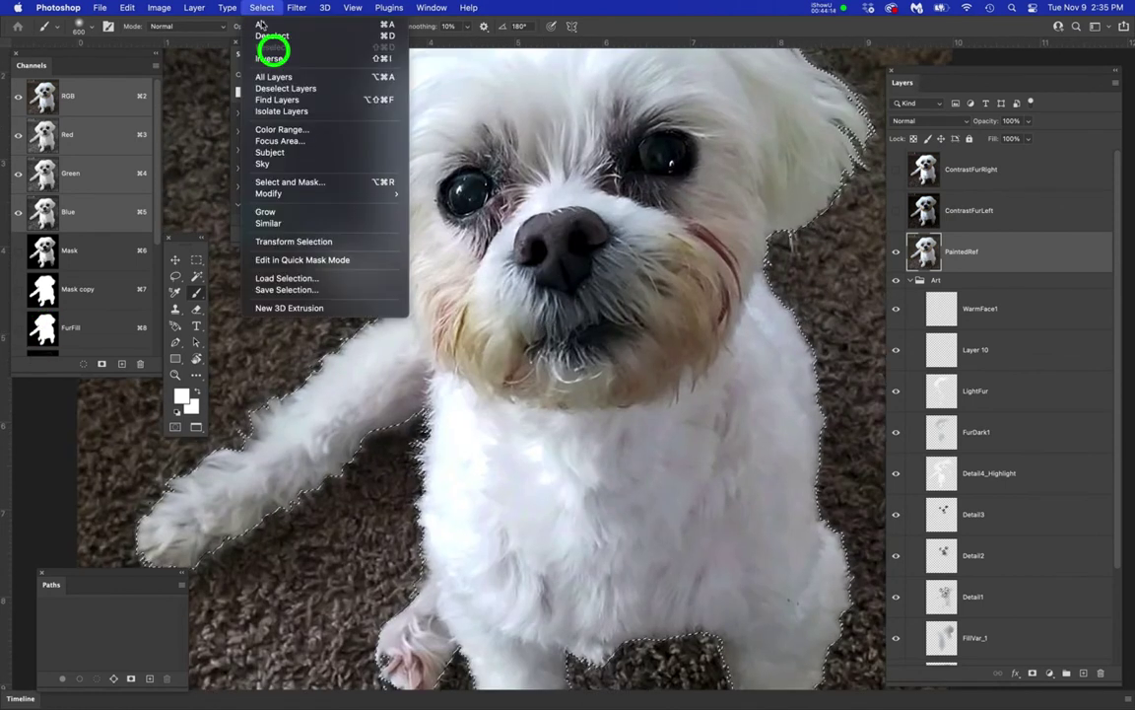
left_click(303, 129)
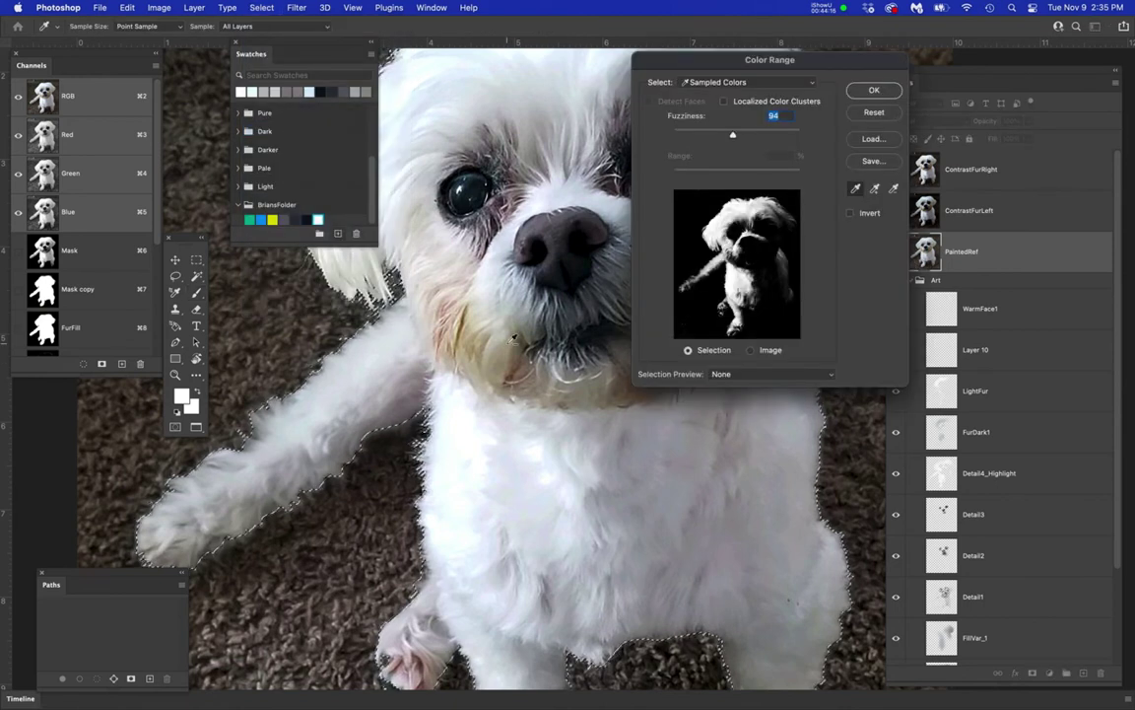
key("super+plus")
key("super+plus")
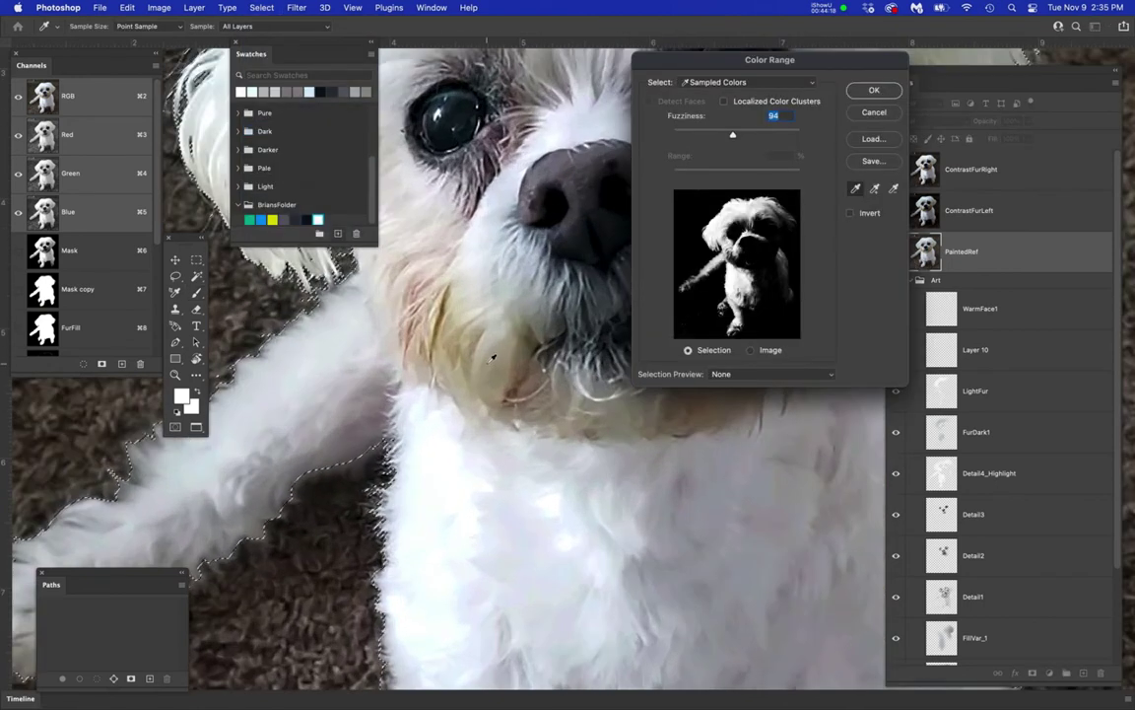
key("super+plus")
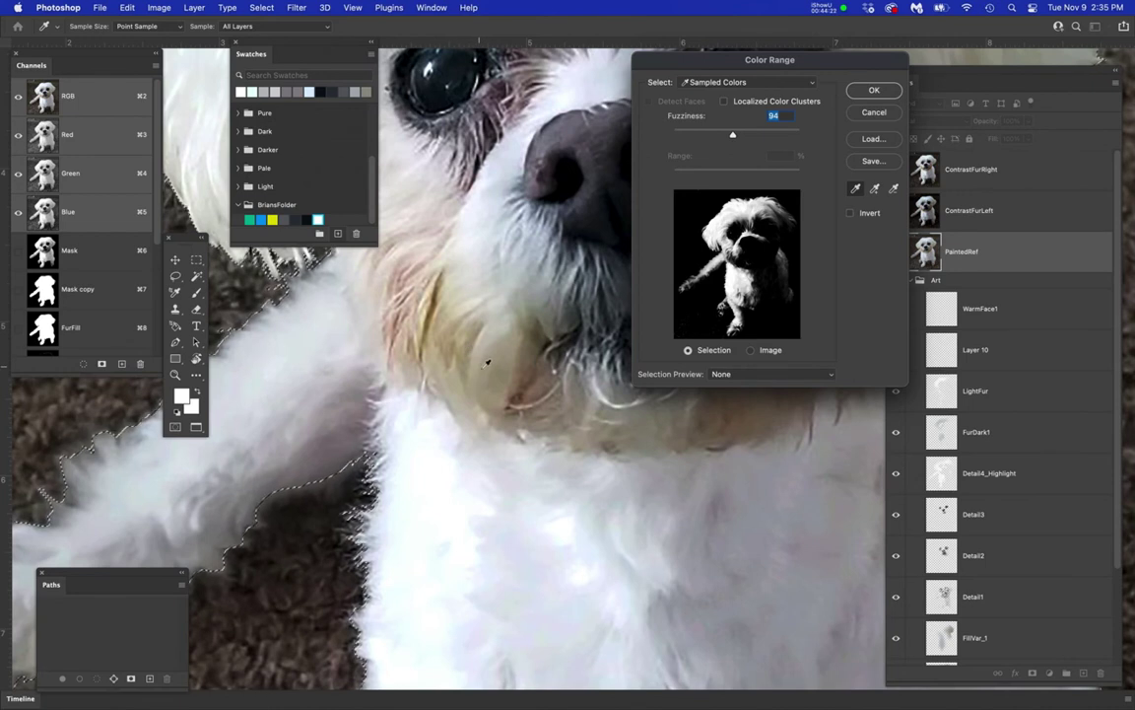
left_click(485, 366)
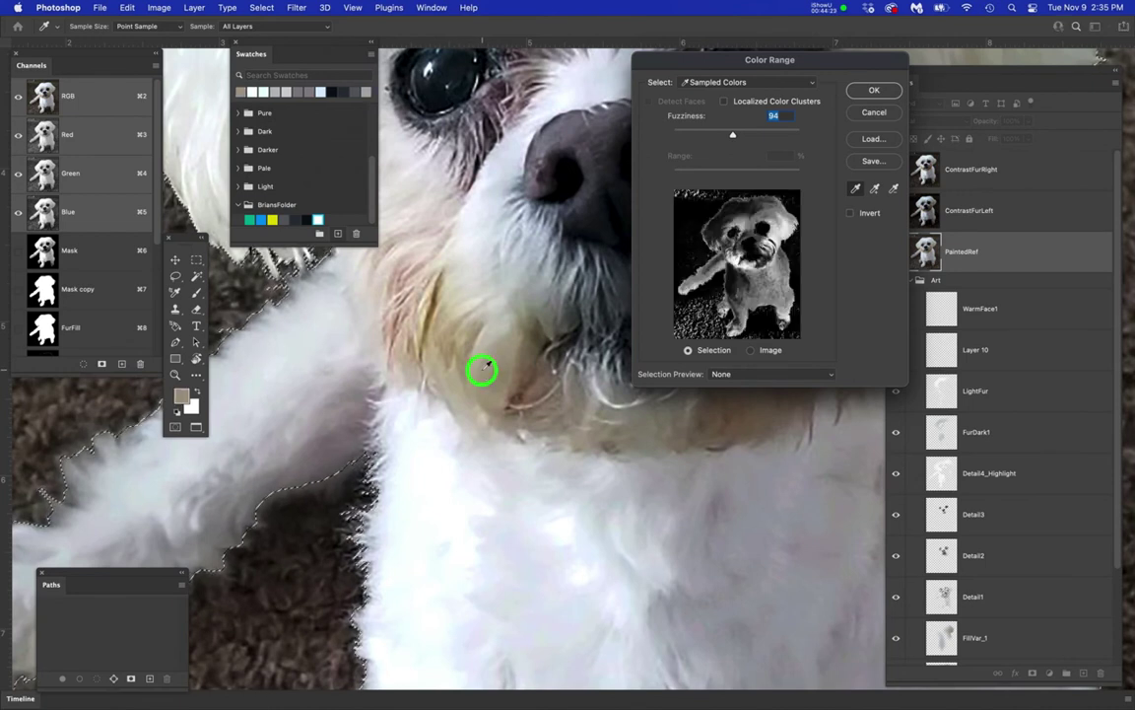
left_click(873, 89)
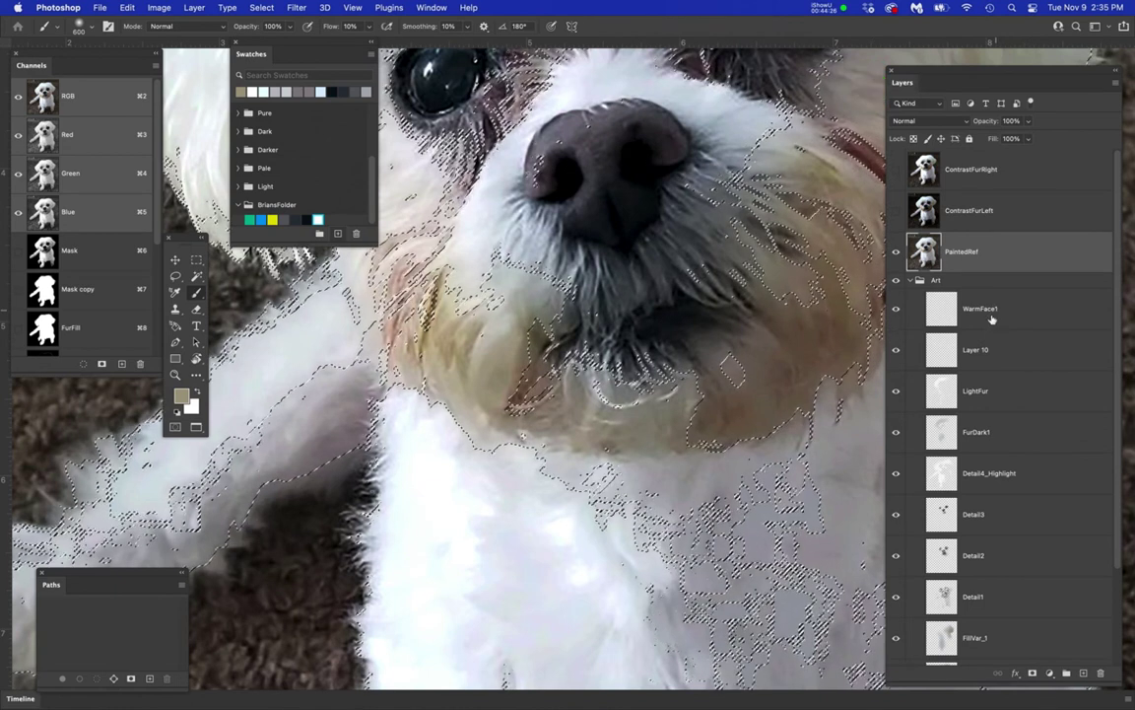
- Hide the selection edges and the PaintedRef layer, and make WarmFace1 the active layer
key("super+h")
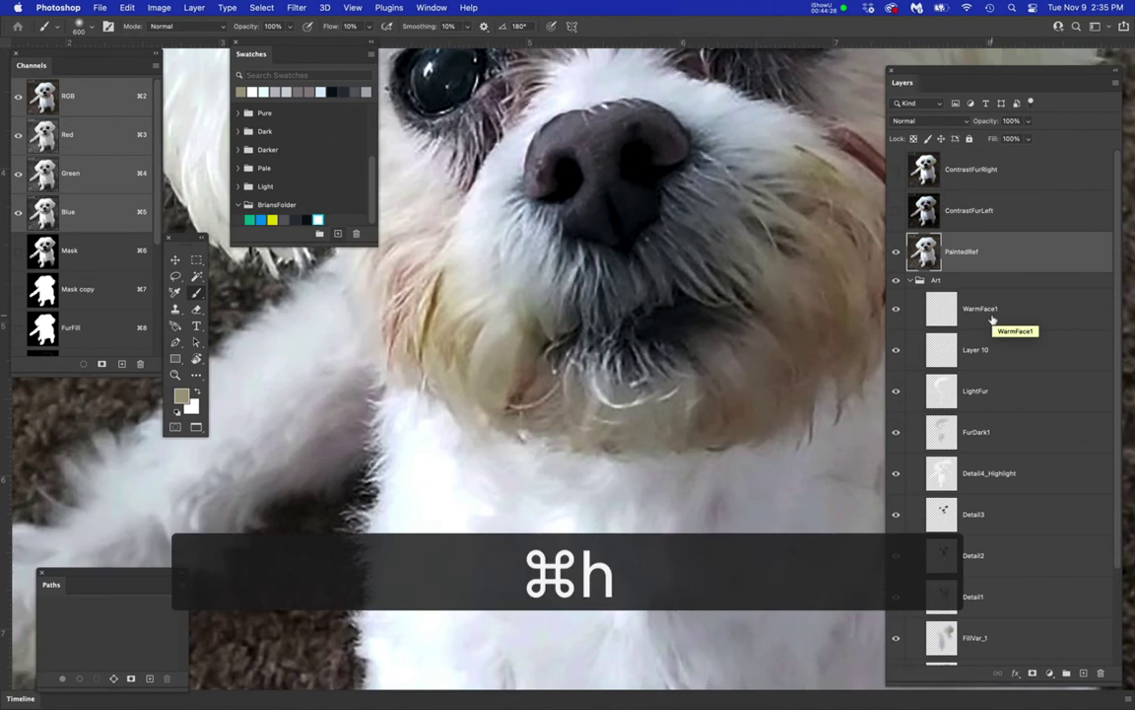
left_click(895, 252)
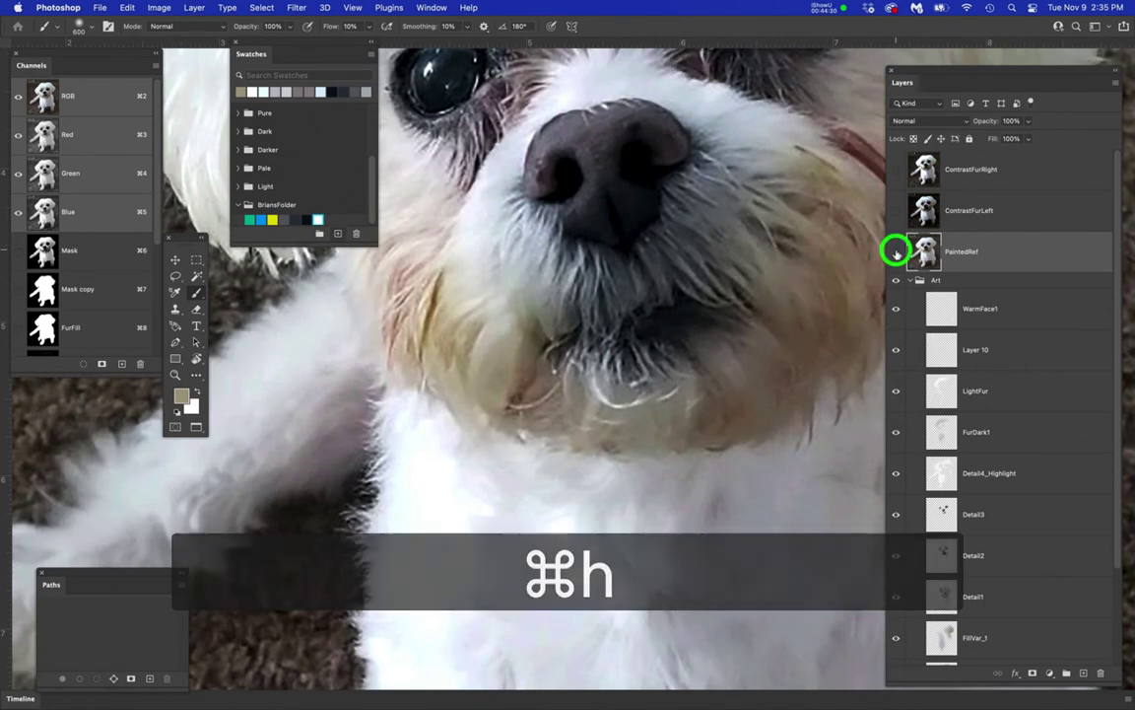
left_click(1023, 309)
- Brush the sampled tan over the fur around the dog's muzzle and chin on WarmFace1, and compare it with PaintedRef
scroll(679, 342, "down", 2)
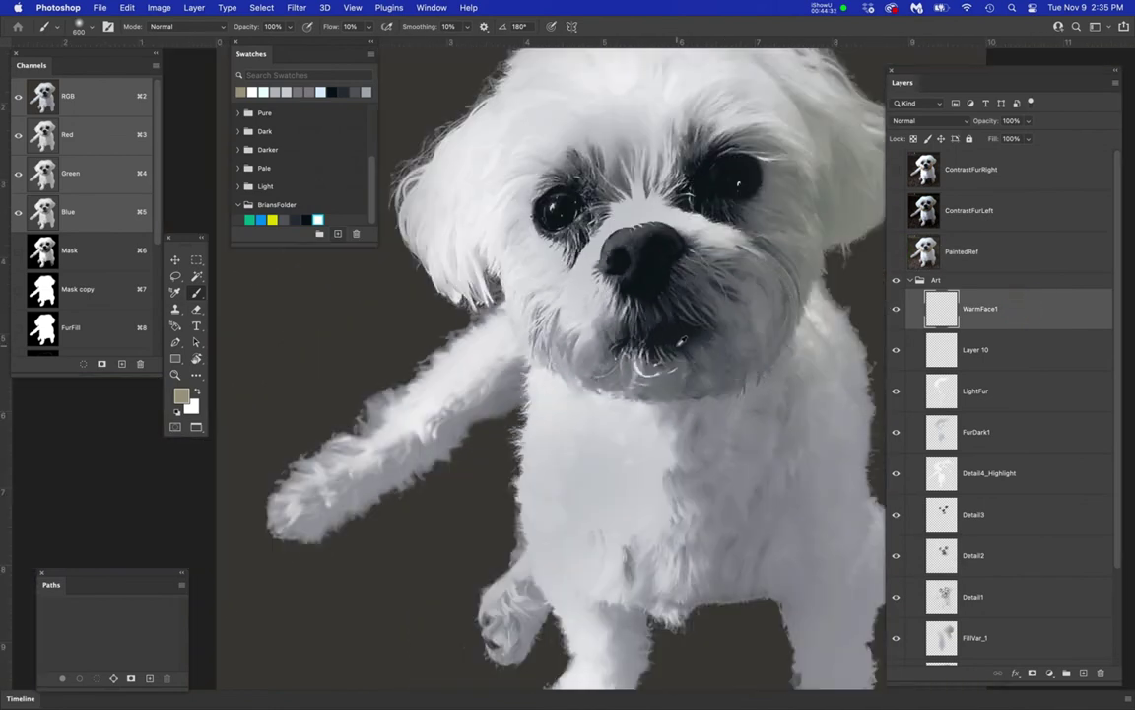
mouse_move(771, 305)
left_mouse_down()
mouse_move(661, 316)
mouse_move(573, 374)
mouse_move(510, 344)
mouse_move(701, 322)
mouse_move(804, 250)
mouse_move(811, 288)
mouse_move(816, 253)
mouse_move(689, 356)
mouse_move(488, 339)
mouse_move(740, 284)
mouse_move(796, 240)
left_mouse_up()
mouse_move(743, 353)
left_mouse_down()
mouse_move(645, 390)
mouse_move(520, 325)
left_mouse_up()
left_click(895, 252)
left_click(895, 252)
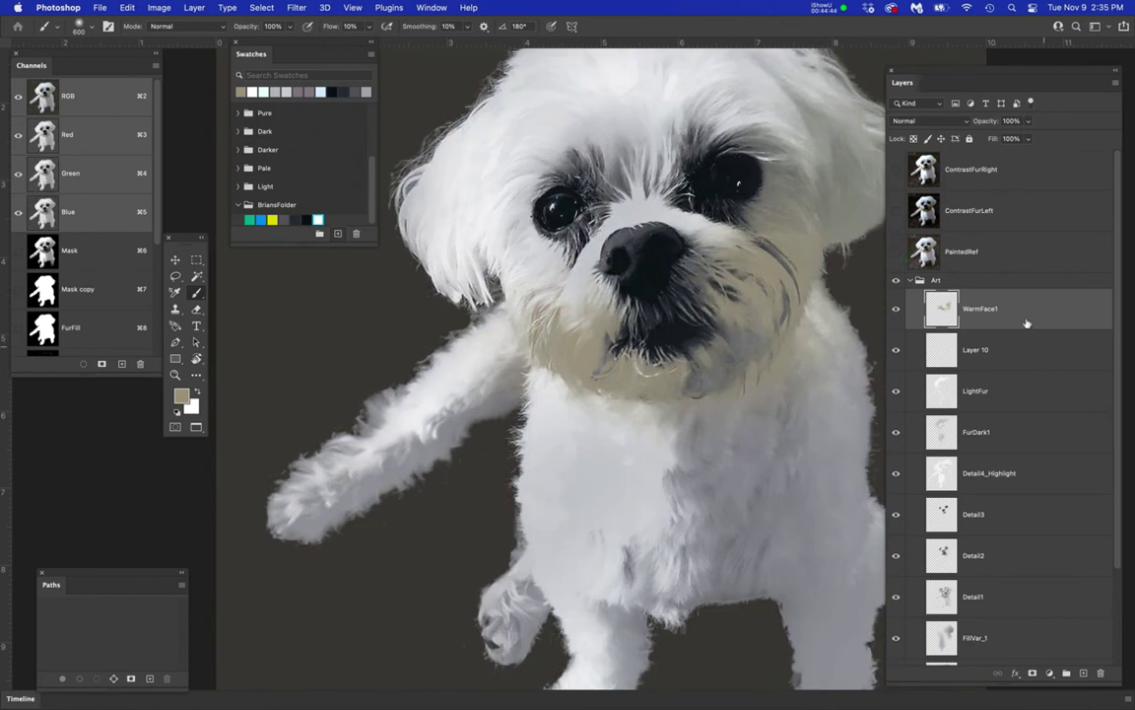
- Copy the WarmFace1 layer name, add a new layer on top and move Layer 10 above WarmFace1
key("super+c")
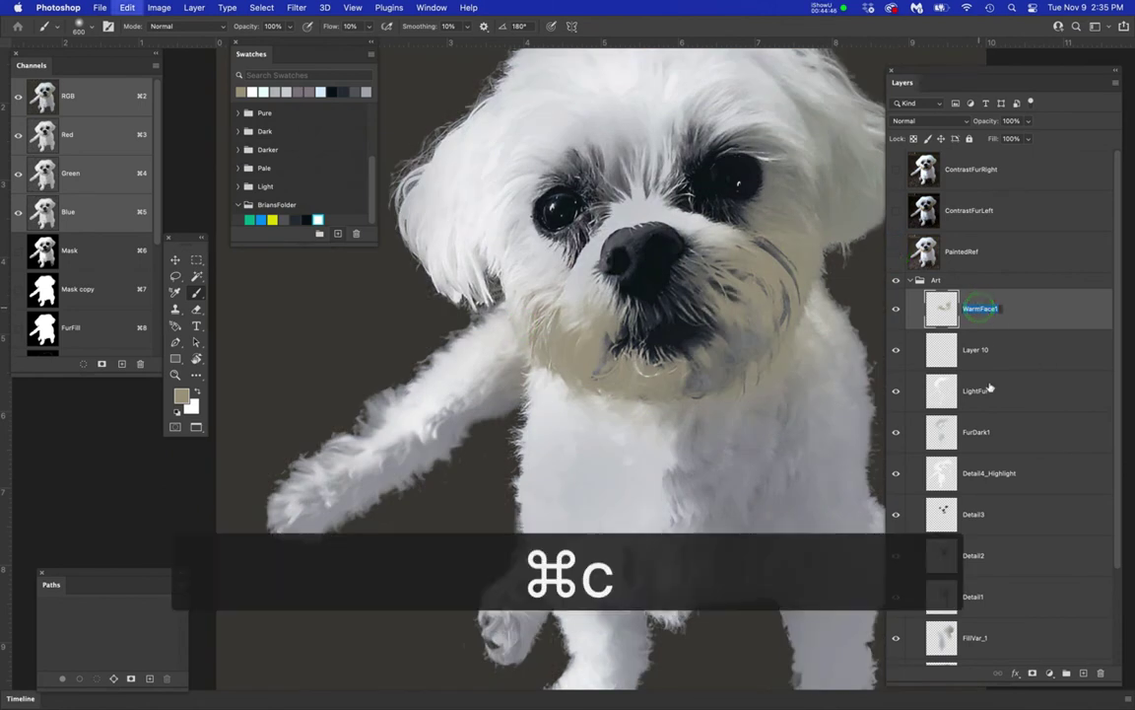
left_click(1084, 672)
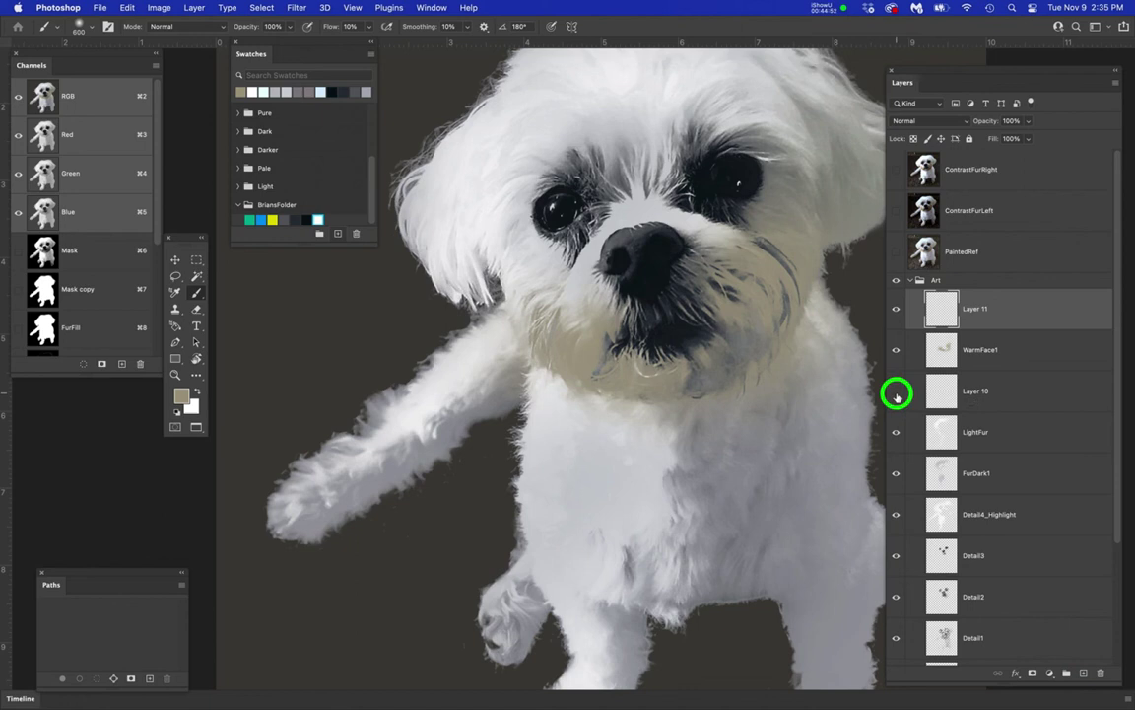
left_click_drag(996, 399, 998, 337)
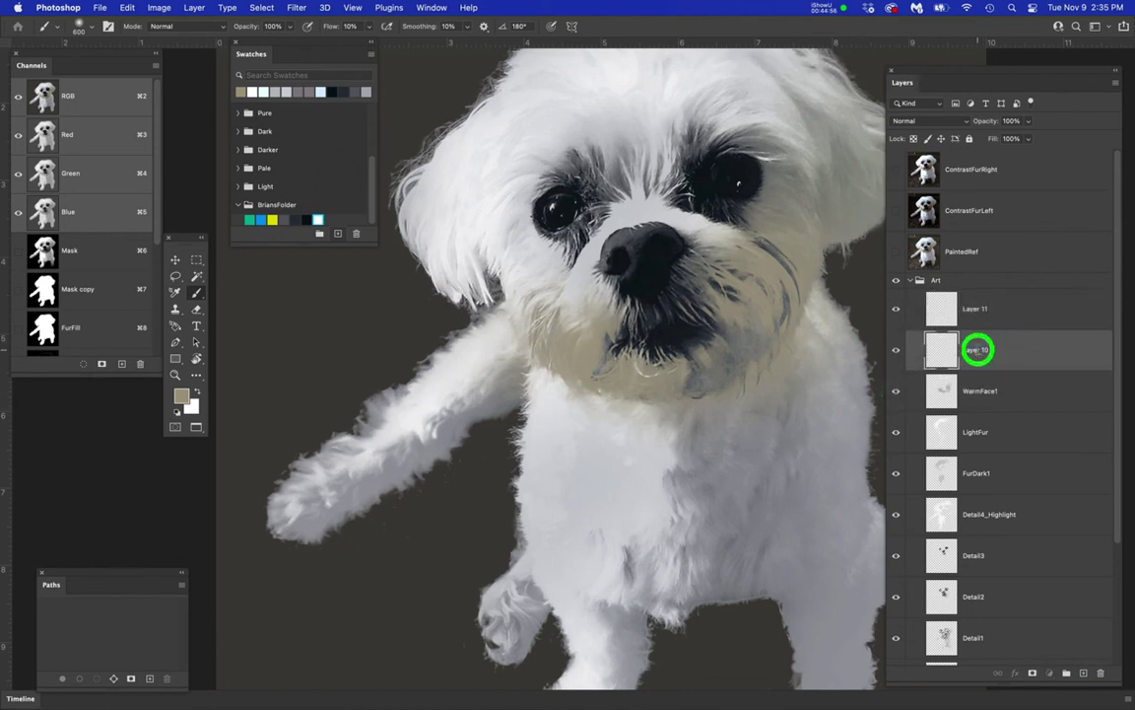
- Rename Layer 10 as WarmFace2 using the copied layer name
key("super+v")
key("BackSpace")
type("2")
key("Return")
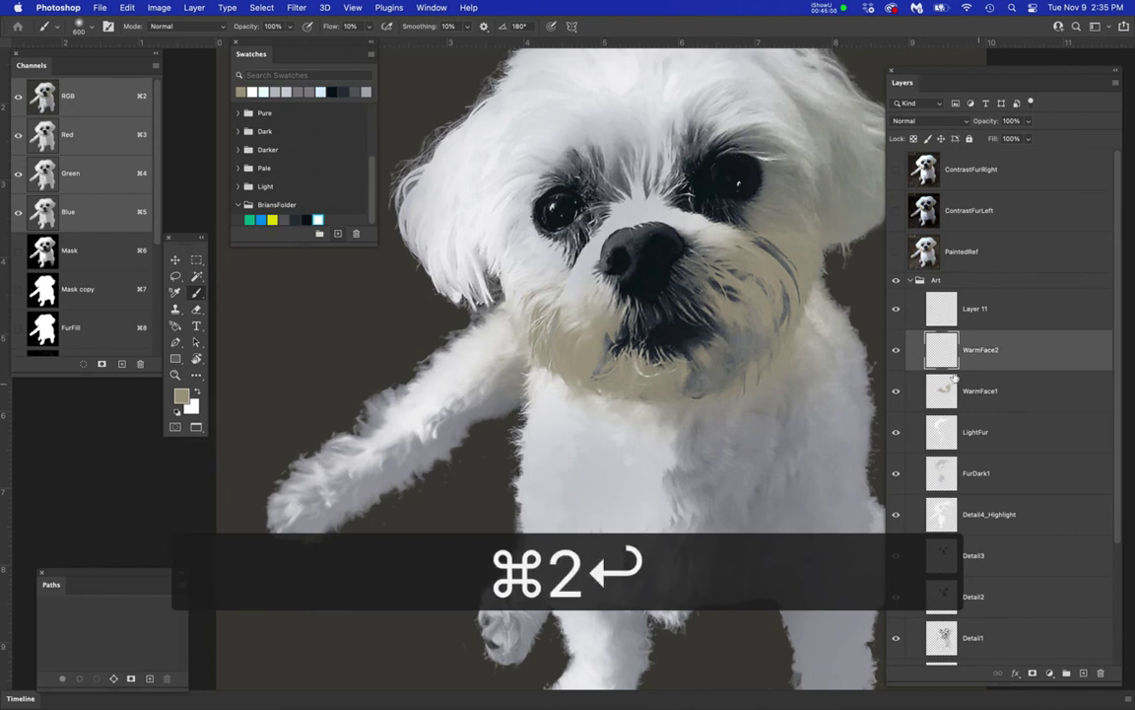
- Display PaintedRef again as the active layer and reload the FurFill channel as a selection
left_click(988, 254)
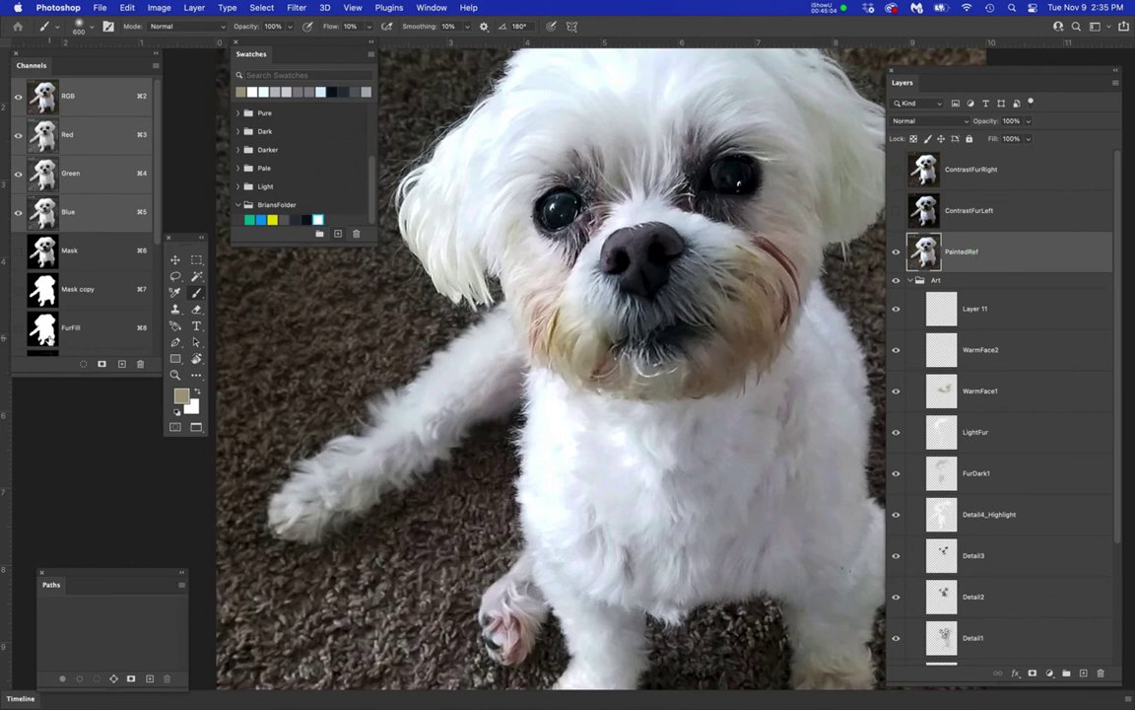
left_click(47, 334, "super")
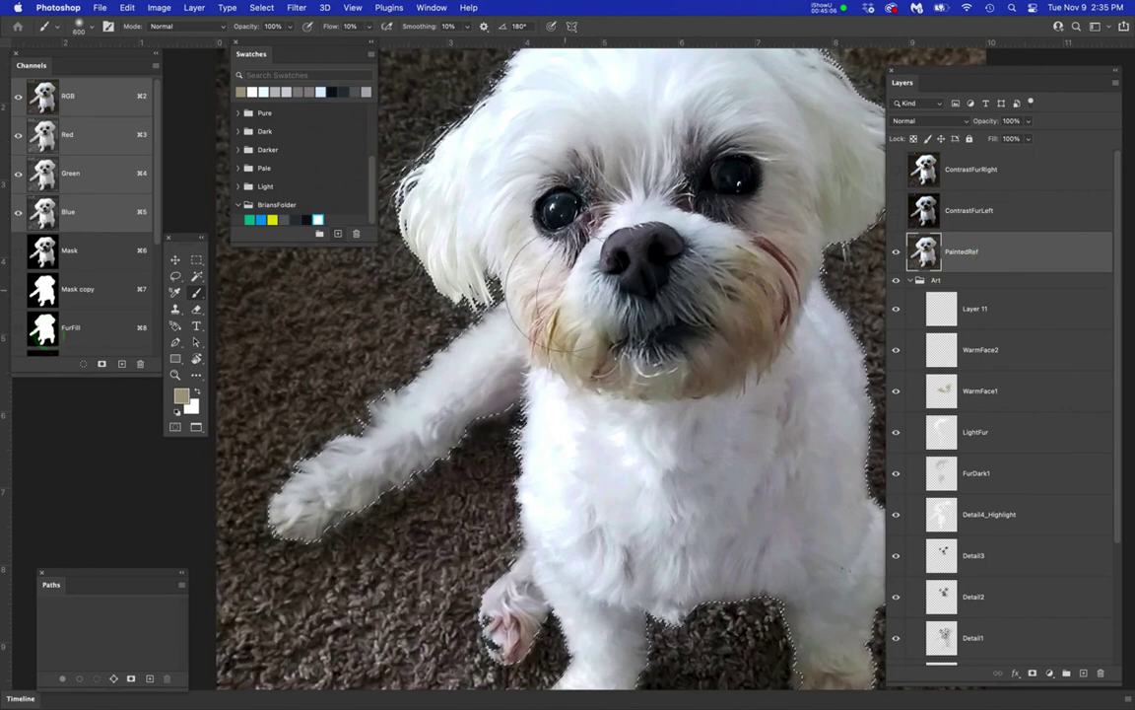
left_click(1043, 242)
- Open Color Range for the selected dog area on PaintedRef
left_click(261, 8)
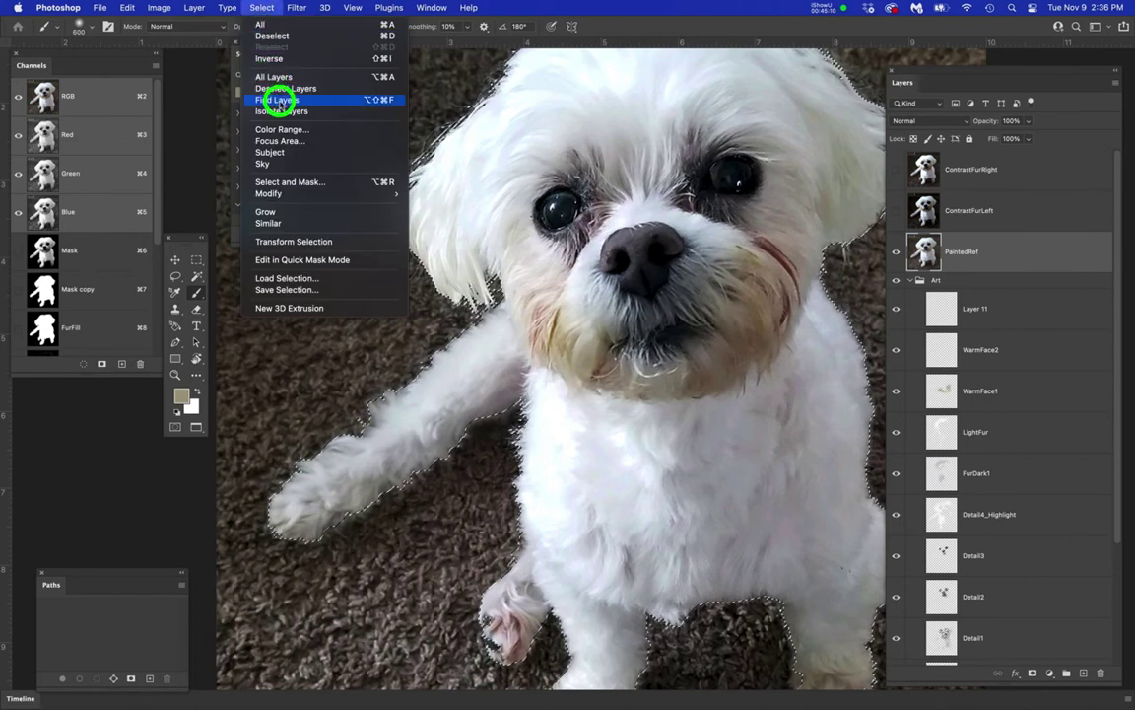
left_click(292, 135)
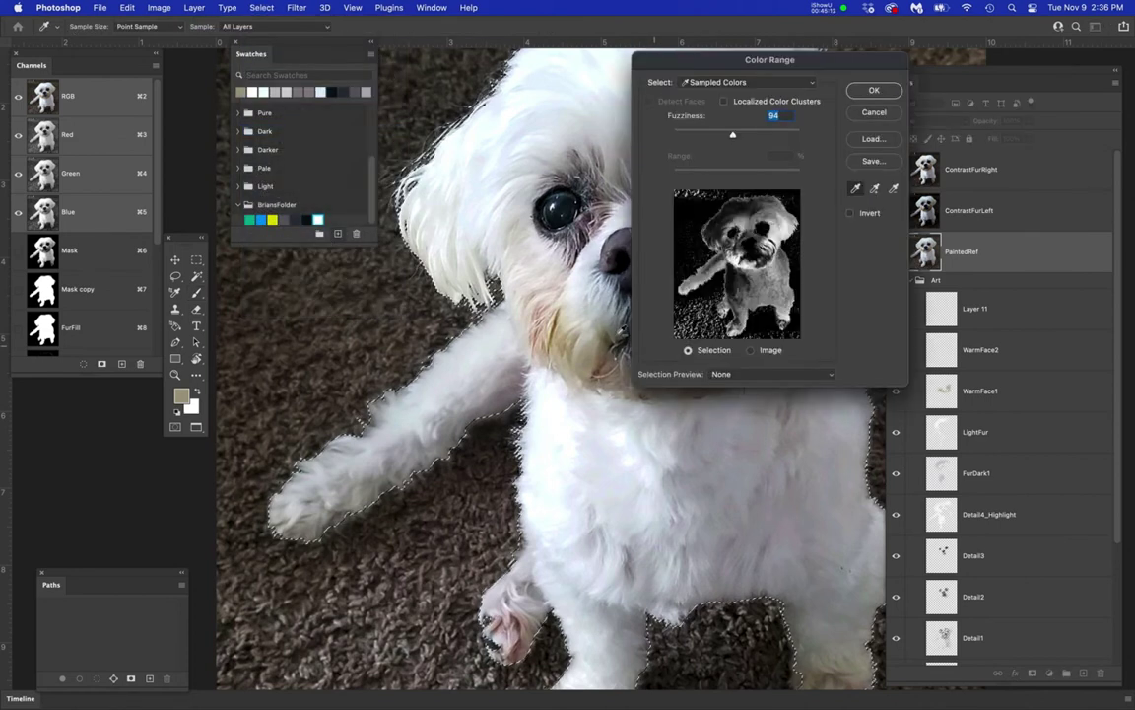
- Sample the brown beard fur below the dog's mouth for the Color Range and apply the selection
key("super+equal")
key("super+equal")
left_click_drag(519, 426, 372, 500)
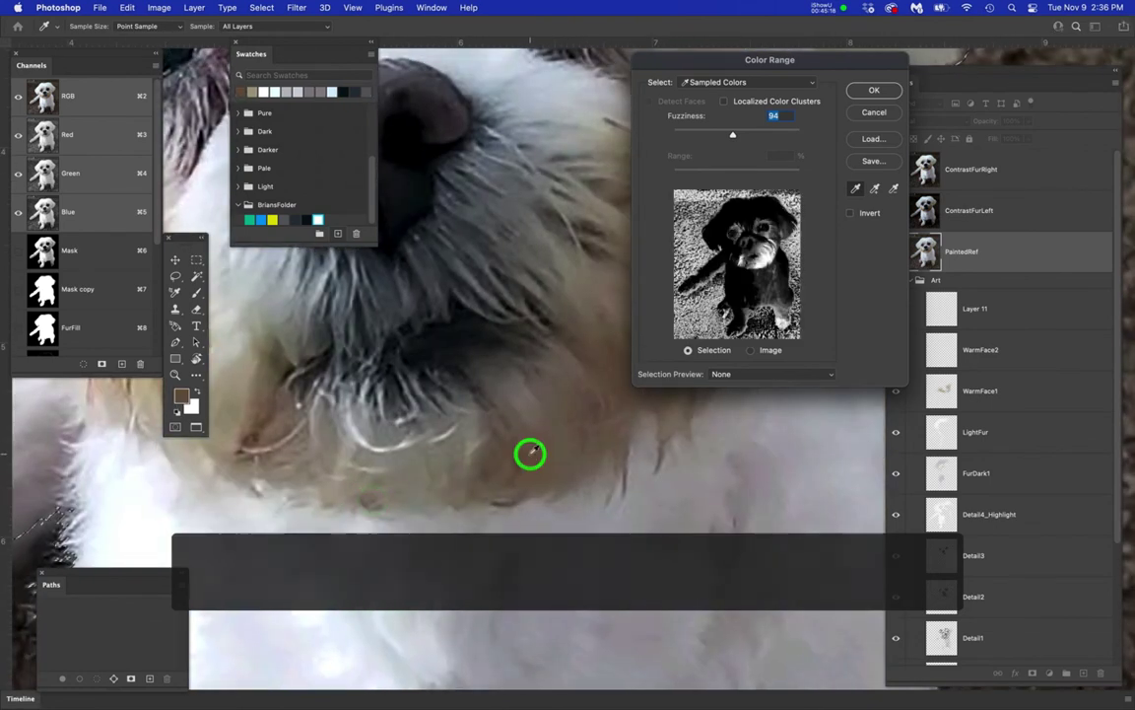
left_click(874, 90)
key("super+0")
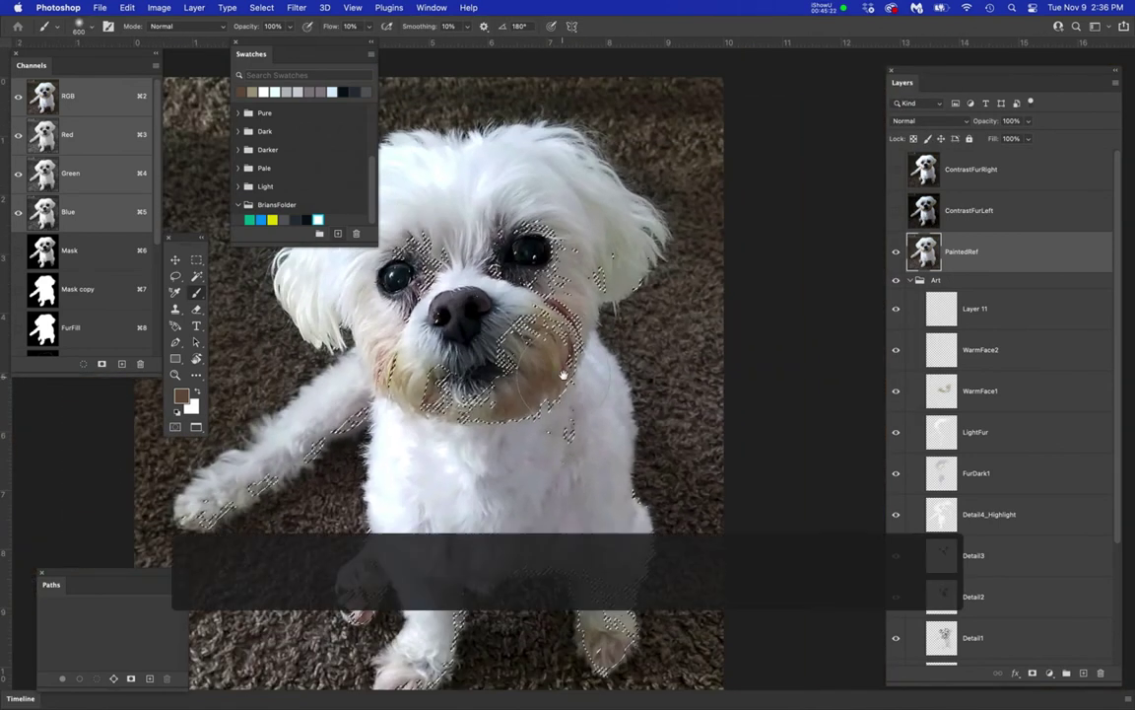
- Paint brown over the fur around the eyes and muzzle on the WarmFace2 layer, with selection edges and the PaintedRef layer hidden
left_click_drag(564, 376, 666, 451)
key("super+h")
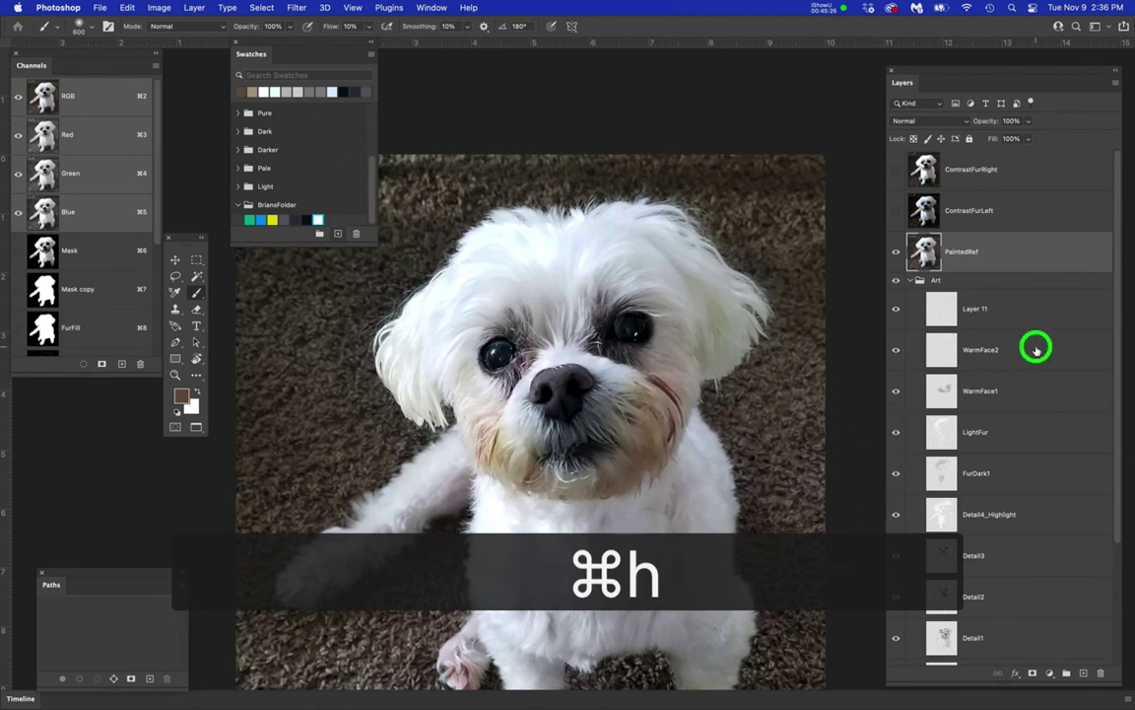
left_click(1035, 350)
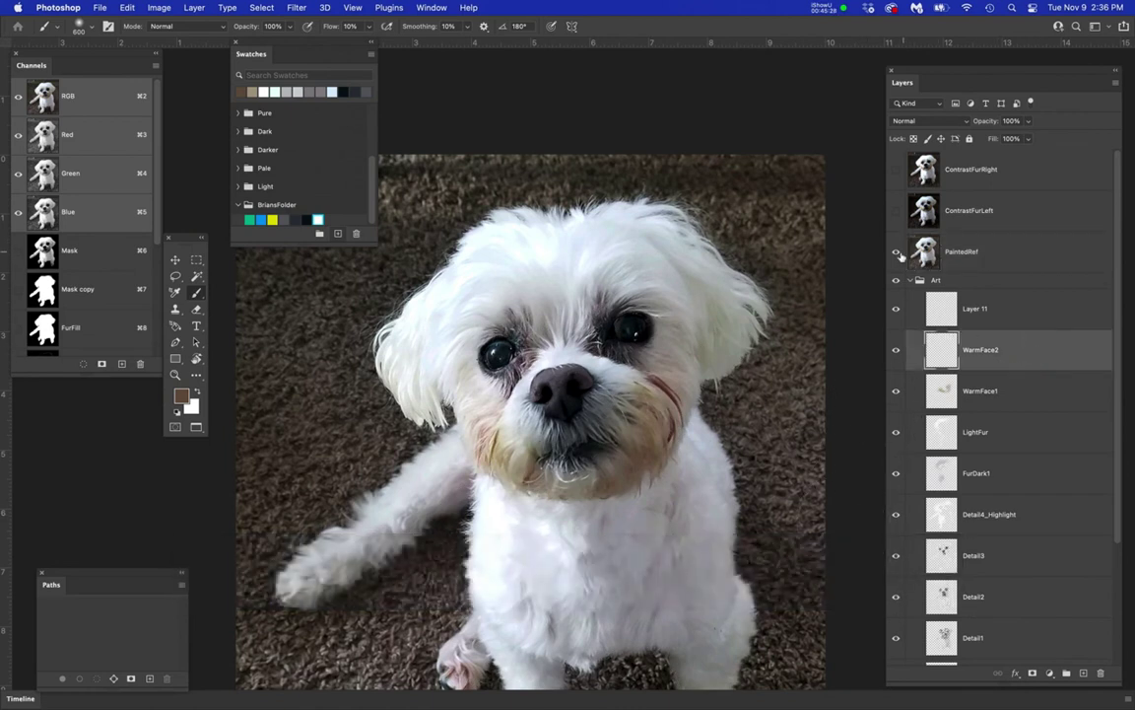
left_click(897, 251)
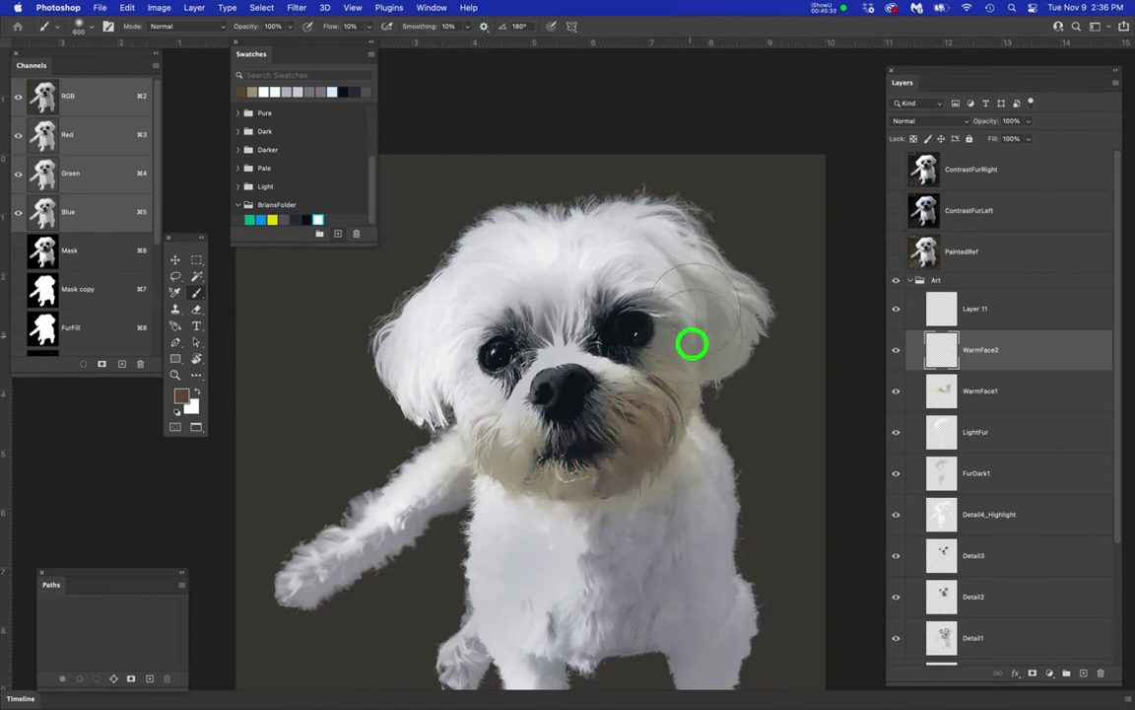
left_click(609, 305)
left_click(534, 310)
left_click(488, 466)
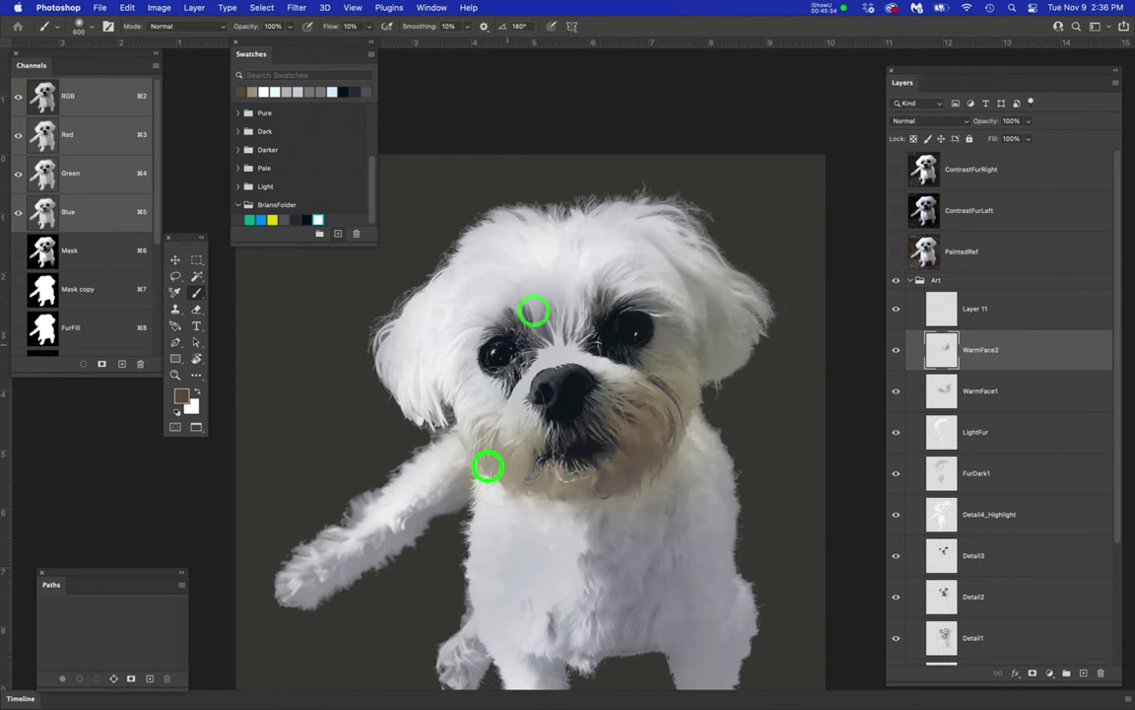
left_click(581, 467)
left_click(692, 405)
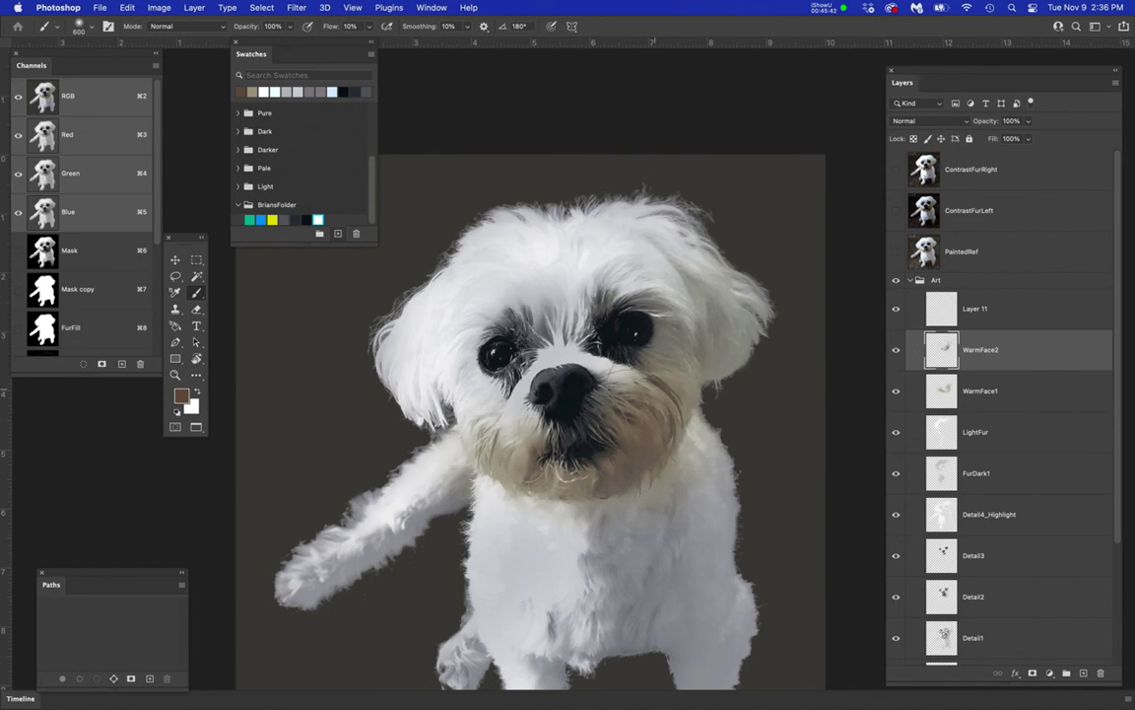
- Compare the painted dog with the reference photo by switching the PaintedRef layer's visibility, leaving it hidden
left_click(893, 257)
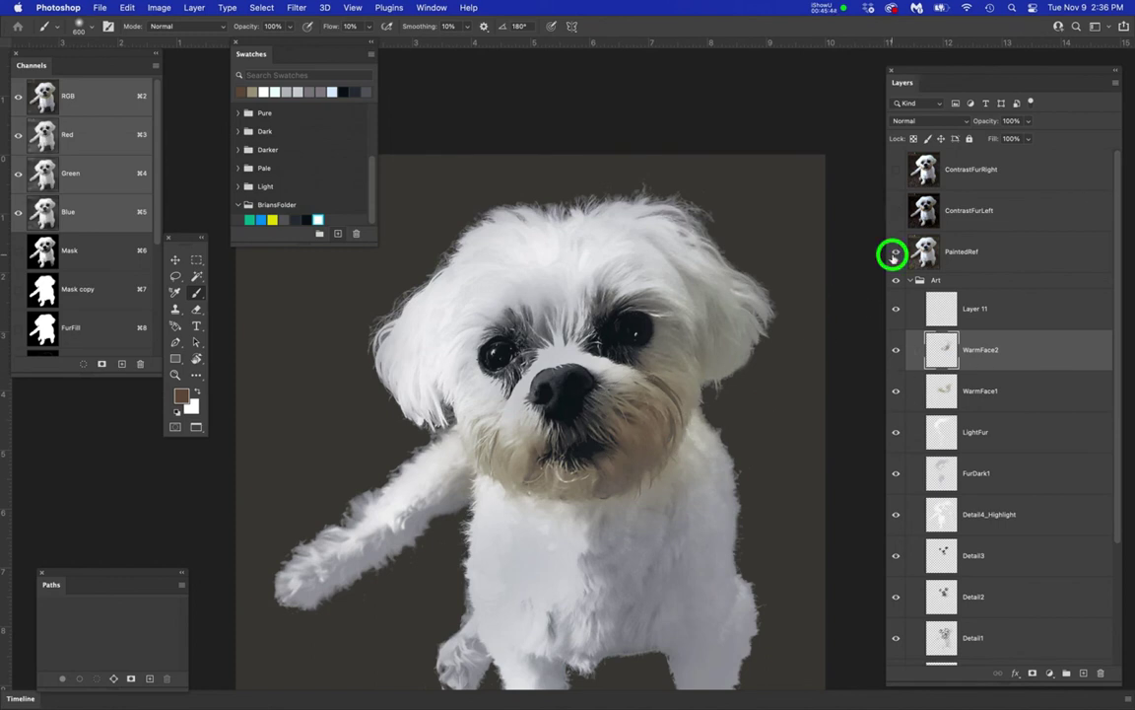
left_click(893, 256)
left_click(893, 257)
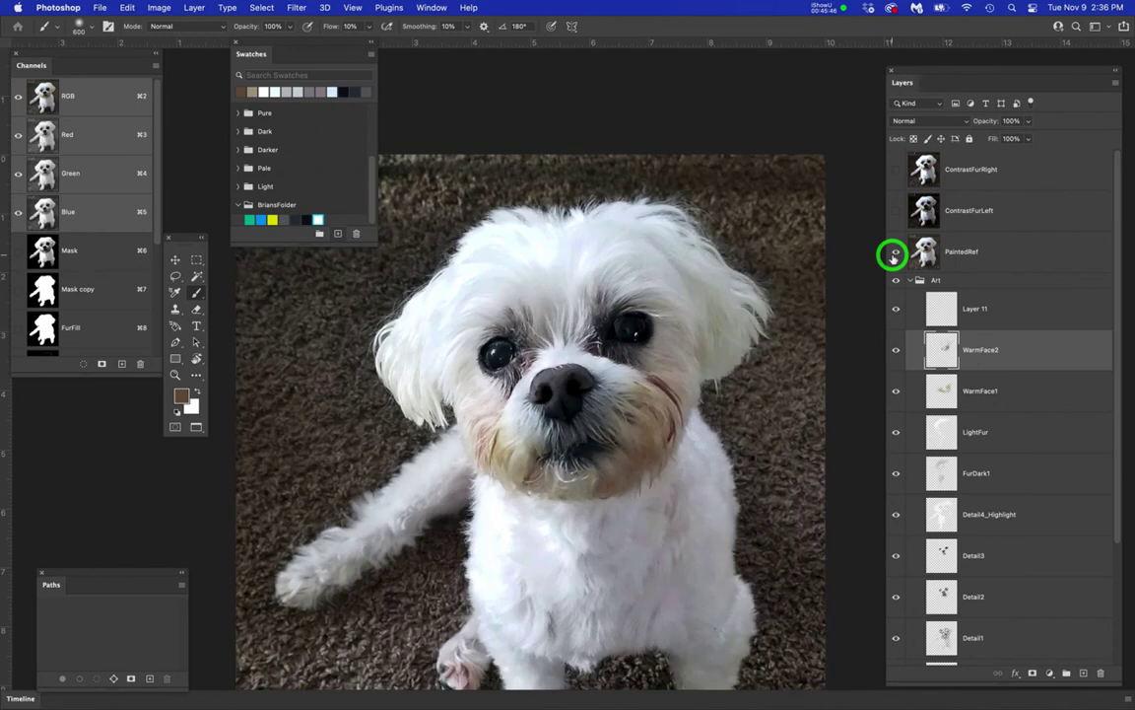
left_click(893, 256)
left_click(893, 256)
left_click(893, 256)
left_click(893, 255)
left_click_drag(481, 597, 589, 477)
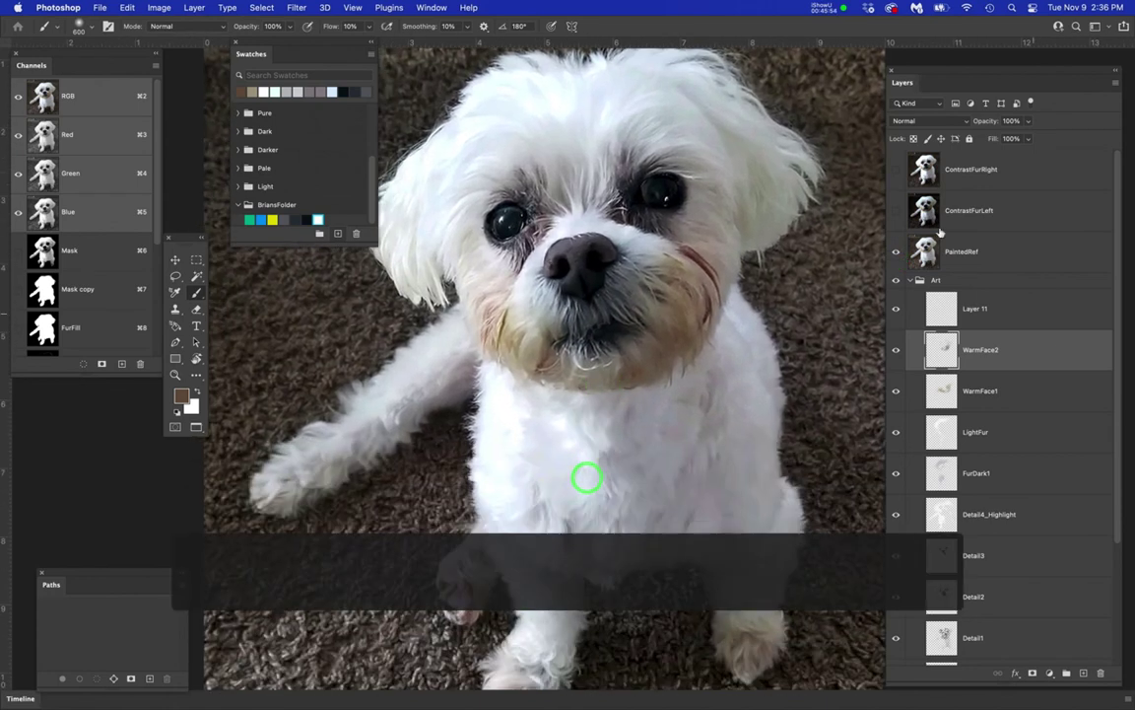
left_click(897, 252)
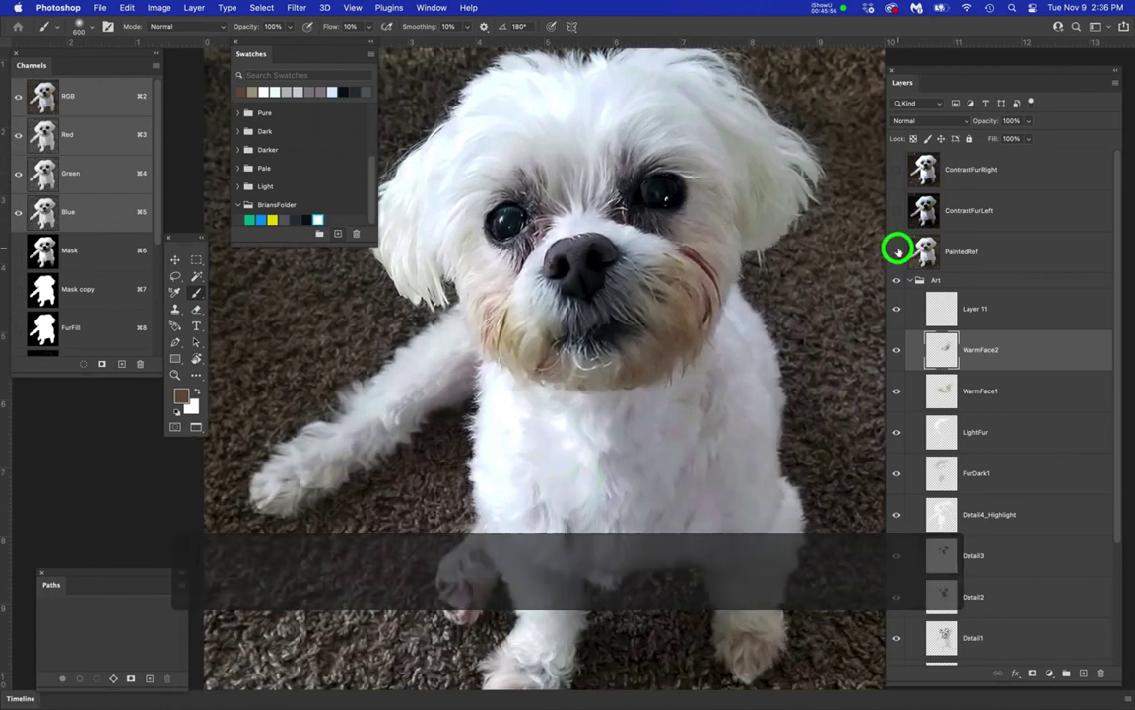
- Make PaintedRef the visible, active layer, with the ContrastFurLeft layer hidden
left_click(1013, 439)
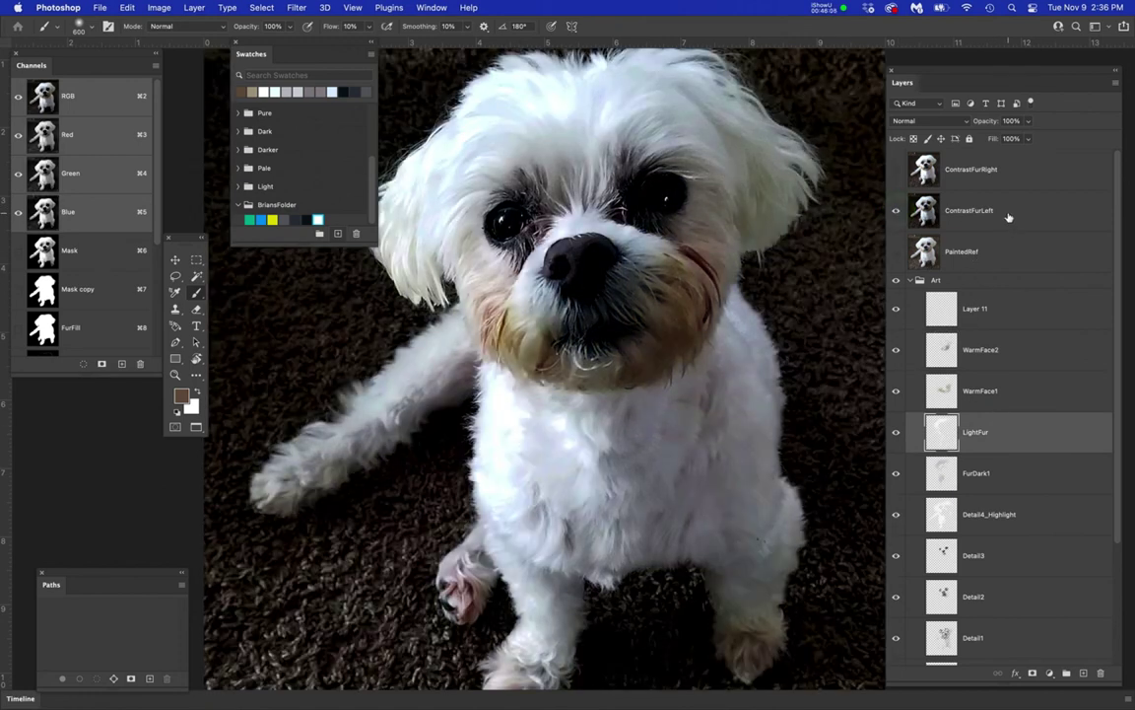
left_click(1009, 216)
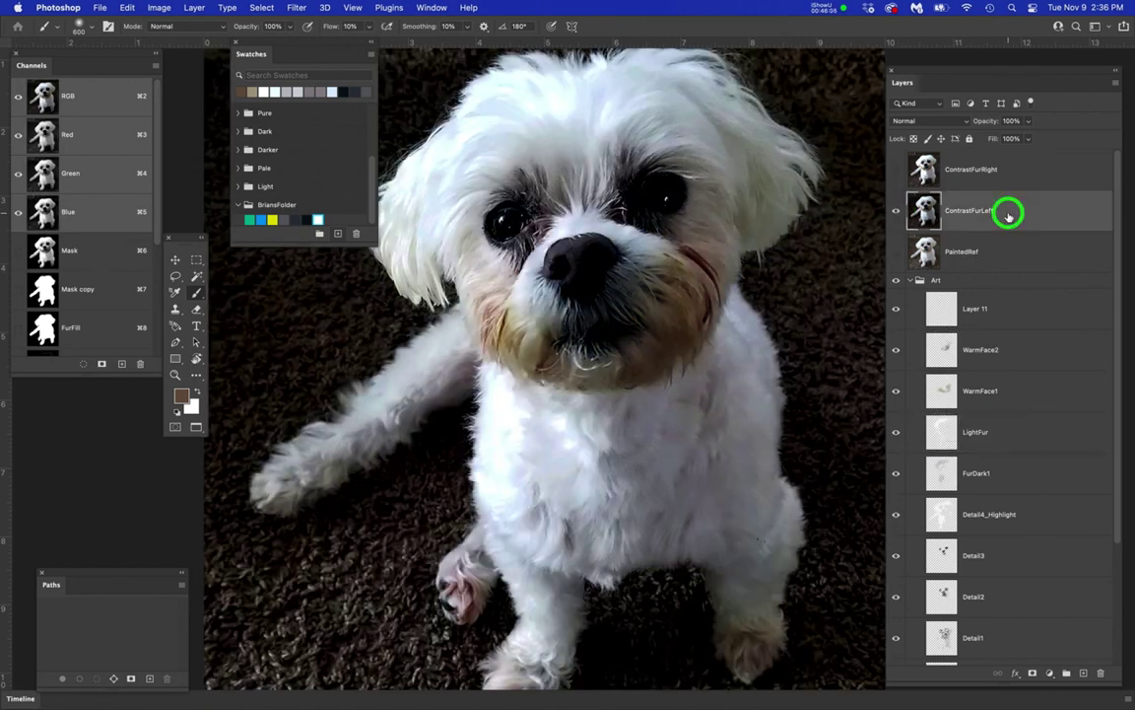
left_click(896, 252)
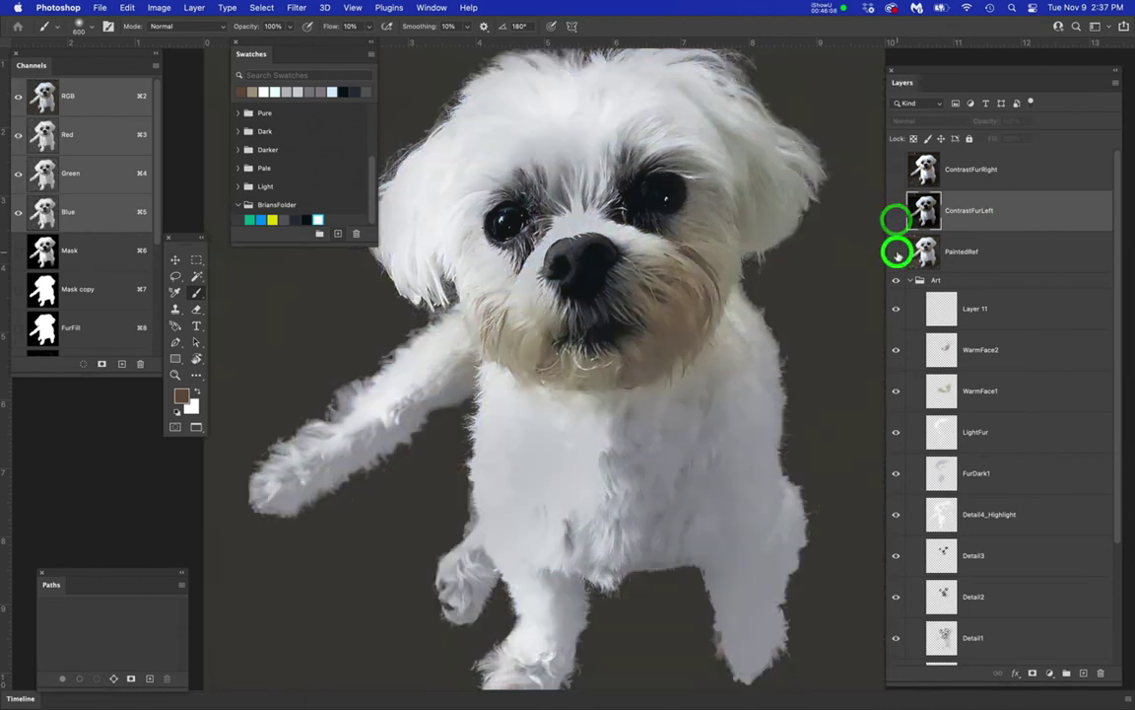
left_click(896, 253)
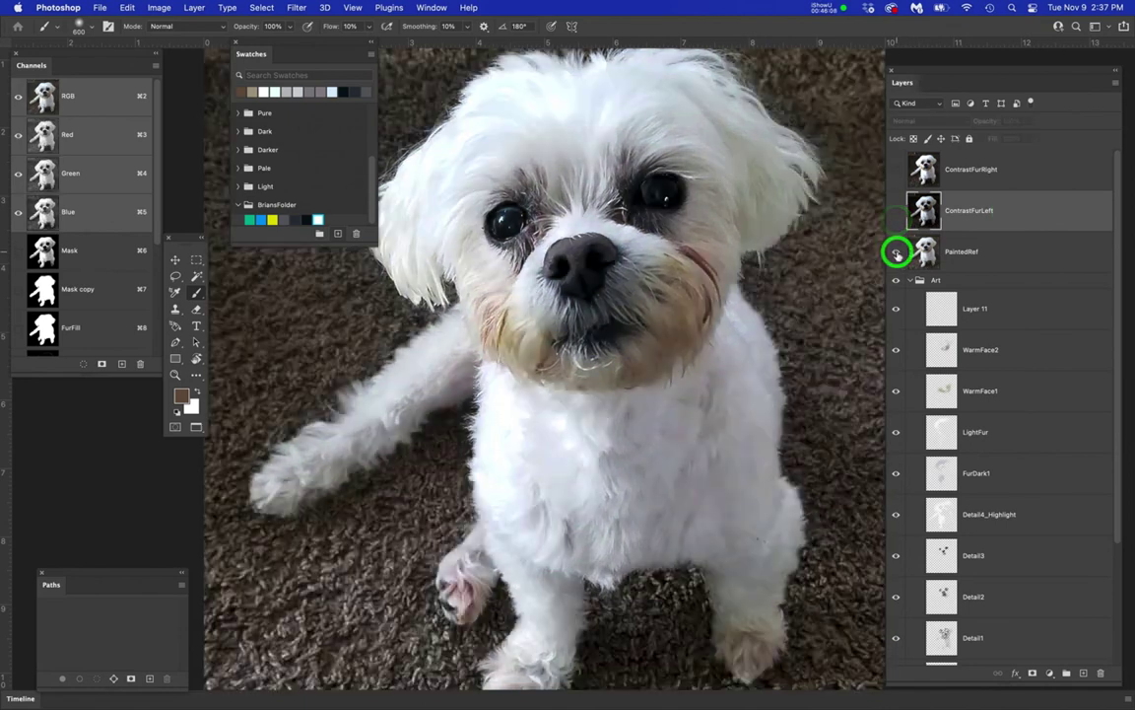
left_click(997, 259)
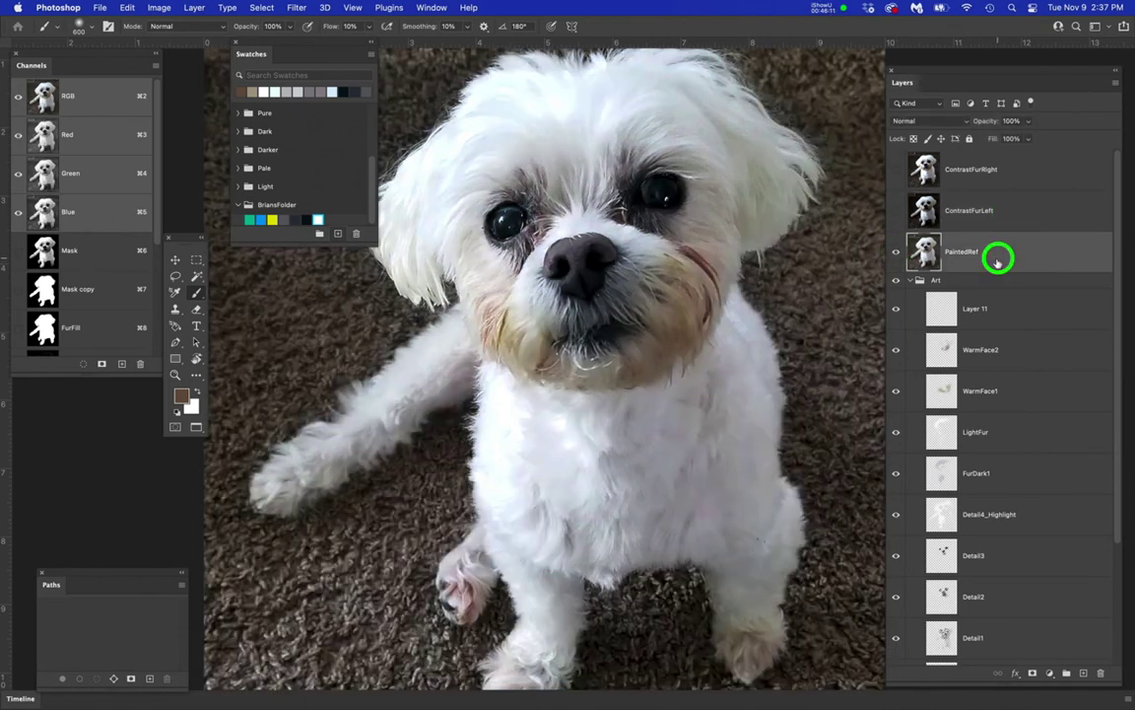
- Load the FurFill channel as a selection and narrow it with Color Range sampled from the bright white chest fur
left_click(41, 328, "super")
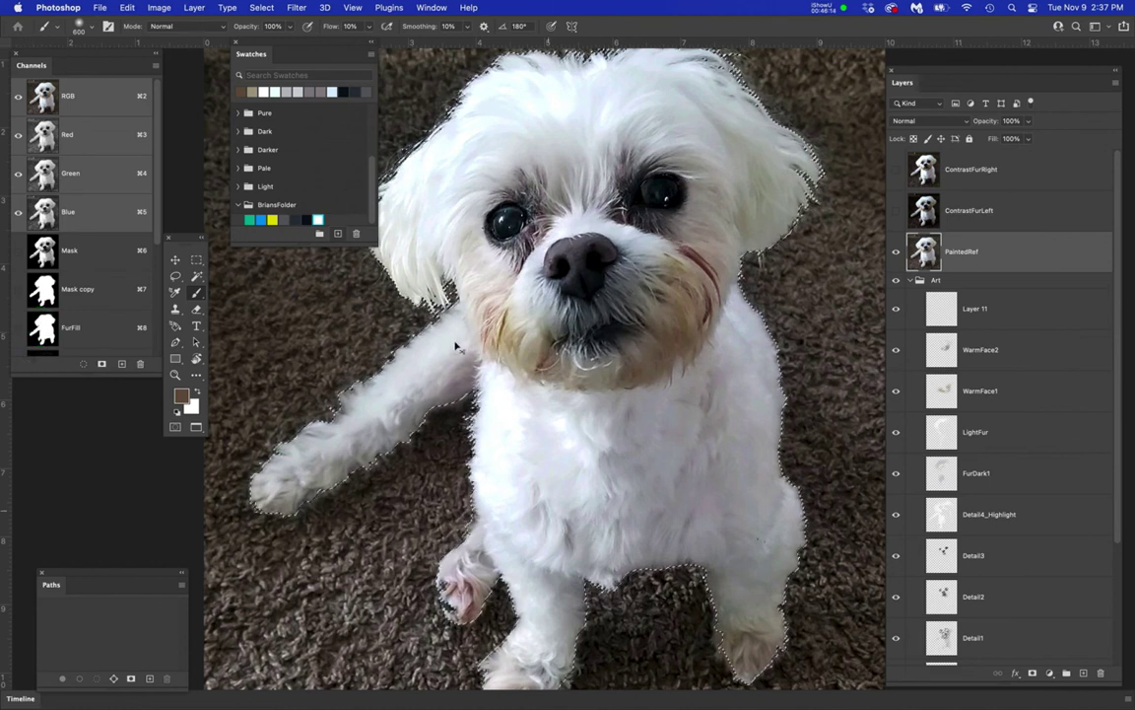
left_click(262, 8)
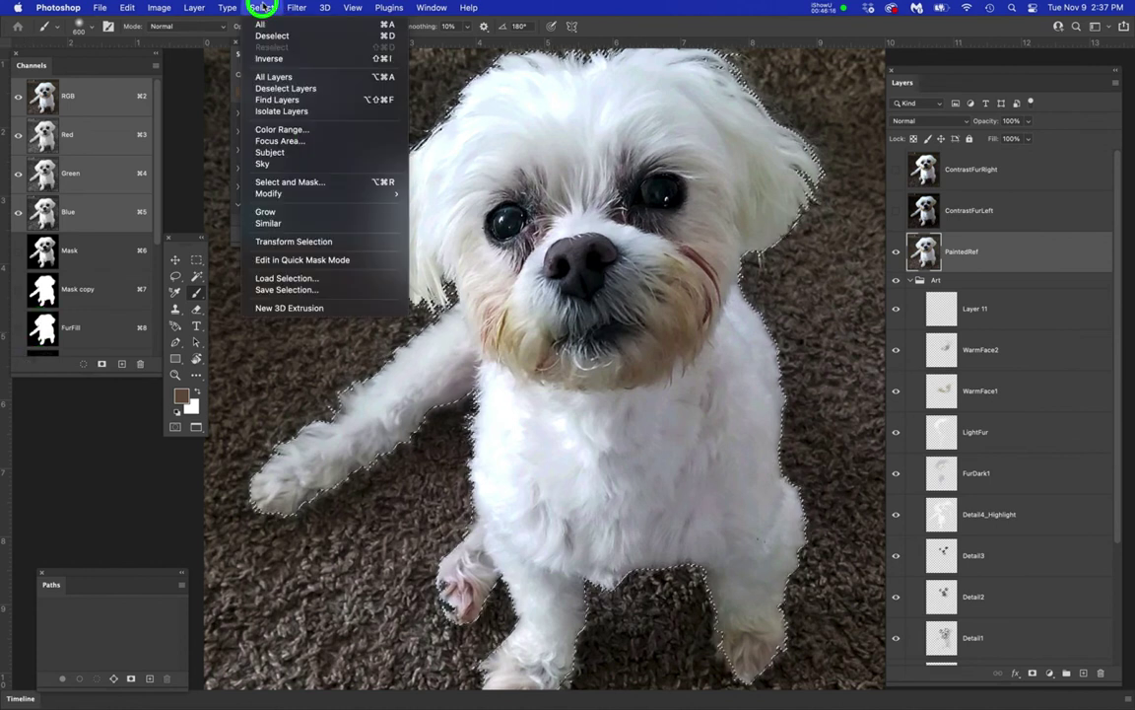
left_click(306, 133)
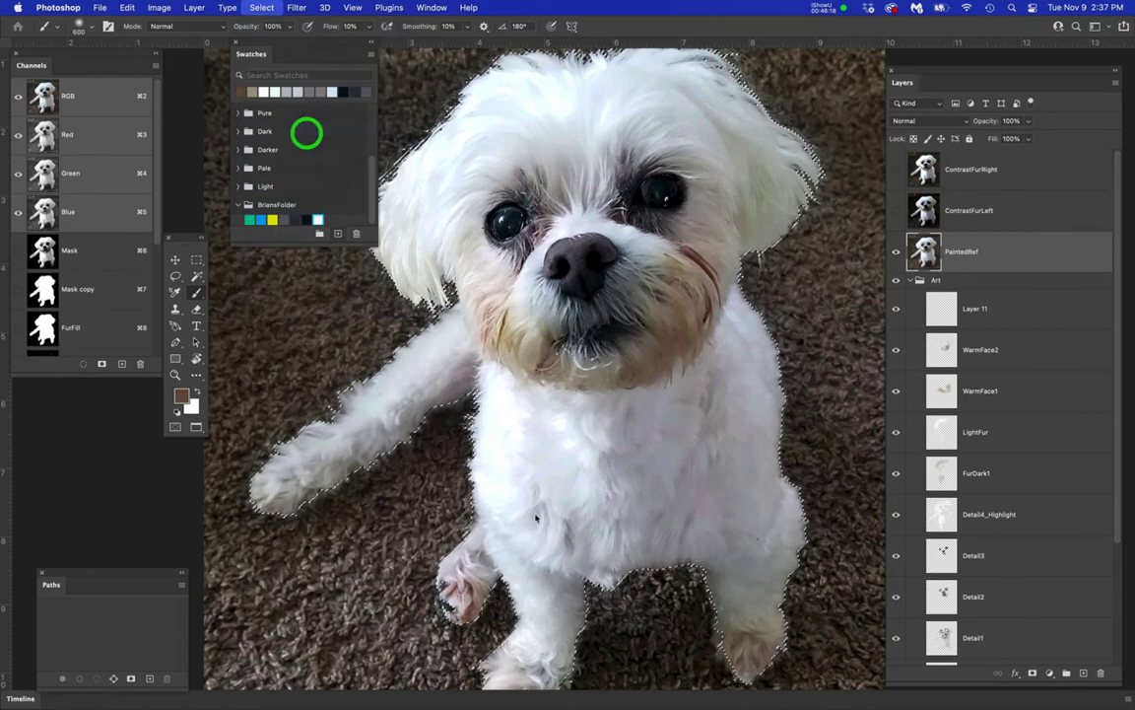
scroll(496, 446, "up", 3)
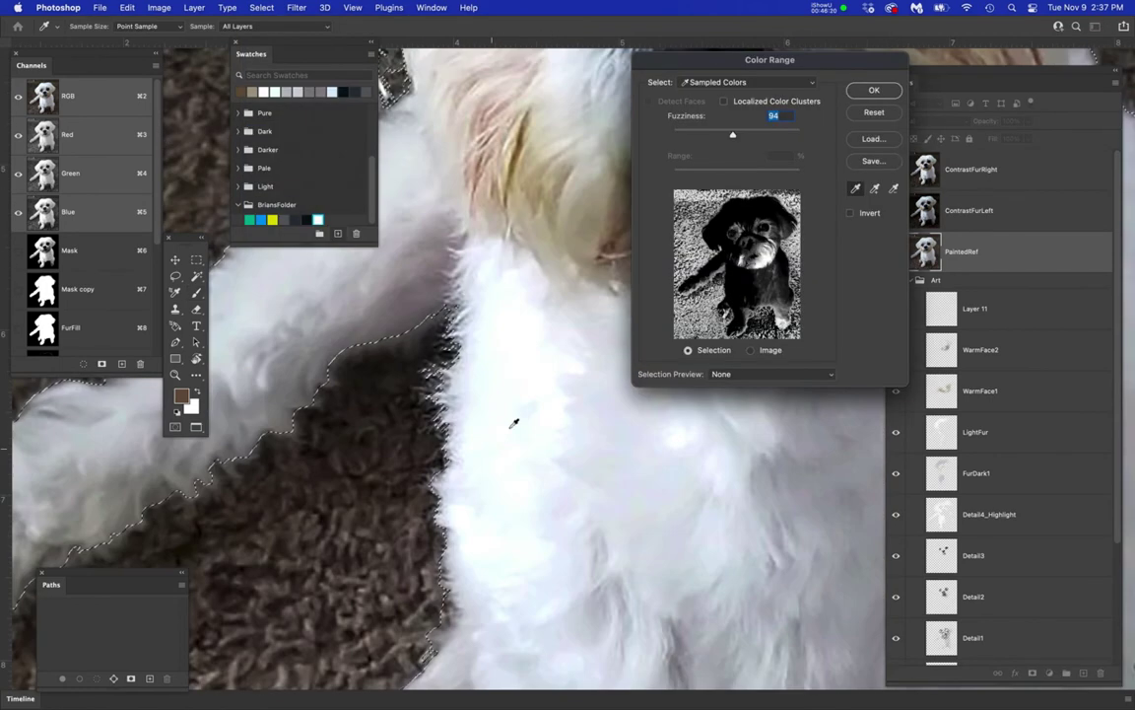
left_click(513, 371)
left_click(872, 90)
- Brush white (ffffff) over the chest fur on the LightFur layer, with selection edges and the PaintedRef layer hidden
key("b")
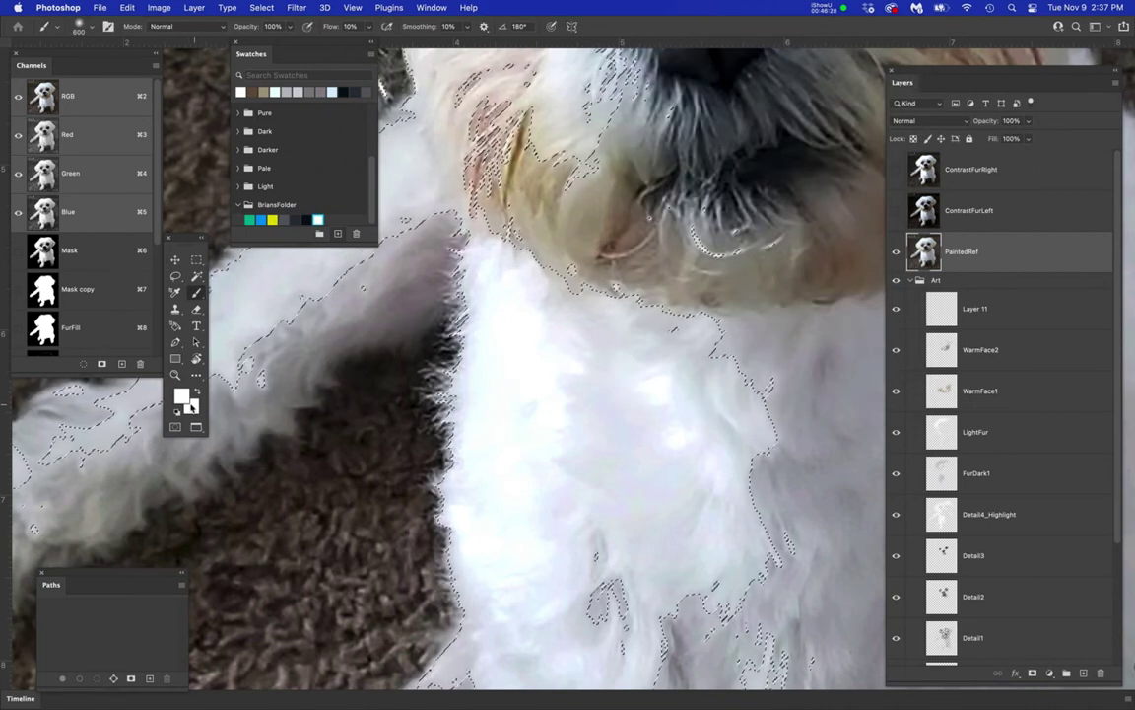
left_click(181, 396)
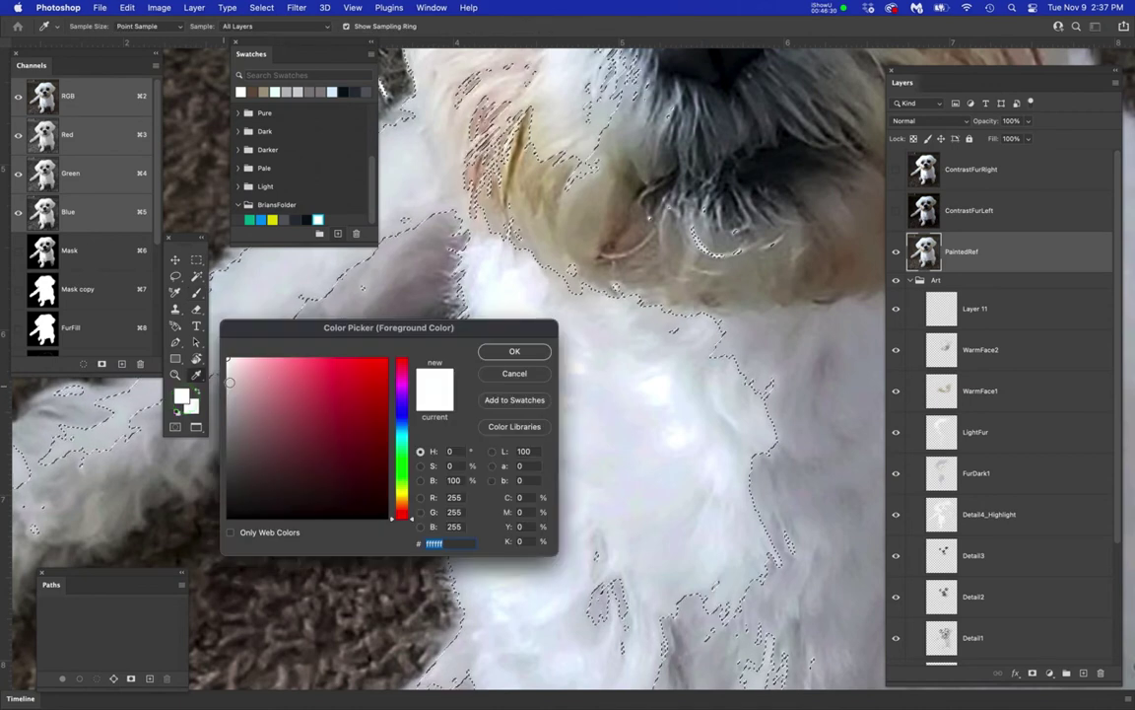
left_click(508, 352)
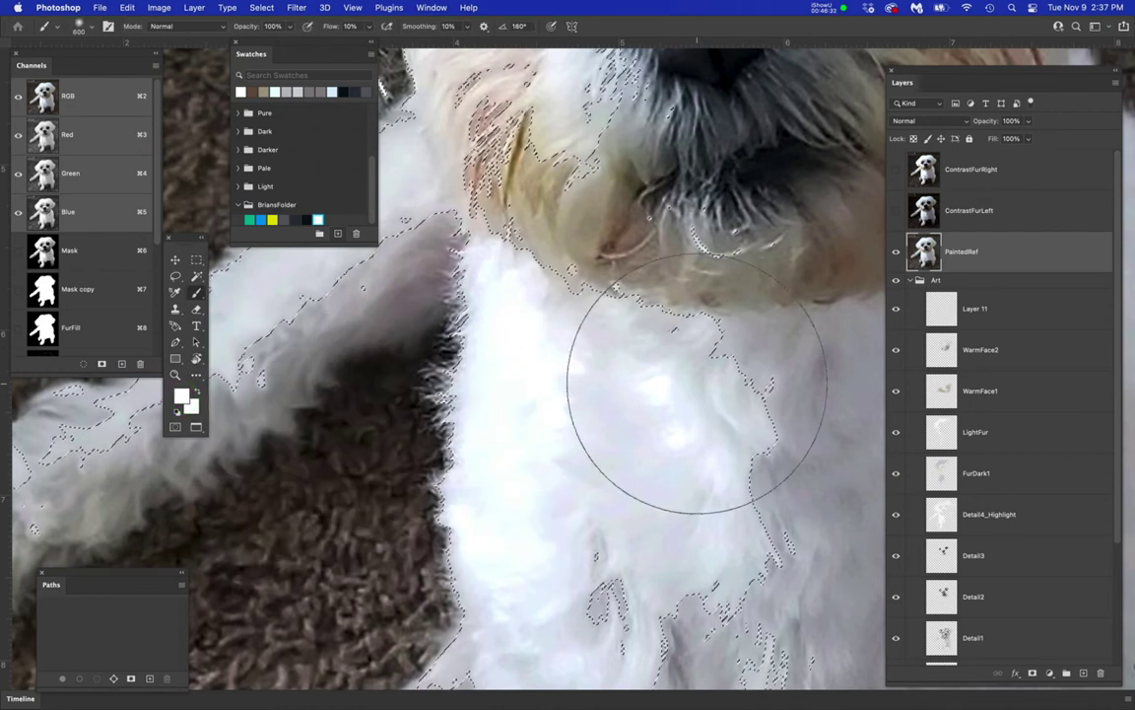
key("super+h")
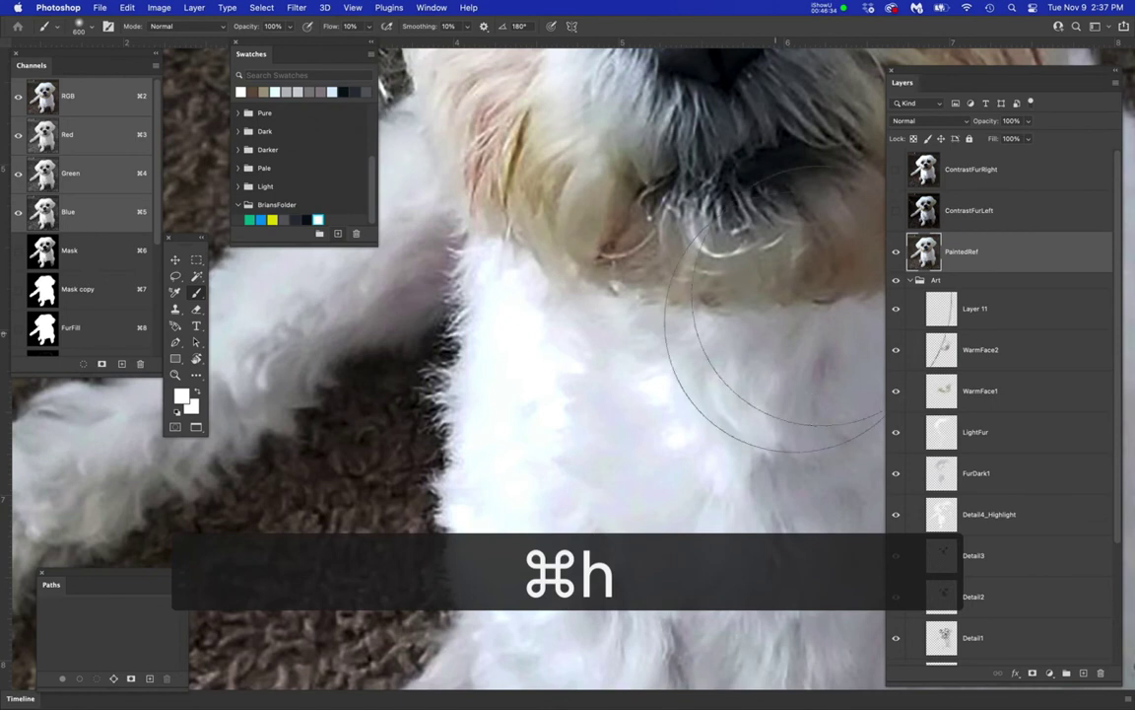
left_click(894, 252)
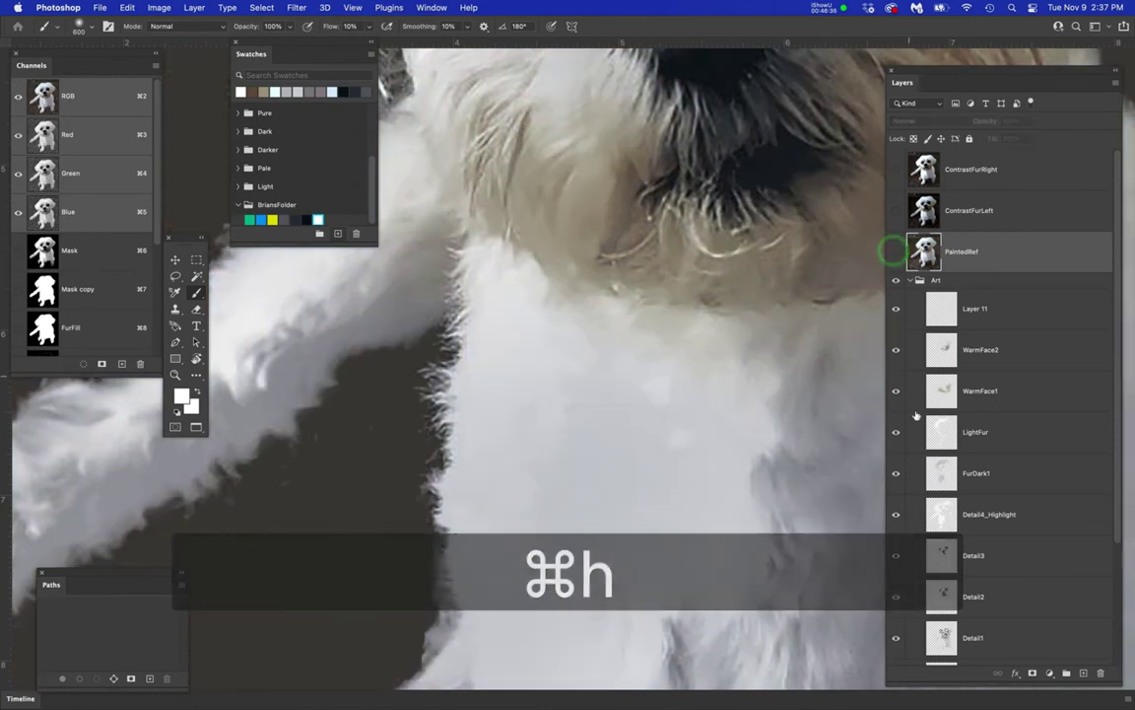
left_click(1030, 441)
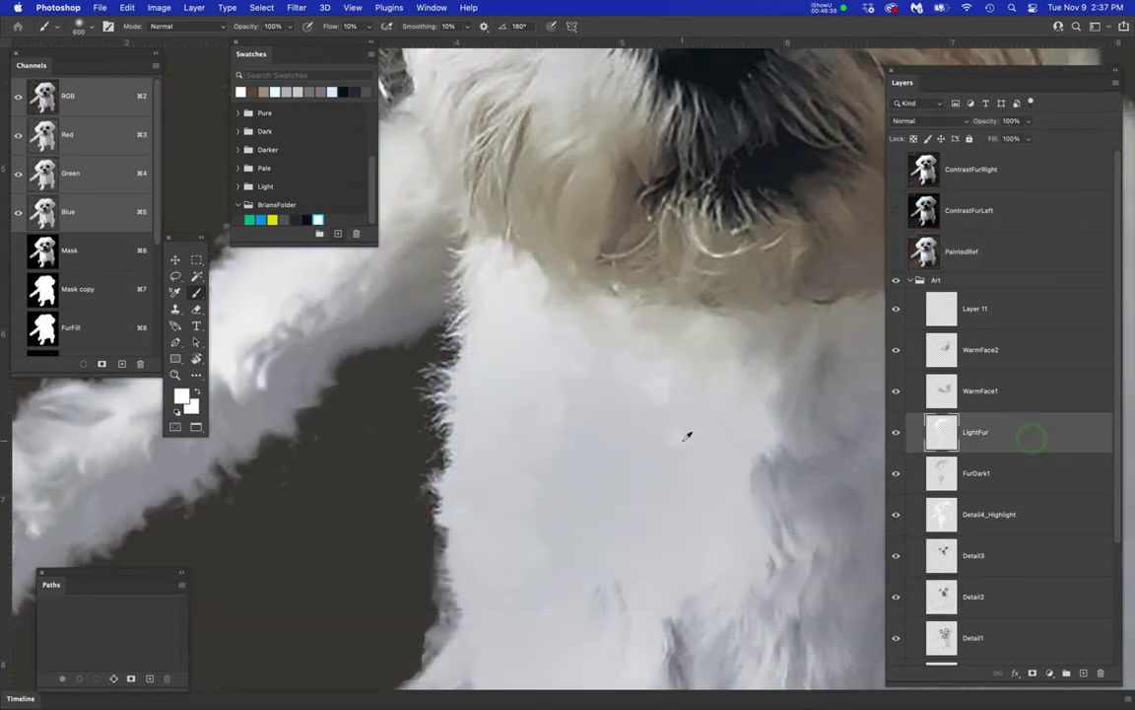
scroll(684, 435, "down", 2)
left_click_drag(680, 477, 622, 380)
mouse_move(559, 363)
left_mouse_down()
mouse_move(525, 398)
mouse_move(625, 363)
mouse_move(593, 368)
left_mouse_up()
mouse_move(517, 371)
left_mouse_down()
mouse_move(473, 541)
mouse_move(557, 519)
mouse_move(551, 616)
mouse_move(575, 604)
mouse_move(551, 566)
mouse_move(570, 414)
mouse_move(500, 340)
mouse_move(502, 417)
mouse_move(530, 473)
mouse_move(524, 510)
mouse_move(544, 483)
mouse_move(545, 362)
mouse_move(524, 494)
mouse_move(544, 537)
left_mouse_up()
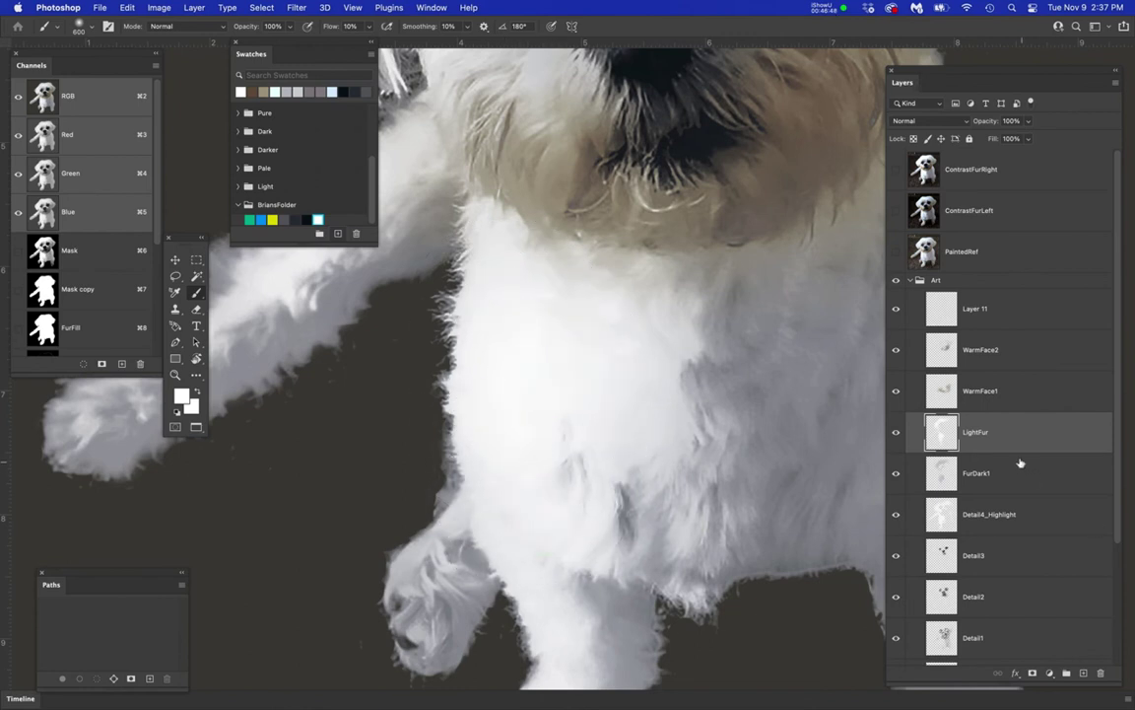
- Check the LightFur layer's effect, and add a new layer above it named DarkFur2
left_click(896, 432)
left_click_drag(998, 445, 1016, 425)
left_click(1085, 675)
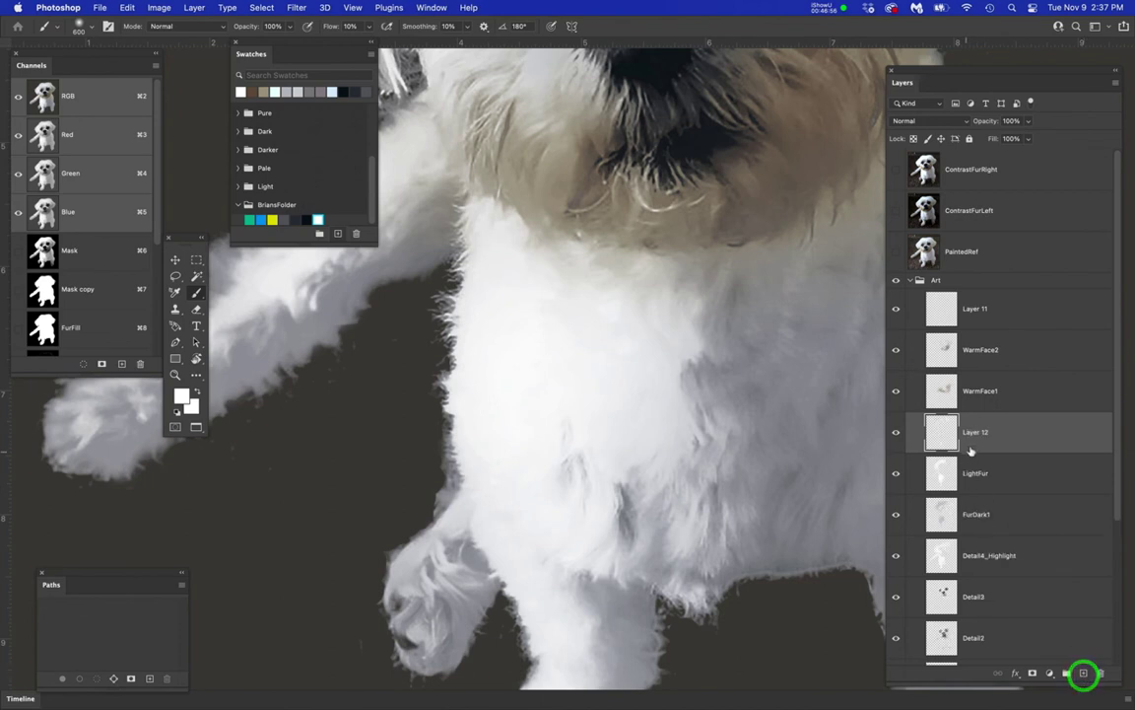
double_click(976, 433)
type("Da")
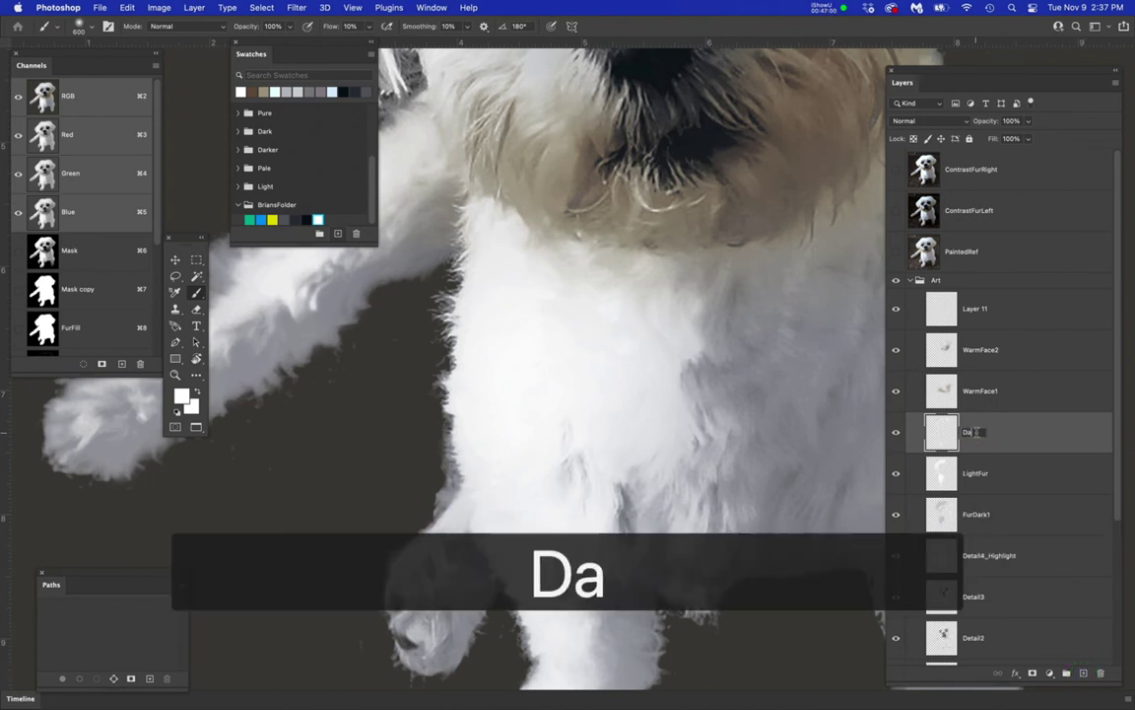
type("rkFur2")
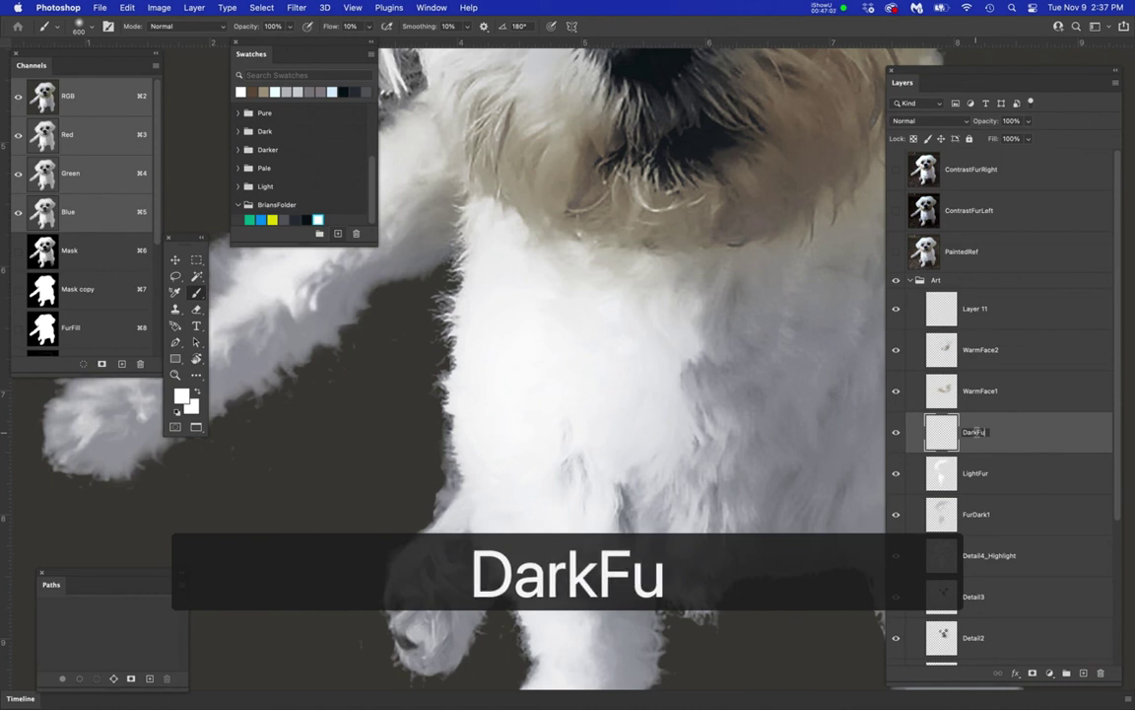
key("Return")
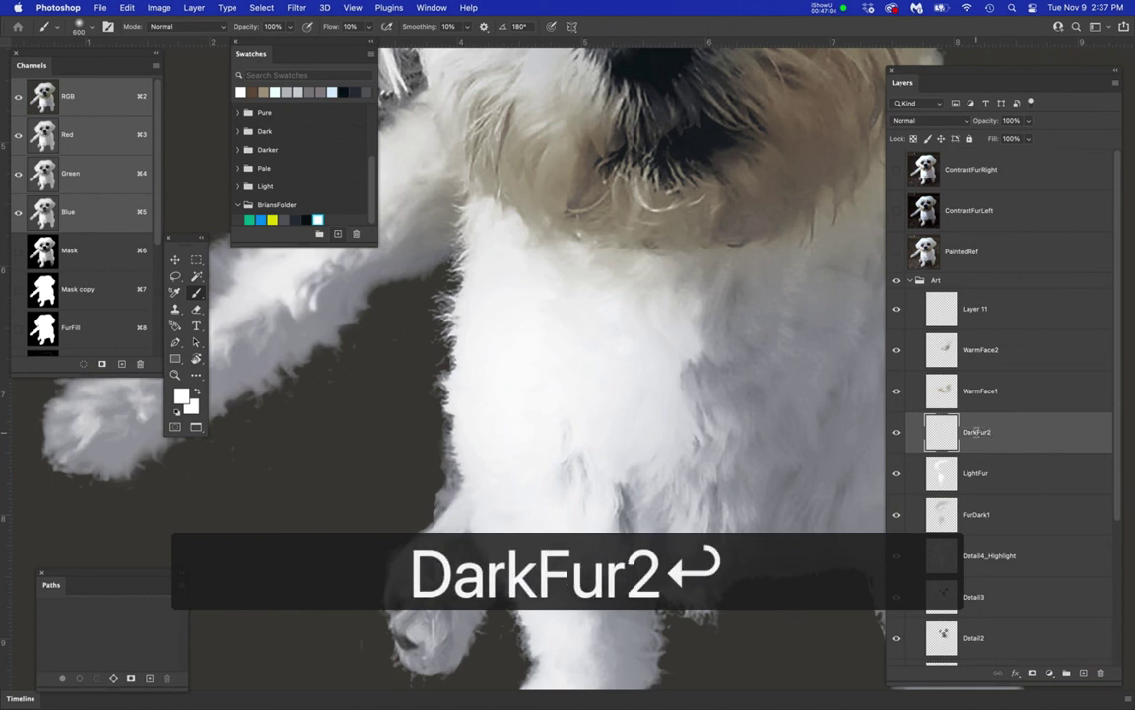
- Make PaintedRef the visible, active layer and load the FurFill channel as a selection around the dog's fur
left_click(897, 254)
left_click(990, 247)
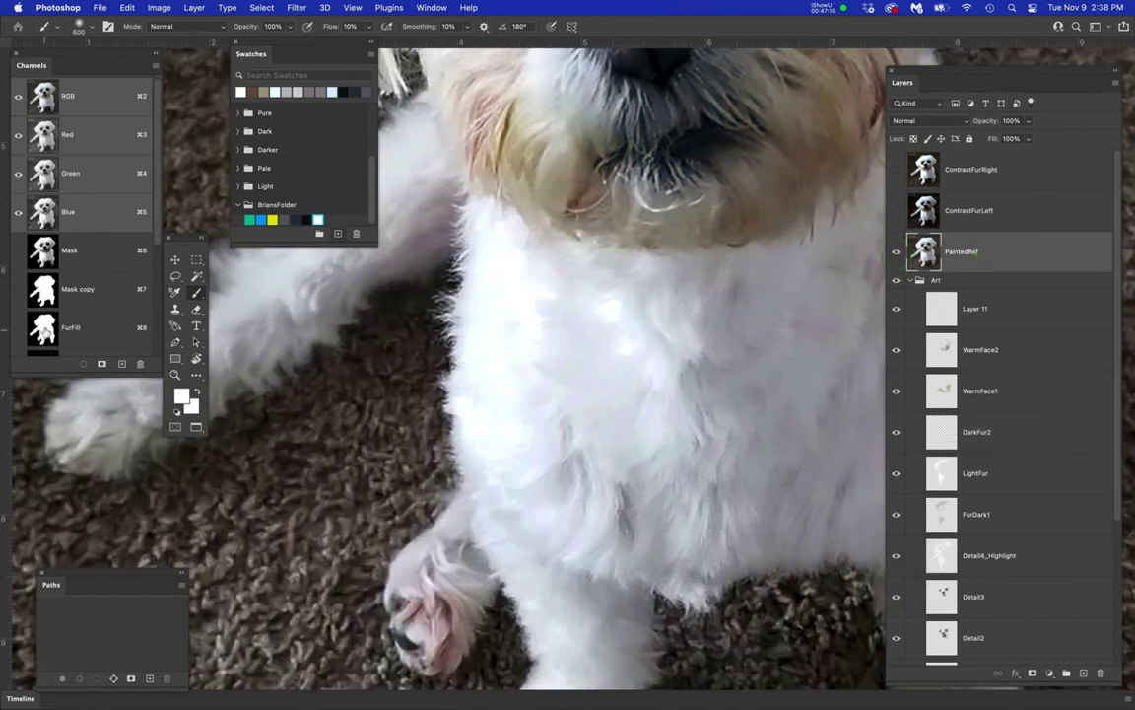
left_click(44, 331, "super")
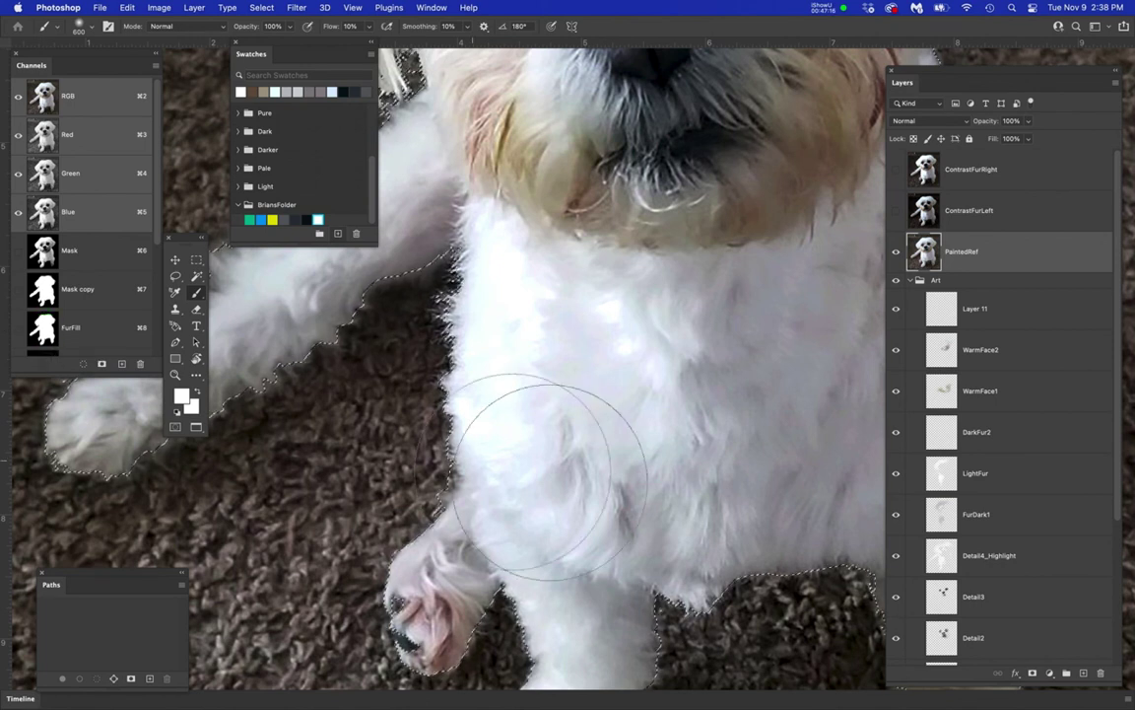
scroll(552, 478, "down", 2)
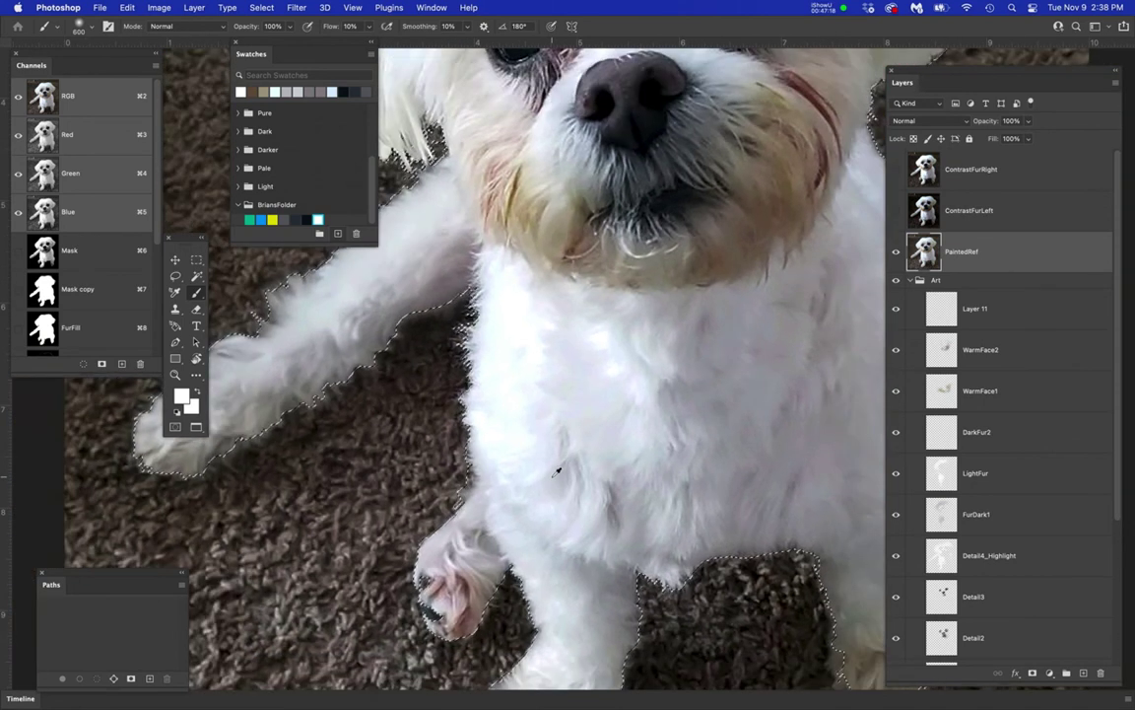
scroll(553, 477, "down", 1)
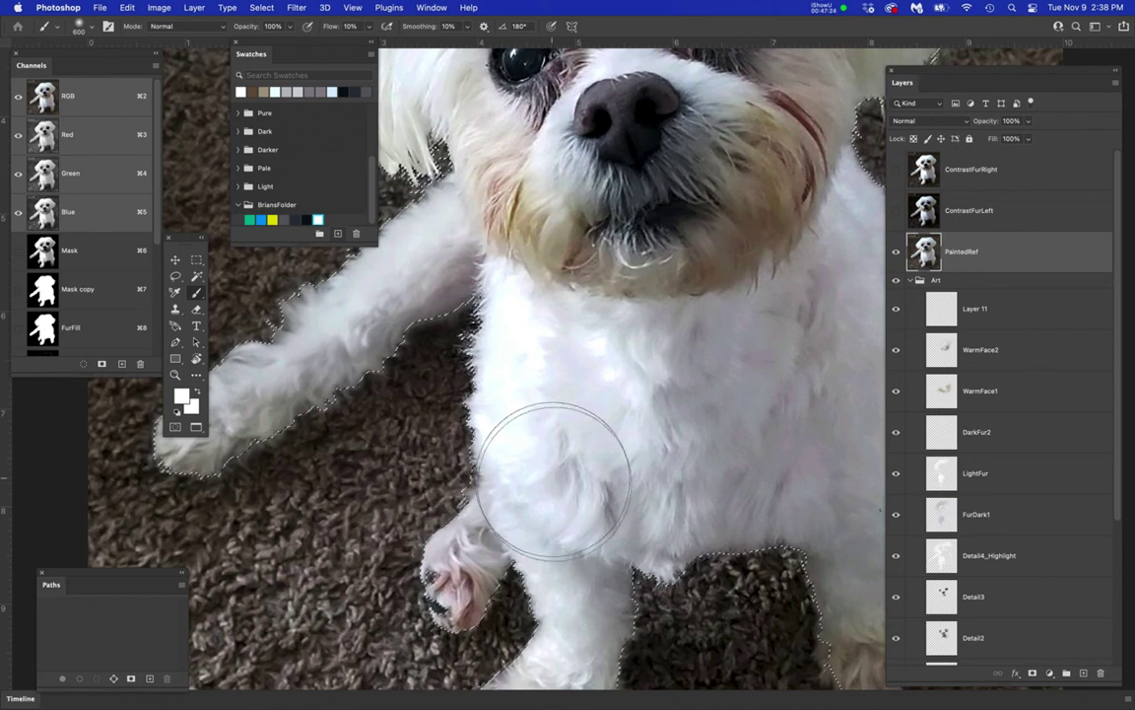
scroll(549, 424, "up", 2)
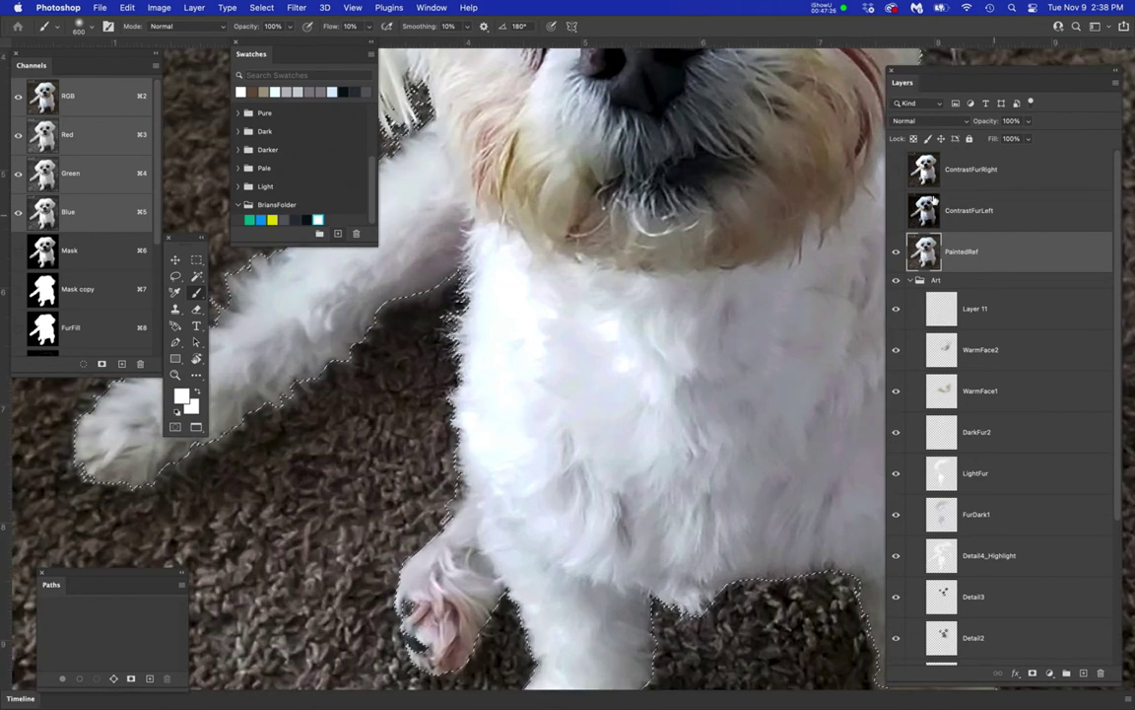
- Show and activate the ContrastFurLeft layer, and narrow the fur selection with Color Range sampled from the pale lavender chest fur, fuzziness 94
left_click(897, 211)
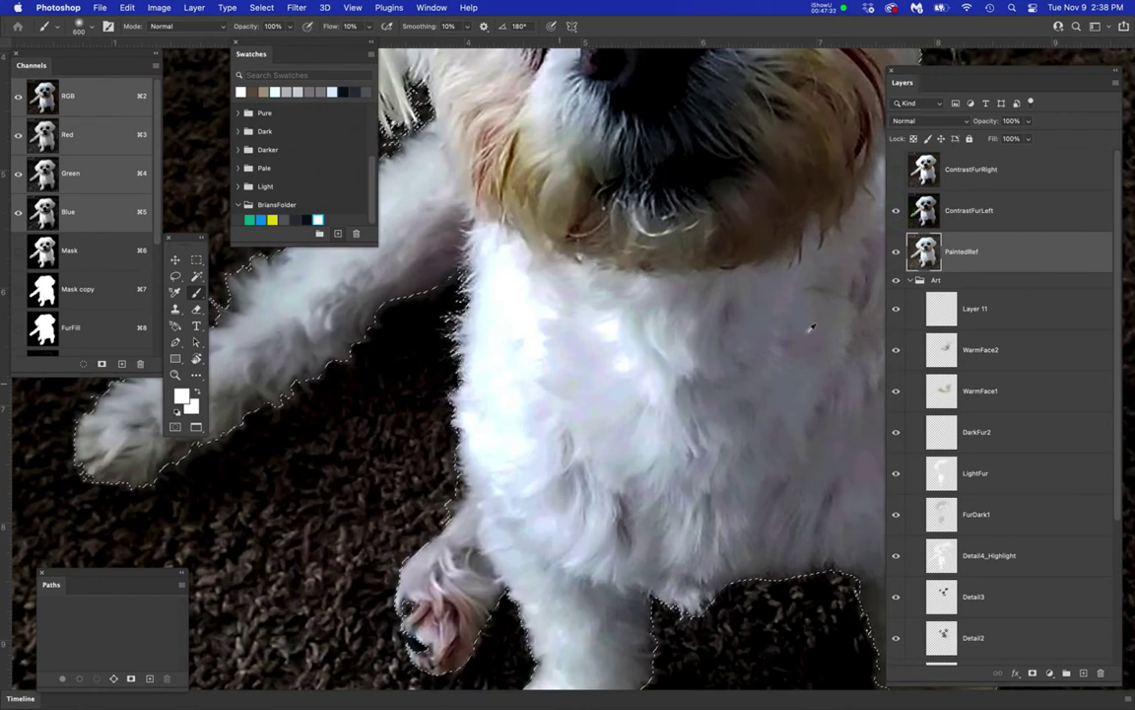
left_click(976, 219)
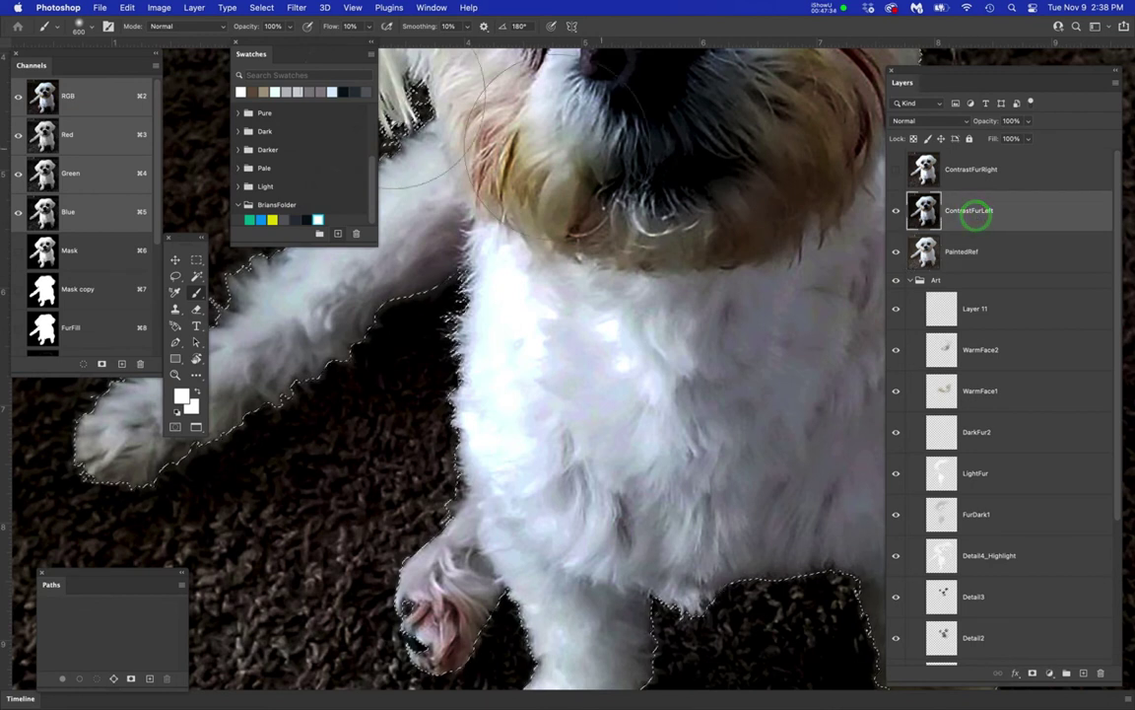
left_click(262, 7)
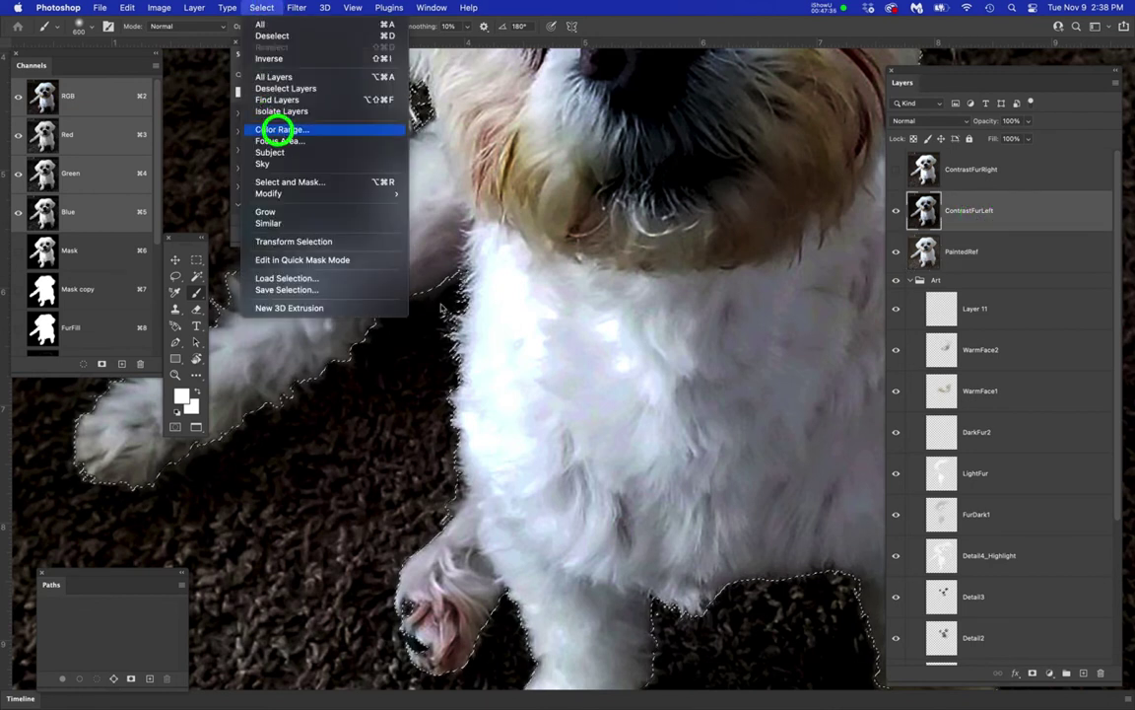
left_click(272, 128)
left_click(558, 376)
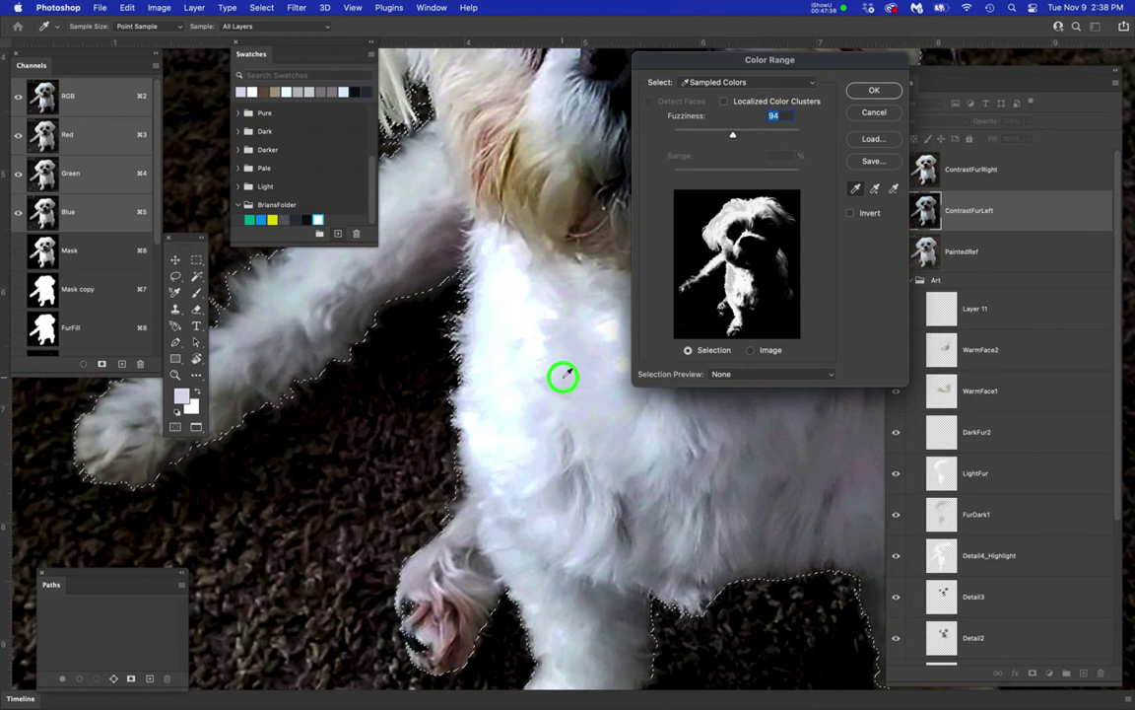
left_click(558, 383)
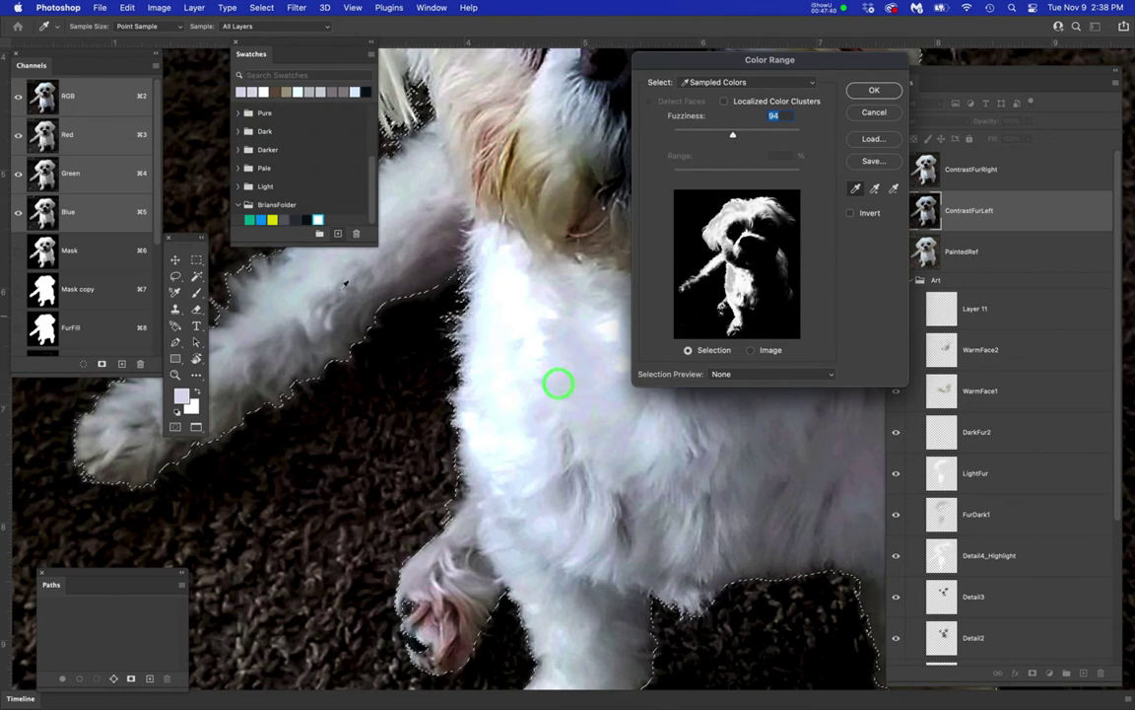
left_click(865, 90)
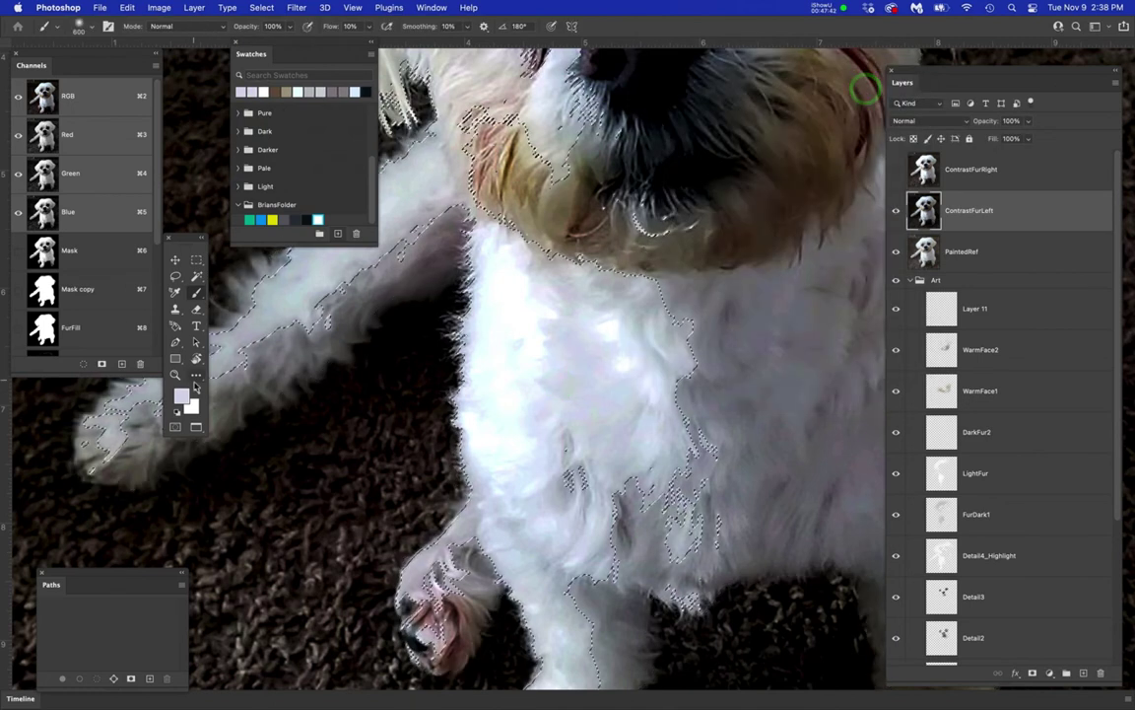
- Set the foreground color to a slightly darker lavender gray and hide the selection edges
left_click(182, 396)
left_click(237, 383)
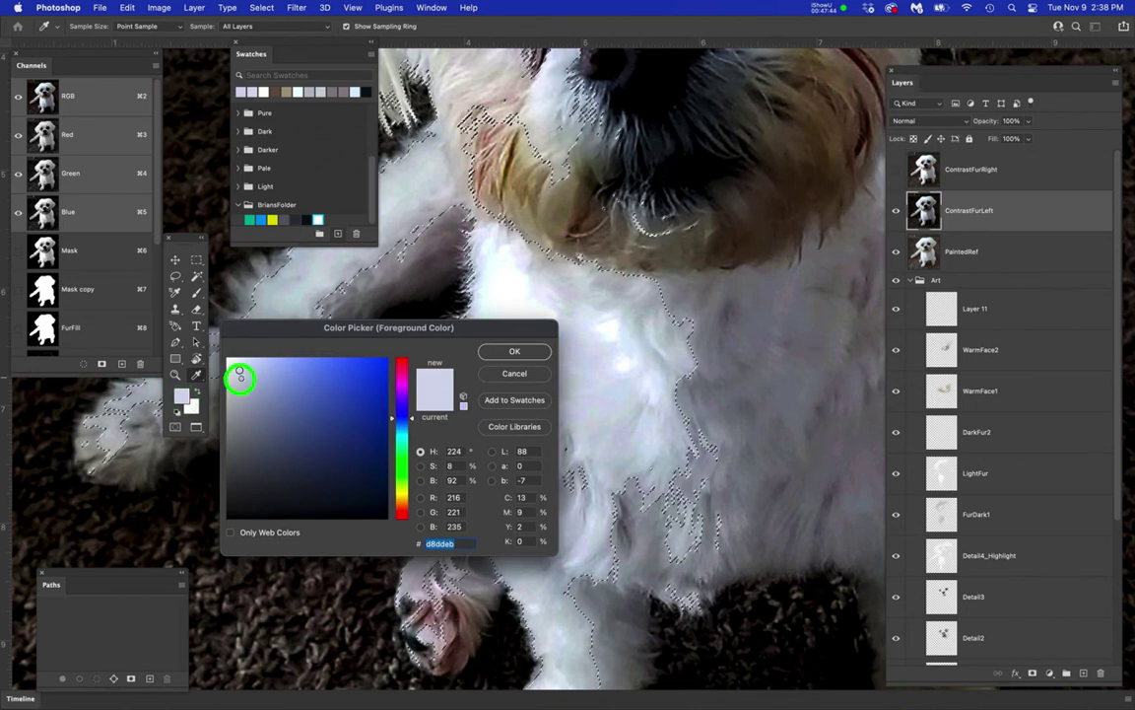
left_click(514, 351)
key("super+h")
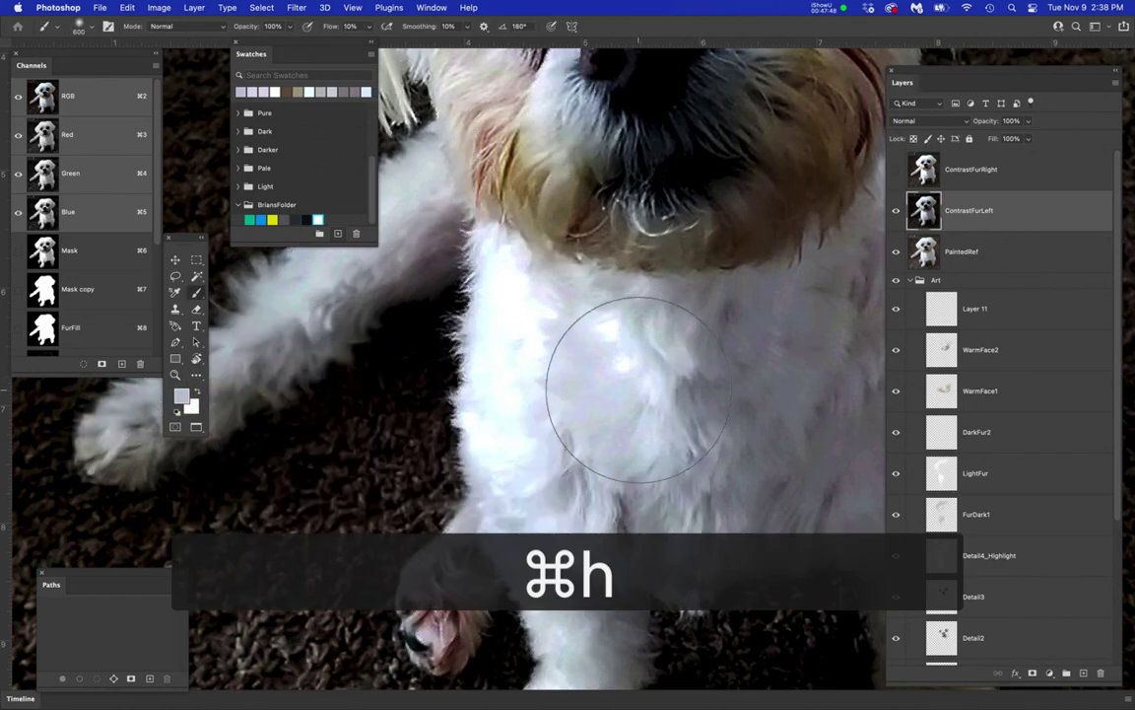
- Brush the lavender gray over the chest fur on the DarkFur2 layer, with the reference layers hidden
left_click(1028, 434)
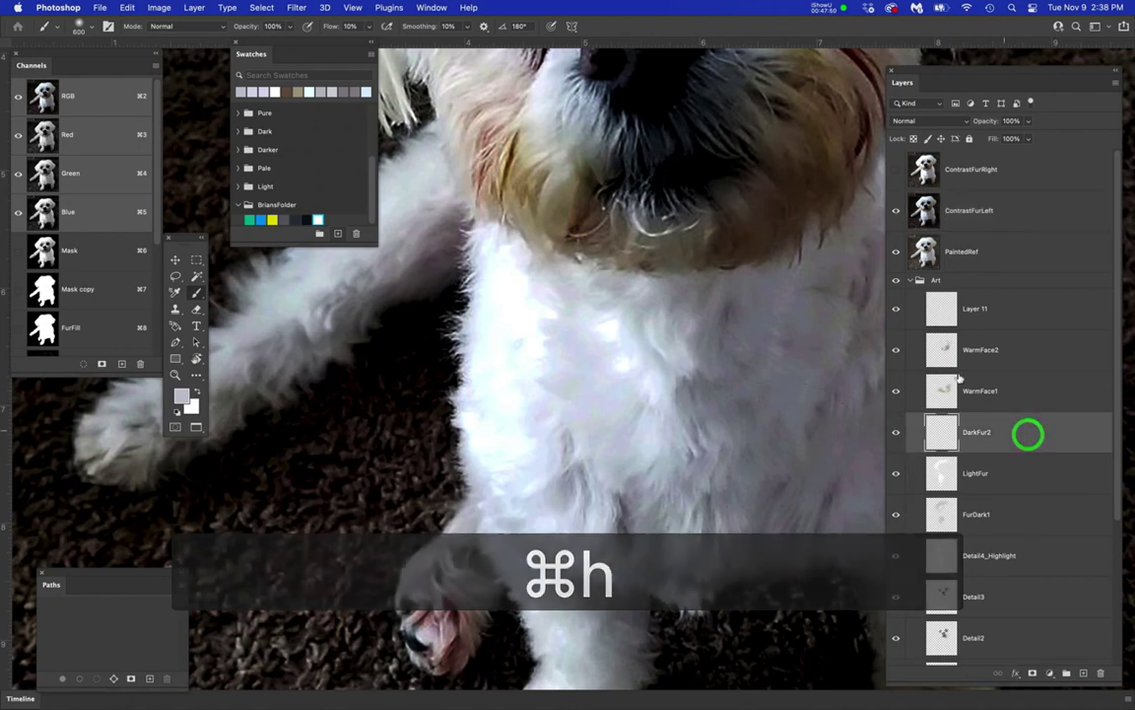
left_click(896, 210)
mouse_move(560, 368)
left_mouse_down()
mouse_move(533, 392)
mouse_move(541, 363)
mouse_move(575, 360)
mouse_move(579, 381)
mouse_move(500, 509)
mouse_move(528, 609)
mouse_move(572, 451)
mouse_move(536, 541)
mouse_move(565, 371)
mouse_move(542, 402)
mouse_move(529, 339)
mouse_move(537, 487)
mouse_move(545, 500)
mouse_move(585, 458)
mouse_move(587, 537)
left_mouse_up()
key("super+0")
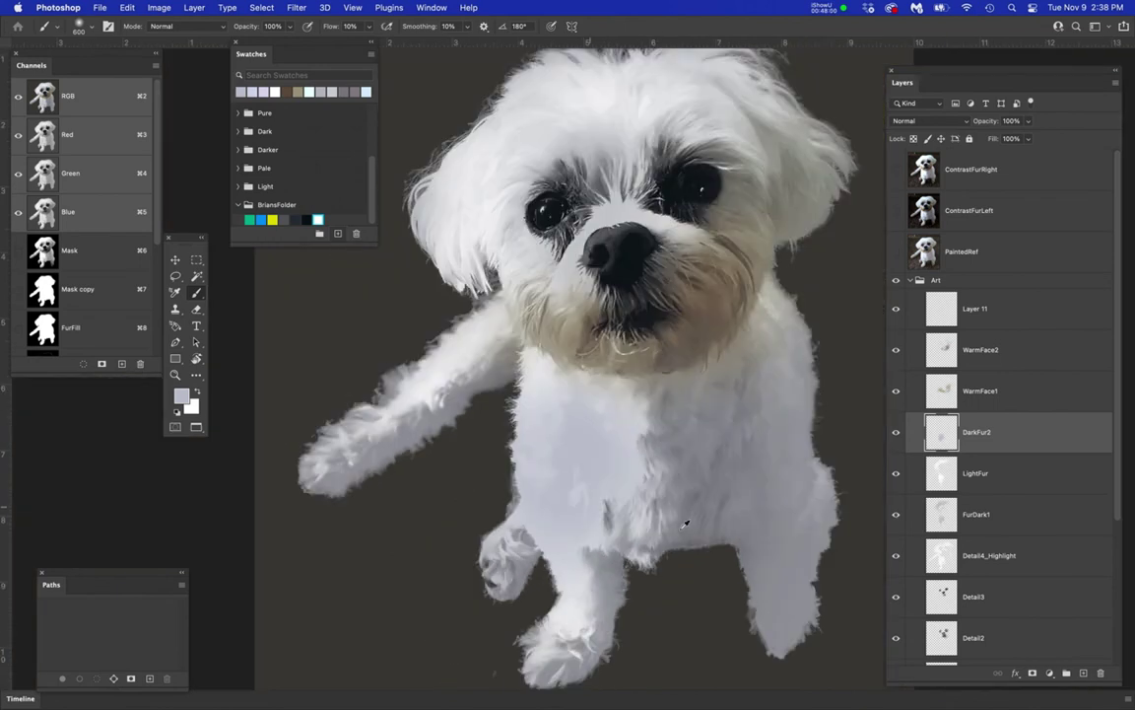
left_click(601, 447, "alt")
mouse_move(597, 443)
left_mouse_down()
mouse_move(576, 514)
mouse_move(585, 380)
left_mouse_up()
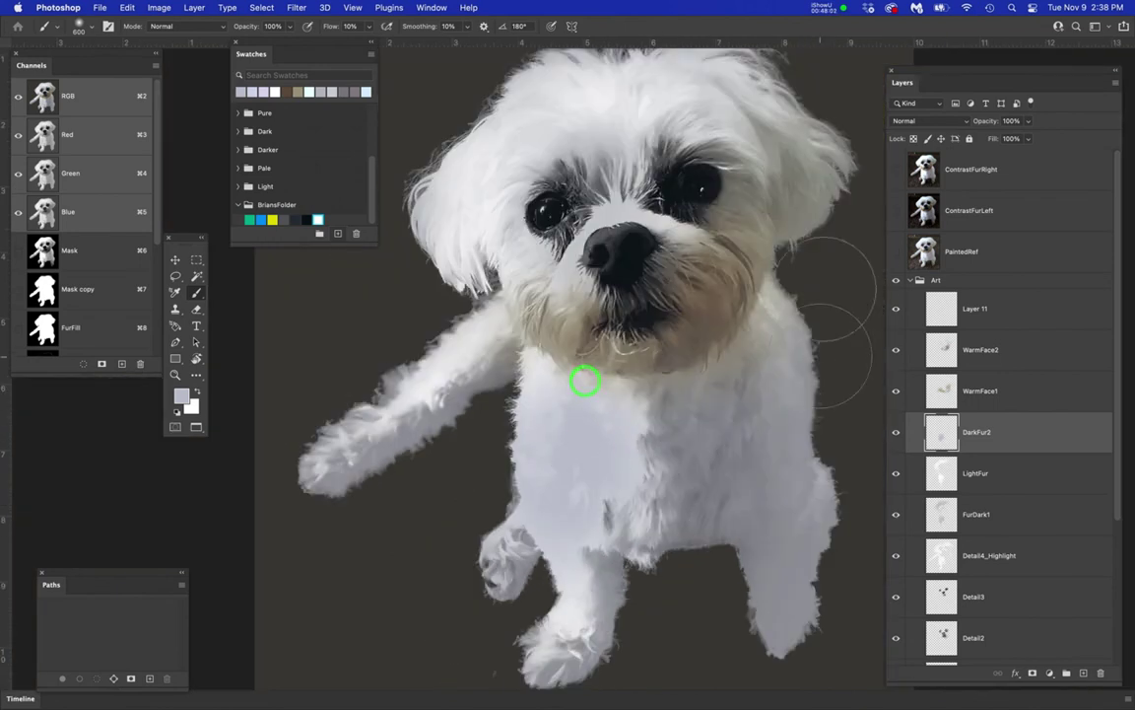
- Compare the painting with the PaintedRef photo, and try DarkFur2 below LightFur before moving it back above
left_click(894, 252)
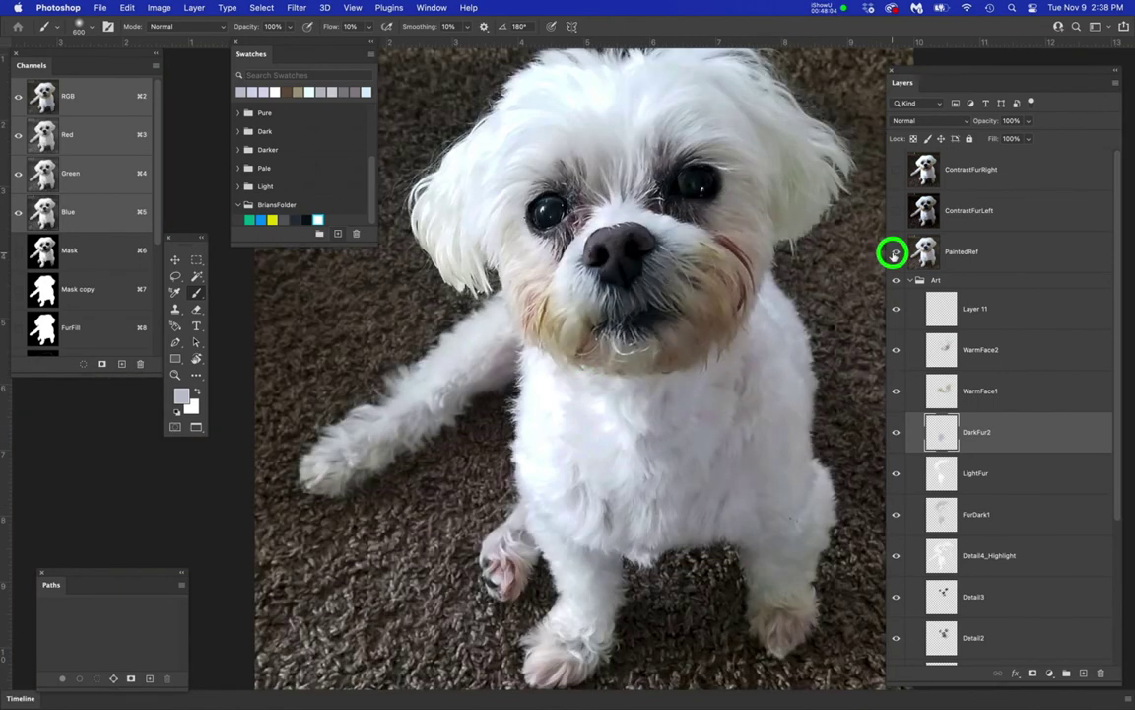
left_click(893, 254)
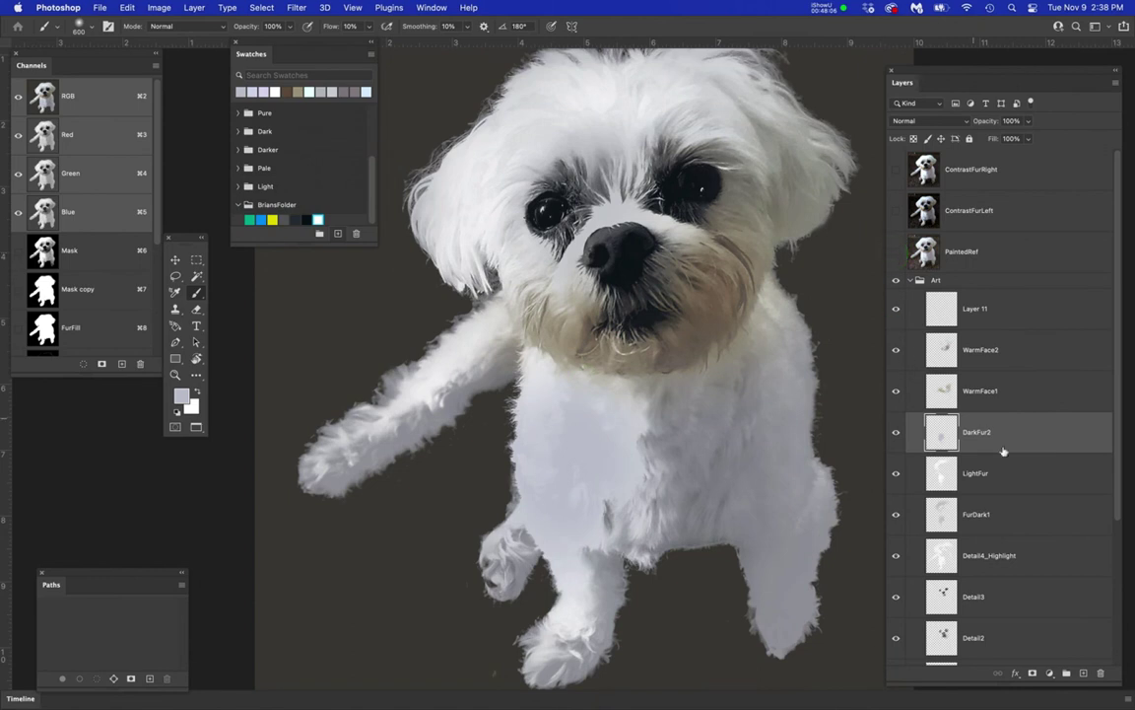
left_click_drag(1003, 463, 1009, 503)
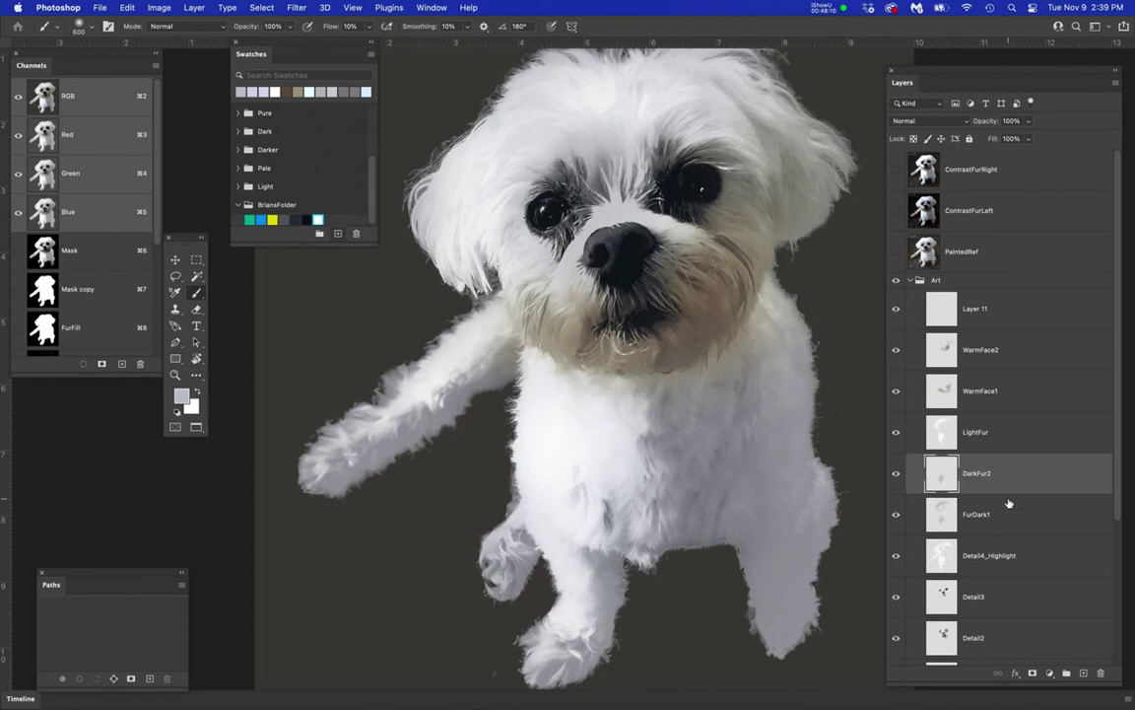
left_click_drag(1003, 470, 994, 406)
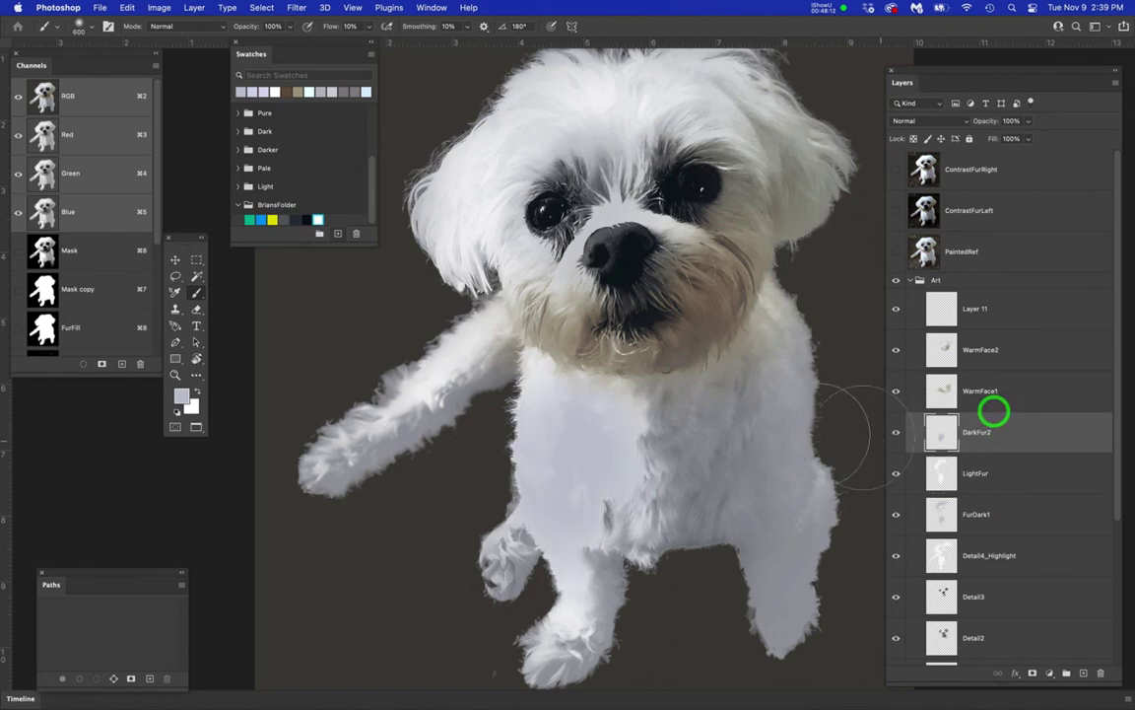
- Add a new layer above DarkFur2 and name it LighterFur
left_click(1084, 674)
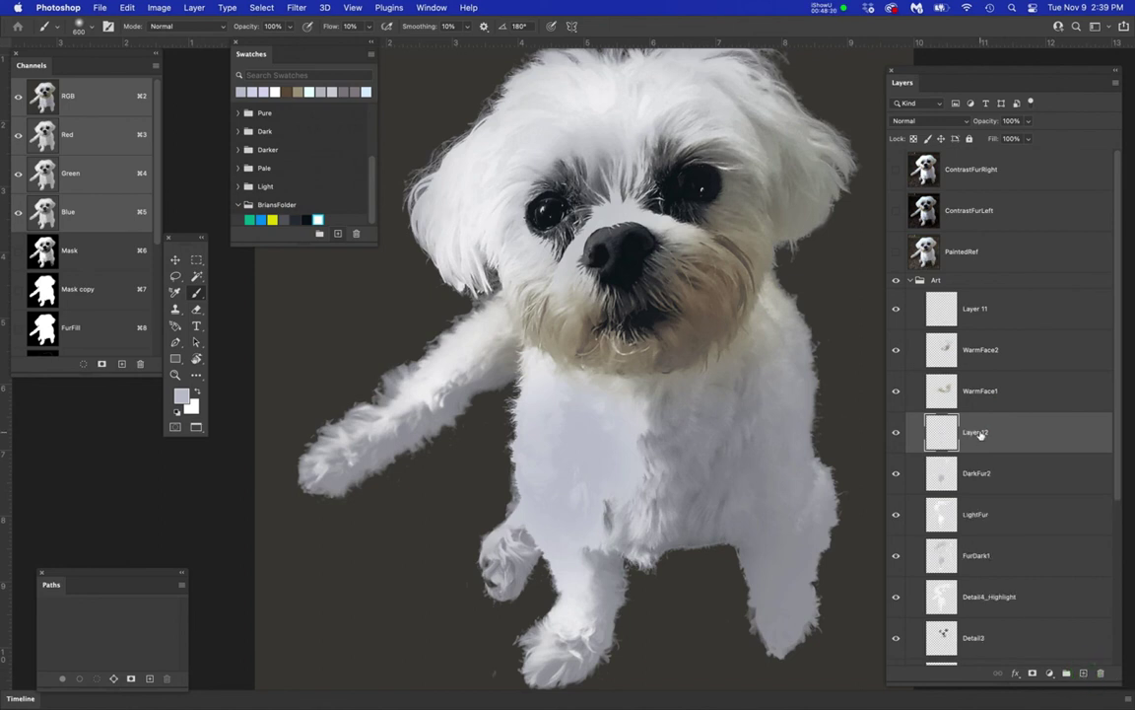
type("Light")
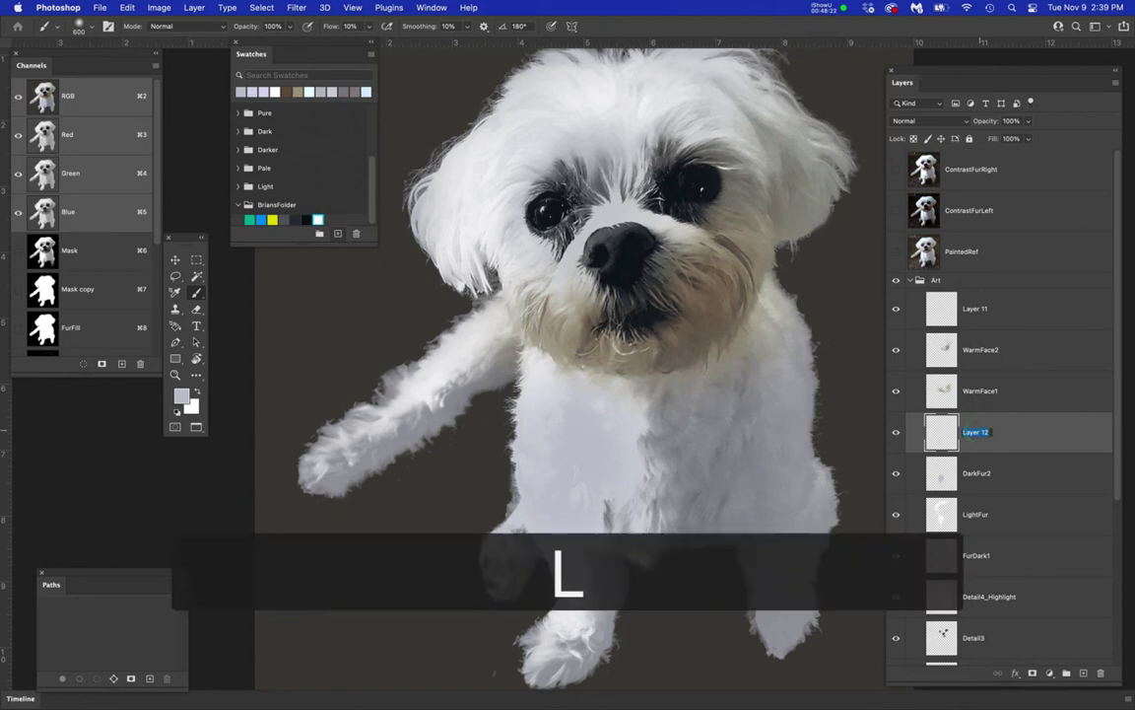
type("erFur")
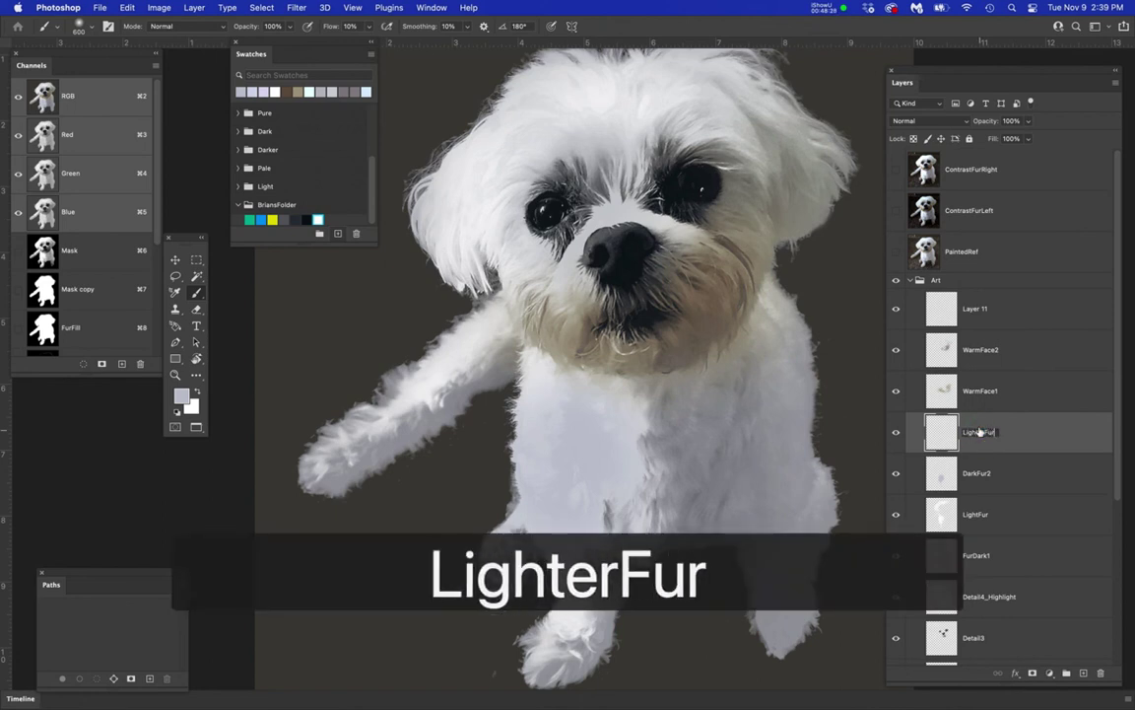
key("Return")
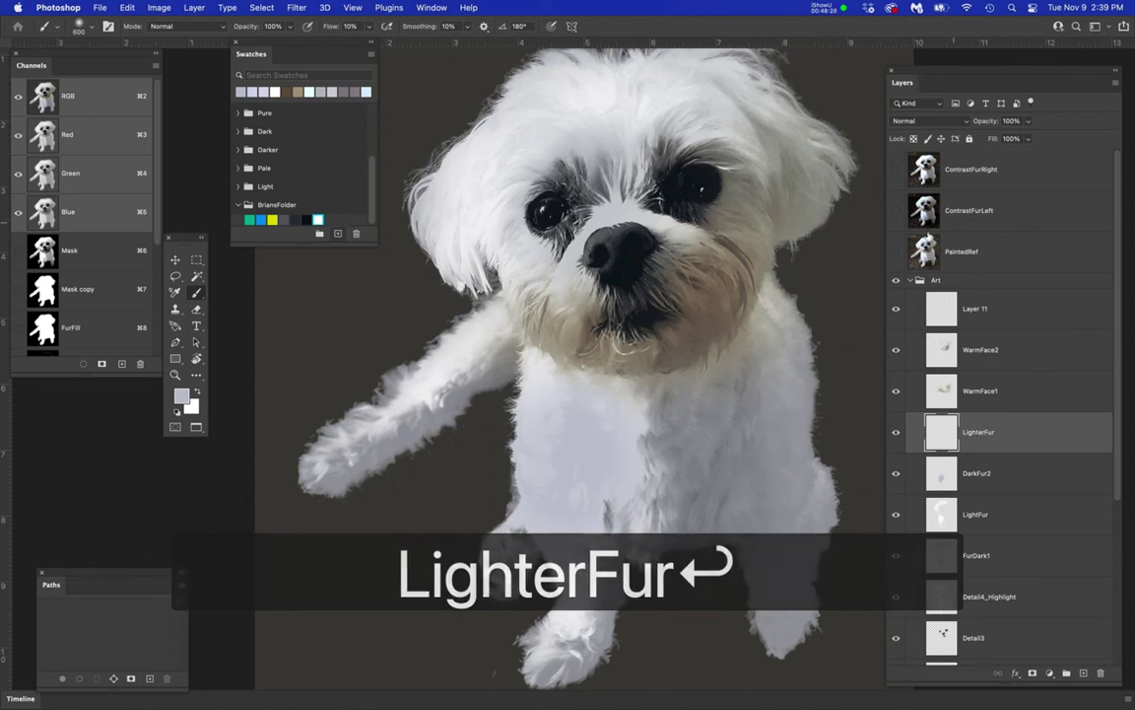
- Show the ContrastFurLeft layer, load the FurFill channel as a selection, and make ContrastFurLeft the active layer
left_click(897, 212)
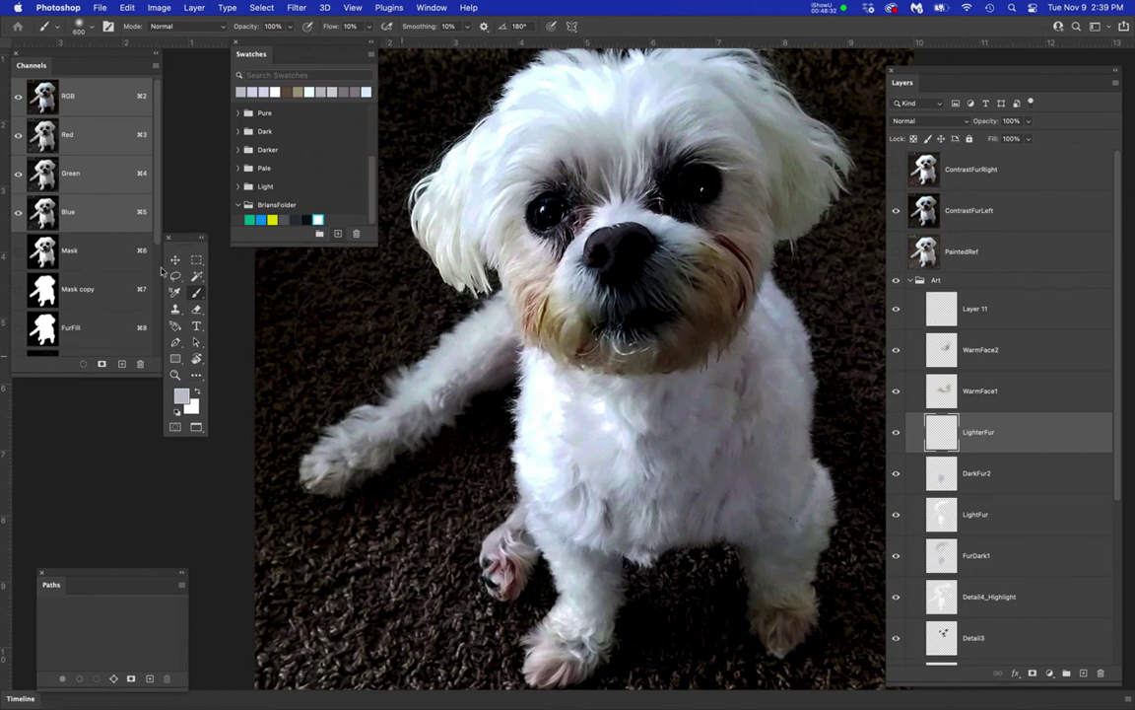
left_click(43, 327, "super")
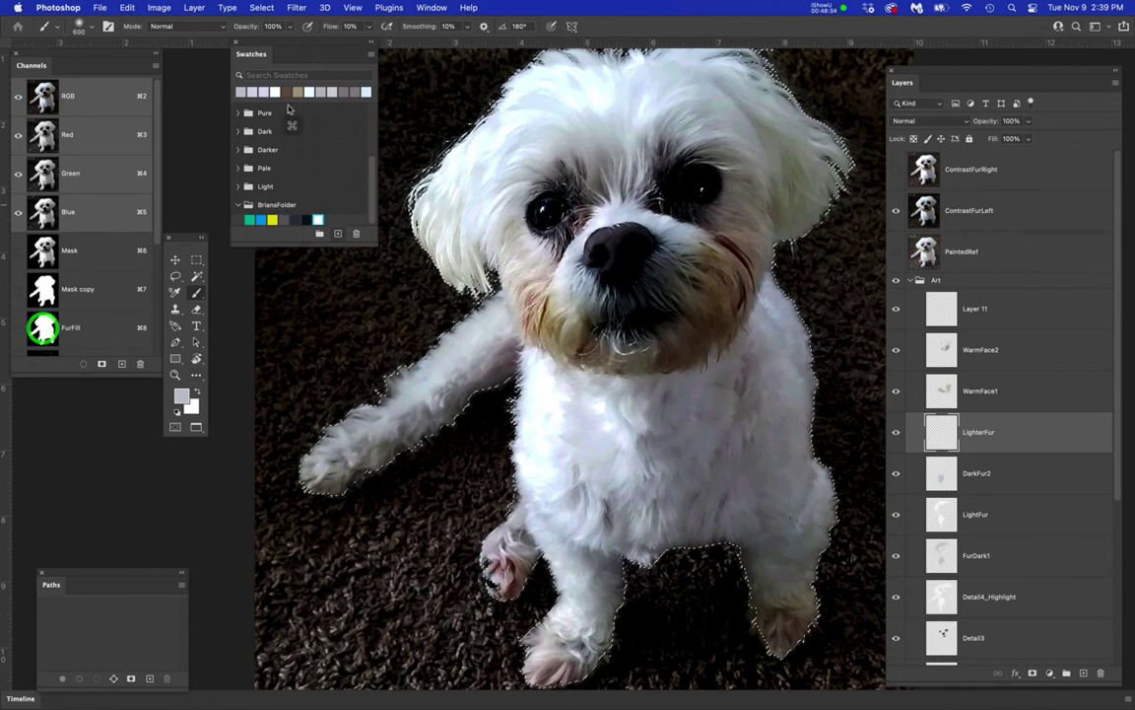
left_click(264, 8)
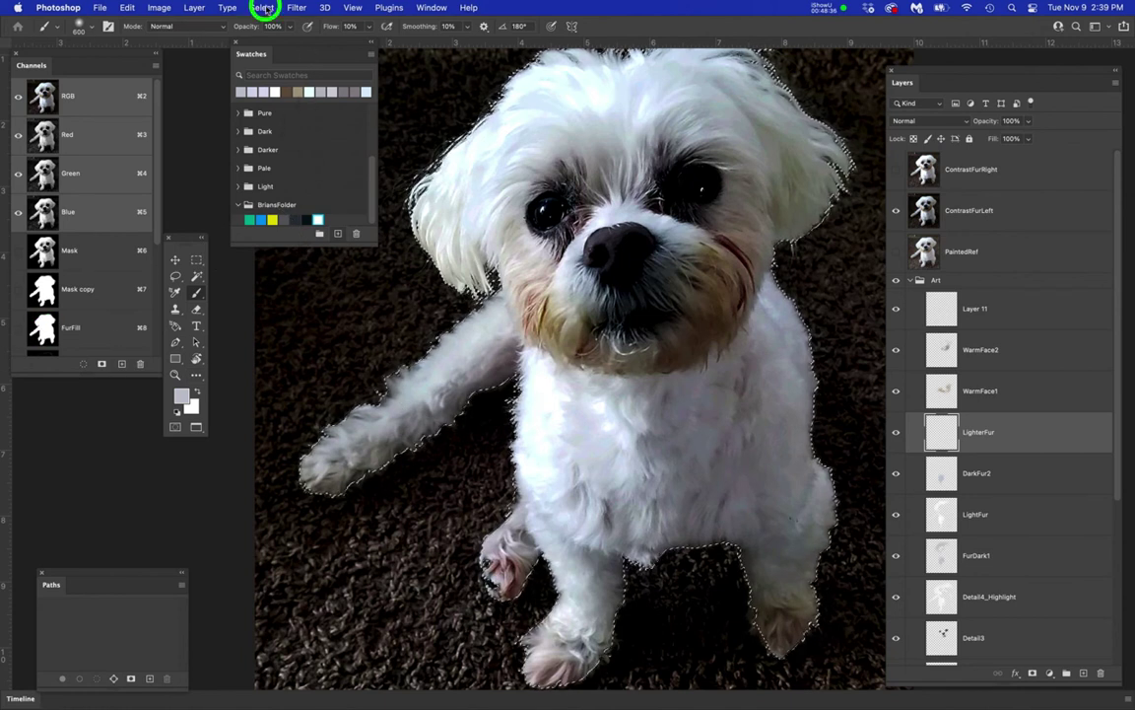
left_click(1084, 250)
left_click(1059, 212)
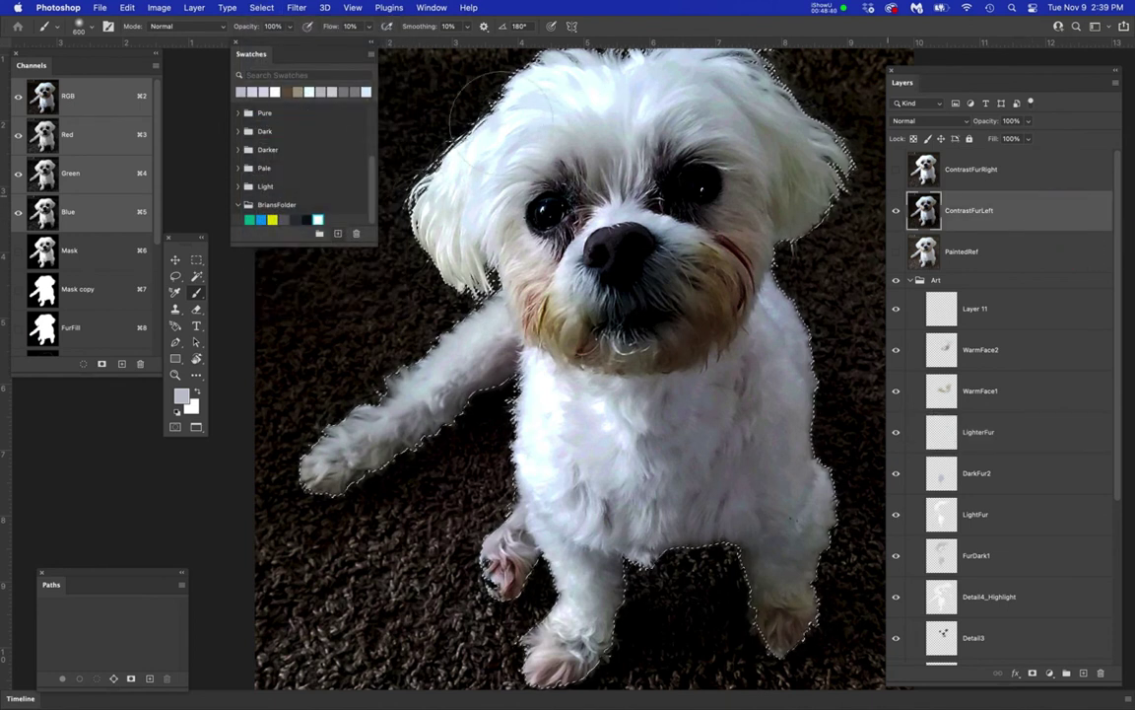
- Narrow the selection with Color Range sampled from the brightest white chest fur, using a fuzziness lower than 94
left_click(259, 8)
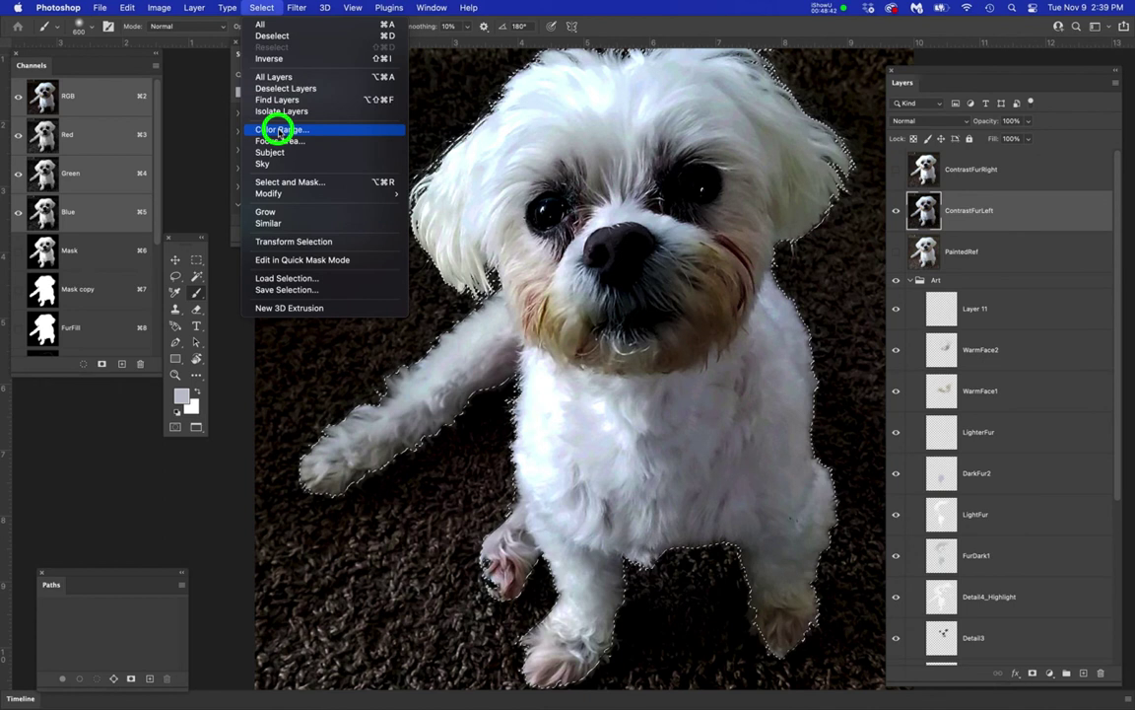
left_click(275, 130)
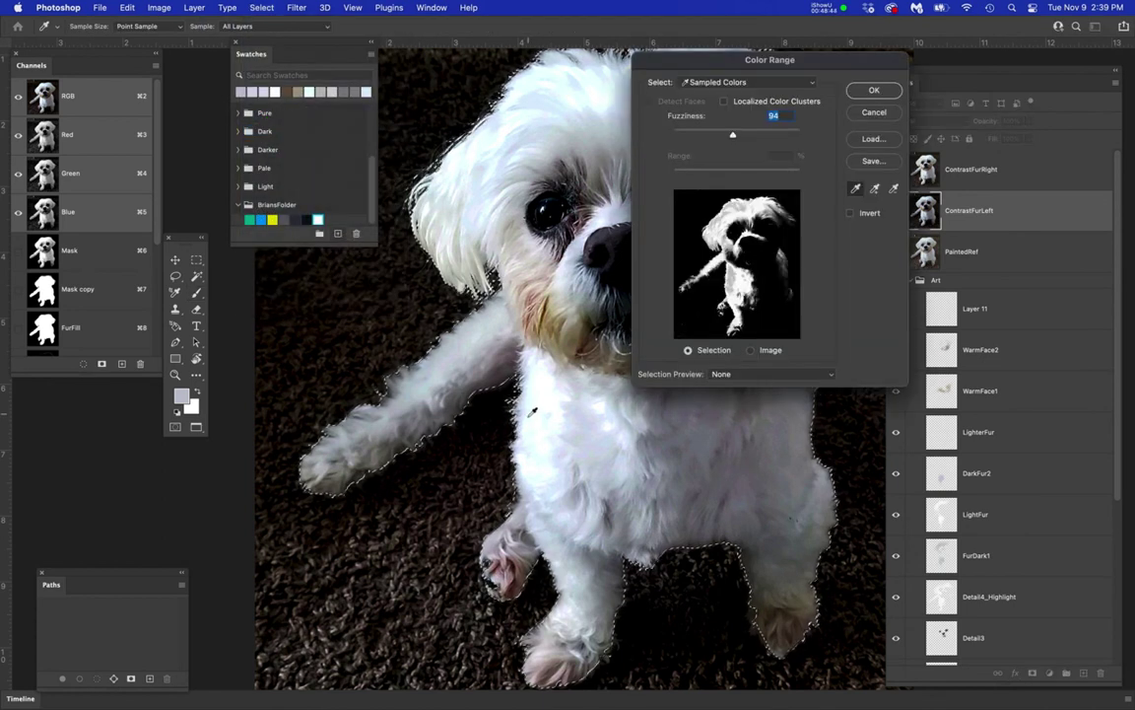
left_click(543, 405)
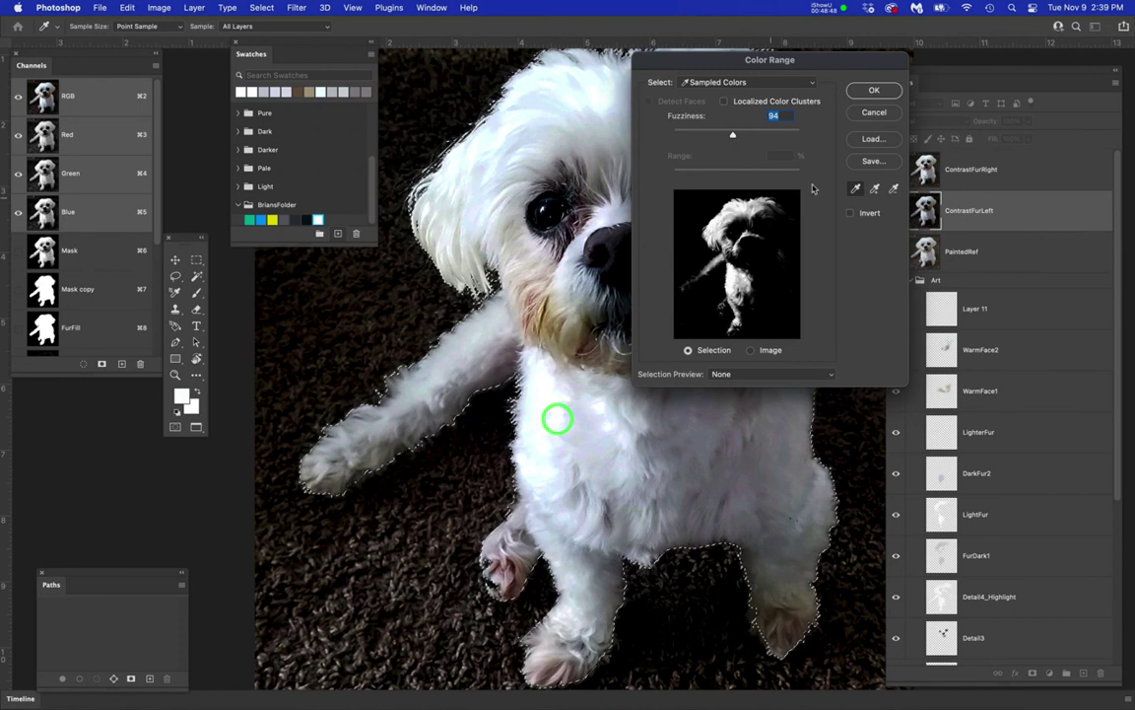
left_click_drag(731, 136, 722, 133)
left_click(873, 91)
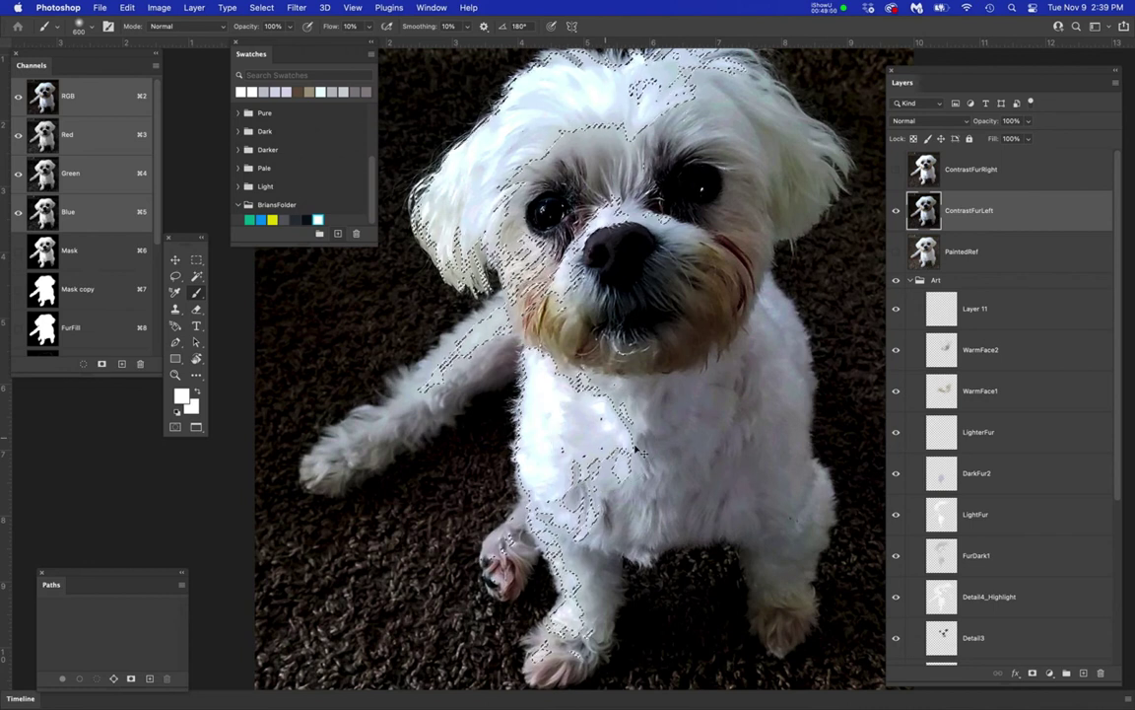
- Hide the selection edges and the ContrastFurLeft layer, and brush white fur highlights over the dog's chest on the LighterFur layer
key("super+h")
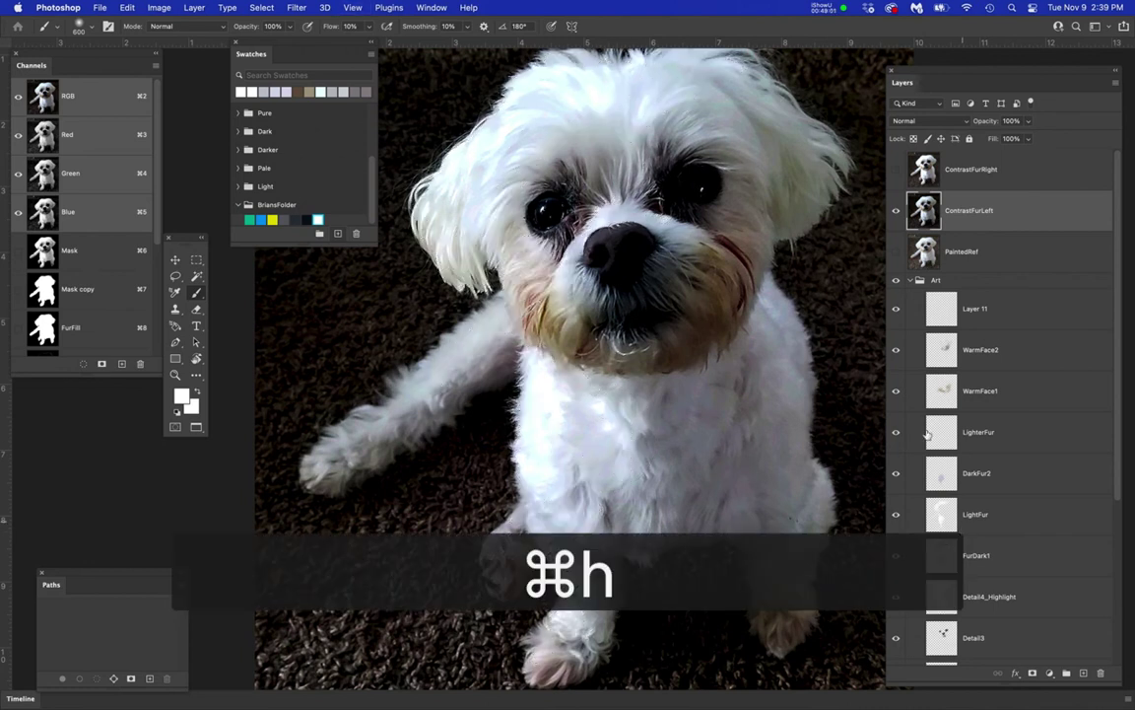
left_click(897, 211)
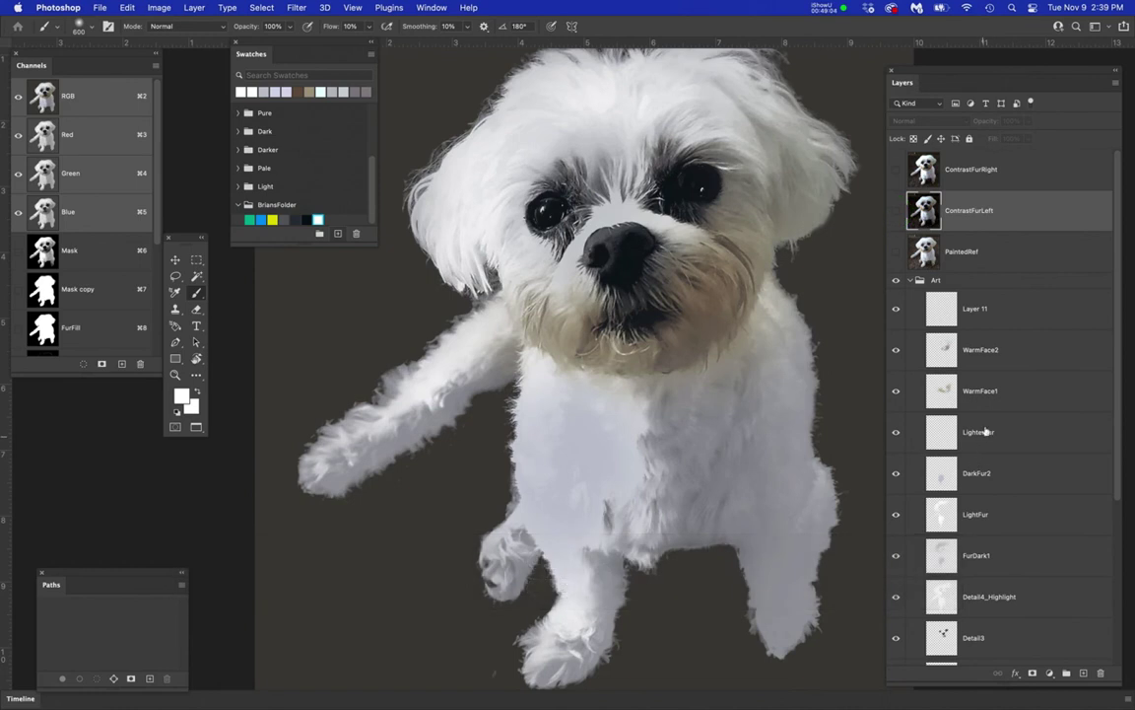
left_click(982, 432)
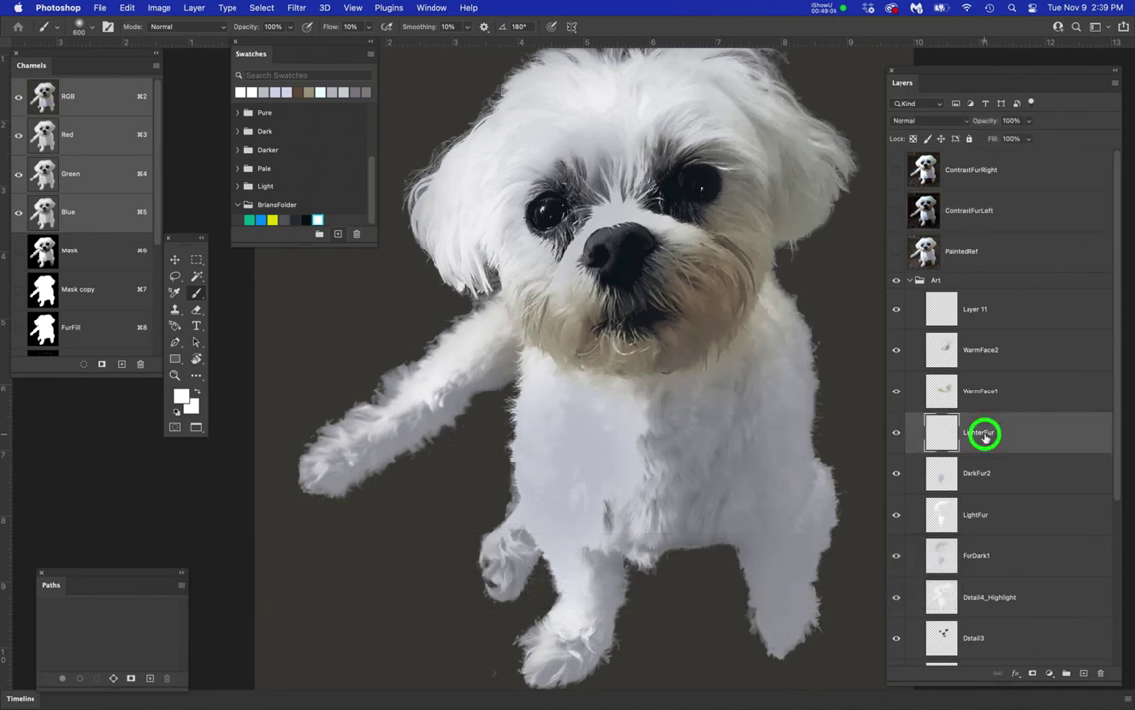
left_click(575, 409)
mouse_move(574, 409)
left_mouse_down()
mouse_move(555, 469)
mouse_move(563, 594)
mouse_move(588, 411)
mouse_move(571, 593)
mouse_move(608, 474)
mouse_move(598, 596)
mouse_move(583, 461)
mouse_move(687, 417)
mouse_move(736, 459)
mouse_move(781, 544)
mouse_move(749, 532)
mouse_move(800, 542)
mouse_move(753, 631)
mouse_move(604, 486)
left_mouse_up()
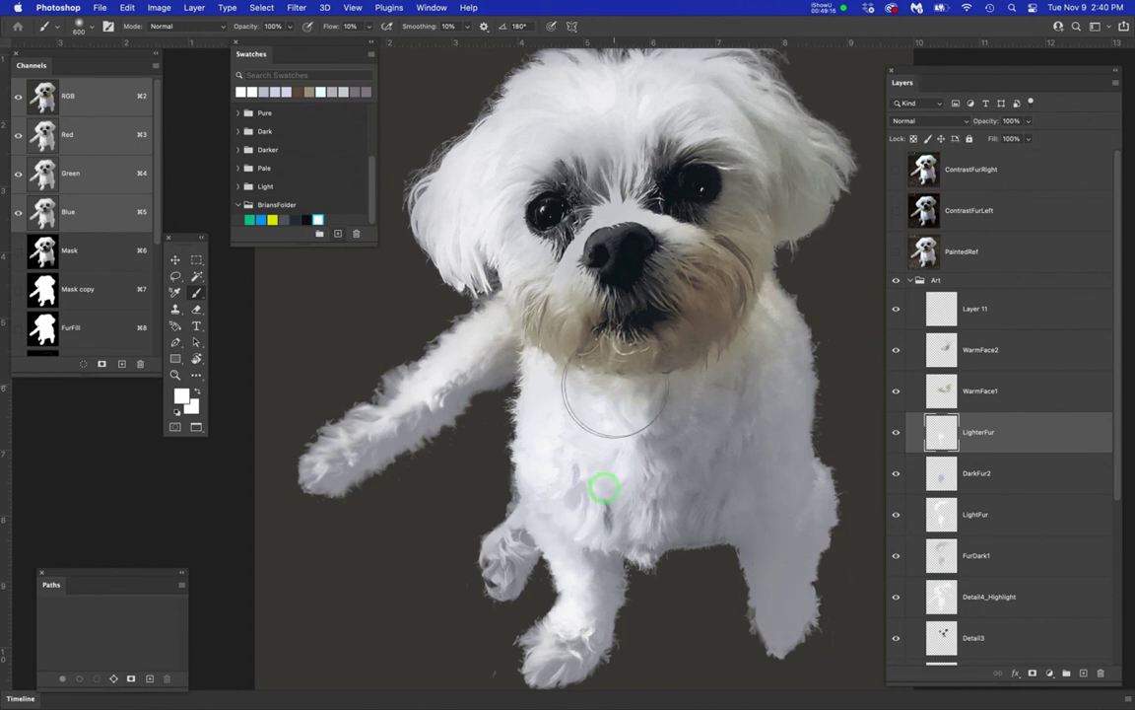
- Compare the whole painting with the PaintedRef photo and examine the dog's face, ear and body fur up close
scroll(618, 382, "down", 4)
left_click_drag(680, 366, 657, 435)
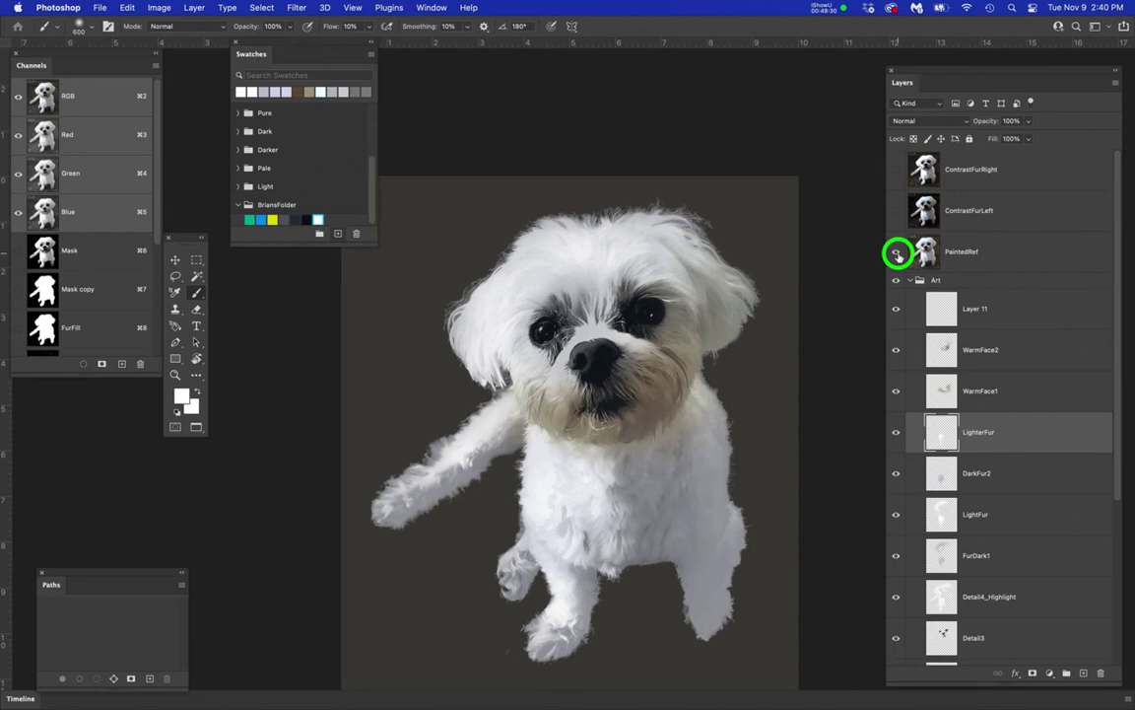
left_click(897, 254)
left_click(897, 255)
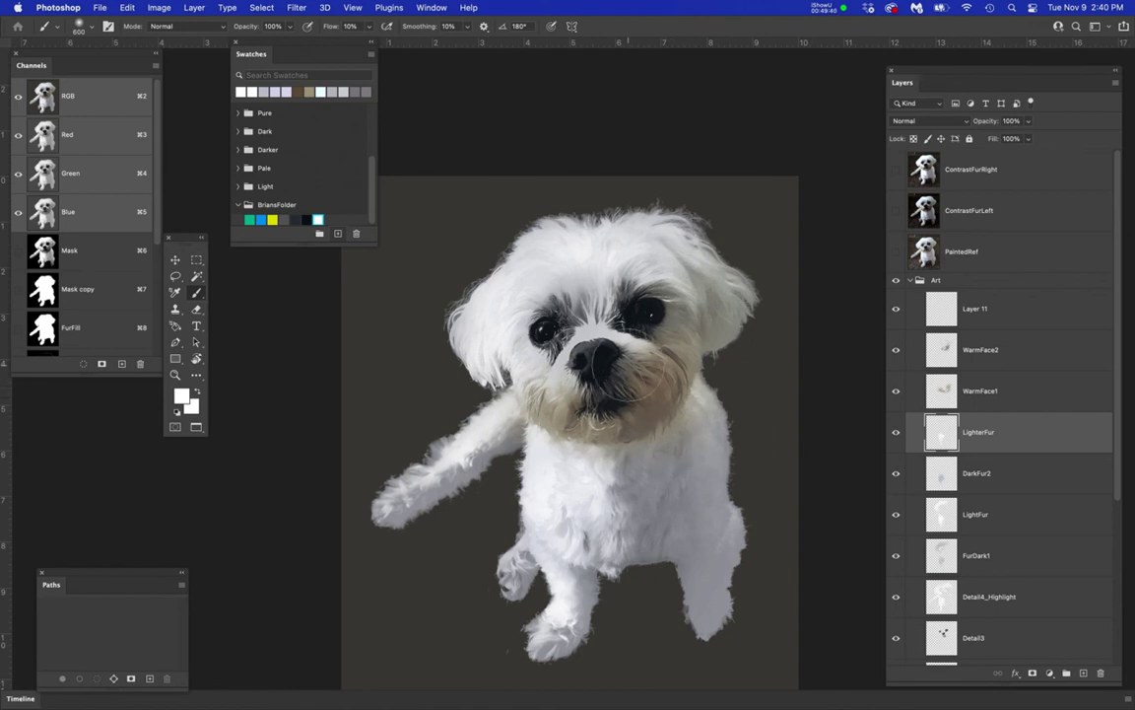
scroll(621, 335, "up", 3)
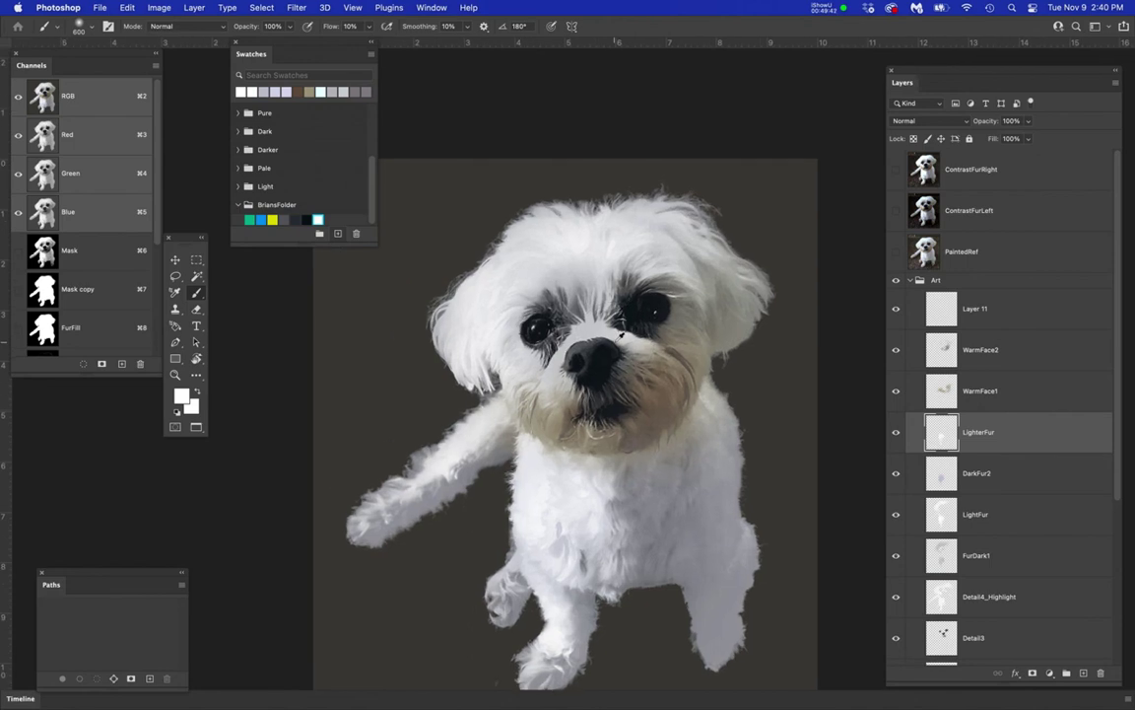
scroll(705, 229, "up", 2)
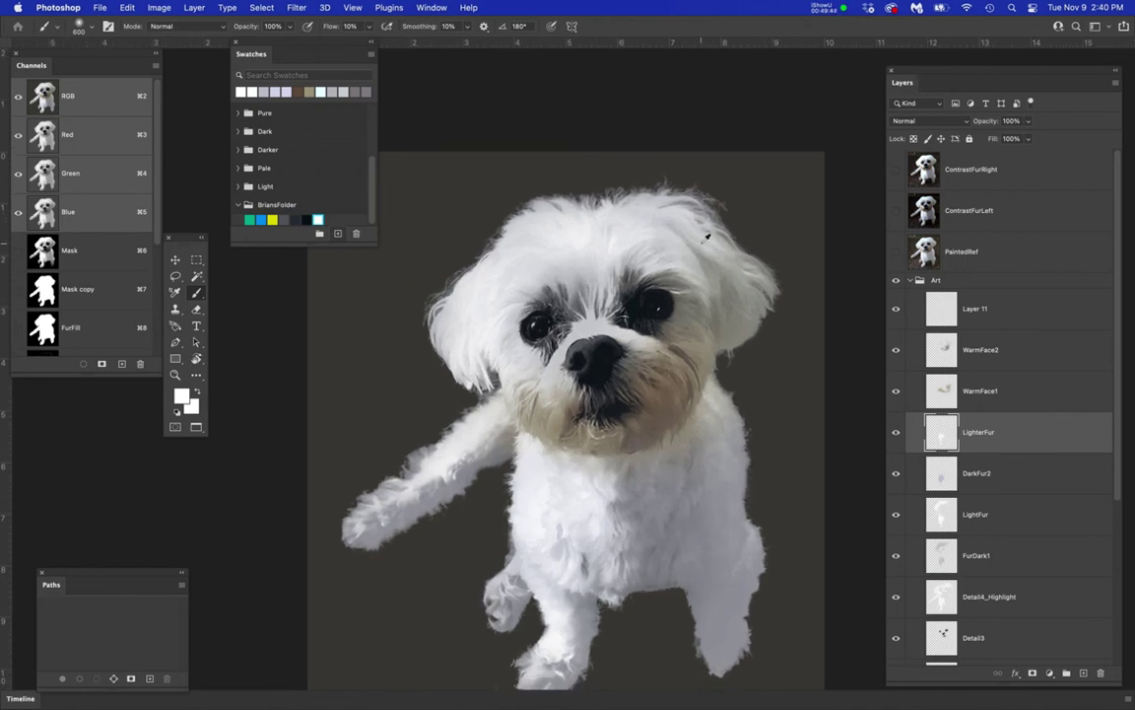
scroll(775, 327, "up", 4)
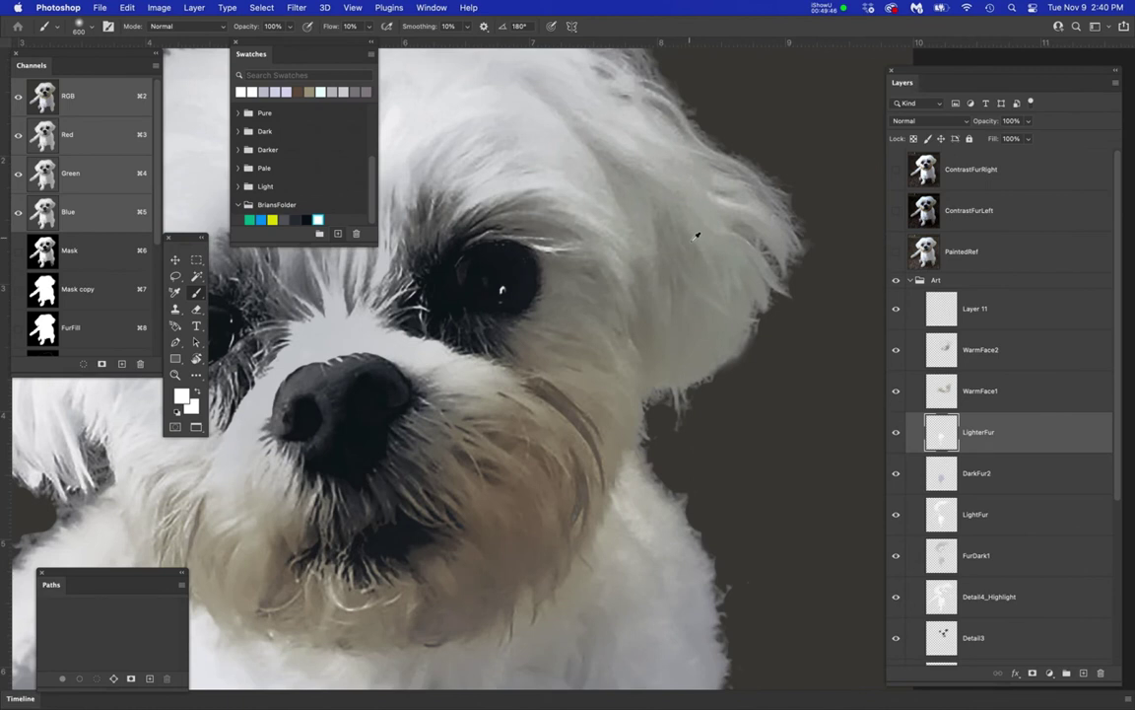
scroll(663, 274, "down", 1)
scroll(583, 289, "down", 1)
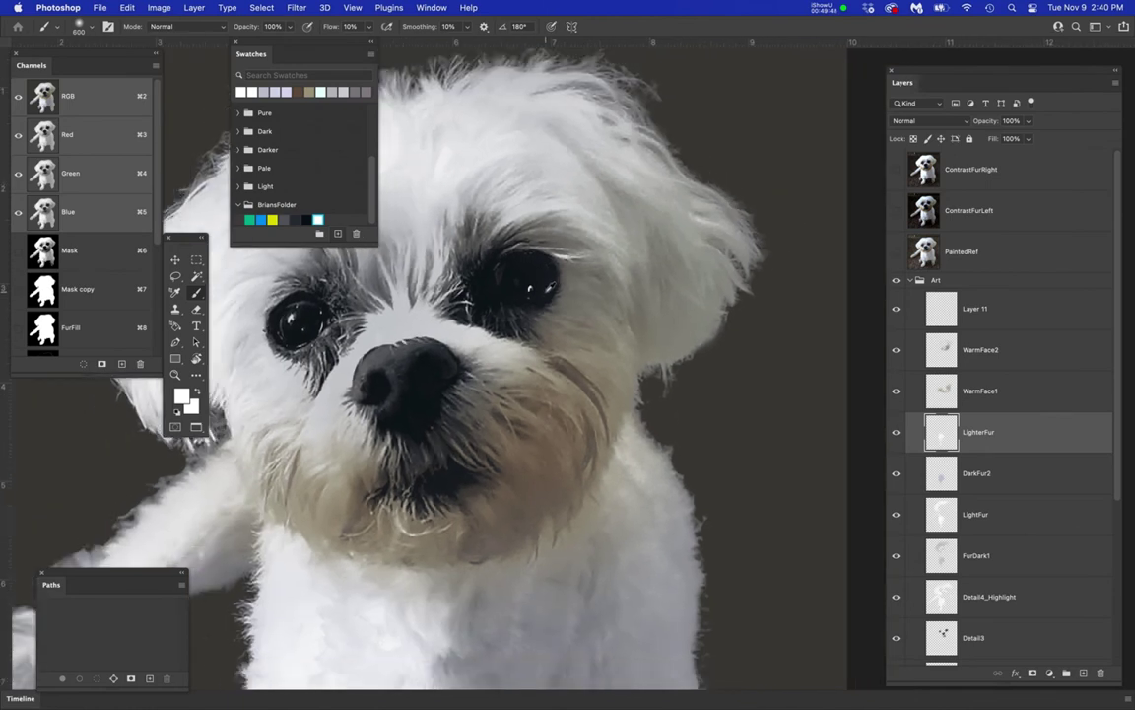
scroll(650, 313, "down", 4)
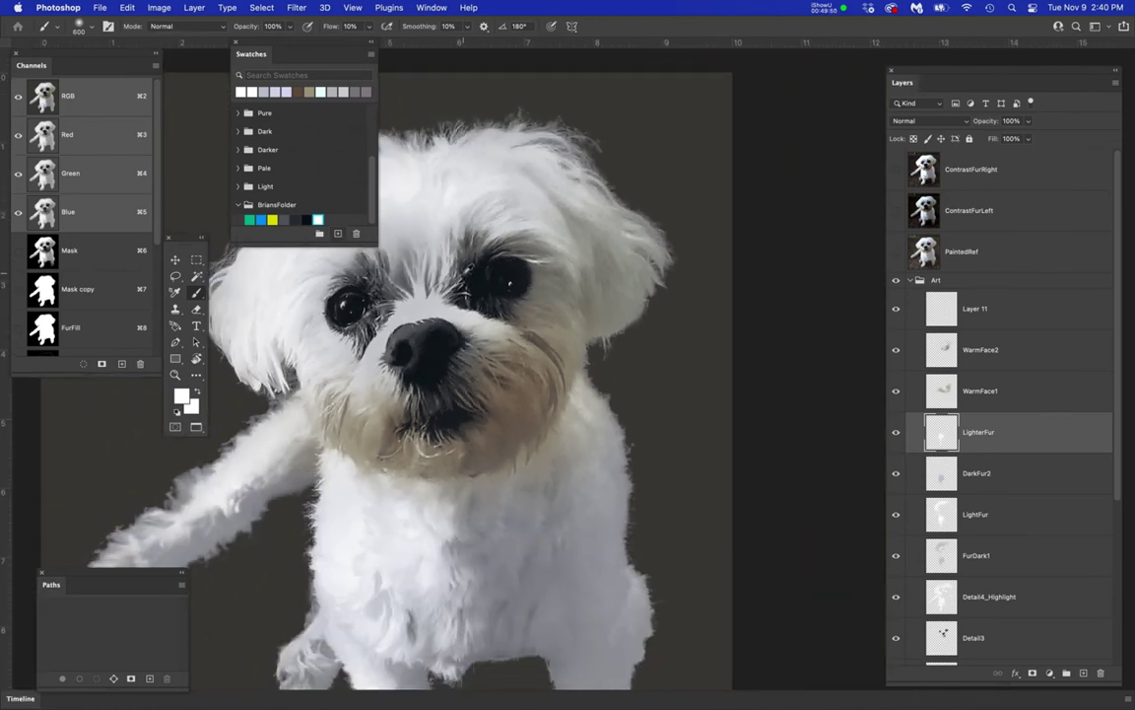
left_click_drag(631, 311, 696, 296)
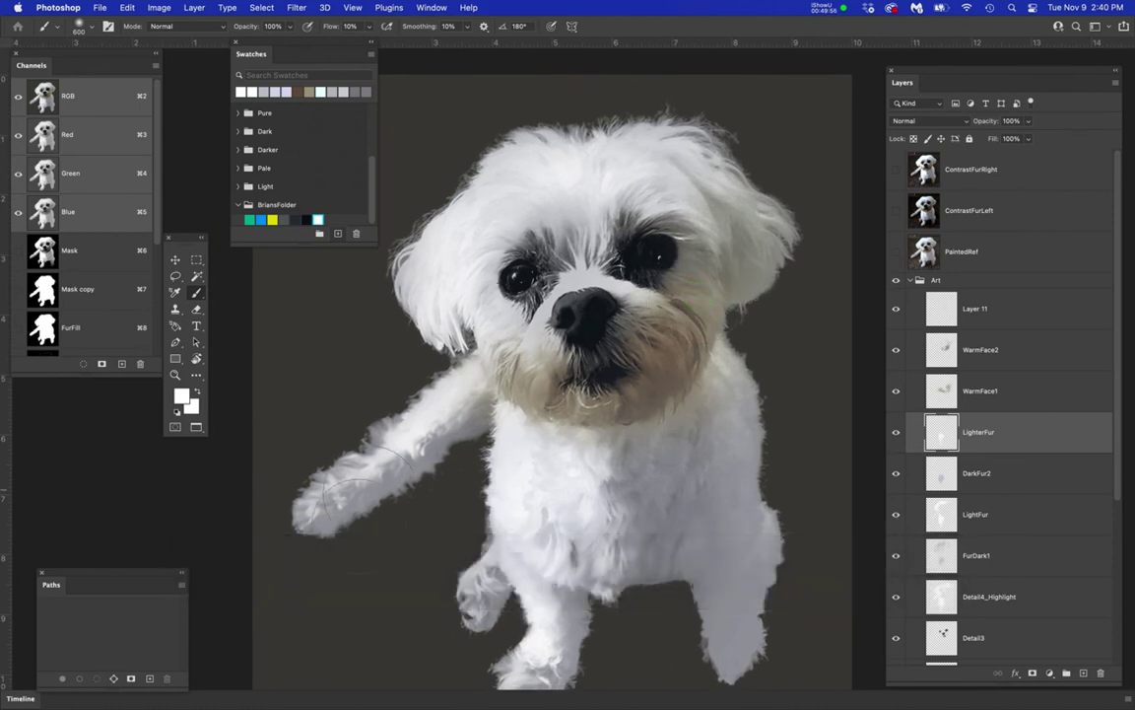
- Review the saved LightFur, Detail4_Highlight, Detail3, Detail2 and Detail1 channels, and return to the RGB composite
left_click_drag(153, 575, 106, 502)
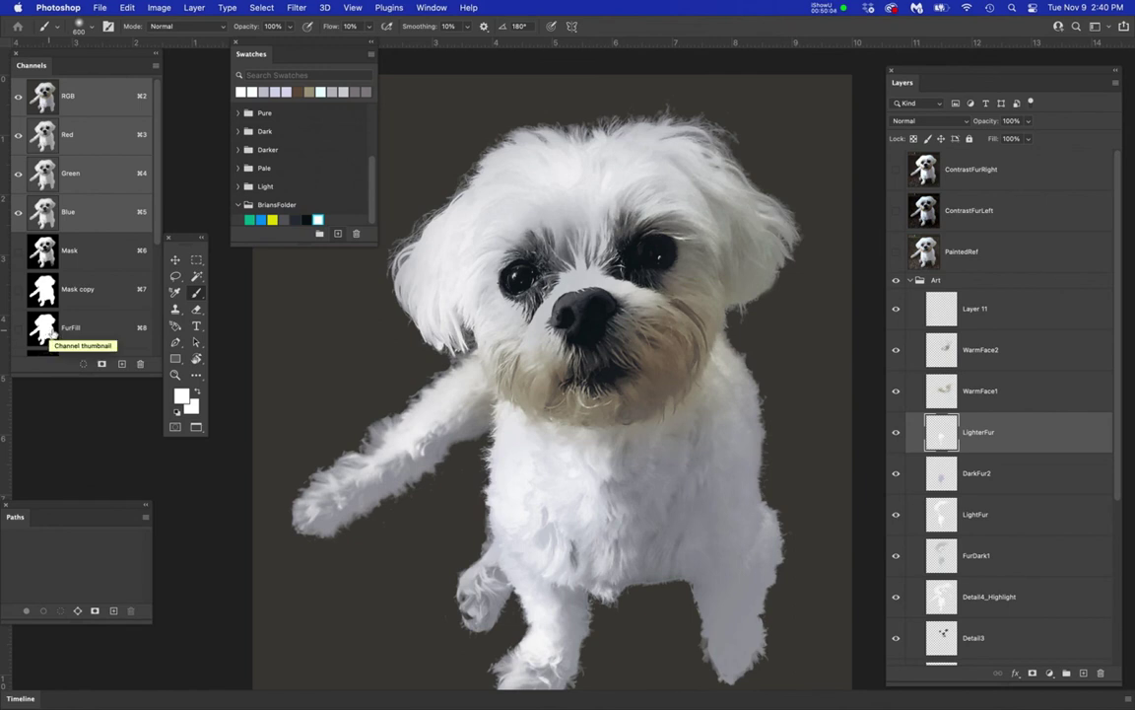
scroll(85, 309, "down", 3)
scroll(85, 308, "down", 3)
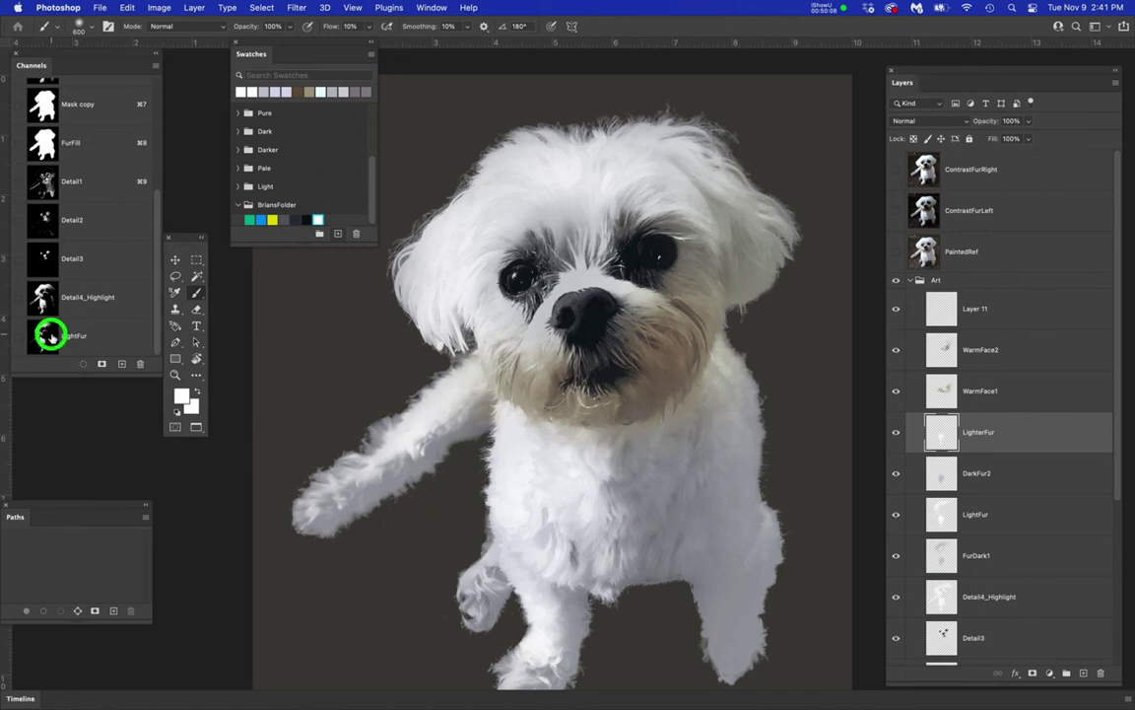
left_click(49, 335)
left_click(49, 297)
left_click(54, 257)
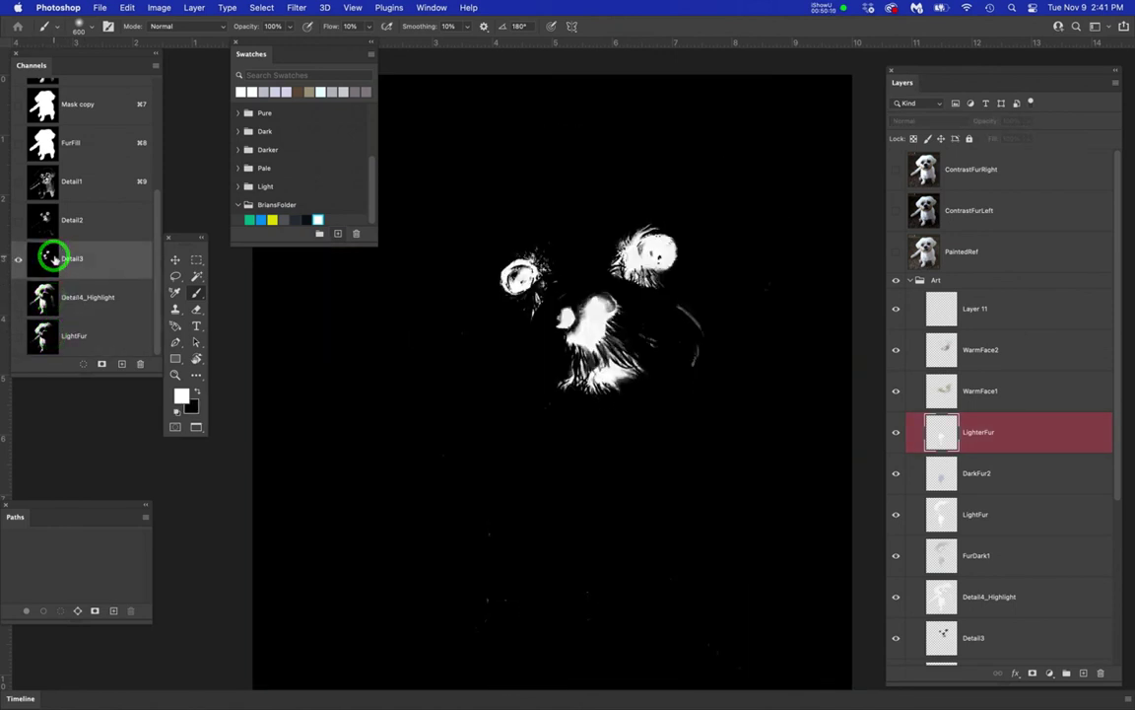
left_click(44, 220)
left_click(51, 182)
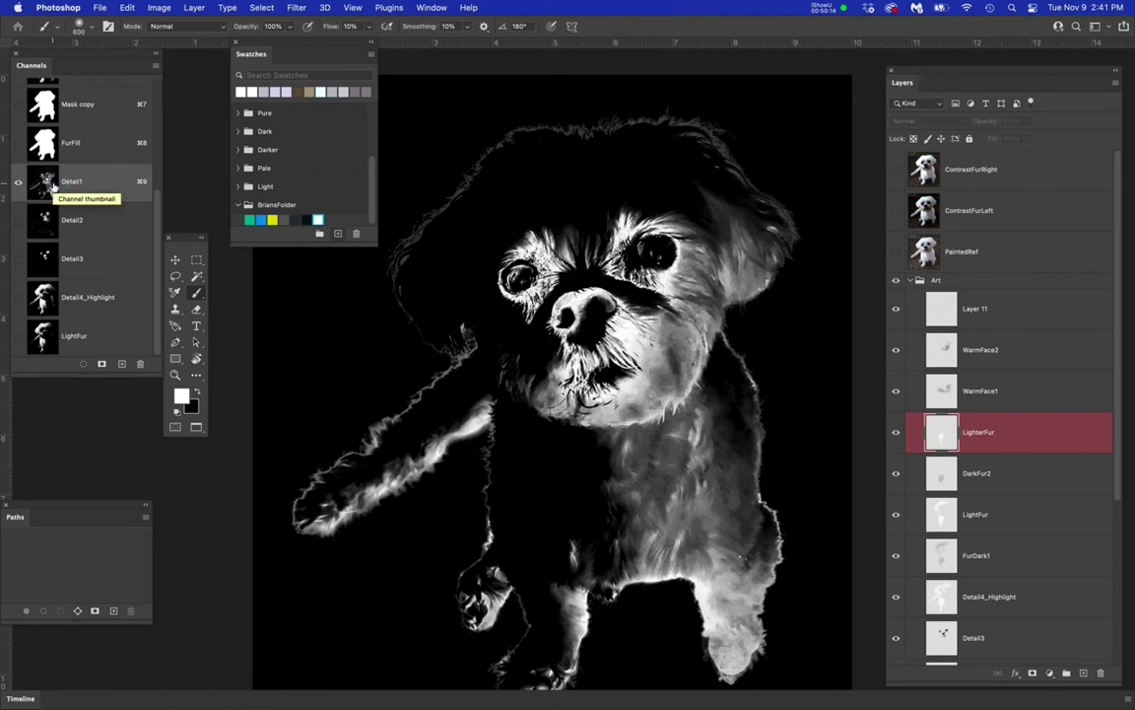
scroll(51, 184, "up", 5)
left_click(86, 94)
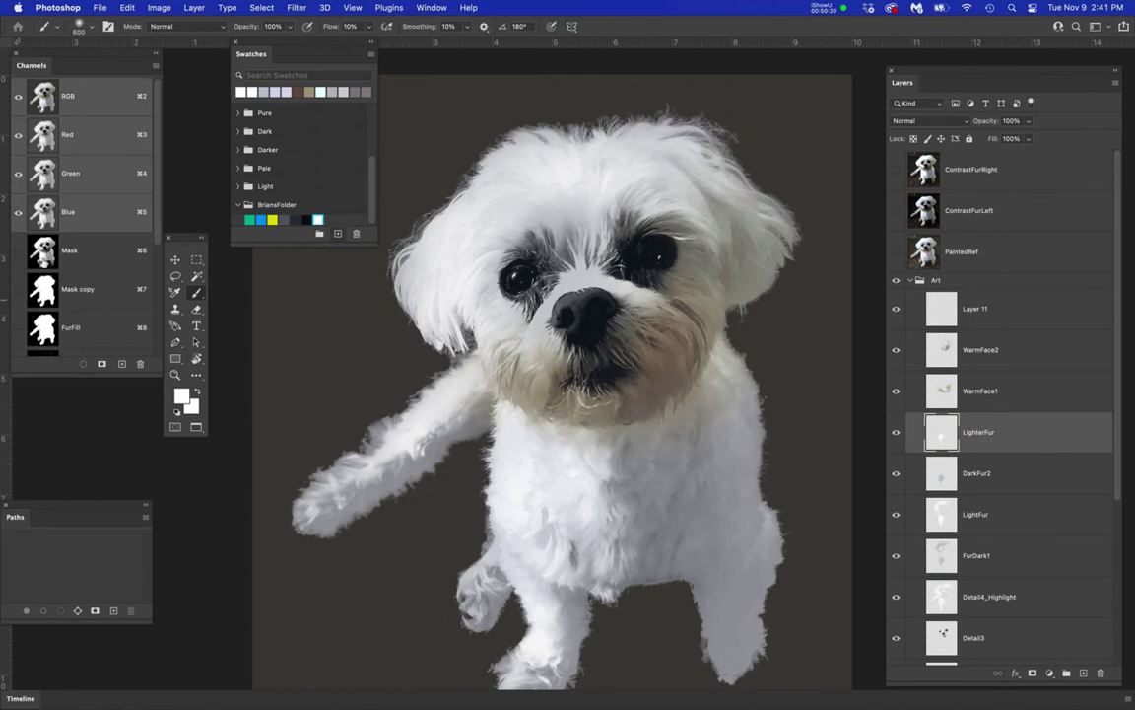
right_click(13, 216)
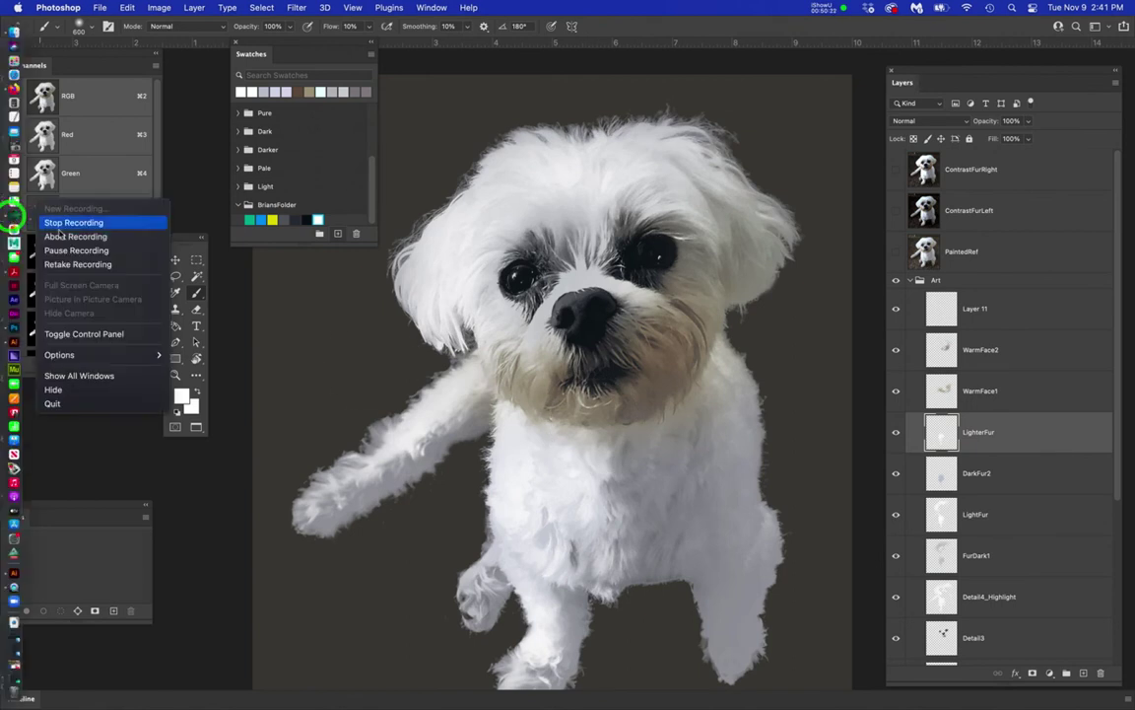
left_click(79, 250)
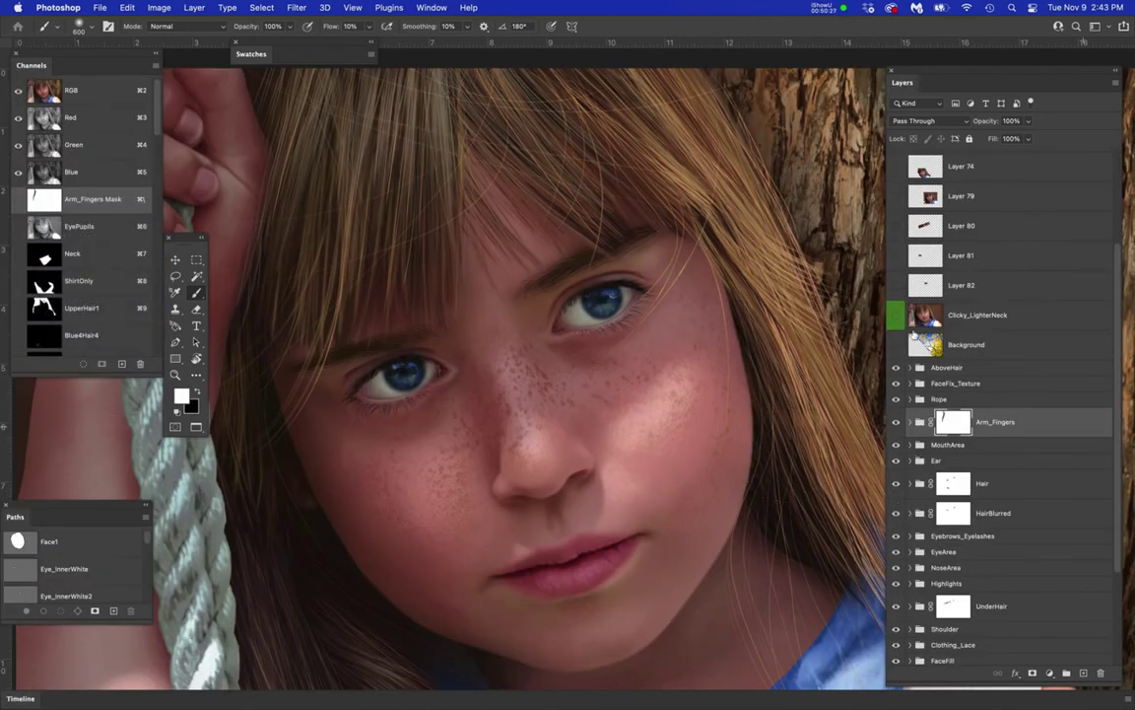
- Compare the girl portrait with the Clicky_LighterNeck reference photo, and examine it with and without the AboveHair group
left_click(895, 315)
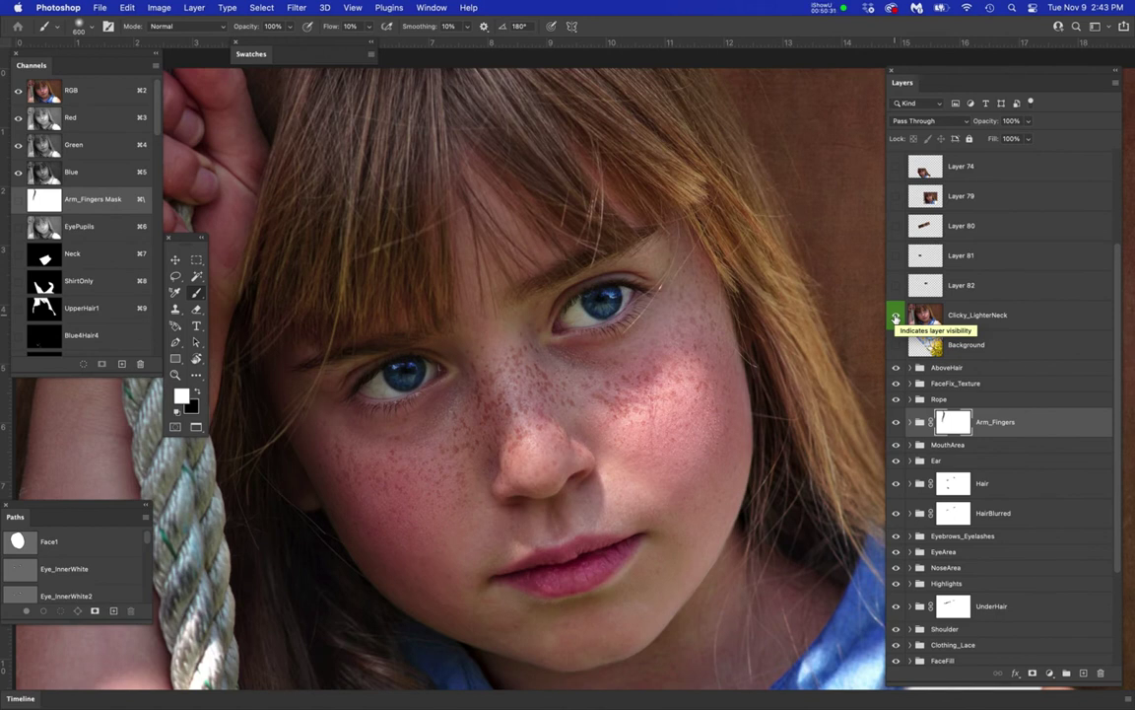
left_click(895, 317)
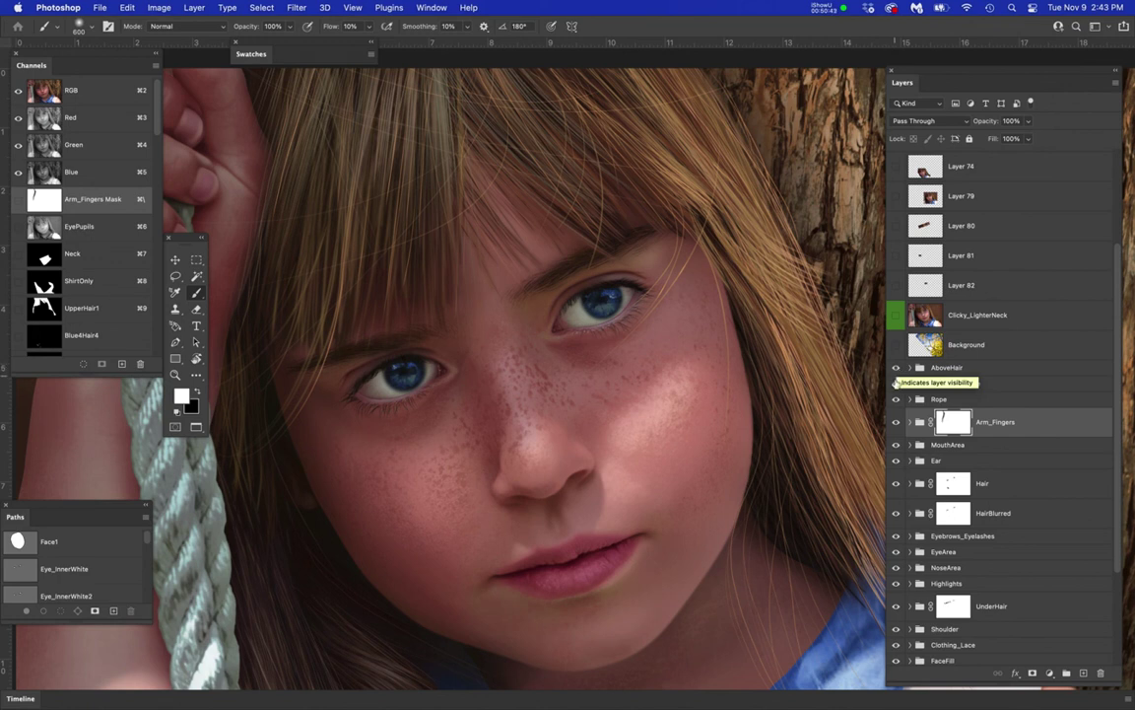
left_click(896, 366)
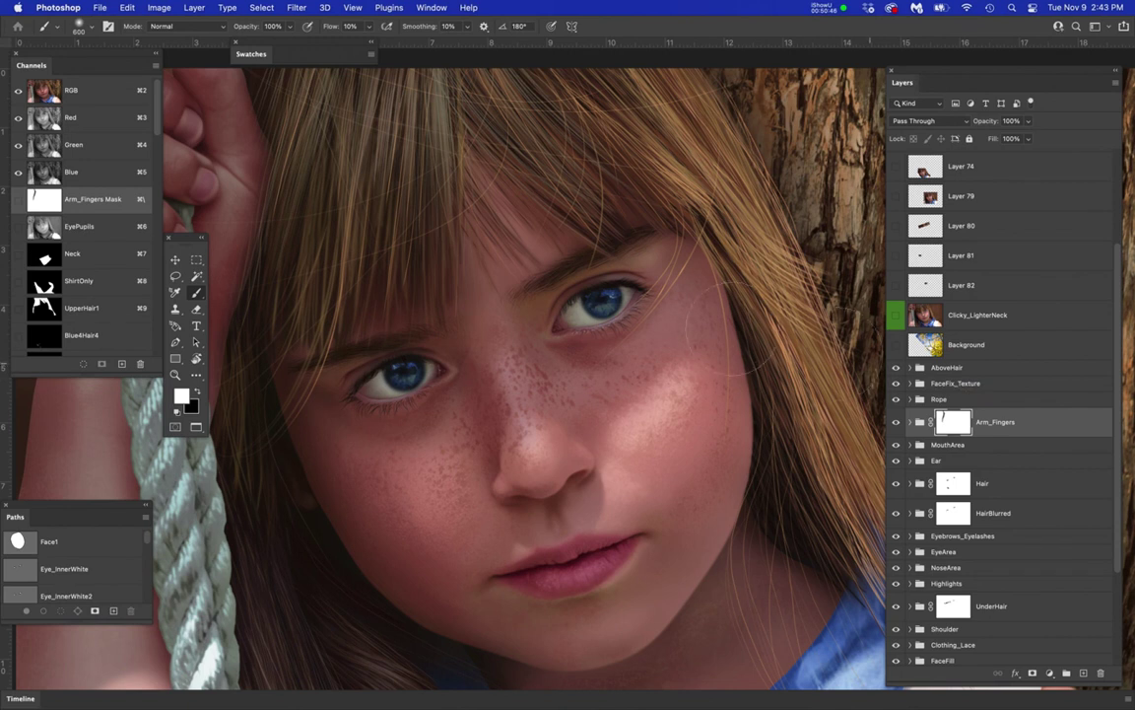
scroll(729, 320, "up", 2)
scroll(729, 319, "up", 1)
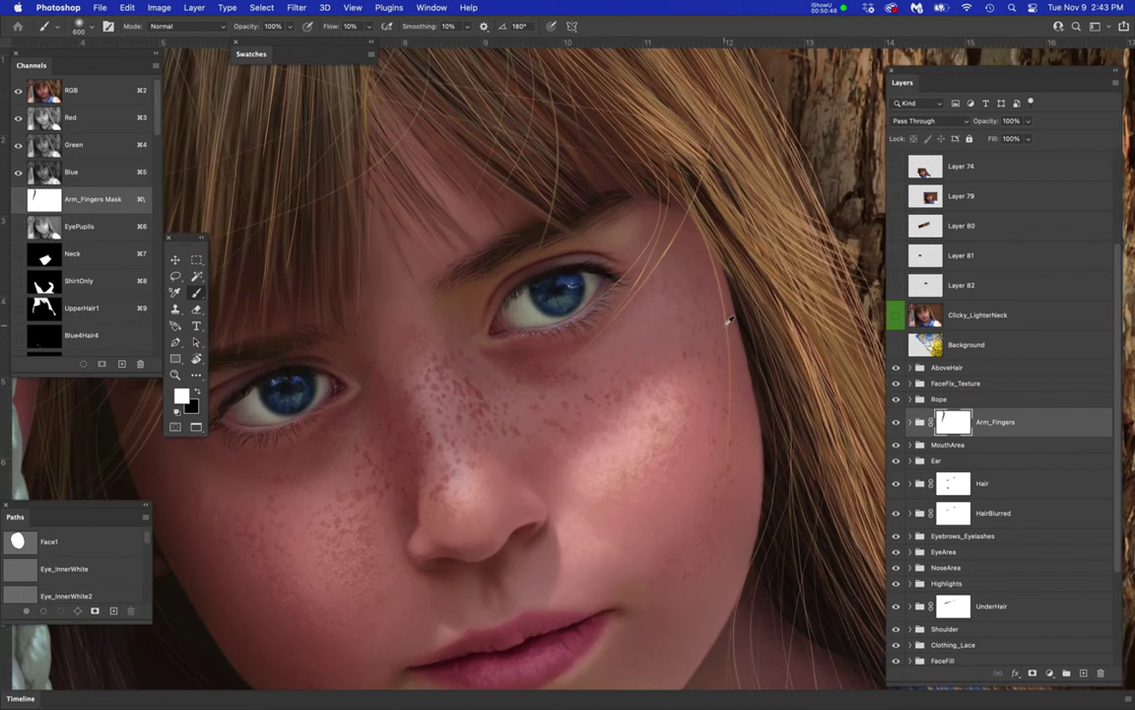
left_click(896, 368)
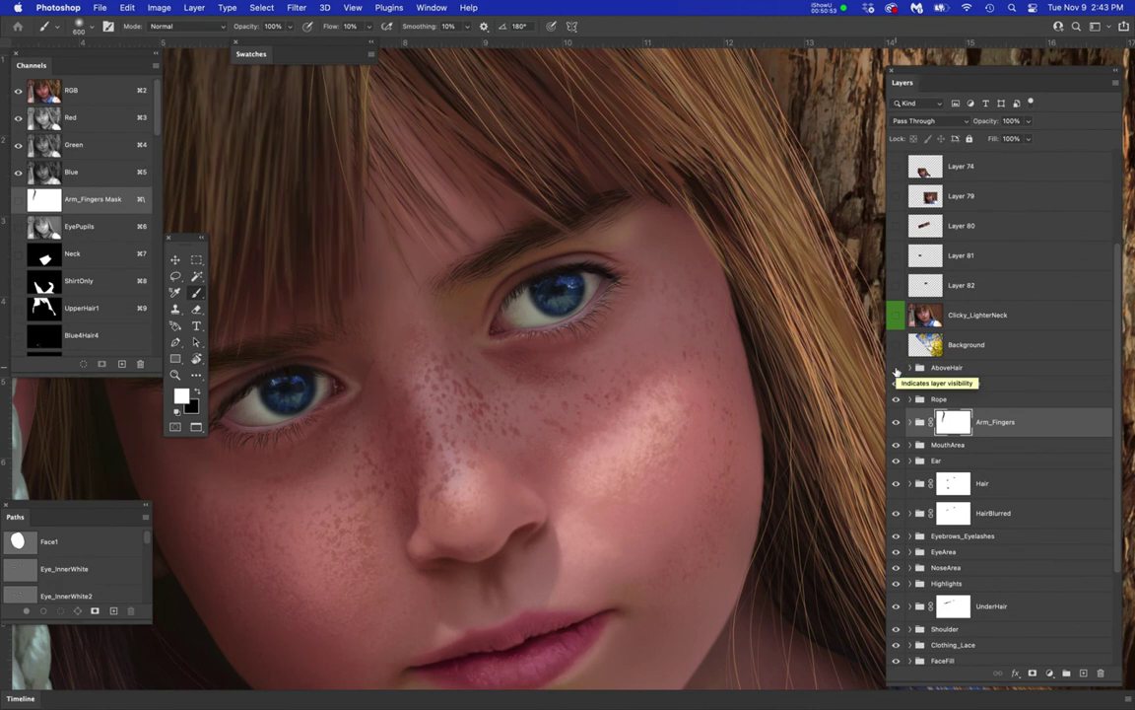
left_click(896, 368)
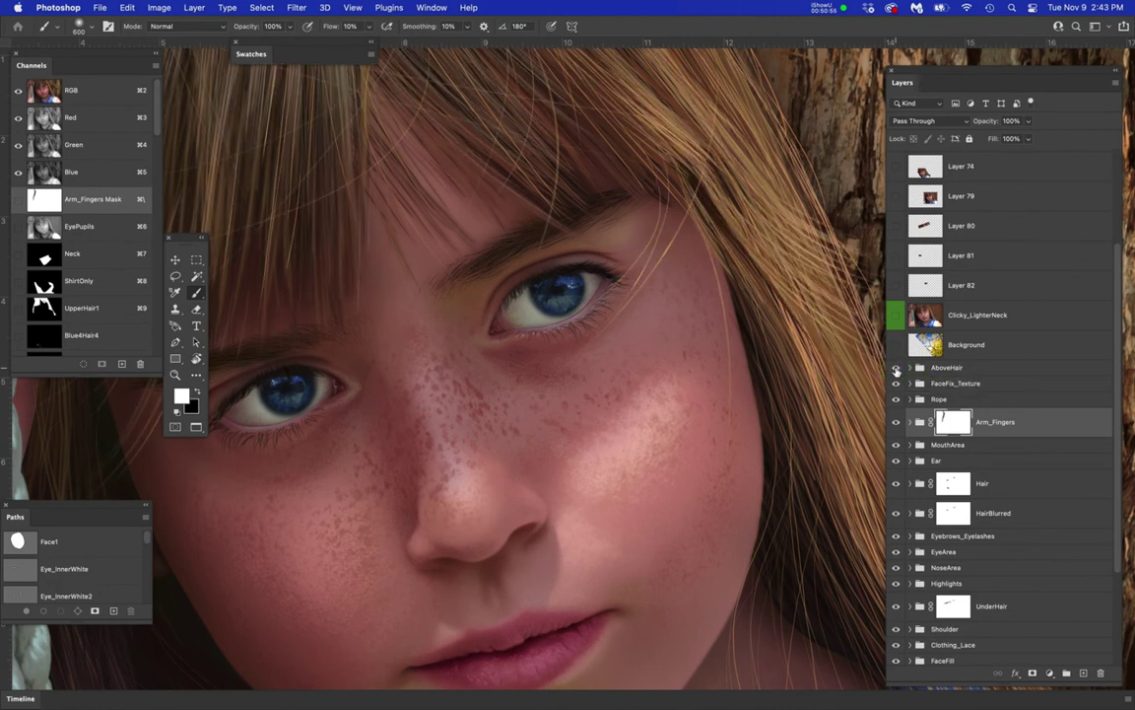
- Hide the AboveHair and Hair groups and examine the blurred hair beneath the individual strands
left_click(896, 368)
key("space")
left_click_drag(571, 208, 589, 416)
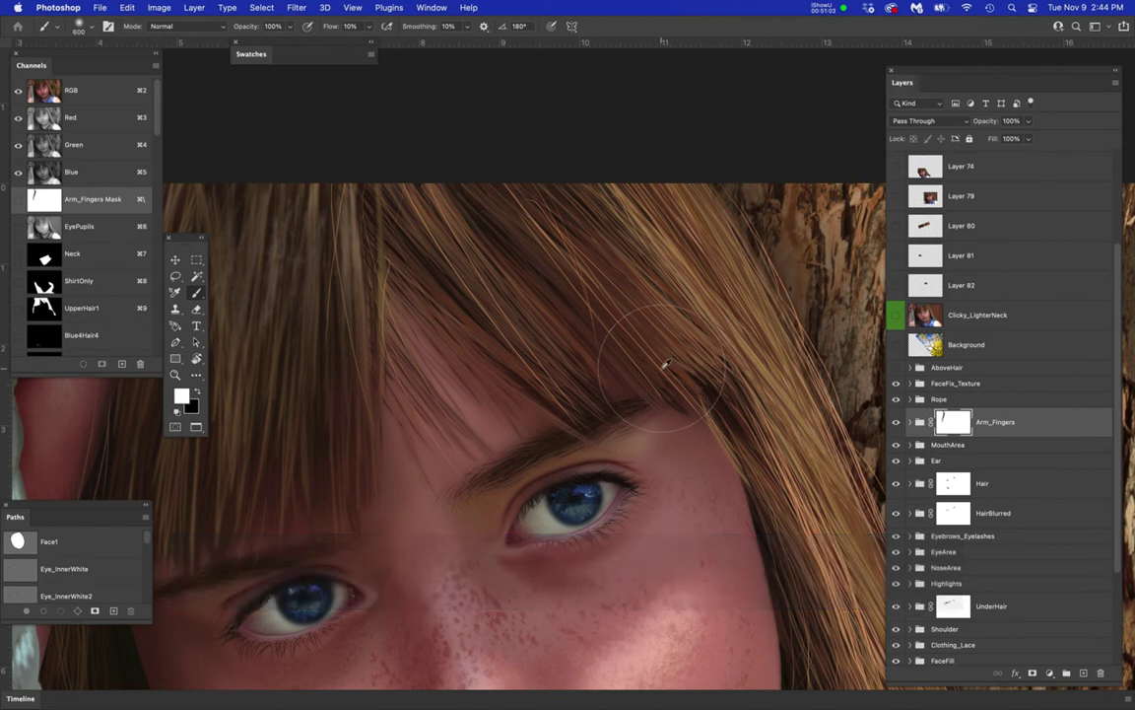
scroll(666, 363, "down", 2)
scroll(666, 363, "down", 1)
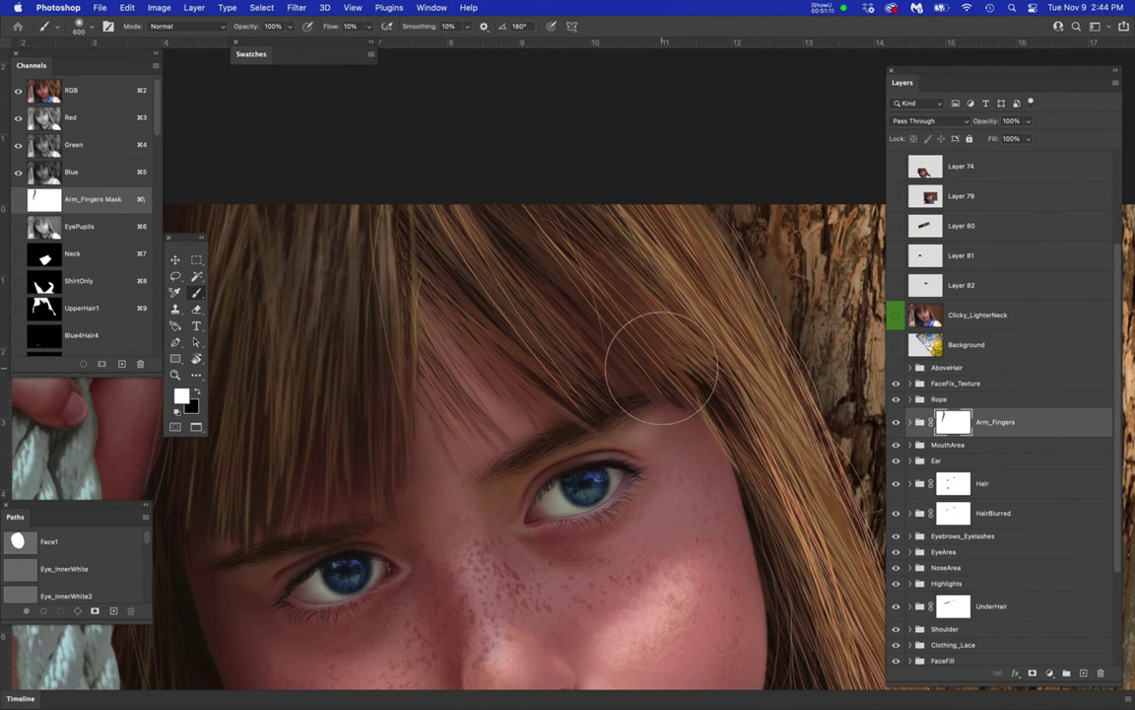
left_click(895, 484)
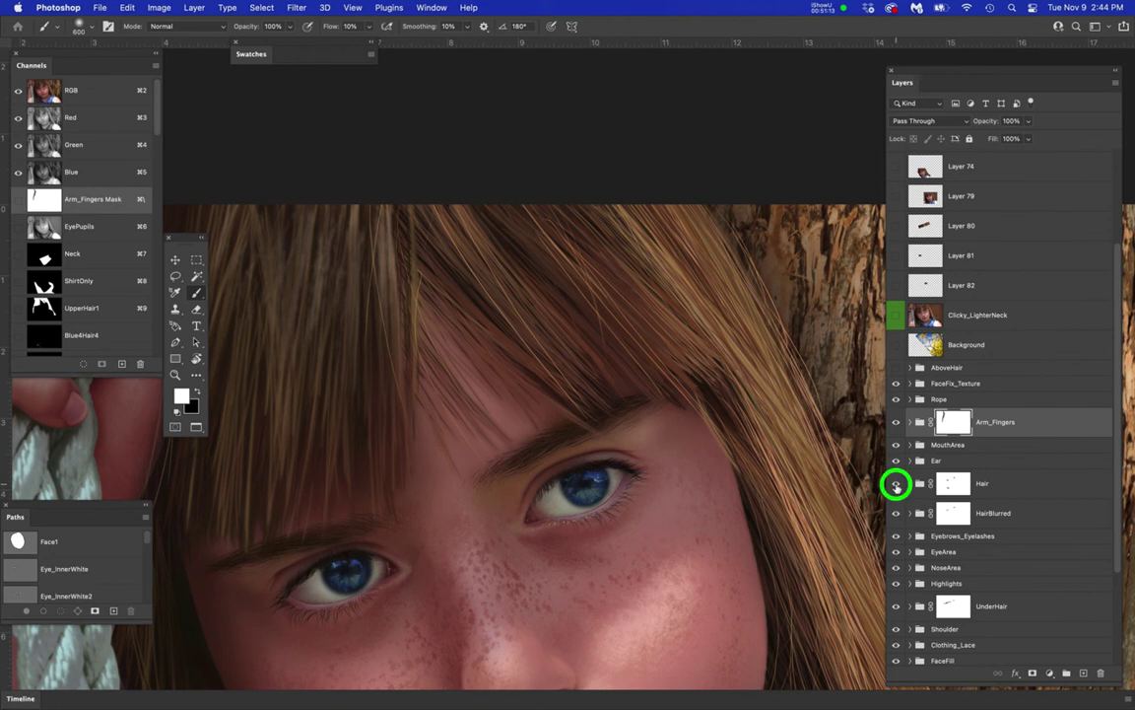
left_click(896, 484)
left_click(895, 484)
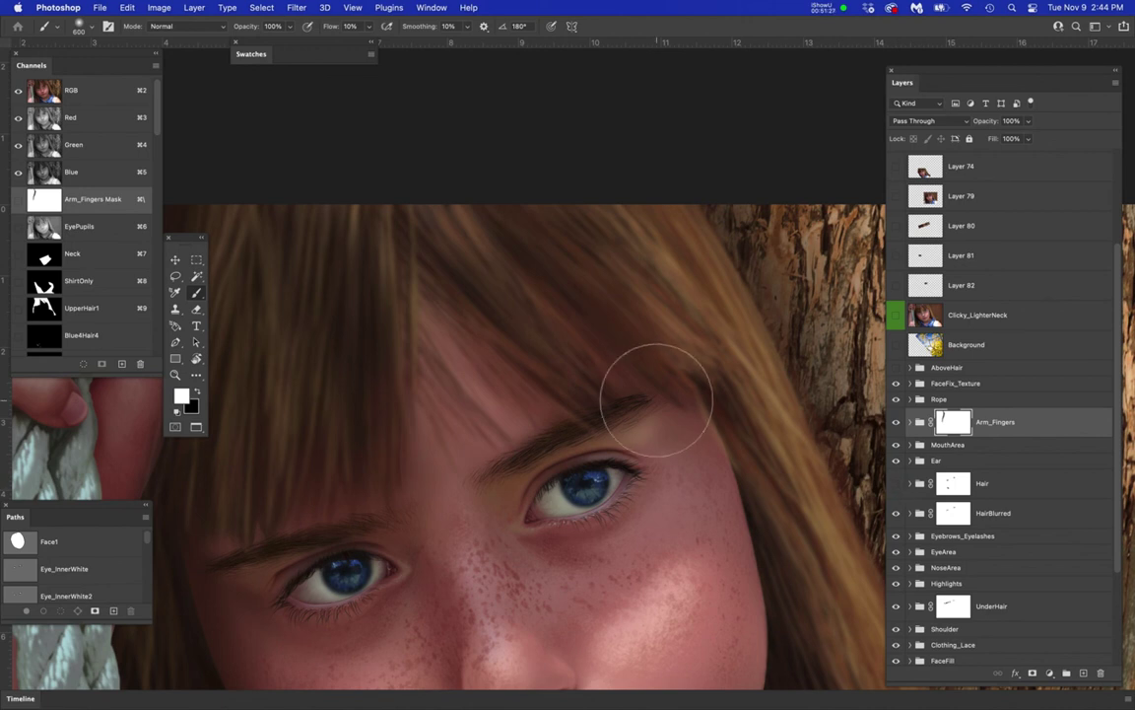
scroll(660, 396, "down", 2)
scroll(661, 396, "down", 1)
left_click_drag(710, 363, 702, 320)
- Hide all the remaining painting groups from FaceFix_Texture down to Background3, leaving the white Layer 35 showing
left_click_drag(896, 382, 892, 666)
scroll(910, 495, "down", 5)
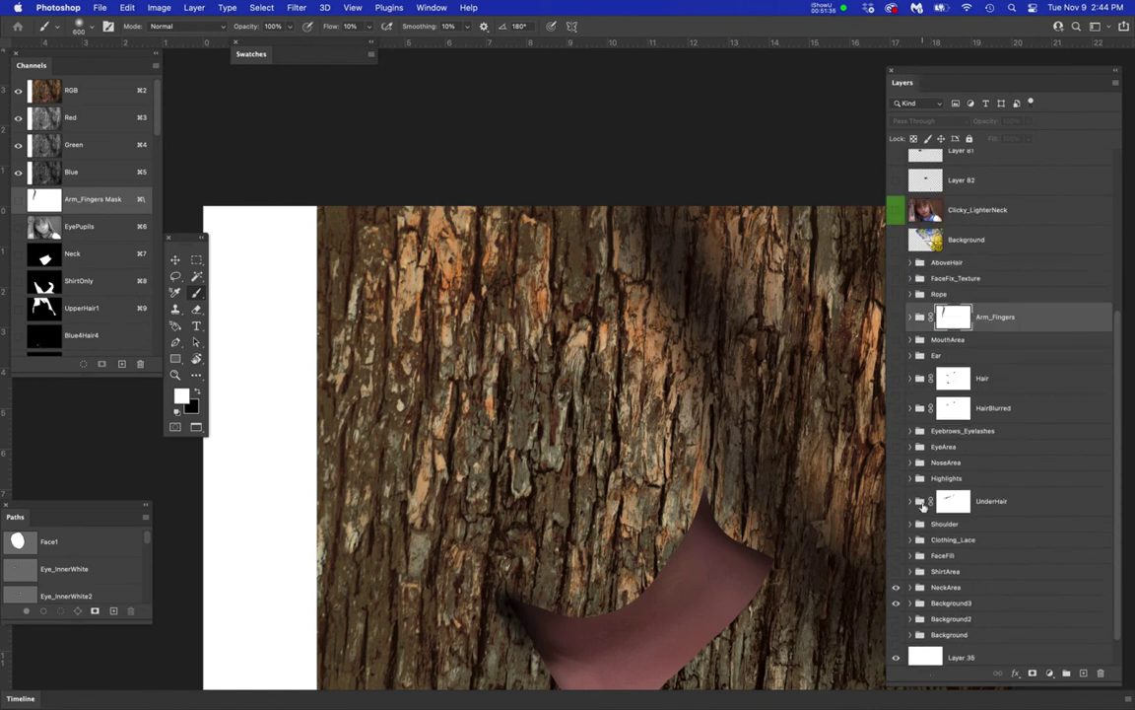
left_click_drag(896, 550, 897, 570)
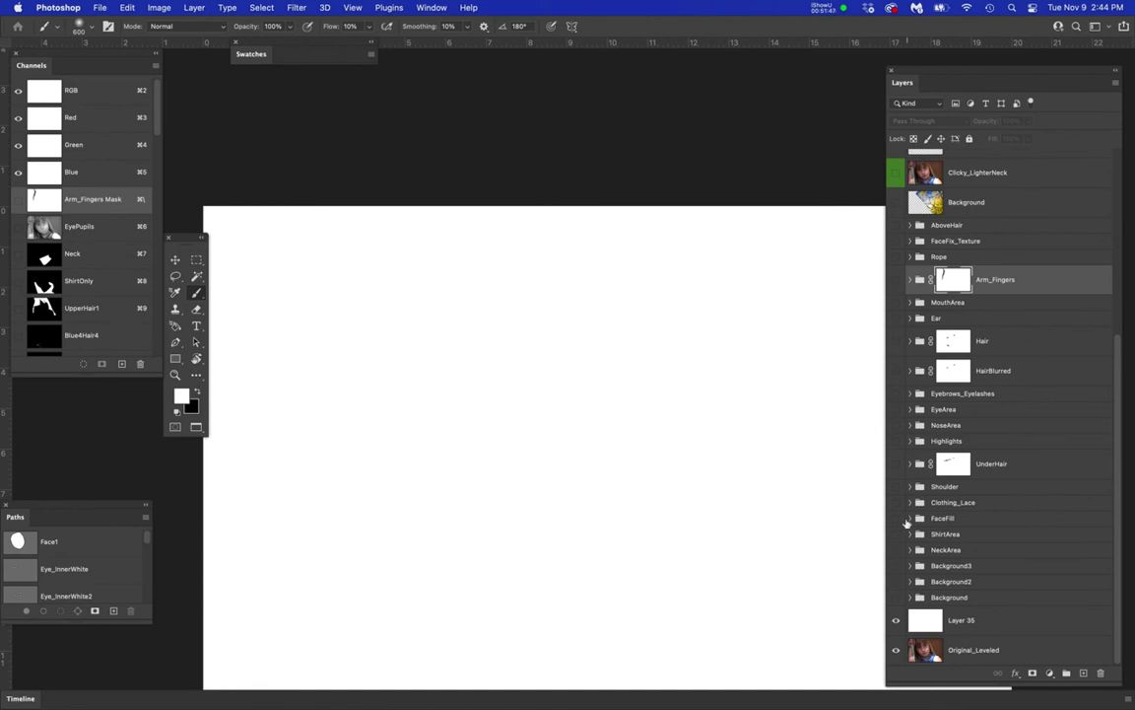
- Preview the FaceFill group alone, and show only the UnderHair group in its place
left_click(894, 518)
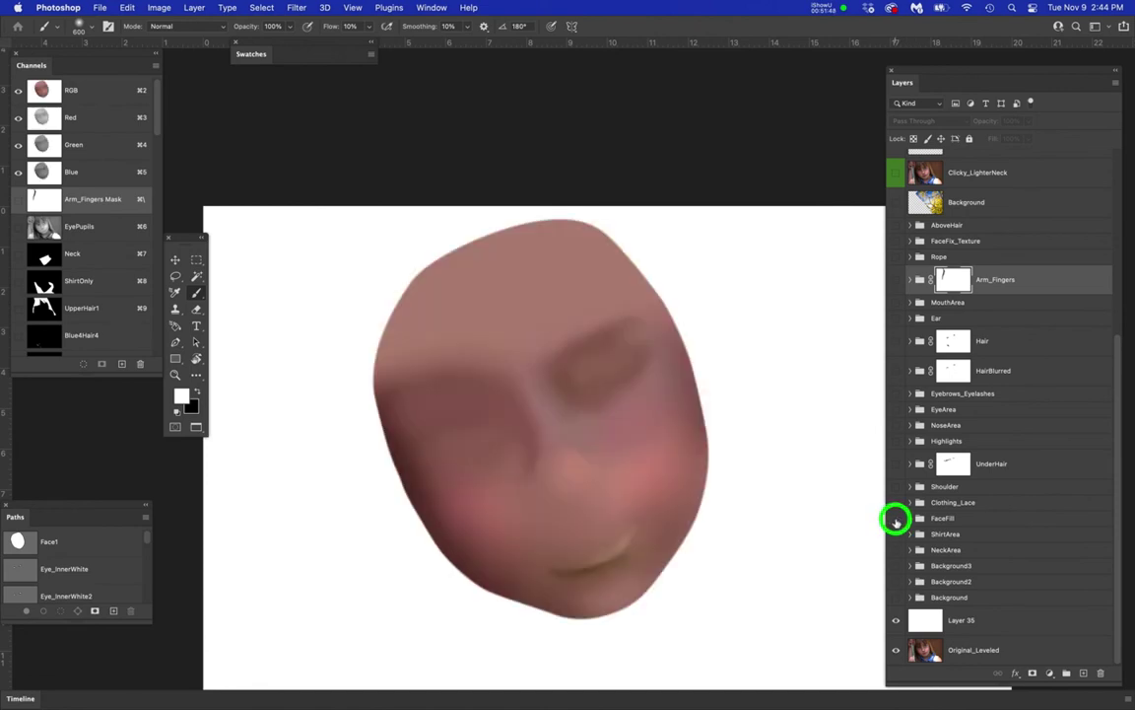
left_click(894, 518)
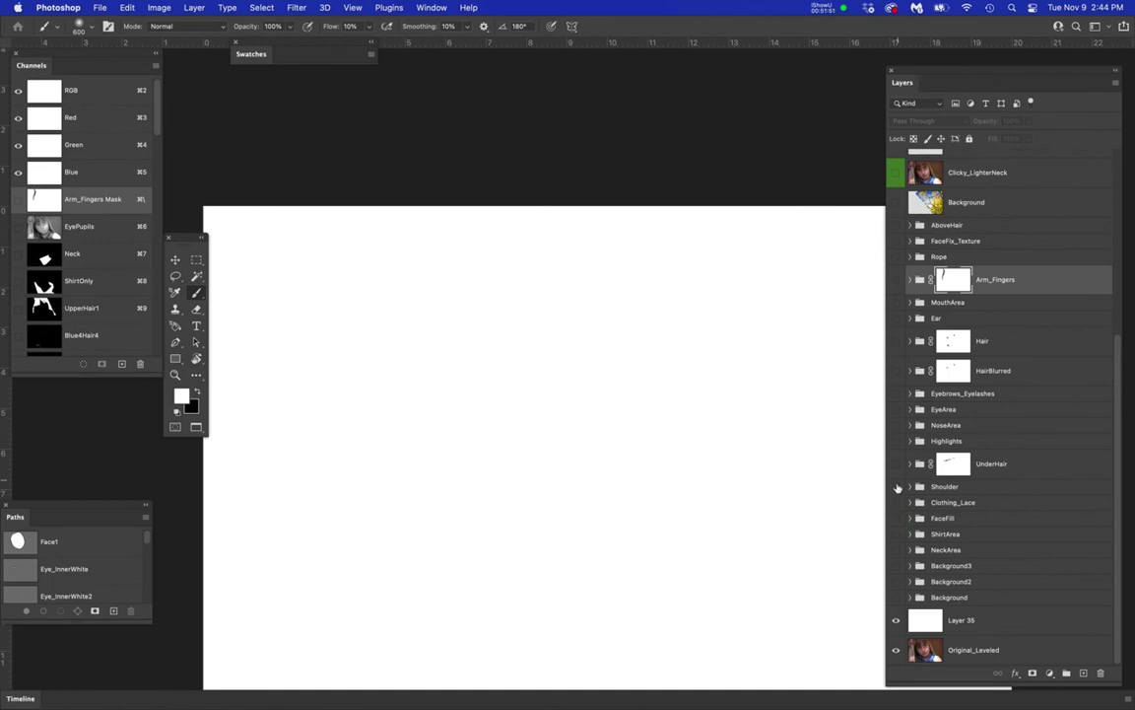
left_click(896, 463)
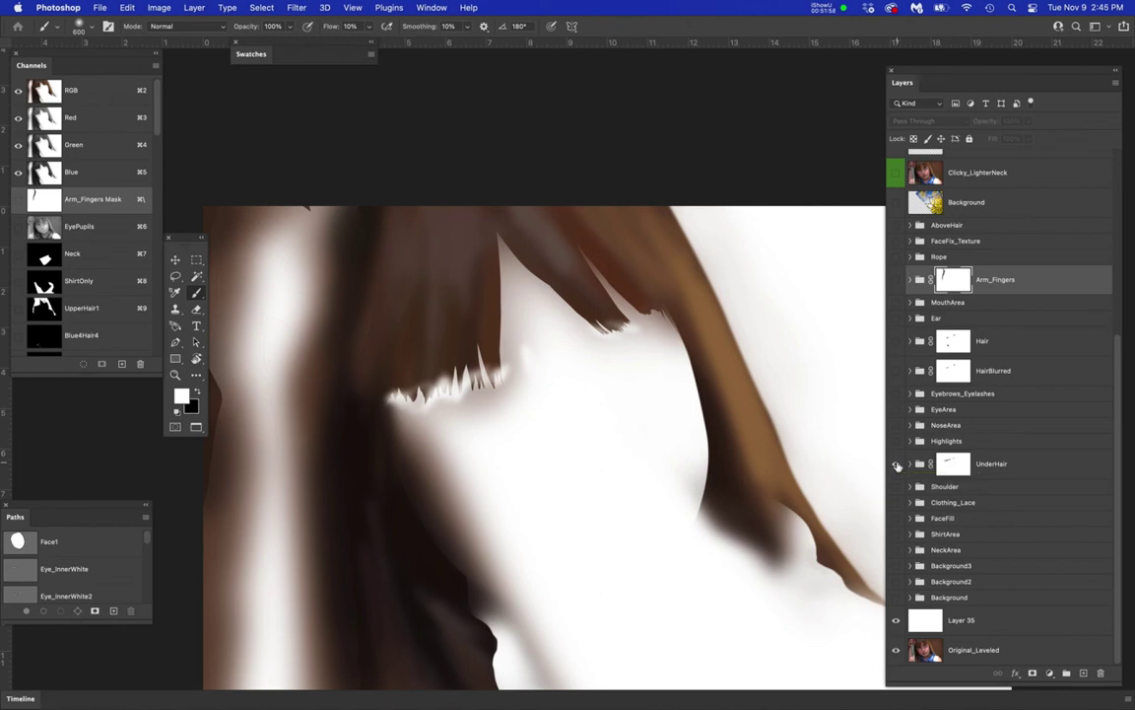
- Switch back to the white dog portrait document
key("super+grave")
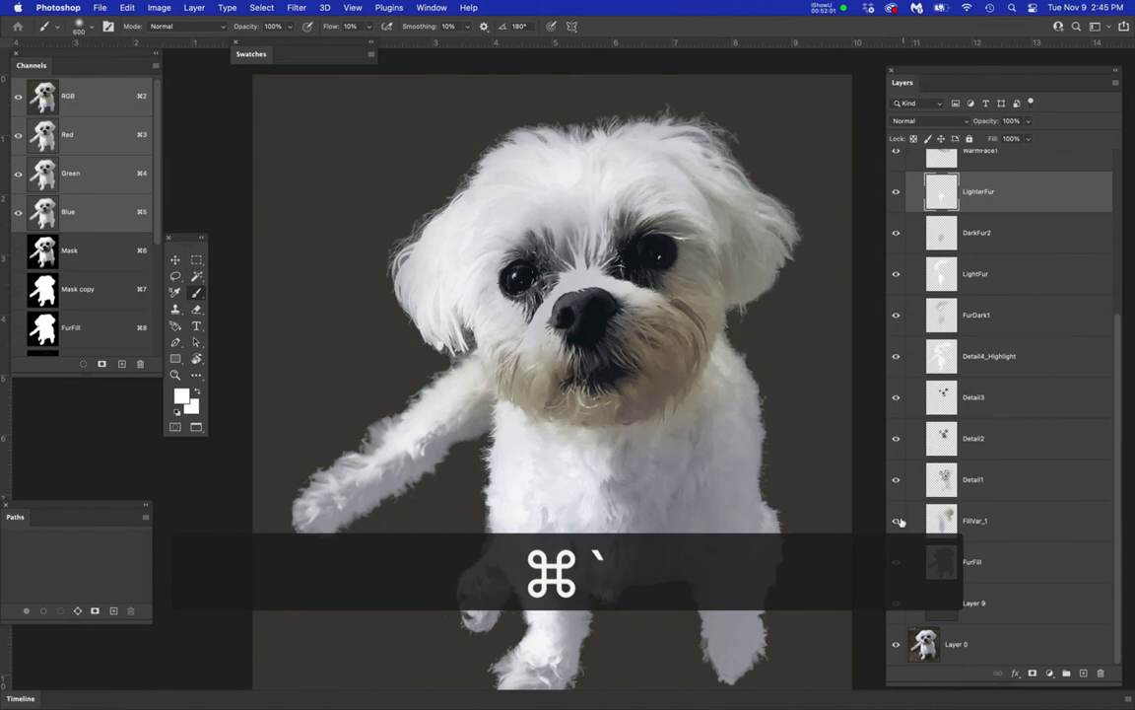
- Hide the dog's detail, fur and WarmFace layers along with FillVar_1, leaving only the FurFill silhouette over the dark background
left_click_drag(897, 483, 888, 231)
left_click(896, 397)
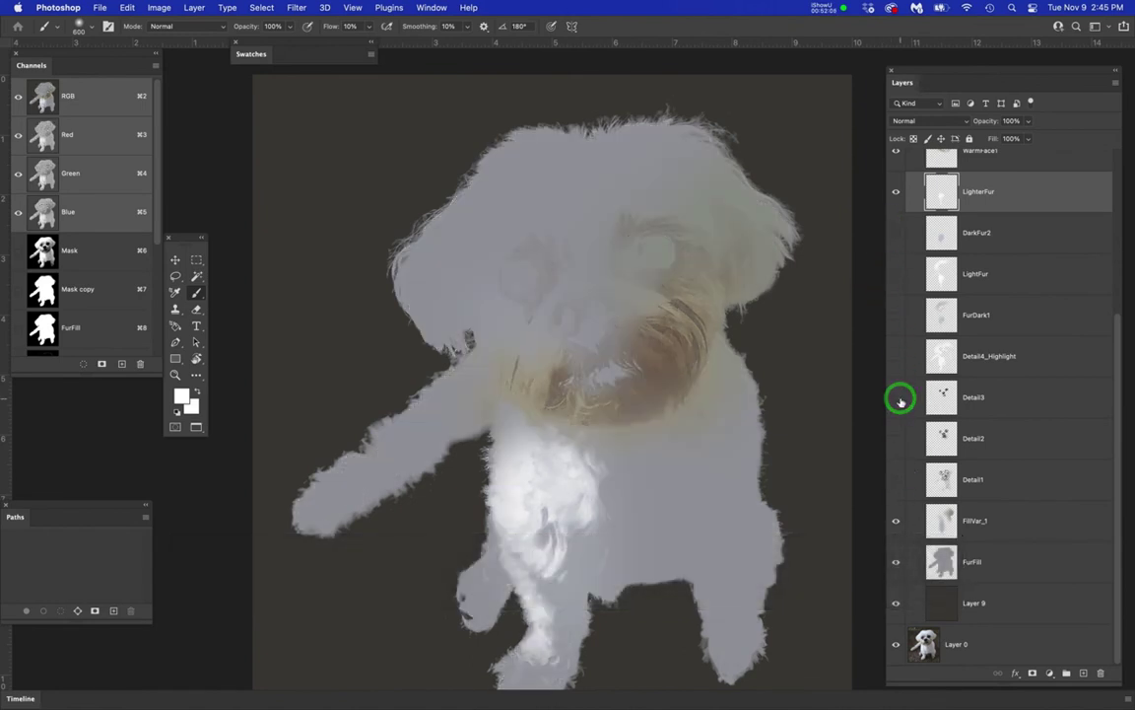
left_click(894, 522)
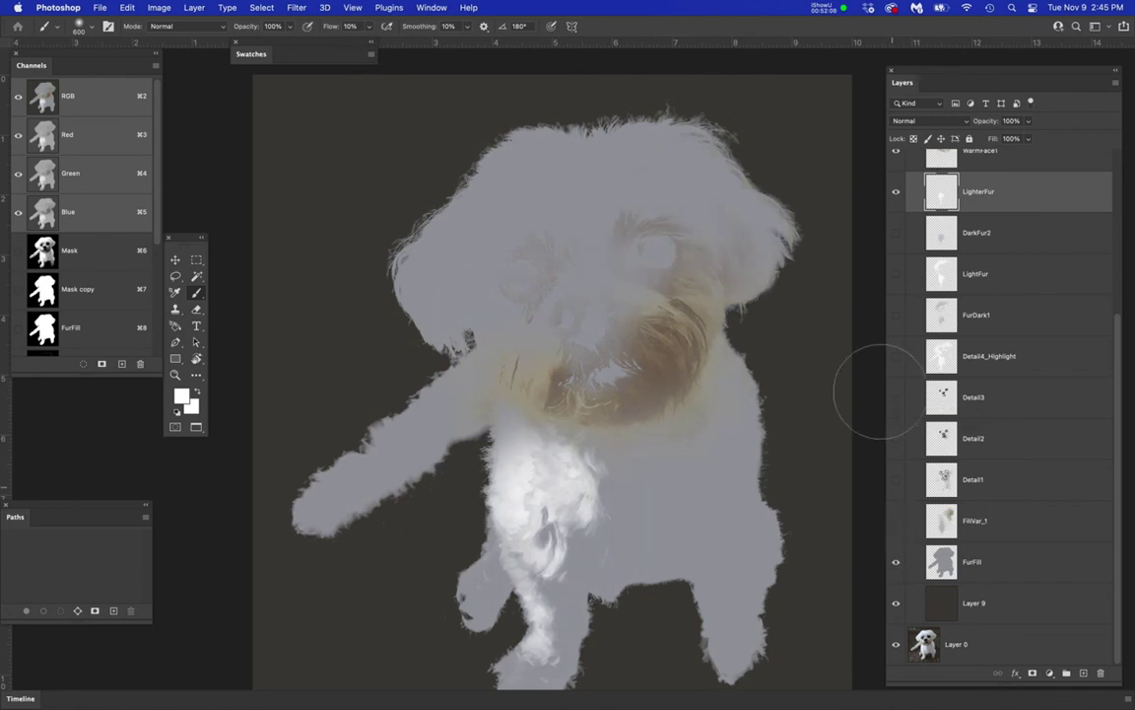
left_click(896, 191)
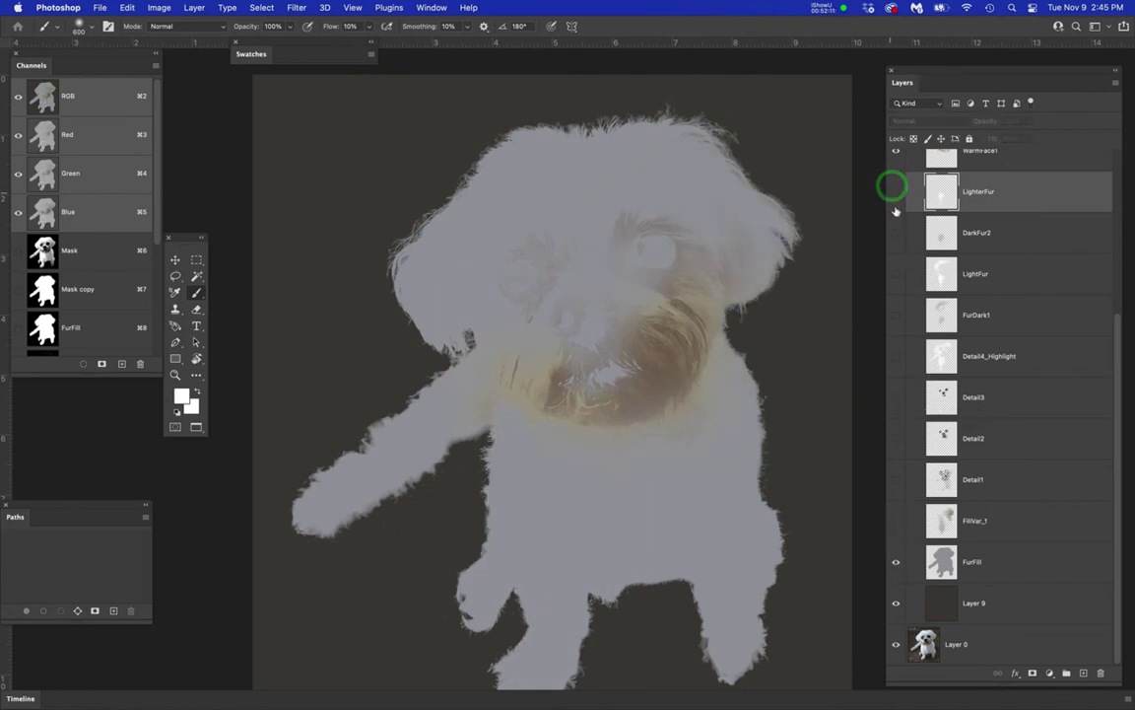
scroll(926, 241, "up", 3)
left_click_drag(896, 173, 891, 246)
scroll(892, 245, "up", 1)
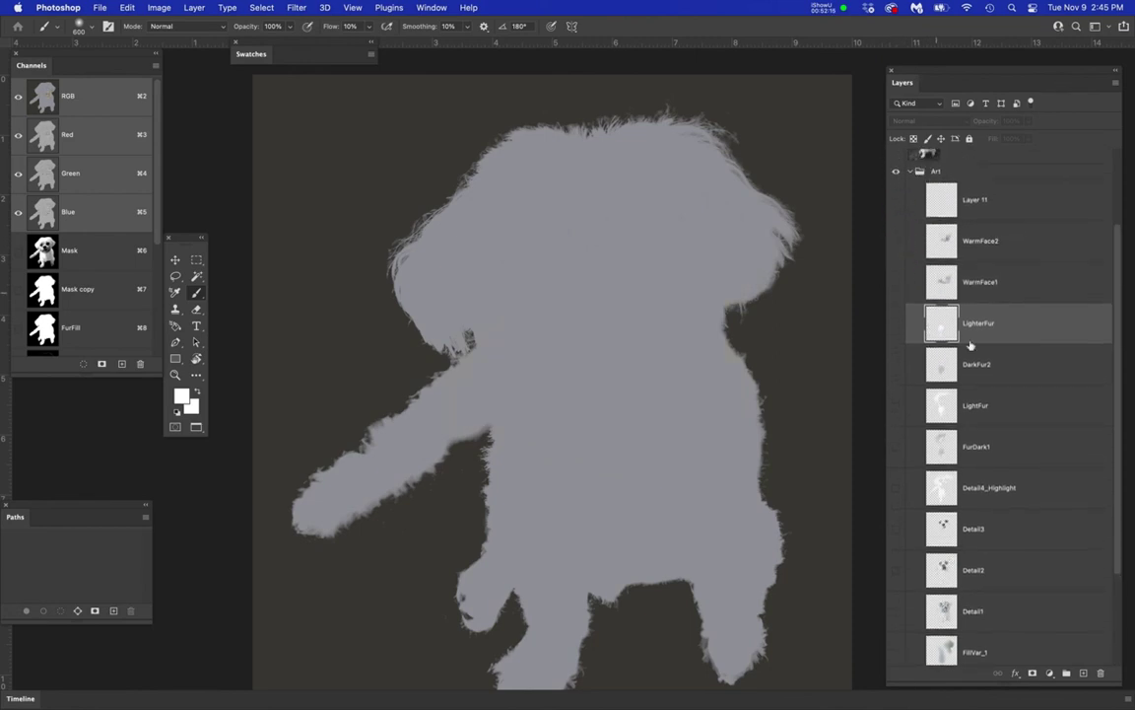
- Show the FillVar_1 and Detail1 layers over the FurFill base
scroll(995, 424, "down", 4)
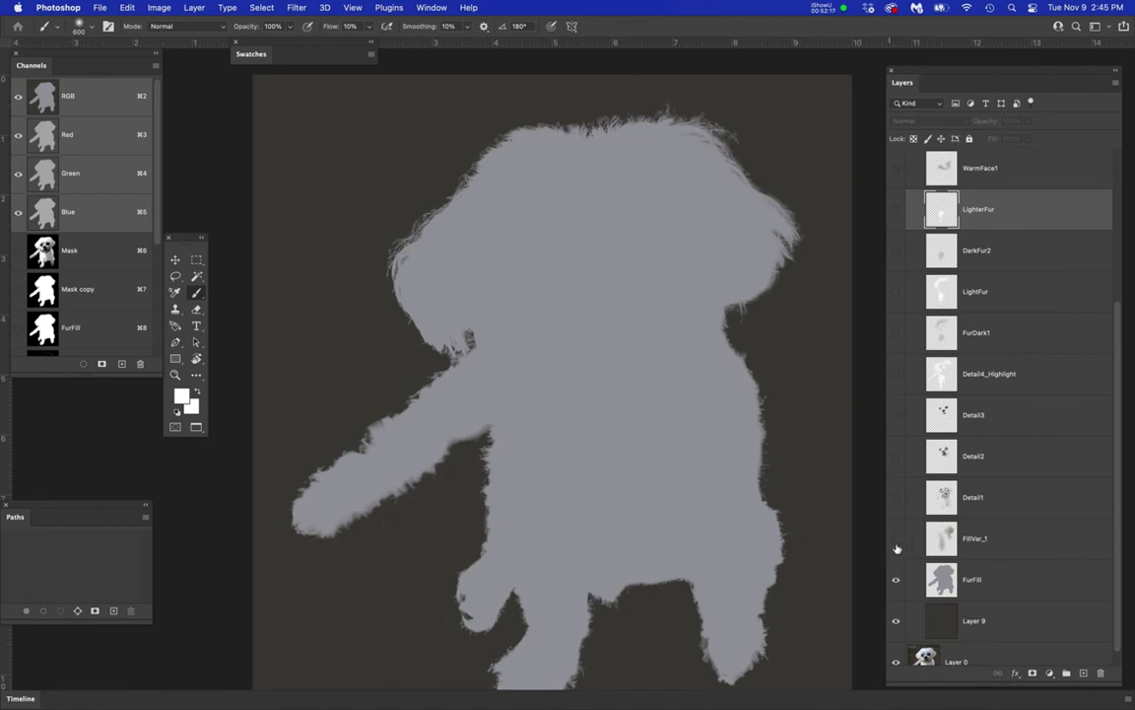
left_click(896, 538)
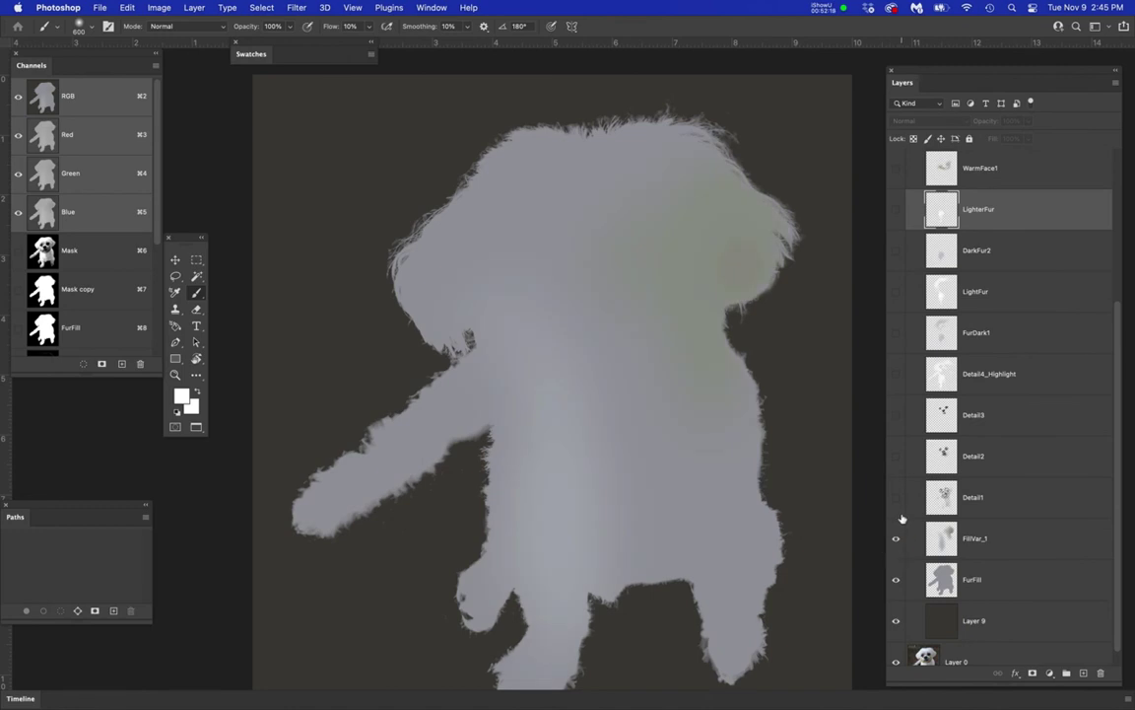
left_click(895, 499)
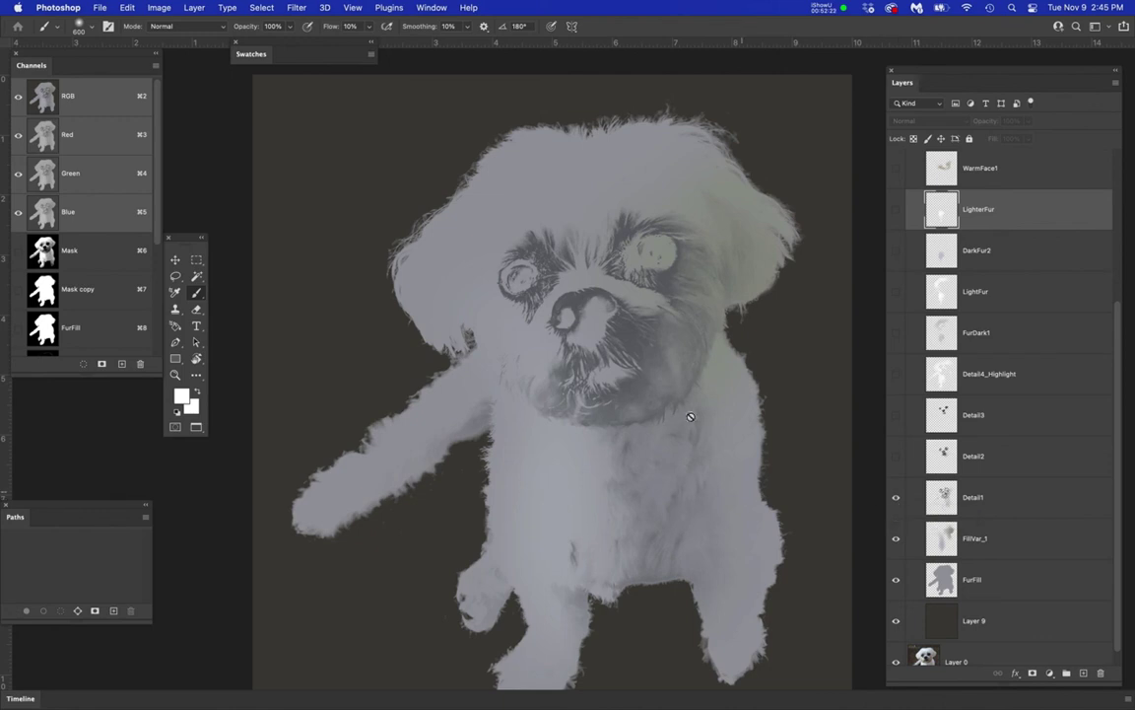
- Switch to the girl portrait and compare the Hair and UnderHair groups shown together, separately and hidden
key("super+grave")
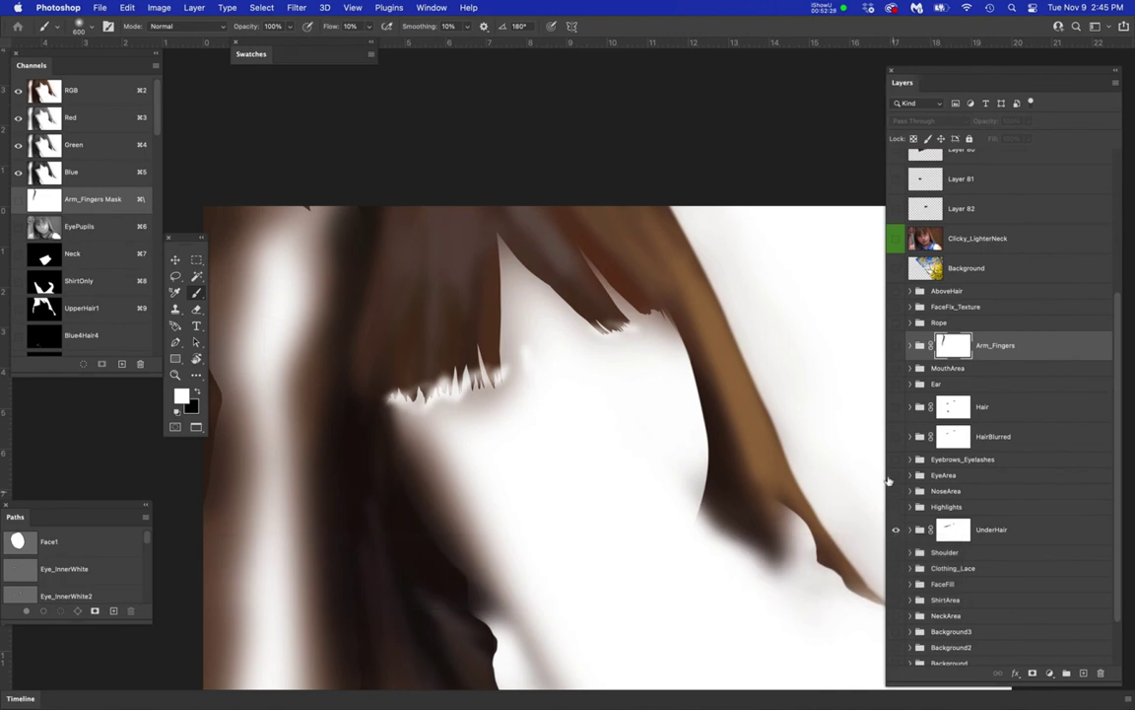
left_click(896, 407)
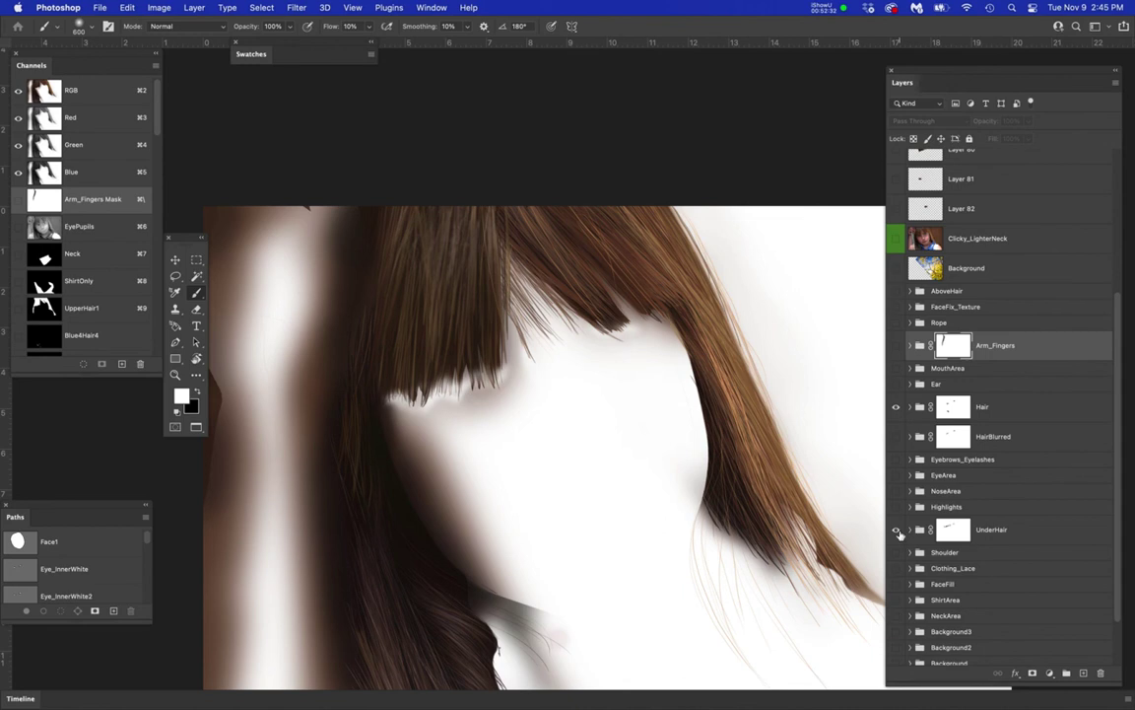
left_click(897, 531)
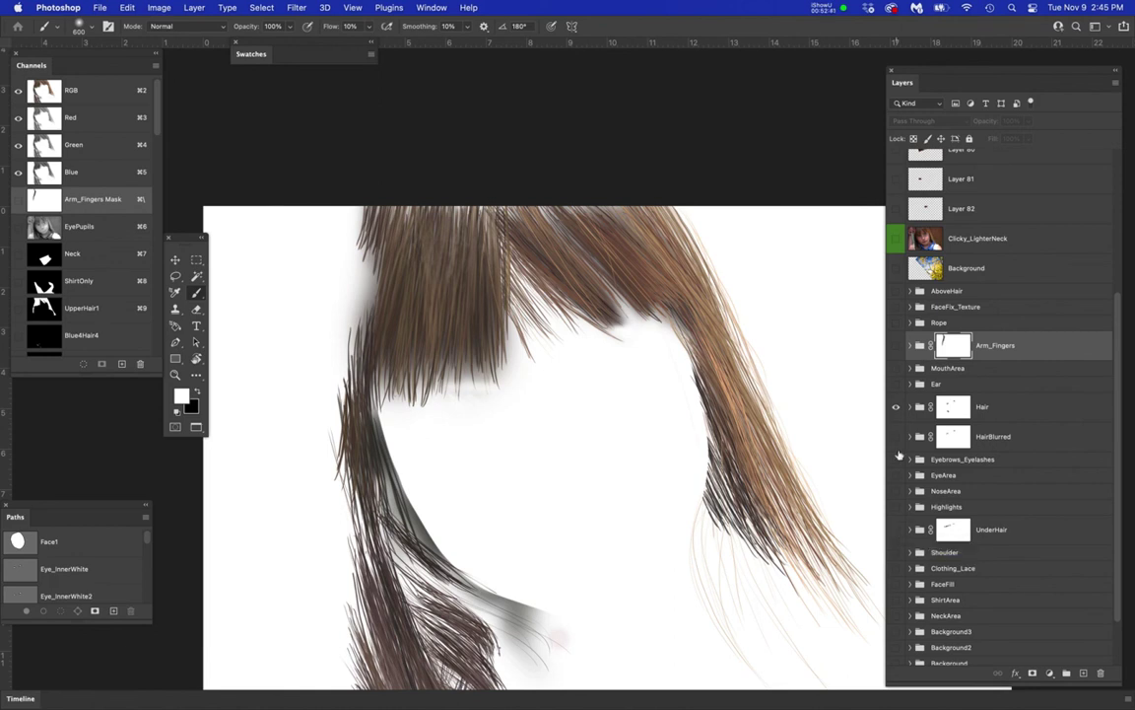
left_click(896, 406)
left_click(897, 530)
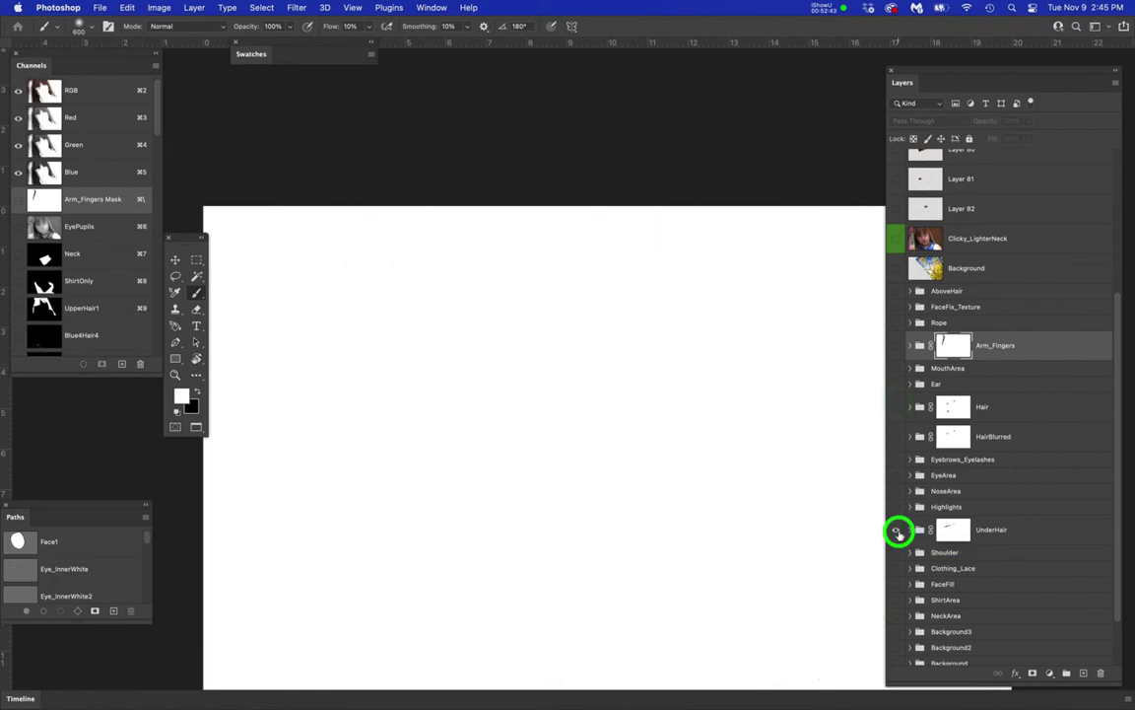
left_click(896, 530)
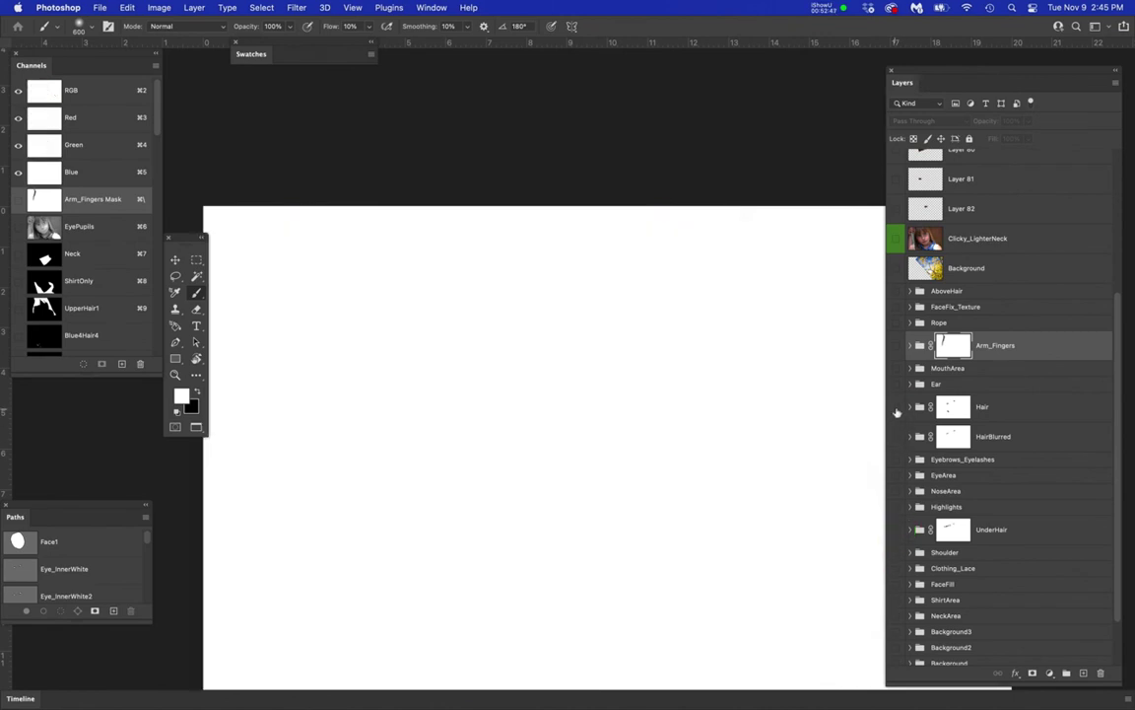
- Show the Hair and UnderHair groups together and add the AboveHair flyaway strands
left_click(897, 407)
left_click(896, 530)
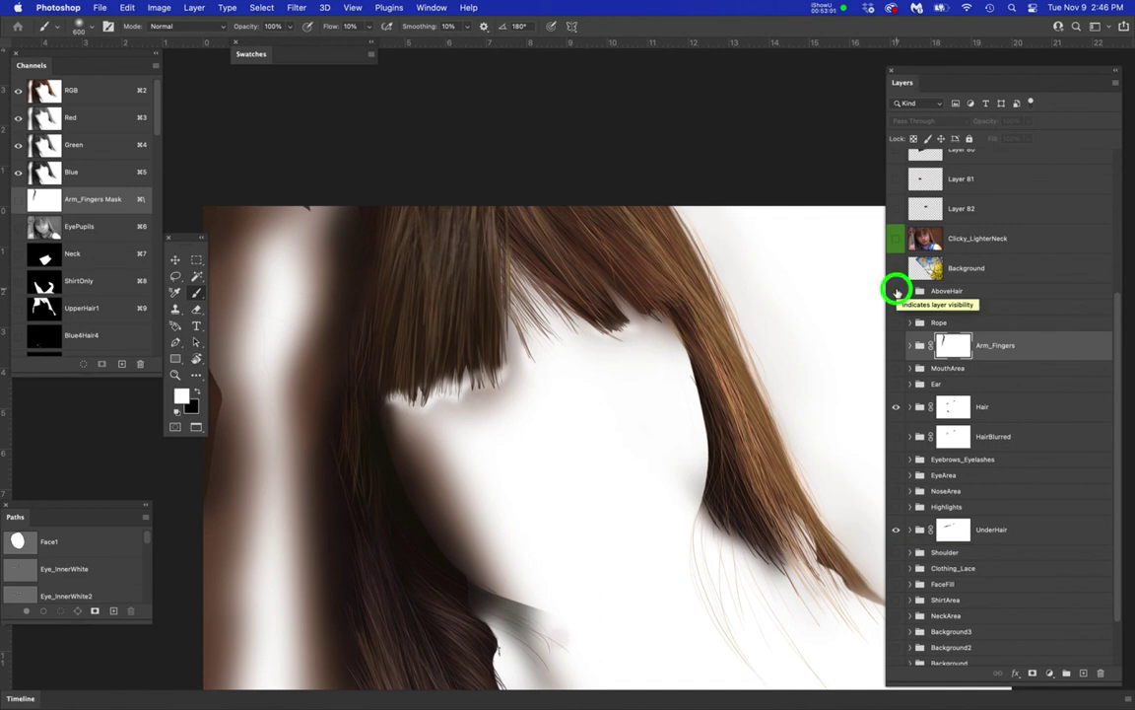
left_click(897, 293)
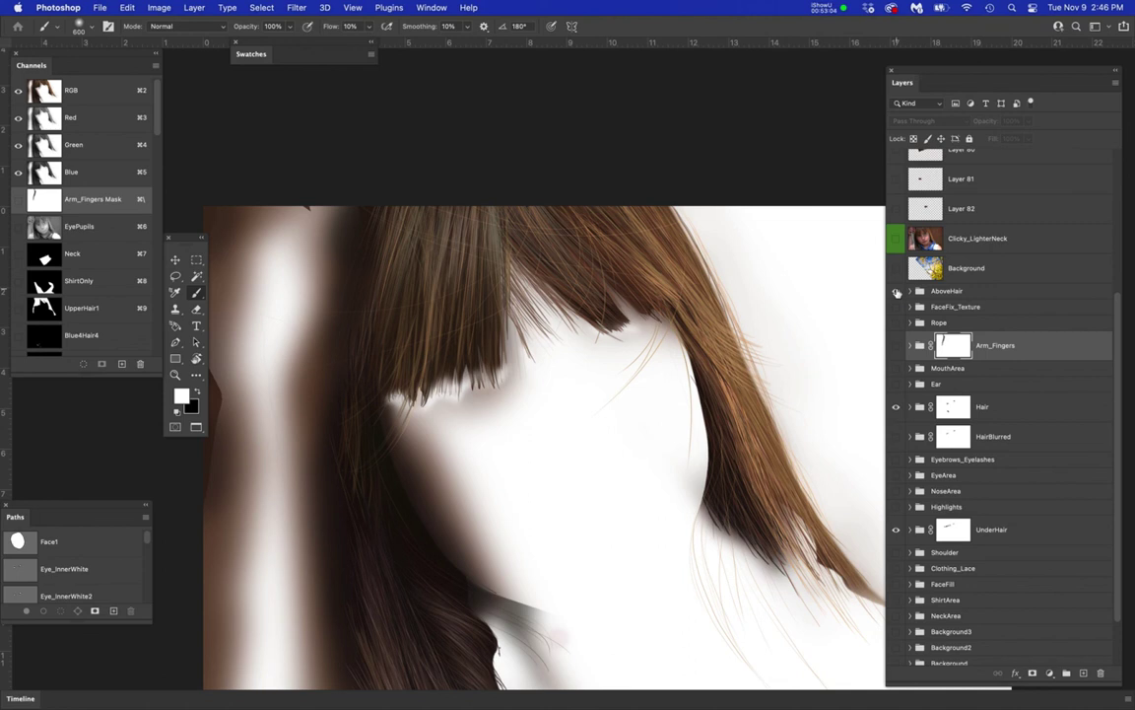
- Show all the remaining painting groups from FaceFix_Texture down to Background and inspect the finished hair strands up close
left_click_drag(897, 293, 897, 659)
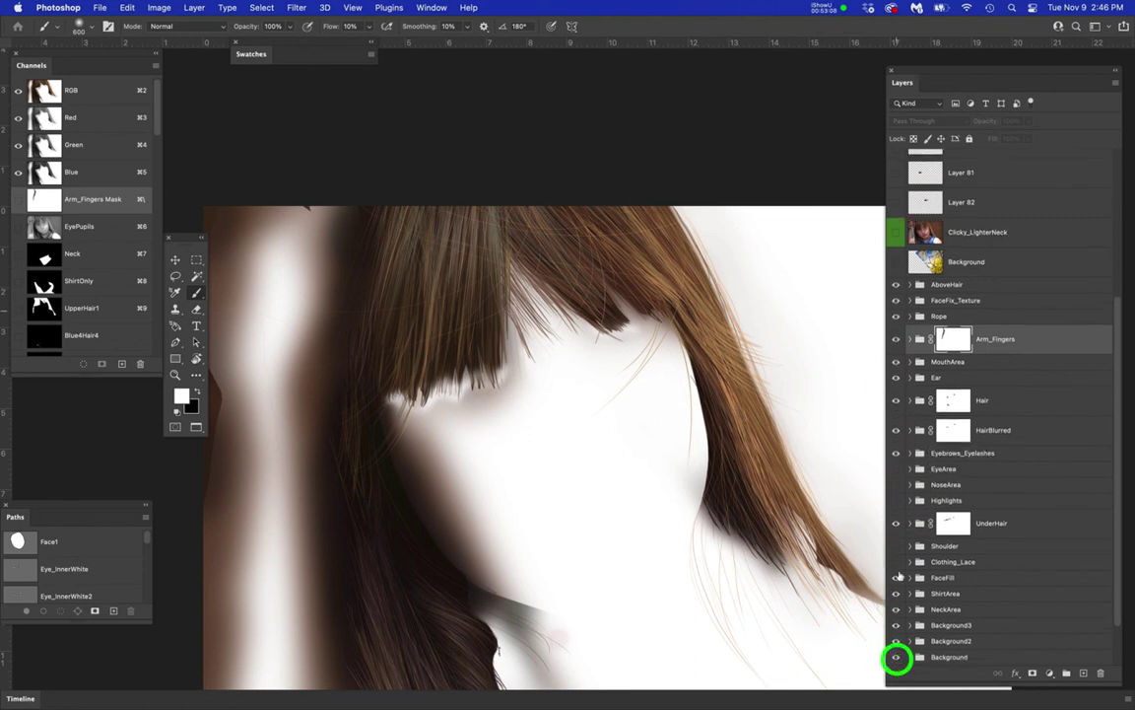
left_click(900, 502)
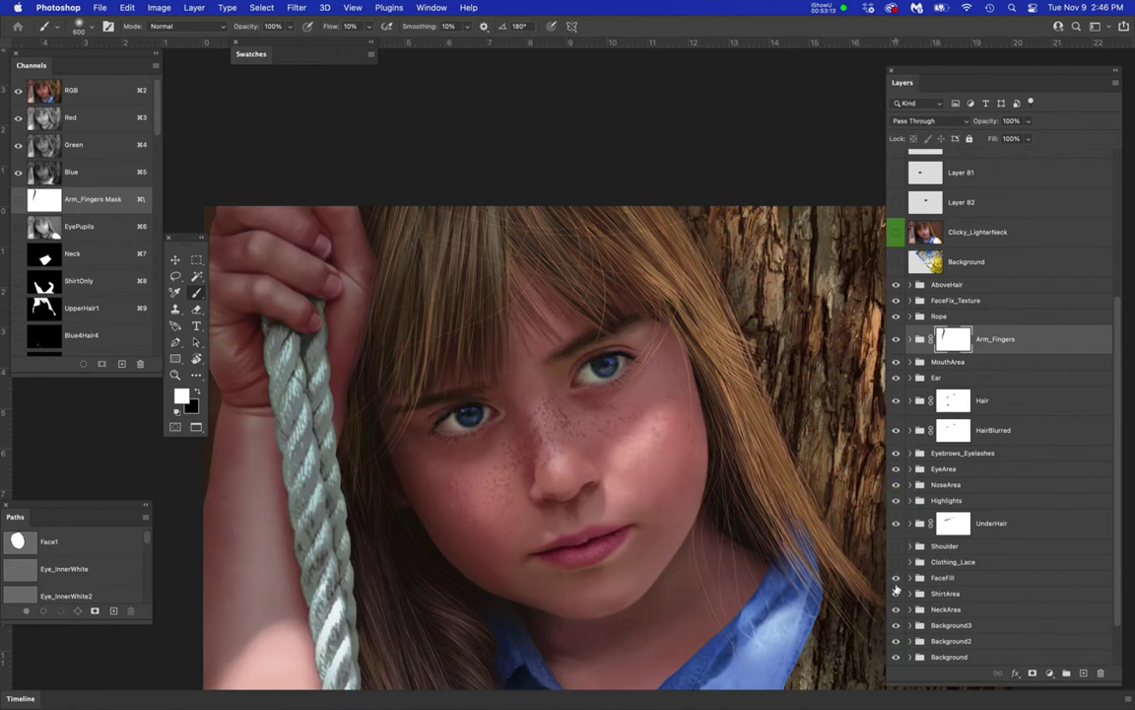
left_click(896, 545)
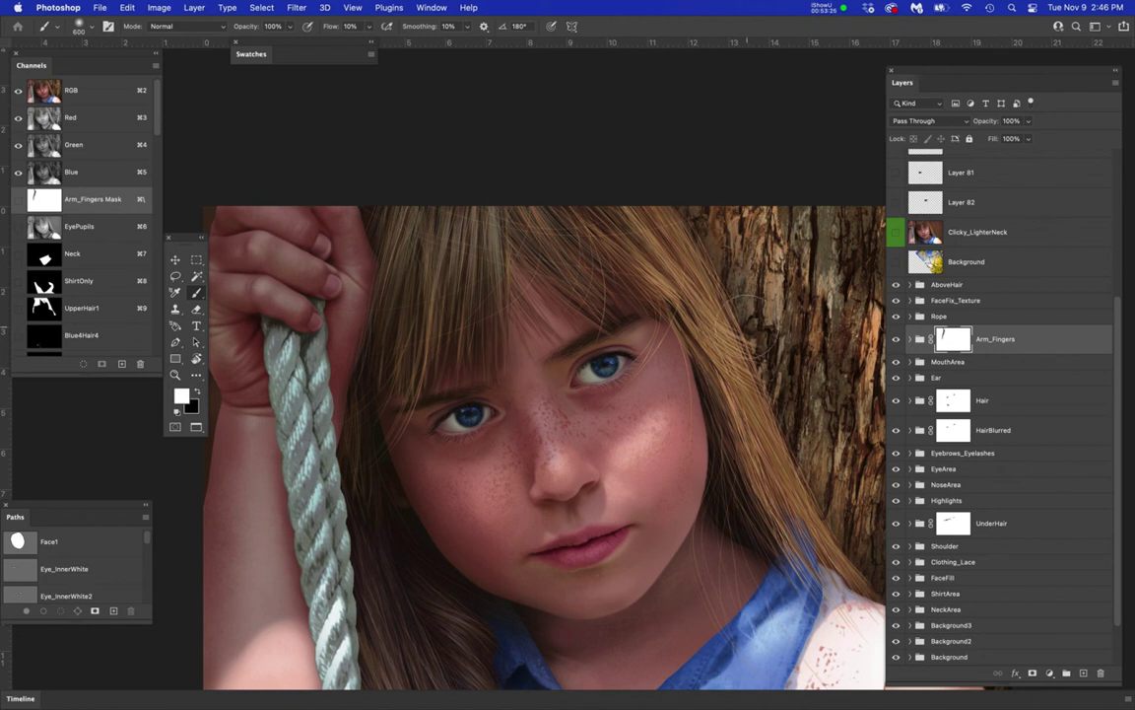
scroll(748, 326, "up", 5)
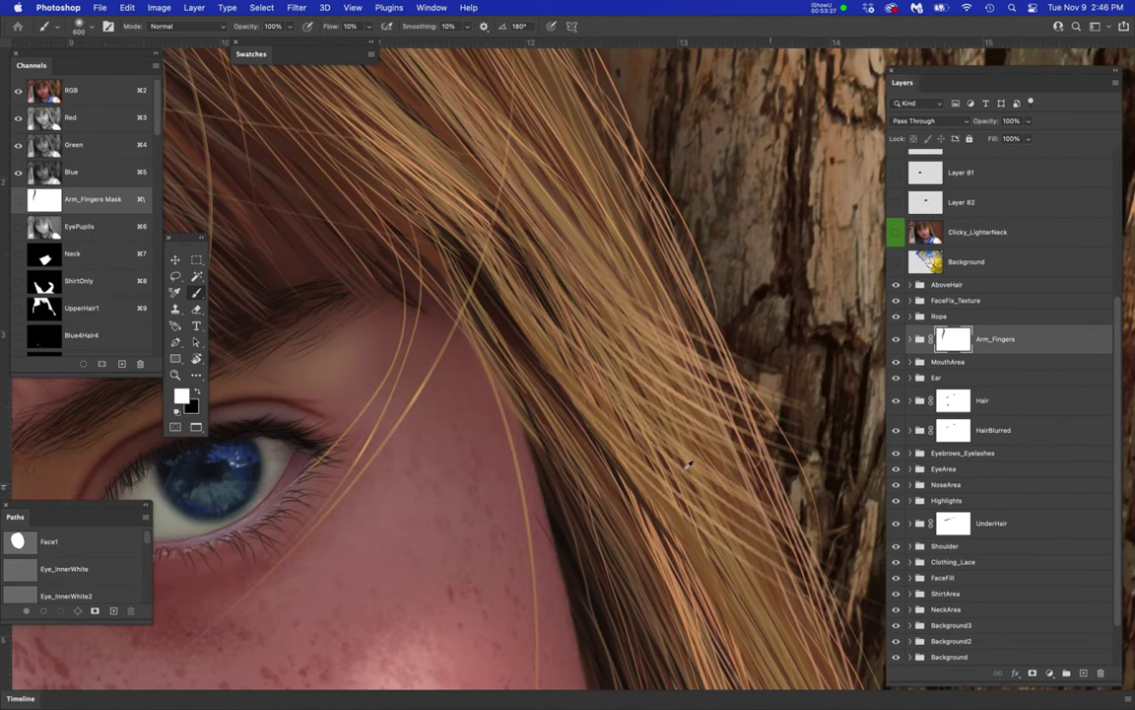
scroll(638, 418, "down", 4)
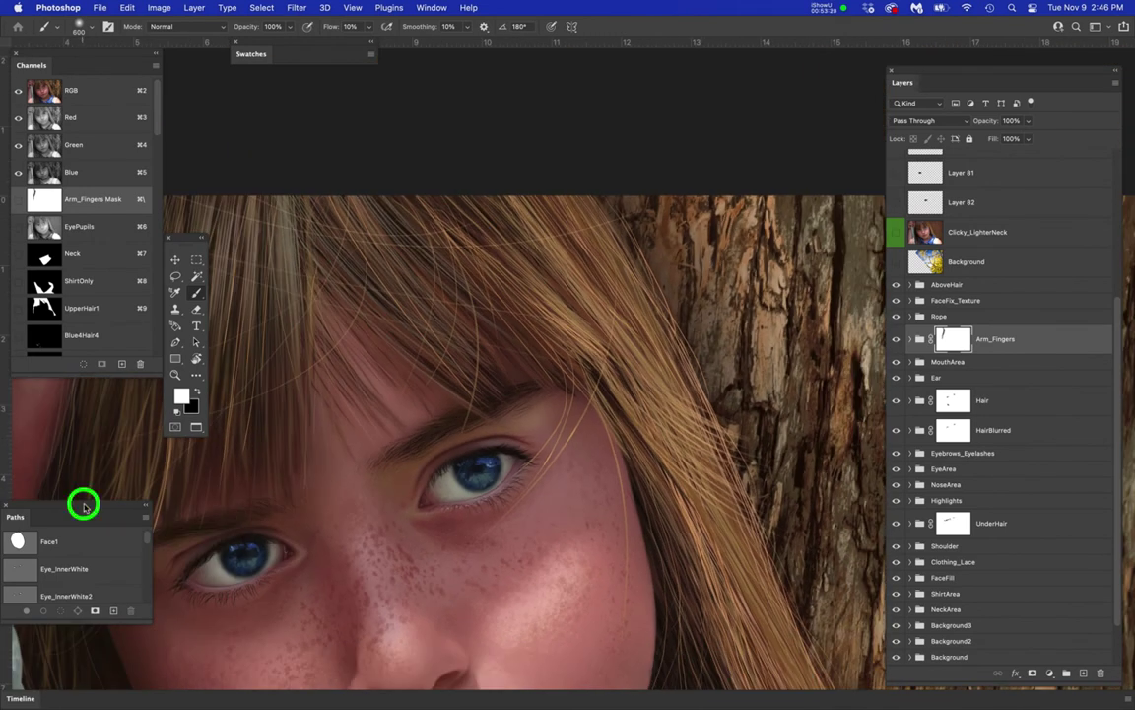
- Enlarge the list of saved paths and browse through it to the hair paths
left_click_drag(83, 506, 430, 141)
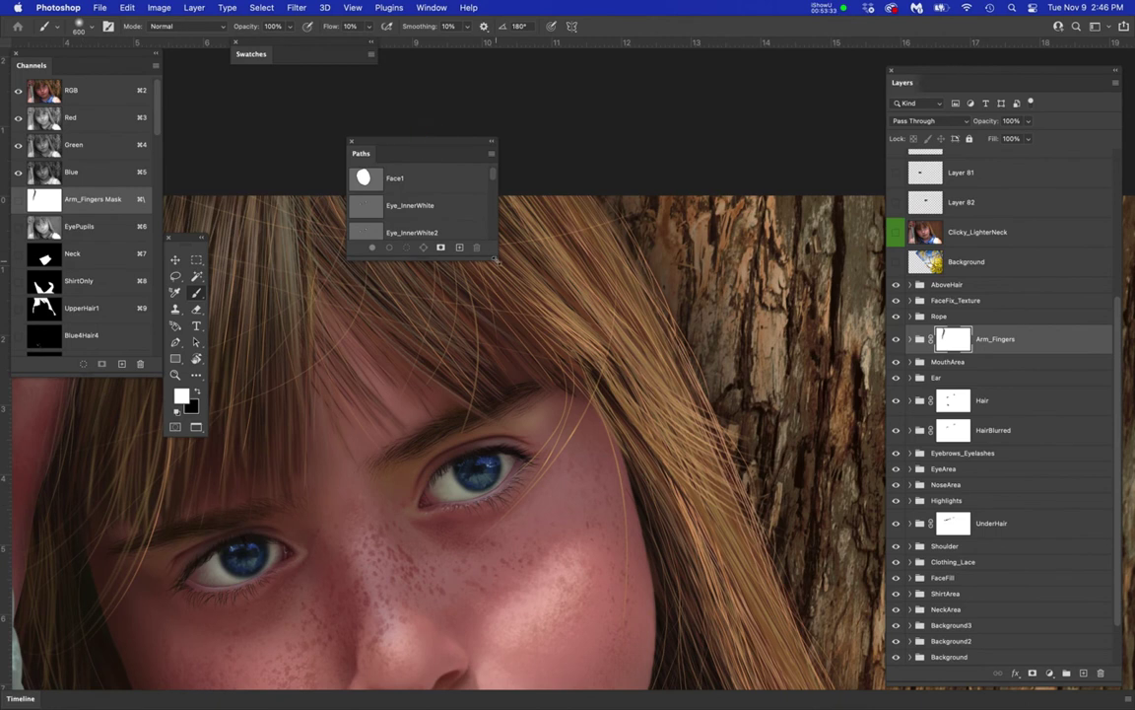
left_click_drag(493, 269, 510, 677)
scroll(424, 532, "down", 5)
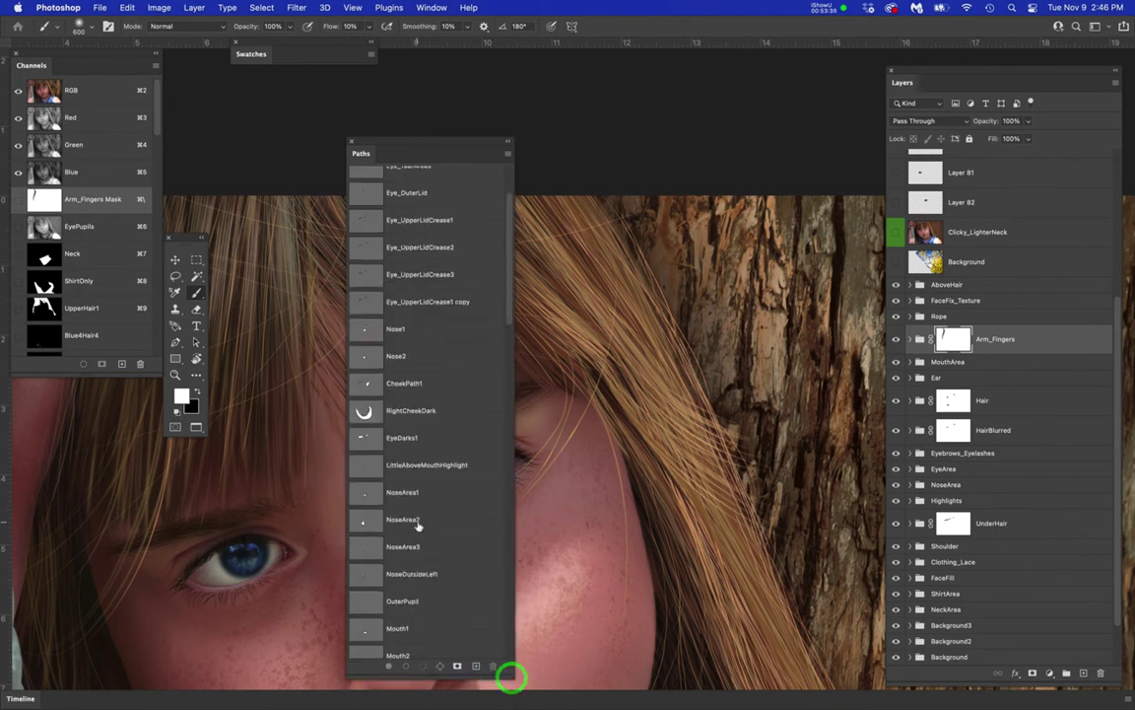
scroll(418, 527, "down", 10)
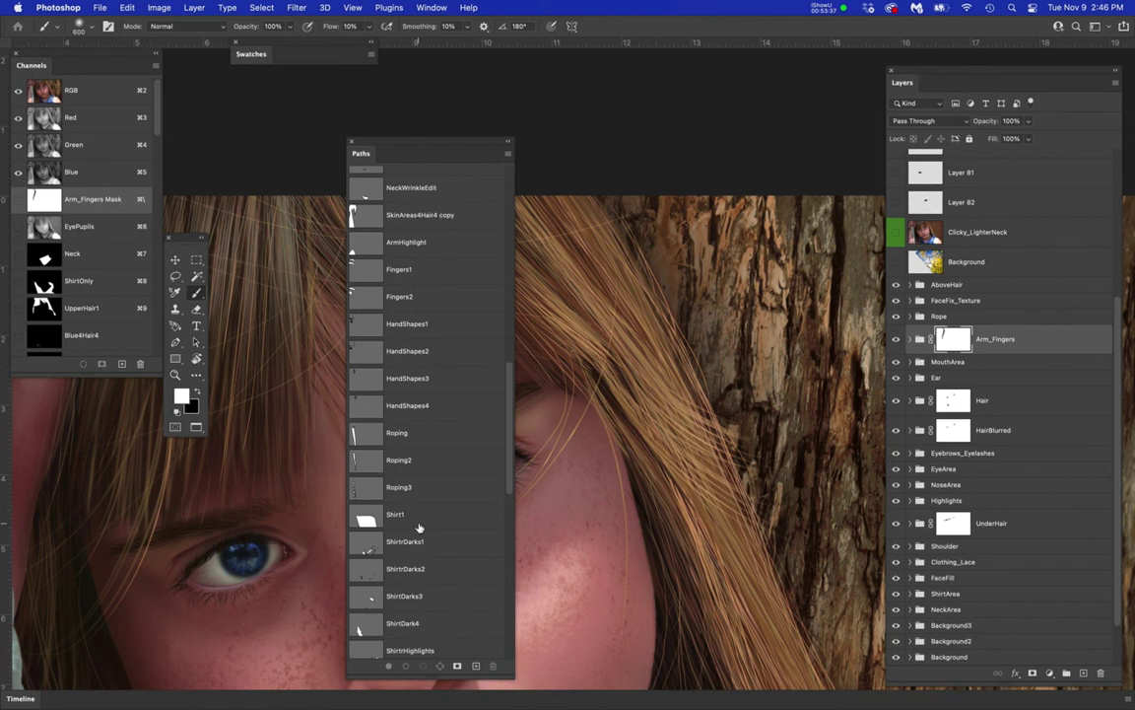
scroll(419, 528, "down", 9)
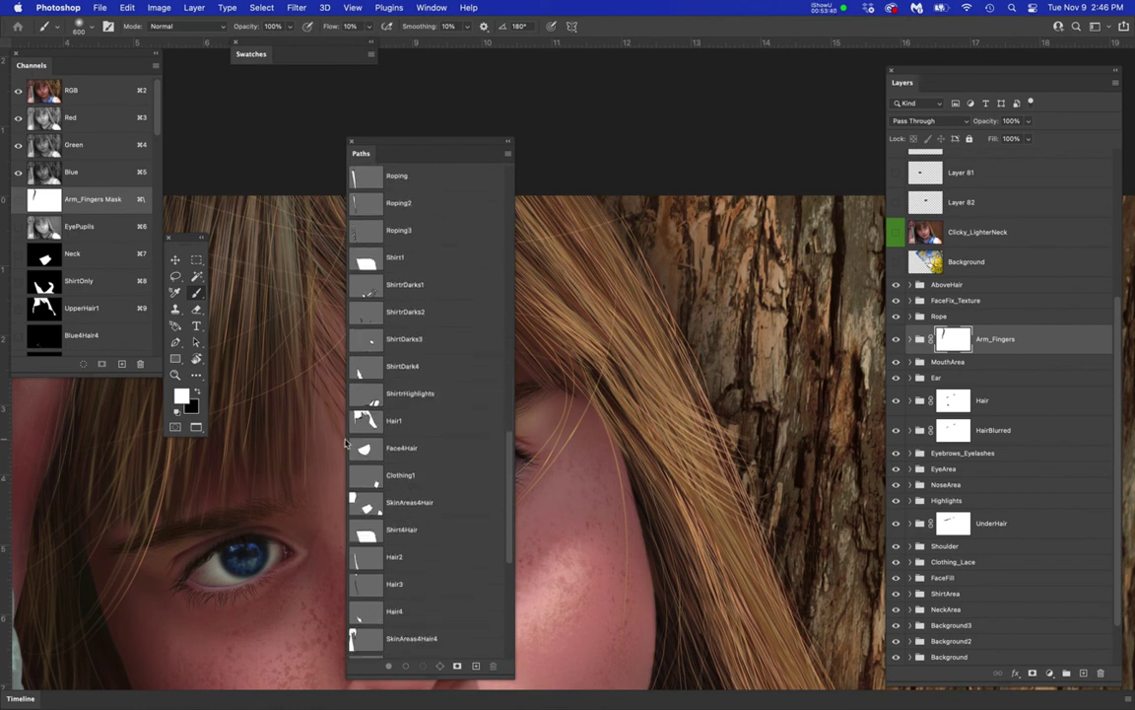
scroll(422, 481, "down", 3)
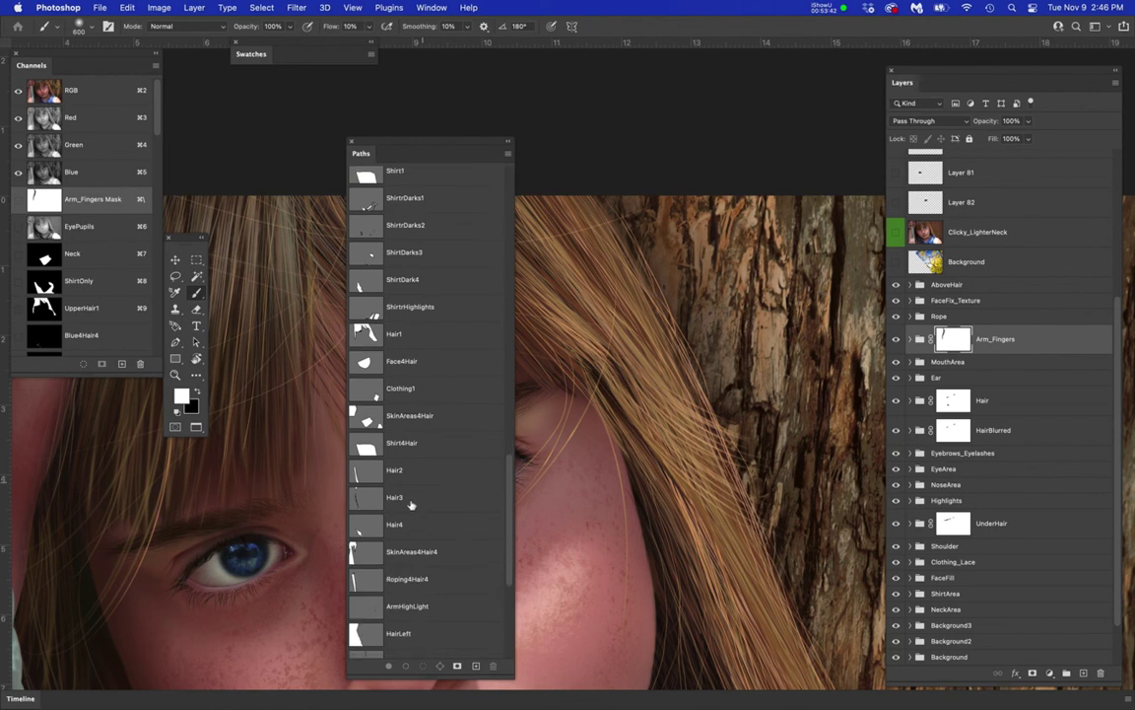
- Preview the outlines of the Hair2, Hair3 and Hair4 paths over the whole girl portrait
left_click(400, 470)
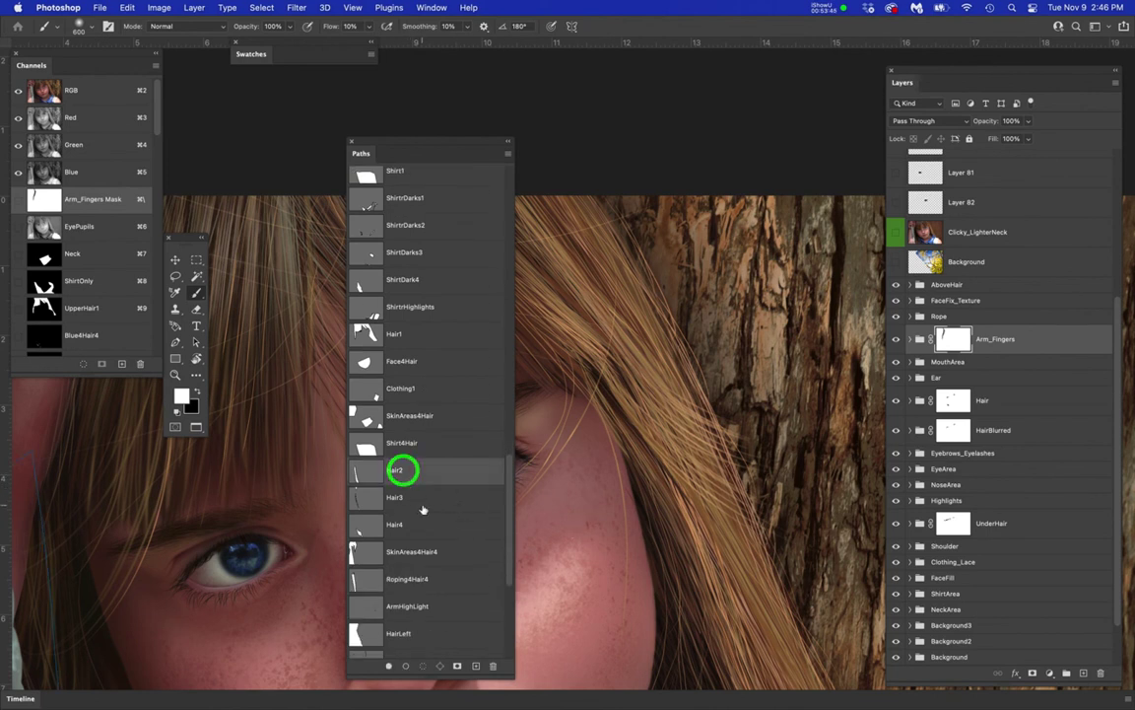
scroll(599, 473, "down", 5)
scroll(602, 483, "down", 2)
left_click_drag(701, 459, 814, 327)
left_click_drag(460, 149, 368, 97)
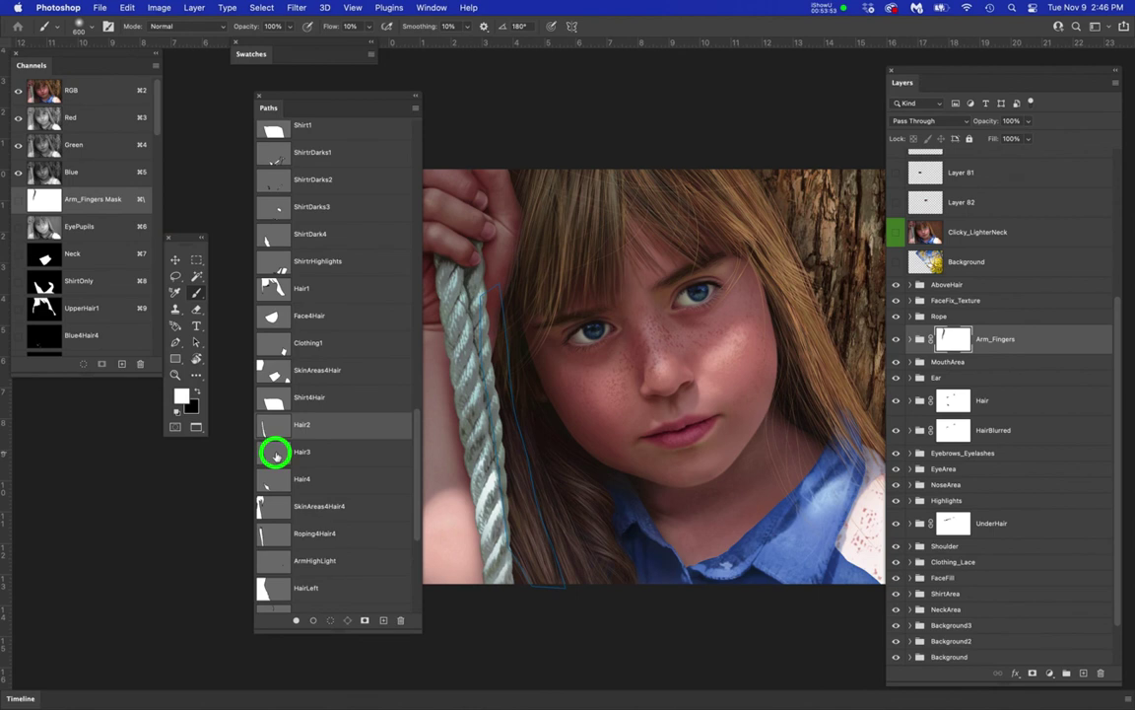
left_click(276, 453)
left_click(273, 480)
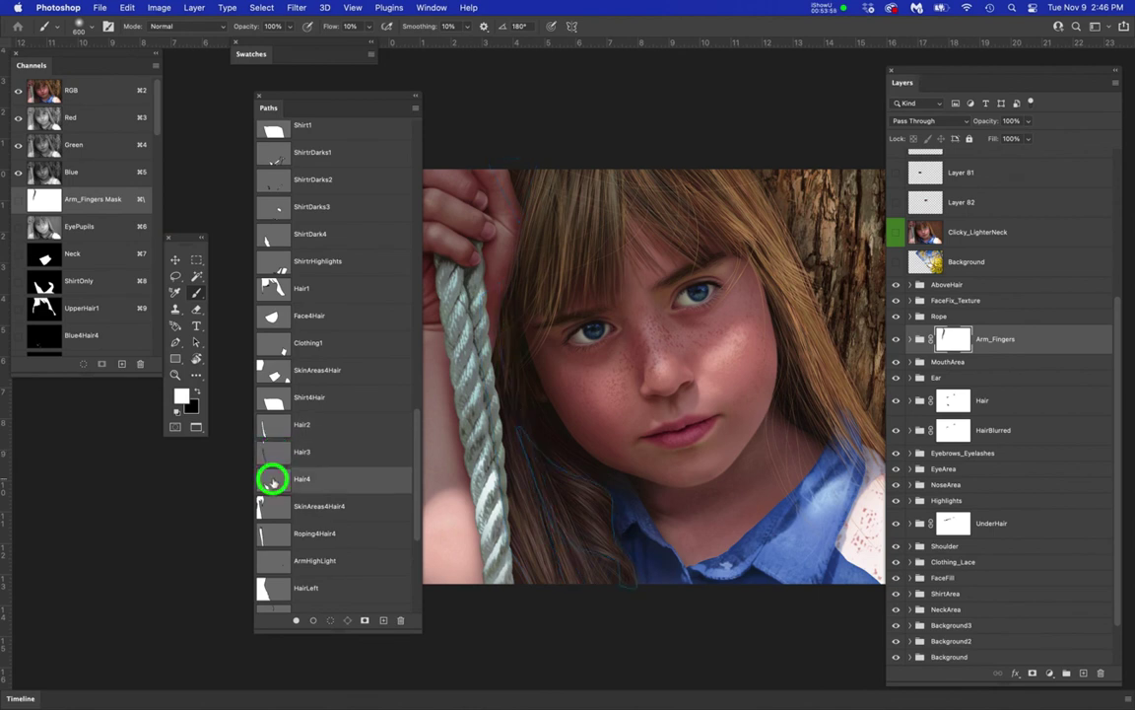
- Display the outline of the Bangs path over the portrait
scroll(305, 483, "down", 3)
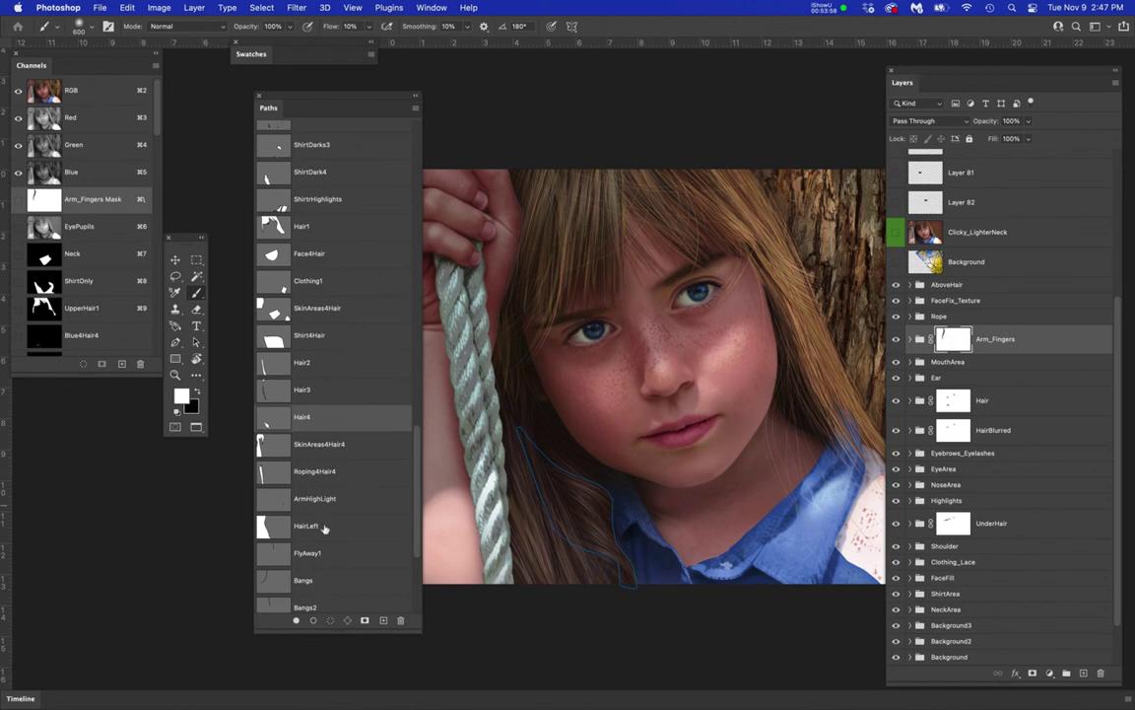
scroll(326, 547, "down", 3)
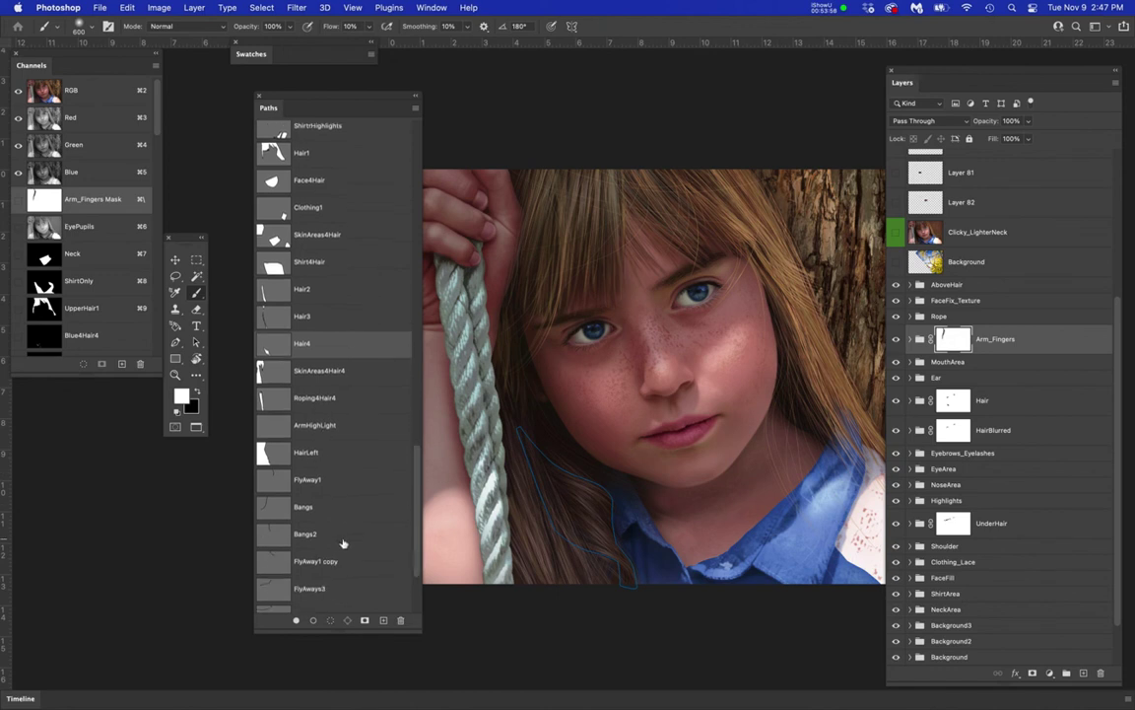
left_click(270, 501)
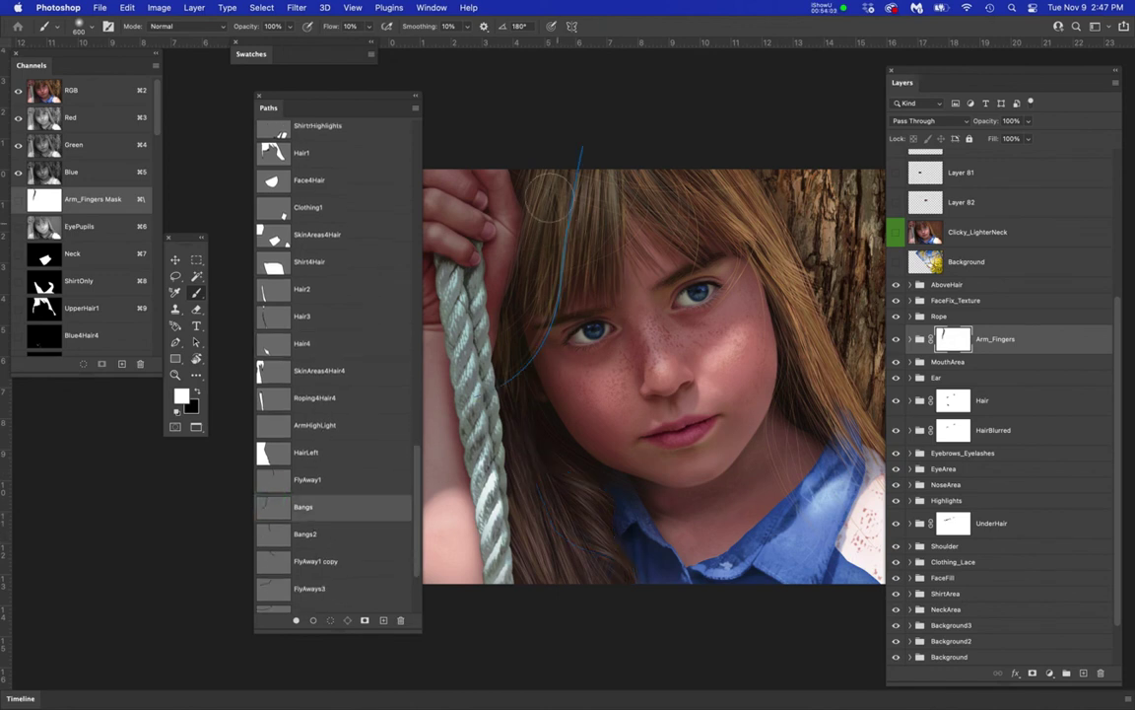
- Examine the anchor points at the upper end of the Bangs path above the canvas, and deselect the path
scroll(548, 199, "up", 5)
left_click_drag(608, 108, 670, 347)
scroll(672, 294, "up", 5)
left_click_drag(777, 258, 616, 343)
key("super+plus")
key("super+plus")
key("super+plus")
left_click_drag(763, 200, 592, 399)
key("p")
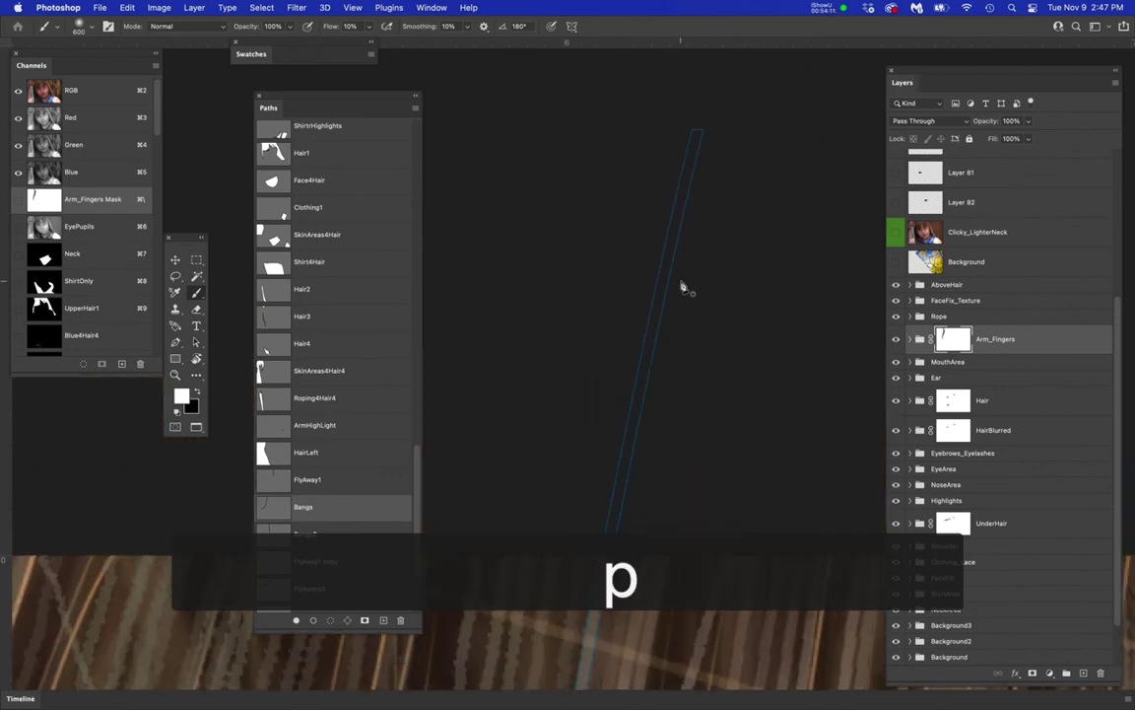
left_click(683, 230, "super")
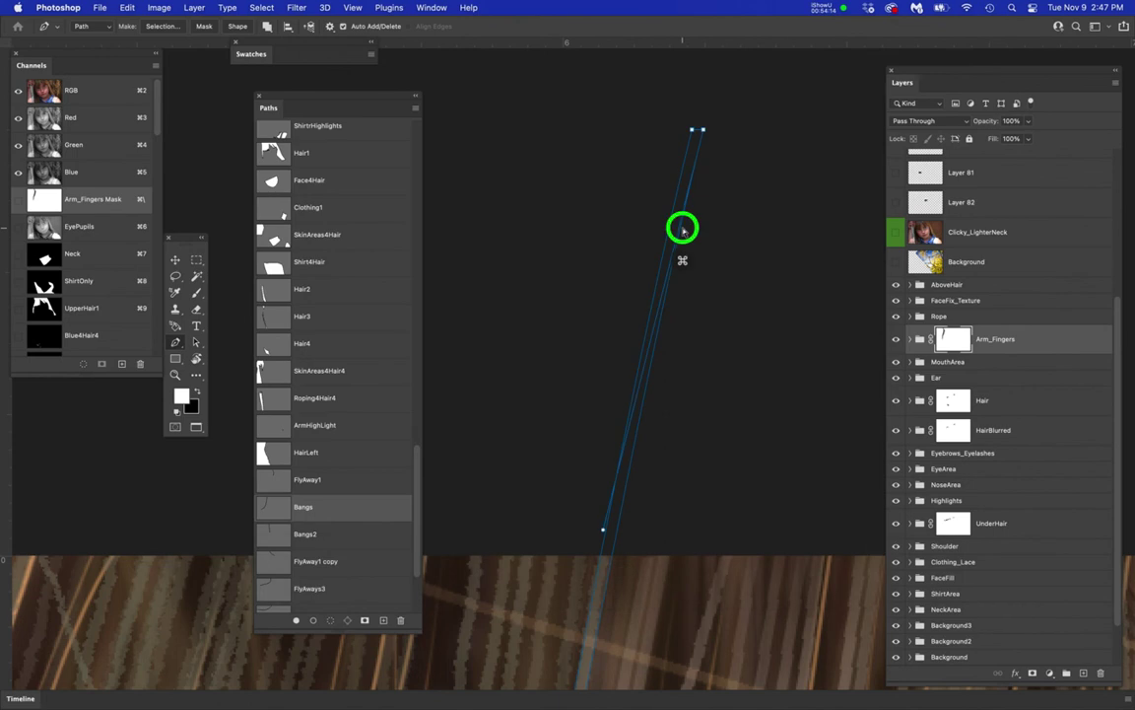
left_click(633, 263, "super")
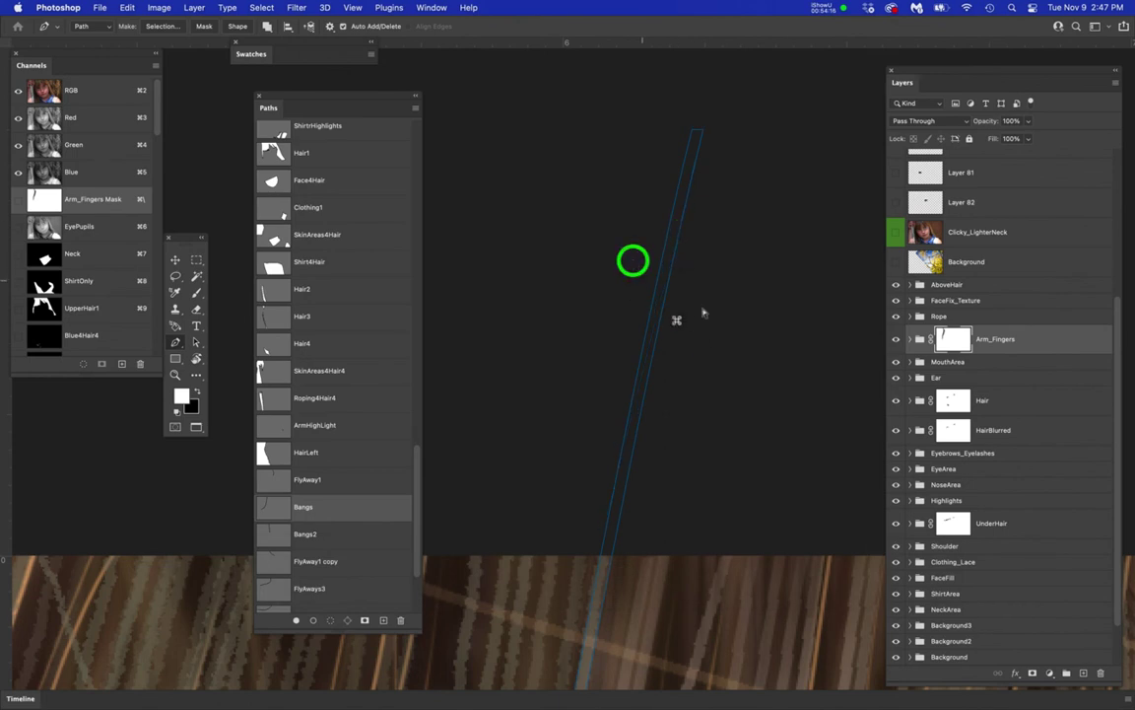
left_click_drag(521, 240, 648, 305)
key("p")
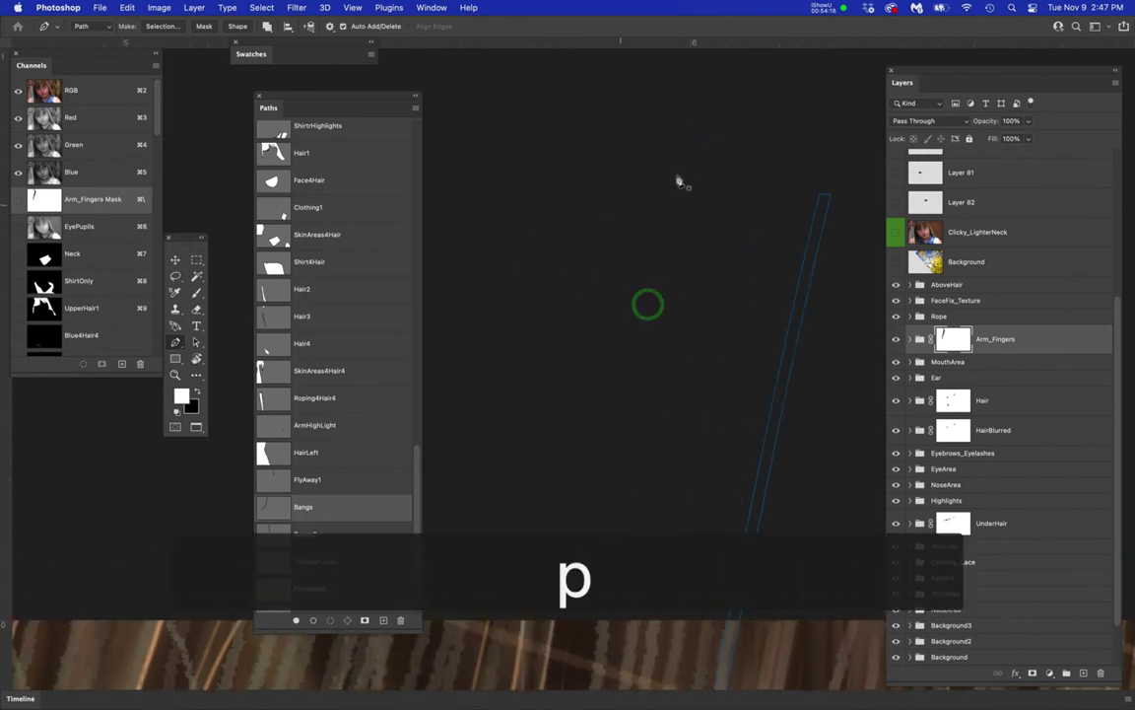
left_click_drag(679, 168, 657, 249)
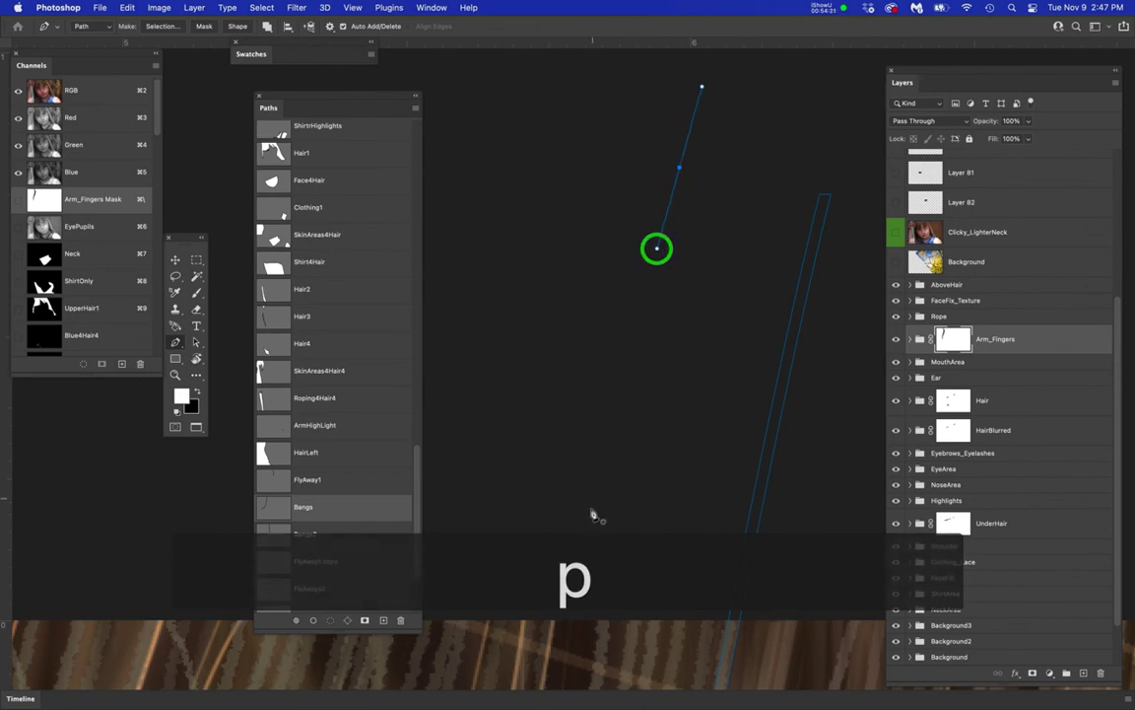
left_click_drag(587, 540, 573, 585)
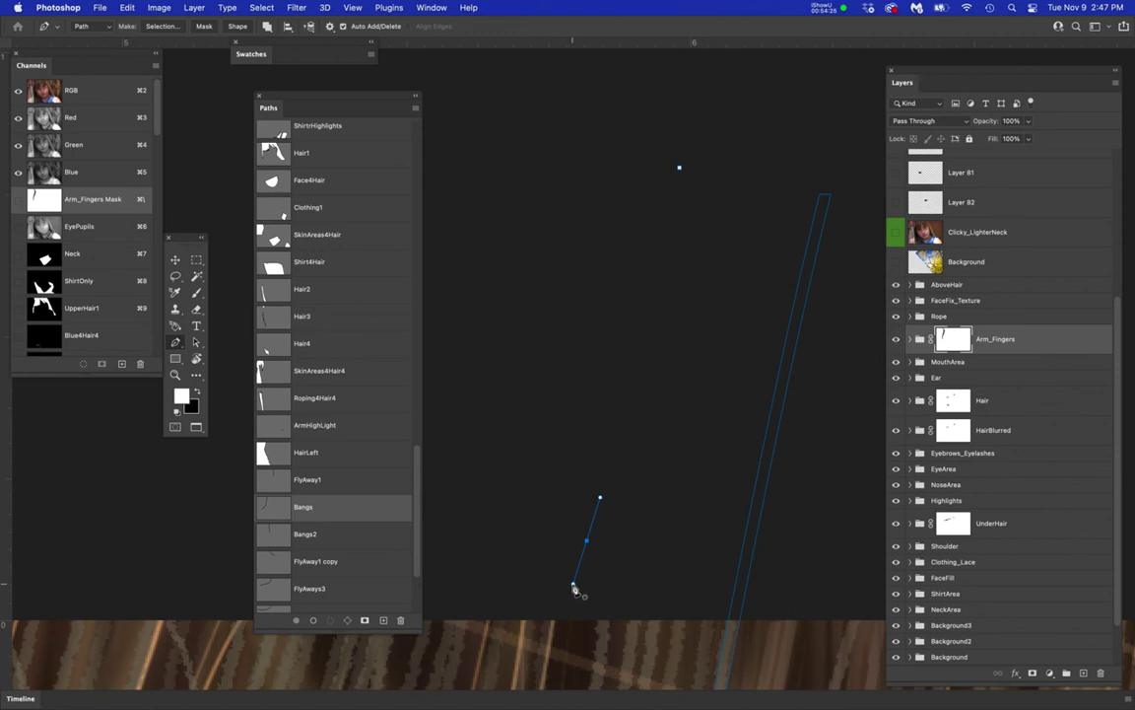
key("BackSpace")
key("BackSpace")
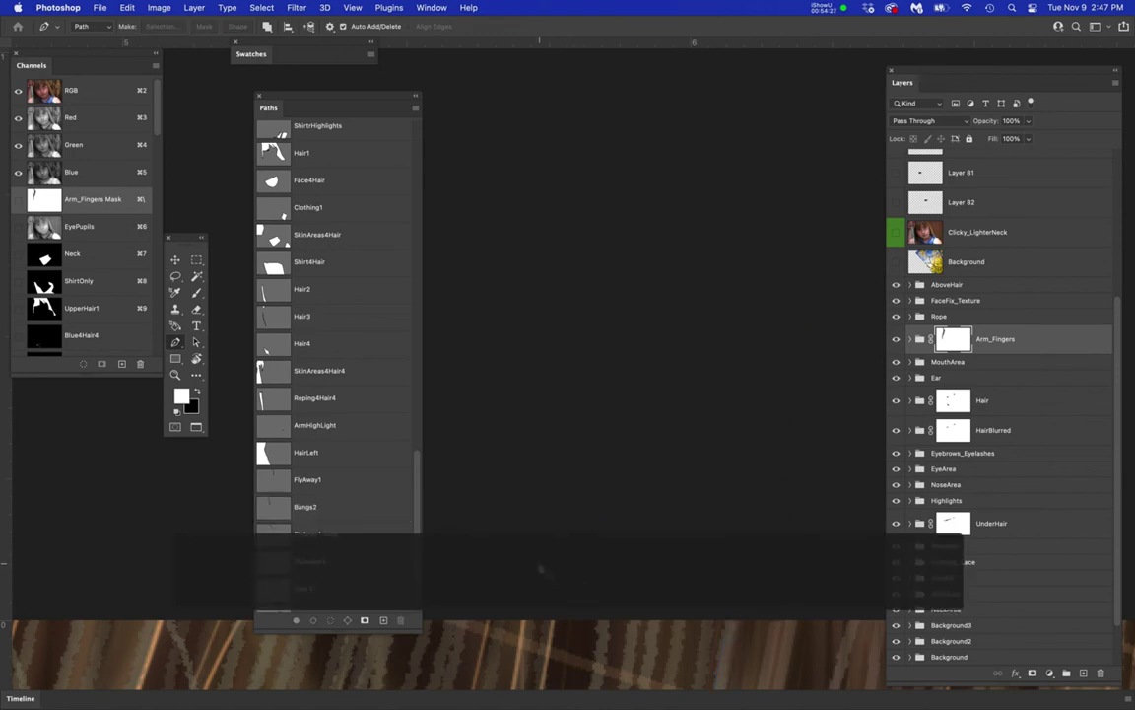
key("super+z")
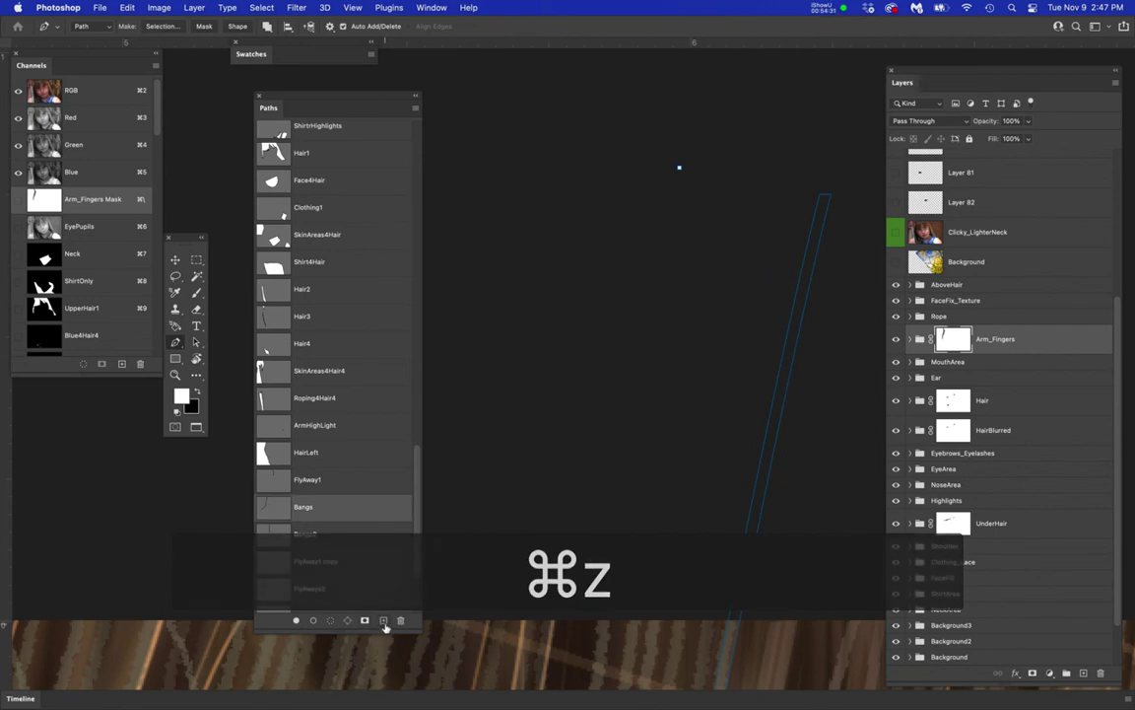
- Deselect the Bangs path and draw a narrow, slanted hair strand outline above the canvas with the Pen tool
left_click_drag(416, 626, 424, 660)
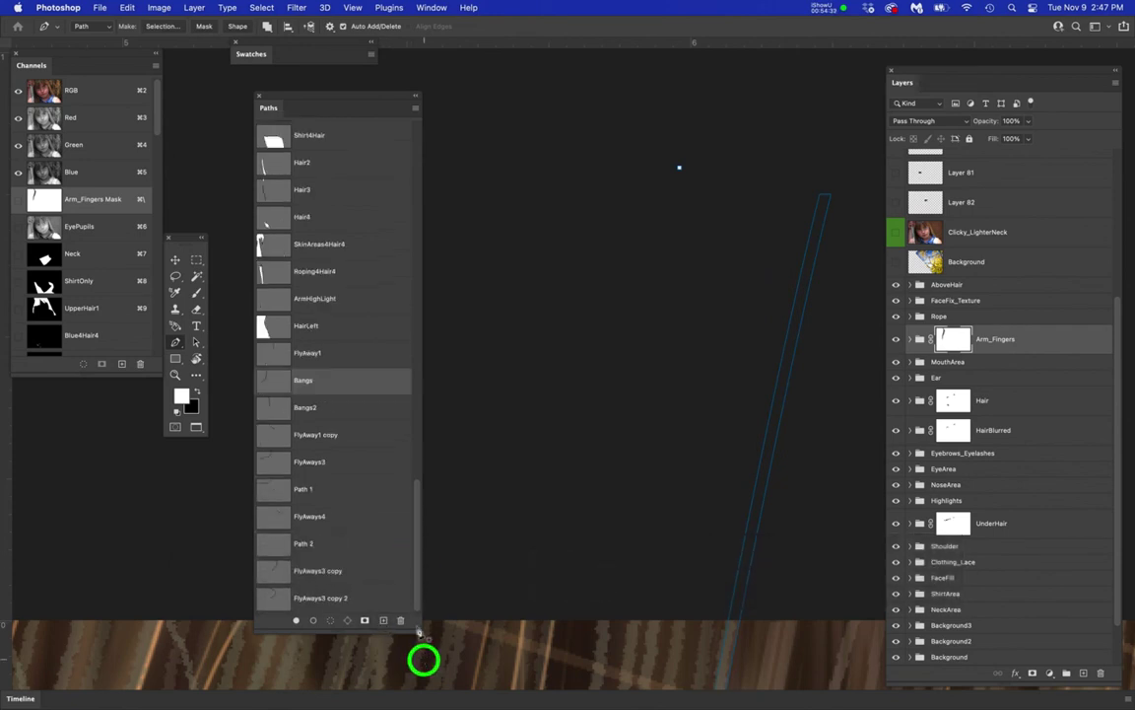
left_click(367, 387)
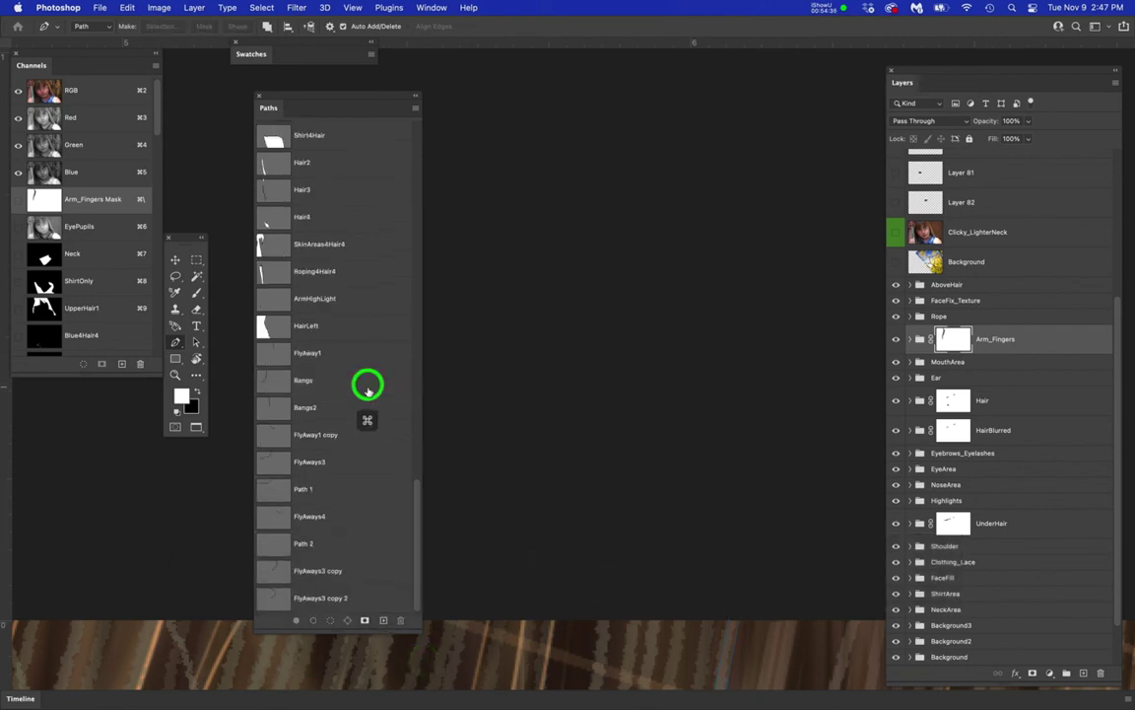
left_click_drag(690, 151, 674, 218)
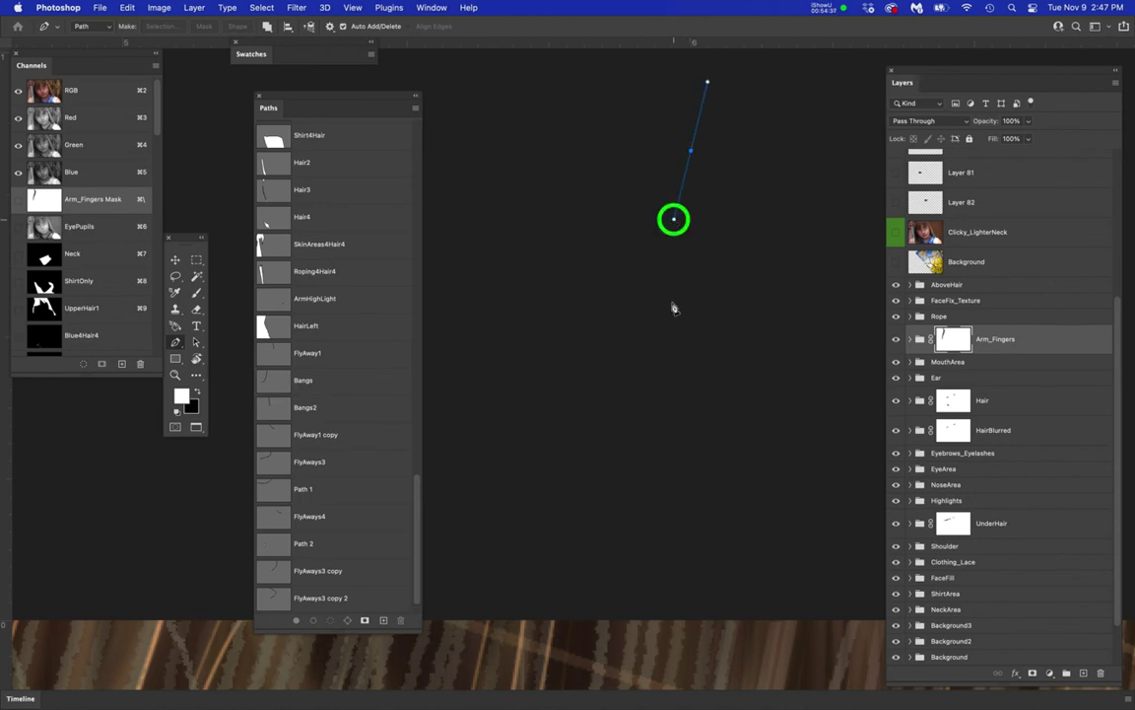
left_click_drag(614, 483, 596, 561)
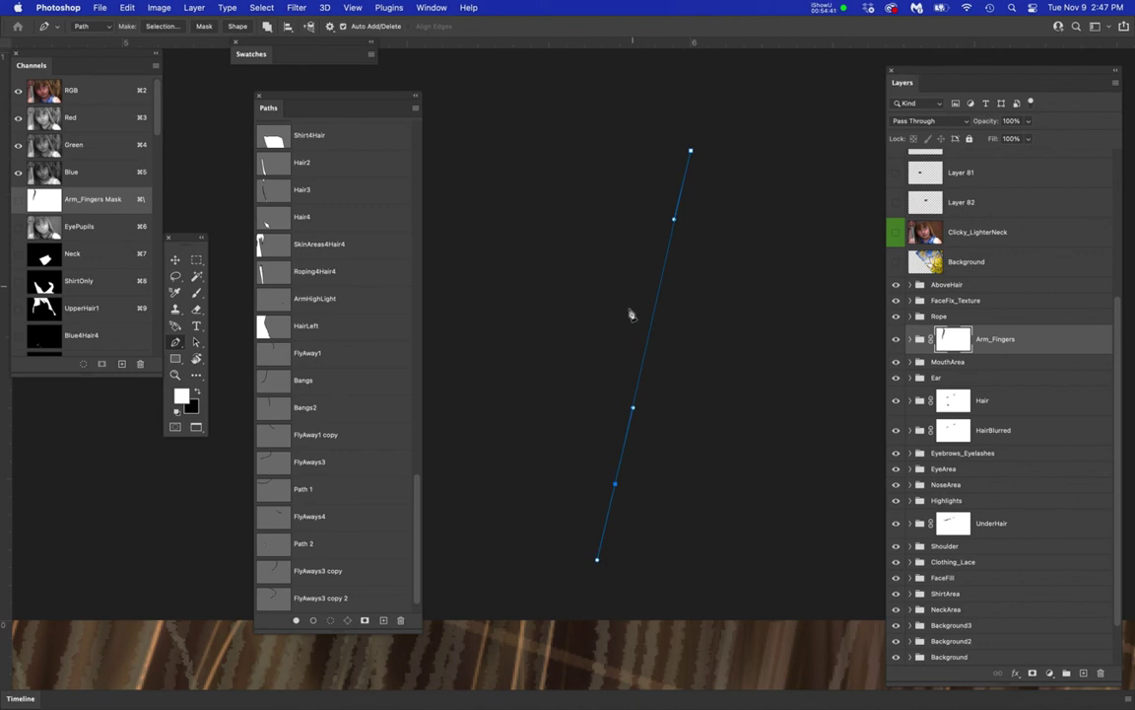
key("p")
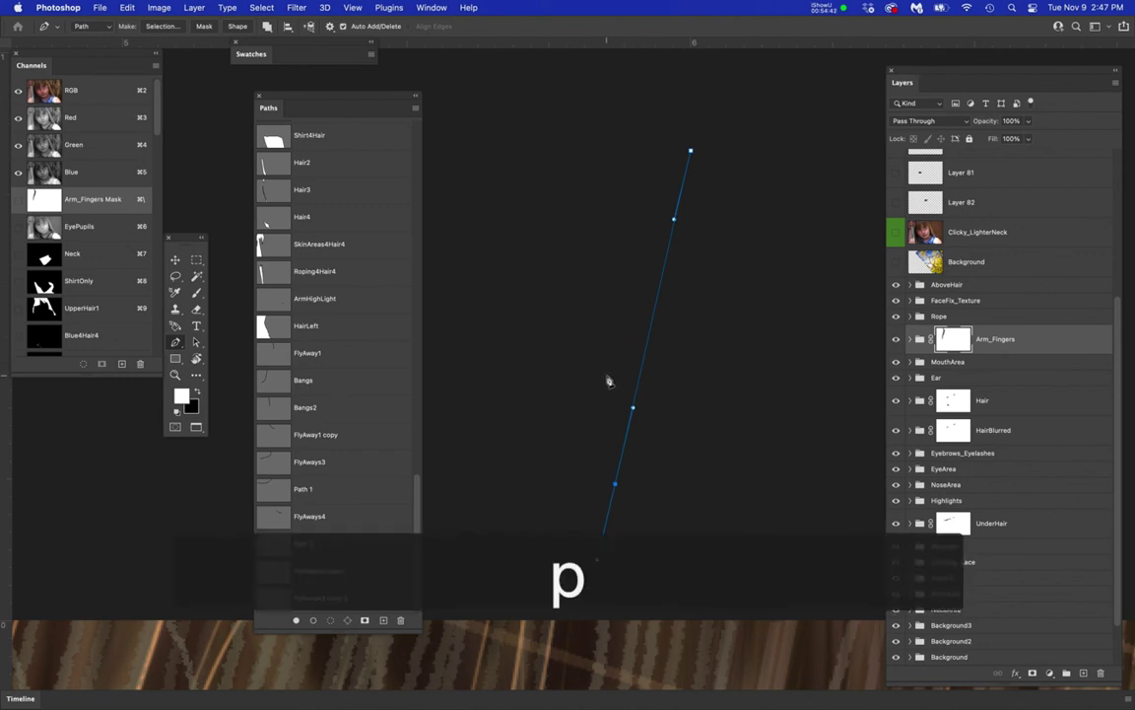
scroll(608, 381, "up", 2)
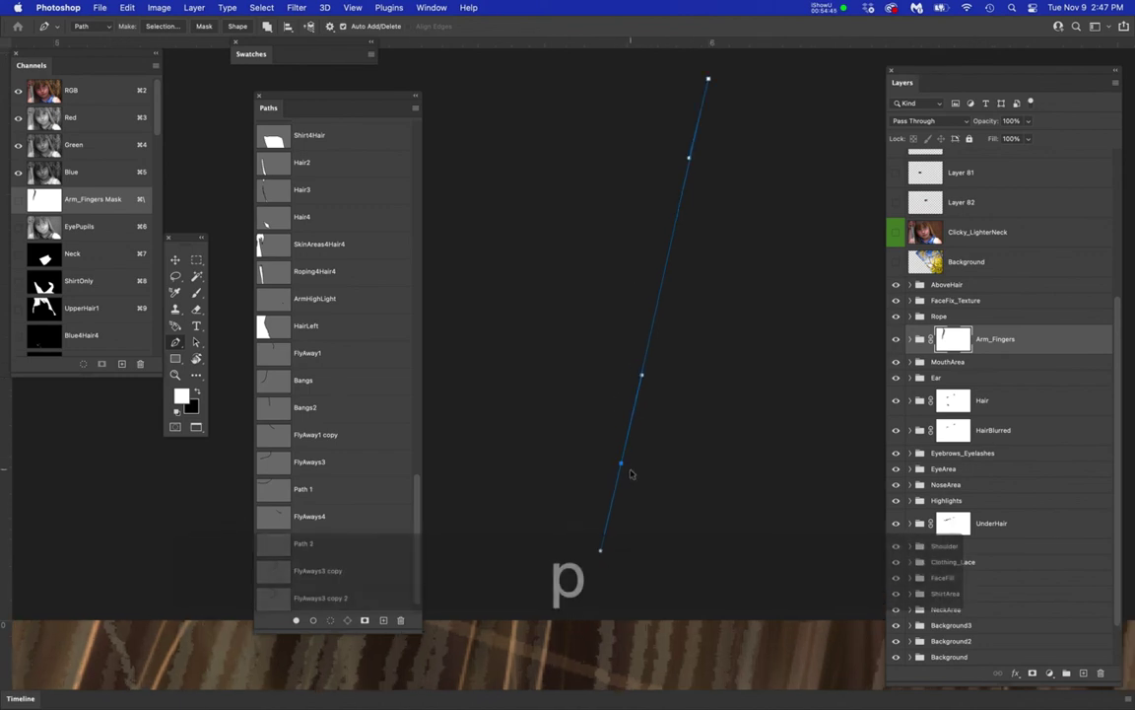
left_click_drag(622, 467, 618, 463)
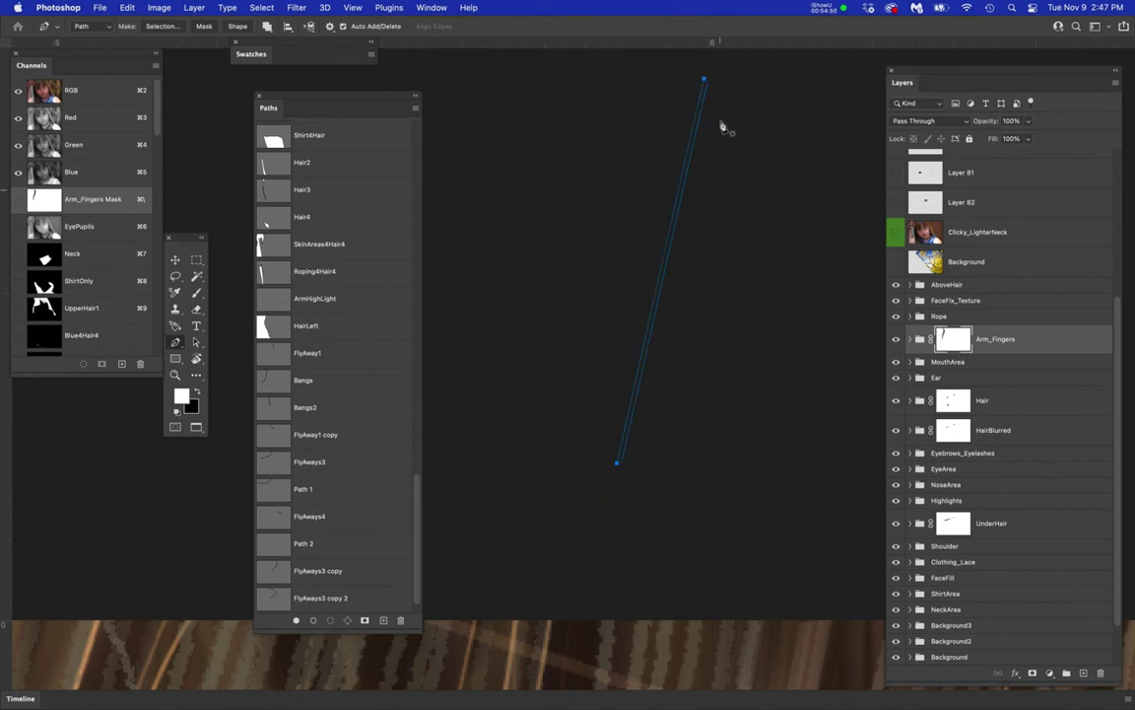
- Move the new strand path down so that its lower end overlaps the hair at the canvas's upper edge
key("super+equal")
left_click_drag(795, 189, 686, 558)
left_click_drag(658, 215, 660, 435)
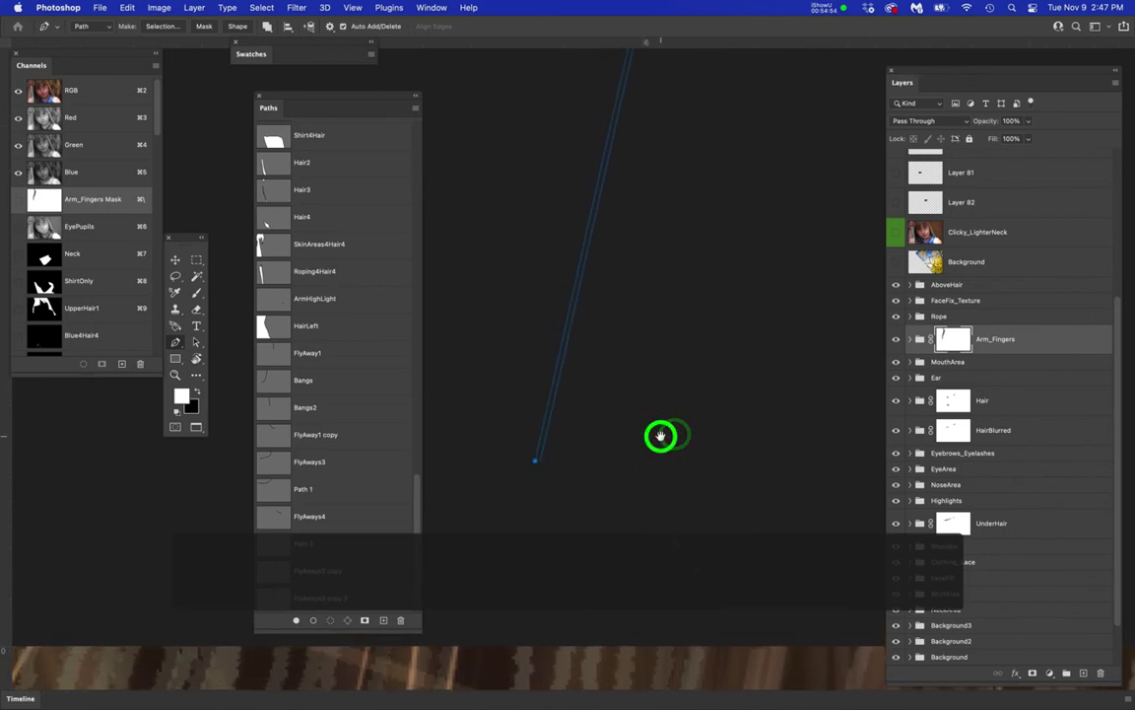
left_click_drag(658, 453, 706, 686)
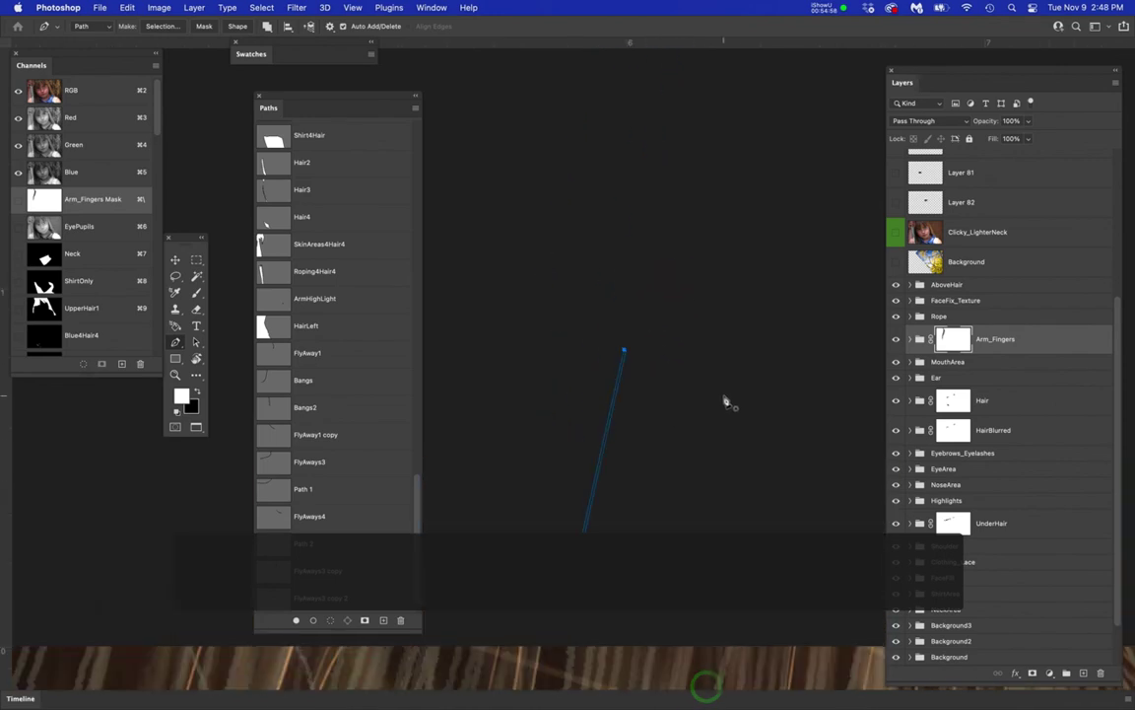
scroll(676, 312, "down", 5)
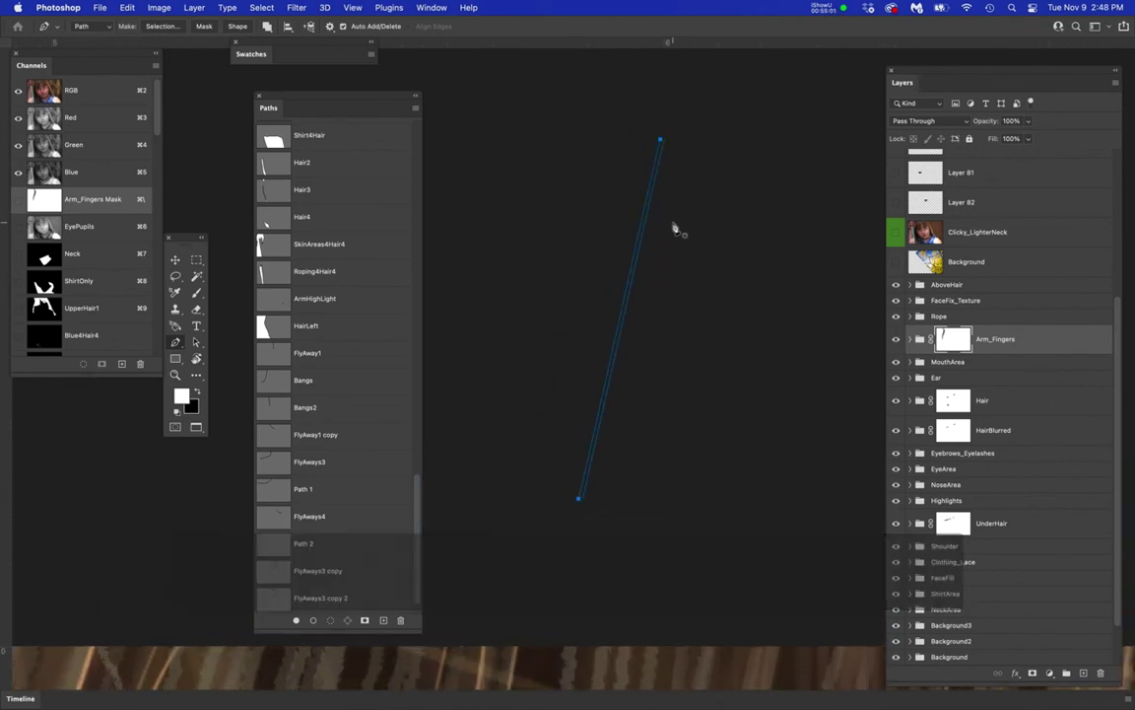
scroll(687, 251, "down", 5)
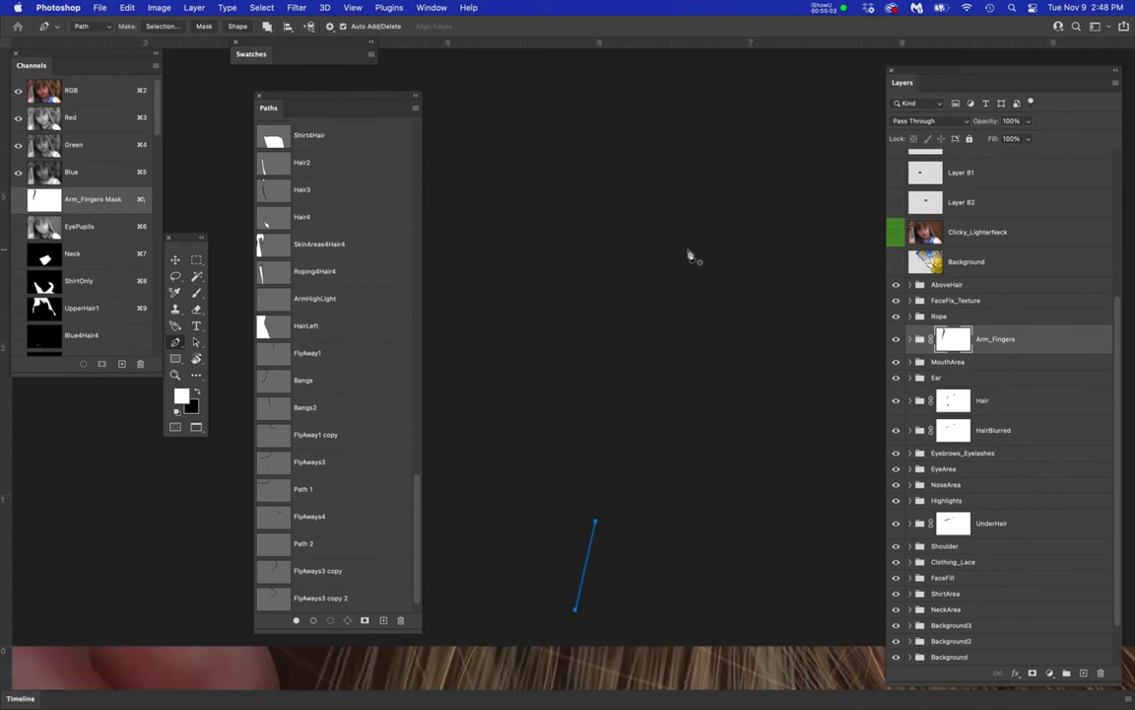
scroll(643, 282, "up", 5)
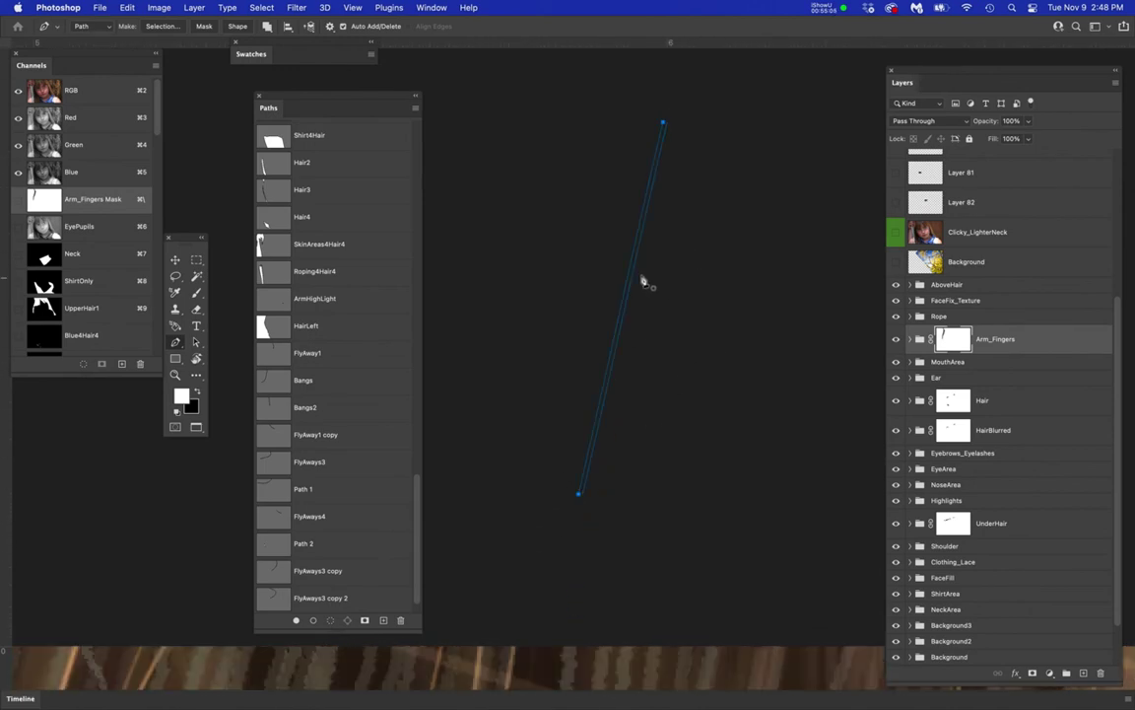
left_click(664, 149)
left_click_drag(663, 141, 604, 393)
left_click(687, 403)
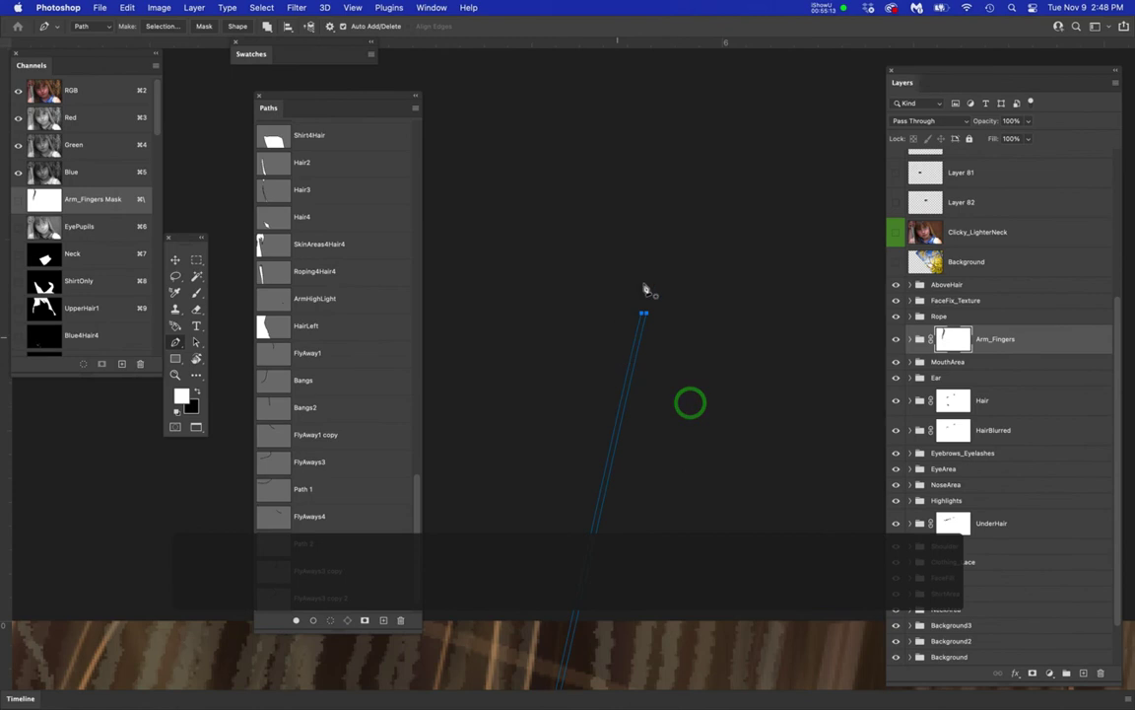
- Examine the paired anchor points at the upper and lower ends of the strand path
scroll(678, 276, "up", 2)
scroll(716, 192, "up", 4)
scroll(716, 192, "down", 4)
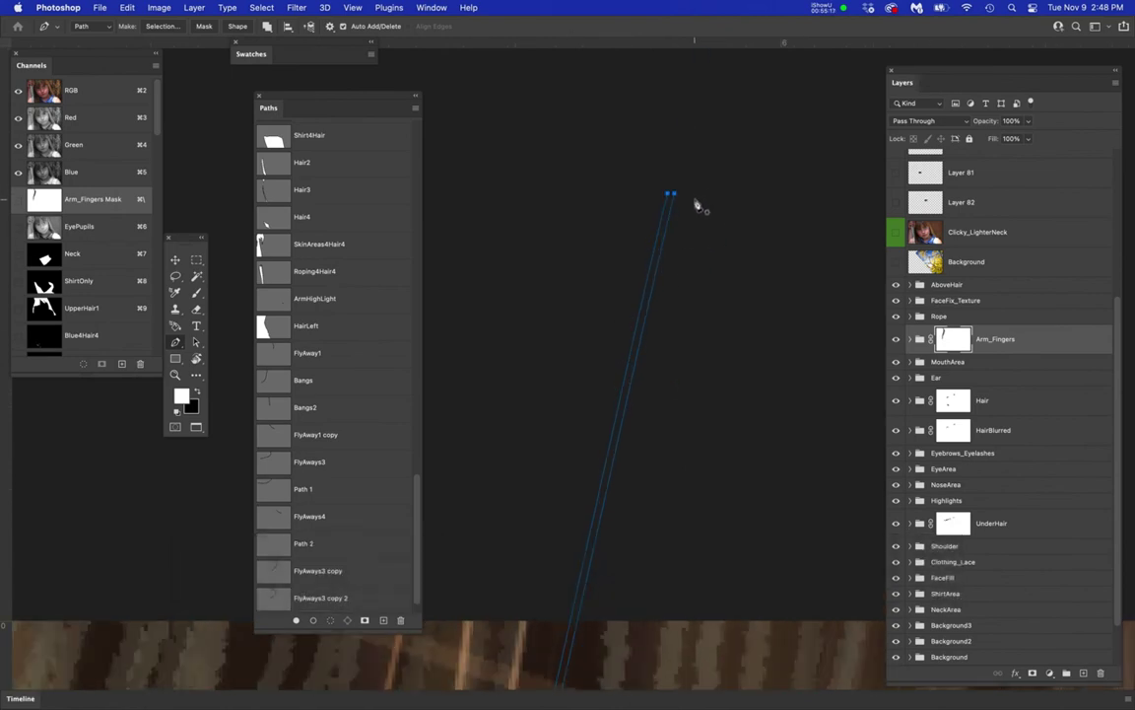
key("f")
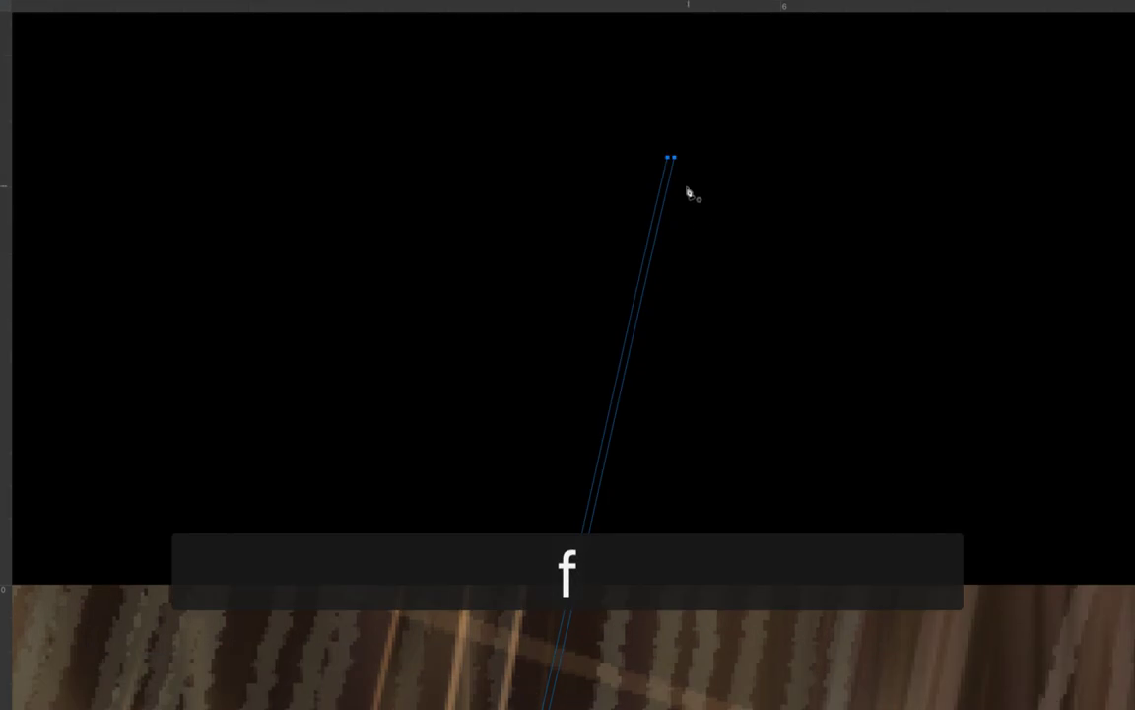
key("f")
key("f")
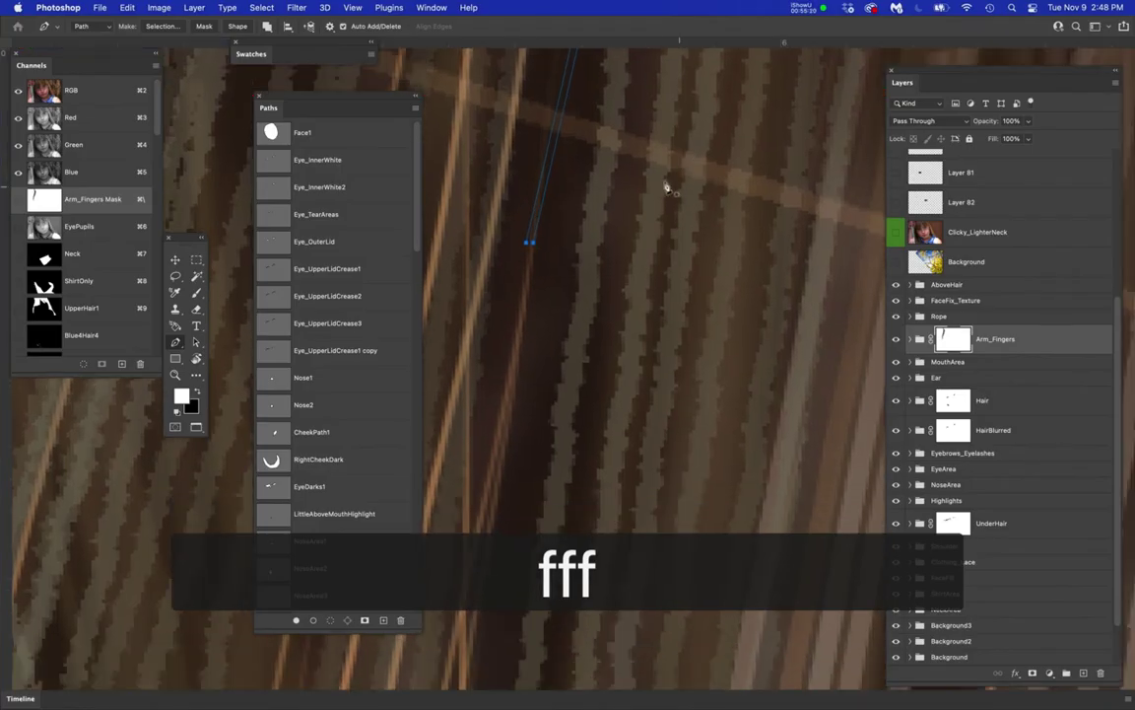
scroll(646, 188, "down", 3)
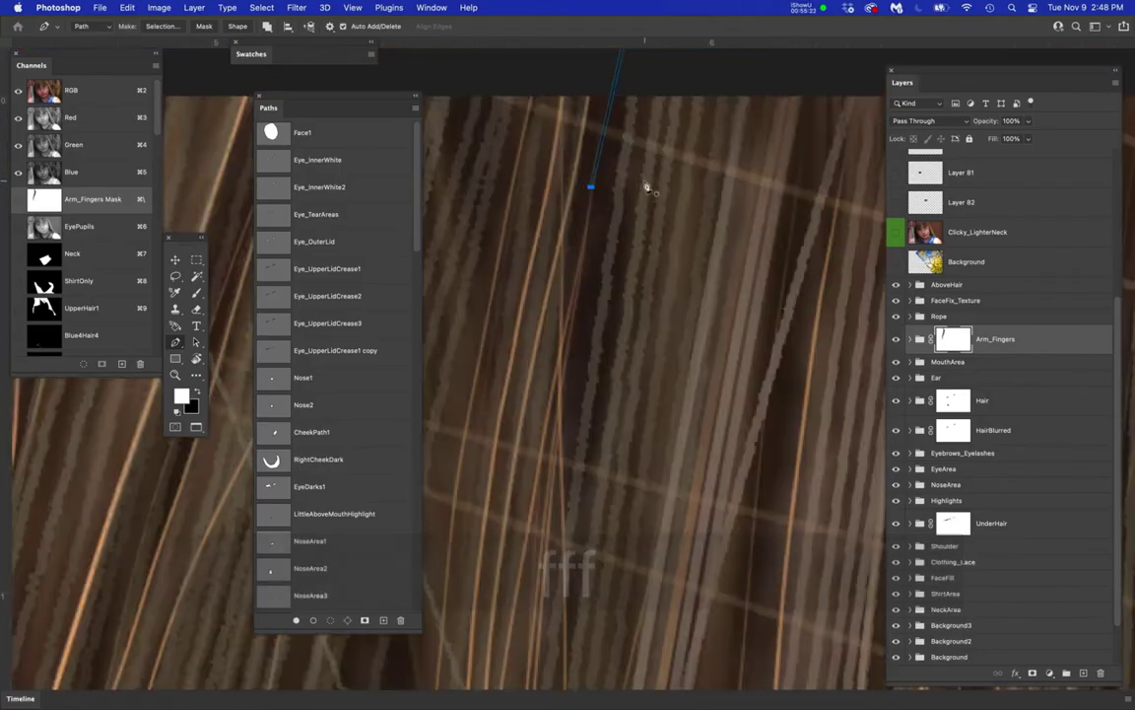
left_click_drag(647, 187, 684, 522)
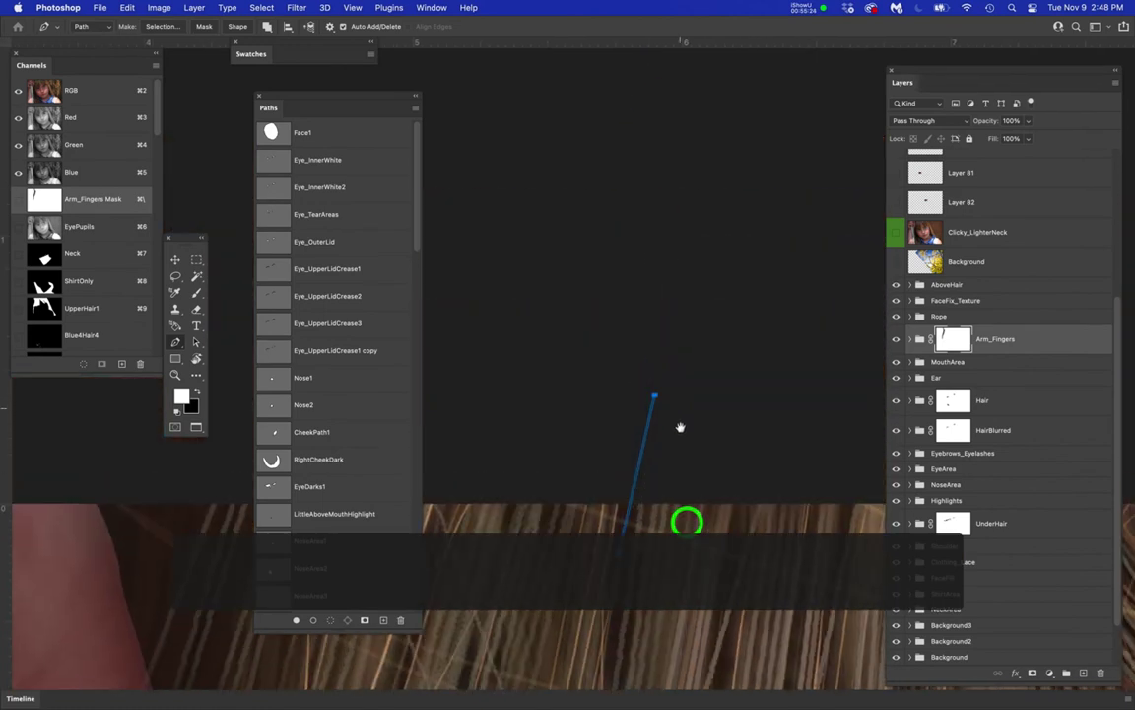
left_click_drag(679, 426, 651, 497)
scroll(639, 448, "up", 5)
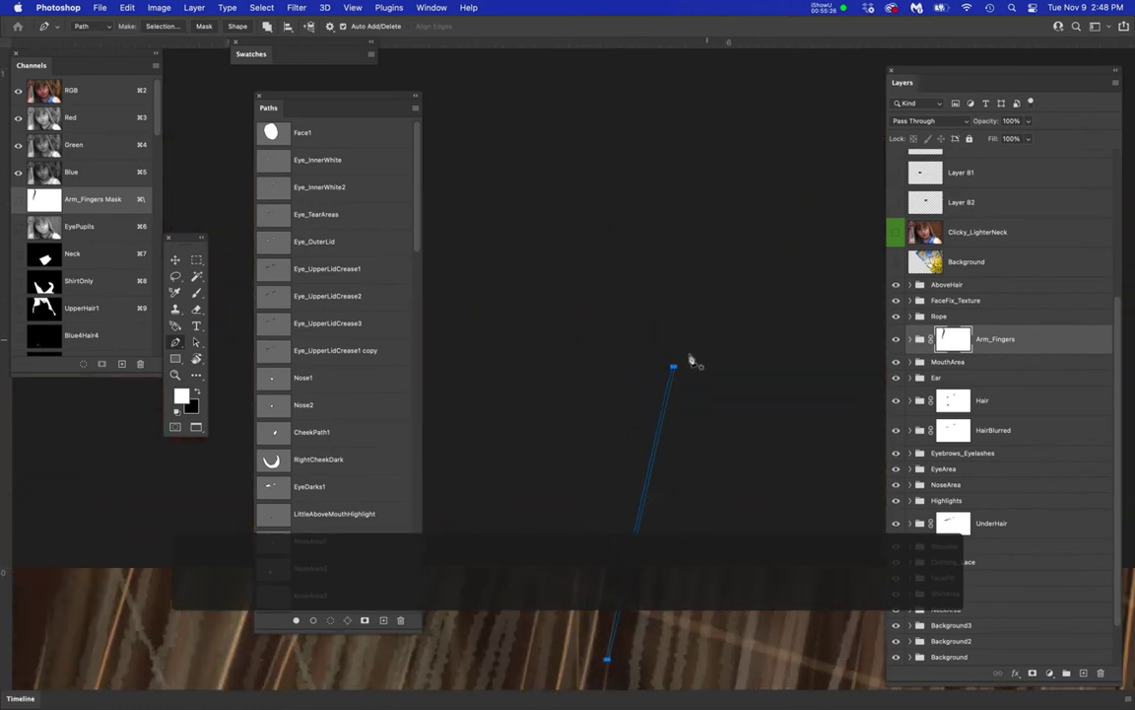
scroll(720, 329, "down", 2)
scroll(720, 328, "left", 1)
scroll(750, 192, "right", 3)
scroll(750, 193, "up", 1)
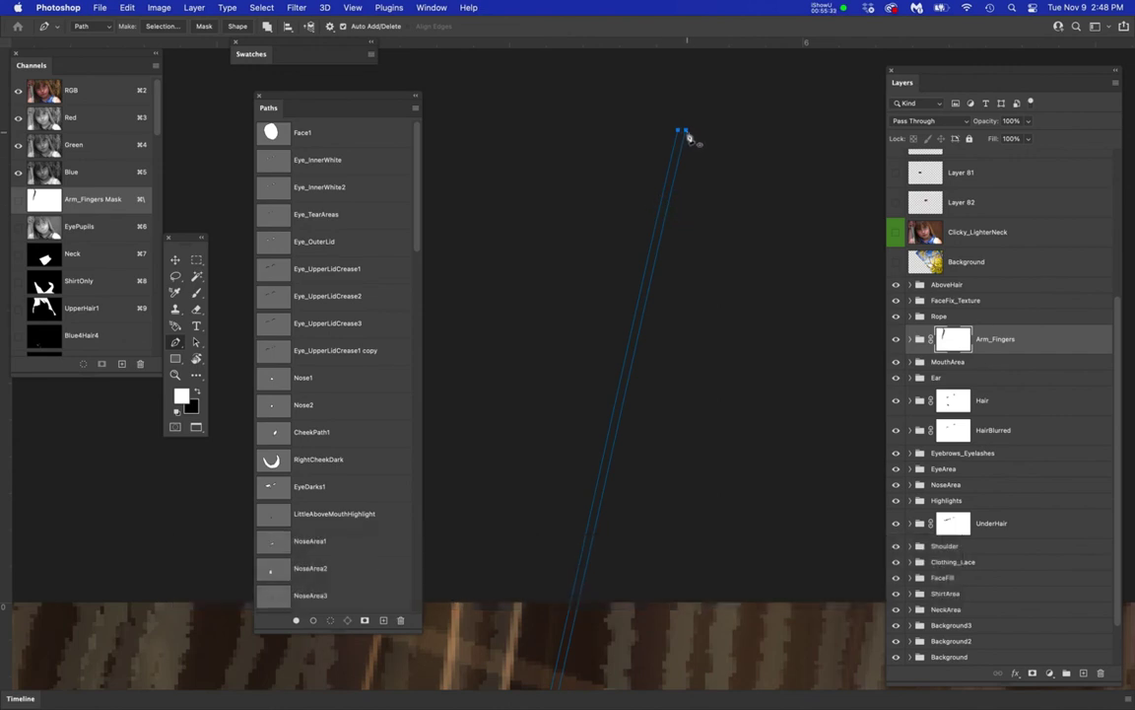
- Lengthen the strand path by extending its lower anchor points down over the bangs, and select the whole path
left_click(680, 134)
left_click_drag(698, 460, 729, 314)
left_click_drag(734, 388, 736, 593)
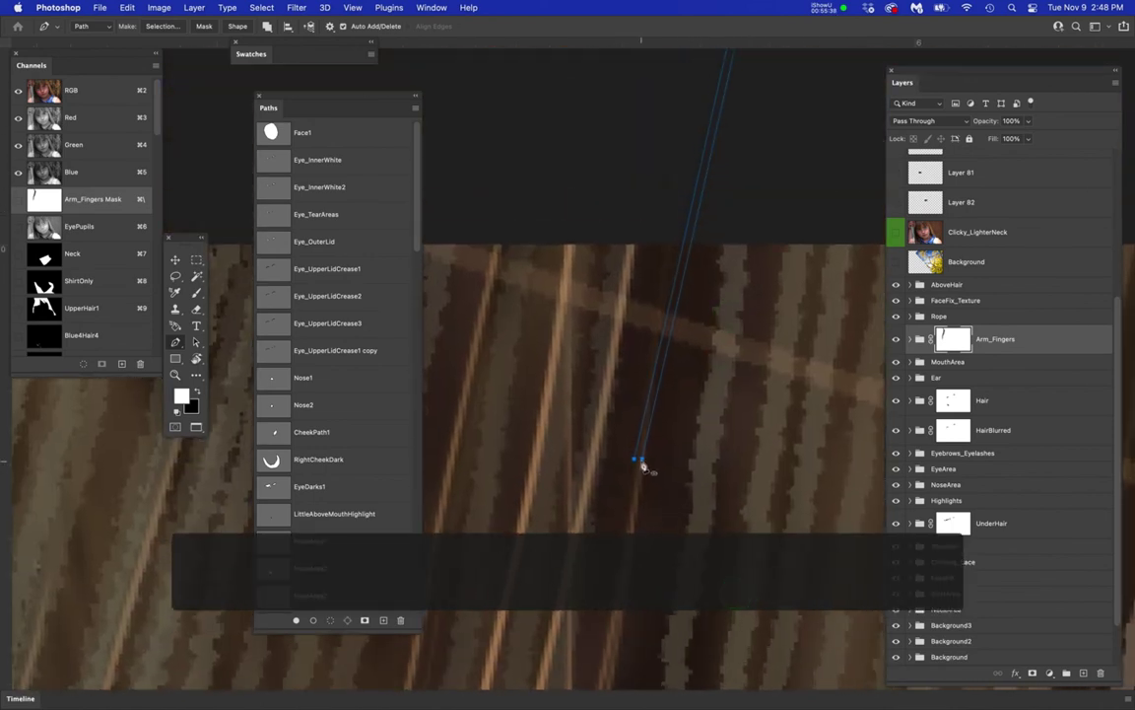
left_click(637, 461, "alt")
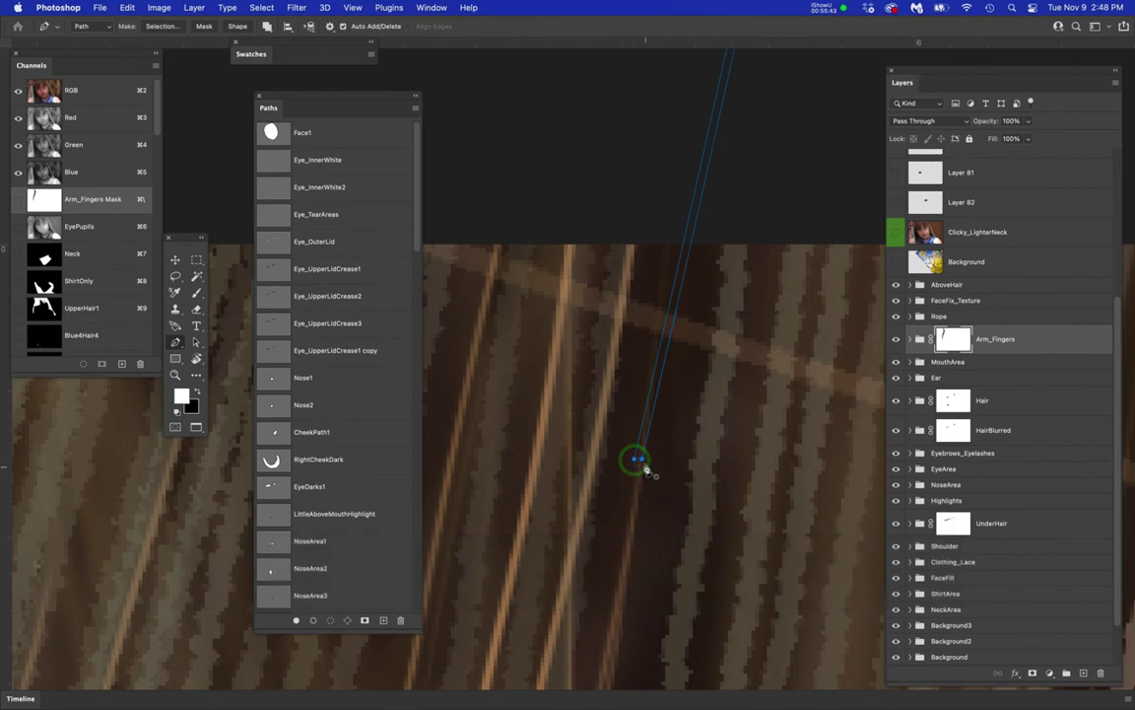
left_click_drag(642, 462, 675, 288)
left_click(739, 567, "alt")
left_click(658, 256, "super")
left_click(674, 279, "super")
left_click(663, 275, "super")
left_click_drag(664, 274, 587, 642)
scroll(587, 643, "down", 2)
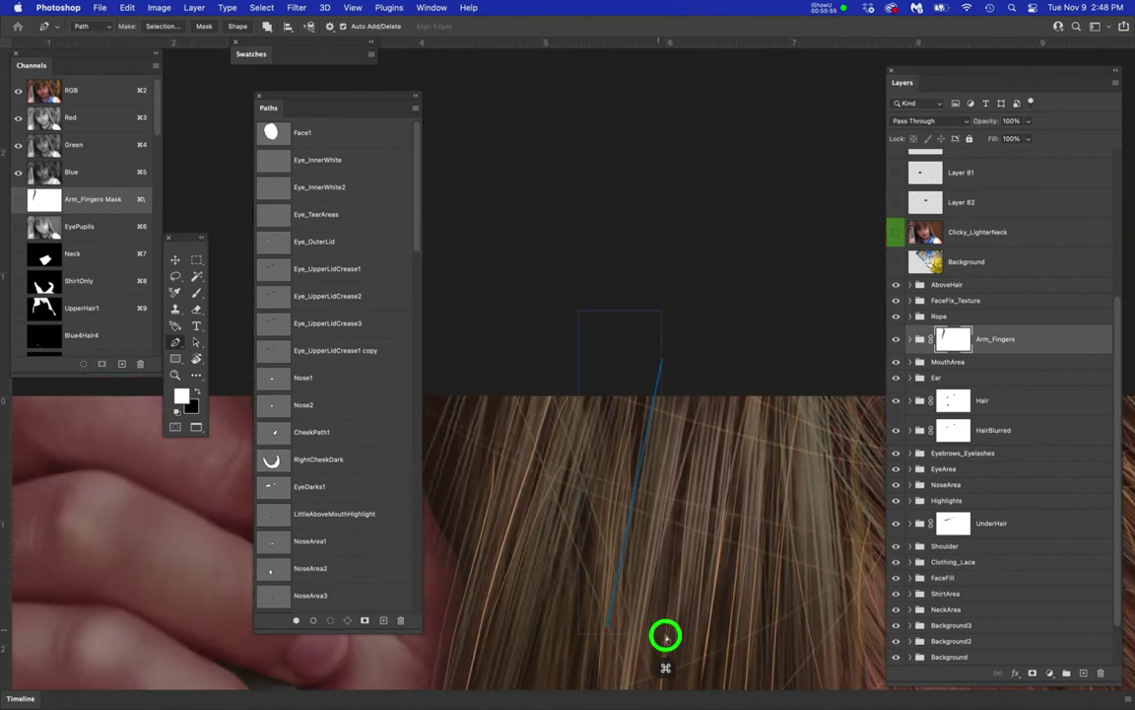
- Move the strand path down onto the girl's forehead, with its tip between the eyebrows beside the bangs
left_click_drag(775, 567, 762, 359)
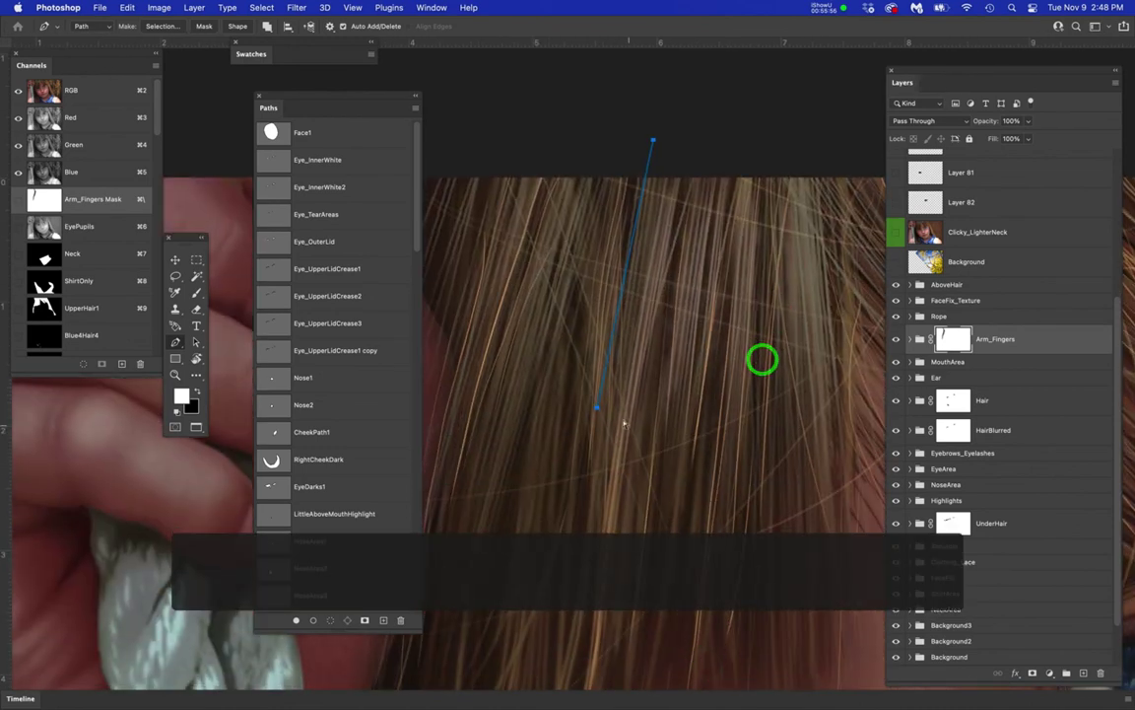
left_click_drag(595, 408, 787, 676)
left_click_drag(625, 461, 522, 388)
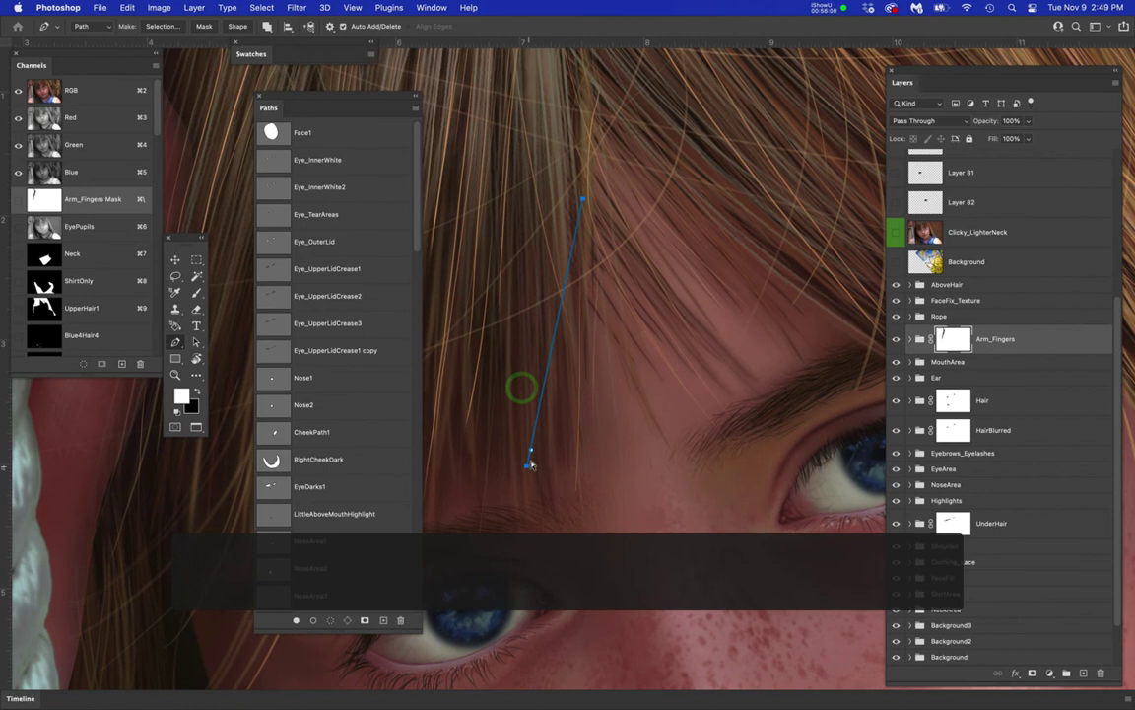
left_click_drag(529, 470, 589, 516)
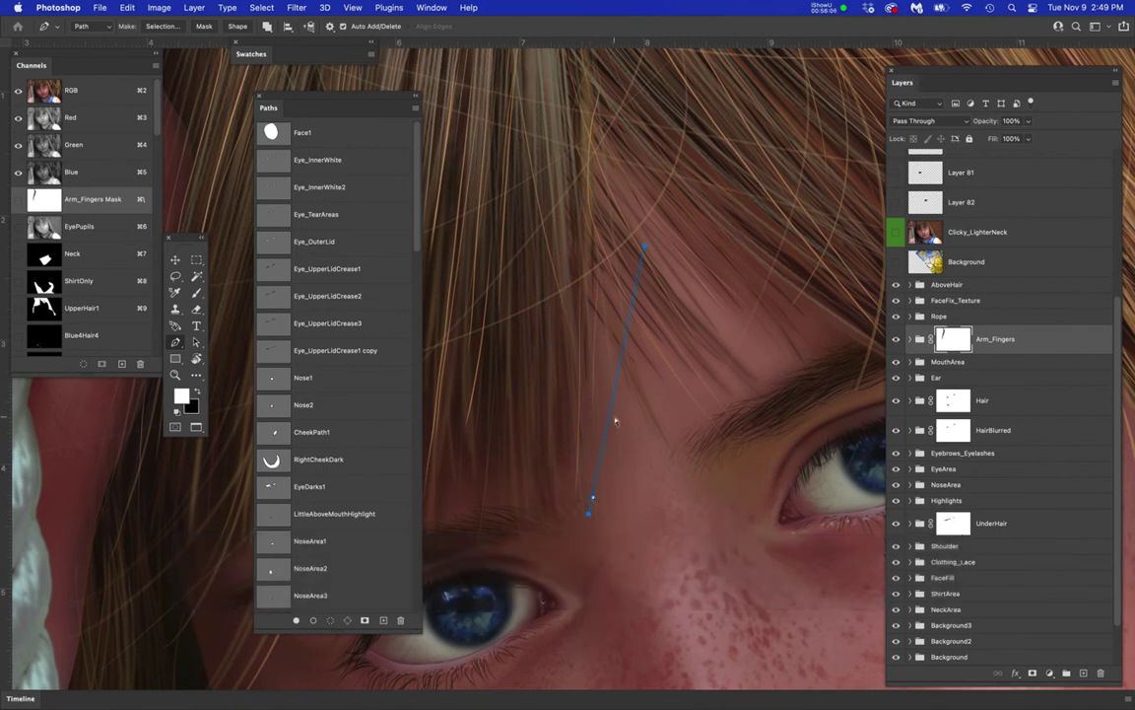
- Fine-tune the lower tip of the strand path and load the Work Path as a selection
scroll(606, 517, "up", 4)
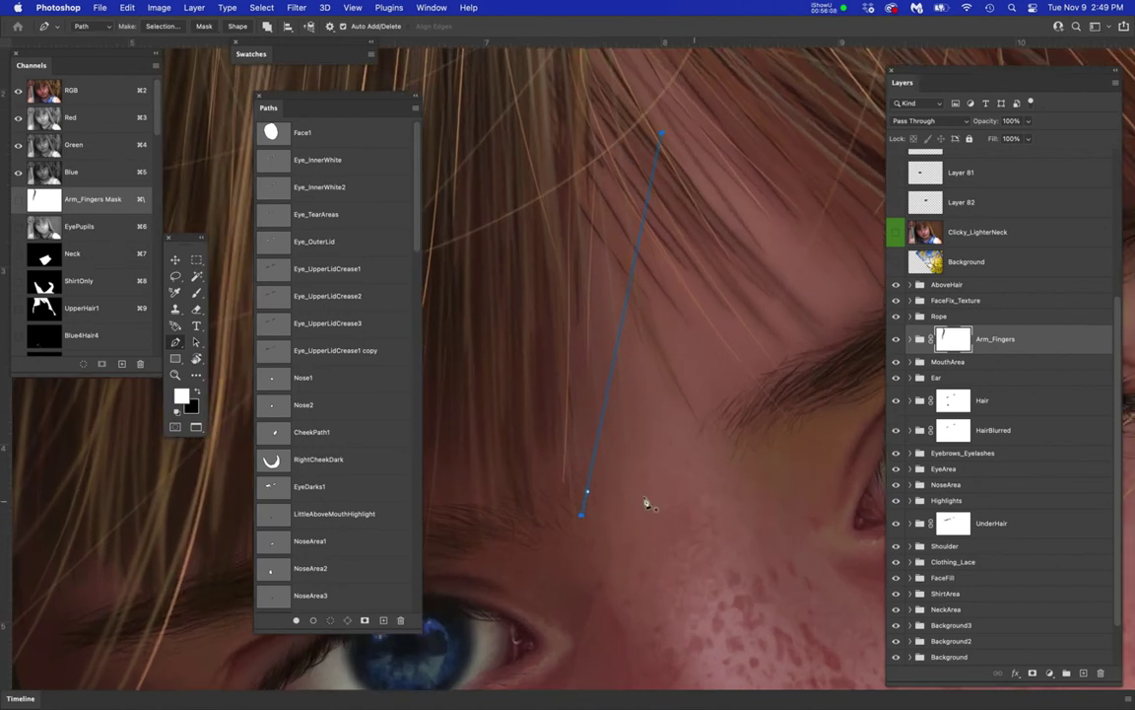
mouse_move(582, 517)
left_mouse_down()
mouse_move(595, 524)
mouse_move(586, 522)
left_mouse_up()
scroll(621, 415, "up", 2)
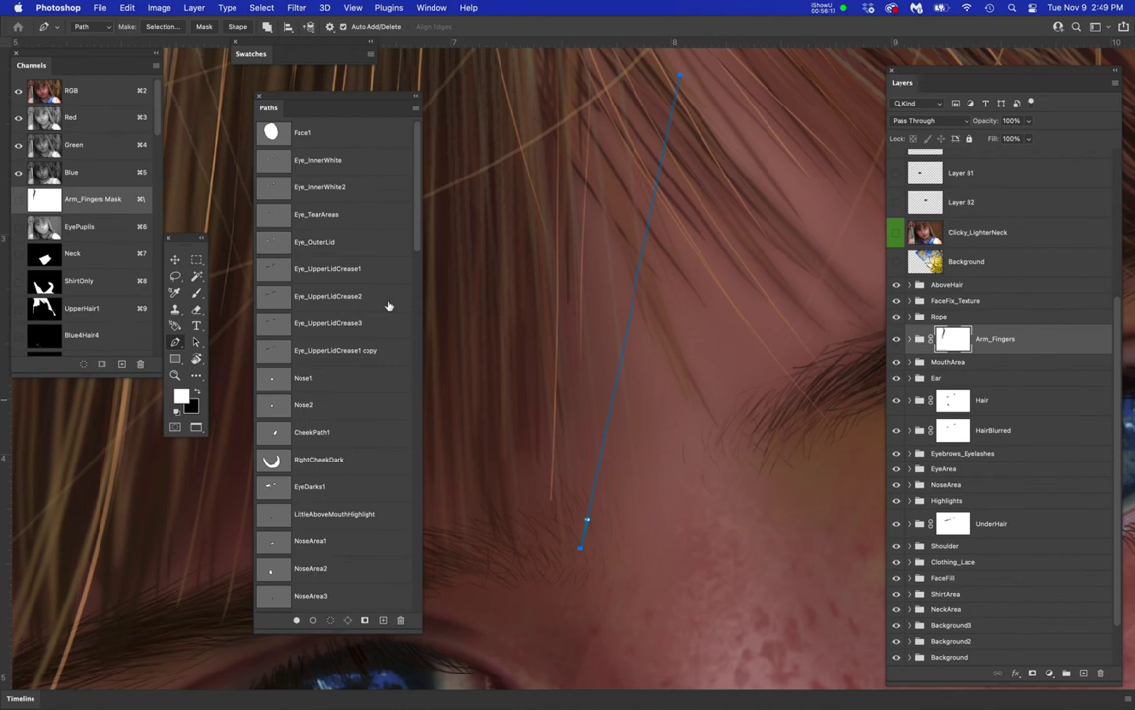
left_click_drag(419, 234, 458, 677)
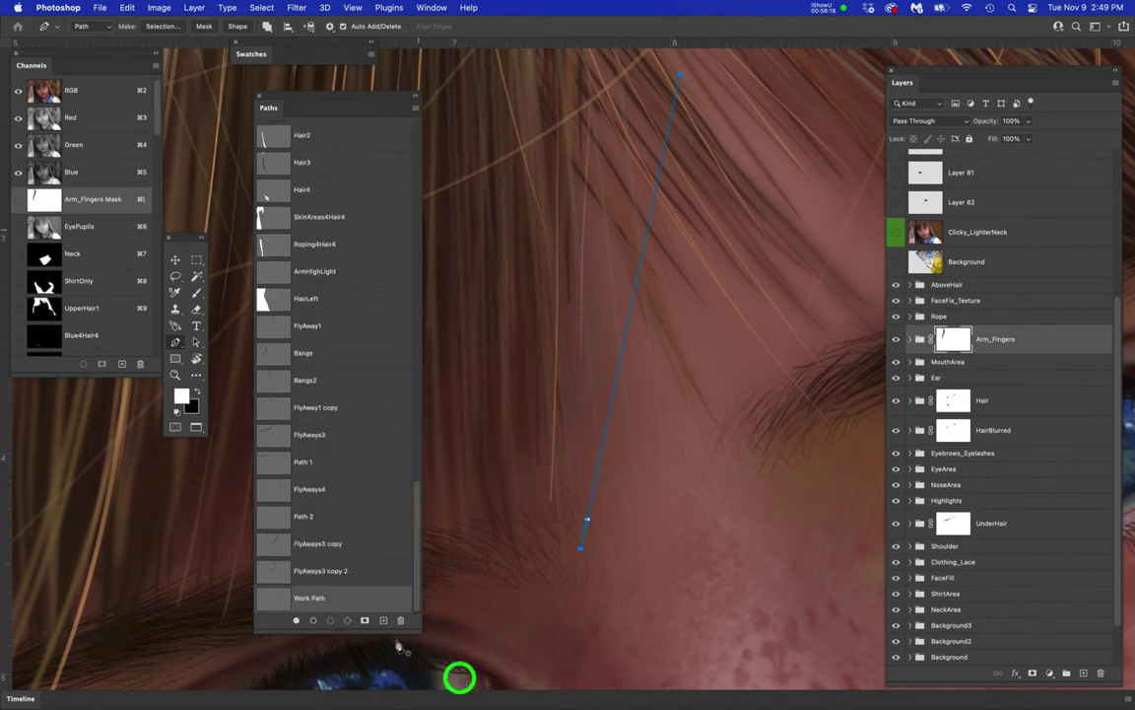
left_click(274, 599, "super")
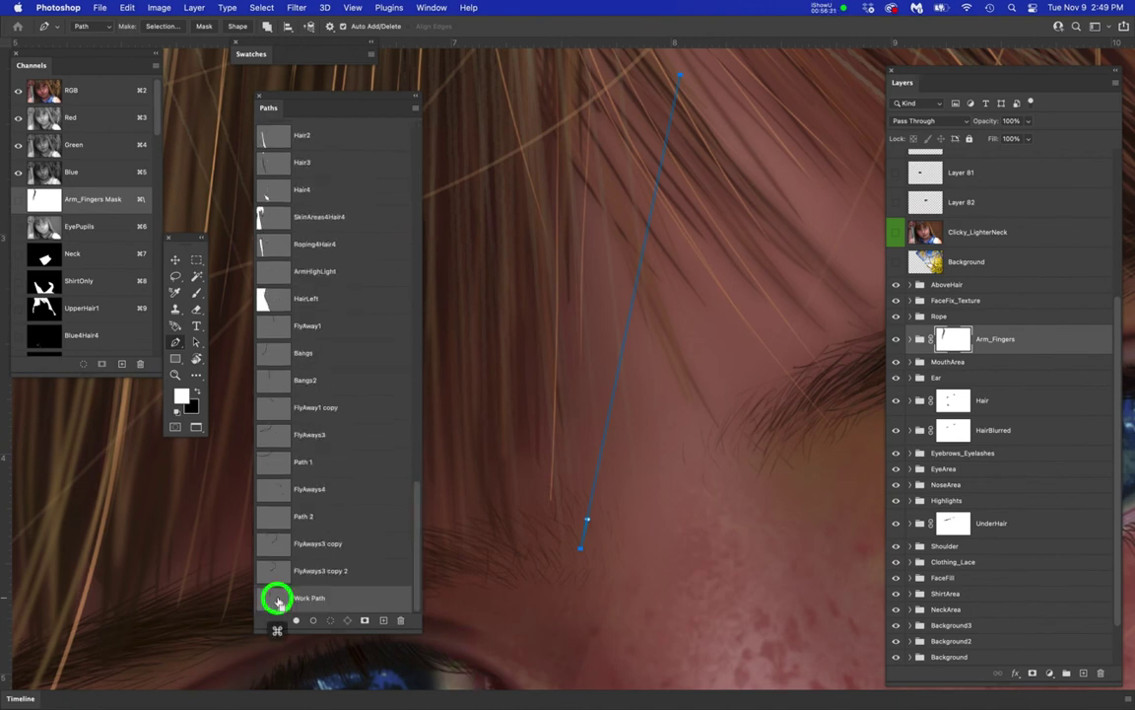
- Add a new empty layer above the Arm_Fingers group and hide the edges of the strand selection
scroll(567, 536, "up", 2)
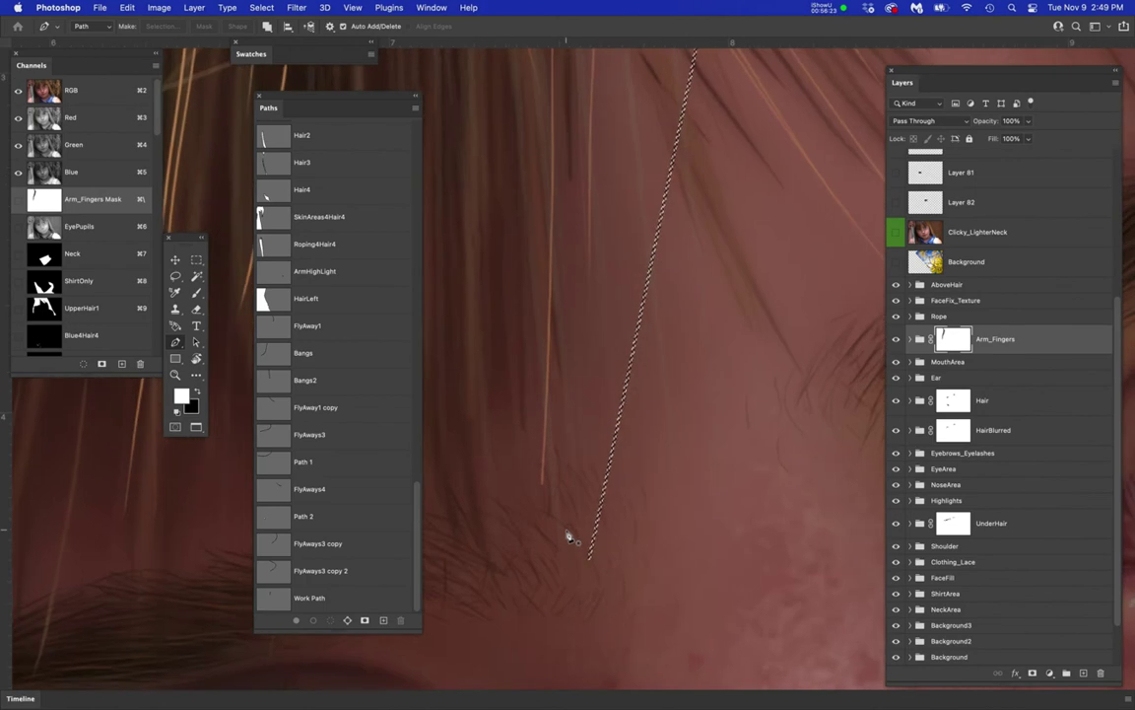
scroll(567, 537, "up", 1)
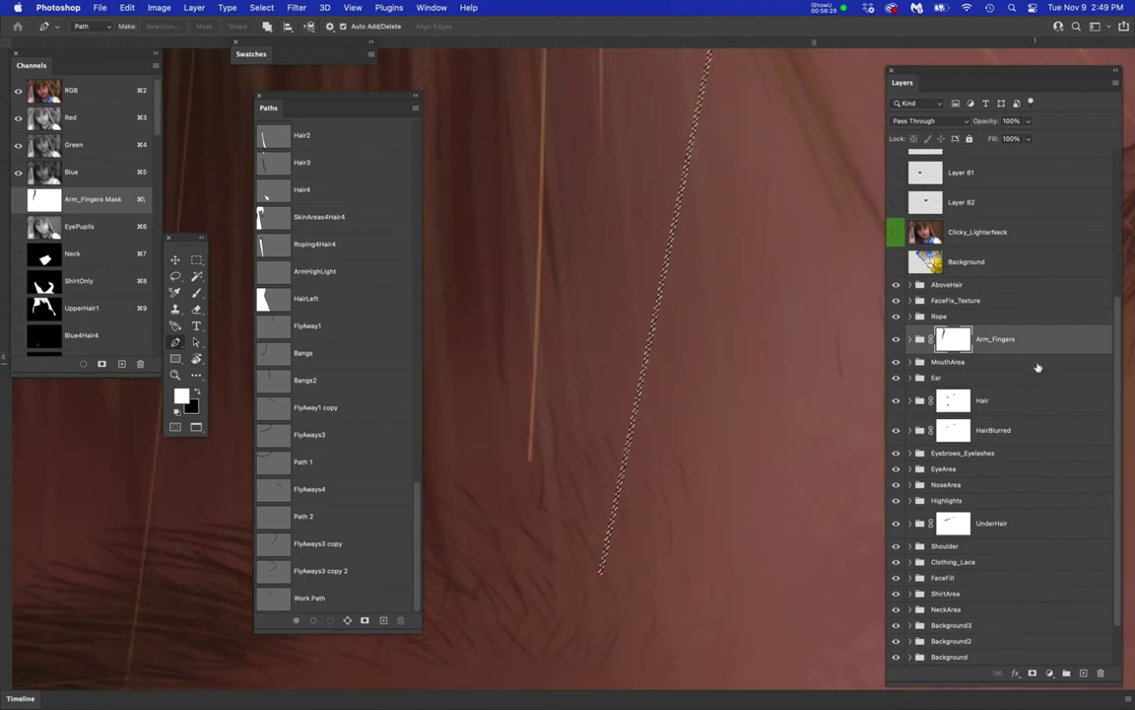
left_click(1084, 673)
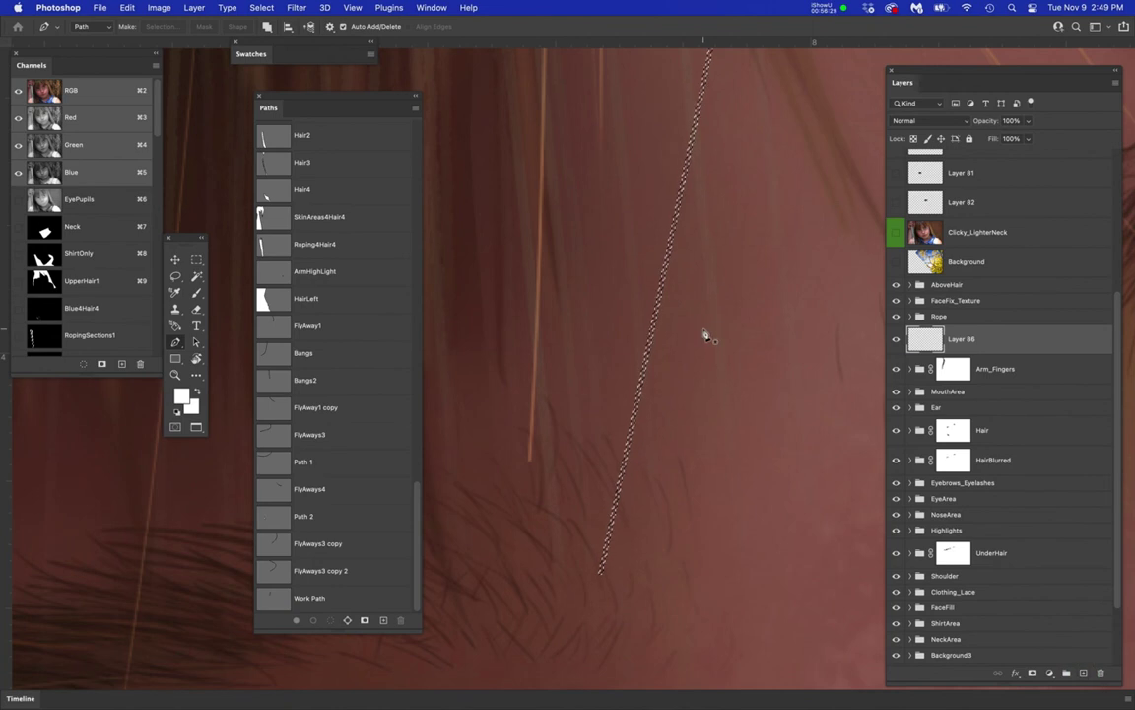
key("super+h")
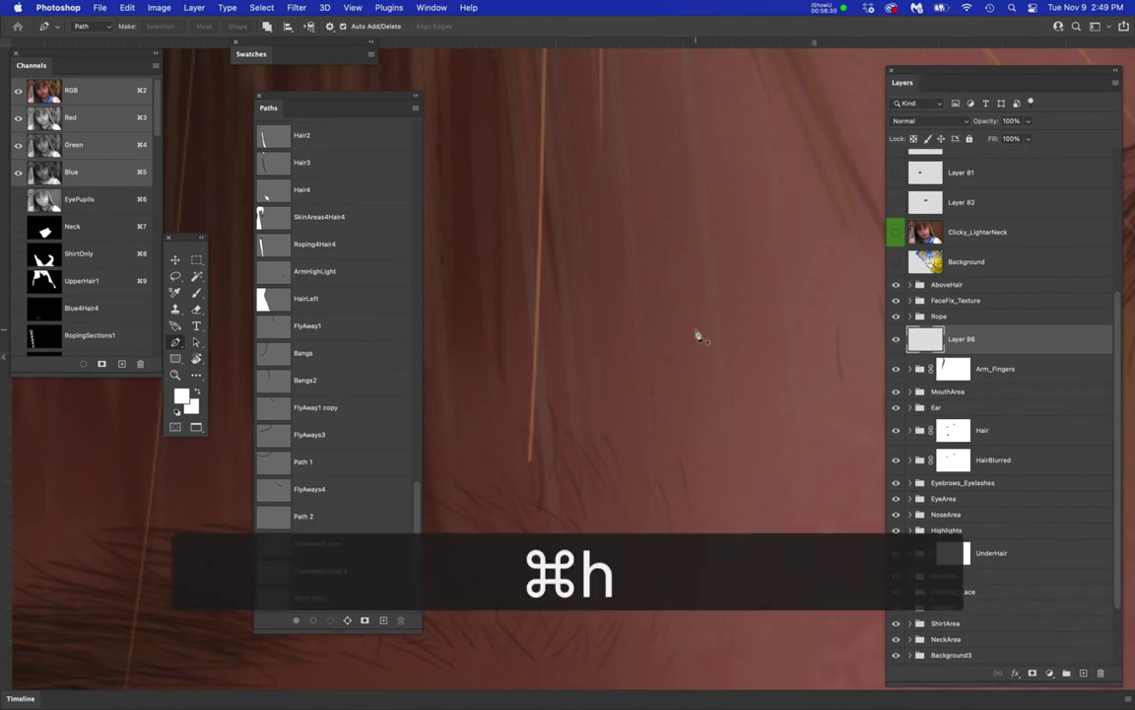
- Sample the brown of the neighbouring hair strand, reduce the brush to size 175, and paint inside the hidden strand selection over the forehead
key("b")
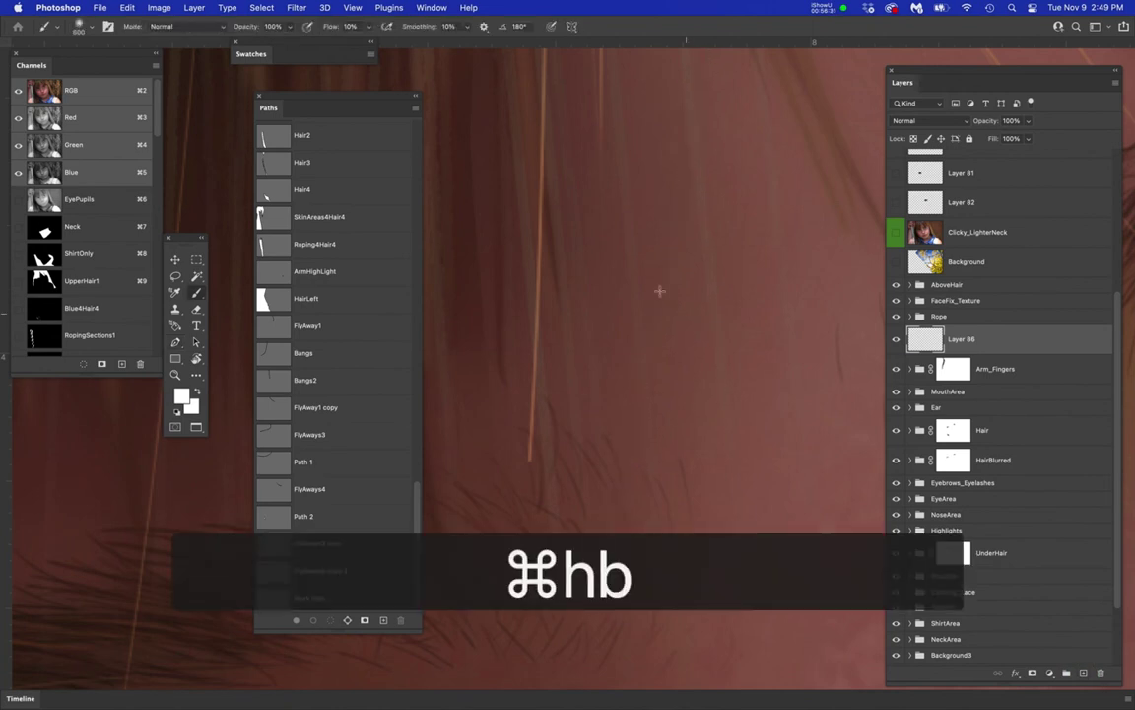
left_click(541, 235, "alt")
left_click_drag(701, 305, 699, 311)
key("bracketleft")
key("bracketleft")
key("bracketleft")
key("bracketleft")
key("bracketleft")
key("bracketleft")
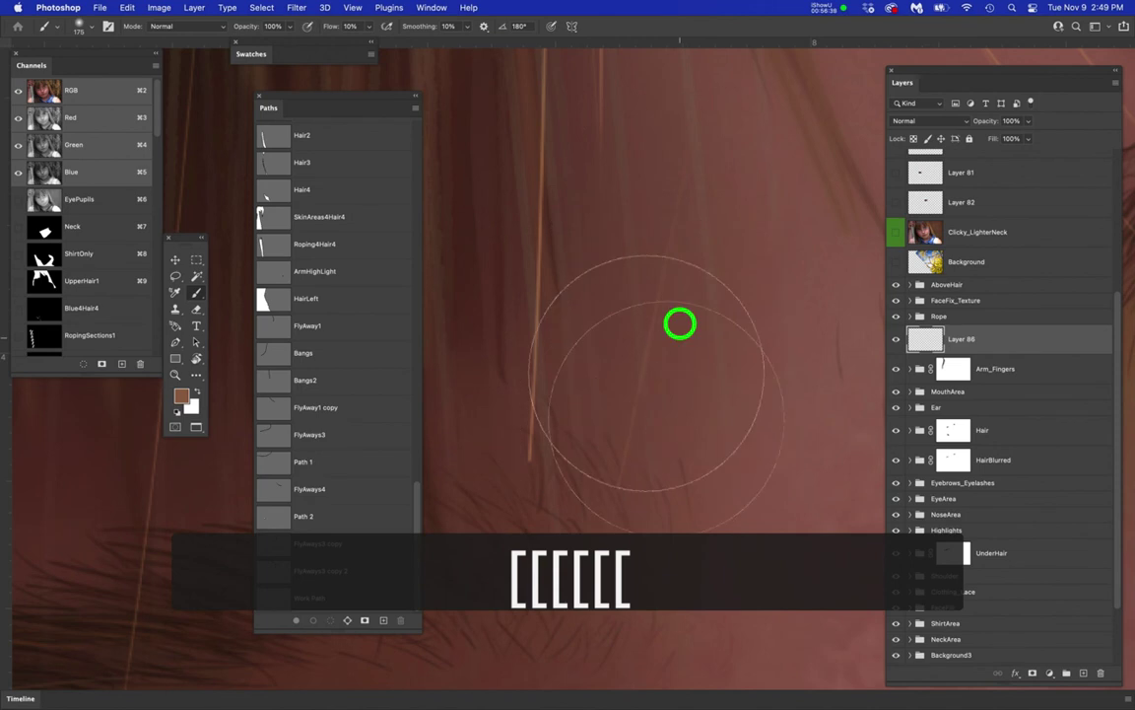
left_click_drag(676, 236, 607, 538)
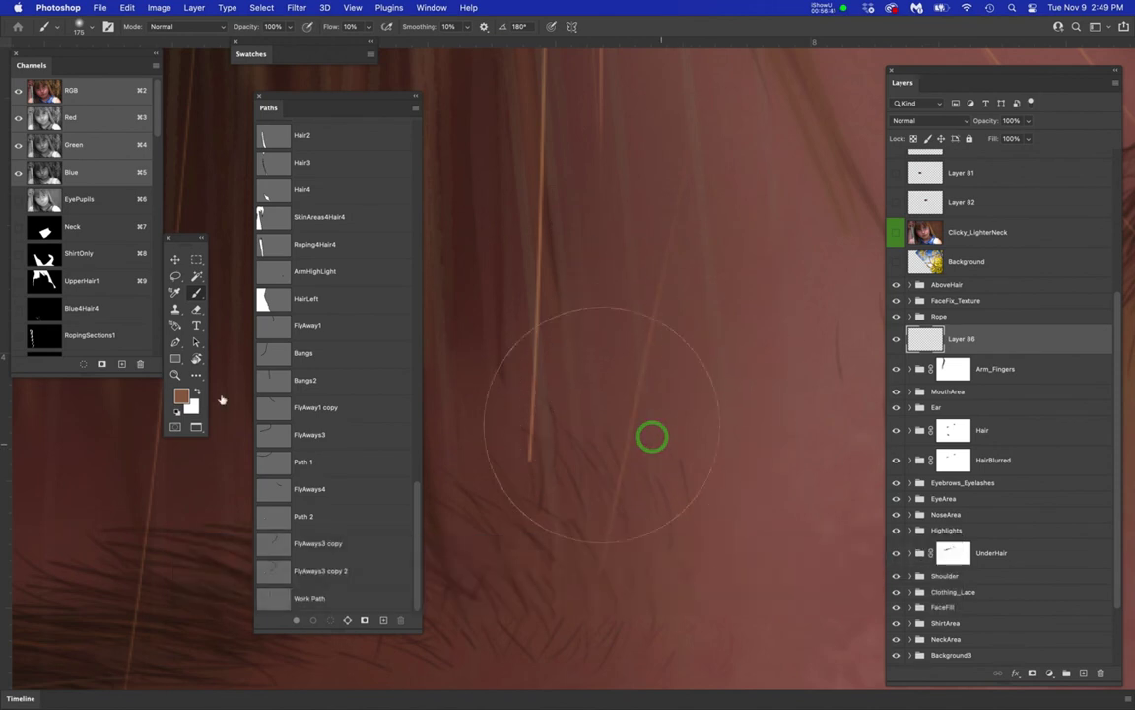
- Choose a brighter orange-brown foreground color for the hair strand
left_click(181, 394)
left_click(300, 394)
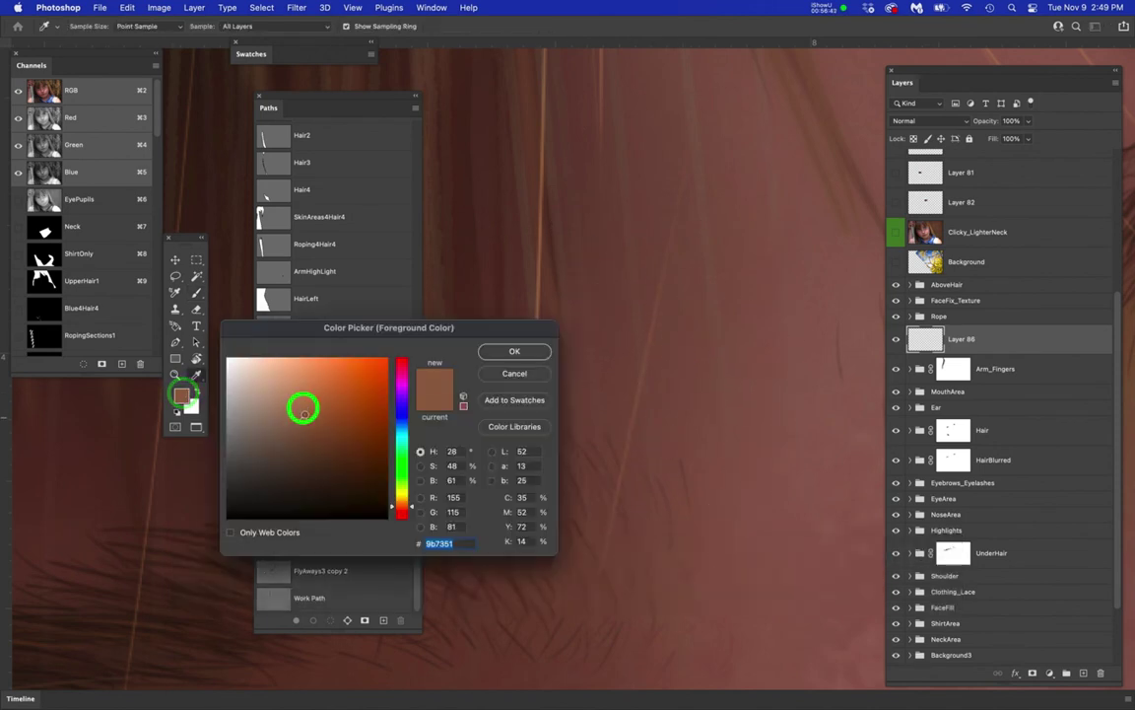
left_click(512, 352)
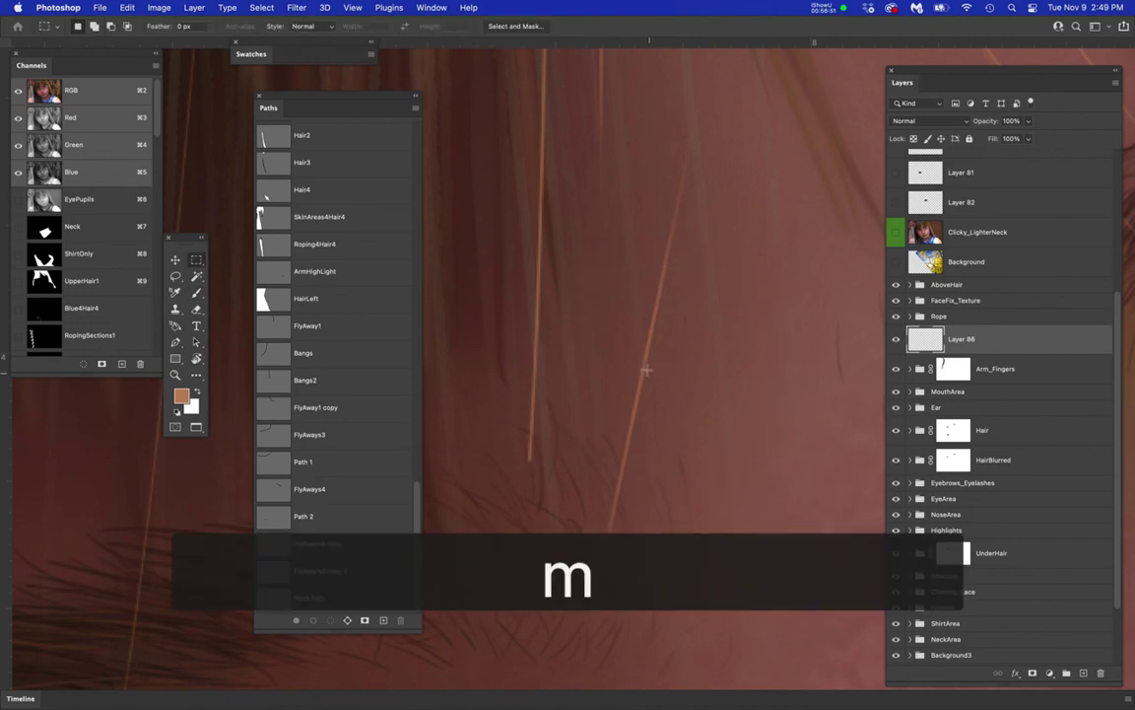
- Shift the strand selection about 0.017 in to the right and paint a second thin strand beside the first
left_click_drag(648, 370, 654, 371)
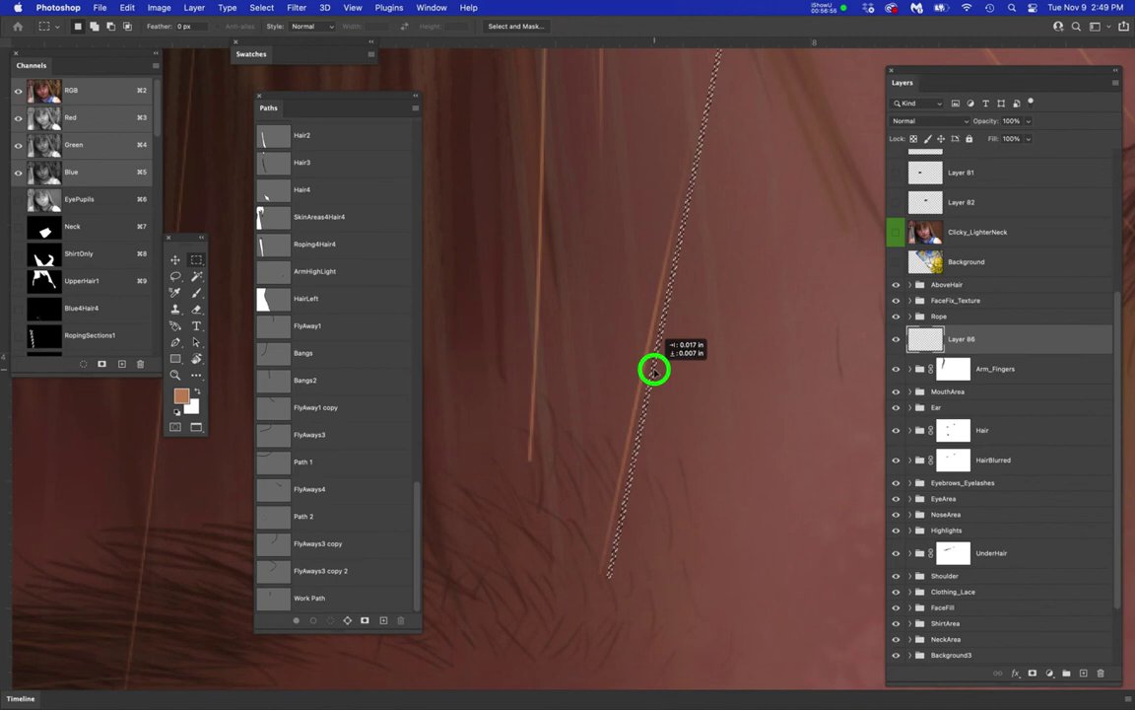
left_click_drag(655, 371, 654, 370)
key("super+d")
key("b")
mouse_move(696, 307)
left_mouse_down()
mouse_move(688, 496)
mouse_move(644, 502)
mouse_move(701, 370)
mouse_move(479, 367)
mouse_move(652, 377)
mouse_move(557, 368)
left_mouse_up()
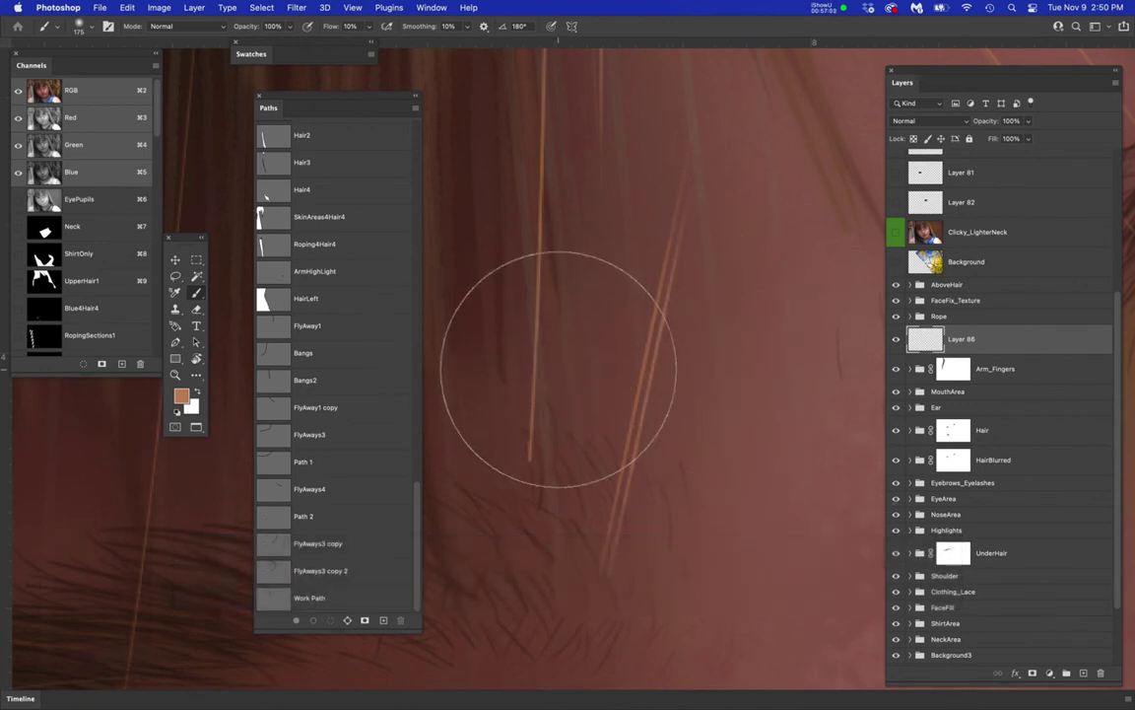
- Move the selection further down and to the right of the two painted strands, and show its edges again
key("m")
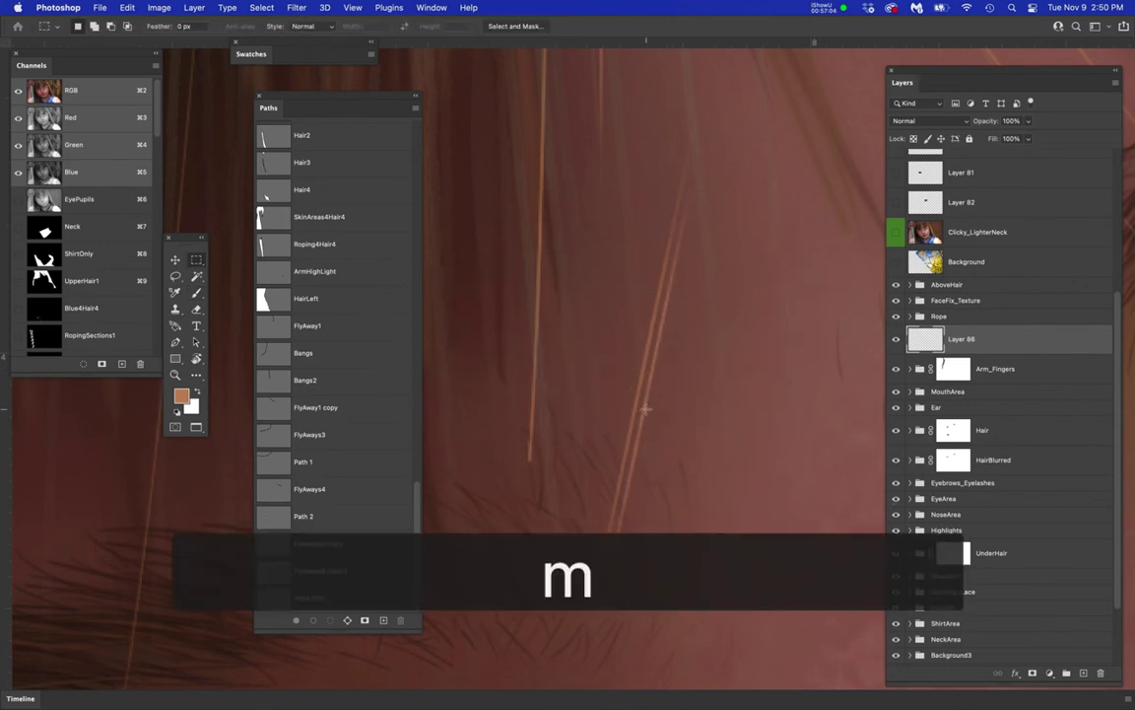
left_click_drag(649, 419, 632, 534)
left_click(648, 529)
scroll(663, 521, "down", 3)
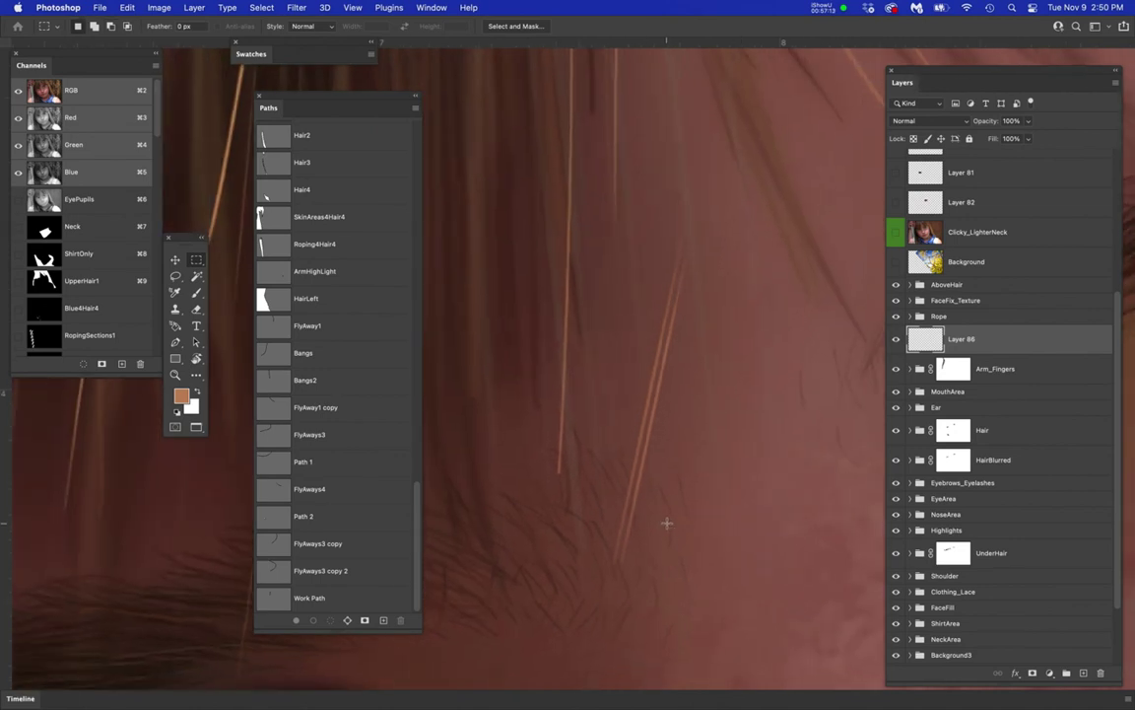
key("super+h")
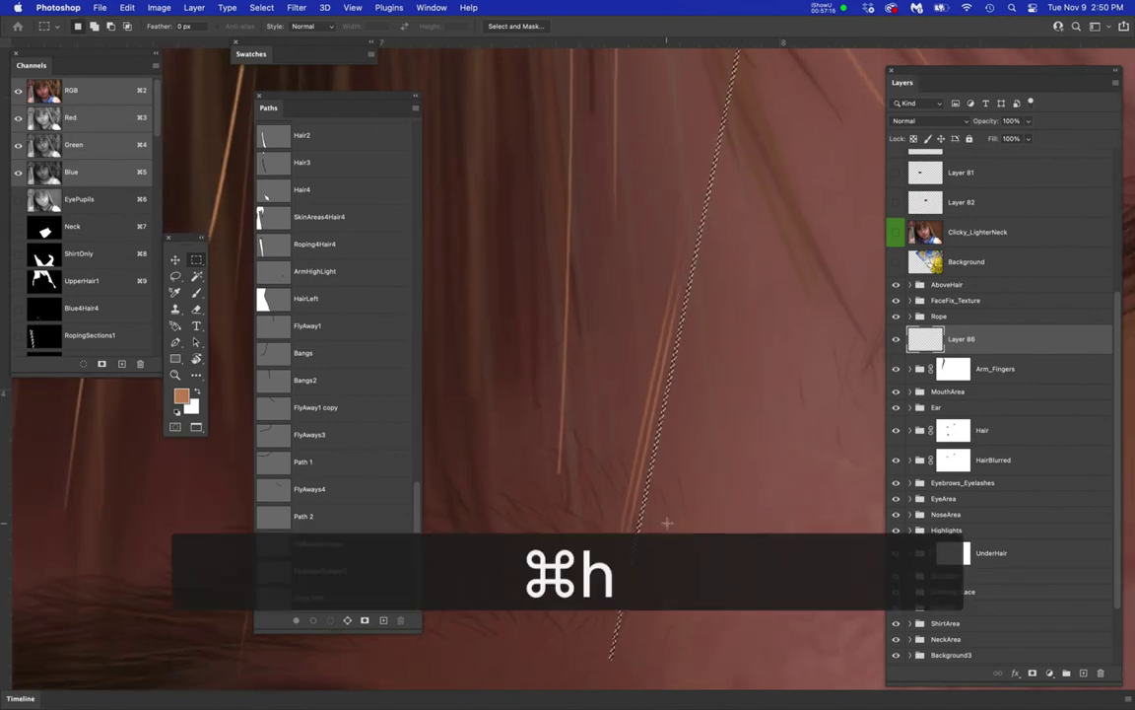
- Rotate the strand selection by 5.24° so that it crosses the two painted strands, and apply the transformation
scroll(712, 496, "down", 2)
scroll(712, 496, "down", 2)
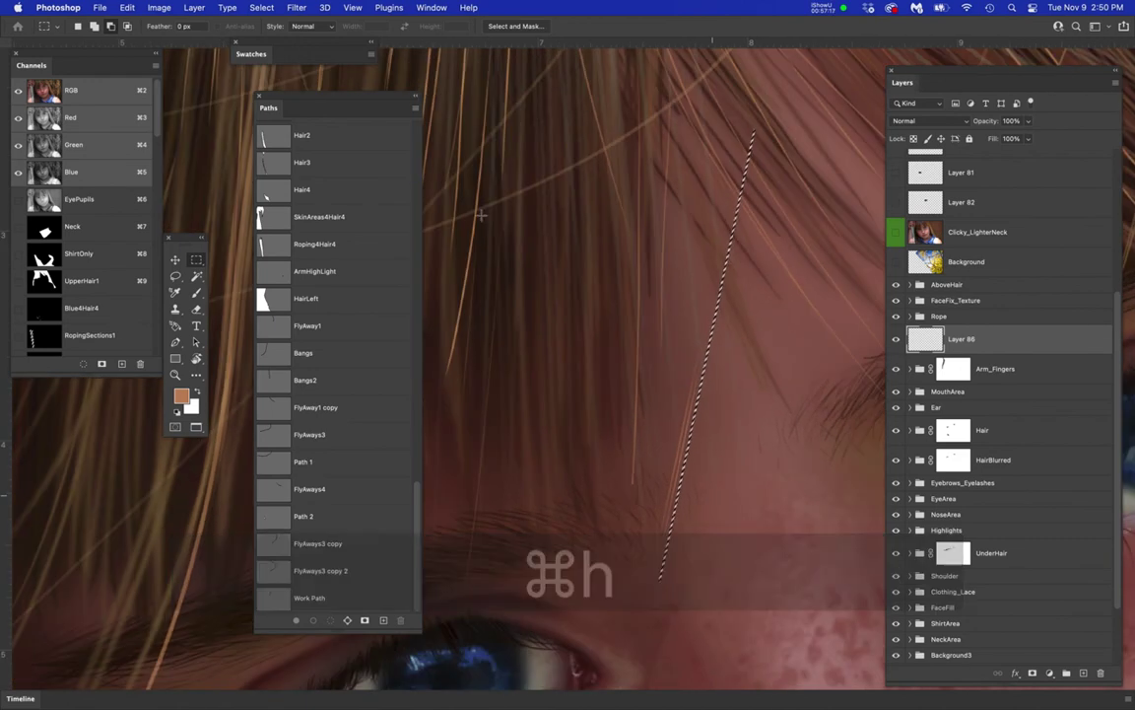
left_click_drag(262, 8, 343, 241)
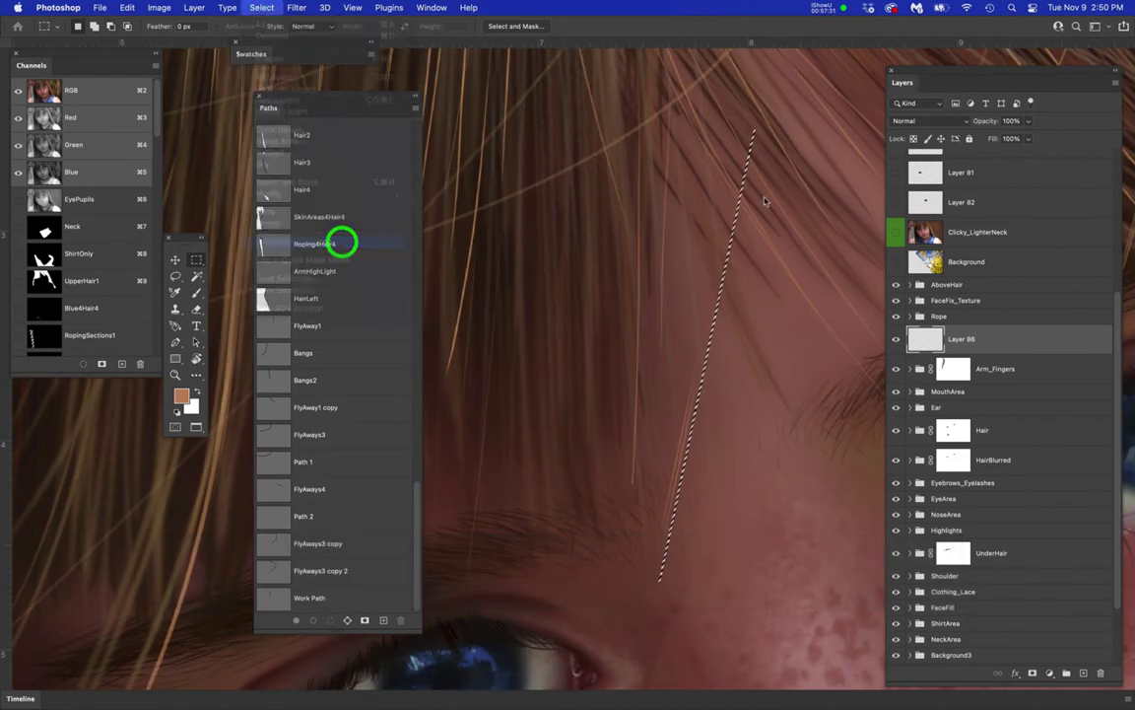
left_click_drag(795, 100, 811, 115)
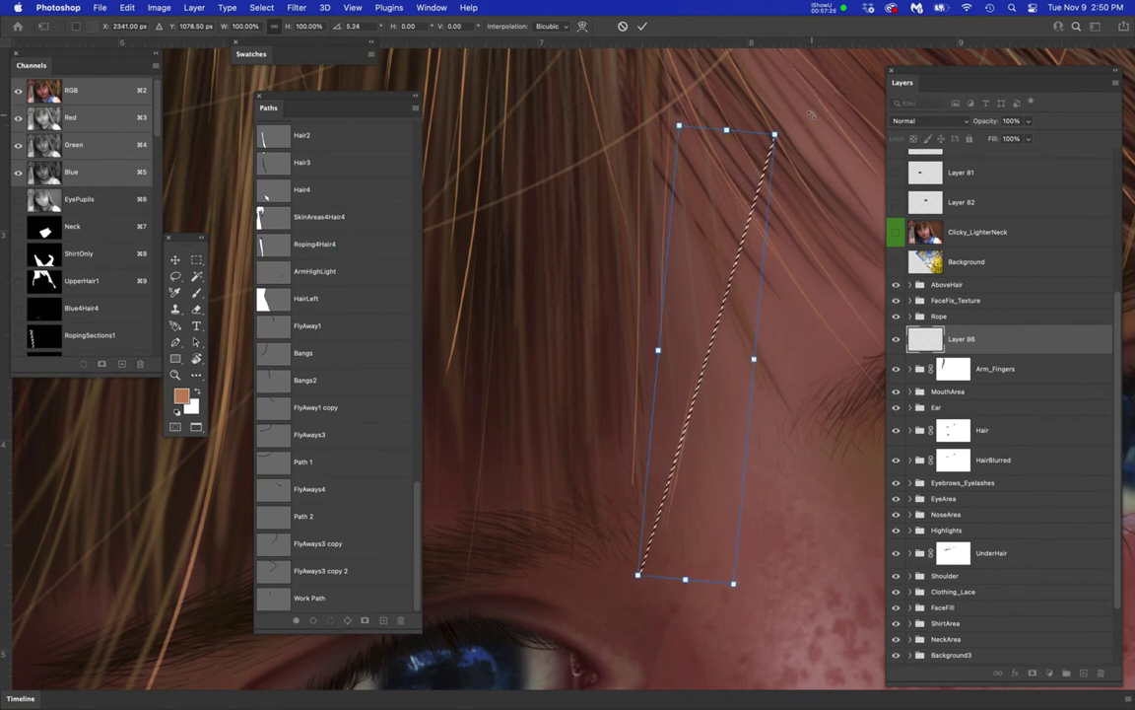
key("Return")
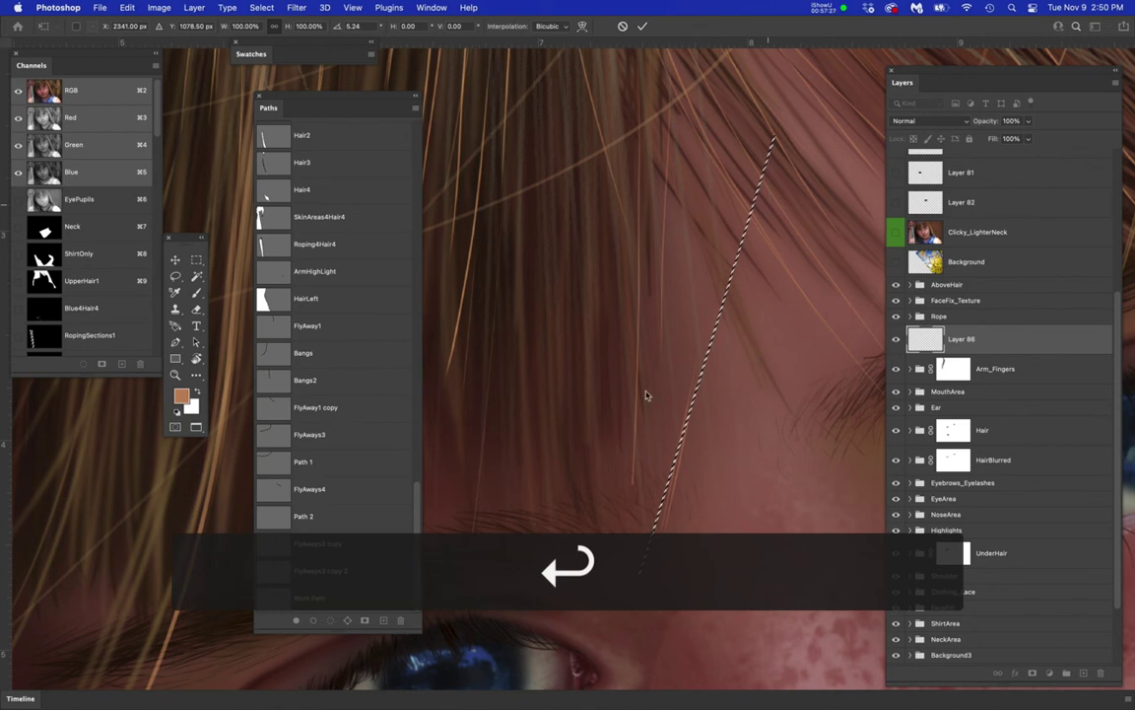
- Hide the selection edges and brush in a third orange-brown strand crossing the other two between the eyebrows
key("super+h")
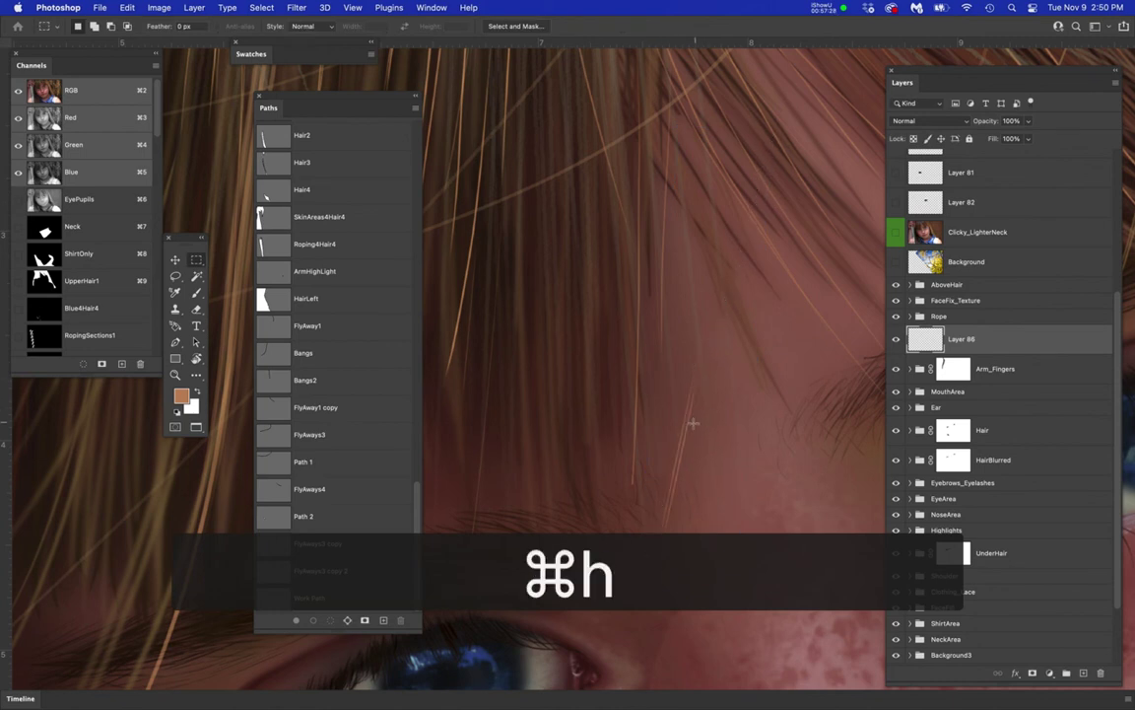
key("b")
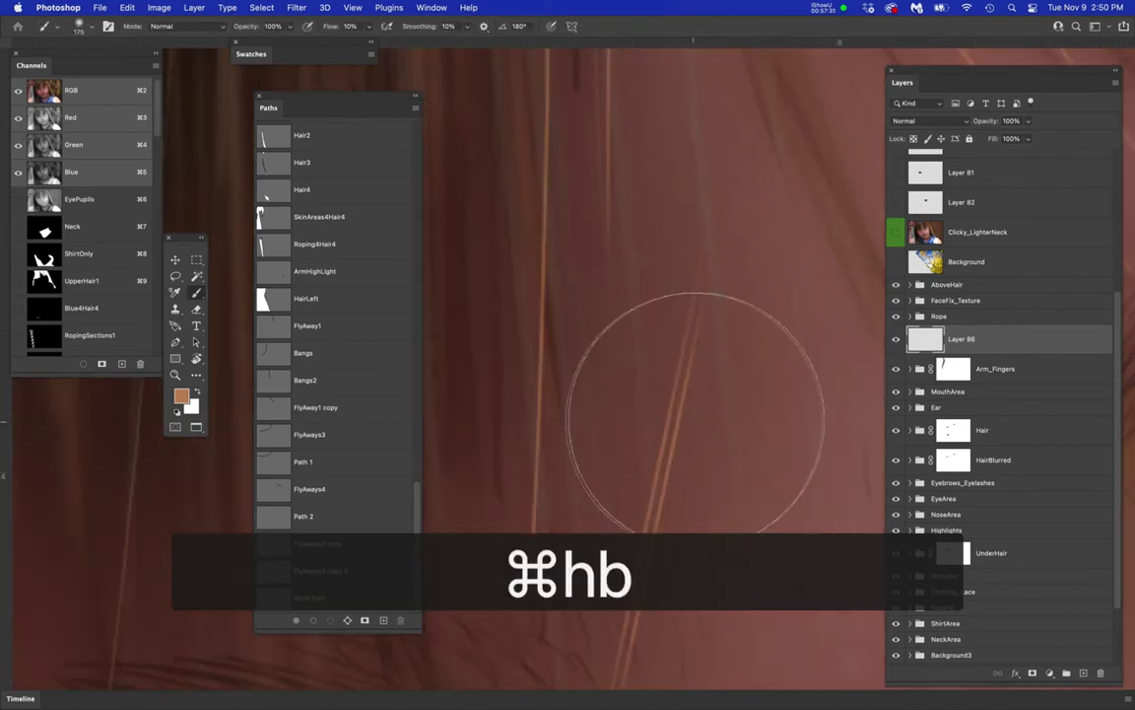
left_click_drag(701, 491, 709, 345)
left_click_drag(747, 296, 595, 428)
left_click_drag(714, 342, 616, 436)
mouse_move(717, 304)
left_mouse_down()
mouse_move(652, 434)
mouse_move(598, 631)
left_mouse_up()
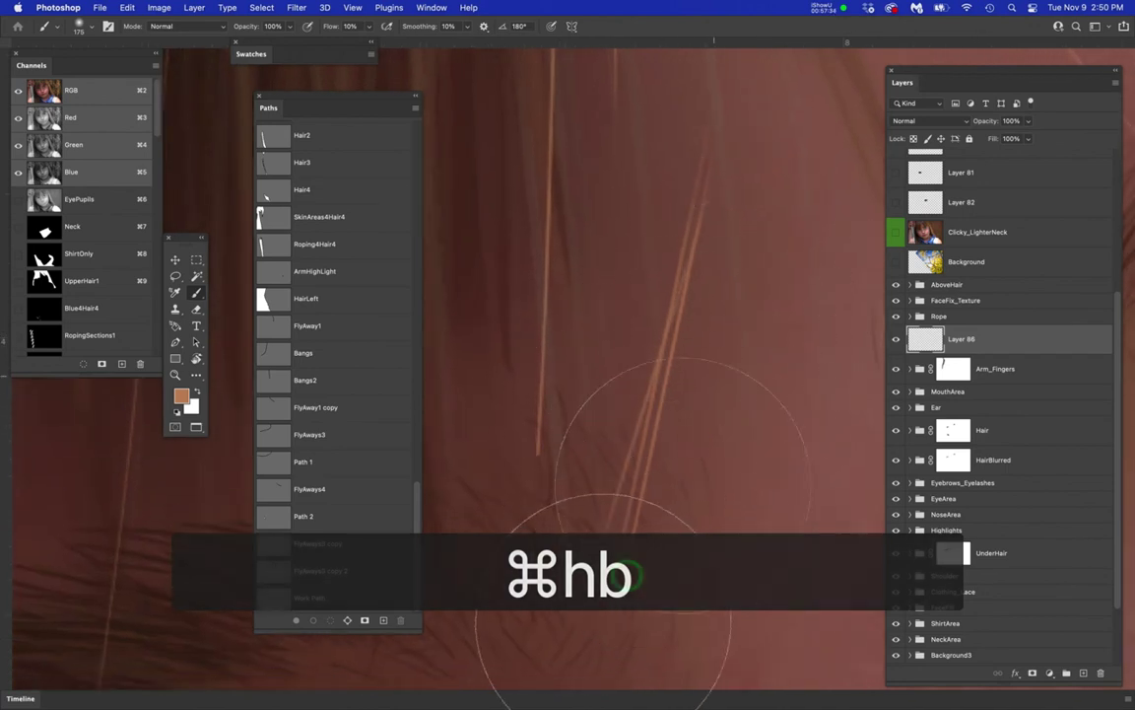
left_click_drag(683, 474, 593, 581)
left_click_drag(714, 434, 641, 400)
scroll(741, 427, "down", 4)
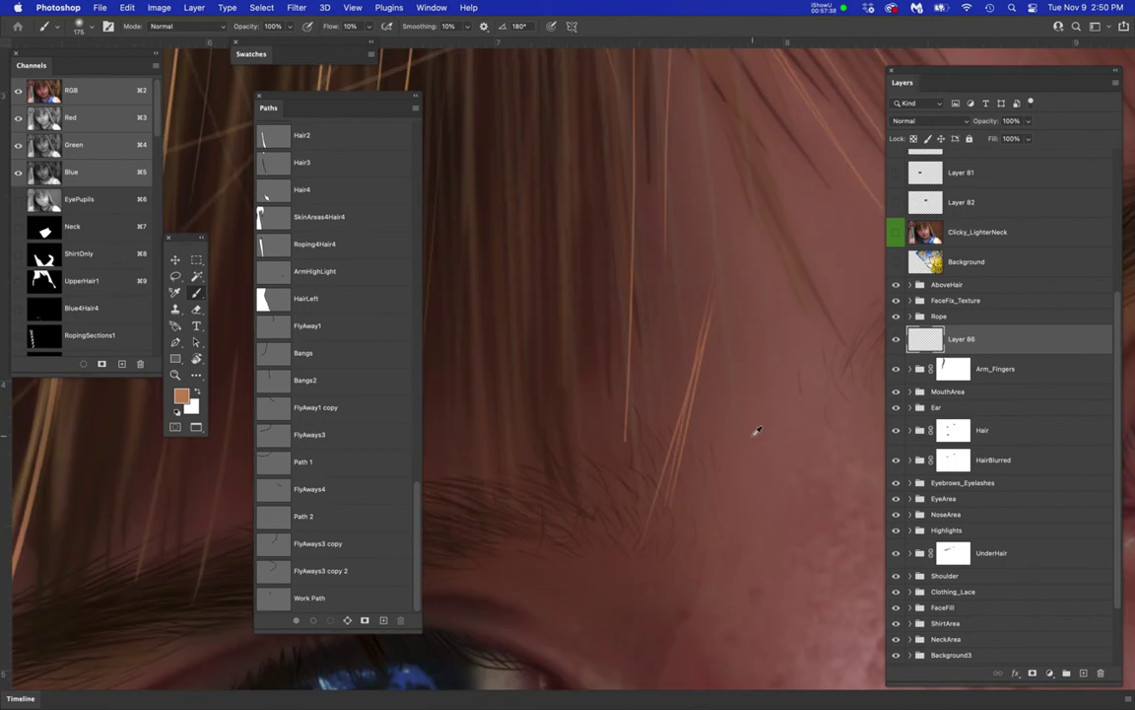
scroll(756, 431, "down", 2)
scroll(756, 431, "down", 5)
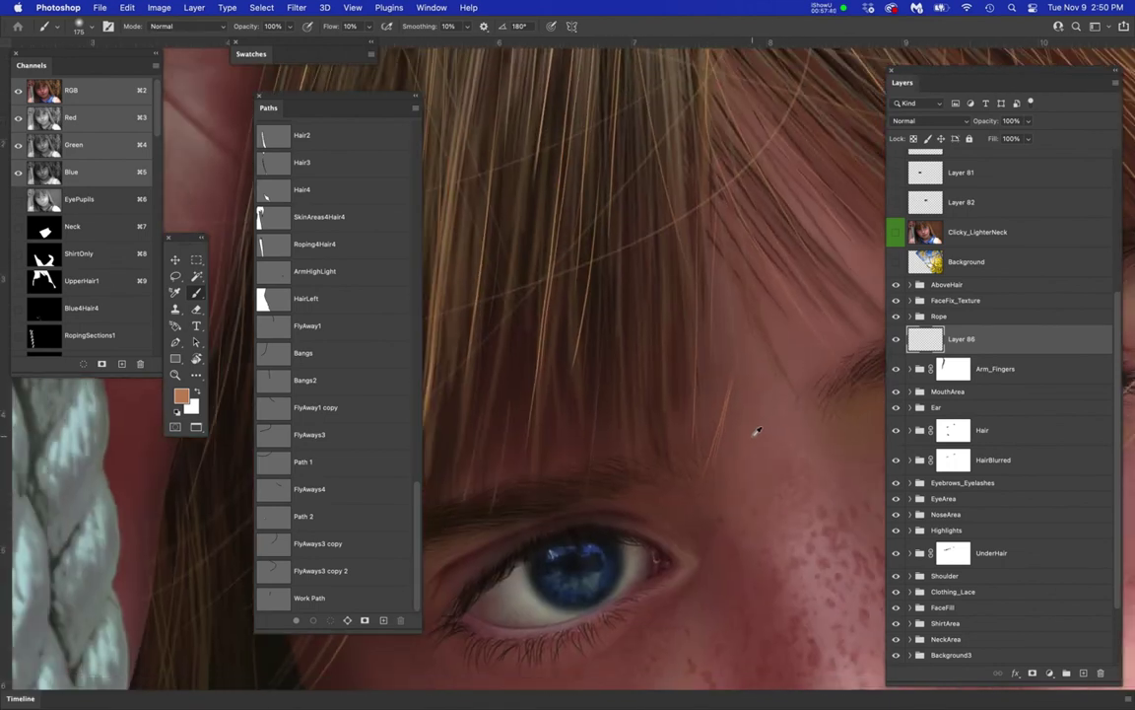
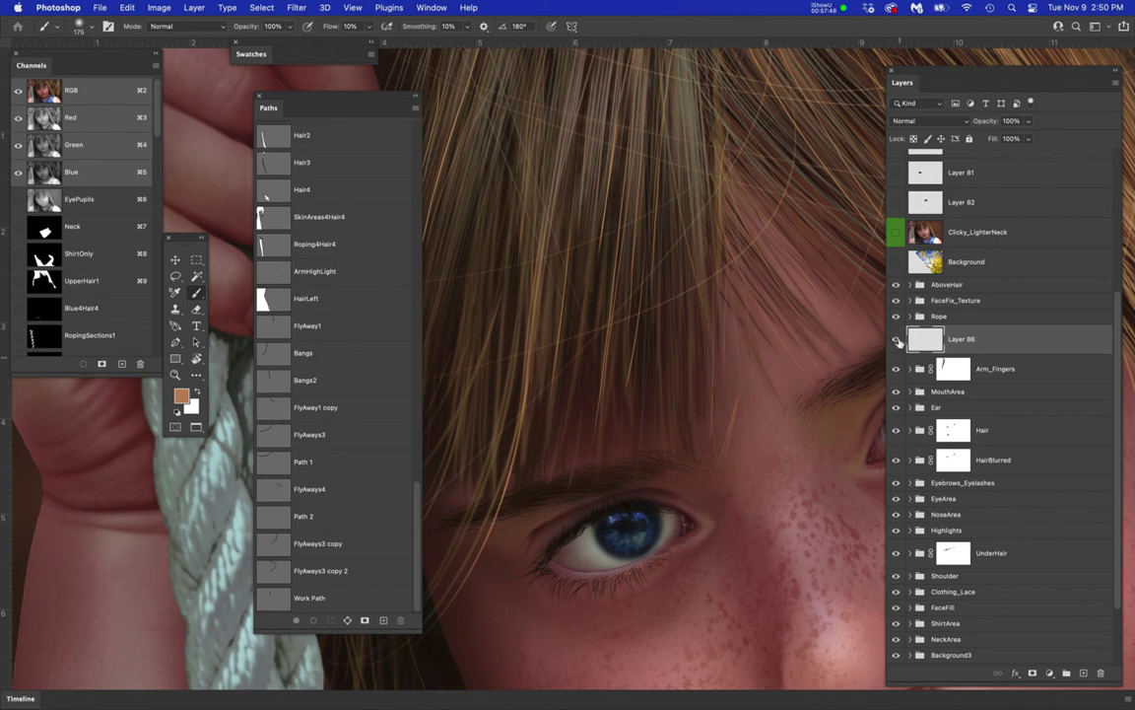
- Compare the bangs with and without the AboveHair group, and leave the group hidden
left_click(897, 285)
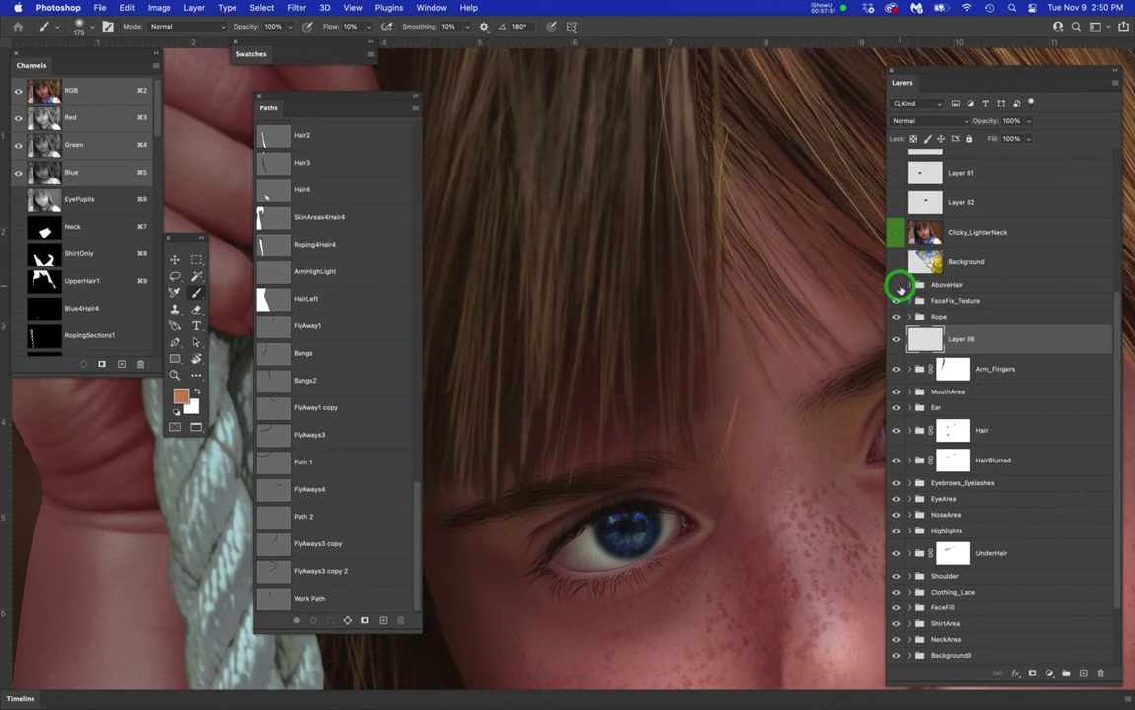
left_click(898, 286)
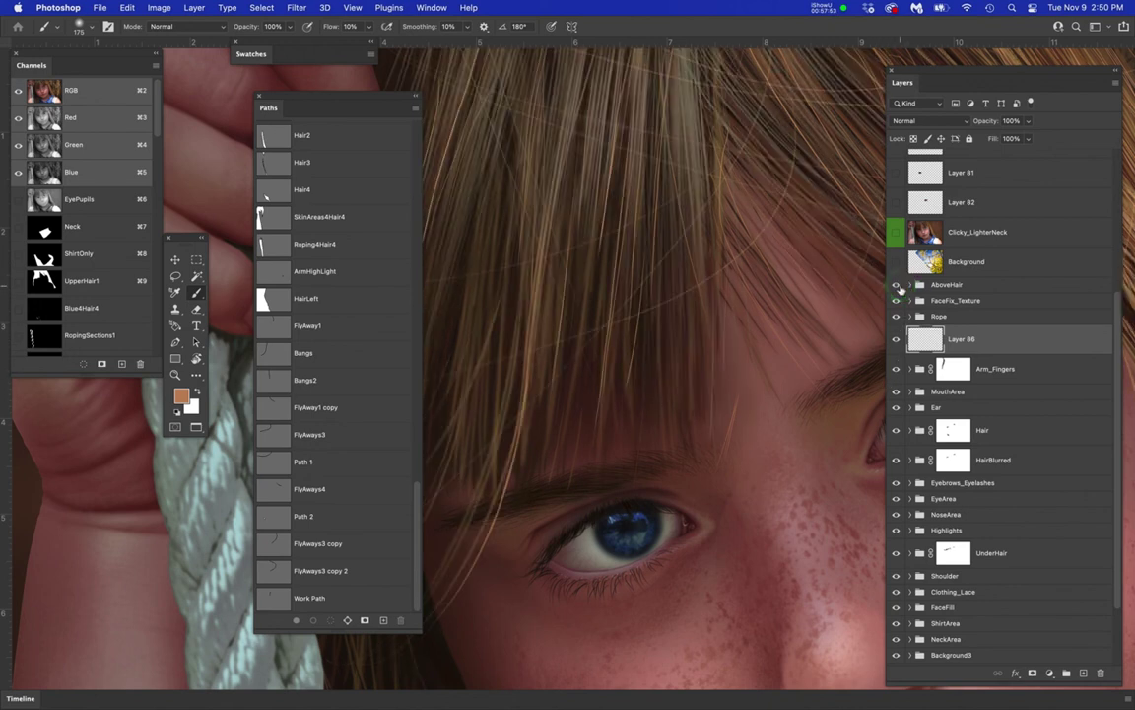
left_click(897, 285)
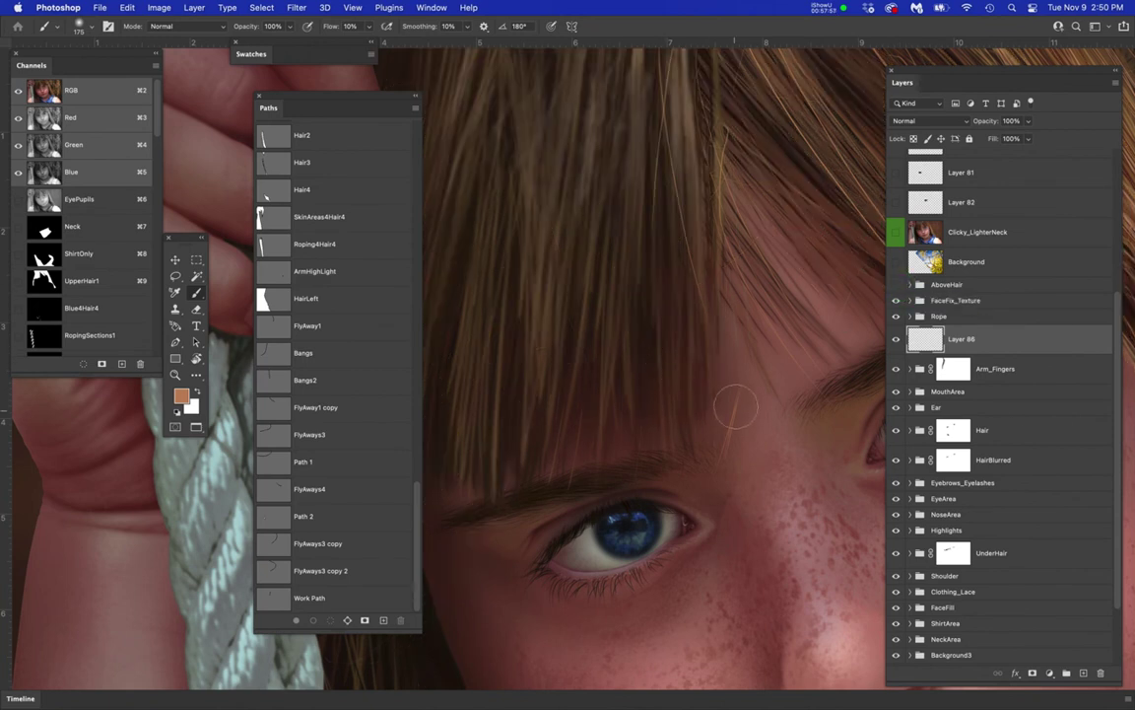
- Display the Work Path and examine how the strand path runs from the forehead up to its upper tip
left_click(323, 598)
scroll(776, 333, "up", 5)
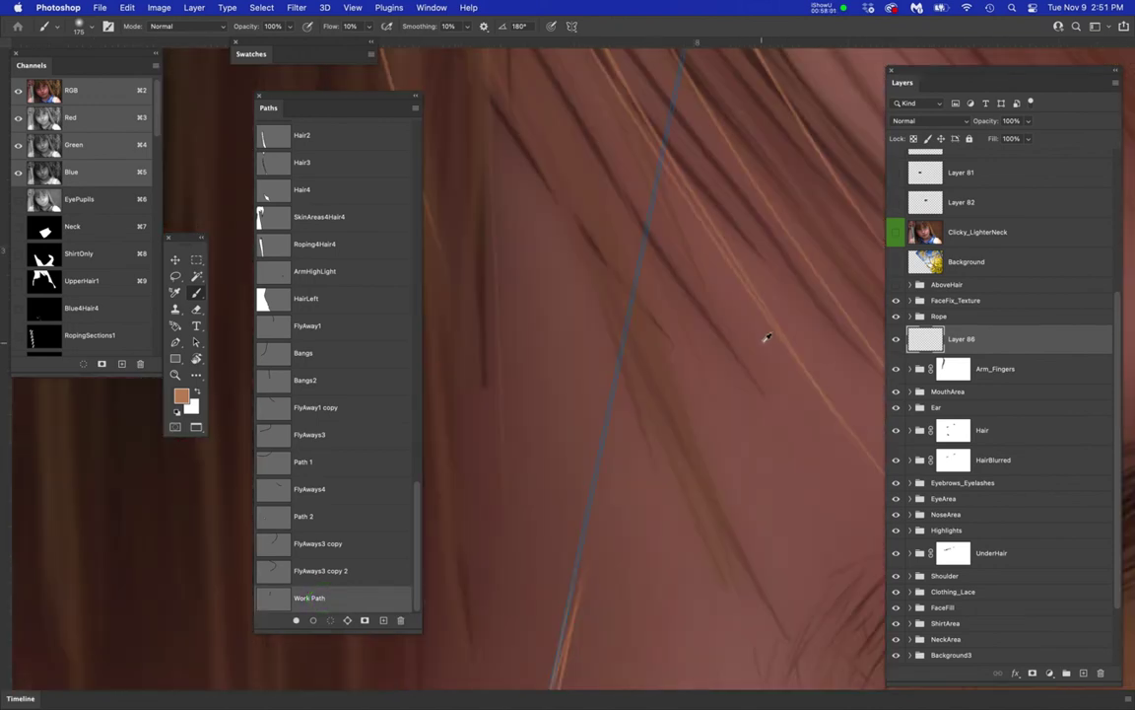
scroll(767, 338, "down", 3)
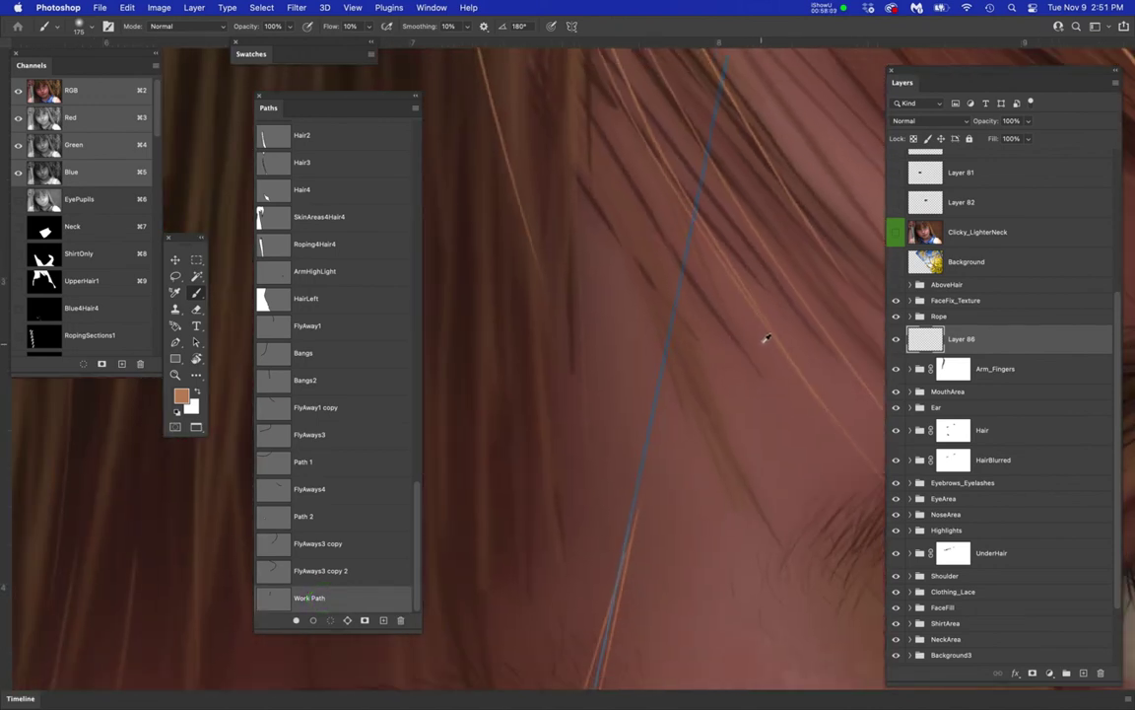
left_click_drag(733, 177, 704, 386)
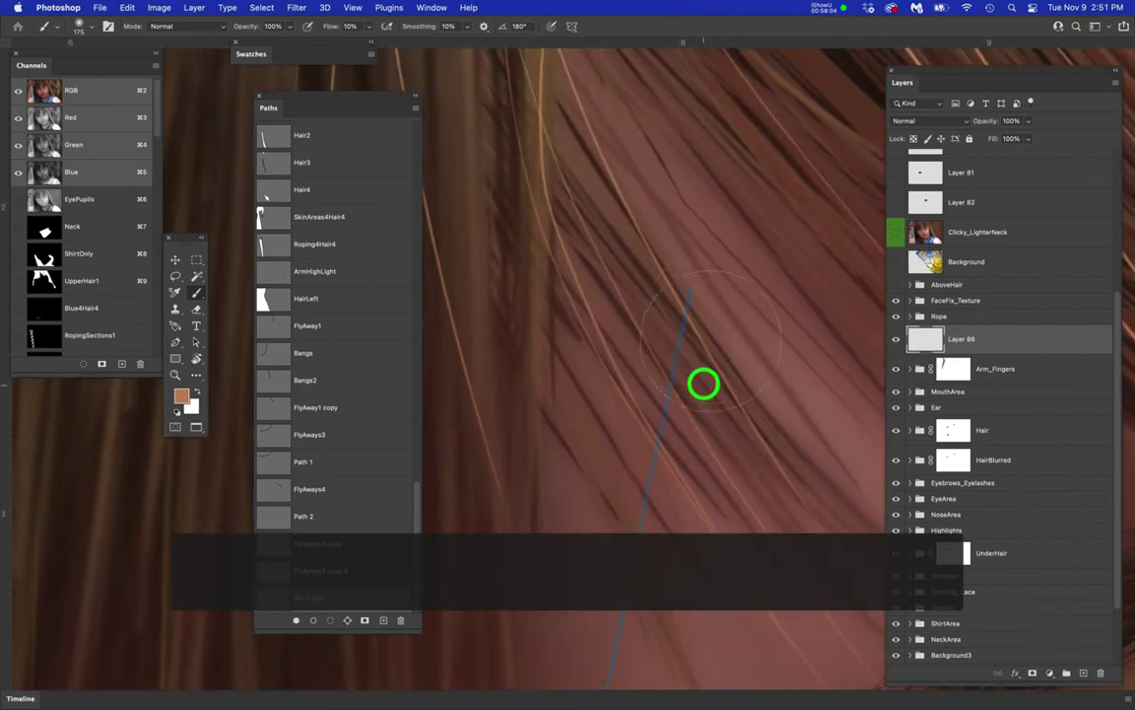
scroll(723, 306, "up", 5)
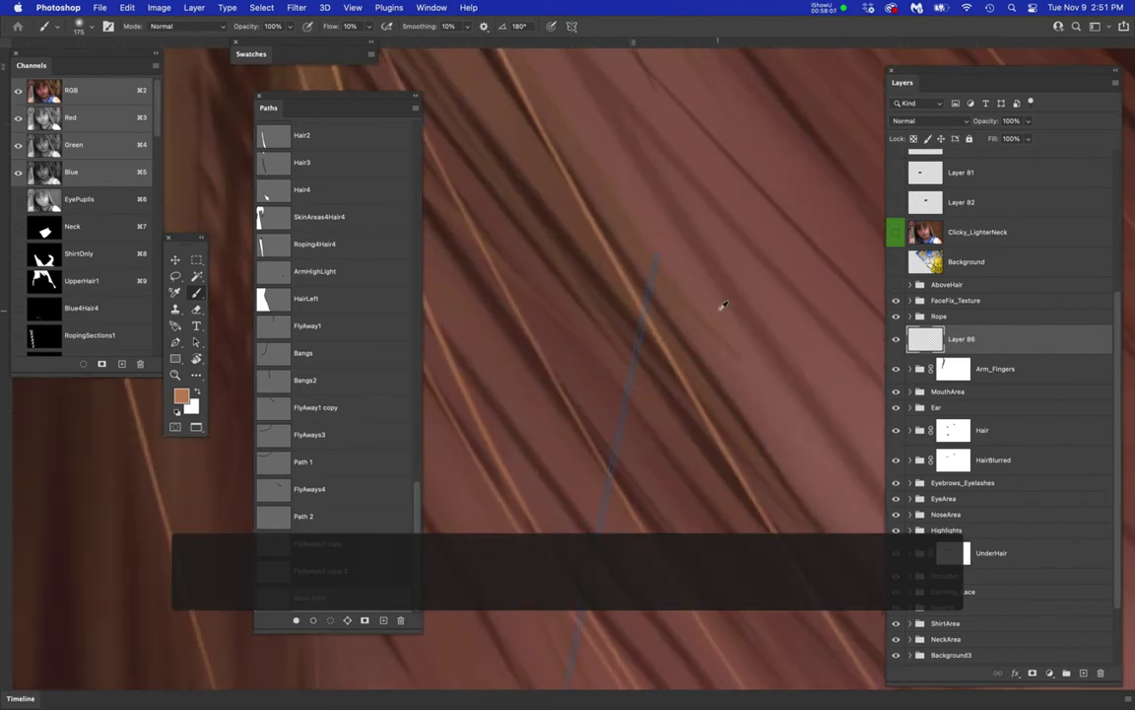
scroll(722, 305, "down", 4)
scroll(723, 306, "down", 5)
- Deselect the strand and draw an open S-shaped path with the Pen tool in the empty area above the painting
left_click_drag(733, 403, 705, 616)
left_click(695, 493)
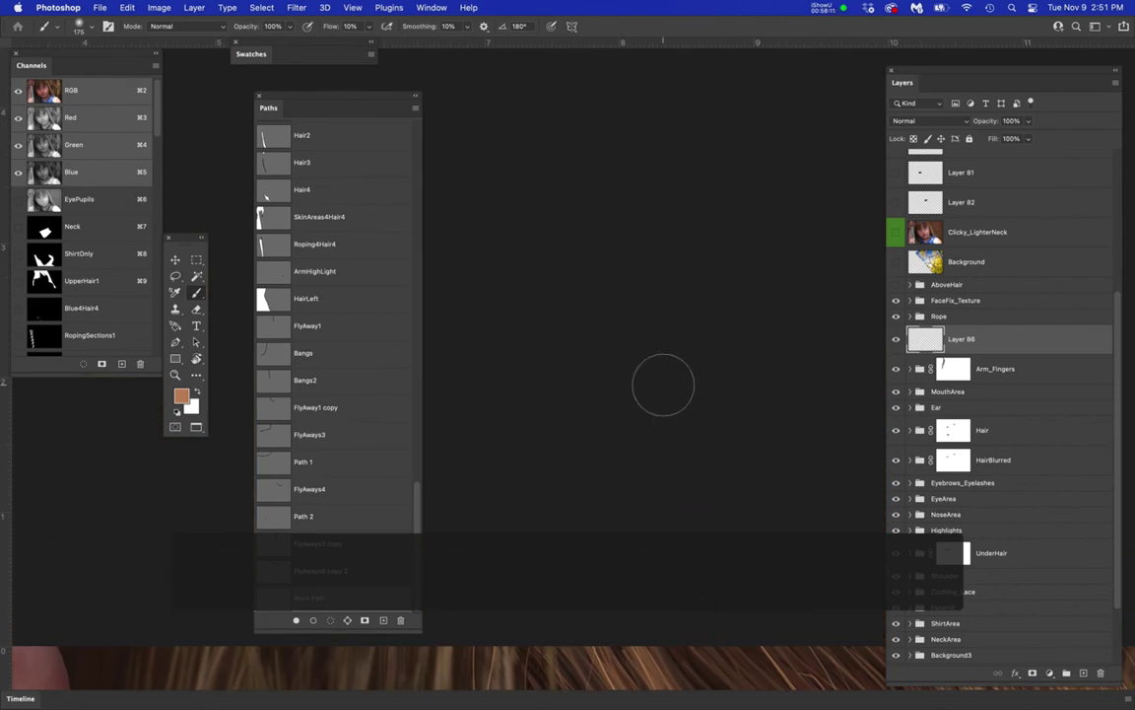
key("super+d")
key("p")
left_click_drag(712, 213, 712, 267)
left_click_drag(690, 404, 643, 487)
left_click_drag(643, 602, 645, 646)
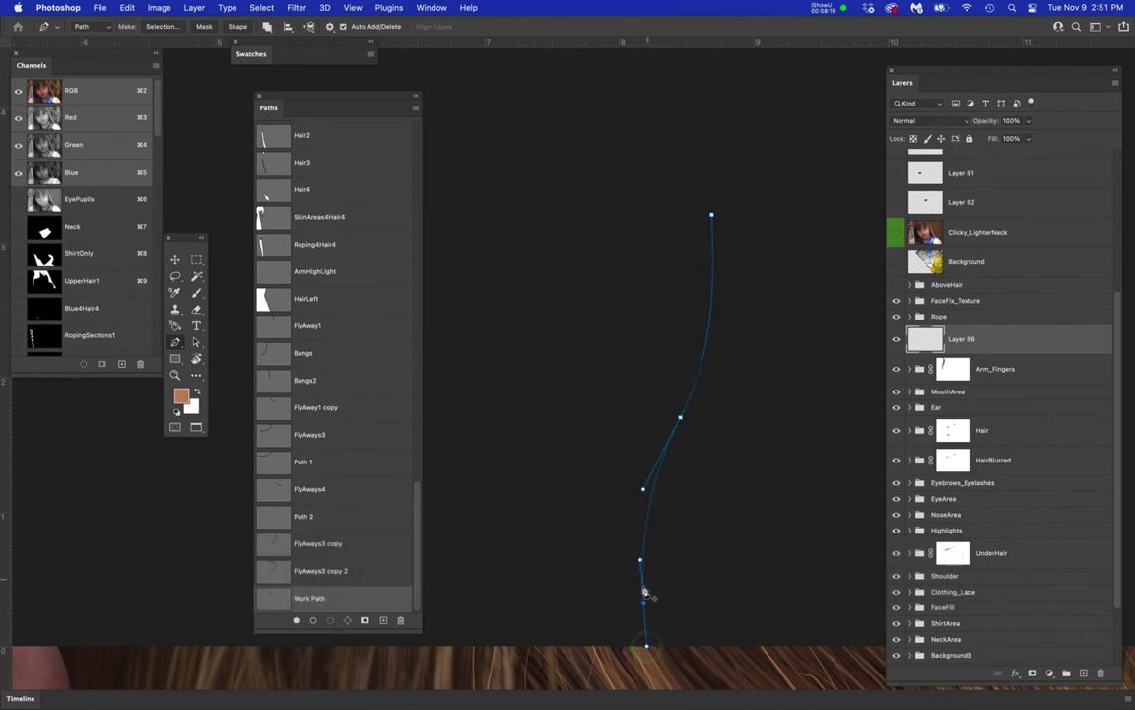
- Duplicate the S-shaped curve slightly beside itself and join the two lower end points
left_click(647, 606, "alt+super")
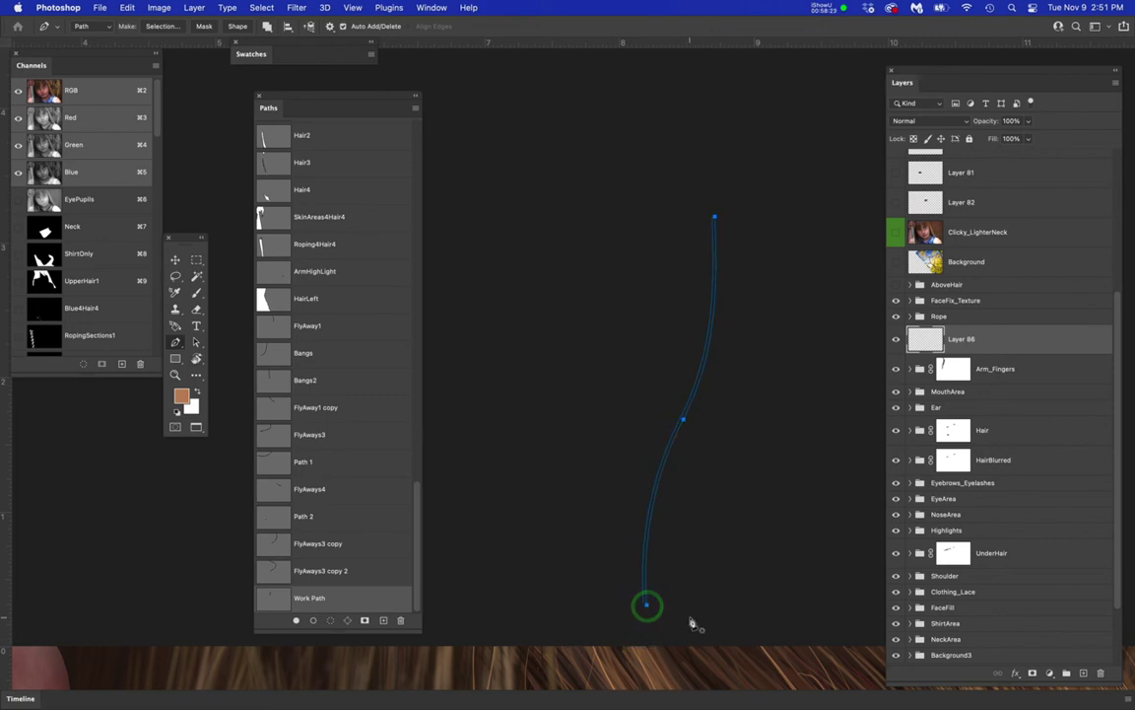
left_click_drag(671, 624, 767, 566)
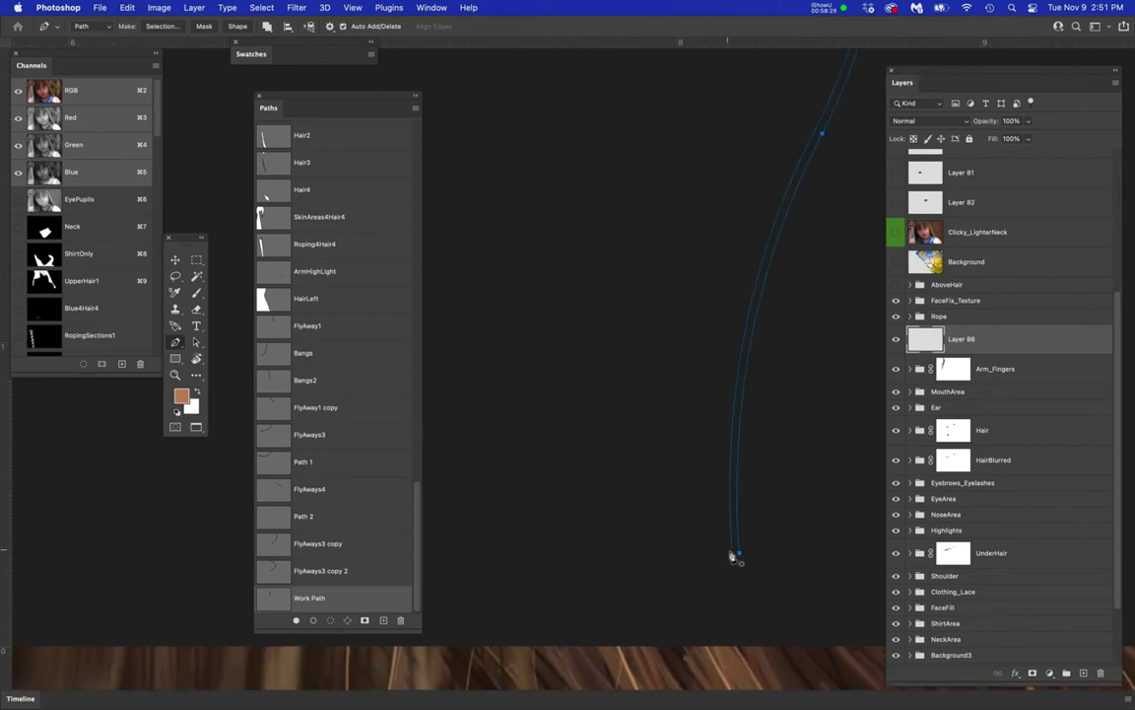
left_click(739, 554, "alt")
left_click(735, 549, "alt")
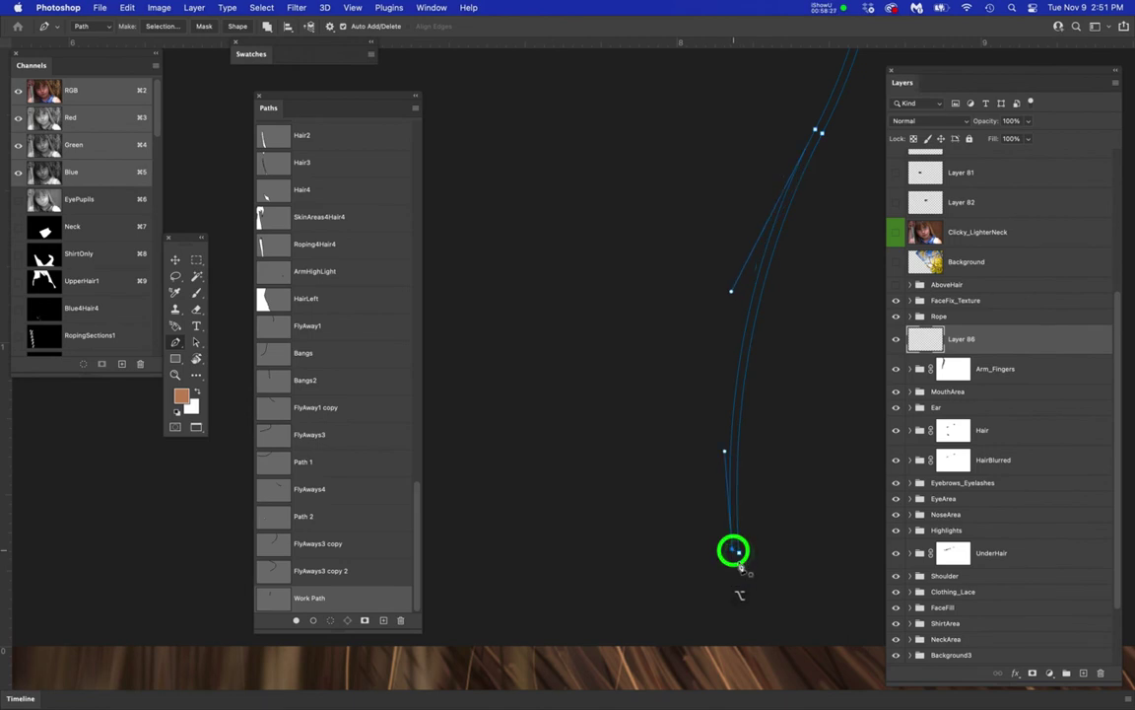
- Join the two upper end points of the paired curves to close the thin strand path
scroll(781, 370, "right", 5)
left_click(722, 352)
left_click_drag(718, 313, 745, 461)
key("super+minus")
key("super+minus")
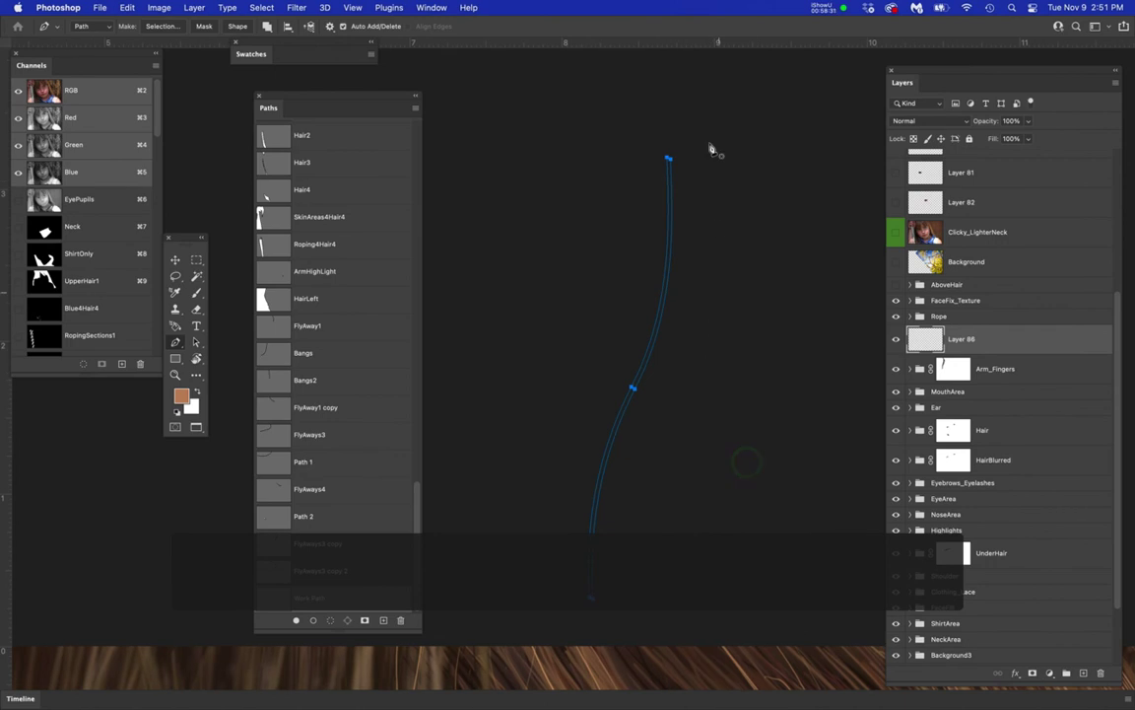
key("super+plus")
left_click_drag(723, 133, 730, 239)
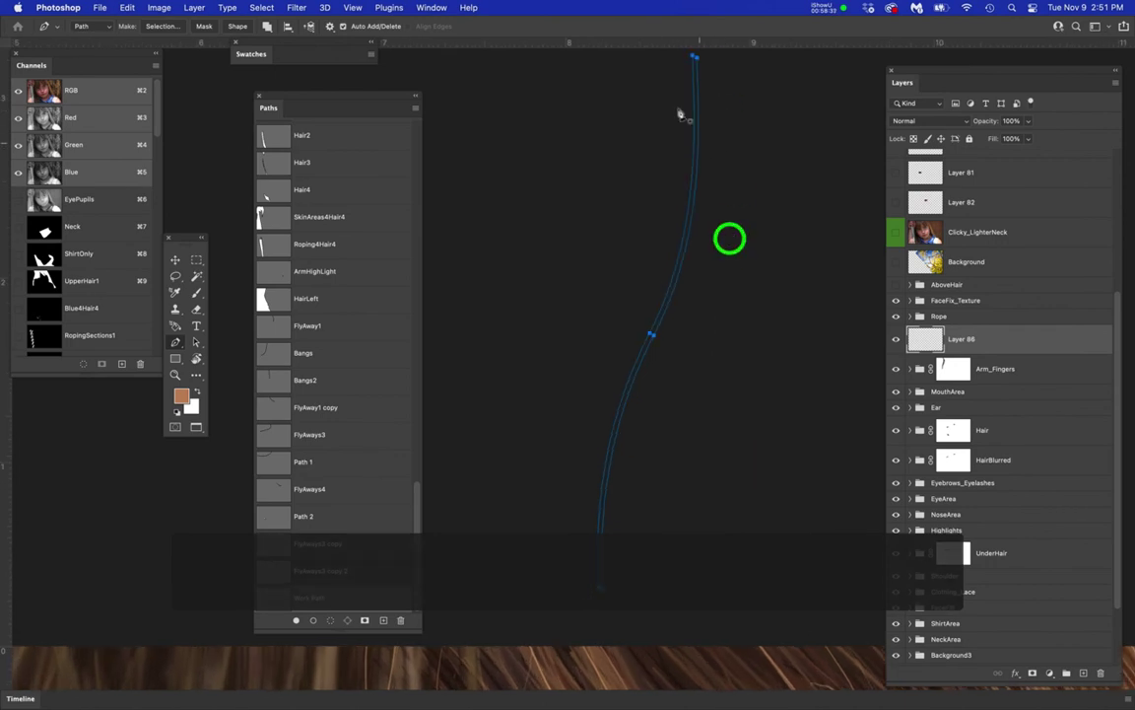
left_click(695, 59, "alt")
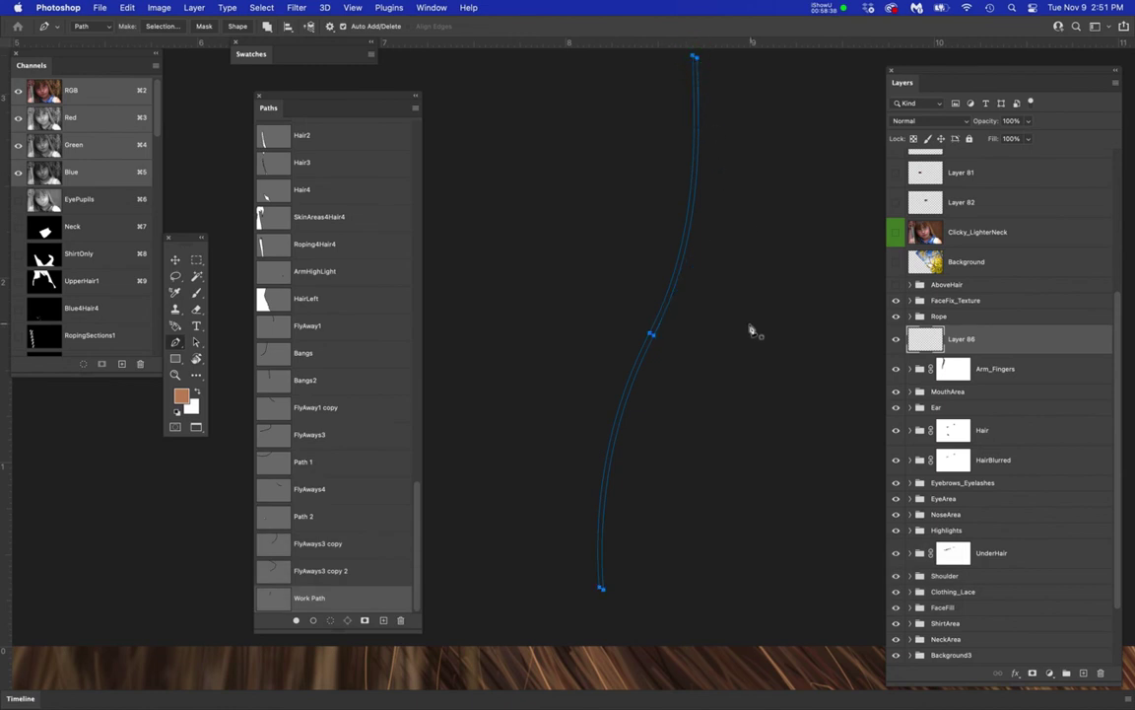
- Move the closed strand path from above the canvas onto the portrait, beside the outer corner of the girl's eye
scroll(751, 329, "down", 5)
left_click_drag(719, 296, 702, 221)
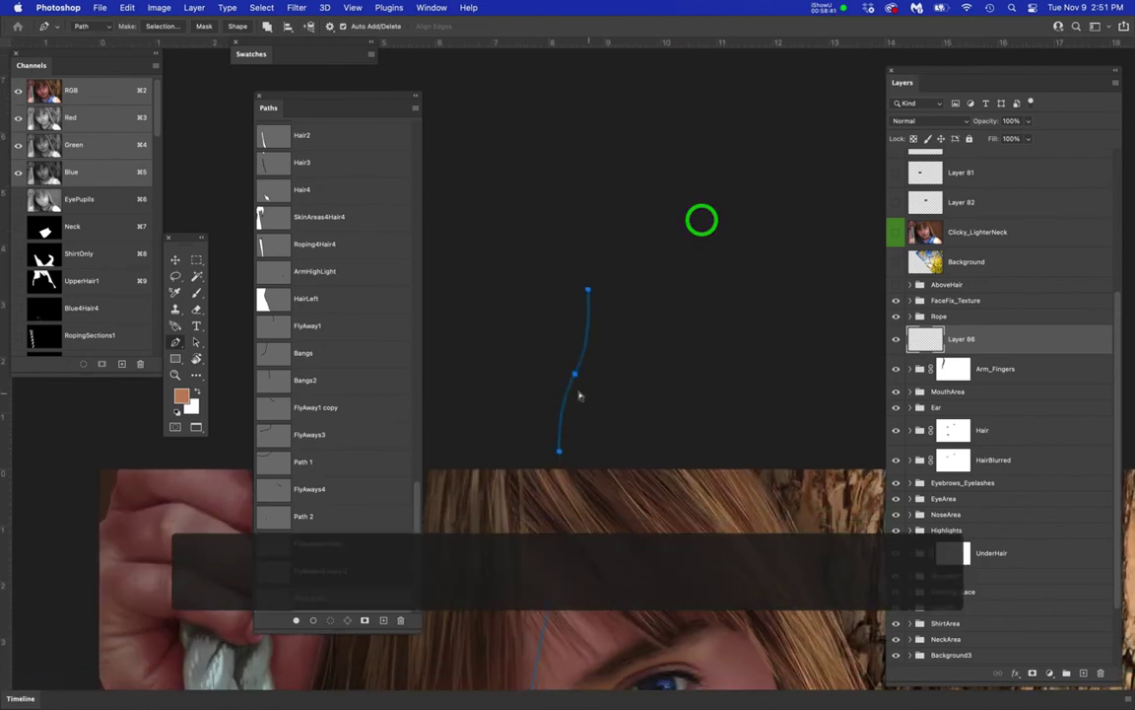
left_click_drag(578, 375, 729, 619)
left_click_drag(737, 436, 725, 359)
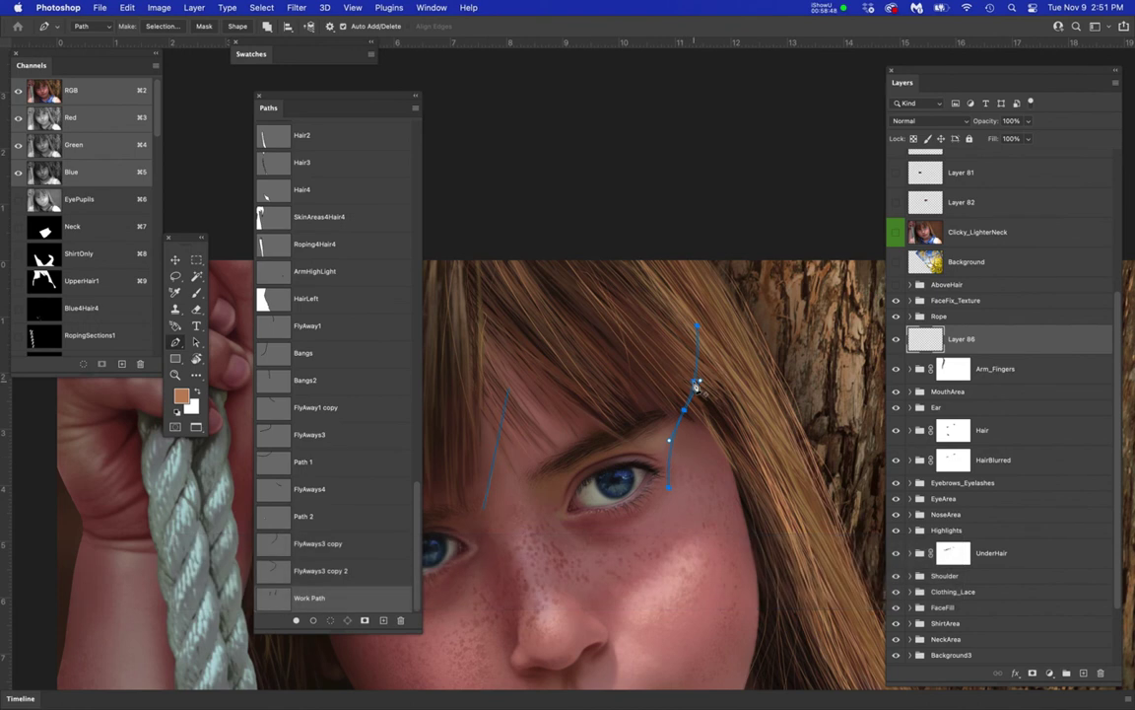
- Rotate and shift the strand path so it runs diagonally from the bangs past the outer eyebrow, and apply the transformation
key("super+t")
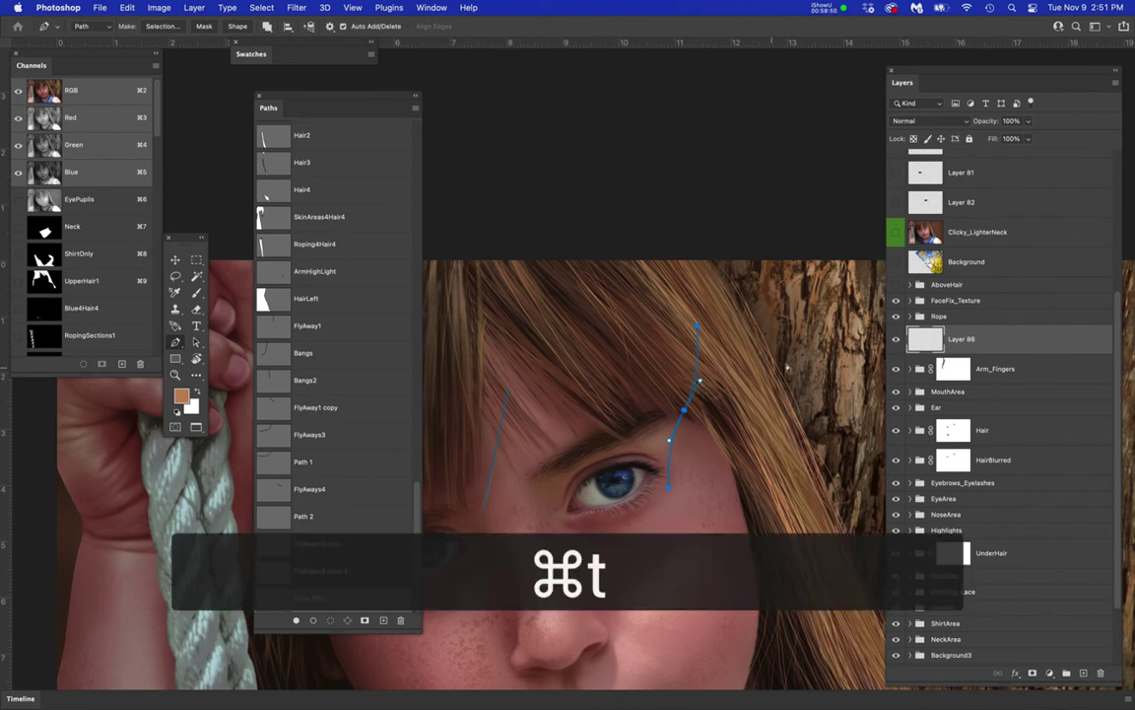
left_click_drag(690, 294, 740, 512)
left_click_drag(720, 444, 708, 447)
key("Return")
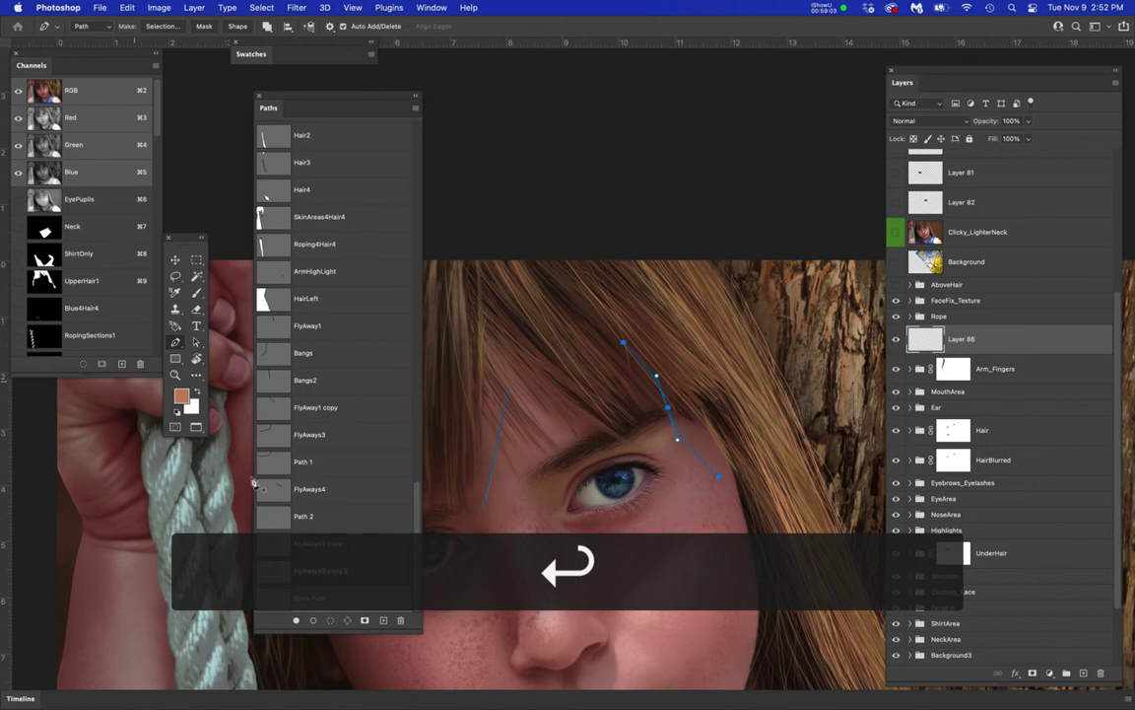
- Load the Work Path as a selection, hide its edges, and ready the Brush tool on Layer 86
left_click(275, 593, "super")
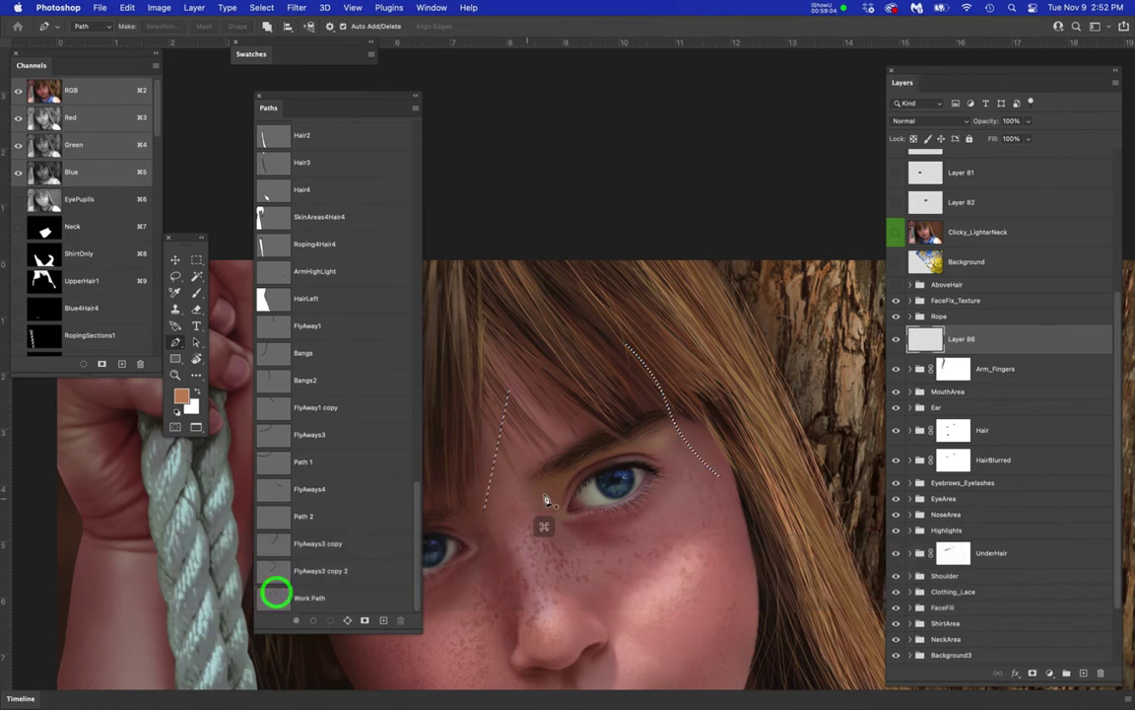
key("super+h")
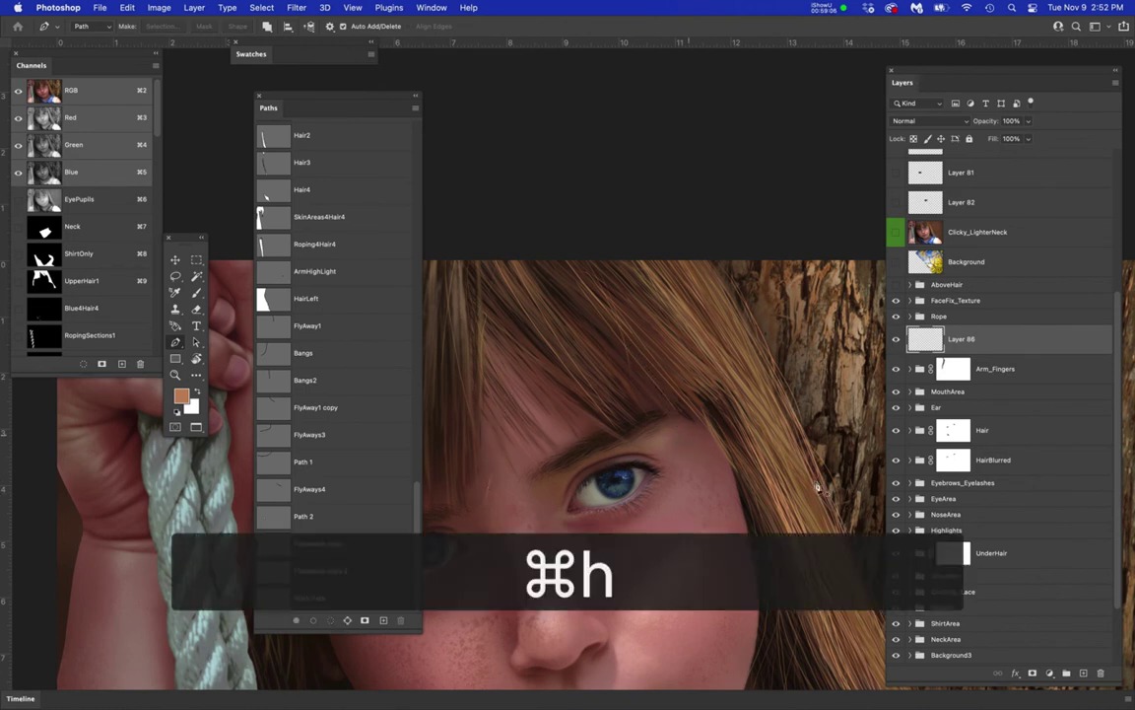
left_click(965, 338)
key("b")
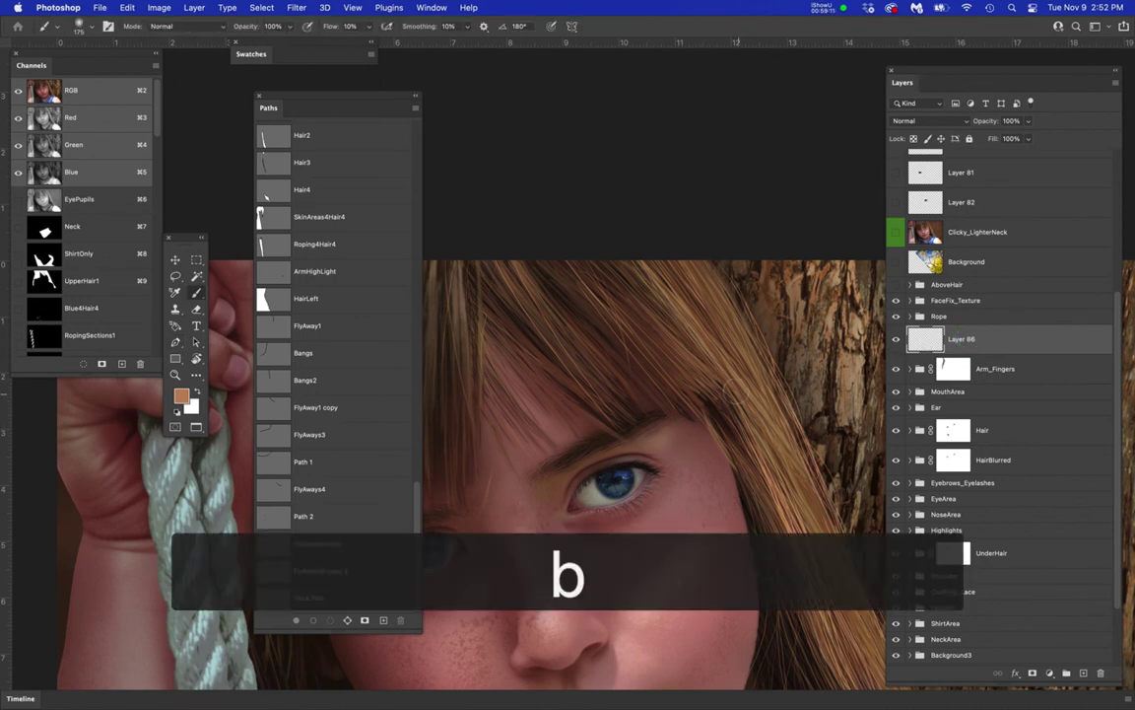
- Brush in the orange-brown strand from the bangs past the outer eyebrow onto the temple
scroll(739, 396, "up", 5)
left_click_drag(675, 479, 706, 340)
left_click(589, 490)
mouse_move(589, 491)
left_mouse_down()
mouse_move(592, 416)
mouse_move(543, 210)
left_mouse_up()
left_click(711, 533)
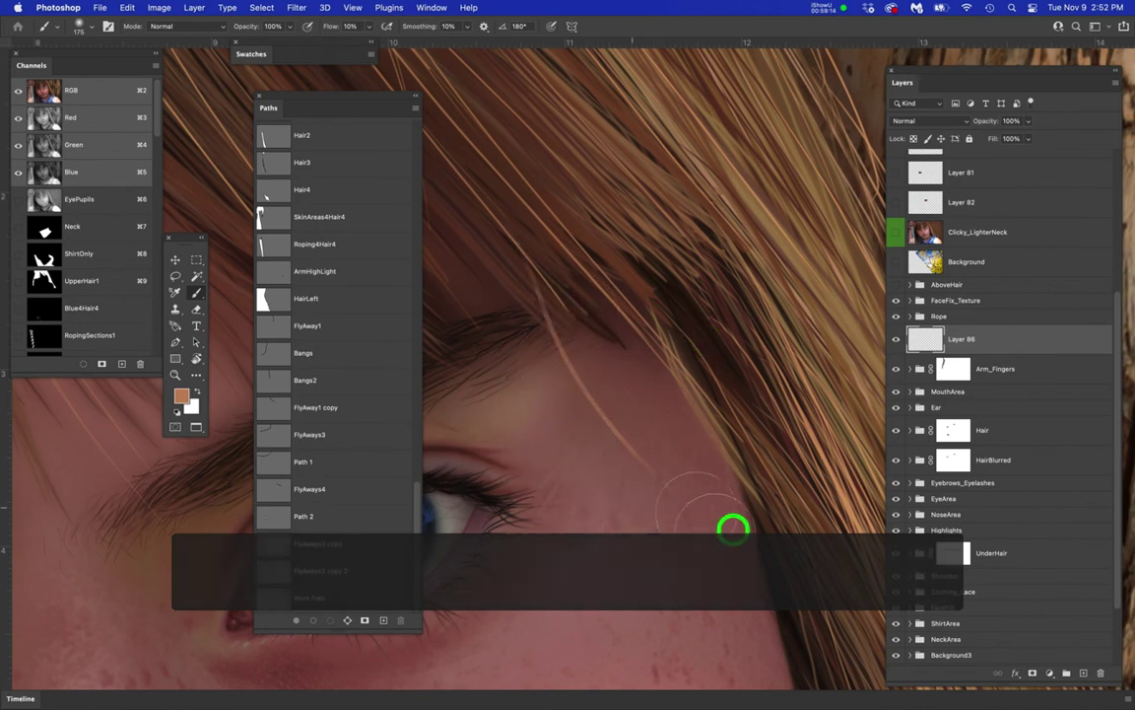
left_click_drag(712, 533, 766, 534)
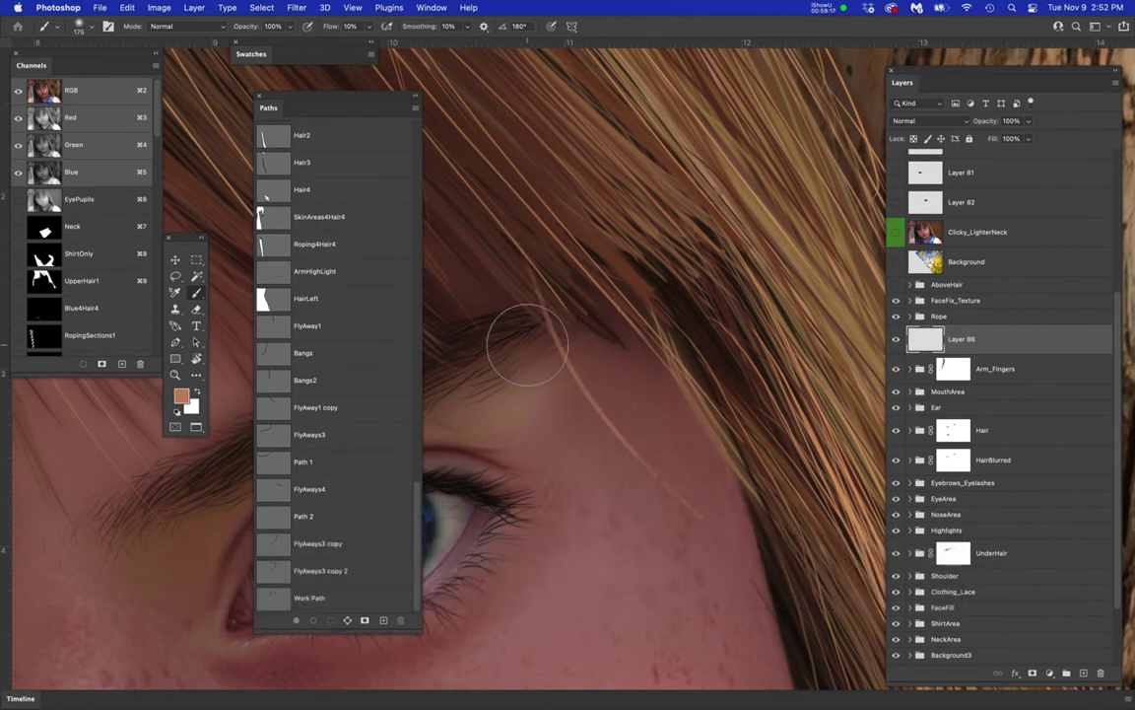
- Turn the AboveHair group back on to show its stray hairs over the girl's portrait
scroll(811, 410, "down", 5)
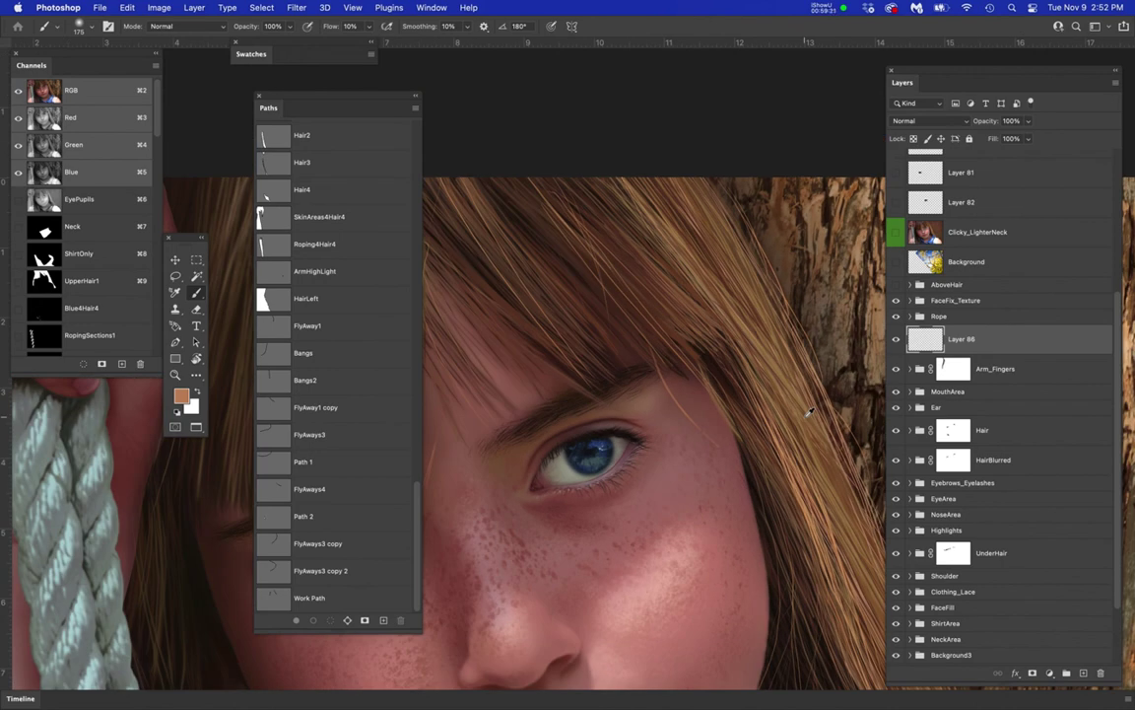
scroll(808, 412, "down", 3)
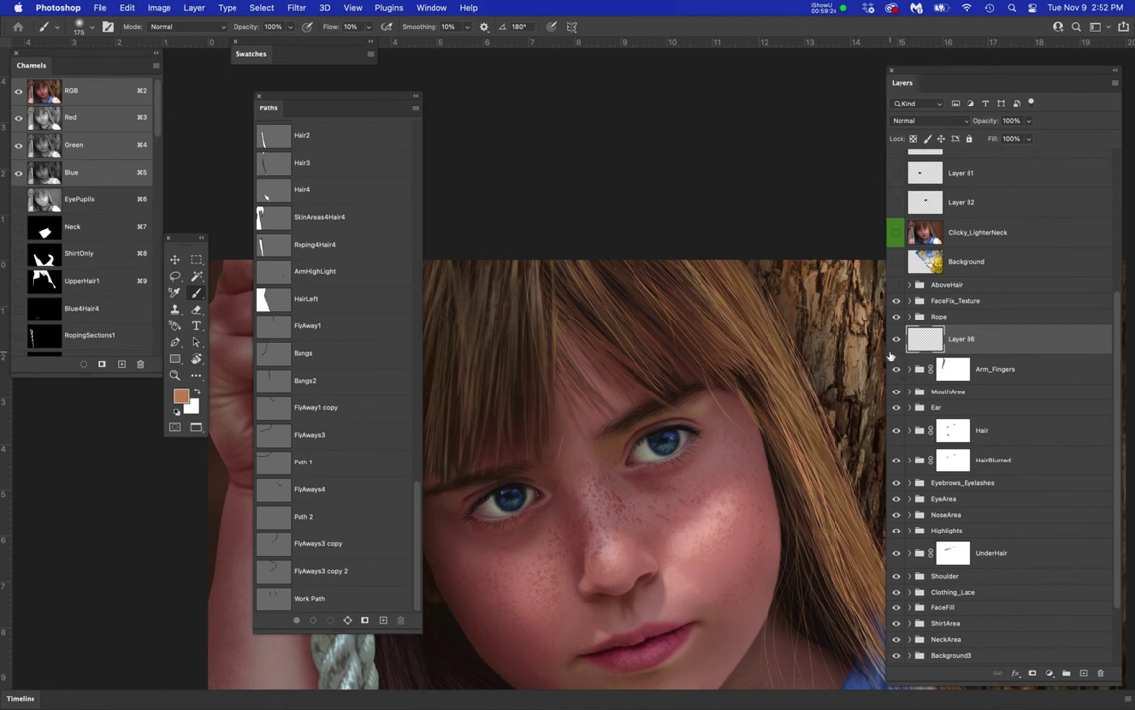
left_click(896, 286)
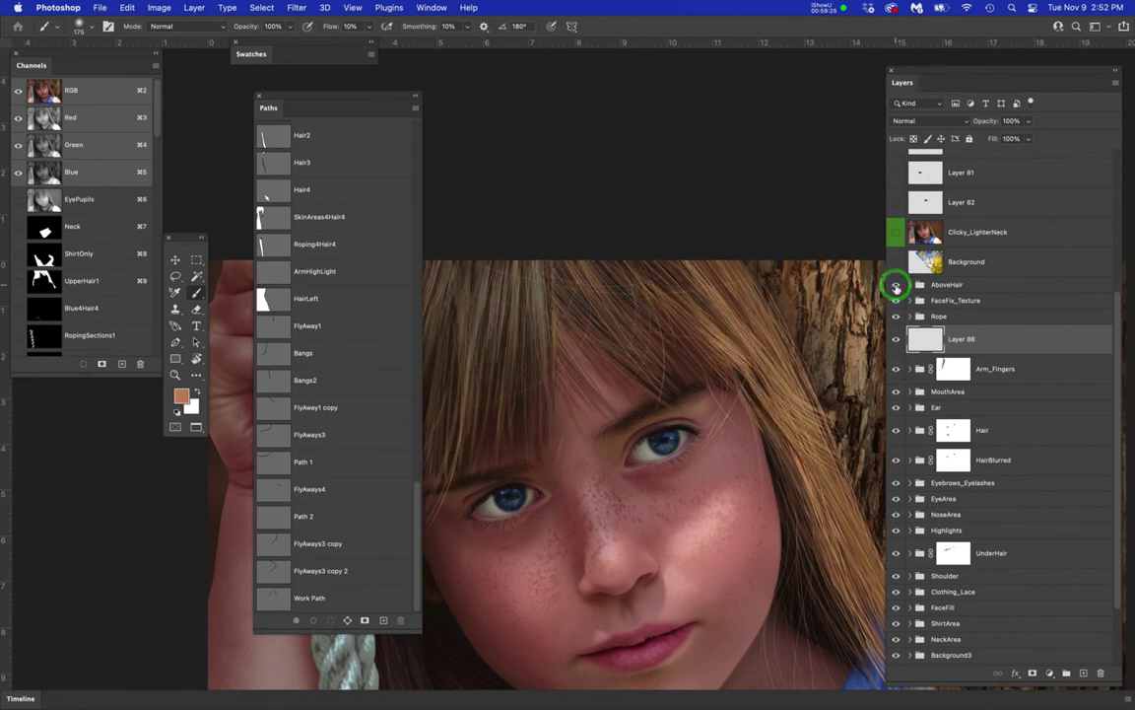
- Switch to the dog portrait document and make all the hidden fur, detail and warm face layers in the Art group visible
key("super+grave")
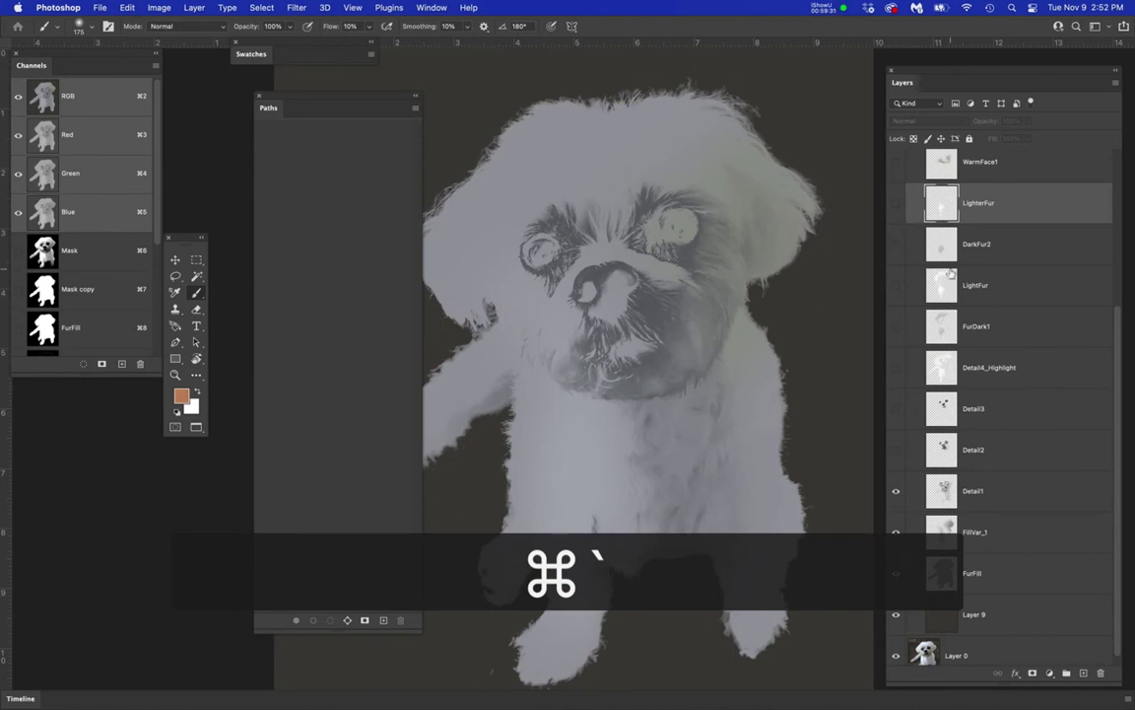
scroll(949, 275, "up", 5)
left_click_drag(896, 374, 894, 535)
scroll(896, 535, "down", 5)
left_click_drag(899, 375, 895, 456)
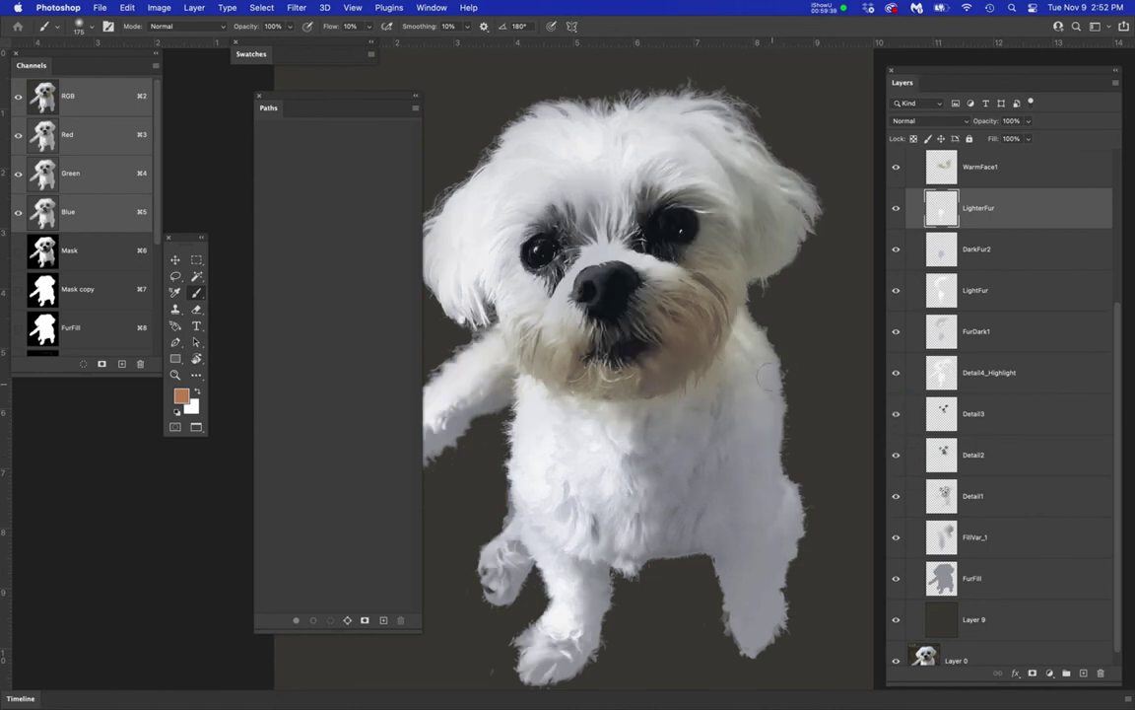
- Display the PaintedRef layer above the Art group as a reference for the dog's muzzle fur
scroll(992, 307, "up", 5)
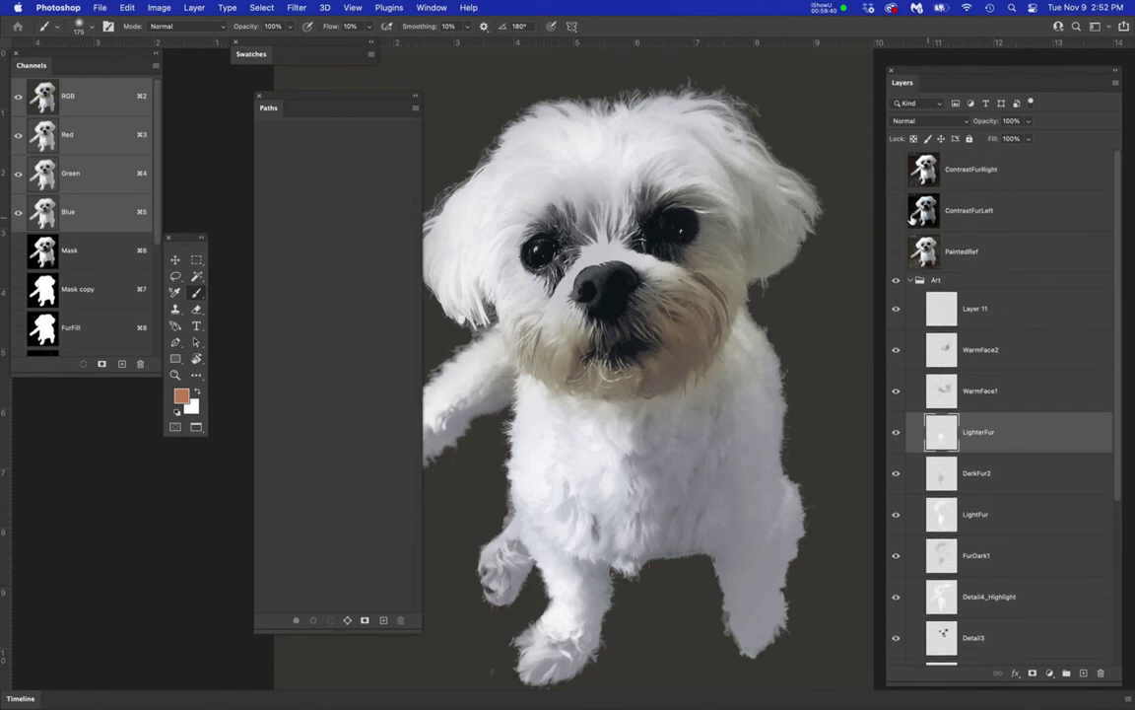
left_click(896, 252)
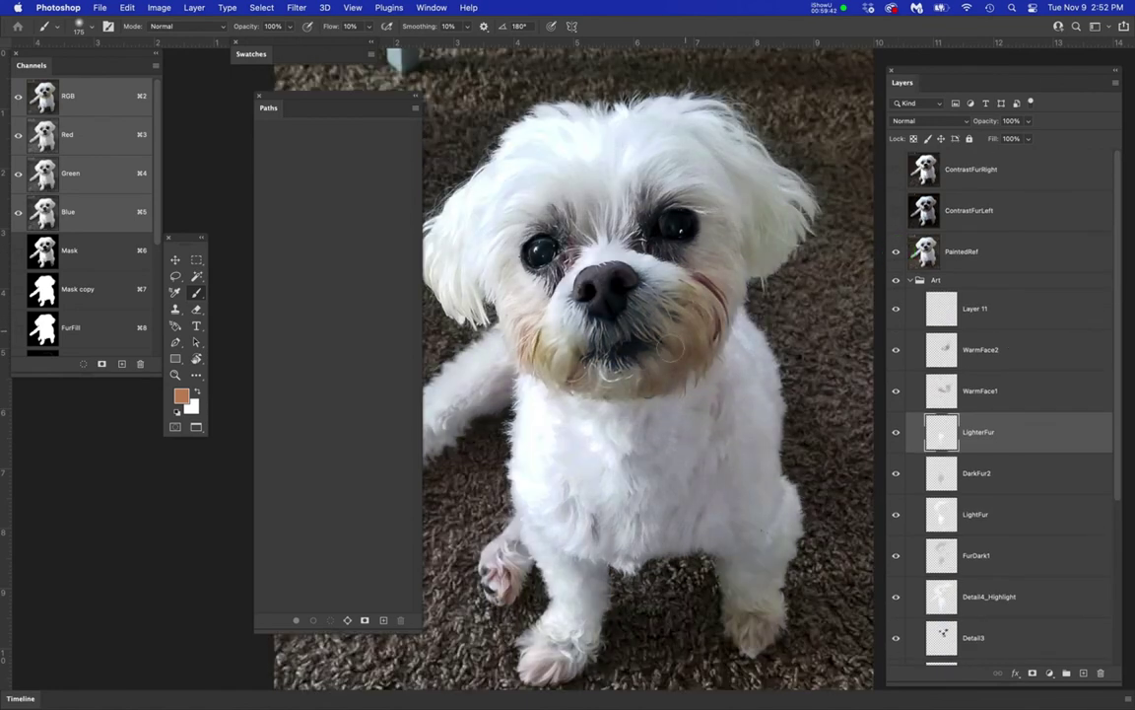
scroll(632, 300, "up", 3)
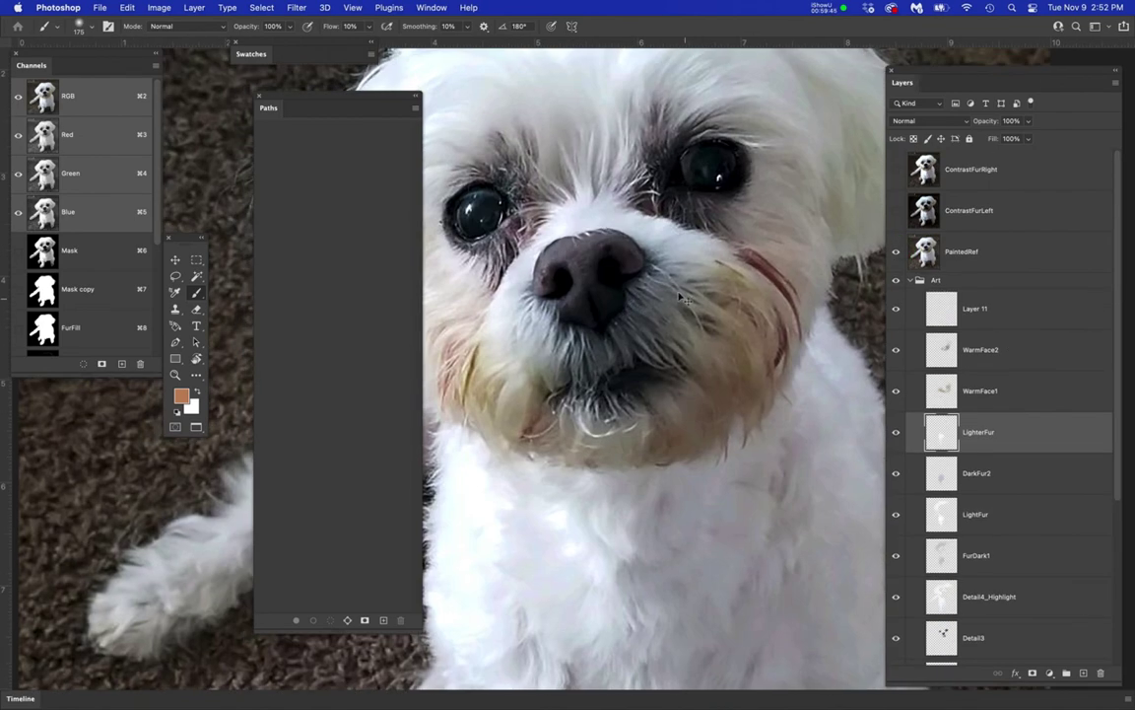
scroll(712, 345, "up", 3)
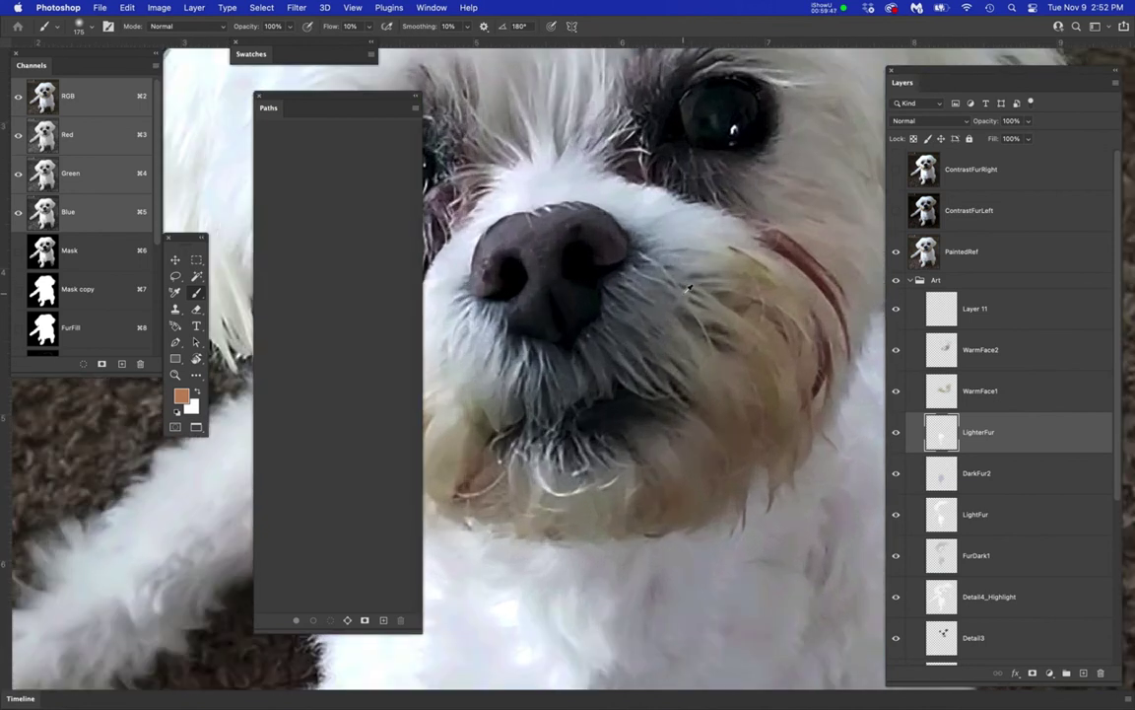
- Draw an open curved path with the Pen tool from beside the dog's nose down across the muzzle fur
key("p")
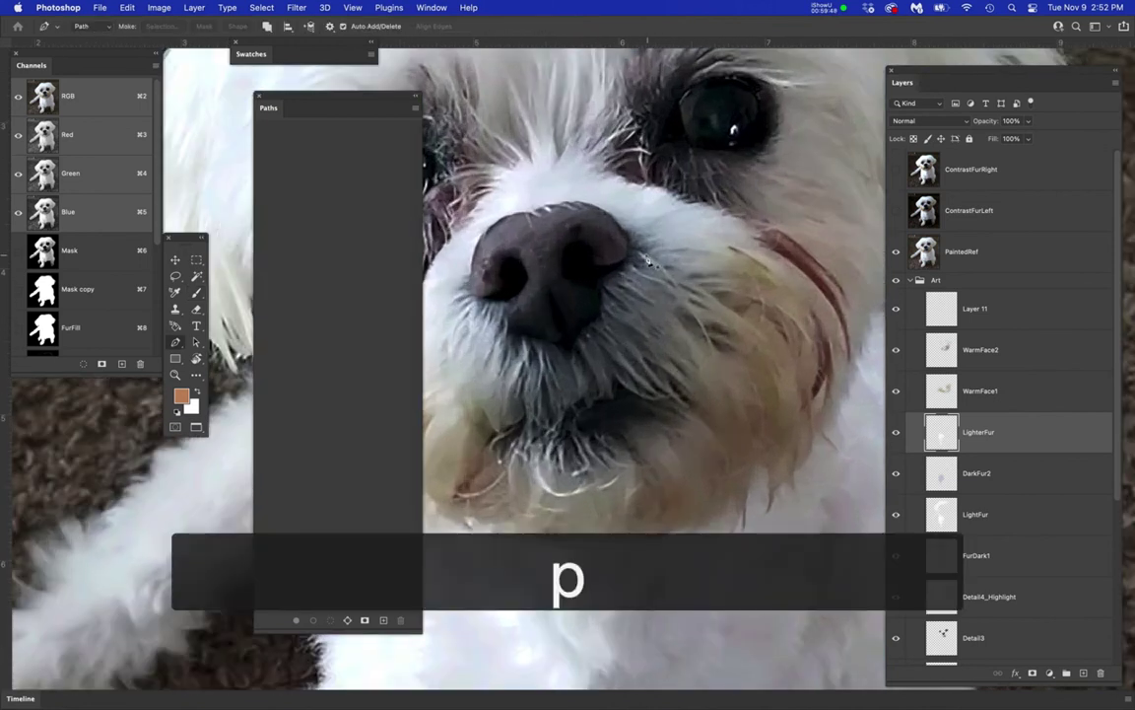
scroll(648, 260, "up", 2)
left_click_drag(601, 231, 680, 274)
left_click_drag(736, 406, 754, 480)
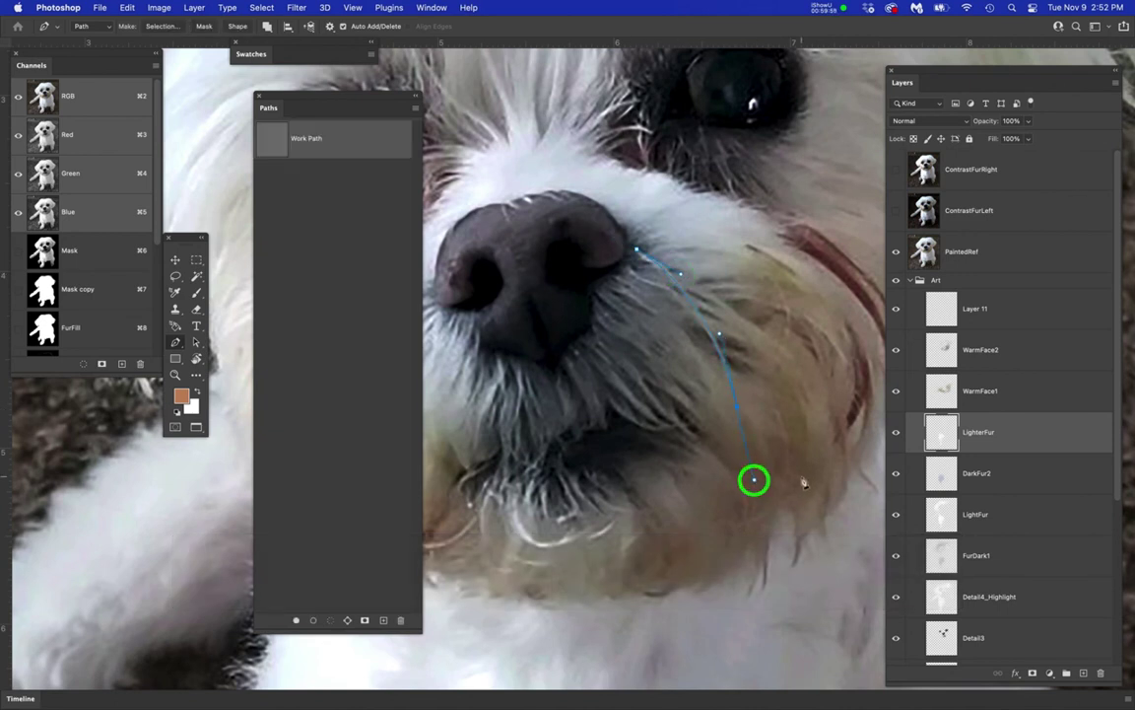
- Duplicate the muzzle curve slightly beside itself and join the end points at both ends into a closed strand path
scroll(747, 431, "up", 3)
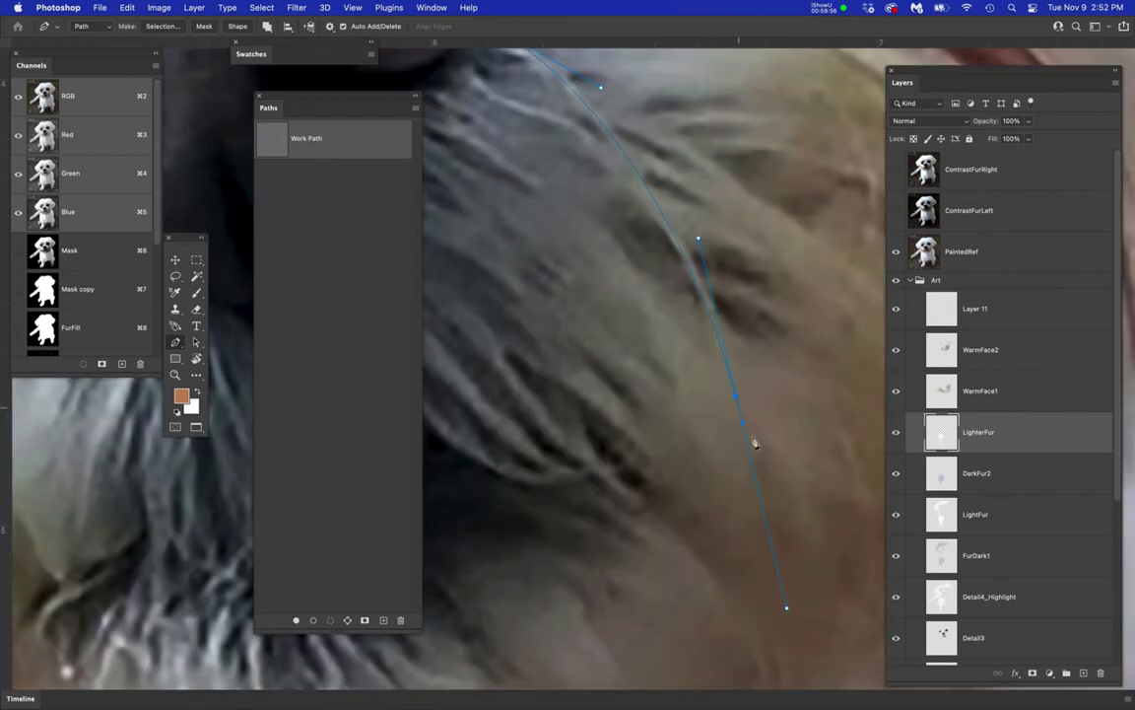
left_click(743, 429, "alt+super")
scroll(746, 431, "up", 2)
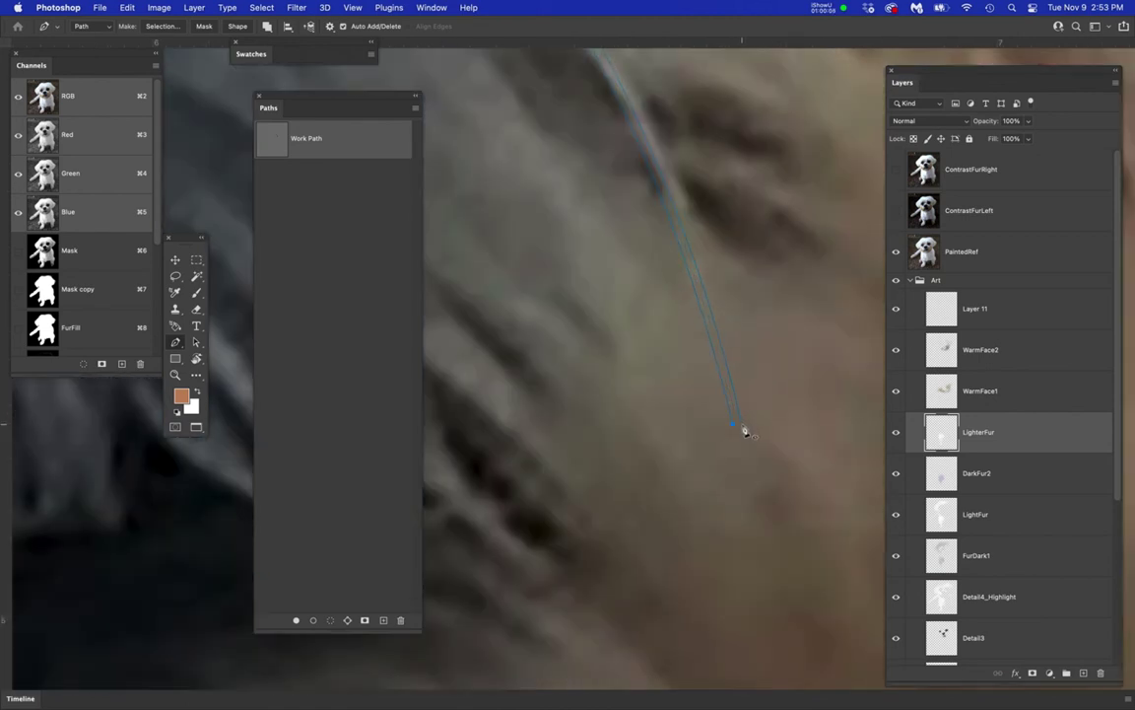
left_click(743, 424, "alt")
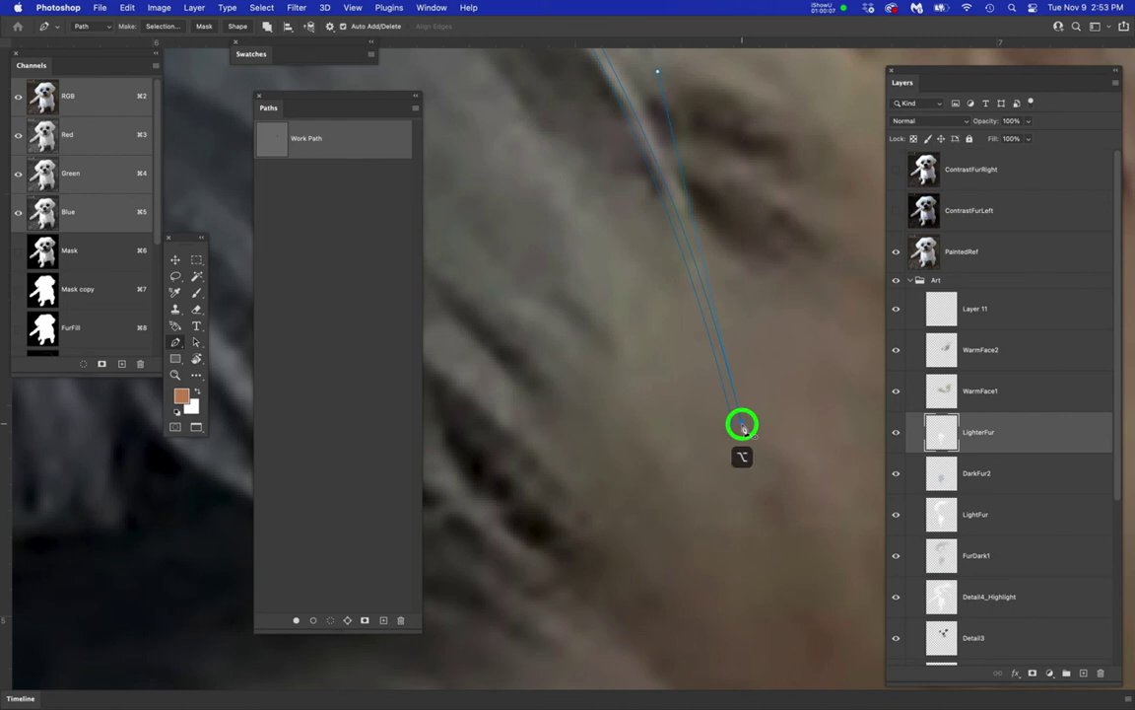
left_click(736, 427, "alt")
left_click_drag(743, 498, 770, 545)
left_click_drag(631, 257, 803, 552)
left_click(666, 404, "alt")
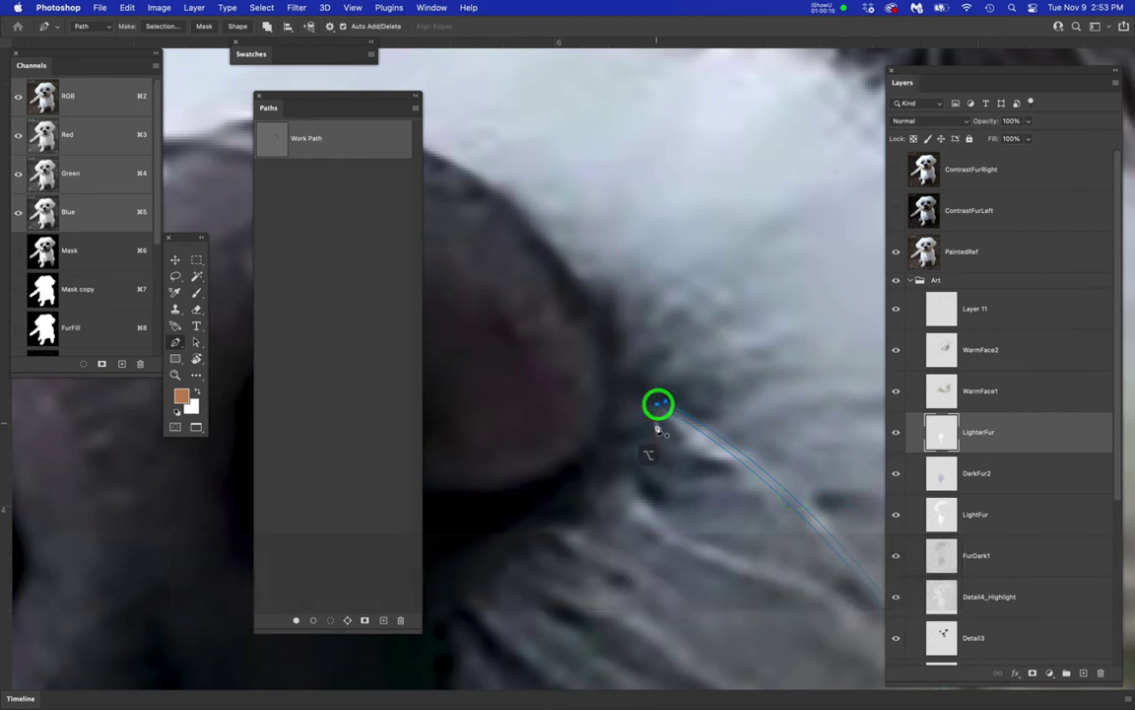
- Load the muzzle strand's Work Path as a selection and hide the selection edges
left_click(274, 139, "super")
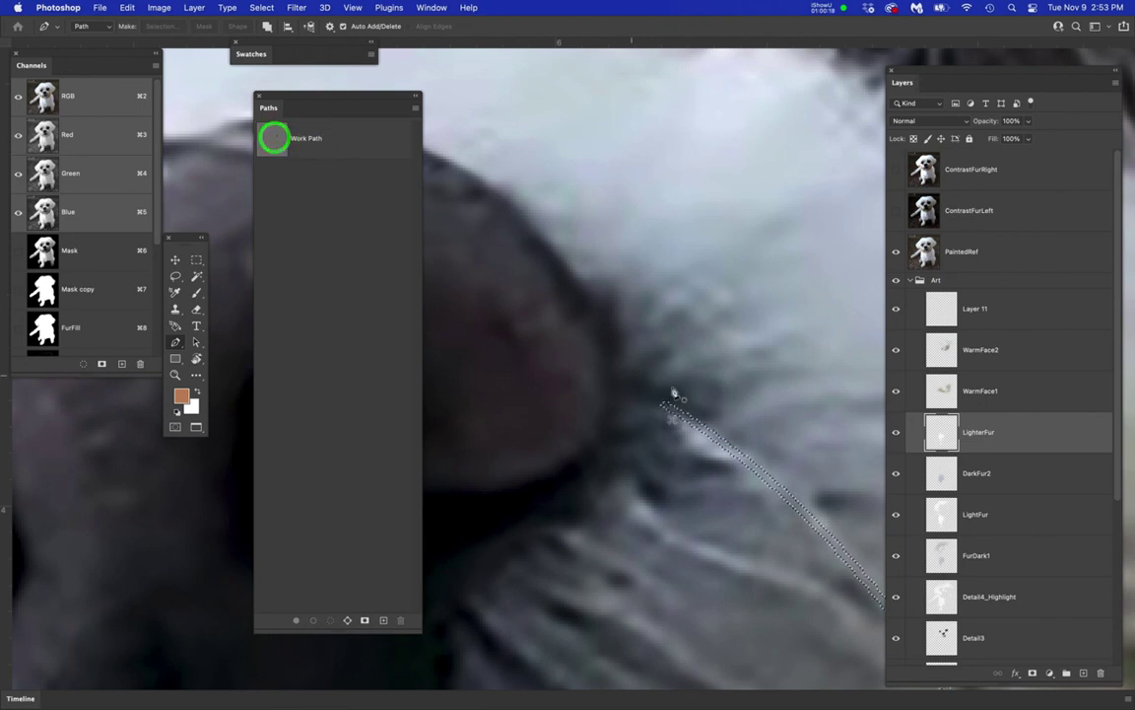
scroll(672, 389, "down", 8)
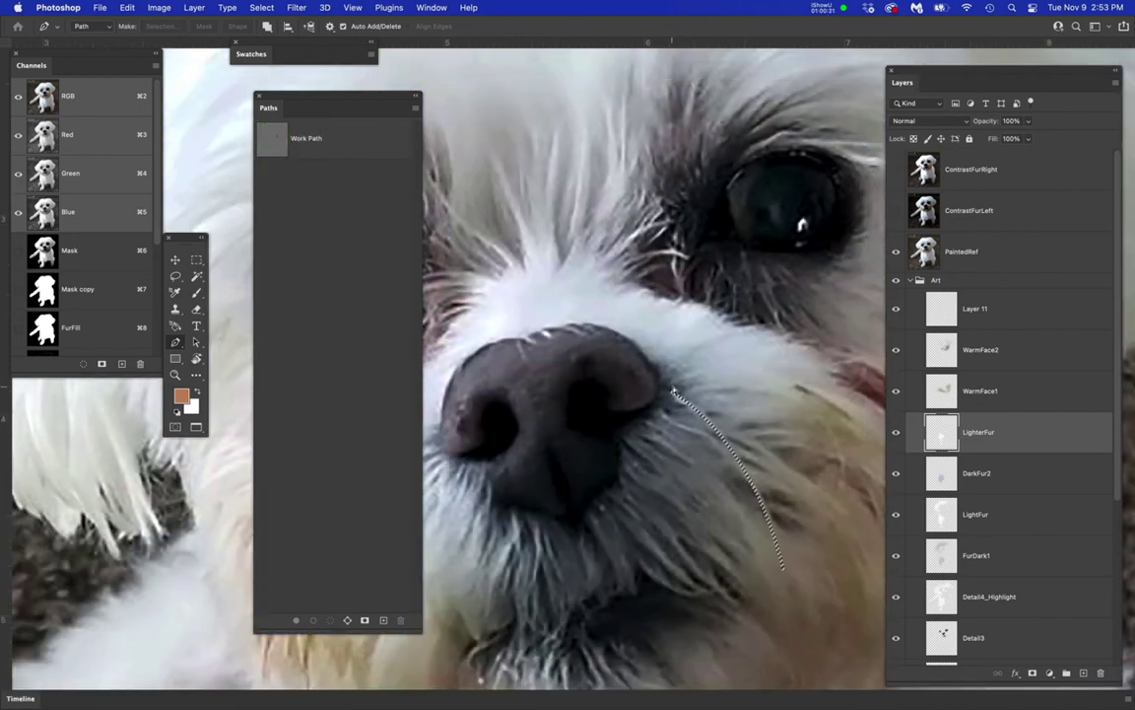
key("super+h")
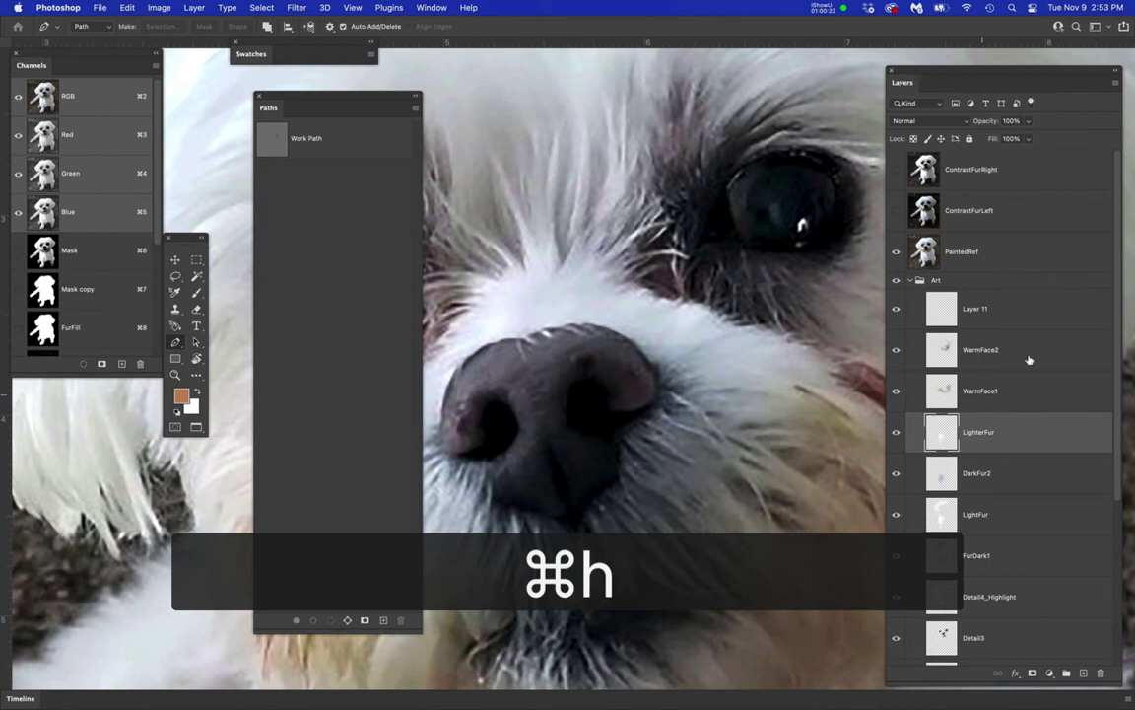
- Add a new layer above Layer 11 in the Art group and name it AboveFur
left_click(1026, 307)
left_click(1083, 673)
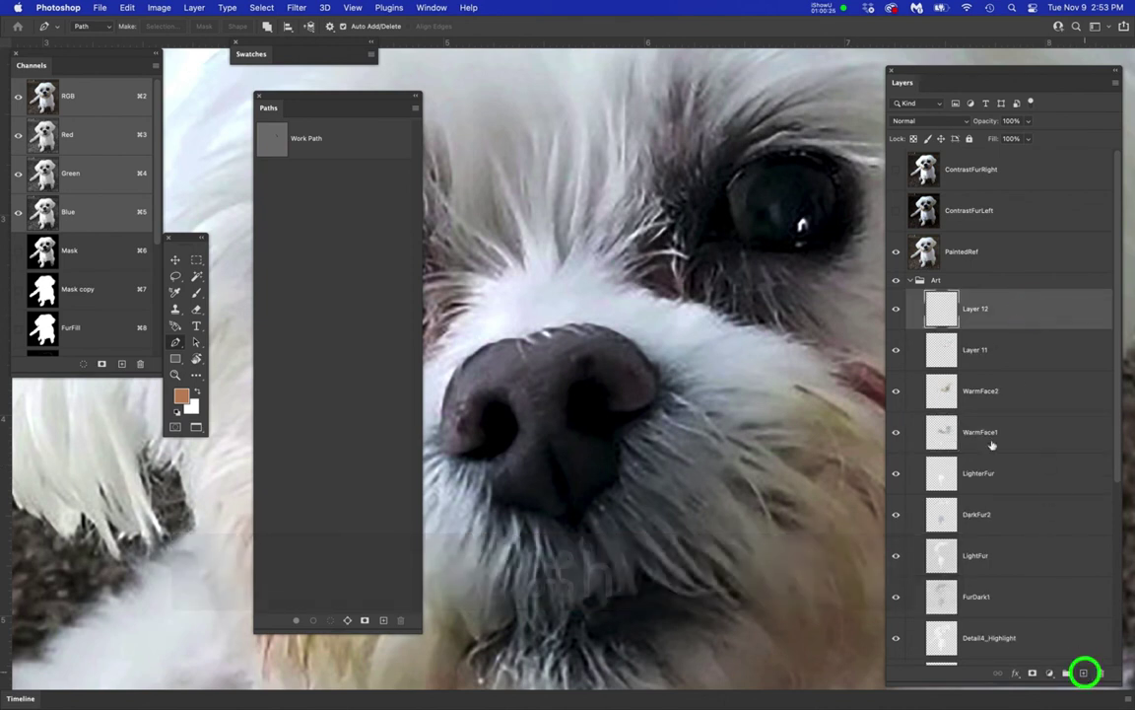
double_click(979, 308)
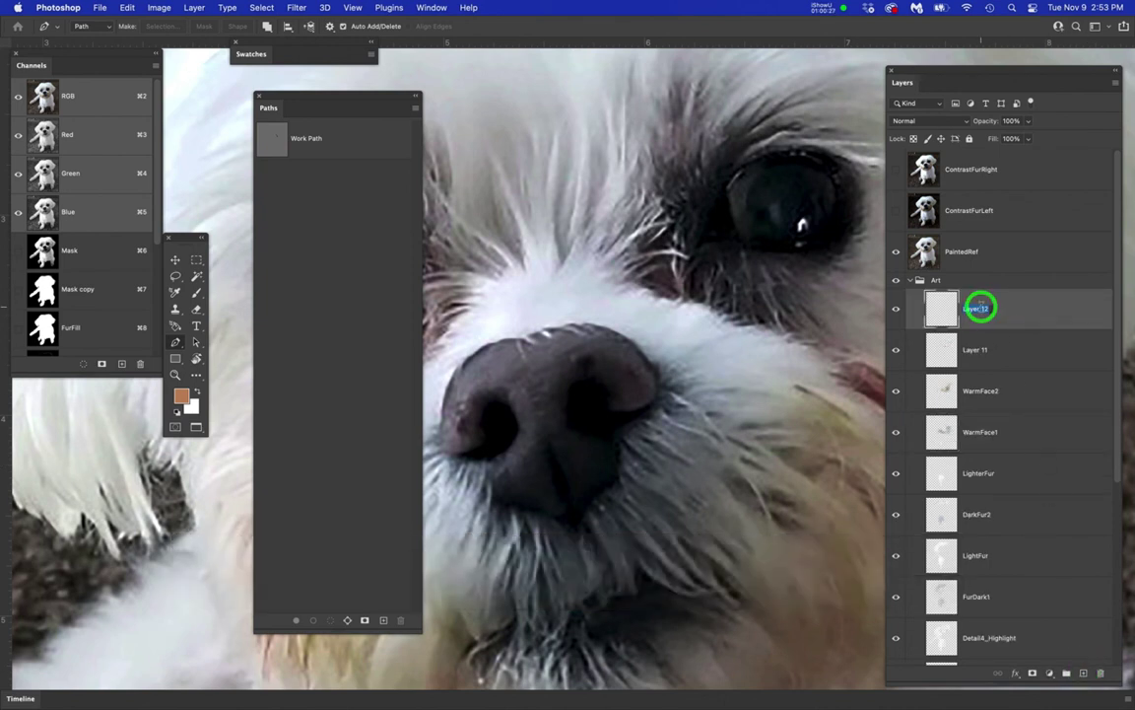
type("Above")
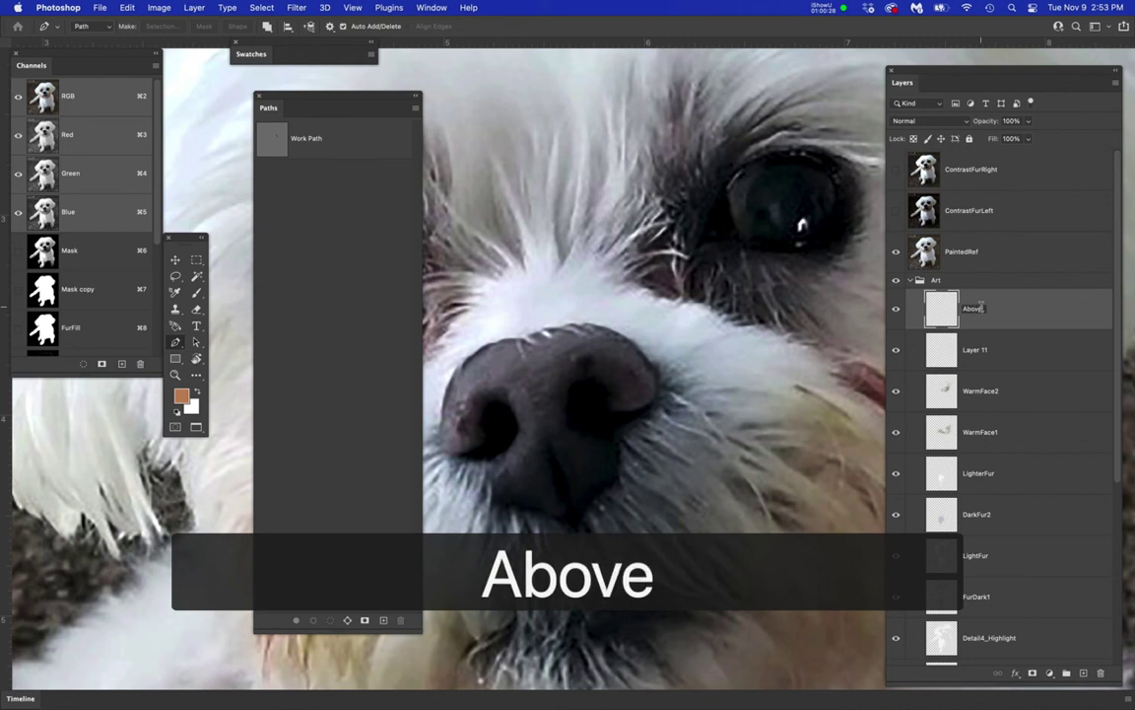
type("Fur")
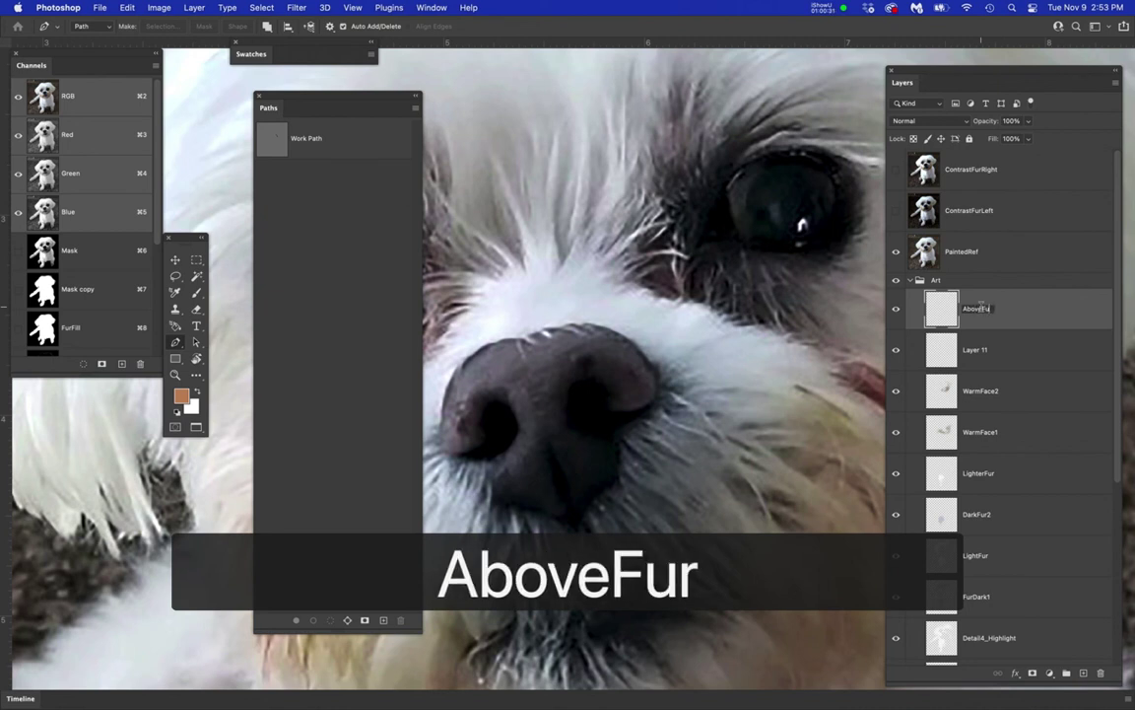
key("Return")
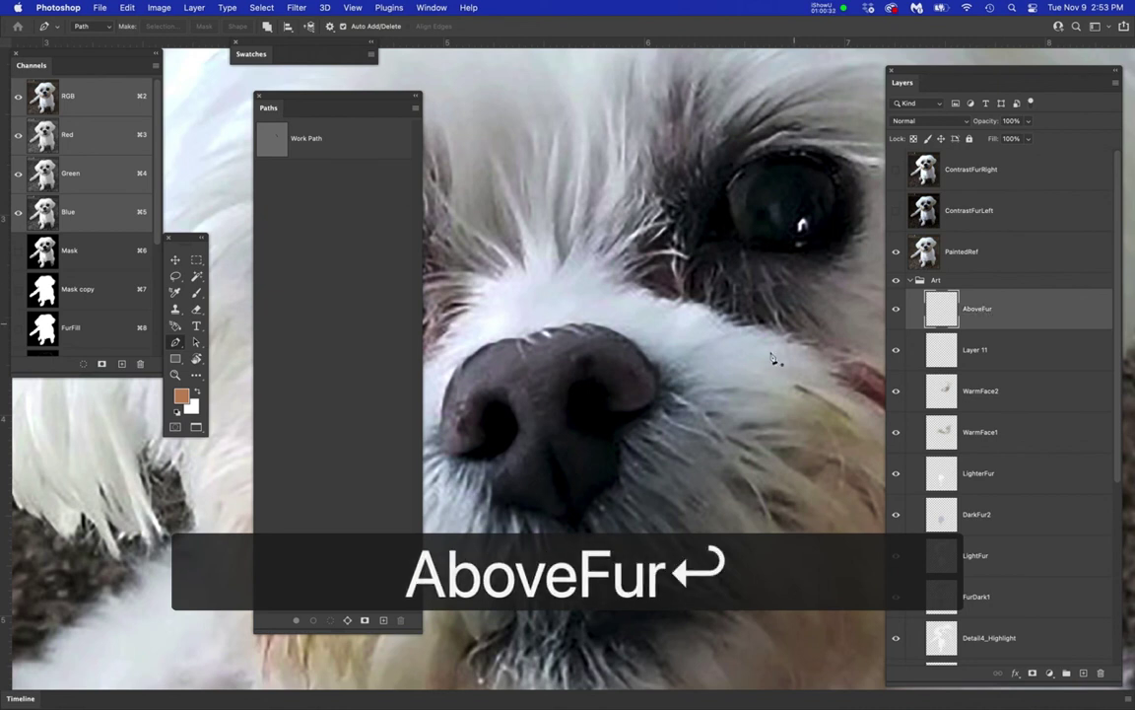
- Sample the pale fur colour above the nose, hide PaintedRef, and brush that colour into the muzzle strand selection on AboveFur
key("b")
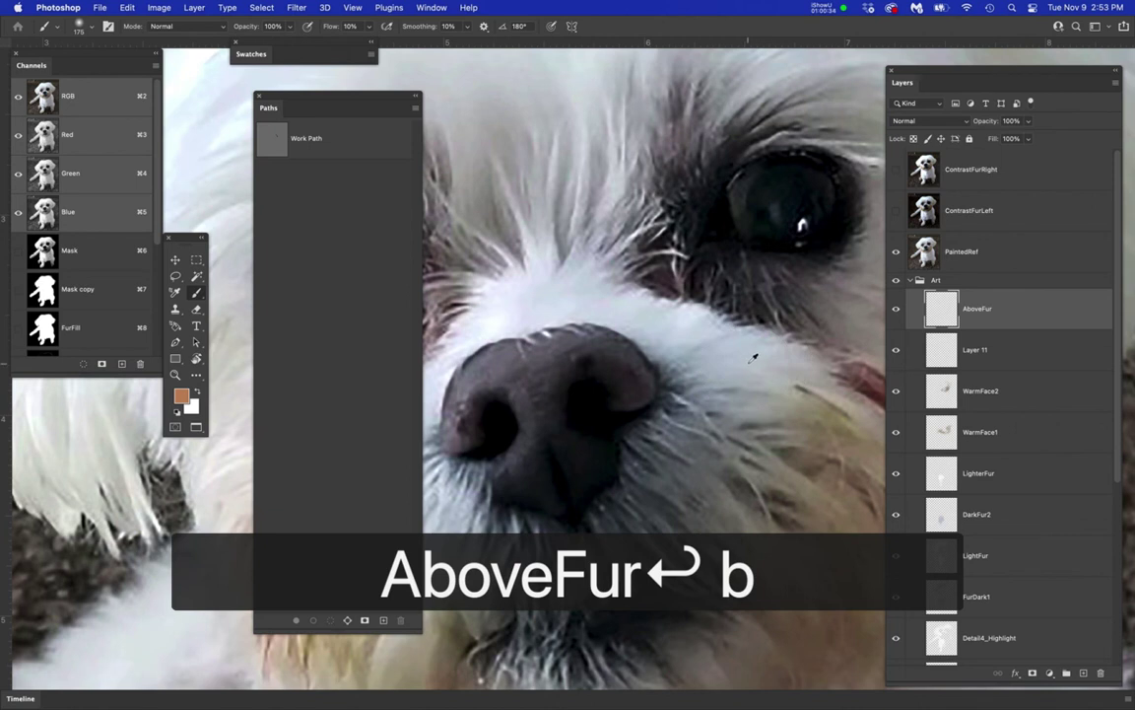
left_click(598, 310, "alt")
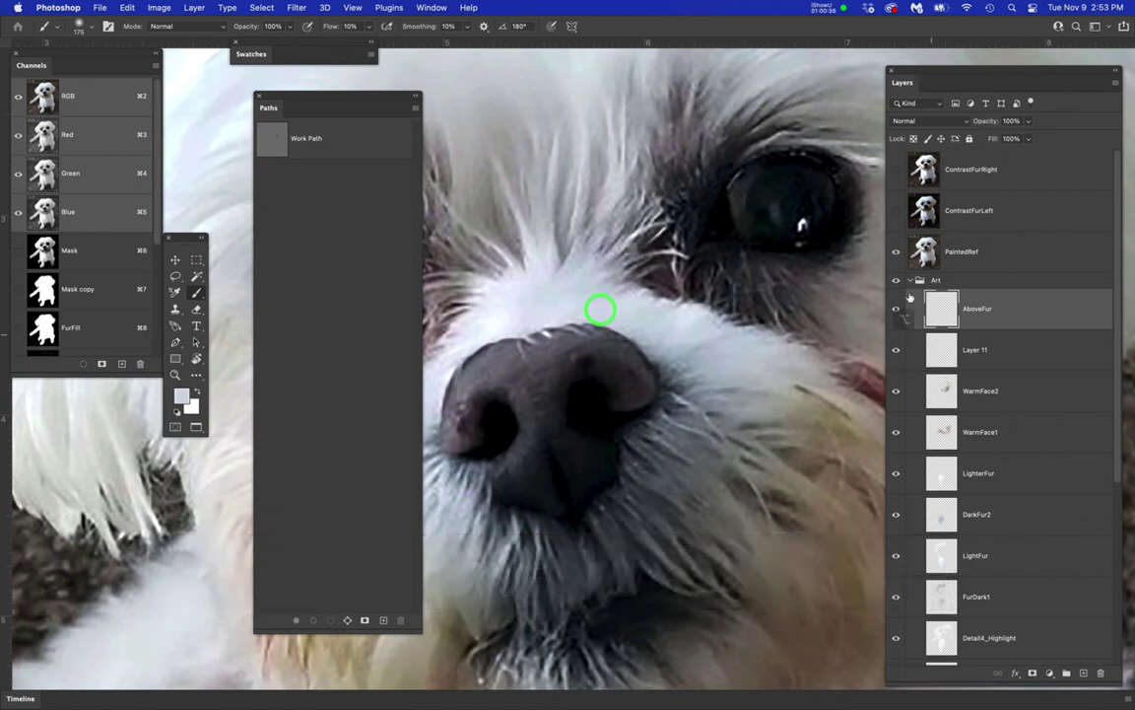
left_click(896, 251)
left_click(1017, 315)
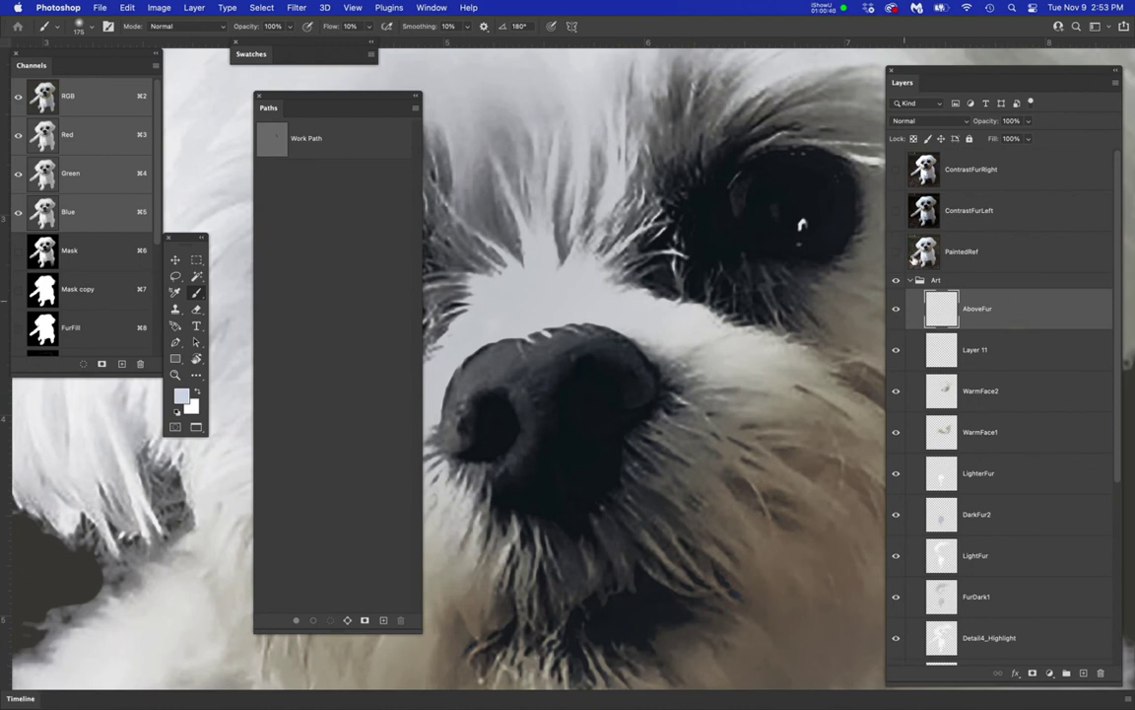
scroll(711, 418, "down", 6)
scroll(709, 416, "up", 7)
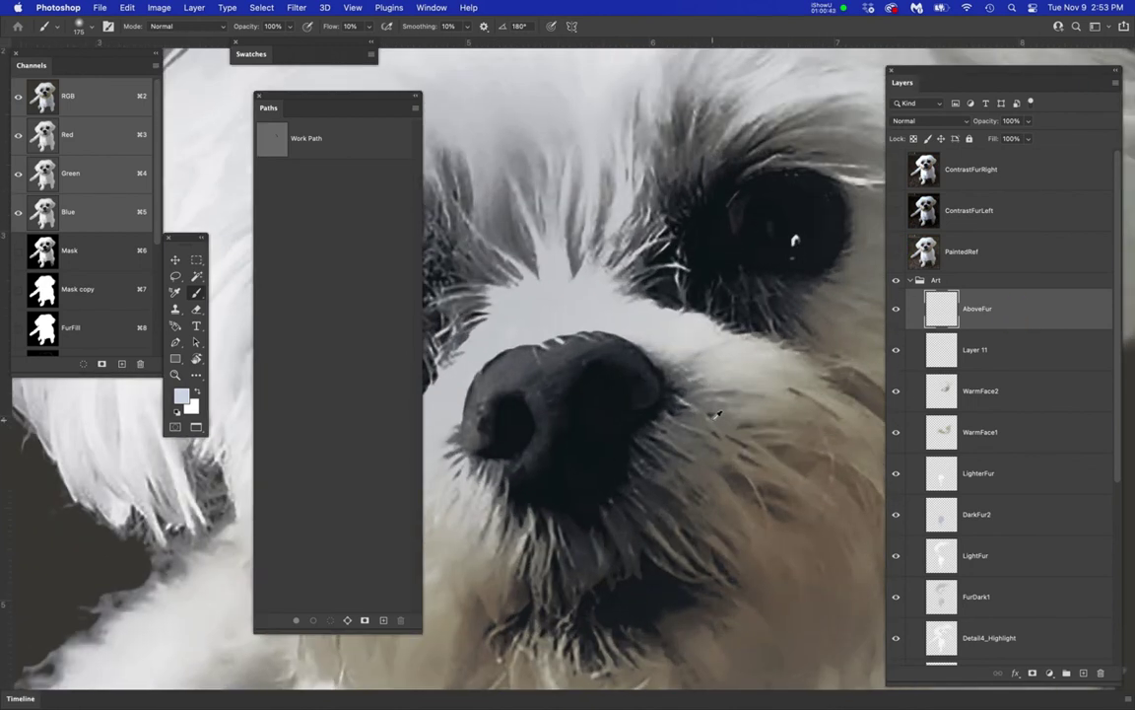
left_click_drag(708, 403, 743, 483)
left_click(712, 393)
left_click(670, 427)
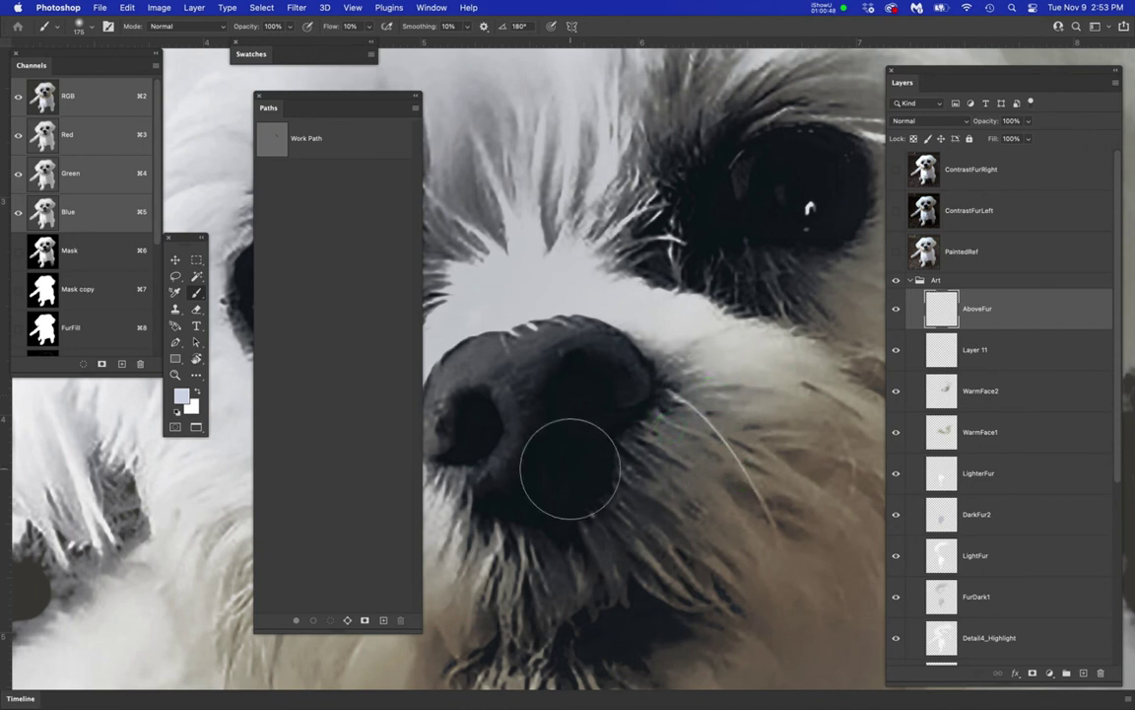
- Move the strand selection lower on the muzzle, rotate it slightly with Transform Selection, and keep its edges hidden
key("m")
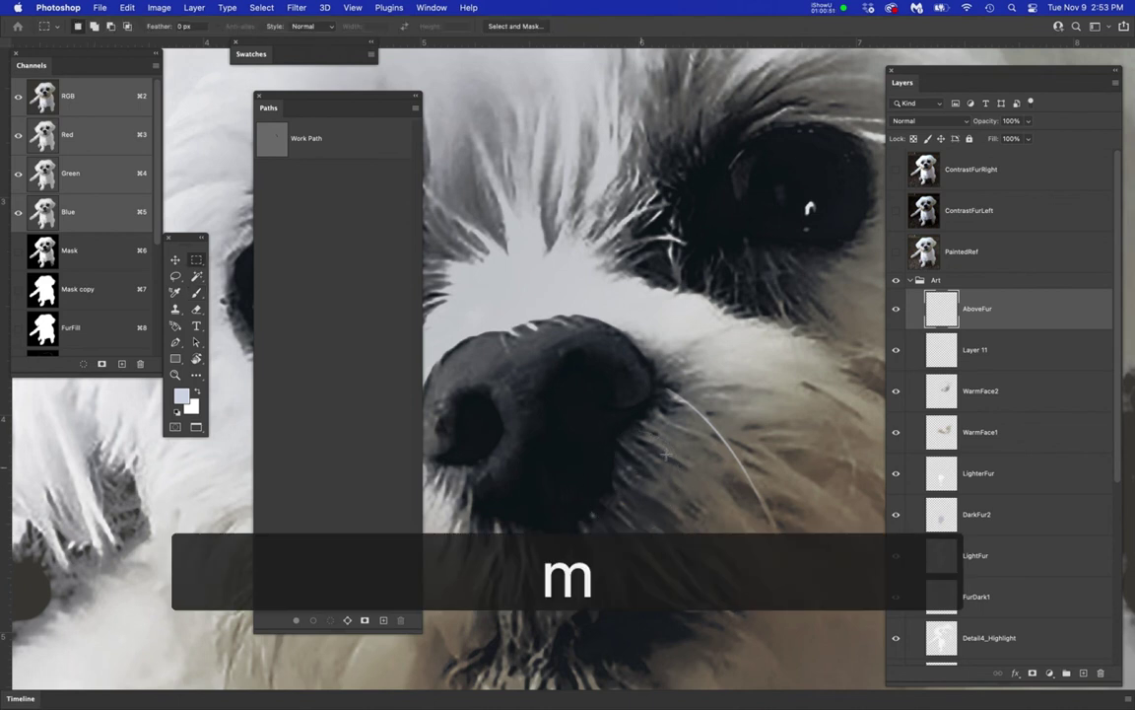
left_click_drag(717, 435, 694, 461)
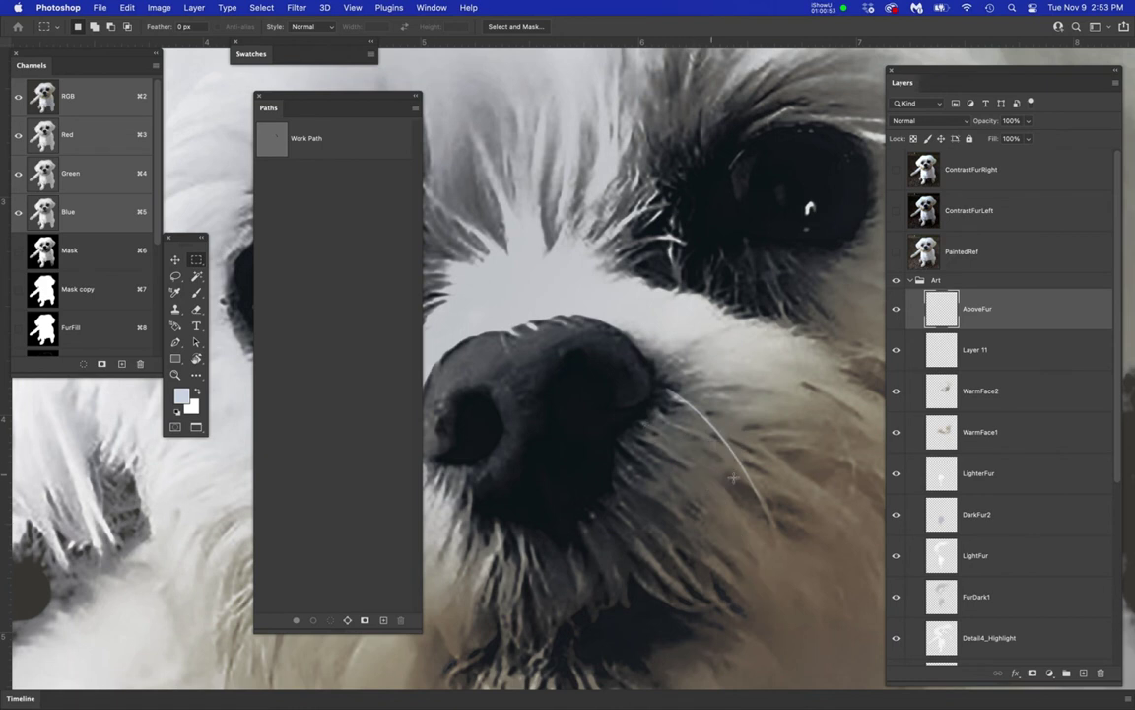
left_click(264, 8)
left_click(326, 238)
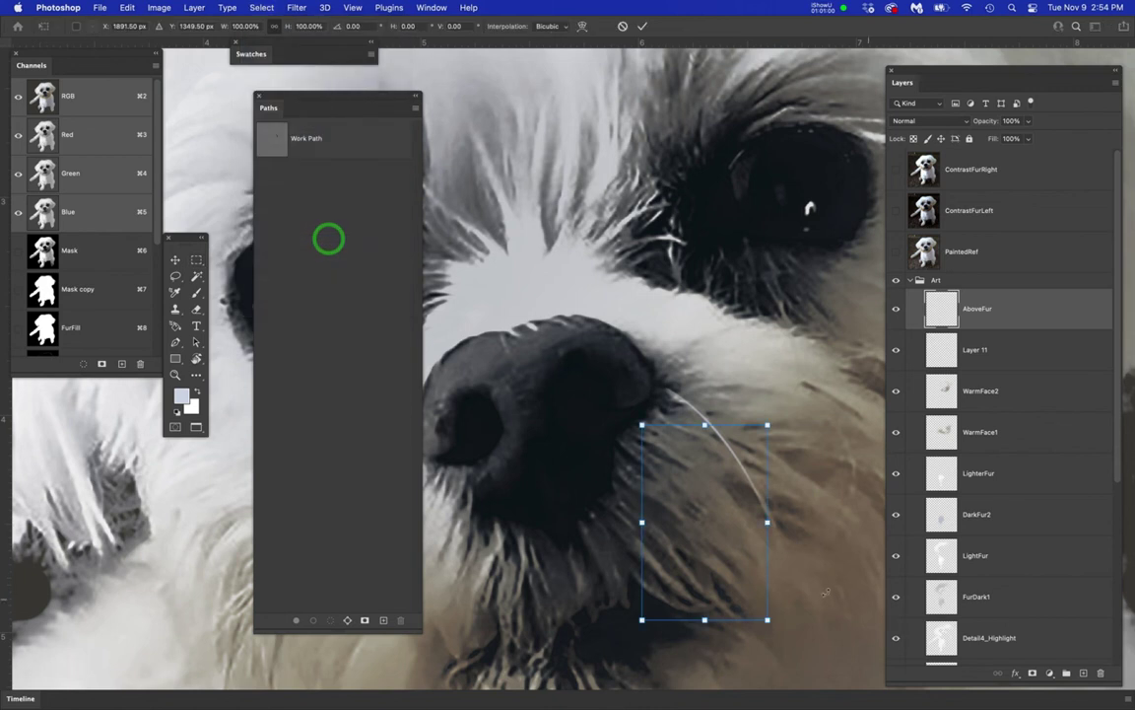
left_click_drag(828, 594, 830, 560)
key("Return")
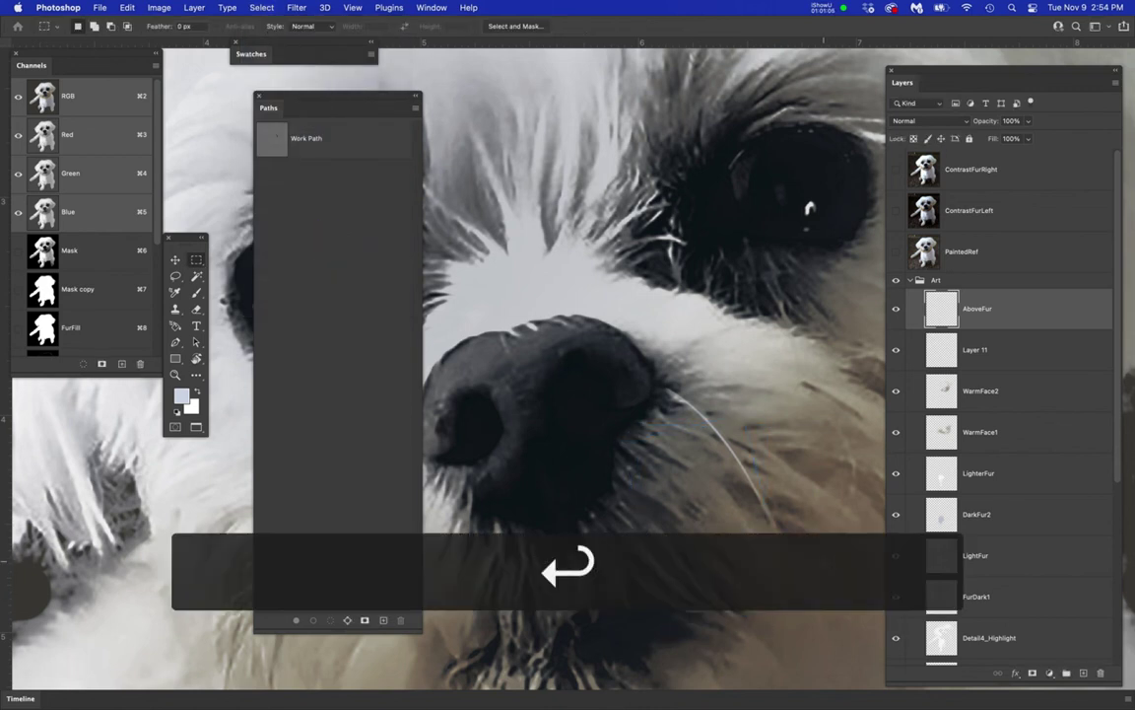
key("super+h")
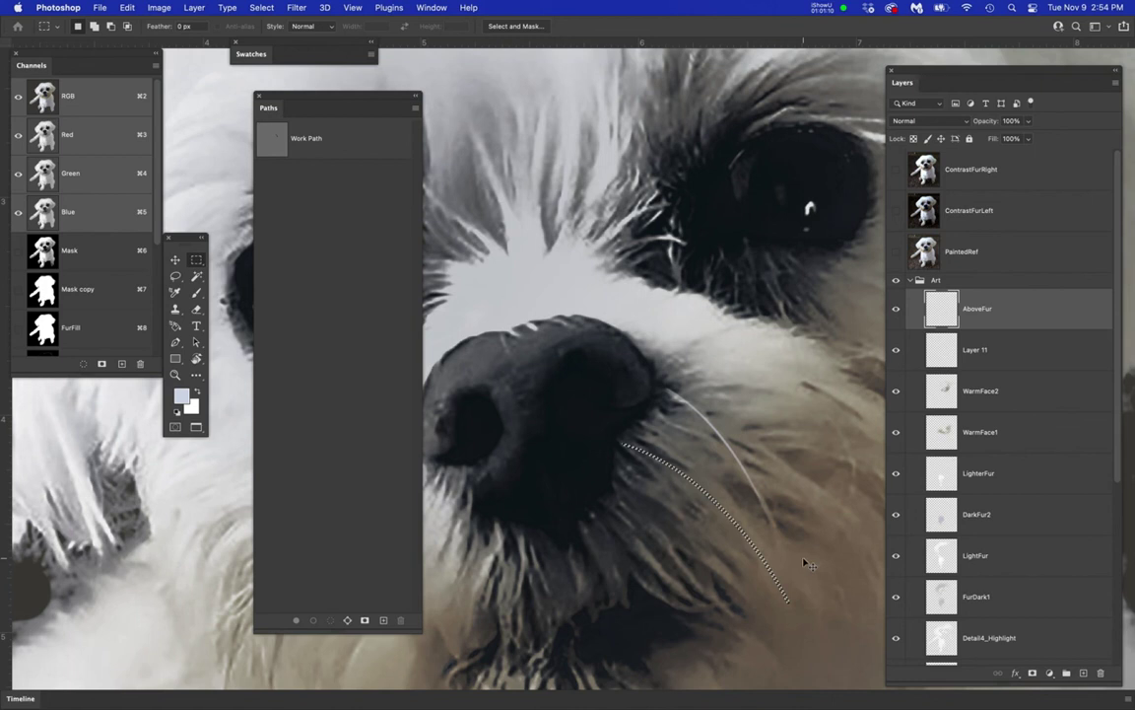
key("super+h")
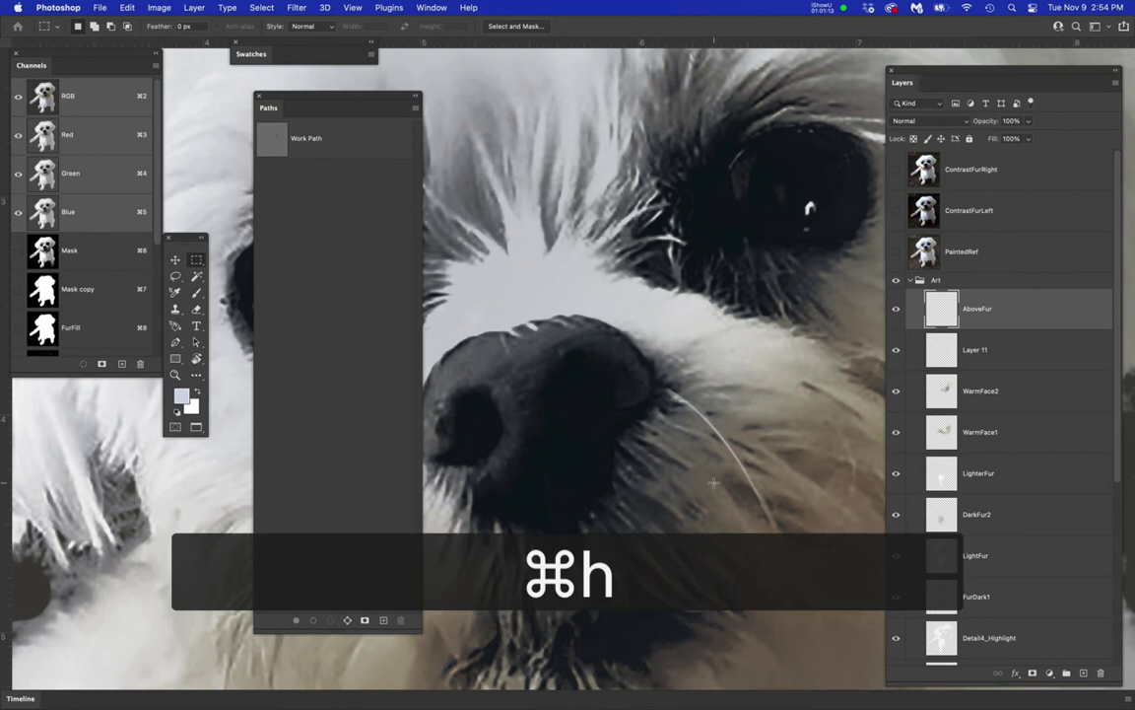
- Brush the pale fur colour into the repositioned selection to paint a second, fainter strand below the first
key("b")
left_click_drag(701, 449, 705, 420)
left_click_drag(671, 474, 750, 578)
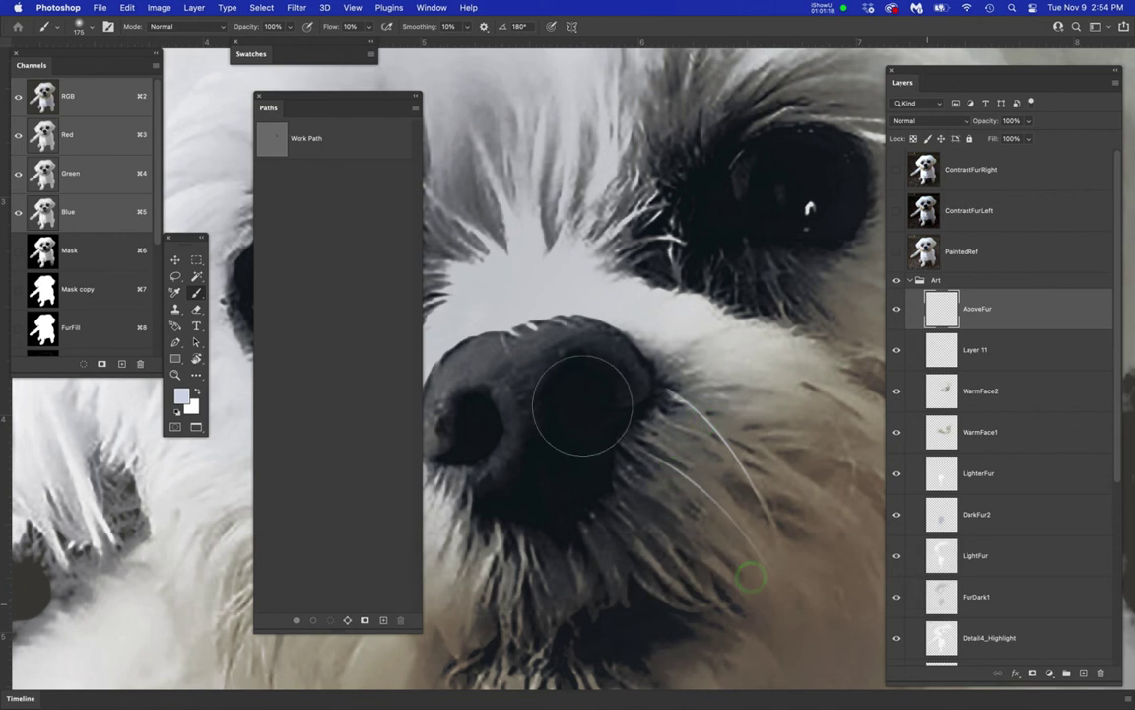
scroll(586, 394, "down", 5)
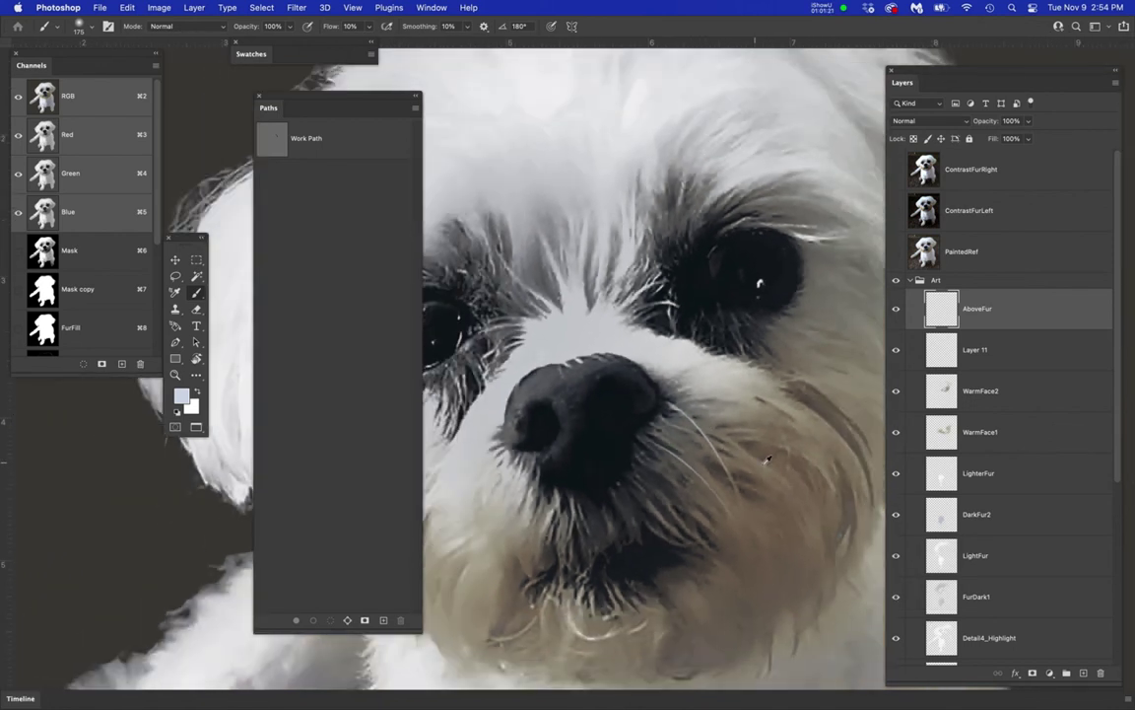
scroll(767, 459, "down", 1)
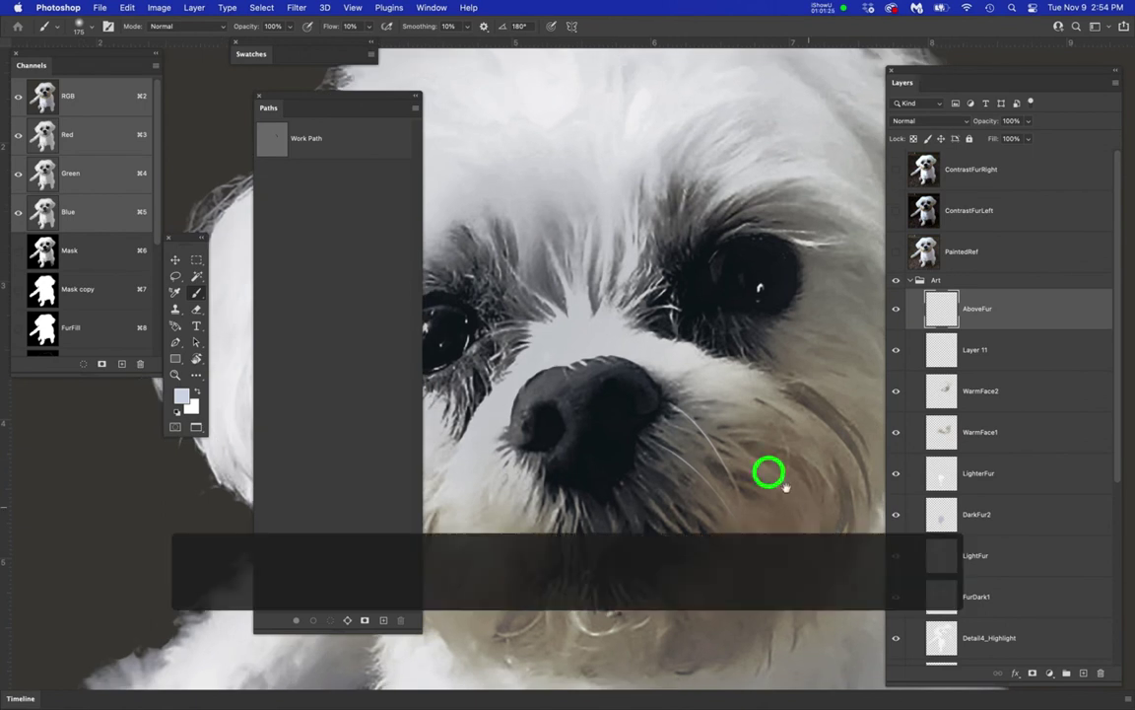
- Deselect, show PaintedRef again, and draw a long three-point curved path with the Pen tool from the muzzle down across the cheek fur
left_click_drag(802, 500, 705, 432)
scroll(705, 432, "up", 3)
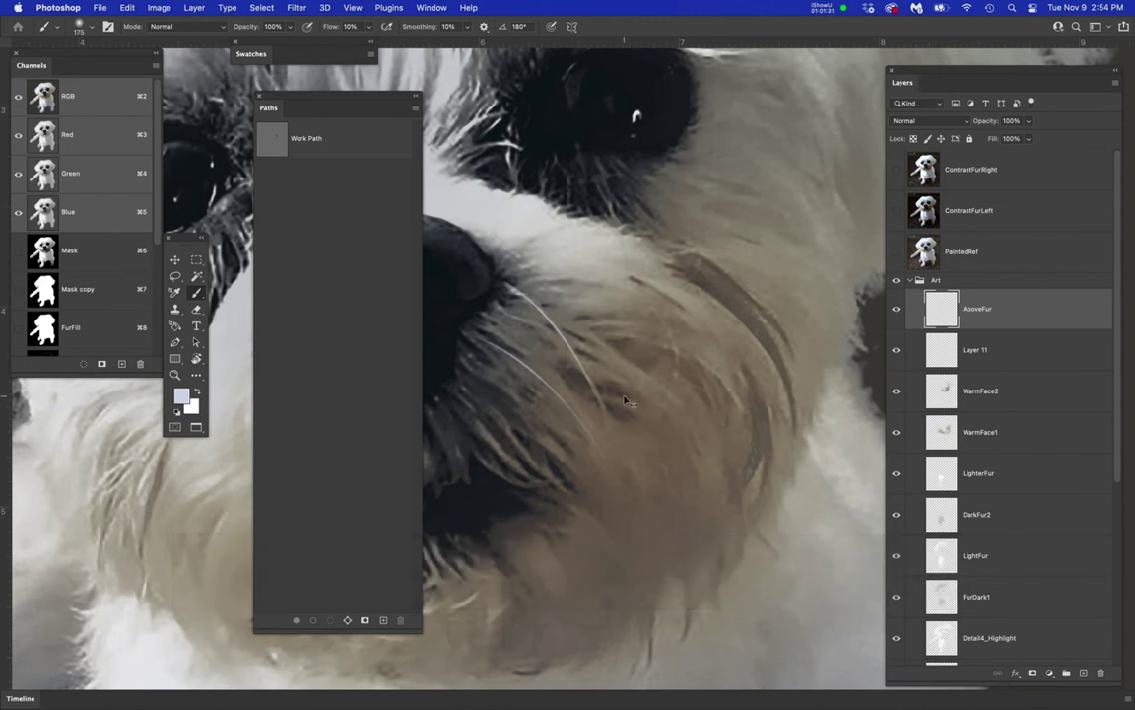
key("super+d")
key("p")
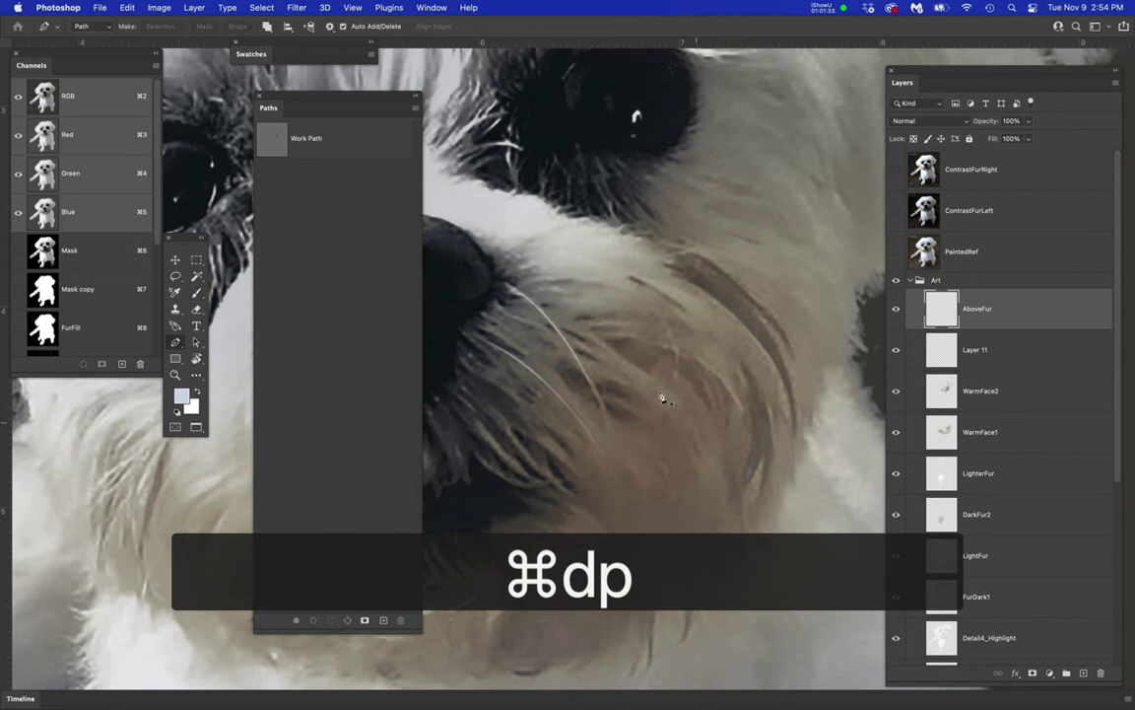
left_click(896, 251)
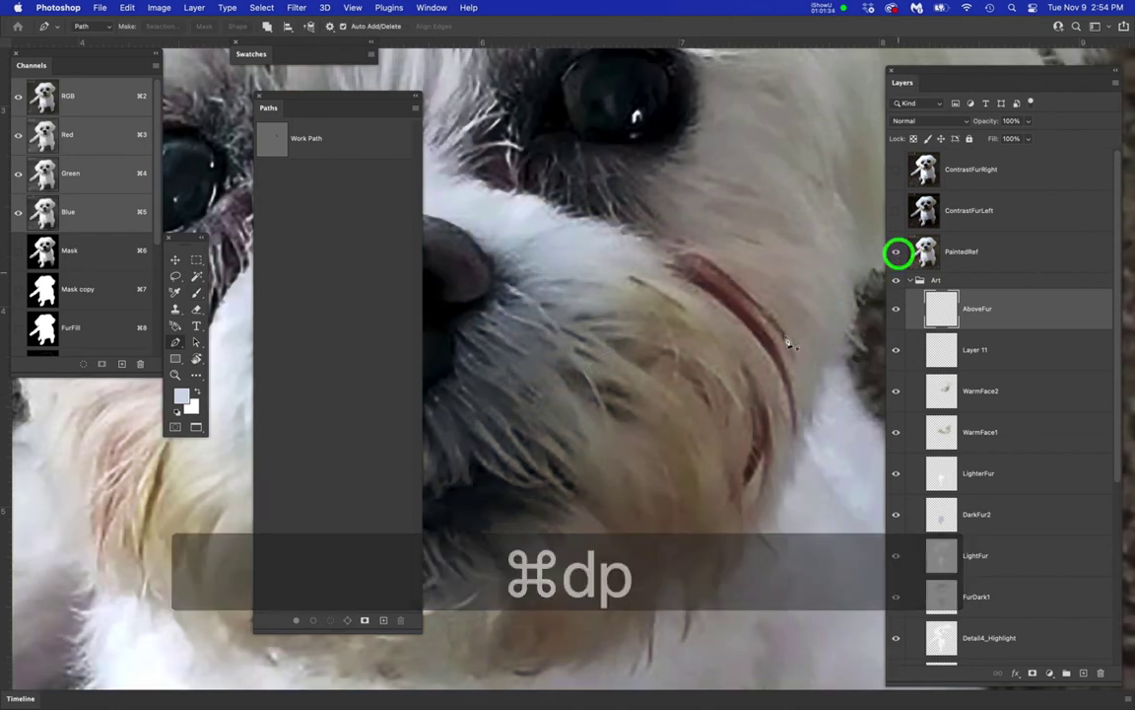
left_click_drag(564, 323, 605, 345)
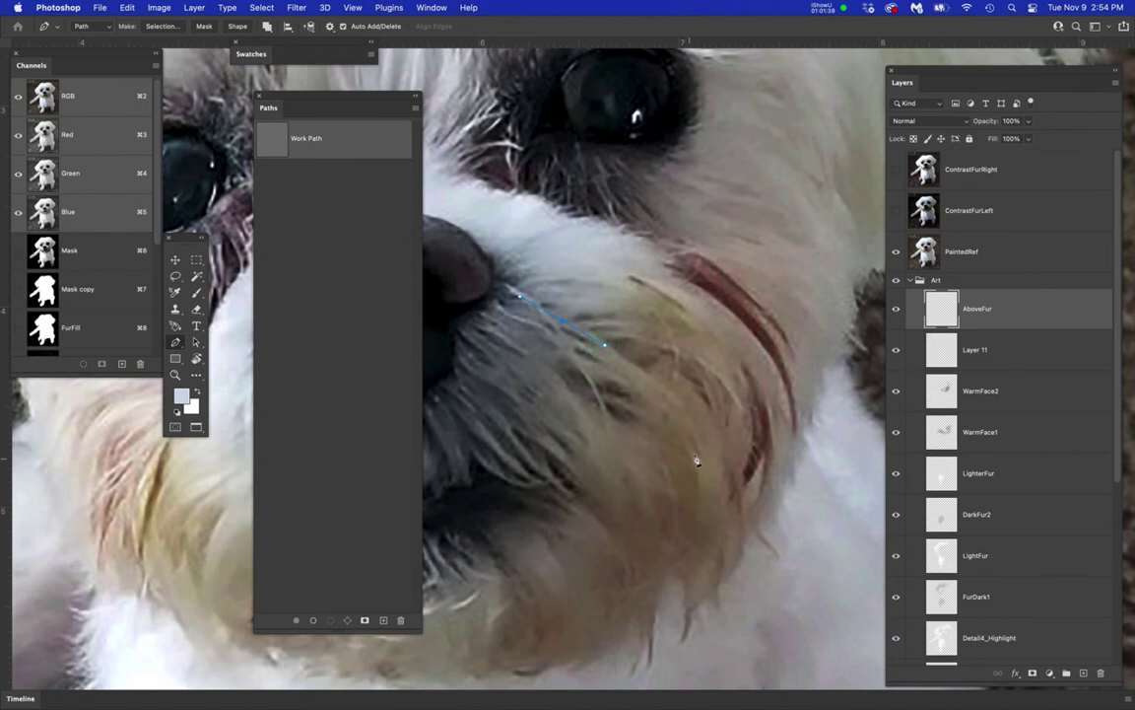
left_click_drag(699, 460, 715, 507)
left_click_drag(709, 610, 707, 643)
- Duplicate the cheek curve slightly beside itself and join the end points at both ends into a closed strand path
scroll(706, 641, "up", 1)
scroll(714, 611, "up", 1)
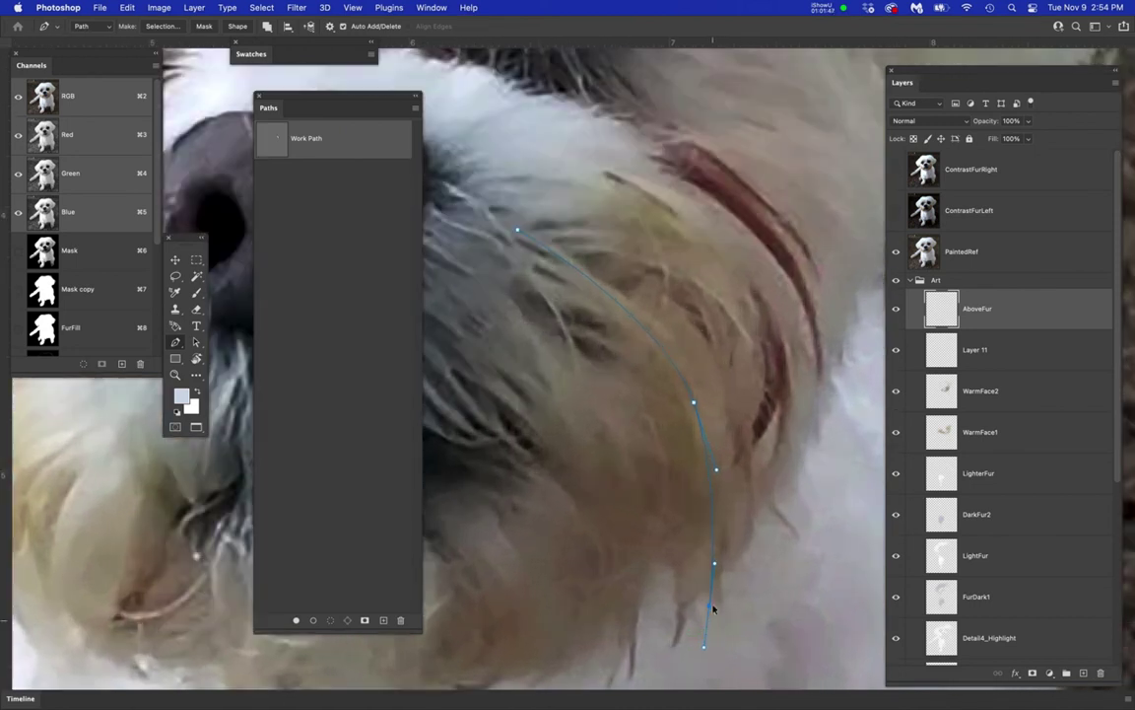
left_click(708, 607, "alt+super")
scroll(509, 235, "up", 3)
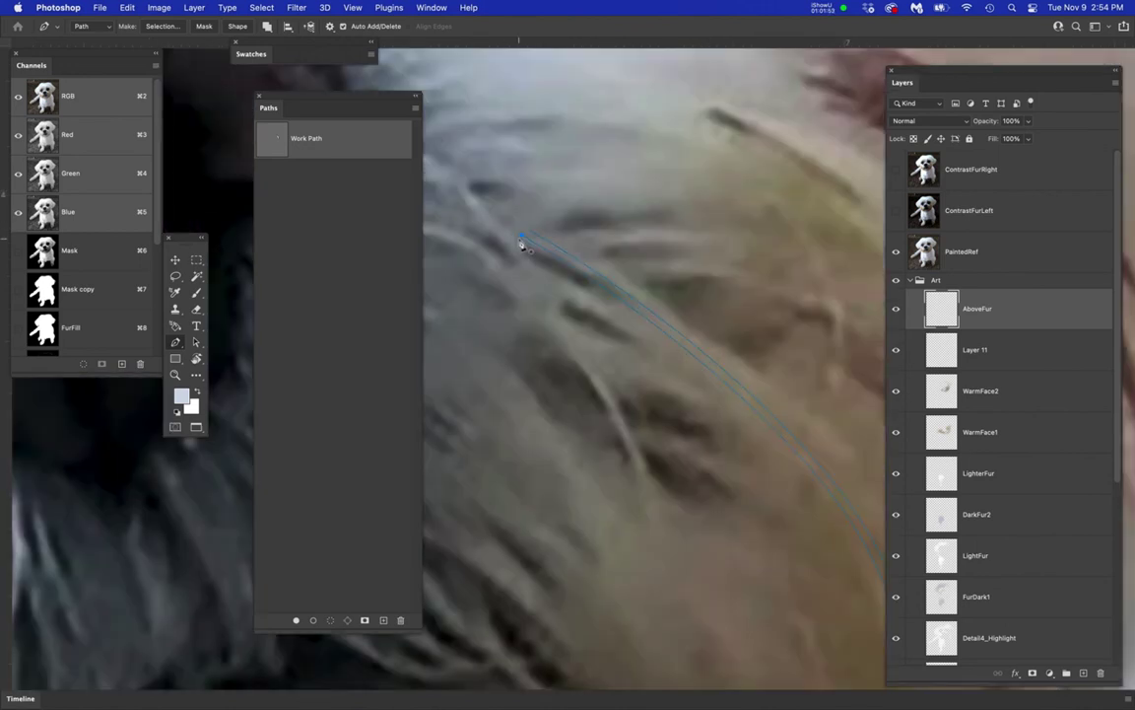
left_click(522, 236, "alt")
left_click(530, 233, "alt")
left_click_drag(718, 557, 692, 342)
left_click_drag(760, 581, 741, 512)
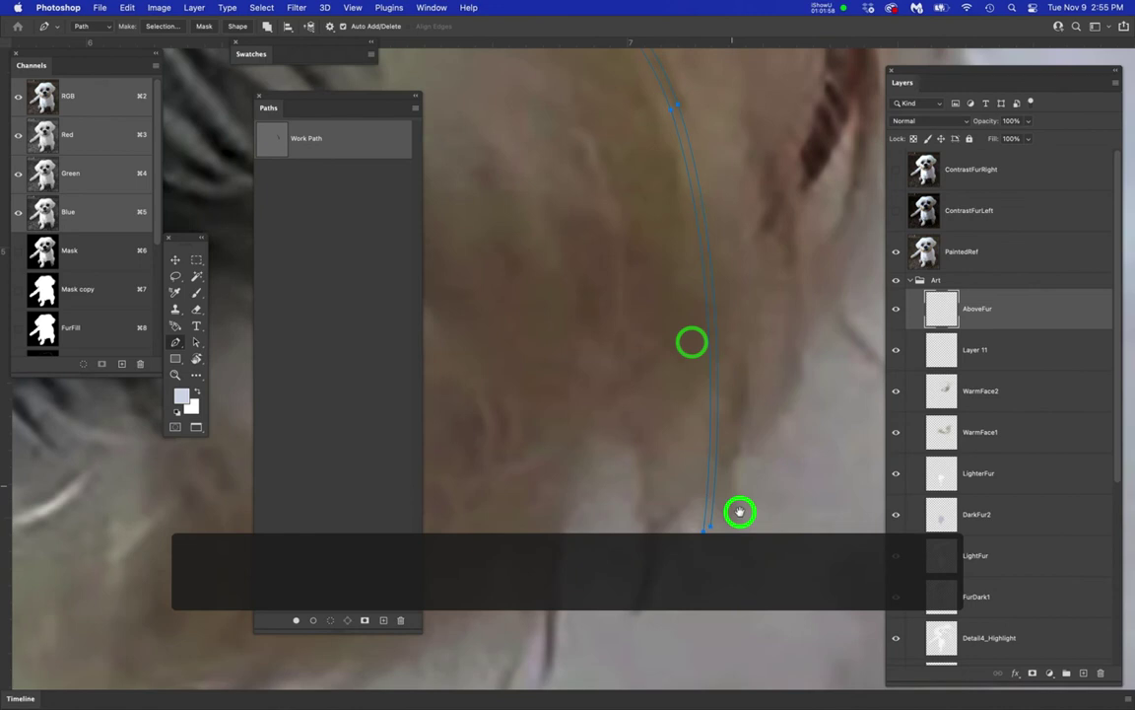
left_click(695, 537, "alt")
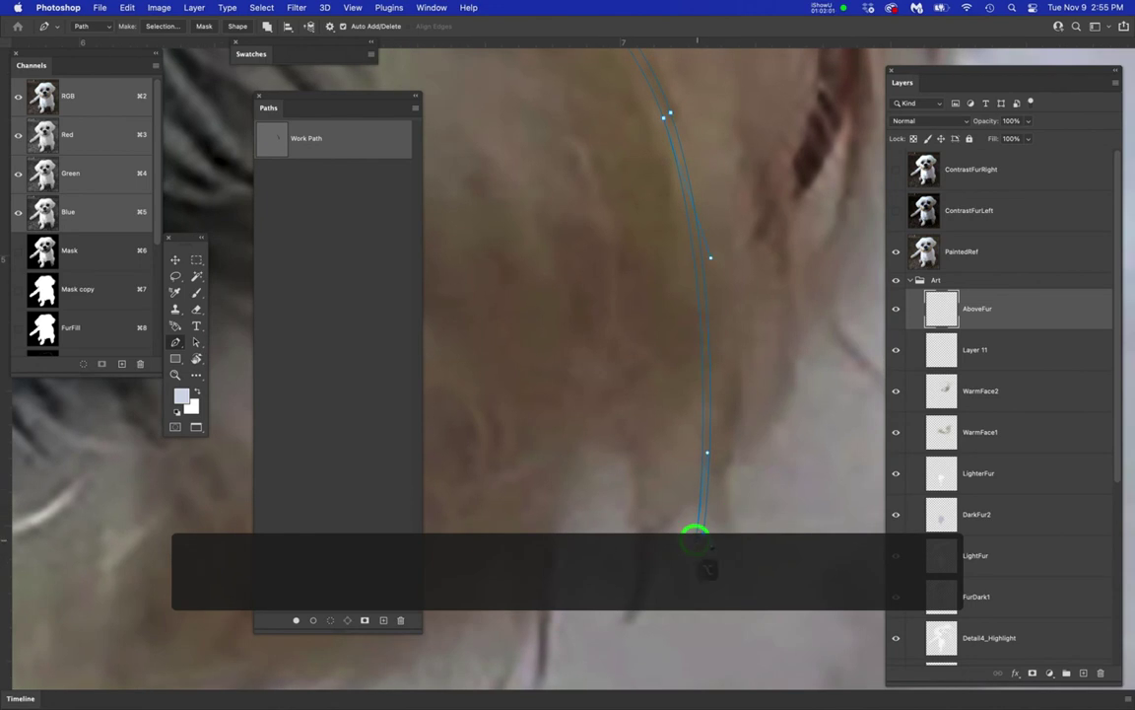
left_click(703, 534, "alt")
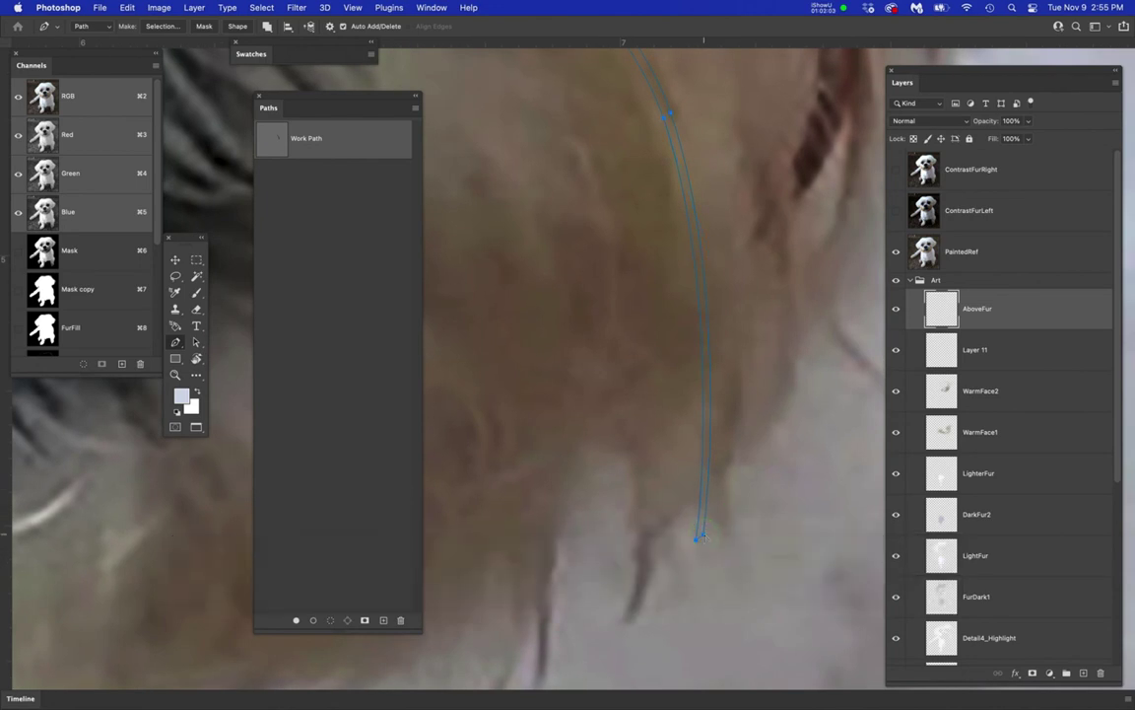
scroll(704, 536, "down", 4)
scroll(701, 536, "down", 5)
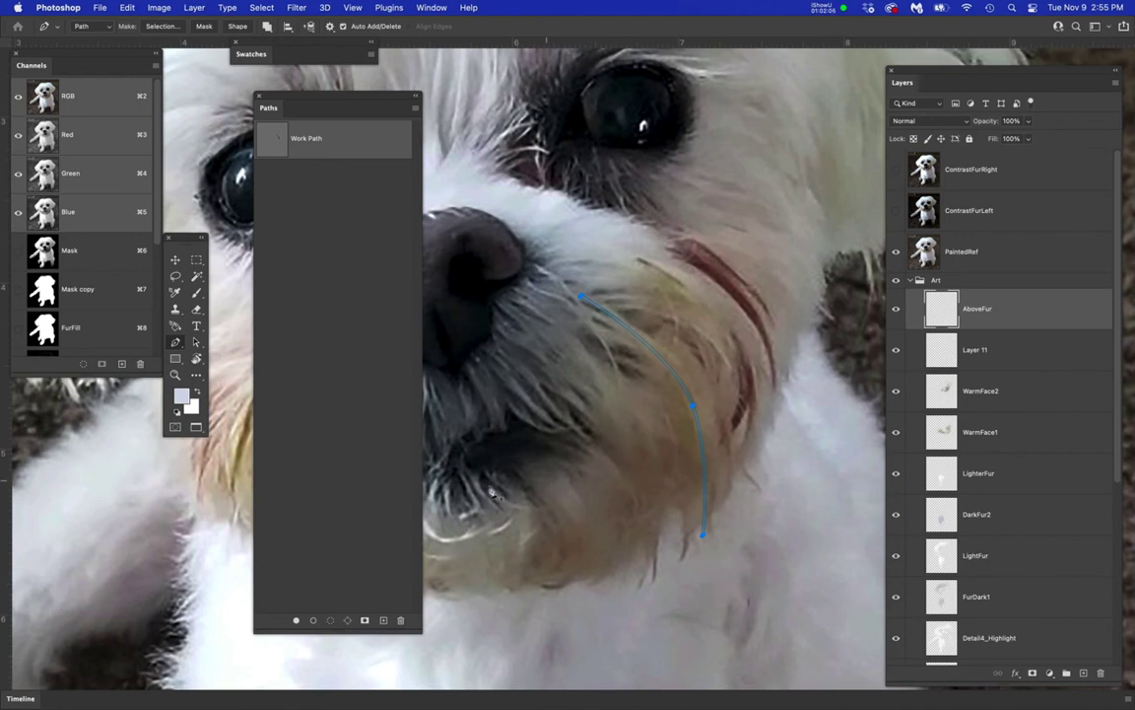
- Load the cheek strand's Work Path as a selection with hidden edges and add a new layer above AboveFur
left_click(278, 140, "super")
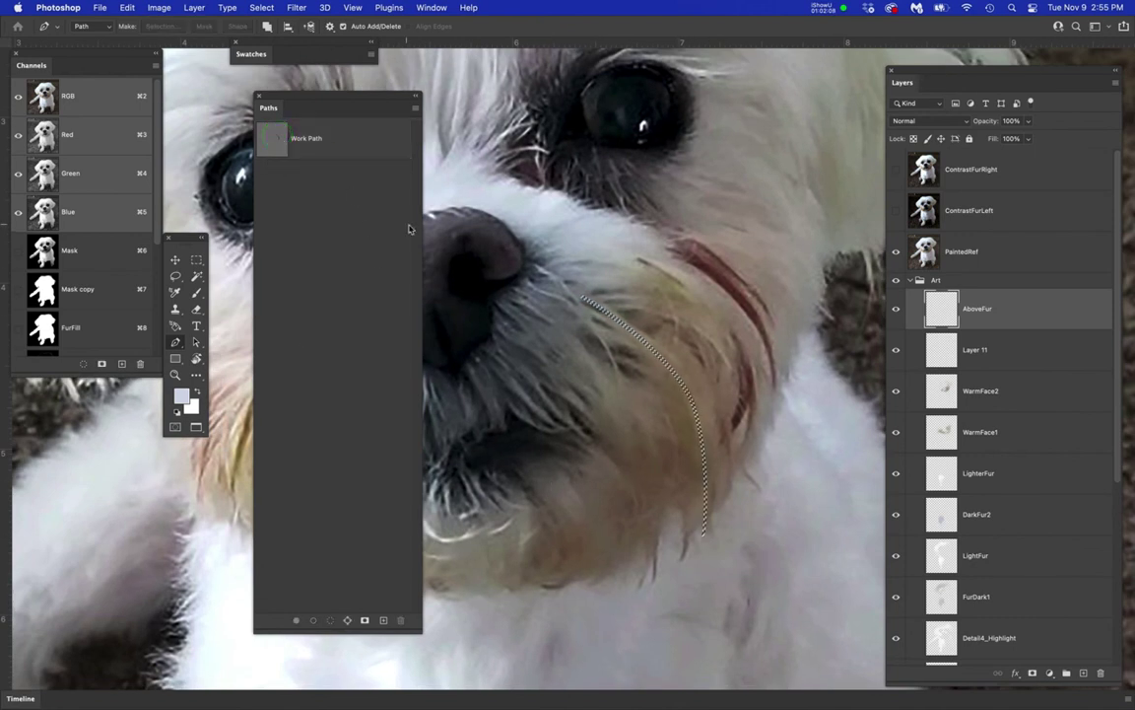
key("super+h")
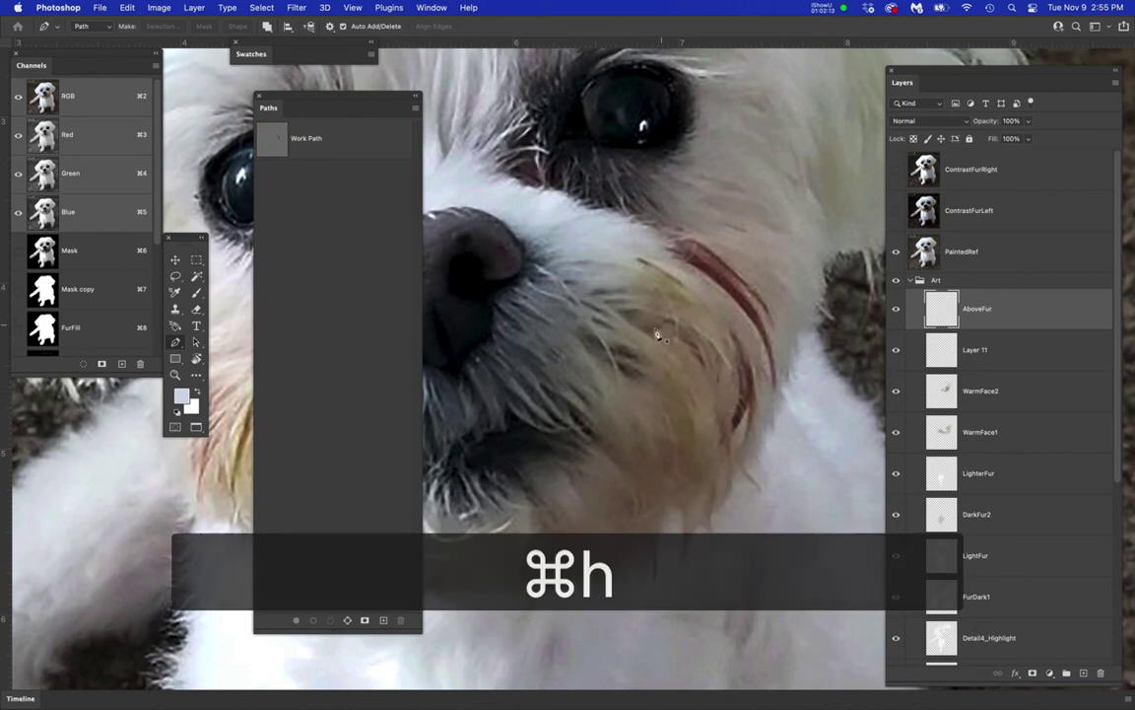
left_click(1051, 311)
left_click(1083, 673)
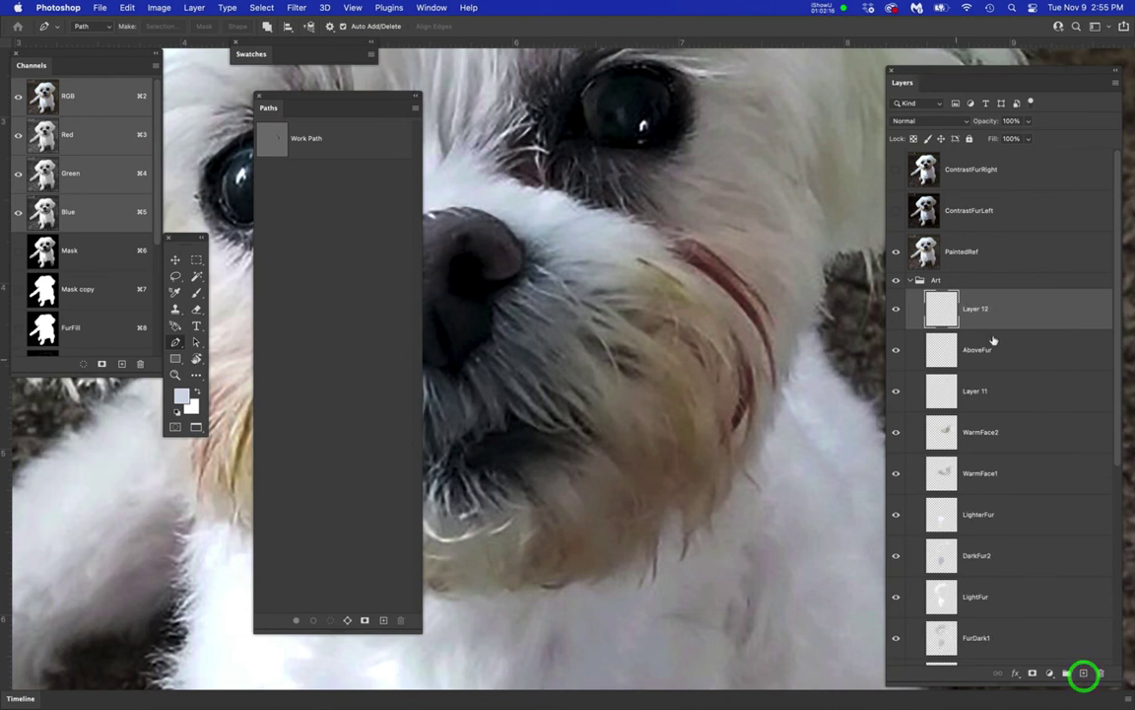
- Sample the brown cheek fur colour for the Brush tool and lighten the foreground colour to a cream of RGB 235, 220, 197
key("b")
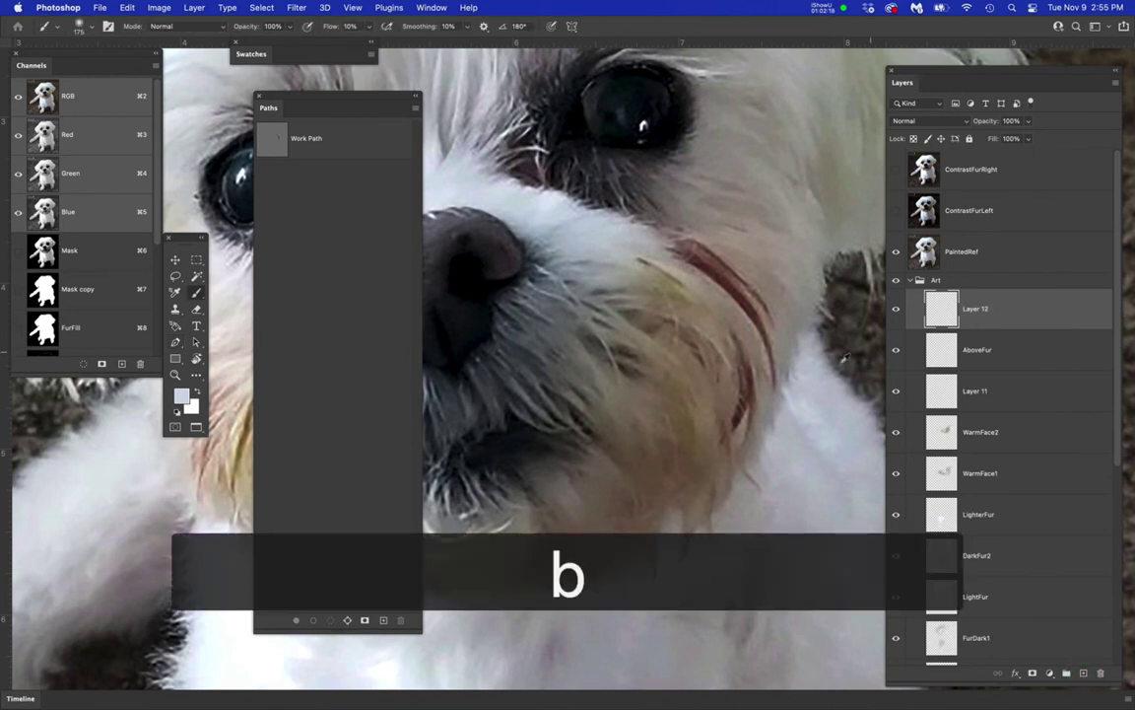
left_click(713, 339, "alt")
left_click(182, 398)
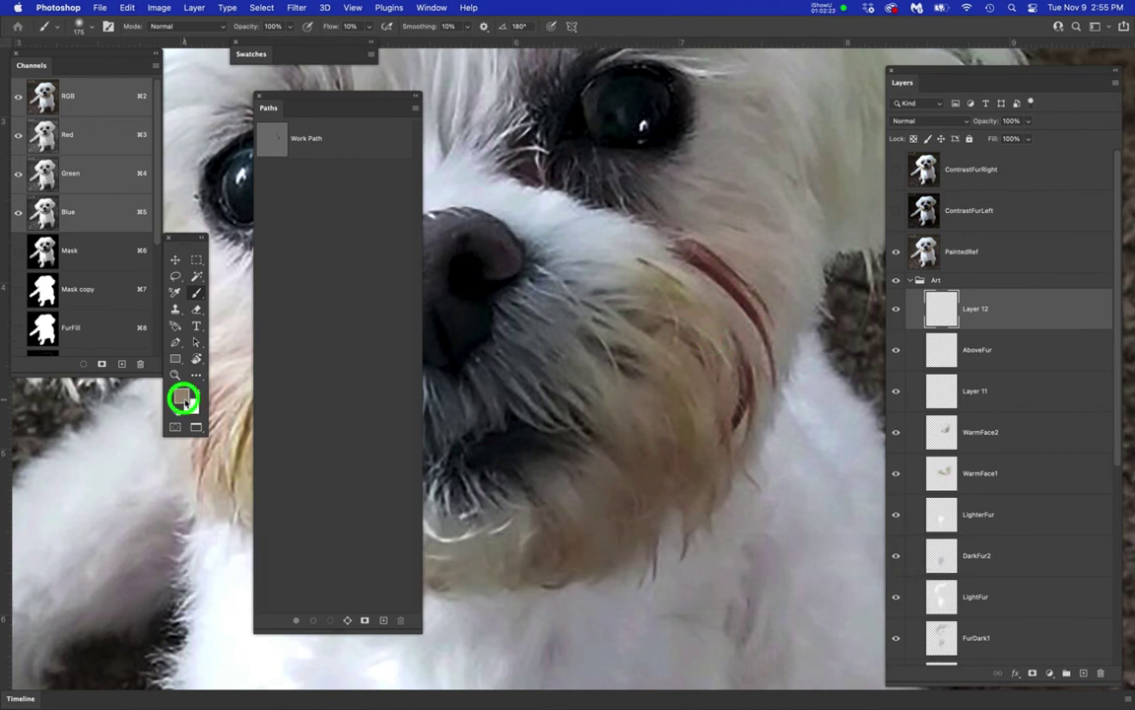
left_click(252, 369)
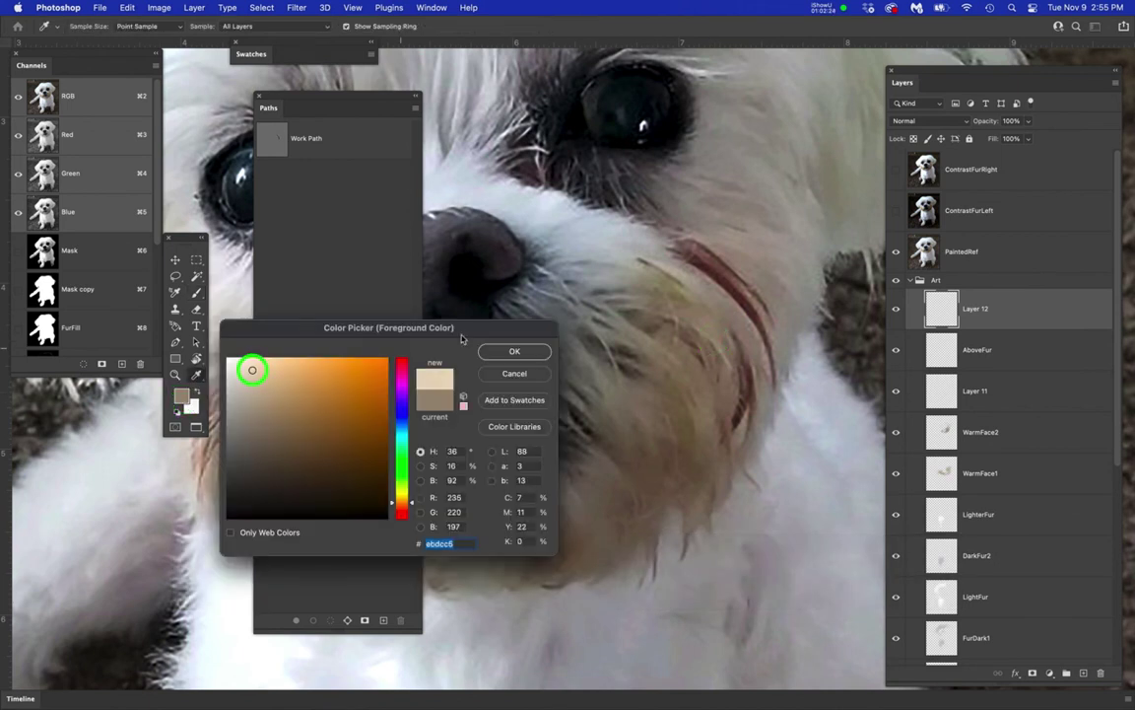
left_click(491, 352)
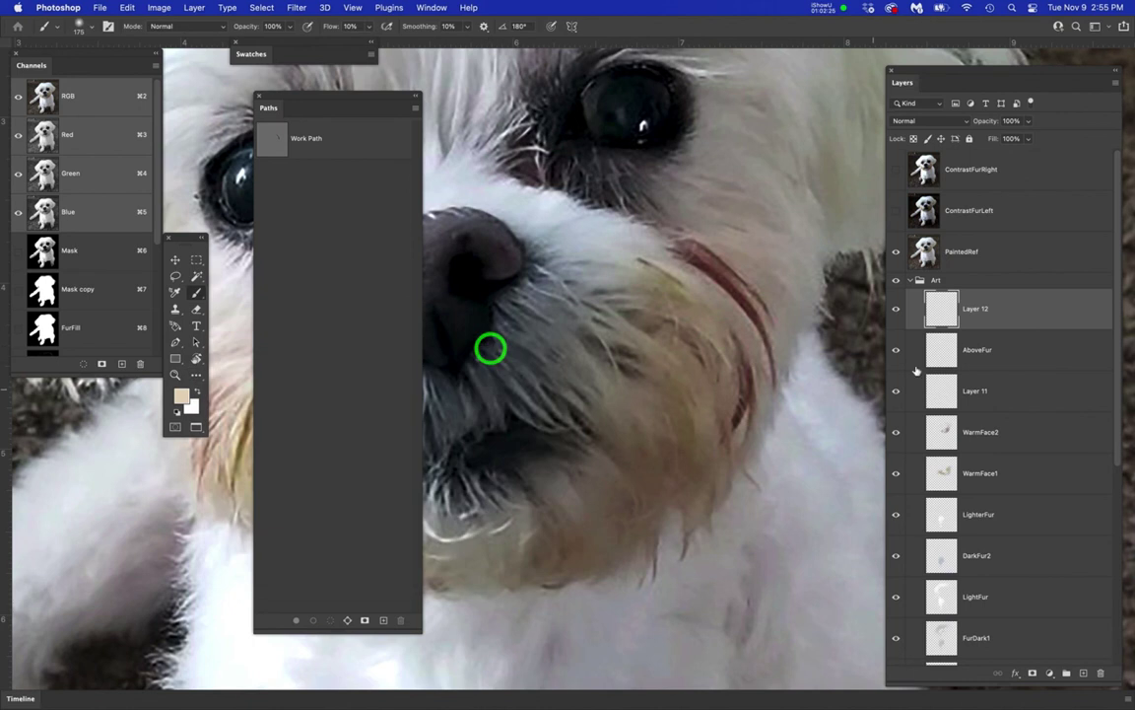
- Hide PaintedRef and brush the cream colour into the cheek strand selection on Layer 12
left_click(896, 251)
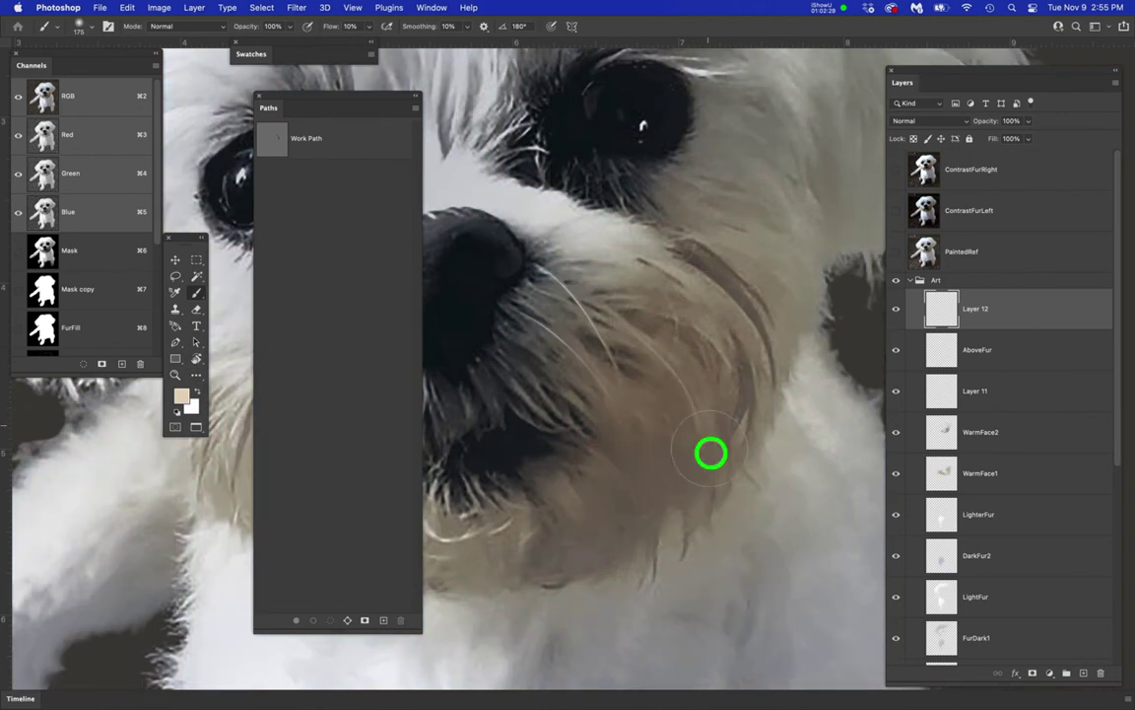
left_click(674, 382)
scroll(725, 412, "up", 4)
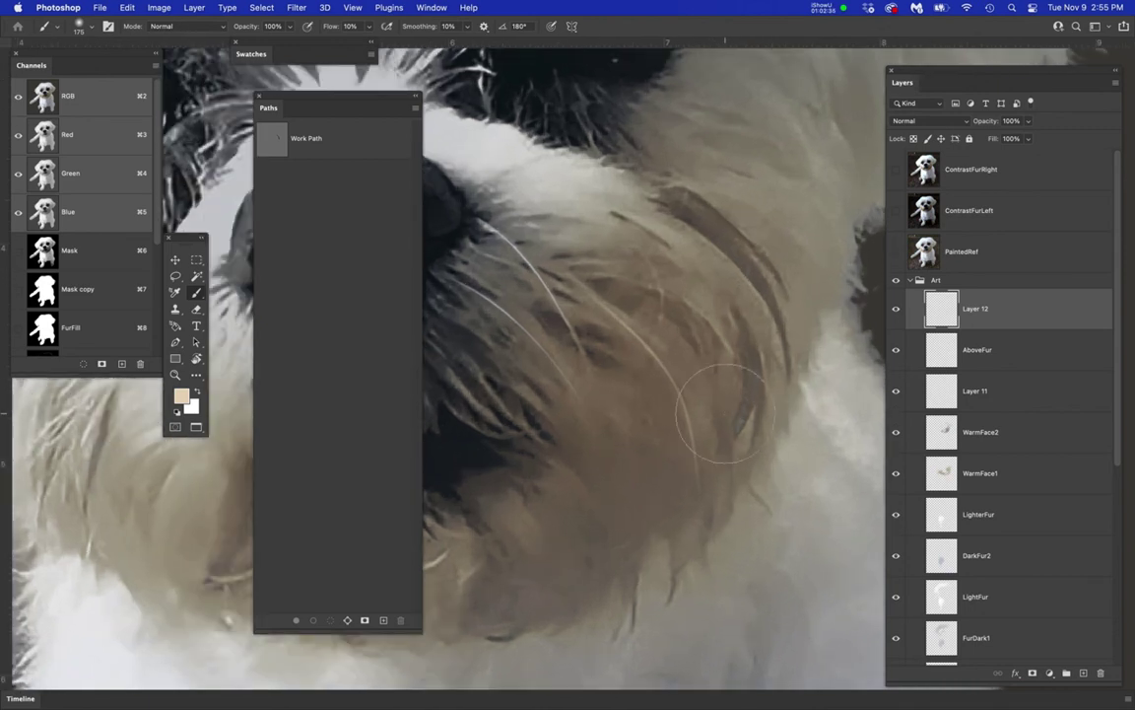
- Transform the strand selection so it is shifted and slightly rotated outward on the cheek, with its edges hidden again for brushing
key("super+h")
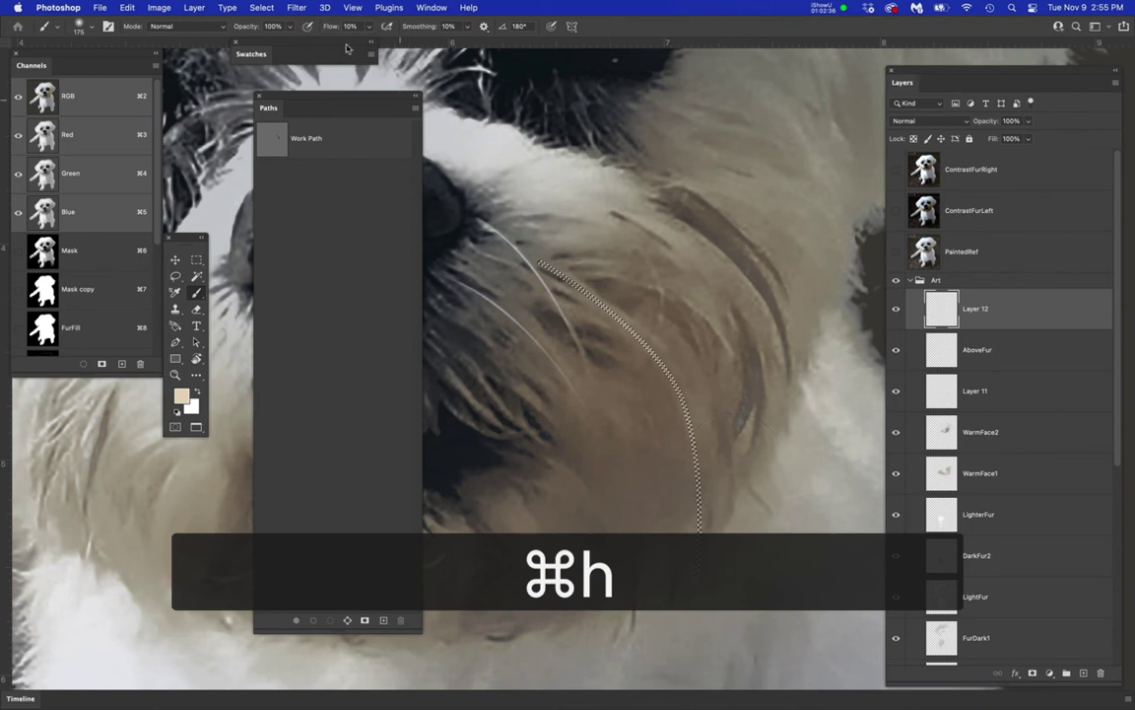
left_click_drag(261, 6, 316, 241)
left_click_drag(668, 460, 679, 453)
left_click_drag(788, 506, 795, 493)
key("Return")
key("b")
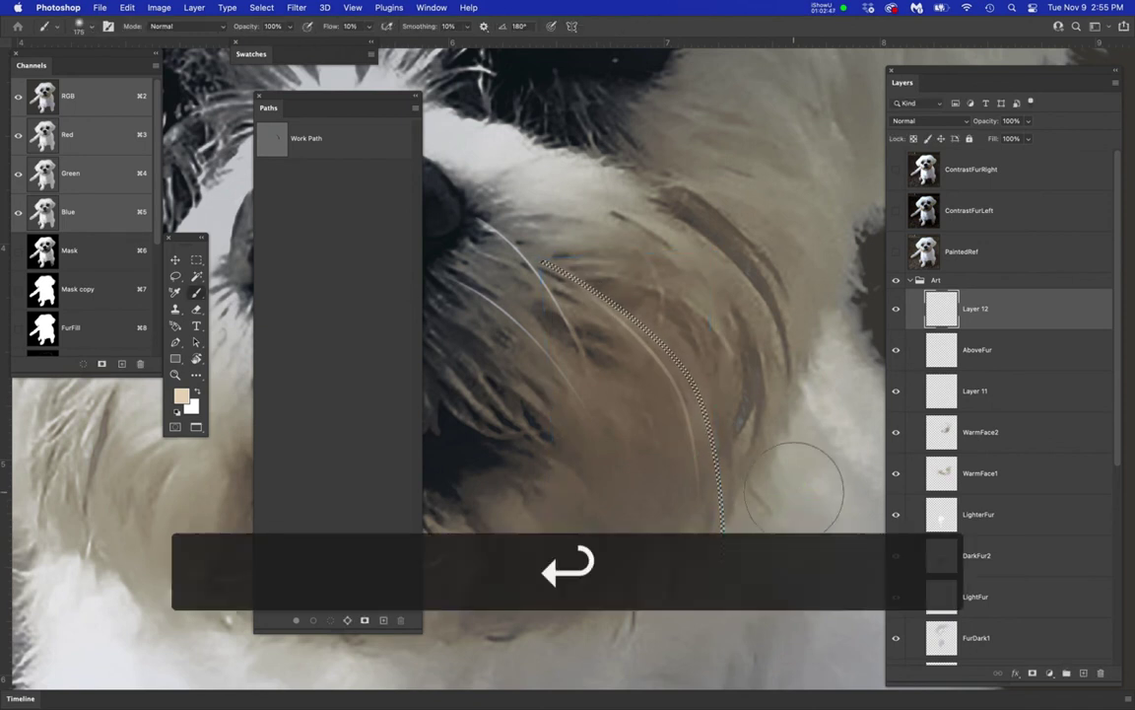
key("super+h")
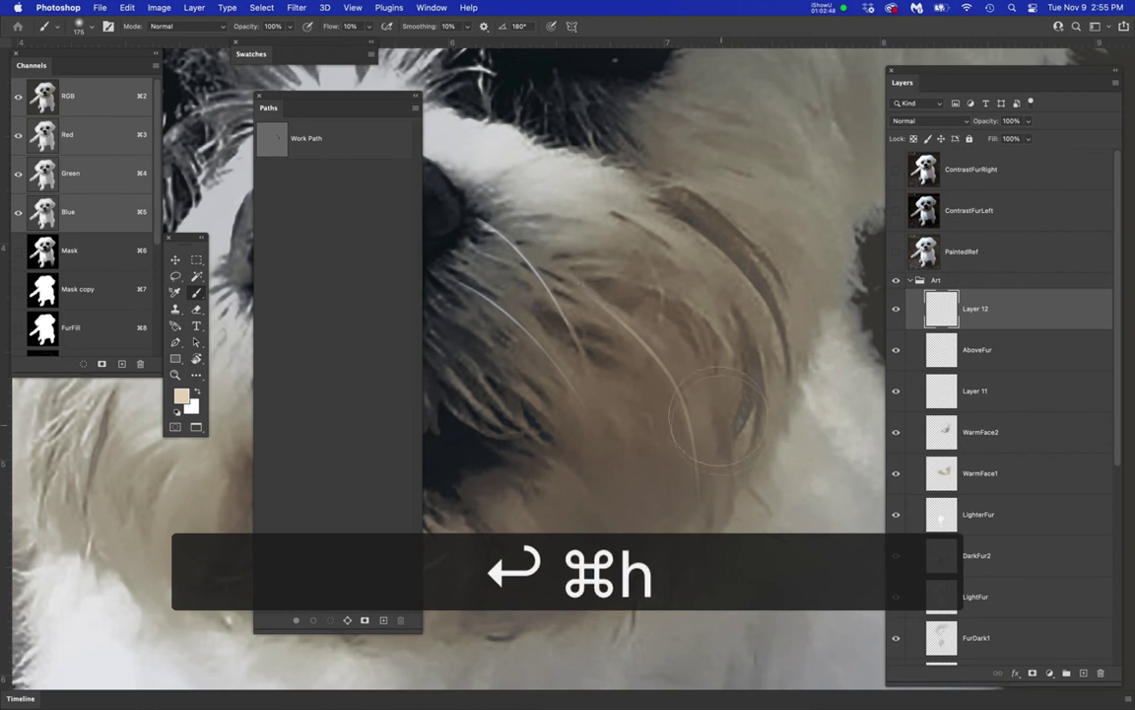
- Brush the cream colour into the shifted selection to paint a second strand beside the first on the cheek
left_click_drag(644, 306, 697, 376)
mouse_move(681, 301)
left_mouse_down()
mouse_move(679, 317)
mouse_move(748, 429)
left_mouse_up()
scroll(668, 405, "down", 5)
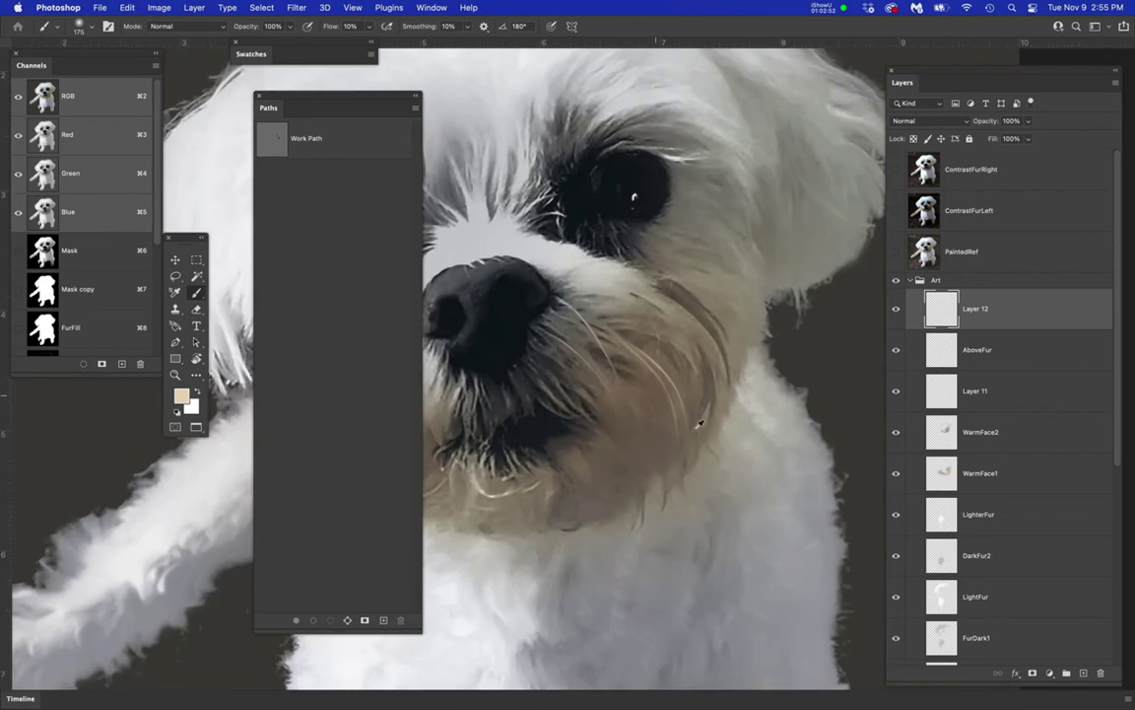
- Review the new strands on the whole portrait and shrink the Paths panel to uncover the canvas
scroll(741, 463, "down", 3)
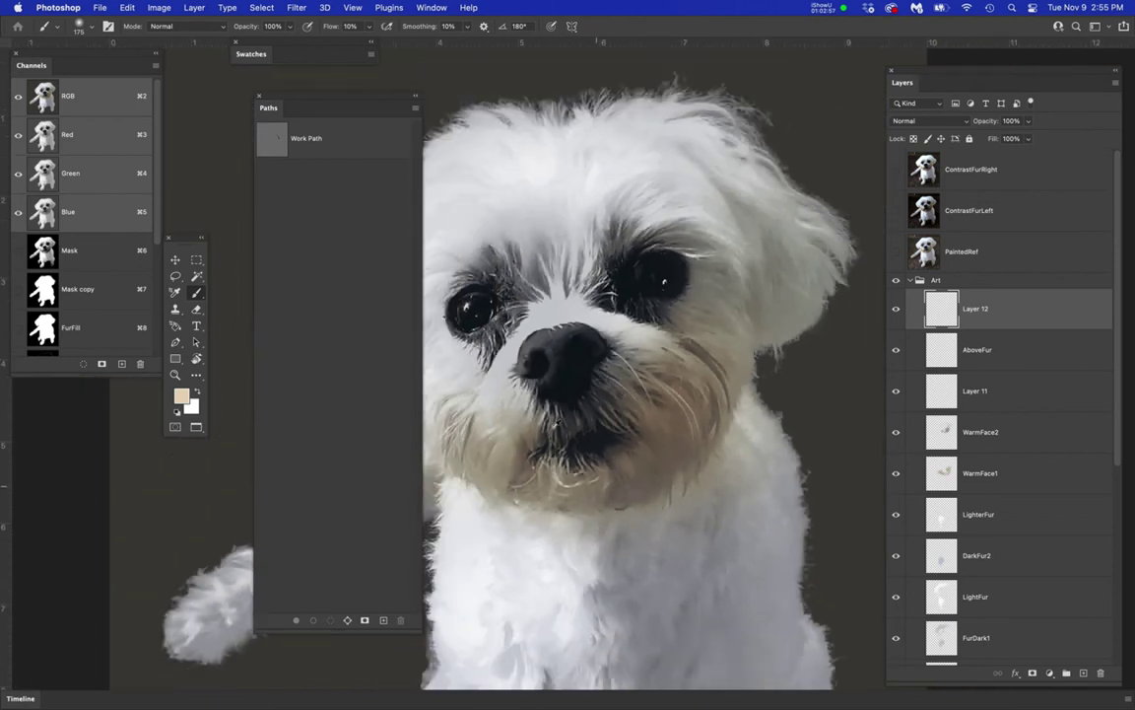
scroll(485, 371, "up", 4)
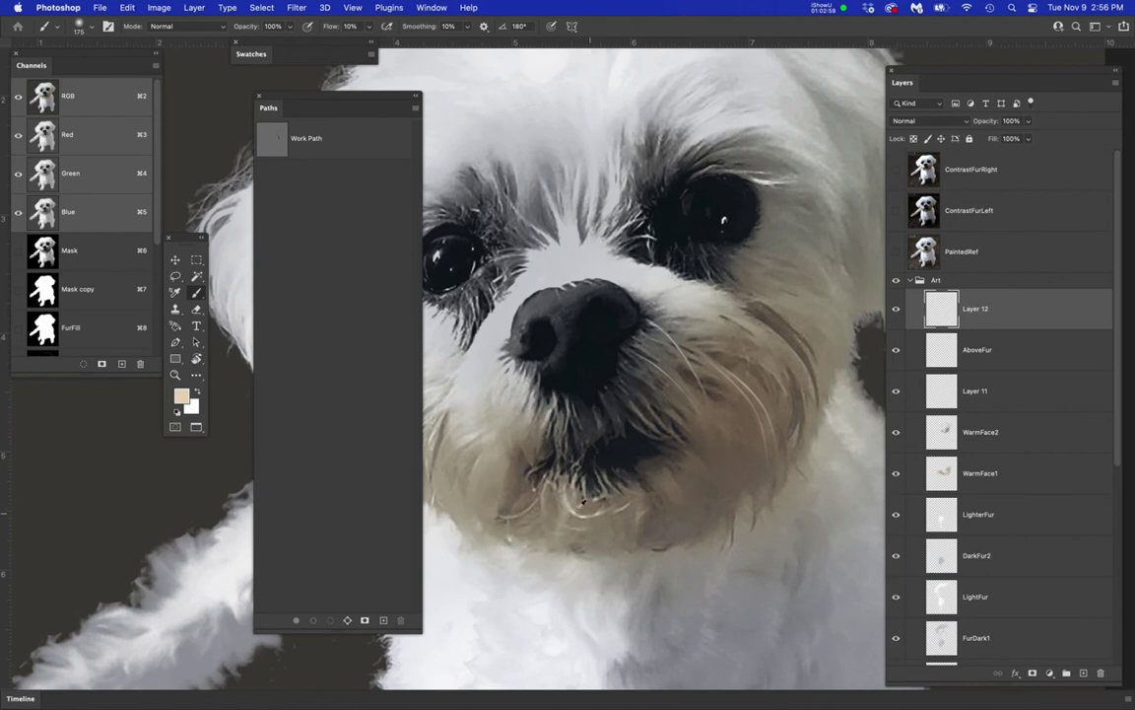
scroll(620, 483, "down", 5)
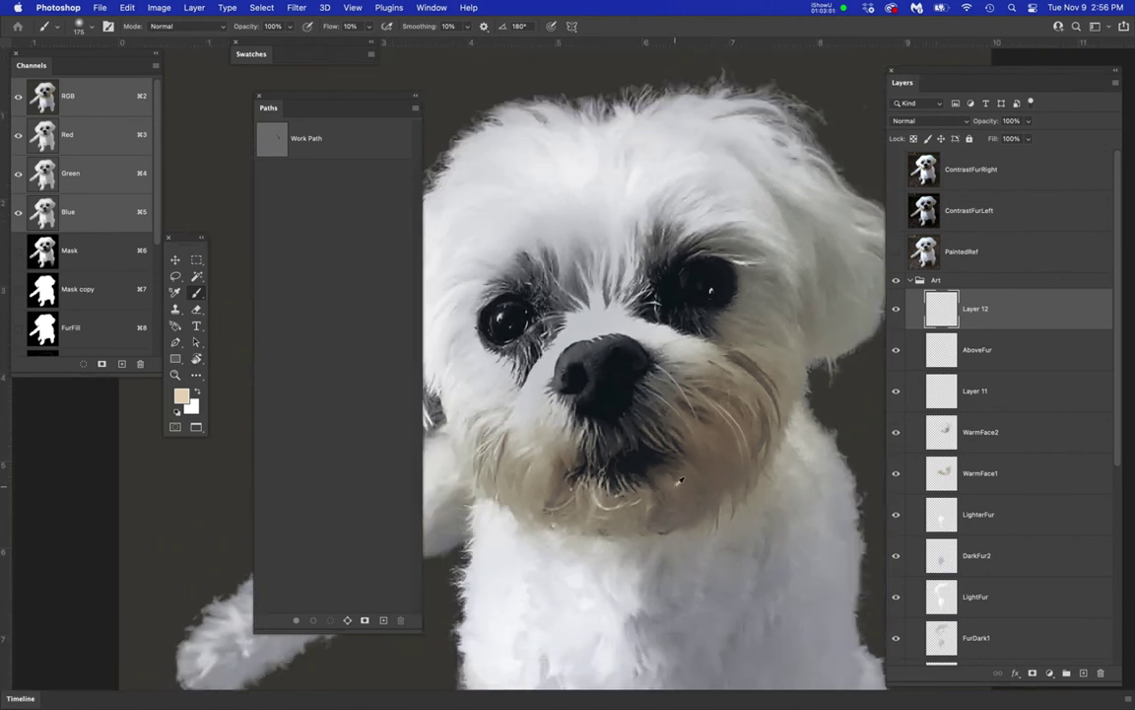
scroll(680, 480, "down", 4)
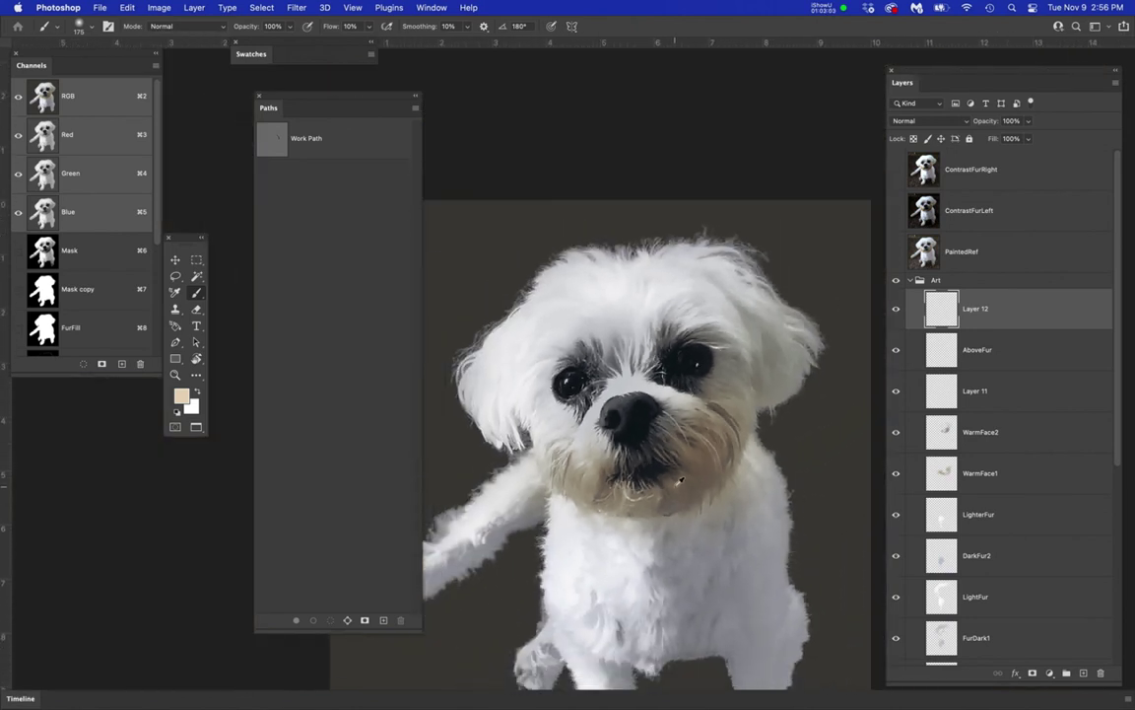
scroll(766, 381, "down", 3)
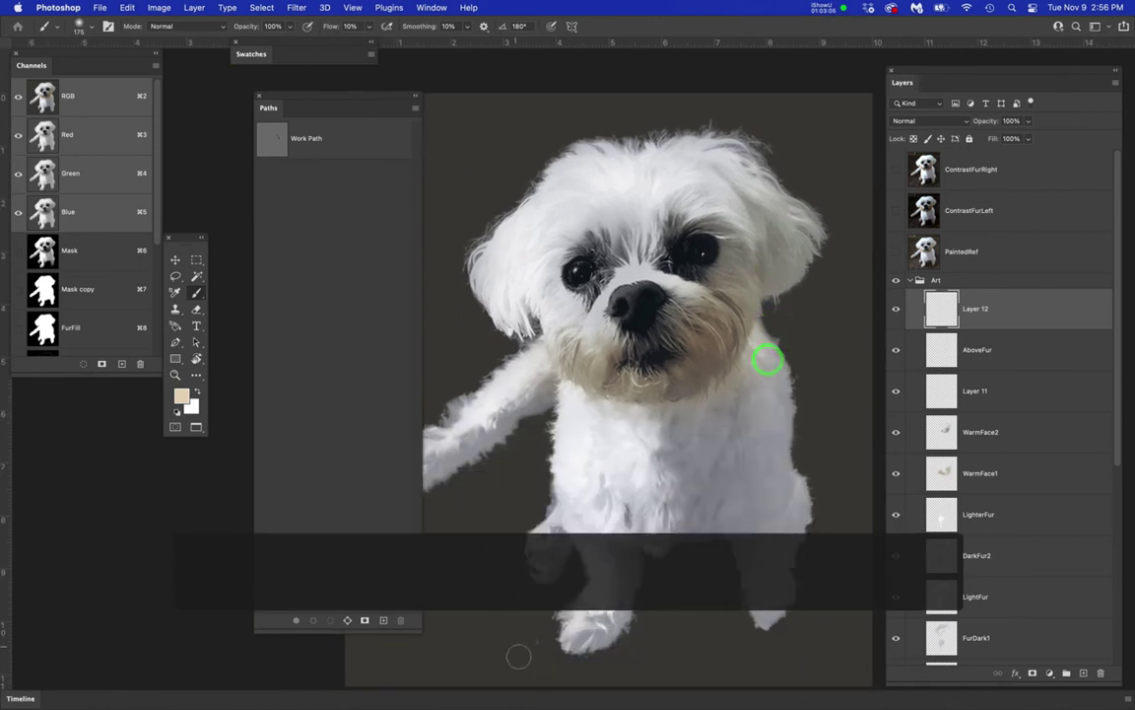
left_click_drag(417, 633, 322, 306)
scroll(528, 343, "right", 2)
scroll(527, 343, "down", 1)
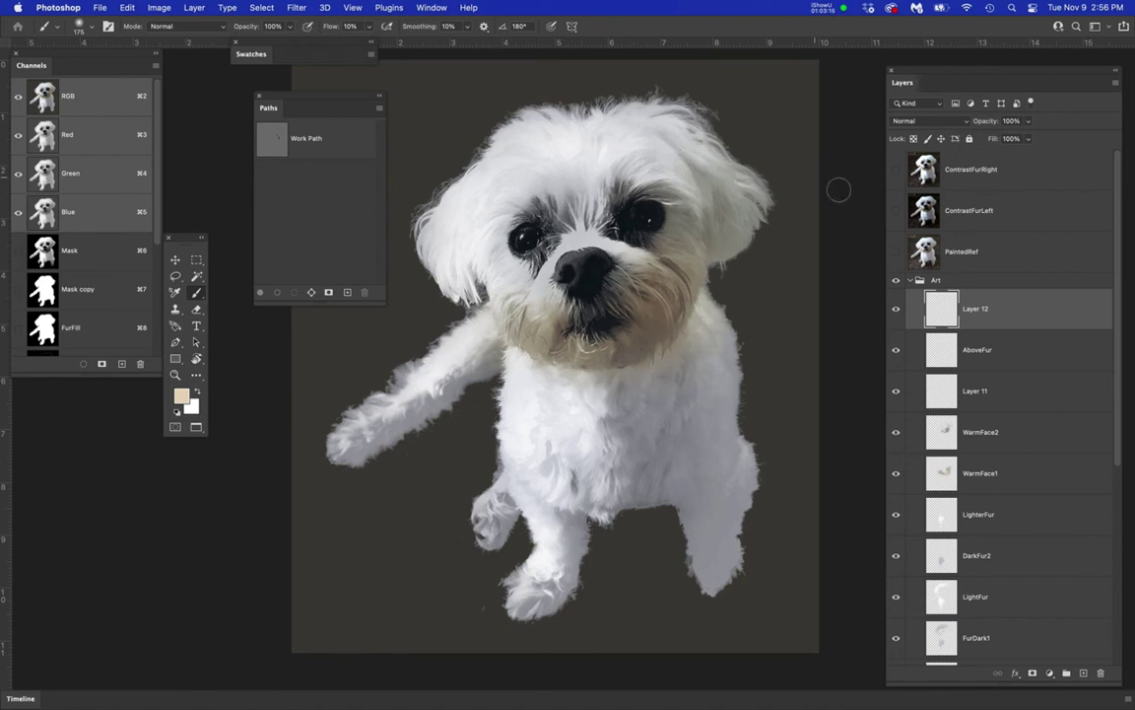
- Show PaintedRef, examine the dog's face and body in the reference photo, and move the Paths panel below the Channels panel
left_click(897, 252)
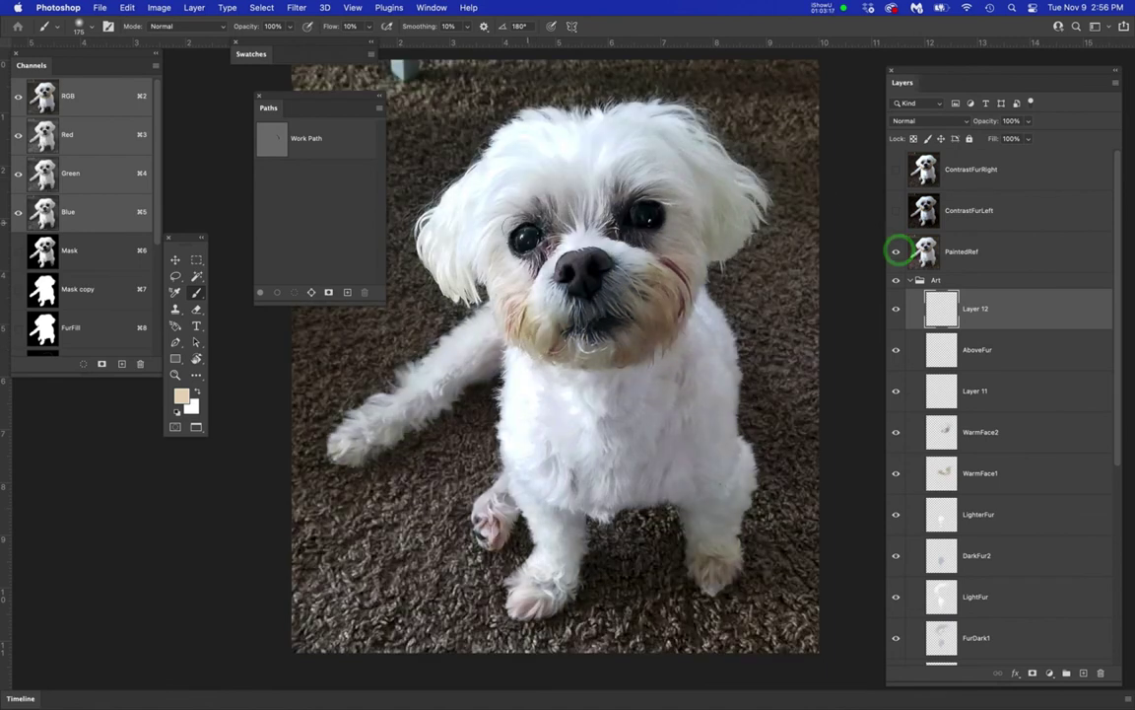
scroll(515, 228, "up", 5)
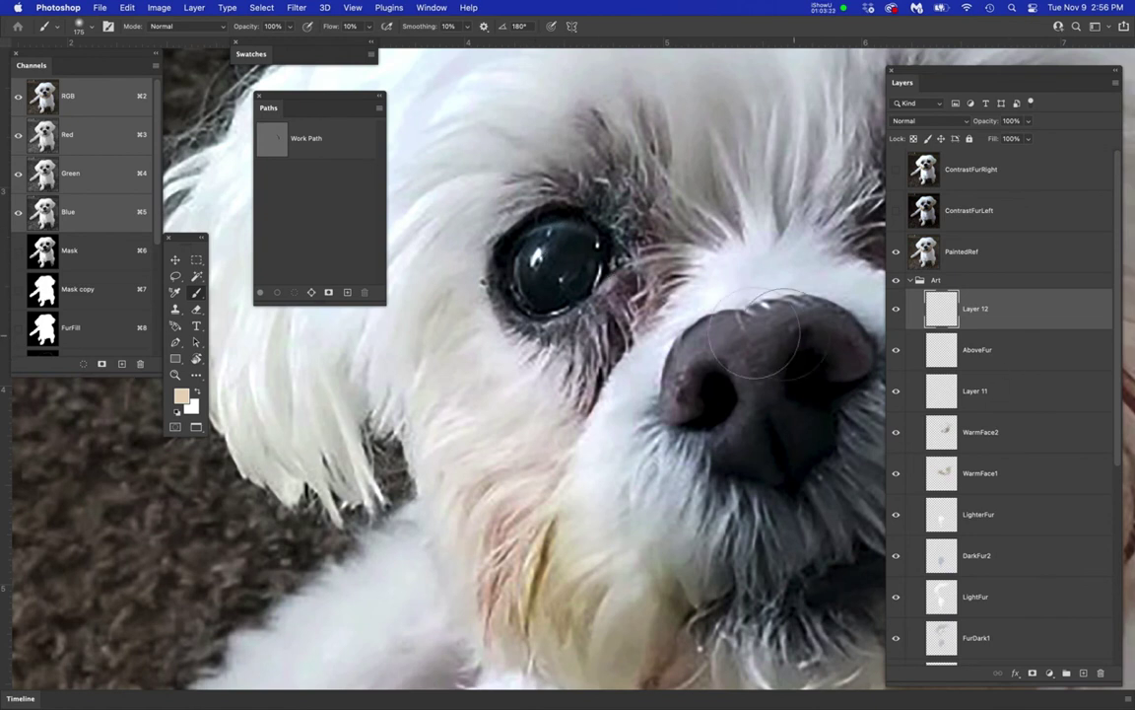
scroll(754, 335, "down", 5)
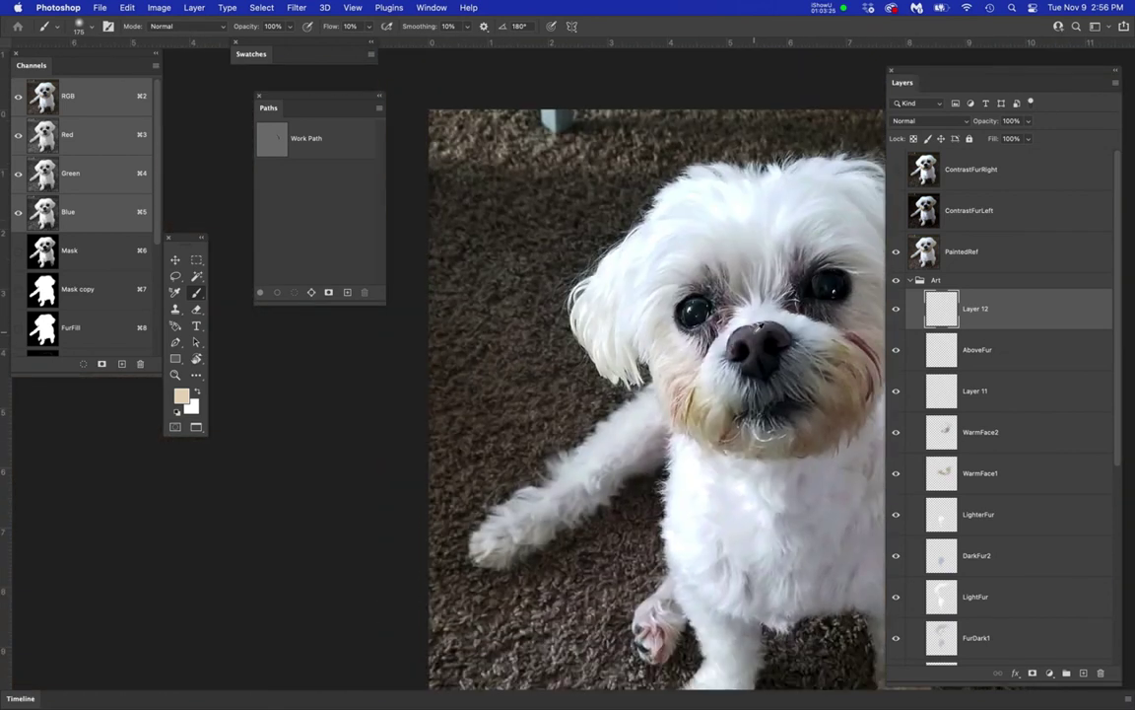
scroll(759, 325, "down", 3)
left_click_drag(736, 332, 617, 283)
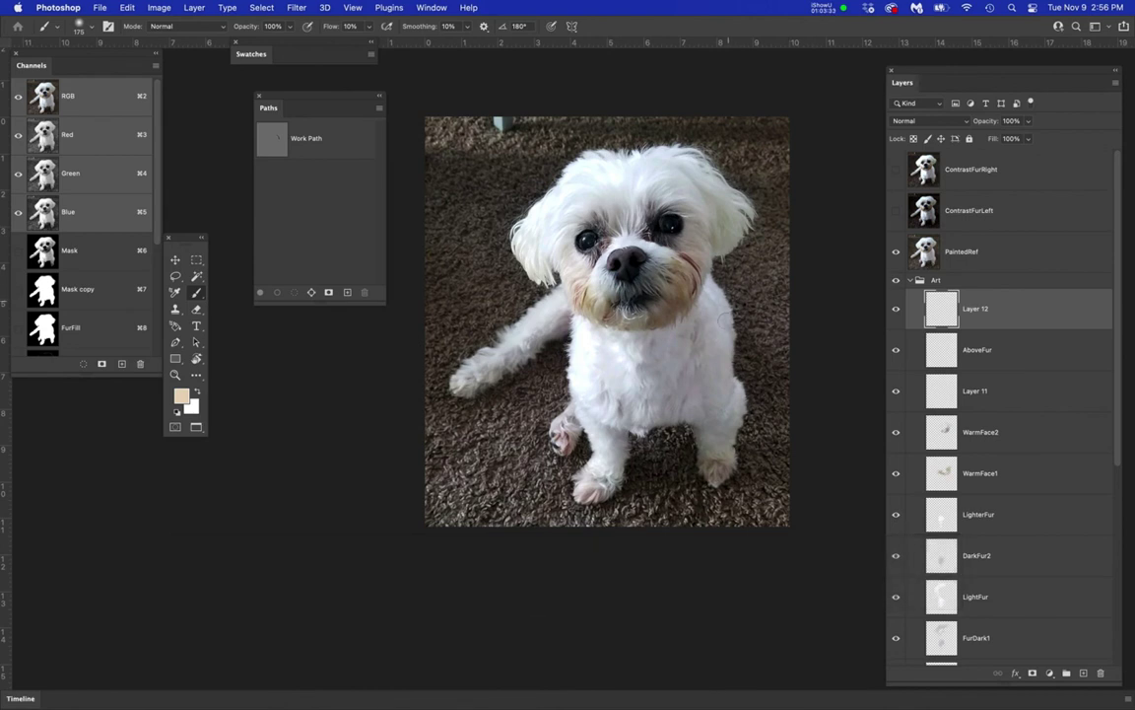
scroll(599, 276, "up", 3)
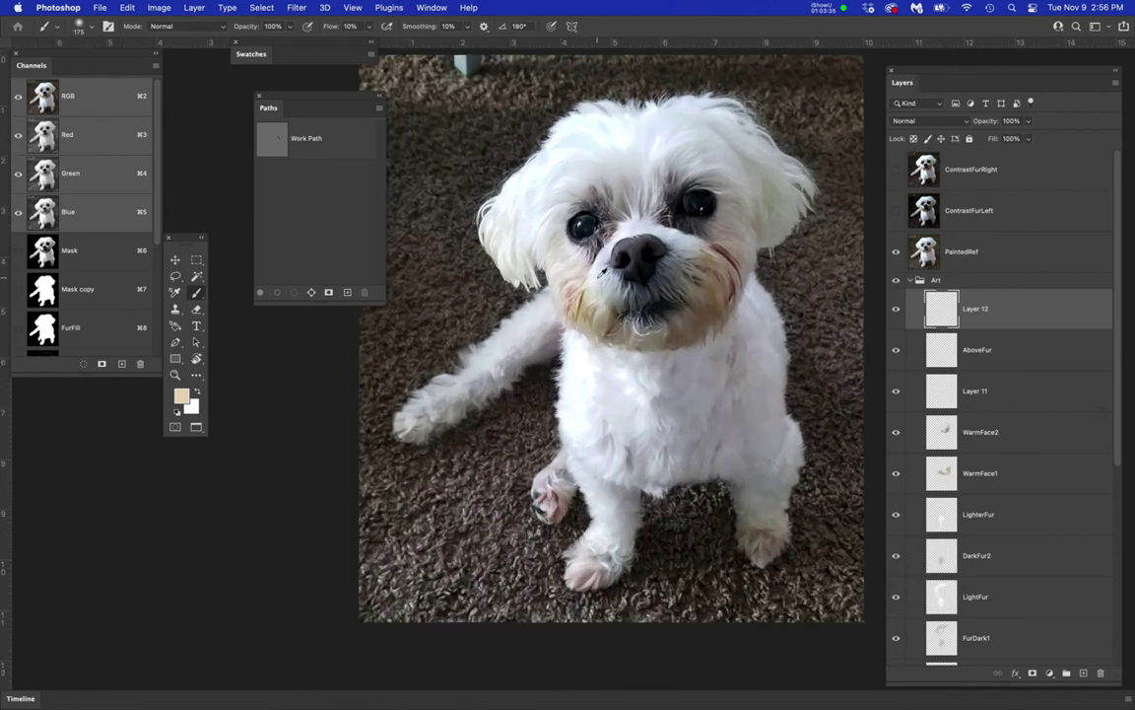
scroll(599, 276, "up", 1)
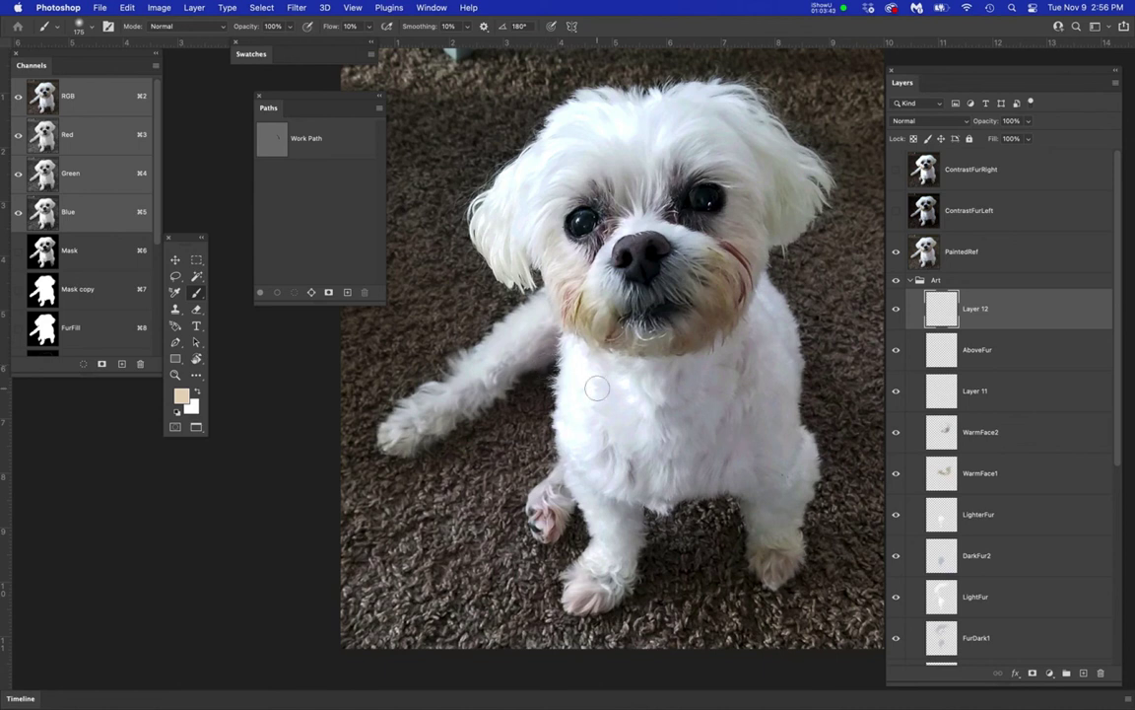
left_click_drag(328, 95, 89, 408)
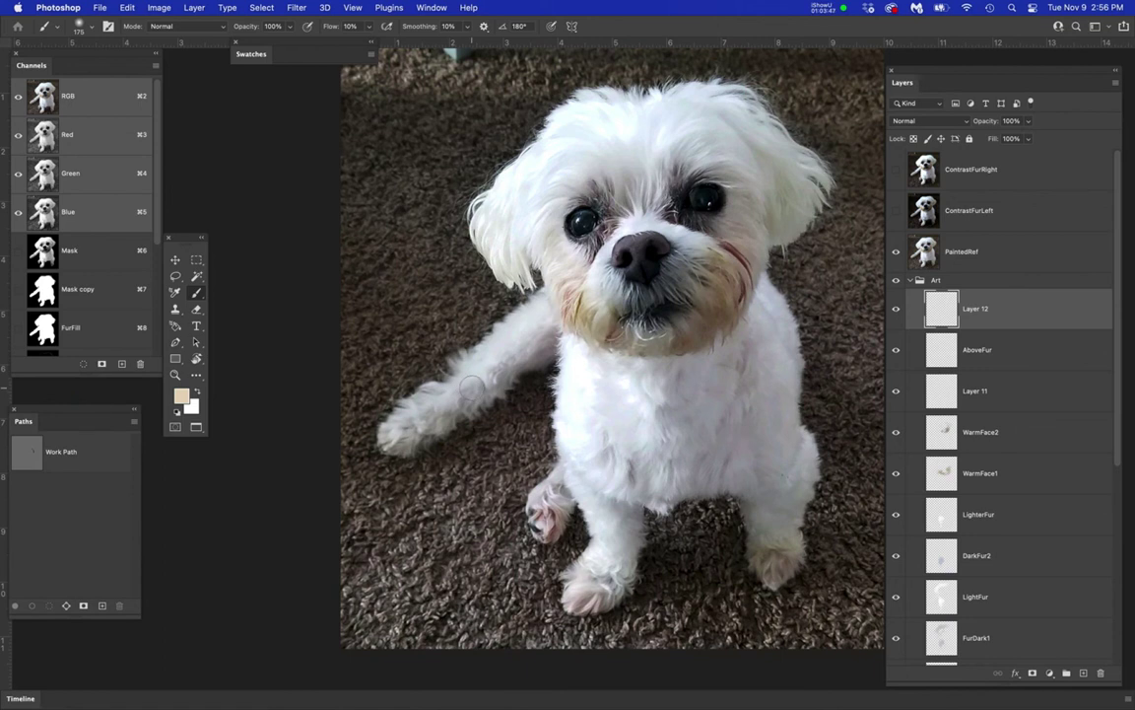
mouse_move(3, 199)
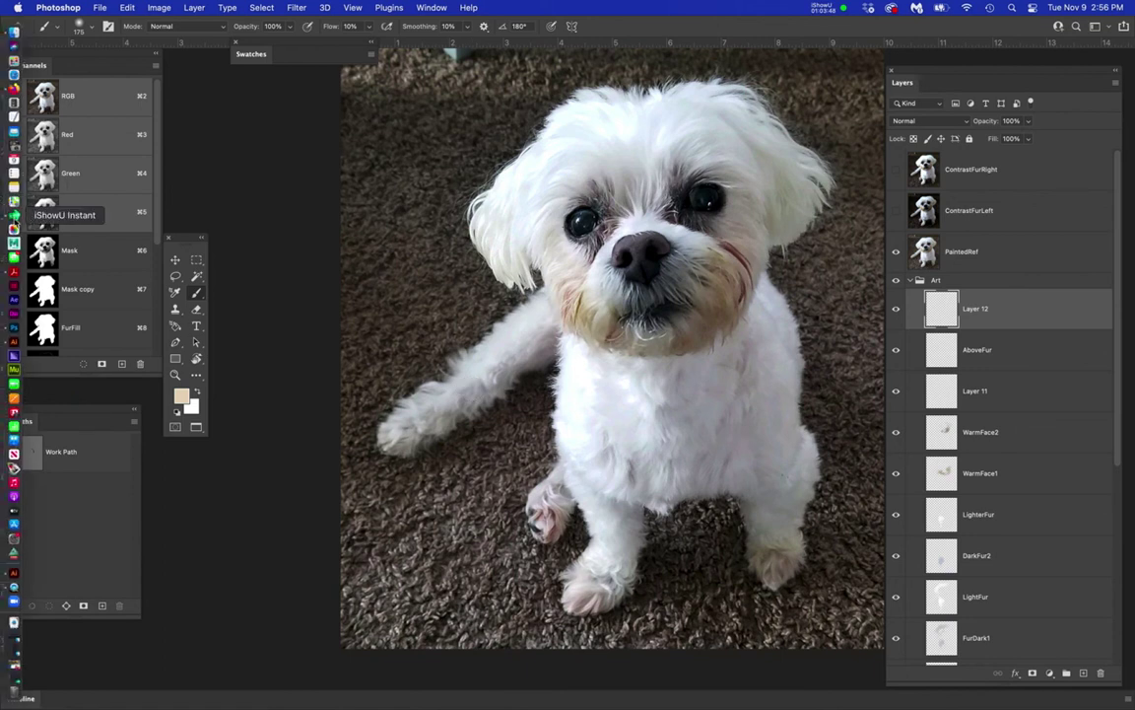
right_click(15, 213)
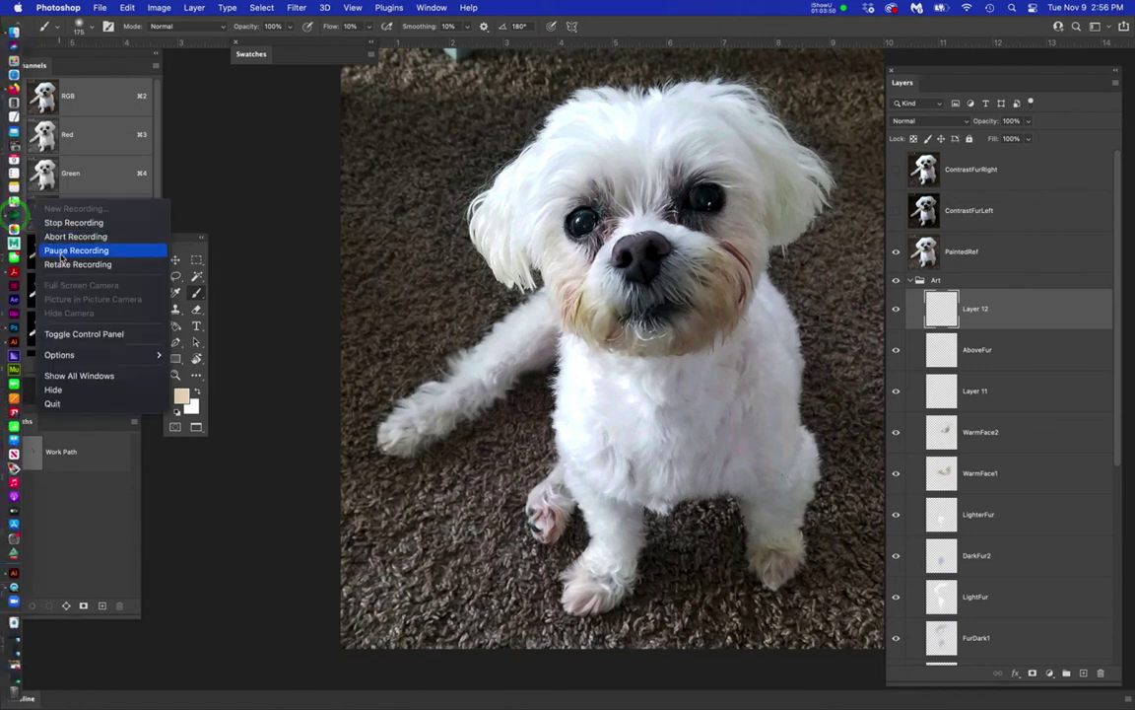
left_click(79, 249)
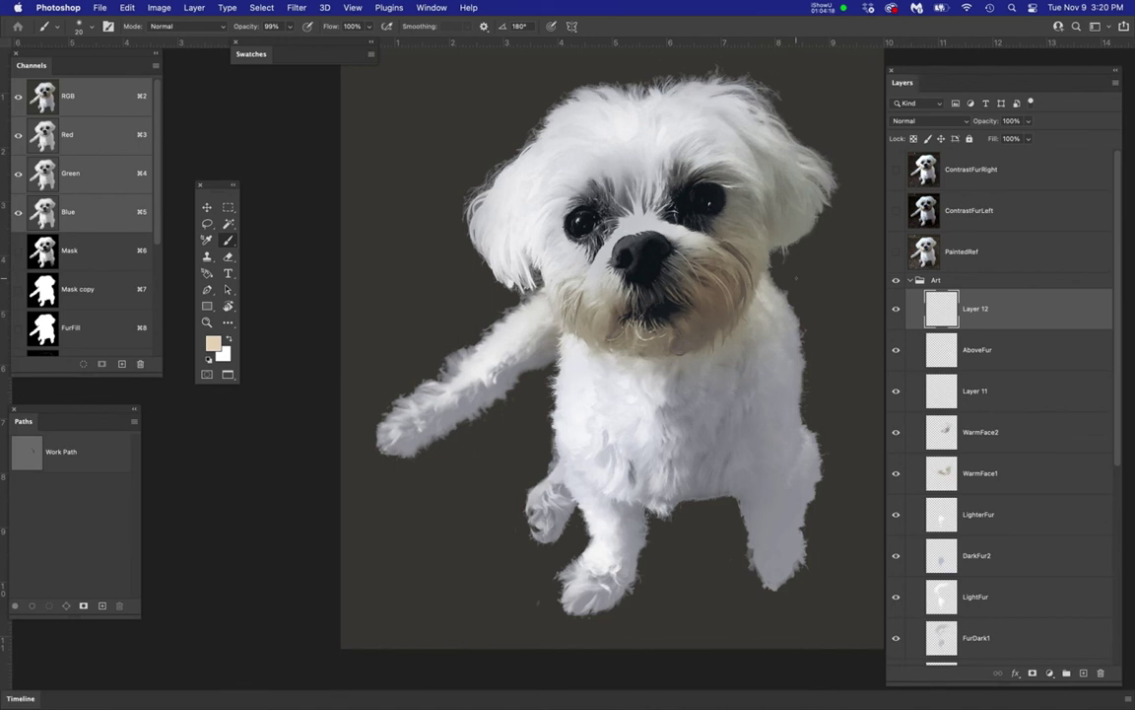
- Switch to Firefox, open the bookmarked Gmail inbox, and open YouTube from its Google apps
mouse_move(4, 95)
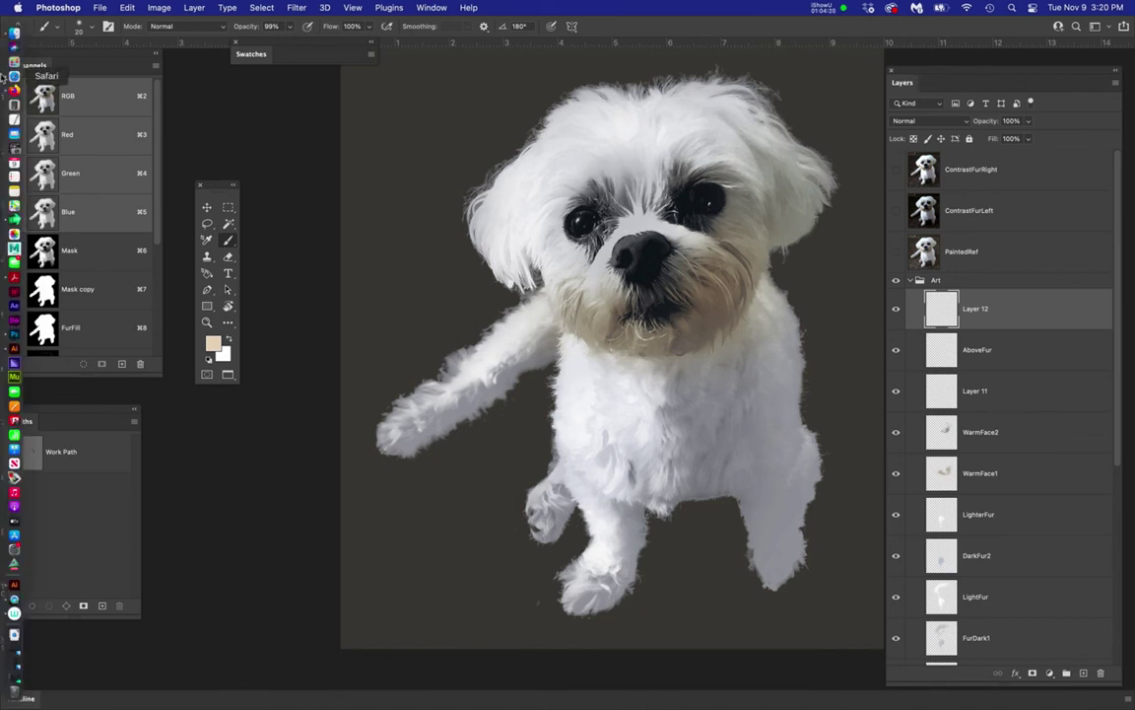
left_click(14, 89)
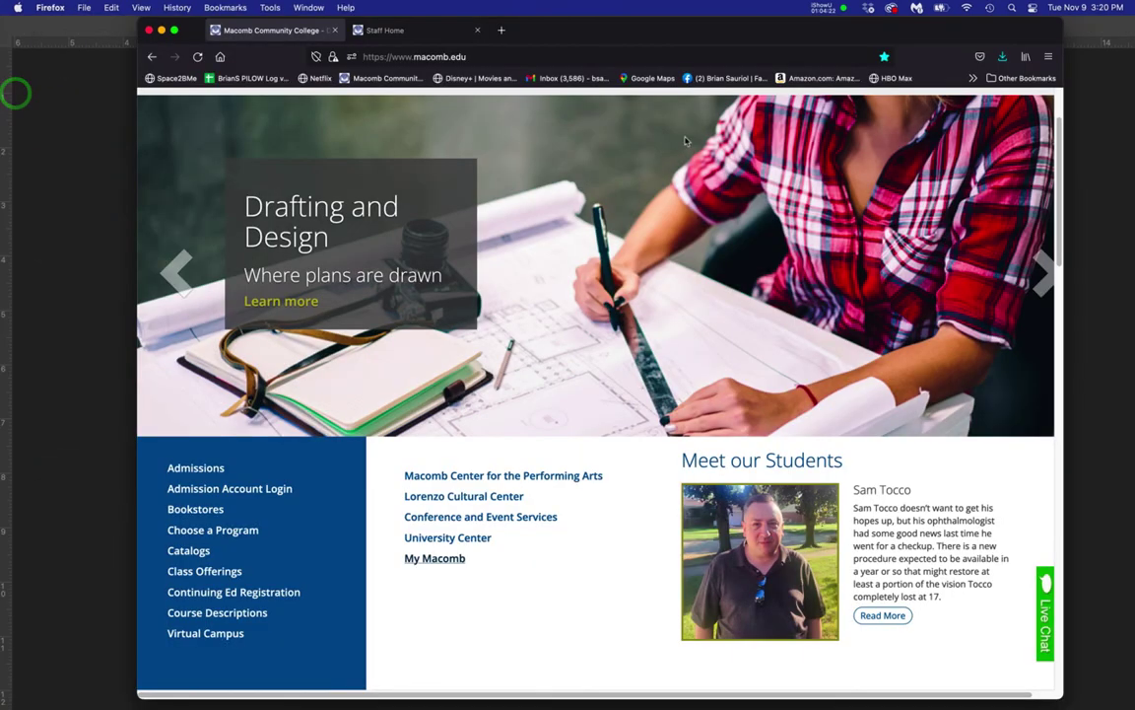
left_click(575, 81)
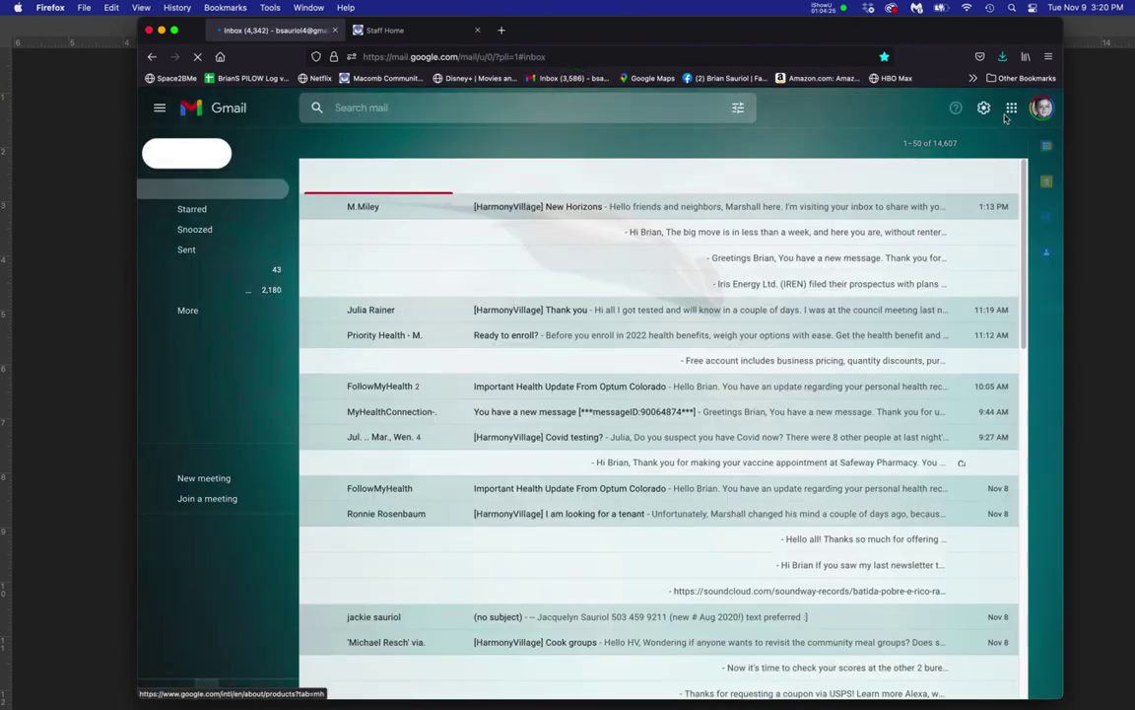
left_click(1011, 107)
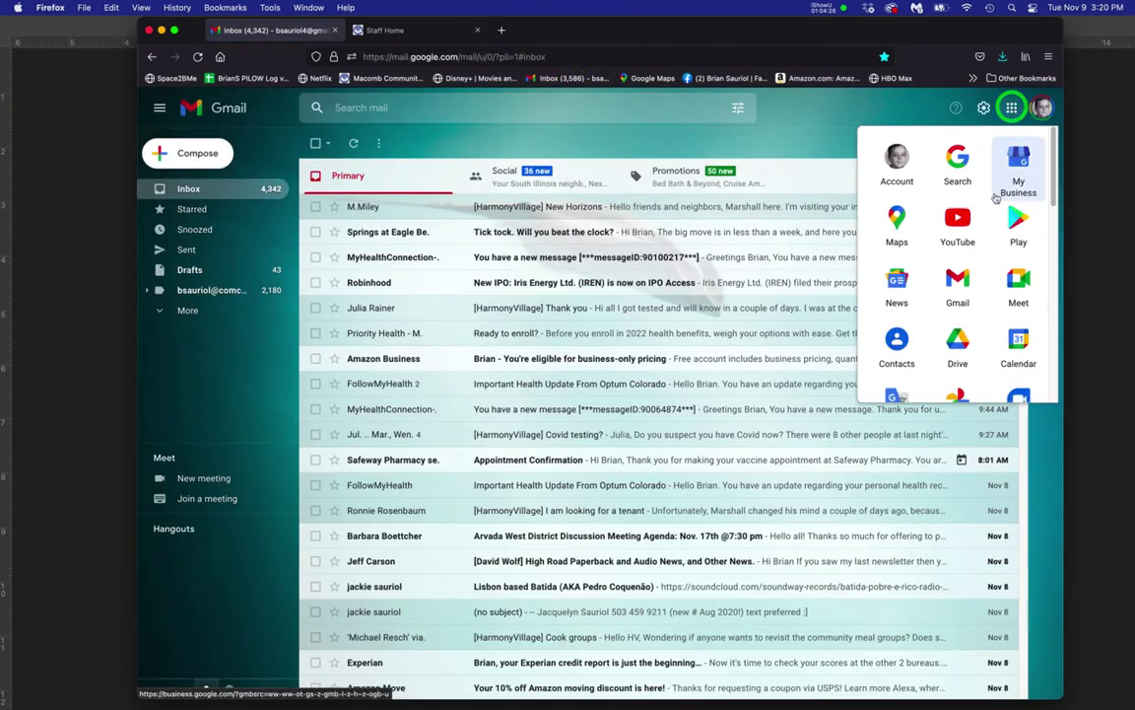
left_click(963, 220)
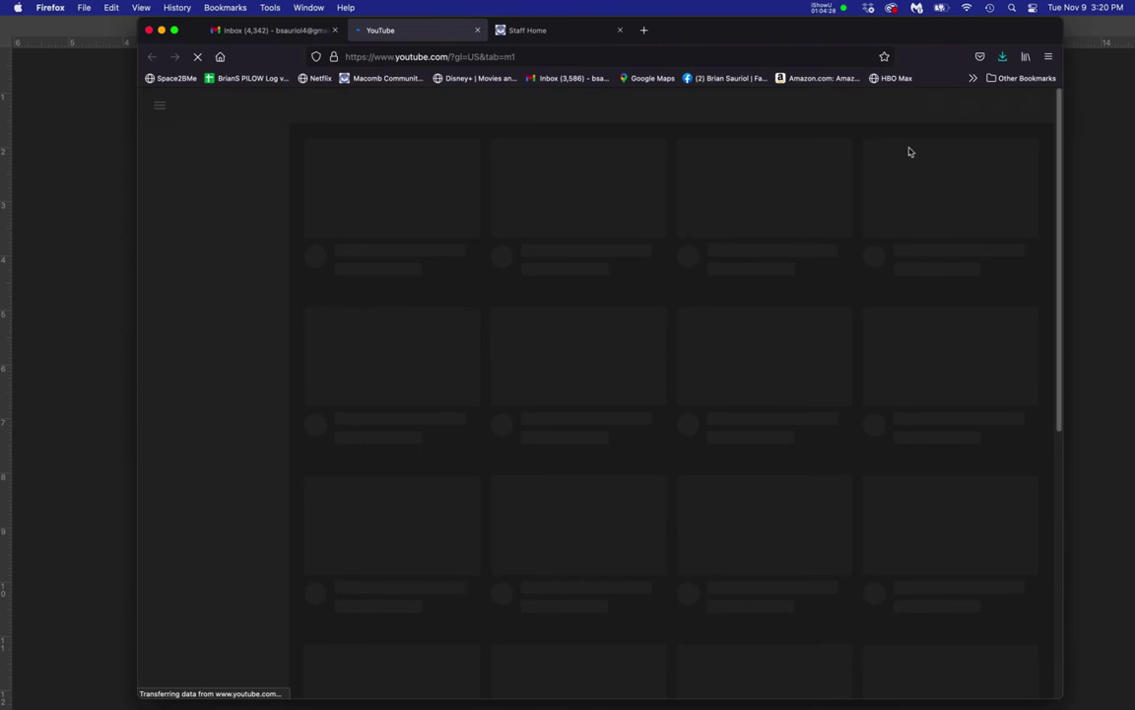
- Open the account's own YouTube channel, list its playlists, and open the Advanced Photoshop Playlist
left_click(1026, 105)
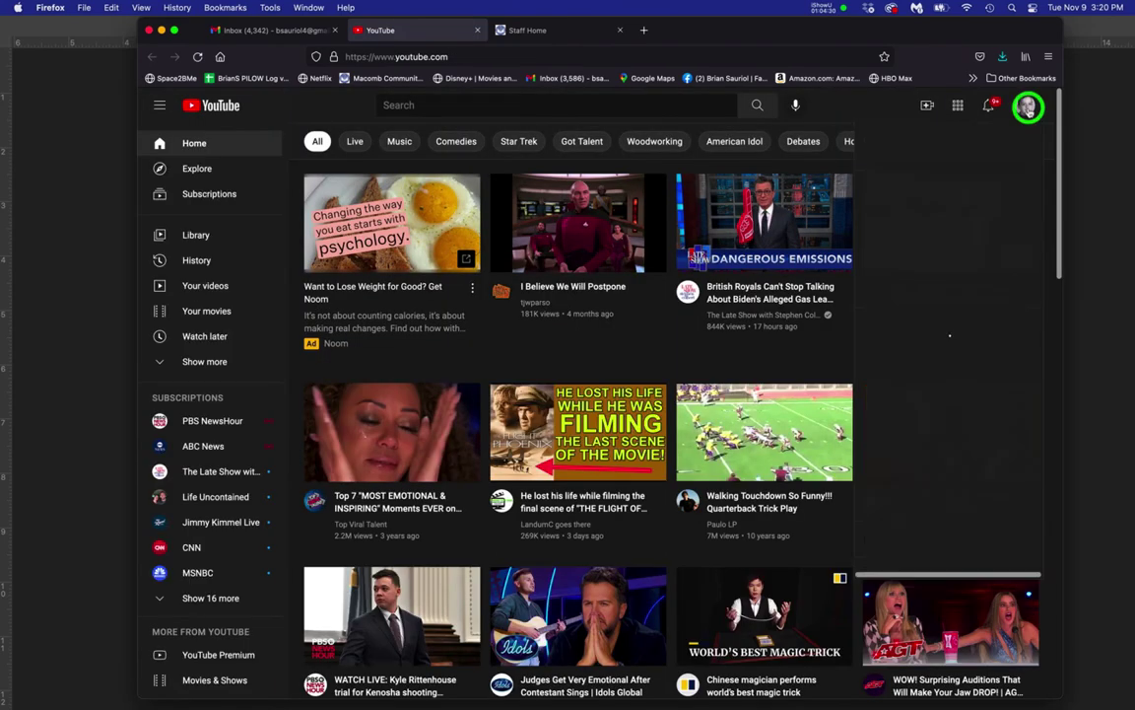
left_click(949, 188)
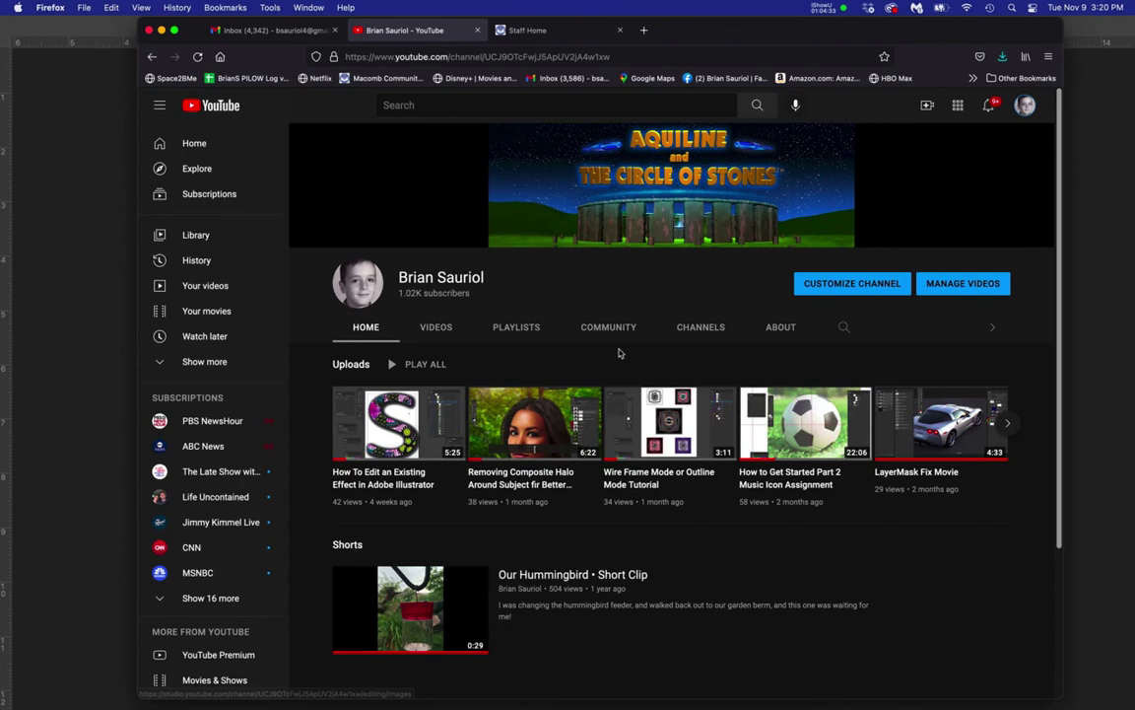
left_click(531, 328)
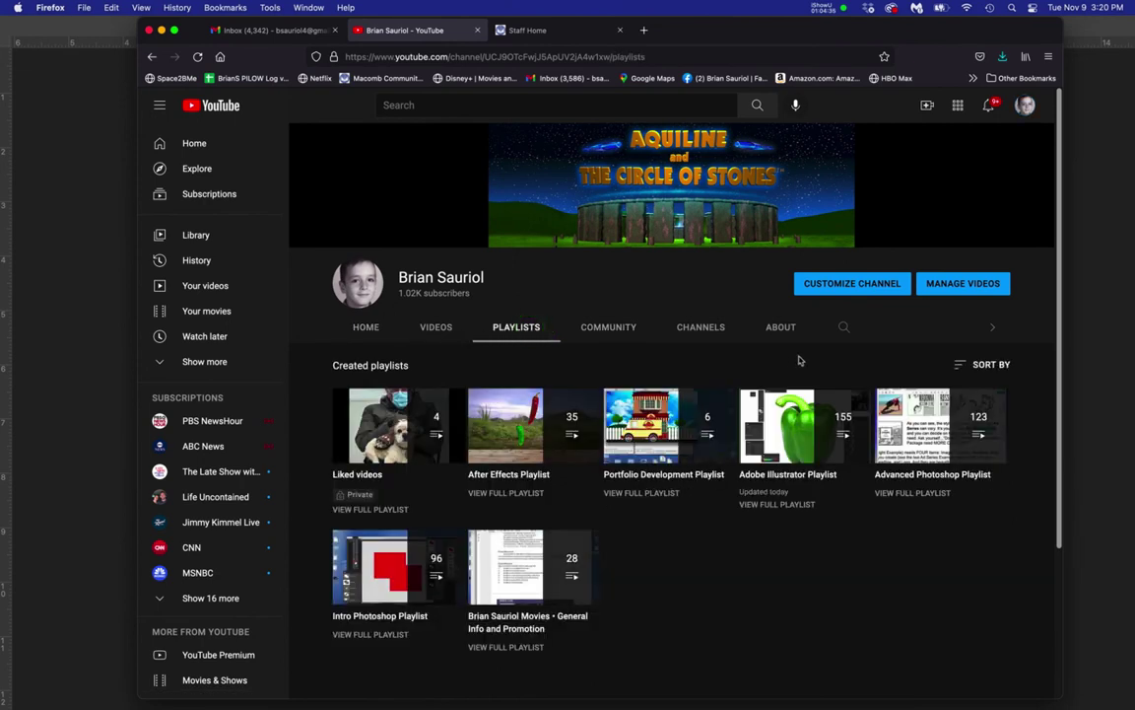
left_click(912, 475)
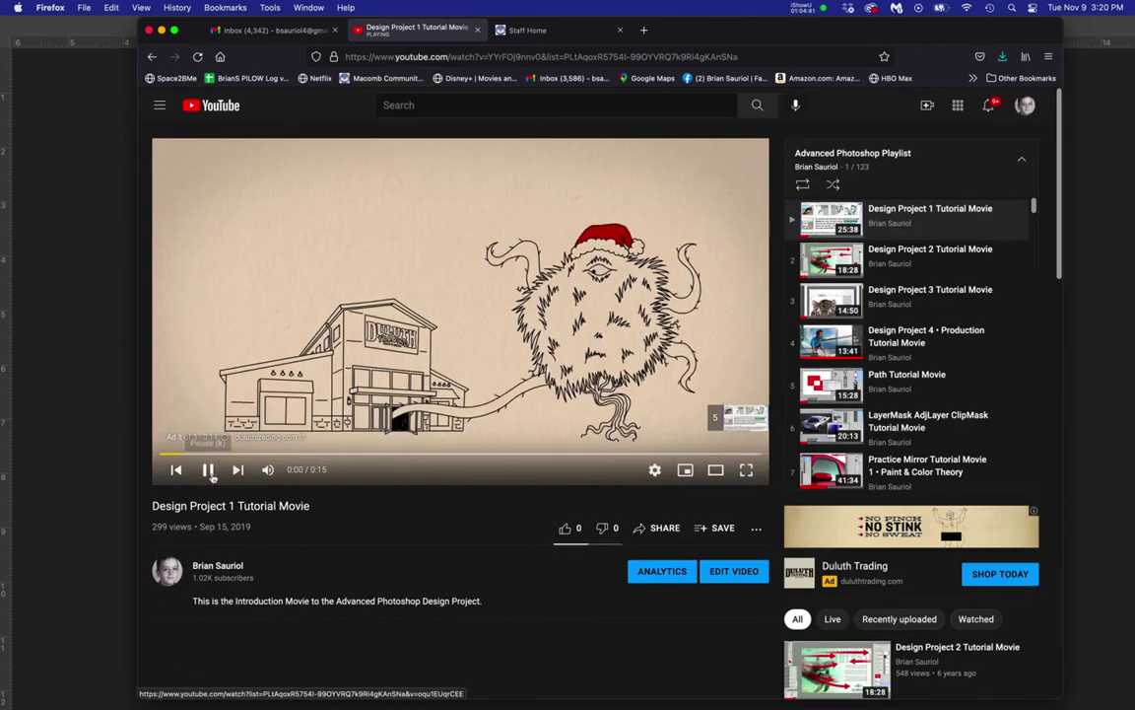
- Pause the playing video and look through the Advanced Photoshop Playlist for the Rendering a Human Face movies on hair areas
left_click(209, 471)
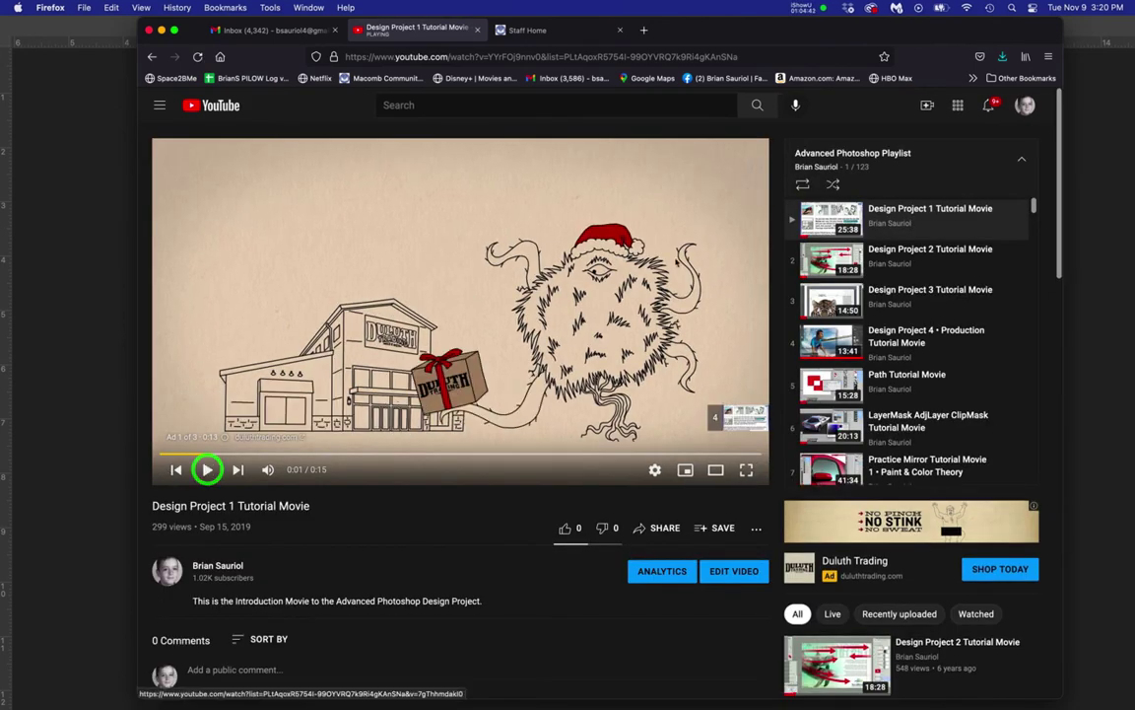
scroll(937, 364, "down", 3)
scroll(937, 363, "down", 15)
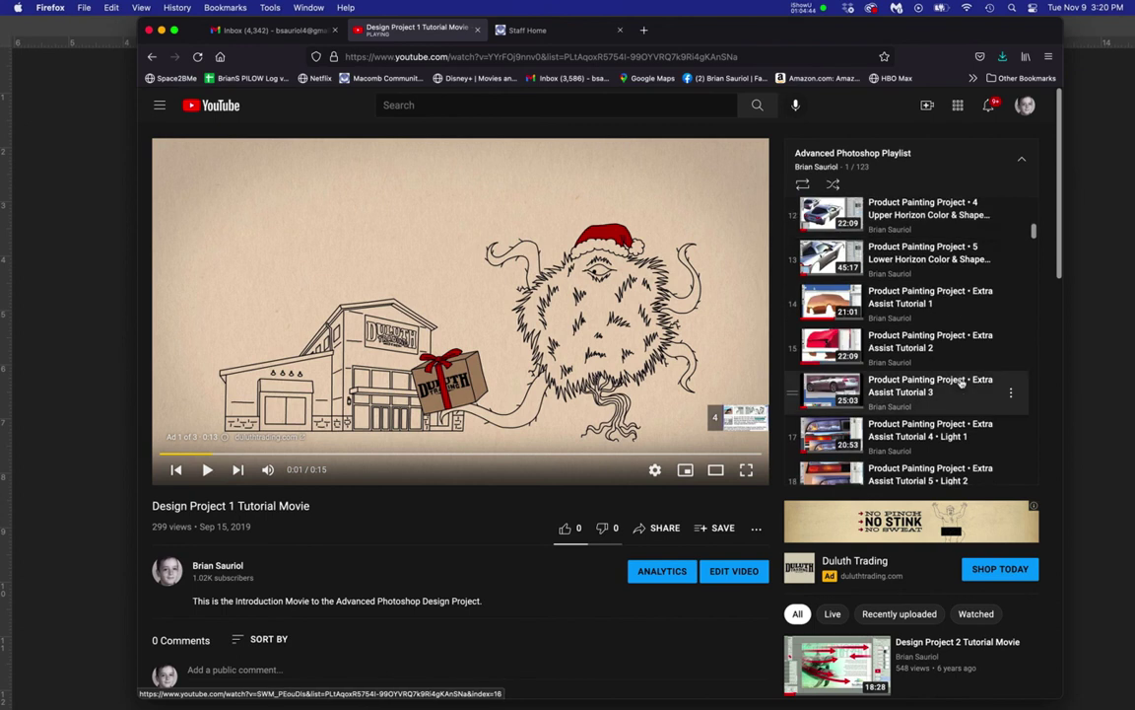
scroll(960, 384, "down", 12)
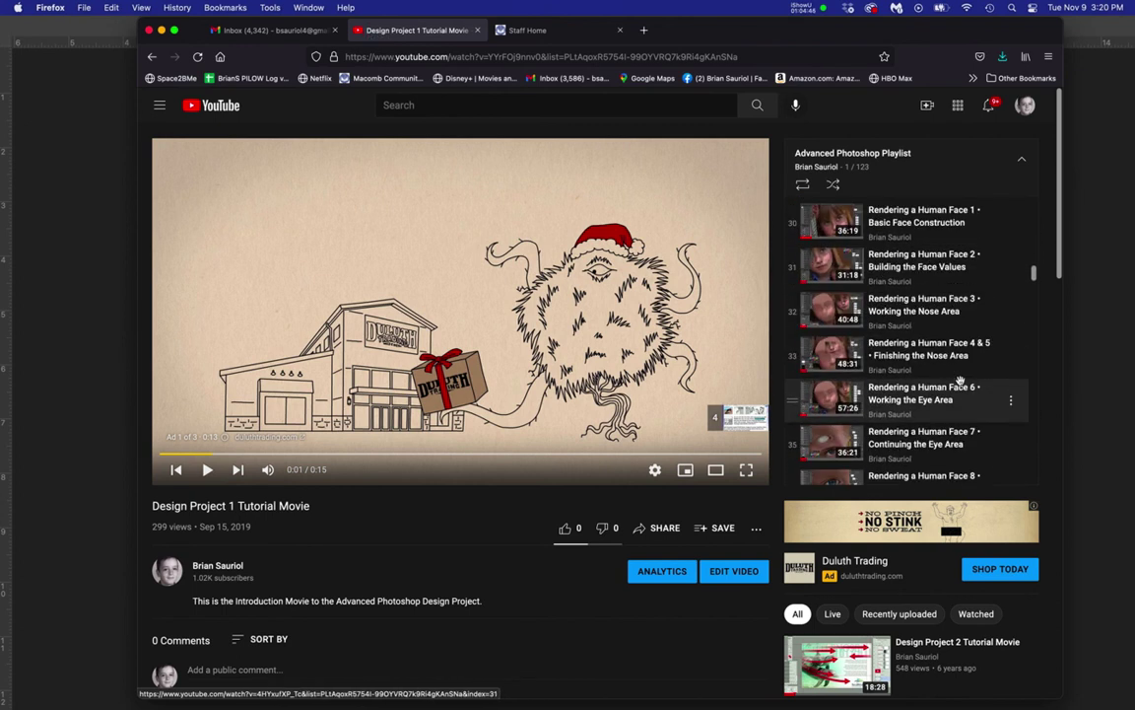
scroll(941, 347, "down", 12)
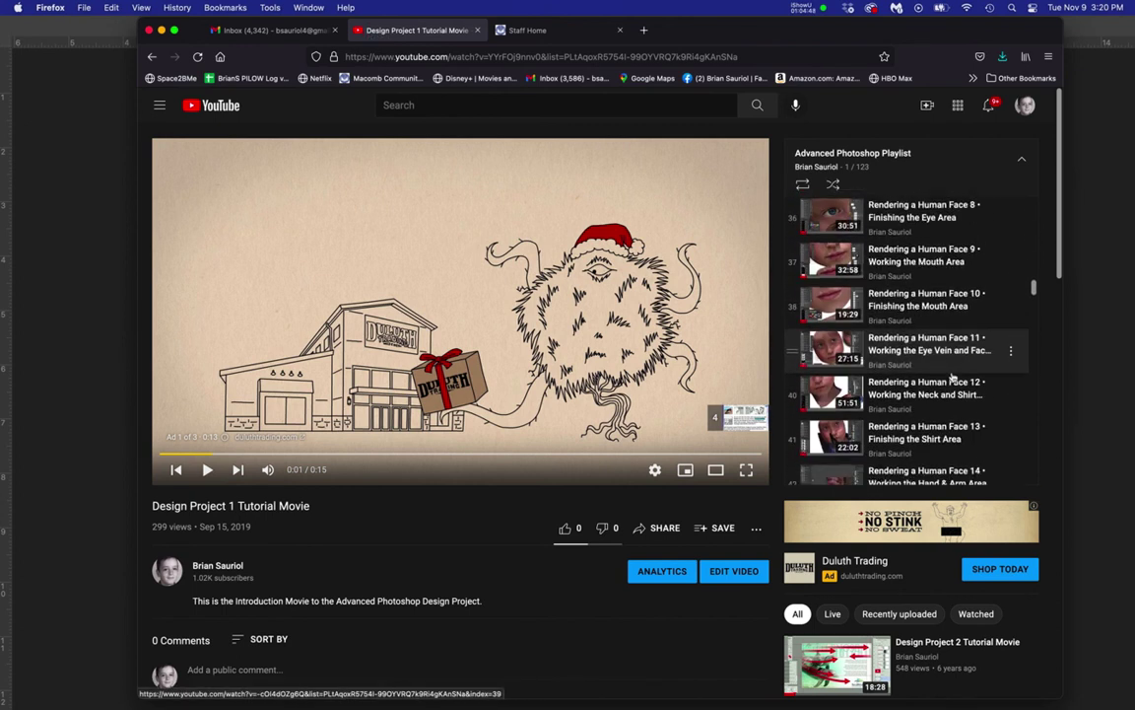
scroll(951, 372, "down", 3)
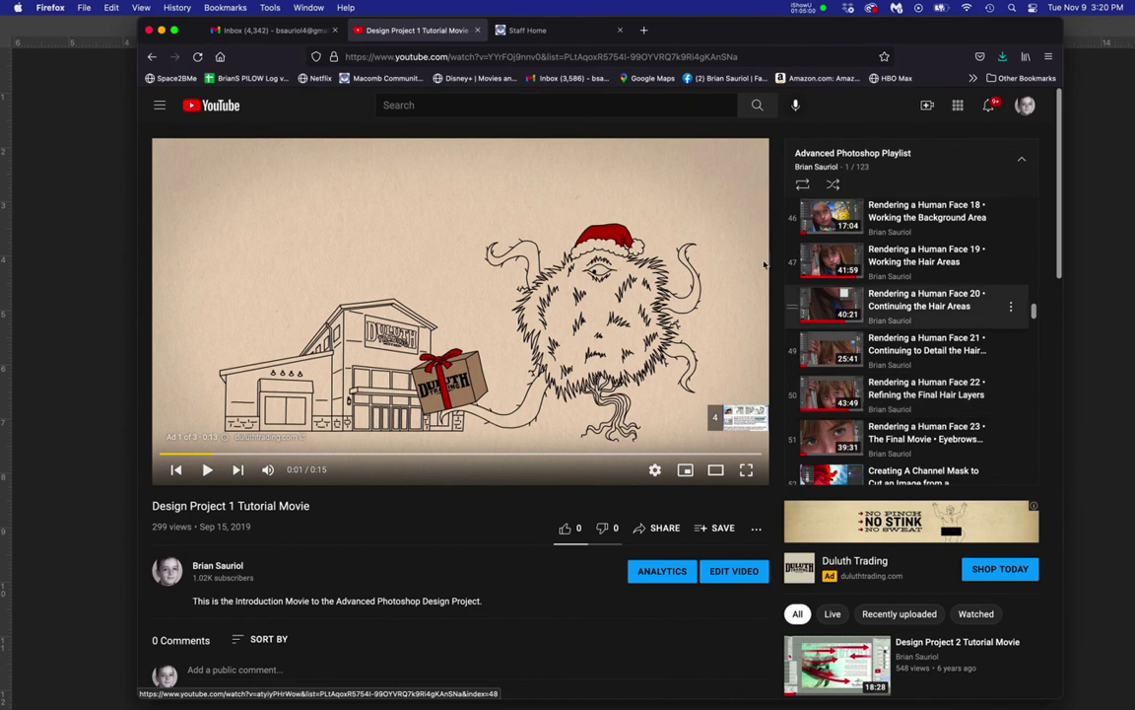
- Close the Firefox window, return to Photoshop with Layer 12 active, and bring the dog's face closer into view
left_click(148, 32)
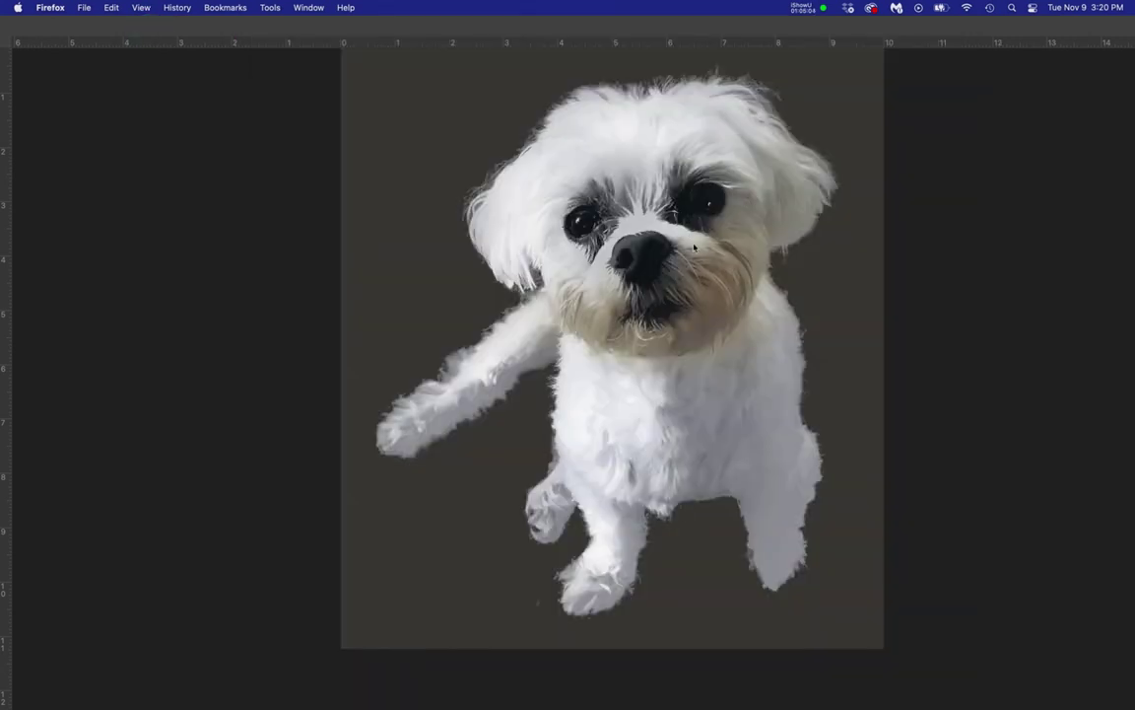
left_click(966, 296)
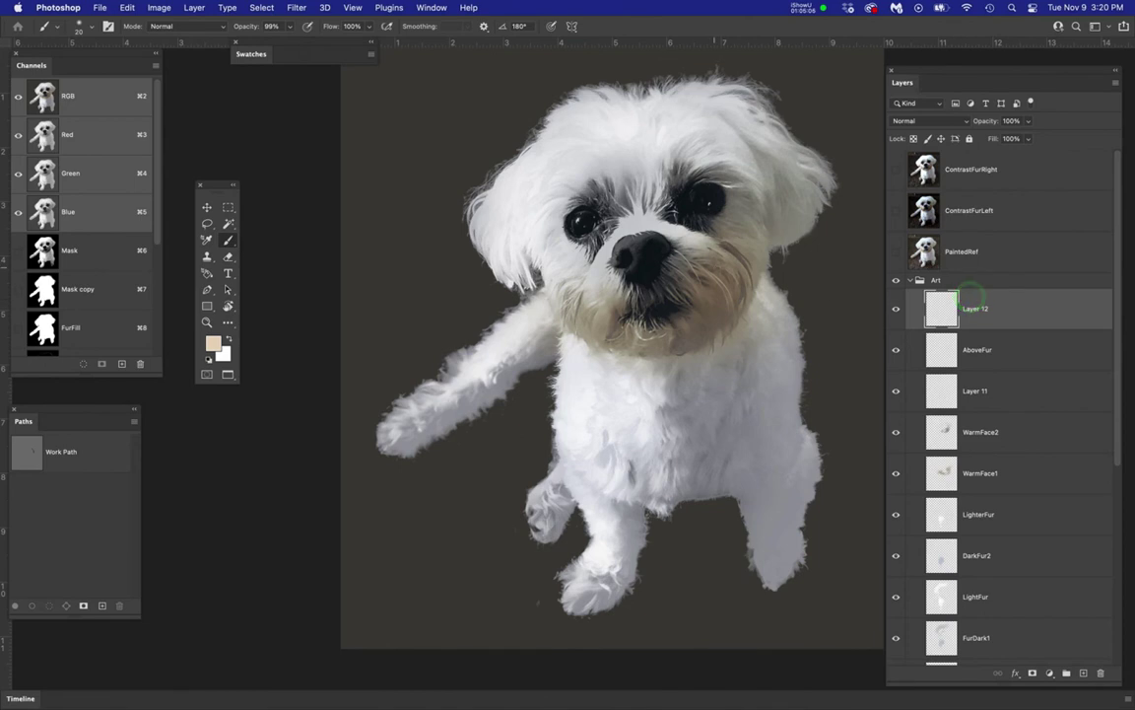
scroll(720, 260, "up", 2)
left_click_drag(709, 269, 652, 301)
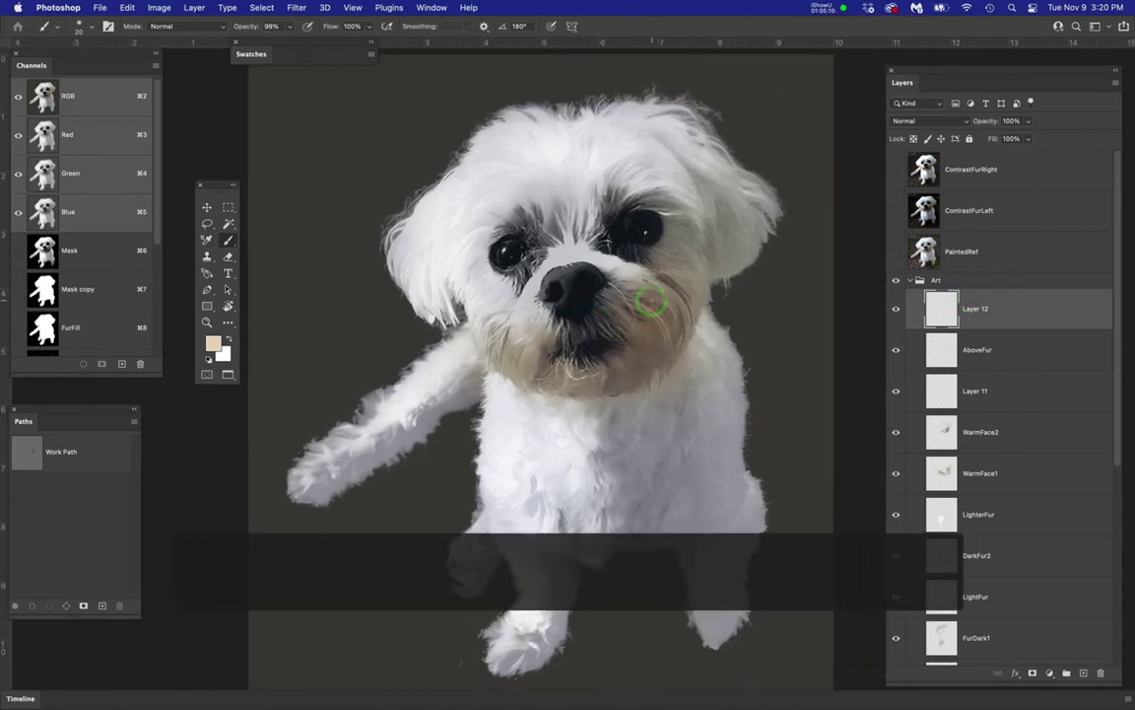